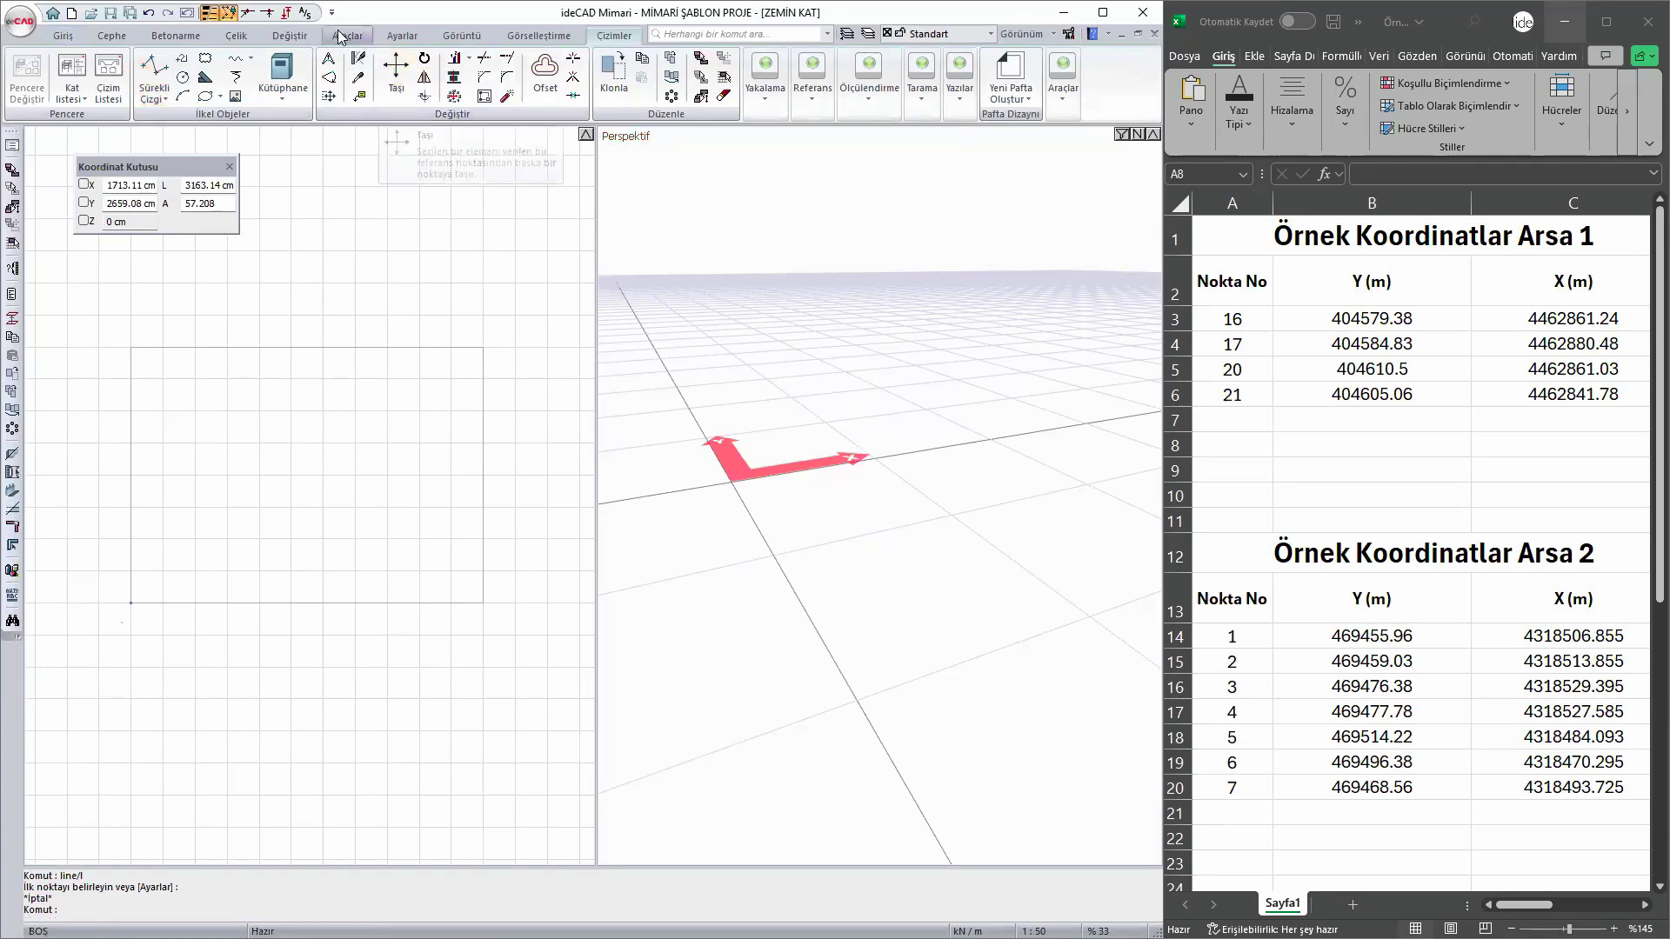
{"action": "left_click", "coordinate": [345, 36]}
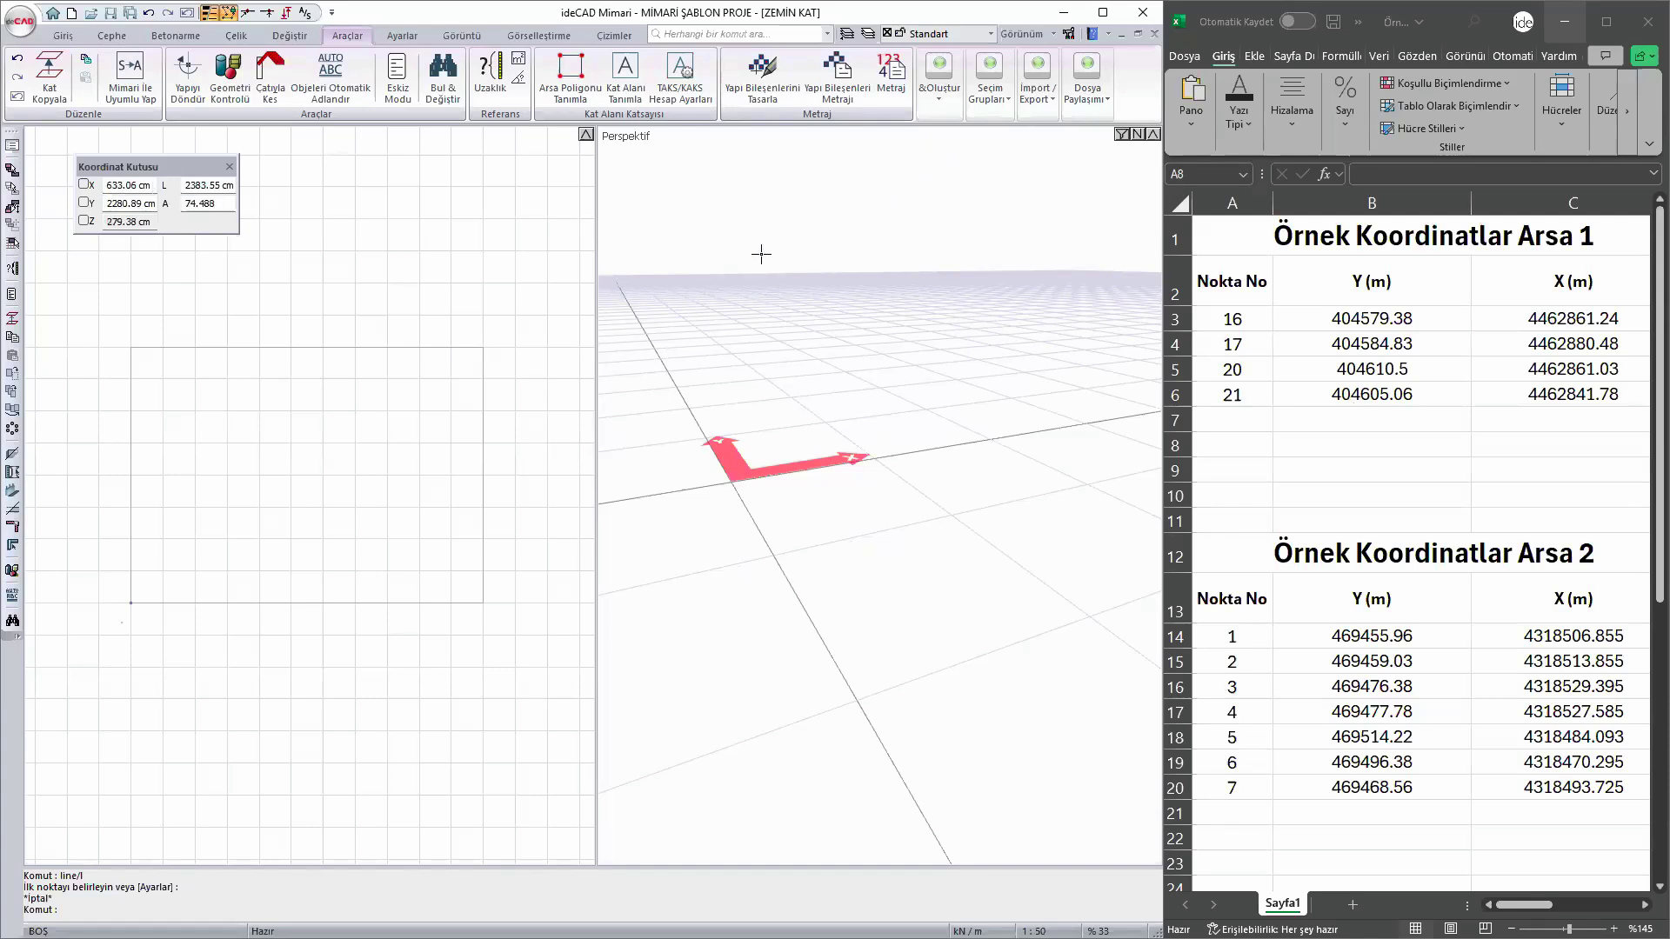
{"action": "left_click", "coordinate": [574, 68]}
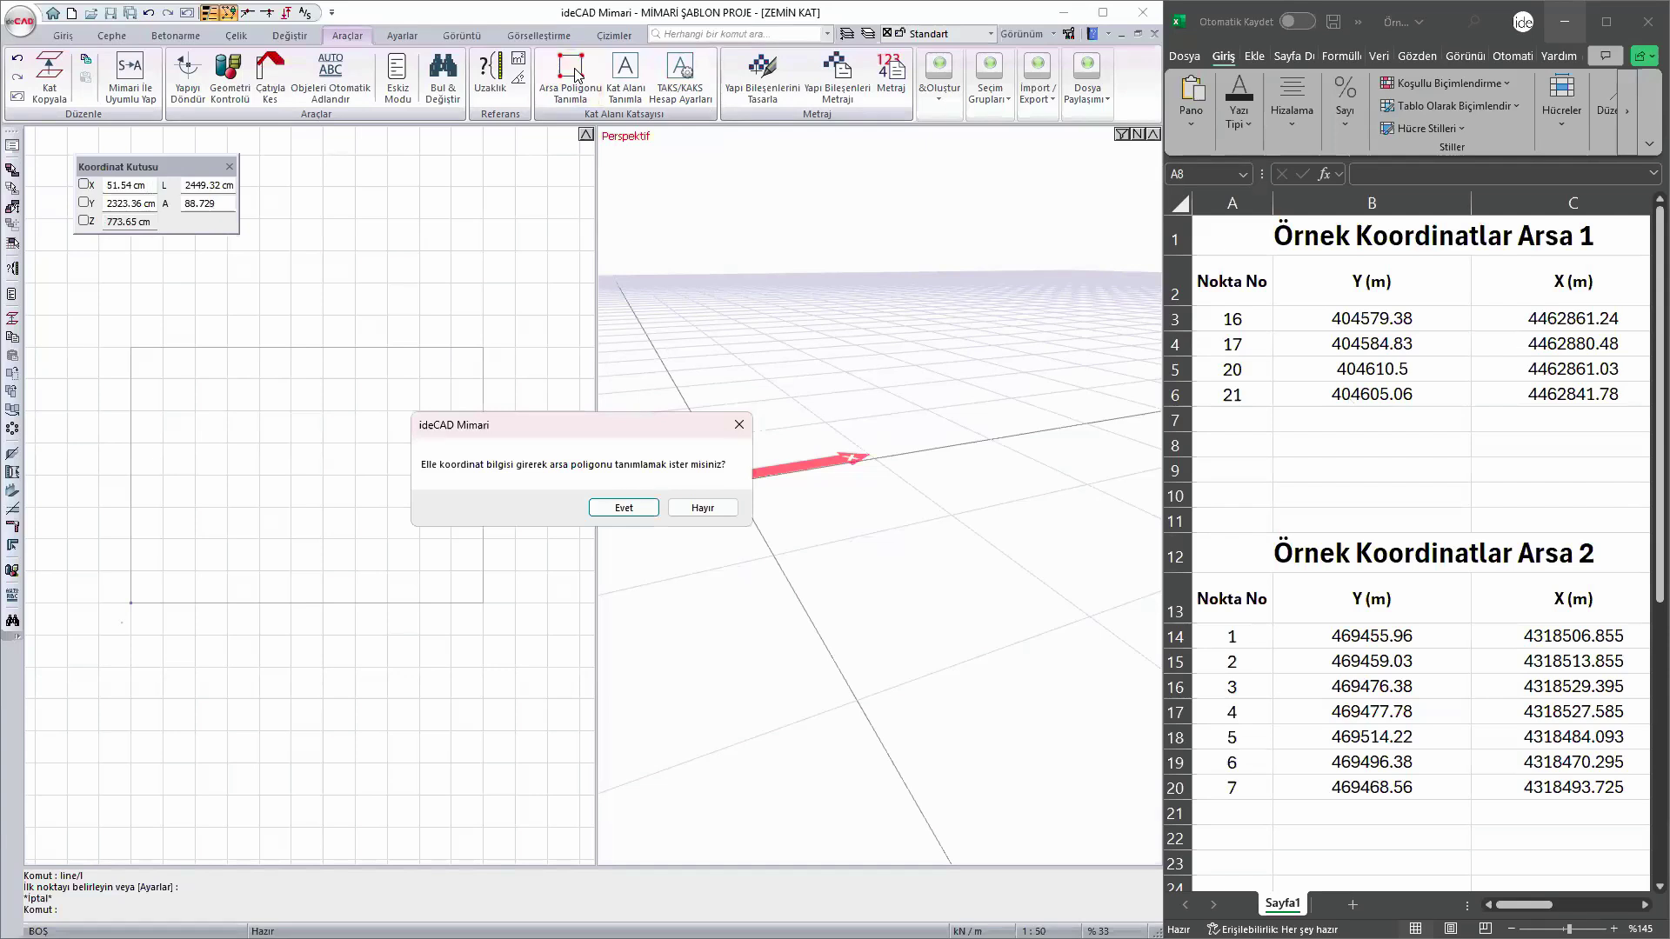
{"action": "left_click", "coordinate": [616, 508]}
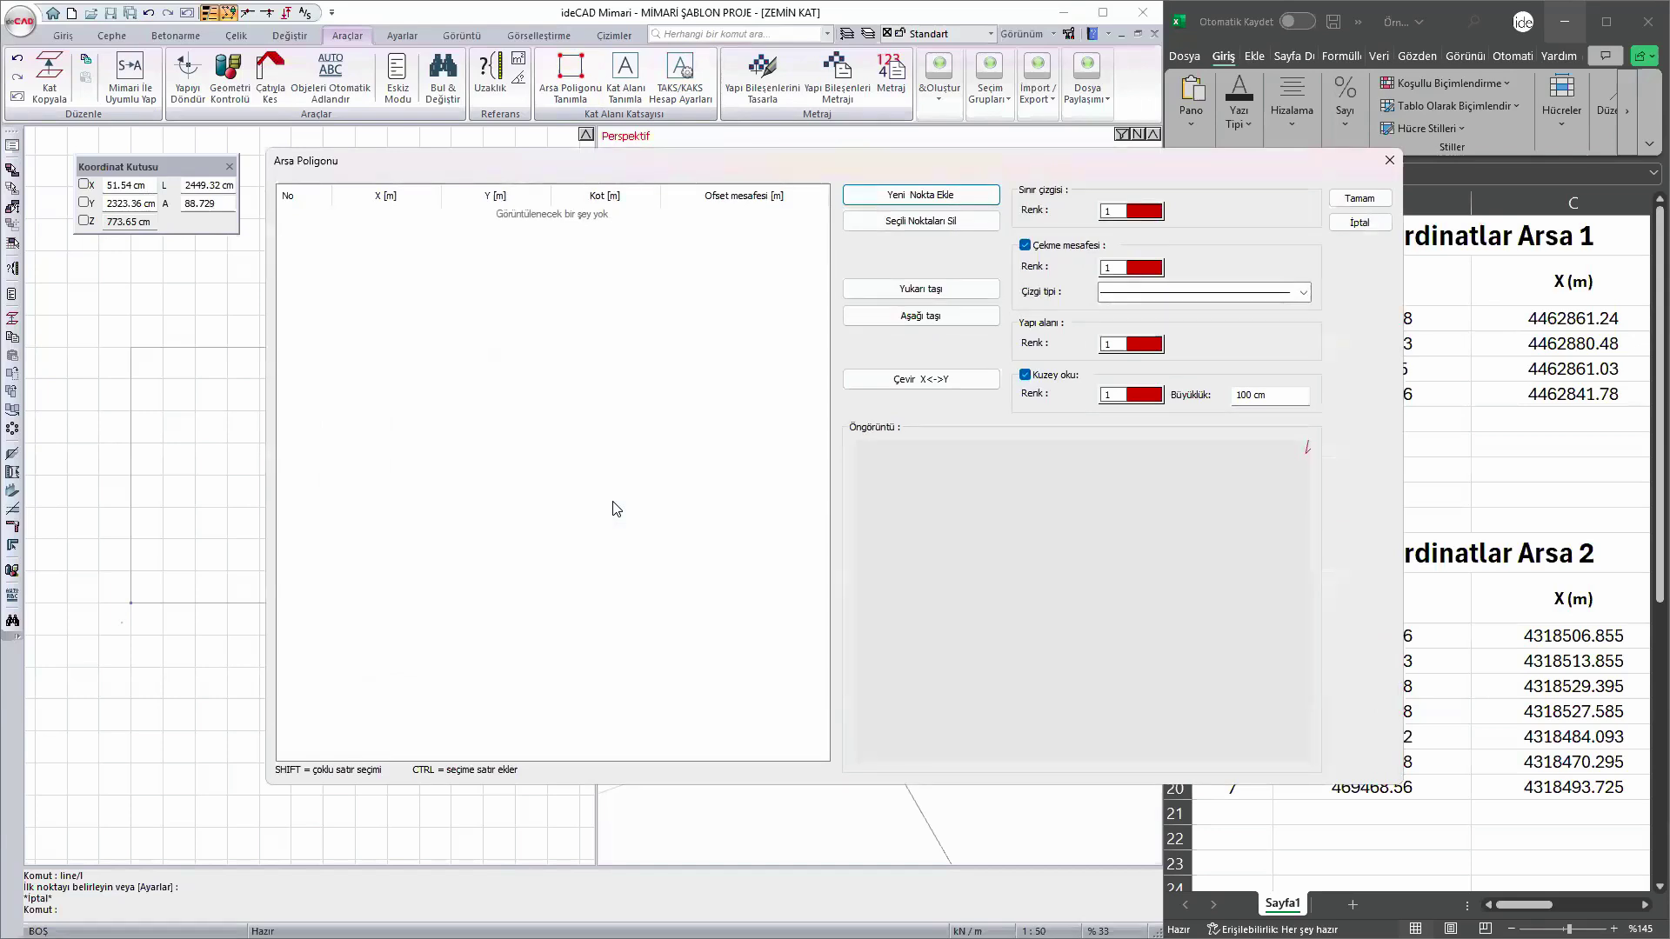
{"action": "key", "text": "Escape"}
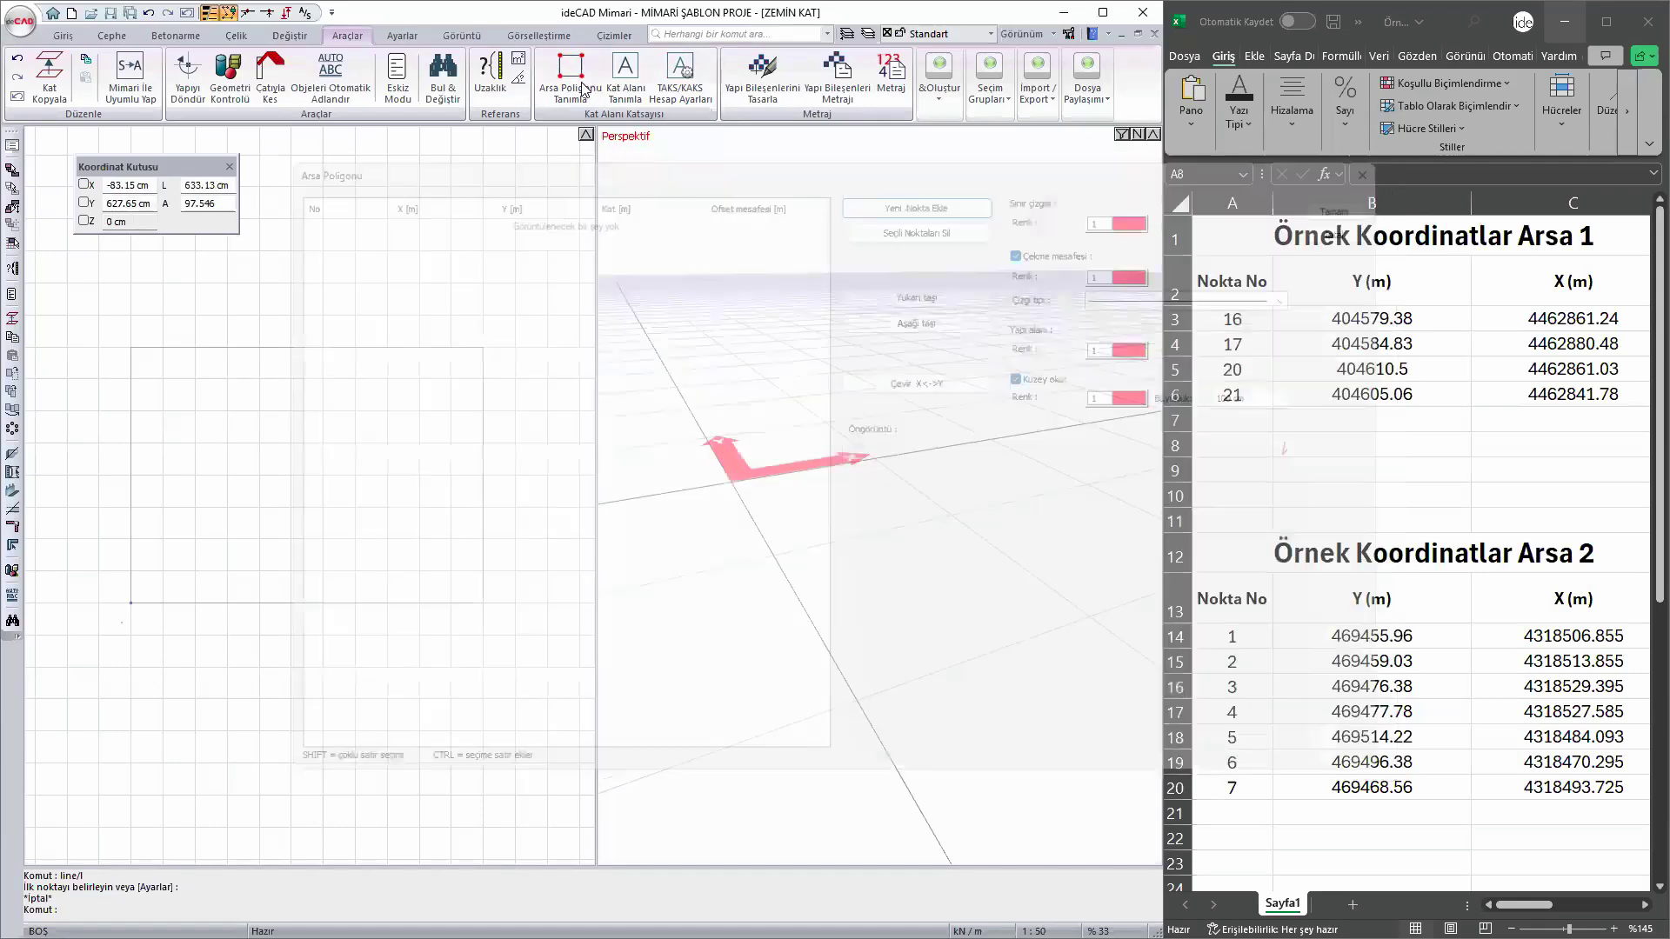
- Draw a four-corner plot polygon by picking points at about (0, 0), (0, 10), (13.11, 15.4) and (20, -2) m in plan
{"action": "left_click", "coordinate": [593, 95]}
{"action": "left_click", "coordinate": [683, 505]}
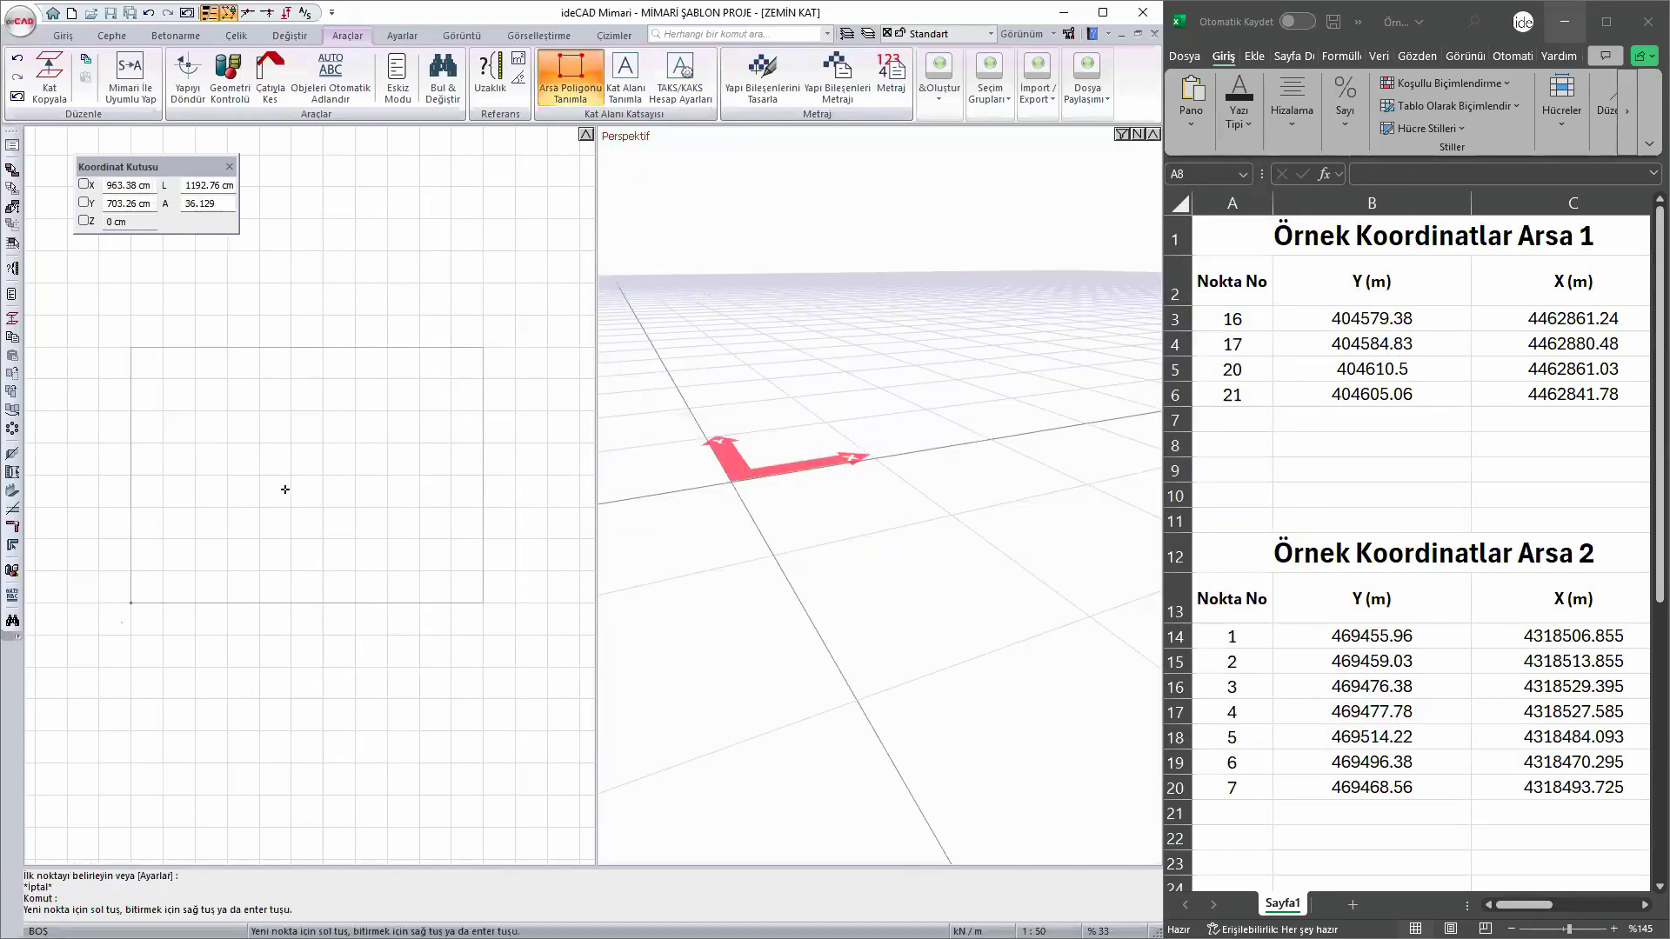
{"action": "left_click", "coordinate": [130, 601]}
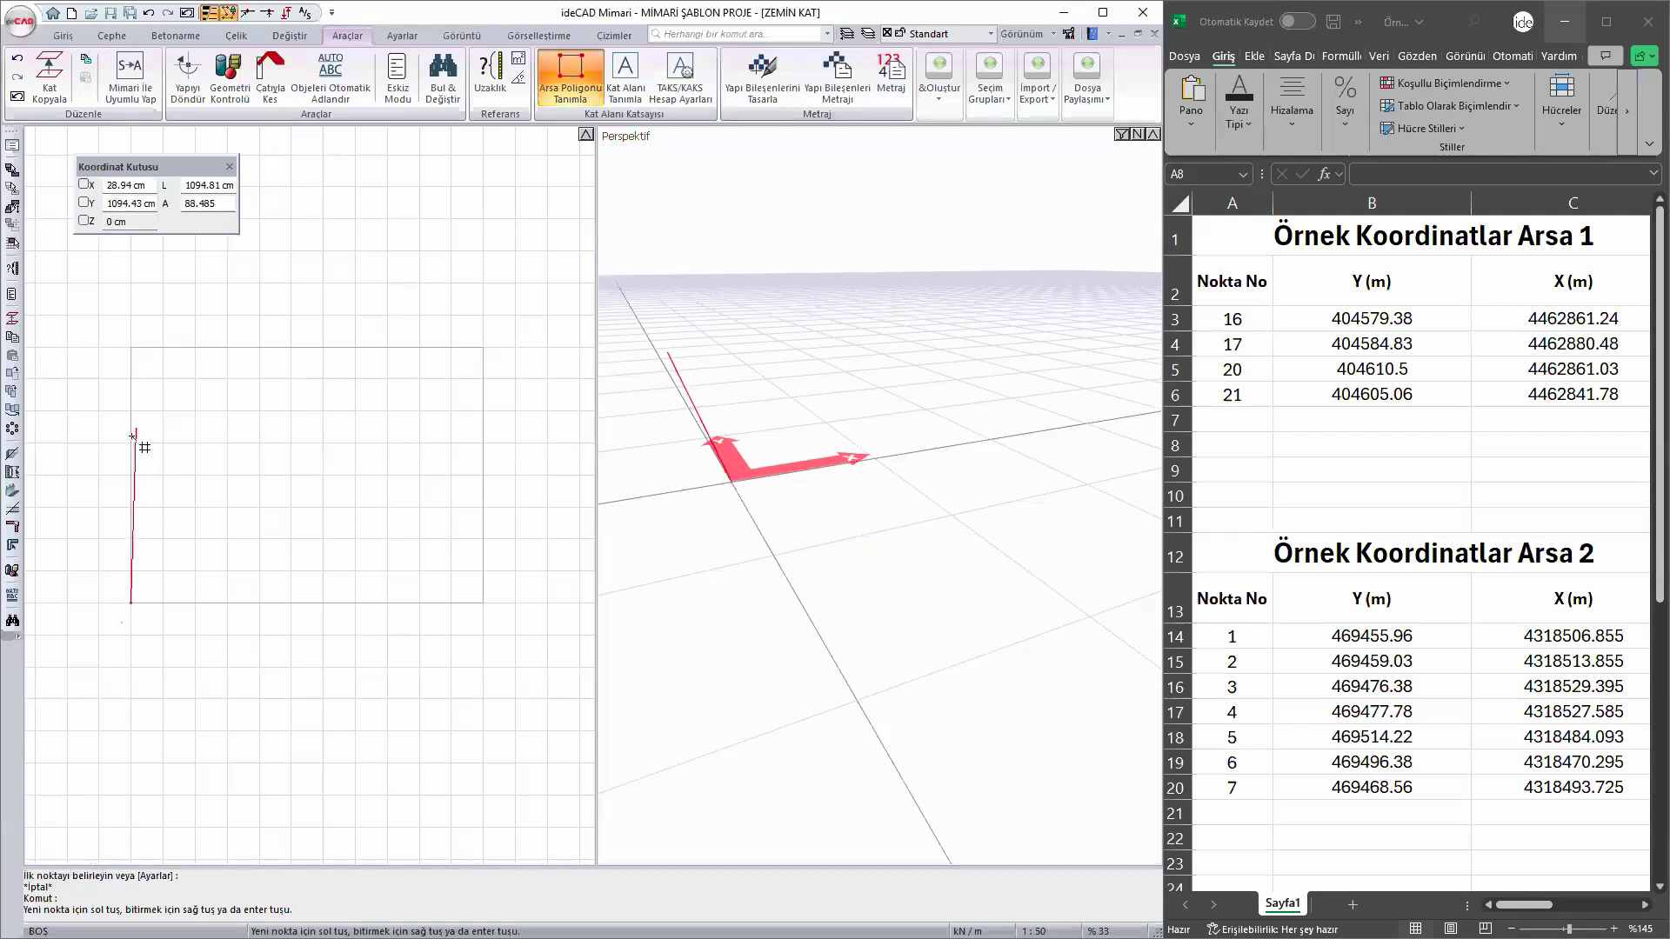
{"action": "left_click", "coordinate": [130, 441]}
{"action": "left_click", "coordinate": [340, 358]}
{"action": "left_click", "coordinate": [464, 589]}
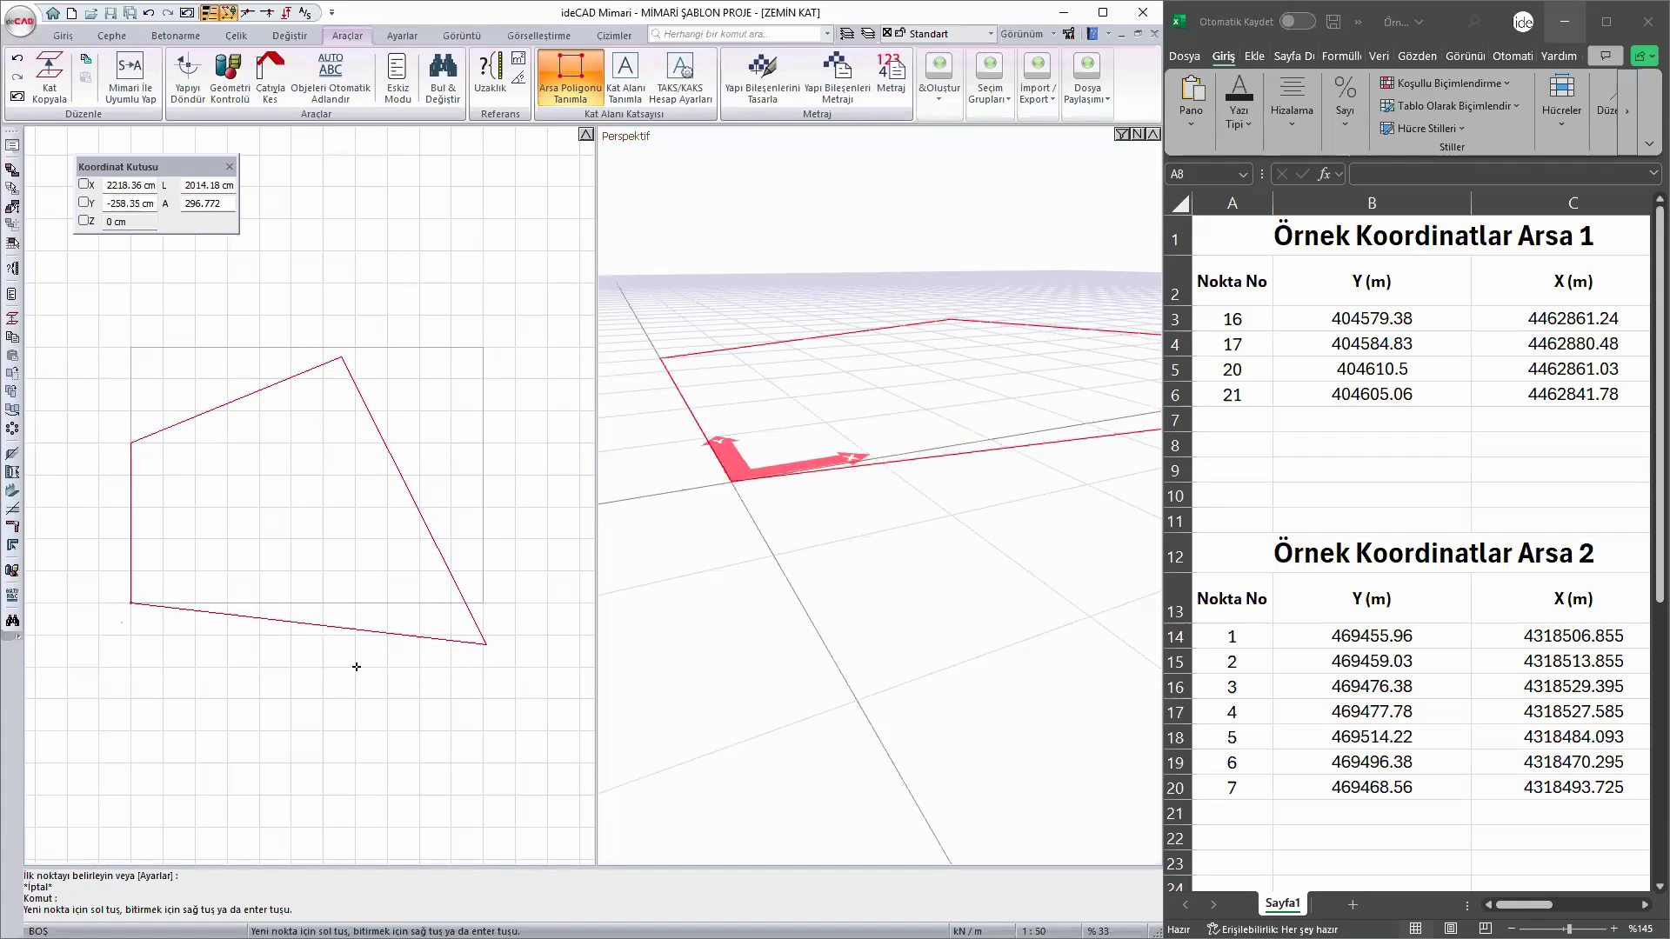
{"action": "left_click", "coordinate": [453, 634]}
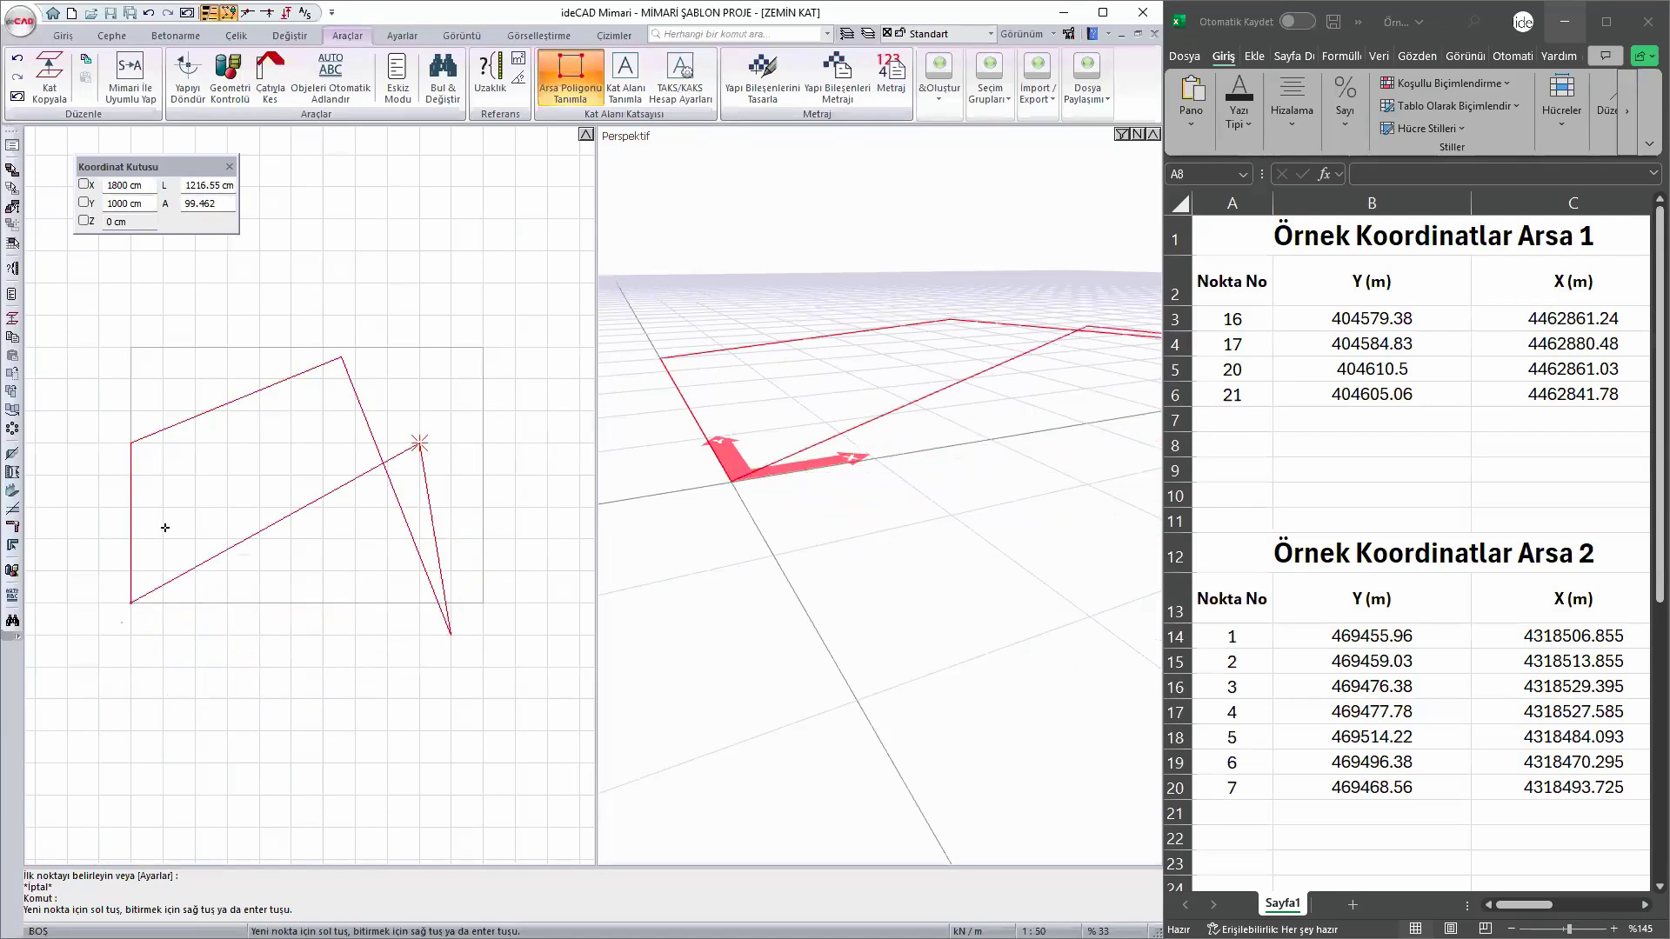
{"action": "right_click", "coordinate": [248, 648]}
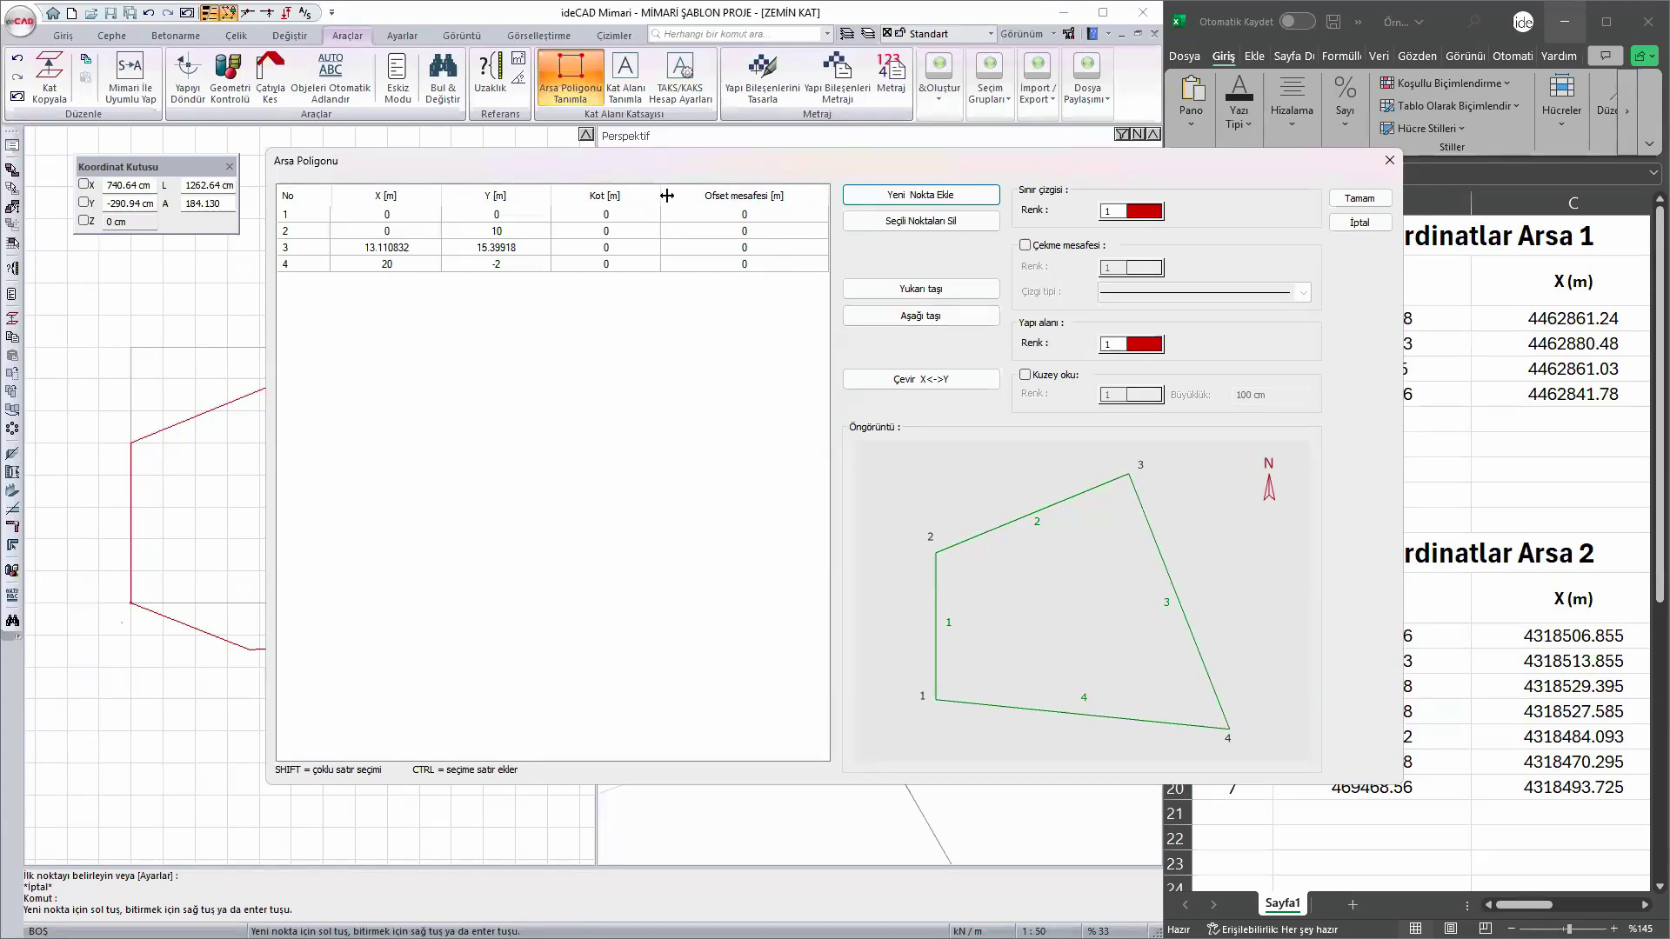
- Set the offset distance of all four plot polygon edges to 1 m and create the polygon
{"action": "double_click", "coordinate": [753, 215]}
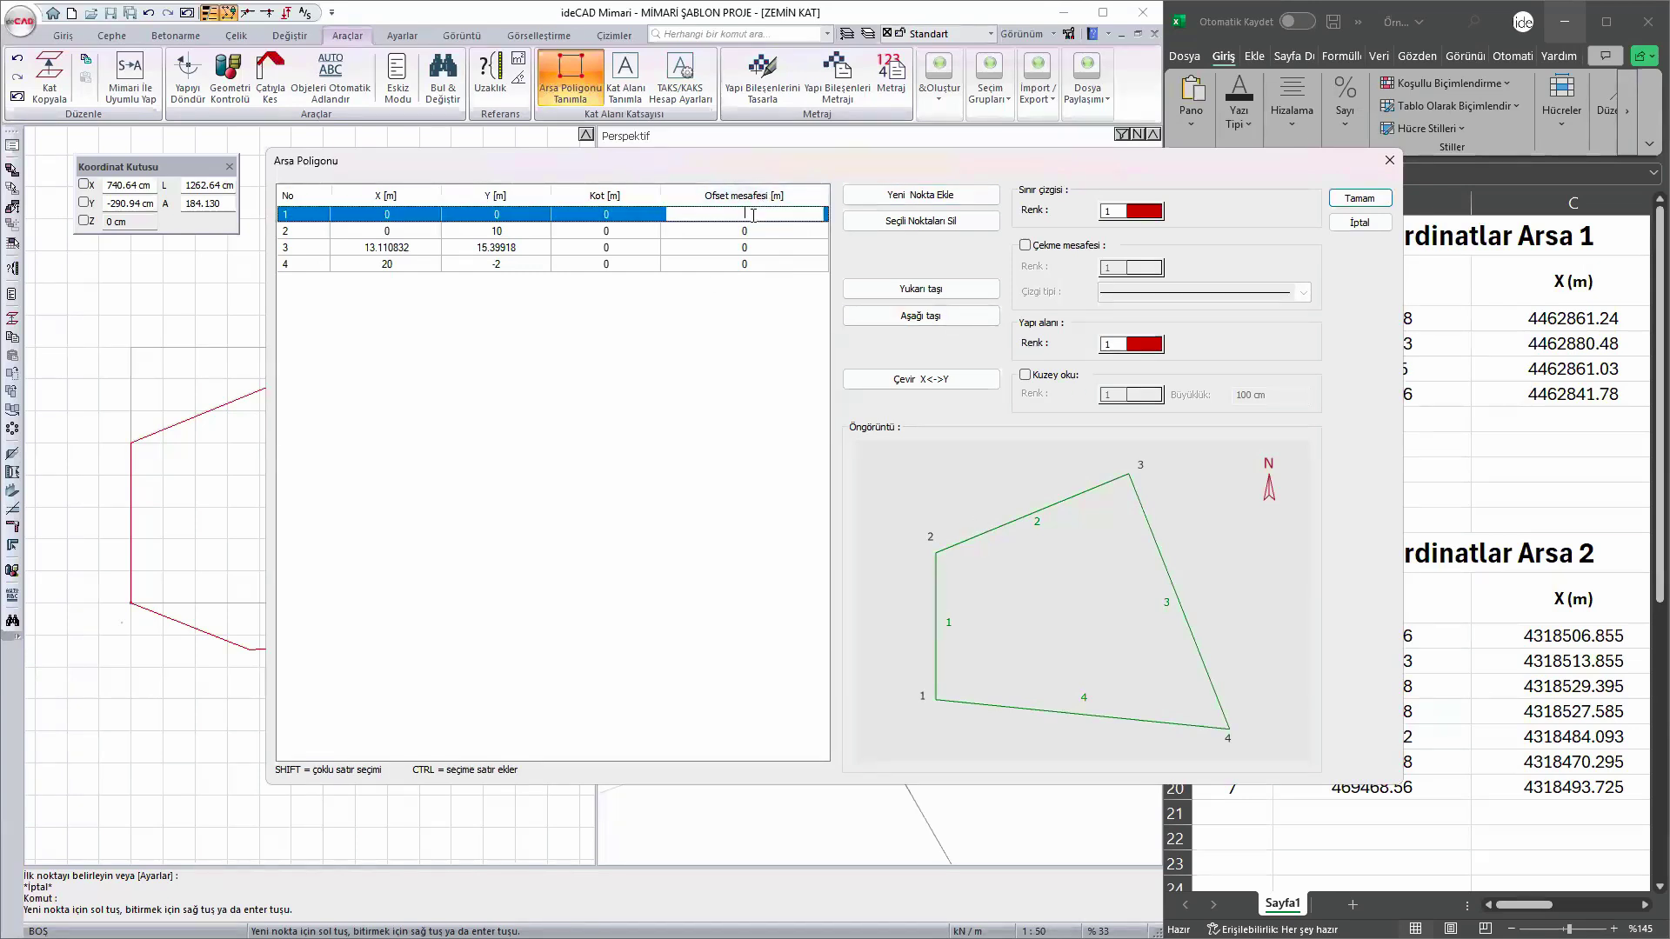
{"action": "type", "text": "1"}
{"action": "key", "text": "Return"}
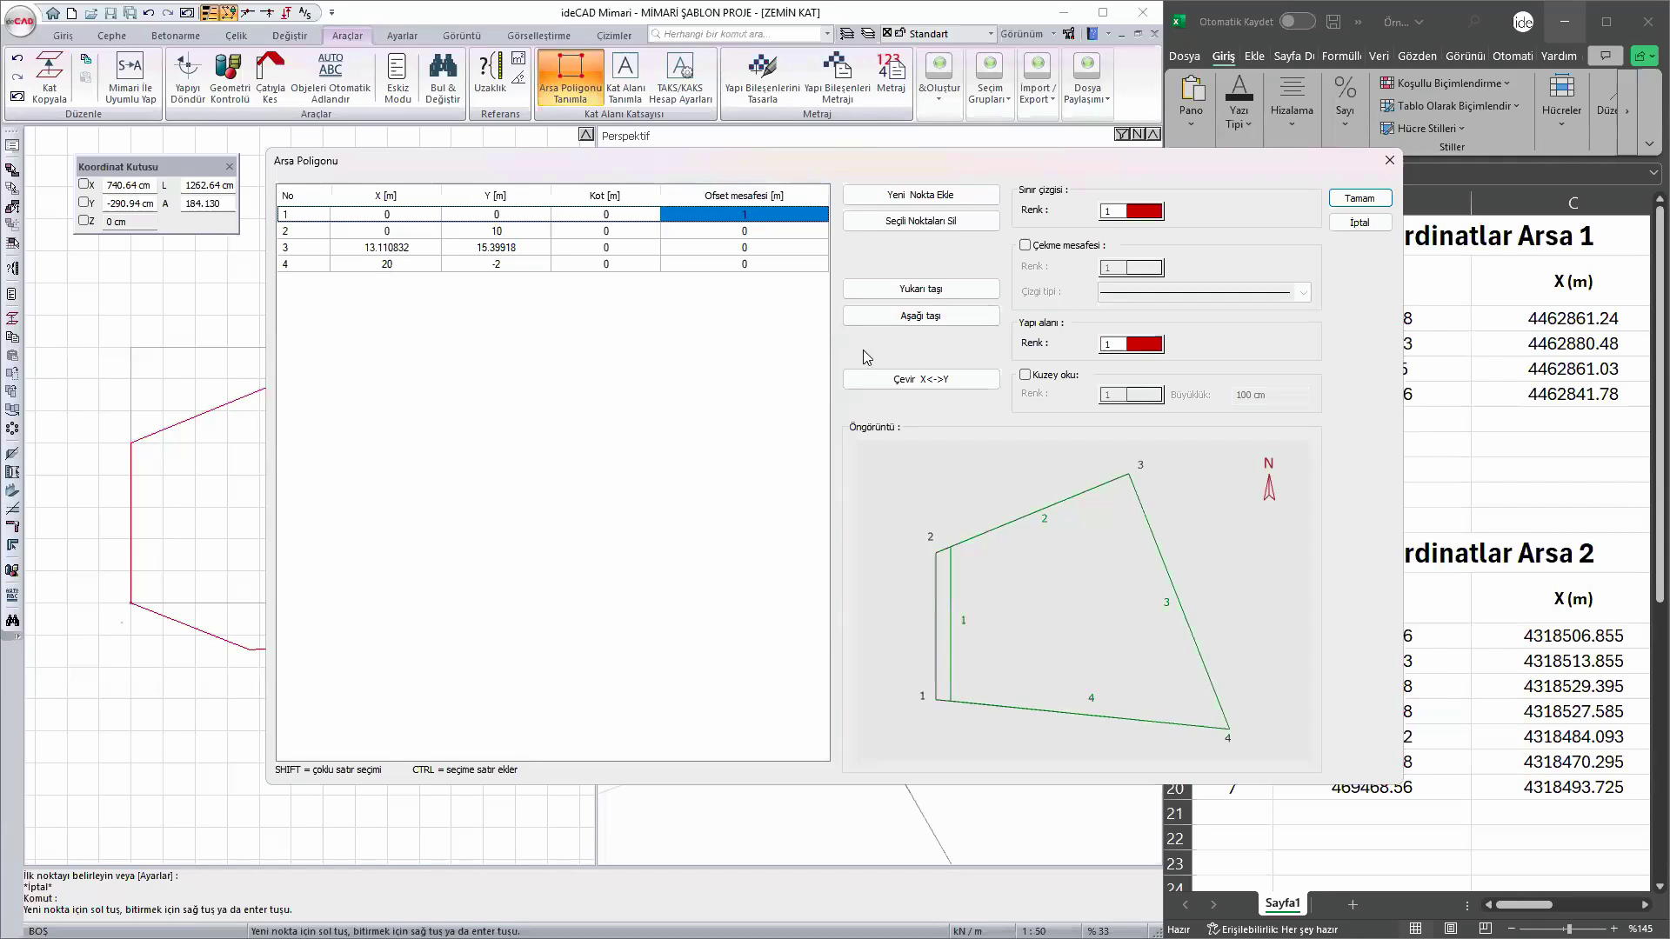
{"action": "double_click", "coordinate": [779, 232]}
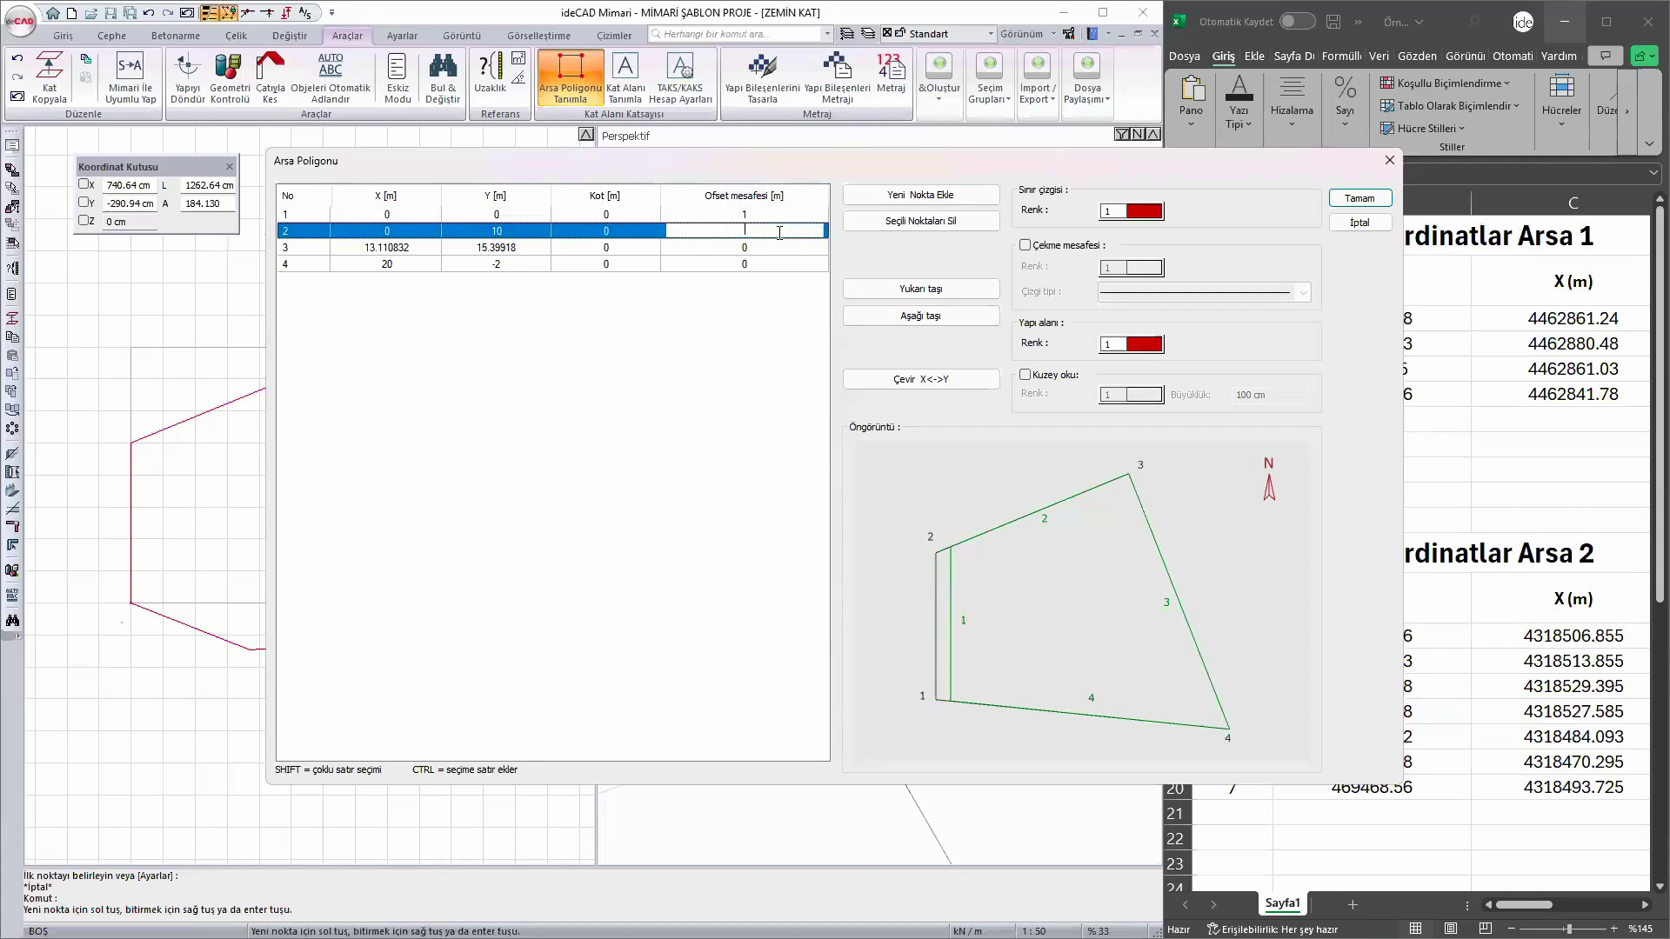
{"action": "type", "text": "1"}
{"action": "key", "text": "Return"}
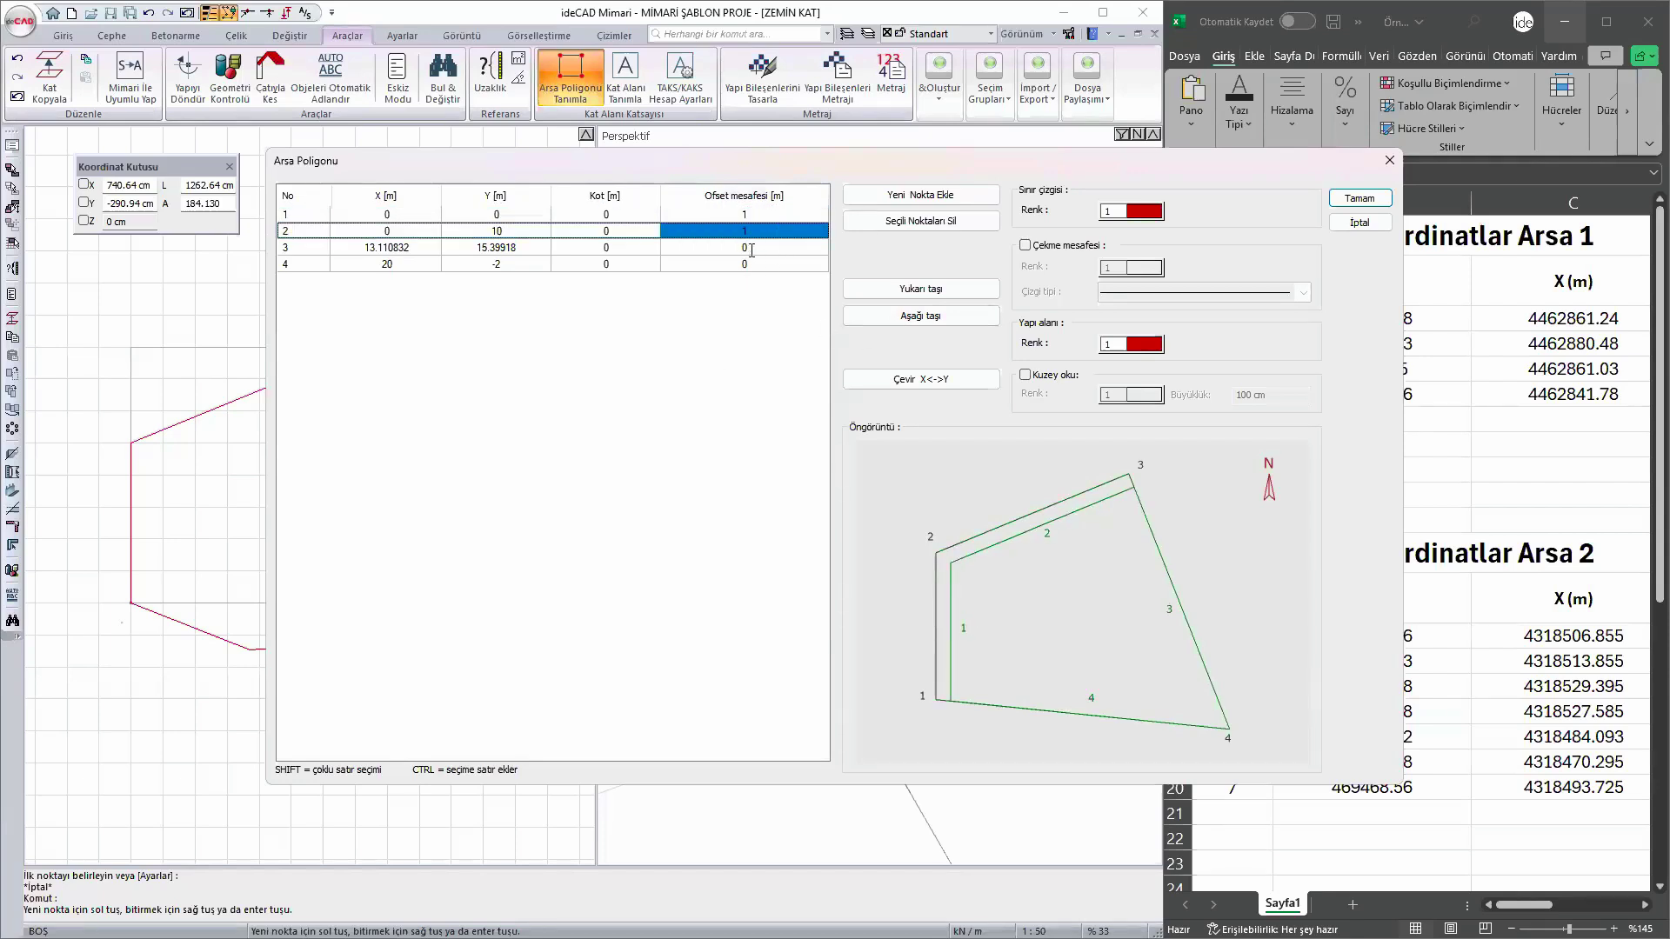
{"action": "double_click", "coordinate": [715, 248]}
{"action": "double_click", "coordinate": [715, 249]}
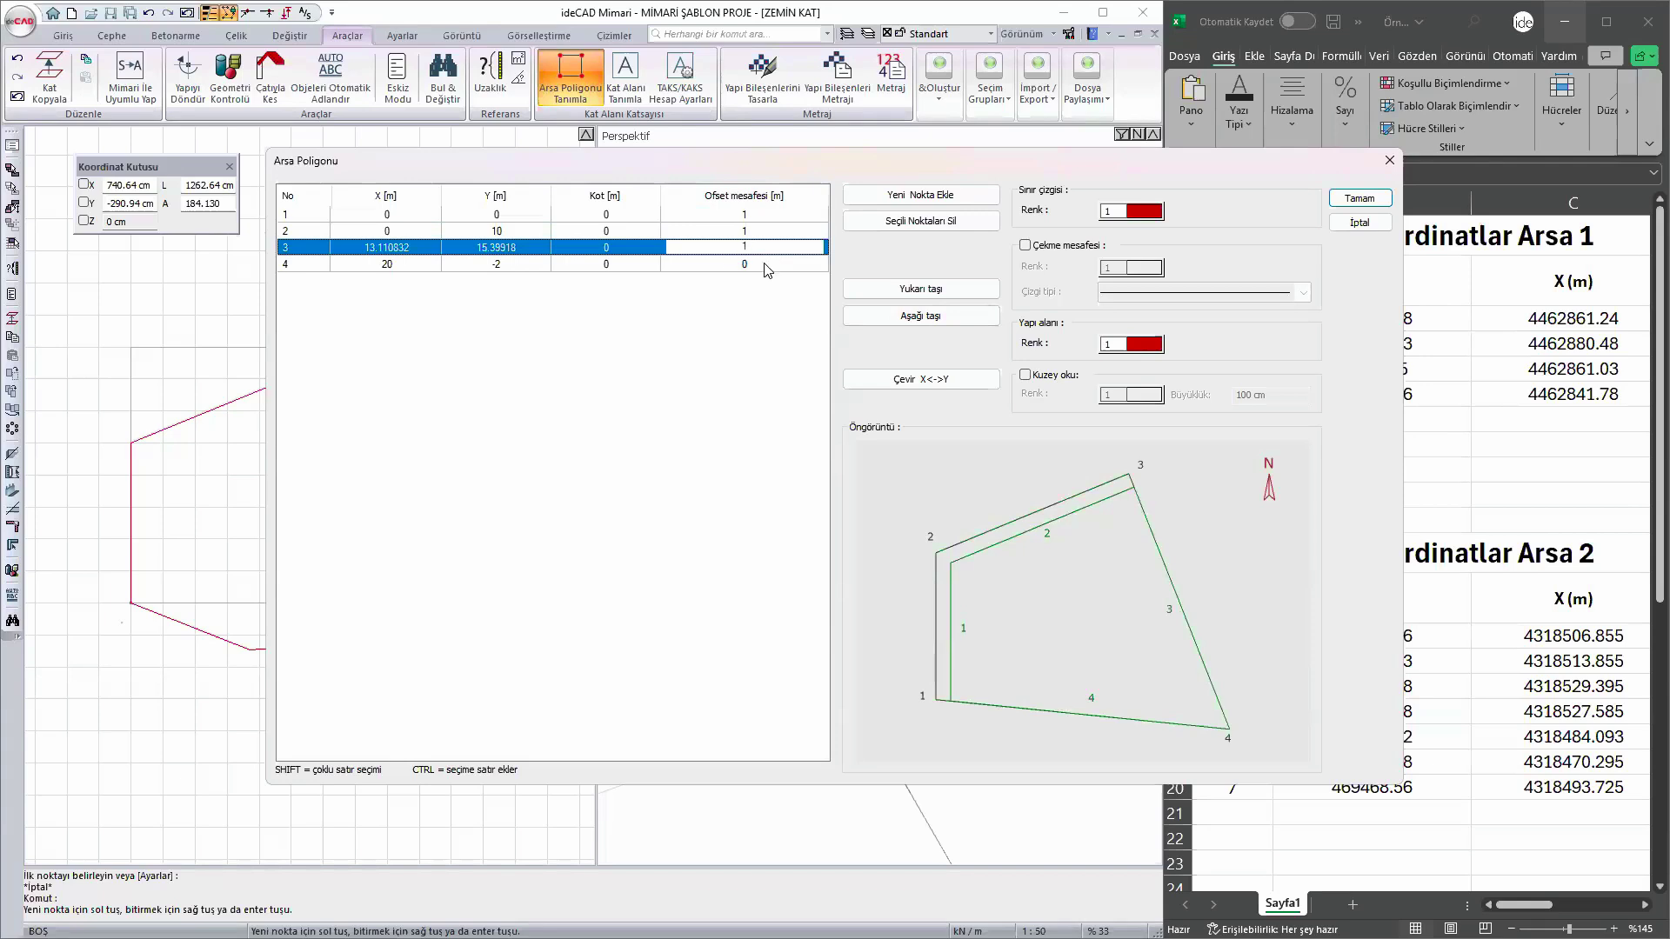
{"action": "type", "text": "1"}
{"action": "key", "text": "Return"}
{"action": "double_click", "coordinate": [715, 263]}
{"action": "type", "text": "1"}
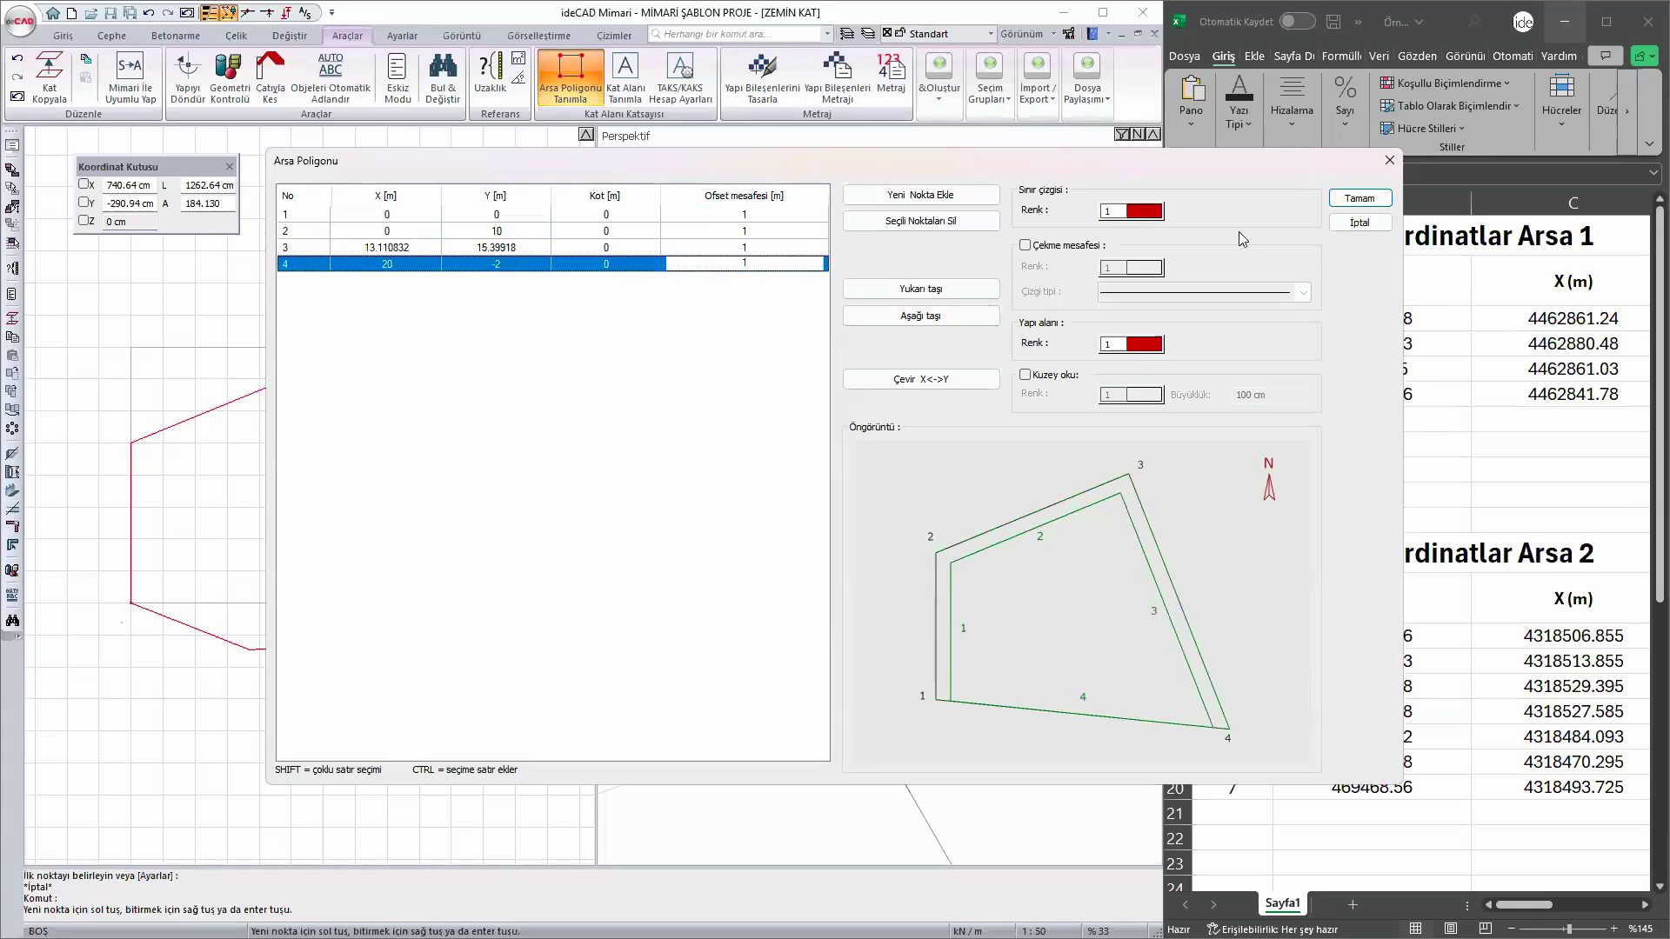
{"action": "key", "text": "Return"}
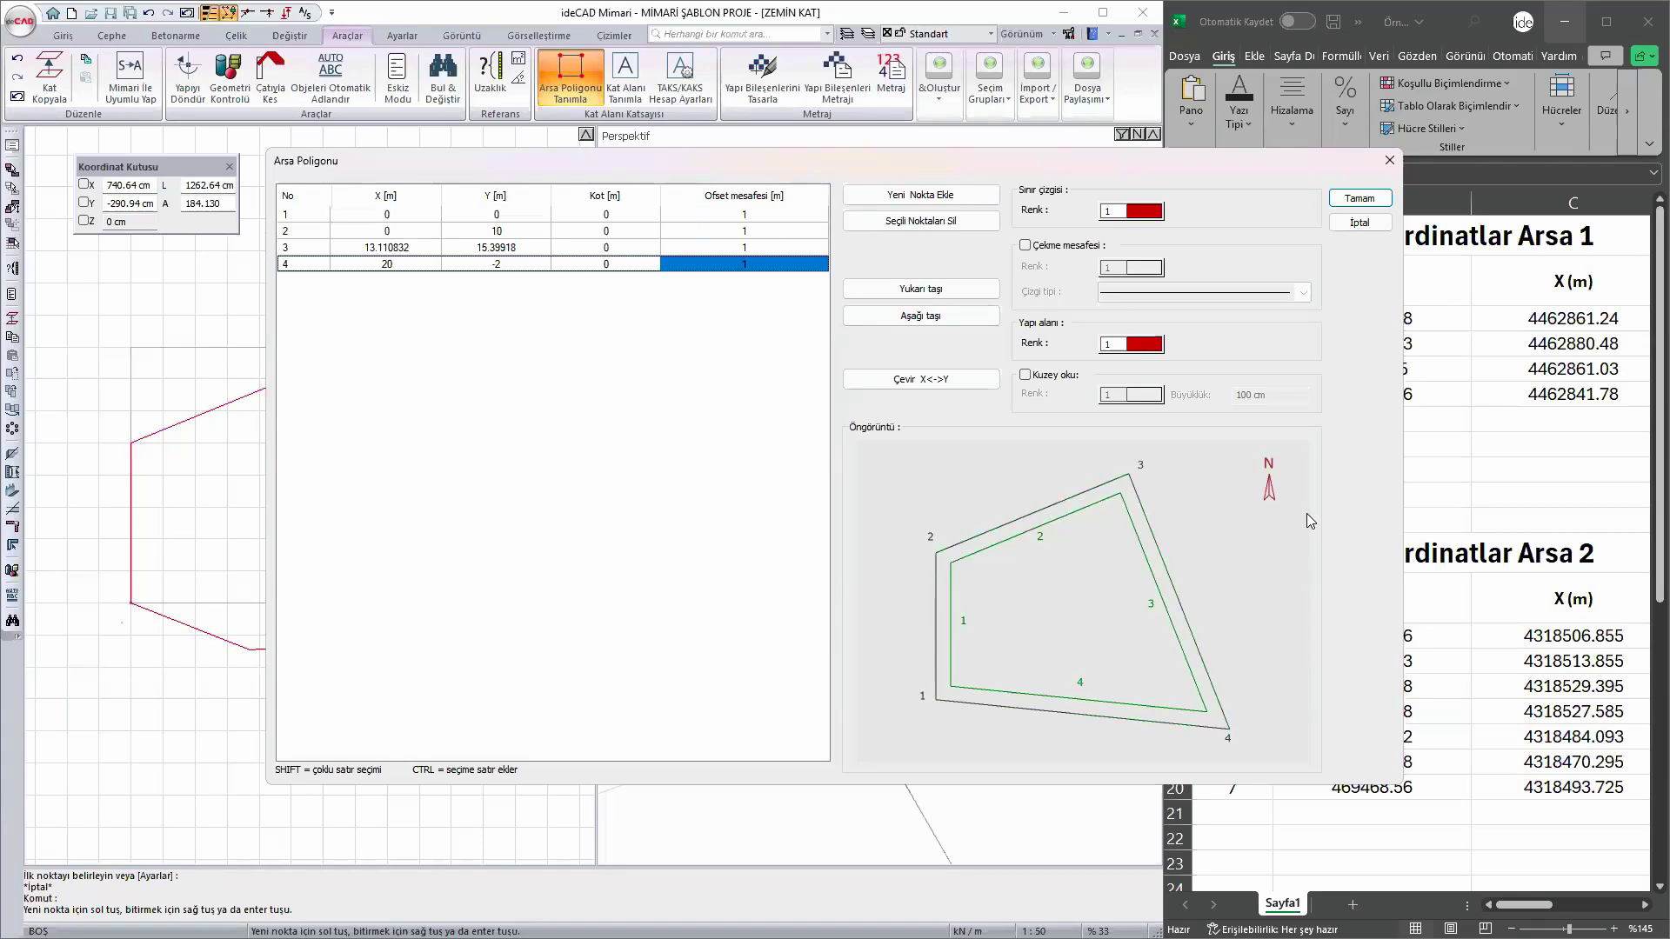
{"action": "left_click", "coordinate": [1367, 202]}
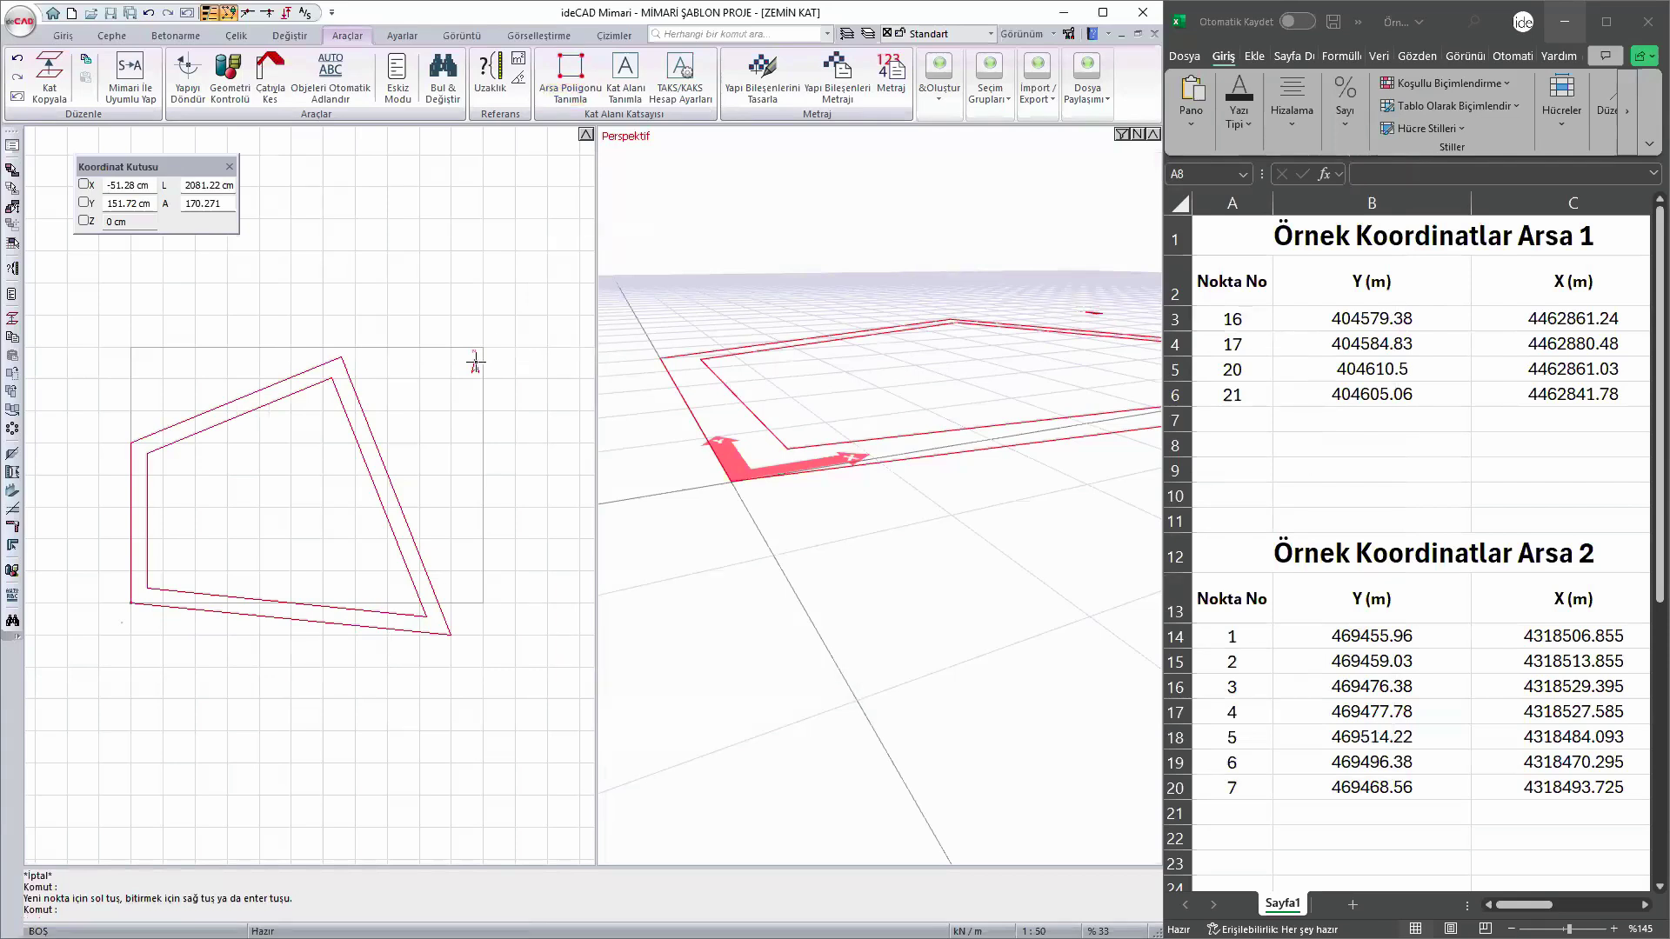
- Delete the freehand plot polygon from the plan
{"action": "left_click", "coordinate": [476, 362]}
{"action": "key", "text": "Delete"}
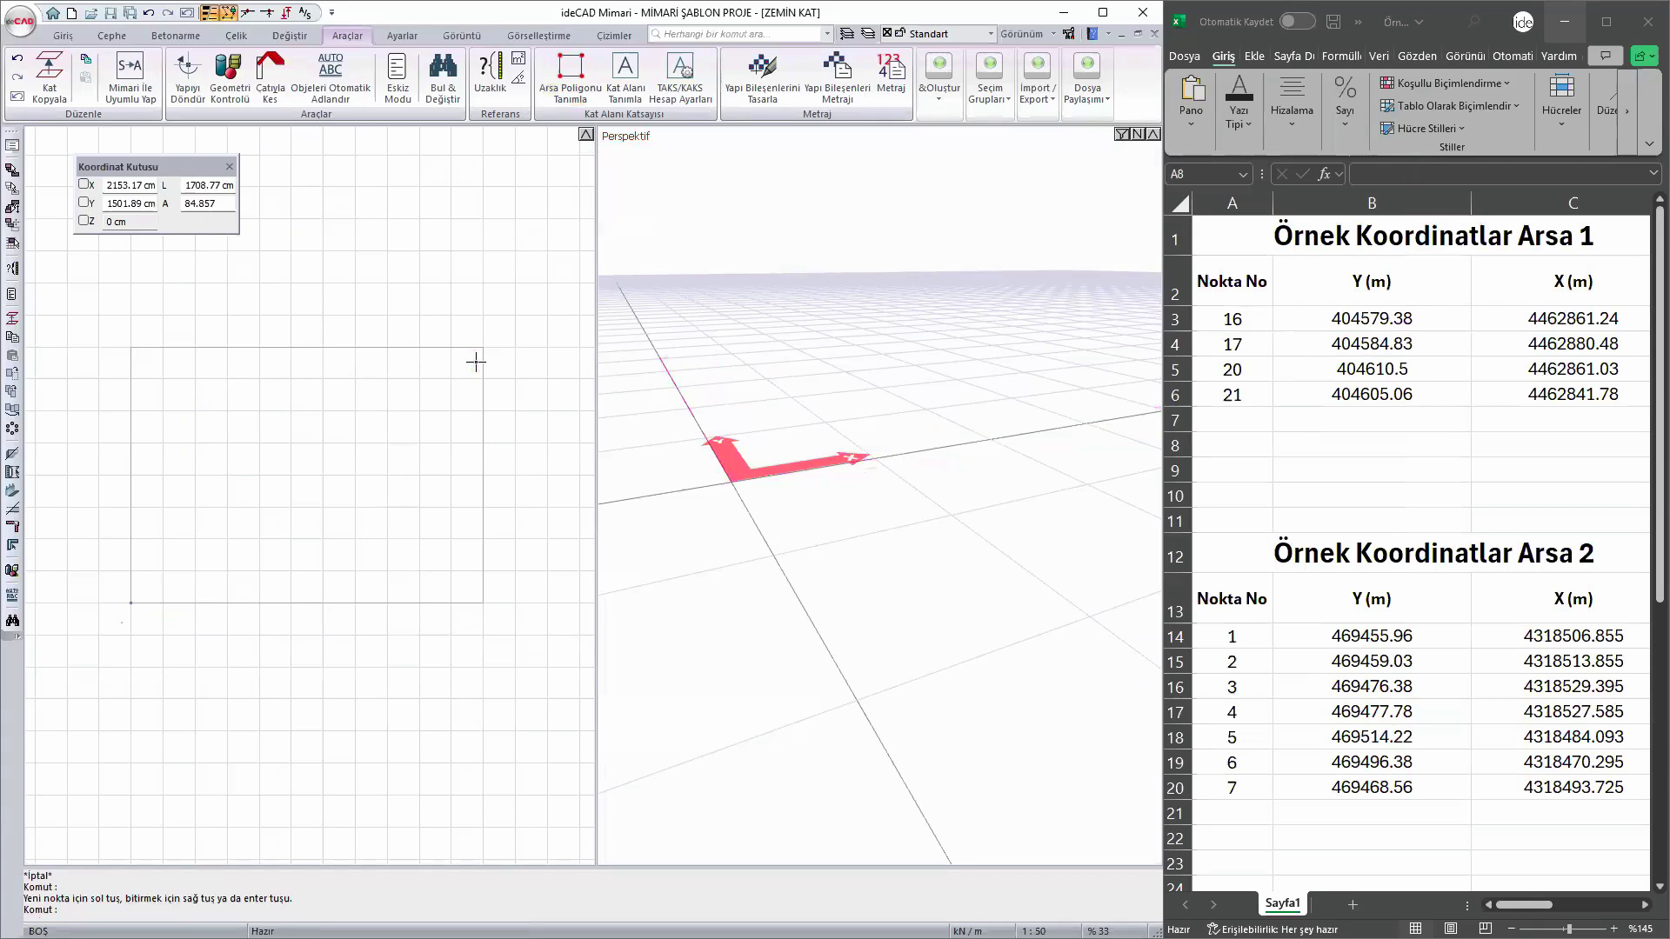
- Start a plot polygon defined by manually entered coordinates and add its first point, keeping the spreadsheet uncovered
{"action": "left_click", "coordinate": [571, 77]}
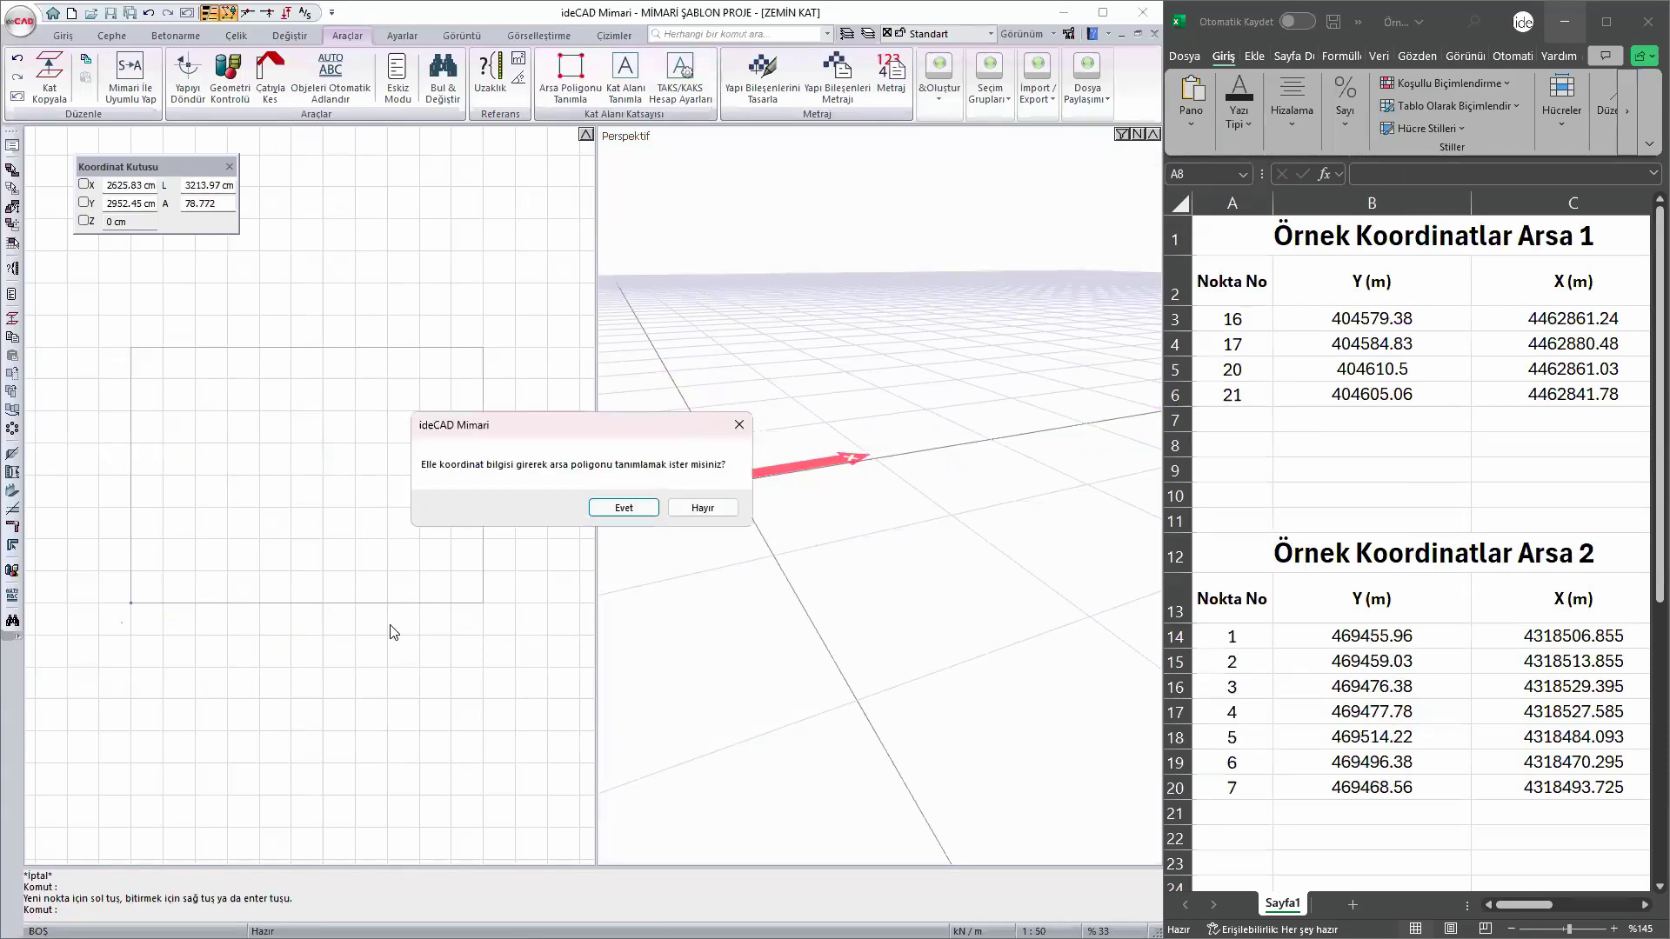
{"action": "left_click", "coordinate": [621, 510]}
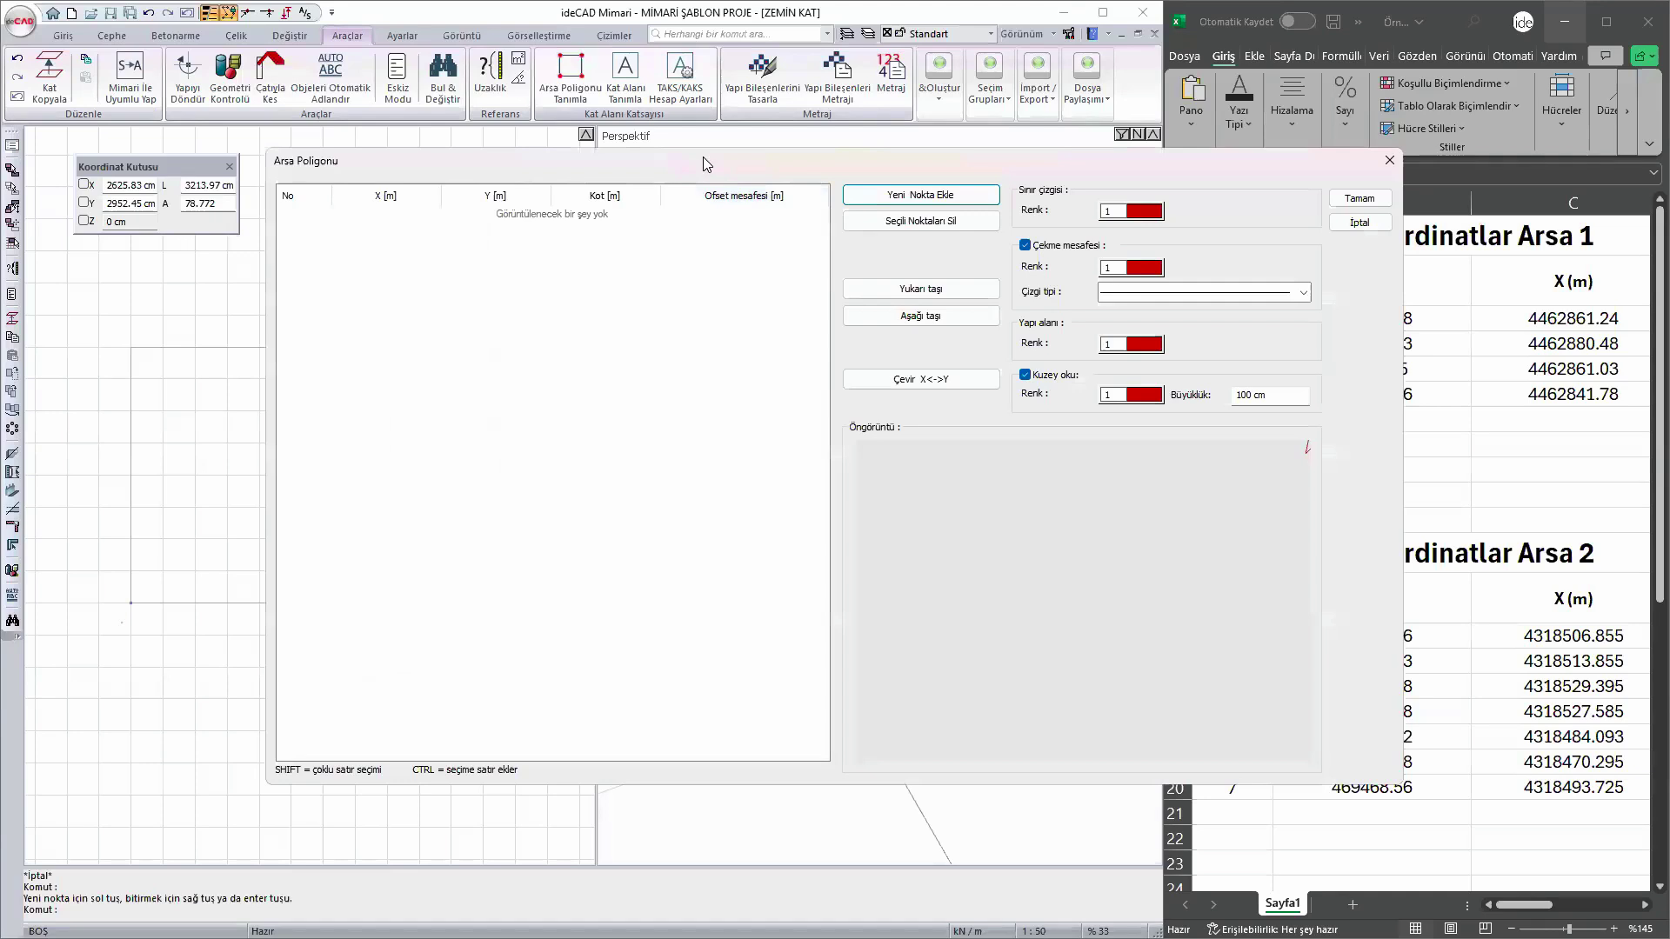
{"action": "left_click_drag", "start_coordinate": [704, 157], "coordinate": [495, 170]}
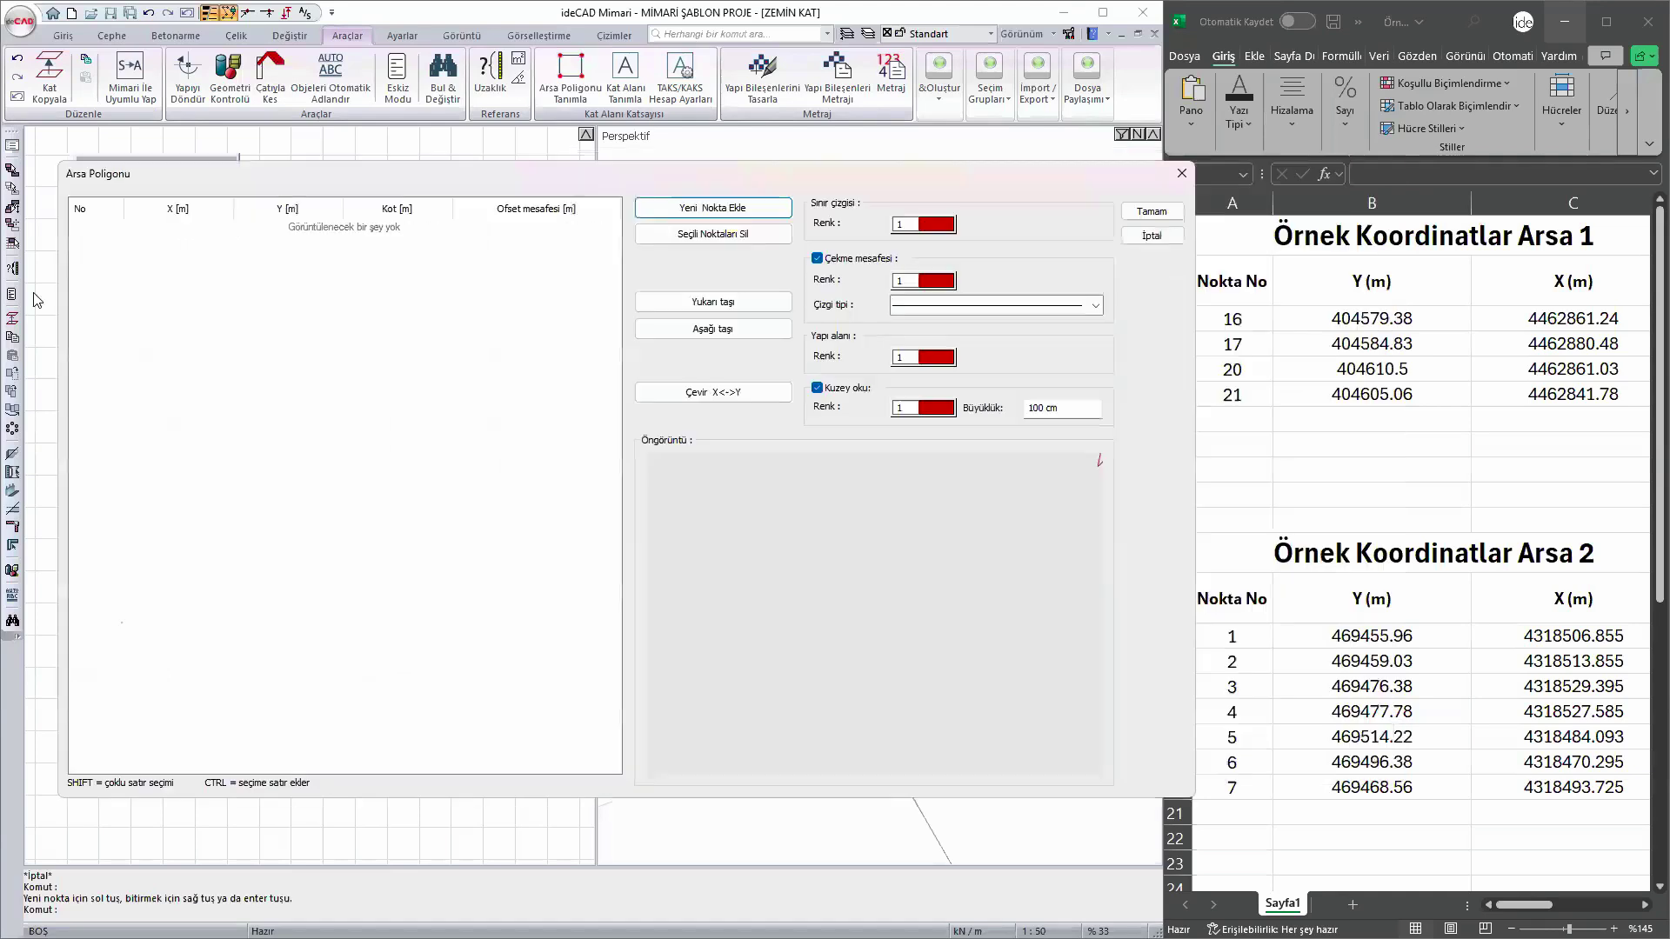
{"action": "left_click", "coordinate": [728, 217]}
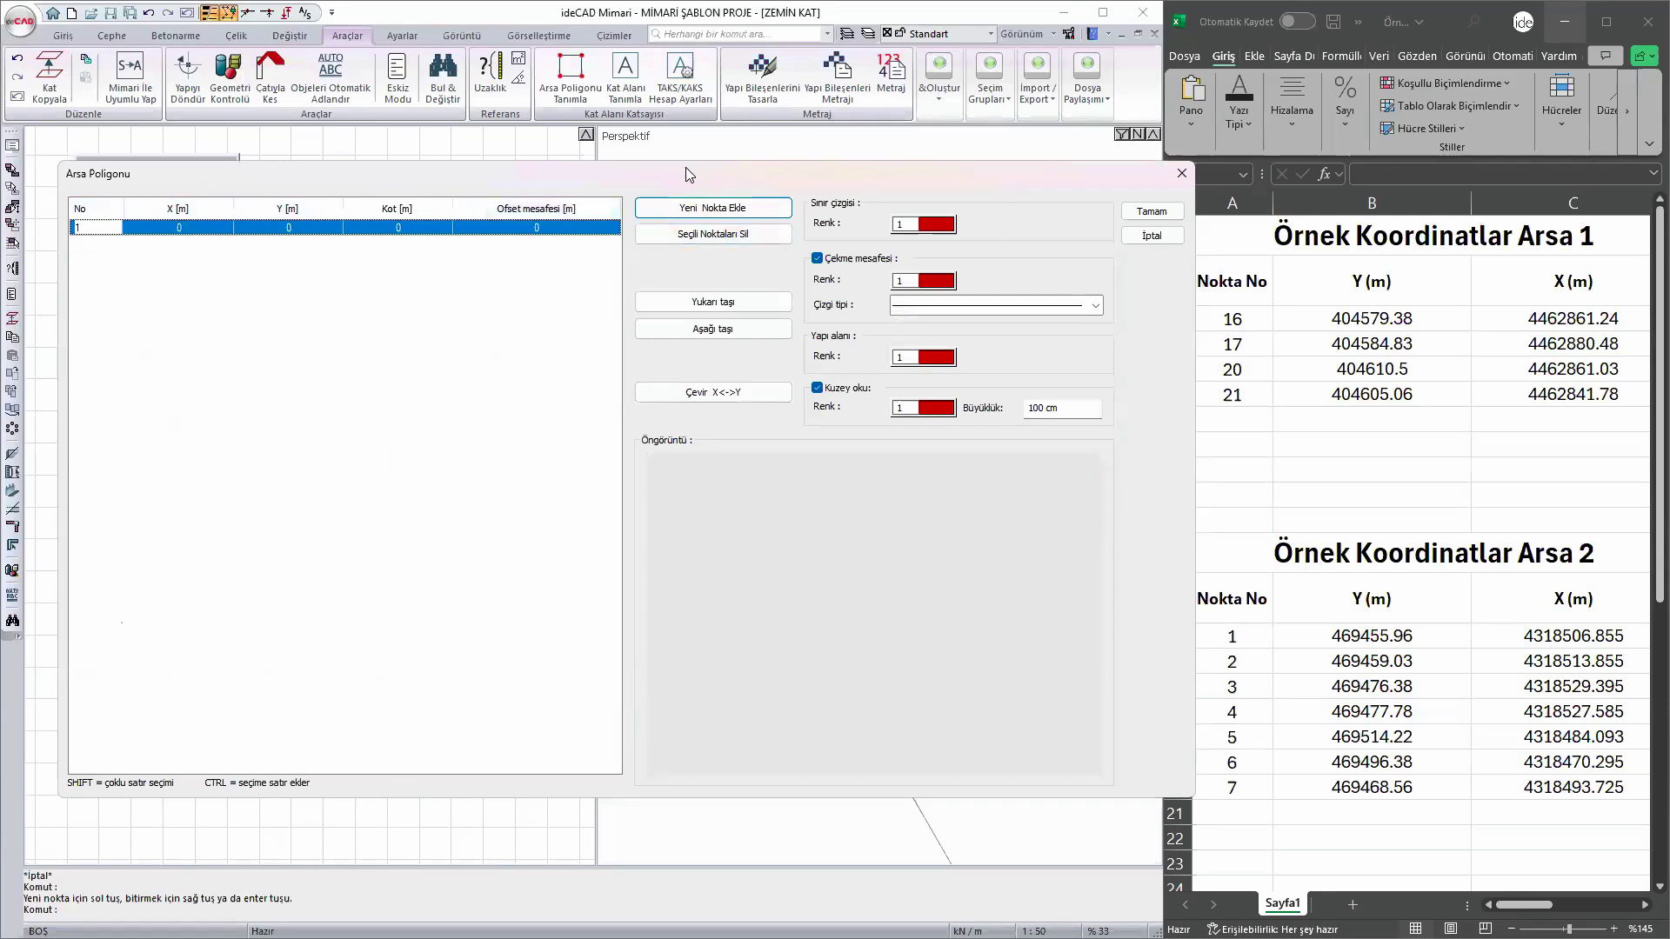
{"action": "left_click_drag", "start_coordinate": [685, 174], "coordinate": [654, 185]}
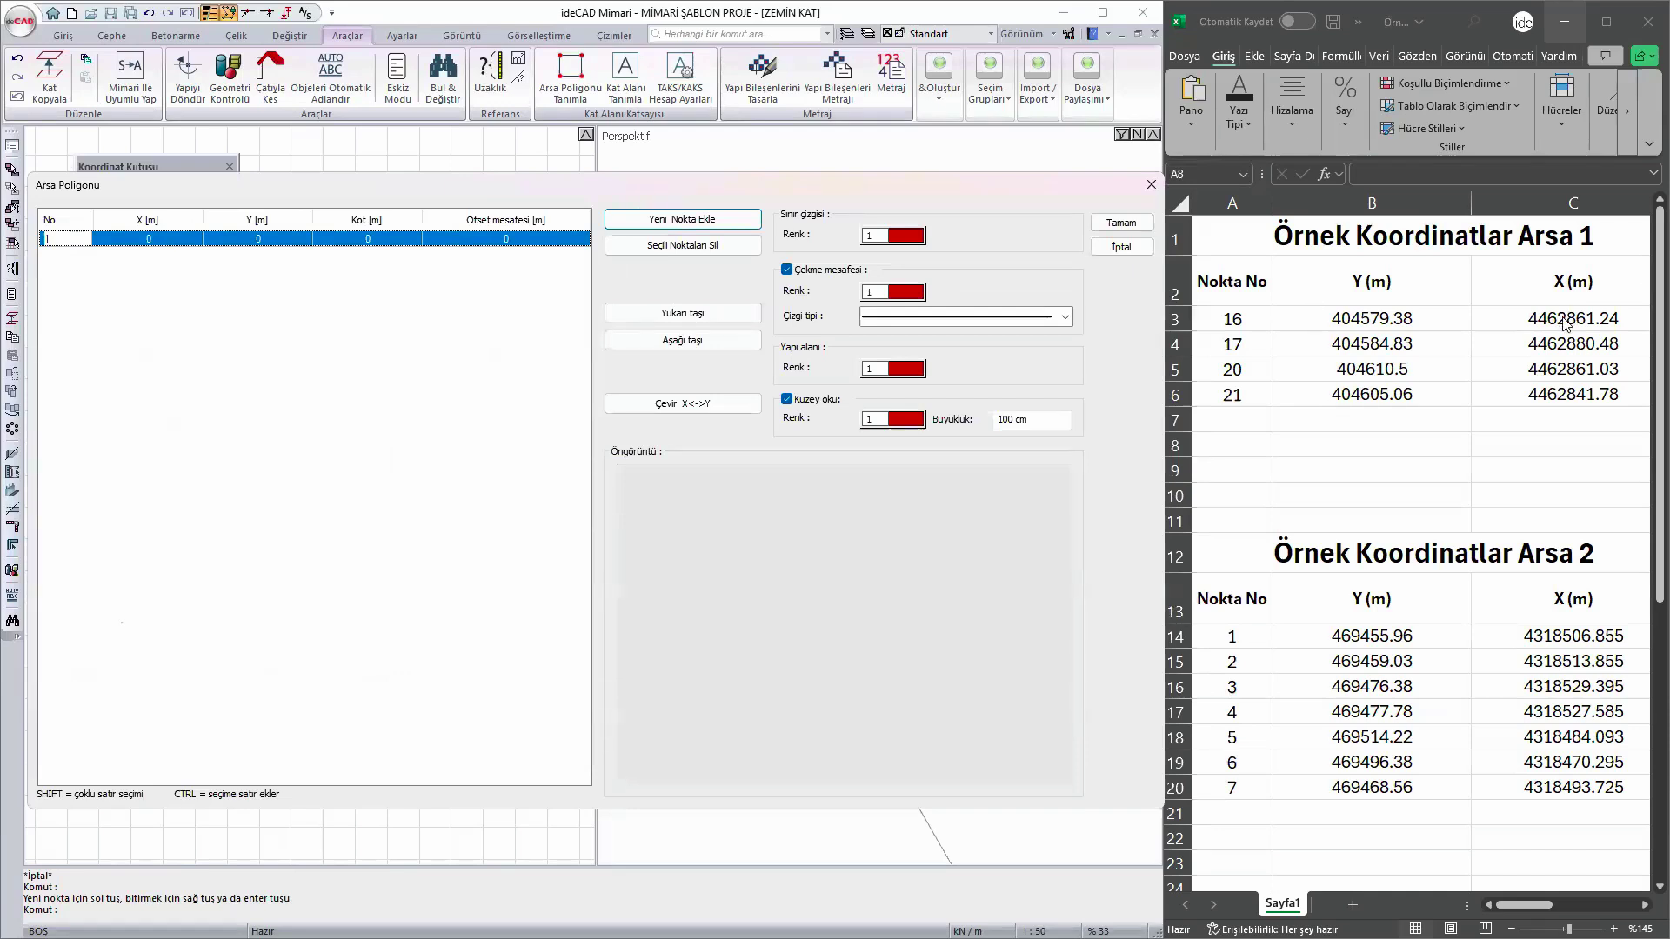
- Copy spreadsheet point 16's coordinates into polygon point 1, with X 404579.38 and Y 4462861.24
{"action": "left_click", "coordinate": [1369, 320]}
{"action": "key", "text": "ctrl+c"}
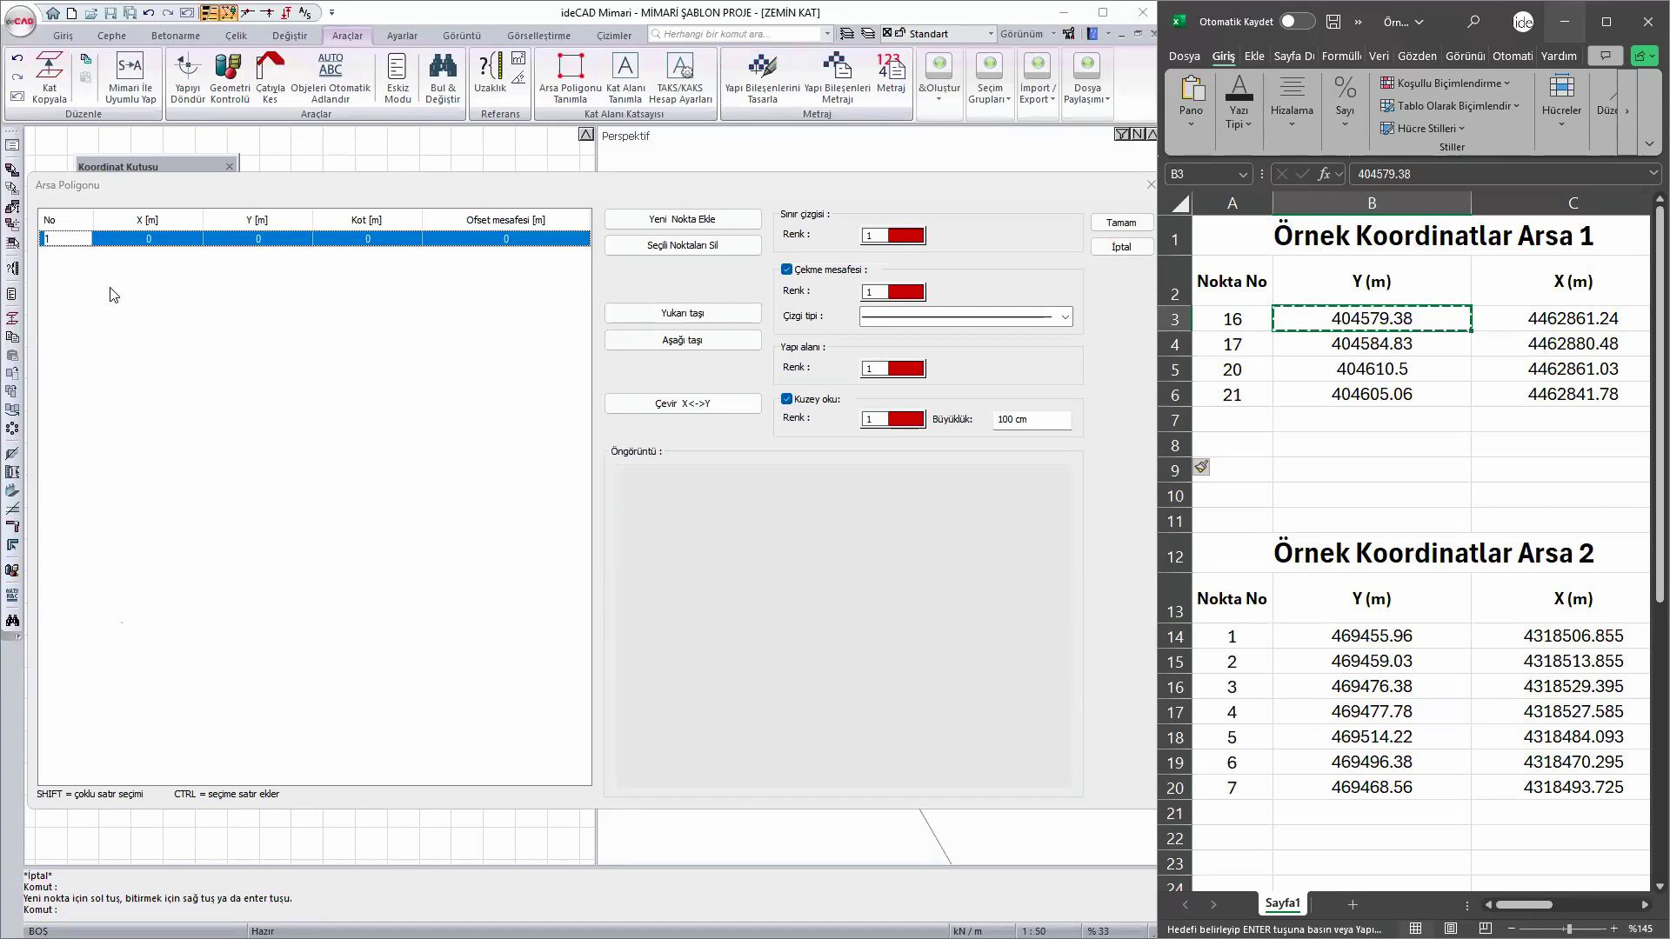
{"action": "left_click", "coordinate": [166, 237]}
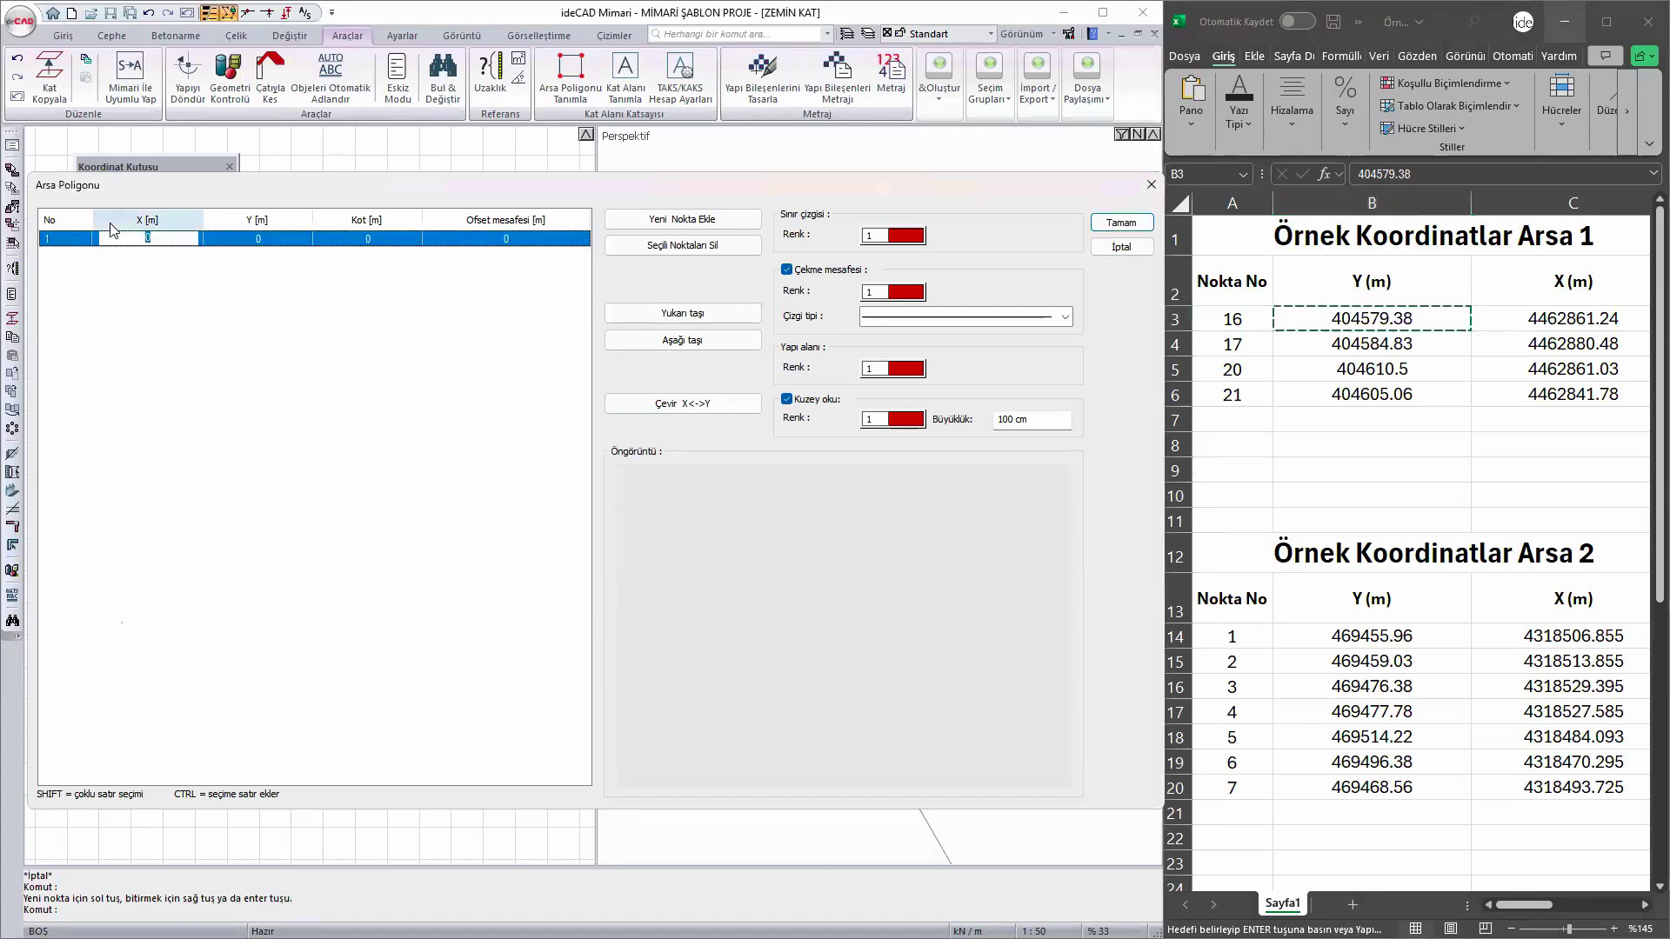
{"action": "key", "text": "ctrl+v"}
{"action": "key", "text": "Return"}
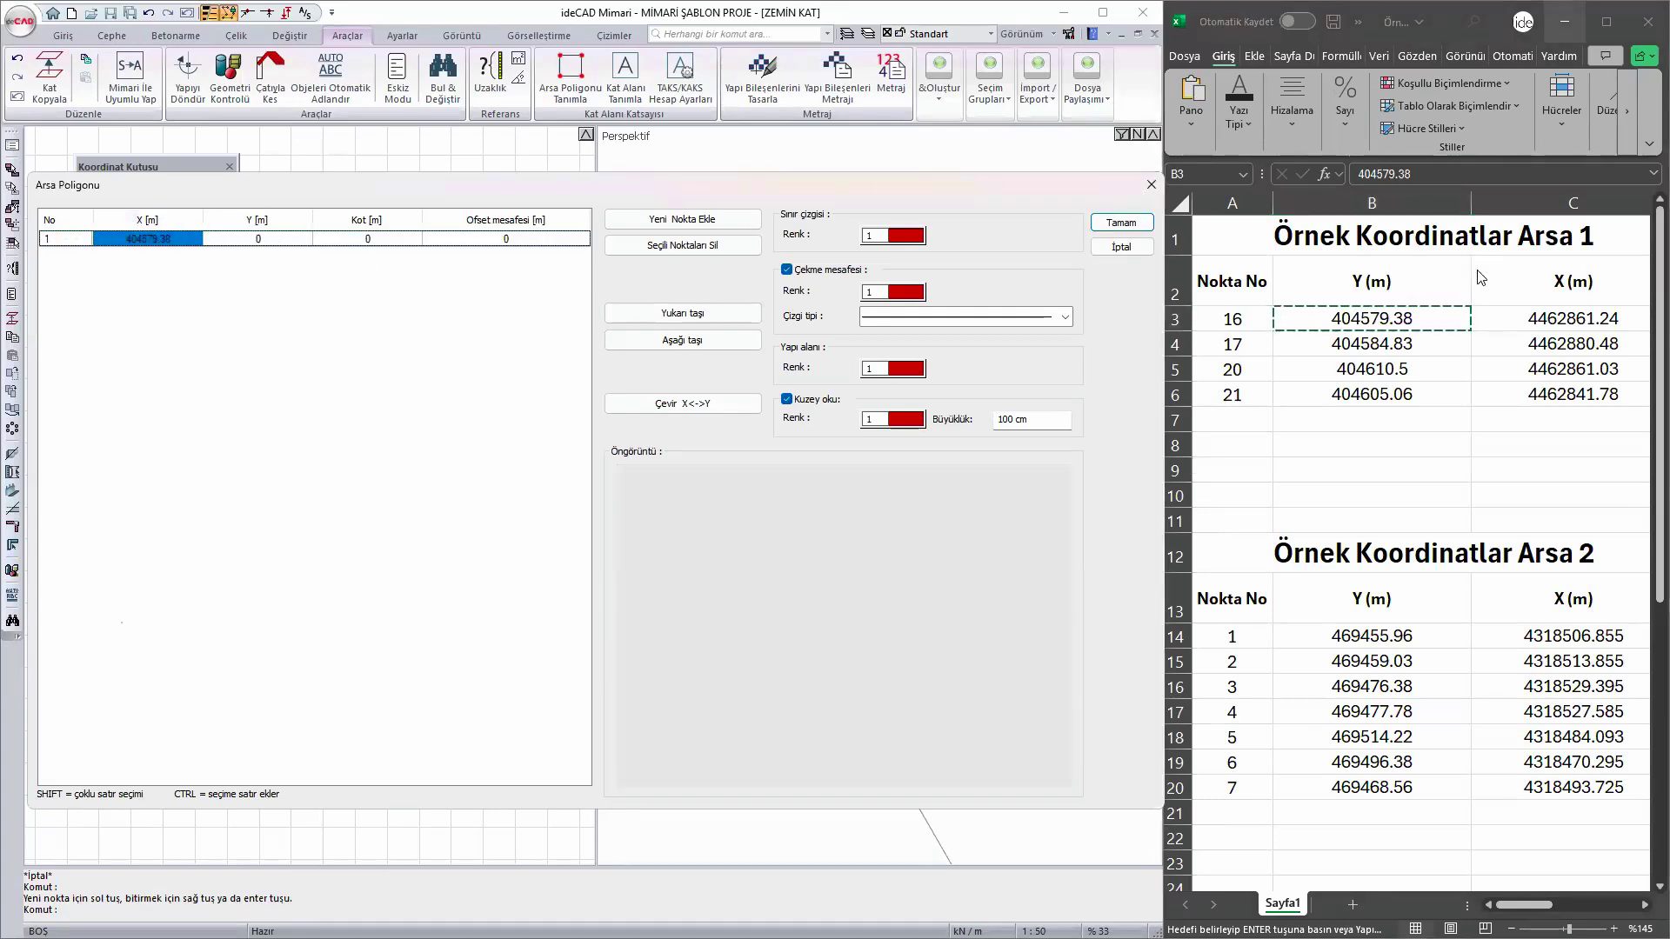
{"action": "left_click", "coordinate": [1549, 327]}
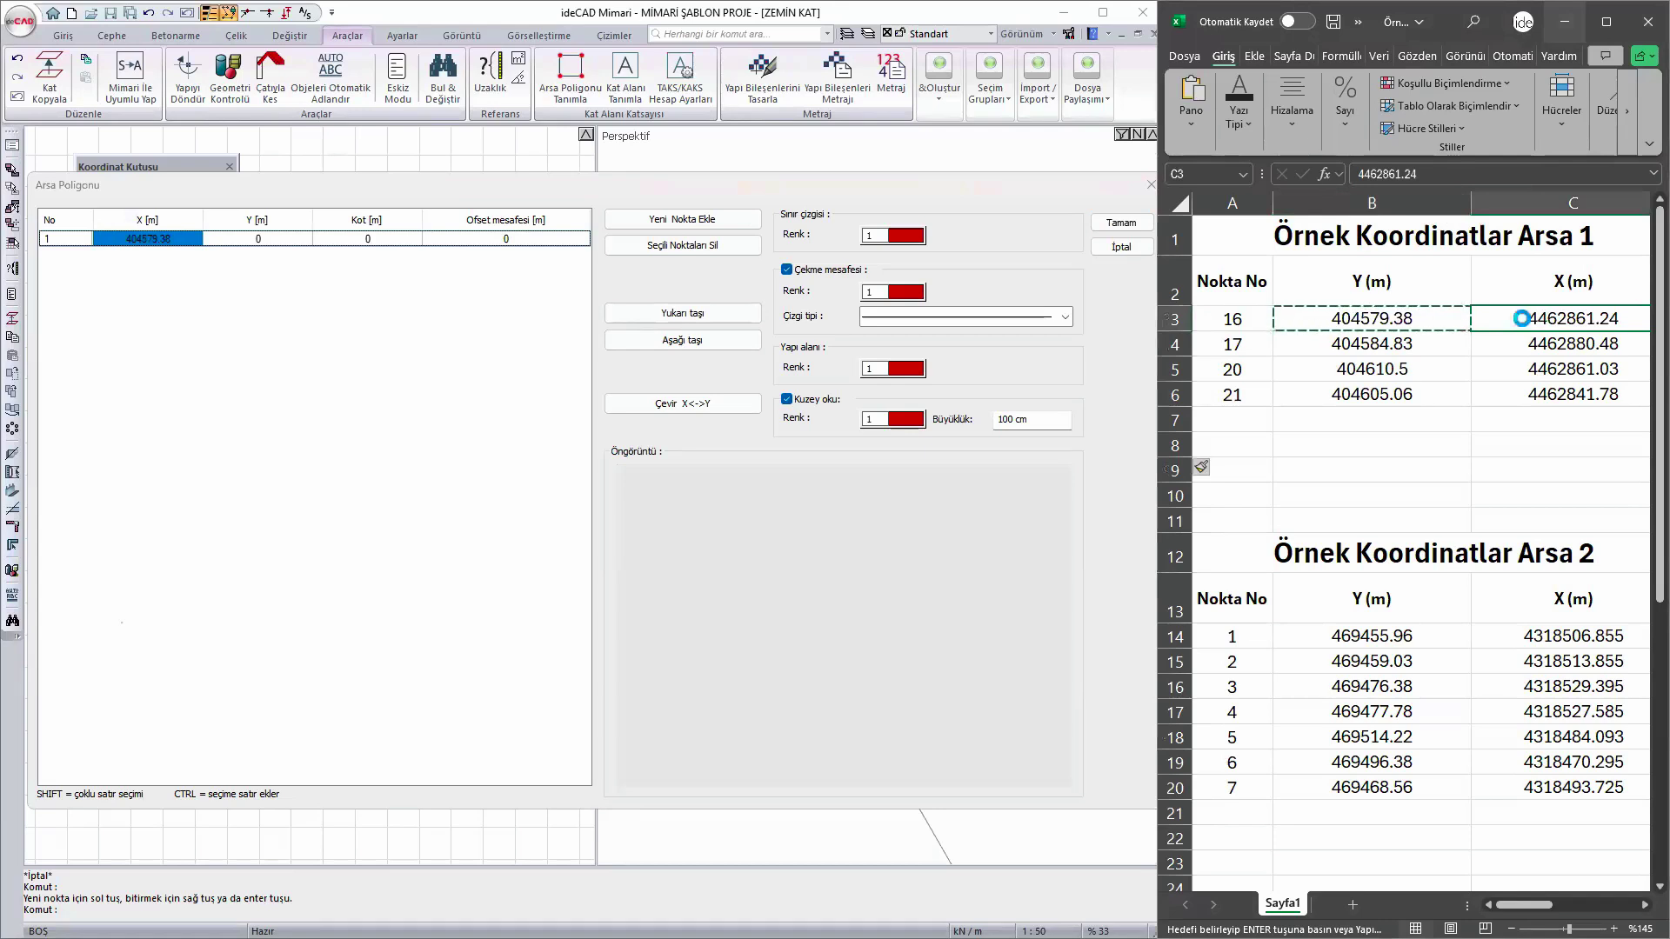
{"action": "key", "text": "ctrl+c"}
{"action": "left_click", "coordinate": [261, 238]}
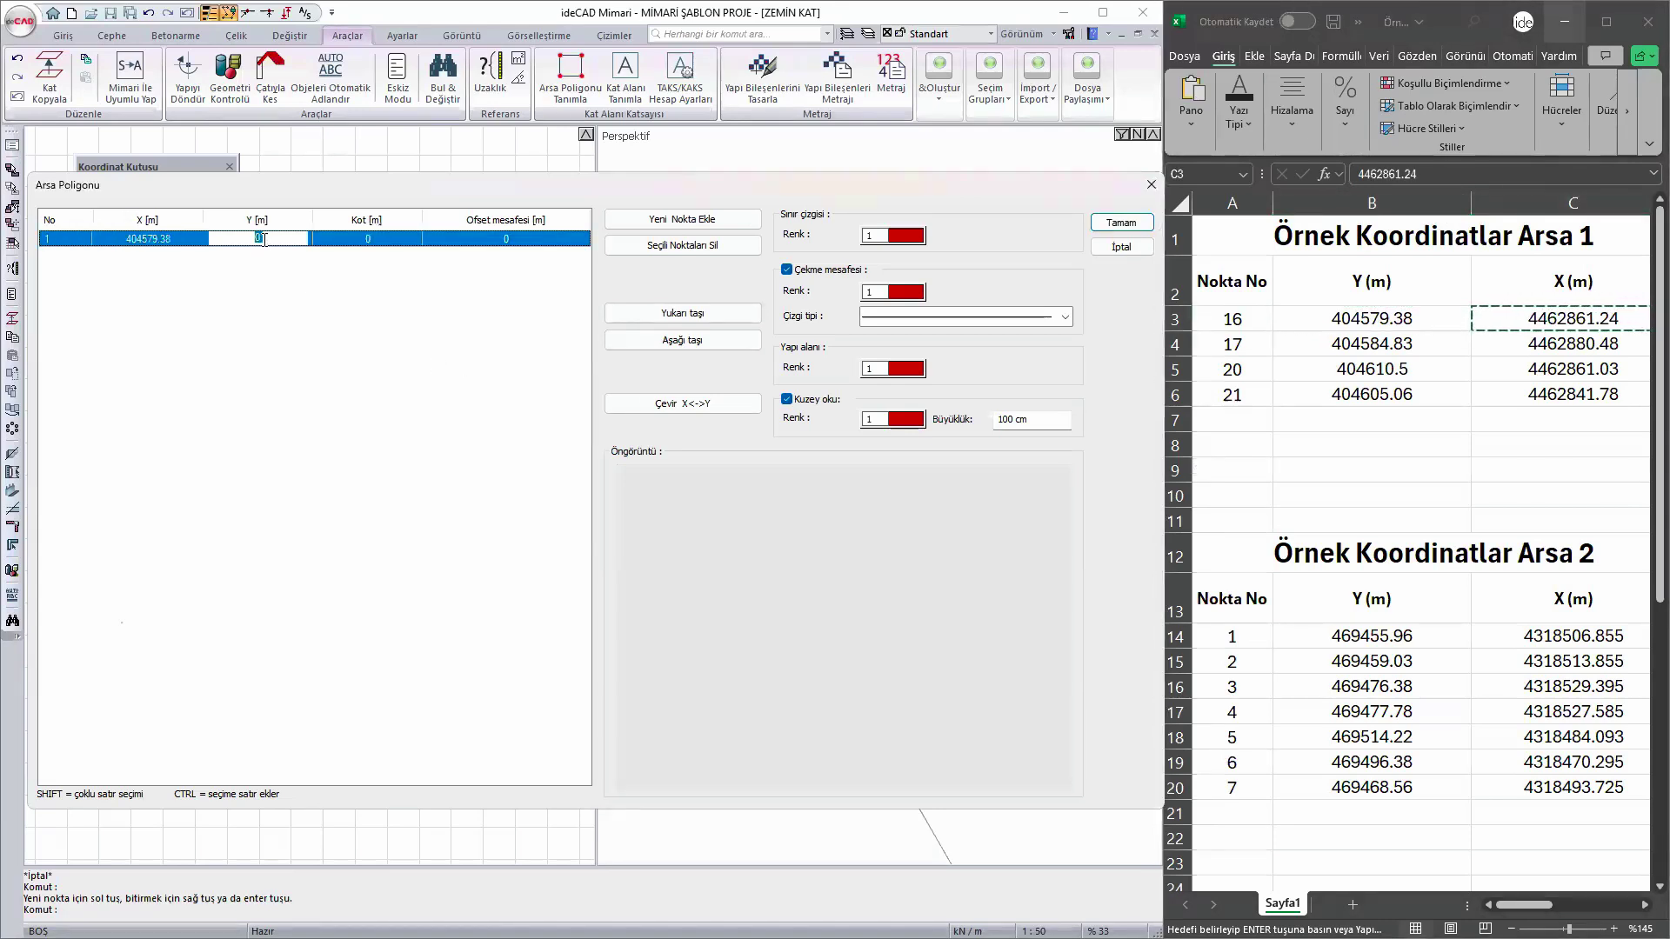
{"action": "key", "text": "ctrl+v"}
{"action": "key", "text": "Return"}
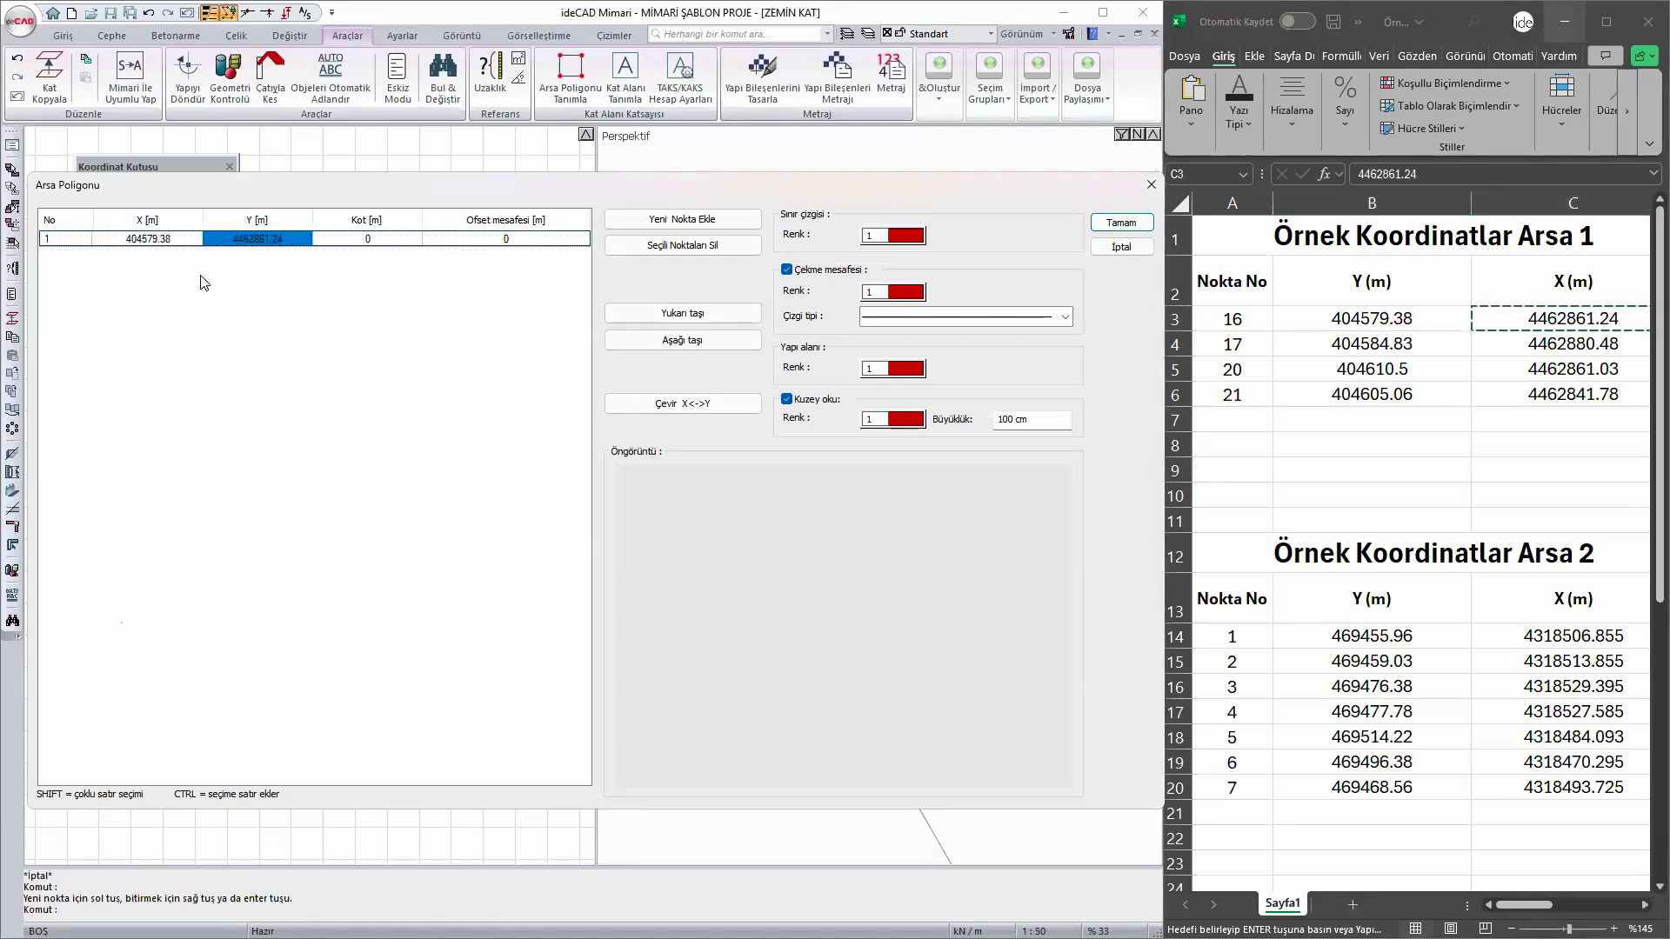
- Add polygon point 2 and copy spreadsheet point 17's coordinates into it, with X 404584.83 and Y 4462880.48
{"action": "left_click", "coordinate": [719, 221]}
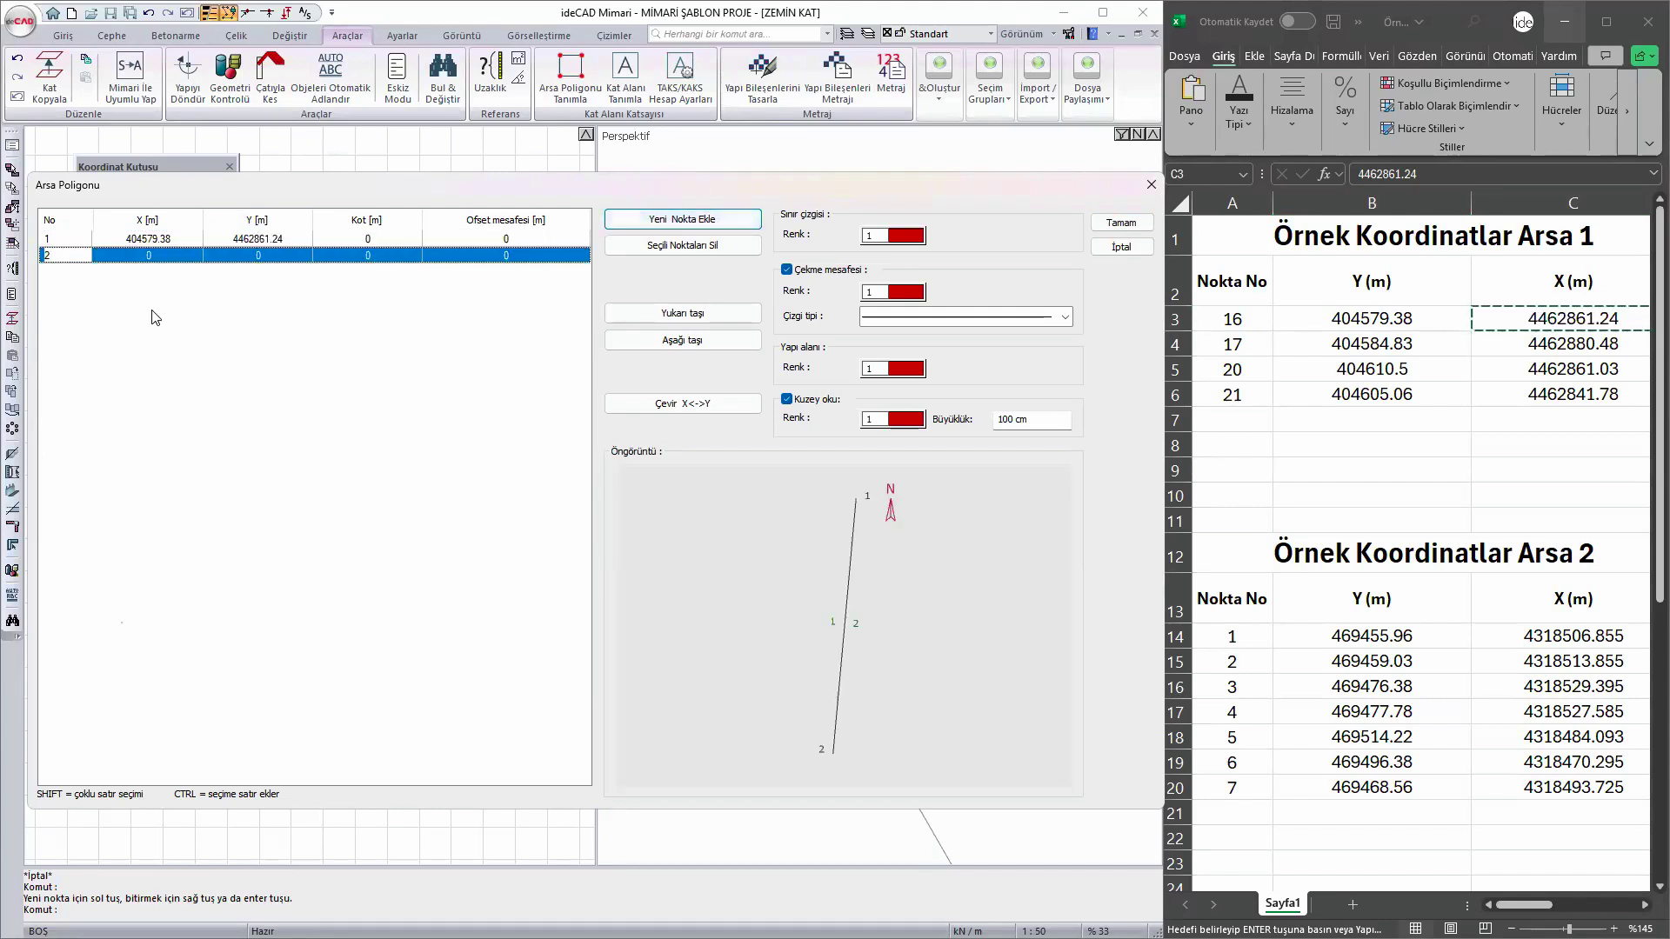
{"action": "left_click", "coordinate": [1402, 343]}
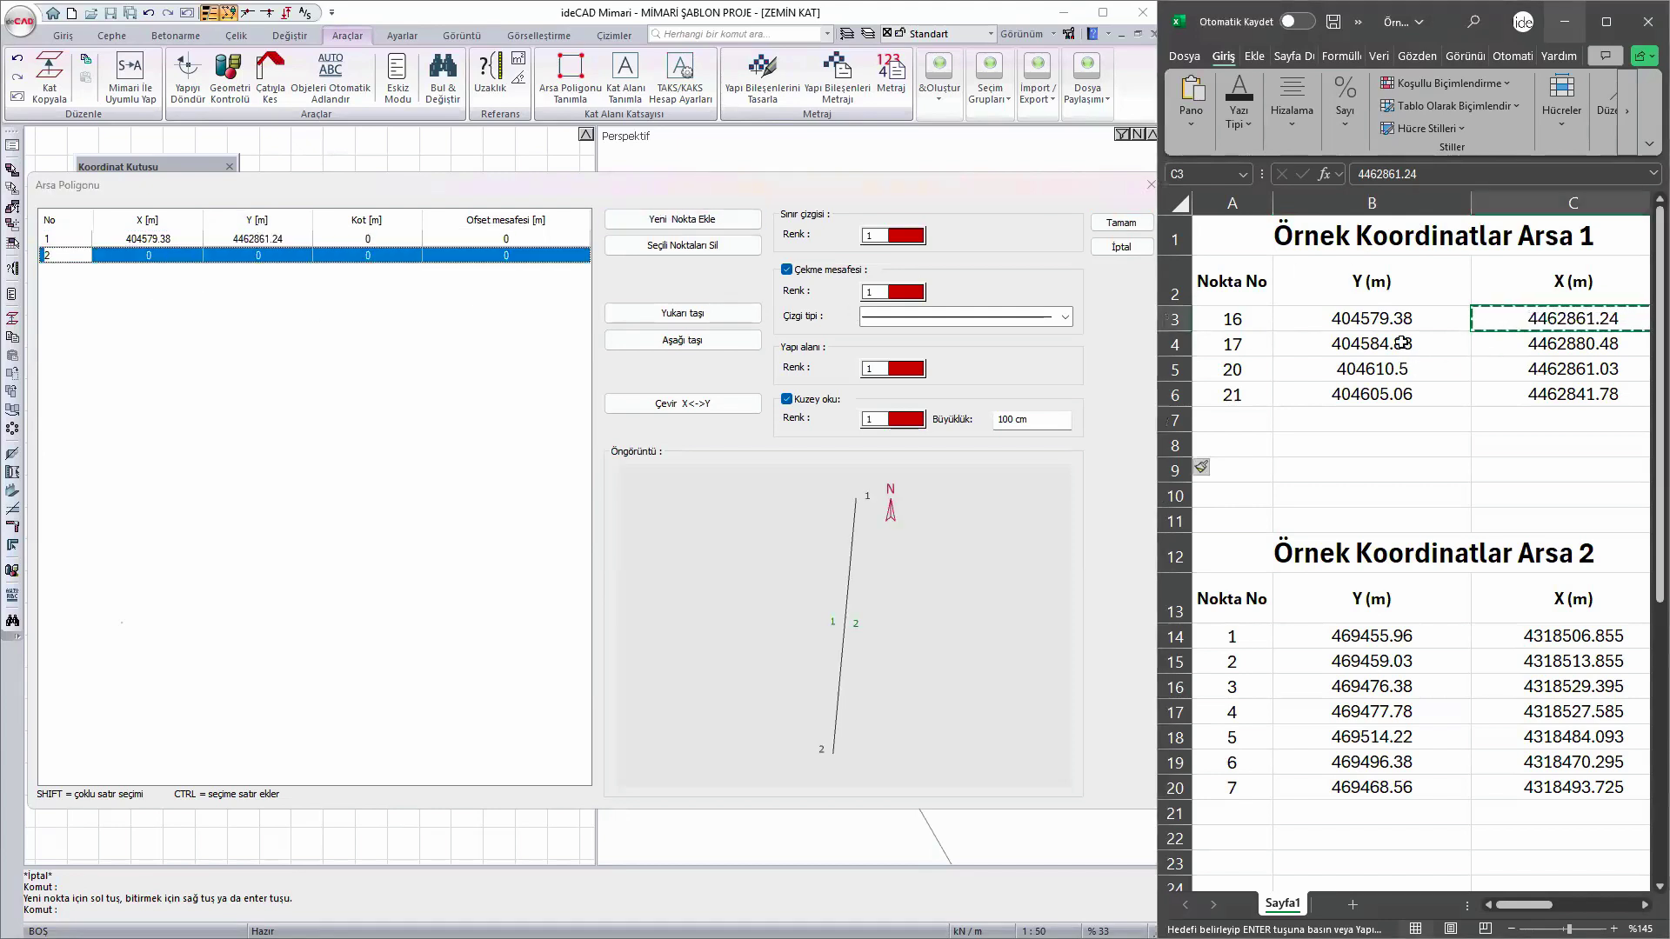
{"action": "key", "text": "ctrl+c"}
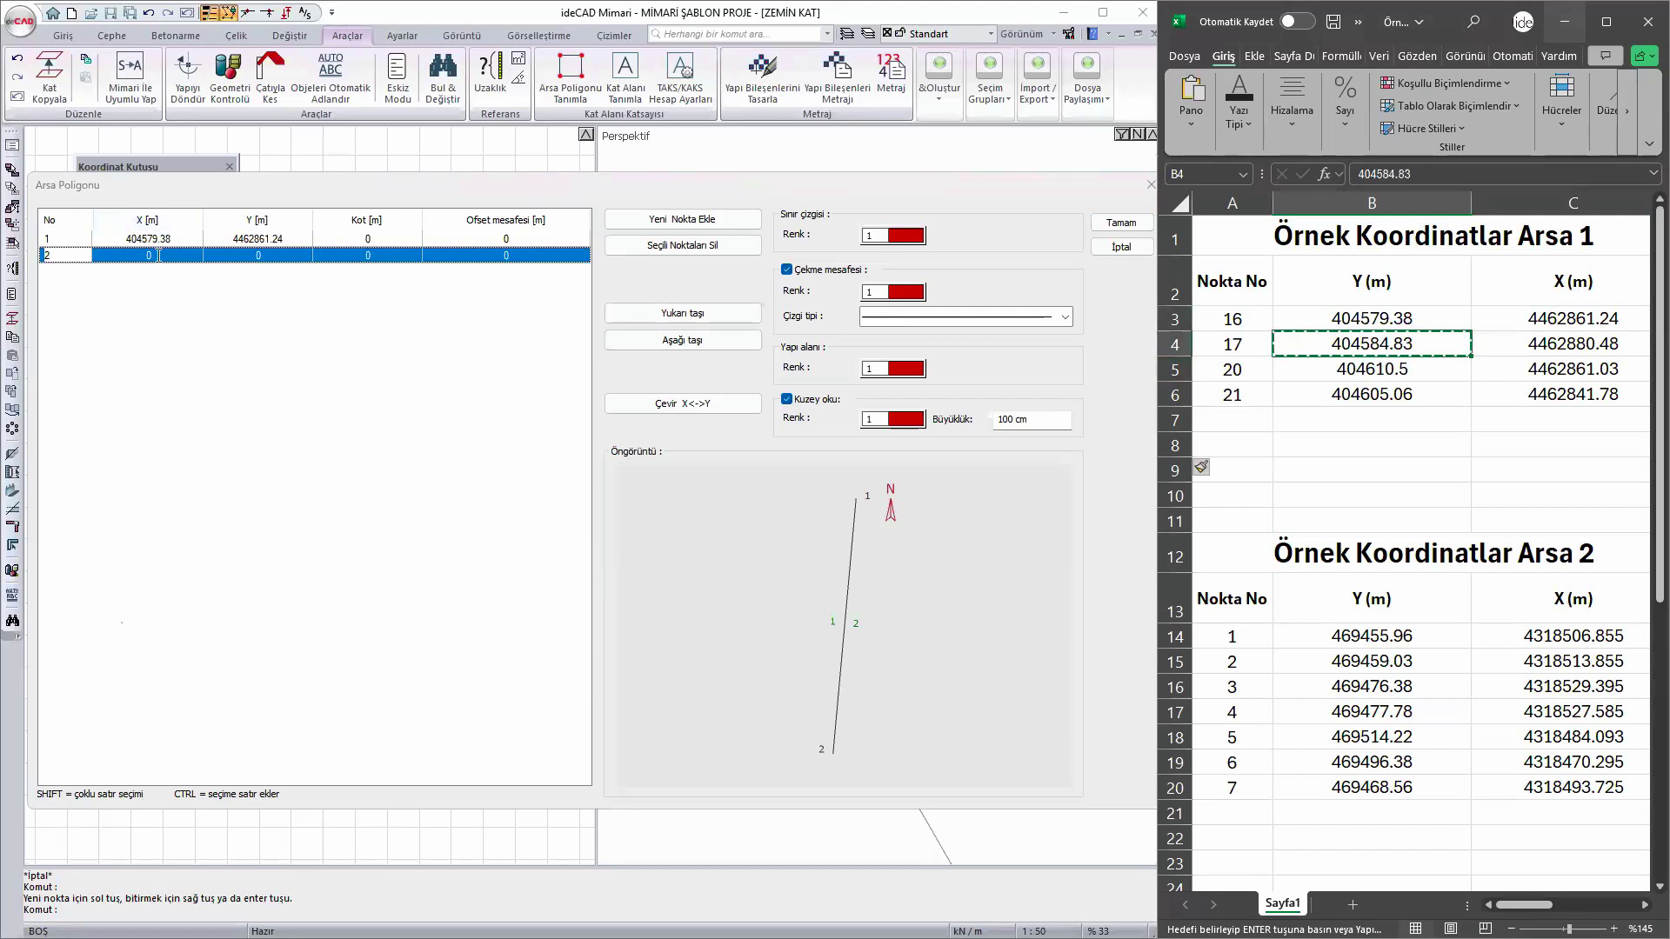
{"action": "left_click", "coordinate": [155, 255]}
{"action": "key", "text": "ctrl+v"}
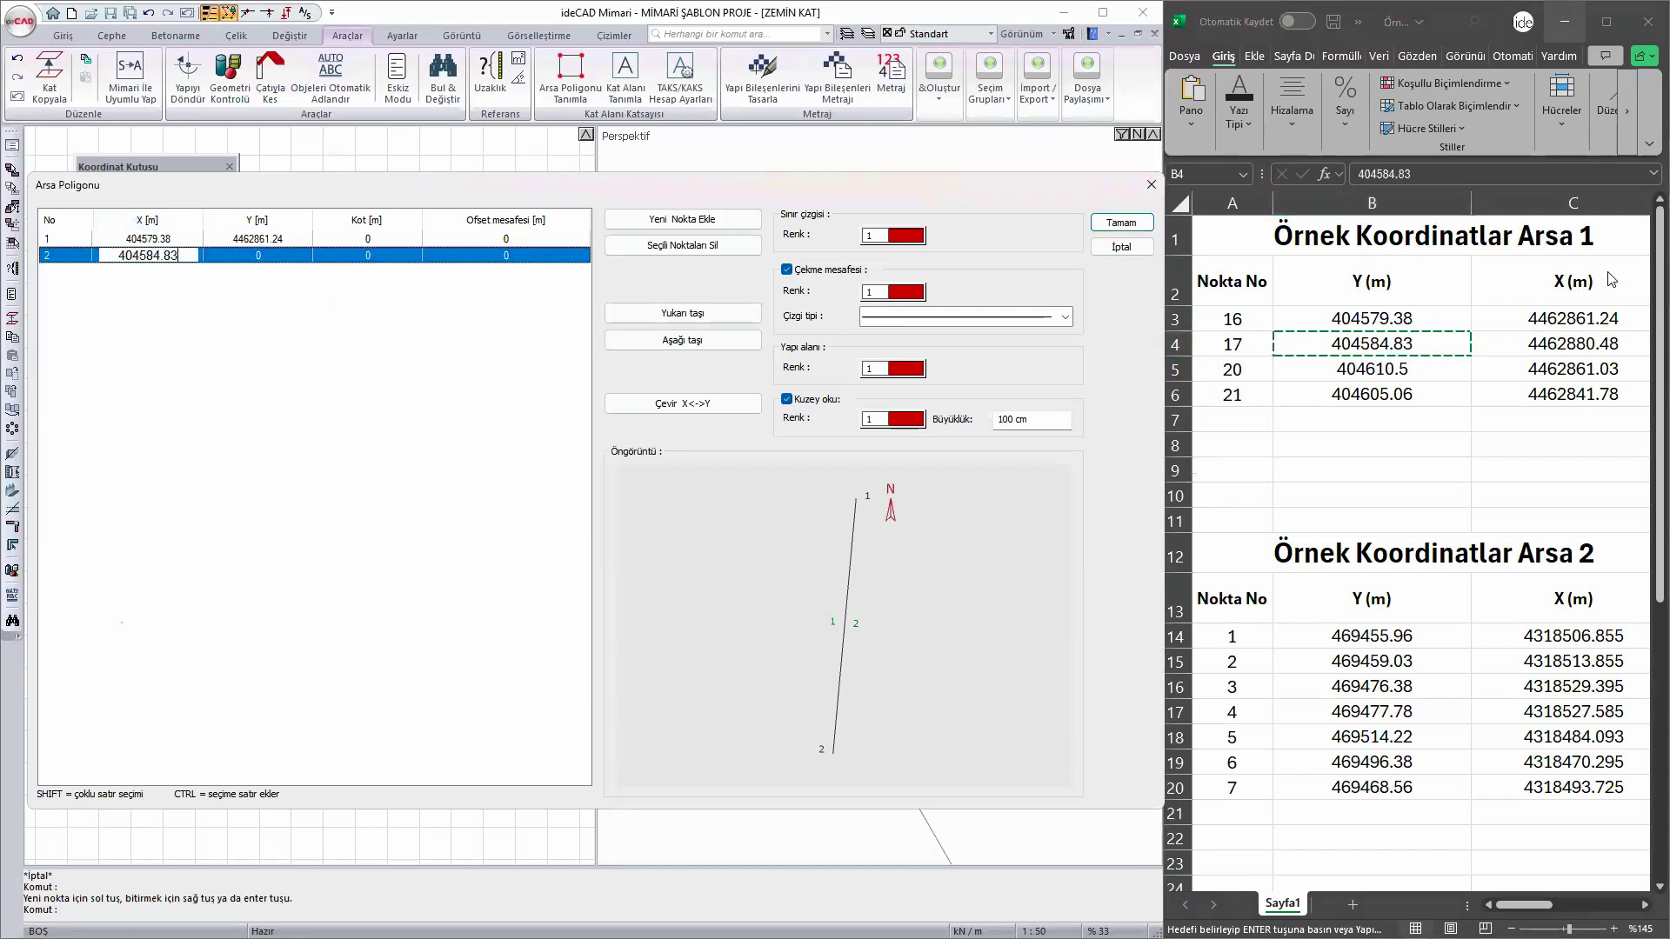
{"action": "left_click", "coordinate": [1576, 342]}
{"action": "left_click", "coordinate": [1576, 342]}
{"action": "key", "text": "ctrl+c"}
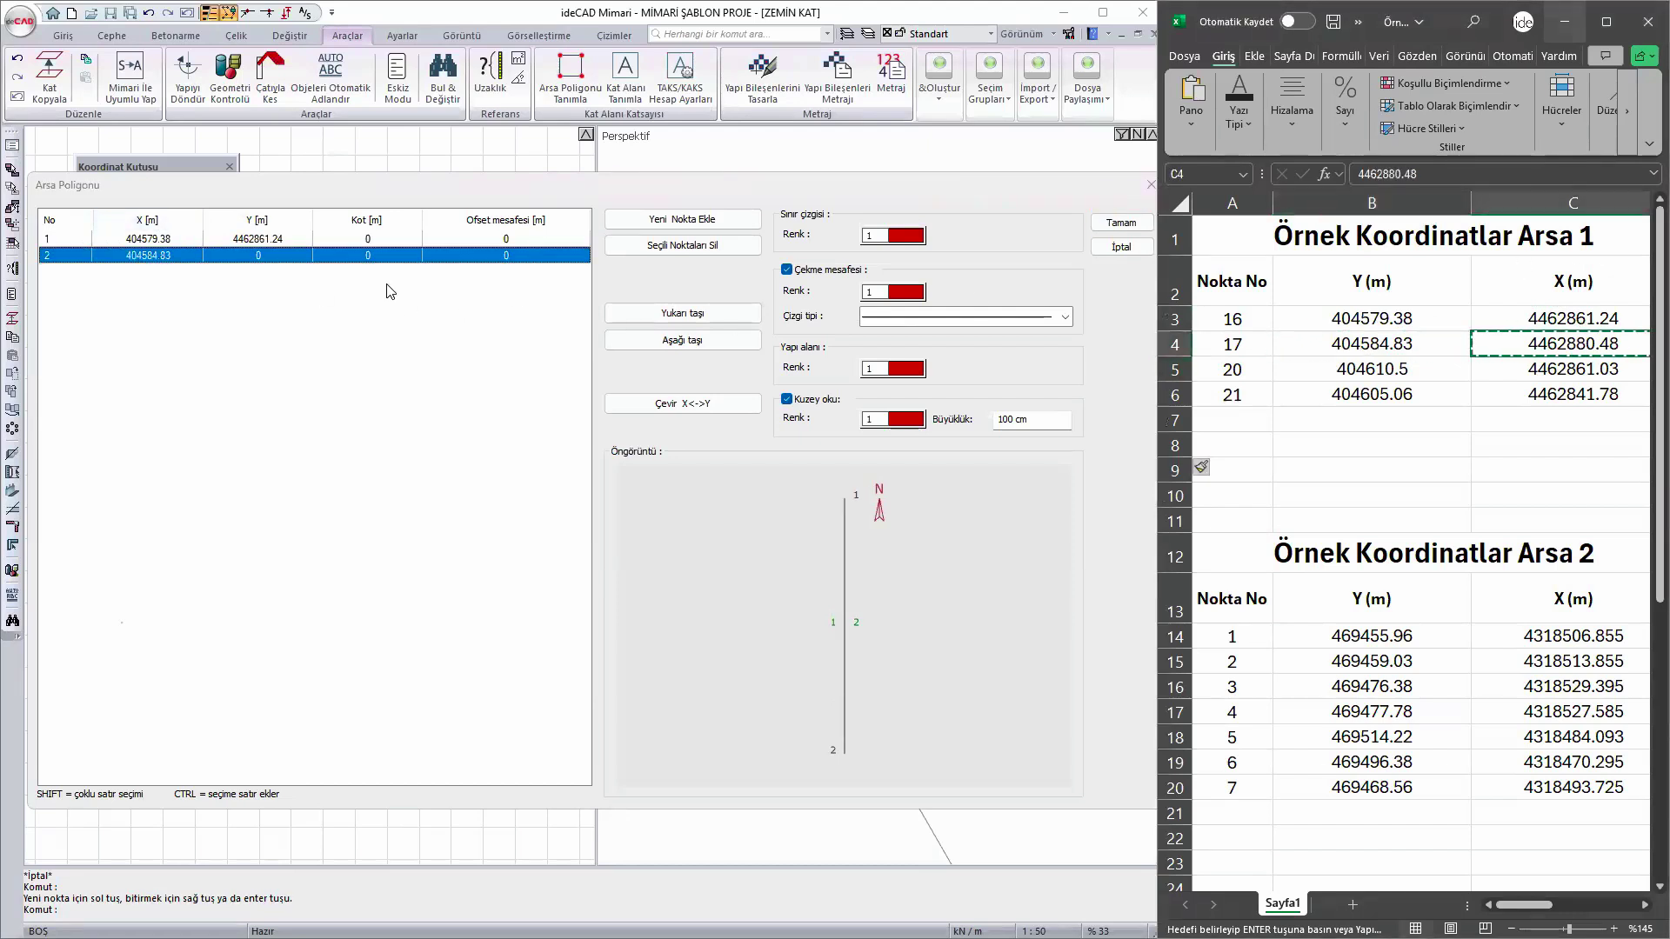
{"action": "left_click", "coordinate": [267, 252]}
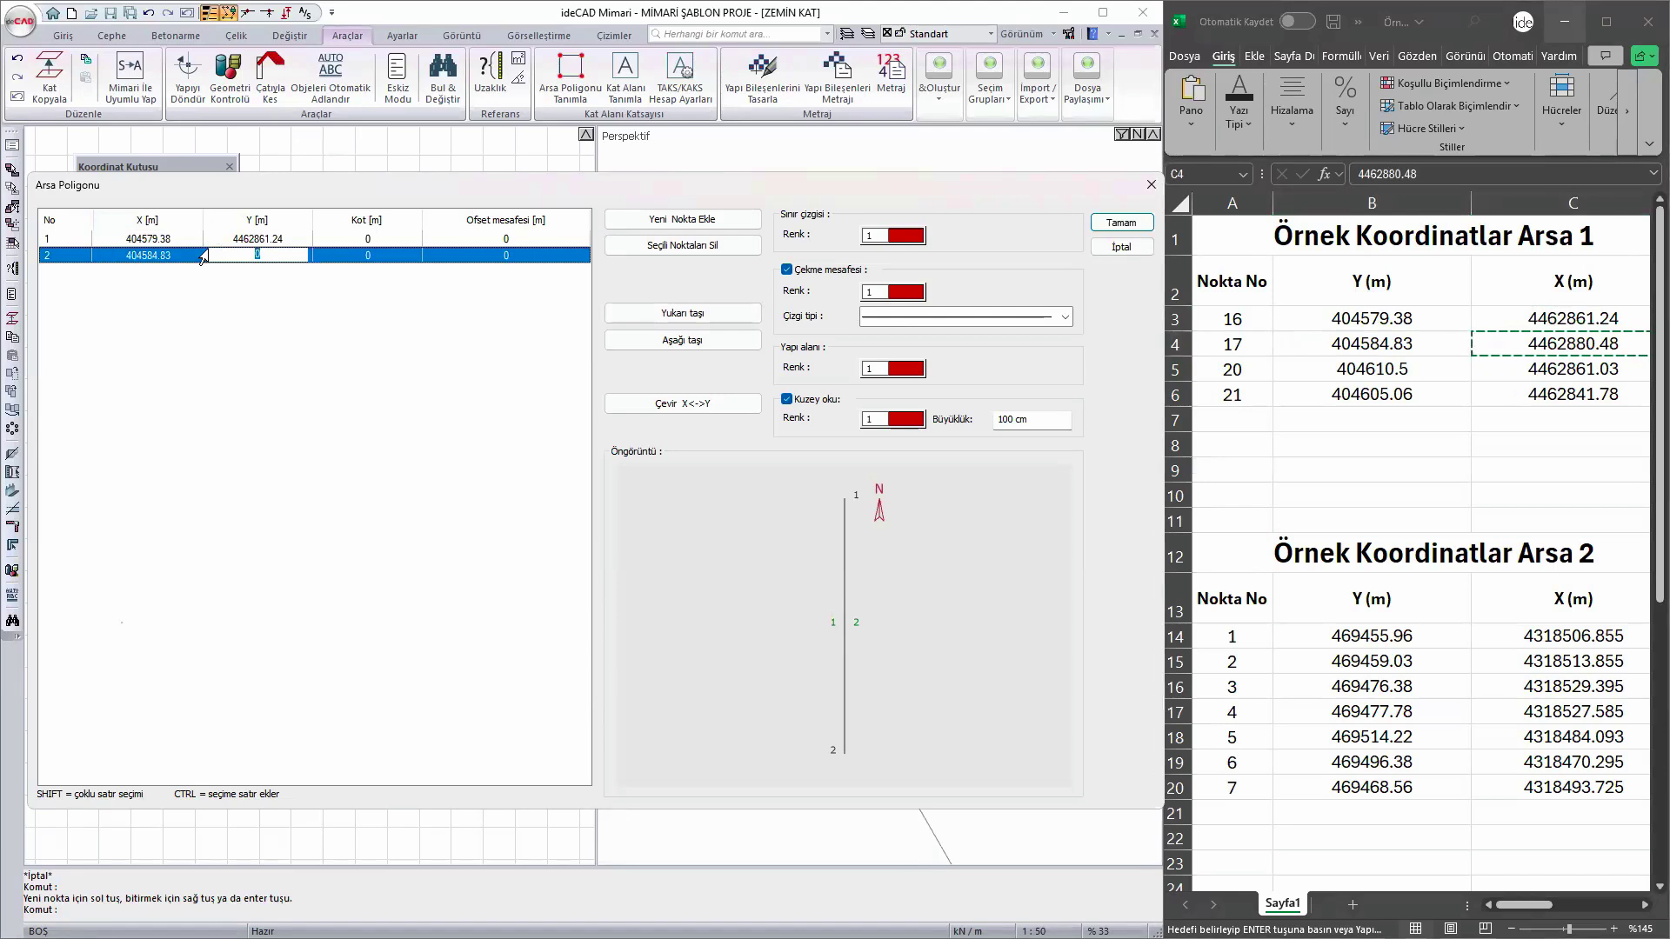
{"action": "key", "text": "ctrl+v"}
{"action": "key", "text": "Return"}
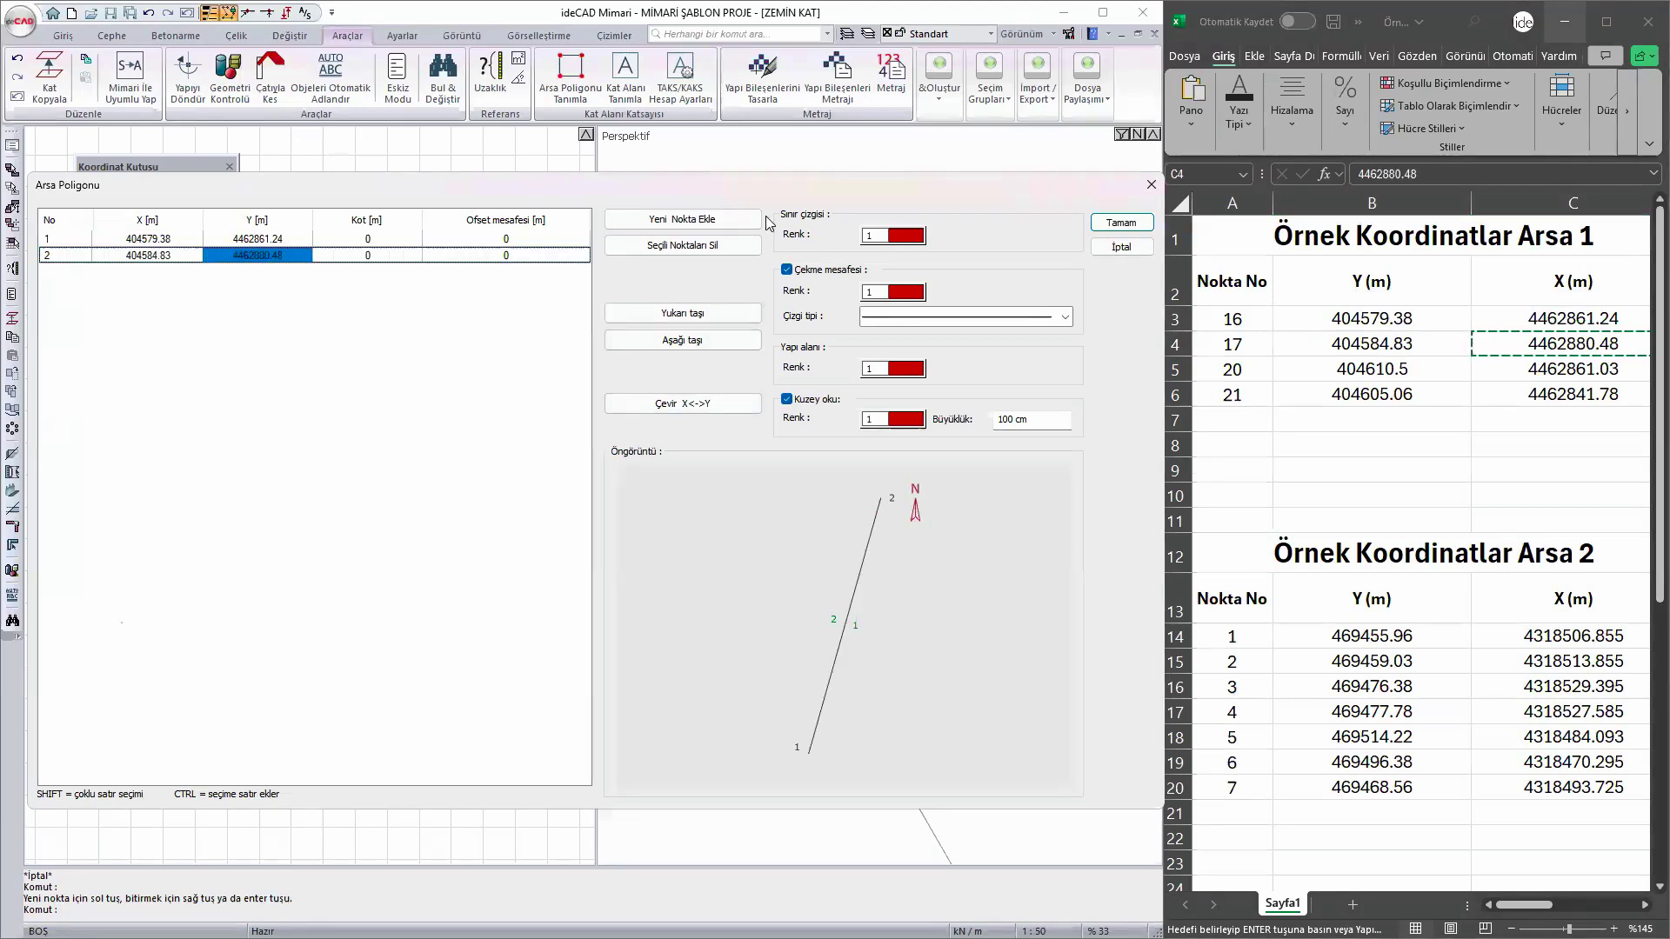
- Add polygon point 3 and copy spreadsheet point 20's coordinates into it, with X 404610.5 and Y 4462861.03
{"action": "left_click", "coordinate": [694, 221]}
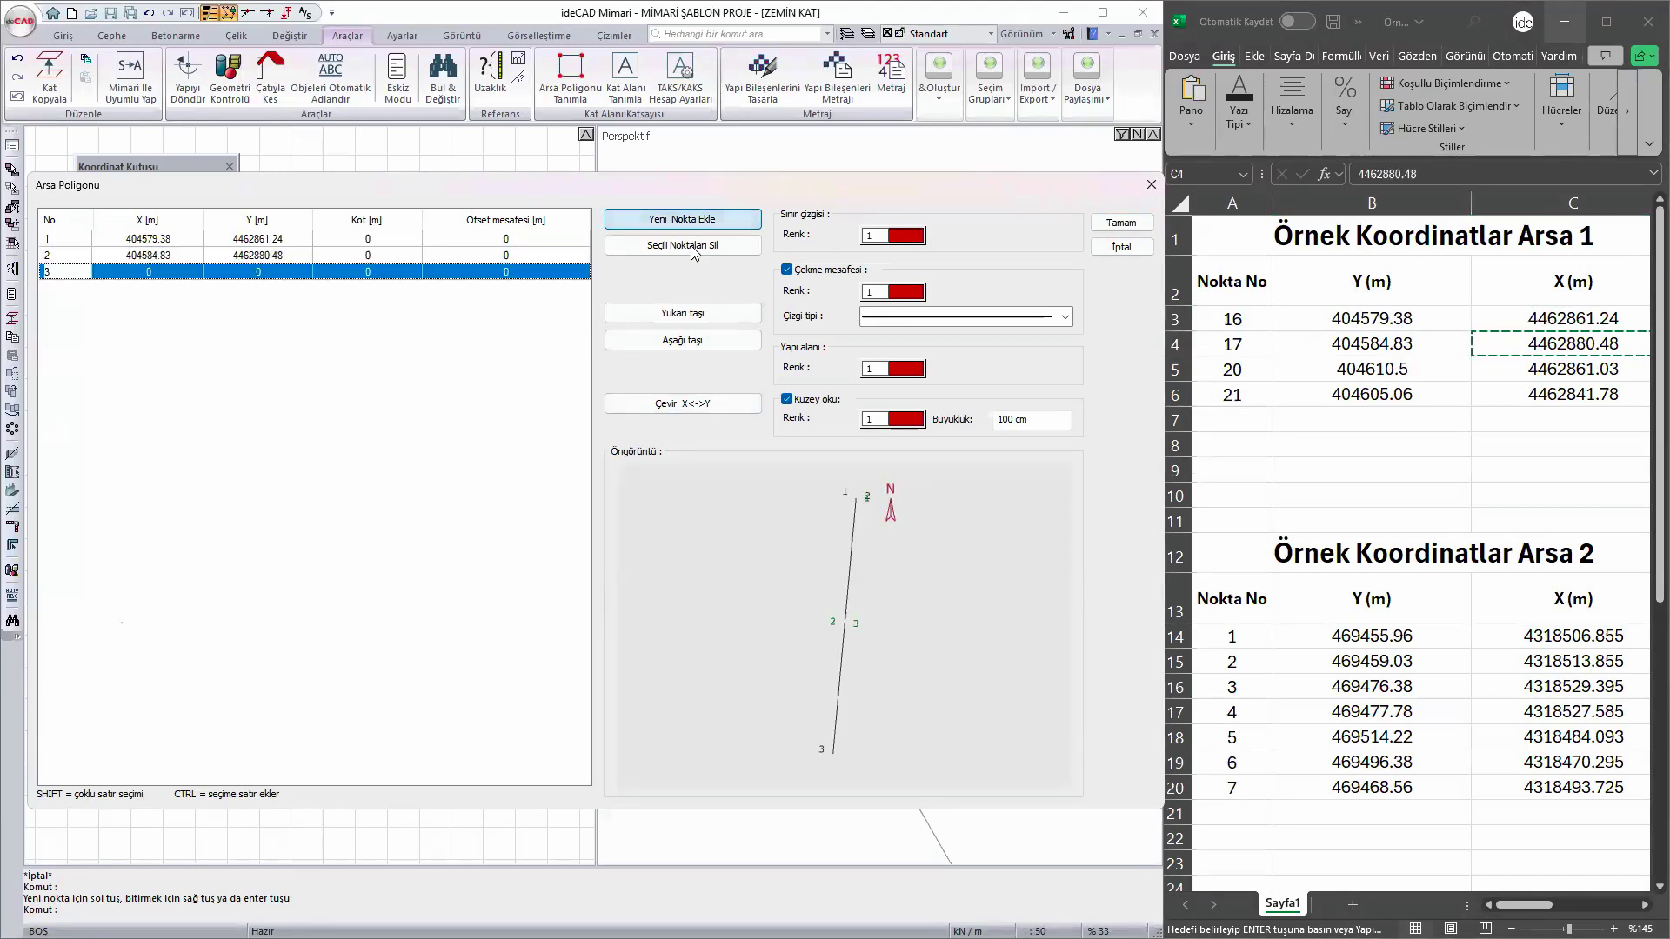
{"action": "left_click", "coordinate": [1392, 367]}
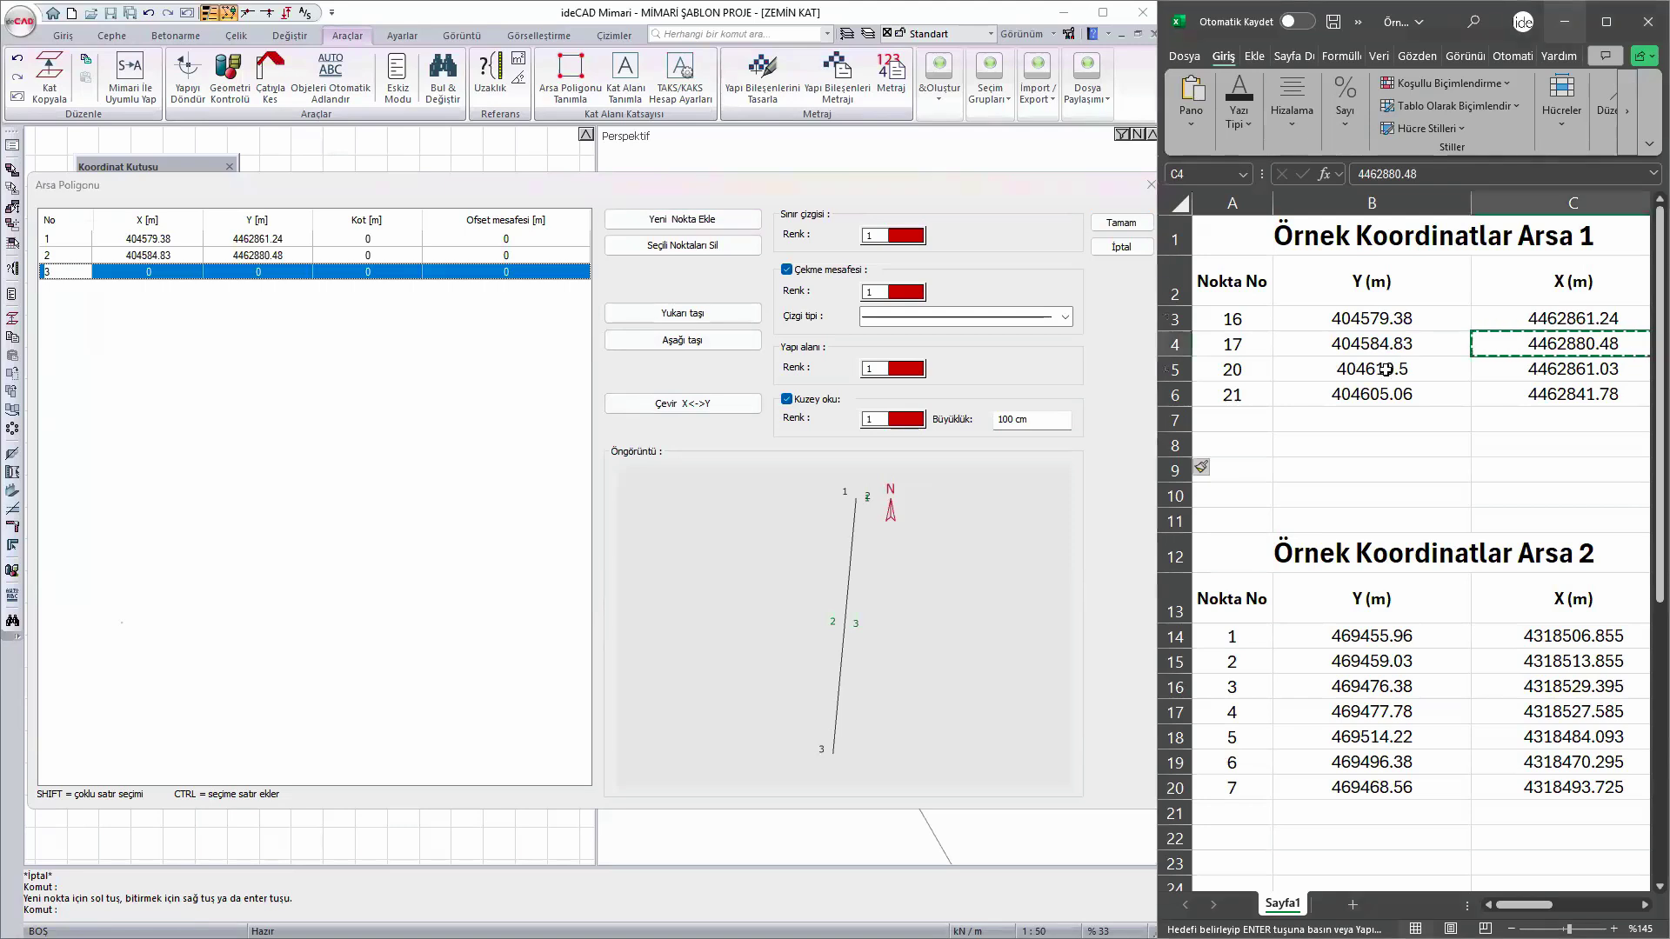
{"action": "key", "text": "ctrl+c"}
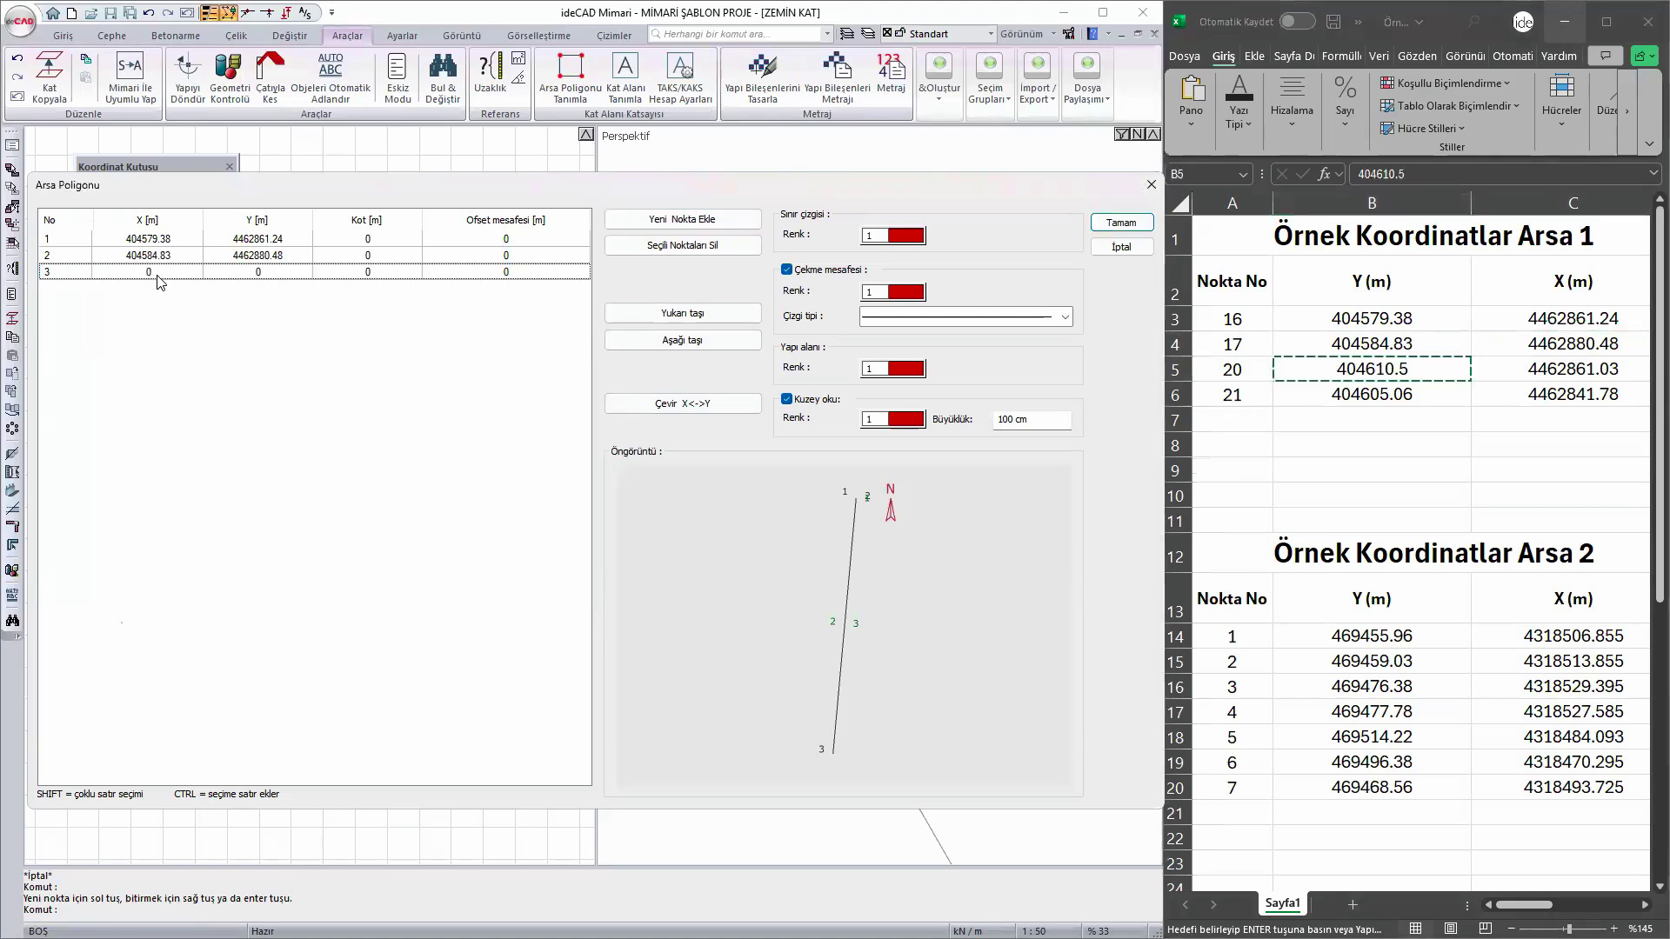
{"action": "left_click", "coordinate": [126, 269]}
{"action": "left_click", "coordinate": [127, 269]}
{"action": "key", "text": "ctrl+v"}
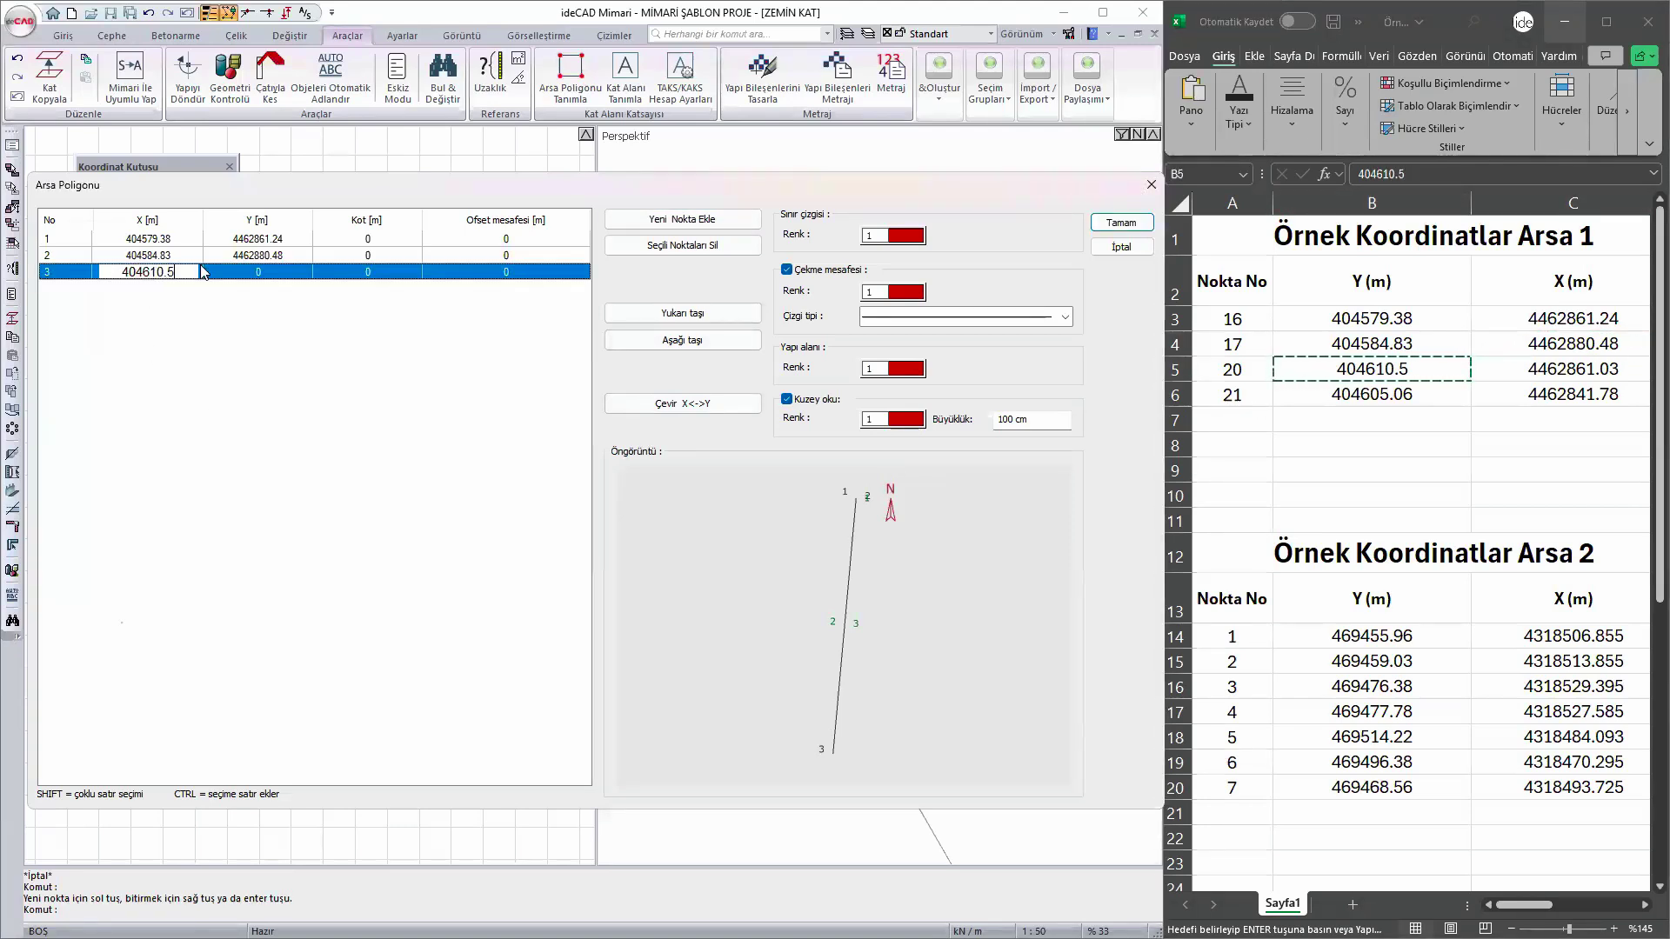
{"action": "left_click", "coordinate": [1546, 376]}
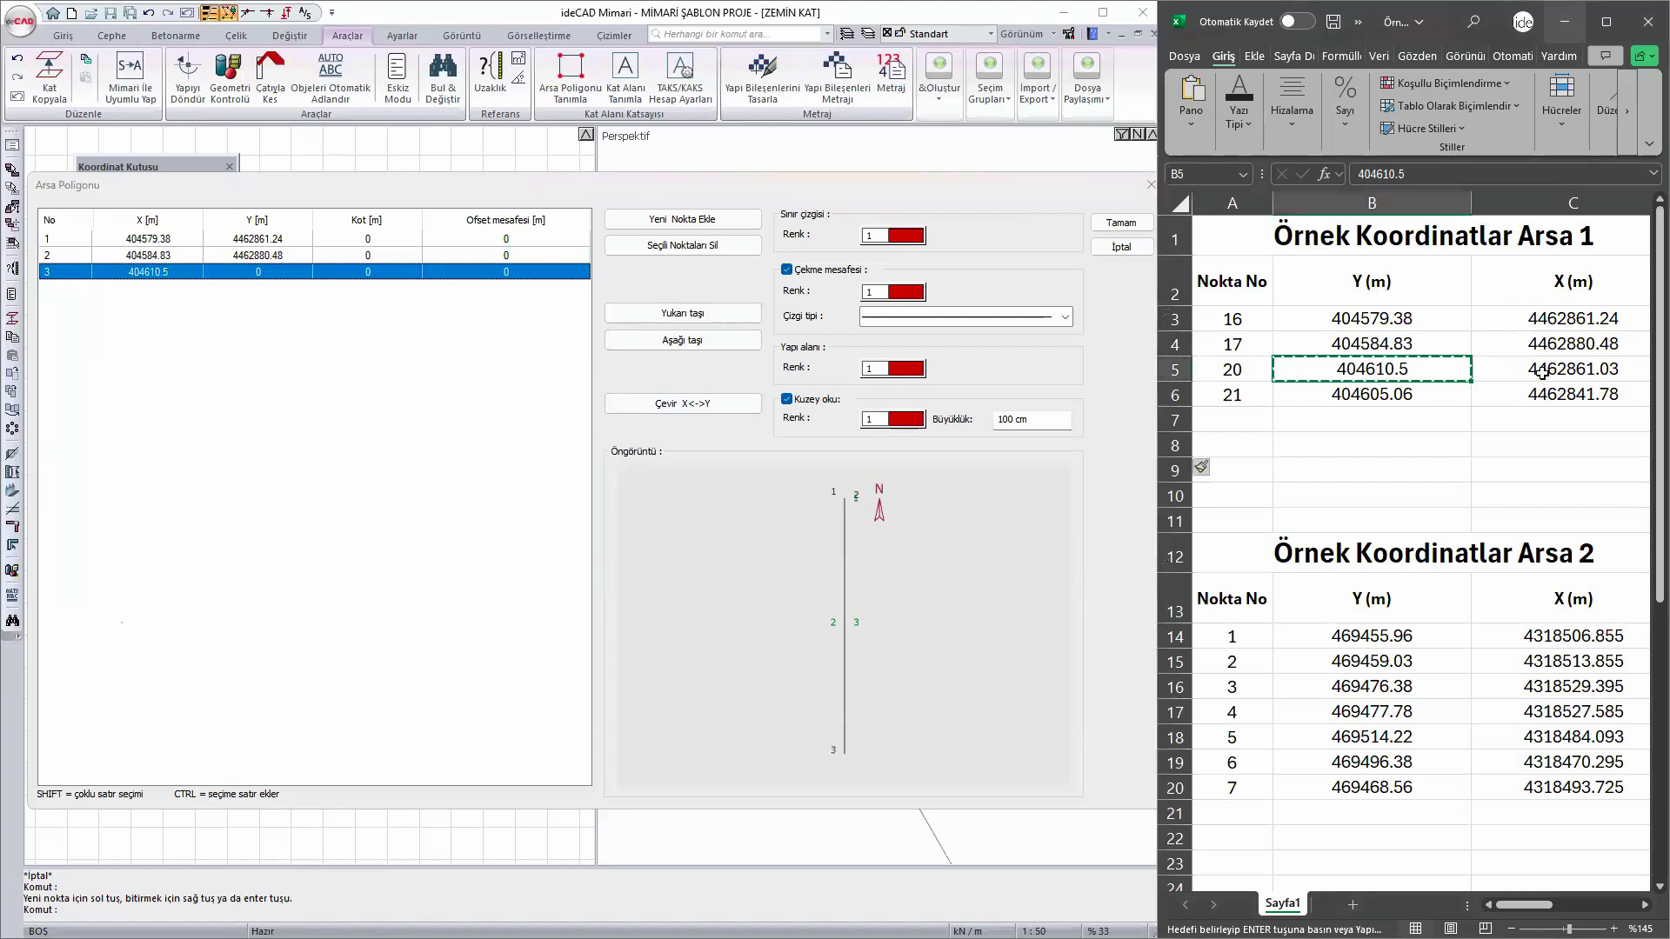
{"action": "key", "text": "ctrl+c"}
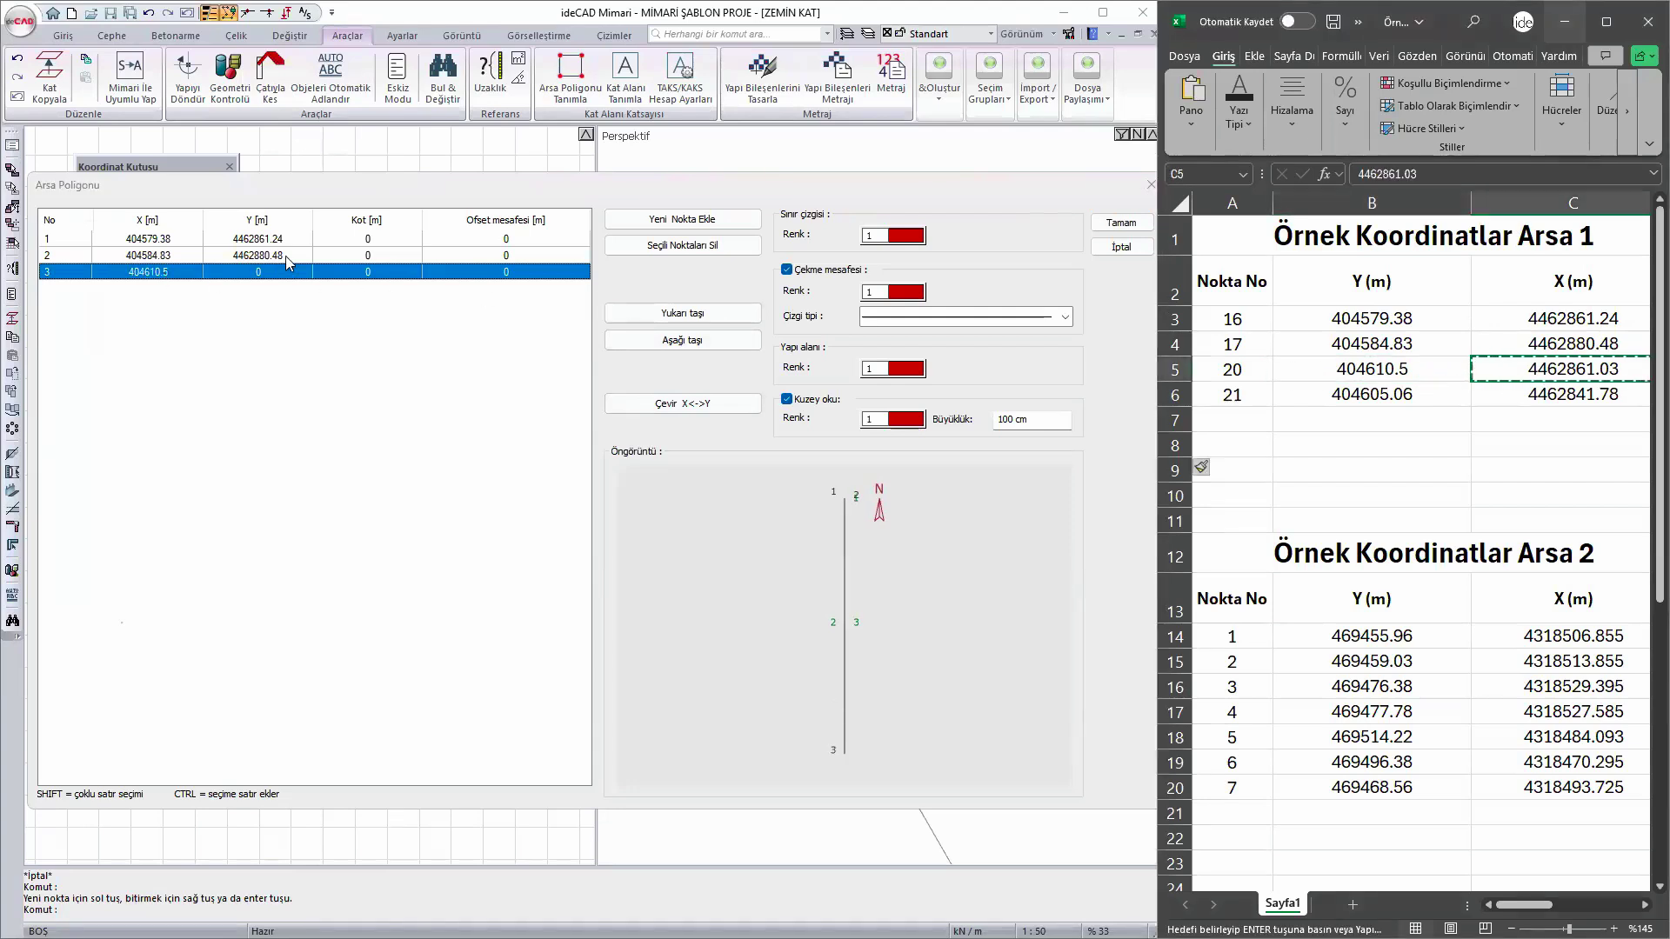
{"action": "left_click", "coordinate": [213, 272]}
{"action": "left_click", "coordinate": [212, 272]}
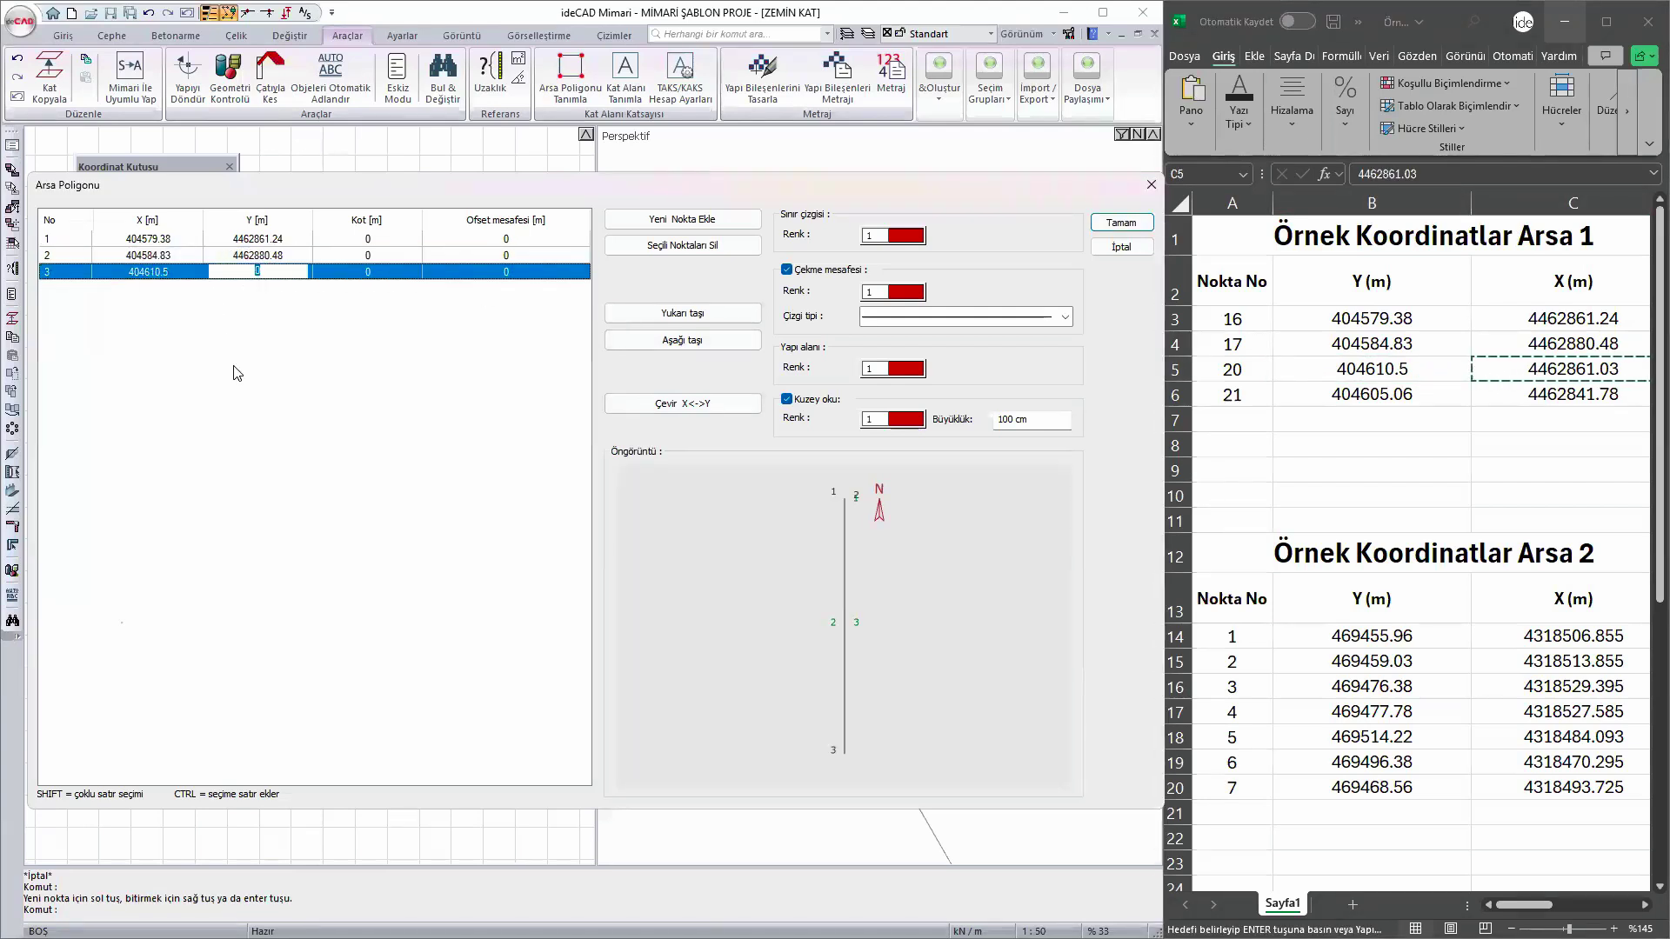
{"action": "key", "text": "ctrl+v"}
{"action": "key", "text": "Return"}
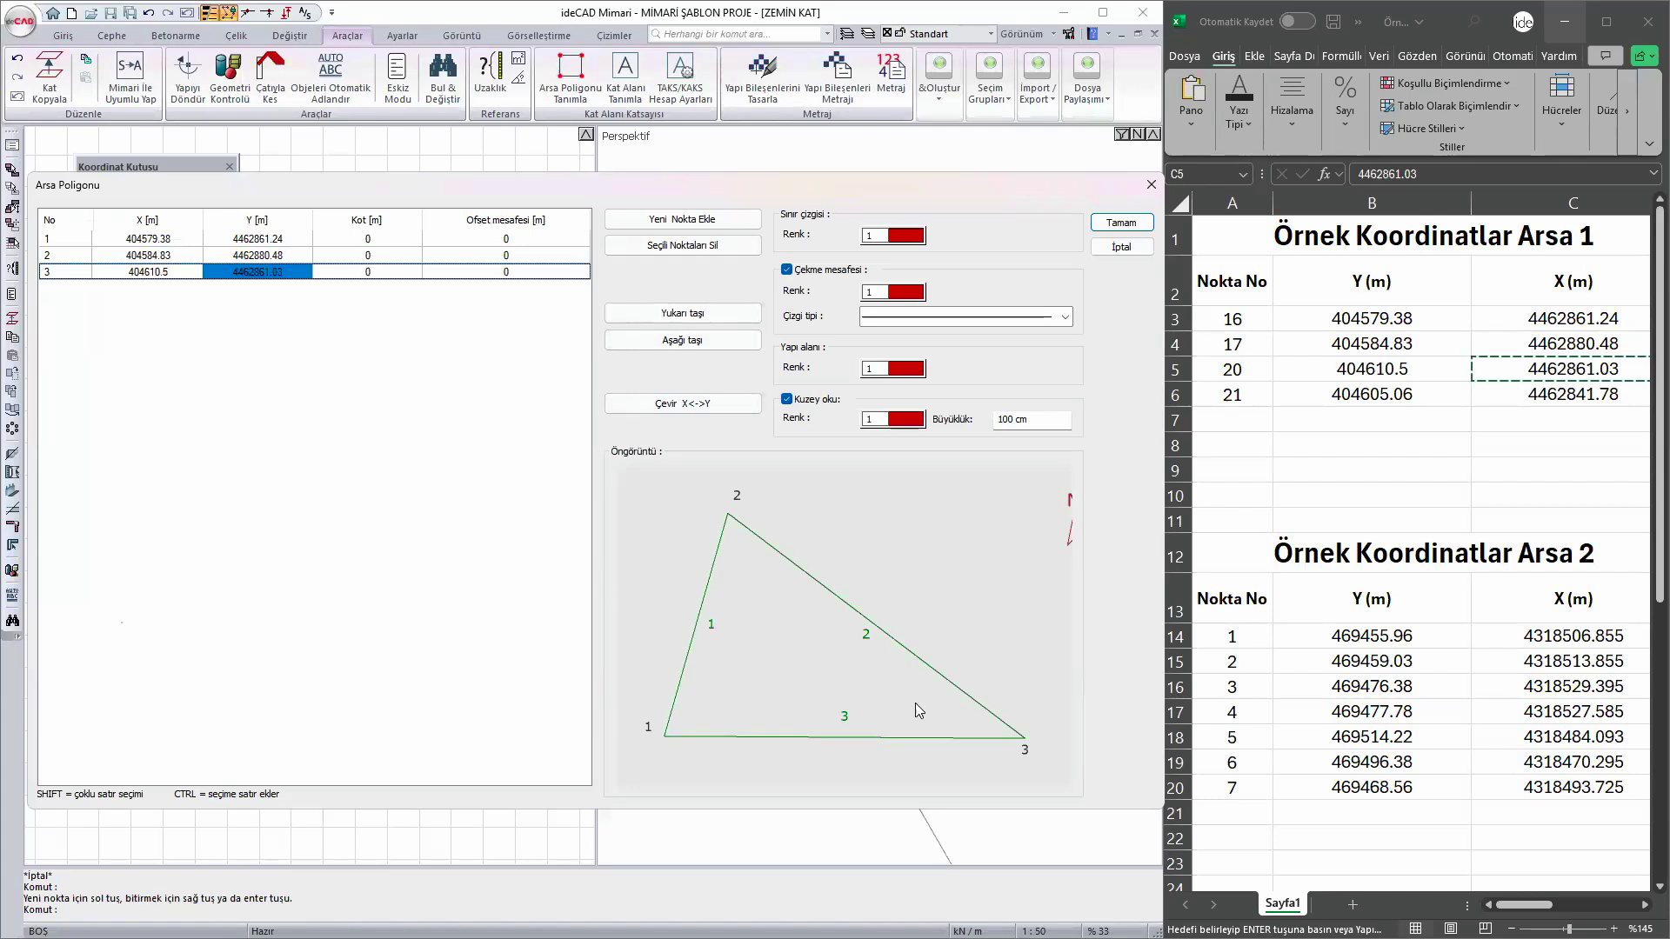
- Add polygon point 4 and copy spreadsheet point 21's coordinates into it, with X 404605.06 and Y 4462841.78
{"action": "left_click", "coordinate": [1401, 395]}
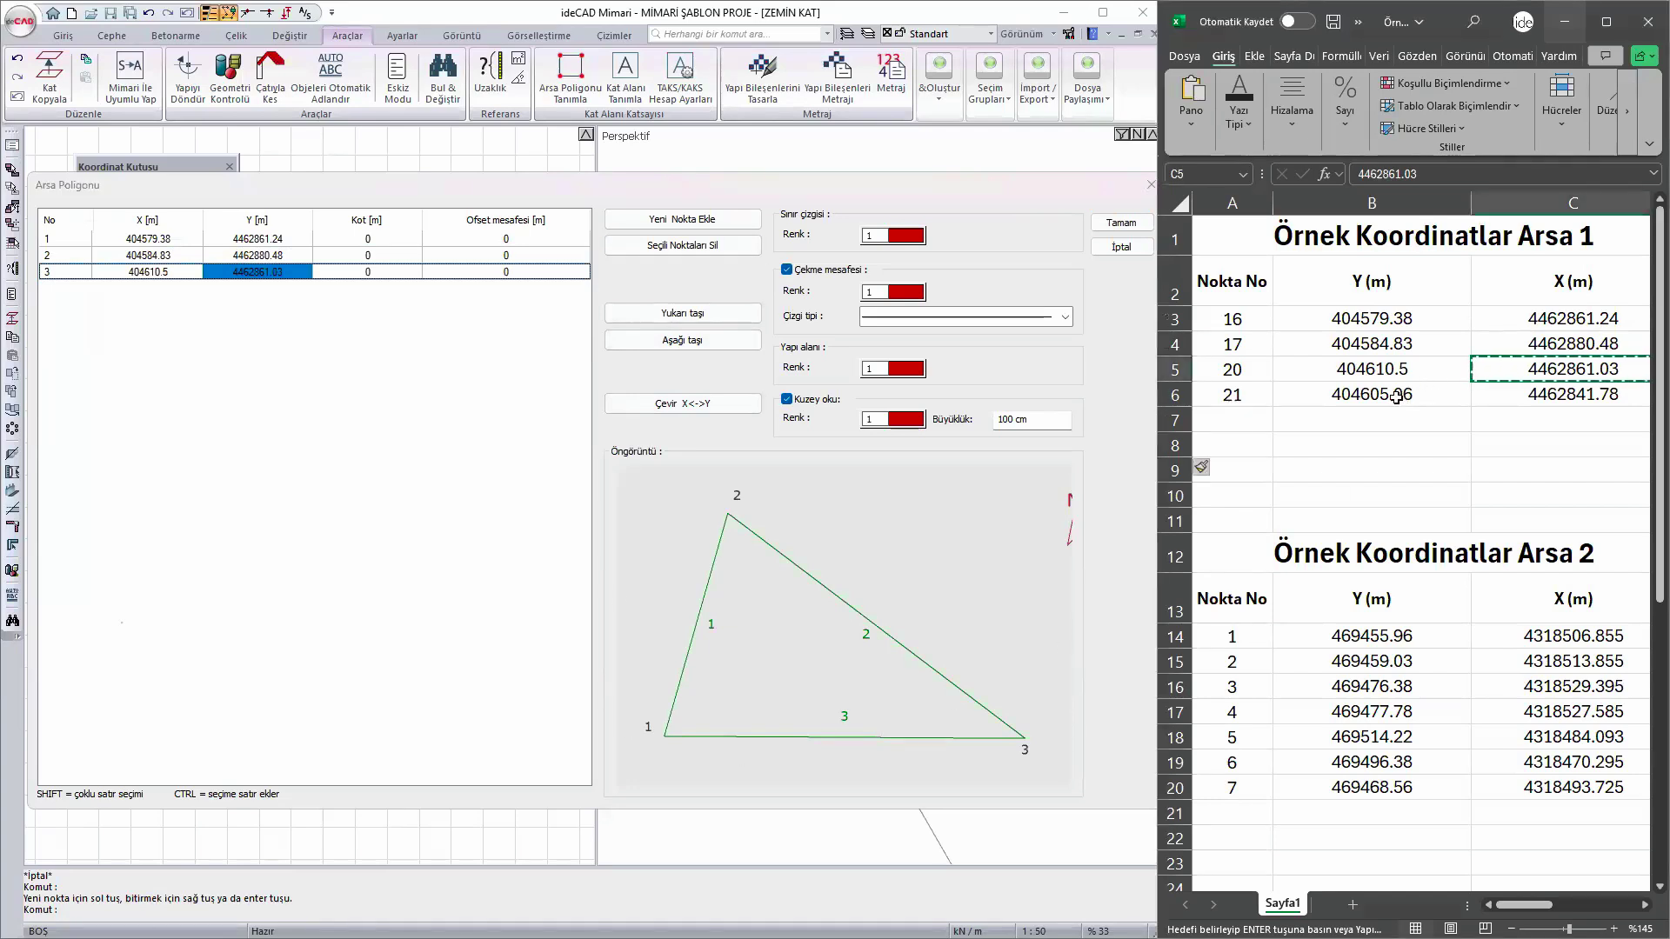
{"action": "key", "text": "ctrl+c"}
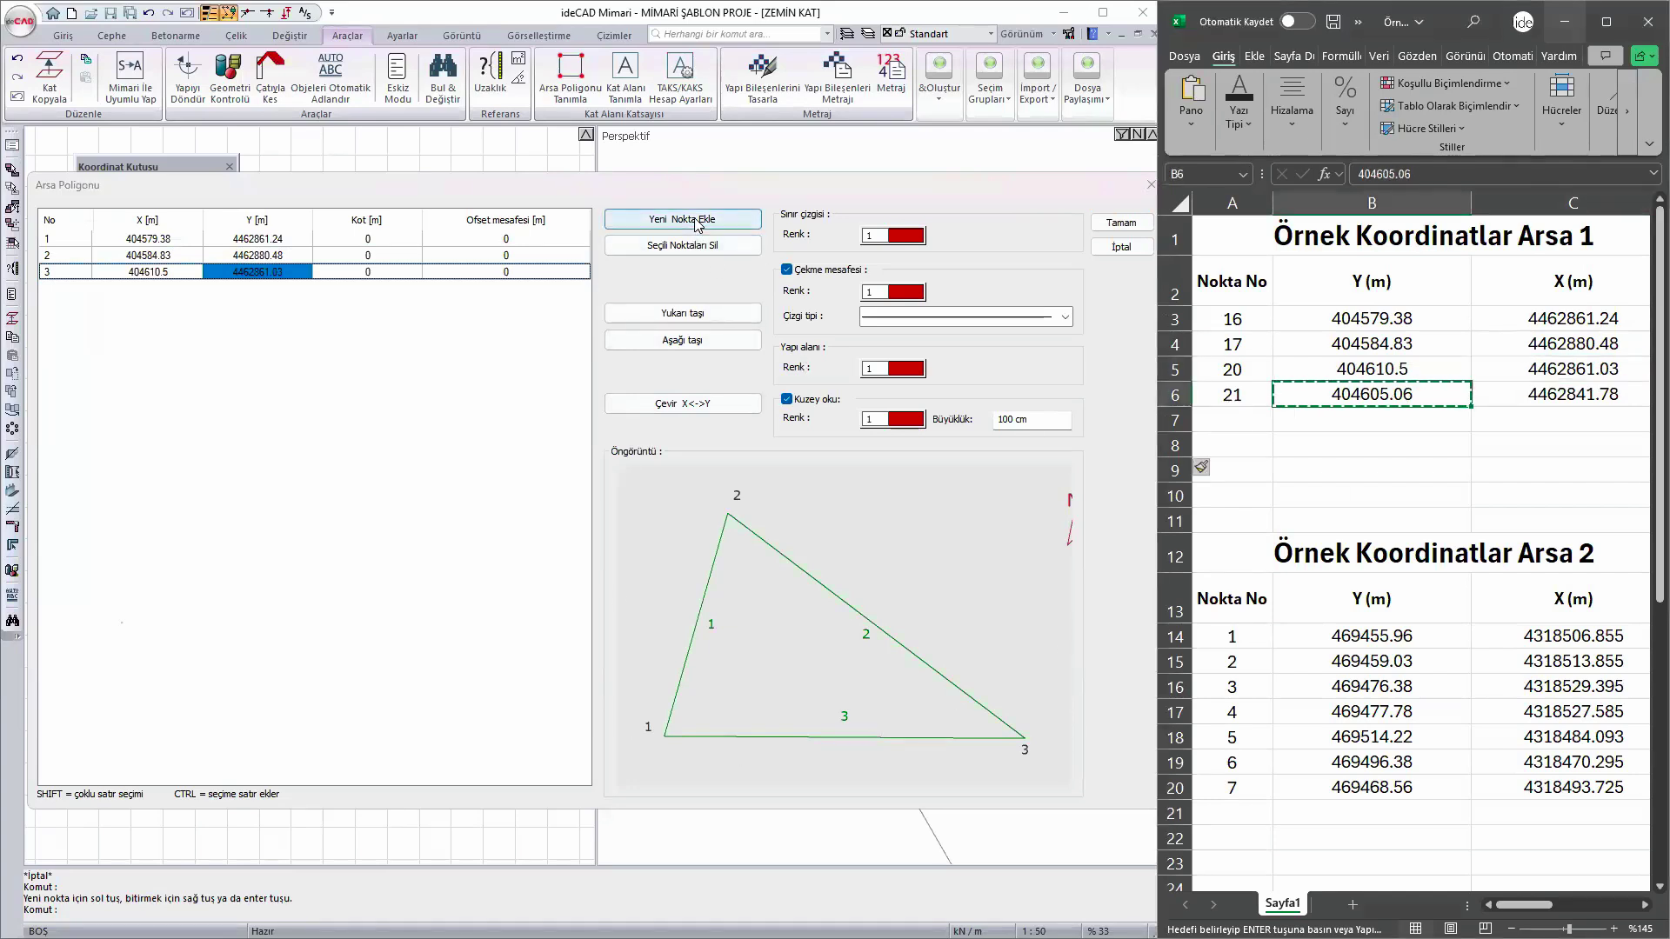
{"action": "left_click", "coordinate": [683, 220]}
{"action": "double_click", "coordinate": [145, 291]}
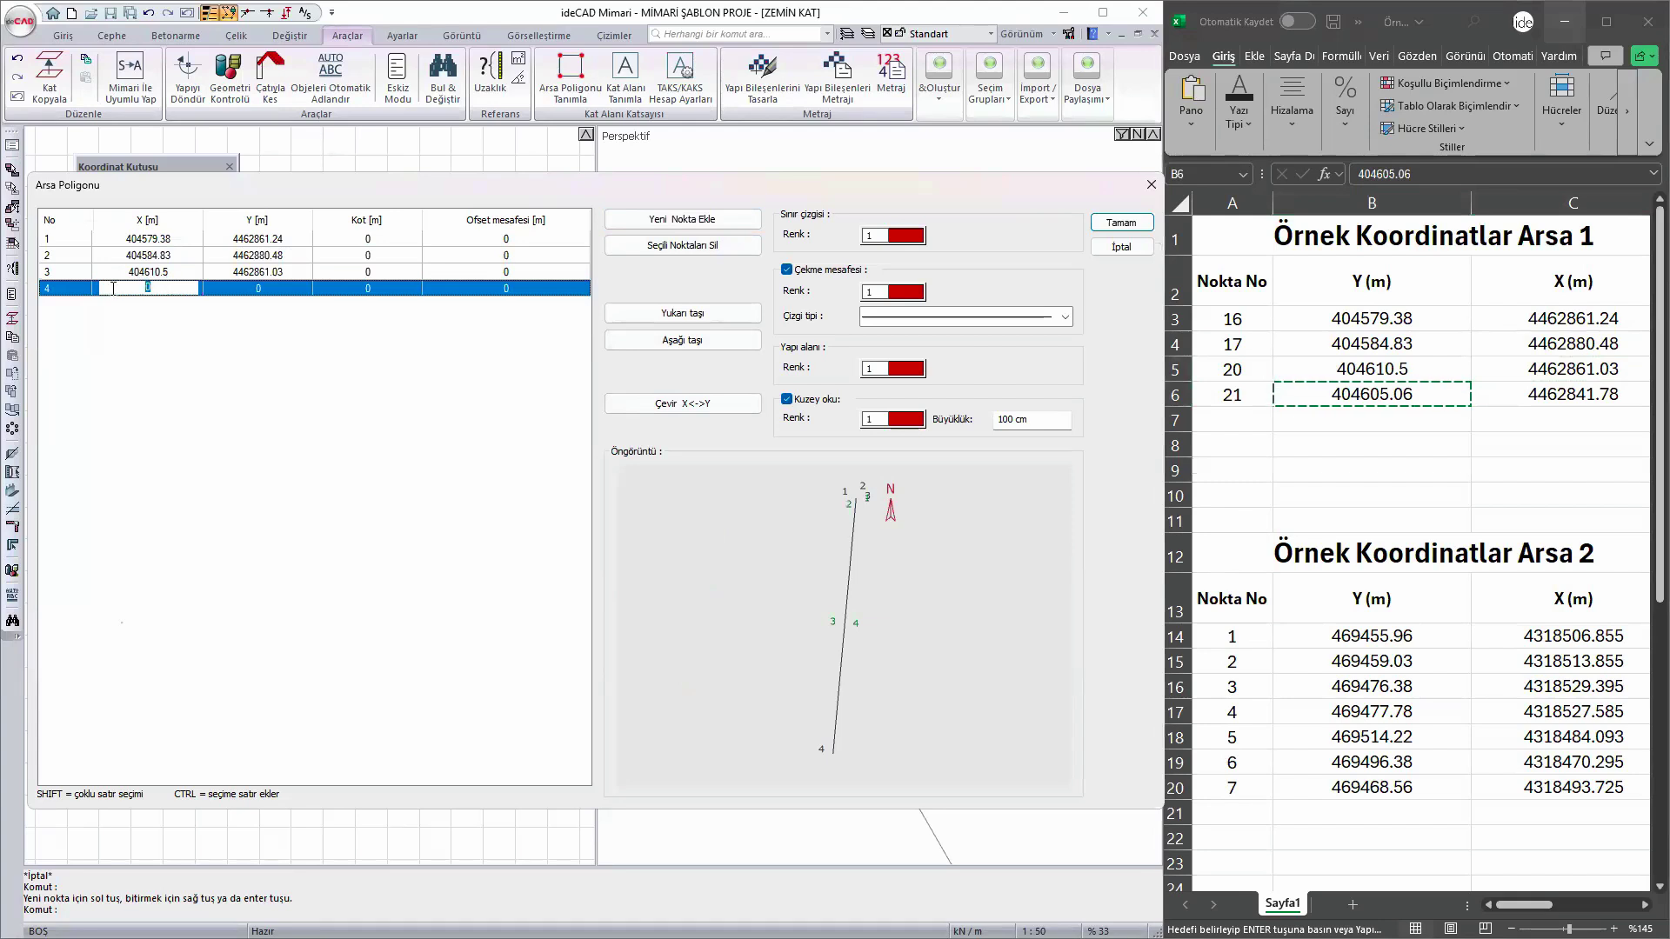
{"action": "key", "text": "ctrl+v"}
{"action": "key", "text": "Return"}
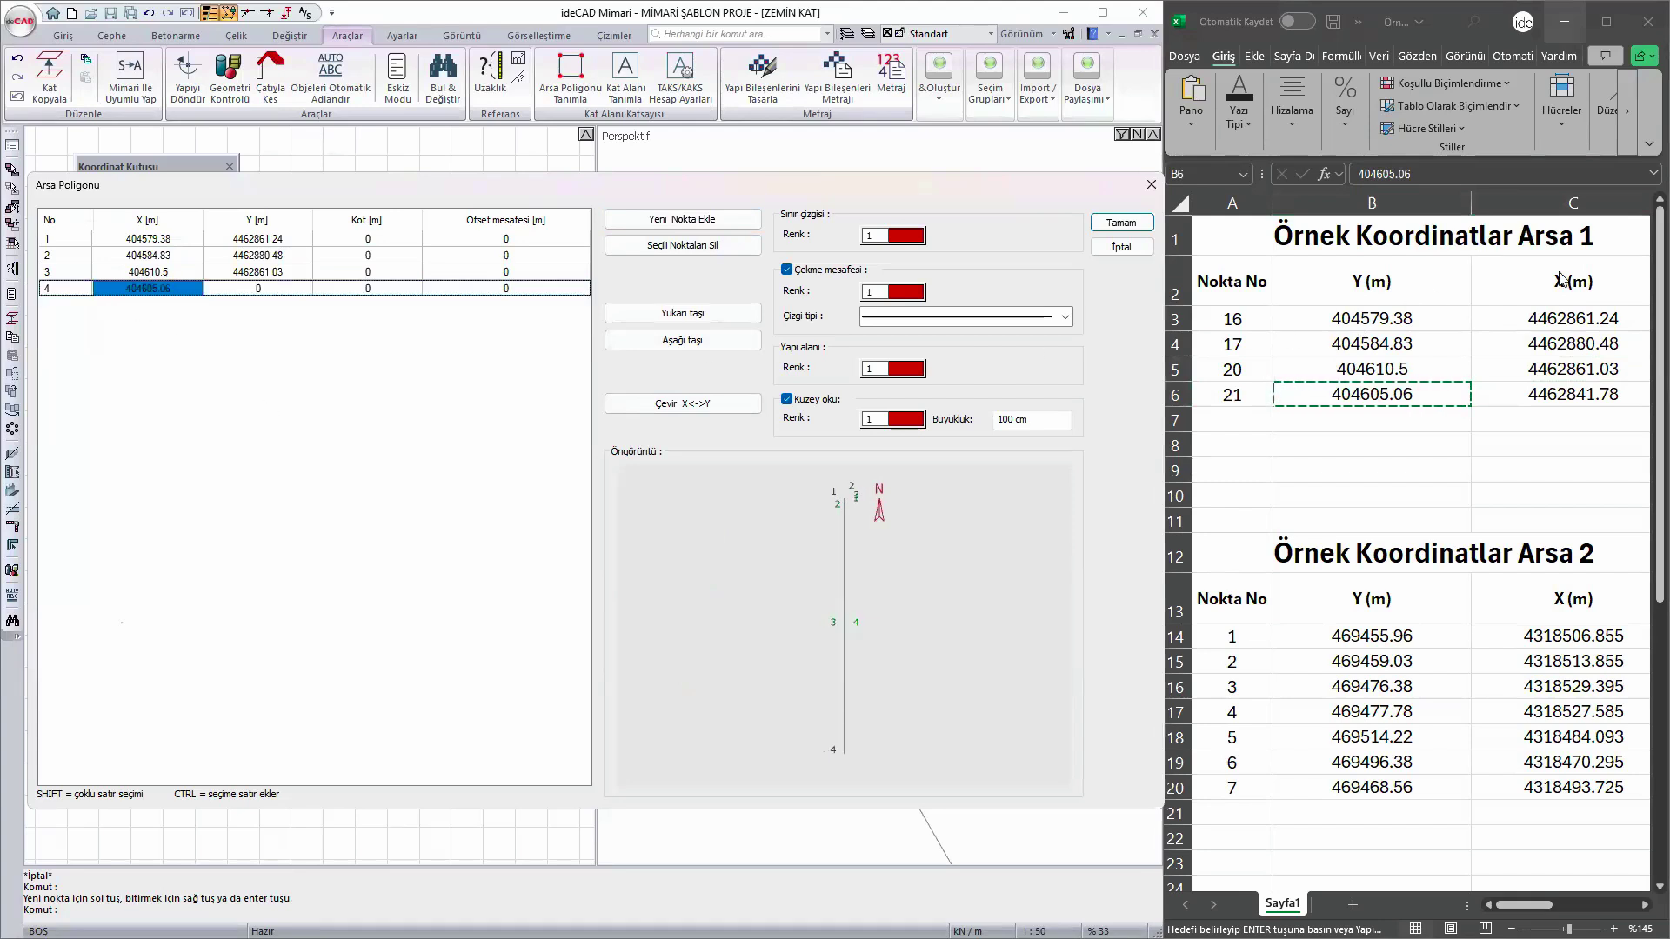
{"action": "left_click", "coordinate": [1577, 394]}
{"action": "left_click", "coordinate": [1576, 394]}
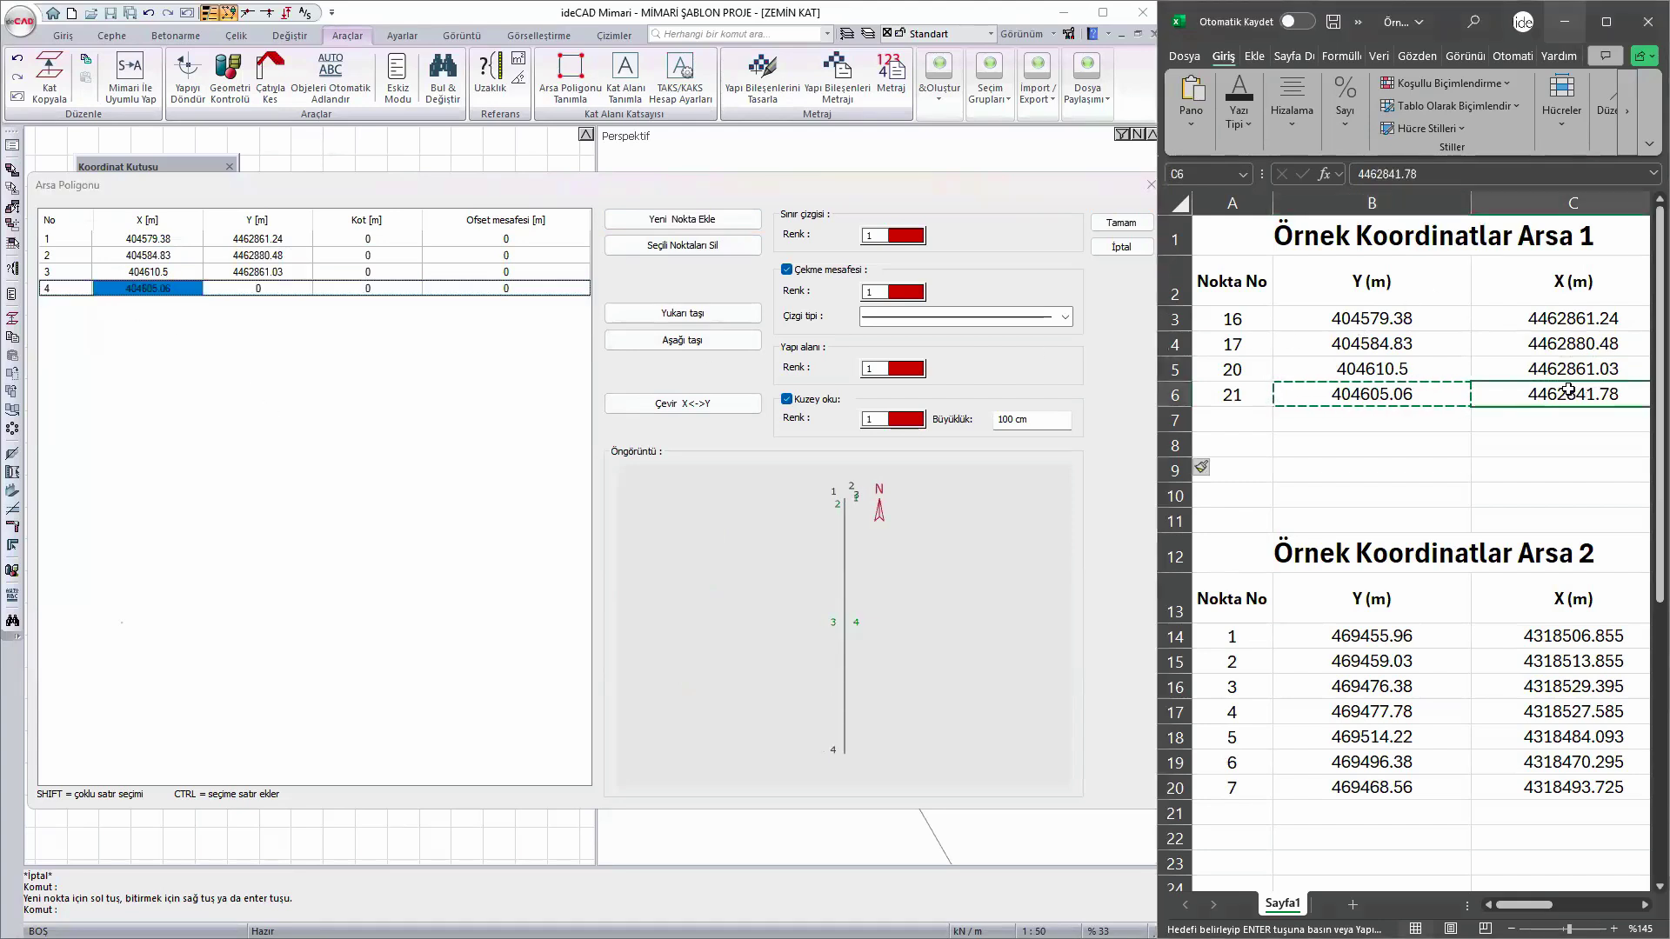
{"action": "key", "text": "ctrl+c"}
{"action": "double_click", "coordinate": [260, 289]}
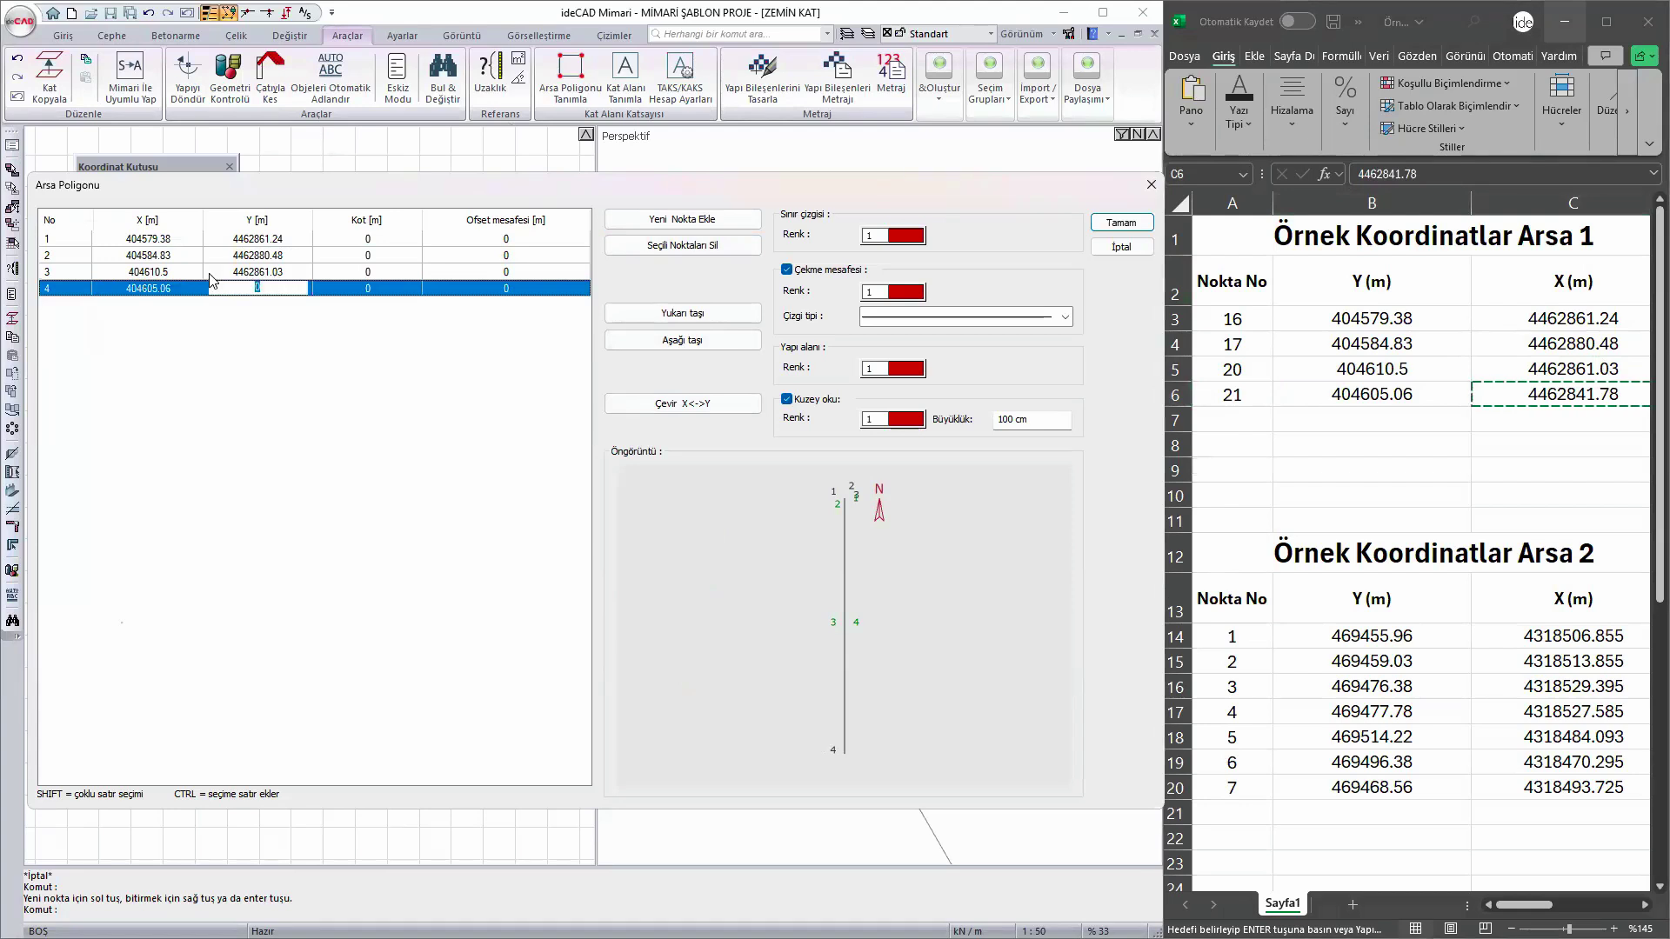
{"action": "key", "text": "ctrl+v"}
{"action": "key", "text": "Return"}
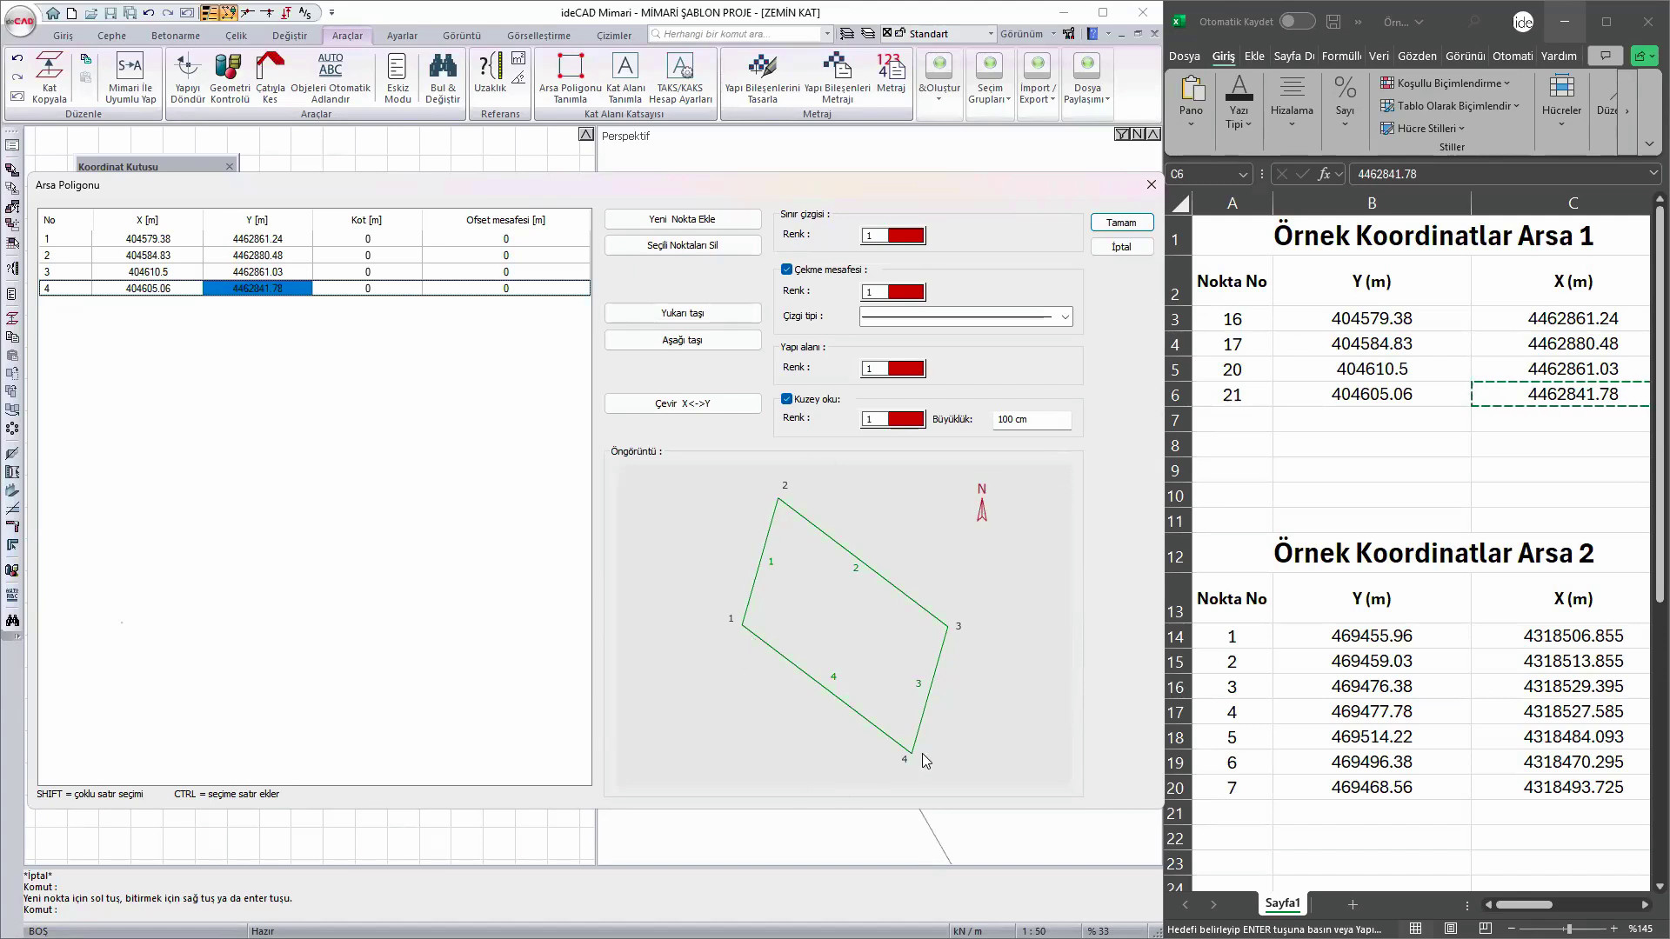
- Set the plot boundary line colour to black (62) and the north arrow size to 500
{"action": "left_click", "coordinate": [904, 236]}
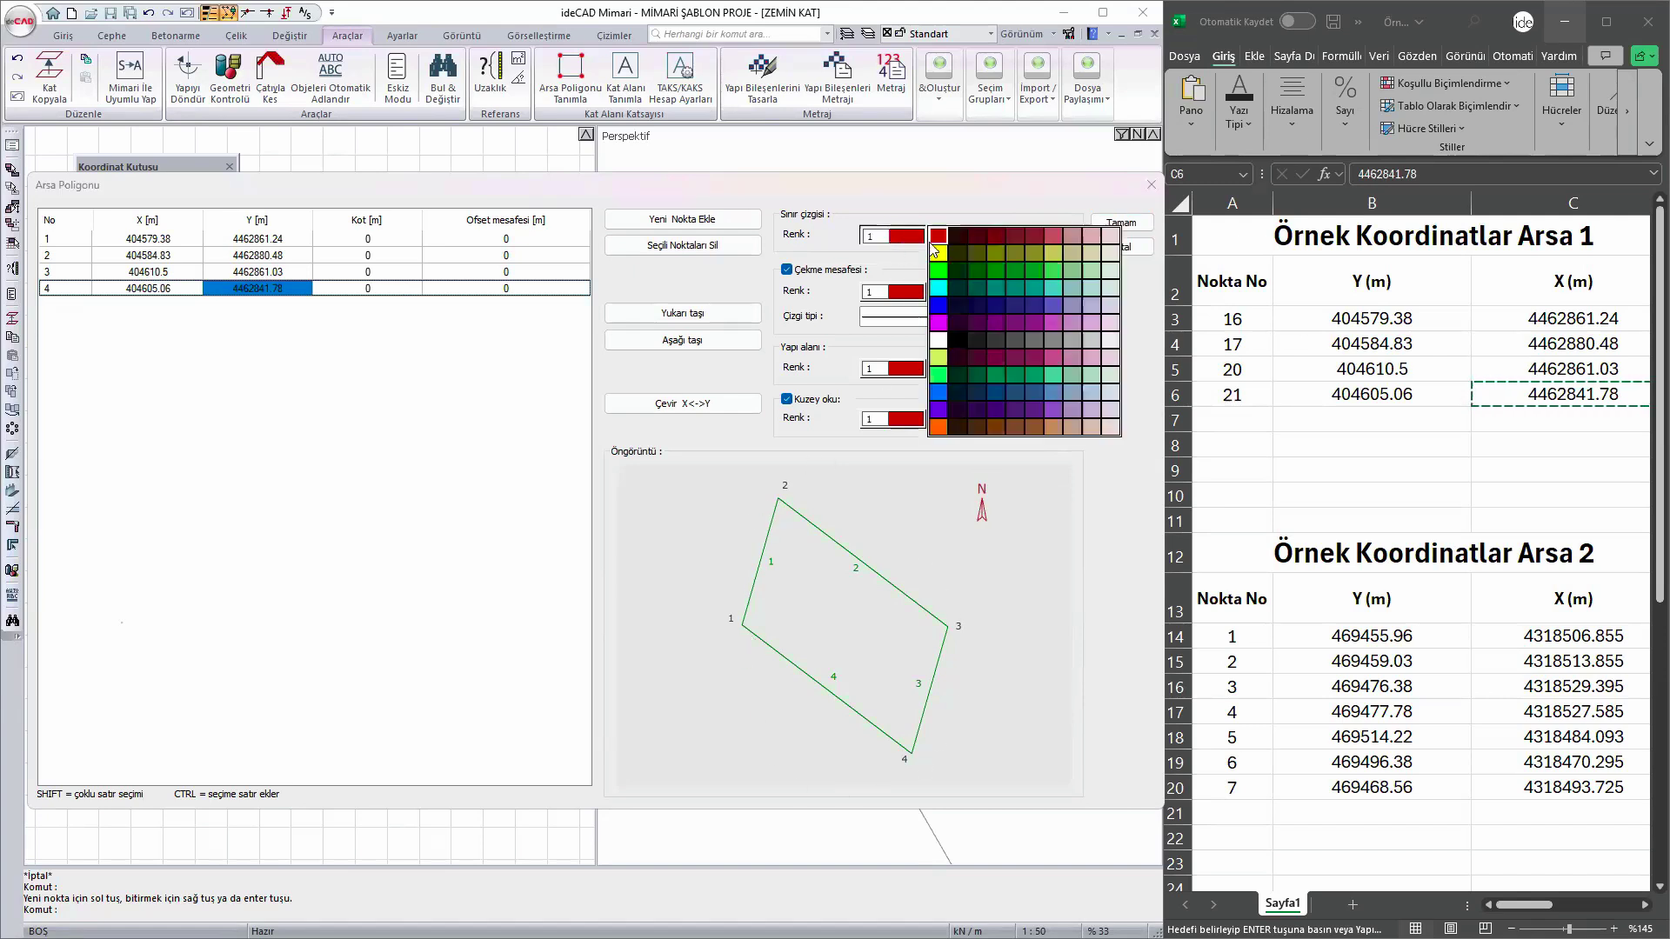
{"action": "left_click", "coordinate": [955, 339]}
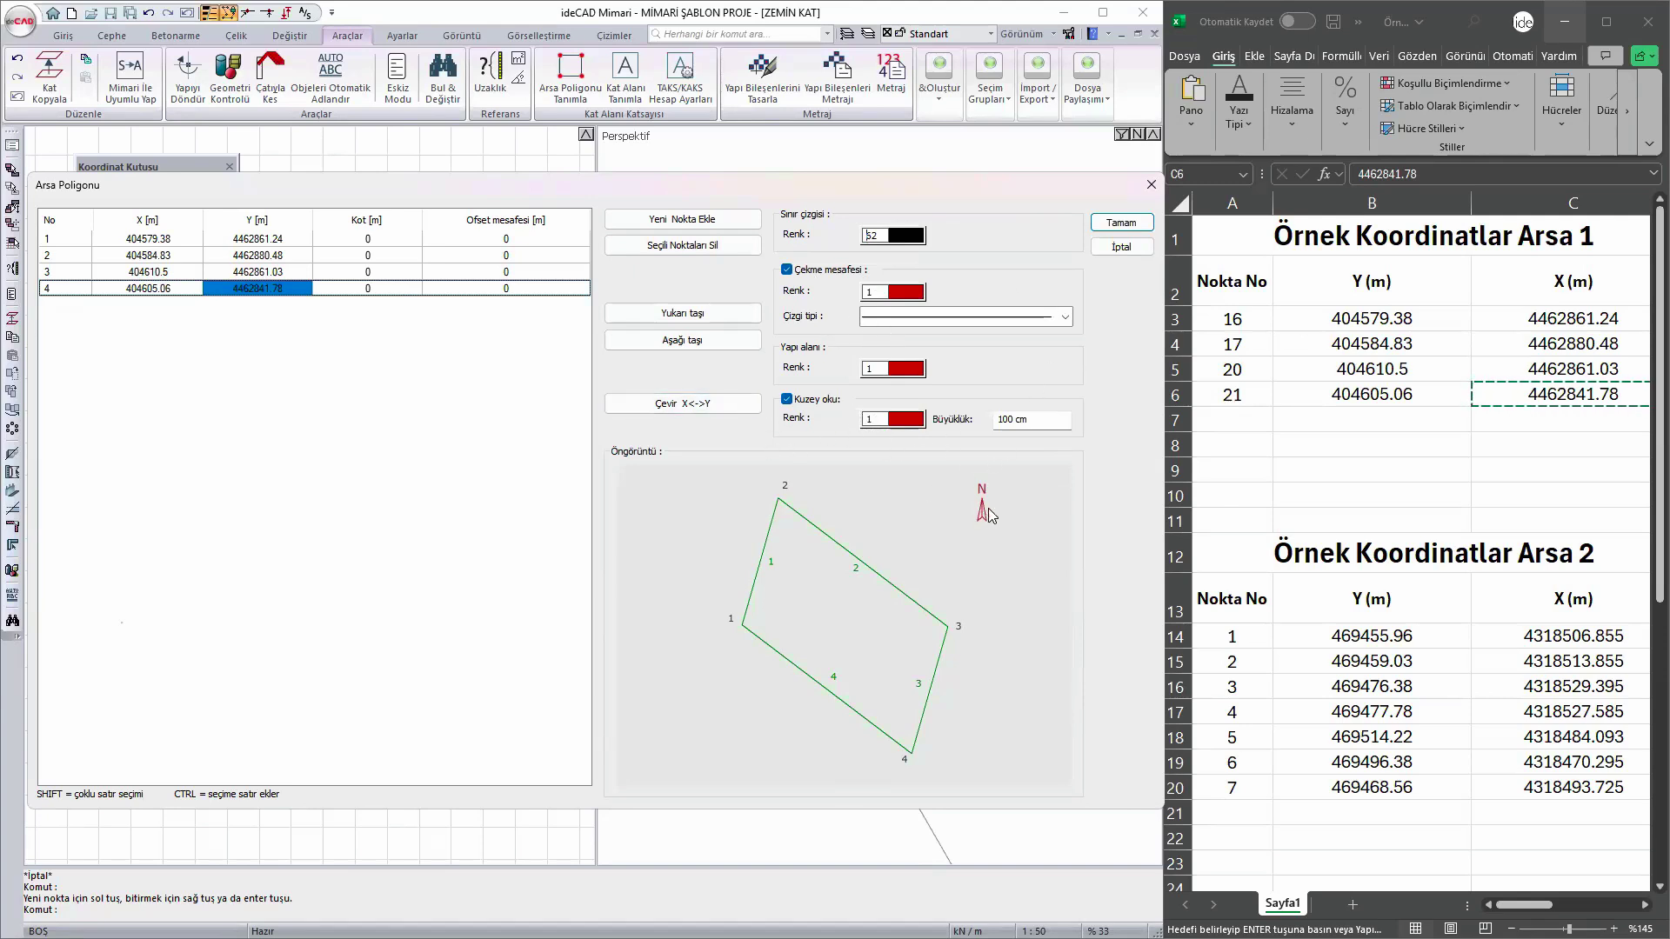
{"action": "left_click", "coordinate": [1054, 421]}
{"action": "type", "text": "500"}
- Set the offset distance of polygon points 1 and 2 to 3 m
{"action": "left_click", "coordinate": [473, 237]}
{"action": "double_click", "coordinate": [472, 236]}
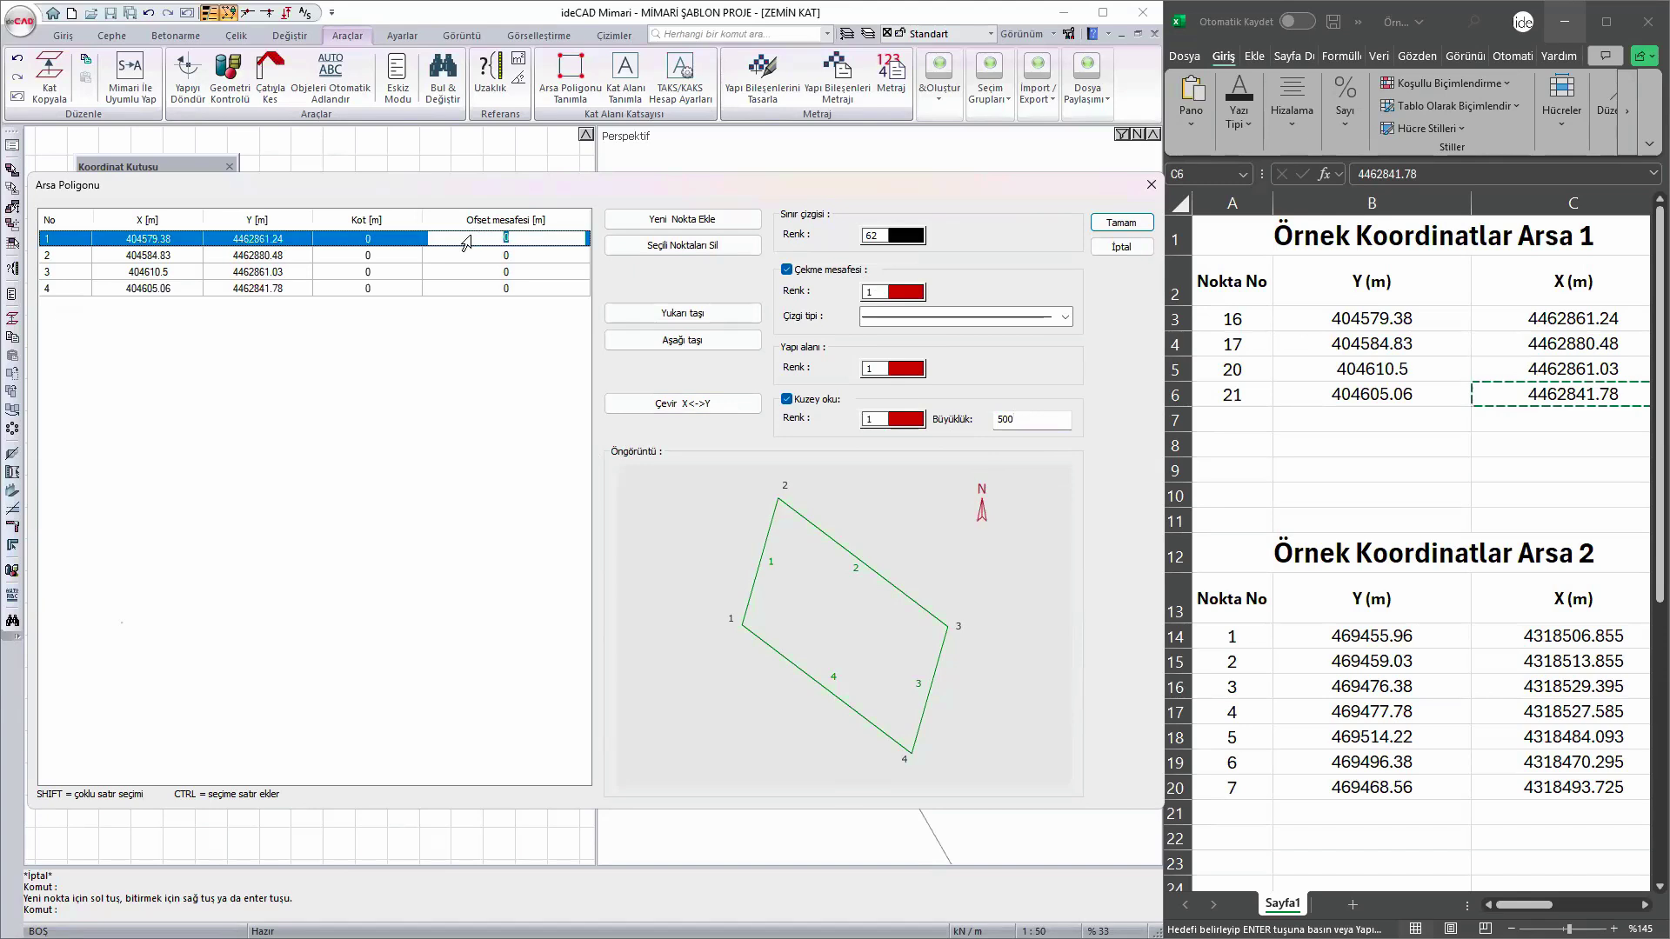
{"action": "type", "text": "3"}
{"action": "left_click", "coordinate": [462, 250]}
{"action": "double_click", "coordinate": [463, 250]}
{"action": "type", "text": "3"}
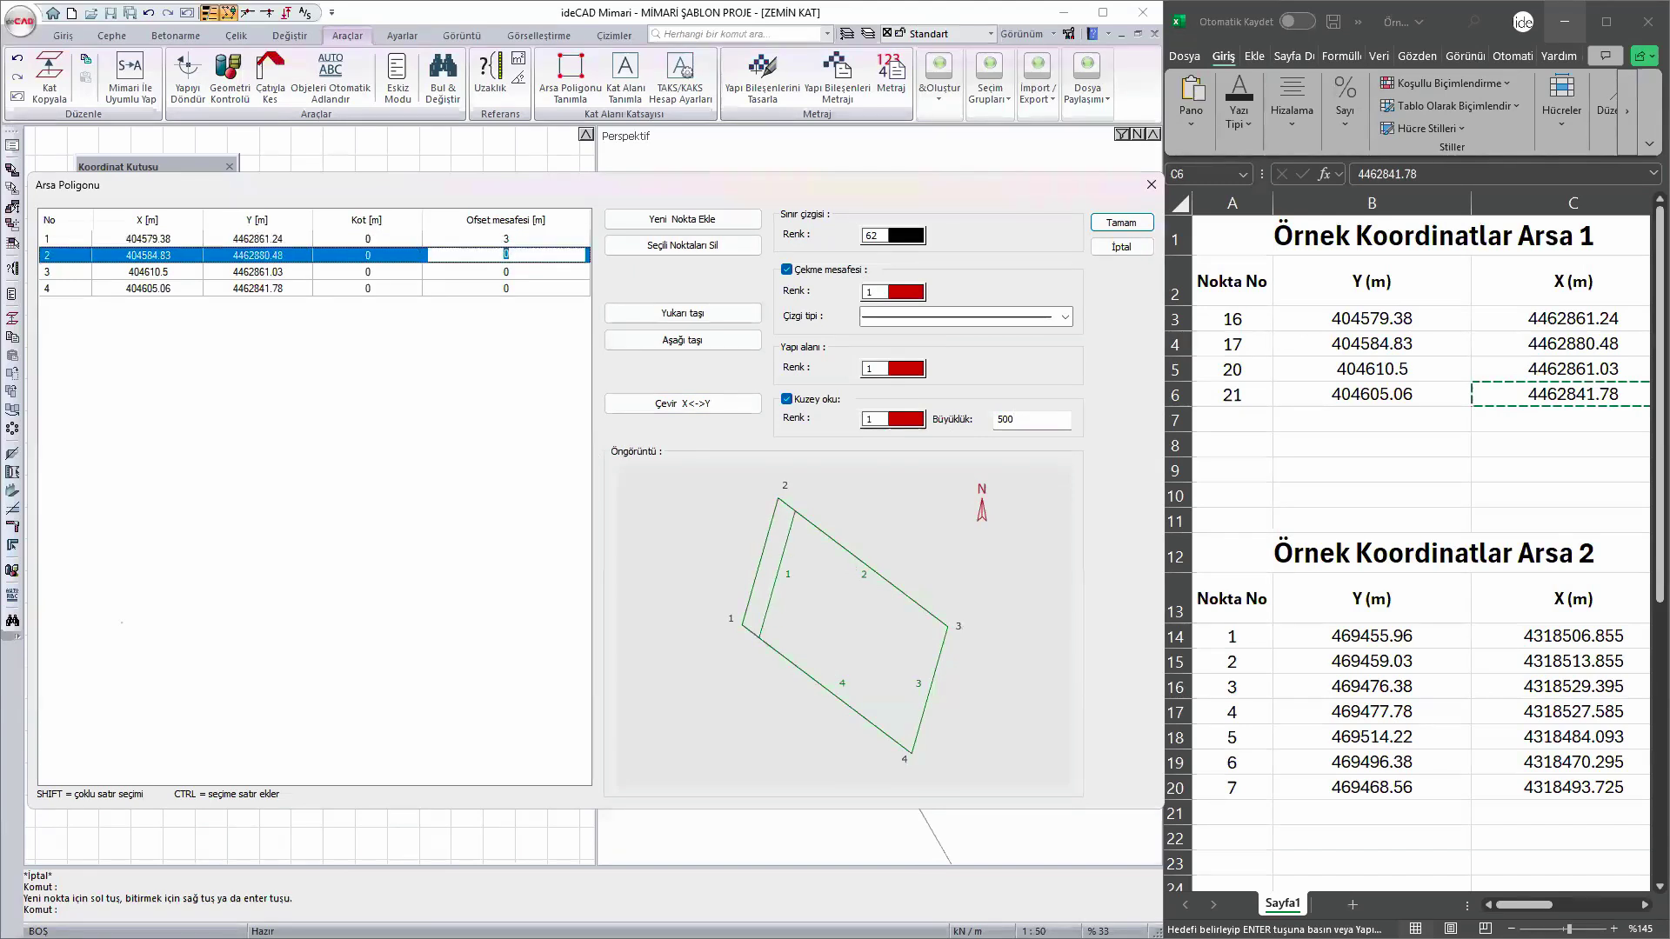
{"action": "key", "text": "Return"}
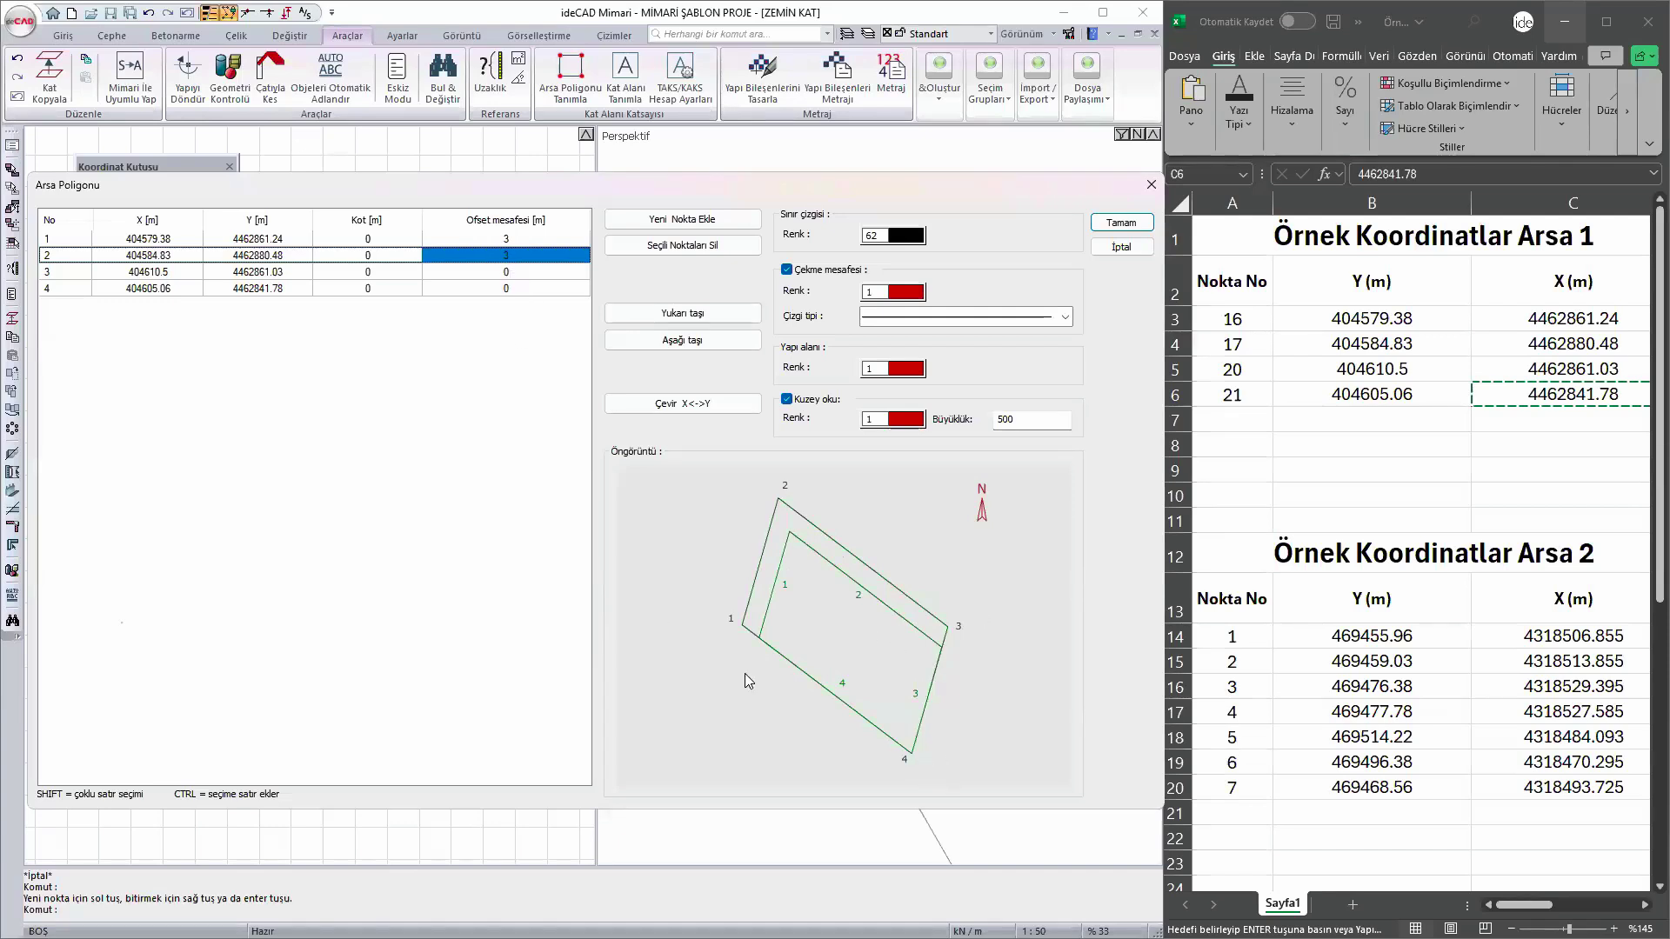
- Set the offset distance of polygon points 3 and 4 to 5 m
{"action": "double_click", "coordinate": [518, 290]}
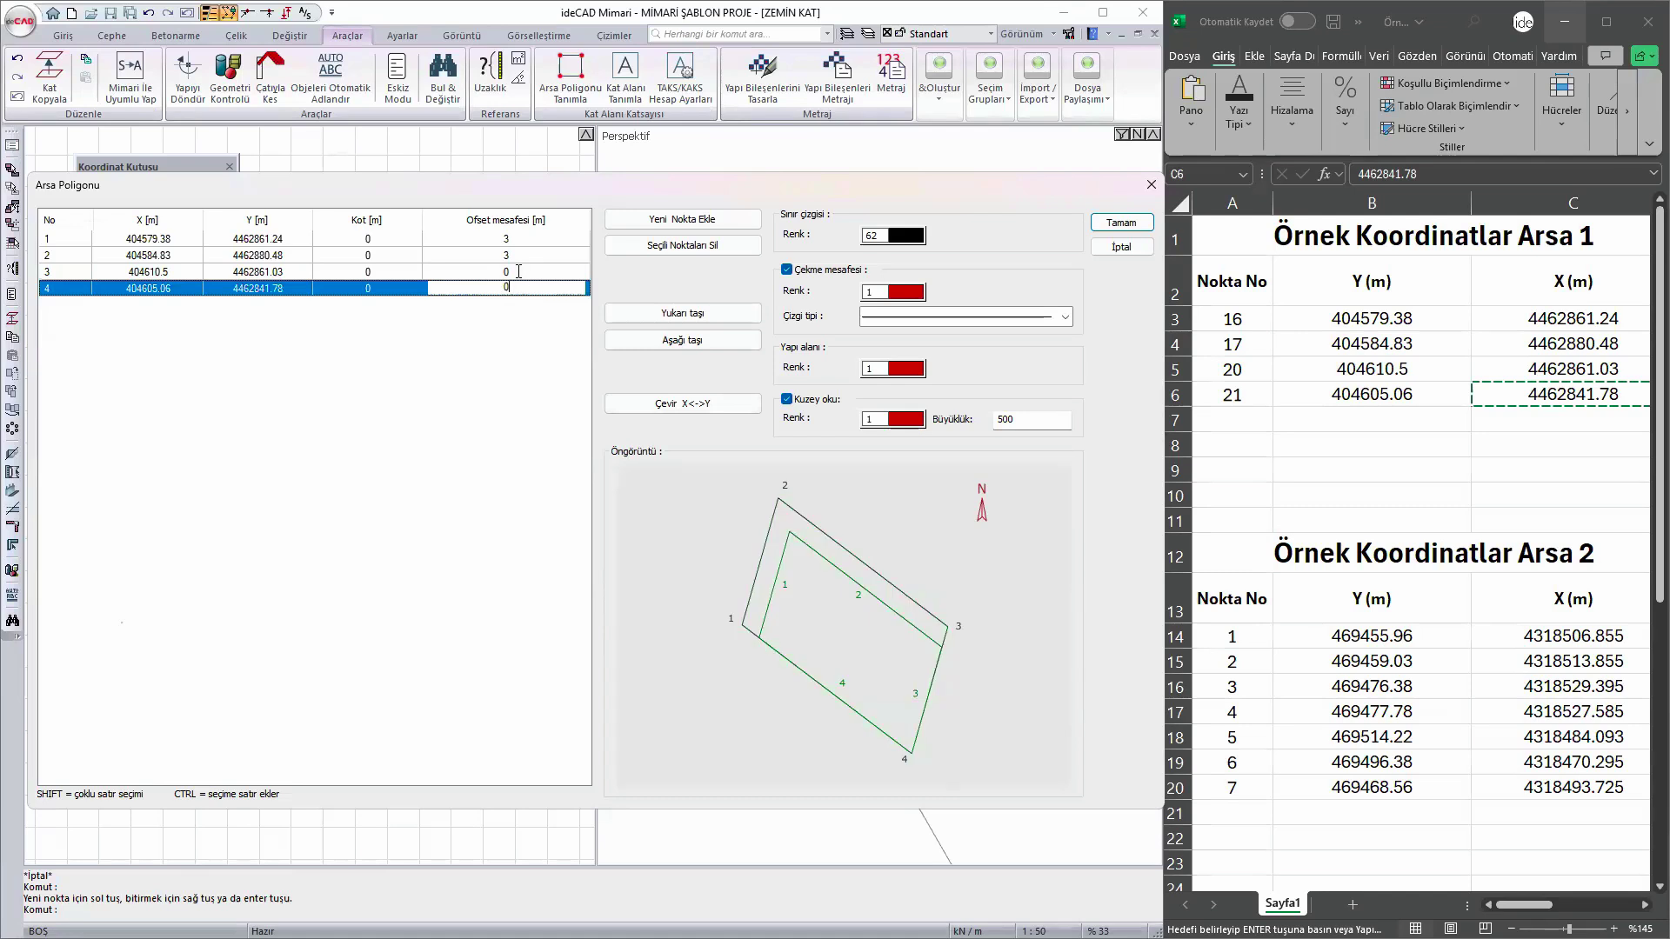
{"action": "double_click", "coordinate": [472, 272]}
{"action": "type", "text": "5"}
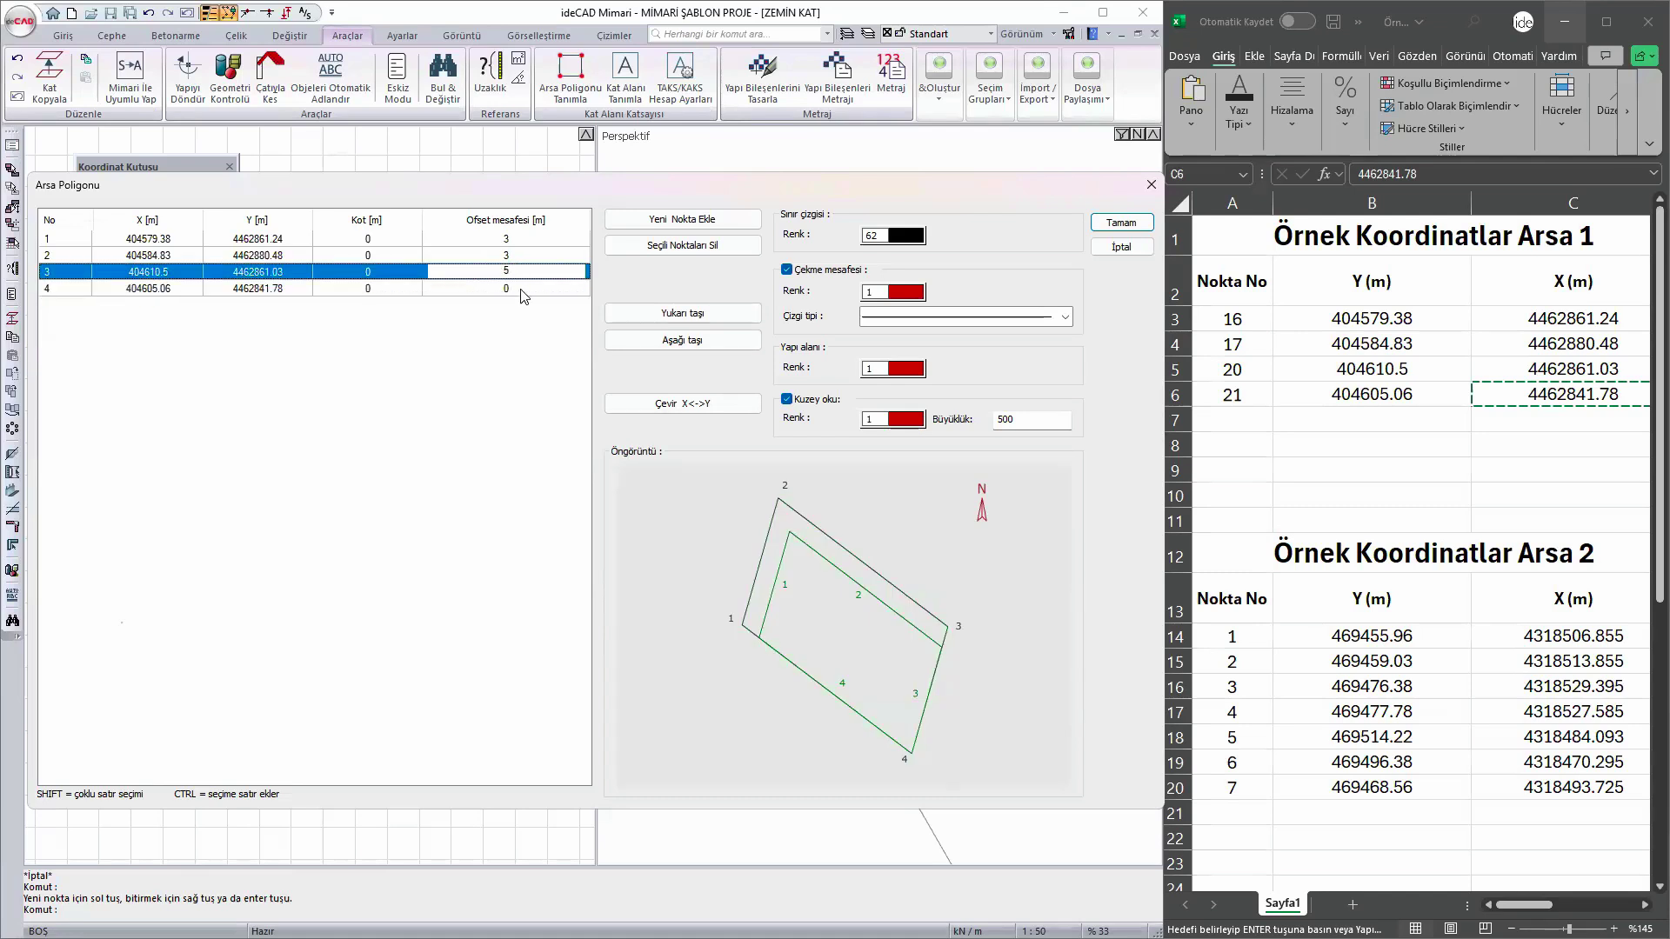
{"action": "double_click", "coordinate": [522, 288]}
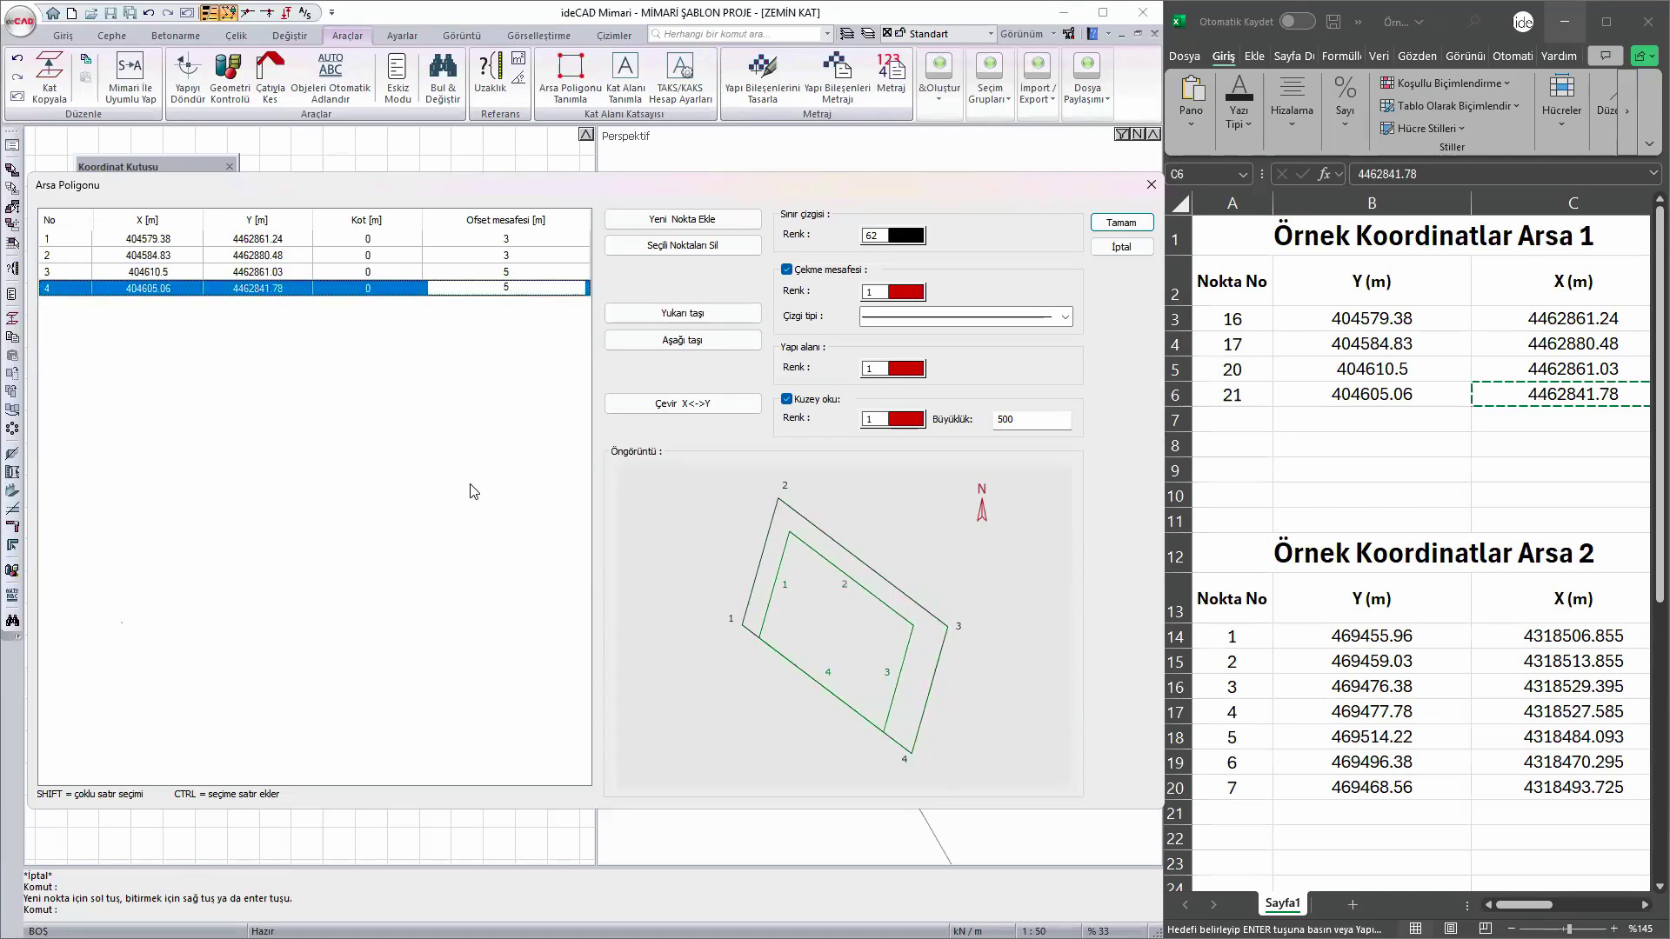
{"action": "type", "text": "5"}
{"action": "key", "text": "Return"}
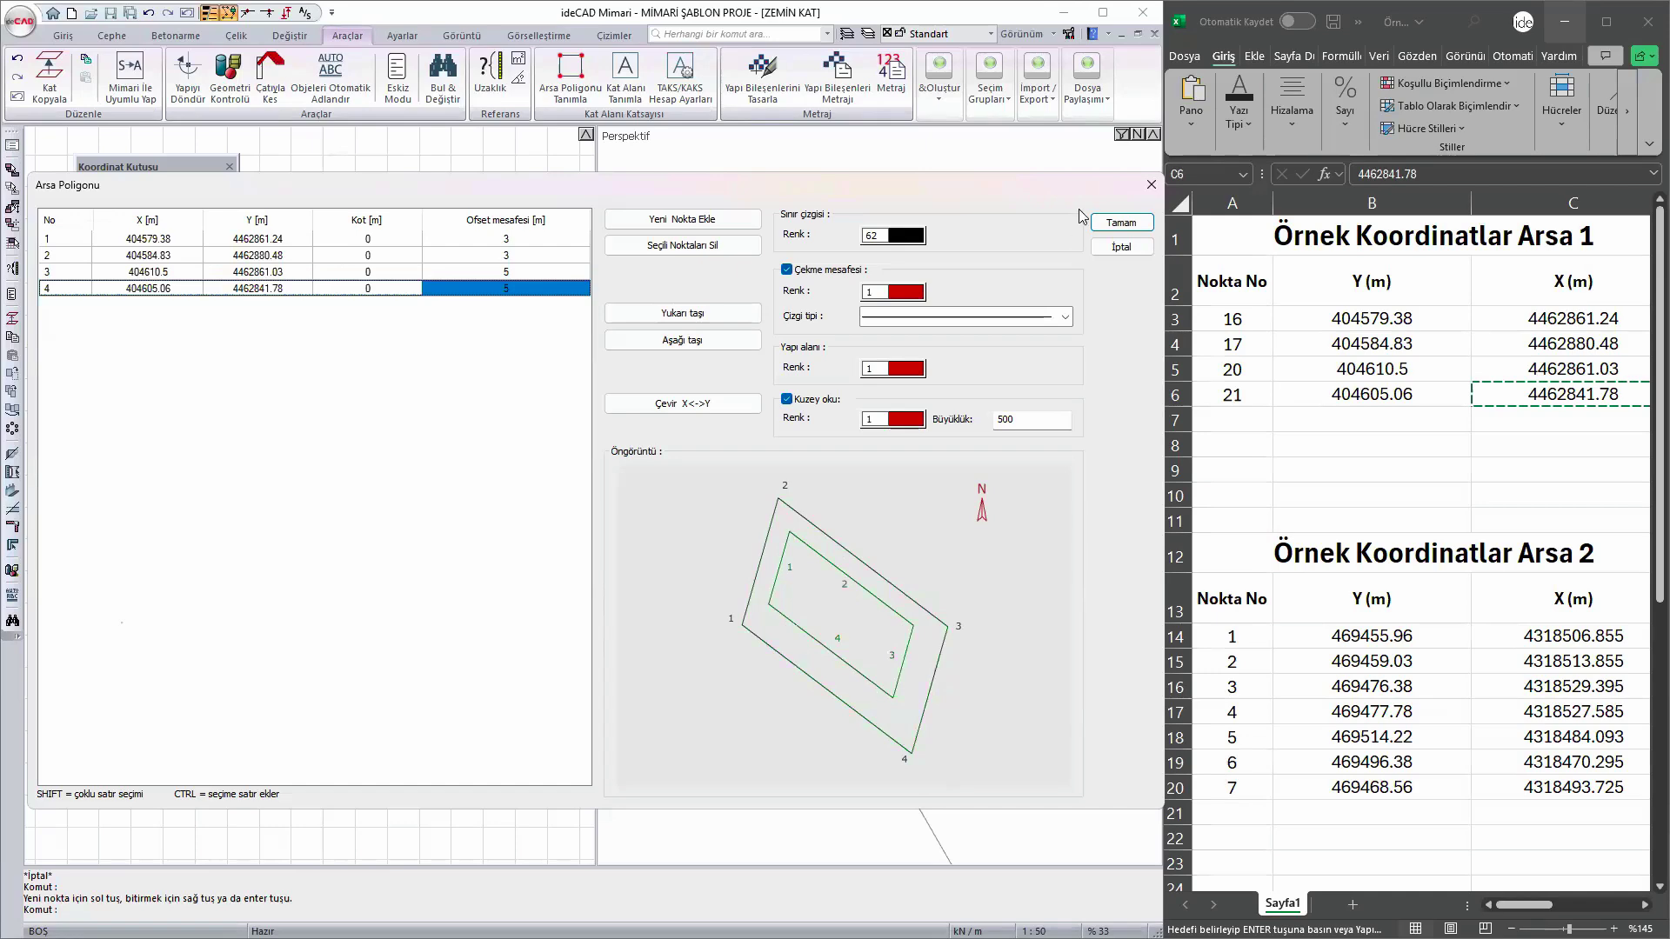
- Create the plot polygon and place it in the plan at the lower-left corner of the rectangular reference frame
{"action": "left_click", "coordinate": [1122, 223]}
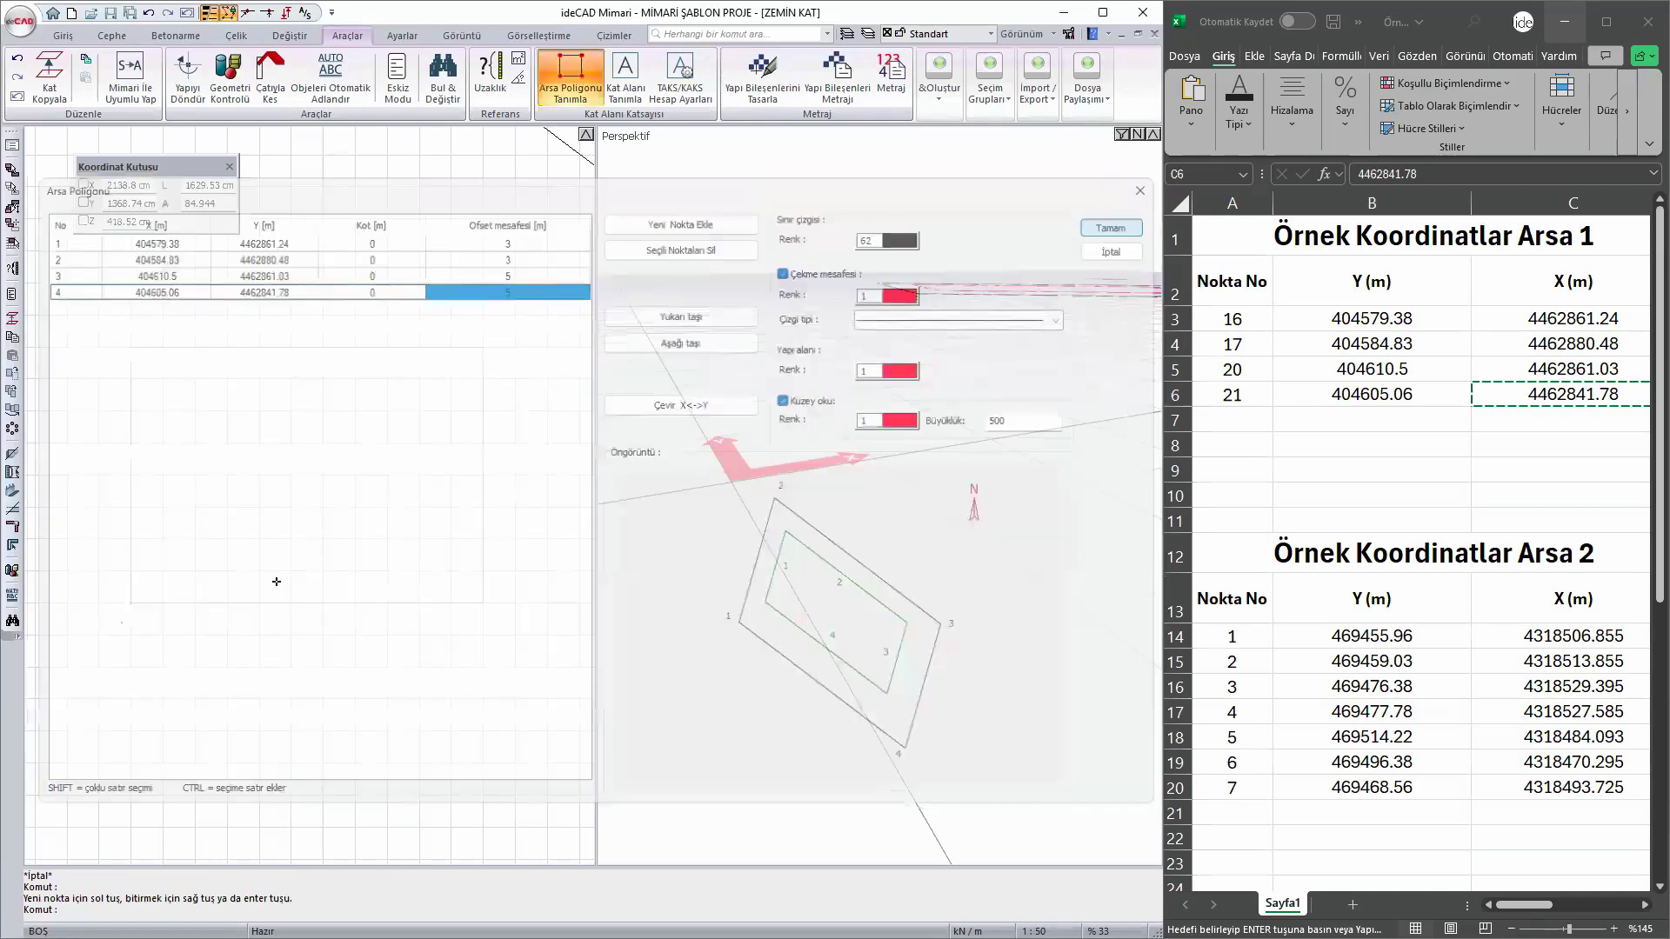
{"action": "scroll", "coordinate": [210, 509], "scroll_direction": "down", "scroll_amount": 5}
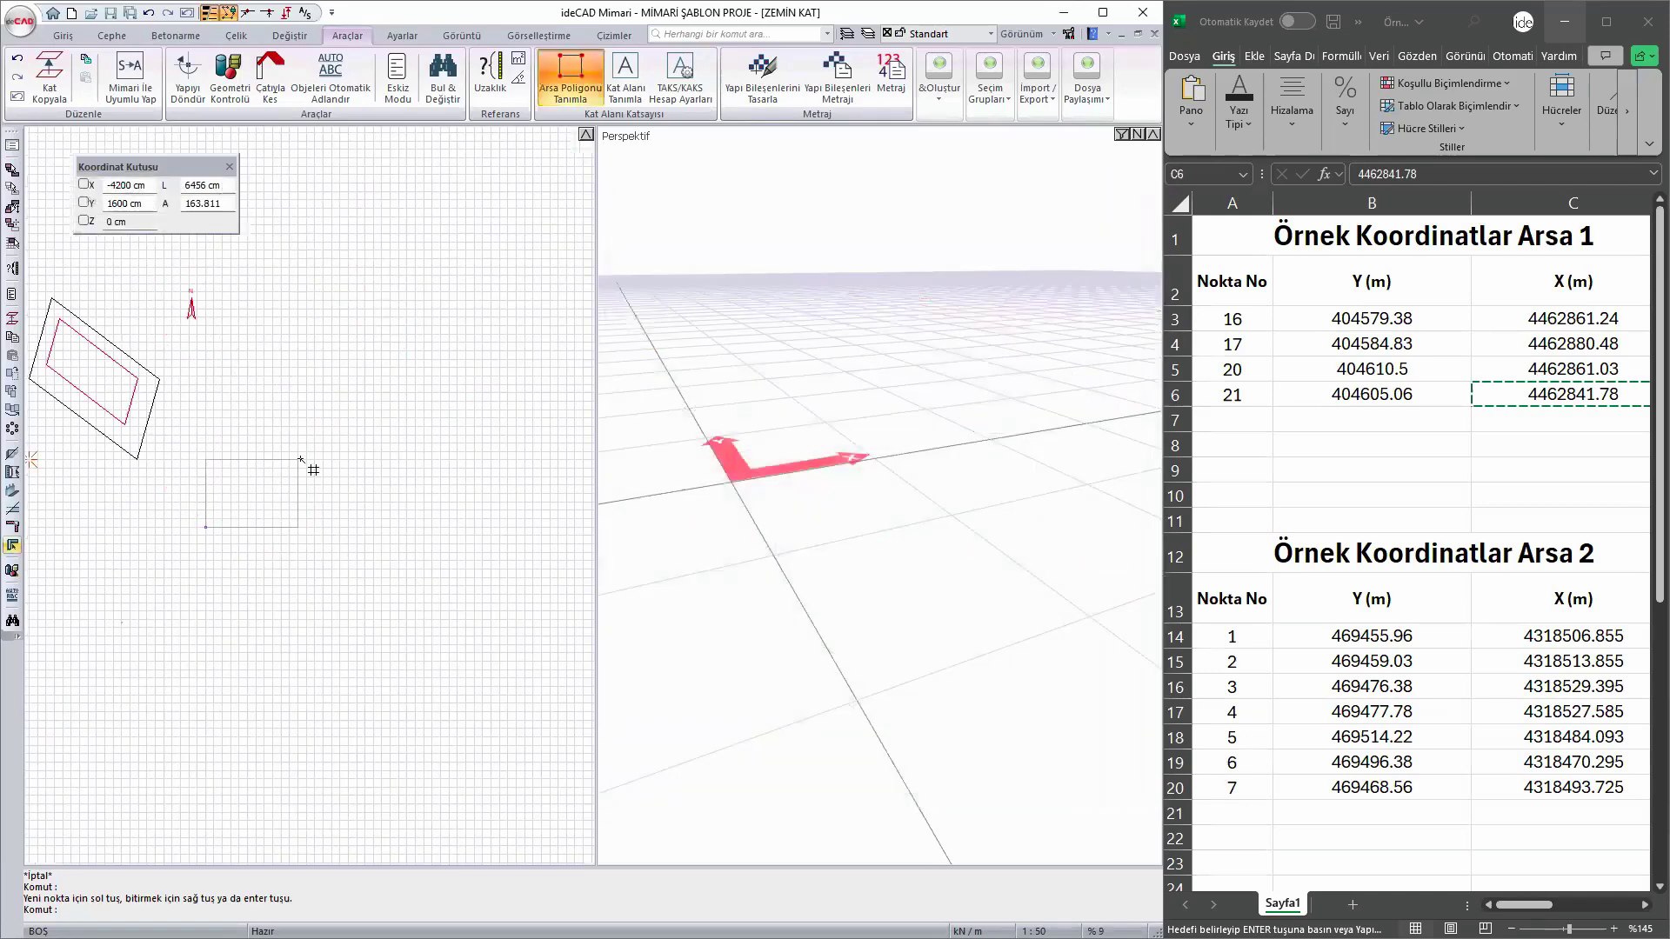
{"action": "left_click", "coordinate": [207, 528]}
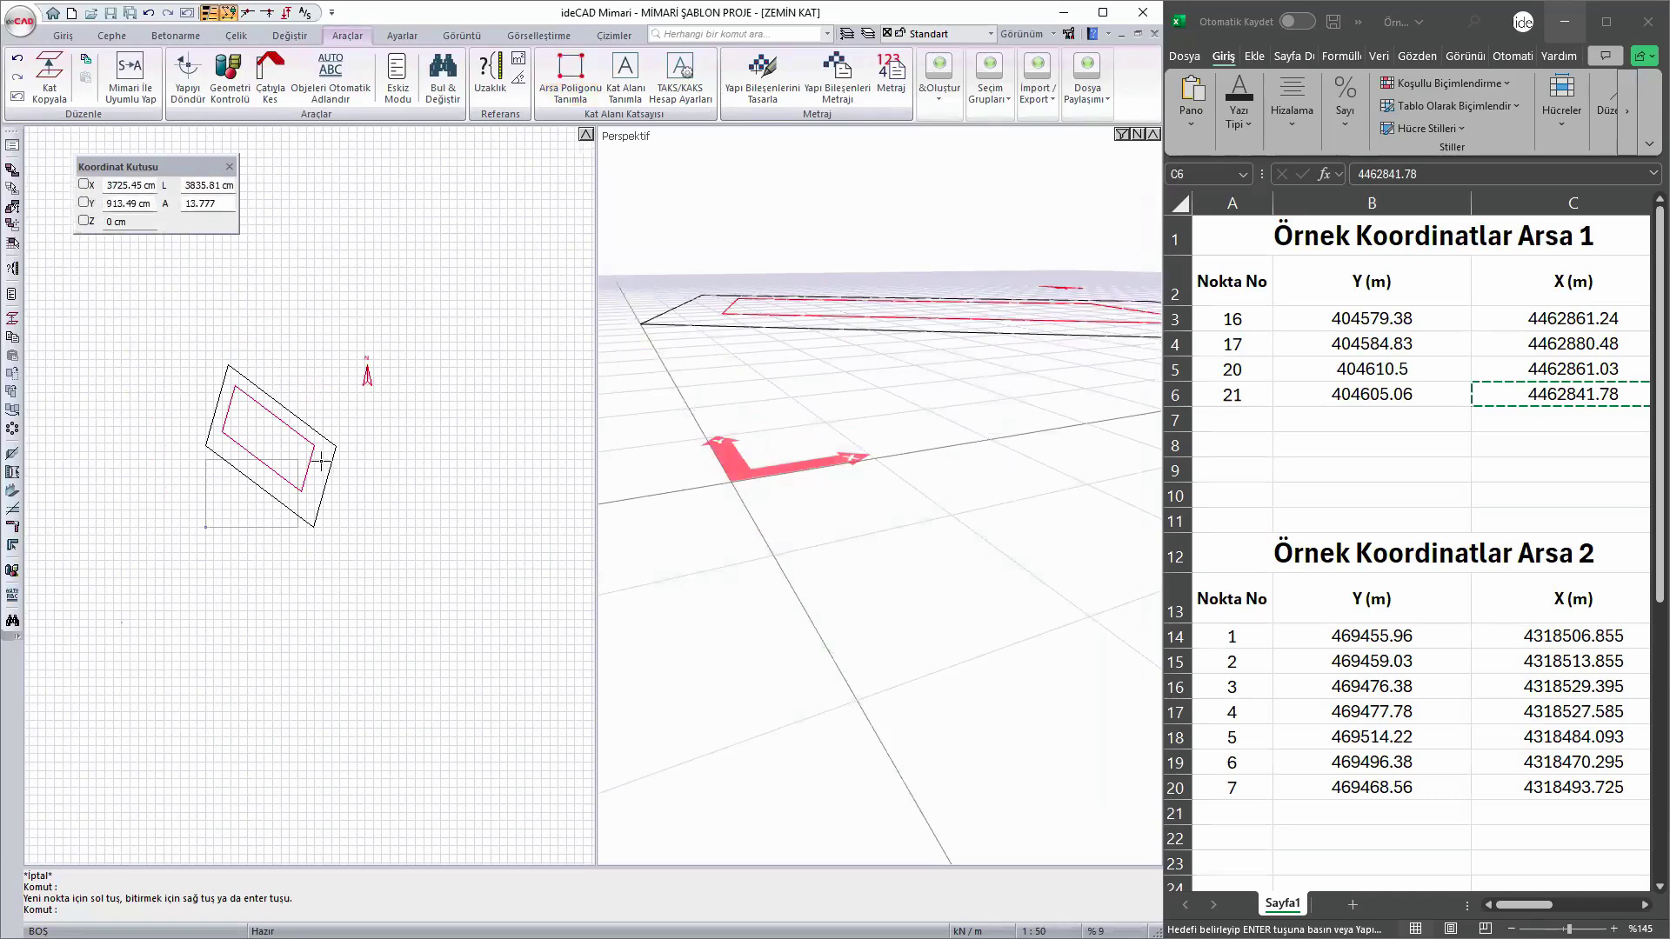
{"action": "scroll", "coordinate": [277, 470], "scroll_direction": "up", "scroll_amount": 2}
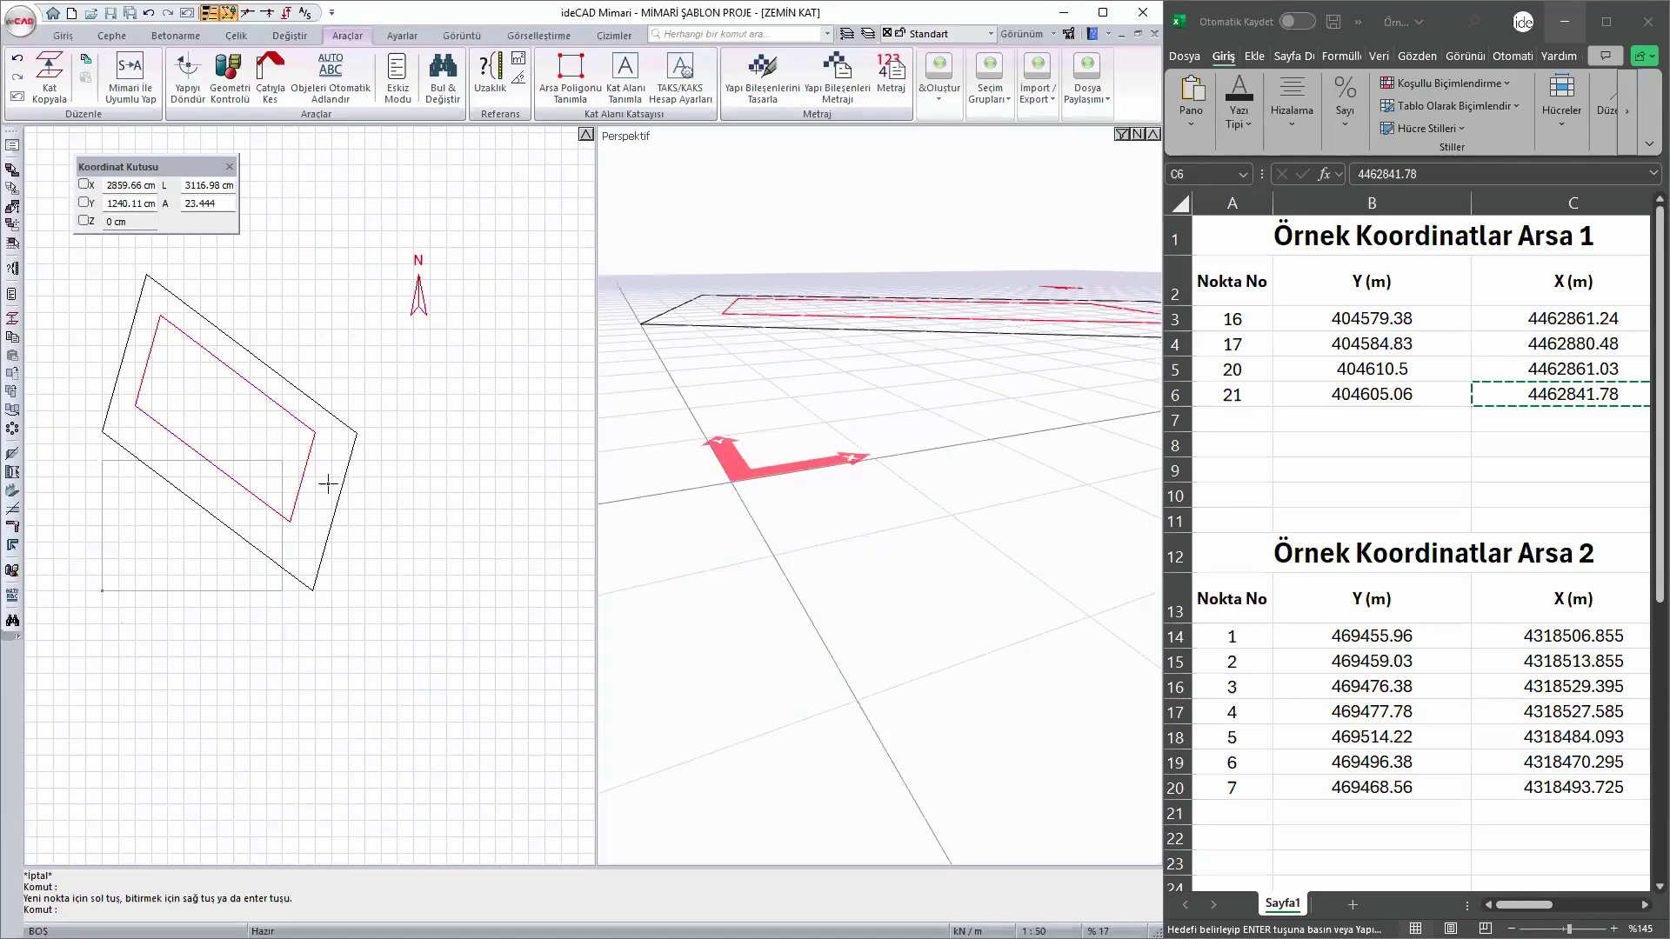
- Rotate the plot polygon about its lowest corner until its short side edge lies horizontal at 0°
{"action": "left_click", "coordinate": [364, 463]}
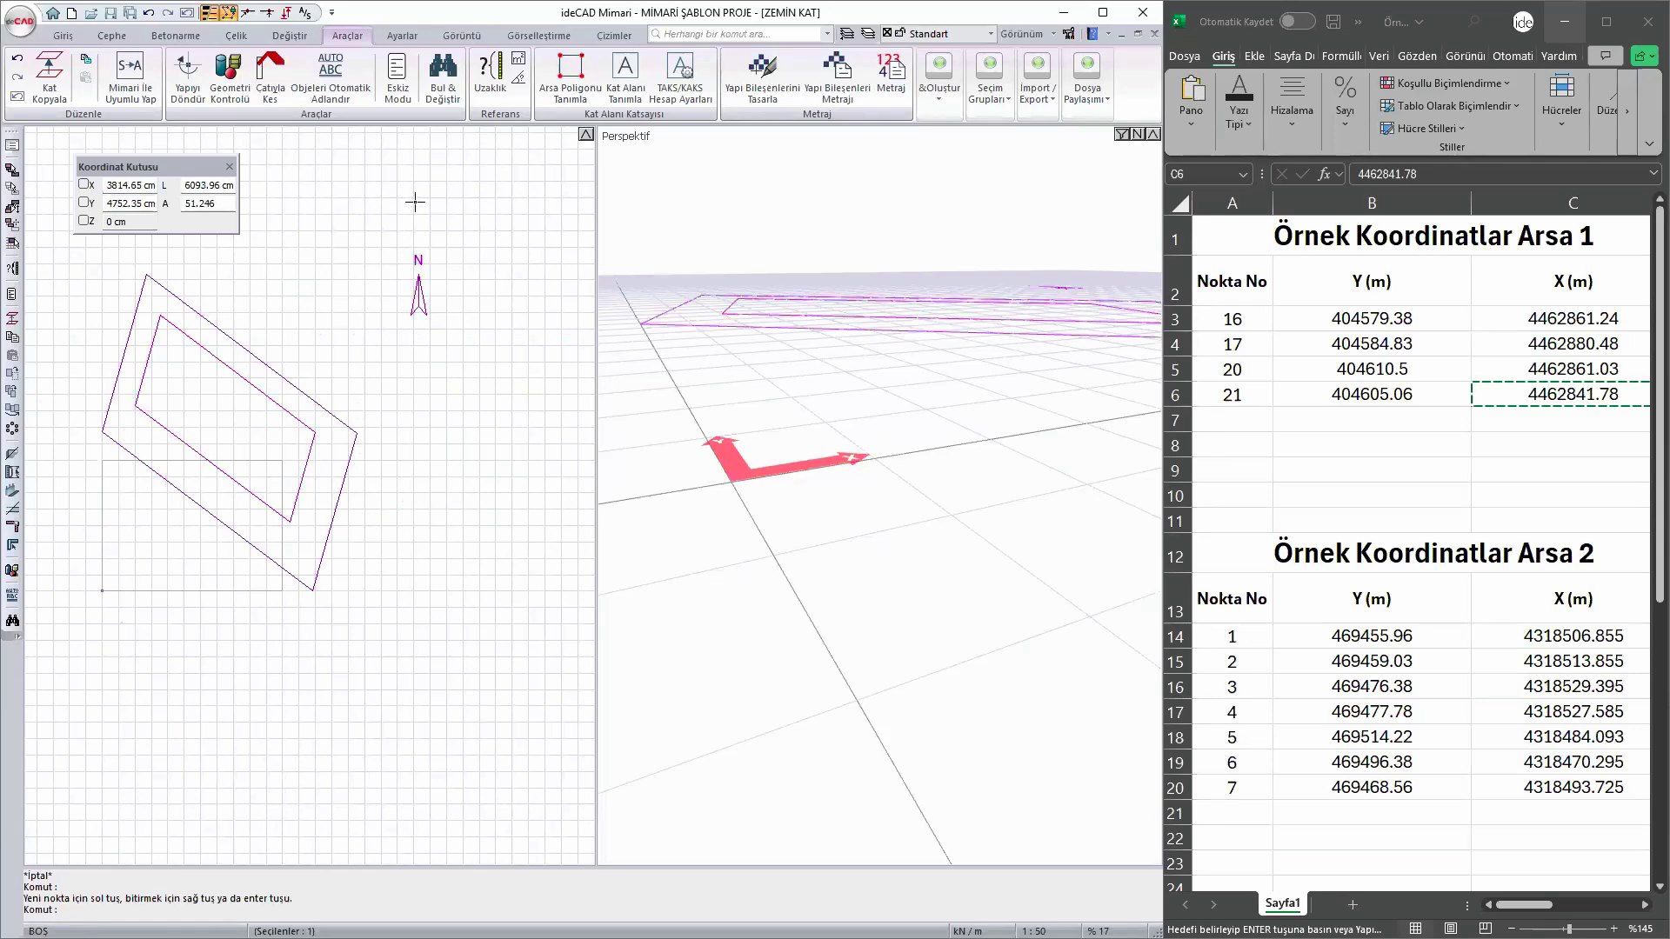
{"action": "type", "text": "ro"}
{"action": "key", "text": "Return"}
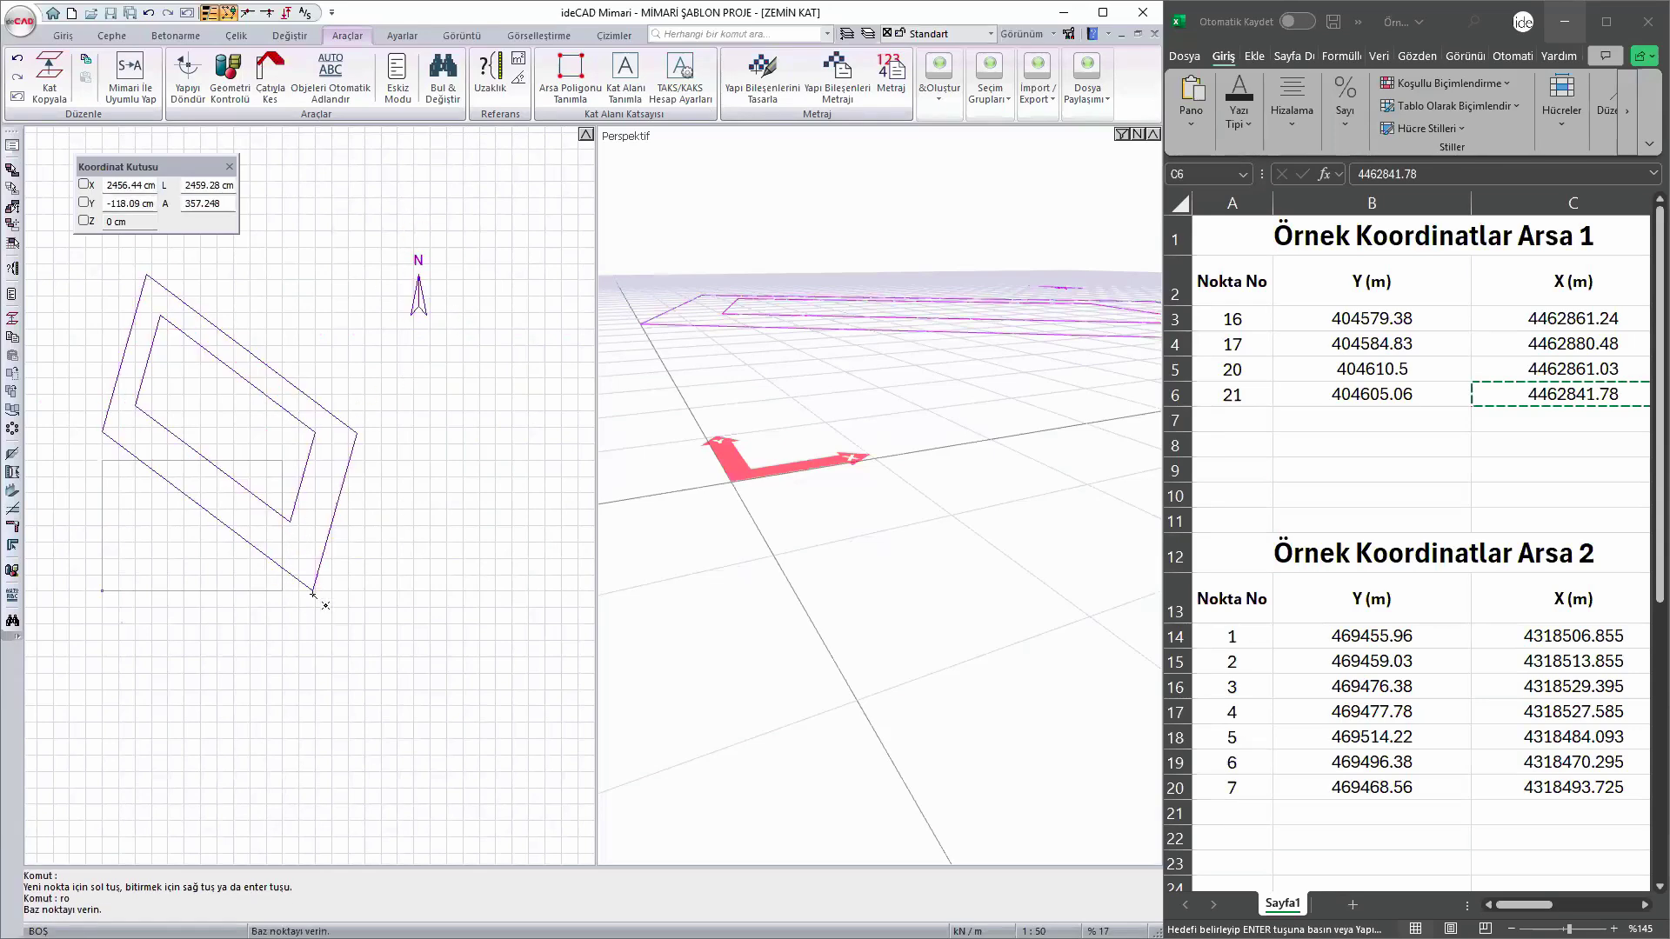
{"action": "left_click", "coordinate": [312, 591]}
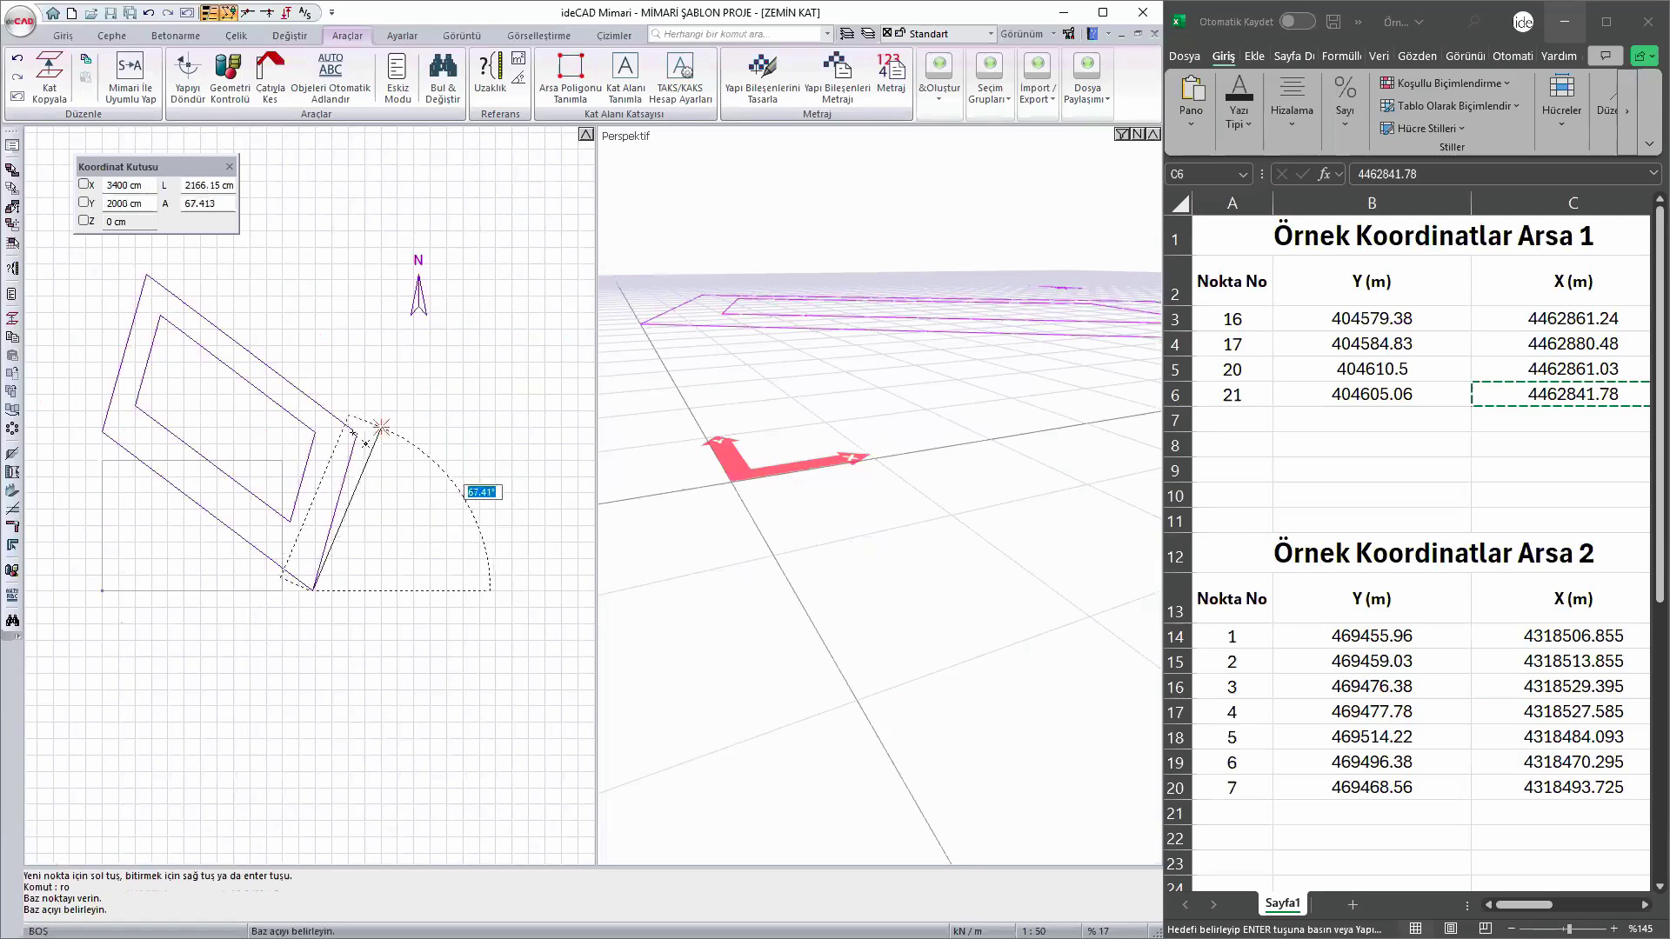
{"action": "left_click", "coordinate": [357, 432]}
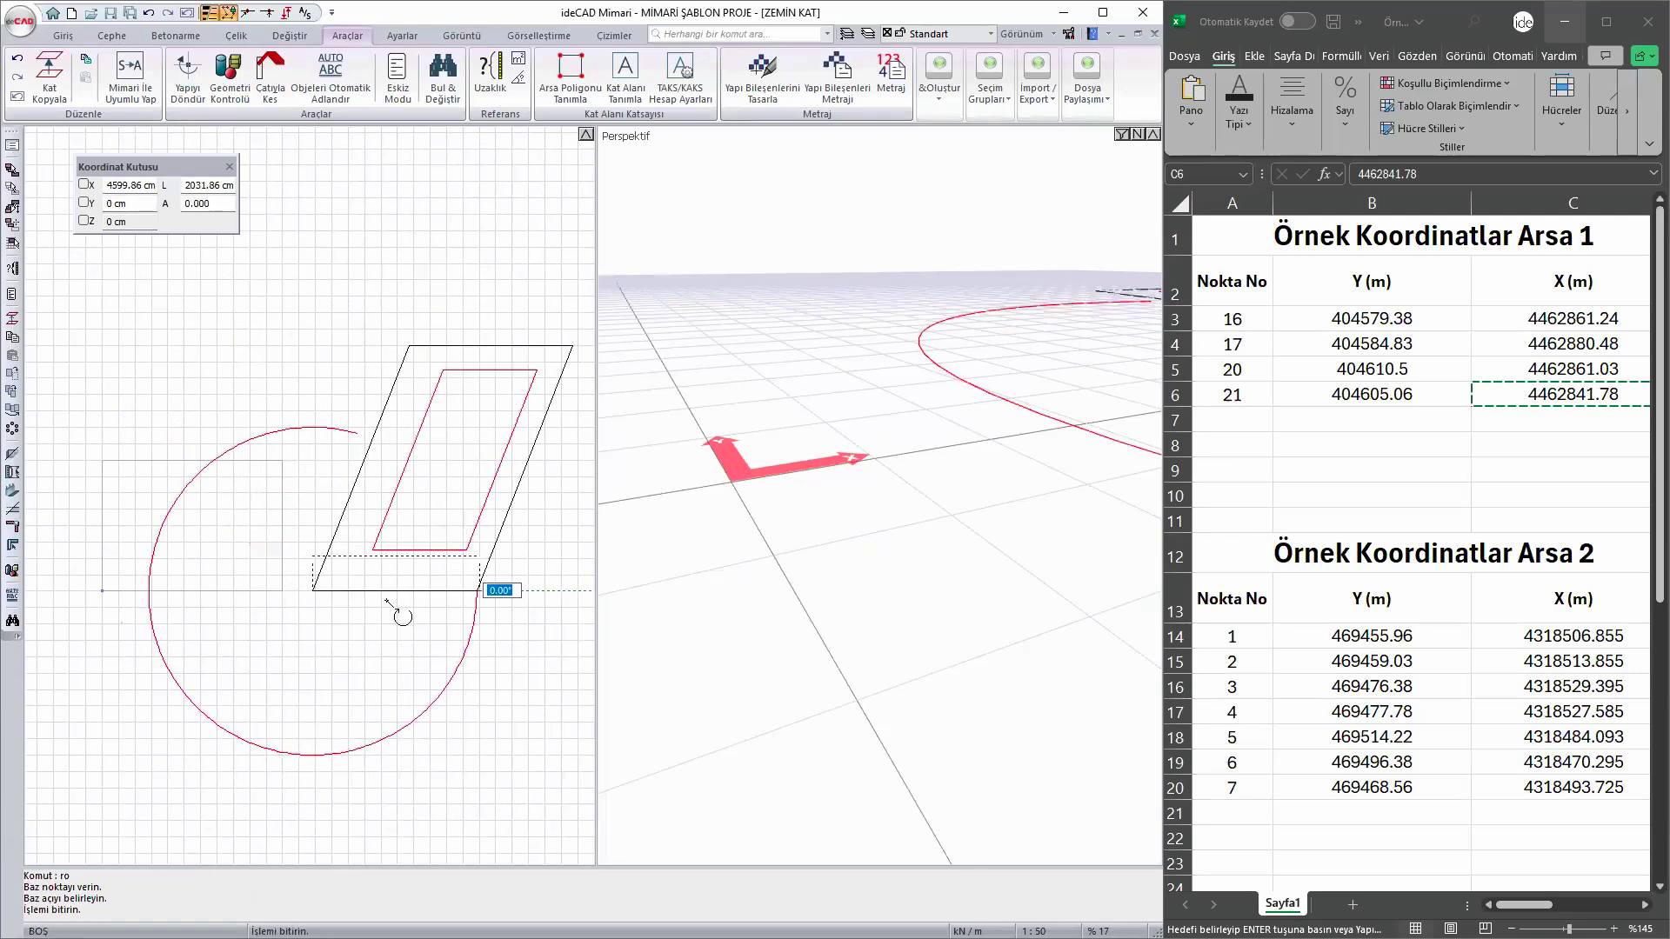
{"action": "left_click", "coordinate": [463, 587]}
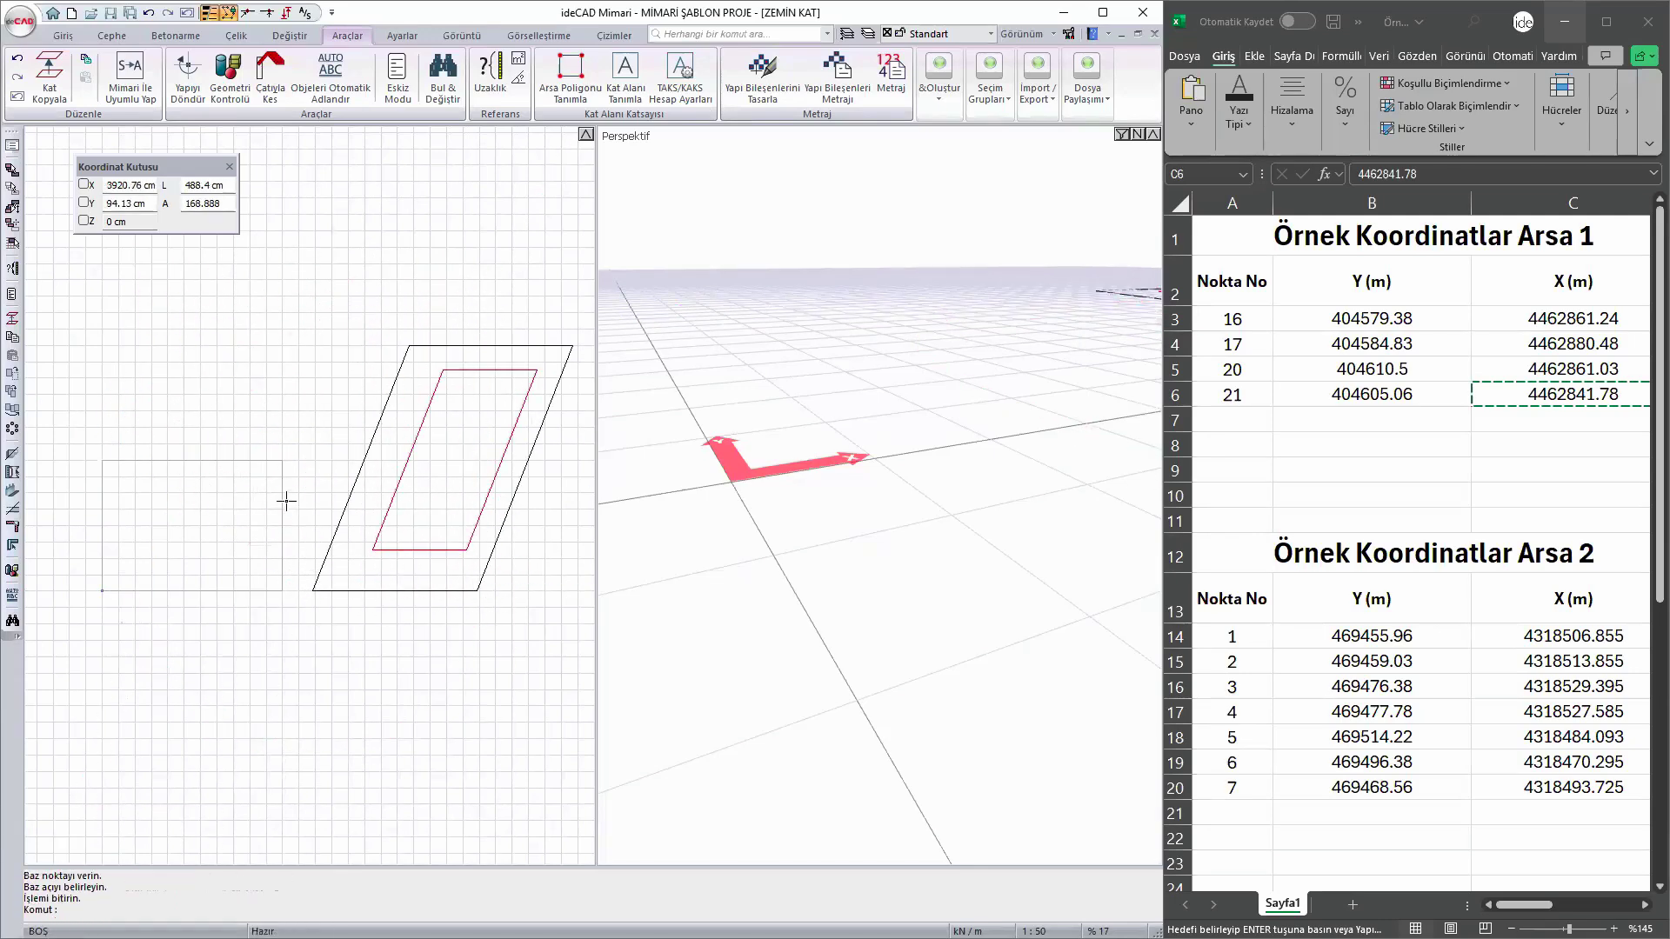
- Move the rotated plot polygon about 2400 cm horizontally back towards the rectangular reference frame
{"action": "scroll", "coordinate": [290, 496], "scroll_direction": "down", "scroll_amount": 2}
{"action": "middle_click_drag", "start_coordinate": [423, 519], "coordinate": [376, 492]}
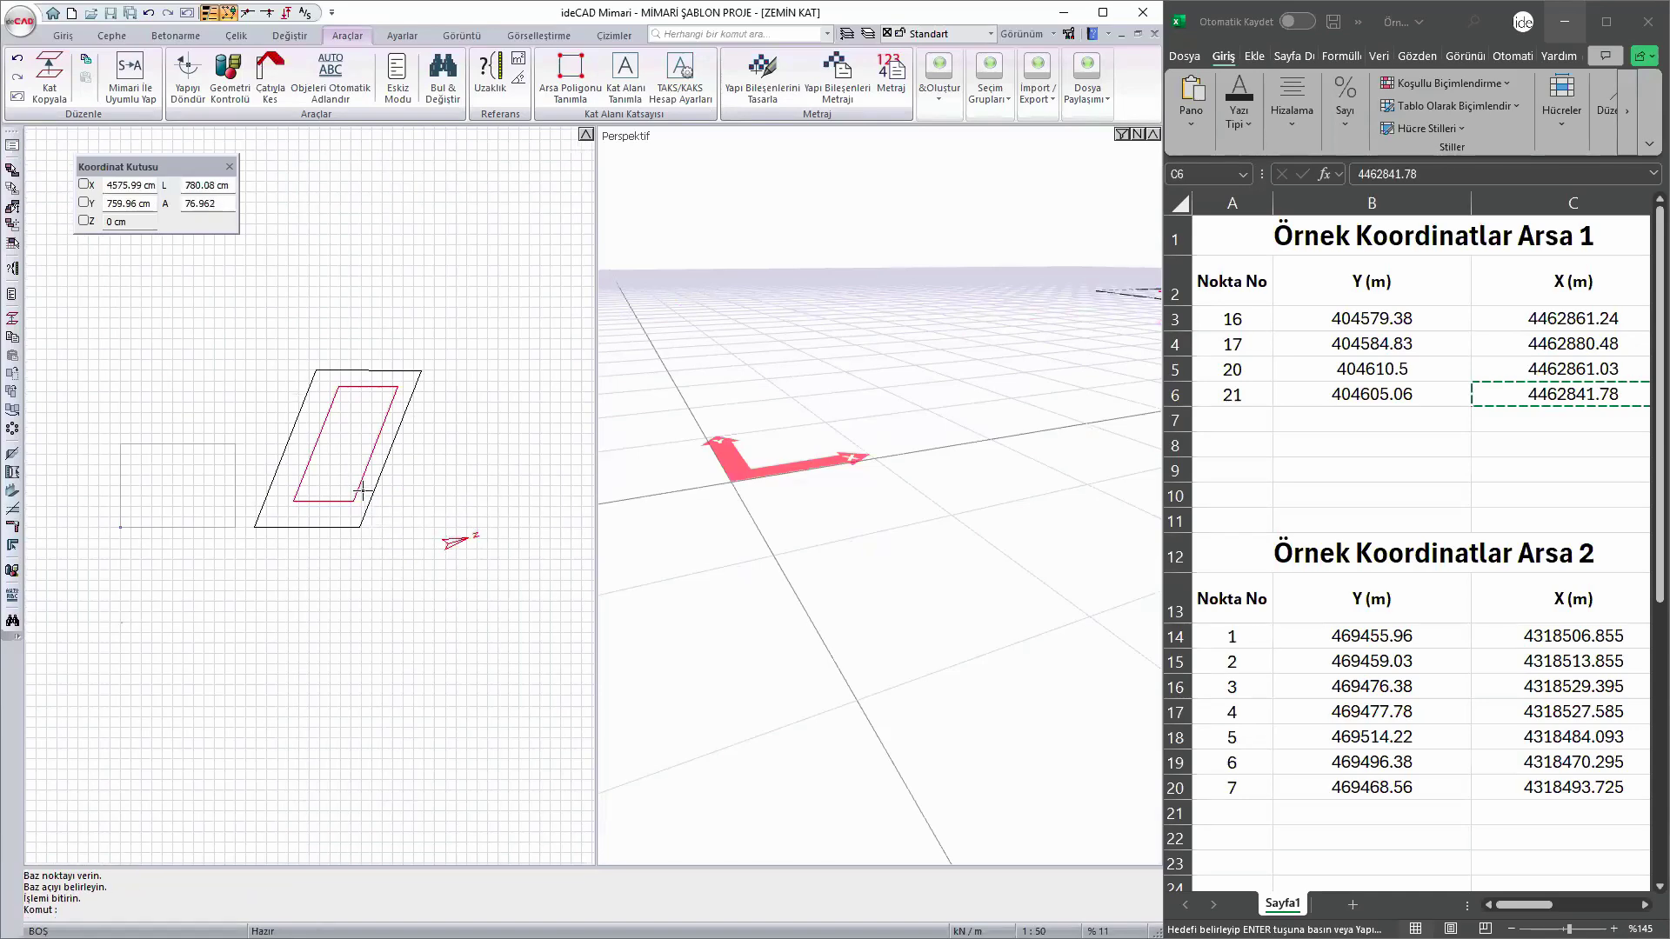
{"action": "left_click", "coordinate": [324, 458]}
{"action": "type", "text": "m"}
{"action": "key", "text": "Return"}
{"action": "left_click", "coordinate": [329, 465]}
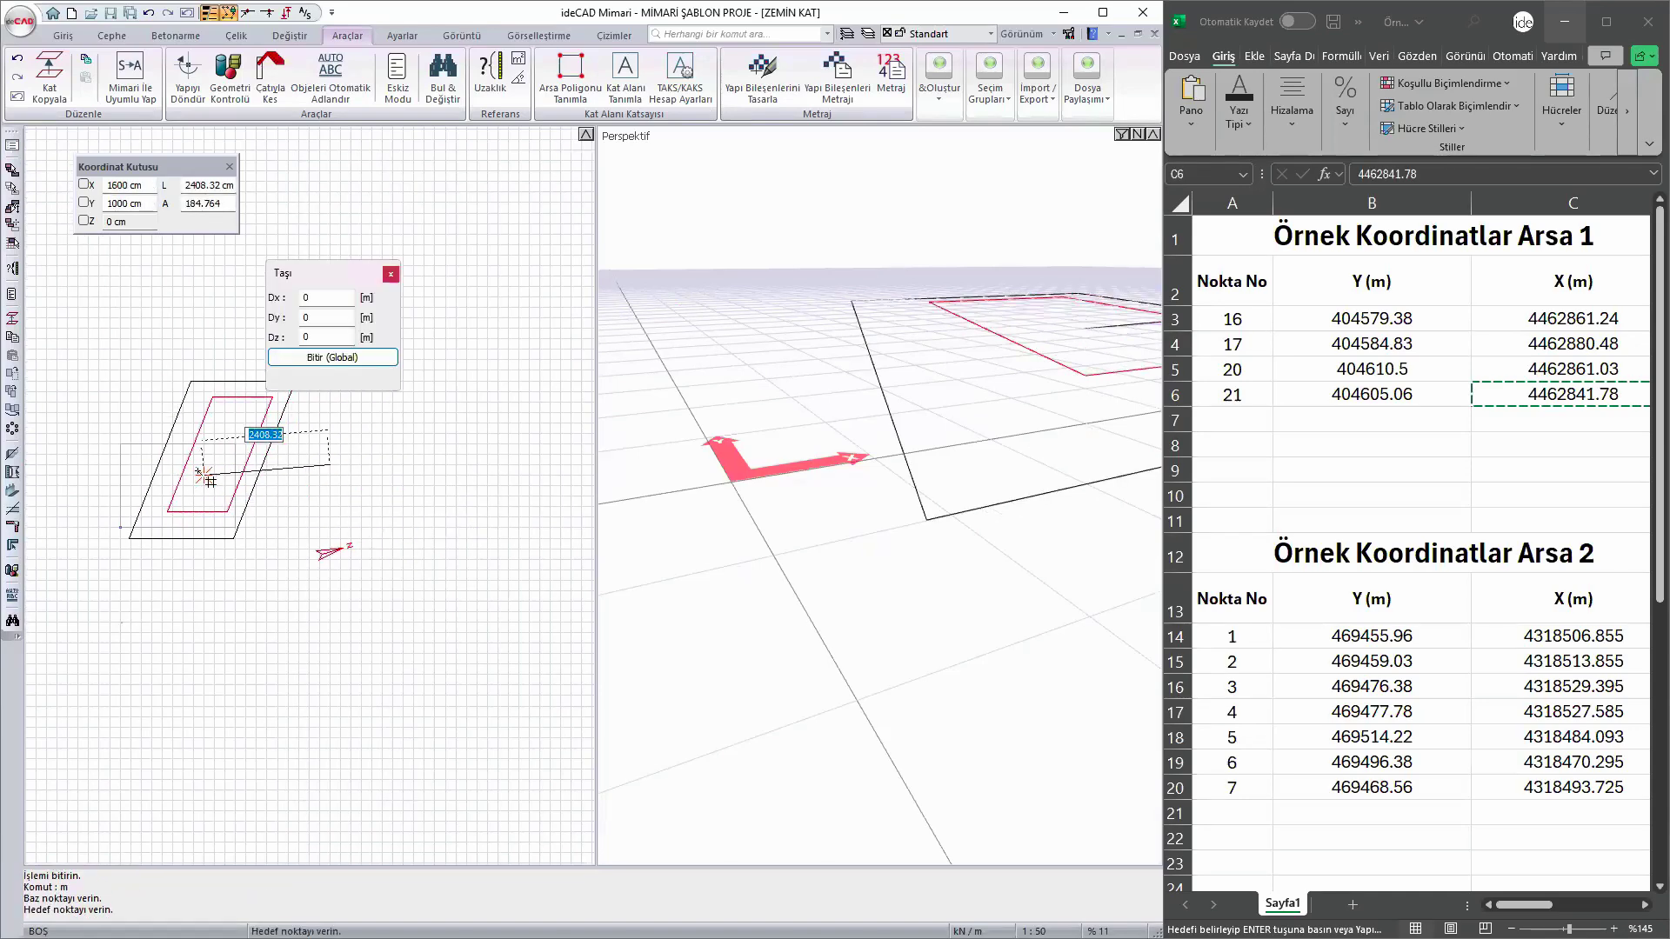
{"action": "key", "text": "Escape"}
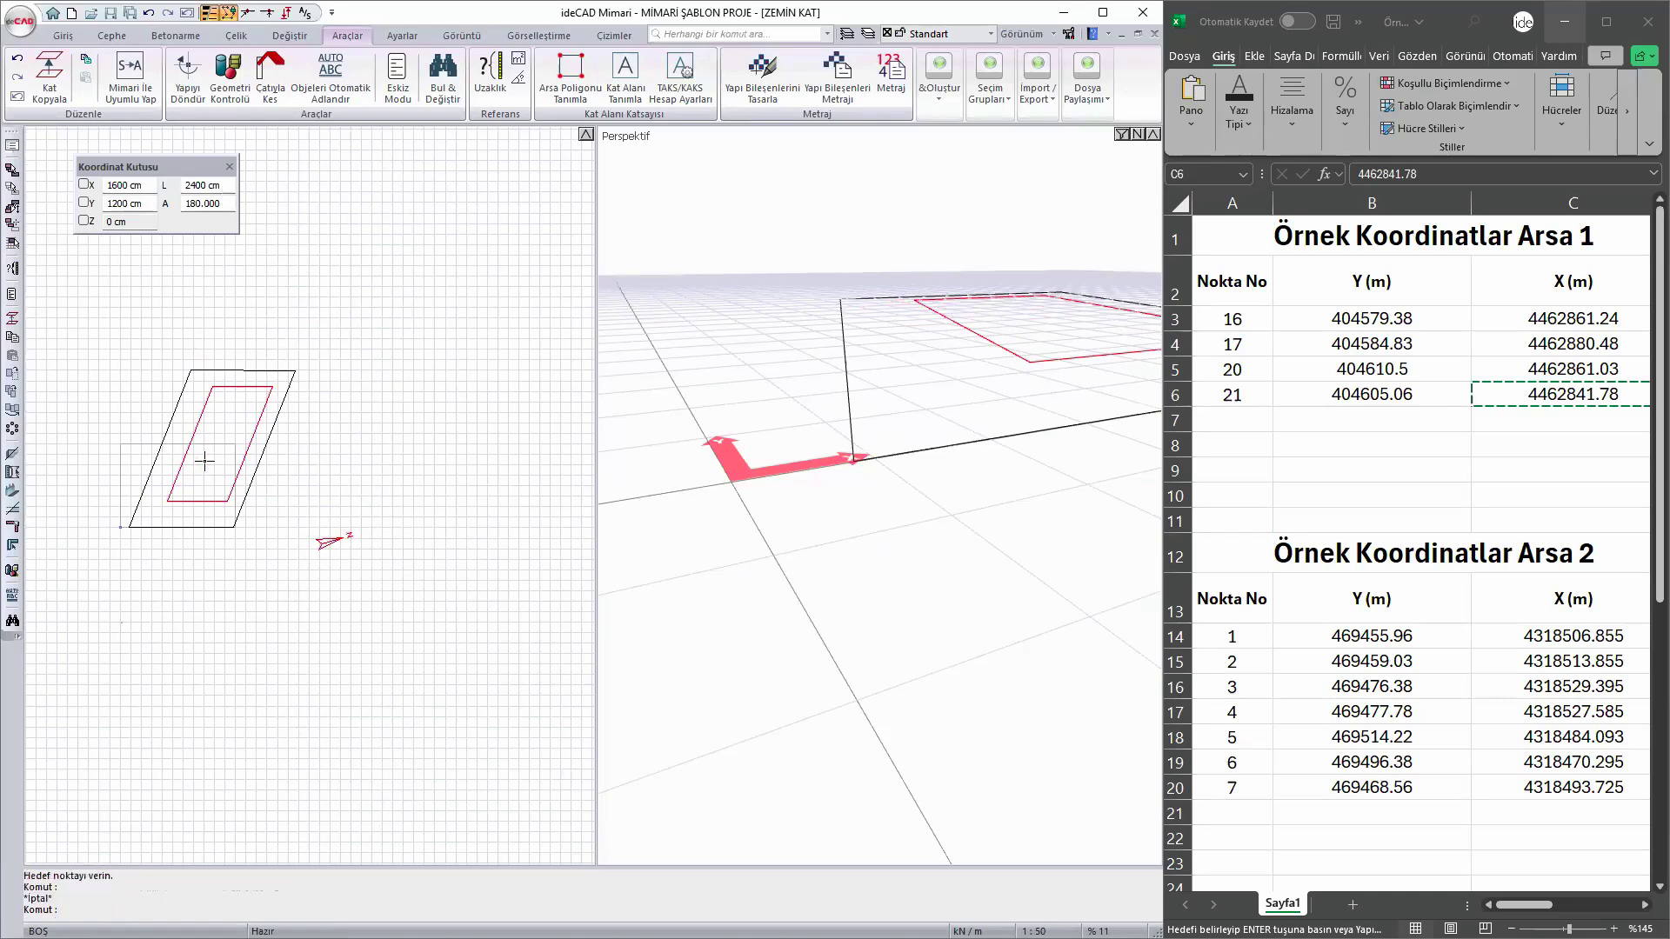
- Reopen the plot polygon's settings to review its point coordinates and offset distances, and accept them
{"action": "scroll", "coordinate": [246, 400], "scroll_direction": "up", "scroll_amount": 2}
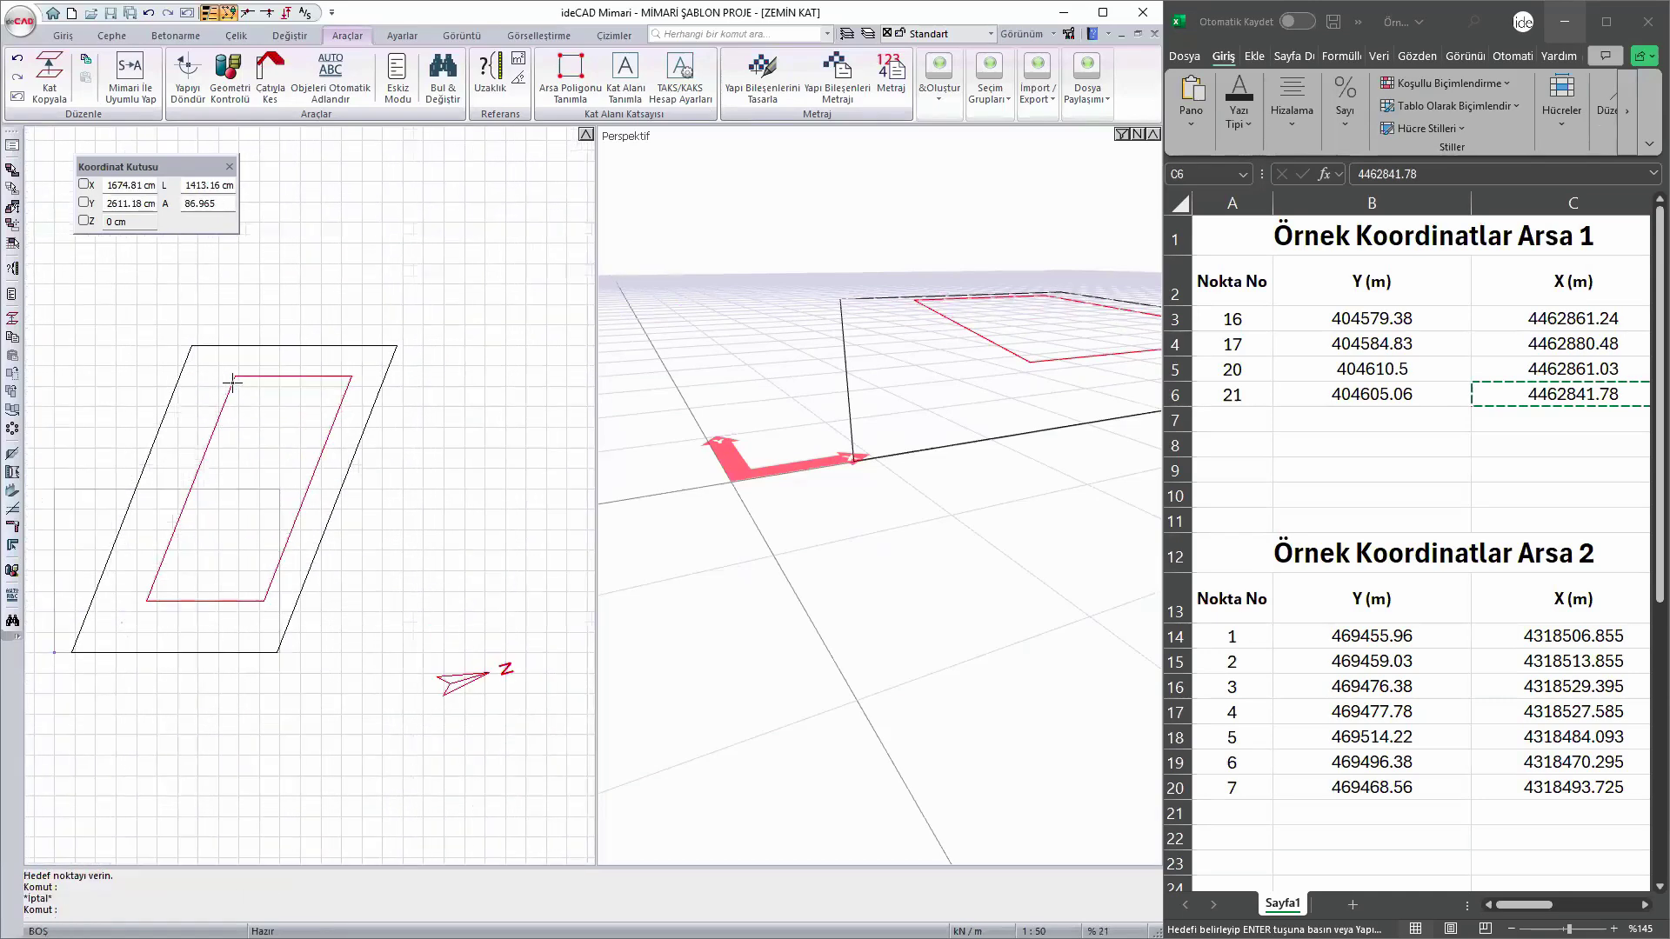
{"action": "double_click", "coordinate": [231, 385]}
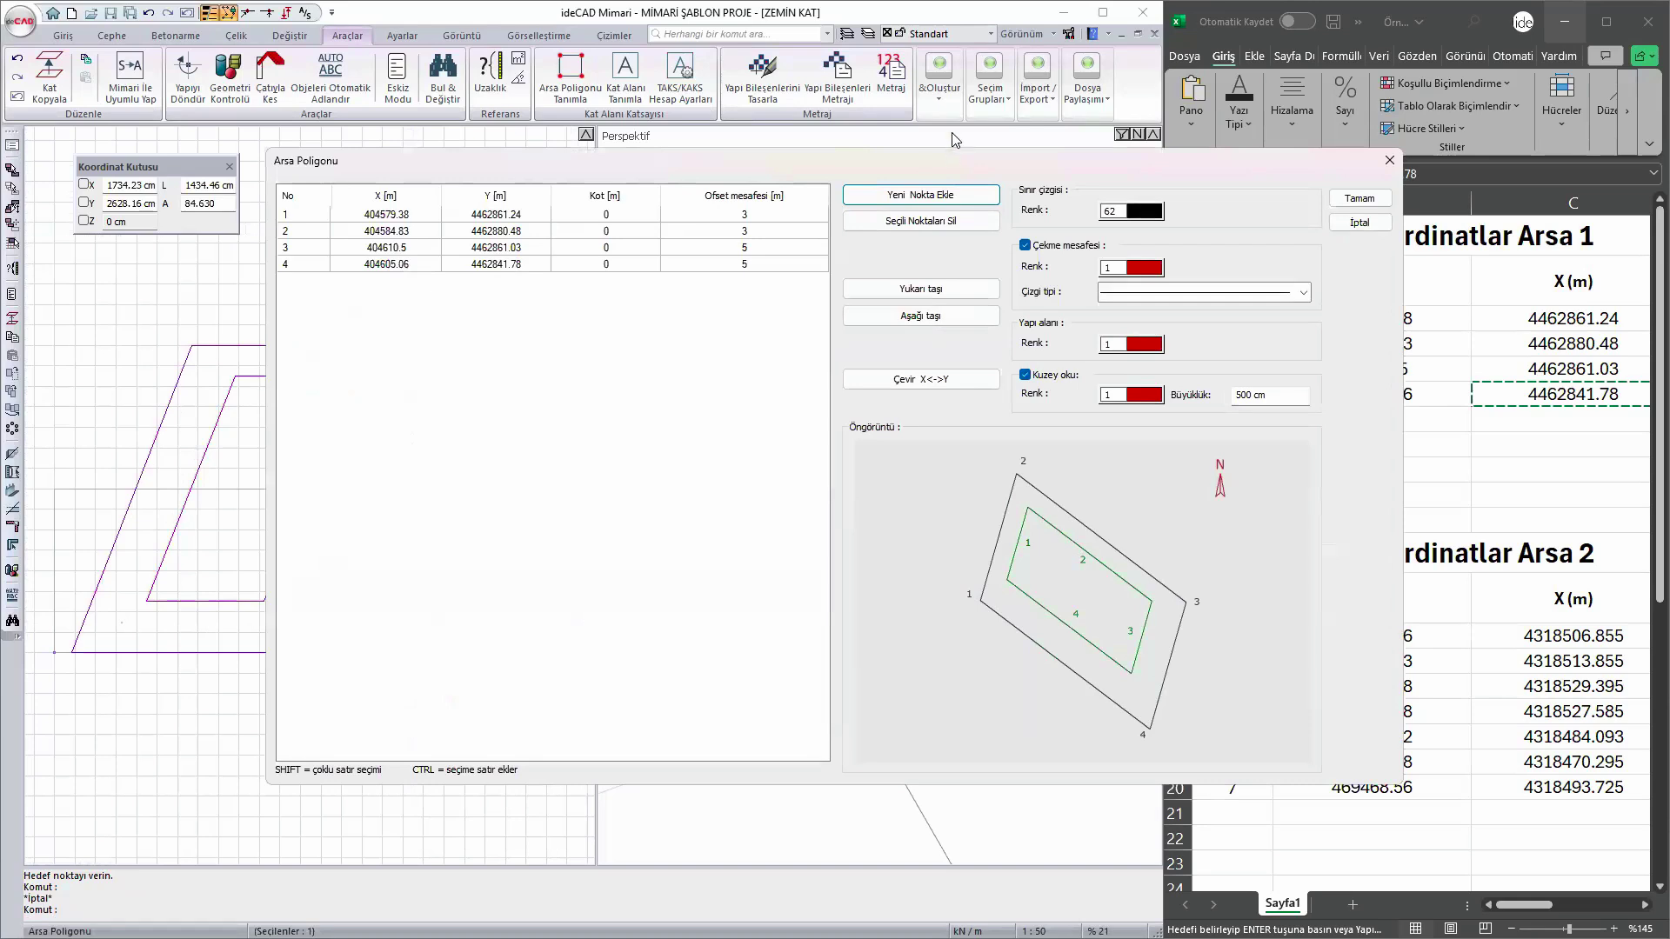
{"action": "left_click_drag", "start_coordinate": [951, 168], "coordinate": [792, 248]}
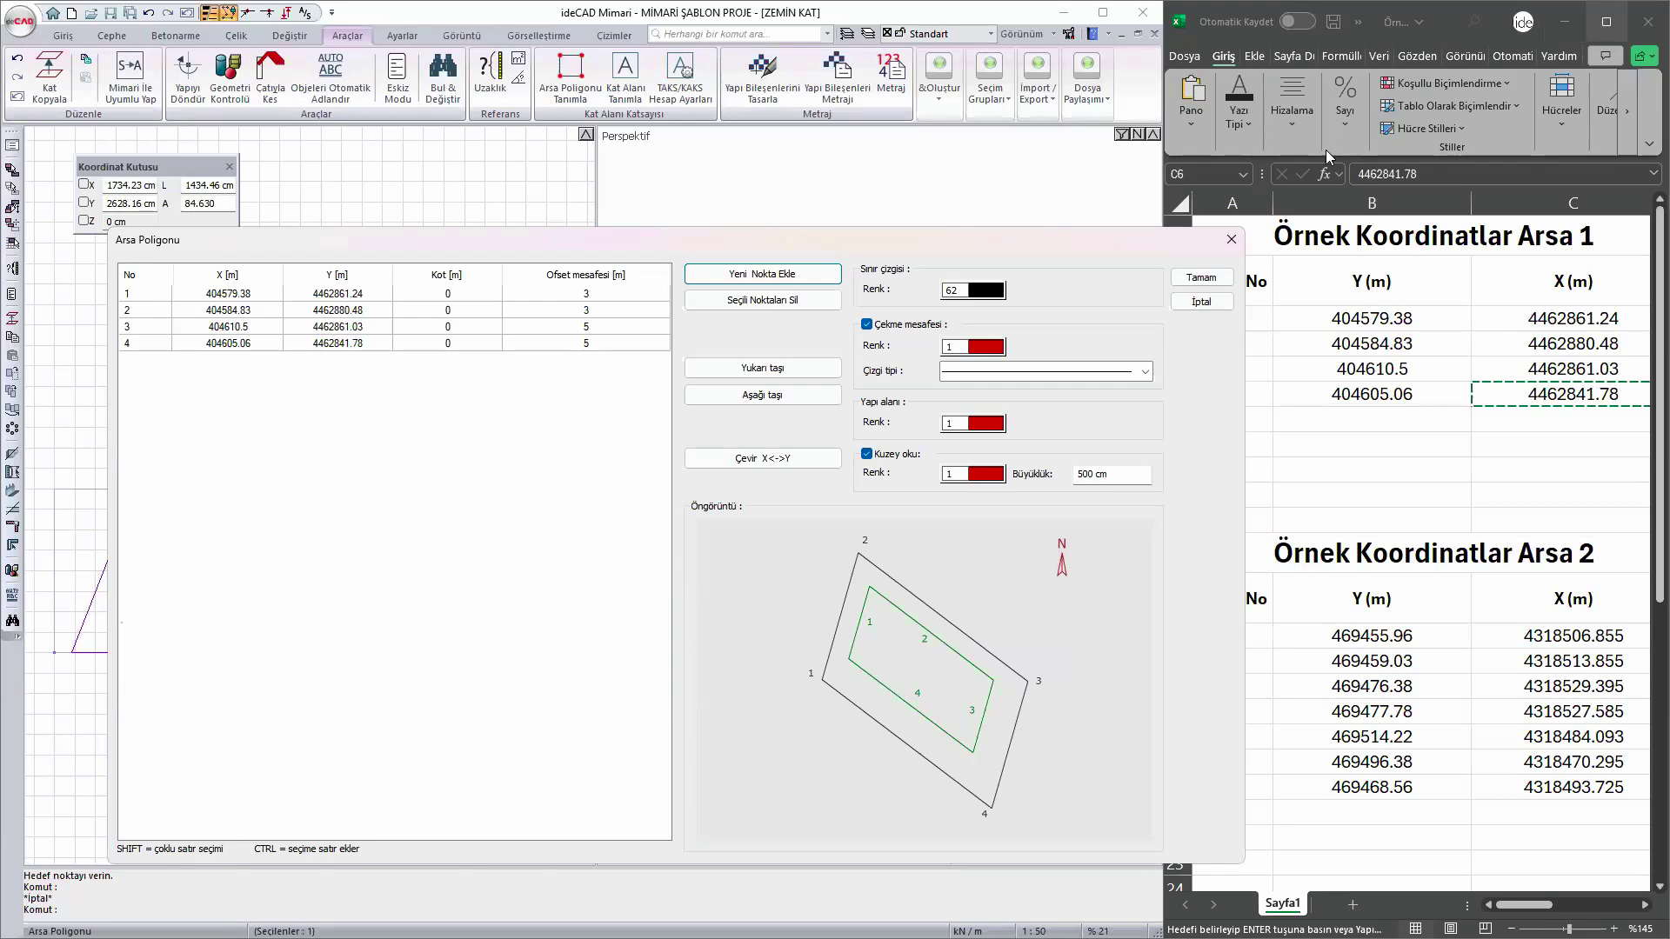
{"action": "left_click", "coordinate": [1204, 276]}
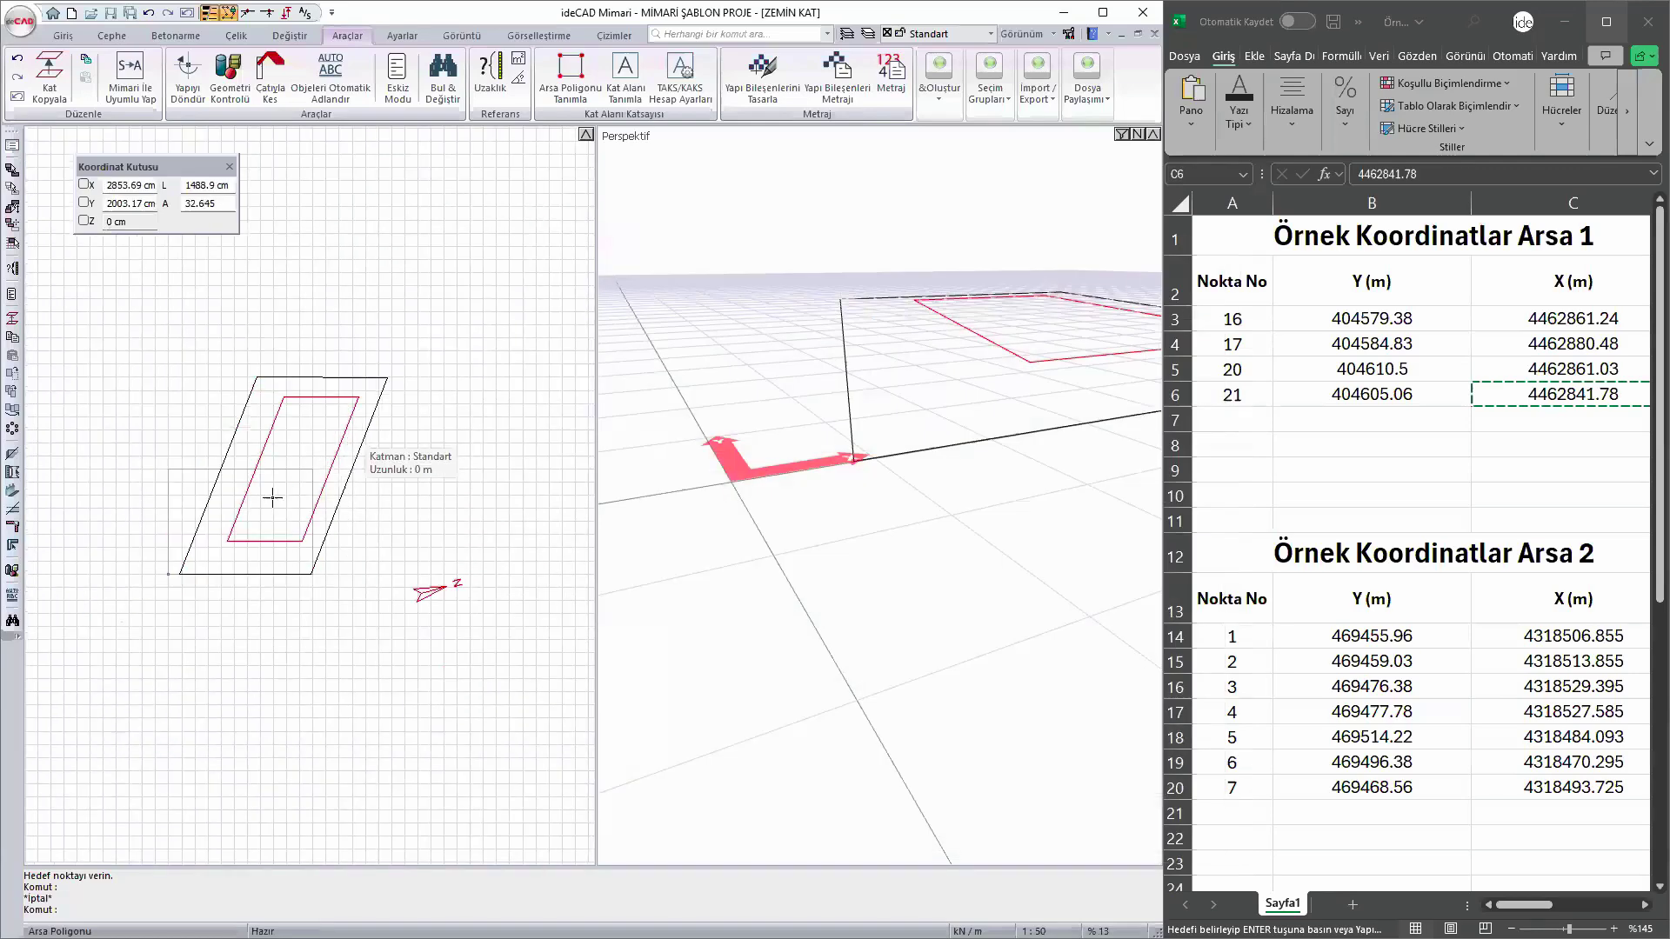
- Move the plot polygon horizontally from the reference frame's lower-left corner to clear space well to the frame's right
{"action": "scroll", "coordinate": [787, 475], "scroll_direction": "down", "scroll_amount": 4}
{"action": "middle_click_drag", "start_coordinate": [887, 367], "coordinate": [783, 629], "text": "shift"}
{"action": "middle_click_drag", "start_coordinate": [943, 360], "coordinate": [826, 525]}
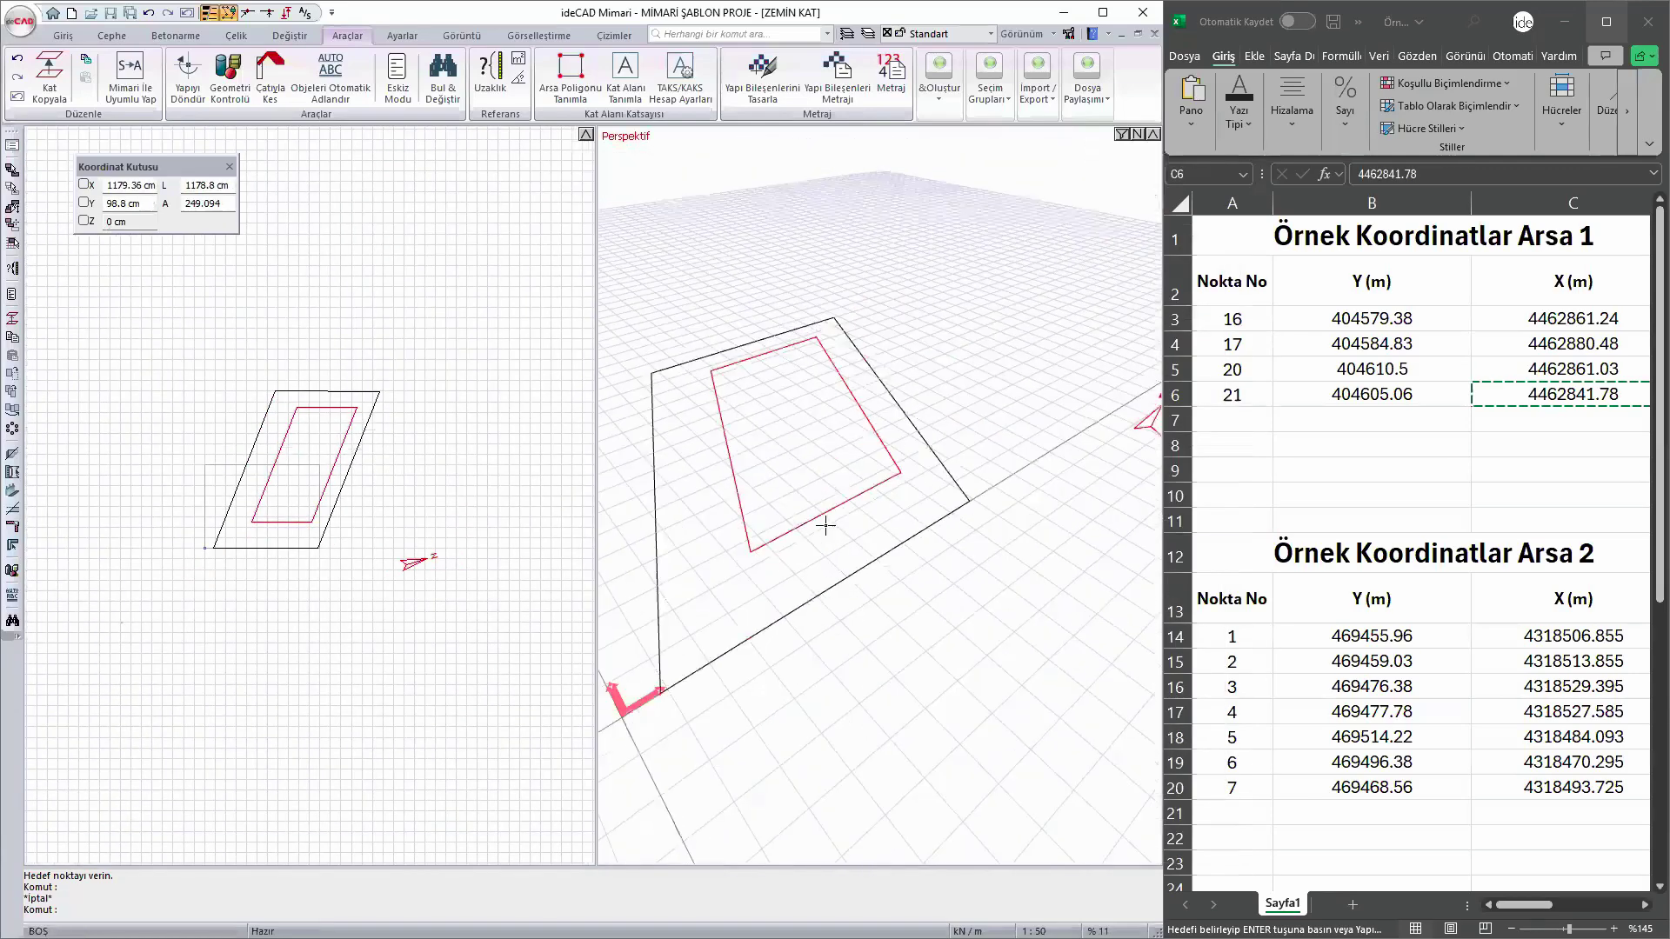
{"action": "left_click", "coordinate": [271, 430]}
{"action": "type", "text": "m"}
{"action": "key", "text": "Return"}
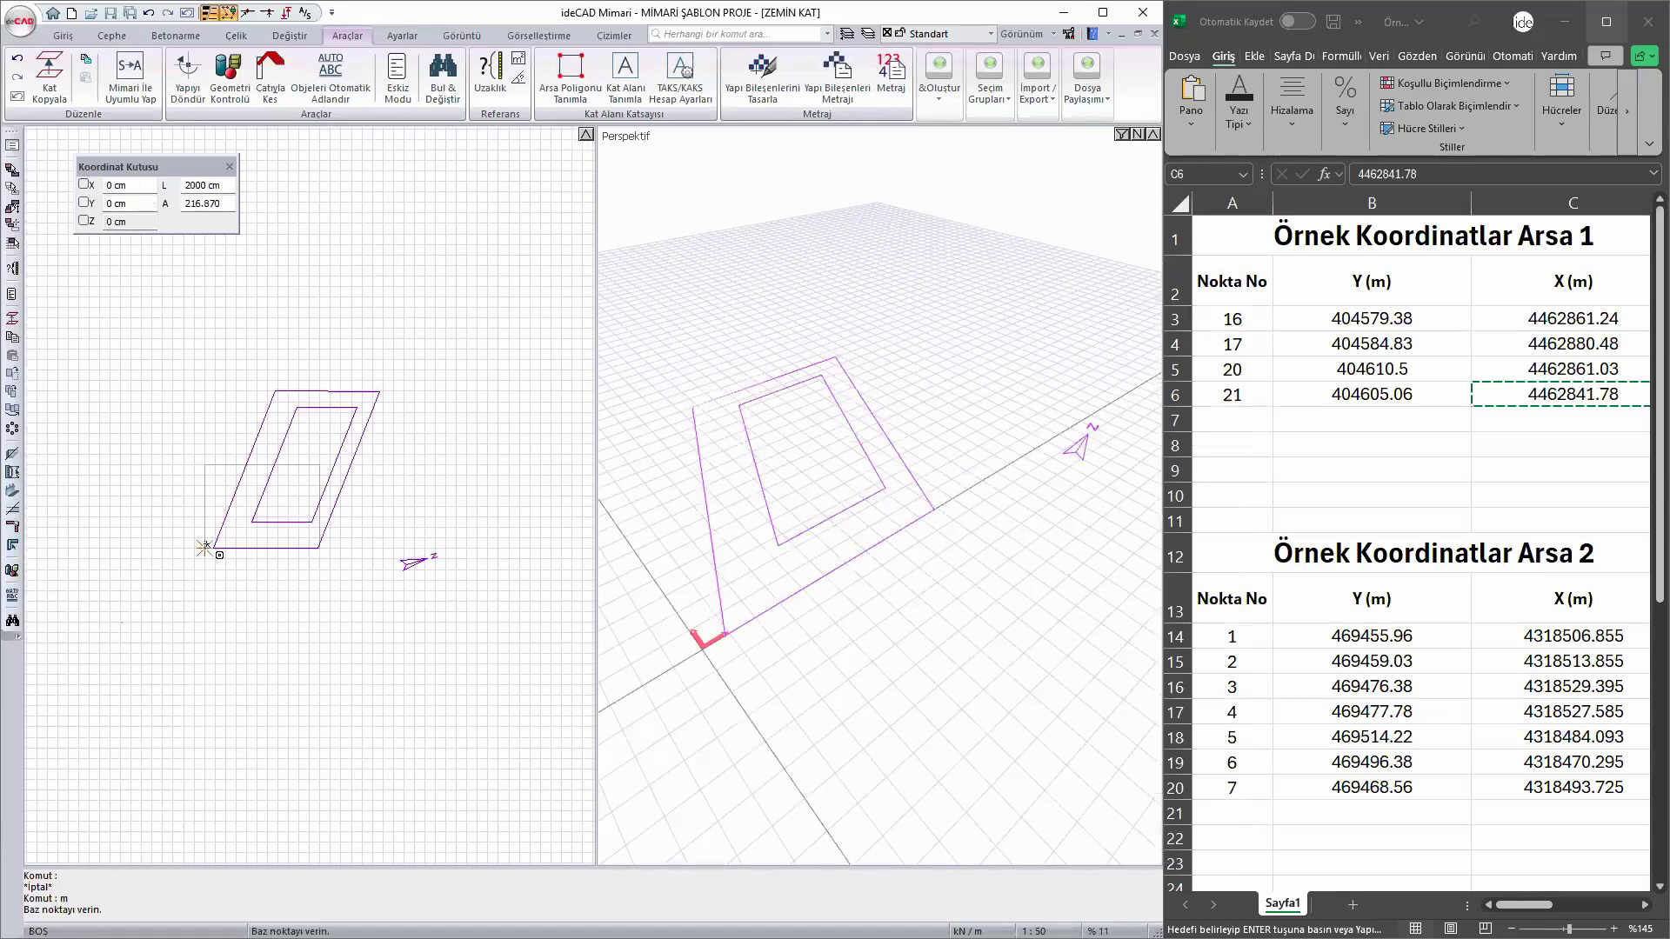
{"action": "left_click", "coordinate": [205, 548]}
{"action": "scroll", "coordinate": [89, 532], "scroll_direction": "down", "scroll_amount": 3}
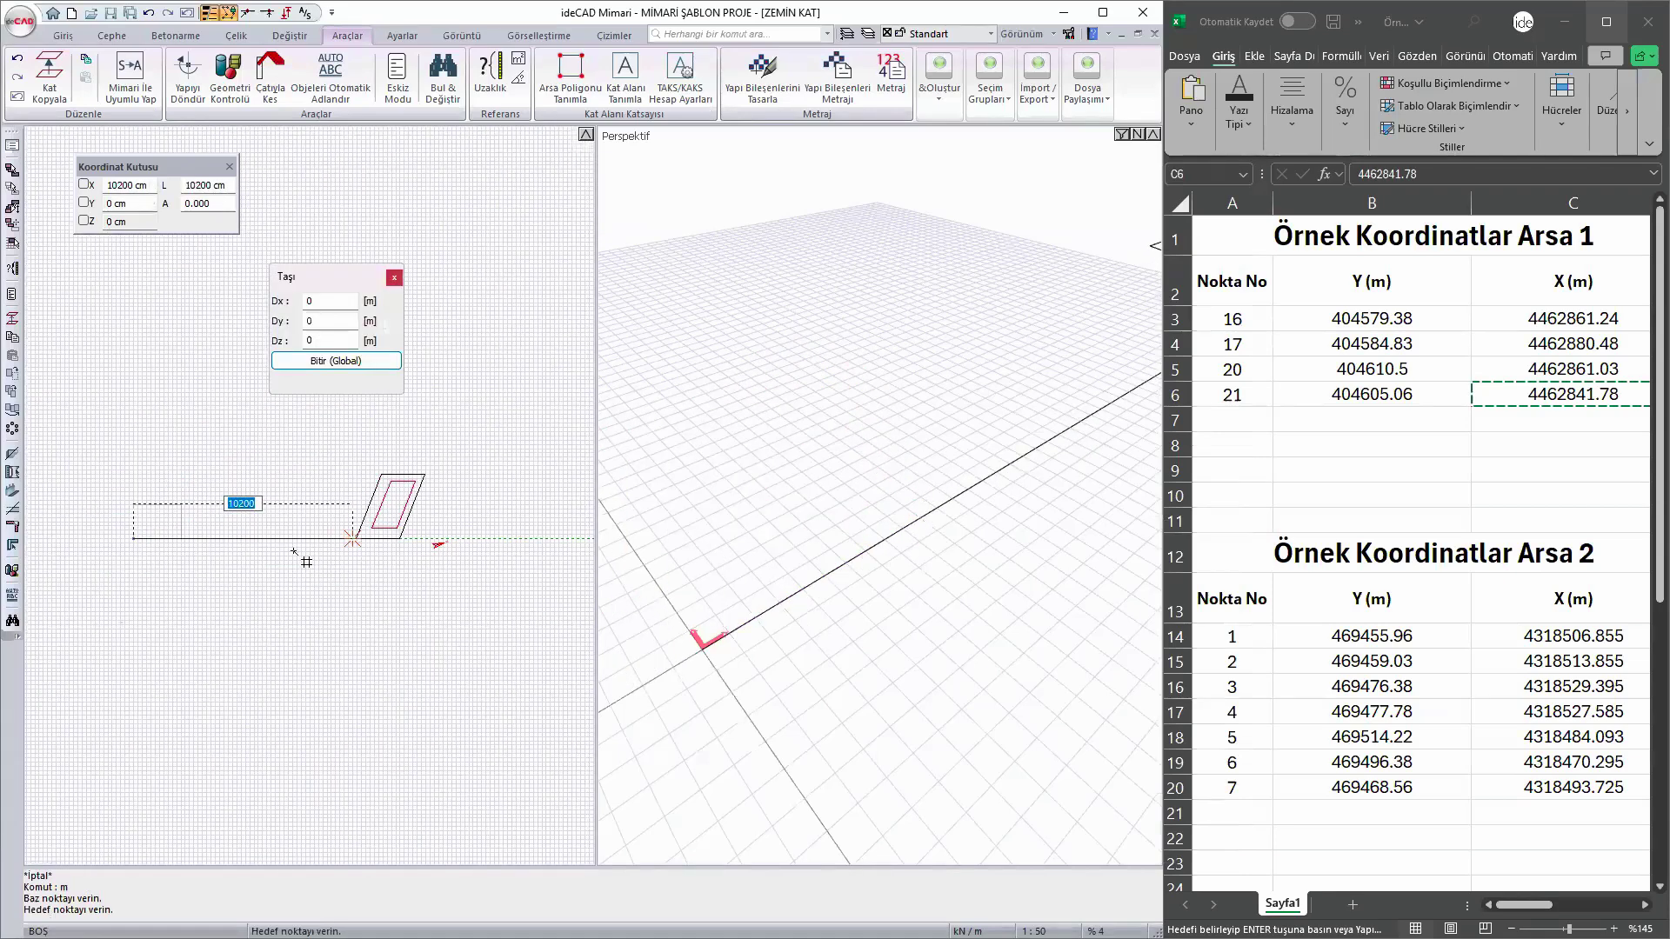
{"action": "left_click", "coordinate": [304, 539]}
{"action": "scroll", "coordinate": [131, 440], "scroll_direction": "up", "scroll_amount": 5}
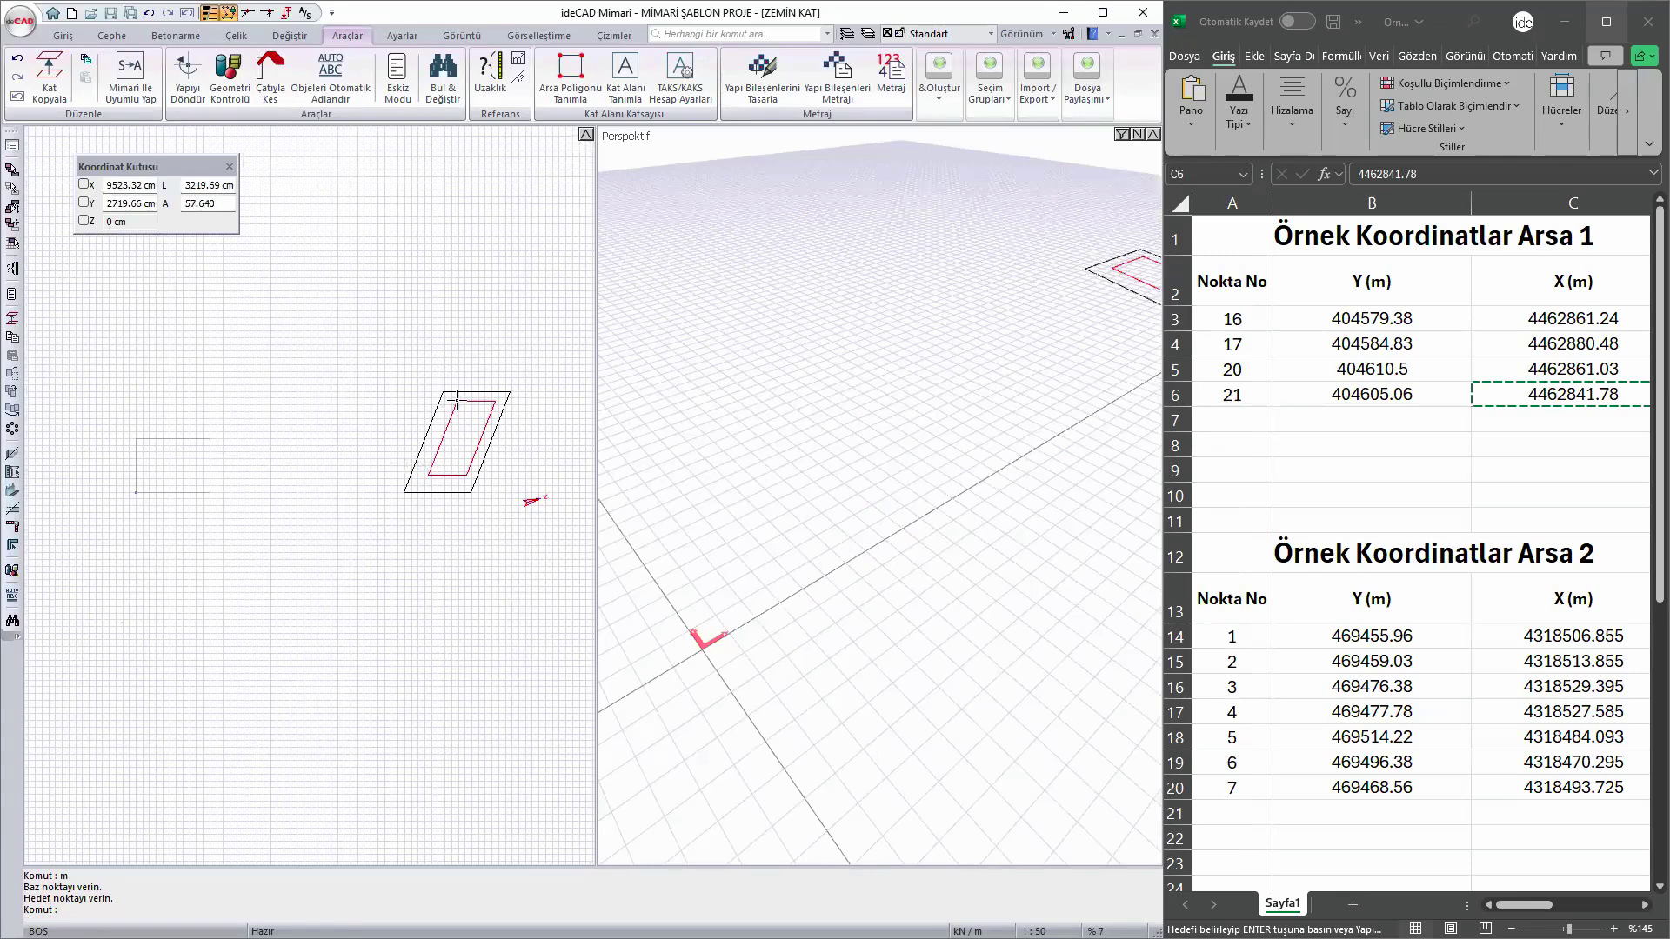
{"action": "left_click", "coordinate": [449, 400]}
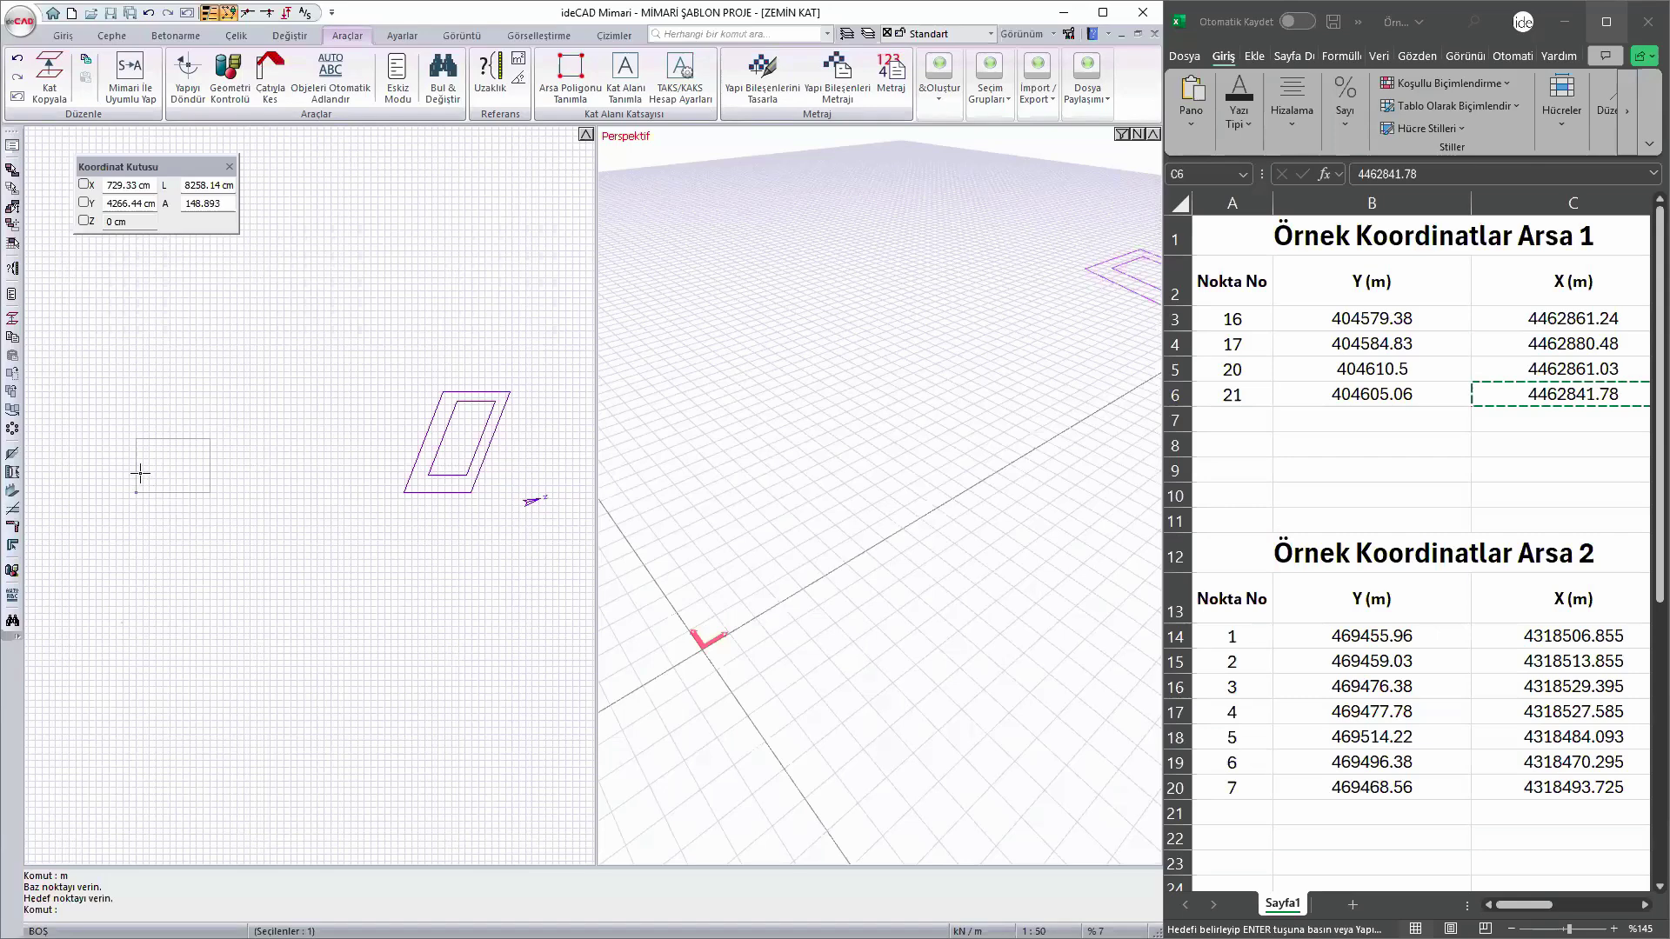
{"action": "scroll", "coordinate": [139, 474], "scroll_direction": "up", "scroll_amount": 3}
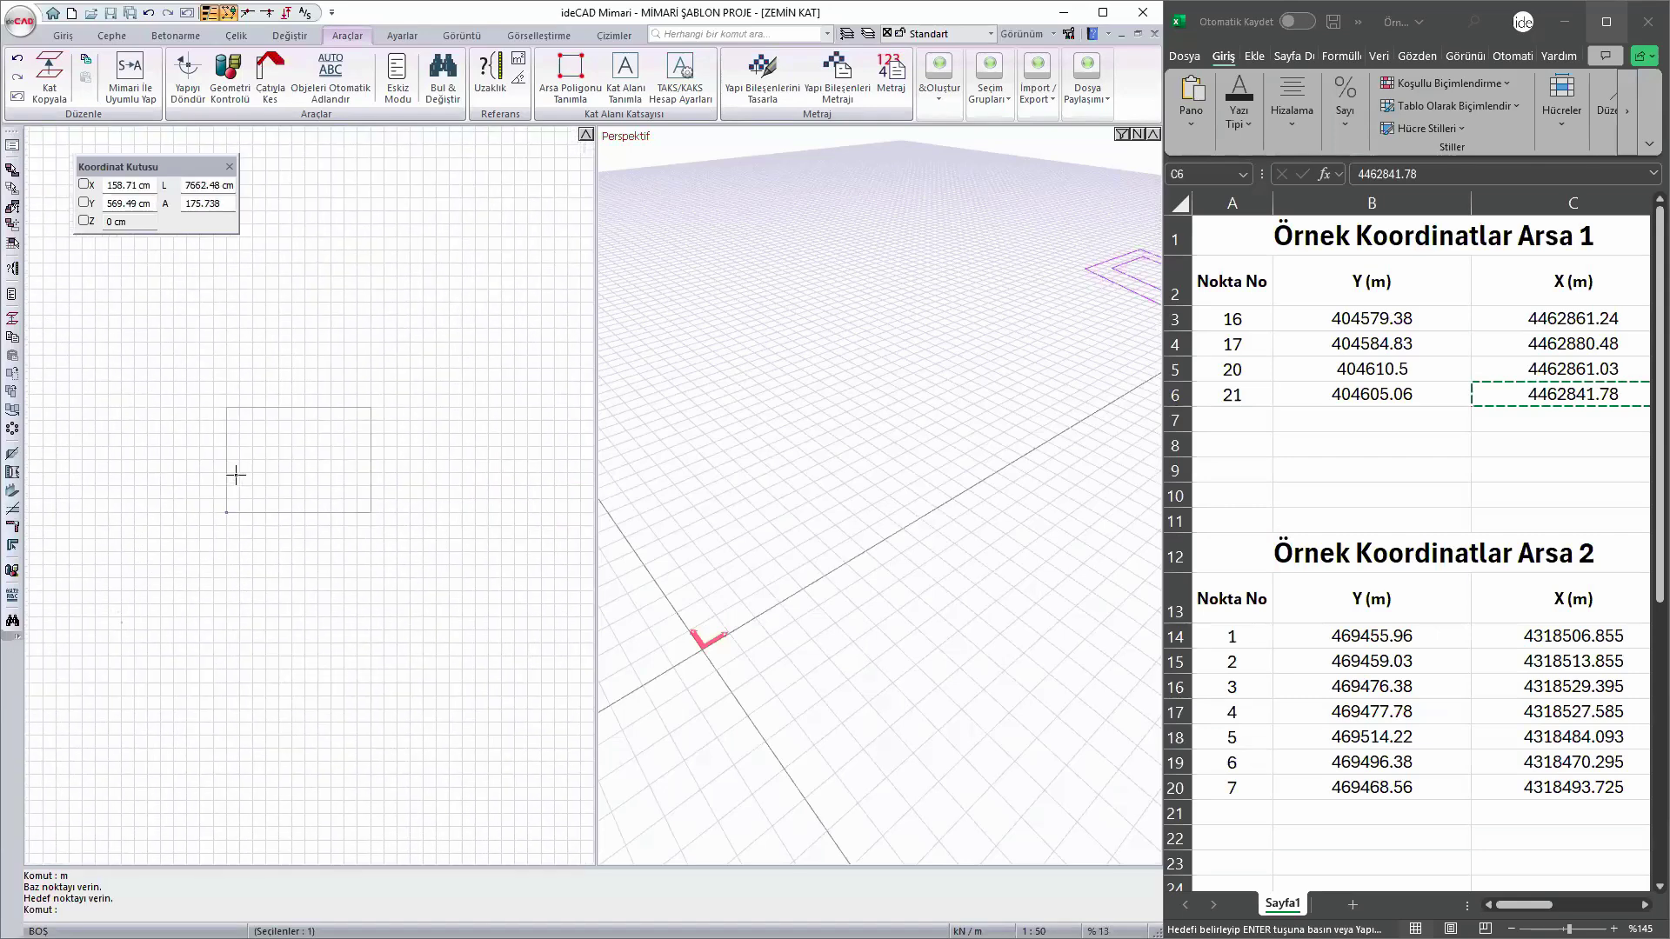
{"action": "scroll", "coordinate": [235, 475], "scroll_direction": "down", "scroll_amount": 2}
{"action": "middle_click_drag", "start_coordinate": [546, 432], "coordinate": [283, 451]}
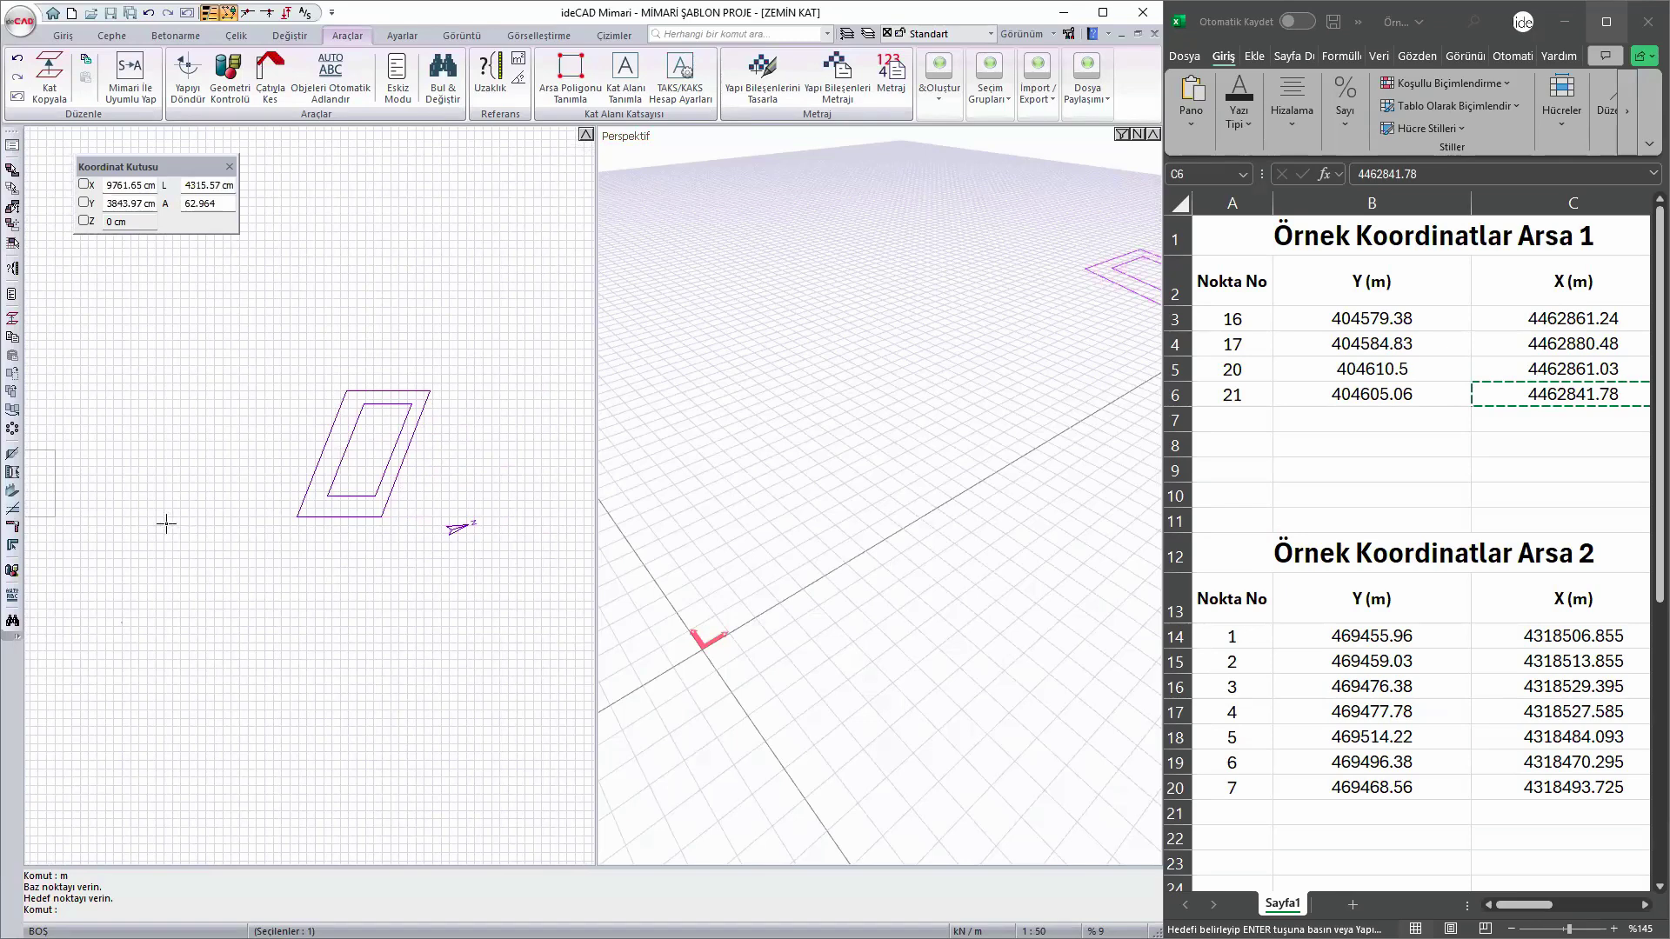
{"action": "middle_click_drag", "start_coordinate": [166, 523], "coordinate": [412, 498]}
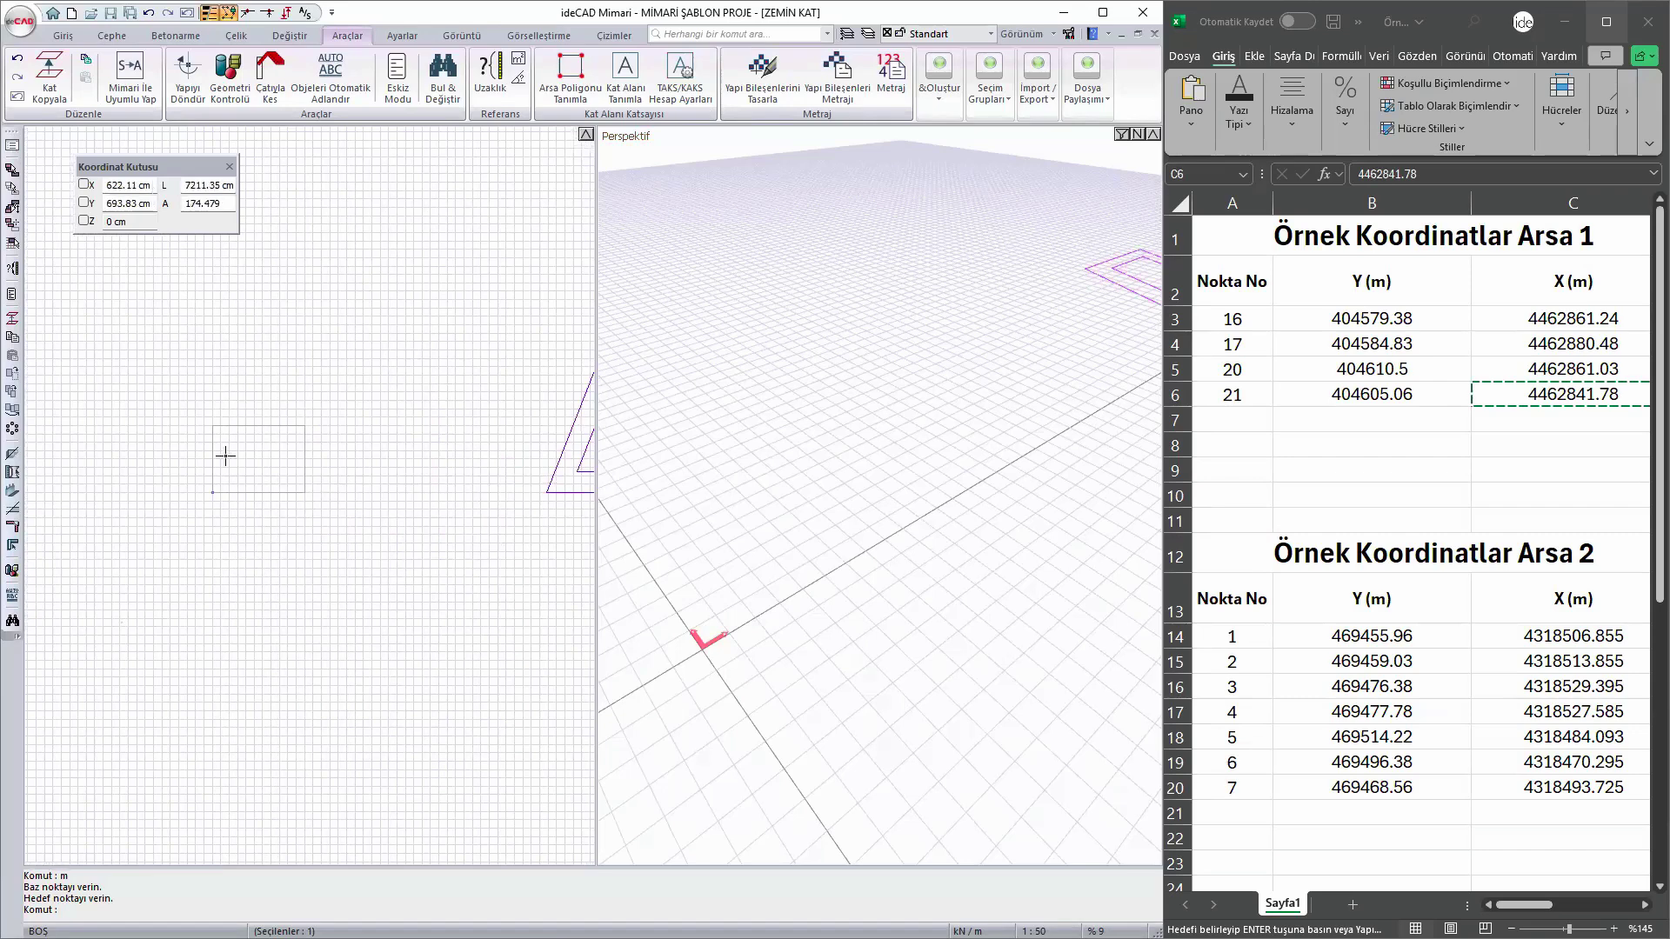
{"action": "scroll", "coordinate": [235, 448], "scroll_direction": "up", "scroll_amount": 4}
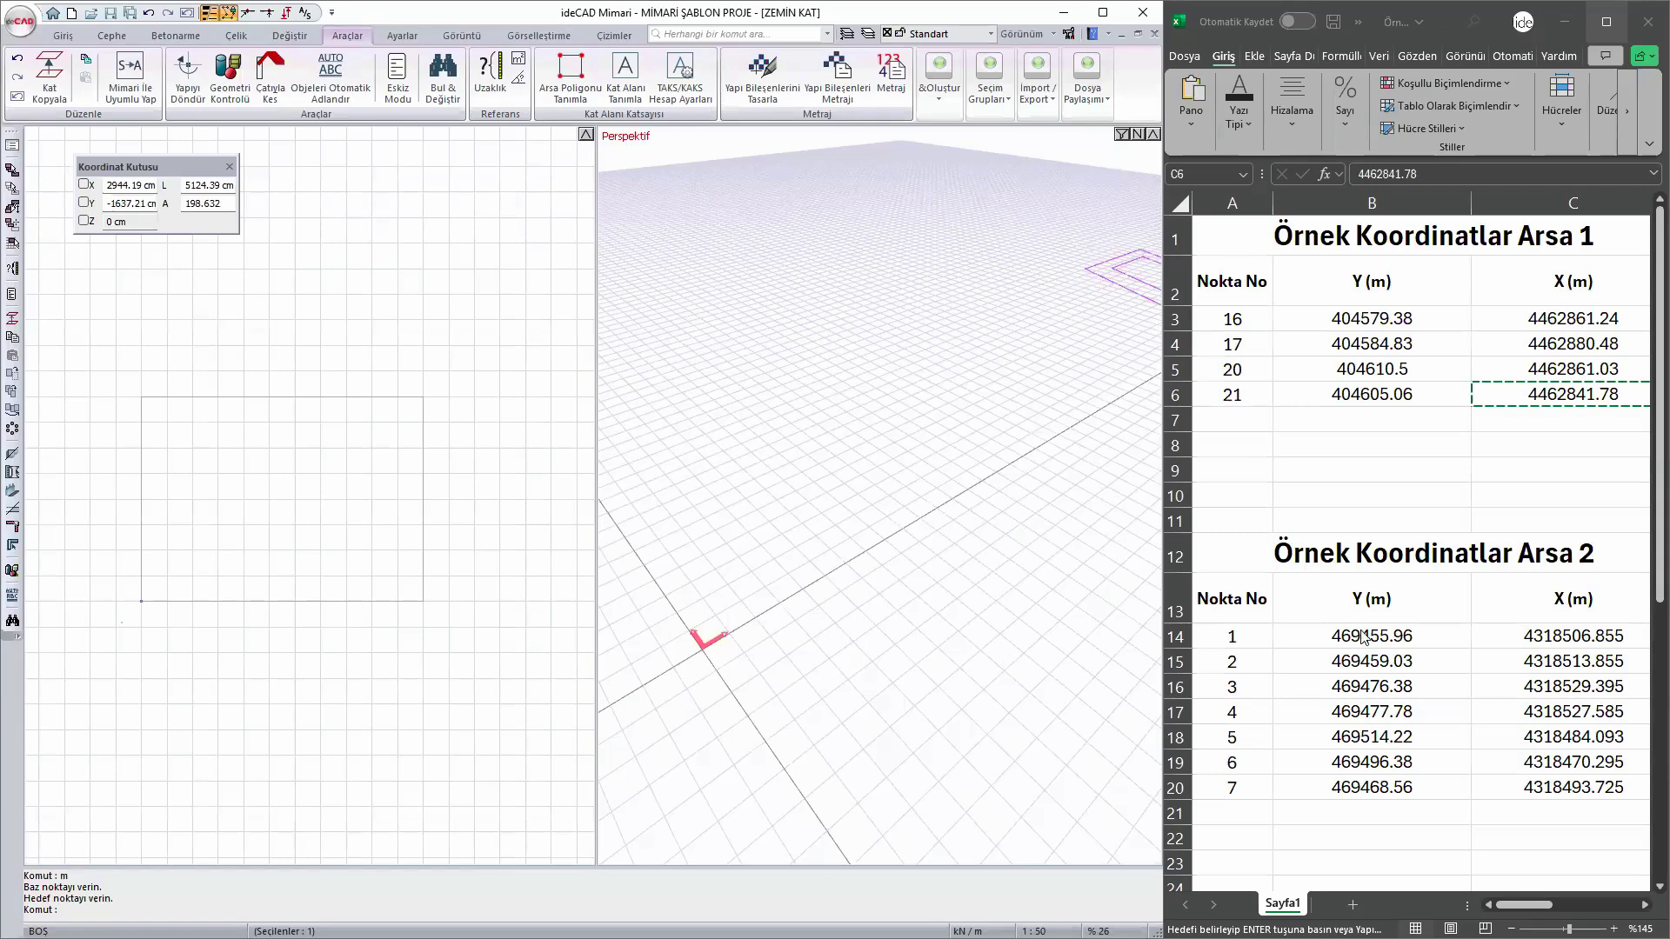
- Start defining a new plot polygon by coordinates and add seven empty points to its point table
{"action": "left_click", "coordinate": [570, 76]}
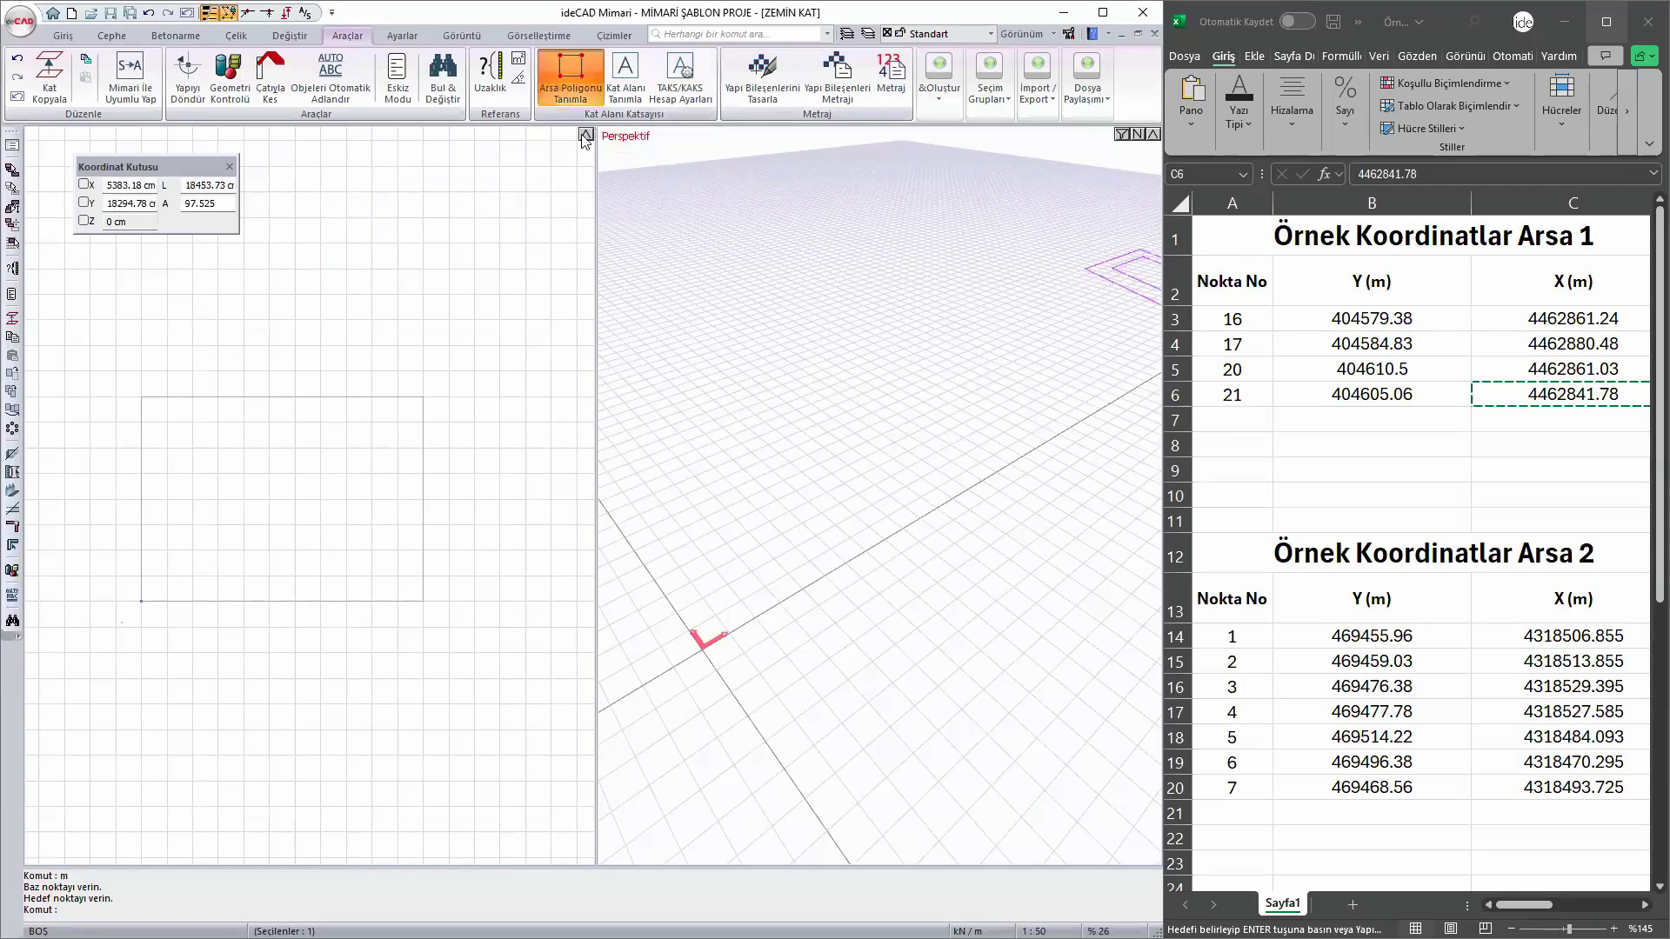
{"action": "left_click", "coordinate": [625, 509]}
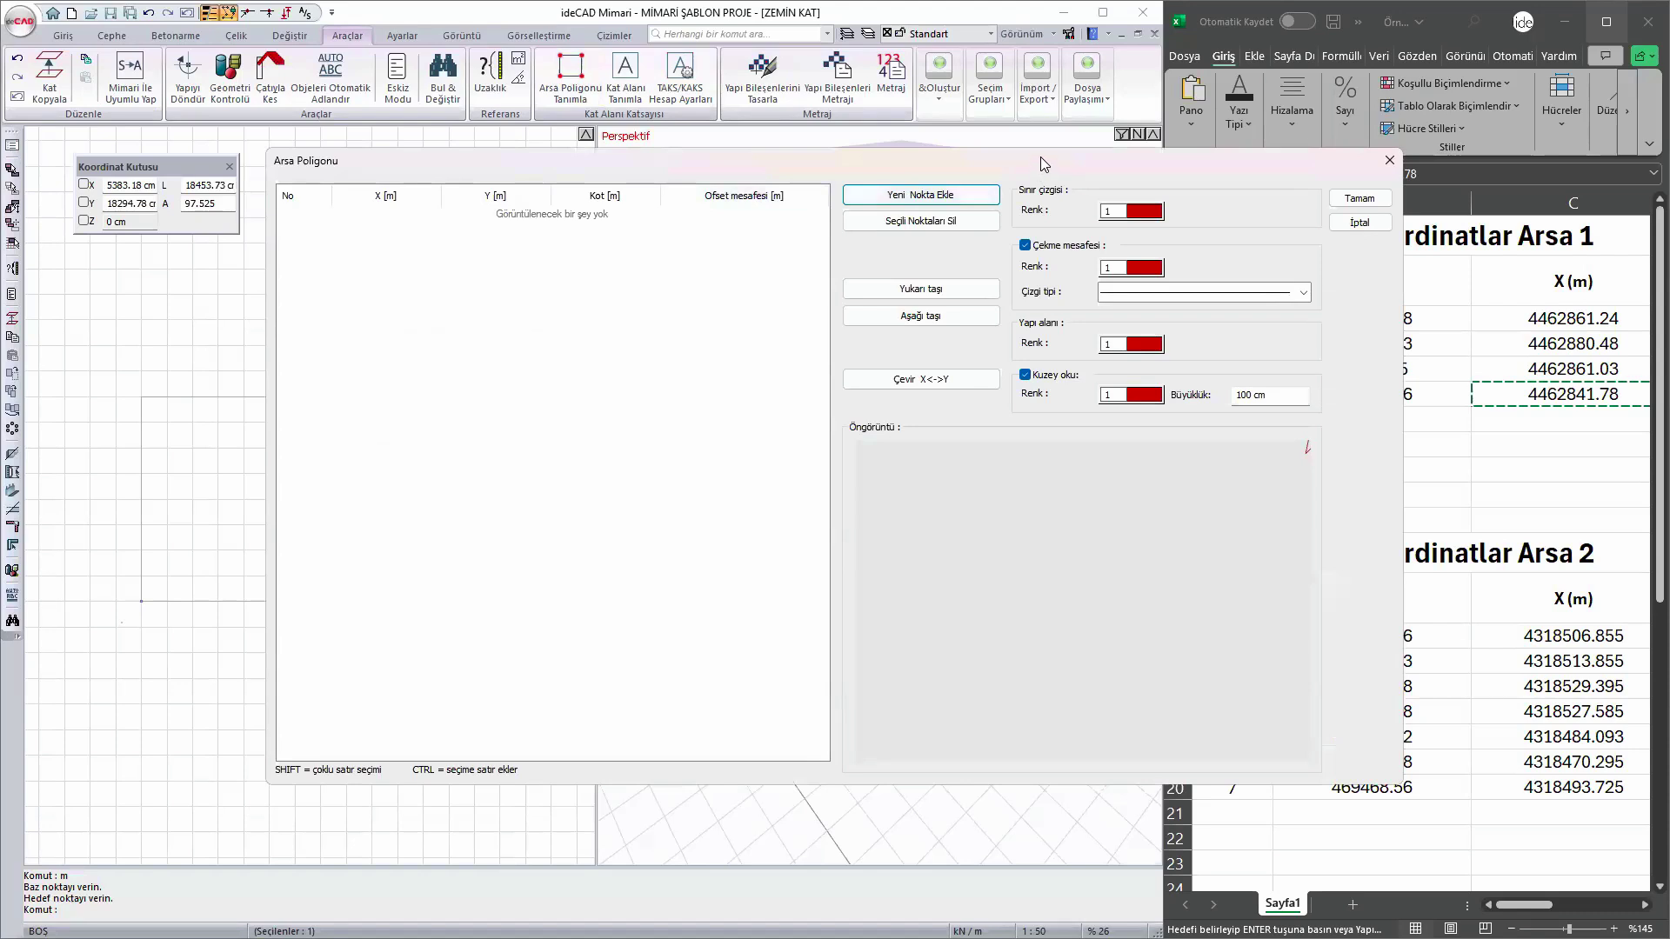
{"action": "left_click_drag", "start_coordinate": [1040, 157], "coordinate": [826, 71]}
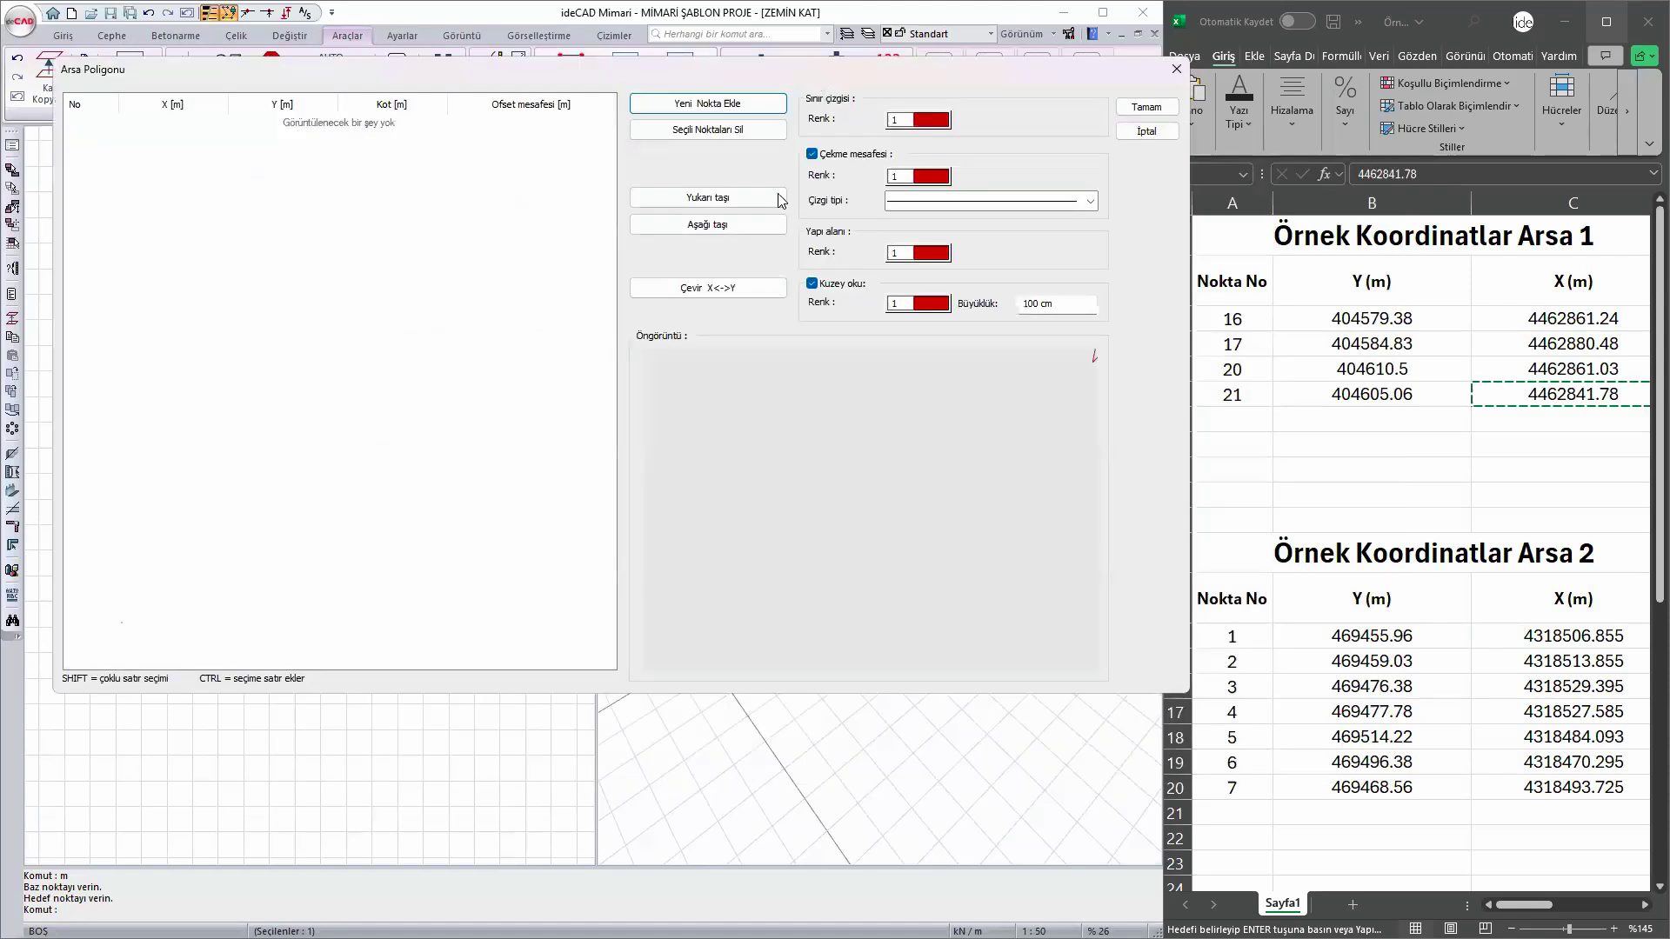
{"action": "left_click", "coordinate": [719, 105]}
{"action": "left_click", "coordinate": [718, 105]}
{"action": "left_click", "coordinate": [718, 106]}
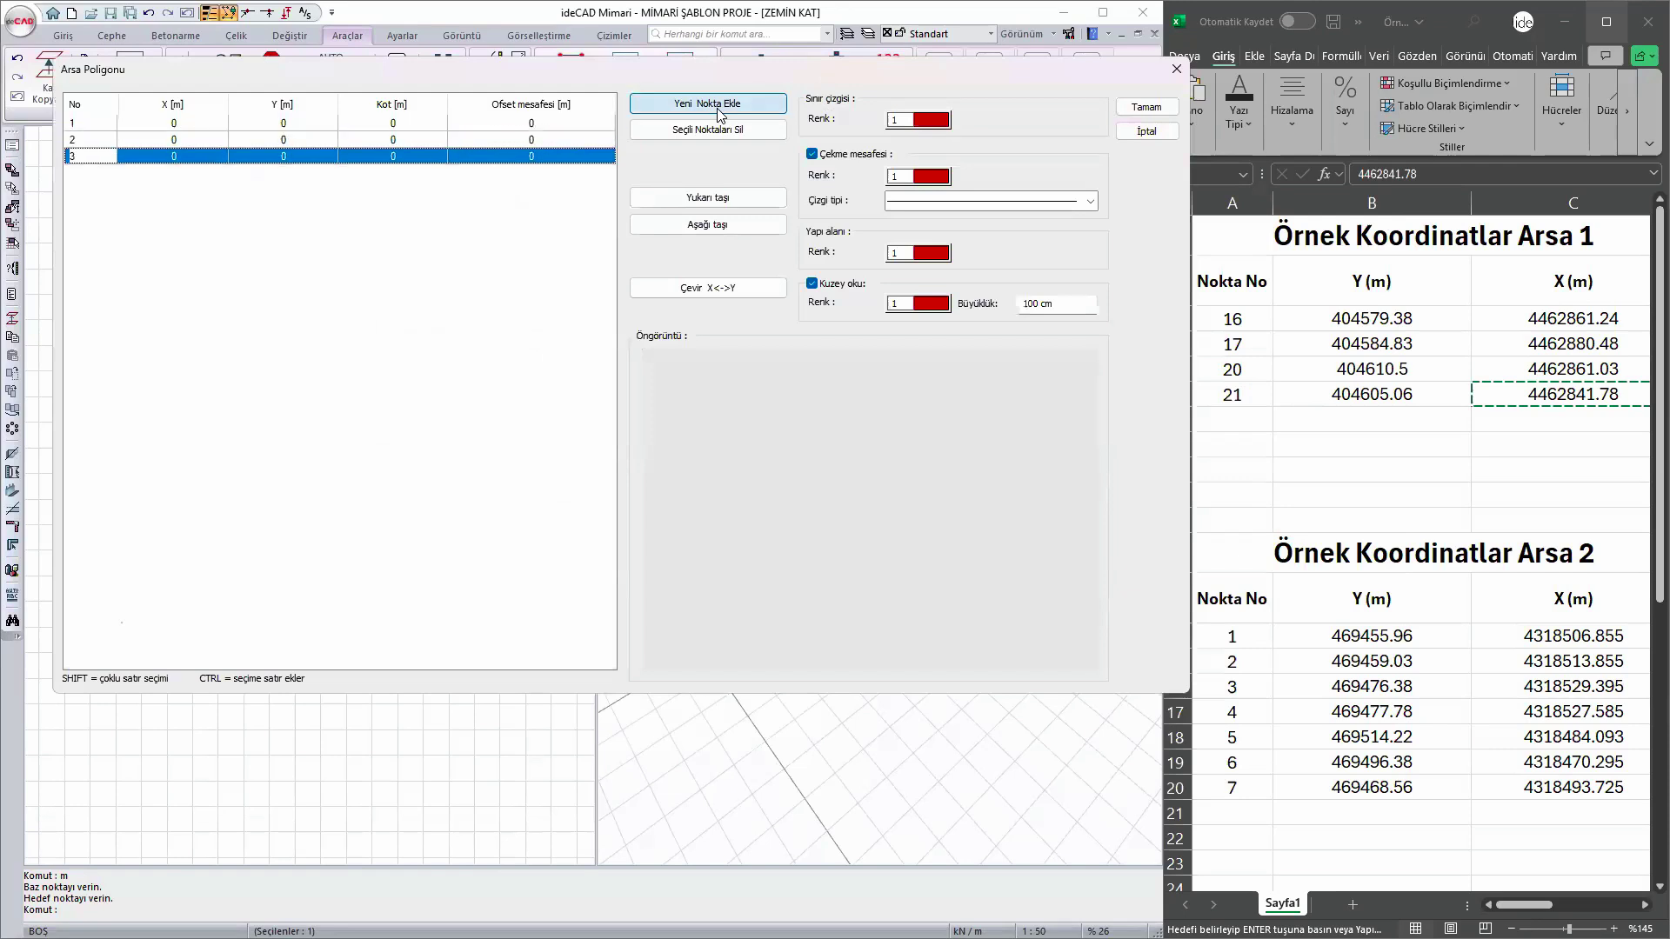
{"action": "left_click", "coordinate": [718, 105]}
{"action": "left_click", "coordinate": [718, 105]}
{"action": "left_click", "coordinate": [718, 105]}
{"action": "left_click", "coordinate": [719, 105]}
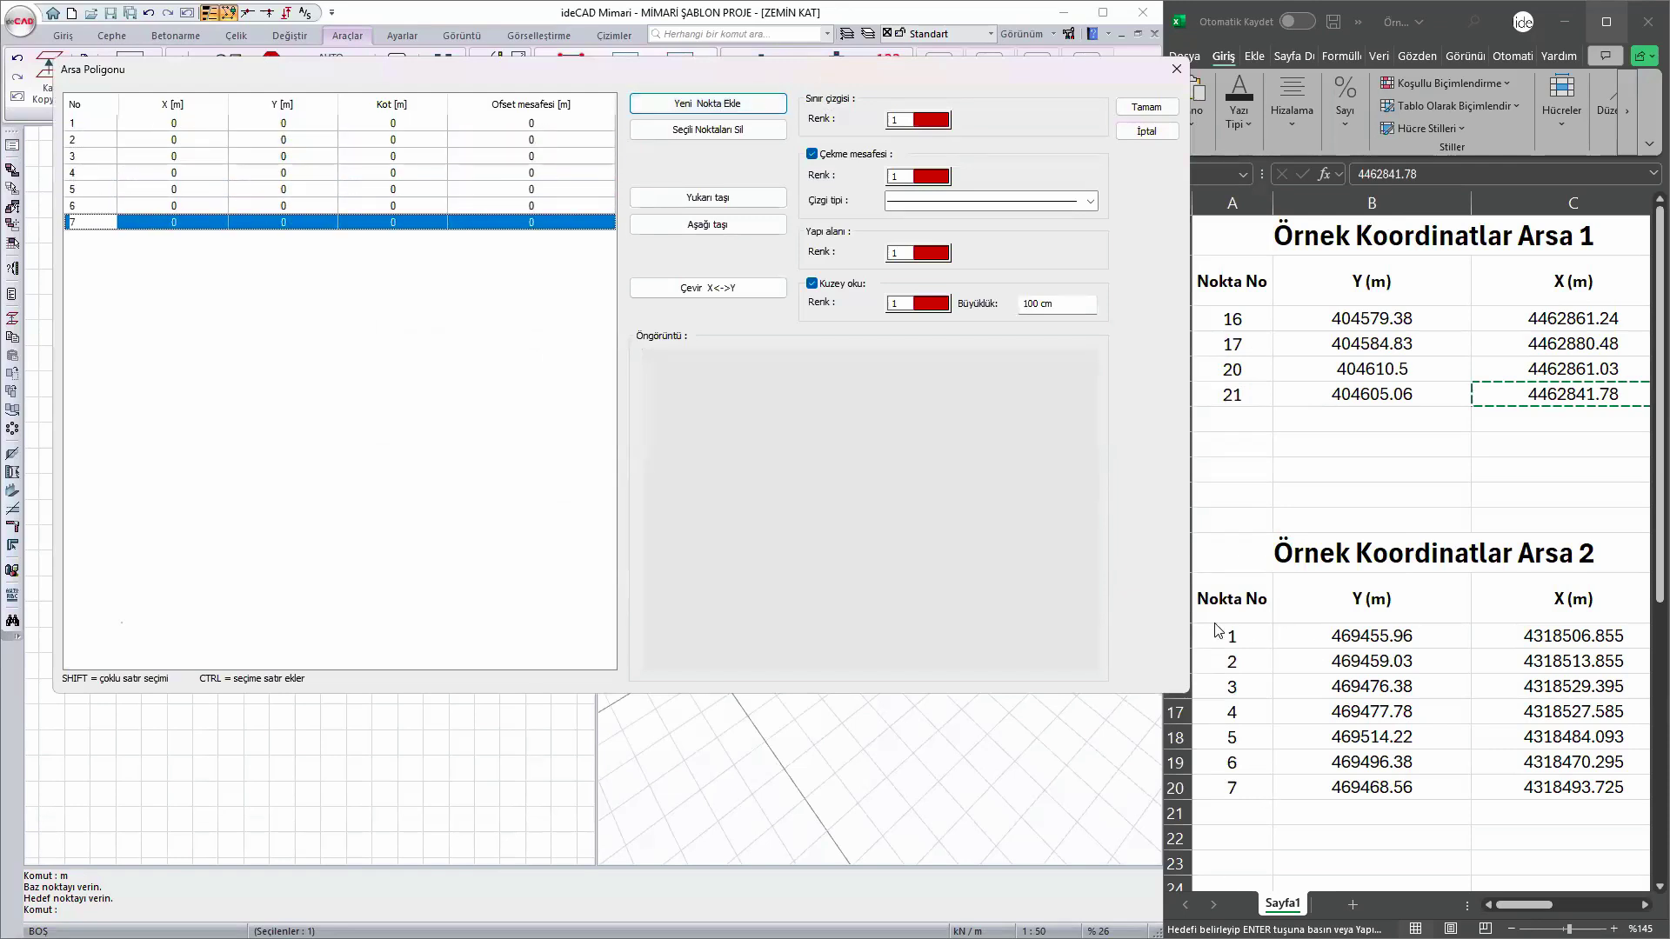
- Copy point 1 of Örnek Koordinatlar Arsa 2 from Excel into the polygon table as X 469455.96 and Y 4318506.855
{"action": "left_click", "coordinate": [1355, 637]}
{"action": "key", "text": "ctrl+c"}
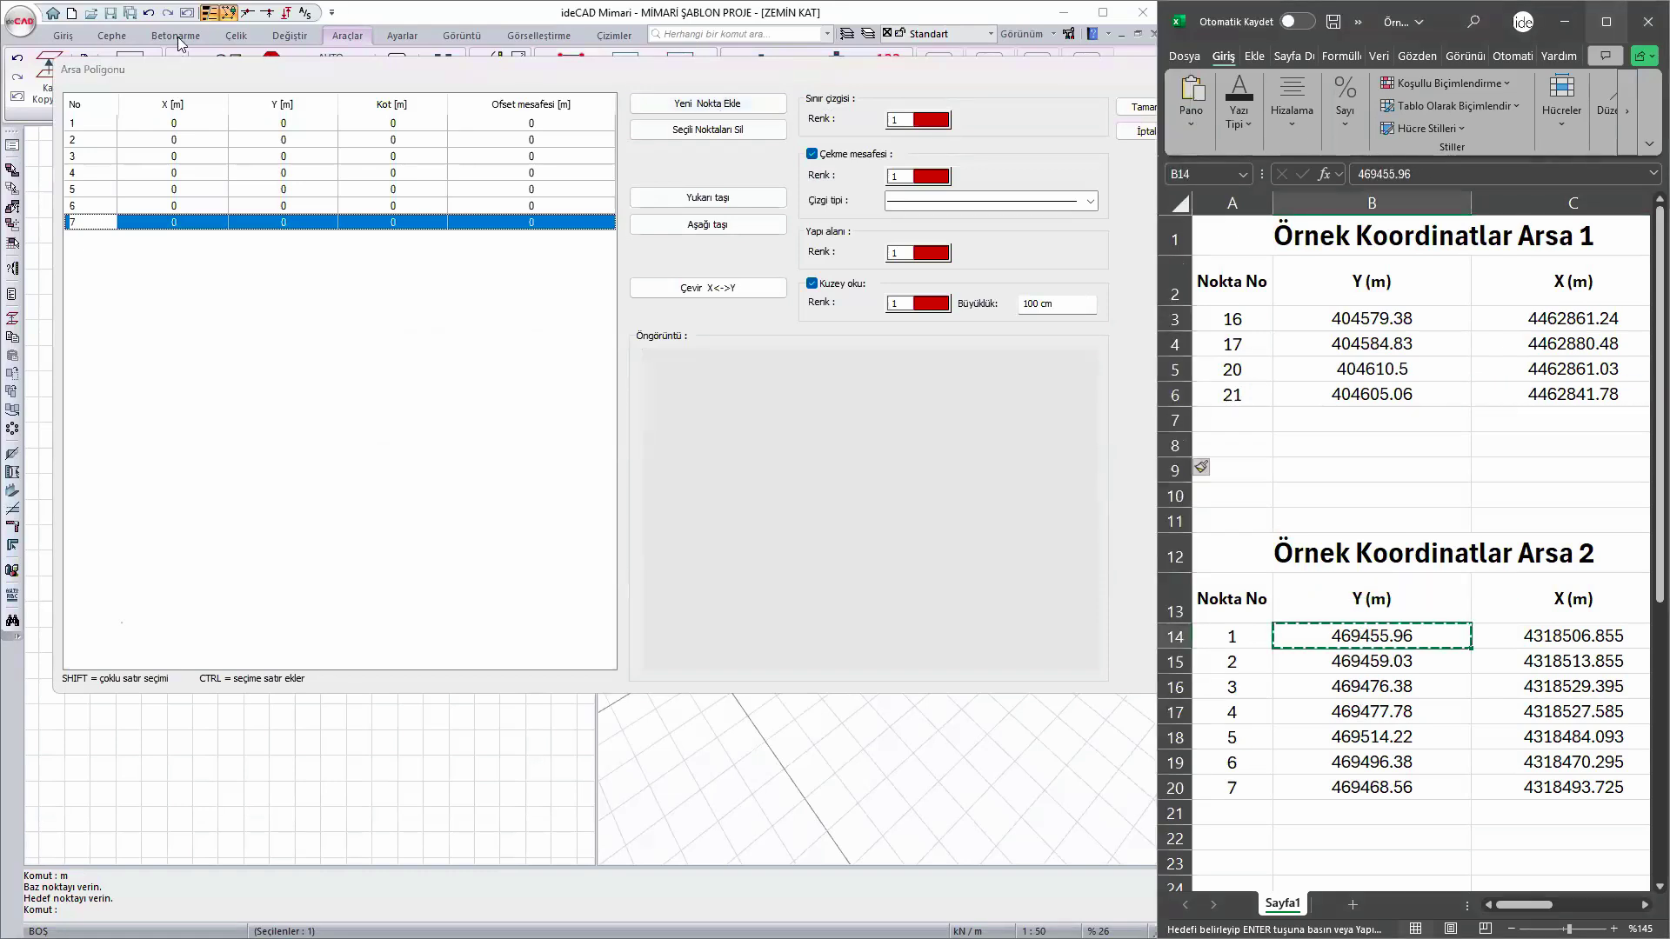
{"action": "left_click", "coordinate": [174, 123]}
{"action": "key", "text": "ctrl+v"}
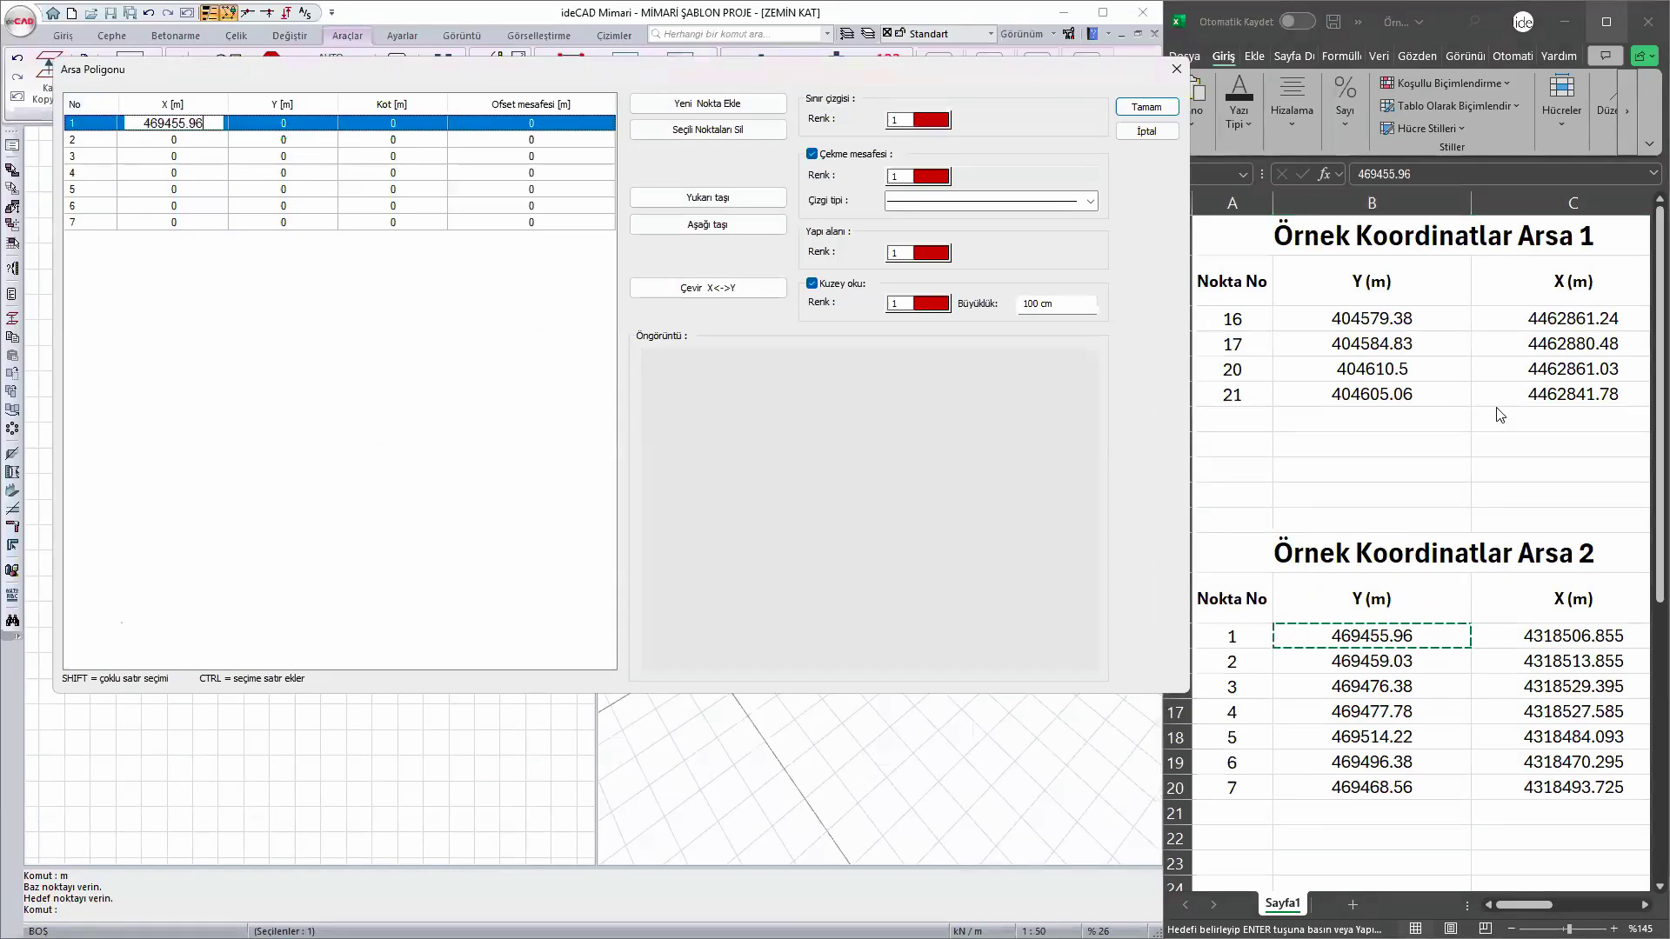
{"action": "left_click", "coordinate": [1538, 637]}
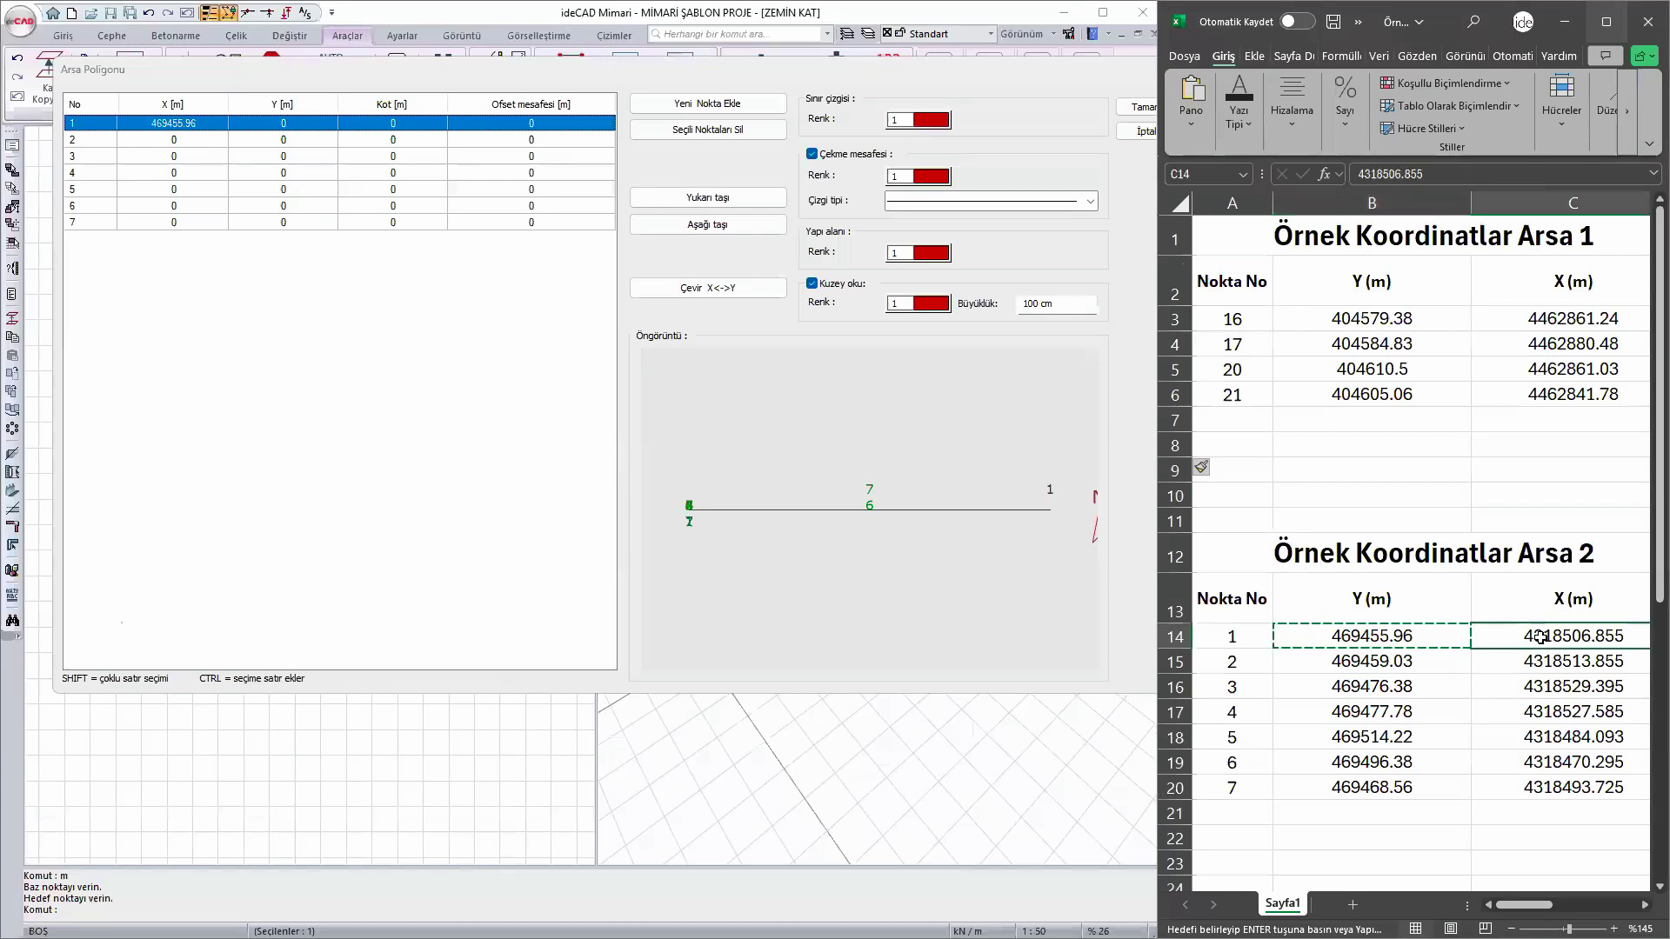
{"action": "key", "text": "ctrl+c"}
{"action": "left_click", "coordinate": [287, 123]}
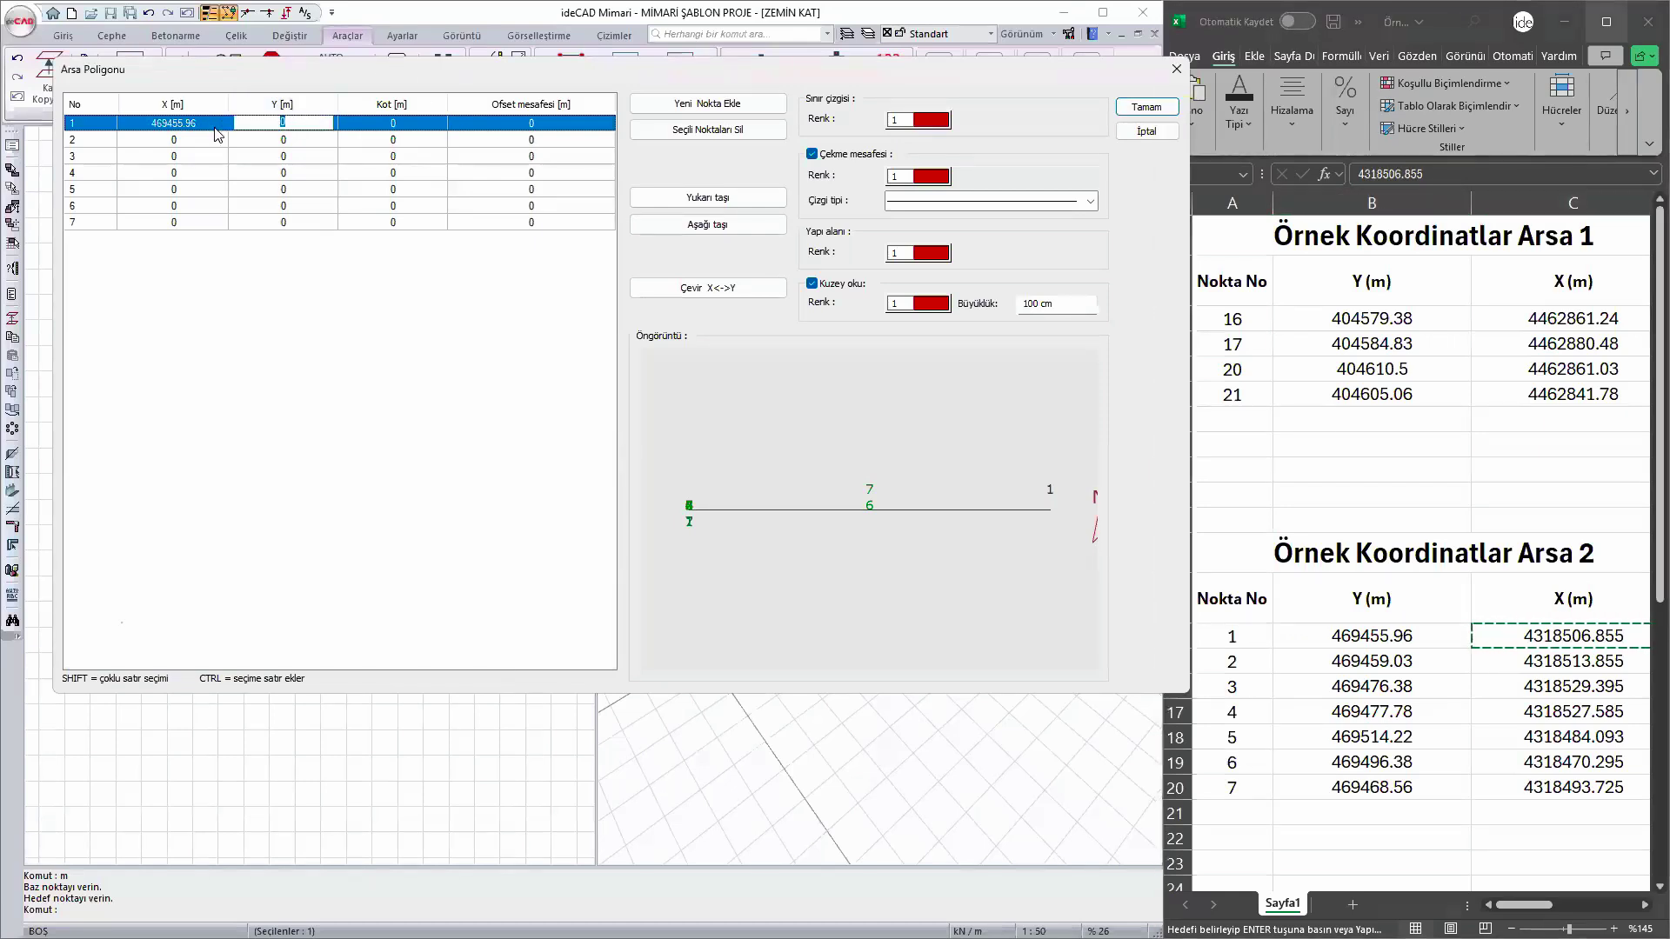
{"action": "key", "text": "ctrl+v"}
- Copy the second point of Arsa 2 into polygon point 2 as X 469459.03 and Y 4318513.855
{"action": "left_click", "coordinate": [1401, 661]}
{"action": "left_click", "coordinate": [1400, 661]}
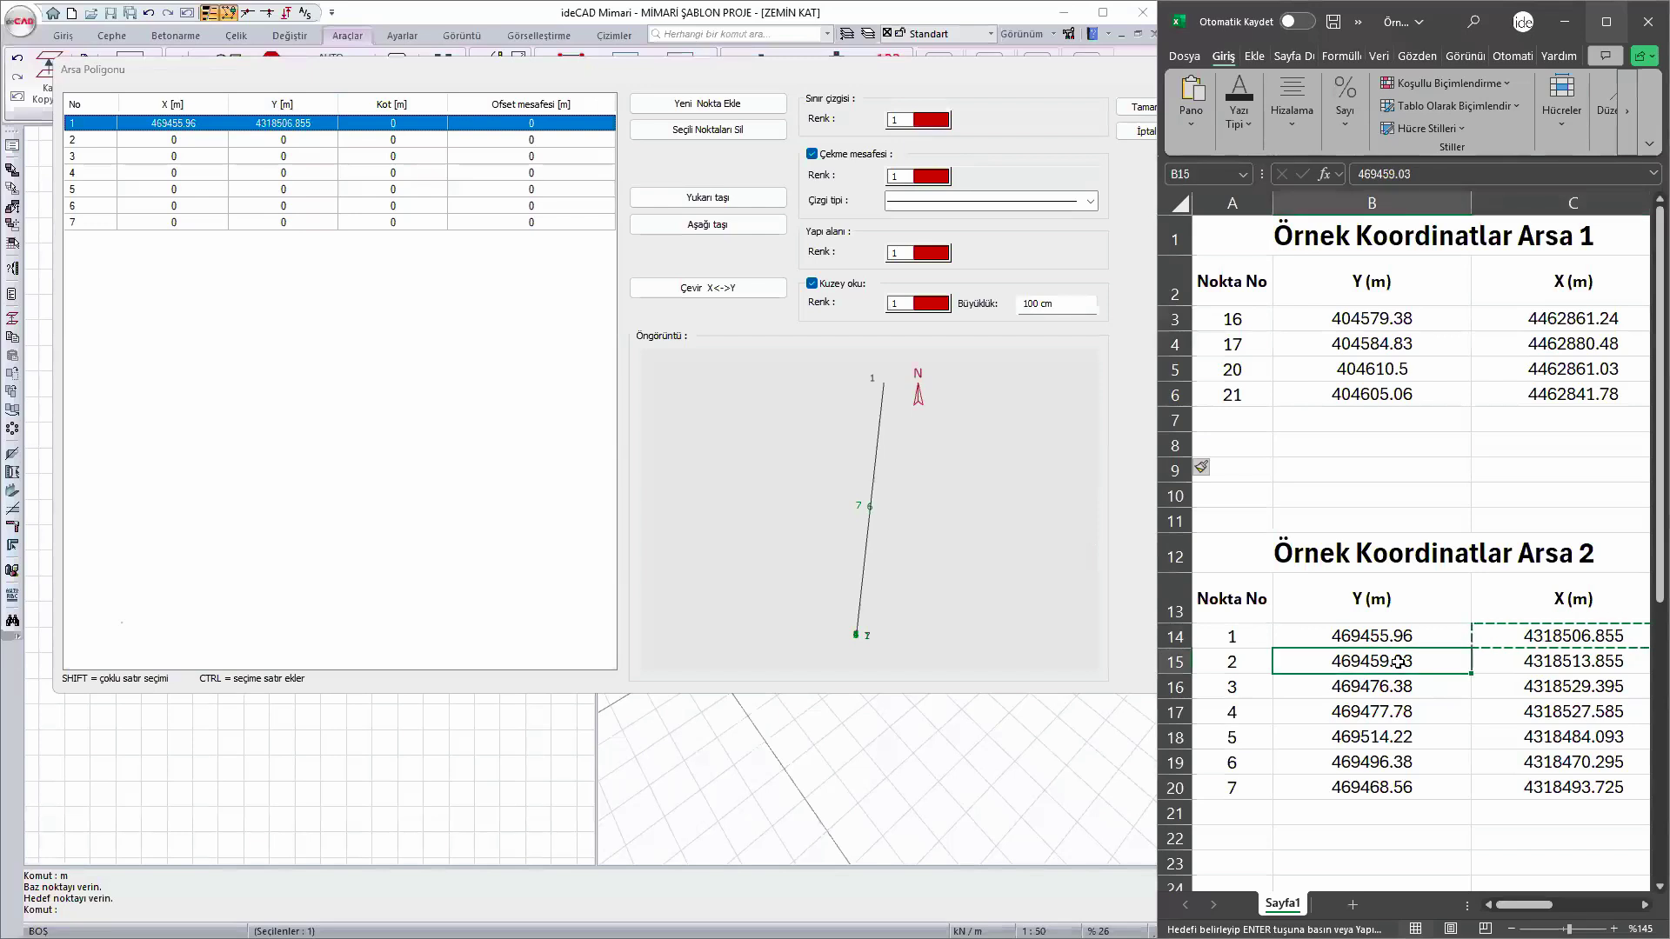
{"action": "key", "text": "ctrl+c"}
{"action": "left_click", "coordinate": [213, 142]}
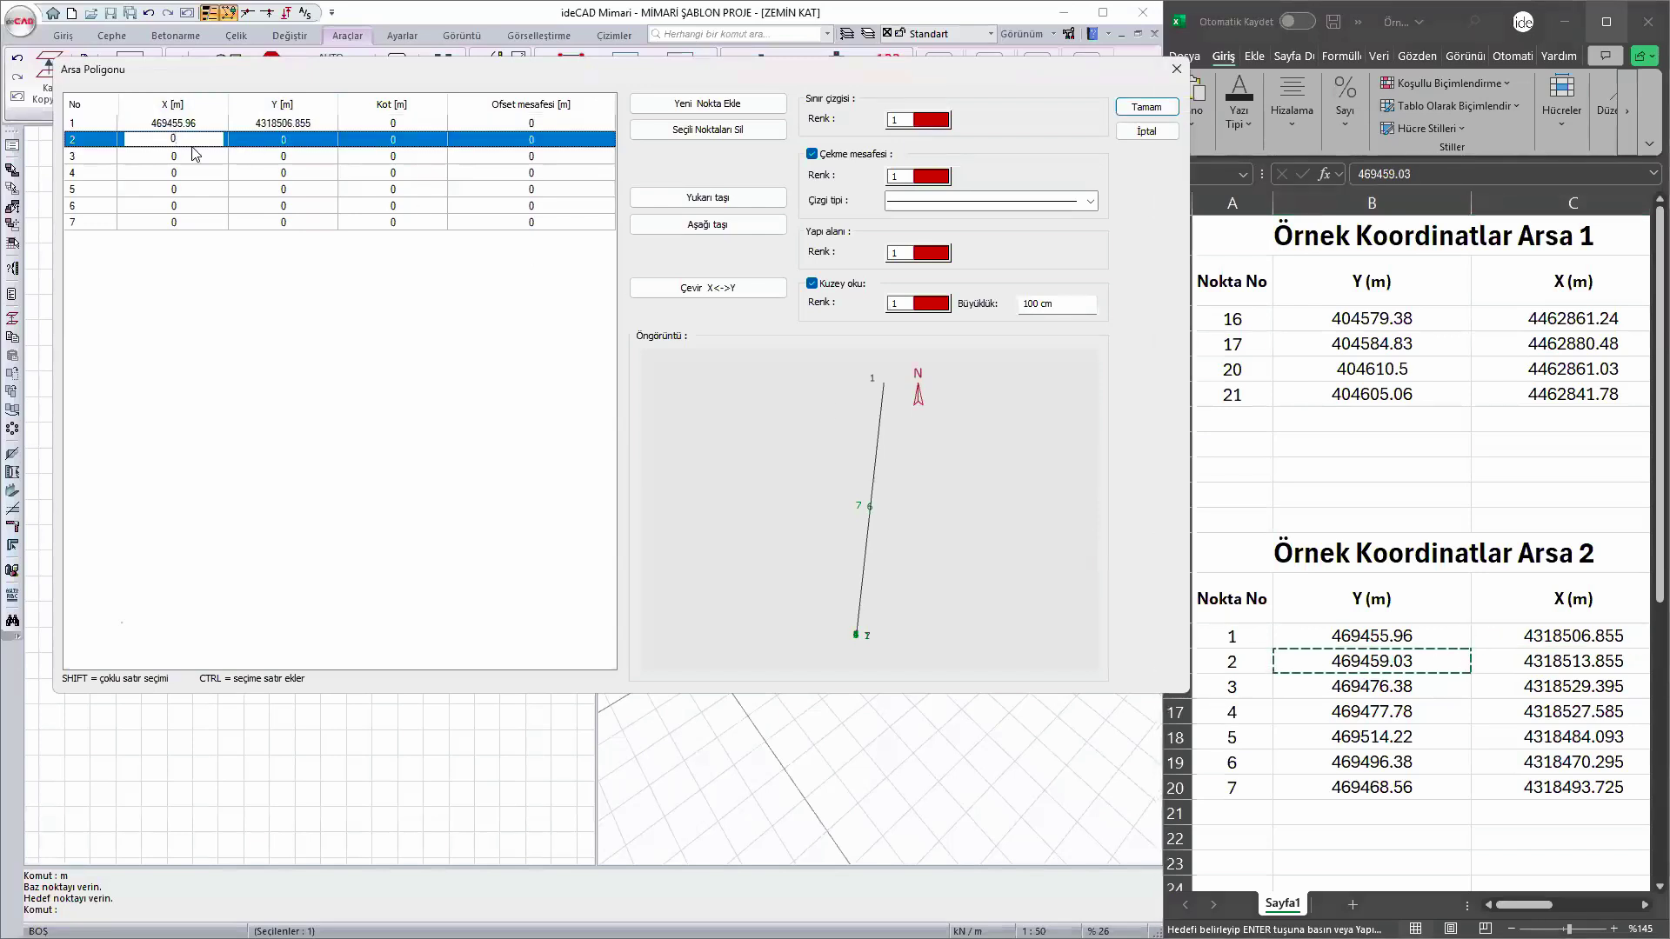
{"action": "left_click", "coordinate": [174, 141]}
{"action": "key", "text": "ctrl+v"}
{"action": "left_click", "coordinate": [1565, 665]}
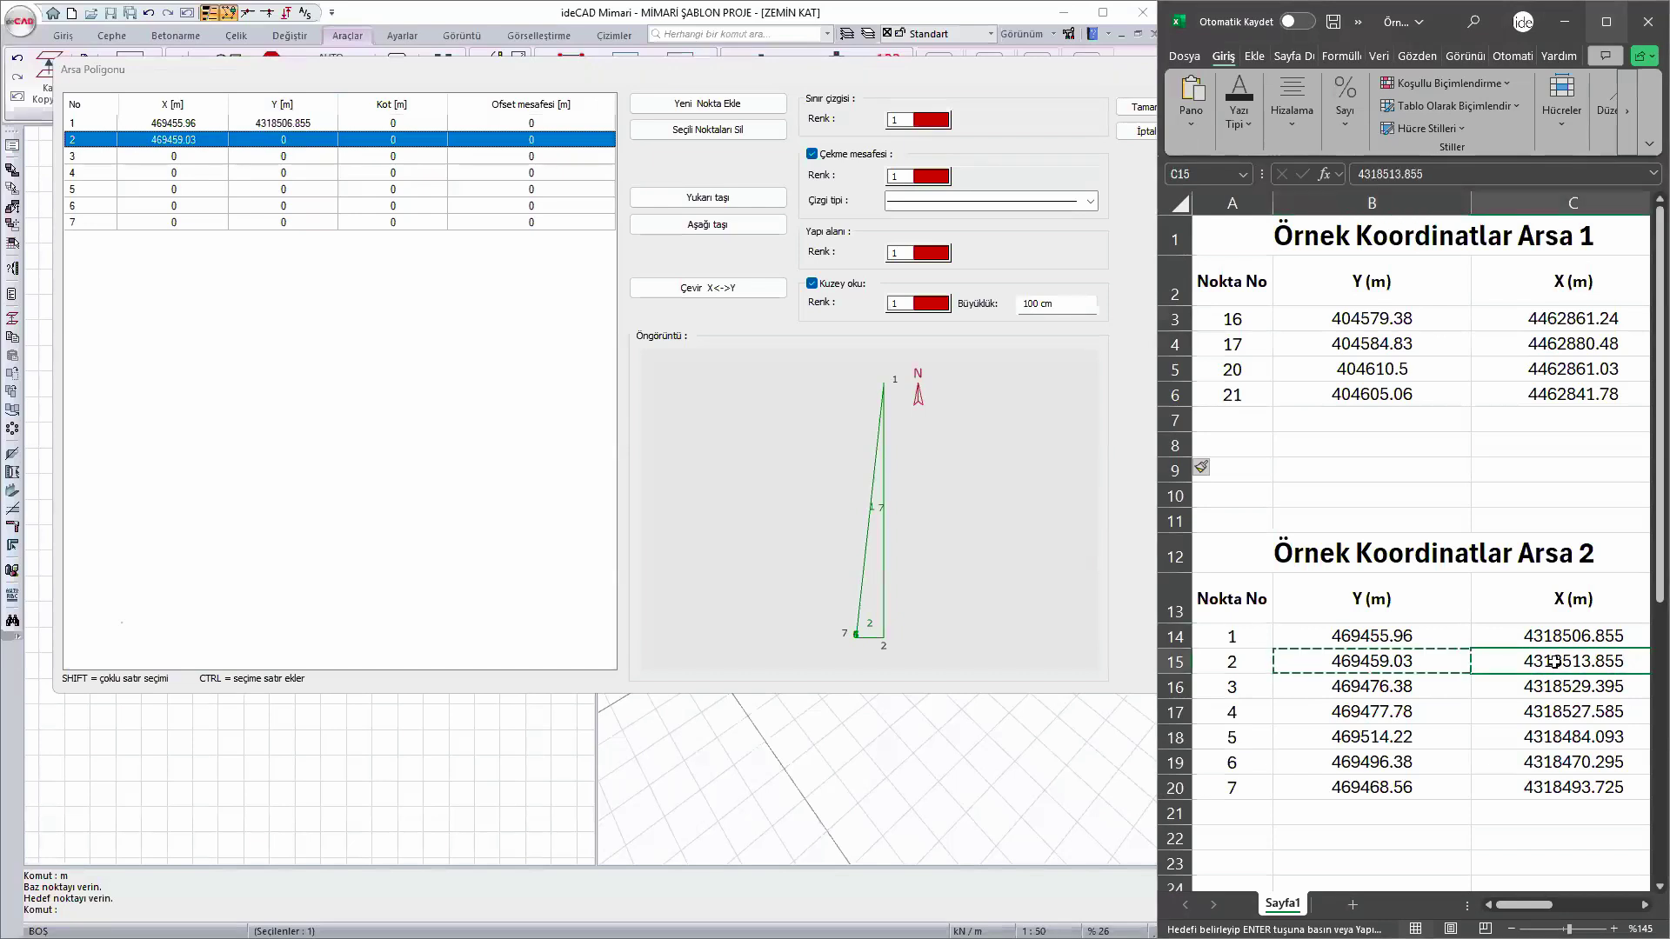
{"action": "key", "text": "ctrl+c"}
{"action": "left_click", "coordinate": [251, 140]}
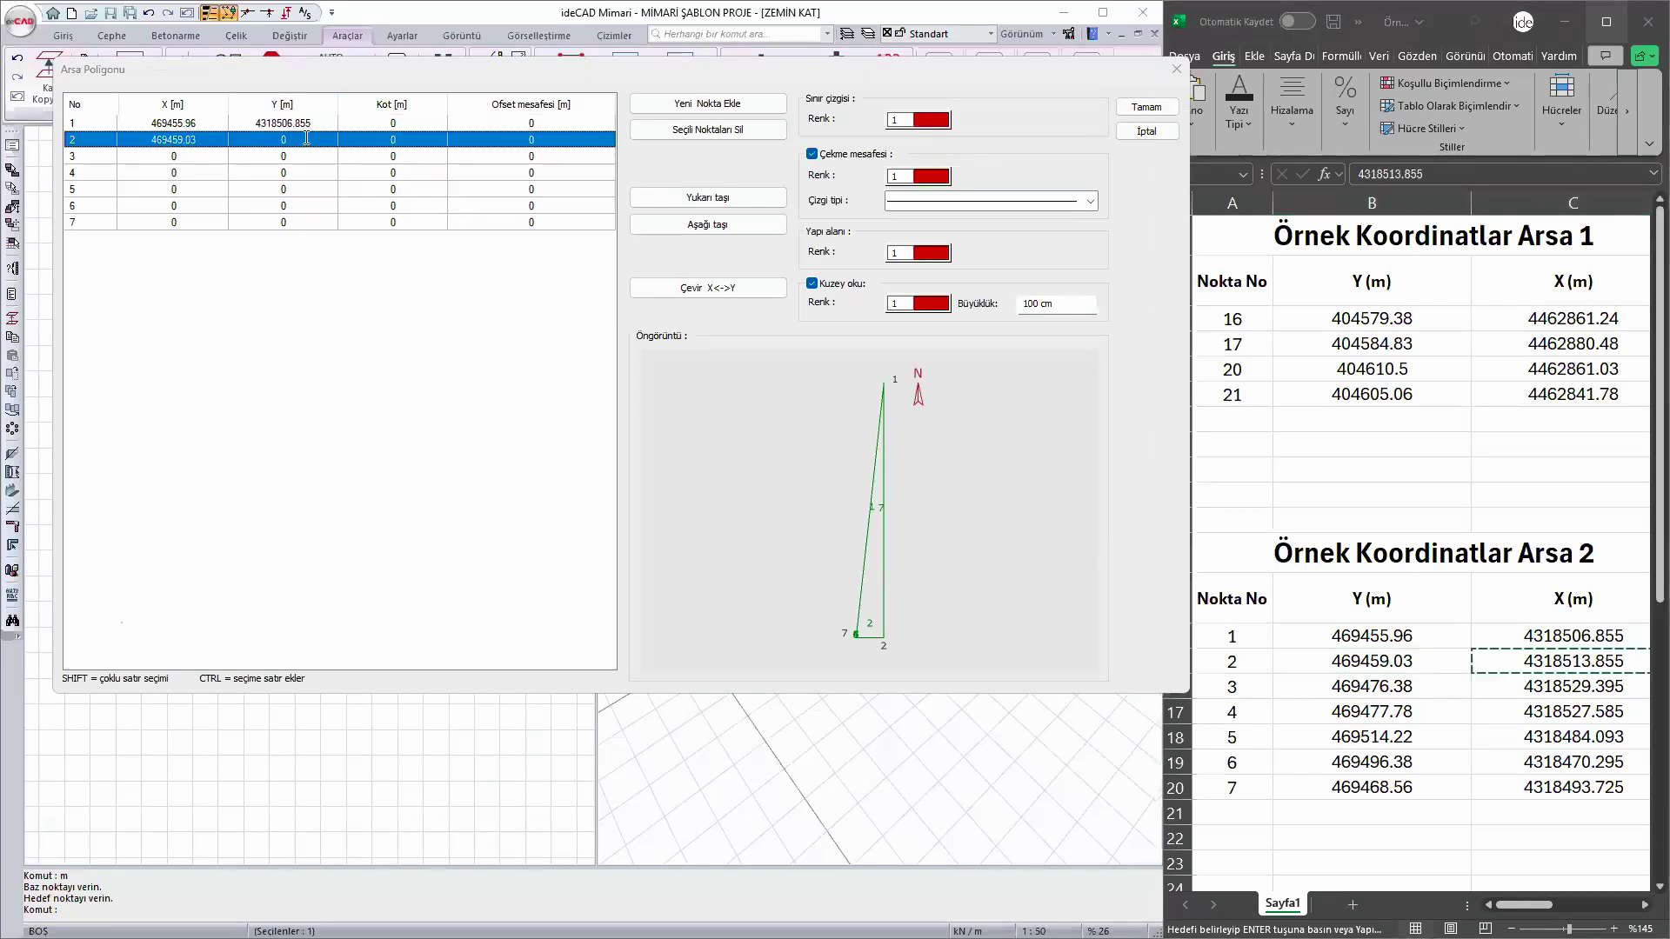
{"action": "left_click", "coordinate": [252, 141]}
{"action": "key", "text": "ctrl+v"}
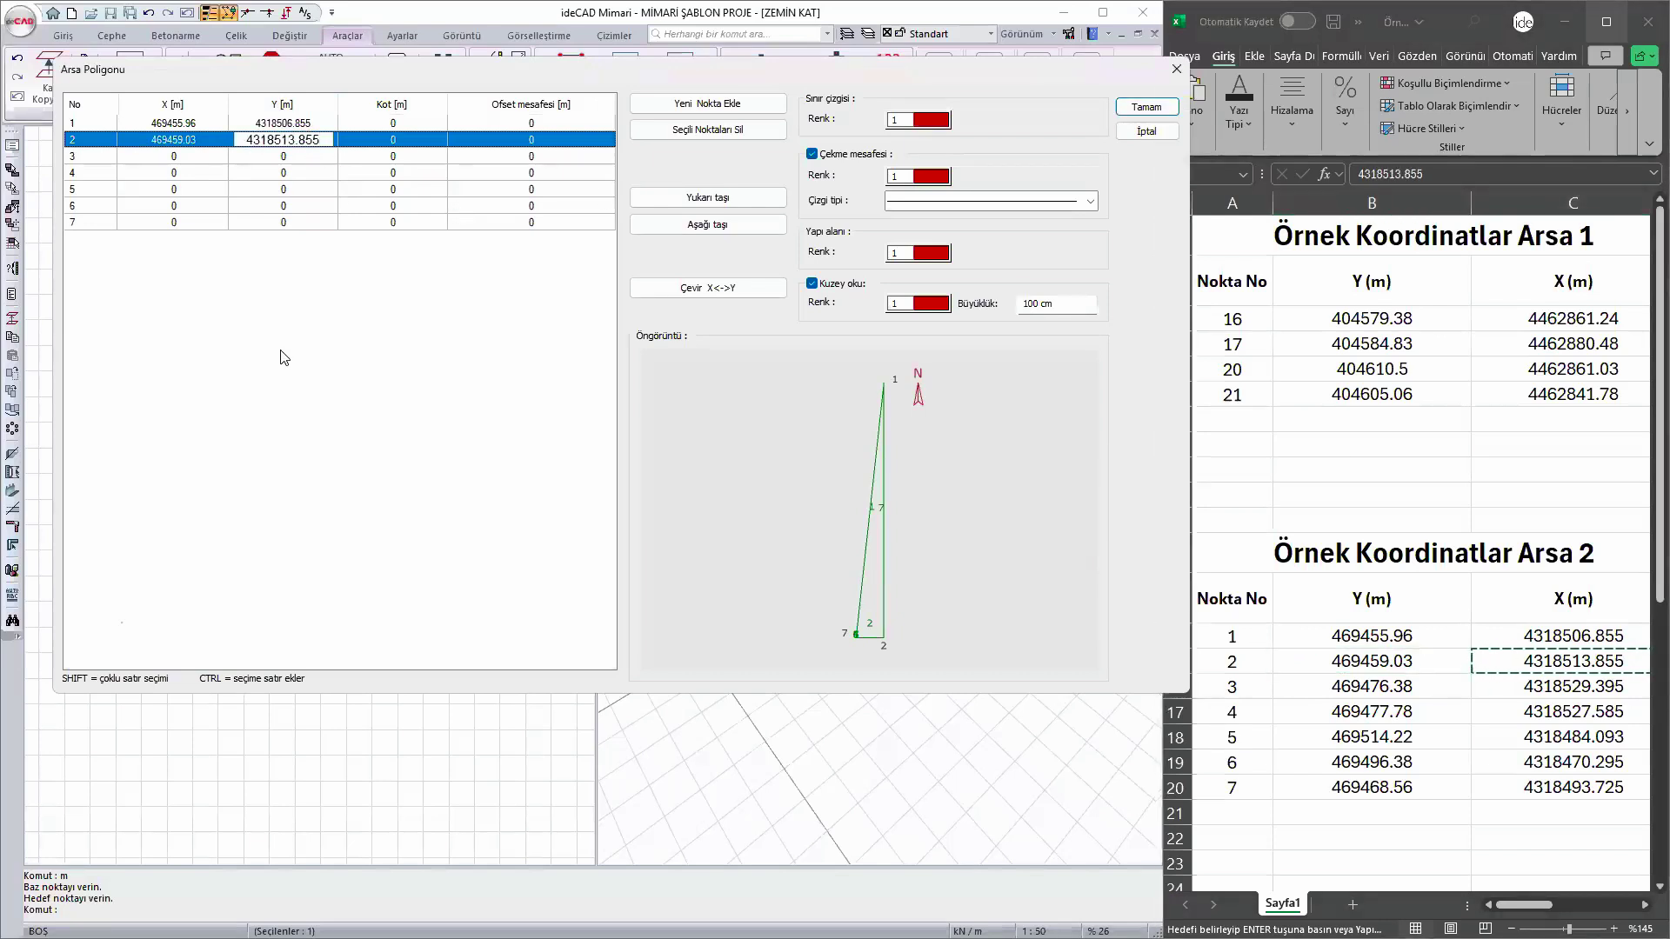
- Copy the third point of Arsa 2 from Excel into polygon point 3 as X 469476.38 and Y 4318529.395
{"action": "key", "text": "Return"}
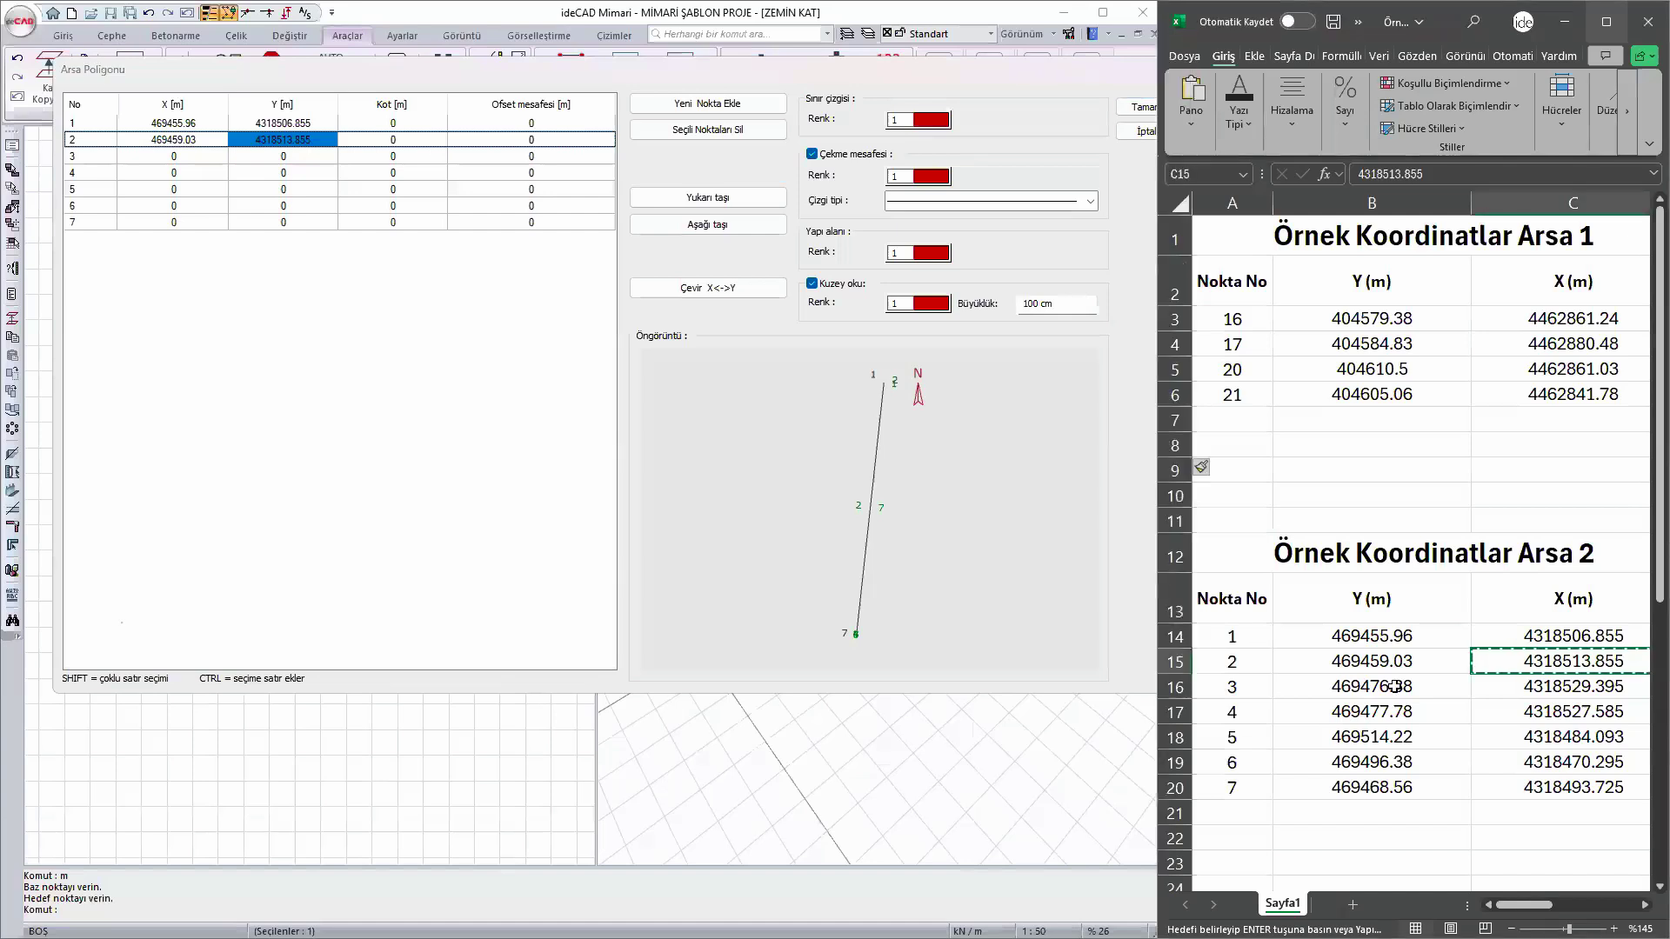
{"action": "left_click", "coordinate": [1394, 686]}
{"action": "key", "text": "ctrl+c"}
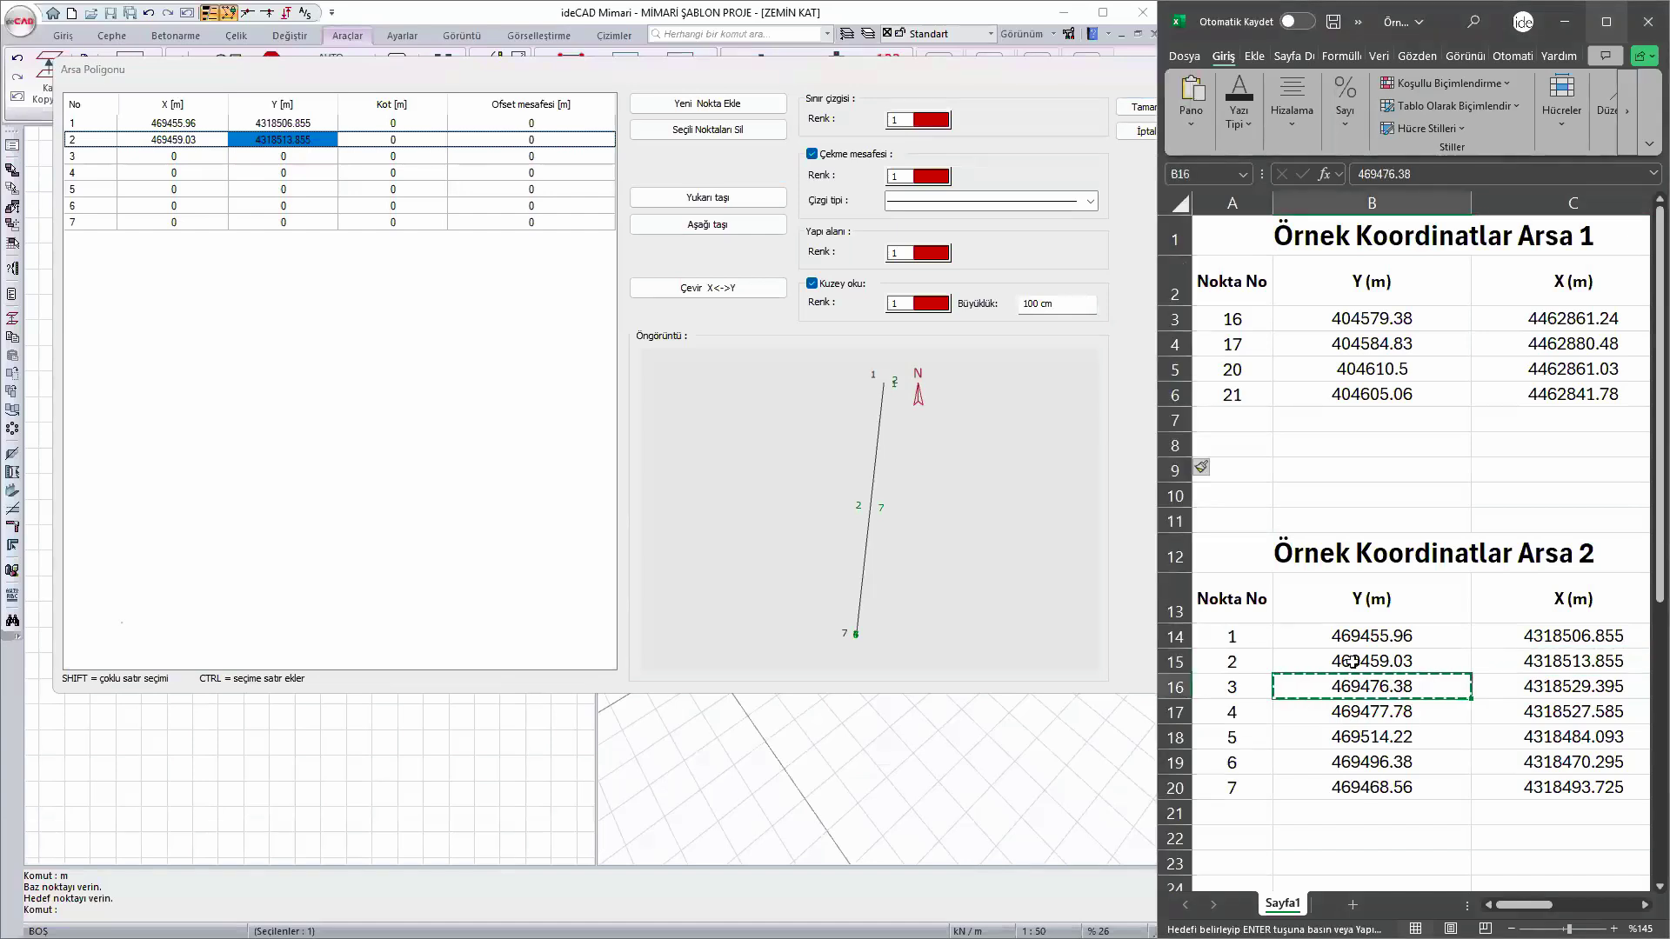
{"action": "double_click", "coordinate": [193, 155]}
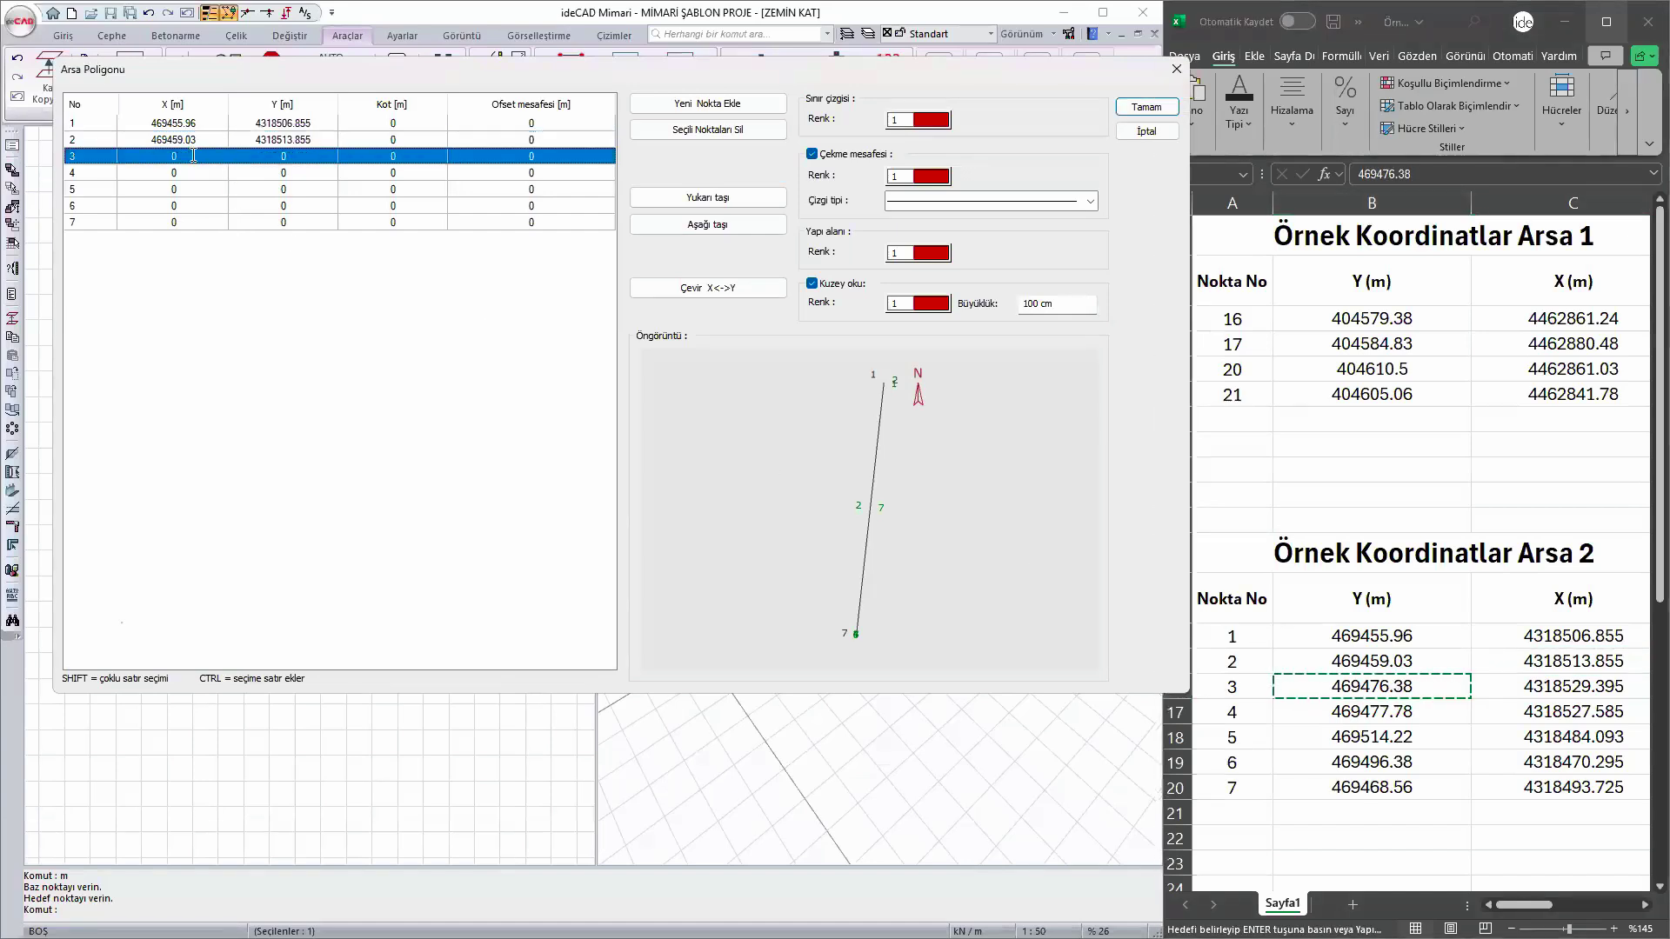
{"action": "key", "text": "ctrl+v"}
{"action": "key", "text": "Return"}
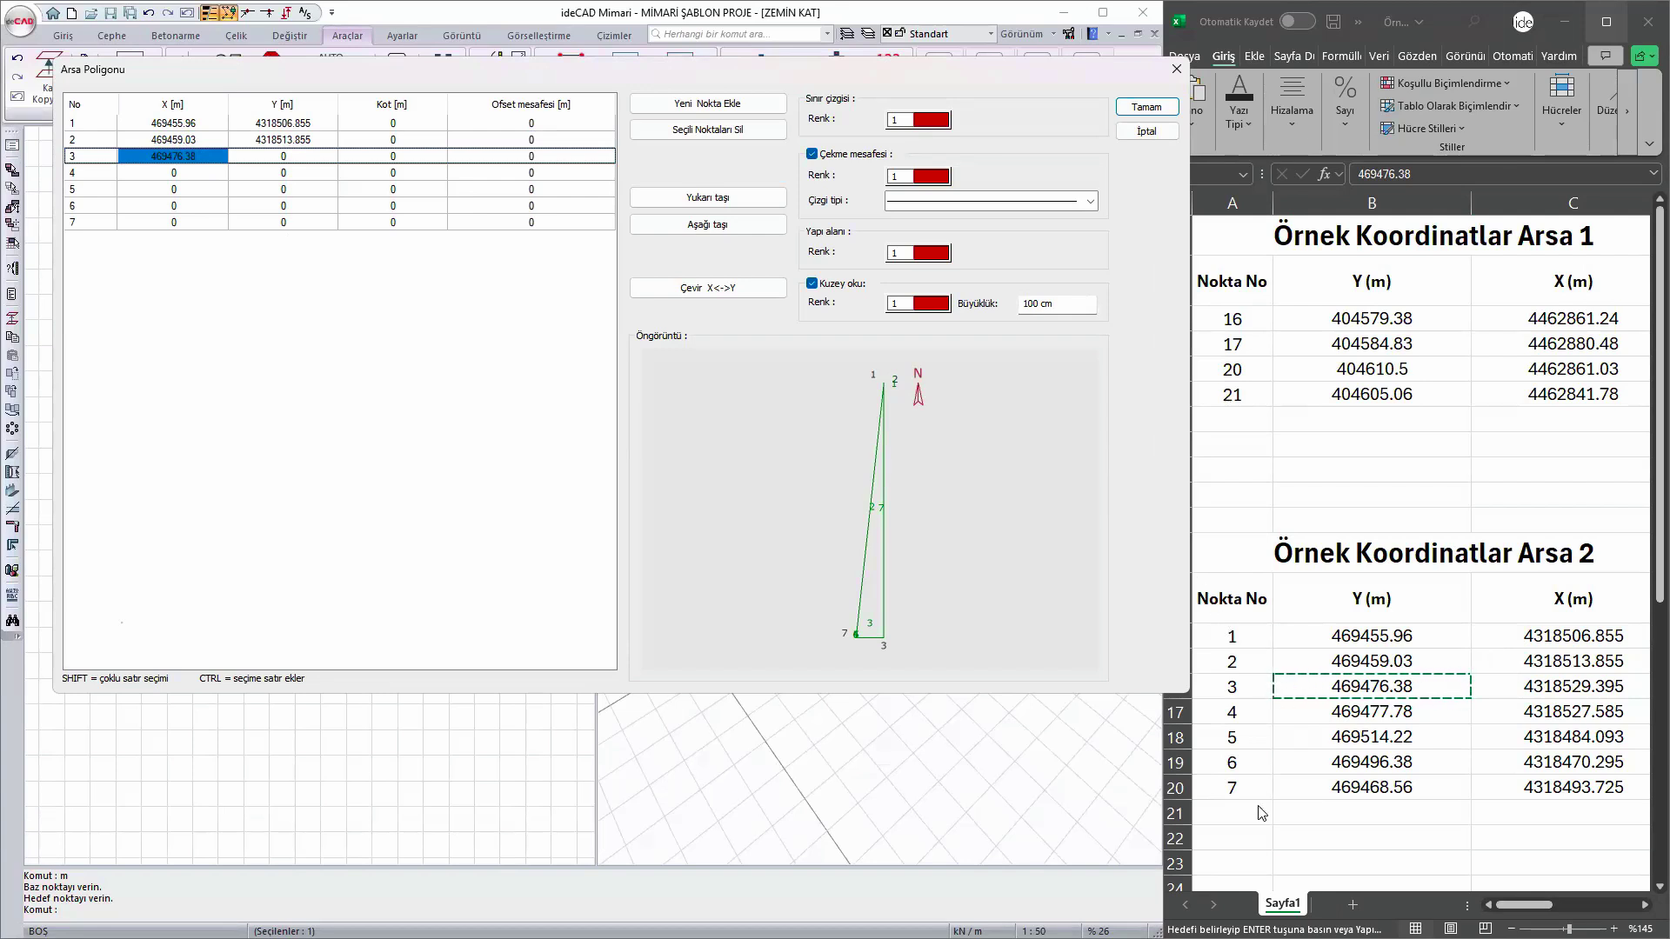
{"action": "left_click", "coordinate": [1540, 689]}
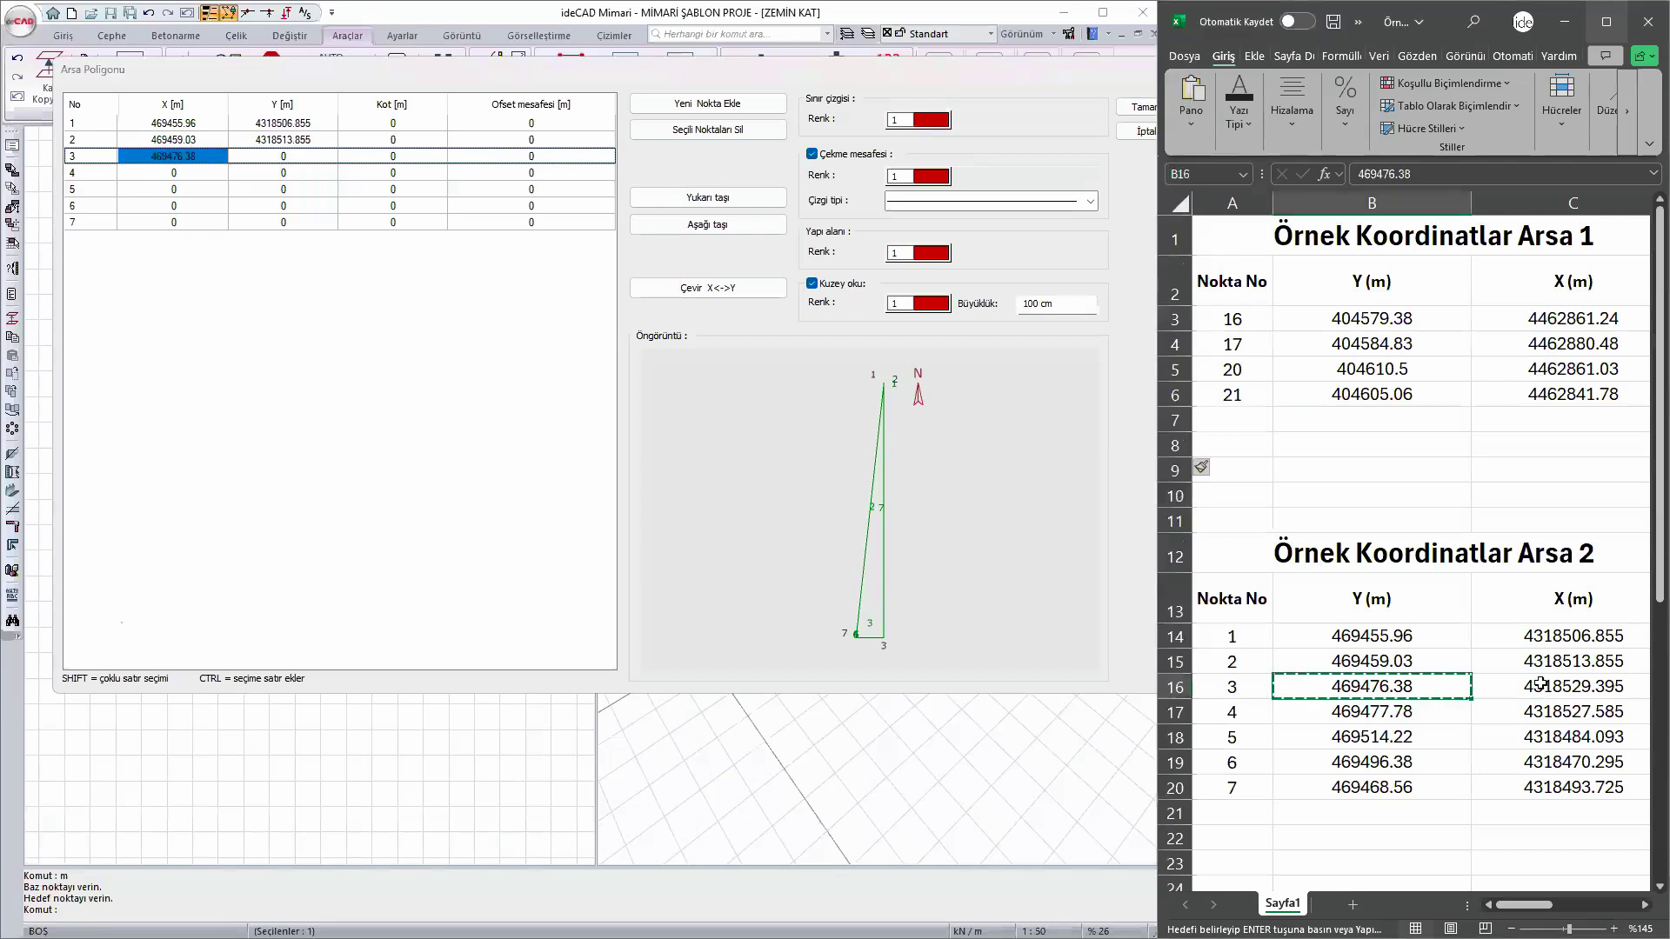
{"action": "left_click", "coordinate": [1540, 687]}
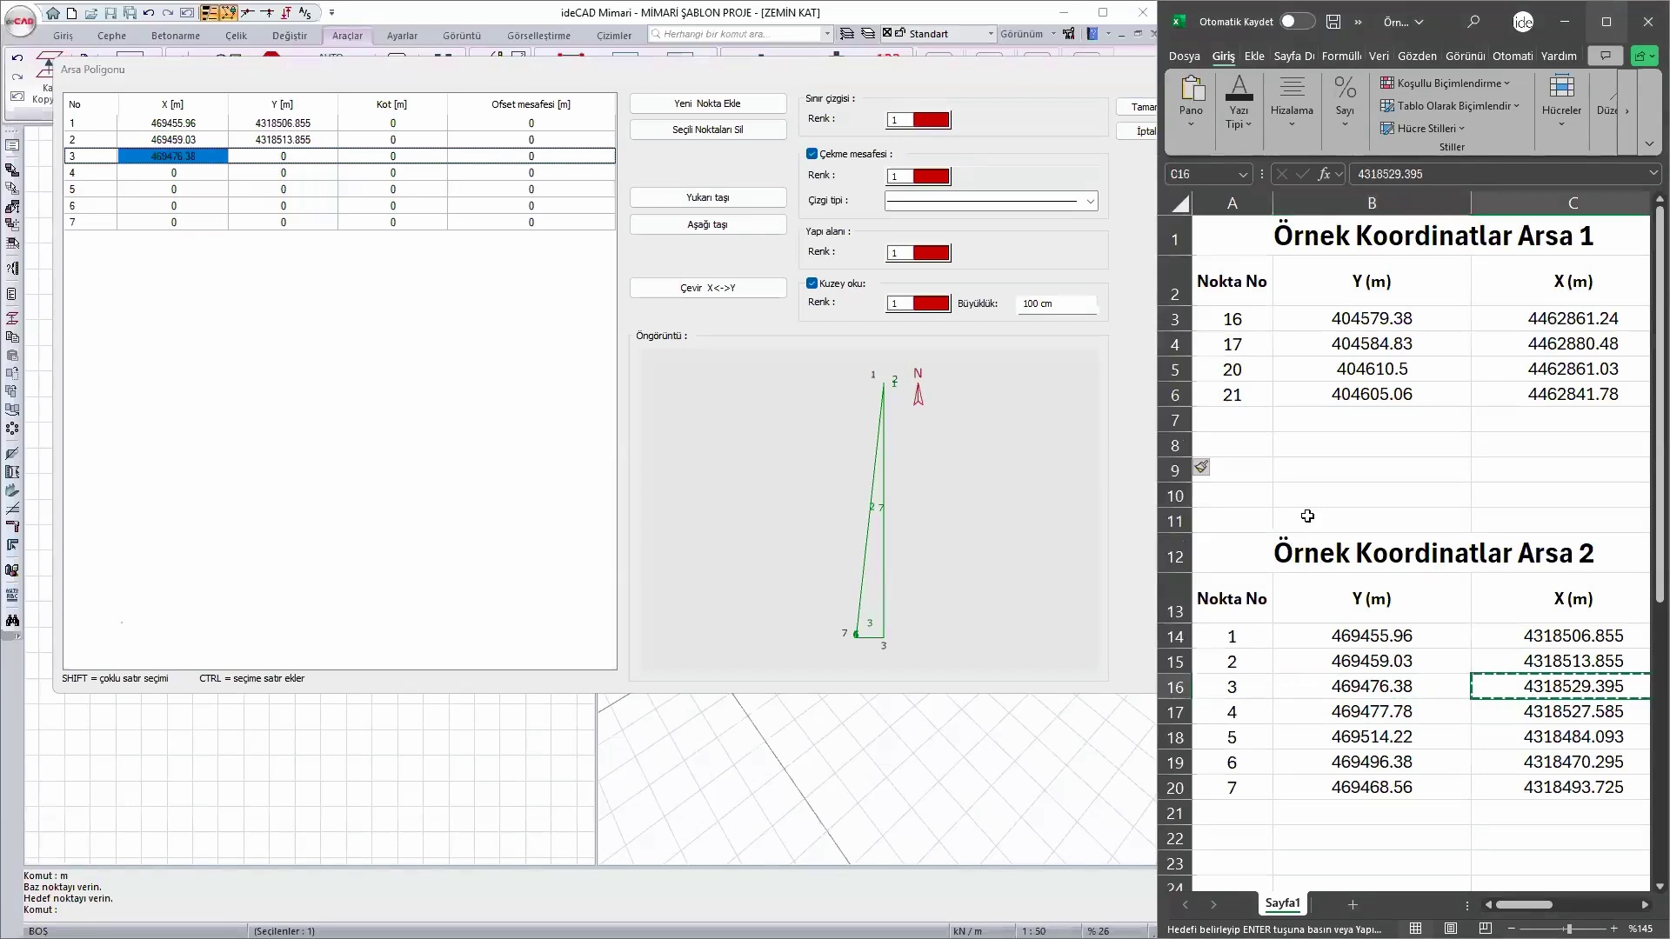
{"action": "left_click", "coordinate": [292, 146]}
{"action": "left_click", "coordinate": [301, 156]}
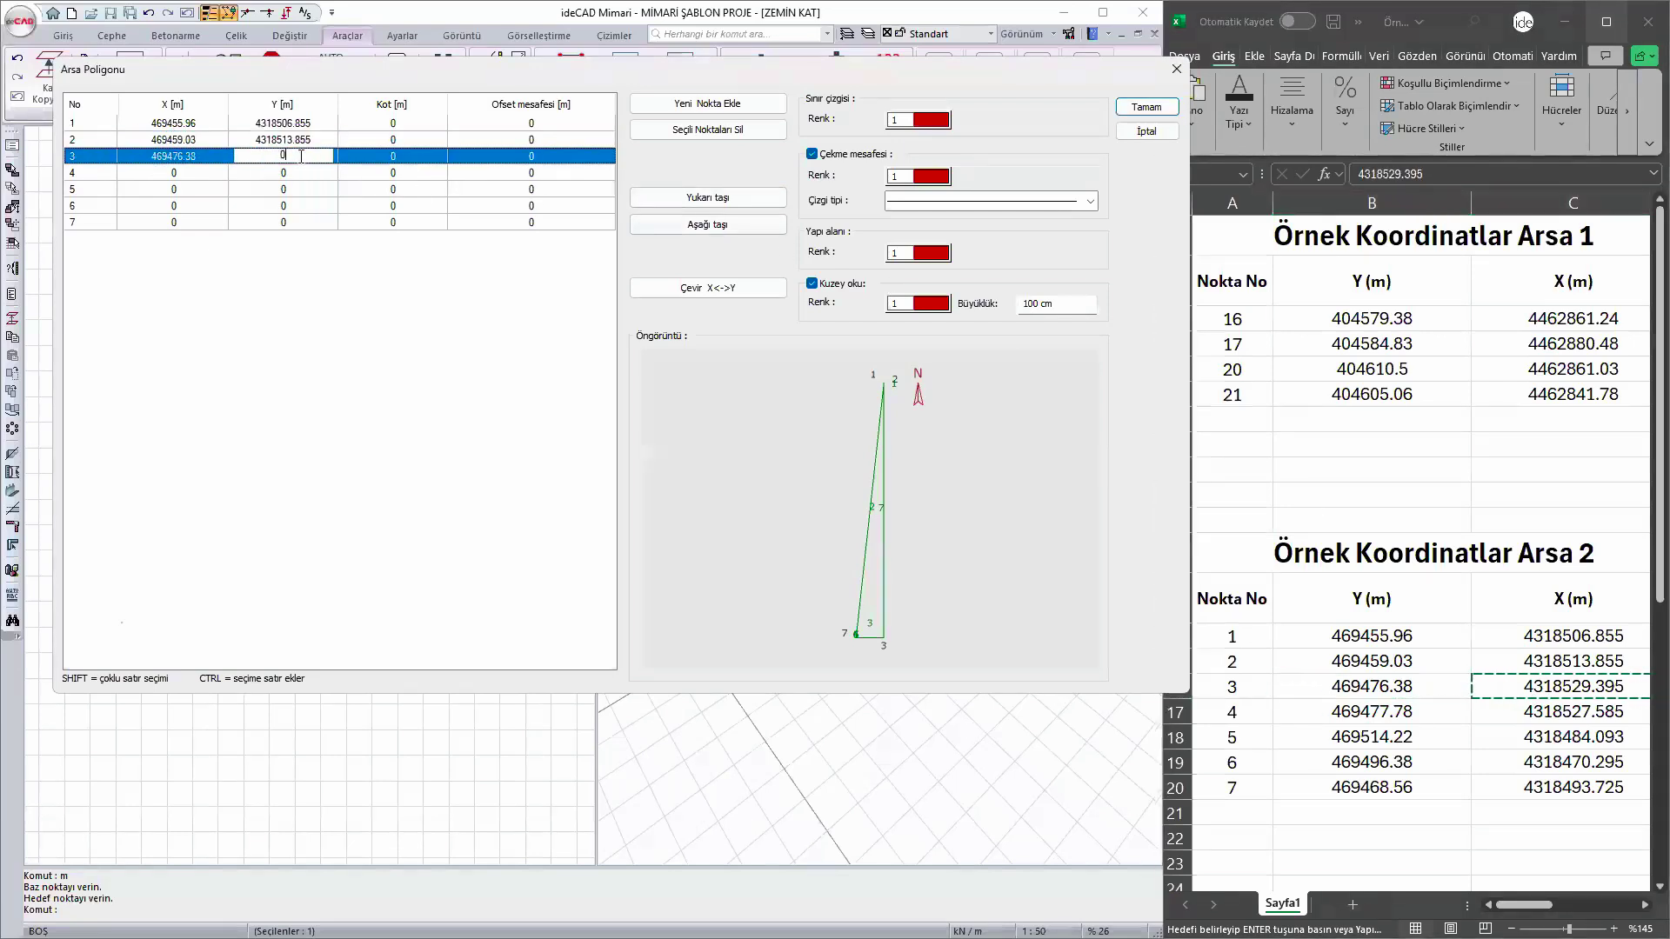
{"action": "key", "text": "ctrl+v"}
{"action": "key", "text": "Return"}
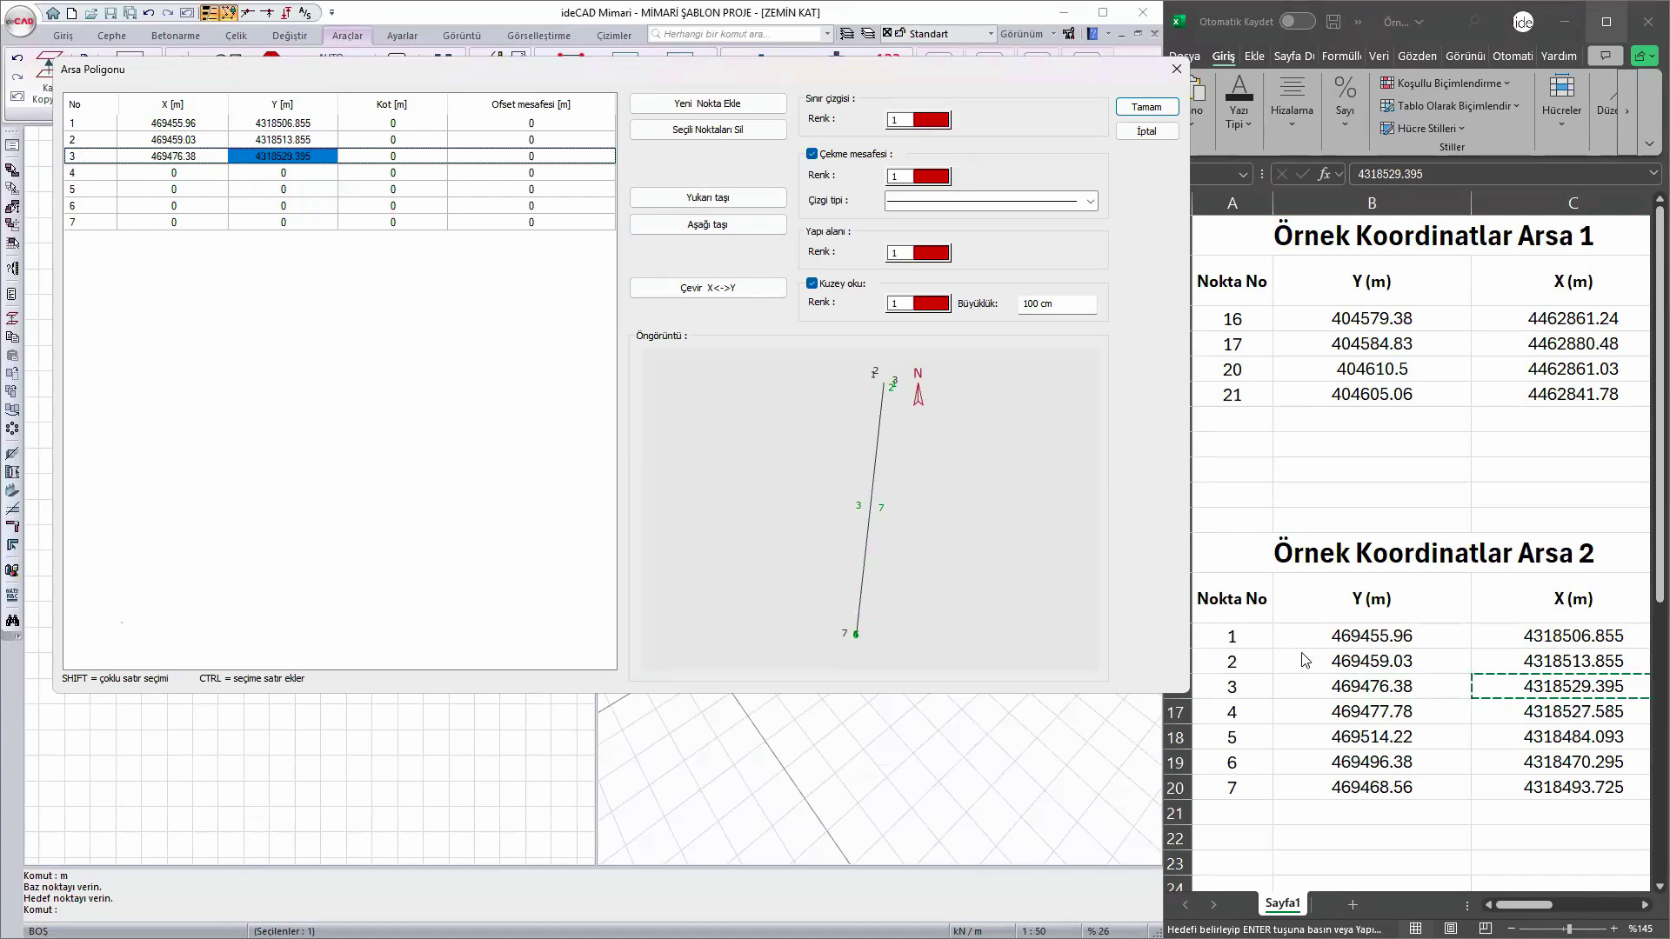
- Copy the fourth point of Arsa 2 into polygon point 4 as X 469477.78 and Y 4318527.585
{"action": "left_click", "coordinate": [1367, 711]}
{"action": "left_click", "coordinate": [1367, 711]}
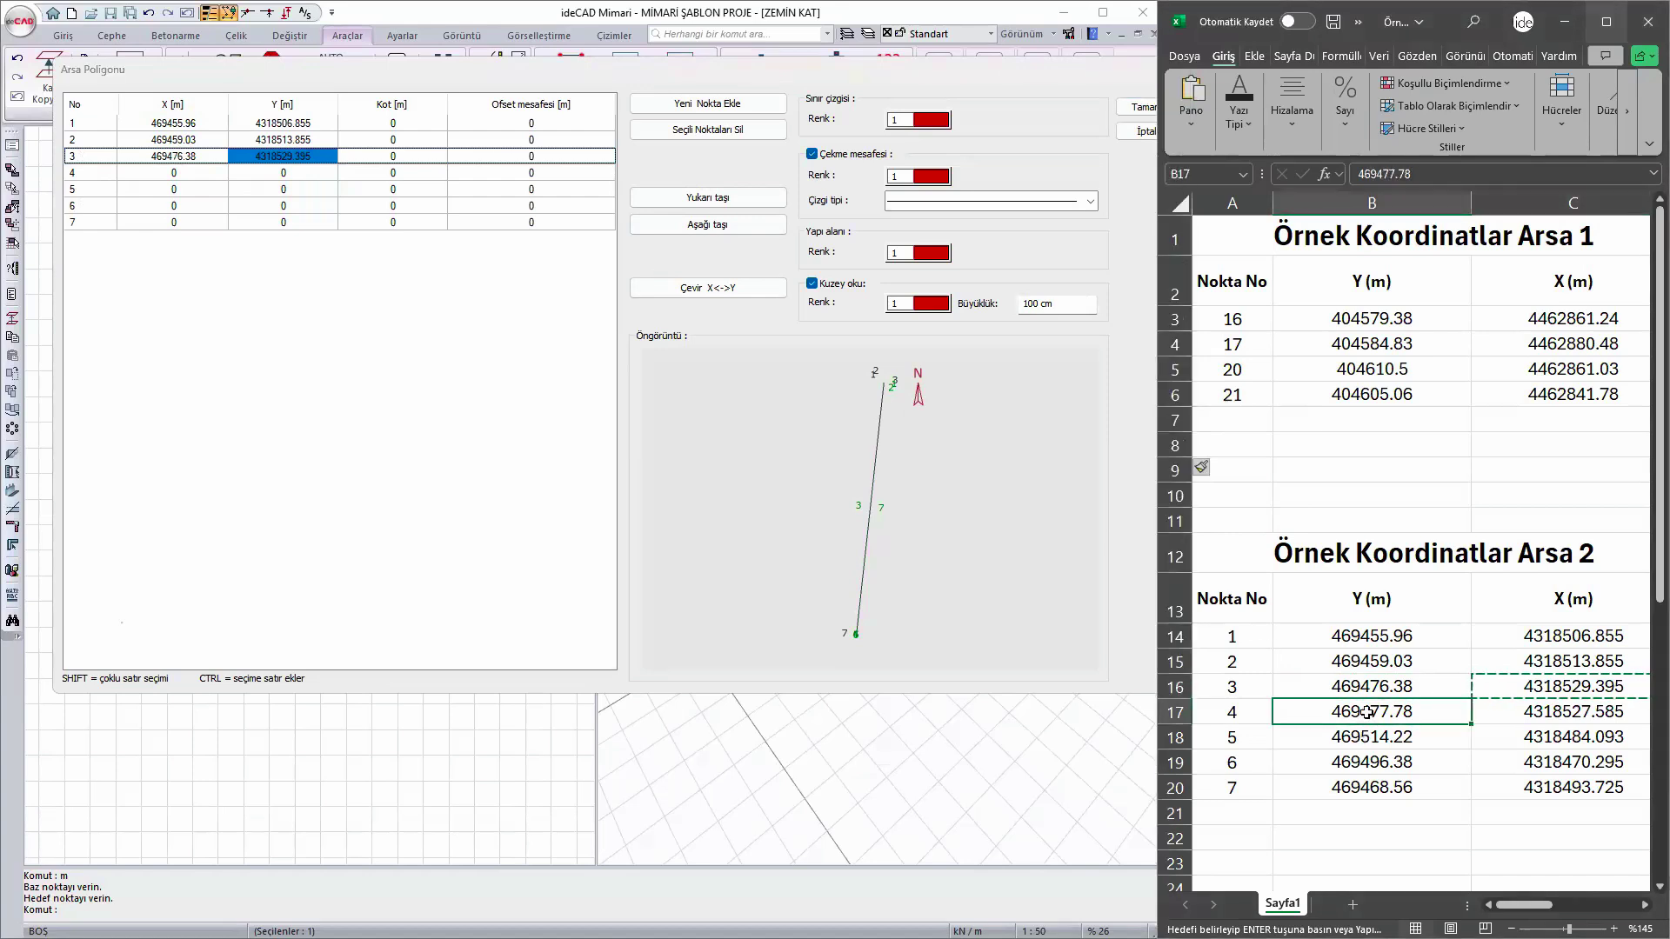
{"action": "key", "text": "ctrl+c"}
{"action": "left_click", "coordinate": [194, 174]}
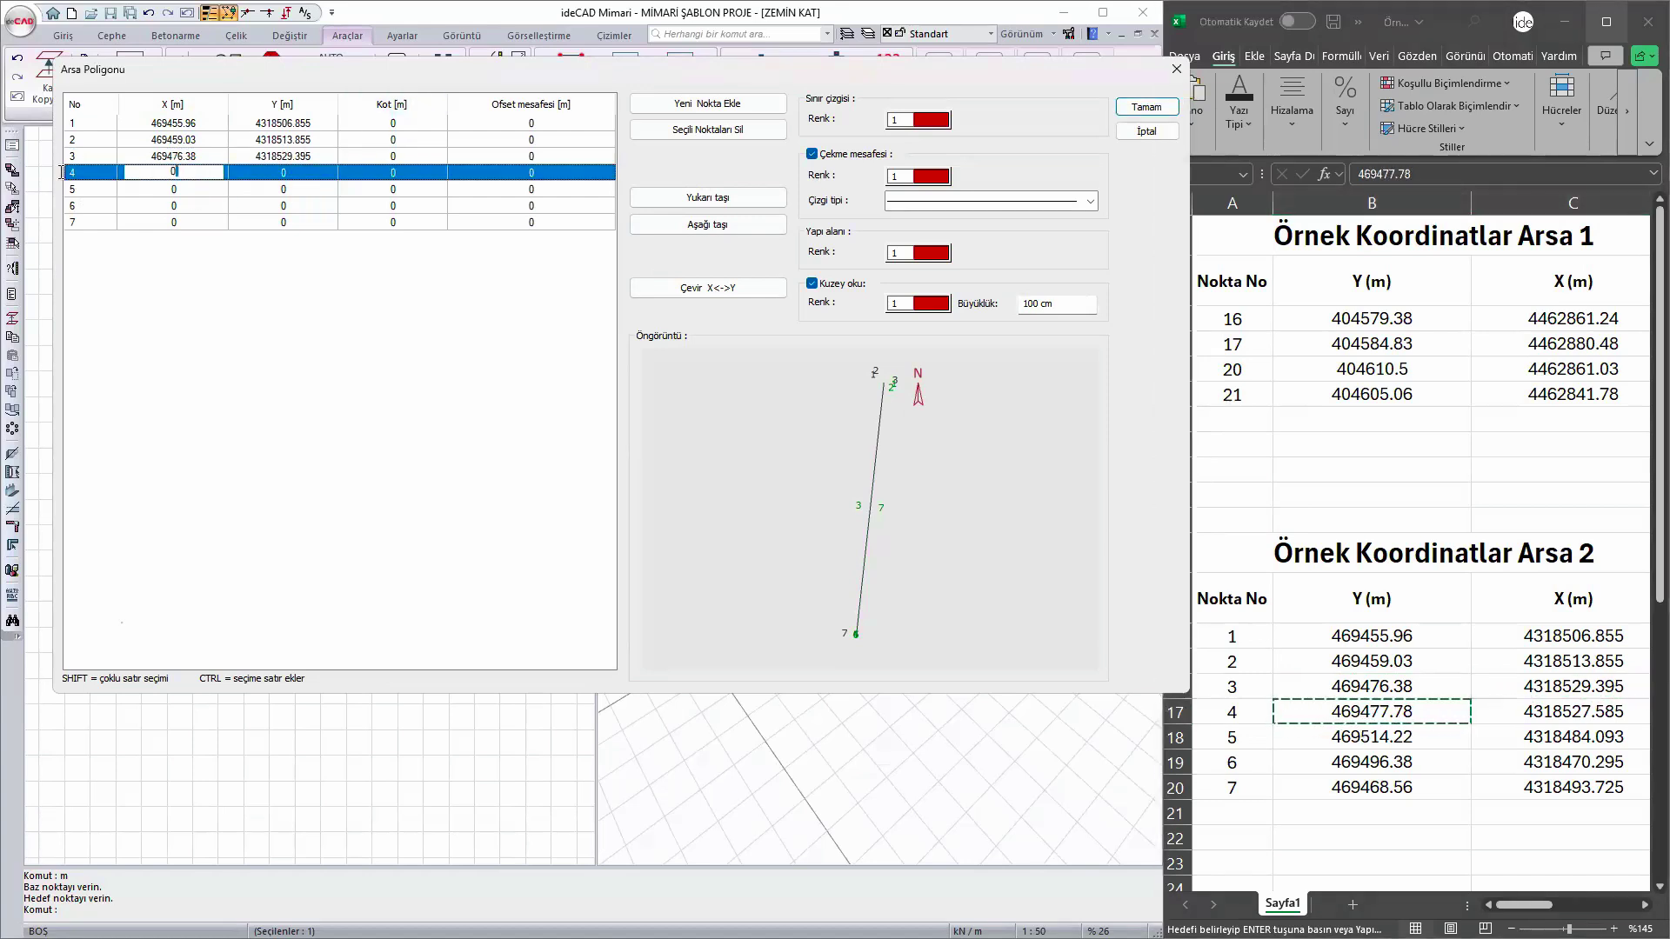
{"action": "key", "text": "ctrl+v"}
{"action": "left_click", "coordinate": [1550, 713]}
{"action": "key", "text": "ctrl+c"}
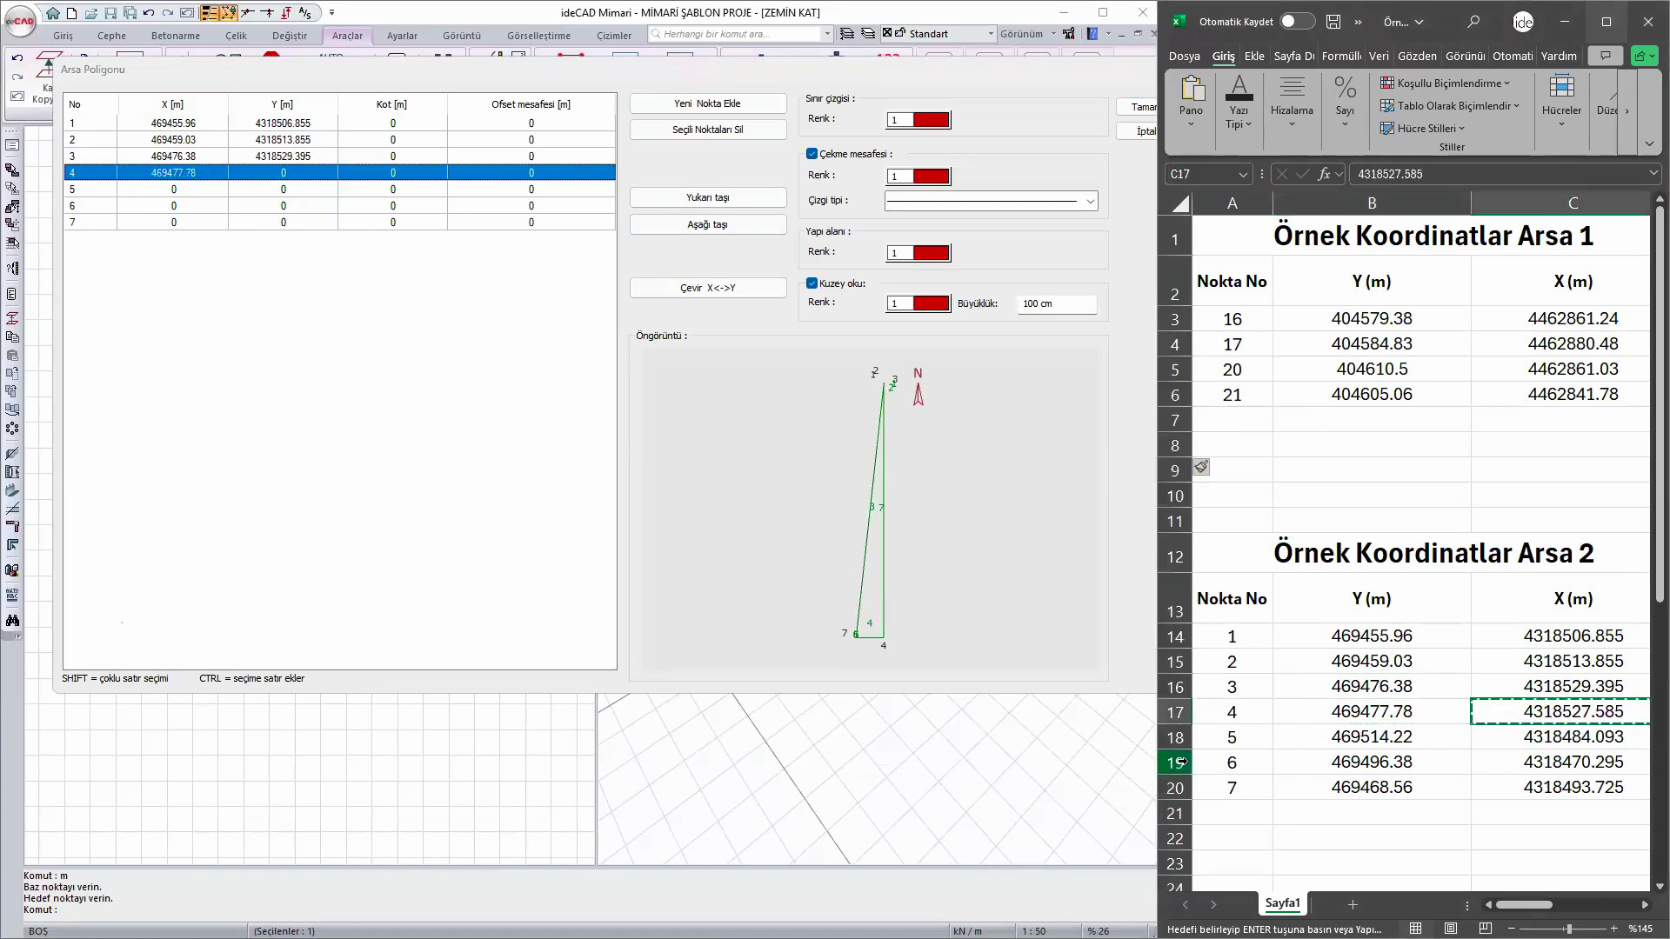
{"action": "left_click", "coordinate": [262, 170]}
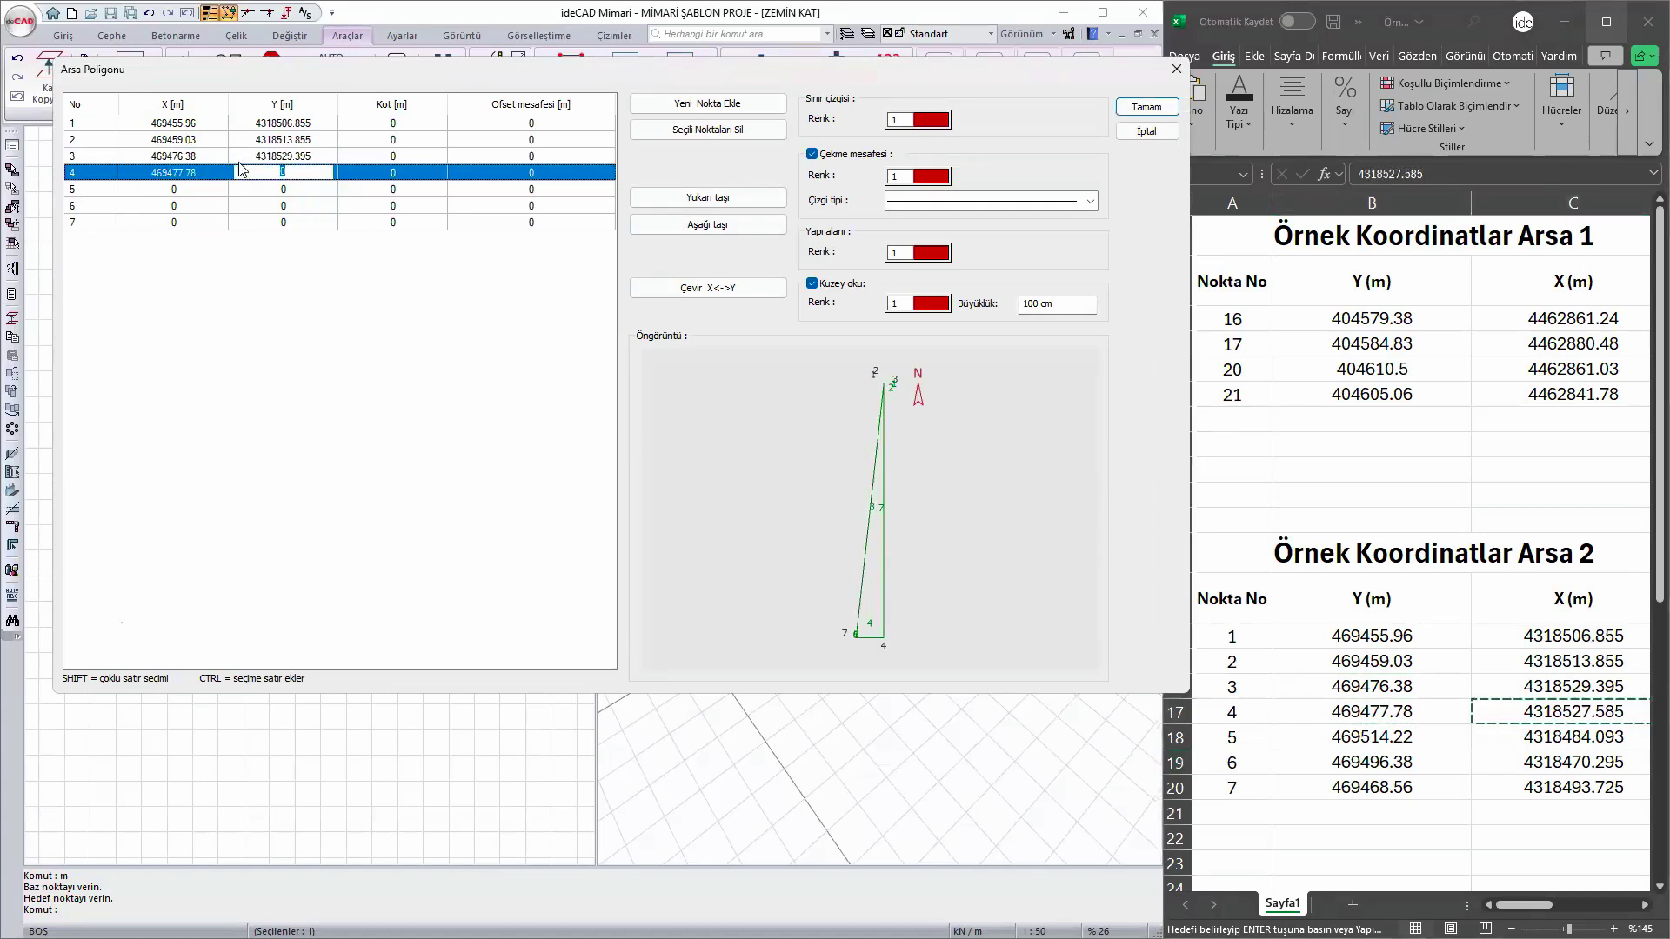
{"action": "key", "text": "ctrl+v"}
- Copy the fifth point of Arsa 2 into polygon point 5 as X 469514.22 and Y 4318484.093
{"action": "left_click", "coordinate": [1389, 740]}
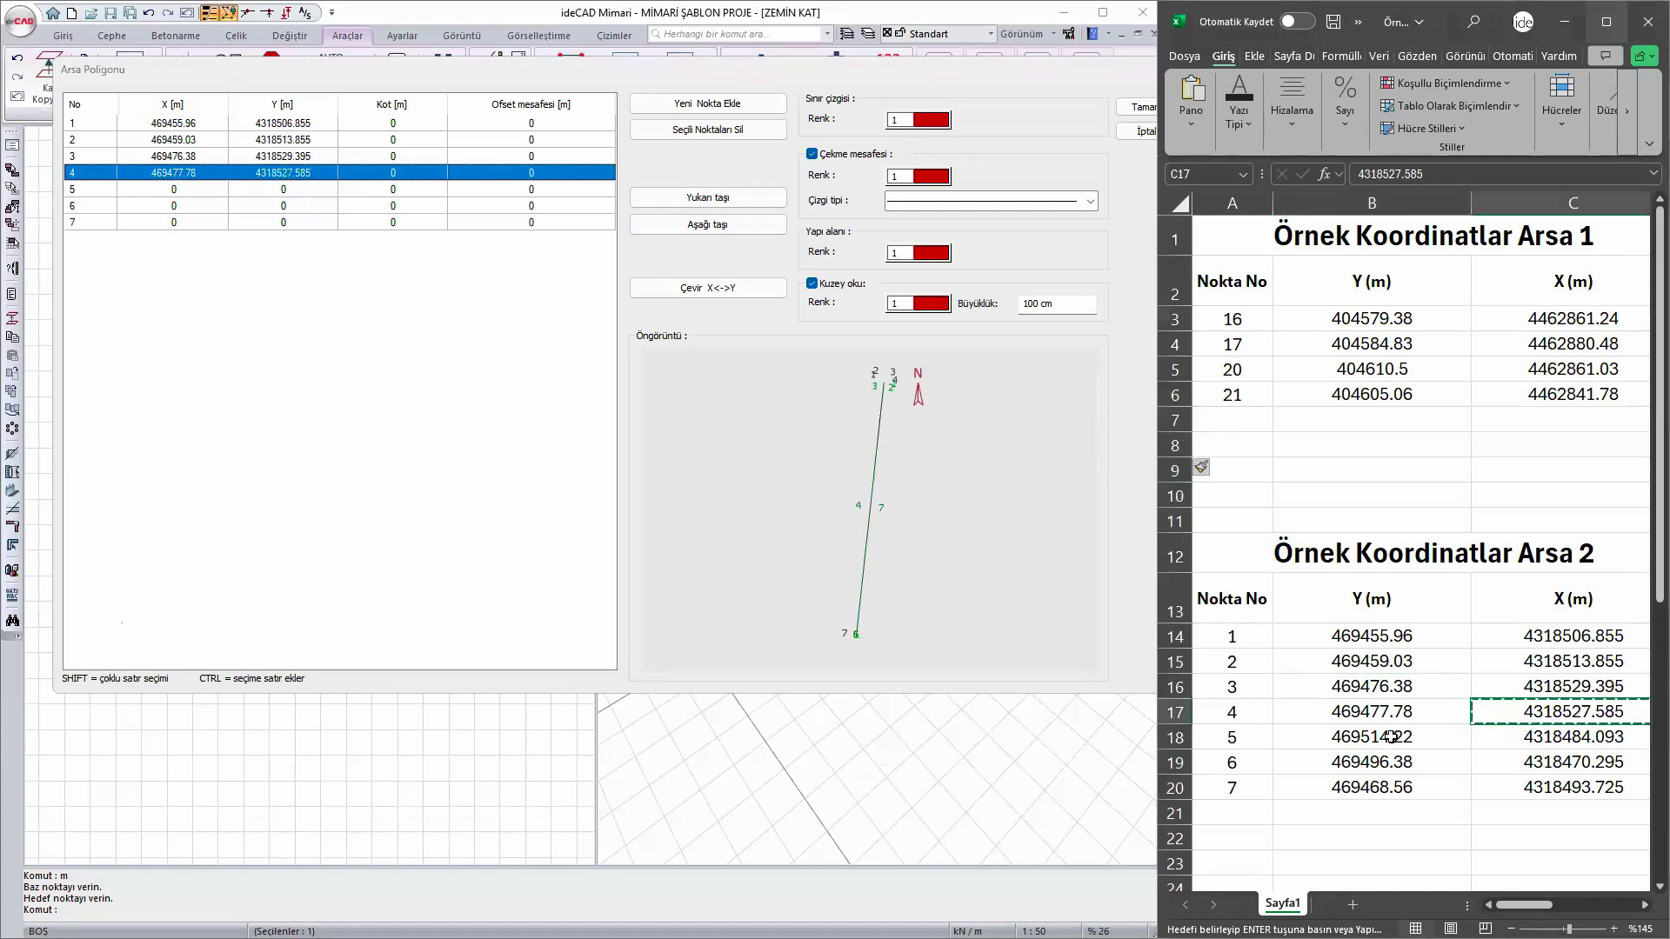
{"action": "key", "text": "ctrl+c"}
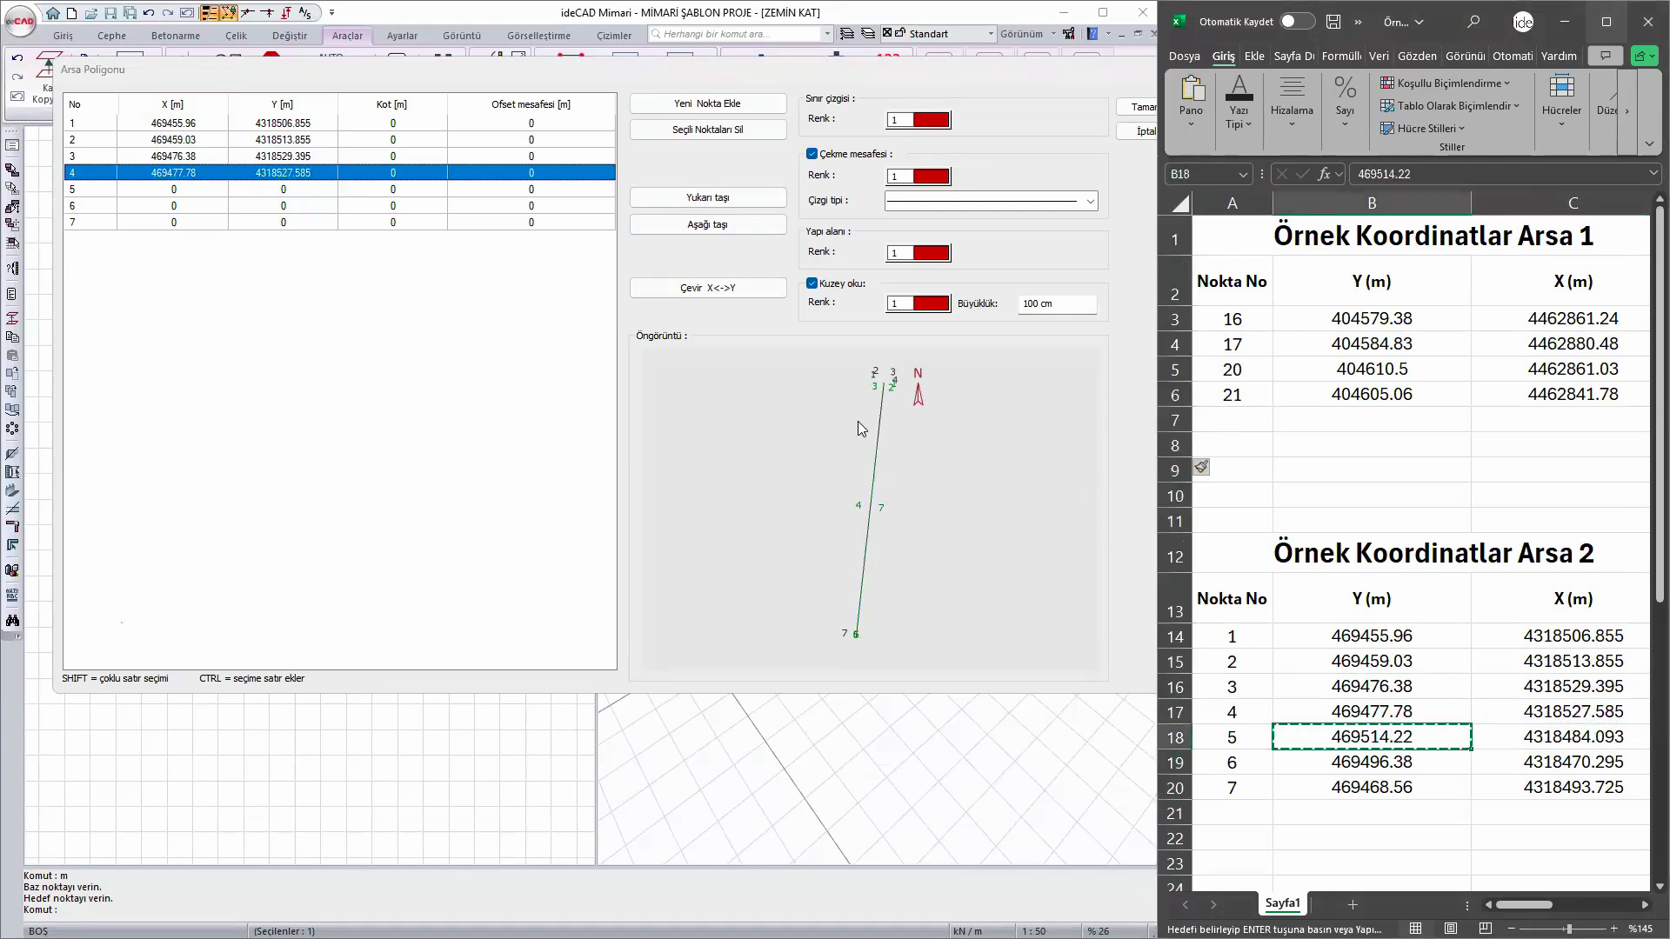
{"action": "left_click", "coordinate": [201, 188]}
{"action": "key", "text": "ctrl+v"}
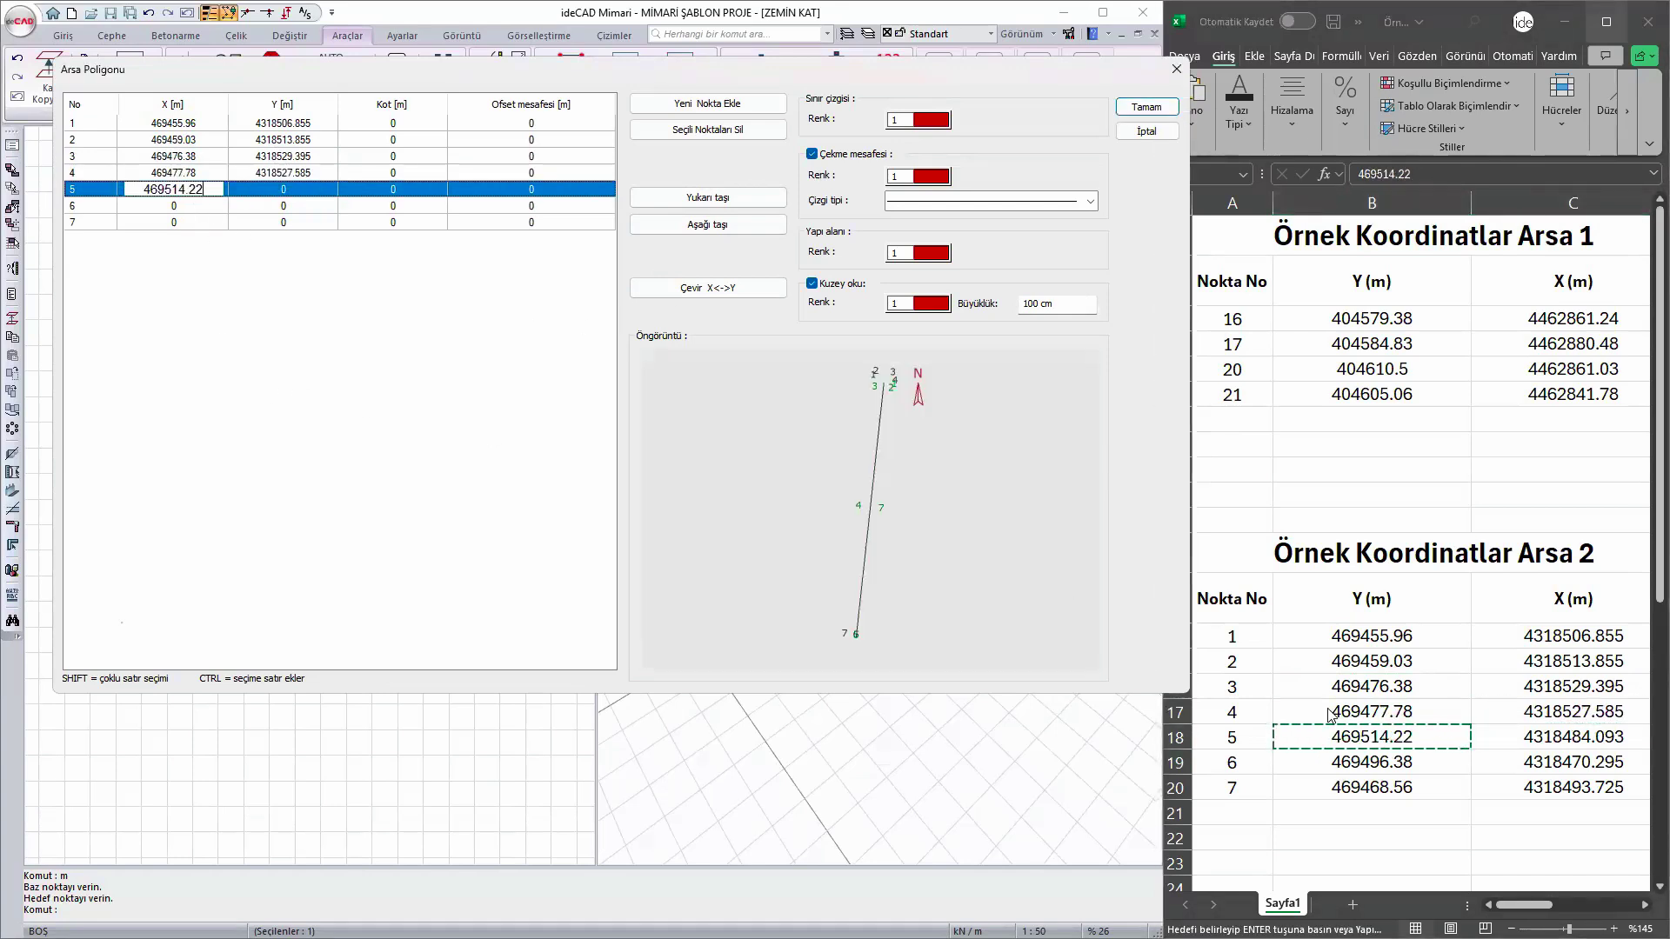
{"action": "left_click", "coordinate": [1524, 737]}
{"action": "key", "text": "ctrl+c"}
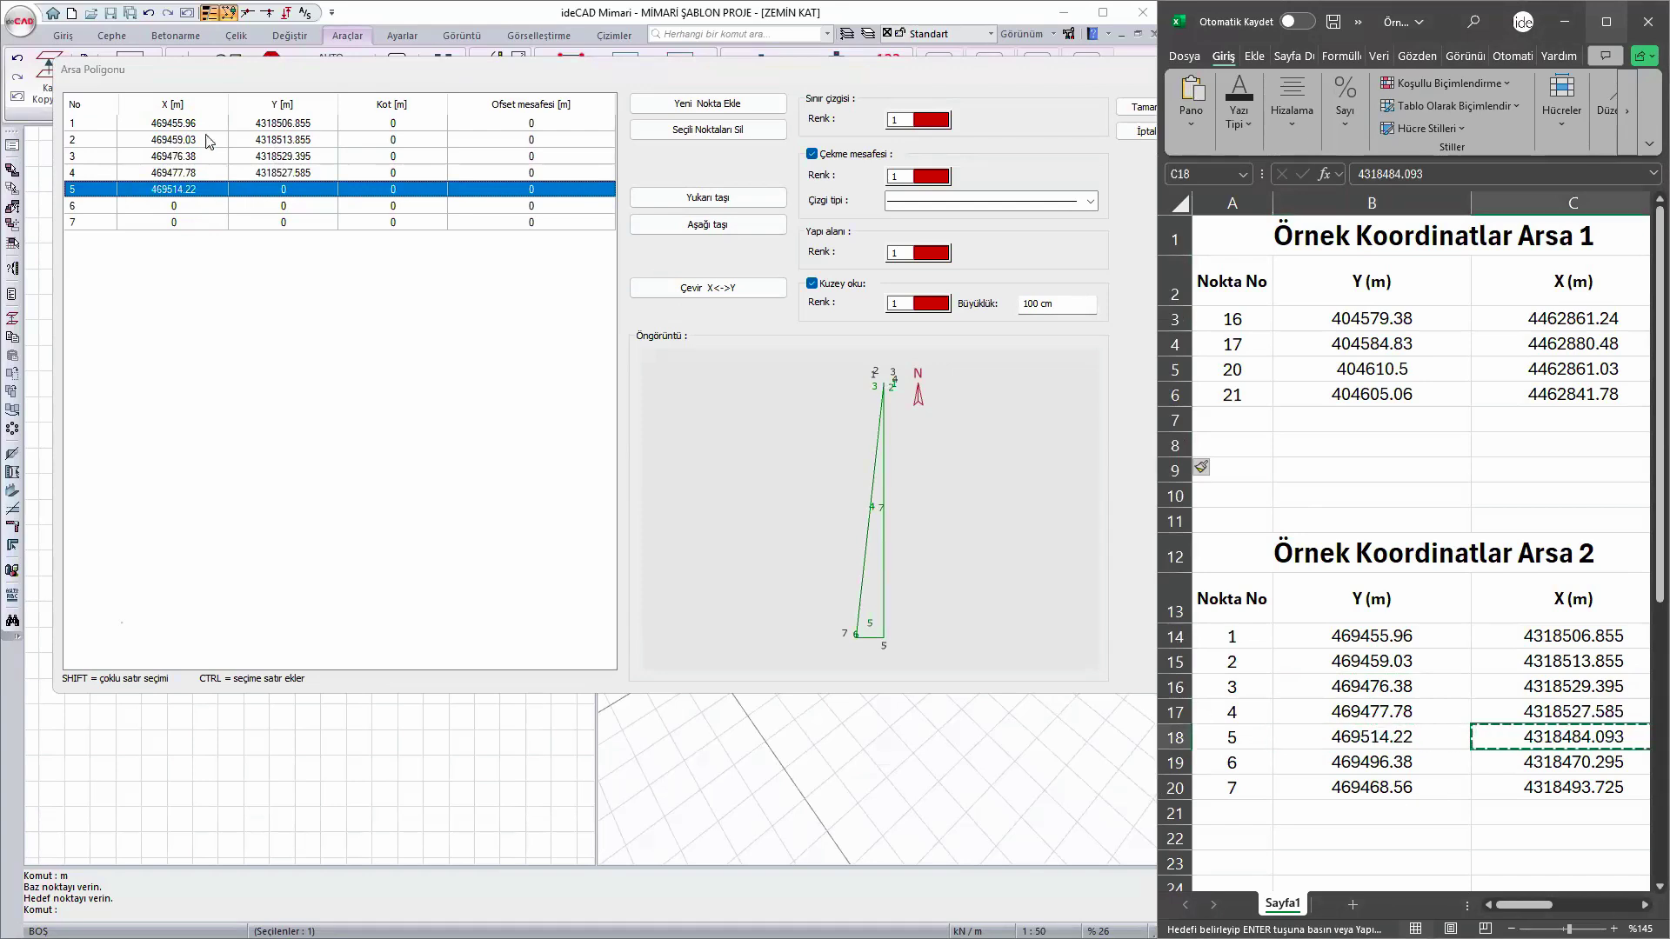
{"action": "left_click", "coordinate": [309, 190]}
{"action": "key", "text": "ctrl+v"}
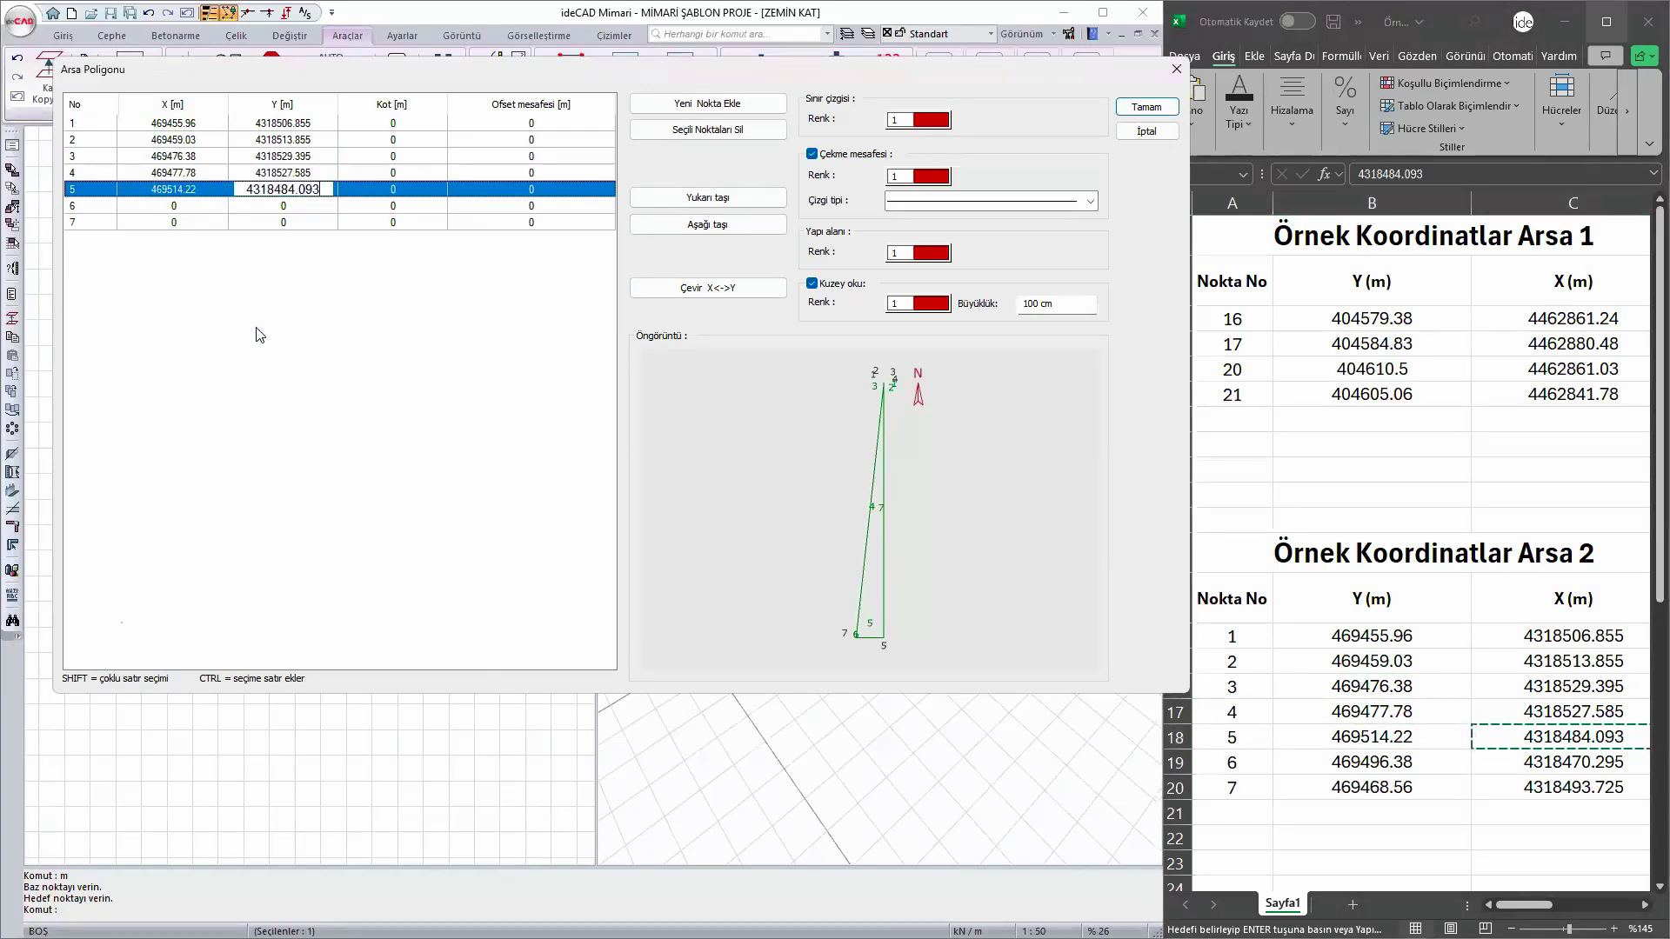
{"action": "key", "text": "Return"}
- Copy the sixth point of Arsa 2 into polygon point 6 as X 469496.38 and Y 4318470.295
{"action": "left_click", "coordinate": [1418, 769]}
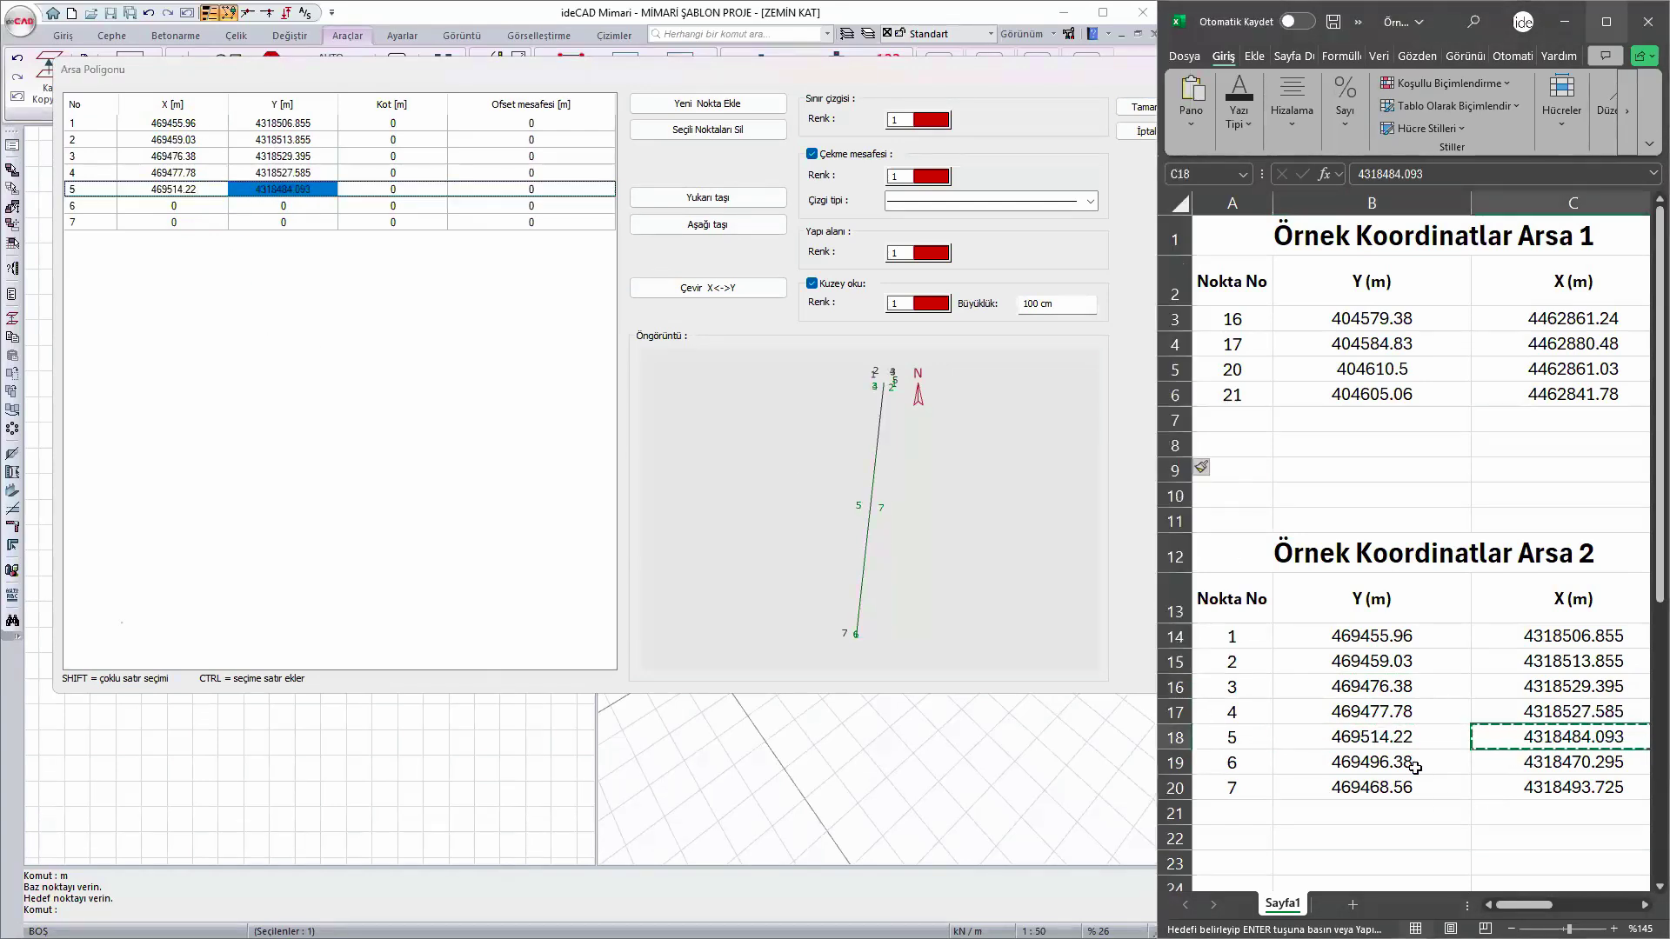
{"action": "key", "text": "ctrl+c"}
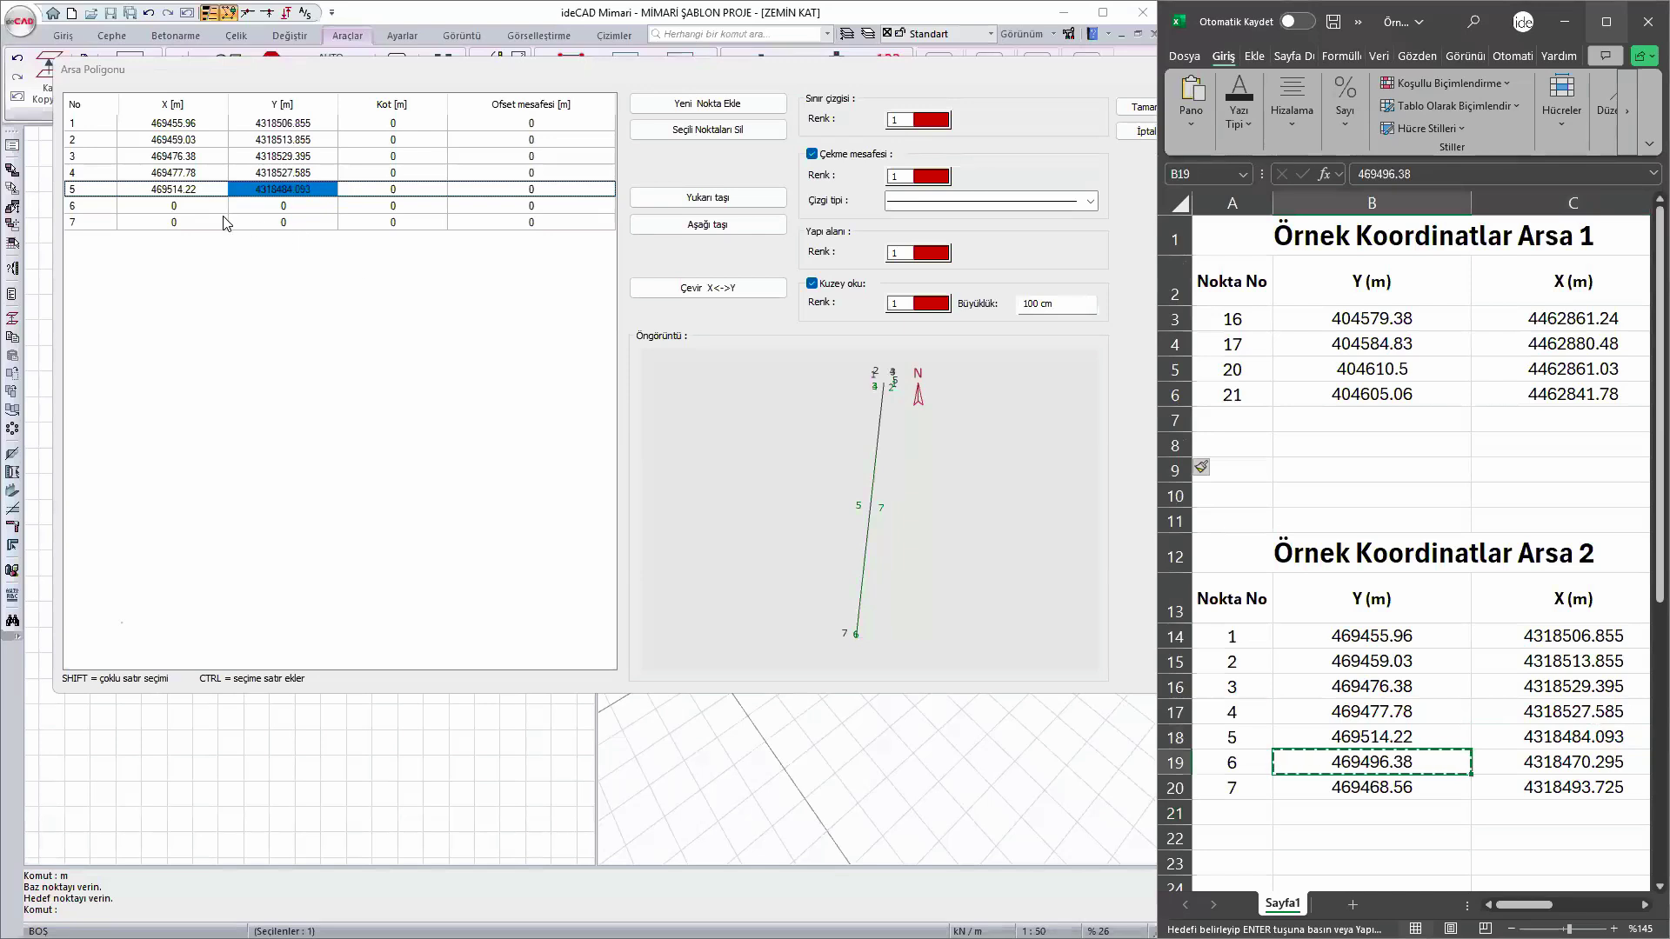
{"action": "left_click", "coordinate": [209, 206]}
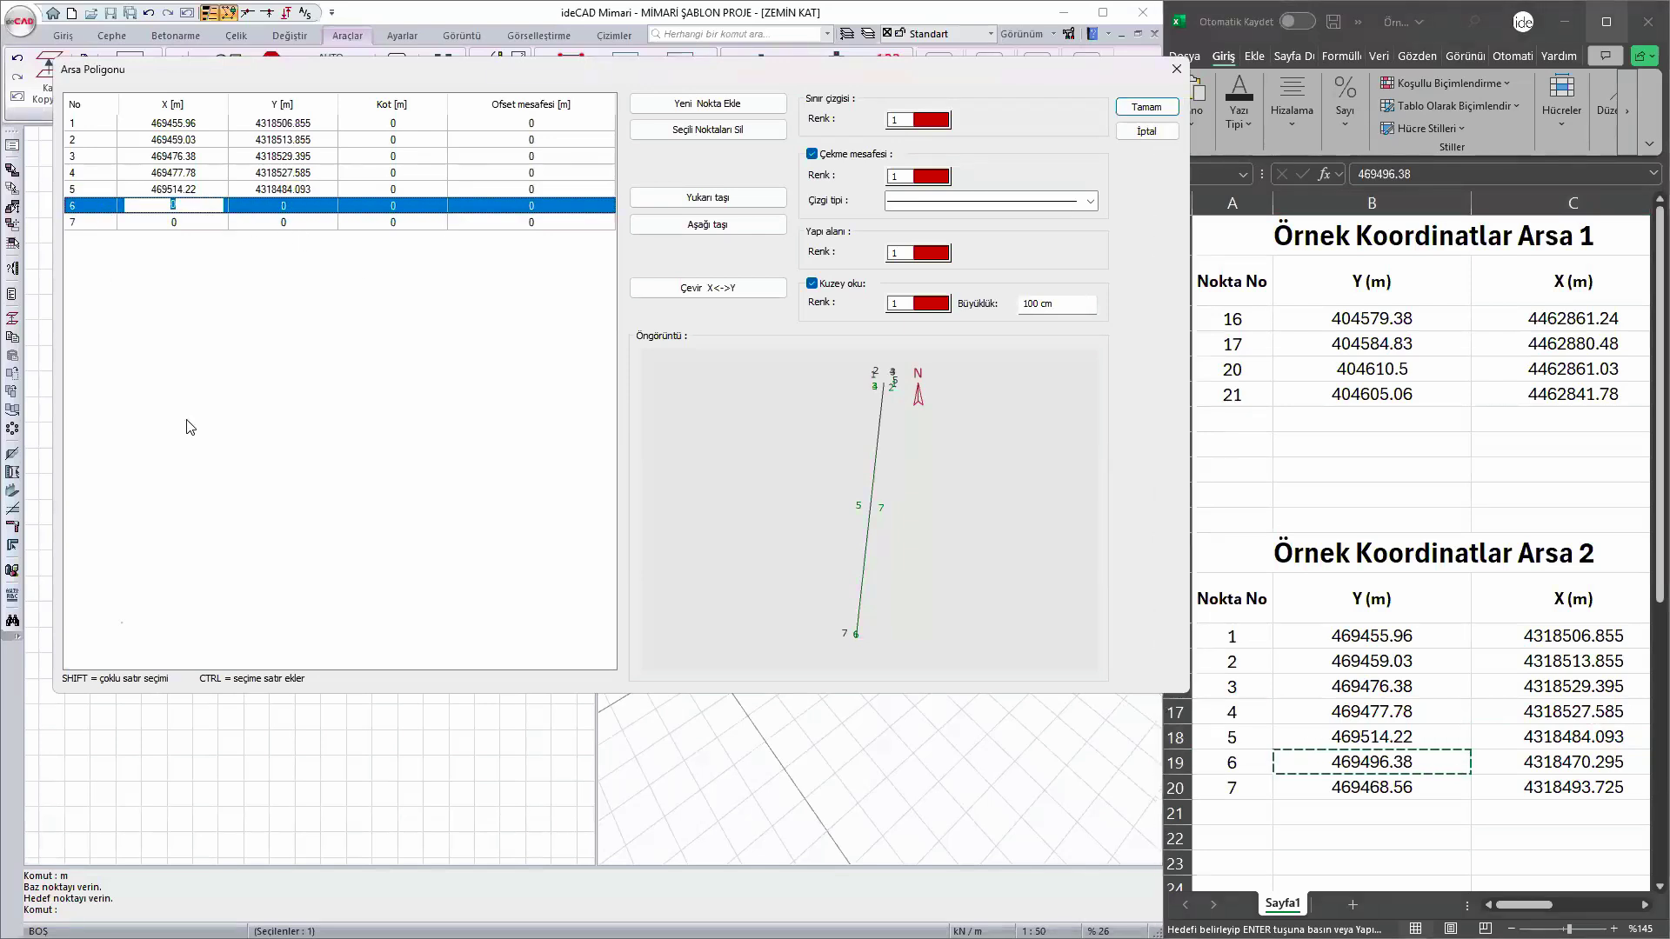
{"action": "key", "text": "ctrl+v"}
{"action": "key", "text": "Return"}
{"action": "left_click", "coordinate": [1549, 759]}
{"action": "left_click", "coordinate": [1549, 758]}
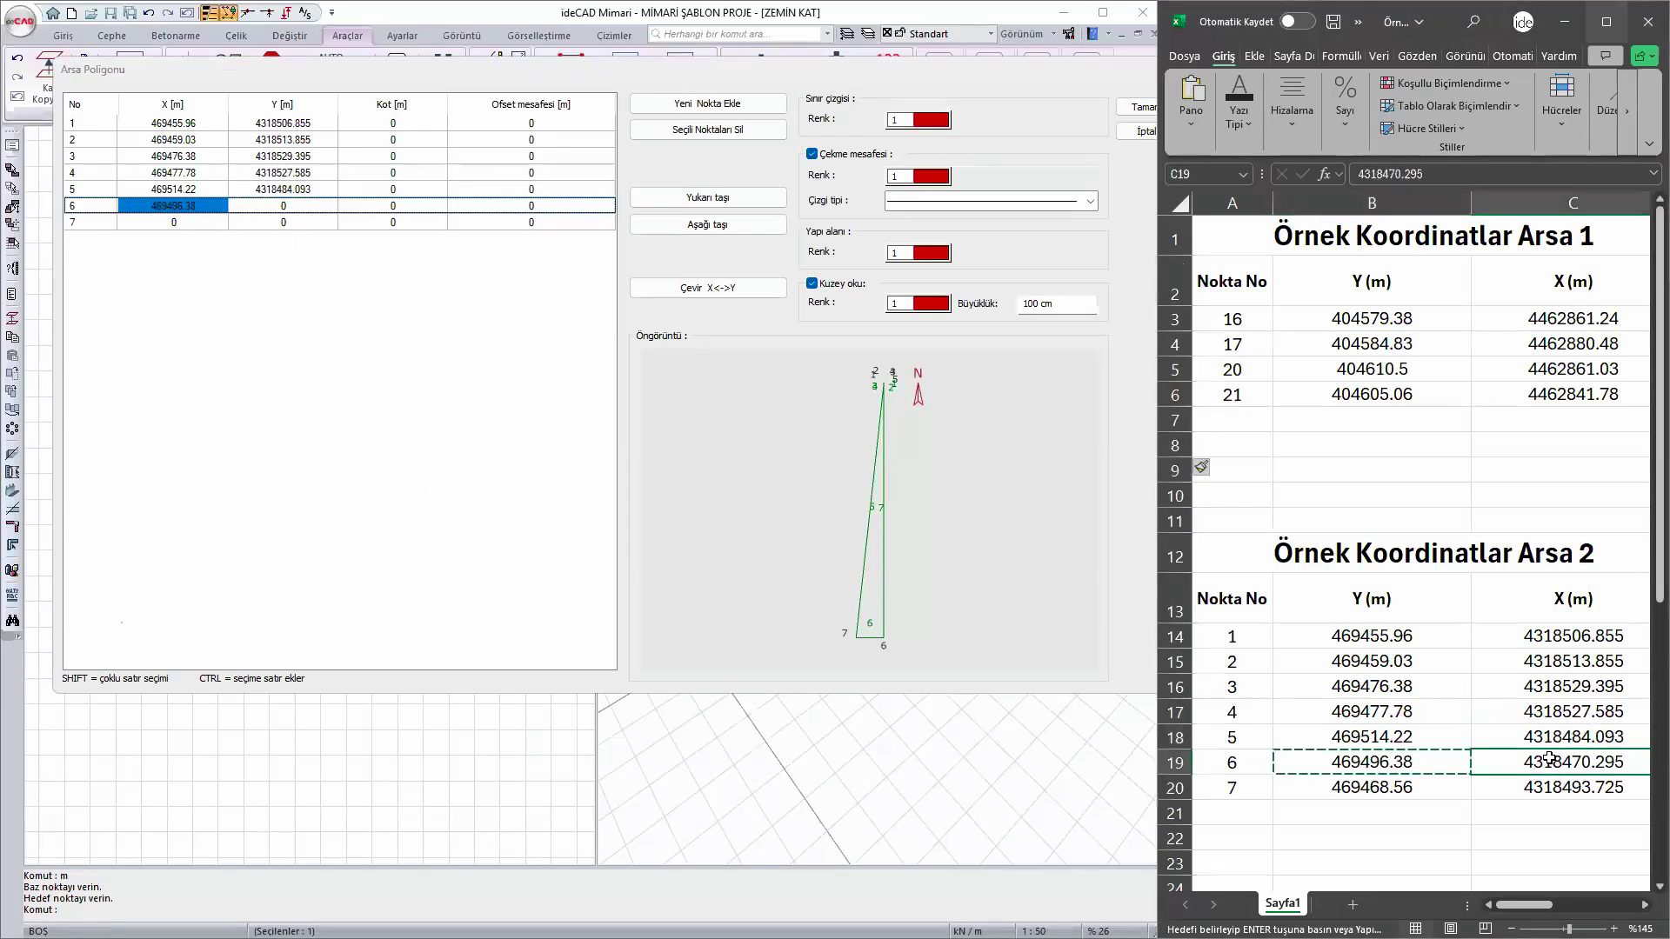
{"action": "key", "text": "ctrl+c"}
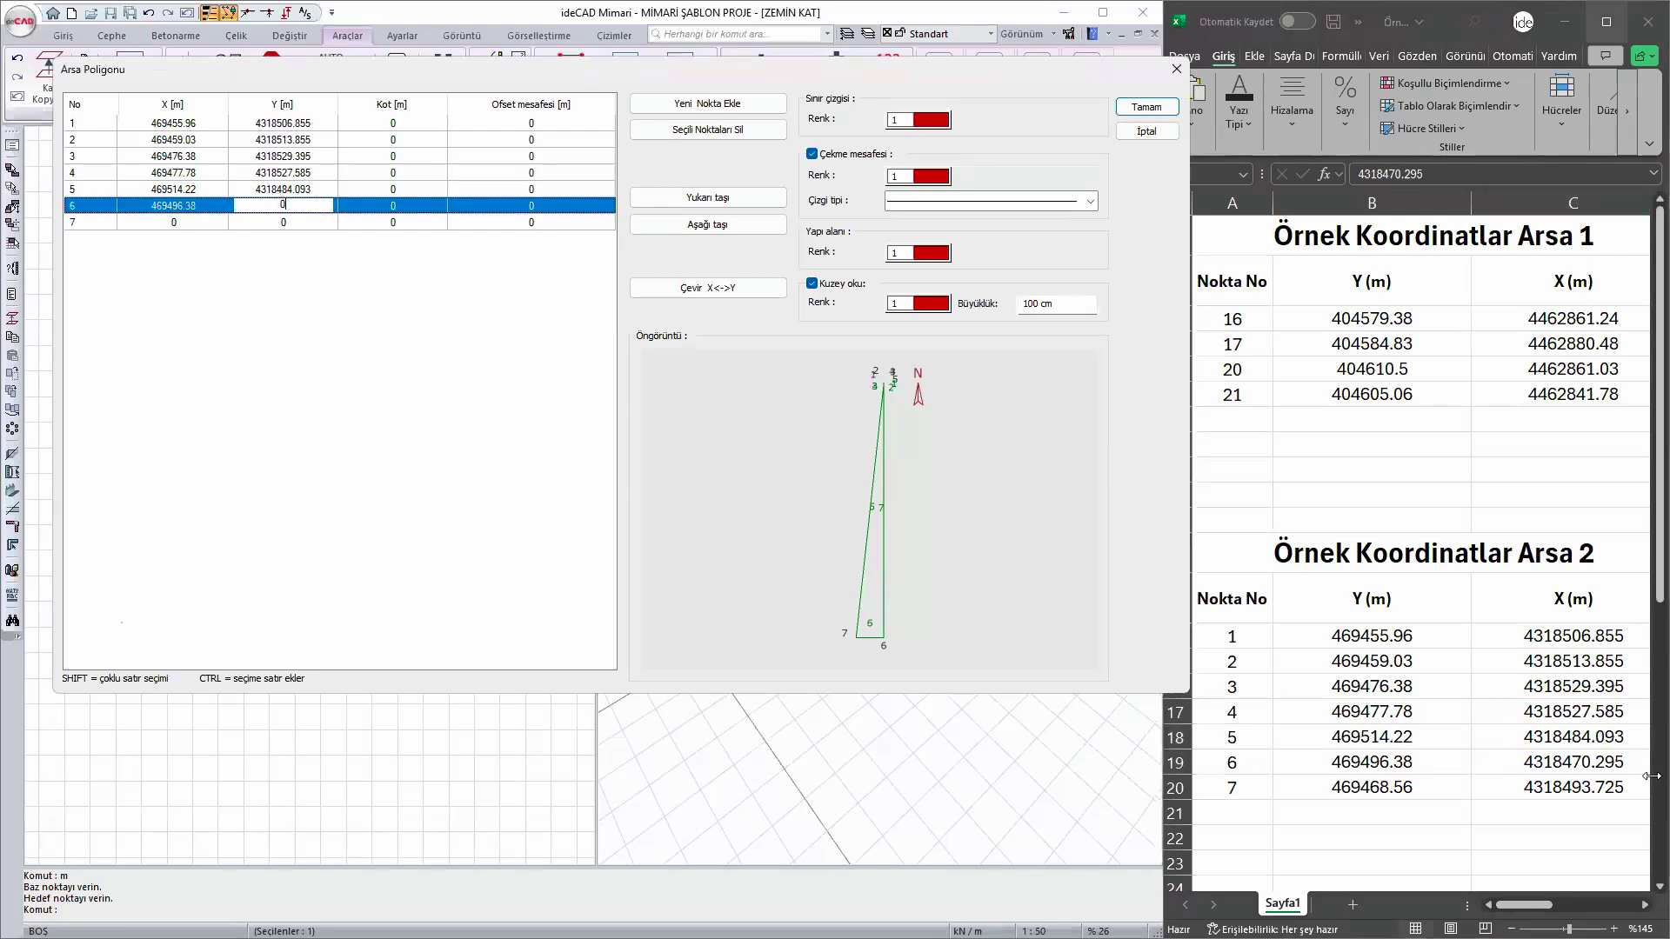
{"action": "left_click", "coordinate": [1581, 763]}
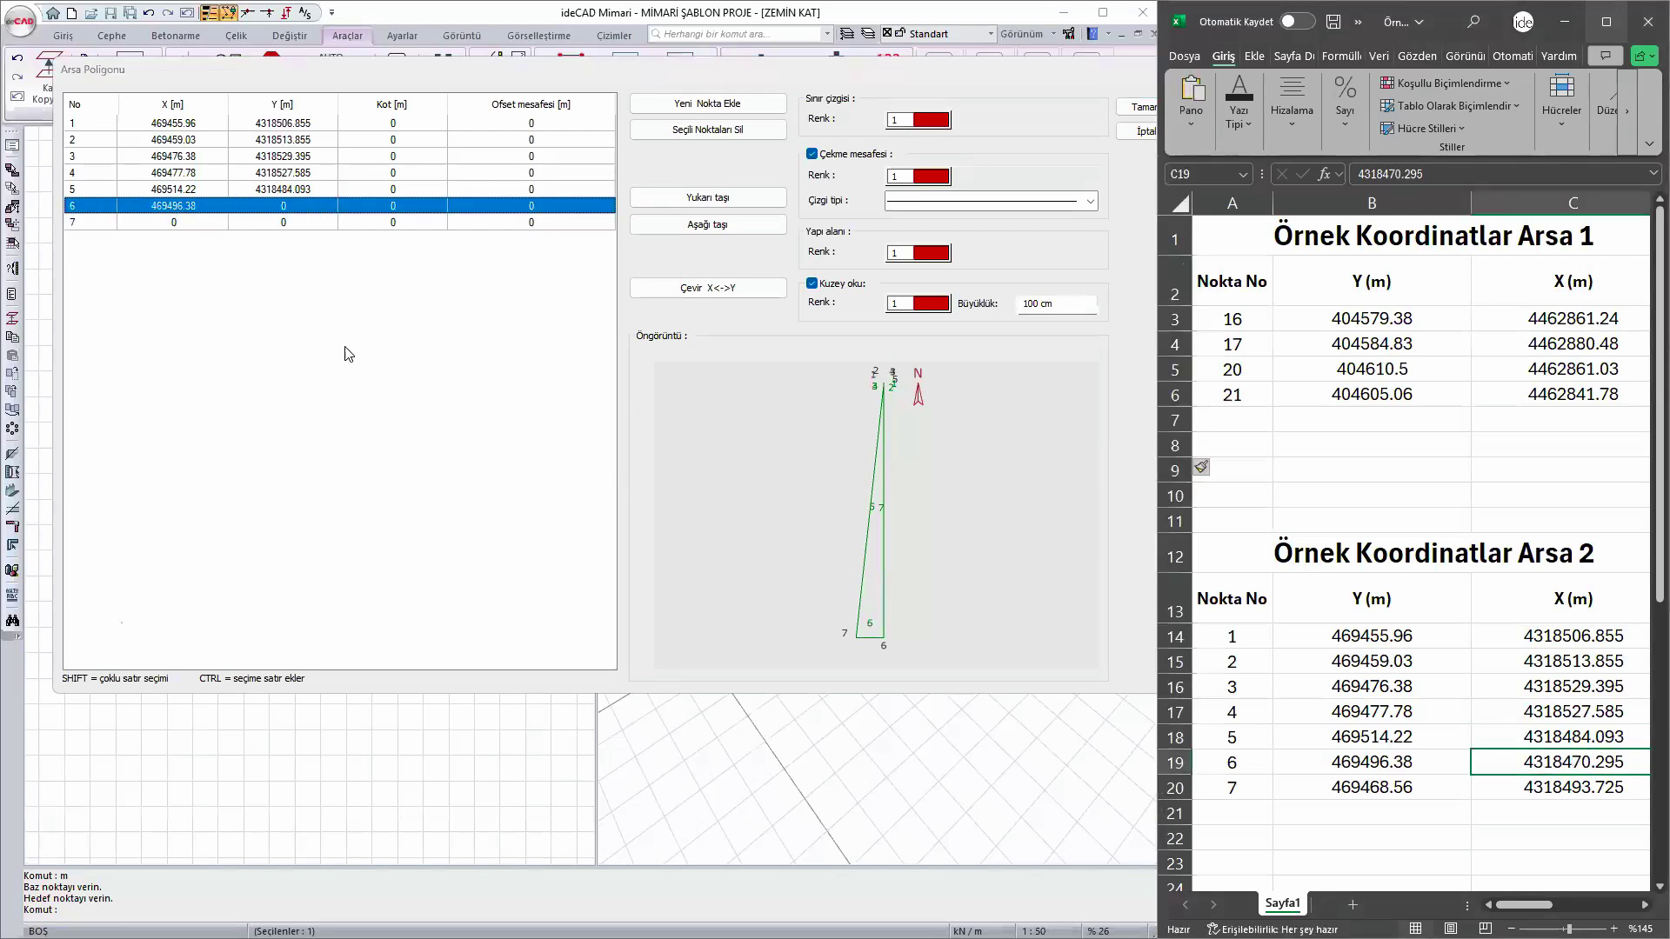
{"action": "key", "text": "ctrl+c"}
{"action": "left_click", "coordinate": [291, 212]}
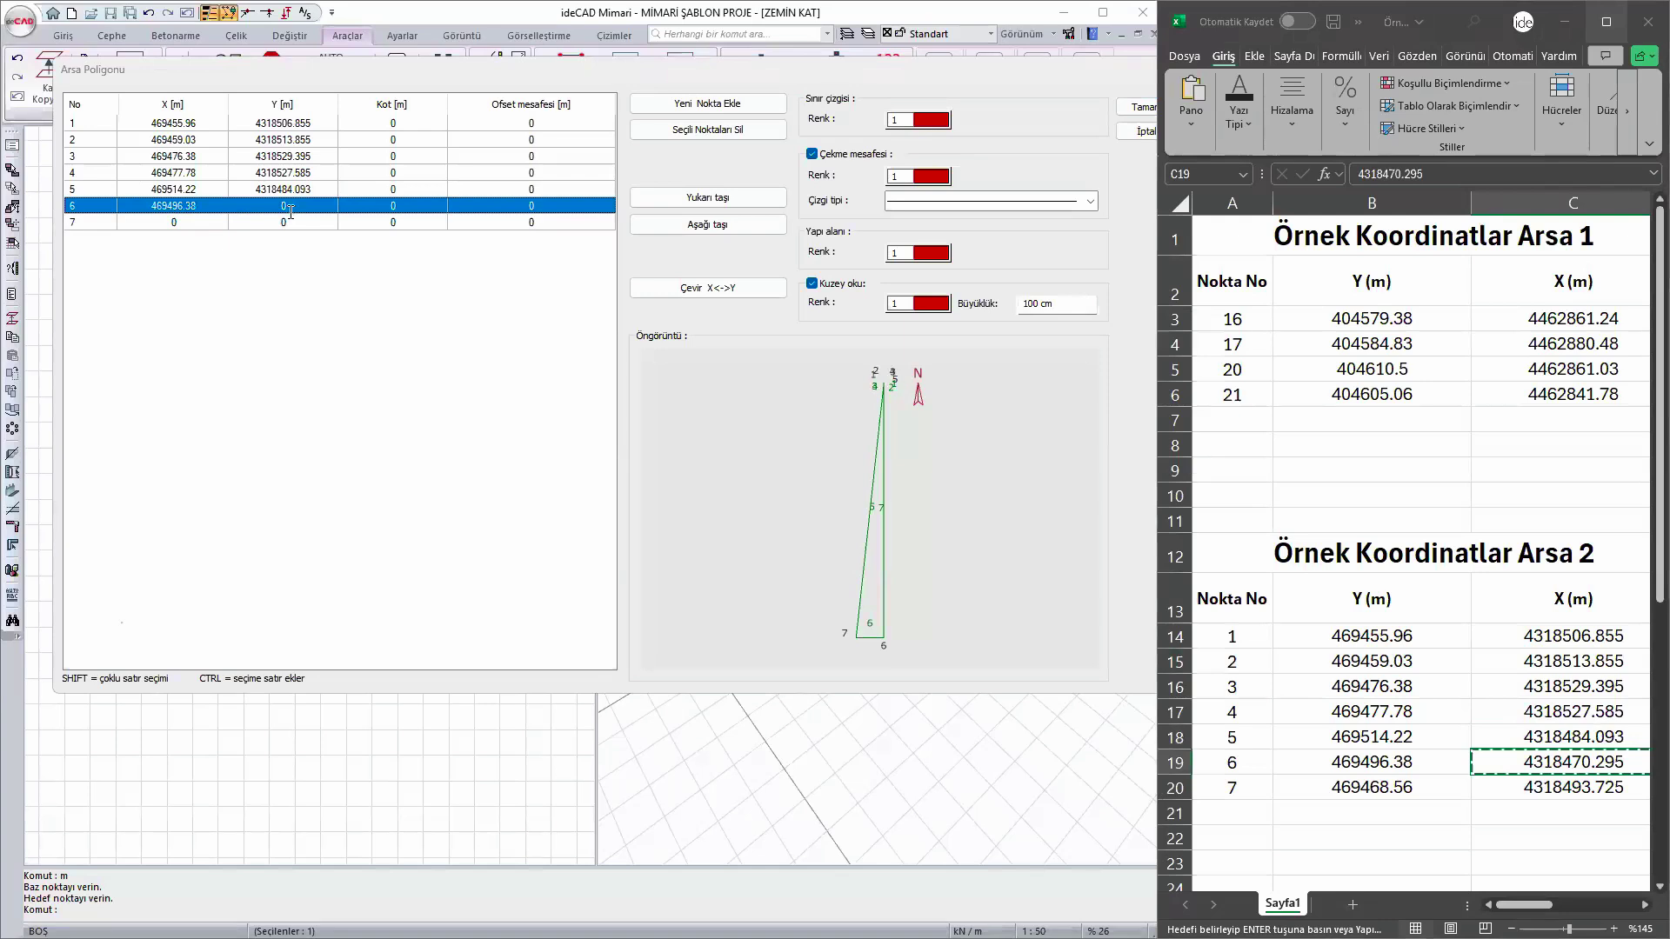
{"action": "key", "text": "ctrl+v"}
- Copy the seventh point of Arsa 2 into polygon point 7 as X 469468.56 and Y 4318493.725
{"action": "left_click", "coordinate": [1378, 787]}
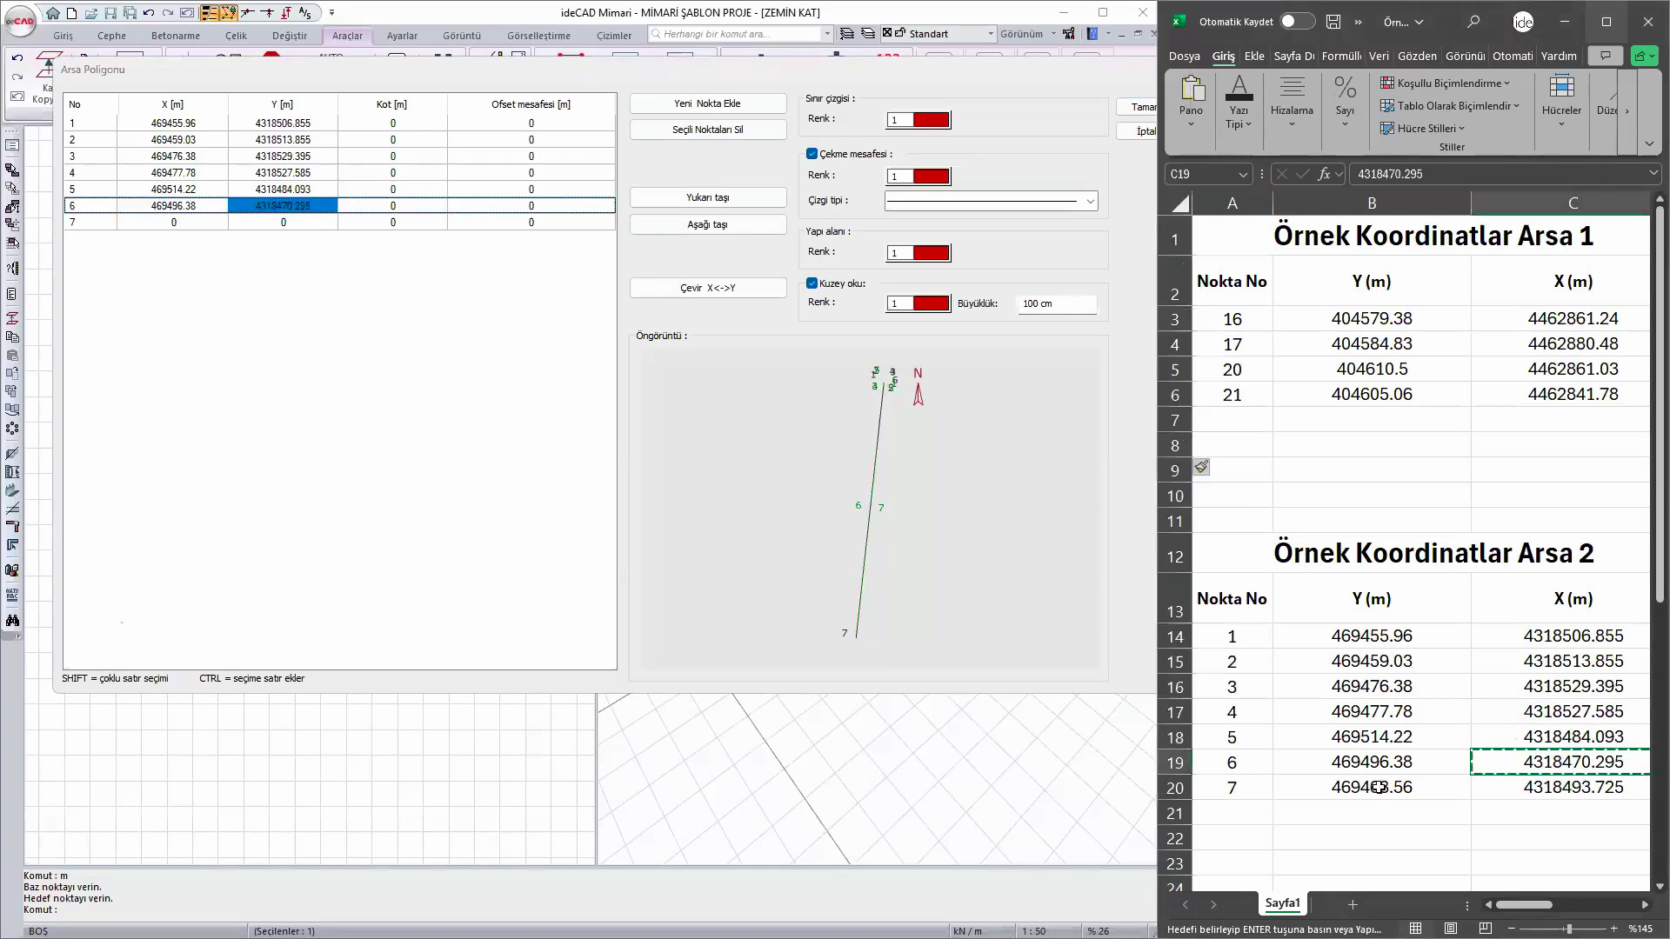
{"action": "key", "text": "ctrl+c"}
{"action": "left_click", "coordinate": [161, 222]}
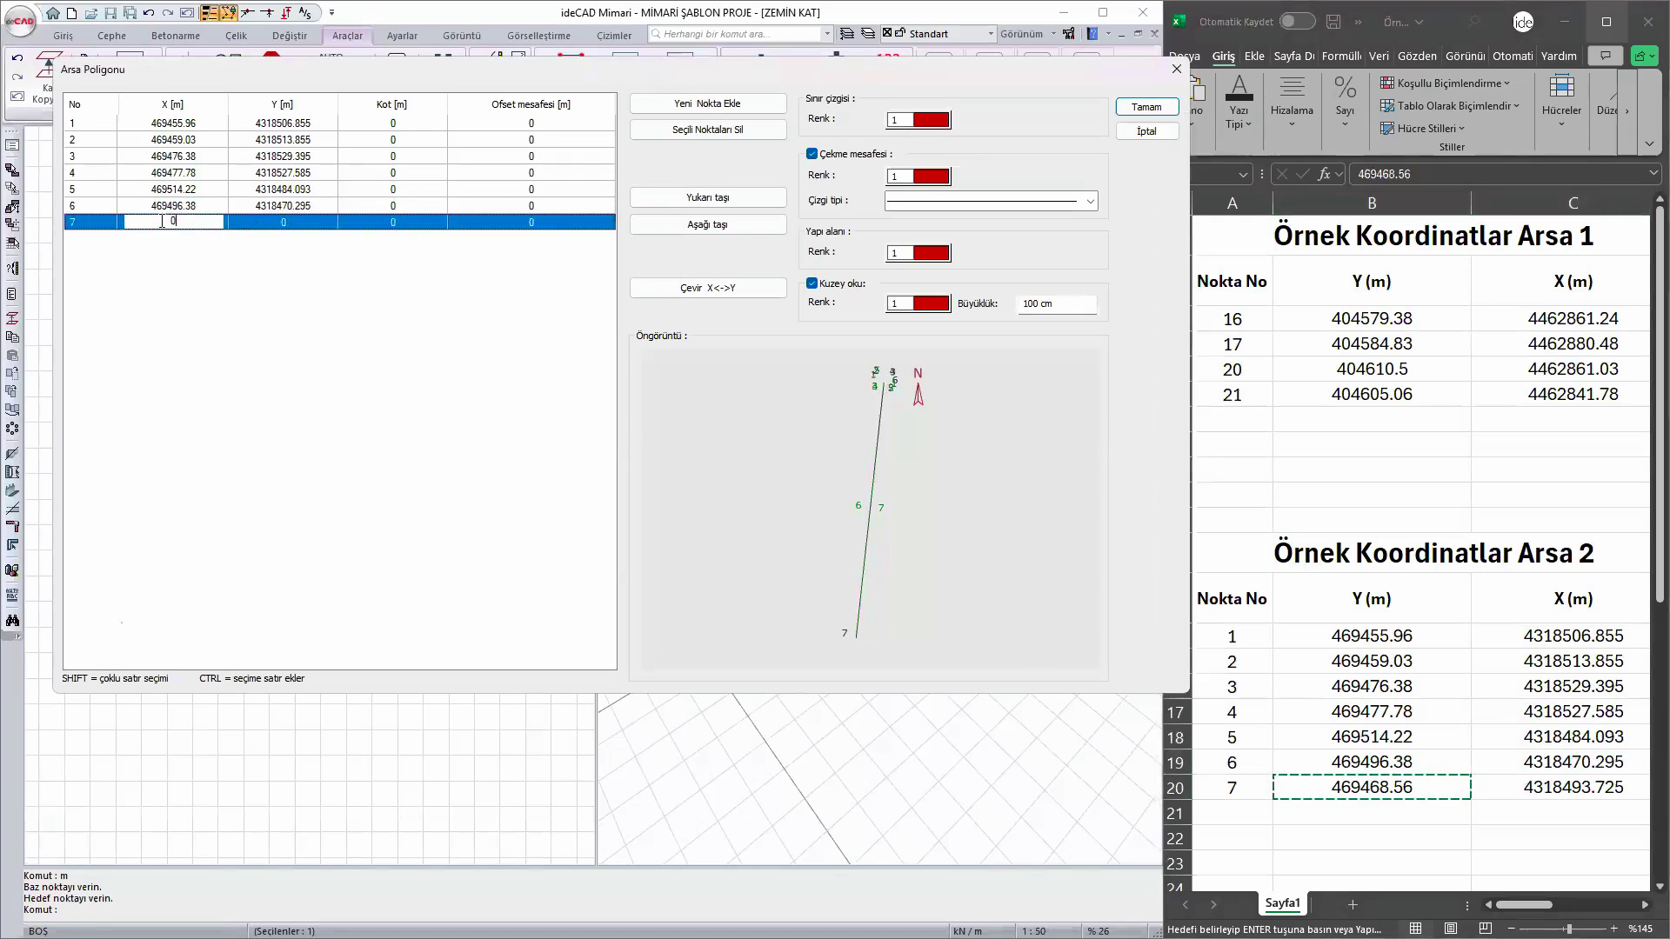
{"action": "key", "text": "ctrl+v"}
{"action": "left_click", "coordinate": [1562, 789]}
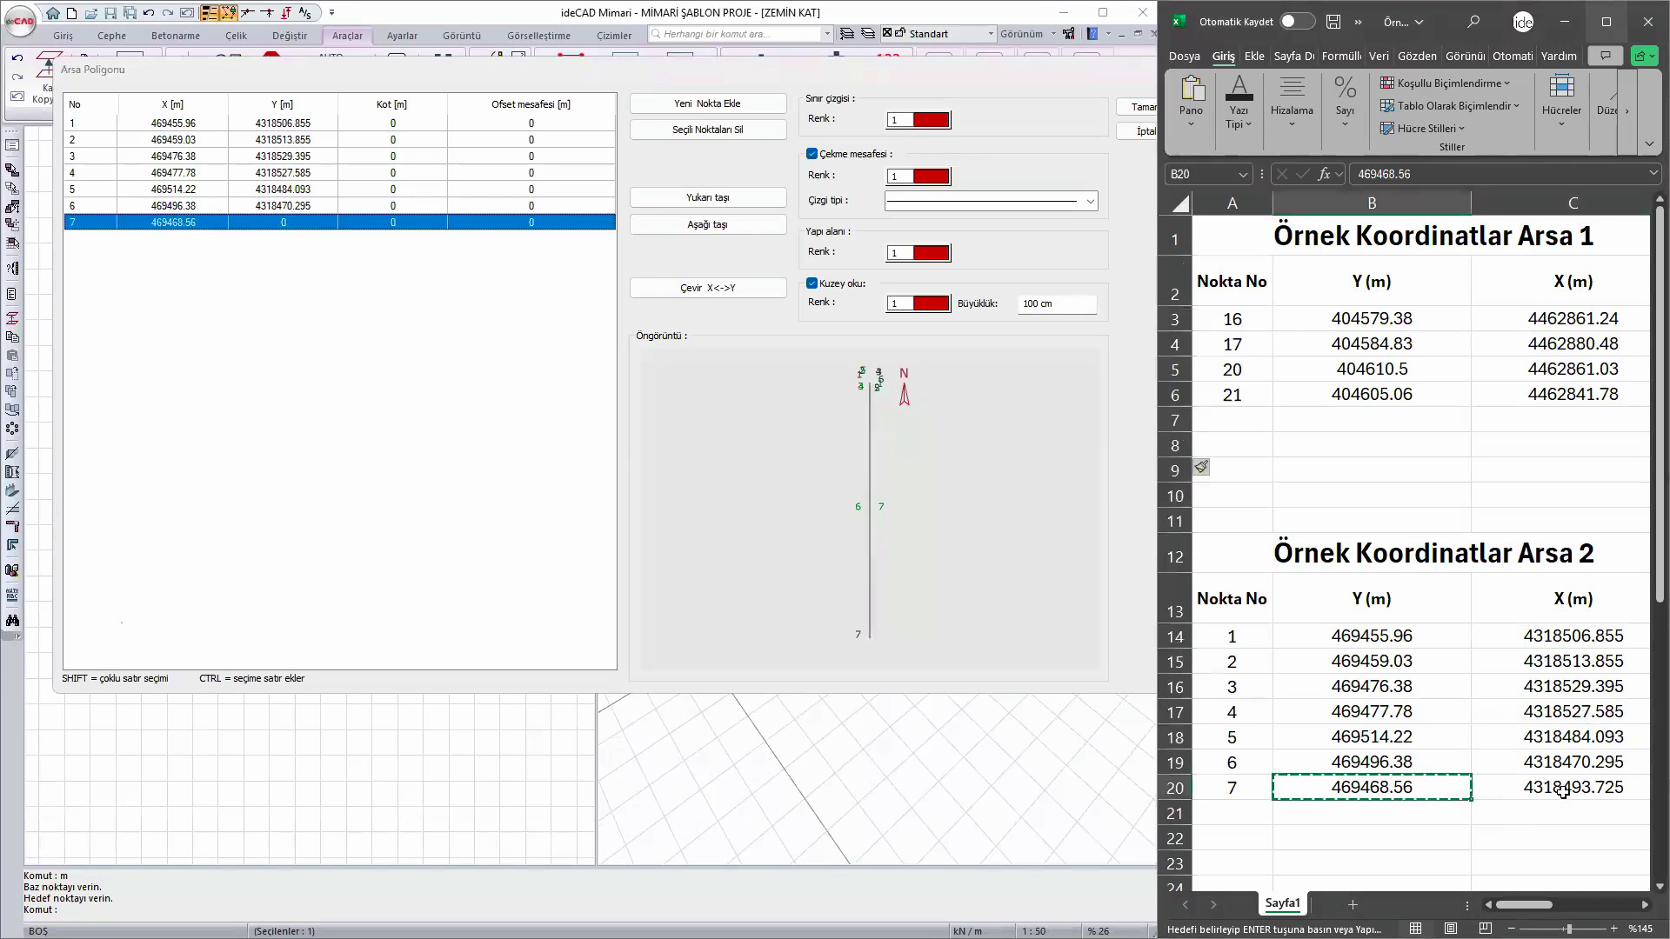
{"action": "left_click", "coordinate": [1563, 790]}
{"action": "key", "text": "ctrl+c"}
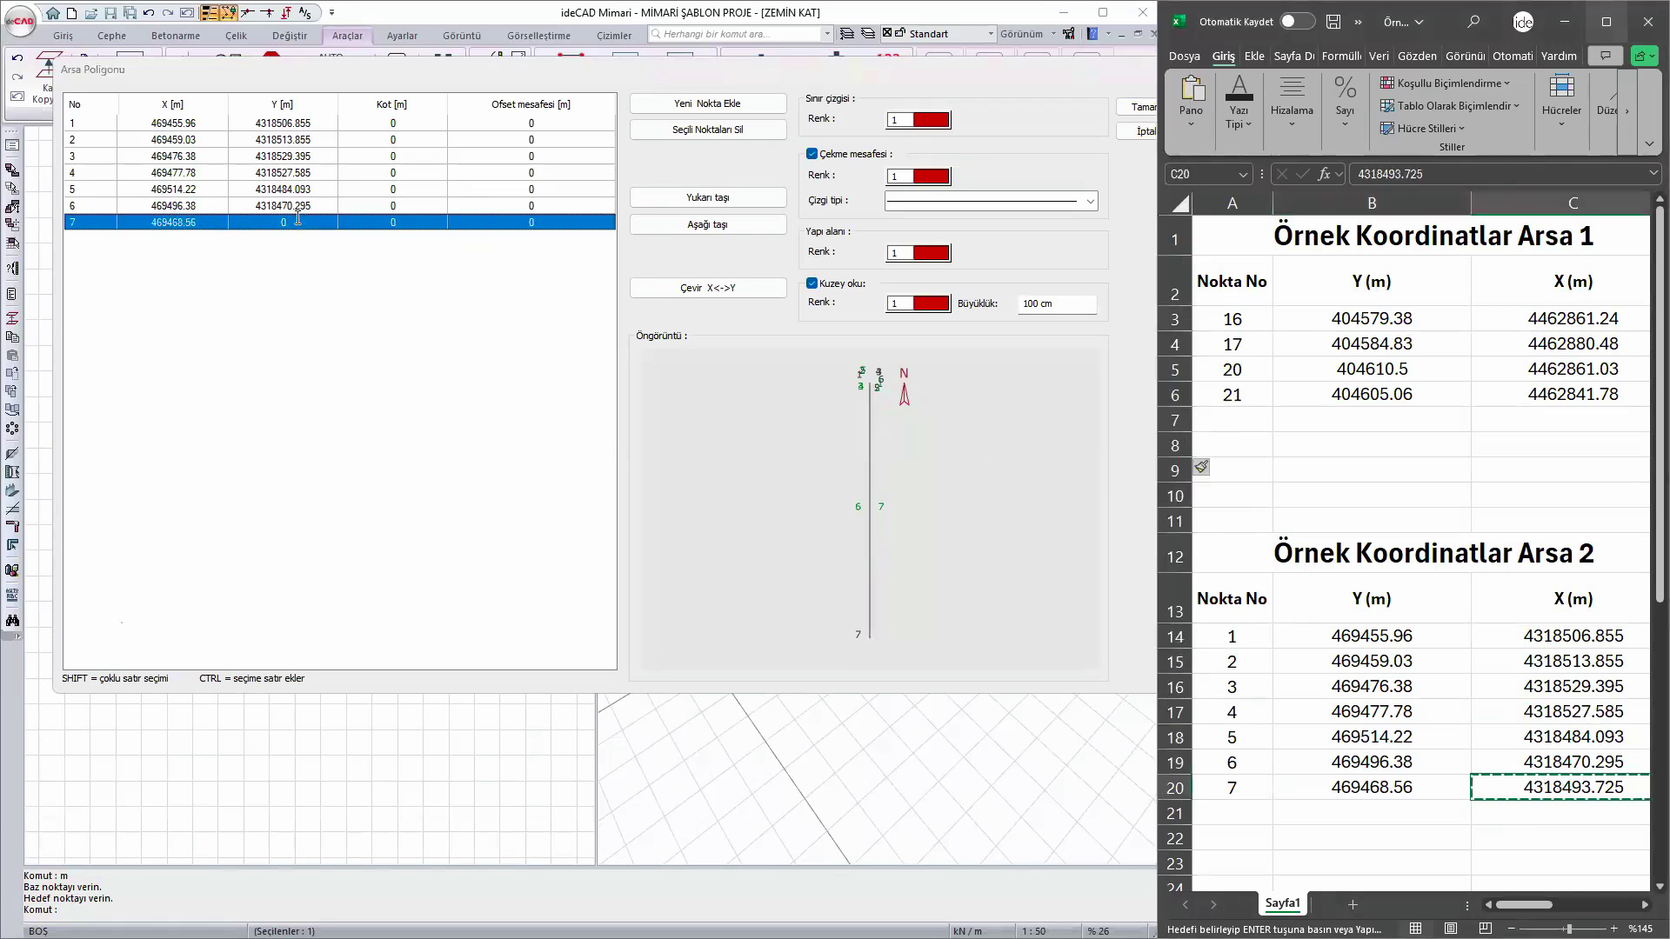
{"action": "left_click", "coordinate": [297, 220]}
{"action": "key", "text": "ctrl+v"}
{"action": "key", "text": "Return"}
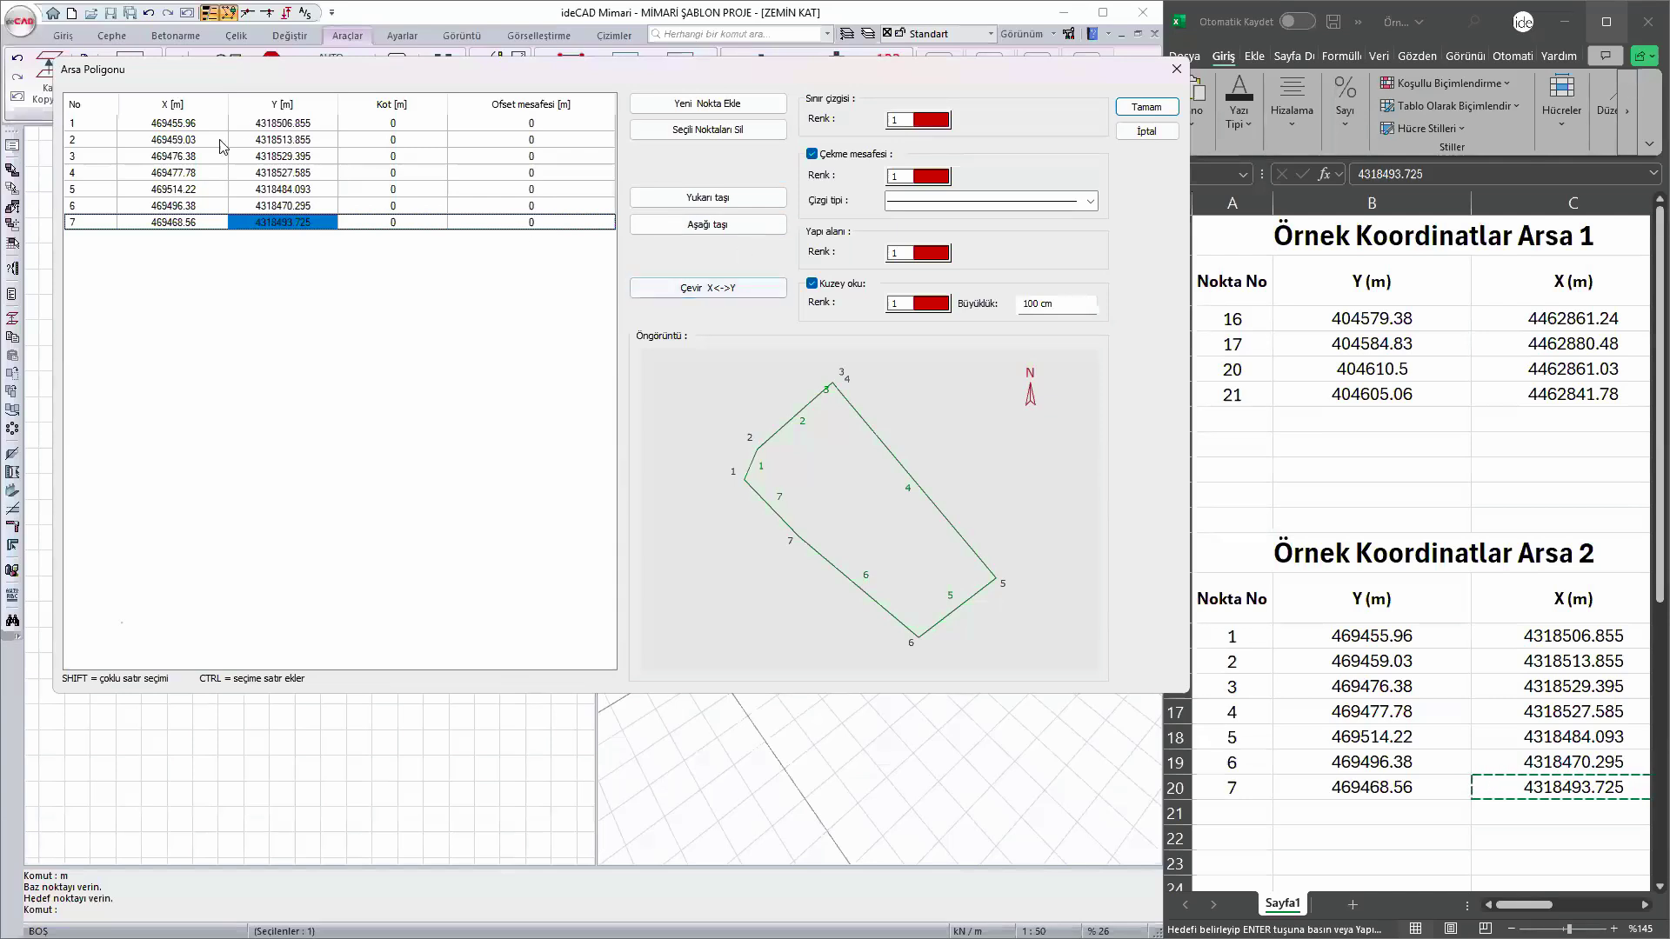
- Swap the X and Y coordinates of all polygon points back and forth, ending in their original order
{"action": "left_click", "coordinate": [728, 288]}
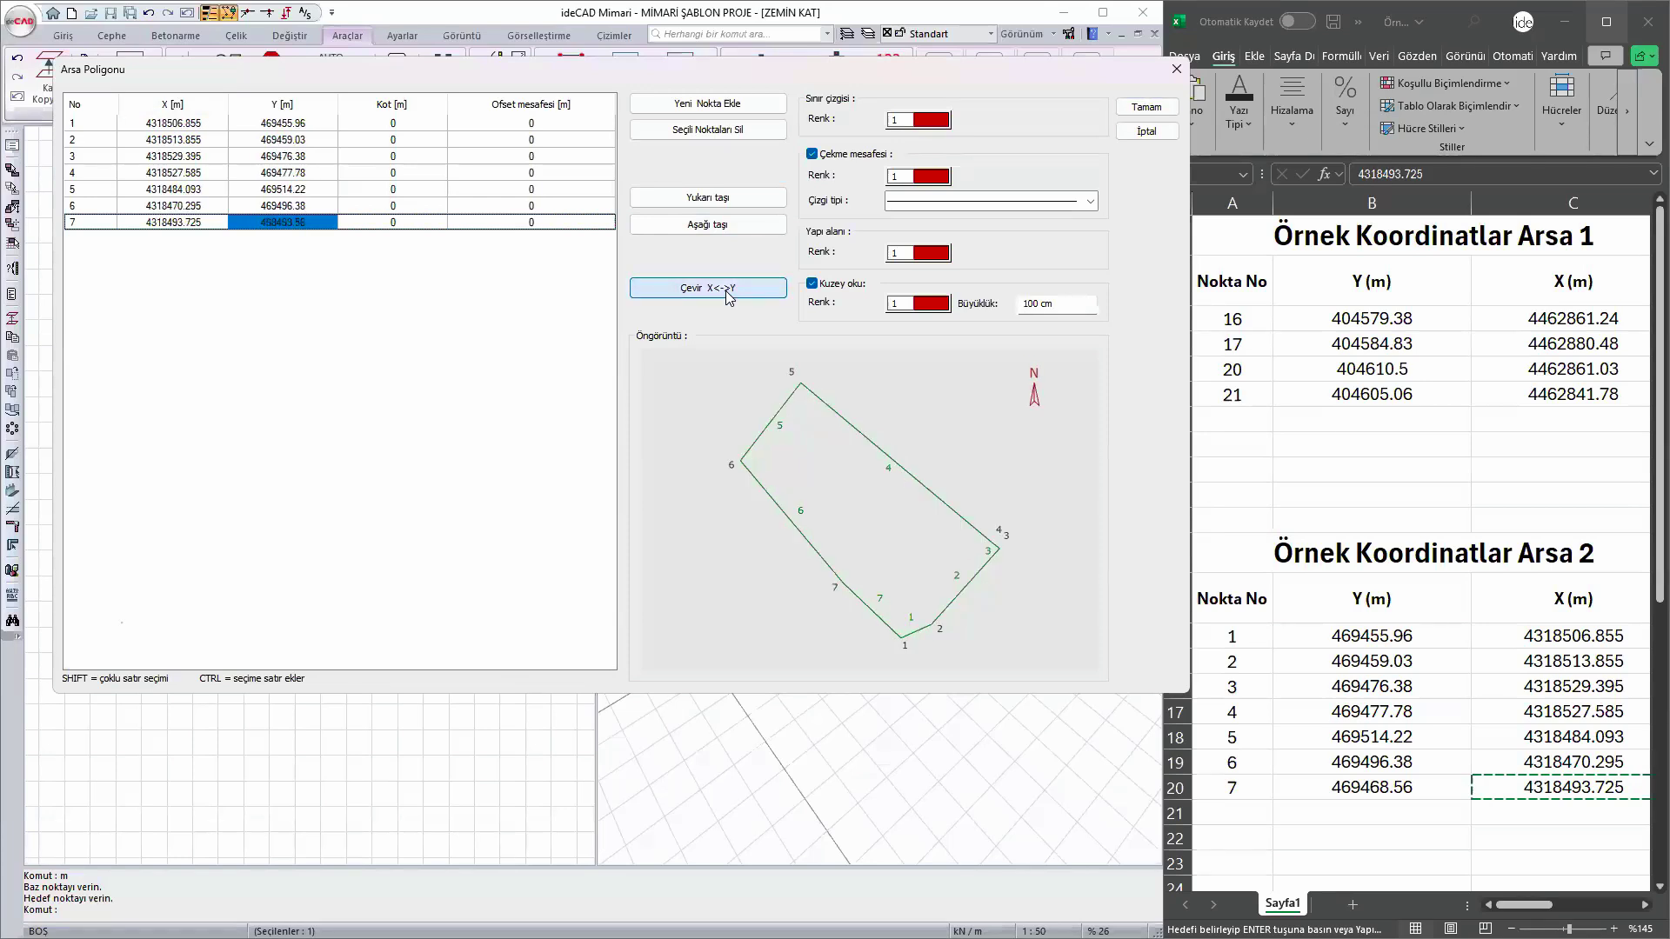
{"action": "left_click", "coordinate": [729, 292]}
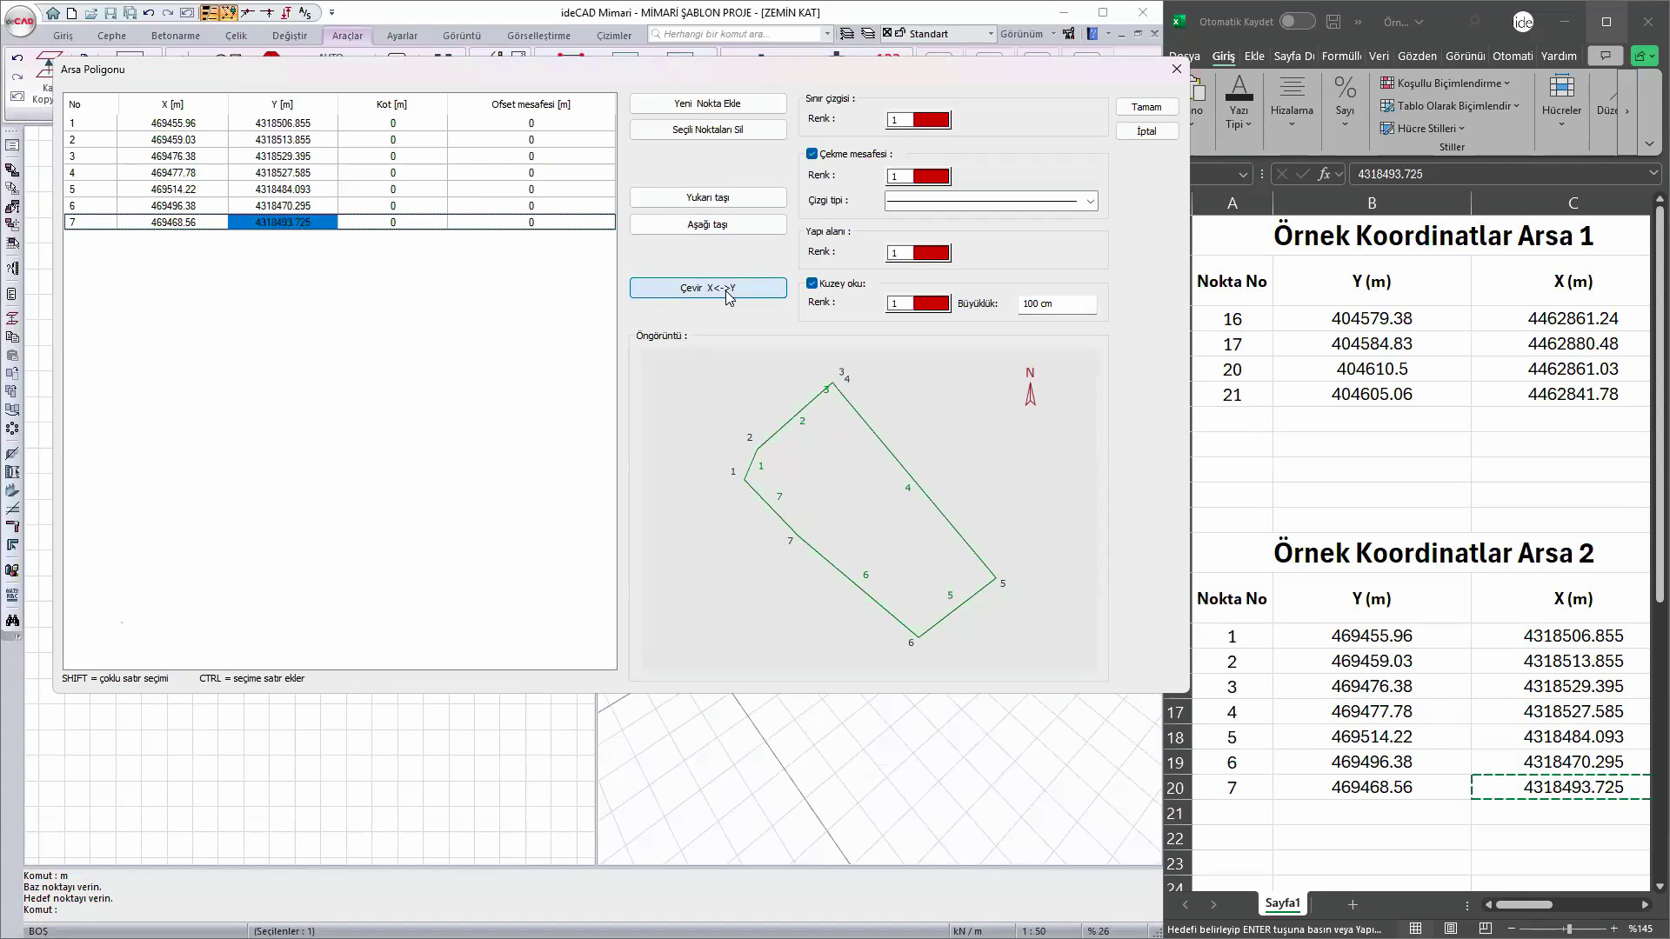
{"action": "left_click", "coordinate": [729, 294]}
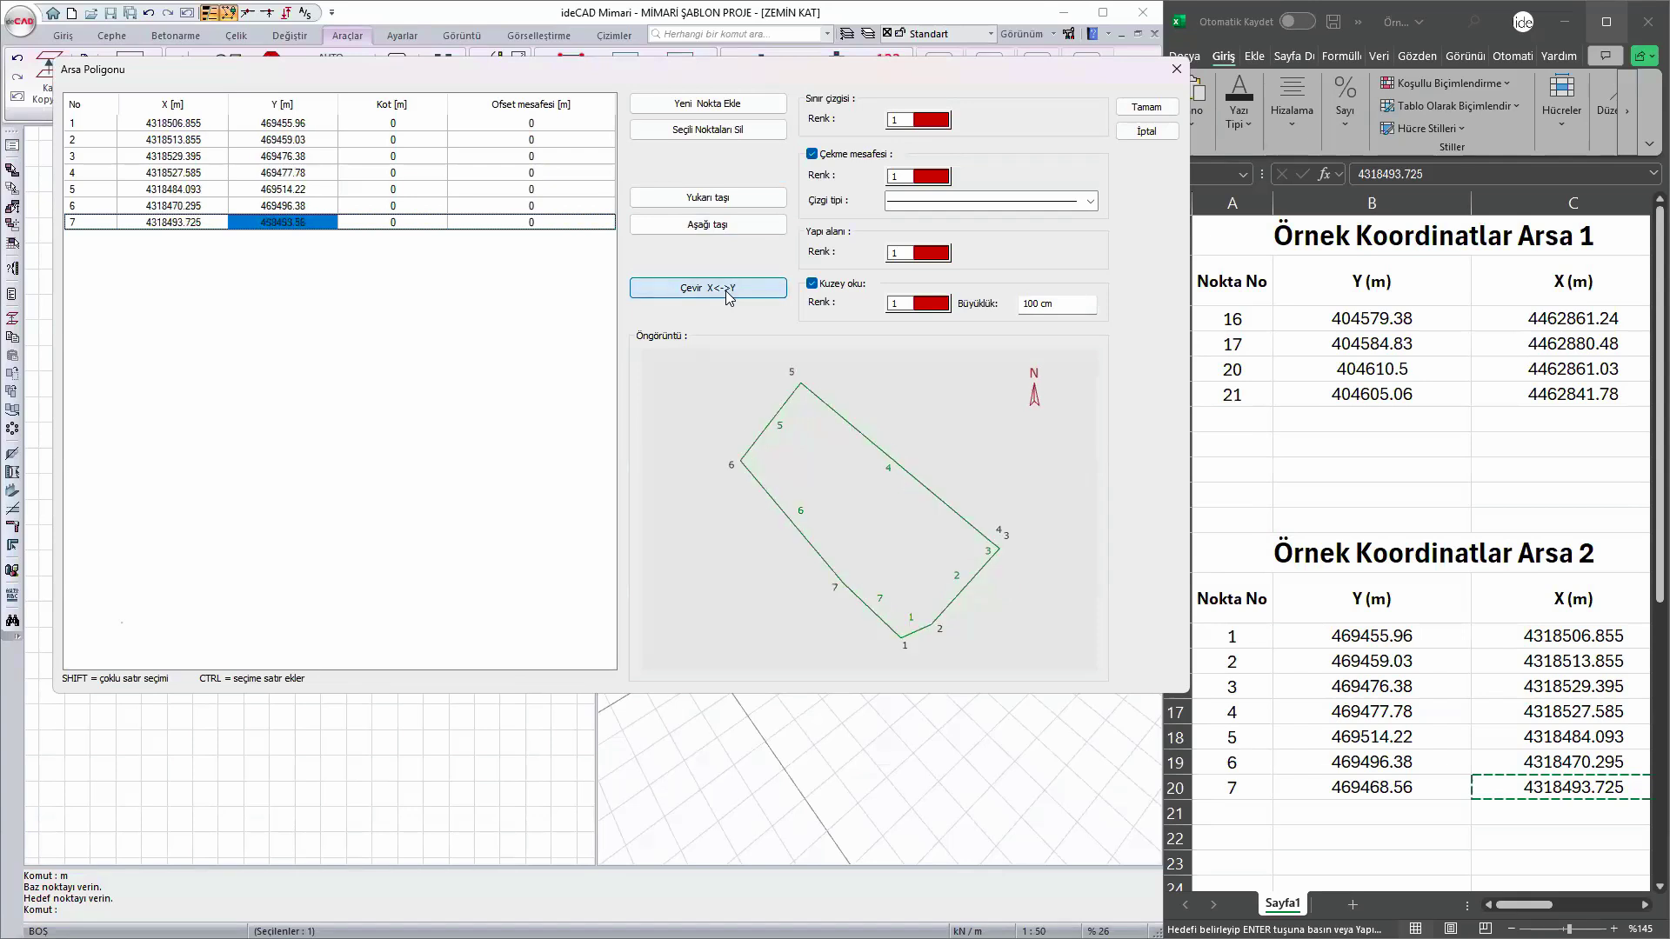
{"action": "left_click", "coordinate": [729, 294]}
{"action": "left_click", "coordinate": [729, 294]}
{"action": "left_click", "coordinate": [729, 293]}
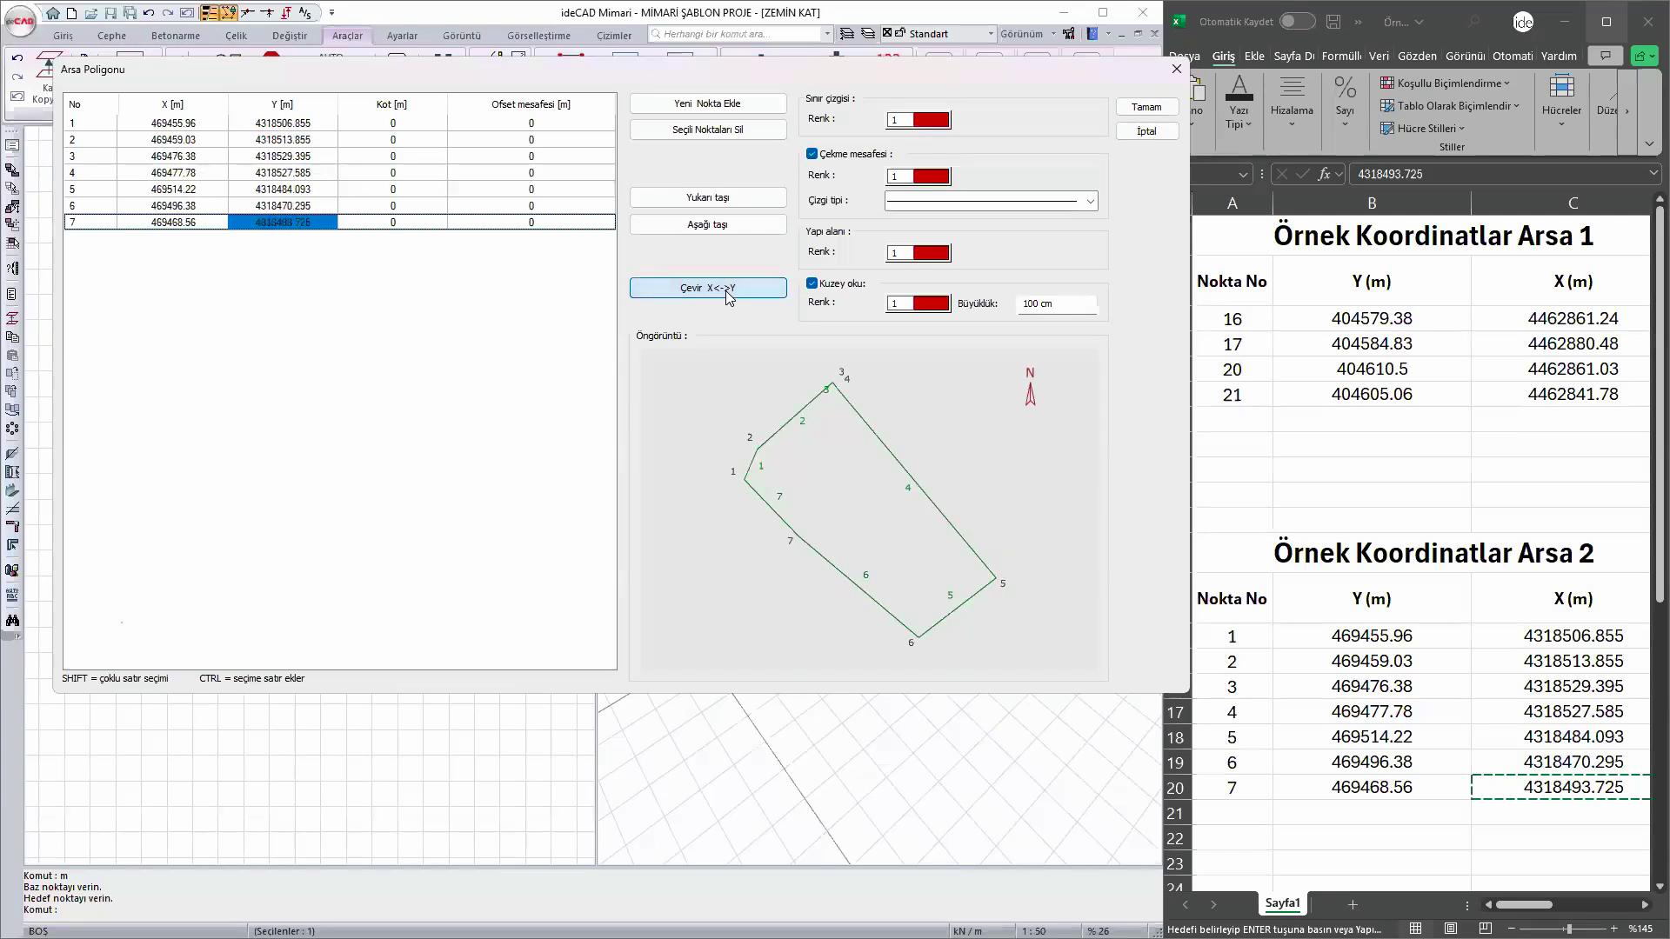
- Set the north arrow size to 520 and accept the seven-point plot polygon so it is drawn in the plan
{"action": "left_click_drag", "start_coordinate": [1072, 303], "coordinate": [975, 310]}
{"action": "type", "text": "520"}
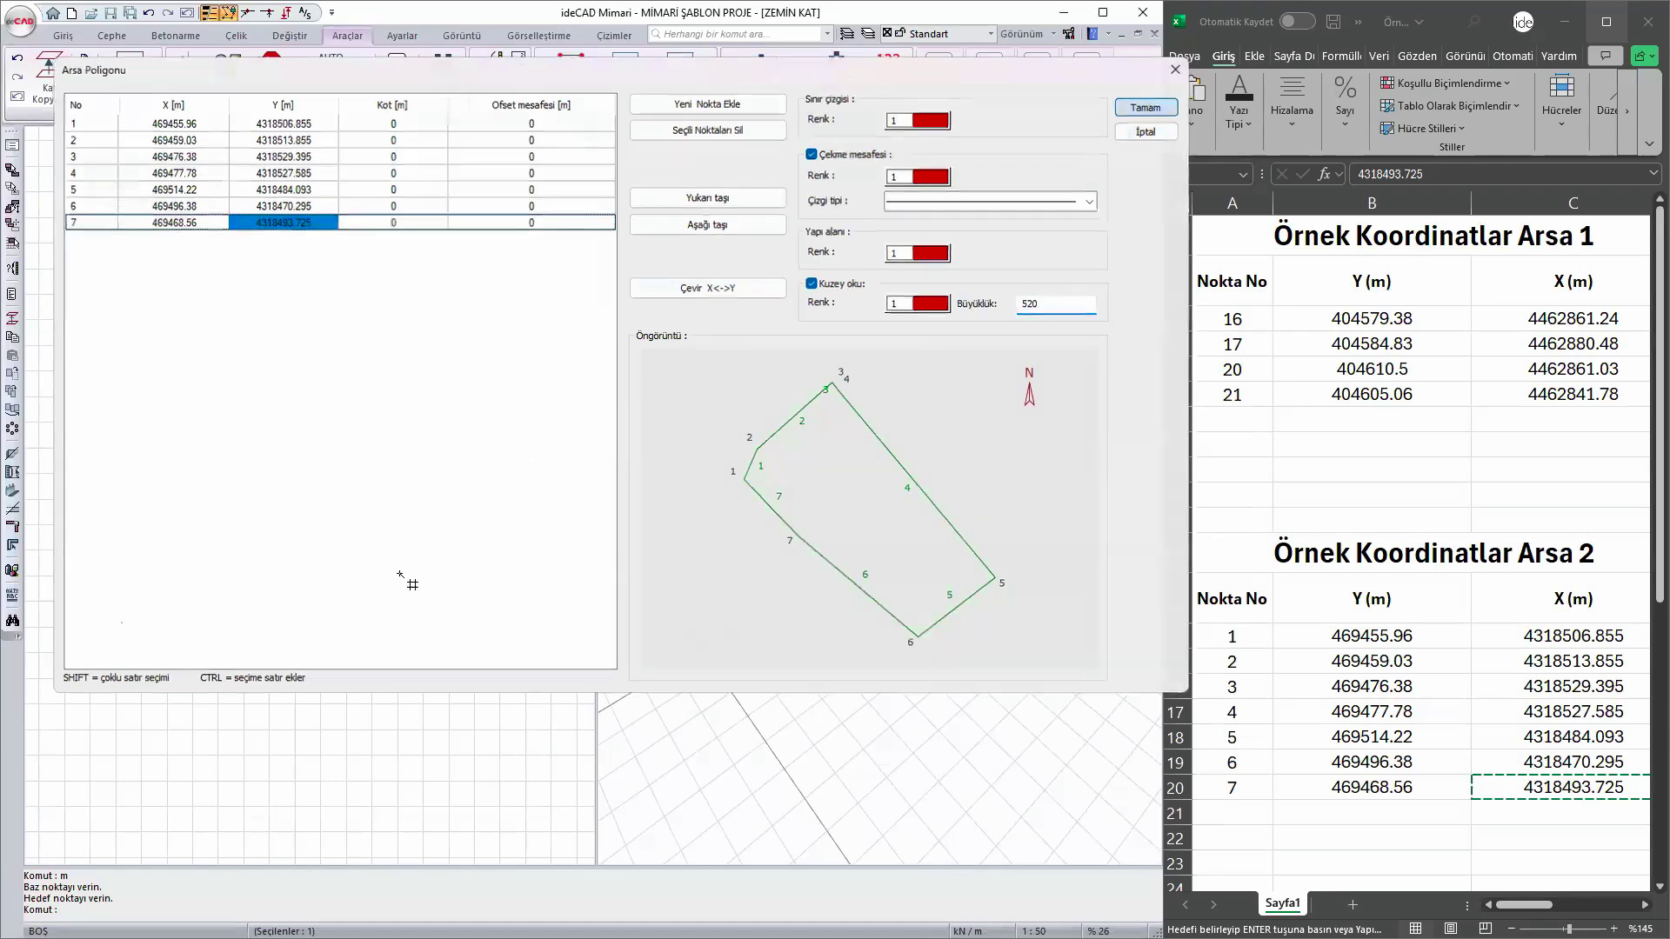
{"action": "key", "text": "Return"}
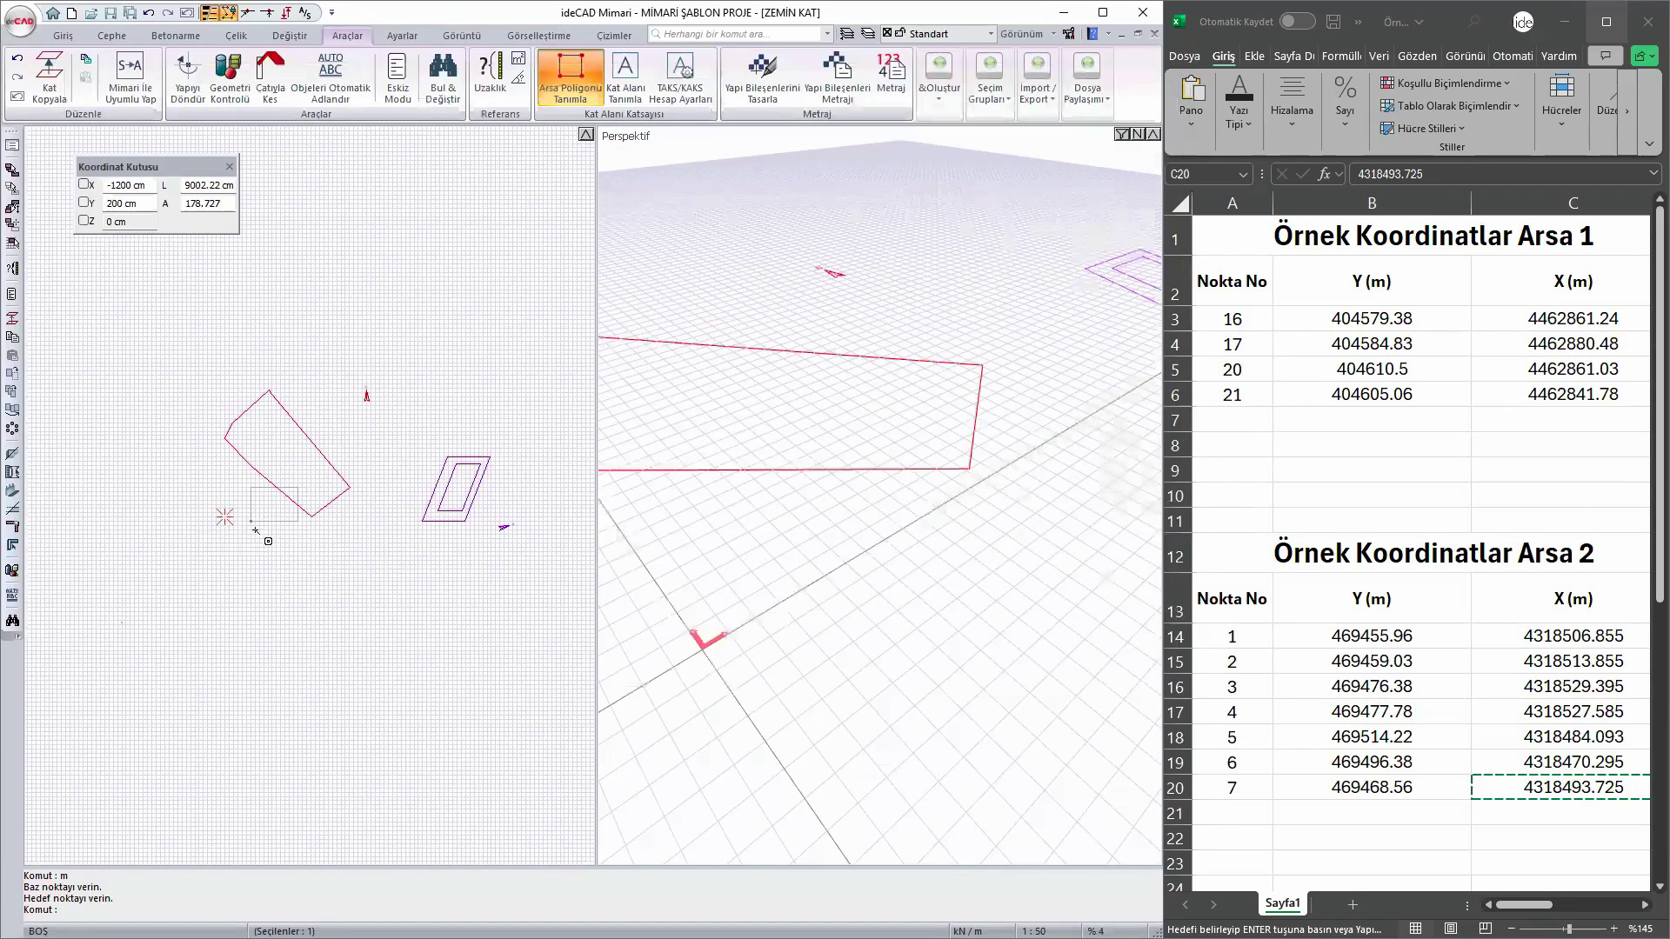
- Open the seven-point plot polygon's settings and set the offset distance of points 1 and 2 to 5 m
{"action": "left_click", "coordinate": [280, 460]}
{"action": "scroll", "coordinate": [281, 461], "scroll_direction": "up", "scroll_amount": 3}
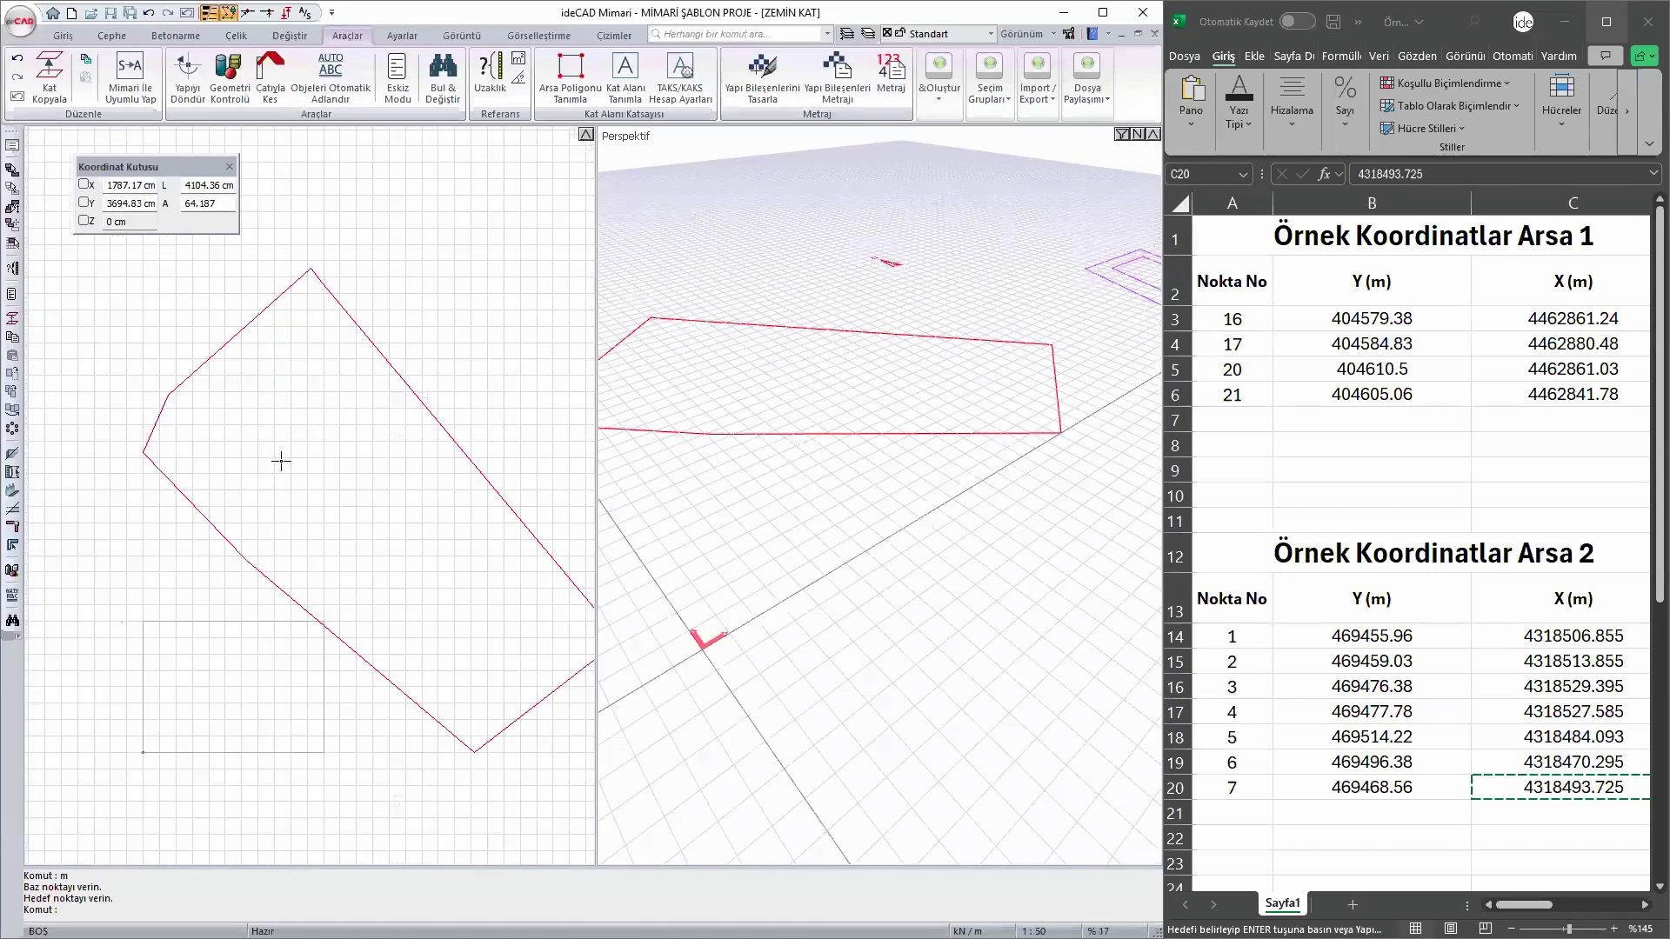
{"action": "scroll", "coordinate": [281, 457], "scroll_direction": "down", "scroll_amount": 2}
{"action": "key", "text": "Escape"}
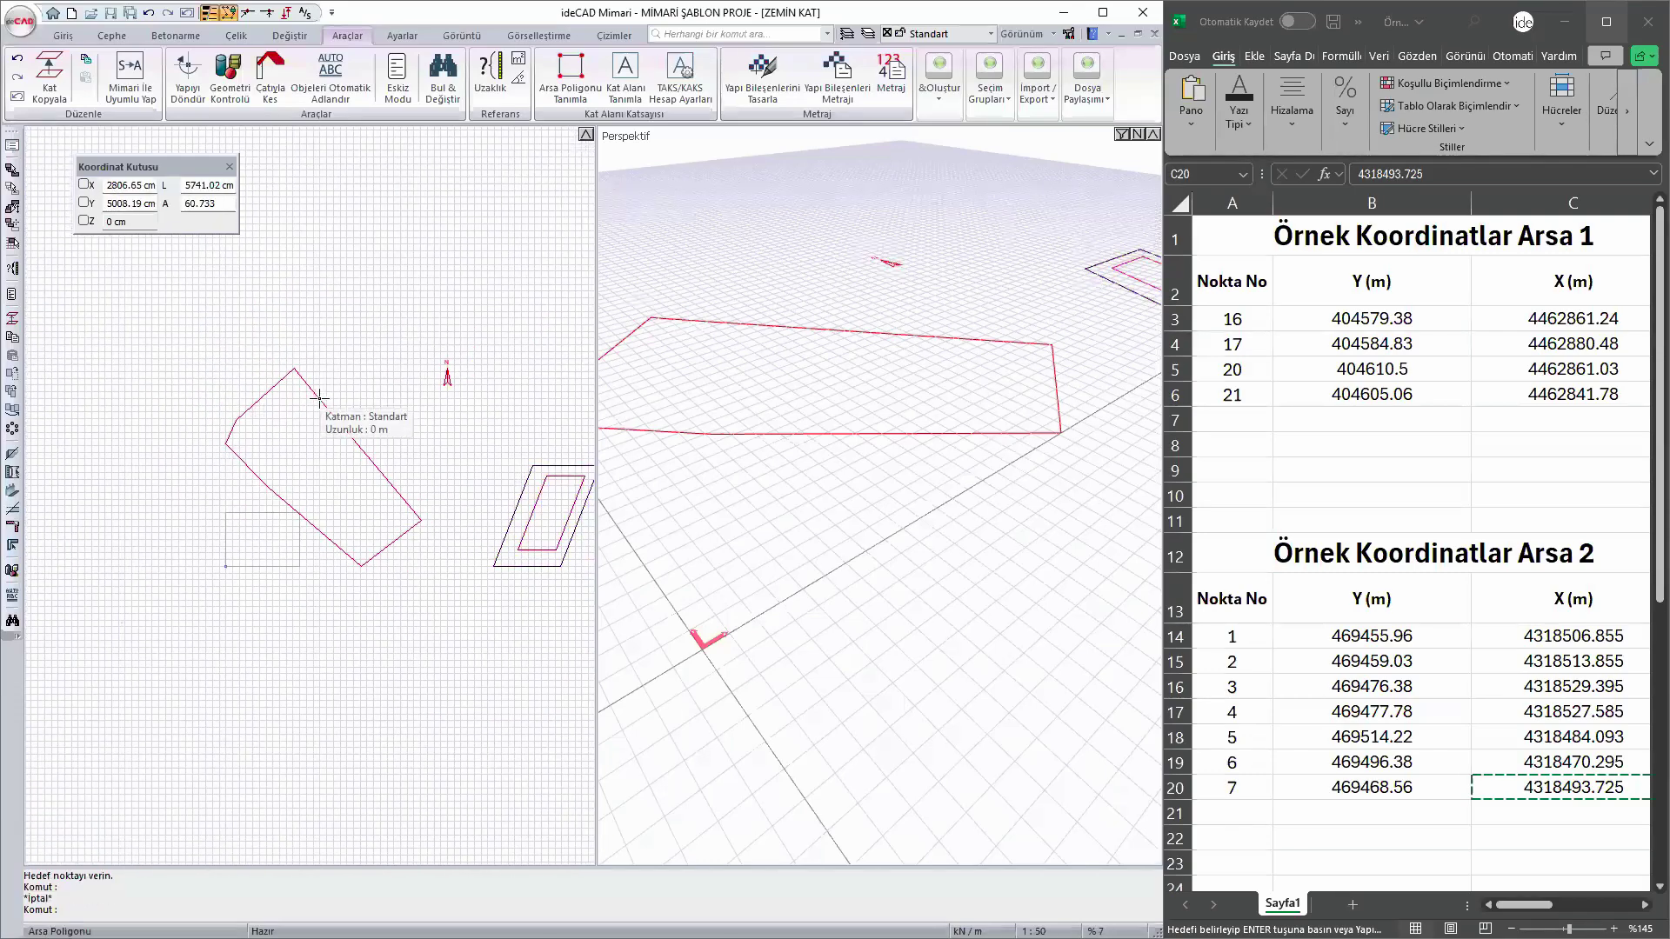
{"action": "double_click", "coordinate": [319, 398]}
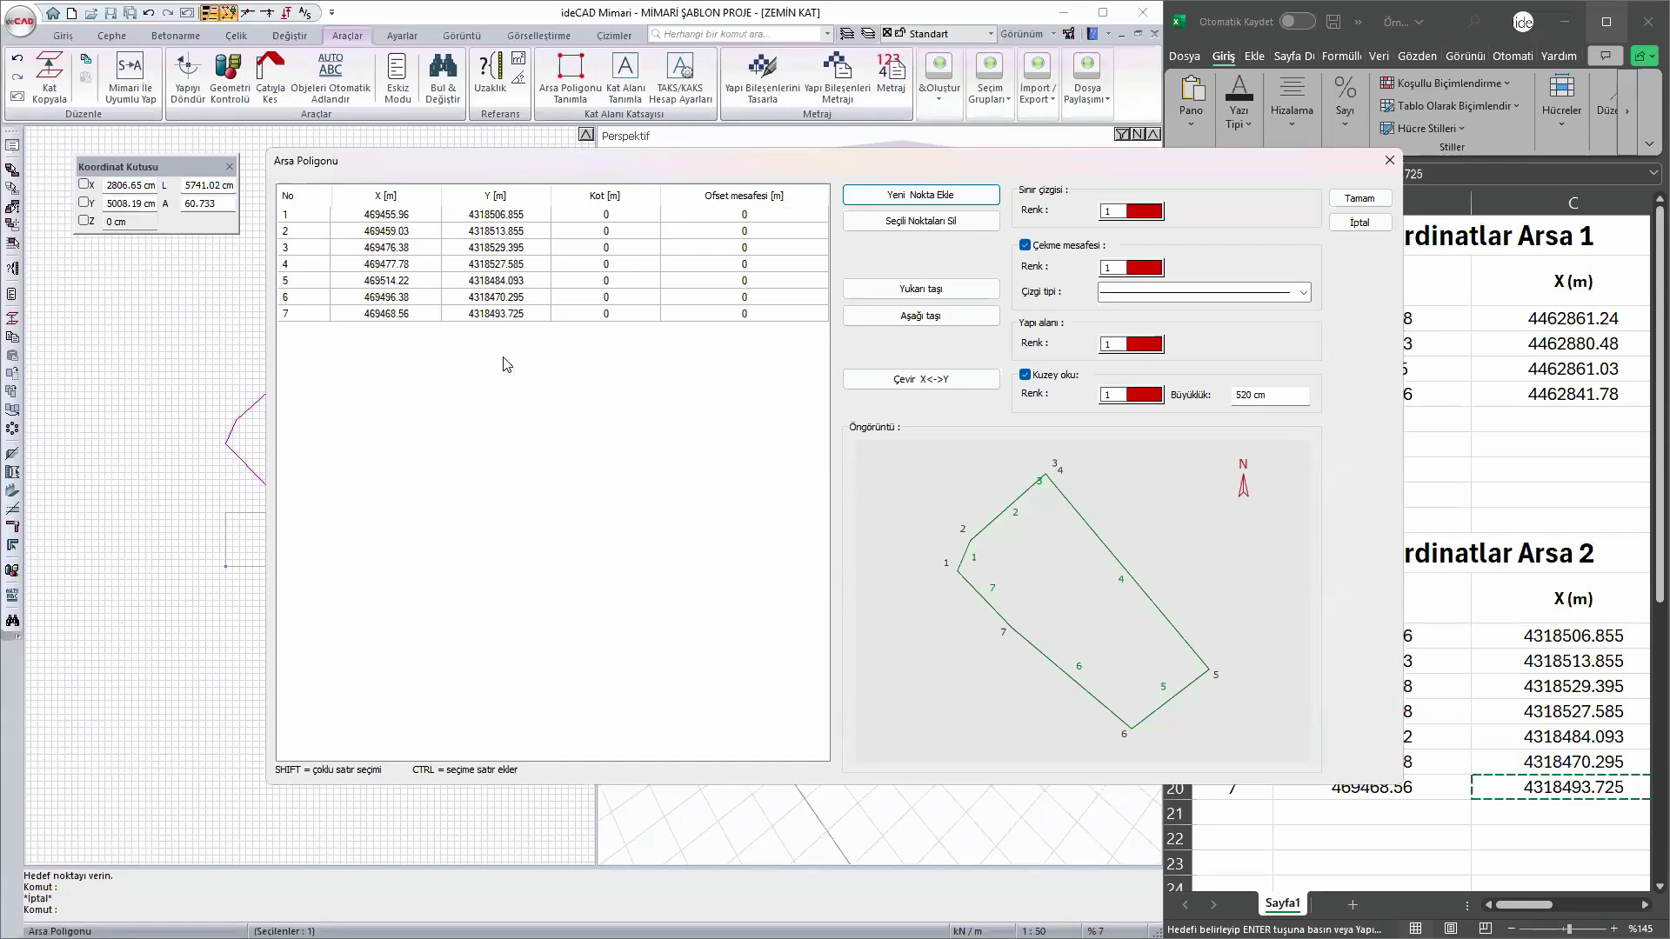
{"action": "left_click", "coordinate": [770, 217]}
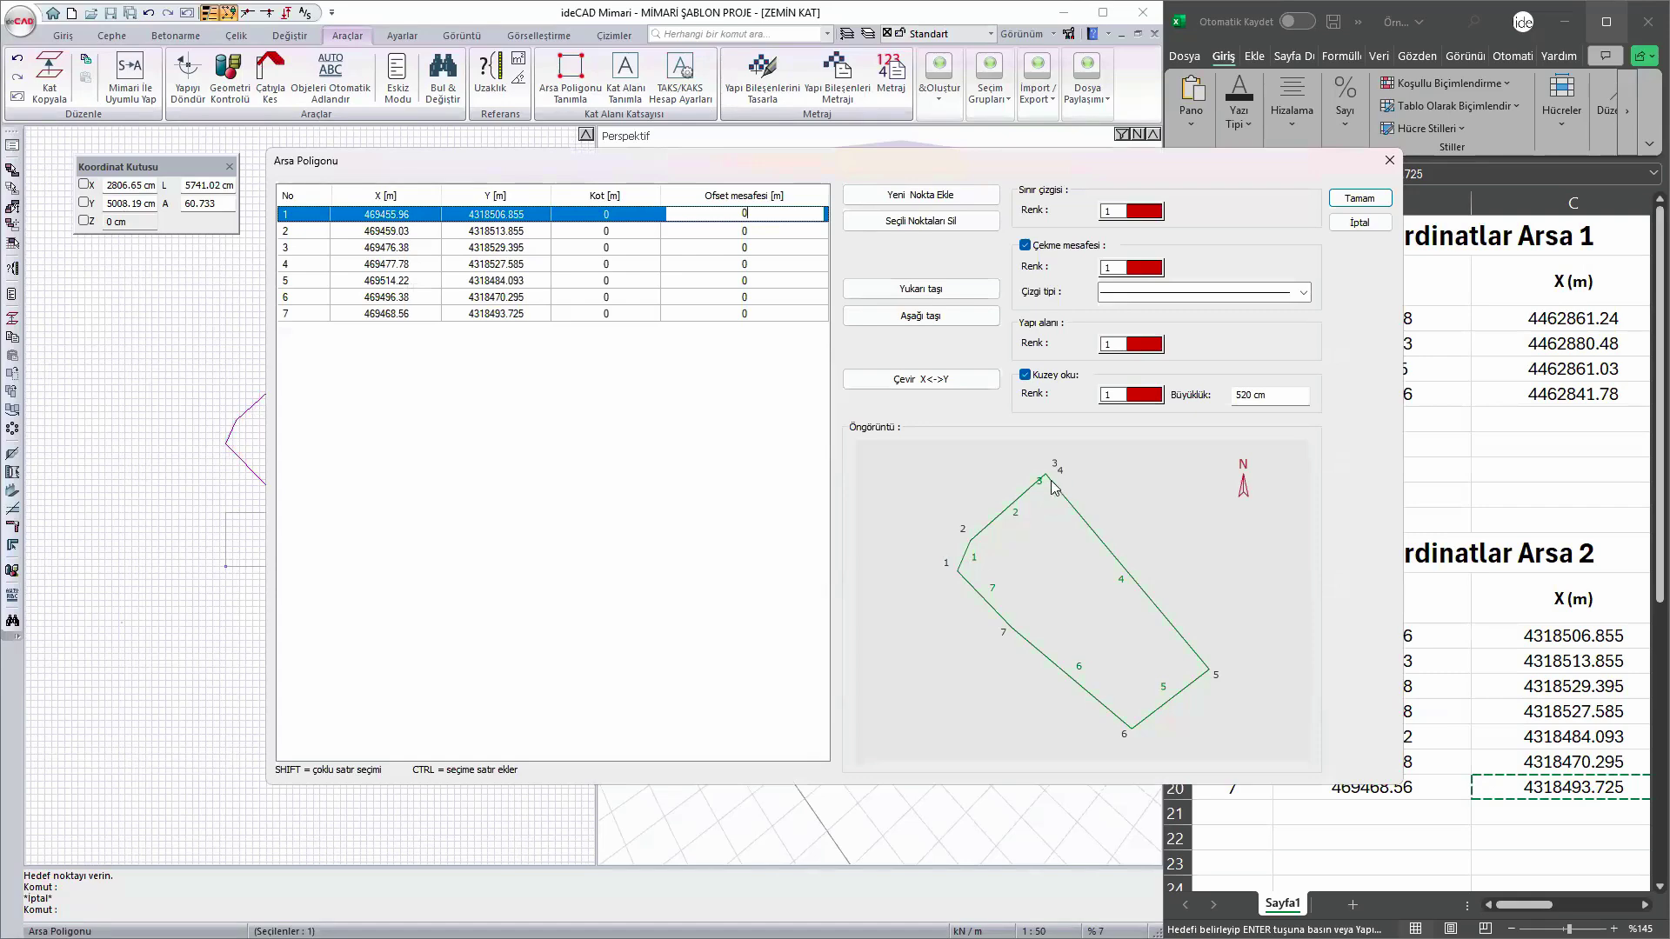
{"action": "left_click_drag", "start_coordinate": [771, 214], "coordinate": [657, 220]}
{"action": "type", "text": "5"}
{"action": "left_click", "coordinate": [762, 231]}
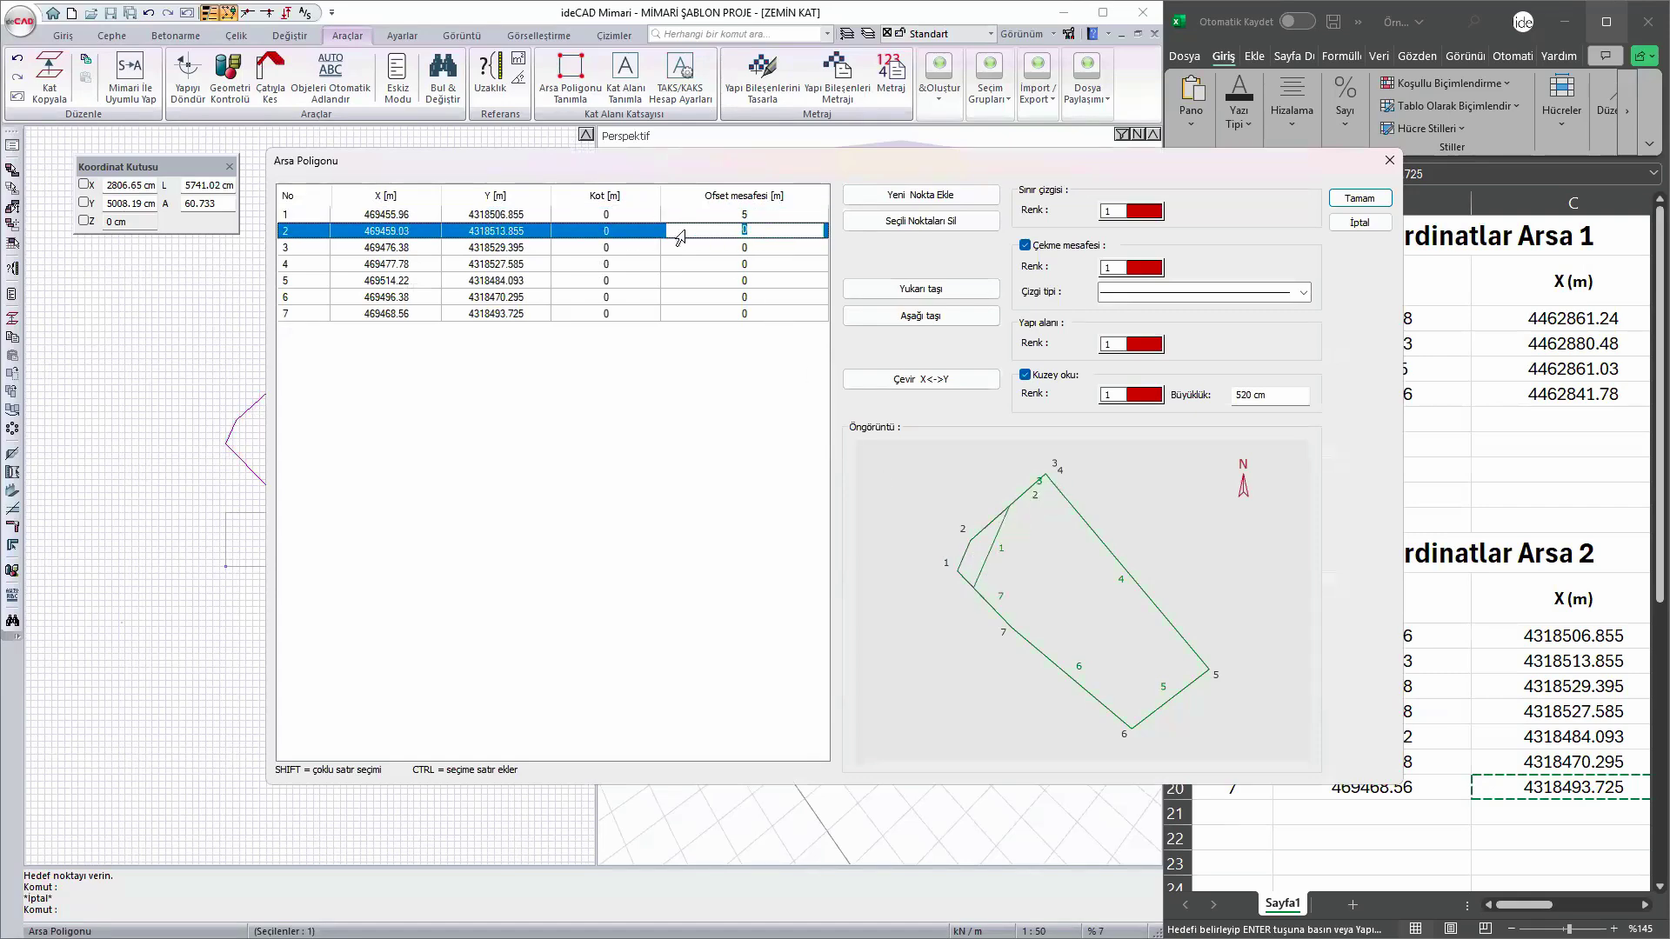
{"action": "type", "text": "5"}
- Set the offset distance of points 3 to 7 to 3 m and accept the setback line
{"action": "left_click", "coordinate": [764, 248]}
{"action": "type", "text": "3"}
{"action": "left_click", "coordinate": [769, 266]}
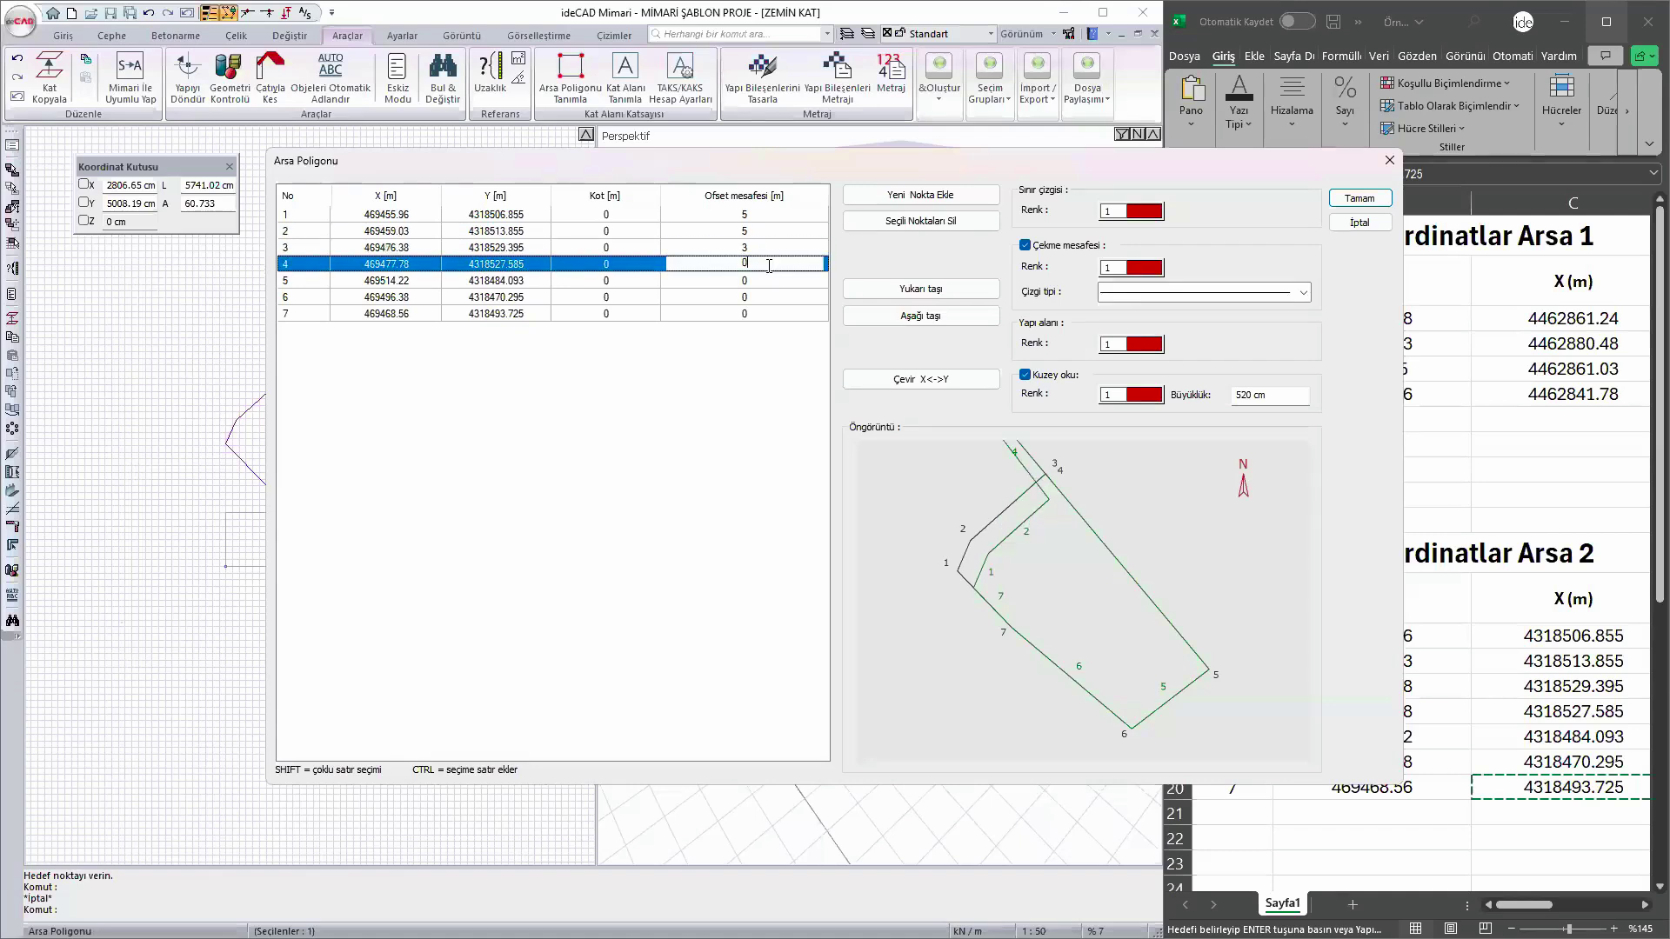
{"action": "type", "text": "3"}
{"action": "left_click", "coordinate": [772, 280]}
{"action": "type", "text": "3"}
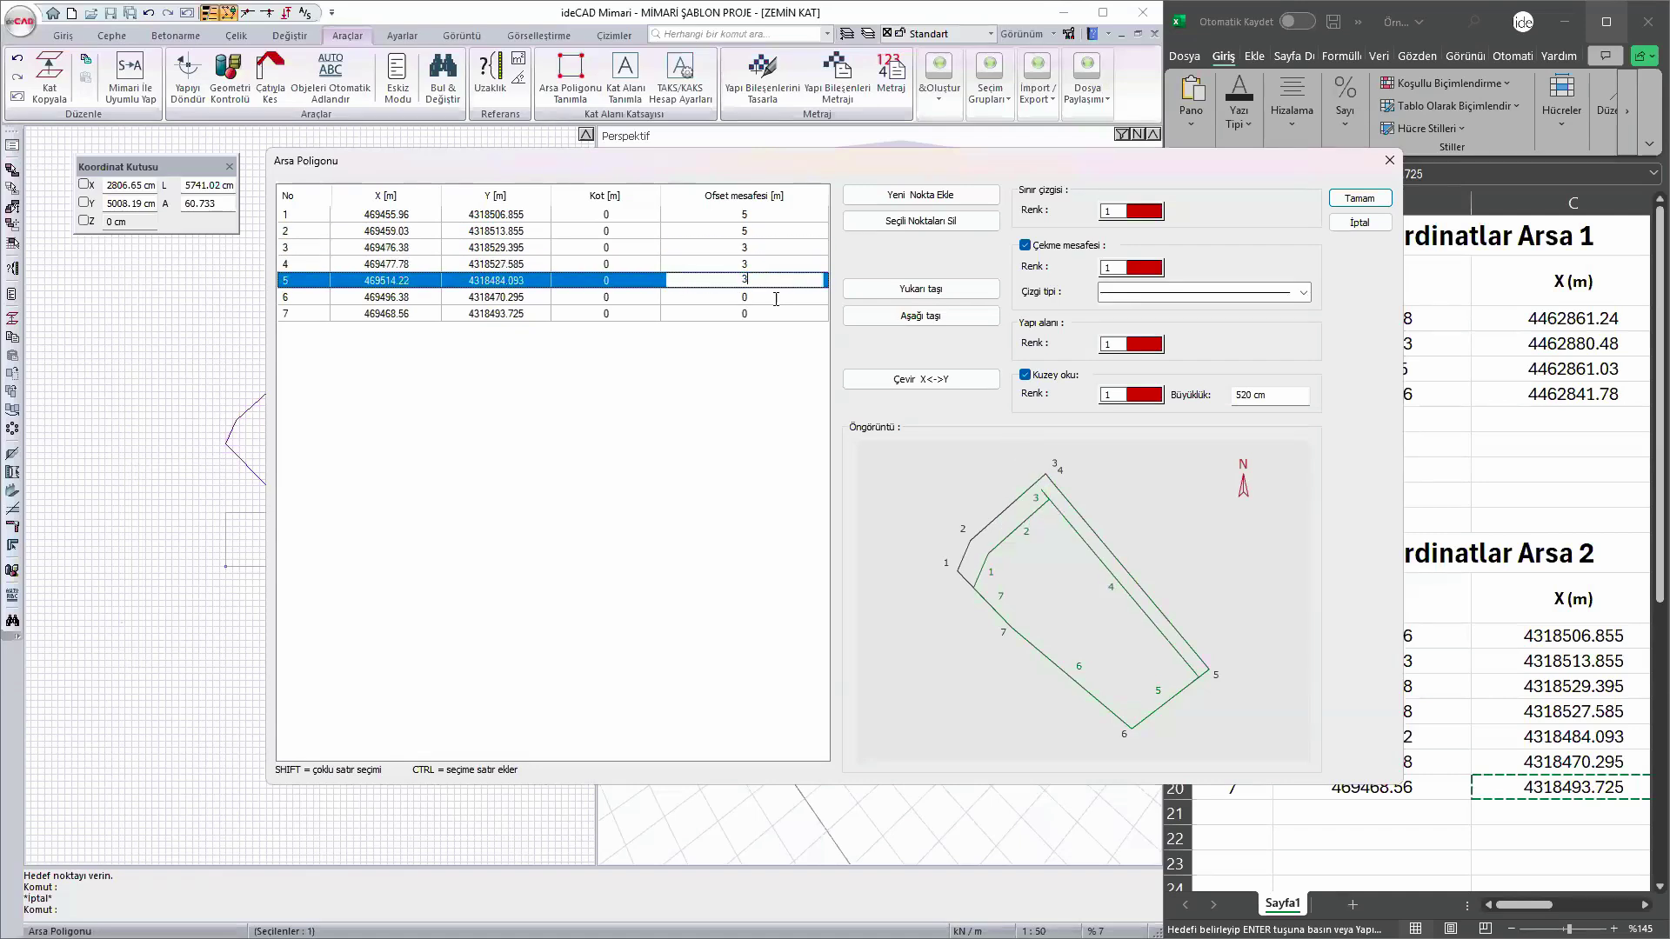
{"action": "left_click", "coordinate": [776, 298]}
{"action": "type", "text": "3"}
{"action": "left_click", "coordinate": [774, 314]}
{"action": "type", "text": "3"}
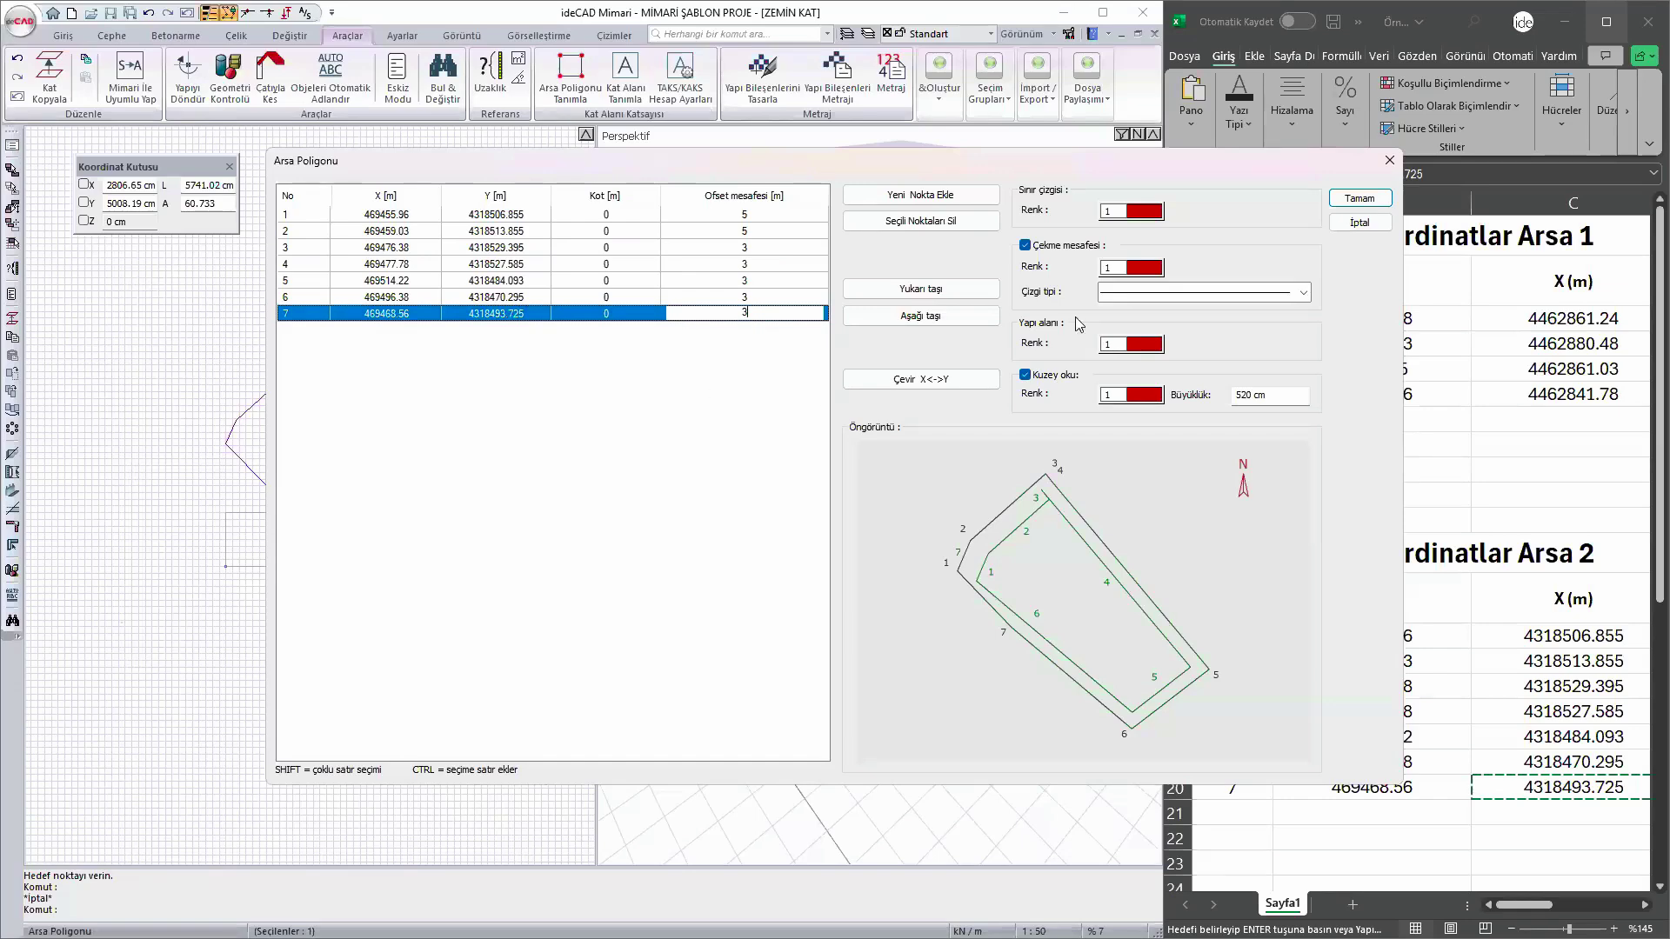
{"action": "left_click", "coordinate": [1363, 200]}
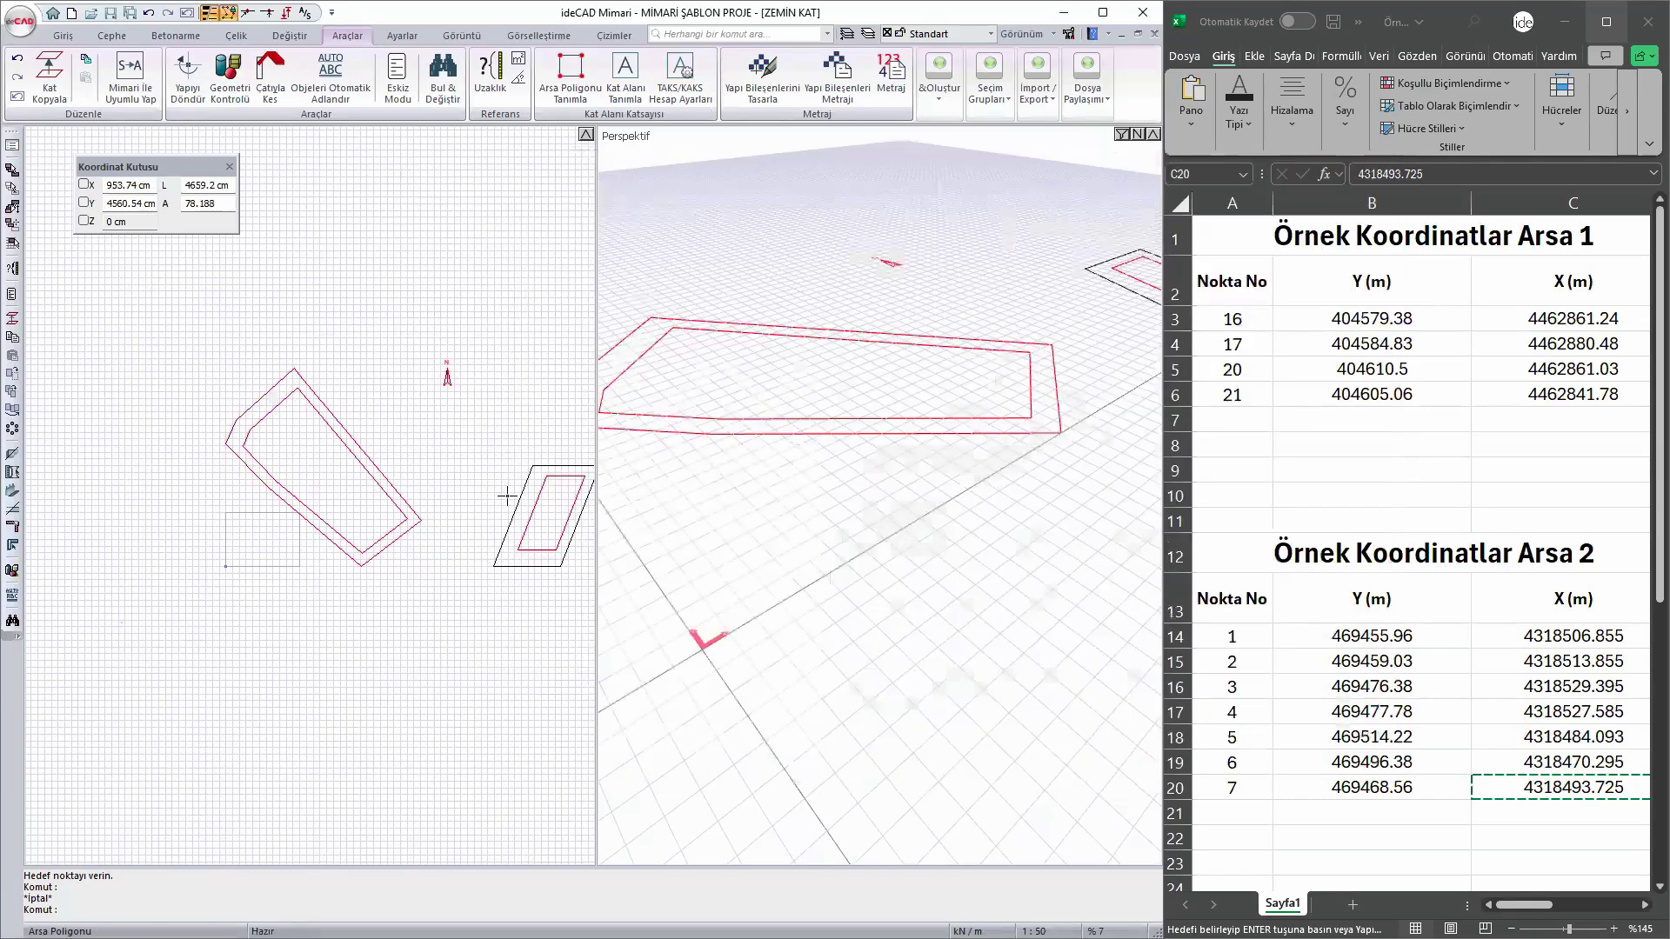
- Reopen the seven-point plot polygon's settings, set the offset distance of points 1 and 2 to 10 m and accept
{"action": "scroll", "coordinate": [280, 398], "scroll_direction": "up", "scroll_amount": 2}
{"action": "double_click", "coordinate": [283, 409]}
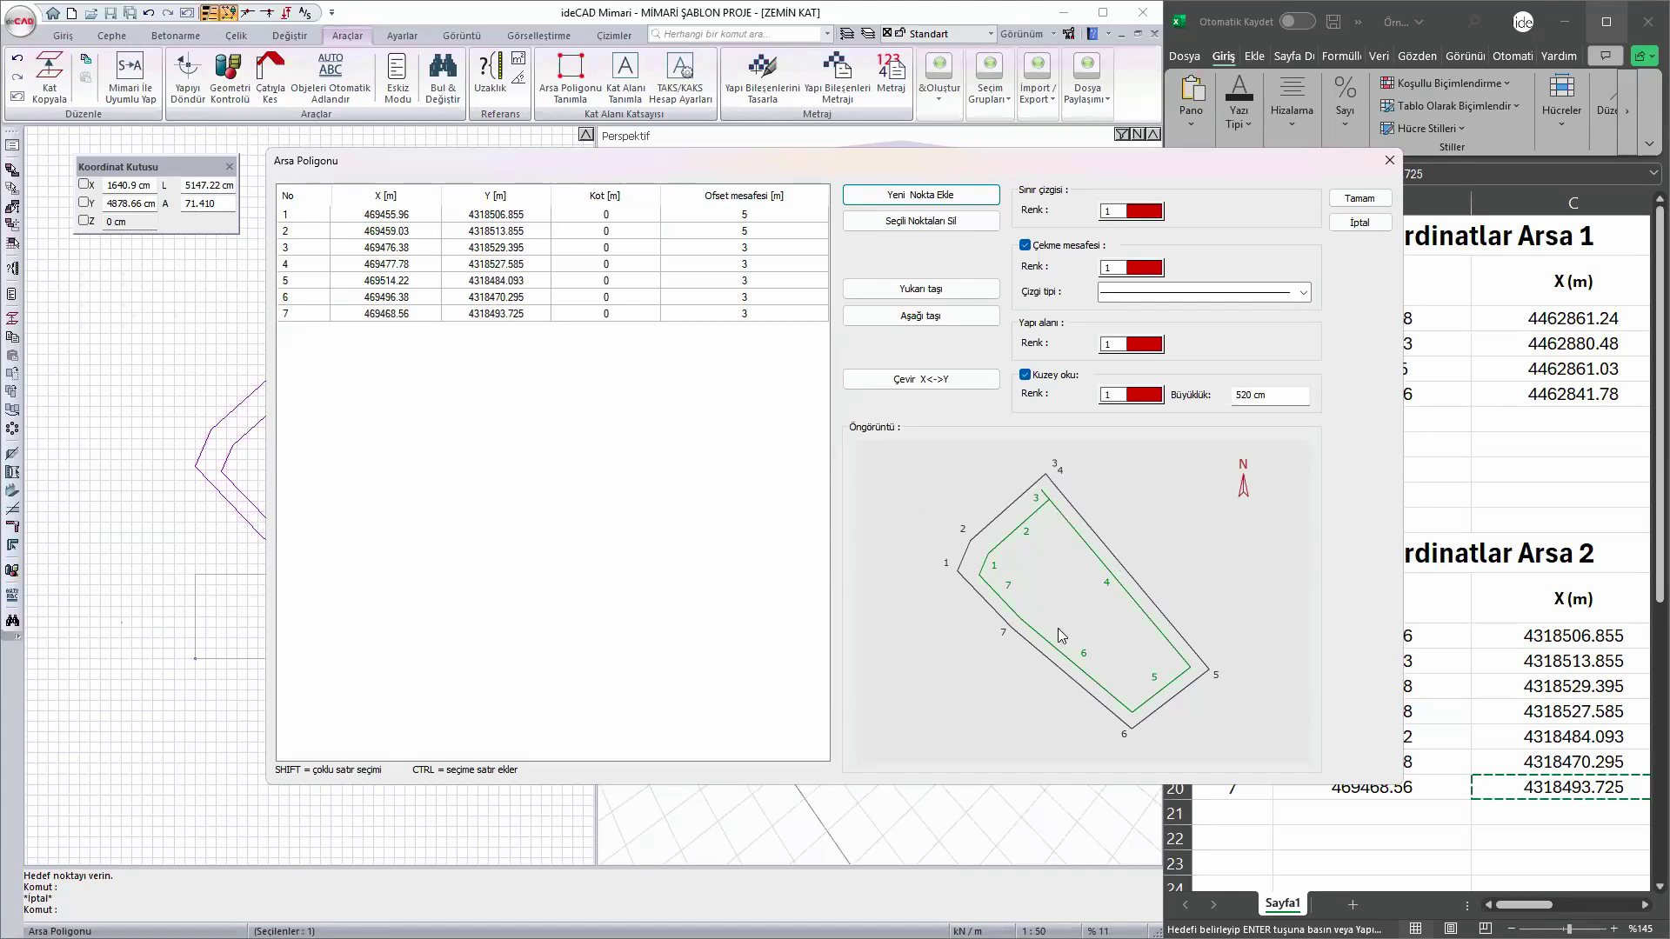
{"action": "double_click", "coordinate": [766, 215]}
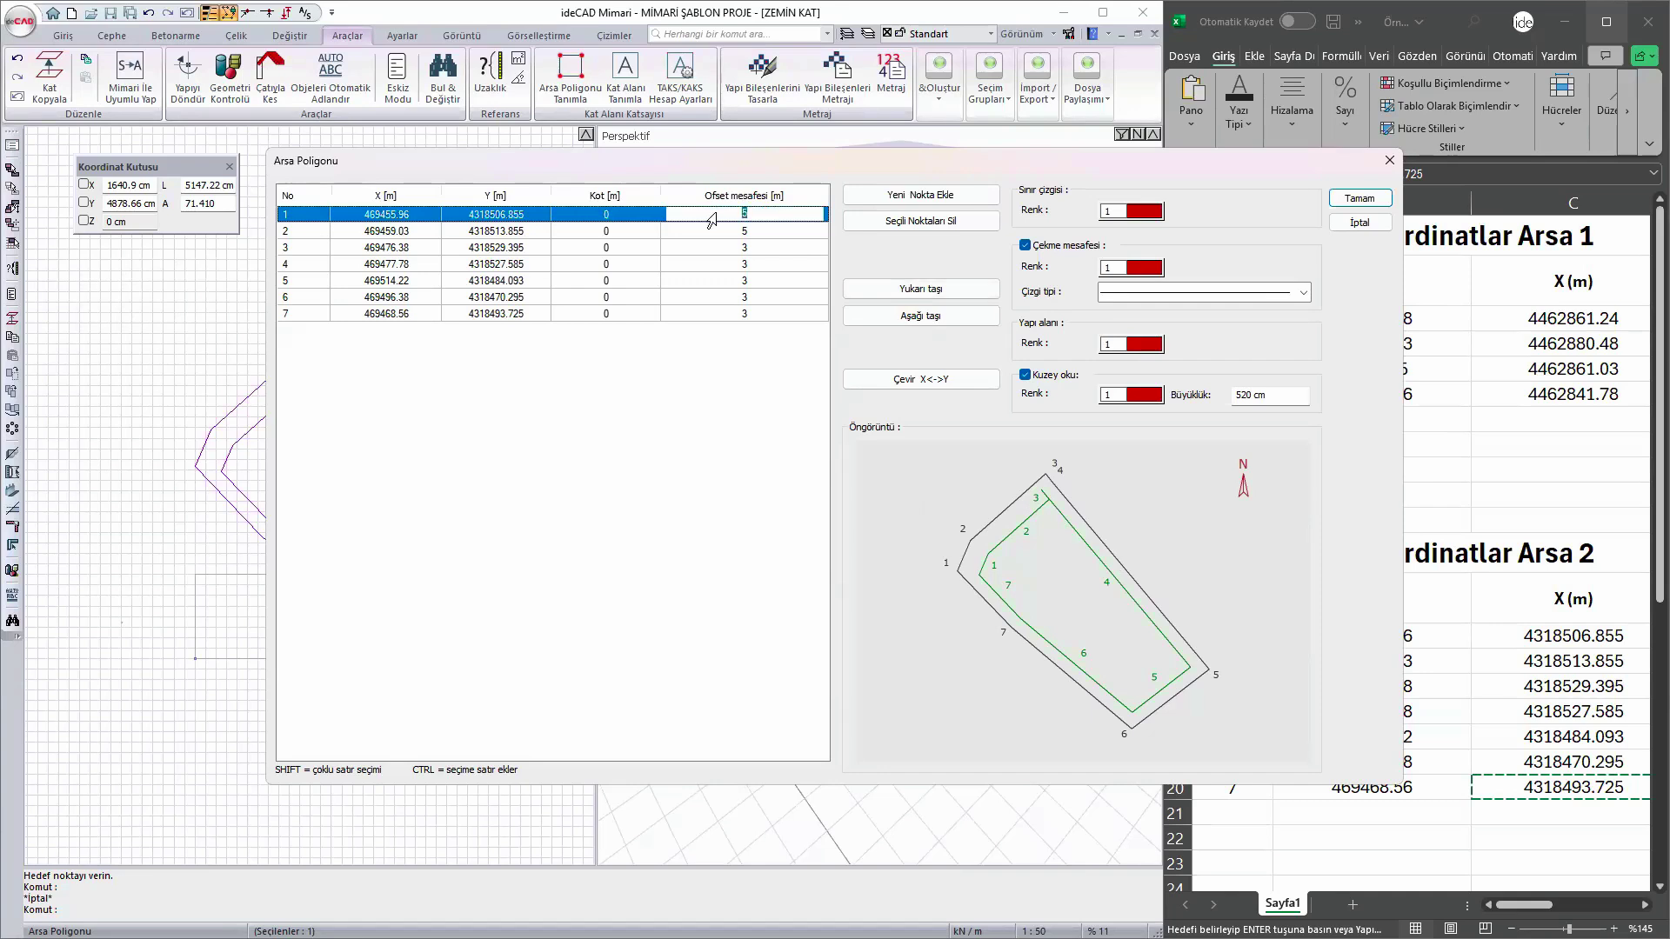
{"action": "type", "text": "10"}
{"action": "key", "text": "Return"}
{"action": "type", "text": "10"}
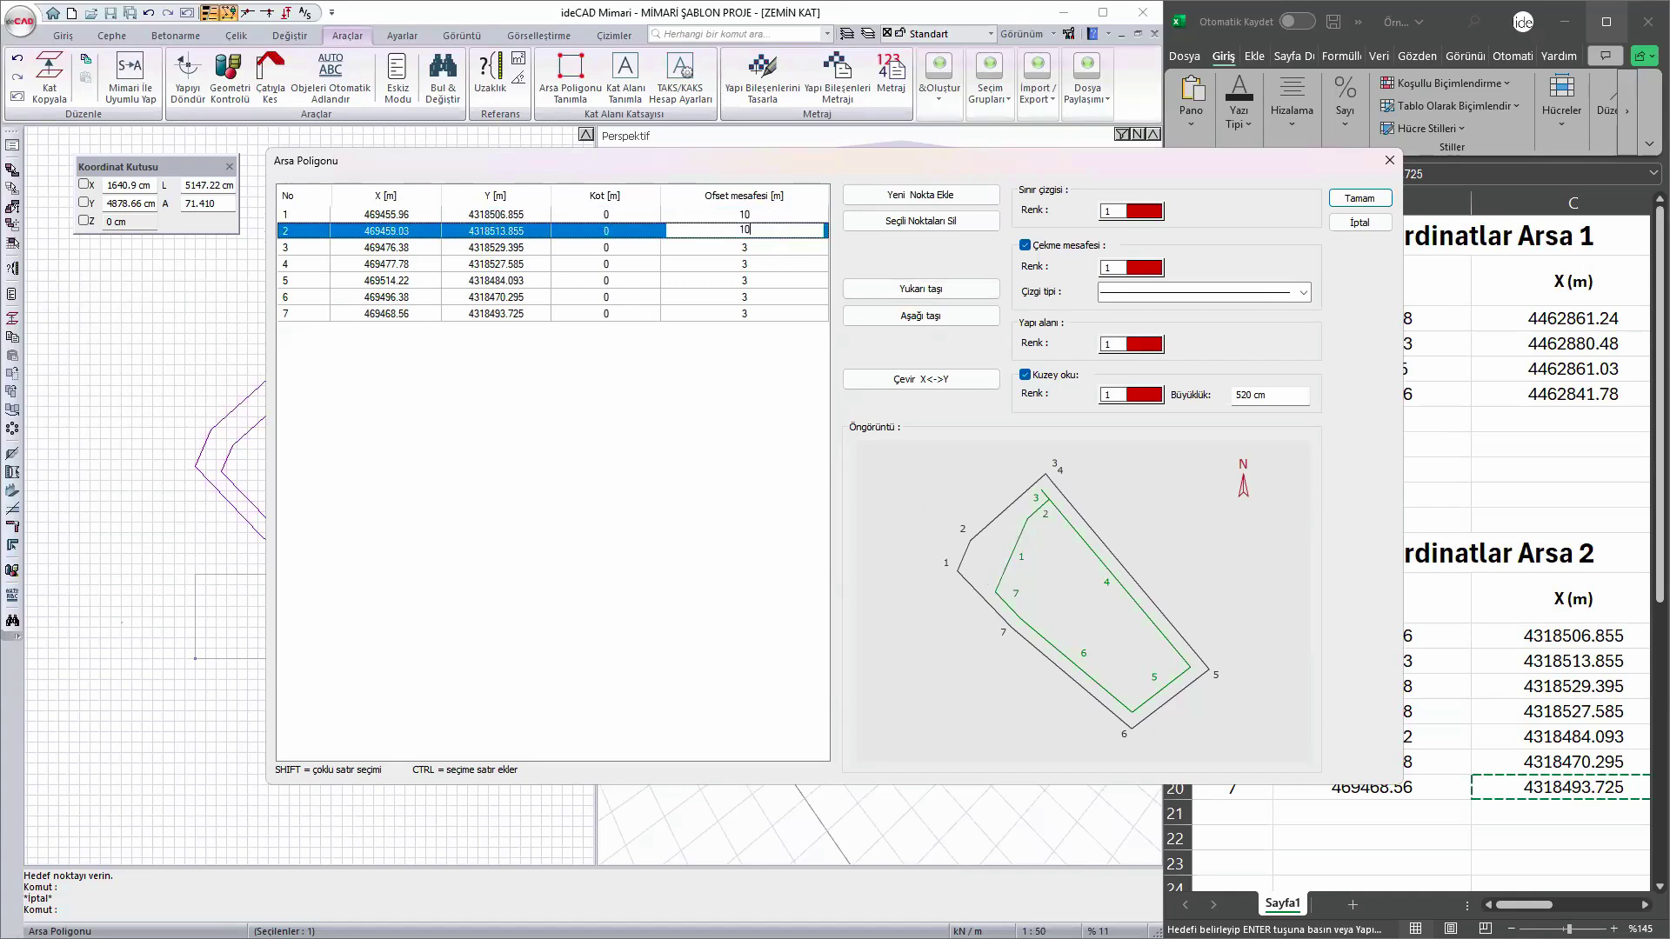
{"action": "key", "text": "Return"}
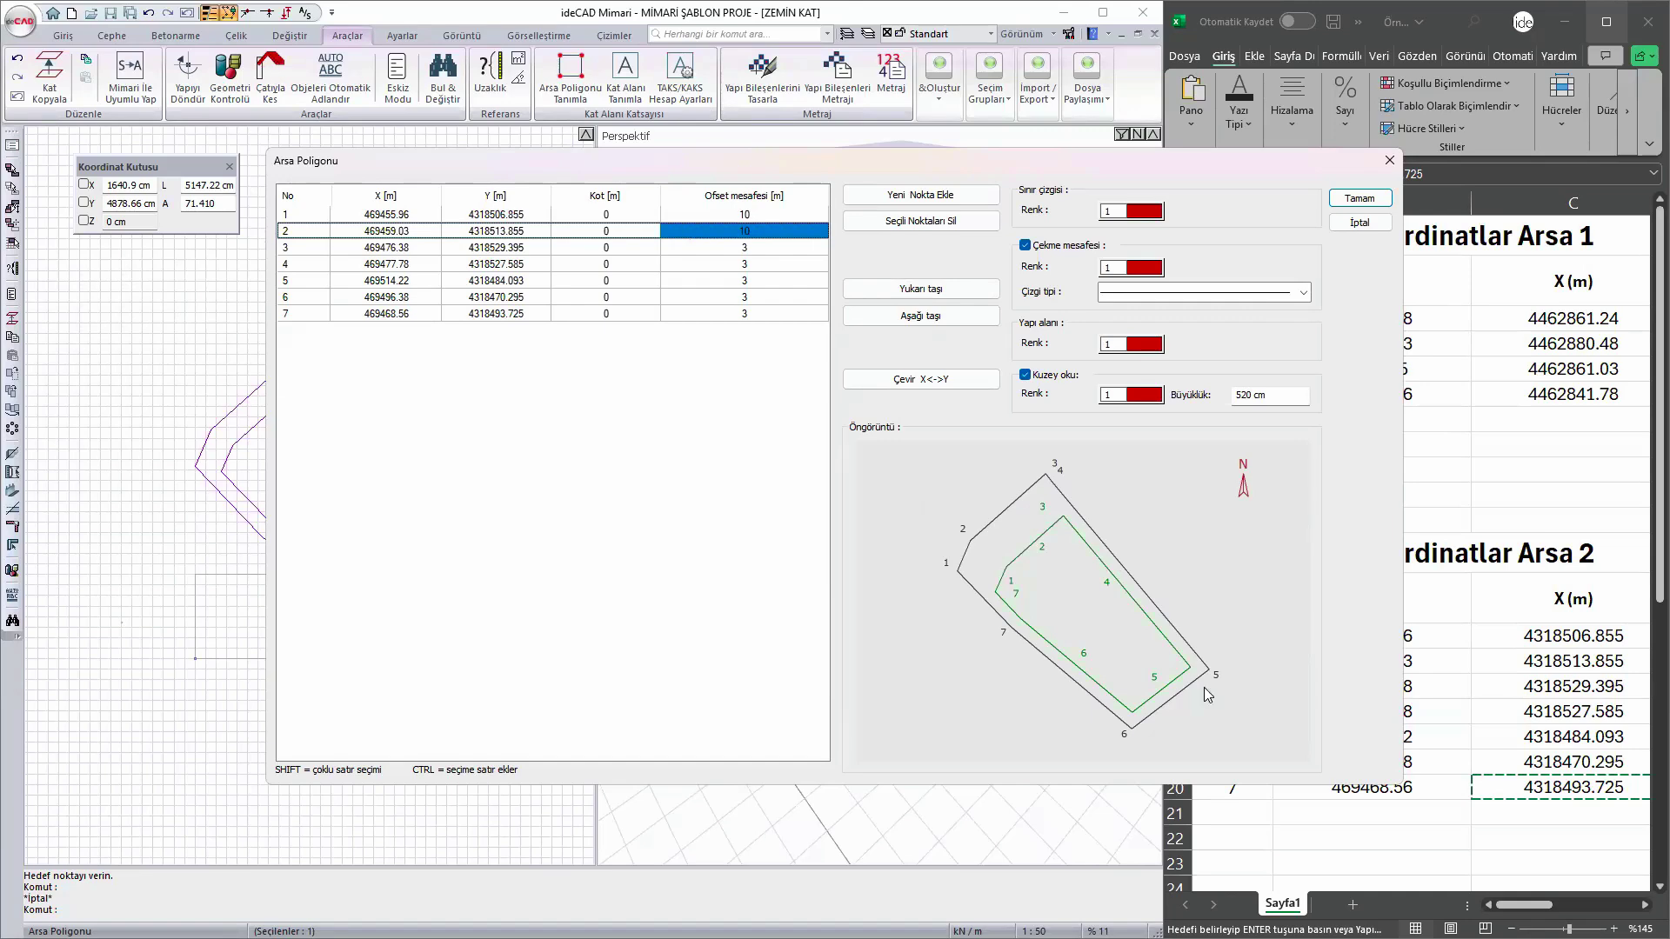
{"action": "left_click", "coordinate": [1360, 198]}
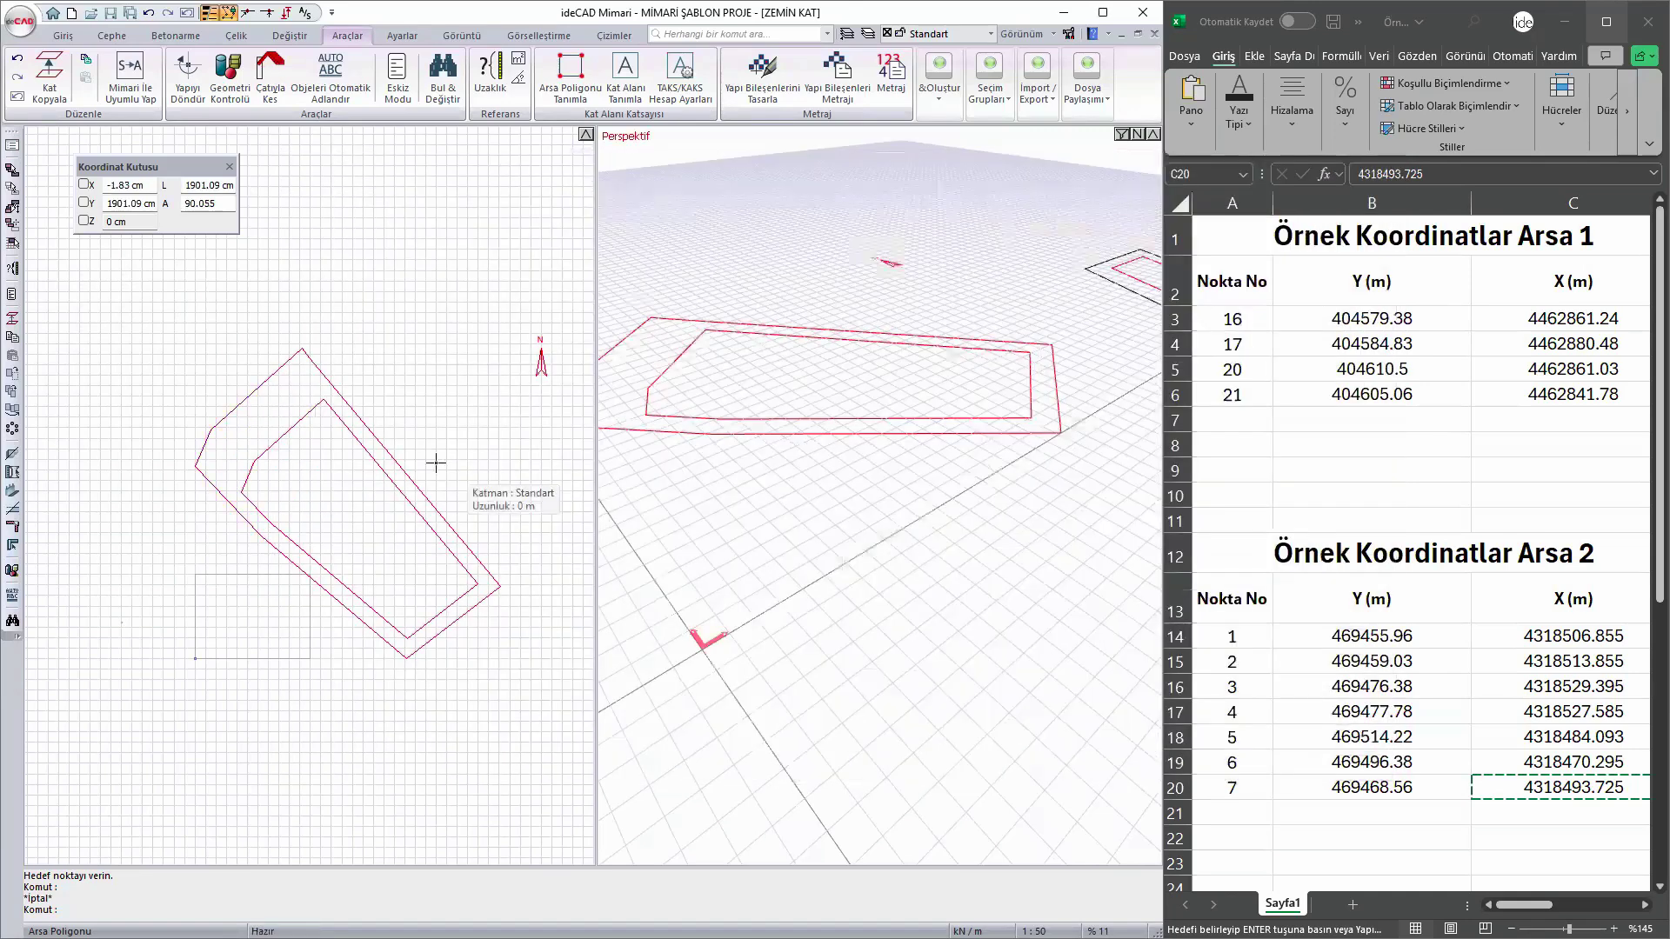
- Rotate the seven-point plot polygon about its uppermost corner until the edge between points 2 and 3 lies horizontally along its lower side
{"action": "left_click", "coordinate": [272, 367]}
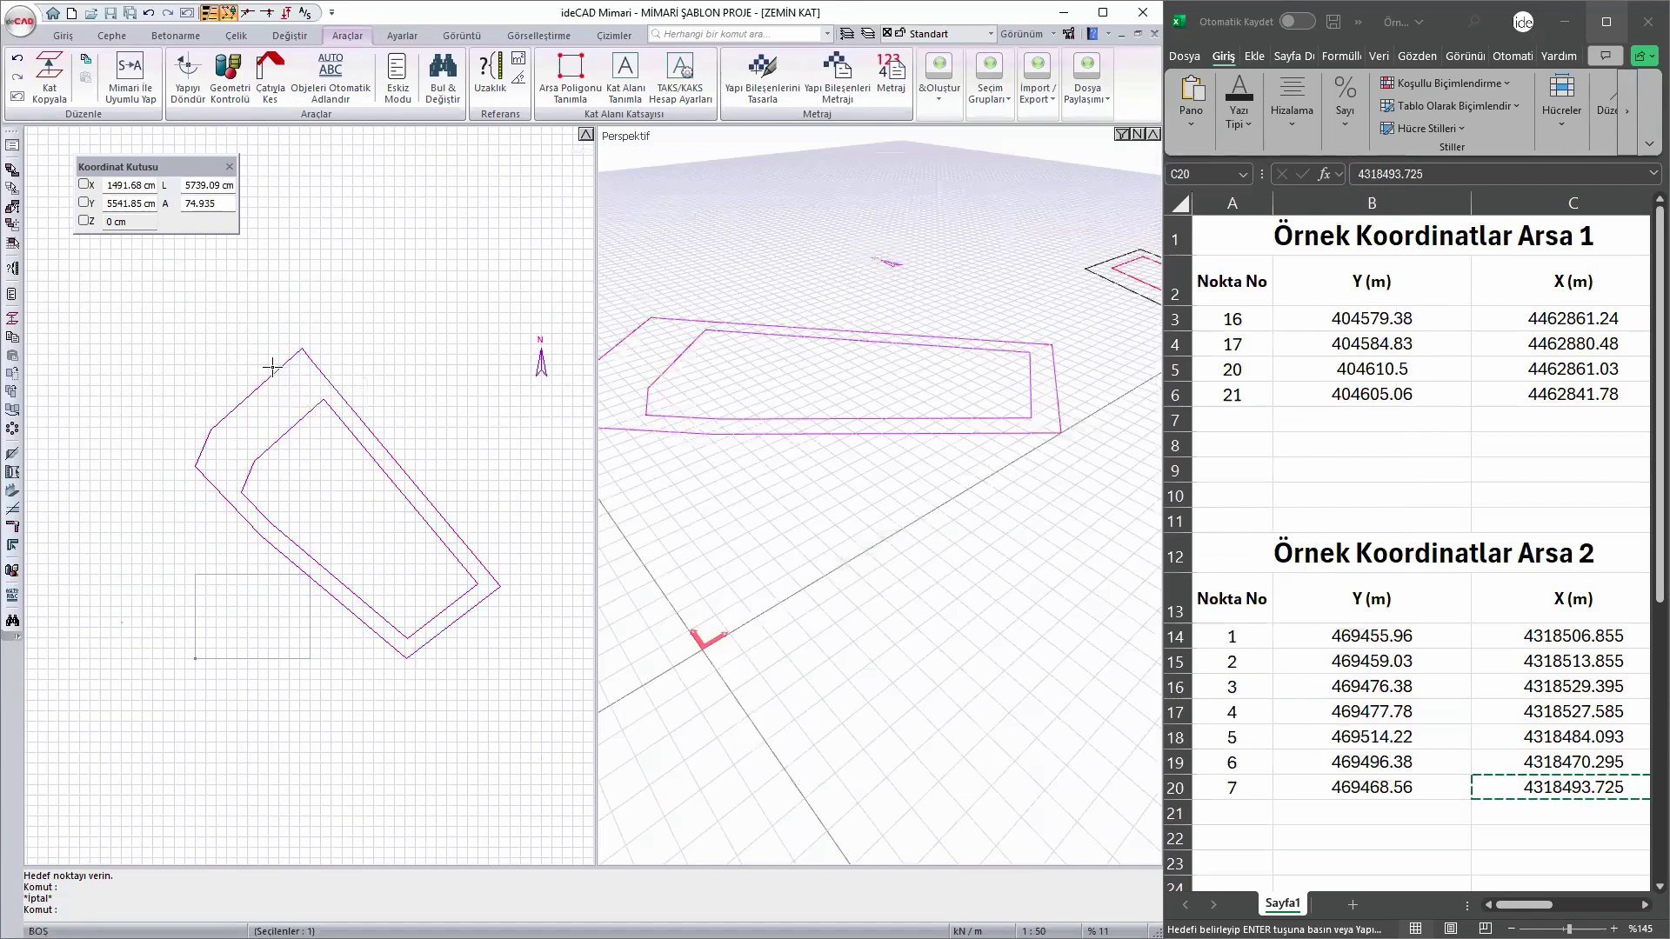
{"action": "type", "text": "ro"}
{"action": "key", "text": "Return"}
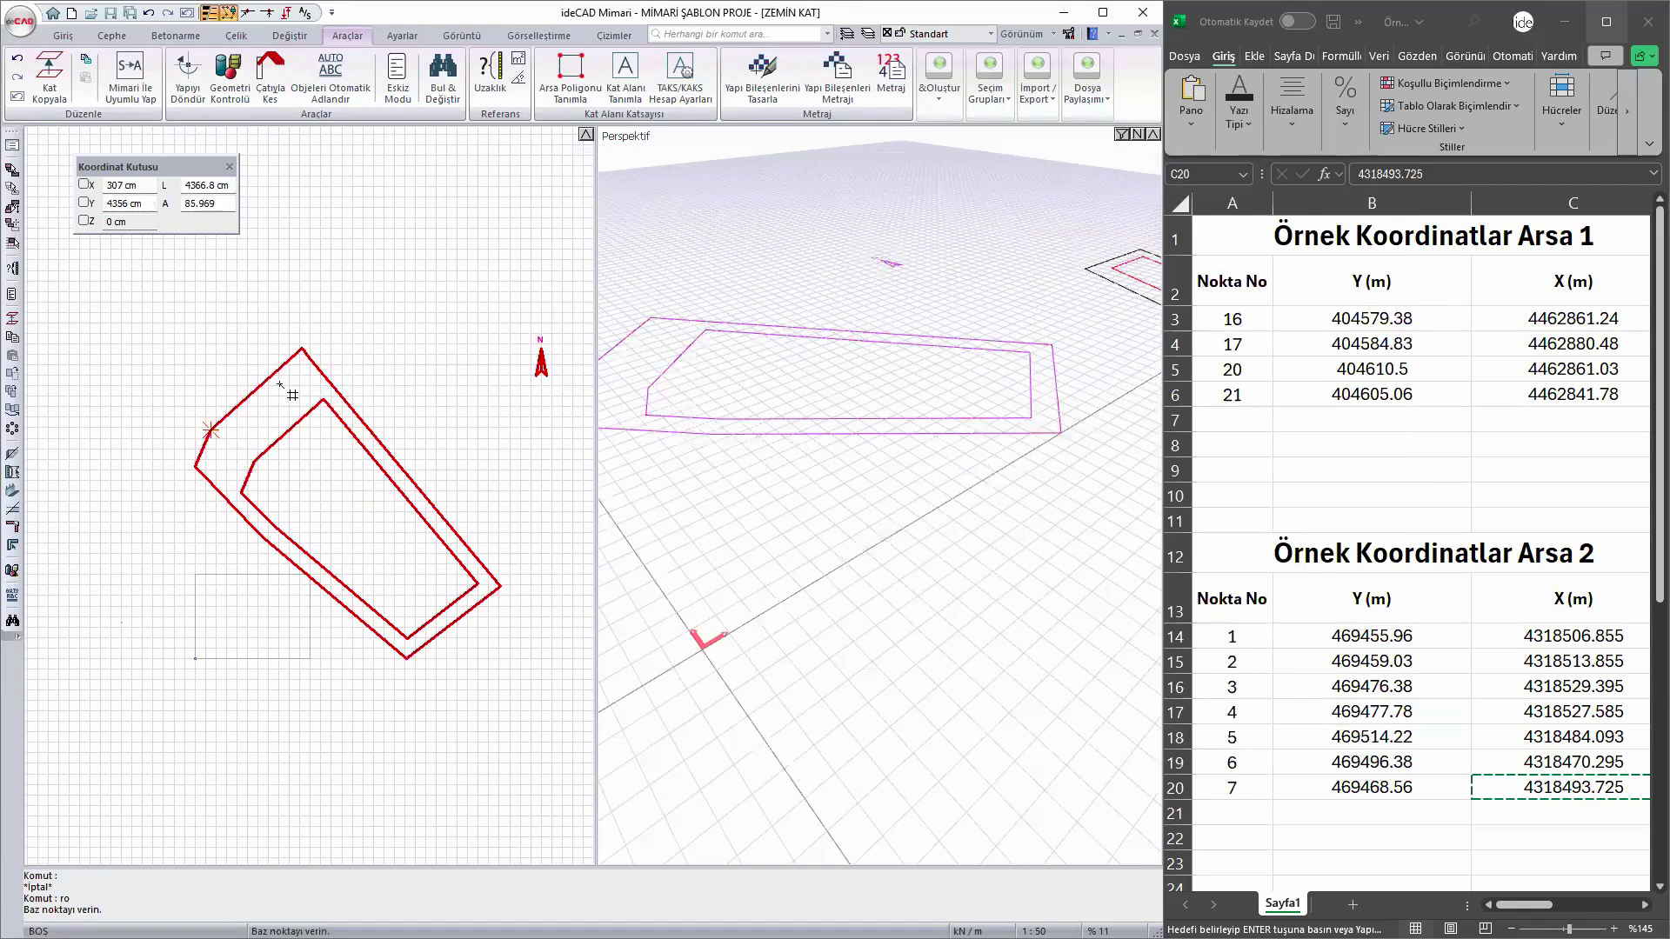
{"action": "left_click", "coordinate": [302, 348]}
{"action": "left_click", "coordinate": [210, 429]}
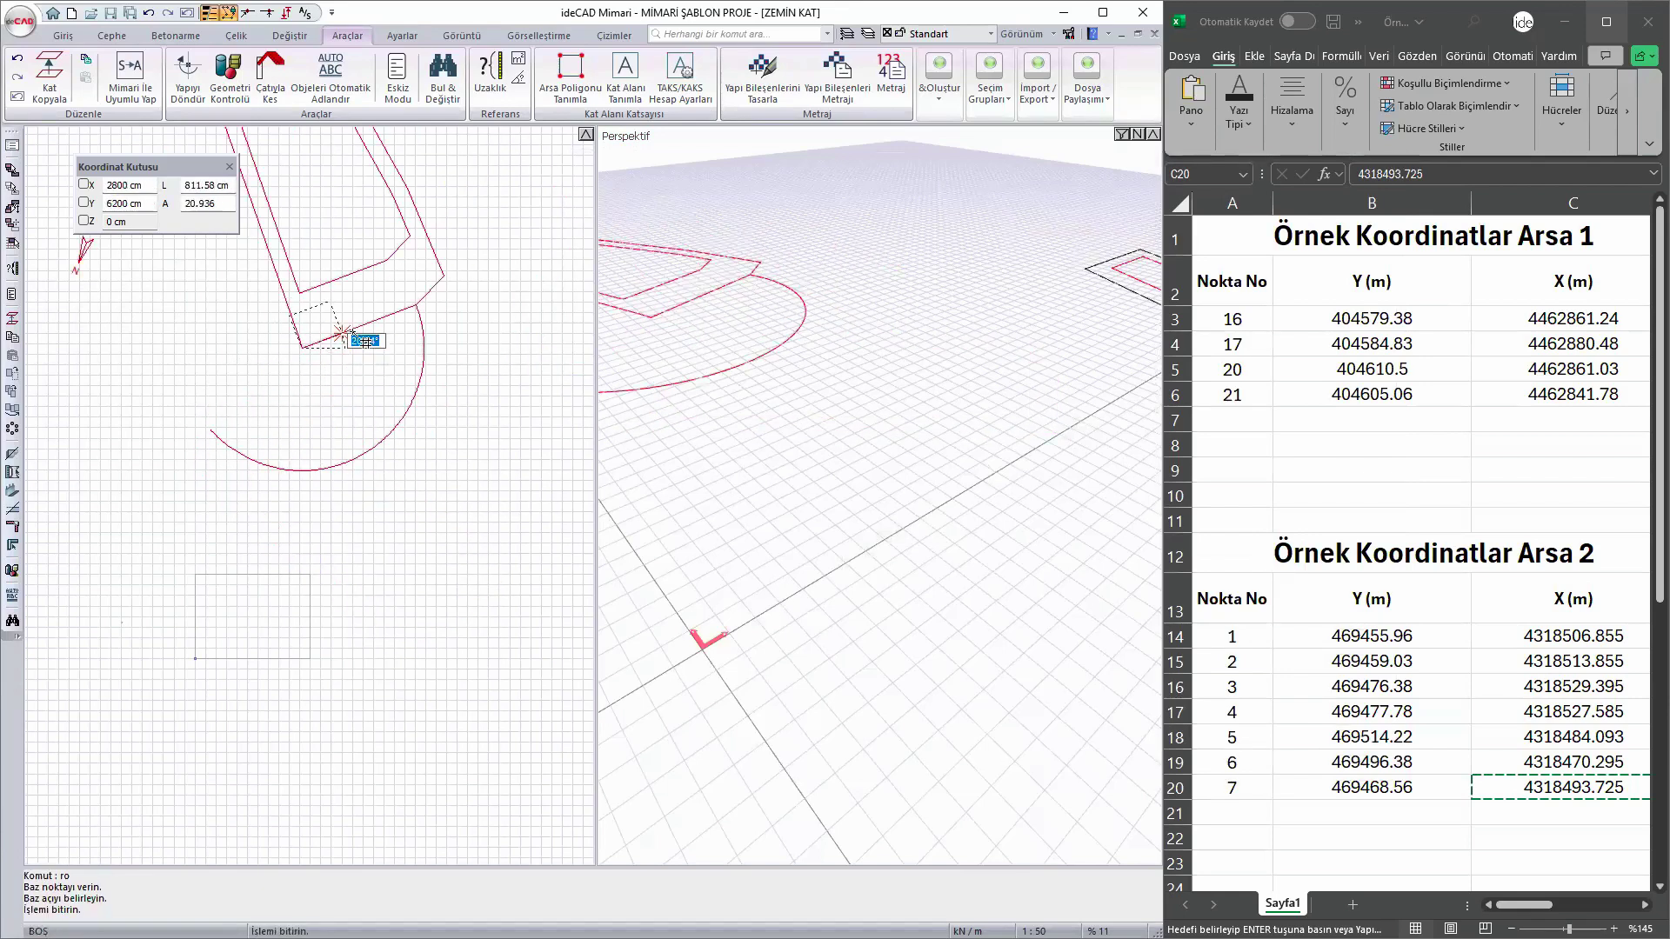
{"action": "key", "text": "Escape"}
{"action": "key", "text": "Escape"}
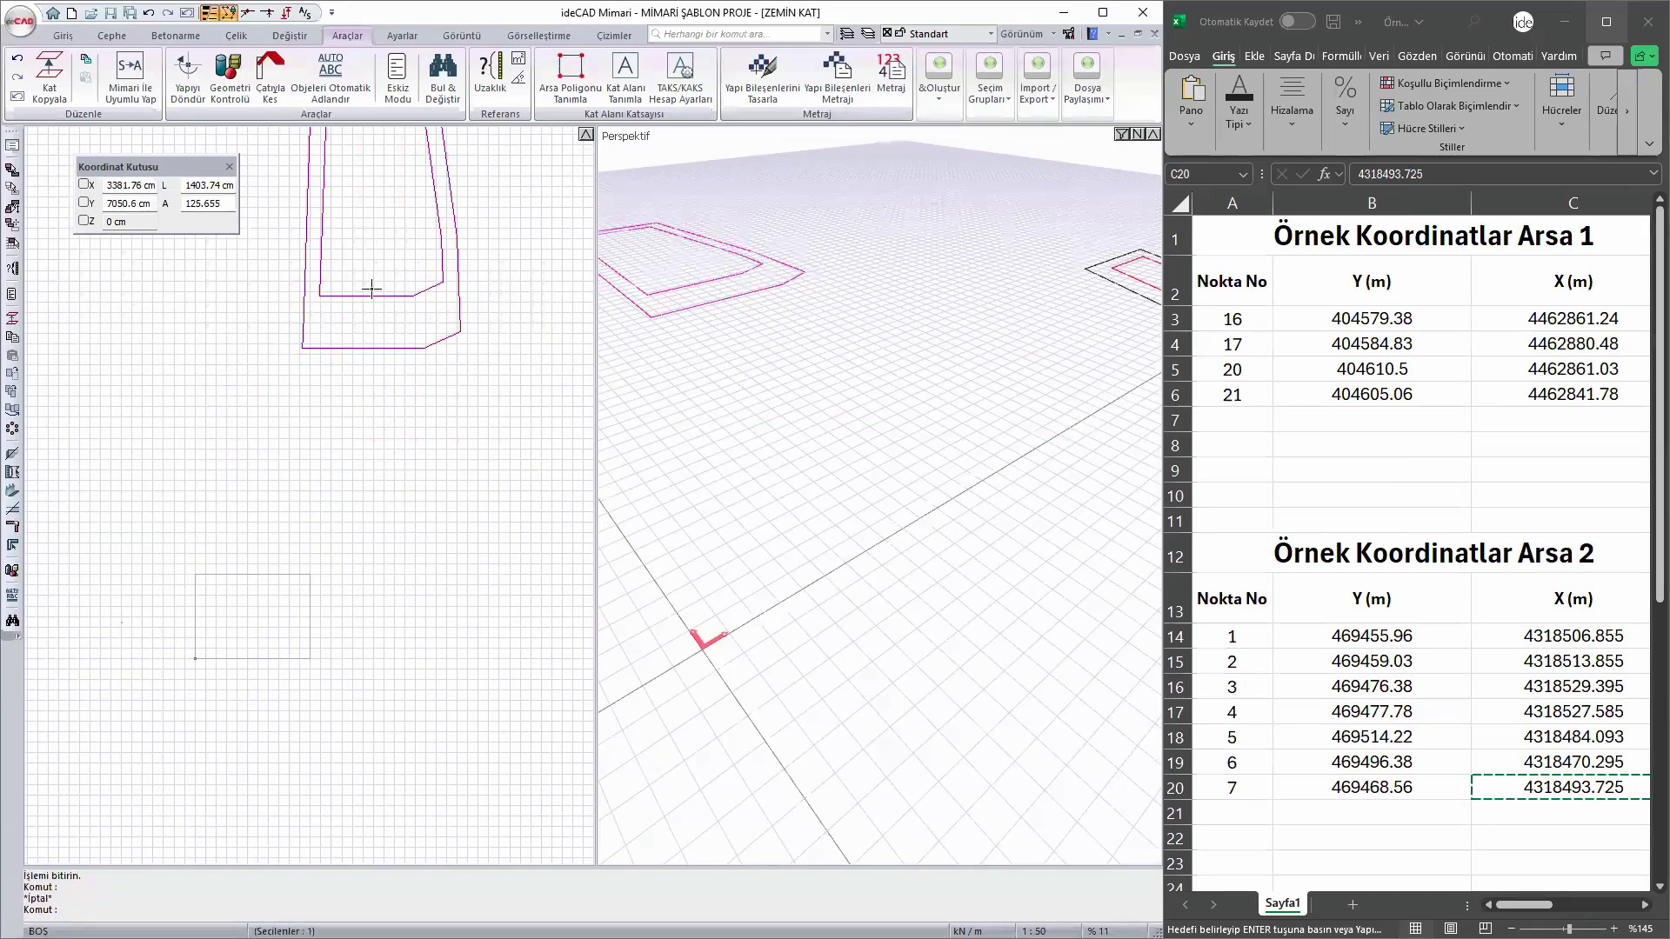
- Move the rotated plot polygon down so that its lower corner sits close to the drawing origin
{"action": "type", "text": "m"}
{"action": "key", "text": "Return"}
{"action": "left_click", "coordinate": [373, 295]}
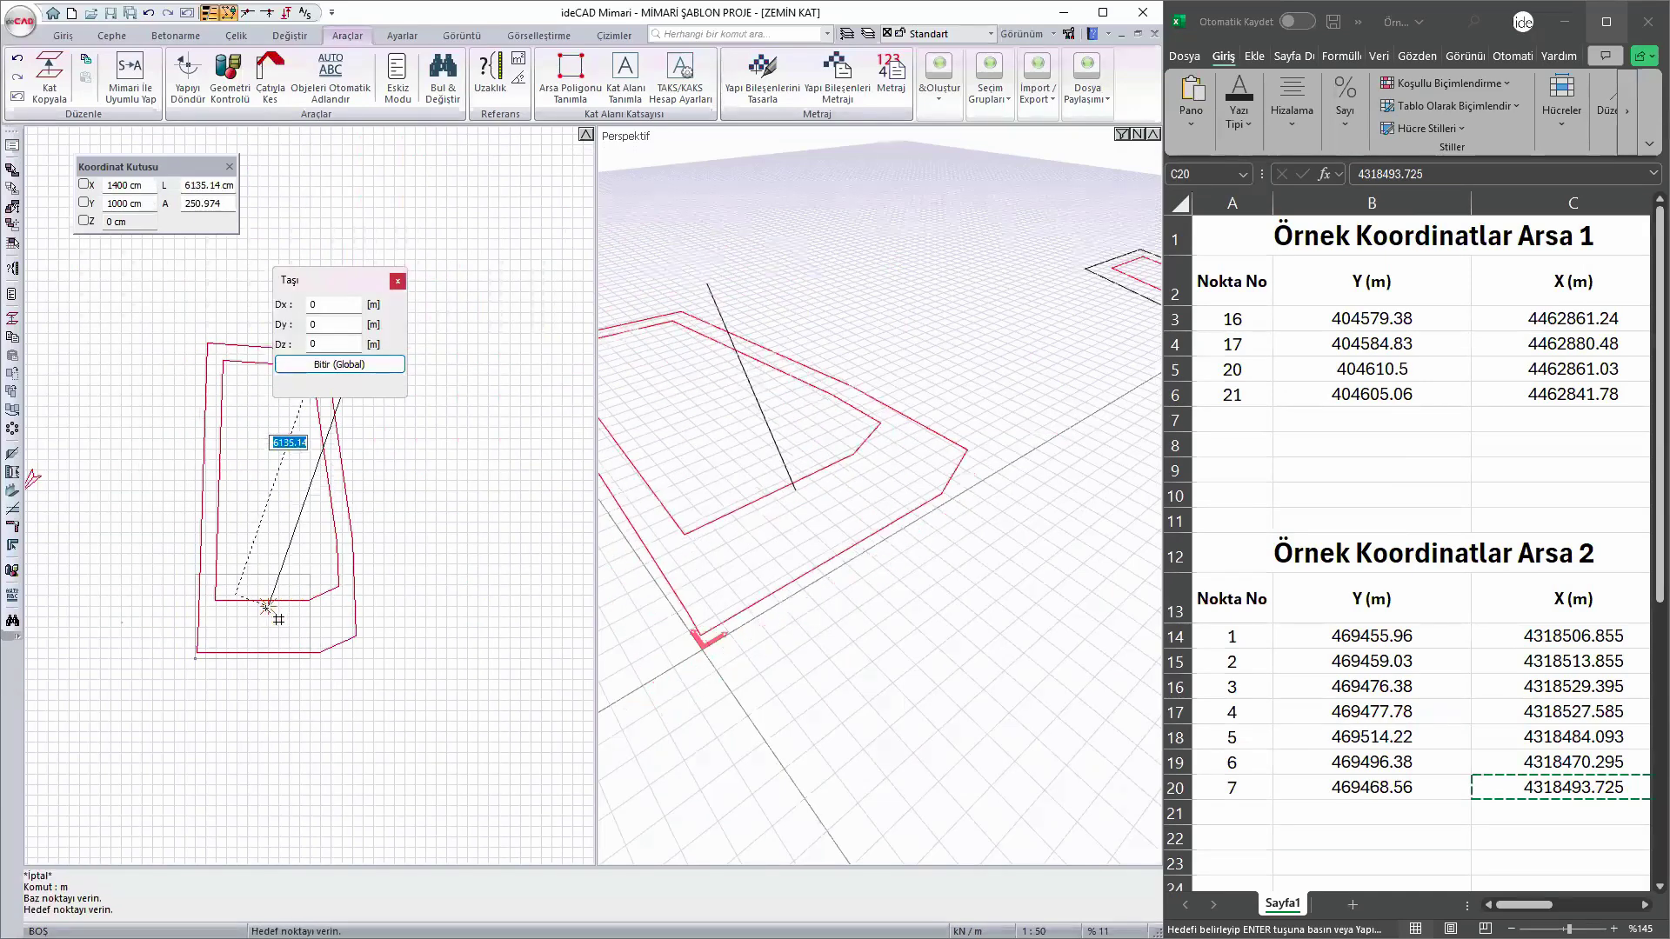
{"action": "left_click", "coordinate": [266, 606]}
{"action": "scroll", "coordinate": [380, 540], "scroll_direction": "down", "scroll_amount": 2}
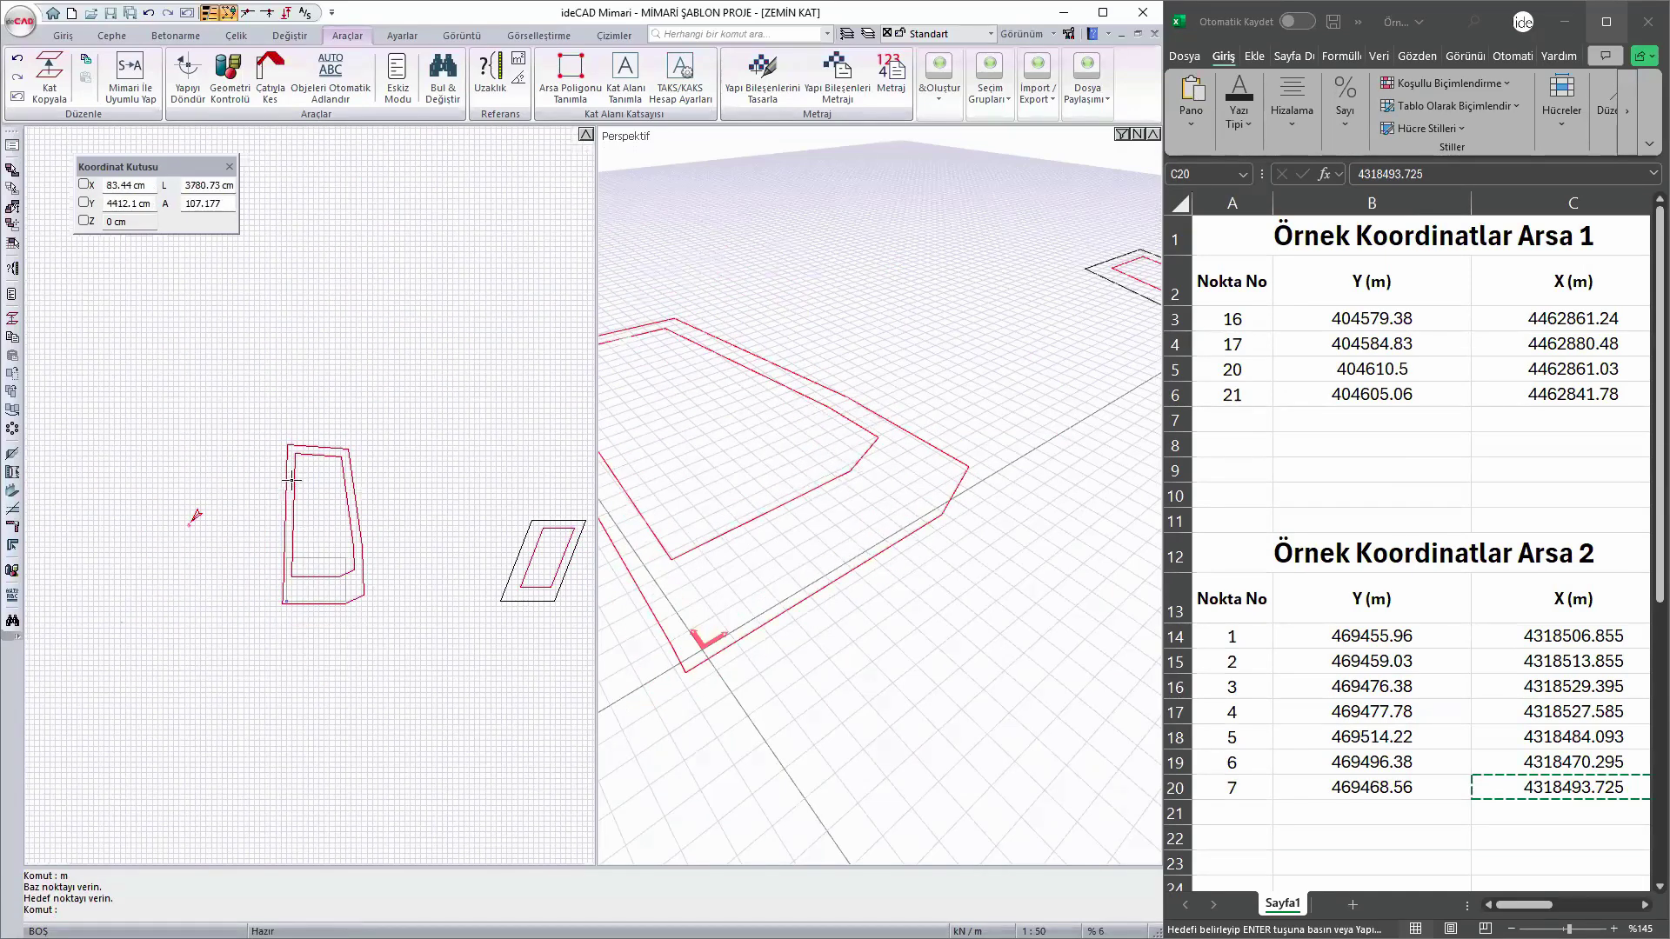
{"action": "scroll", "coordinate": [187, 522], "scroll_direction": "up", "scroll_amount": 2}
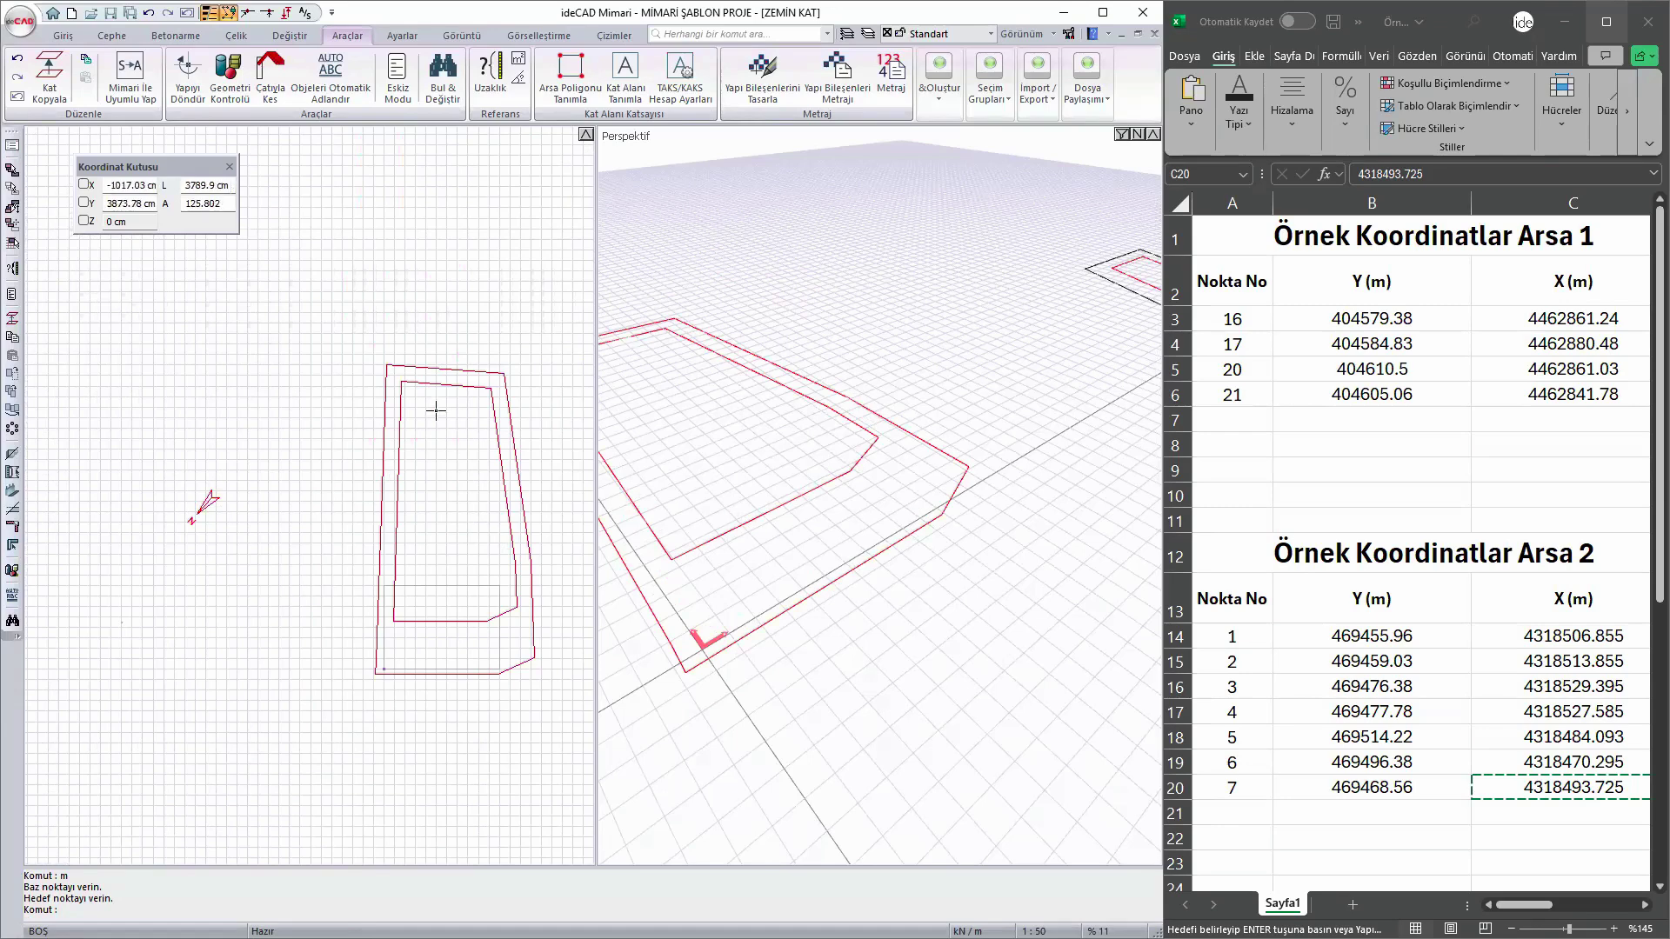
- Review the rotated plot polygon's point coordinates and offset distances, and close its settings
{"action": "left_click", "coordinate": [400, 411]}
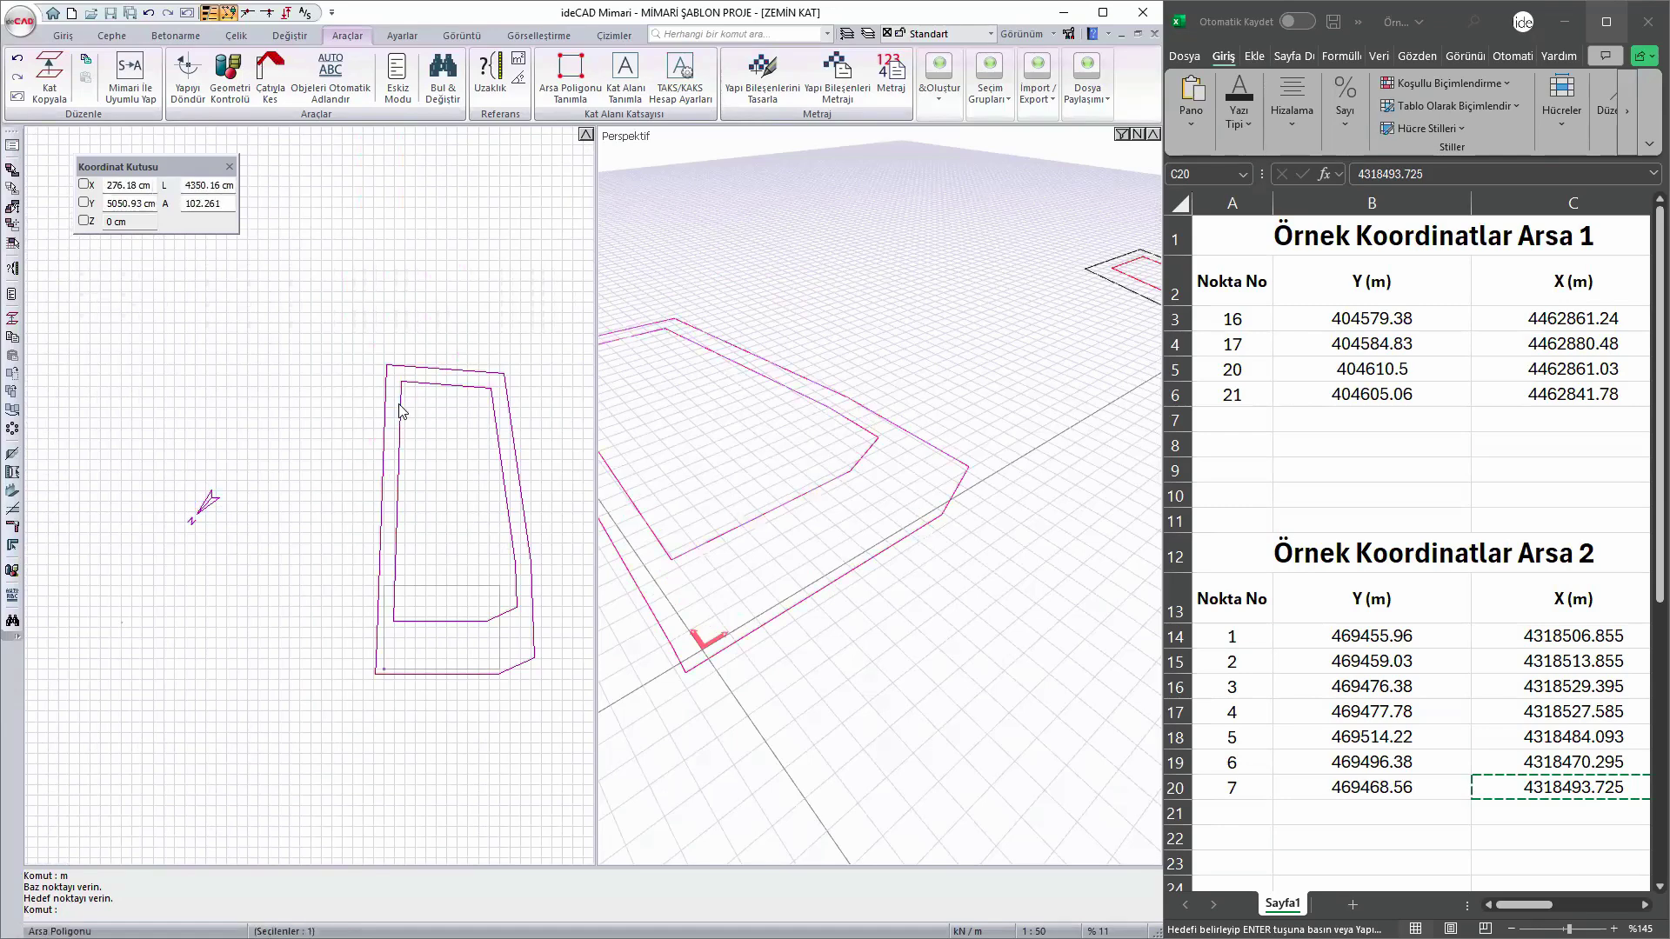
{"action": "double_click", "coordinate": [400, 411]}
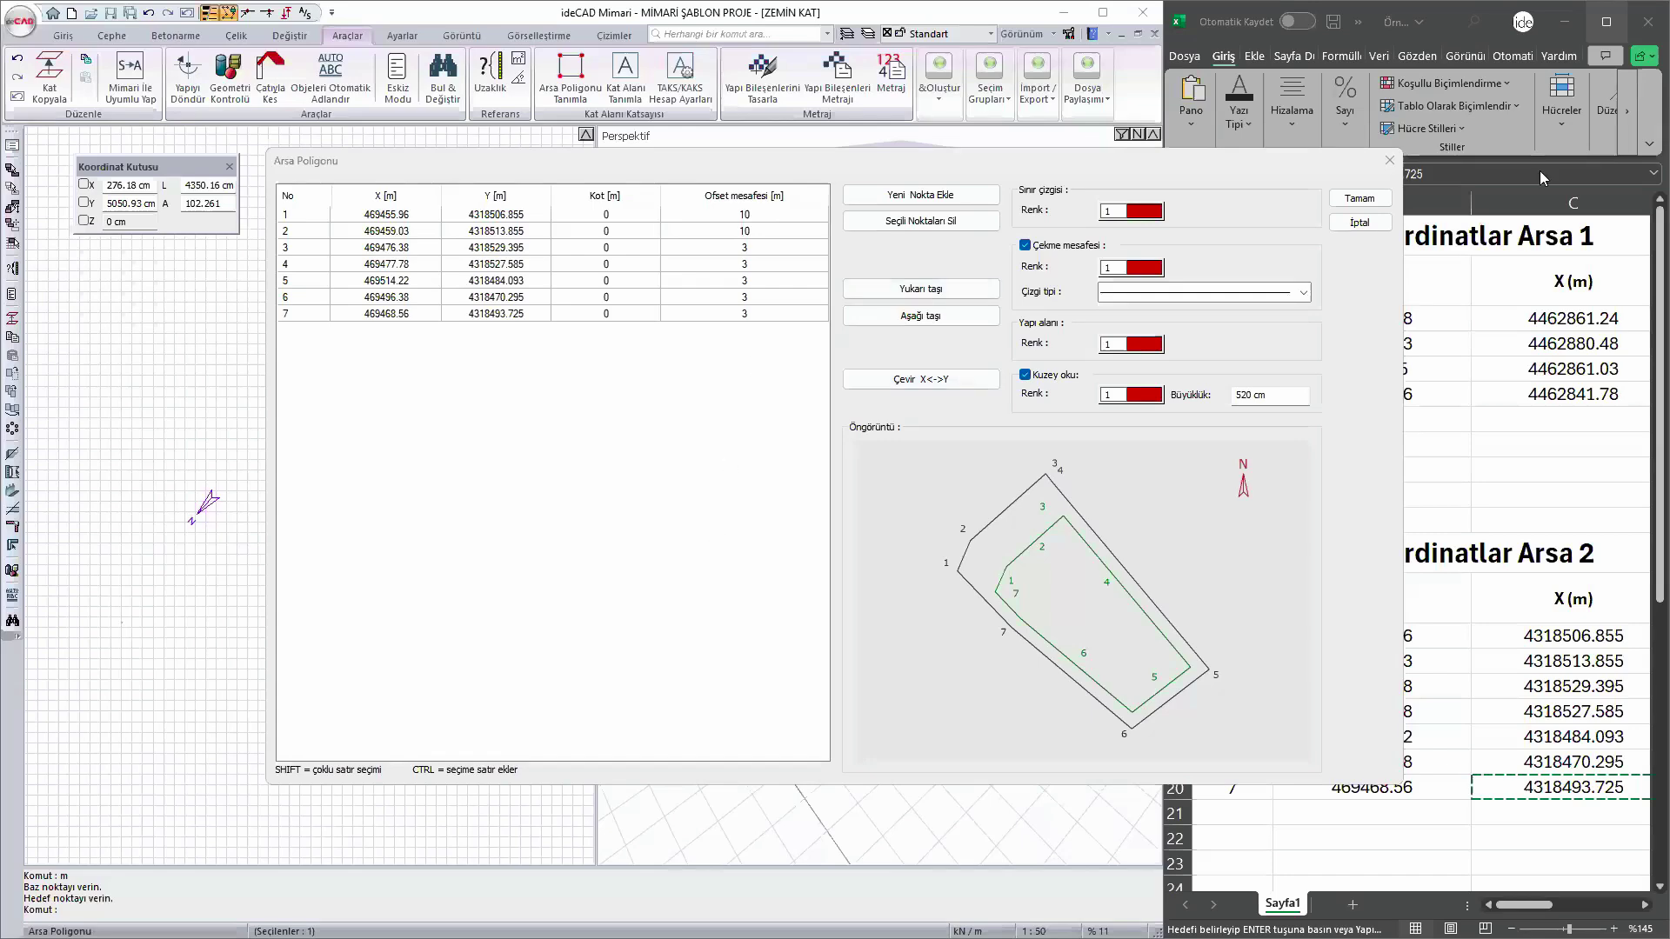
{"action": "left_click", "coordinate": [1359, 199]}
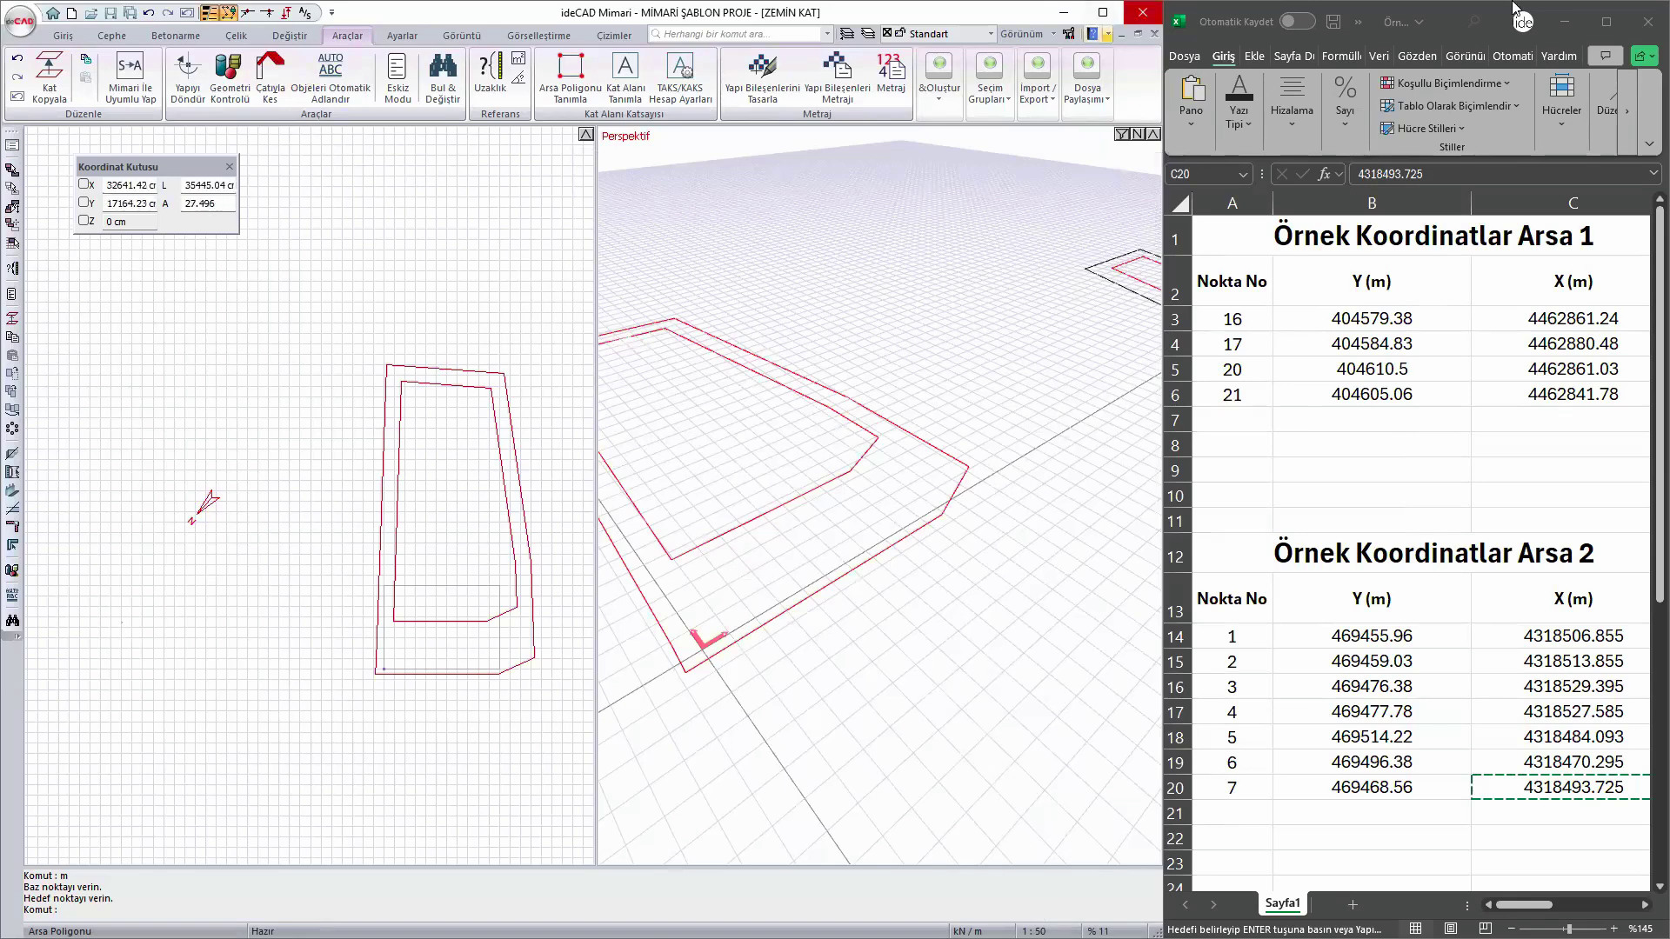
- Switch to the ideCAD project örnek taban alanı ve katlar alanı hesabı.ide11 and review its plot polygon's points
{"action": "left_click", "coordinate": [1565, 22]}
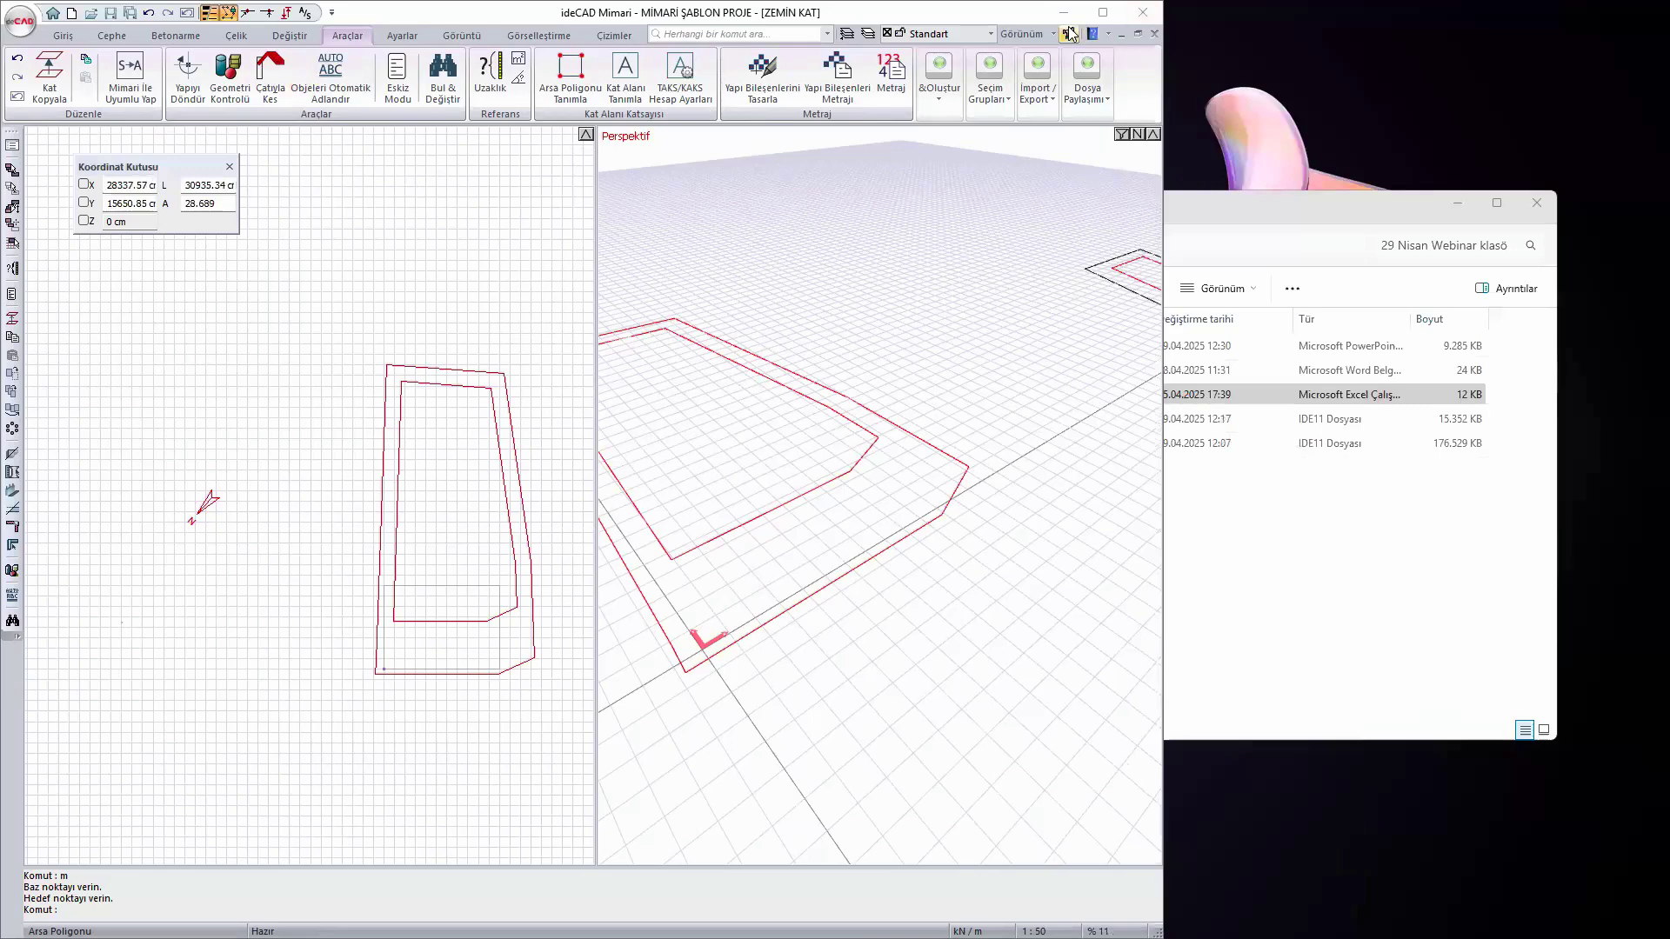
{"action": "left_click", "coordinate": [1062, 12]}
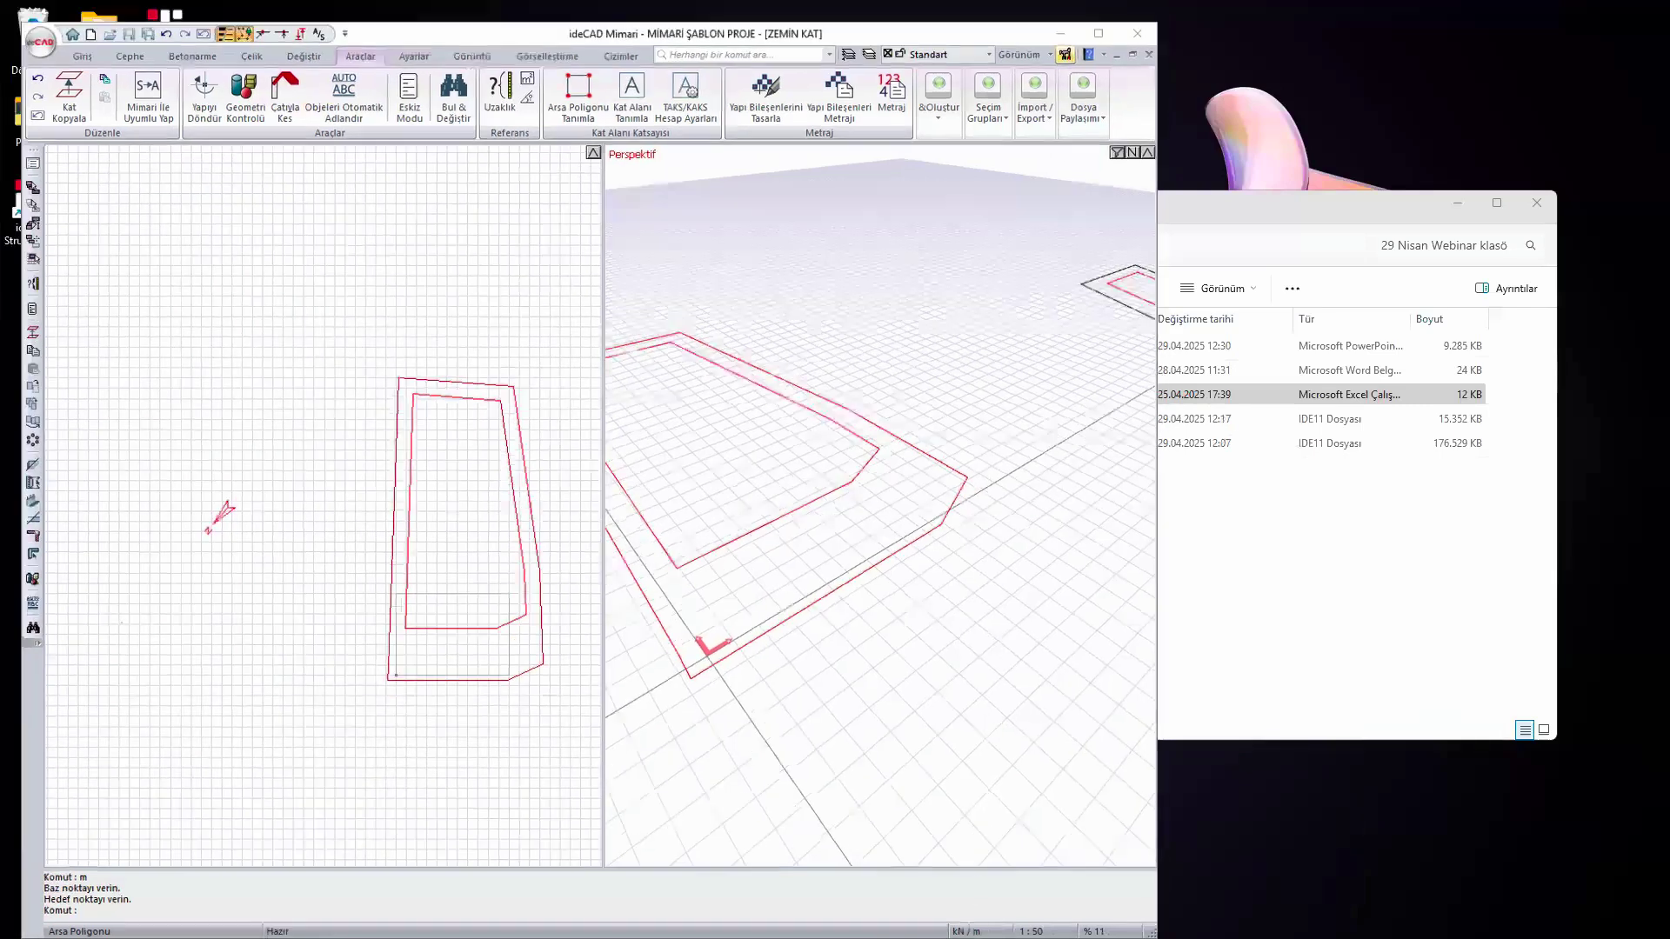
{"action": "mouse_move", "coordinate": [970, 918]}
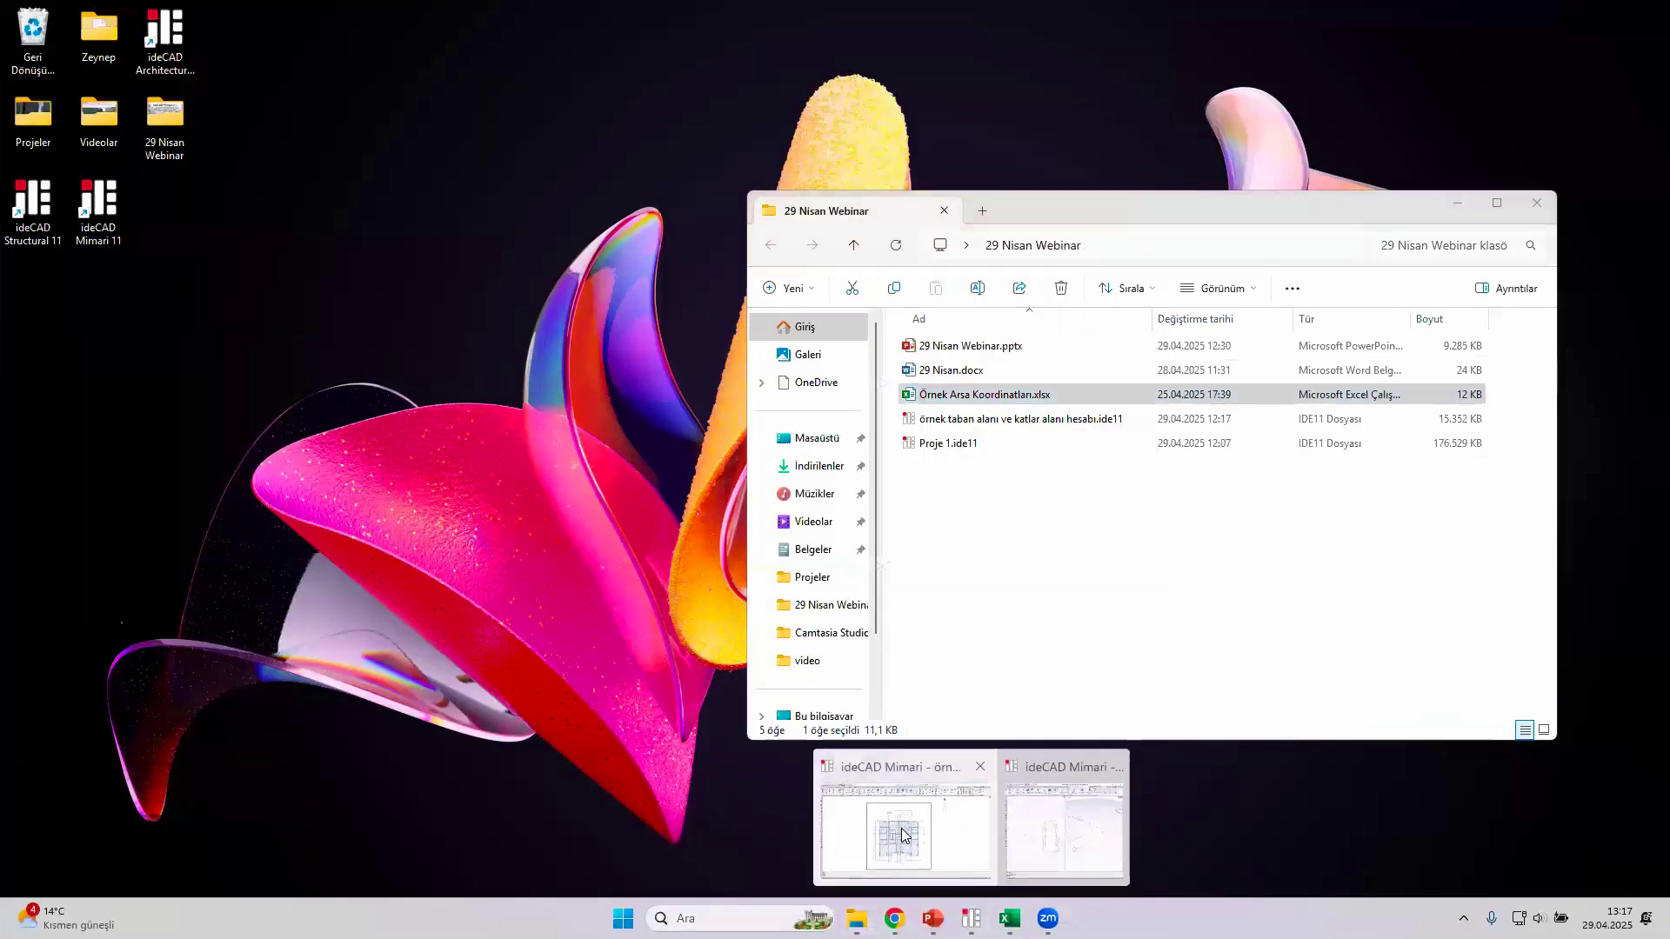
{"action": "left_click", "coordinate": [905, 826]}
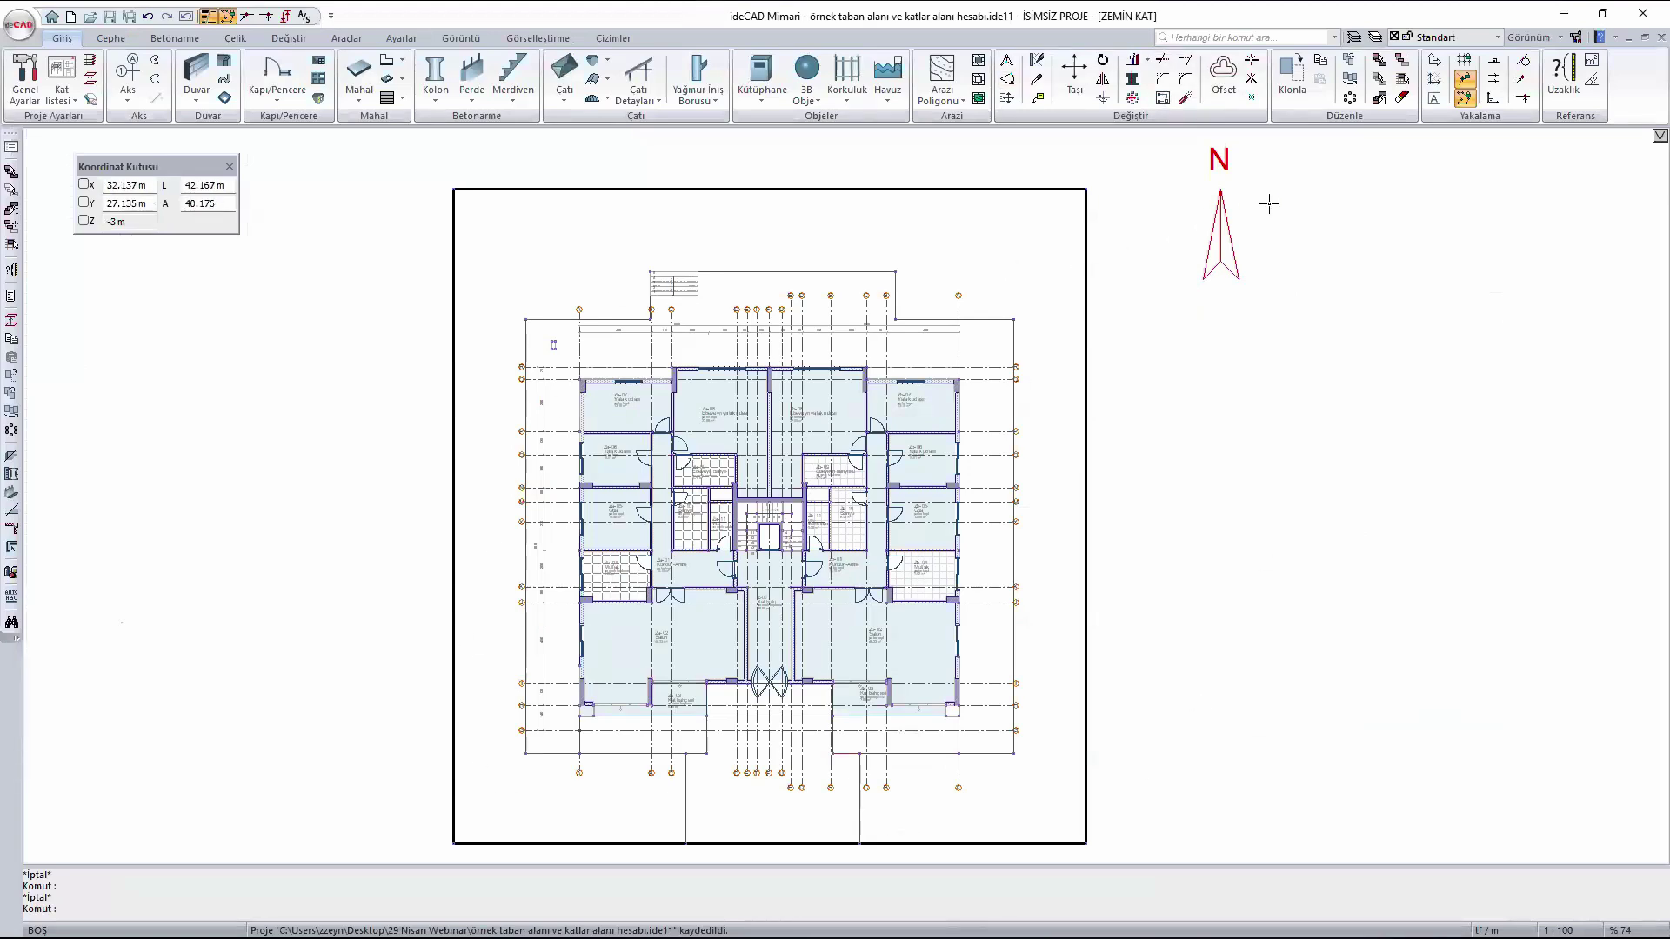
{"action": "double_click", "coordinate": [1219, 213]}
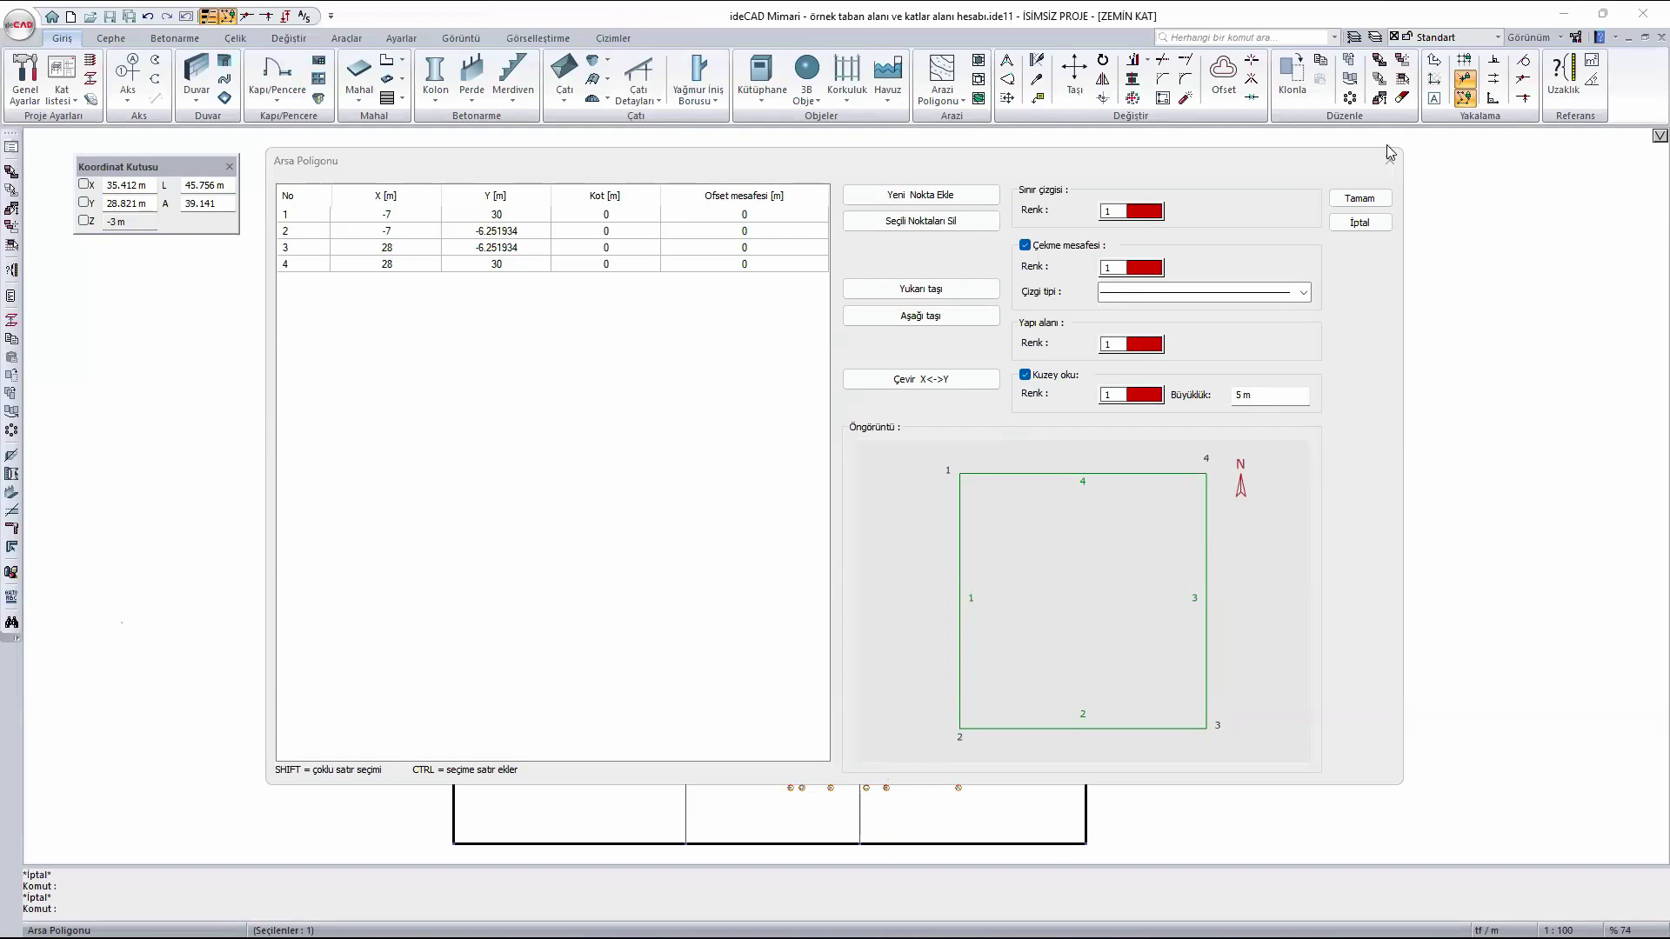
{"action": "left_click", "coordinate": [1359, 198]}
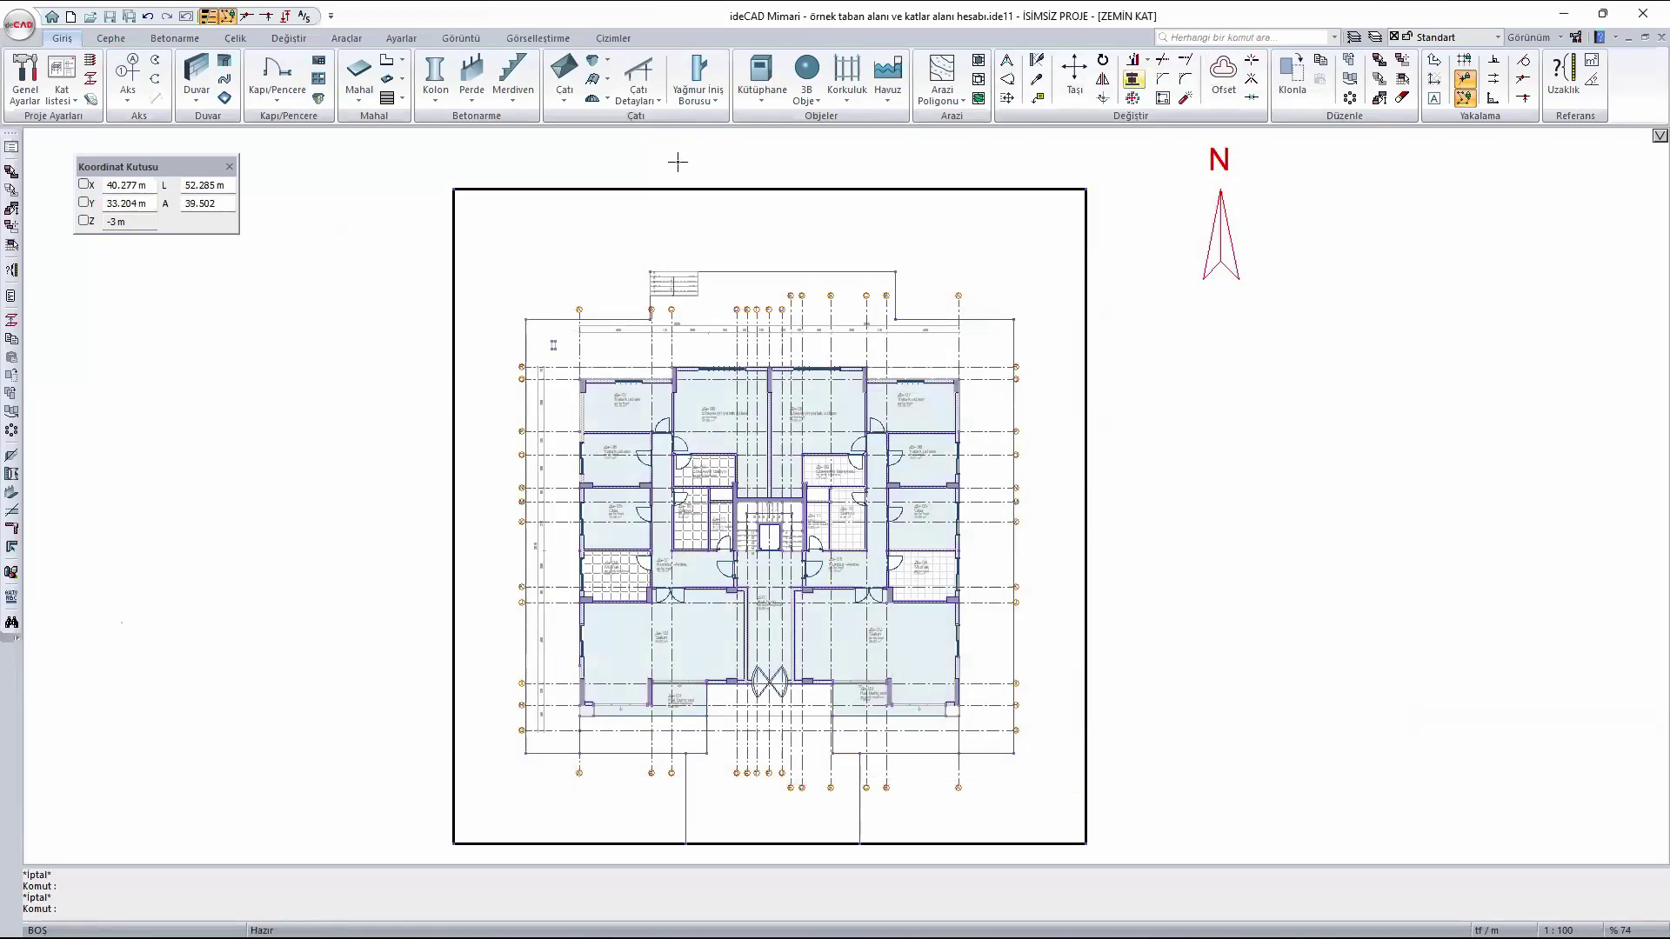
- Open the TAKS/KAKS floor area calculation settings and examine the similar-floor choices for 2. KAT
{"action": "left_click", "coordinate": [348, 38]}
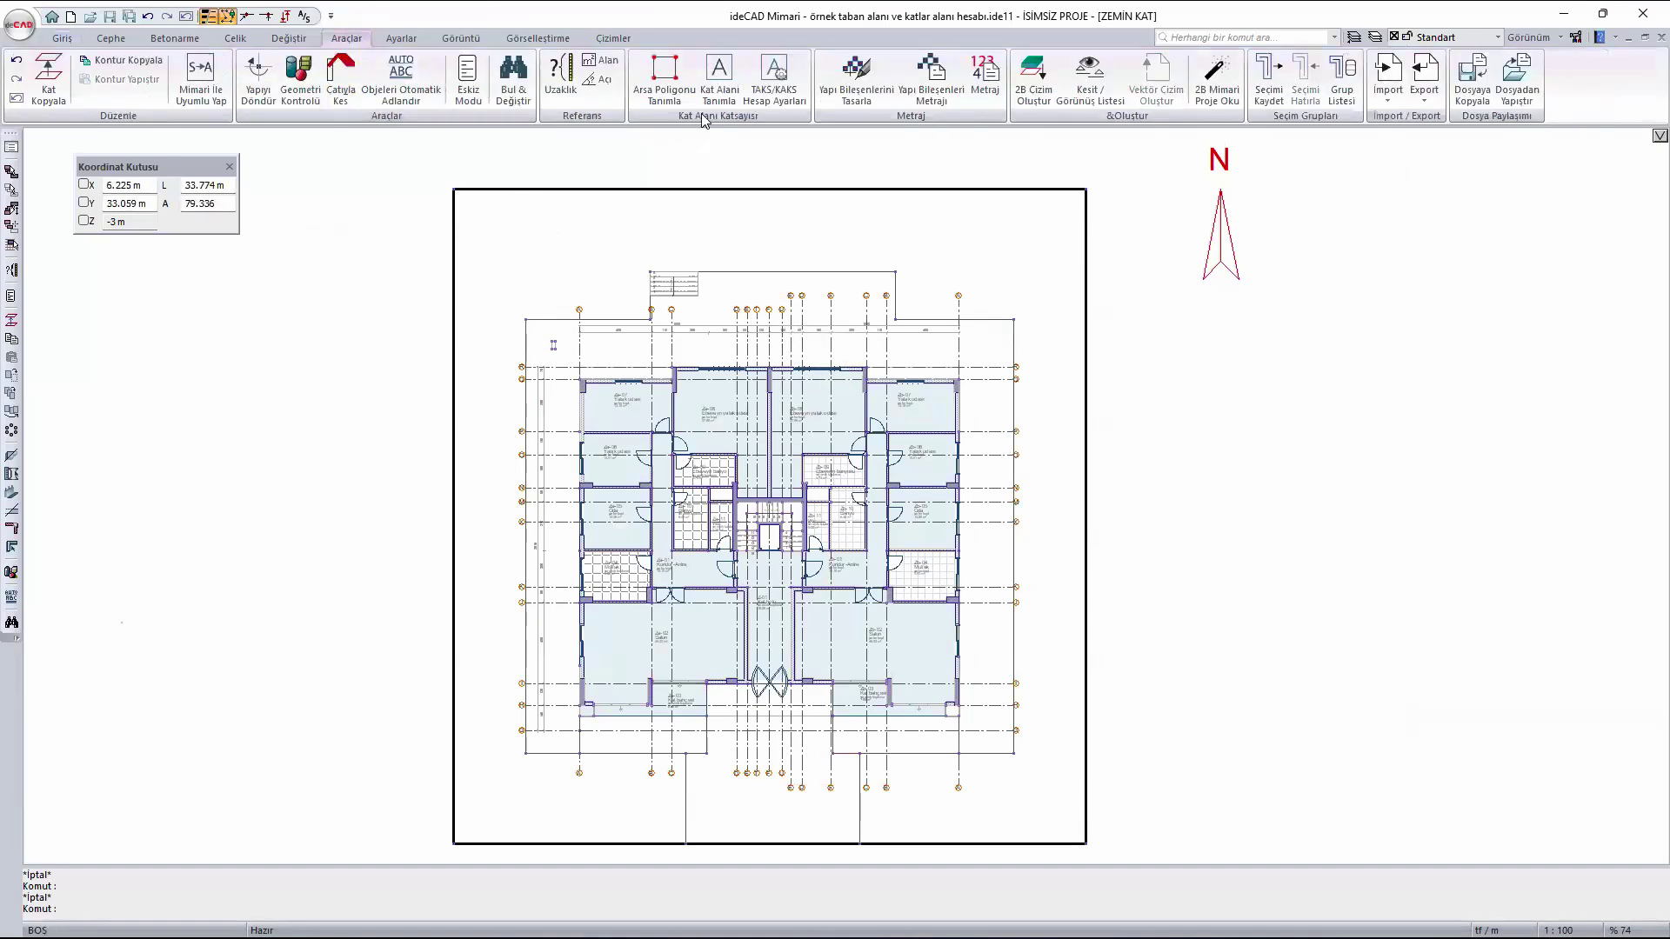
{"action": "left_click", "coordinate": [780, 83]}
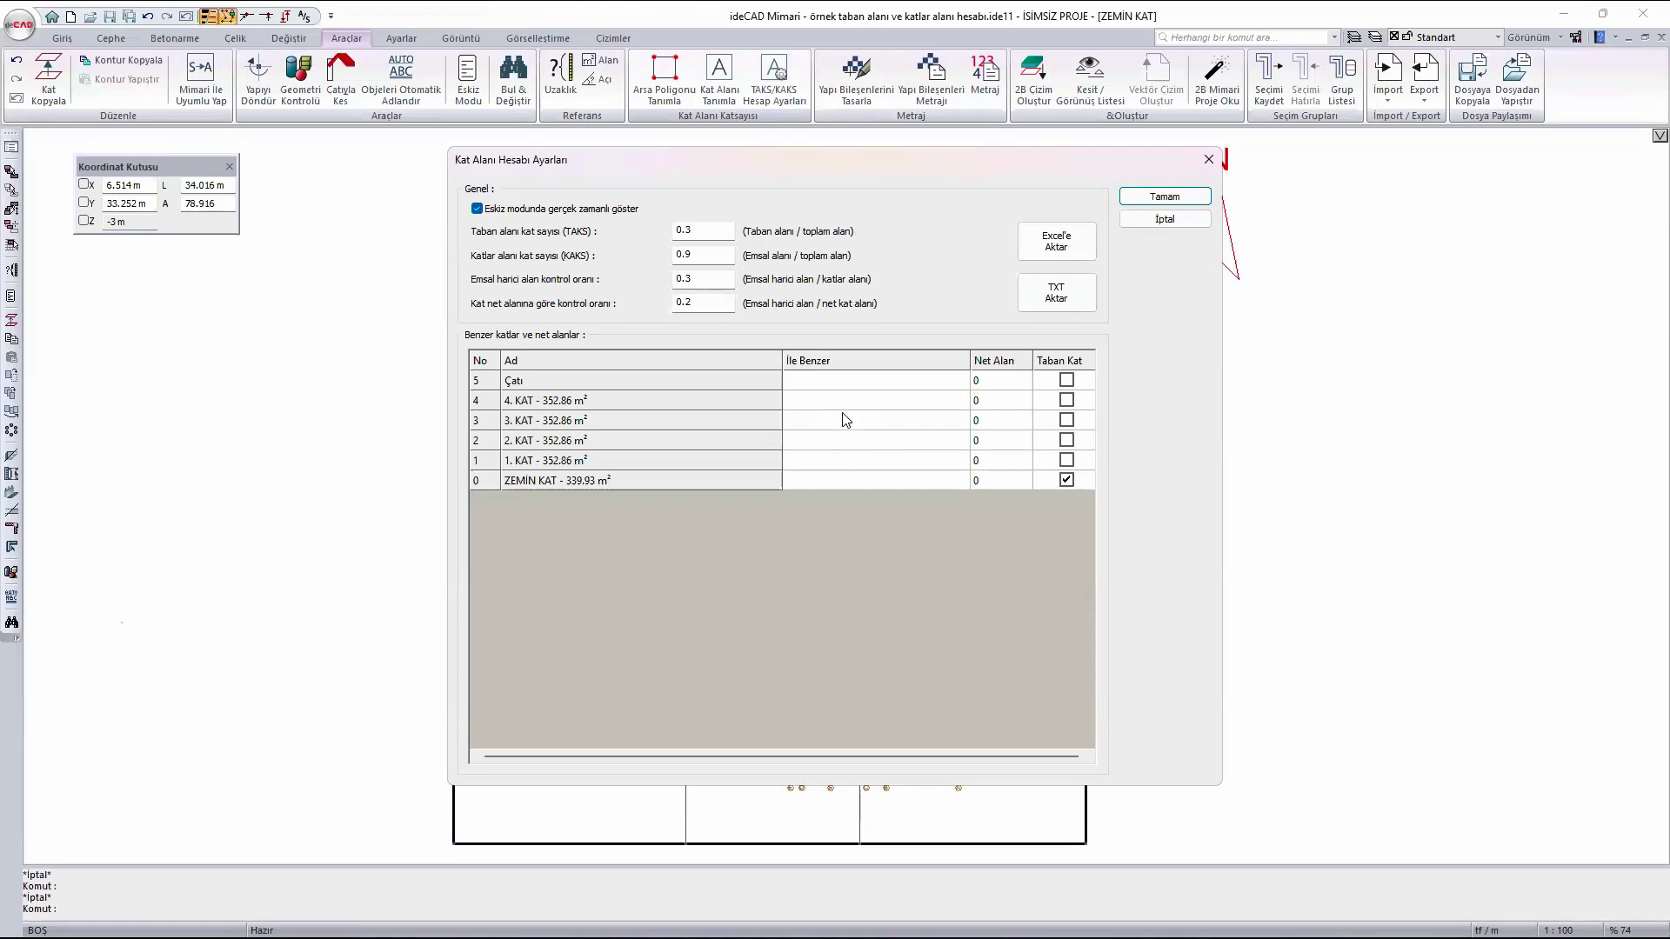
{"action": "left_click", "coordinate": [835, 441]}
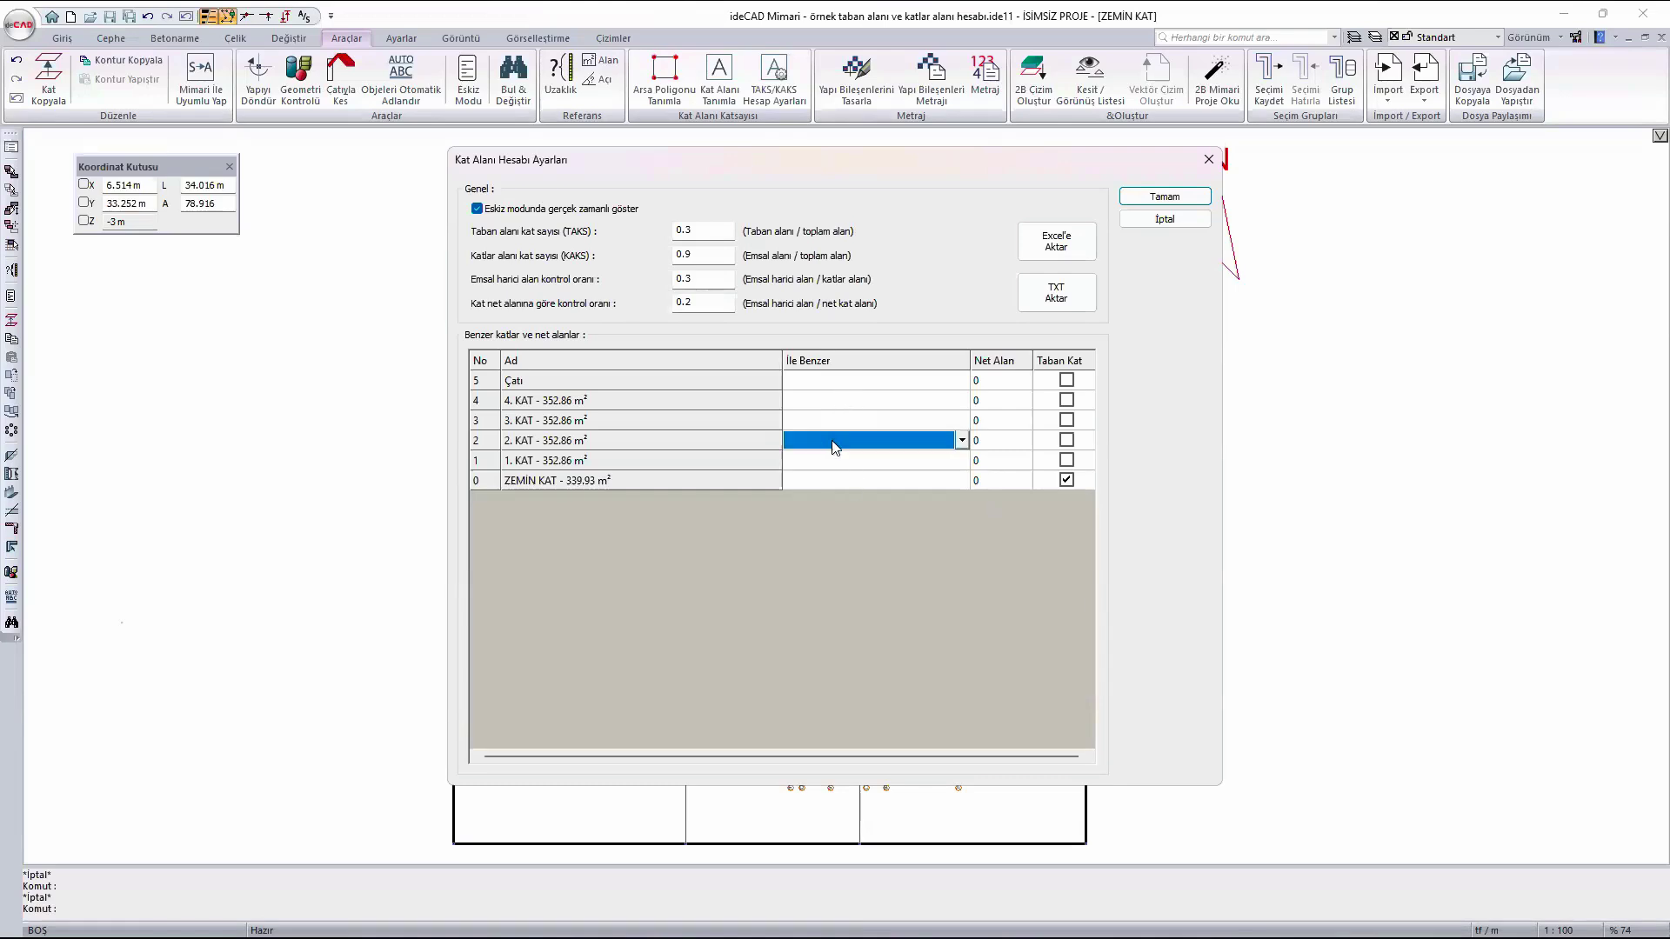
{"action": "left_click", "coordinate": [851, 441]}
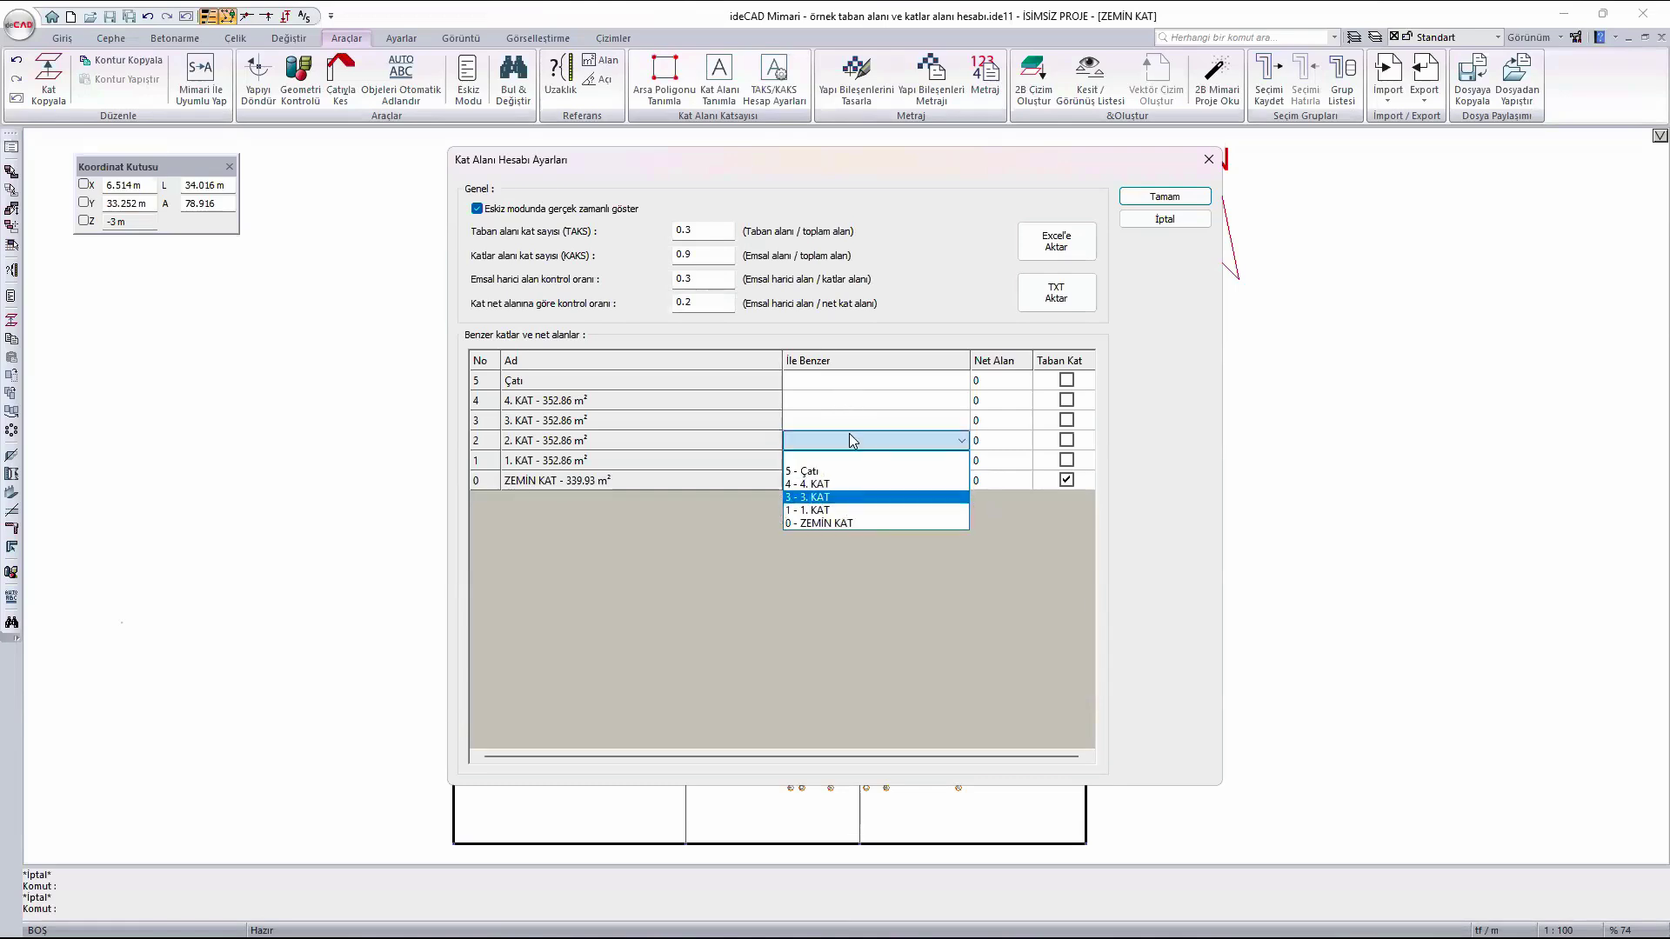
{"action": "left_click", "coordinate": [838, 498]}
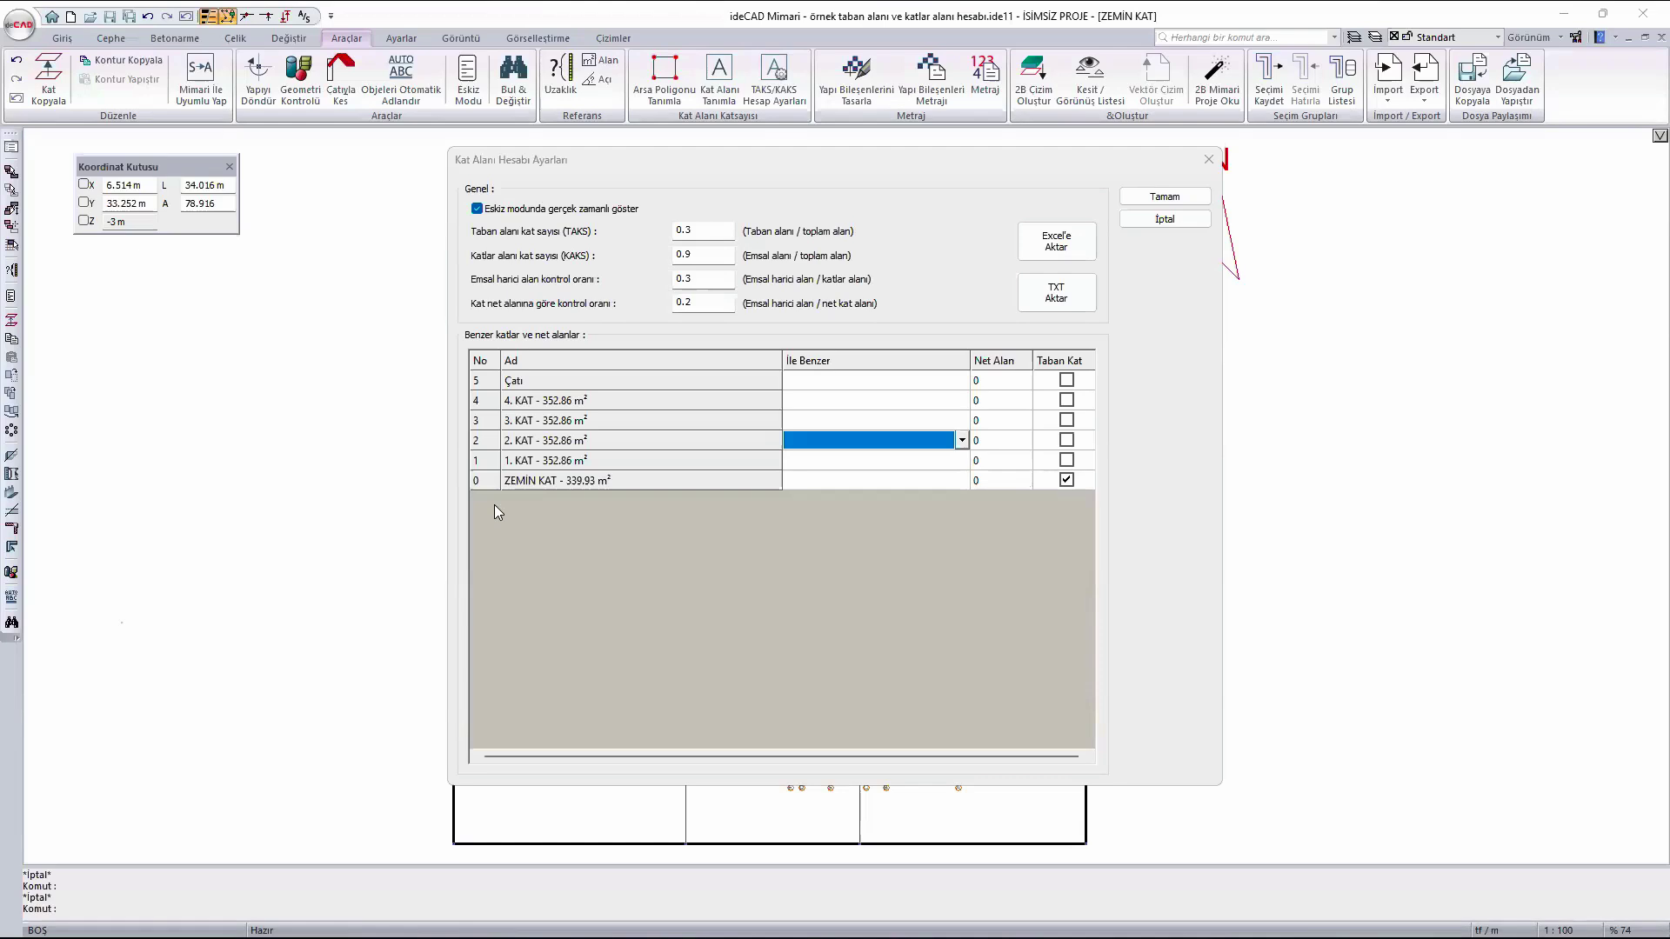
- Set the floor area calculation's TAKS ratio to 0.4 and its KAKS ratio to 1.4
{"action": "double_click", "coordinate": [708, 228]}
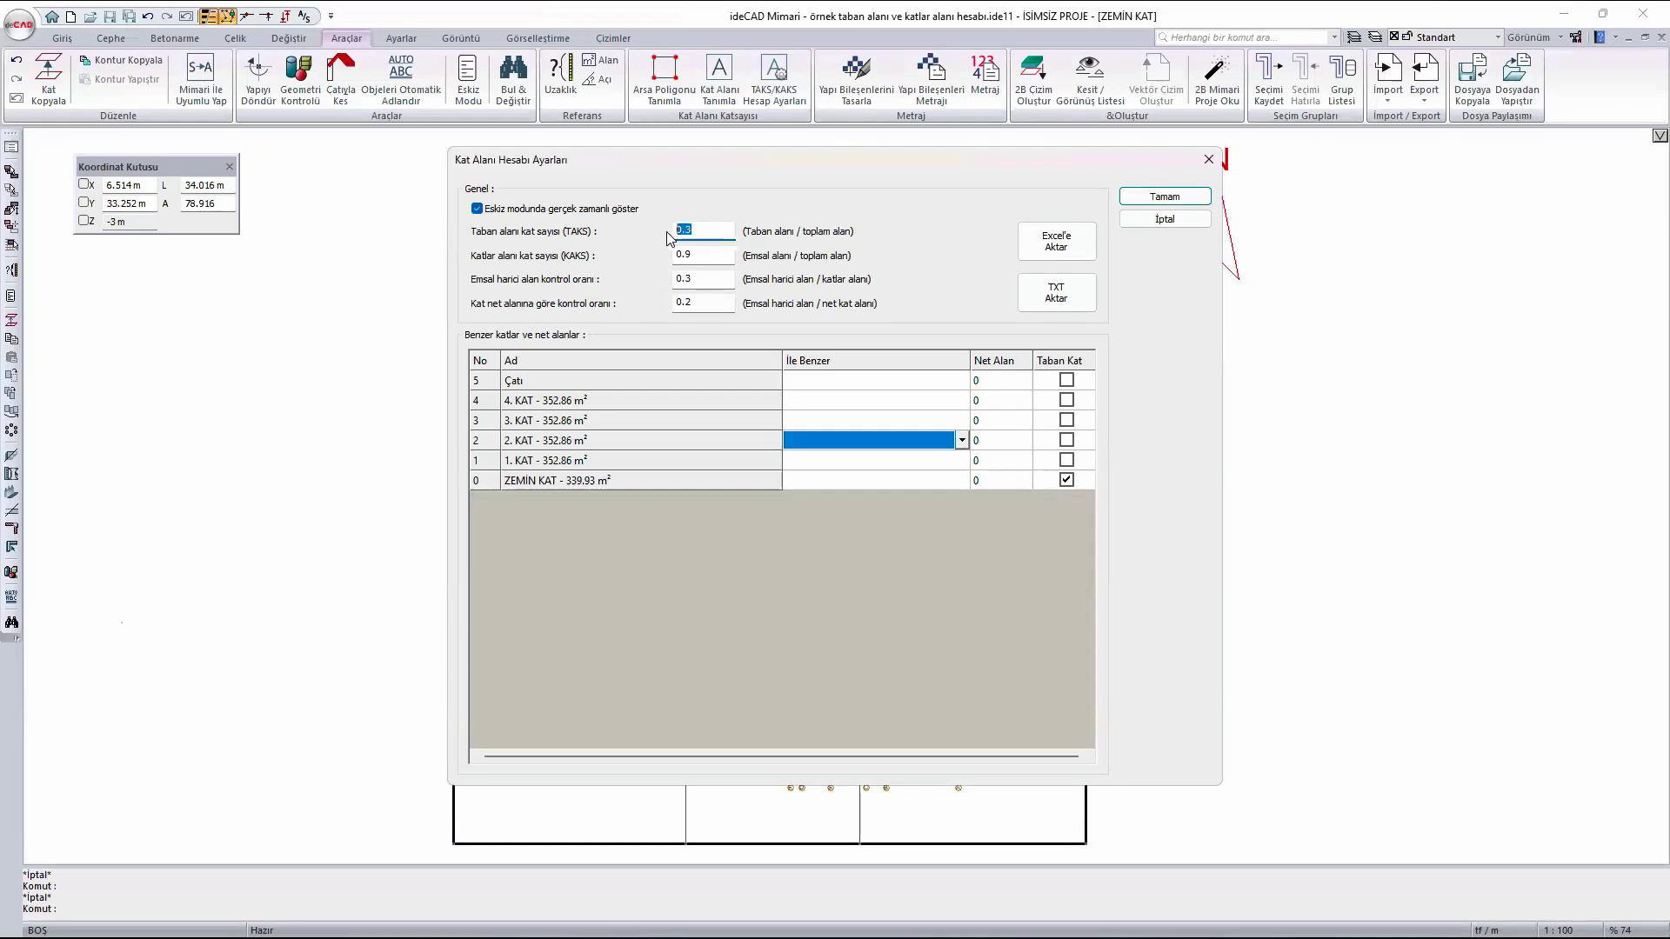
{"action": "type", "text": "0.4"}
{"action": "left_click", "coordinate": [702, 258]}
{"action": "double_click", "coordinate": [670, 257]}
{"action": "type", "text": "1"}
- Set the net area of ZEMİN KAT to 304 and accept the floor area calculation settings
{"action": "left_click", "coordinate": [989, 483]}
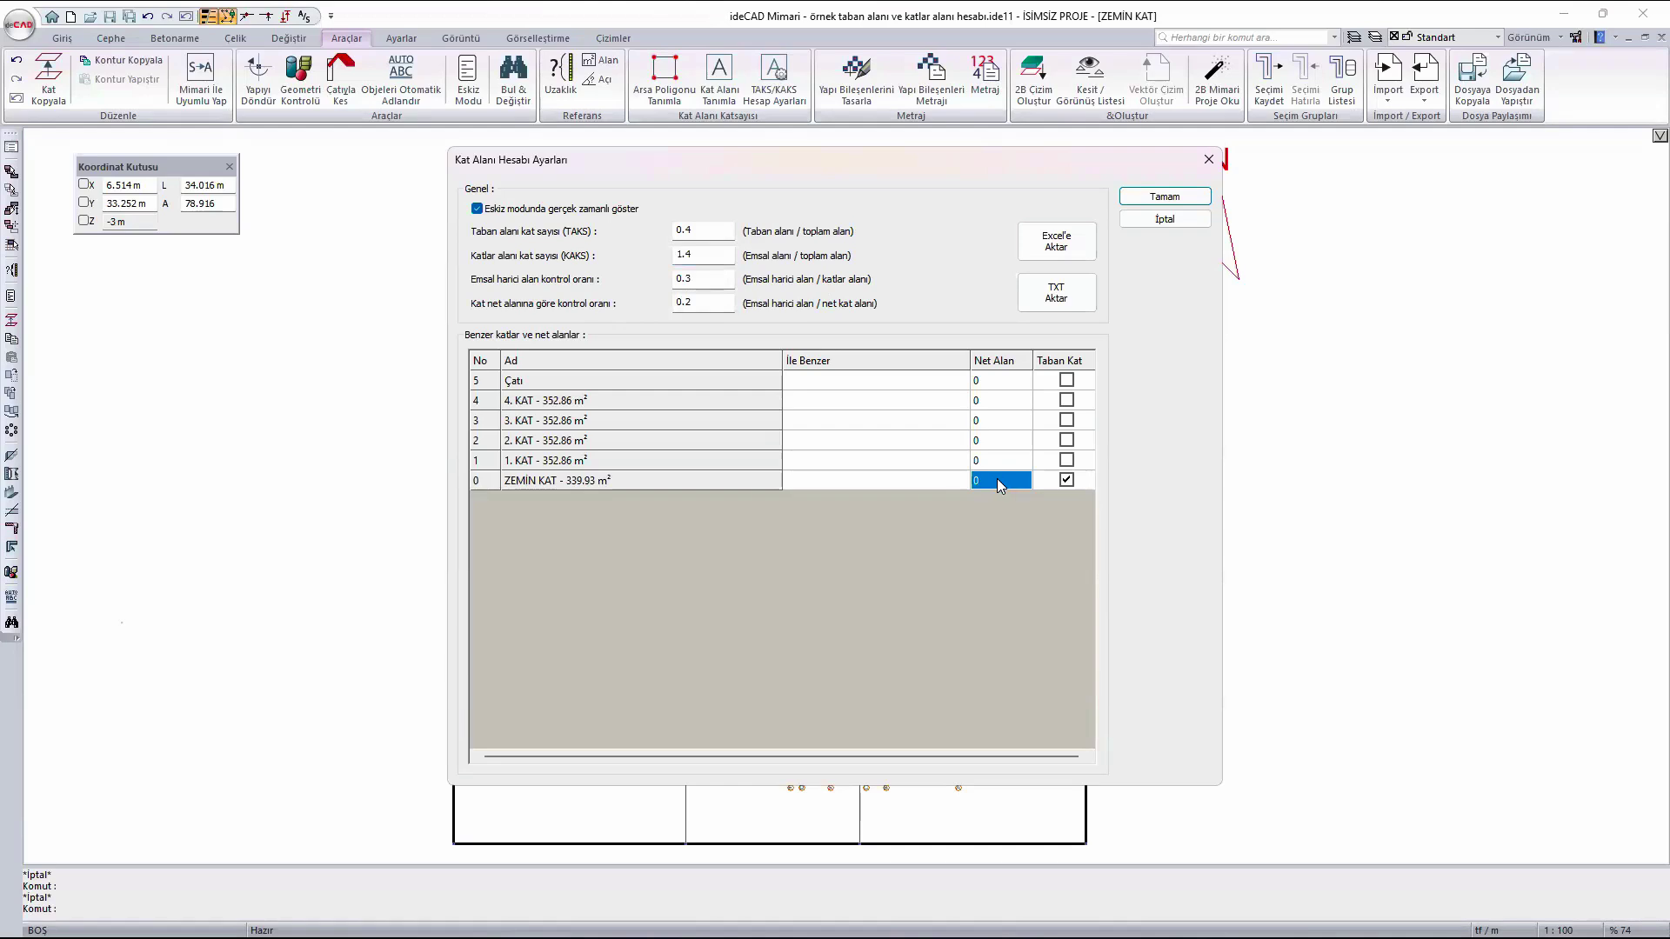
{"action": "left_click", "coordinate": [996, 485]}
{"action": "type", "text": "304"}
{"action": "key", "text": "Return"}
{"action": "left_click", "coordinate": [1165, 197]}
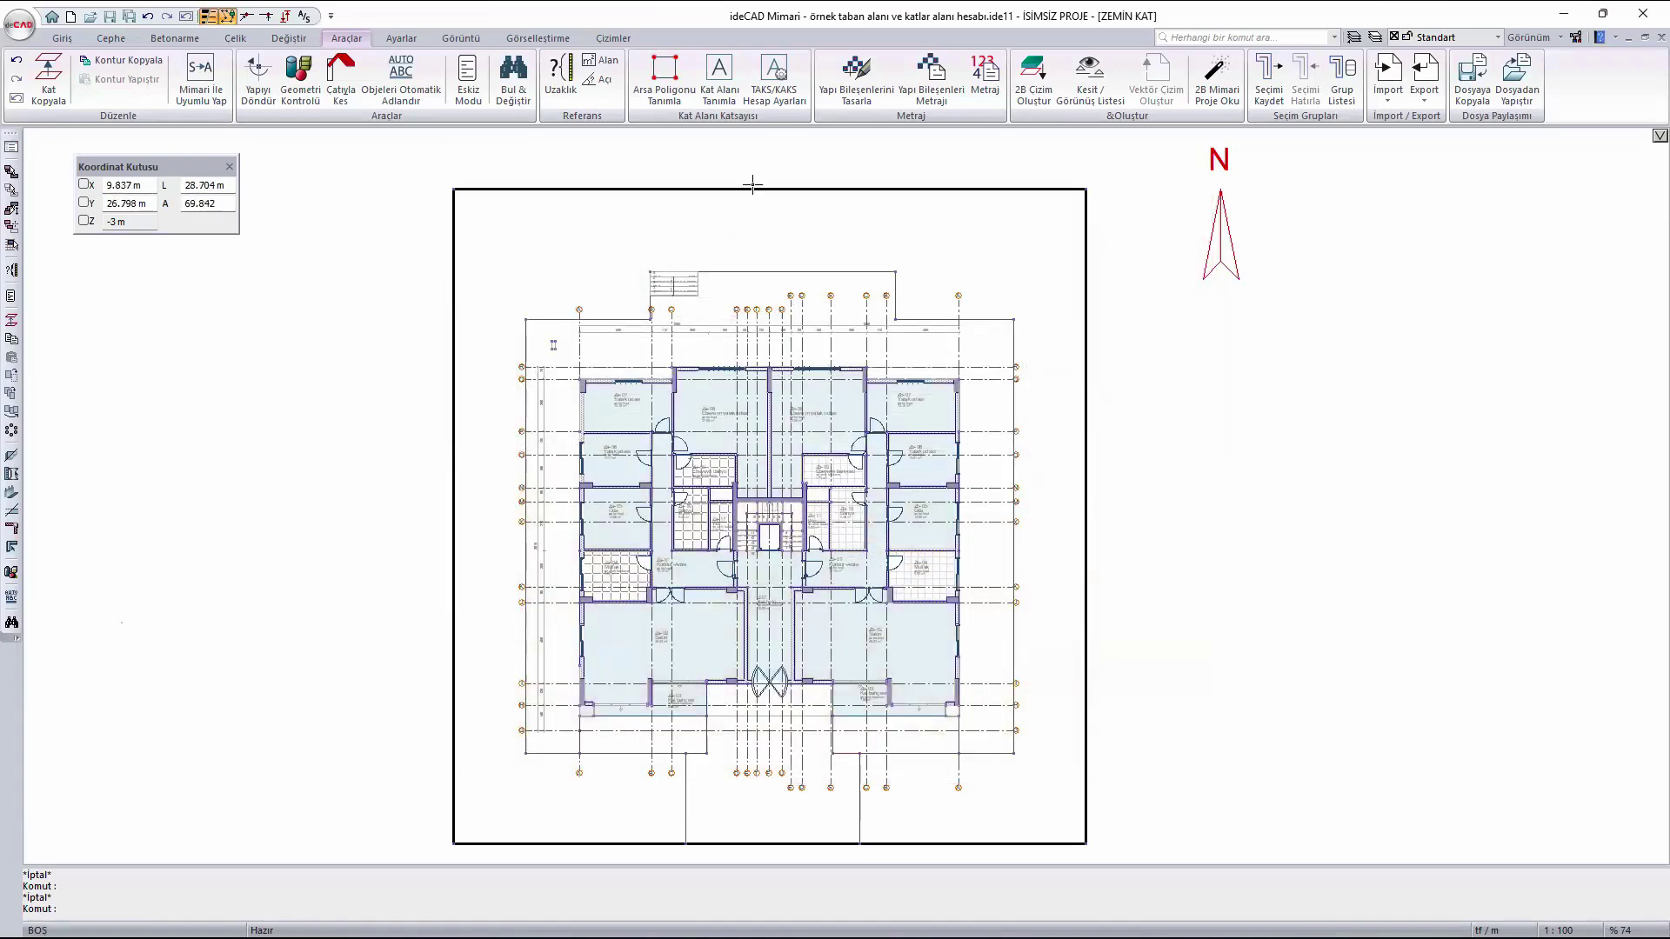
- Start the ground floor's area outline in sketch mode, from the building's upper-left outer corner along the wall and up the facade step
{"action": "left_click", "coordinate": [730, 74]}
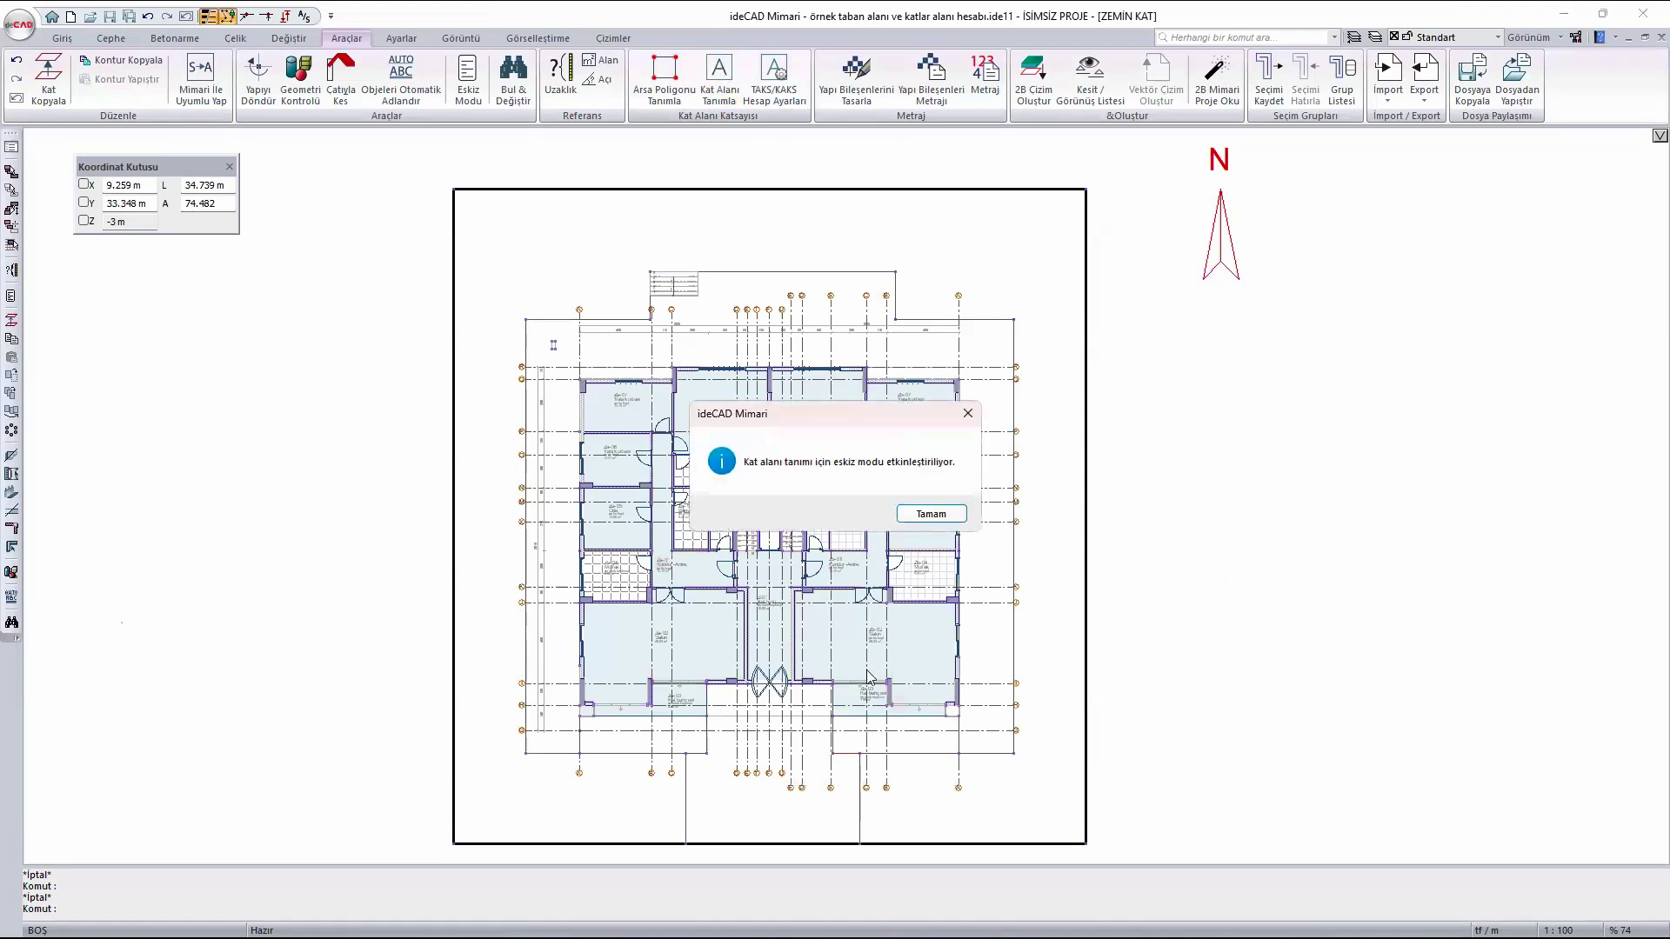
{"action": "left_click", "coordinate": [930, 515]}
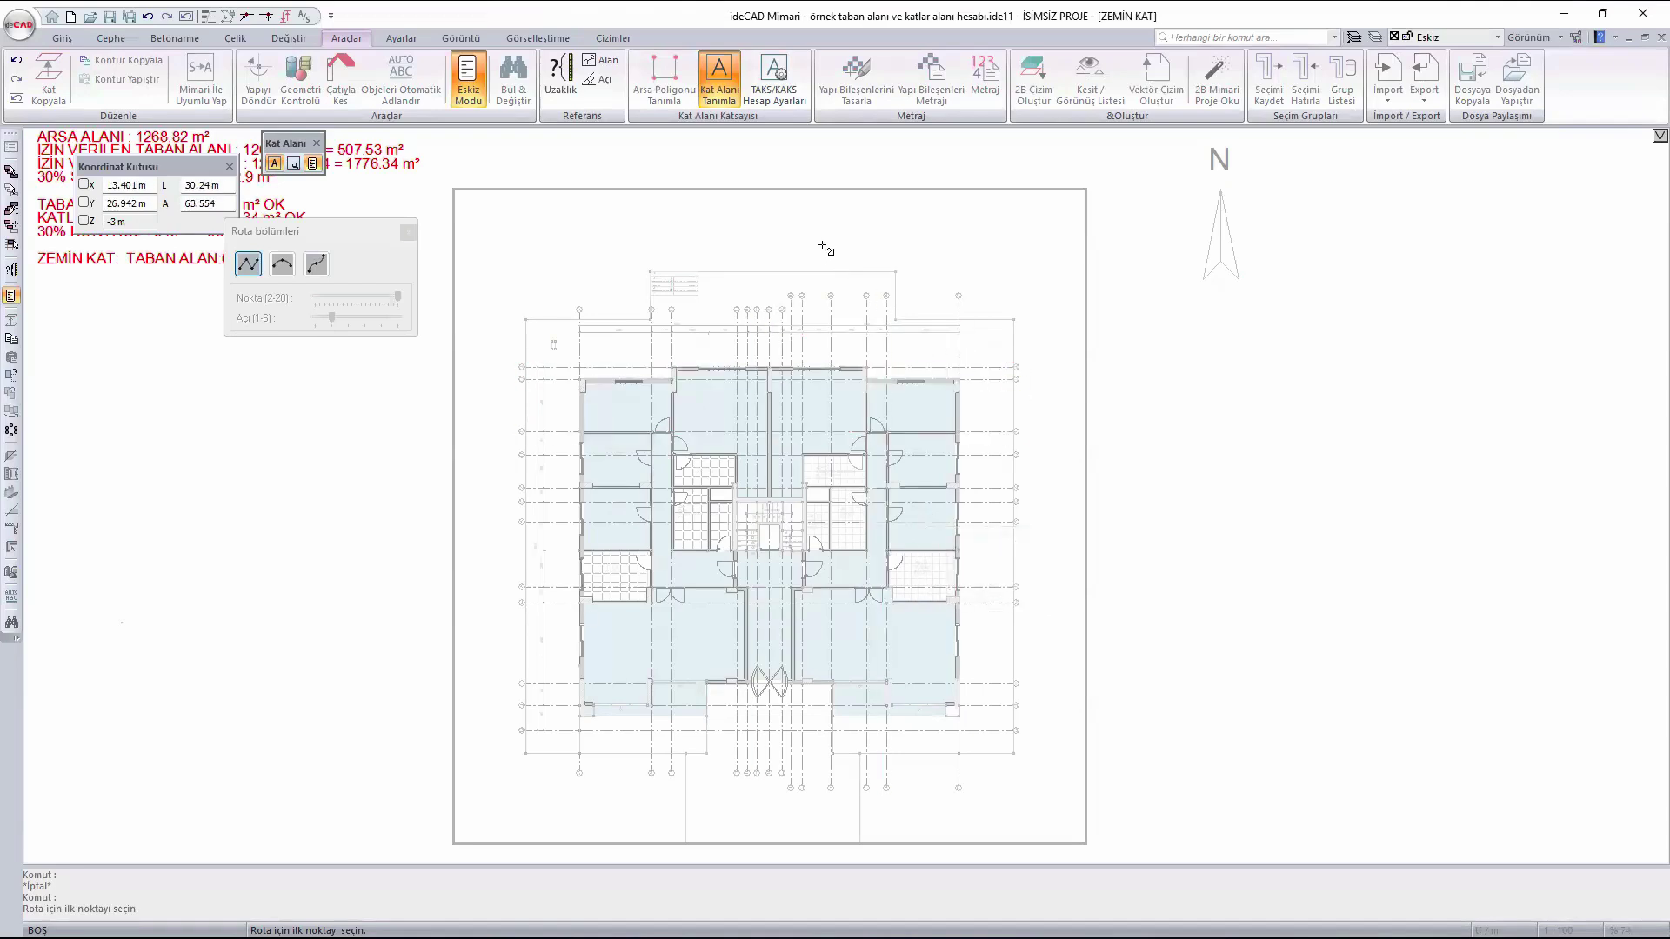
{"action": "scroll", "coordinate": [534, 435], "scroll_direction": "up", "scroll_amount": 6}
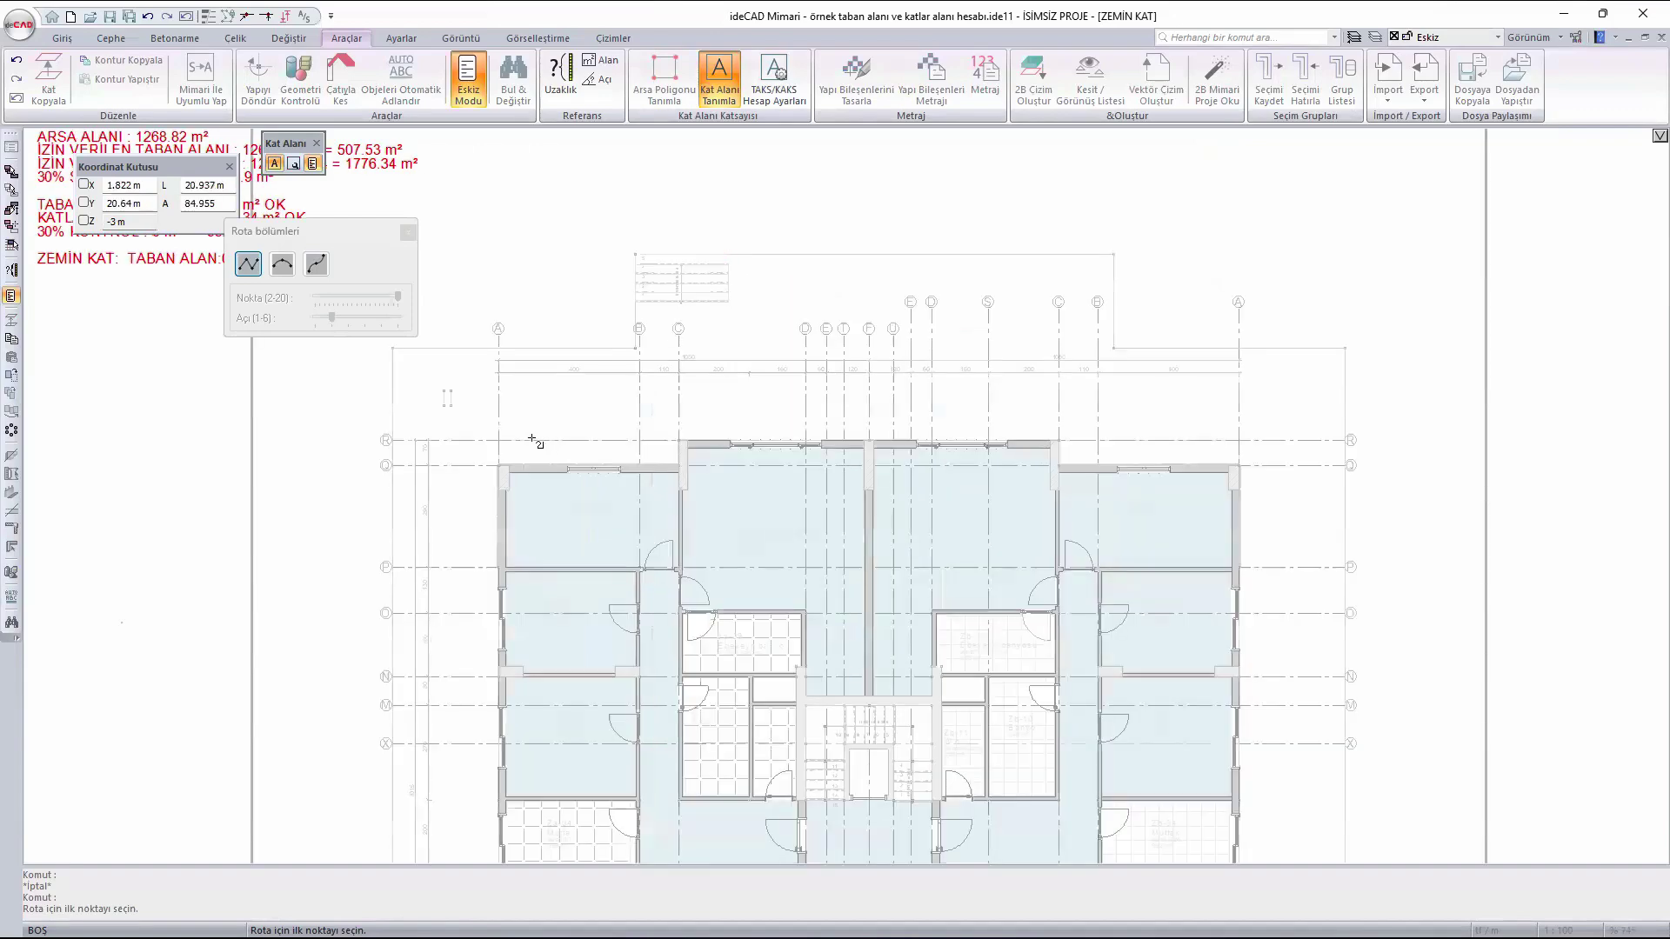
{"action": "left_click", "coordinate": [474, 511]}
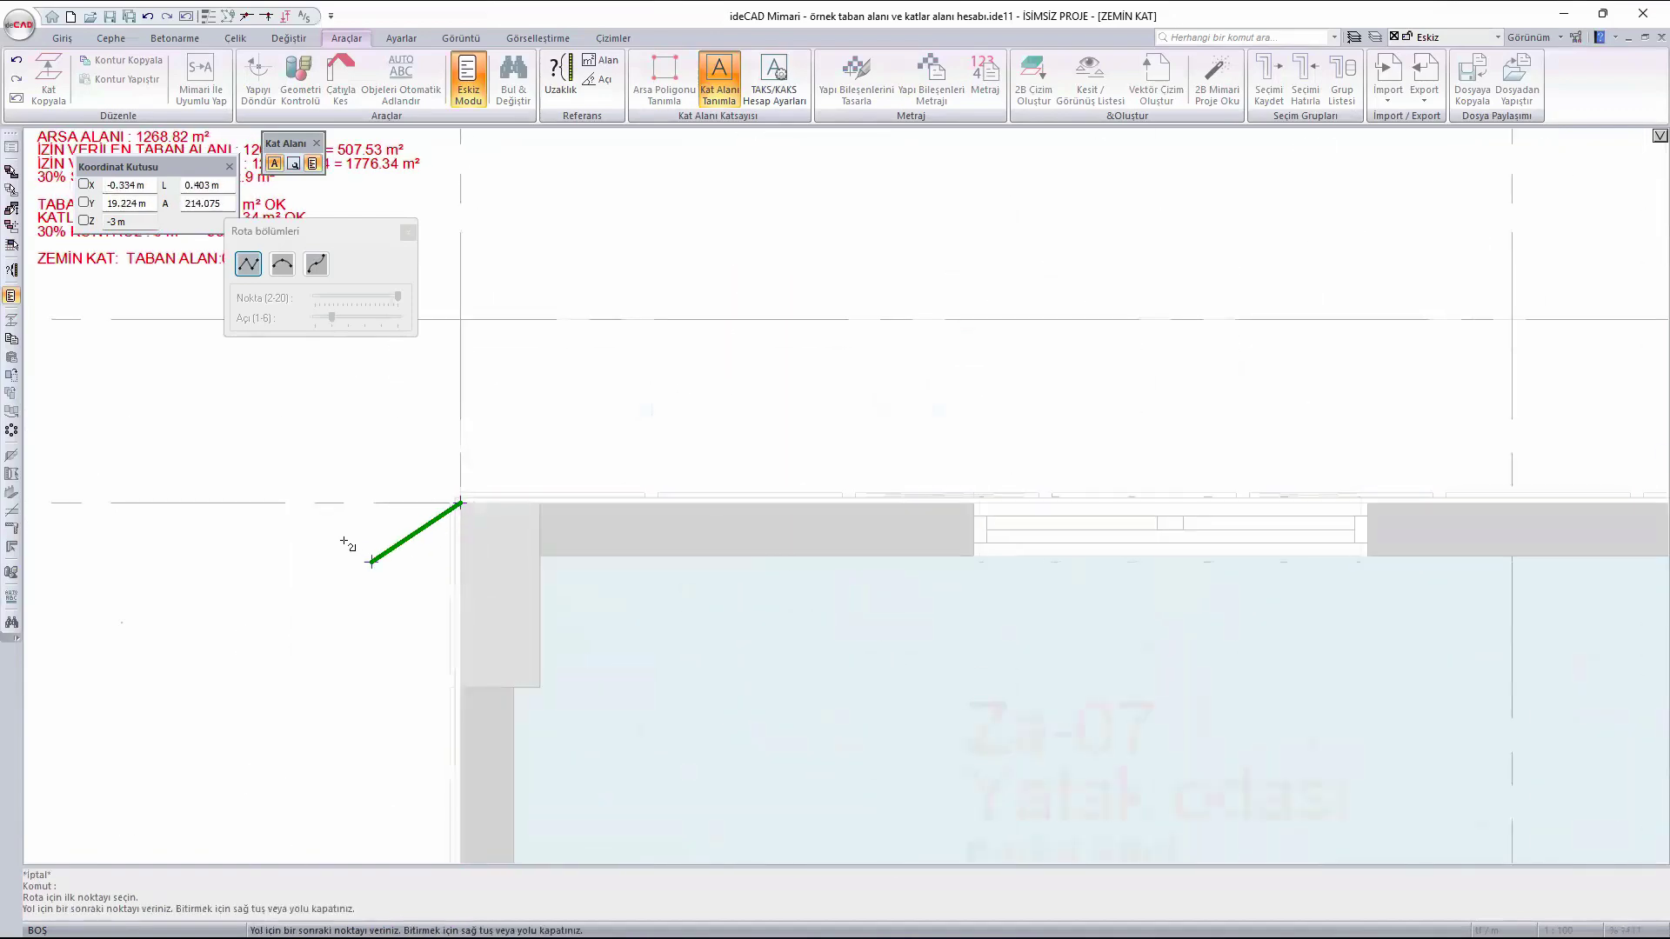
{"action": "scroll", "coordinate": [343, 538], "scroll_direction": "down", "scroll_amount": 7}
{"action": "scroll", "coordinate": [634, 529], "scroll_direction": "up", "scroll_amount": 5}
{"action": "scroll", "coordinate": [762, 520], "scroll_direction": "up", "scroll_amount": 3}
{"action": "left_click", "coordinate": [702, 518]}
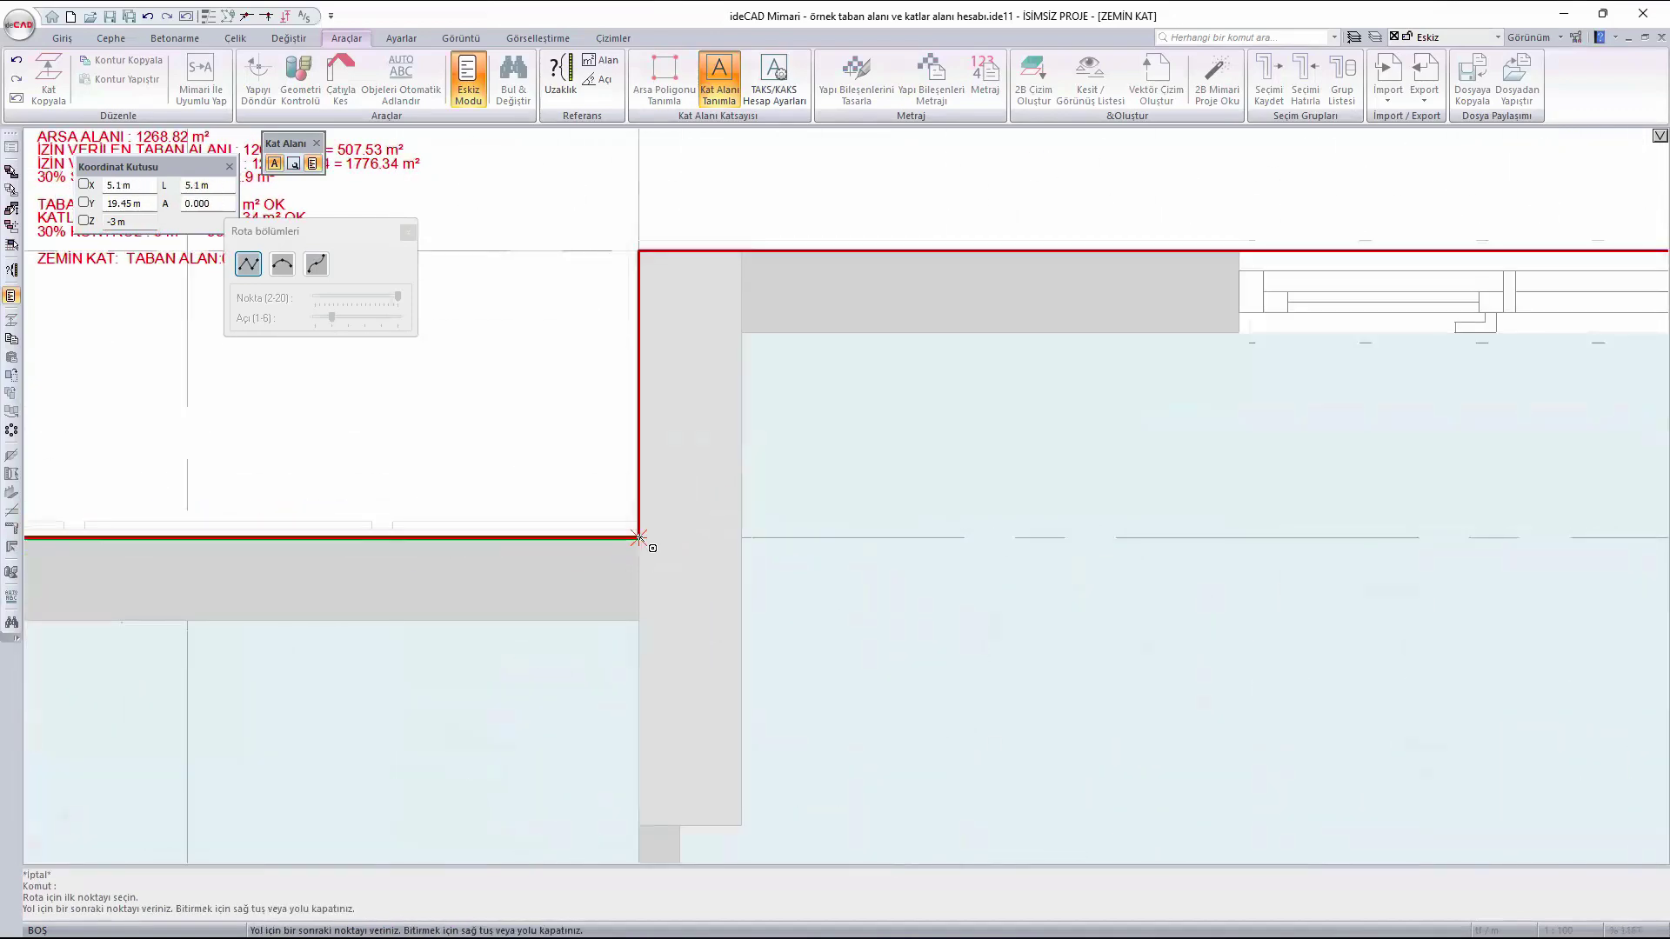
{"action": "left_click", "coordinate": [638, 252]}
{"action": "scroll", "coordinate": [447, 403], "scroll_direction": "down", "scroll_amount": 4}
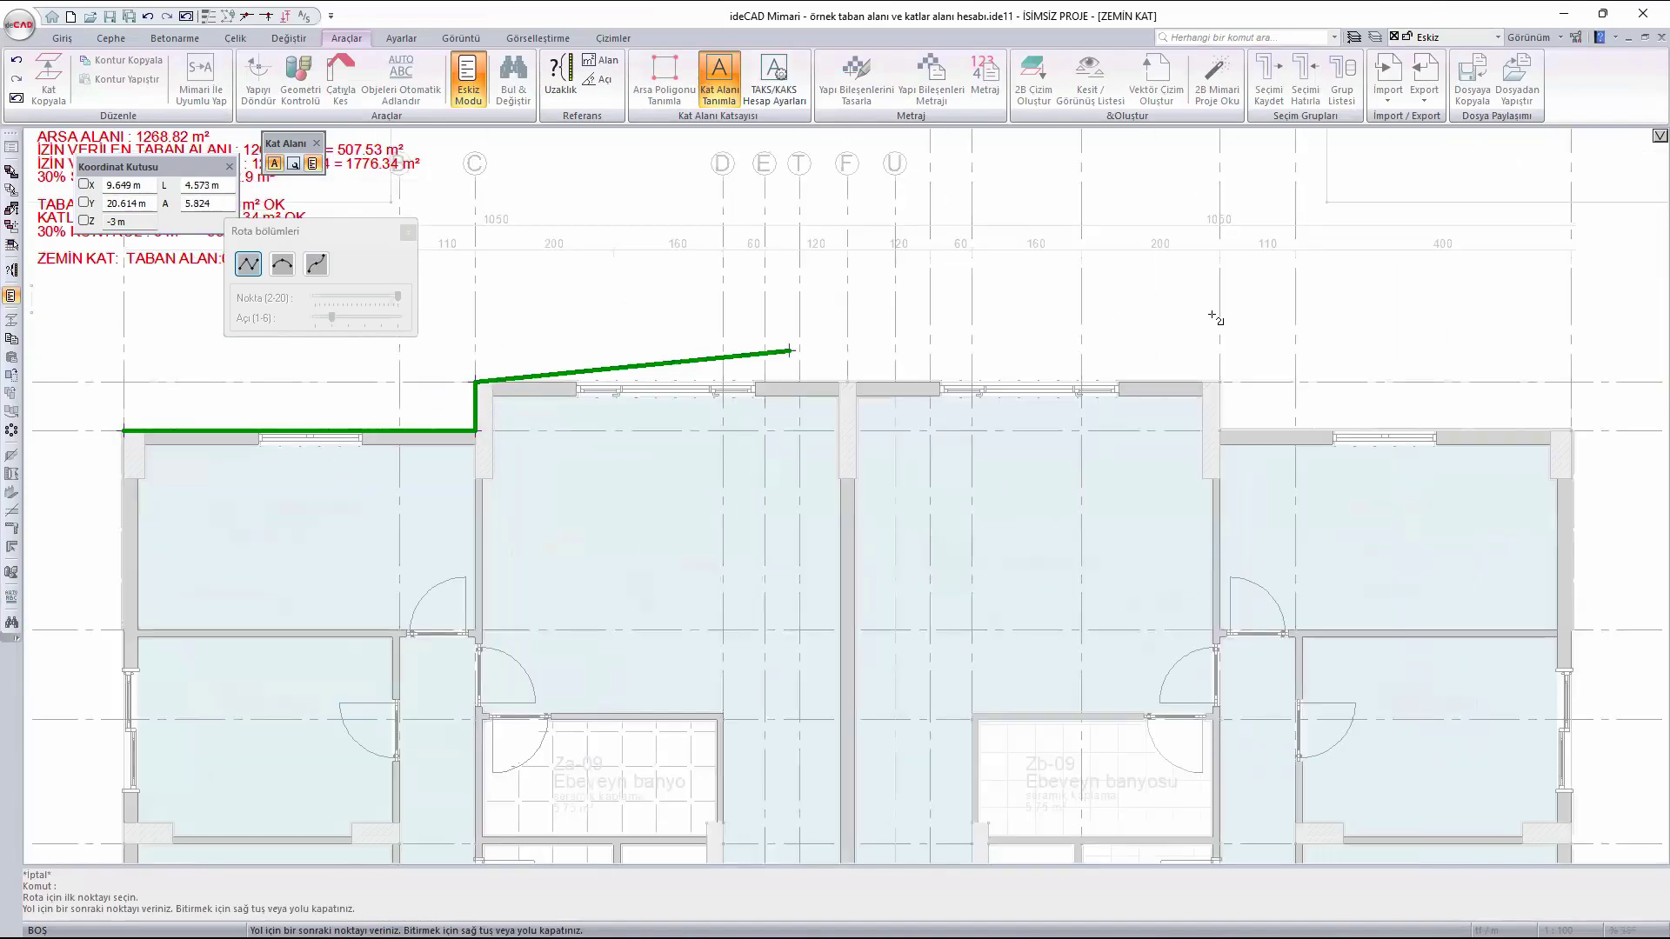
- Continue the area outline across the projecting upper facade, down its far step and along to the upper-right outer corner
{"action": "scroll", "coordinate": [1217, 408], "scroll_direction": "up", "scroll_amount": 6}
{"action": "left_click", "coordinate": [1164, 448]}
{"action": "scroll", "coordinate": [1111, 371], "scroll_direction": "down", "scroll_amount": 2}
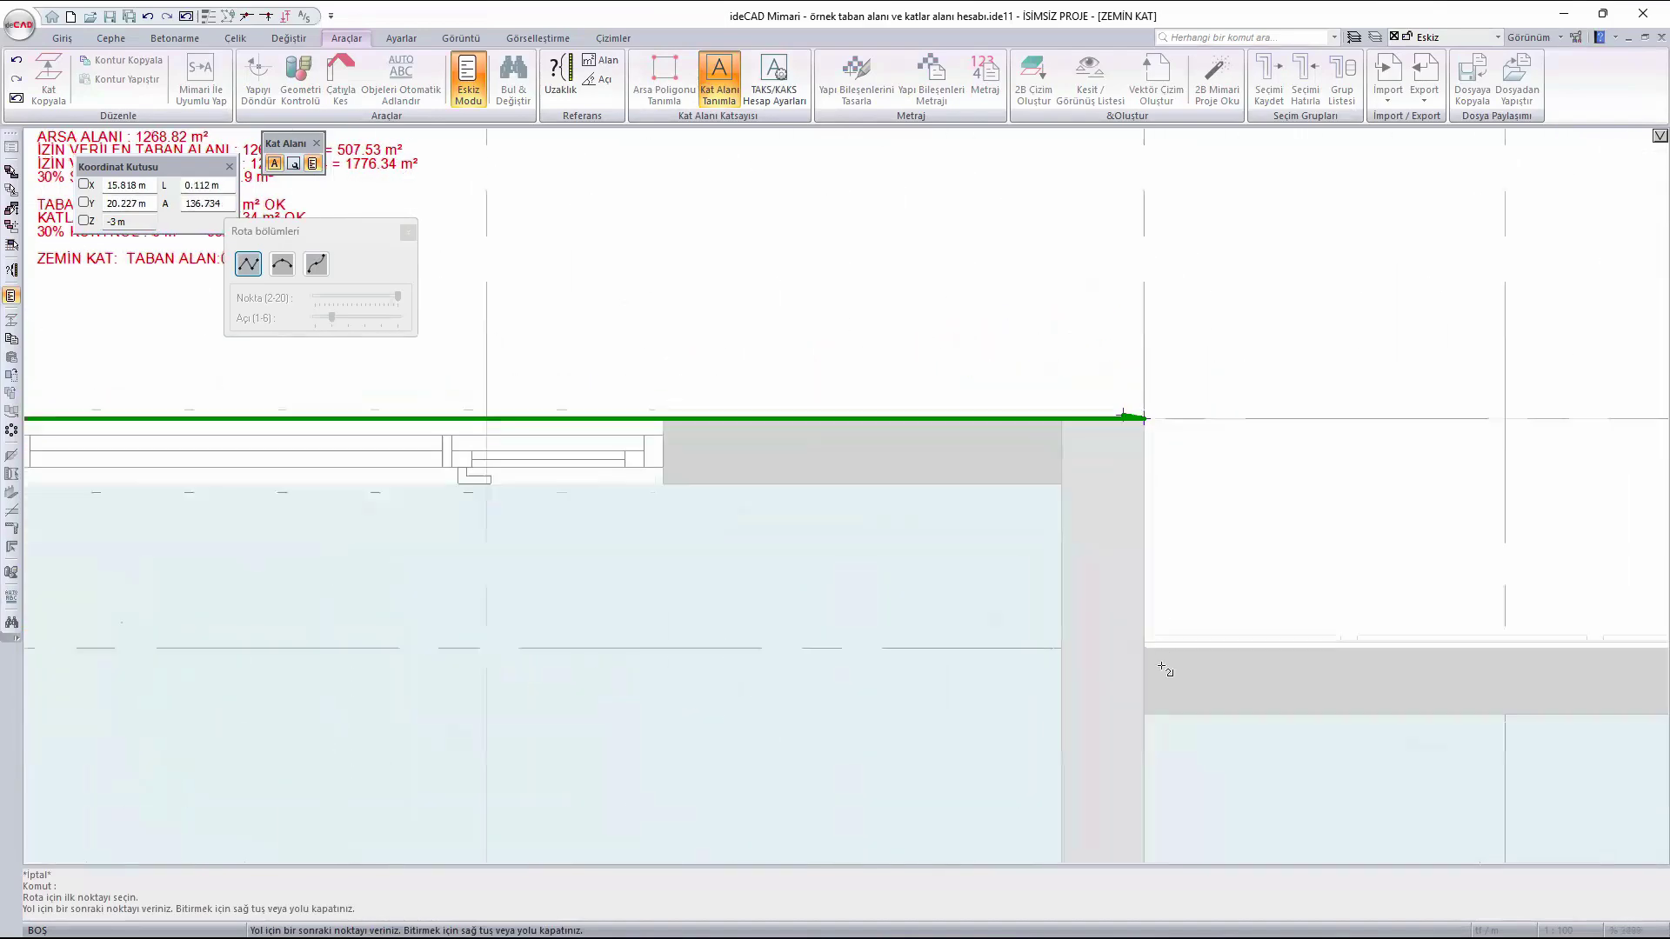
{"action": "left_click", "coordinate": [1143, 656]}
{"action": "scroll", "coordinate": [770, 546], "scroll_direction": "down", "scroll_amount": 3}
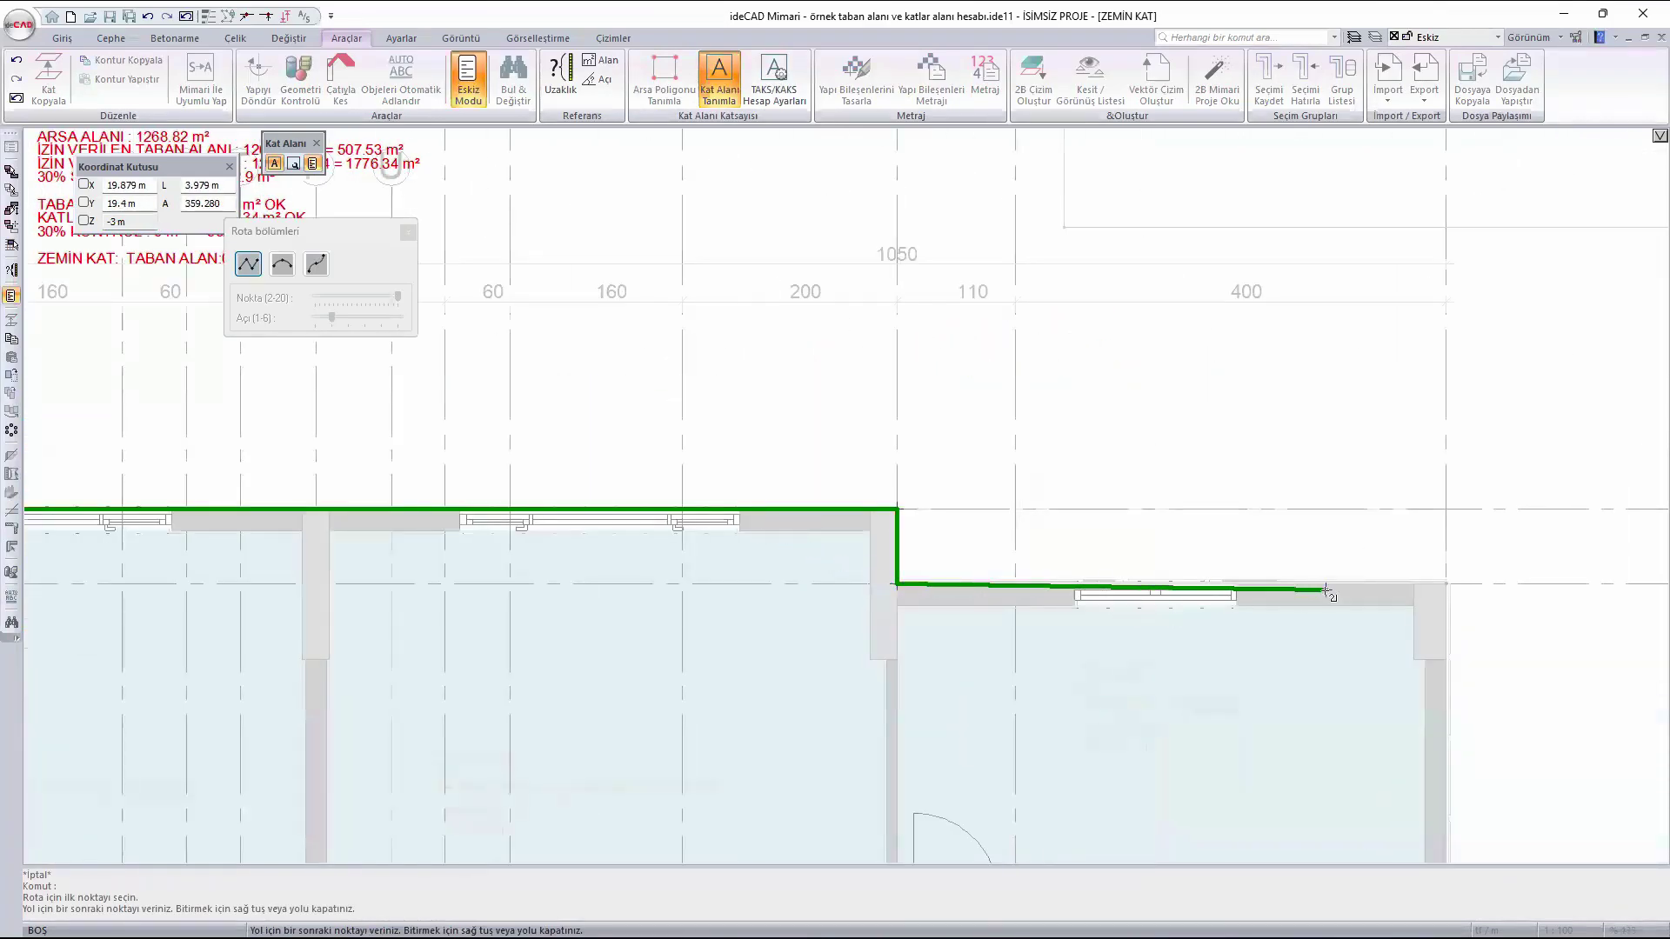
{"action": "scroll", "coordinate": [1460, 570], "scroll_direction": "up", "scroll_amount": 2}
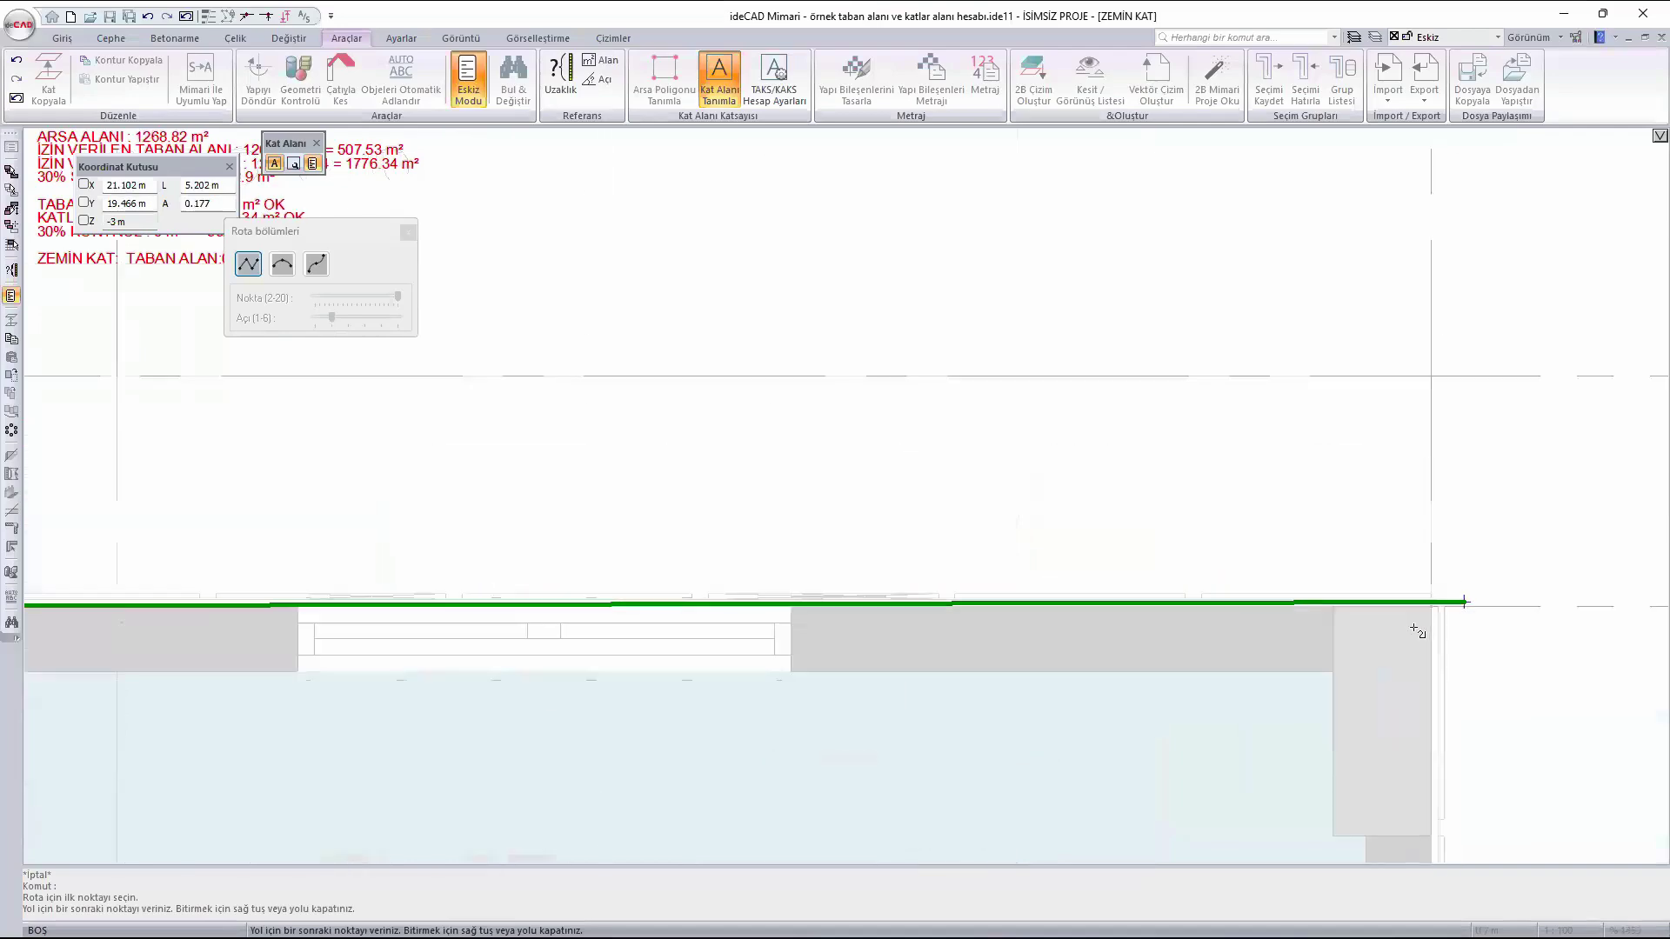
{"action": "left_click", "coordinate": [1430, 606]}
- Trace the area outline 18.05 m down the right facade, in along the corner column, and down to the balcony edge
{"action": "scroll", "coordinate": [1274, 365], "scroll_direction": "down", "scroll_amount": 5}
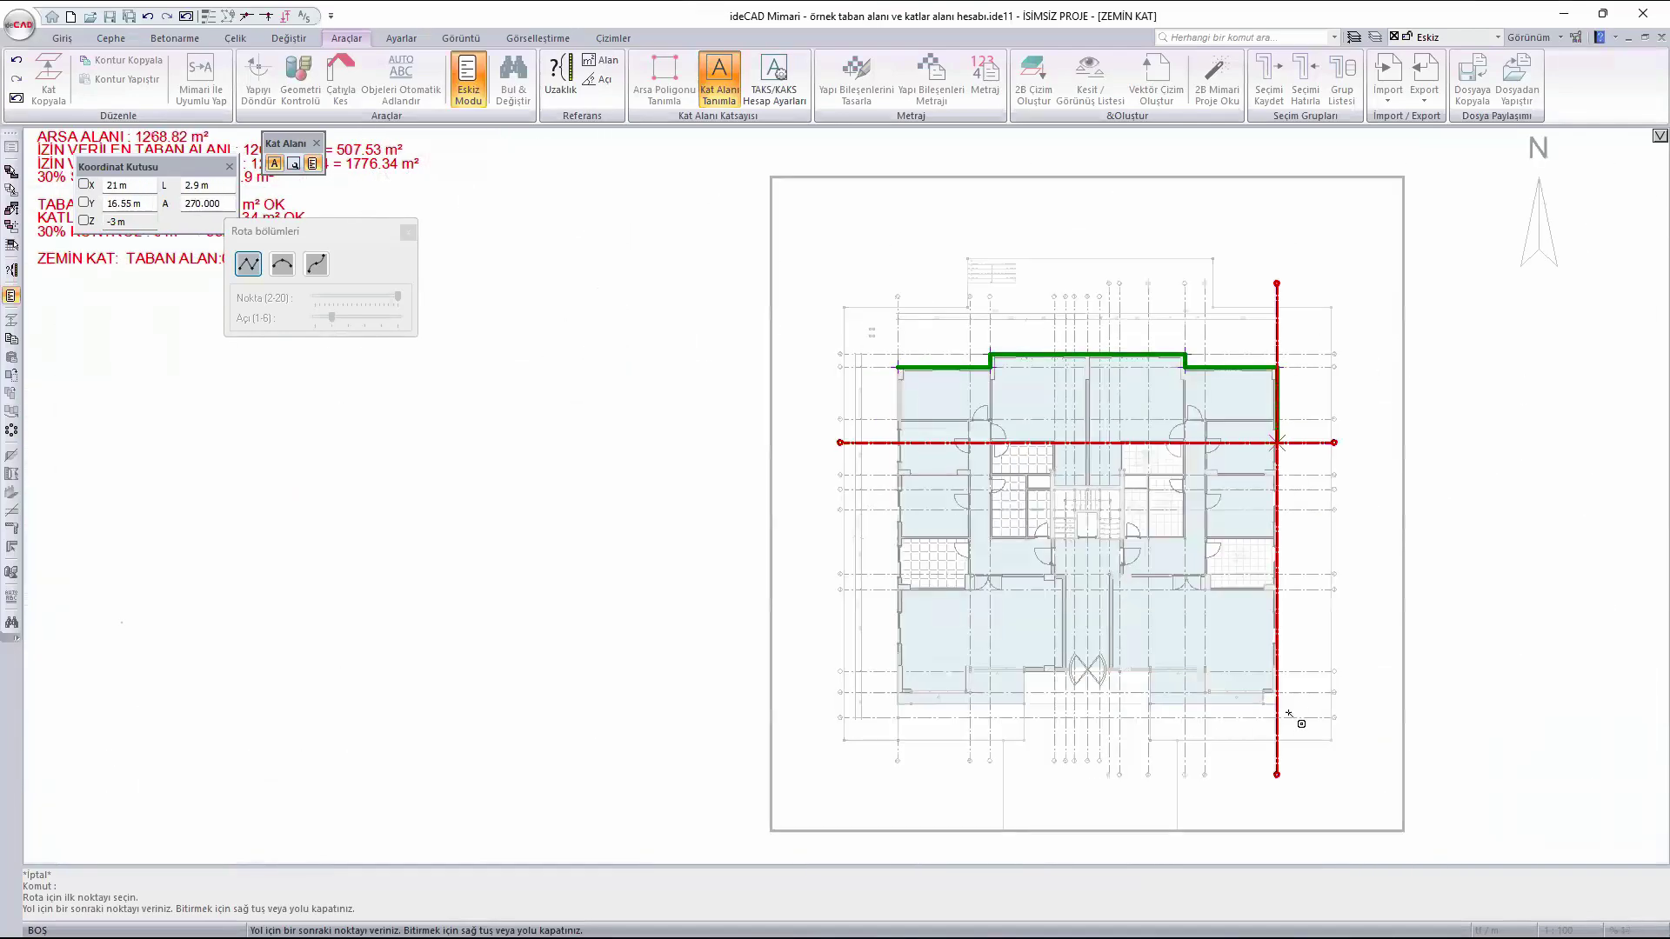
{"action": "scroll", "coordinate": [1272, 695], "scroll_direction": "up", "scroll_amount": 6}
{"action": "scroll", "coordinate": [1261, 675], "scroll_direction": "up", "scroll_amount": 3}
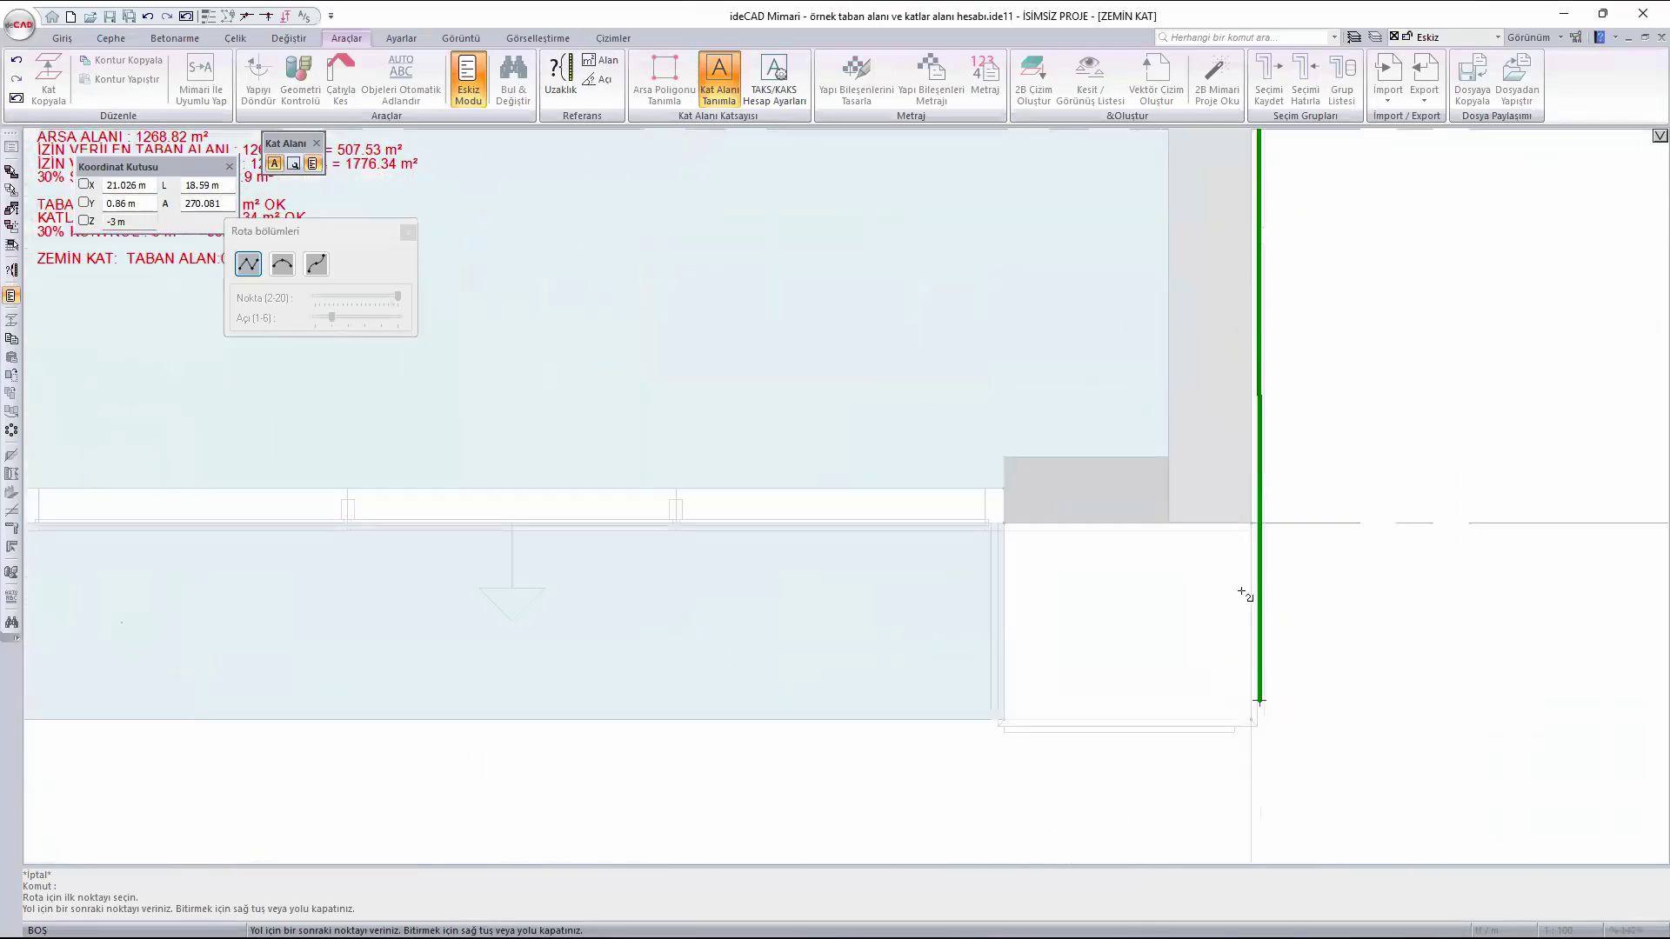
{"action": "left_click", "coordinate": [1250, 523]}
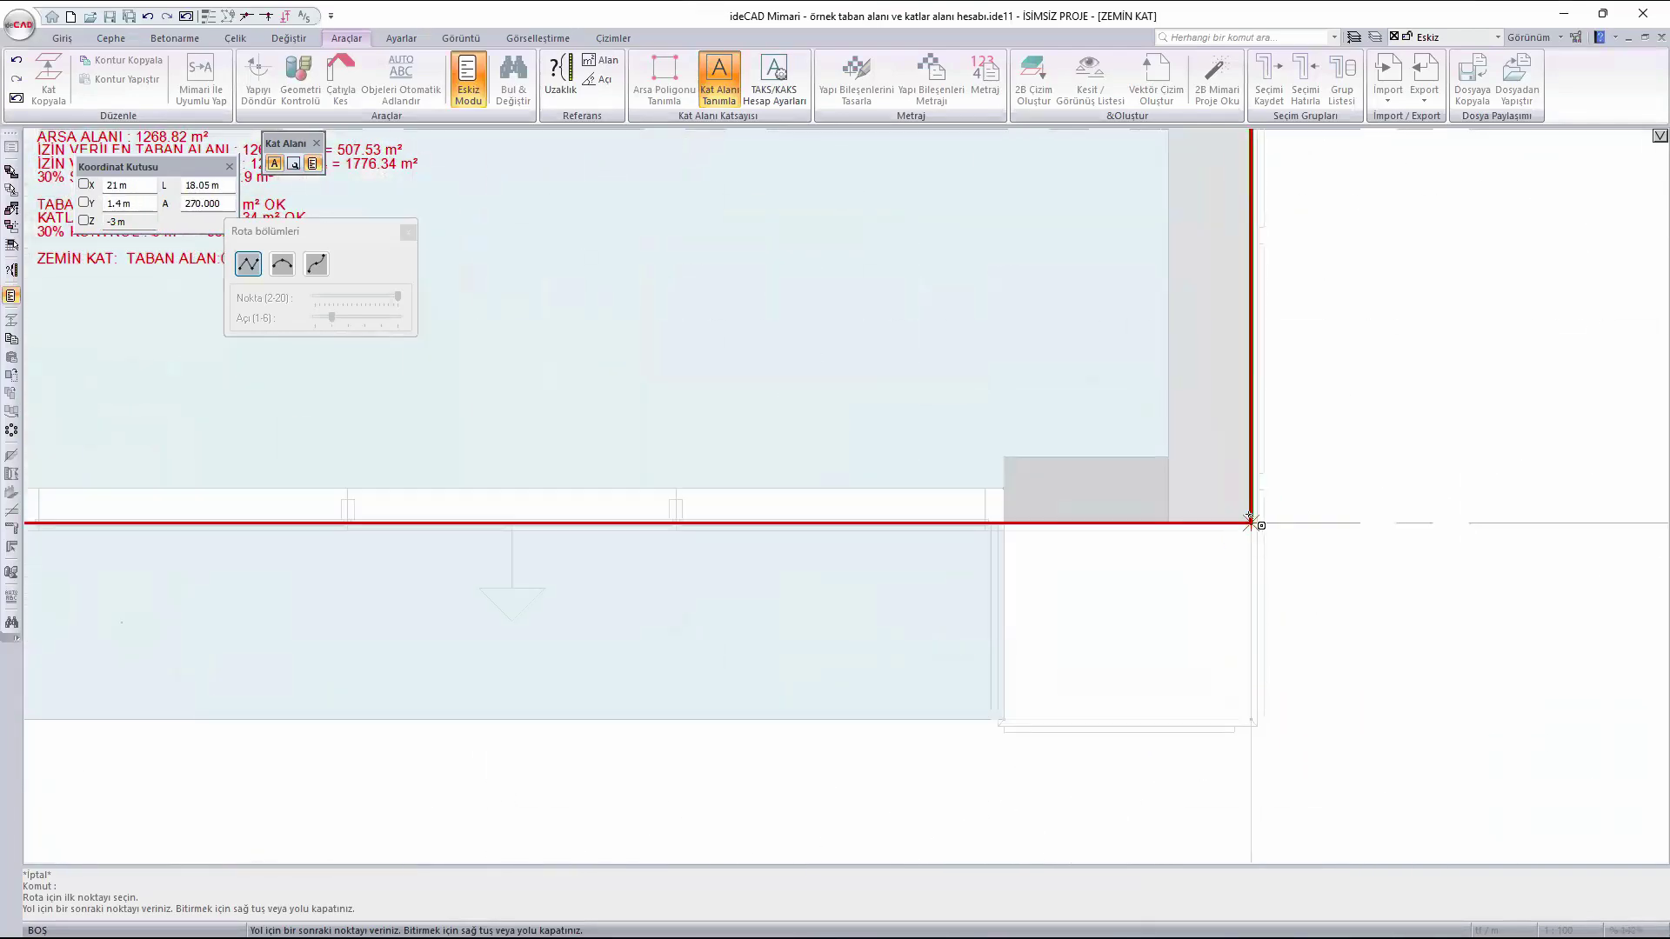
{"action": "left_click", "coordinate": [1005, 522]}
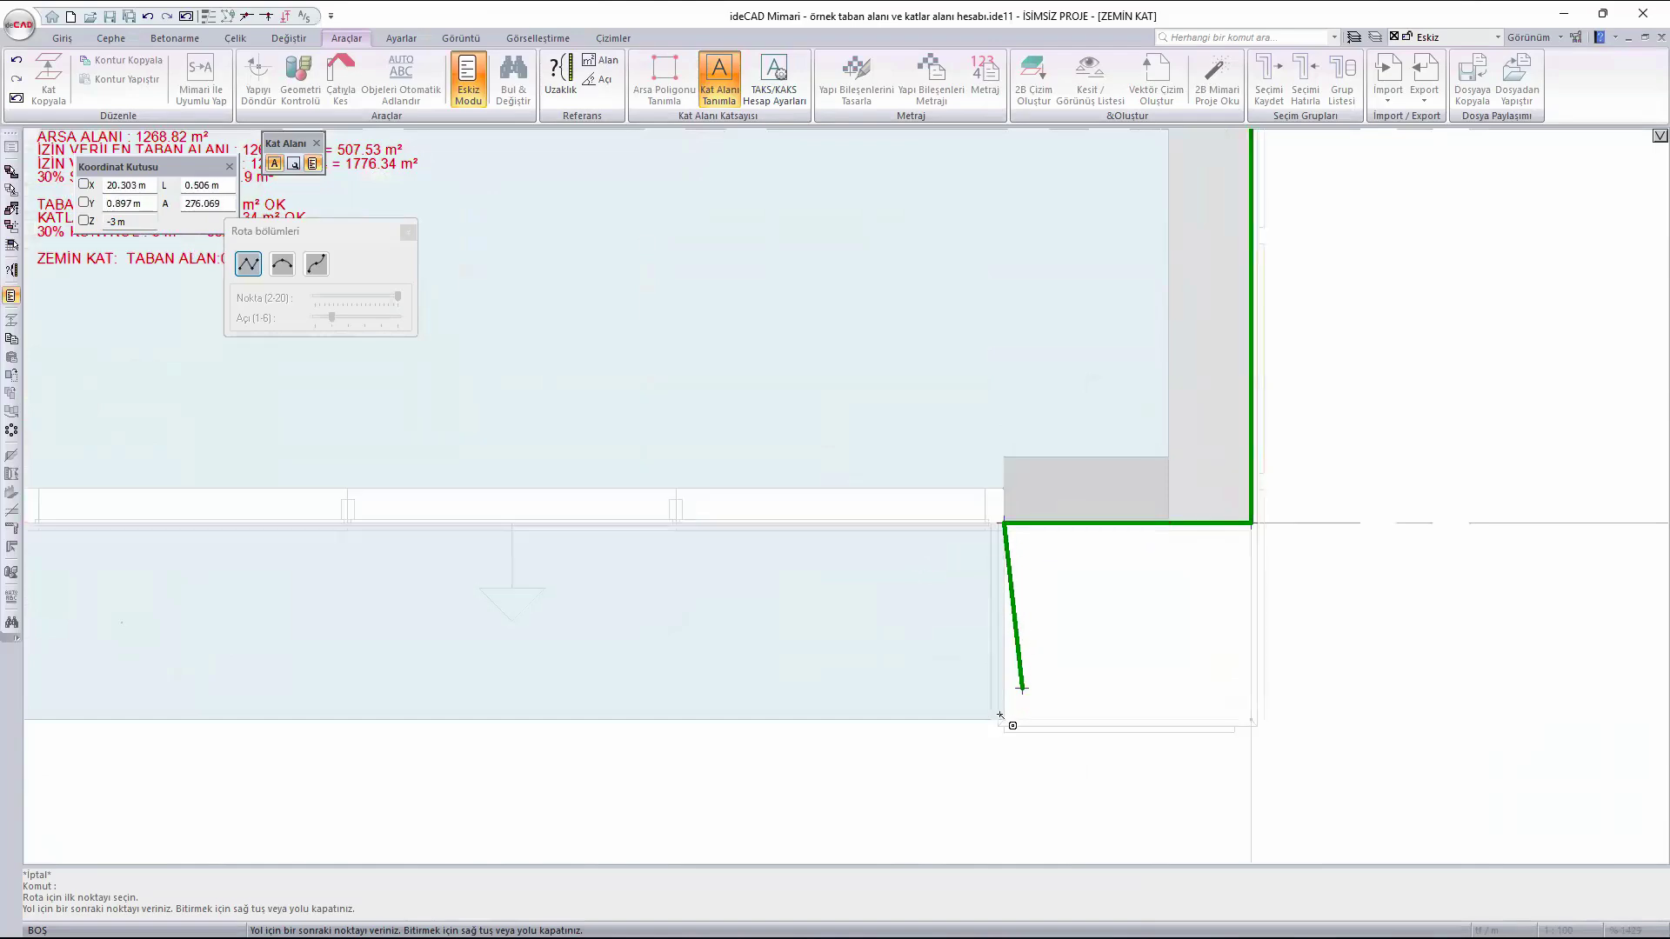
{"action": "left_click", "coordinate": [1005, 720]}
- Carry the outline along the lower-right balcony edge to X 14 m and 1.8 m up to the entrance wall line
{"action": "scroll", "coordinate": [1406, 546], "scroll_direction": "down", "scroll_amount": 3}
{"action": "scroll", "coordinate": [1406, 546], "scroll_direction": "down", "scroll_amount": 2}
{"action": "scroll", "coordinate": [951, 596], "scroll_direction": "up", "scroll_amount": 5}
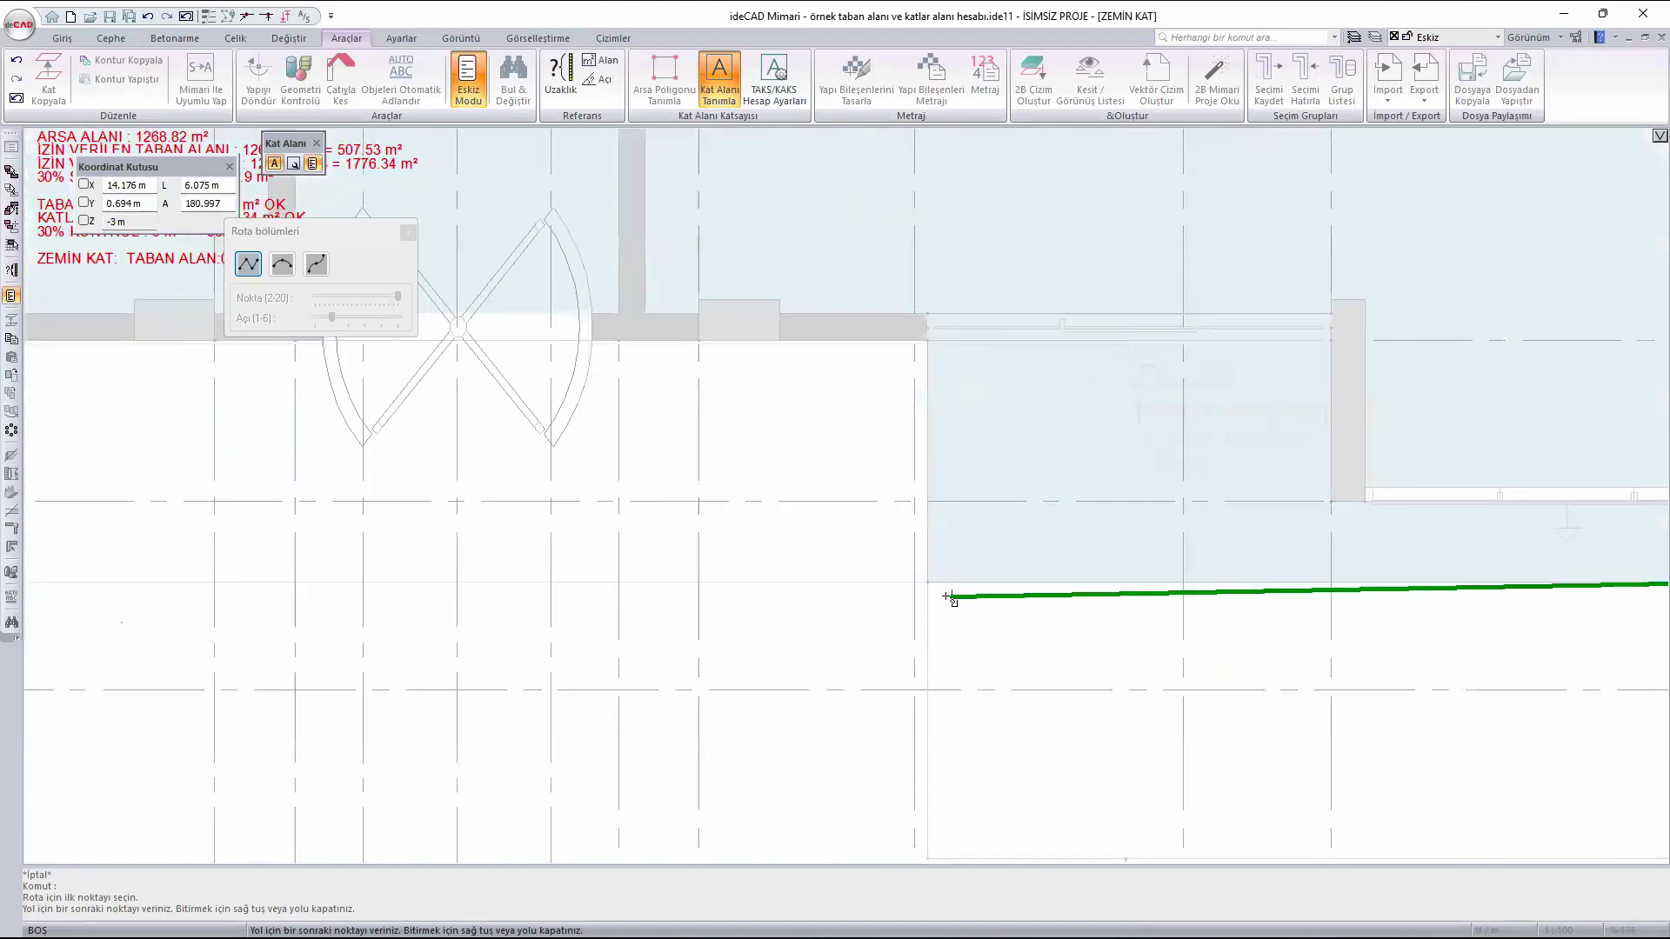
{"action": "left_click", "coordinate": [879, 552]}
{"action": "scroll", "coordinate": [992, 677], "scroll_direction": "down", "scroll_amount": 5}
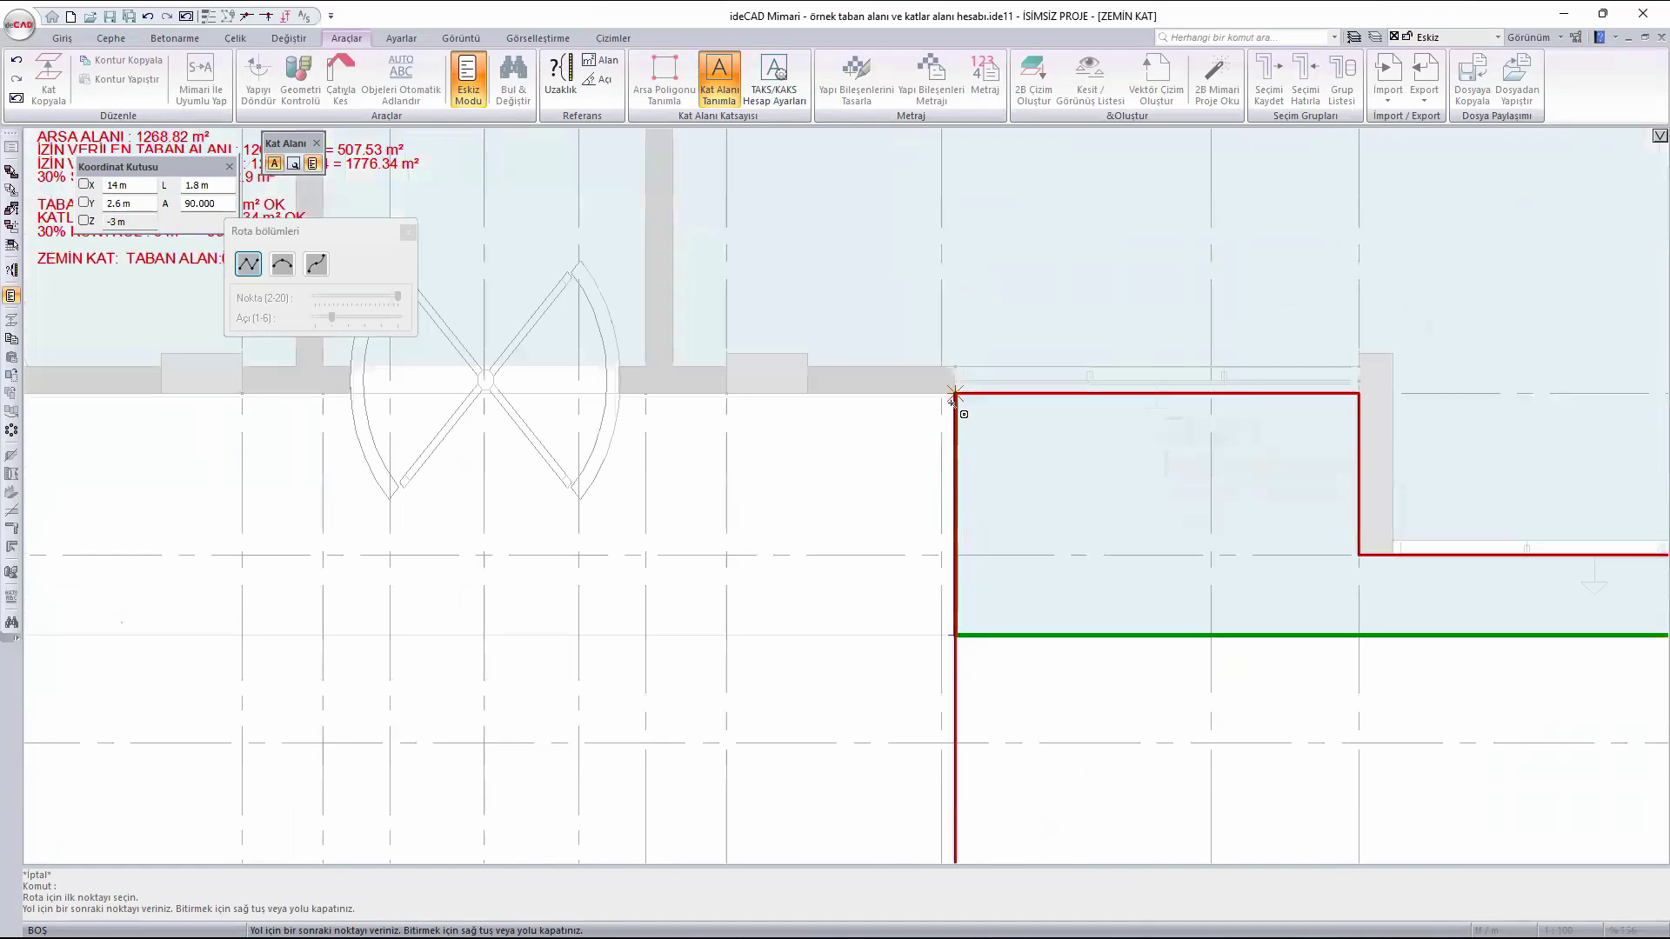
{"action": "left_click", "coordinate": [955, 398]}
- Extend the outline 7 m across the entrance, down the side of the Za-03 Kat bahçesi and along the lower-left balcony edge
{"action": "scroll", "coordinate": [1271, 452], "scroll_direction": "down", "scroll_amount": 5}
{"action": "scroll", "coordinate": [742, 454], "scroll_direction": "up", "scroll_amount": 1}
{"action": "scroll", "coordinate": [959, 408], "scroll_direction": "up", "scroll_amount": 5}
{"action": "left_click", "coordinate": [891, 426]}
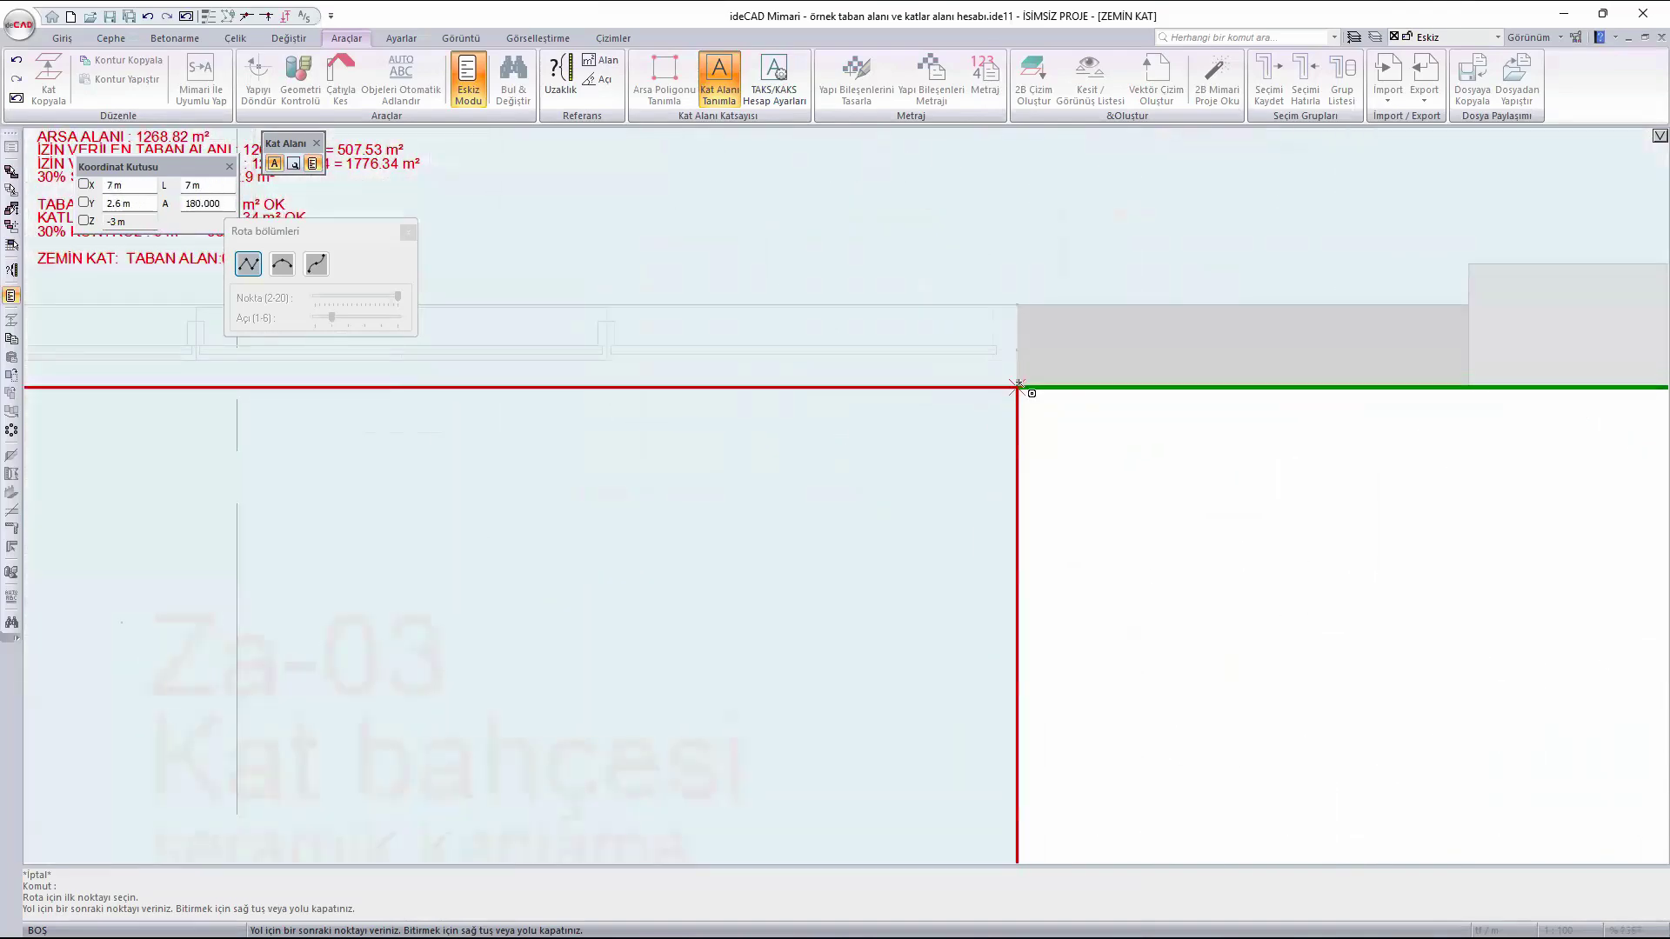
{"action": "scroll", "coordinate": [1022, 447], "scroll_direction": "down", "scroll_amount": 3}
{"action": "left_click", "coordinate": [1019, 551]}
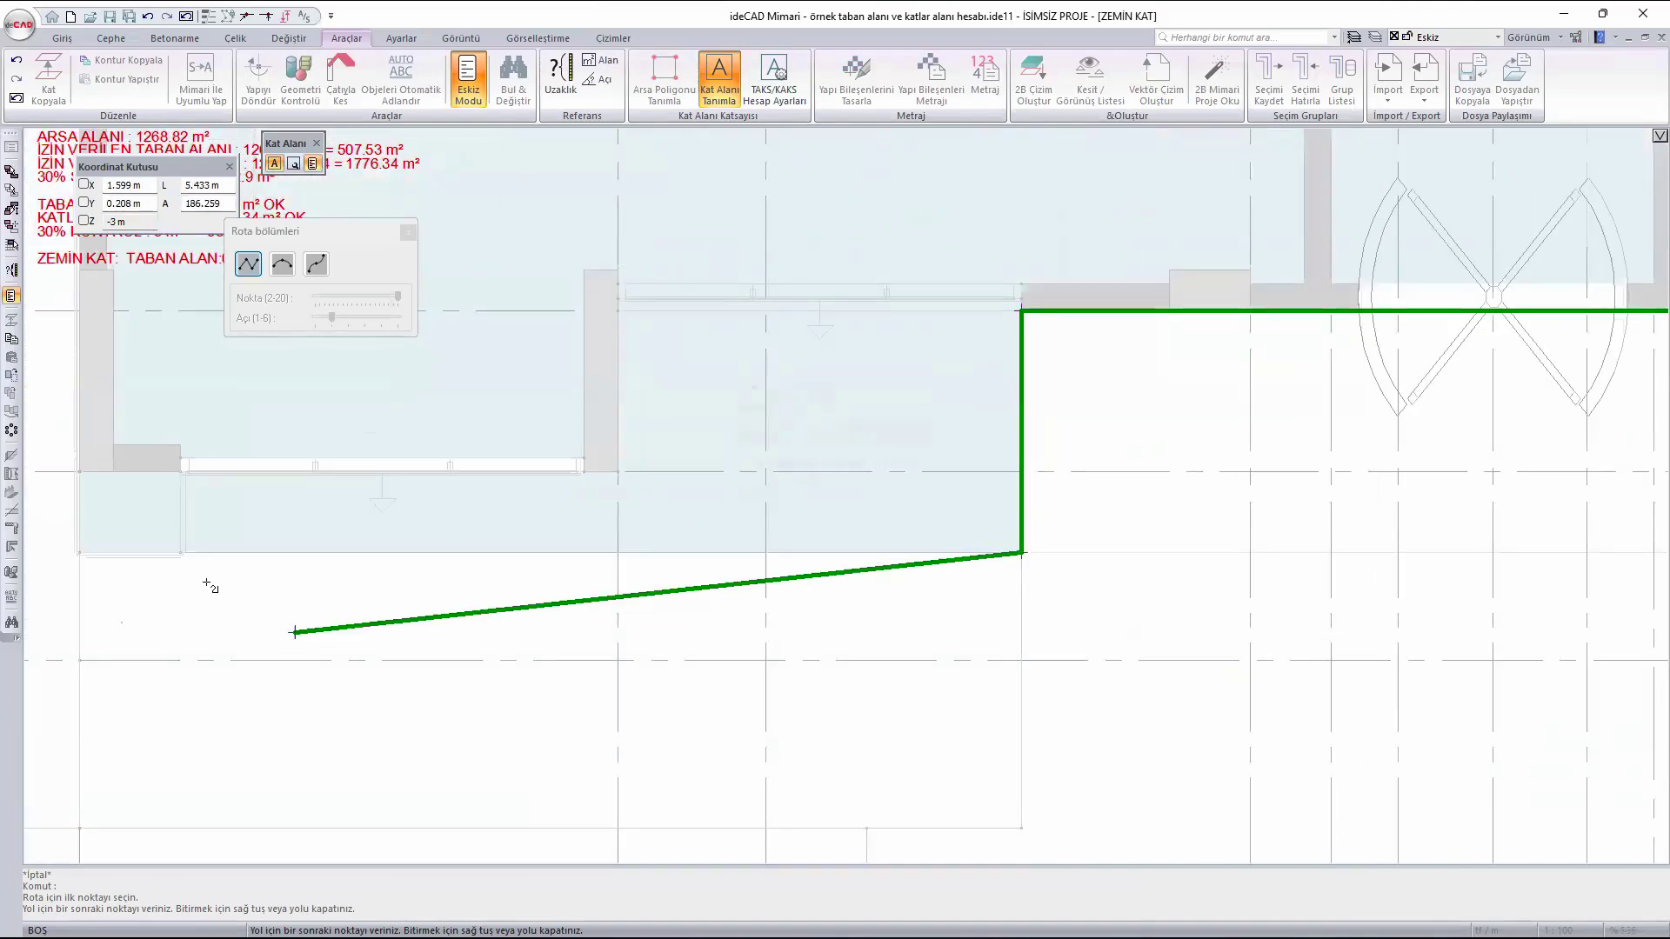
{"action": "left_click", "coordinate": [183, 552]}
- Close the area outline up to the column, 0.75 m out to the lower-left building corner and 18.05 m up to its start point
{"action": "scroll", "coordinate": [181, 430], "scroll_direction": "up", "scroll_amount": 5}
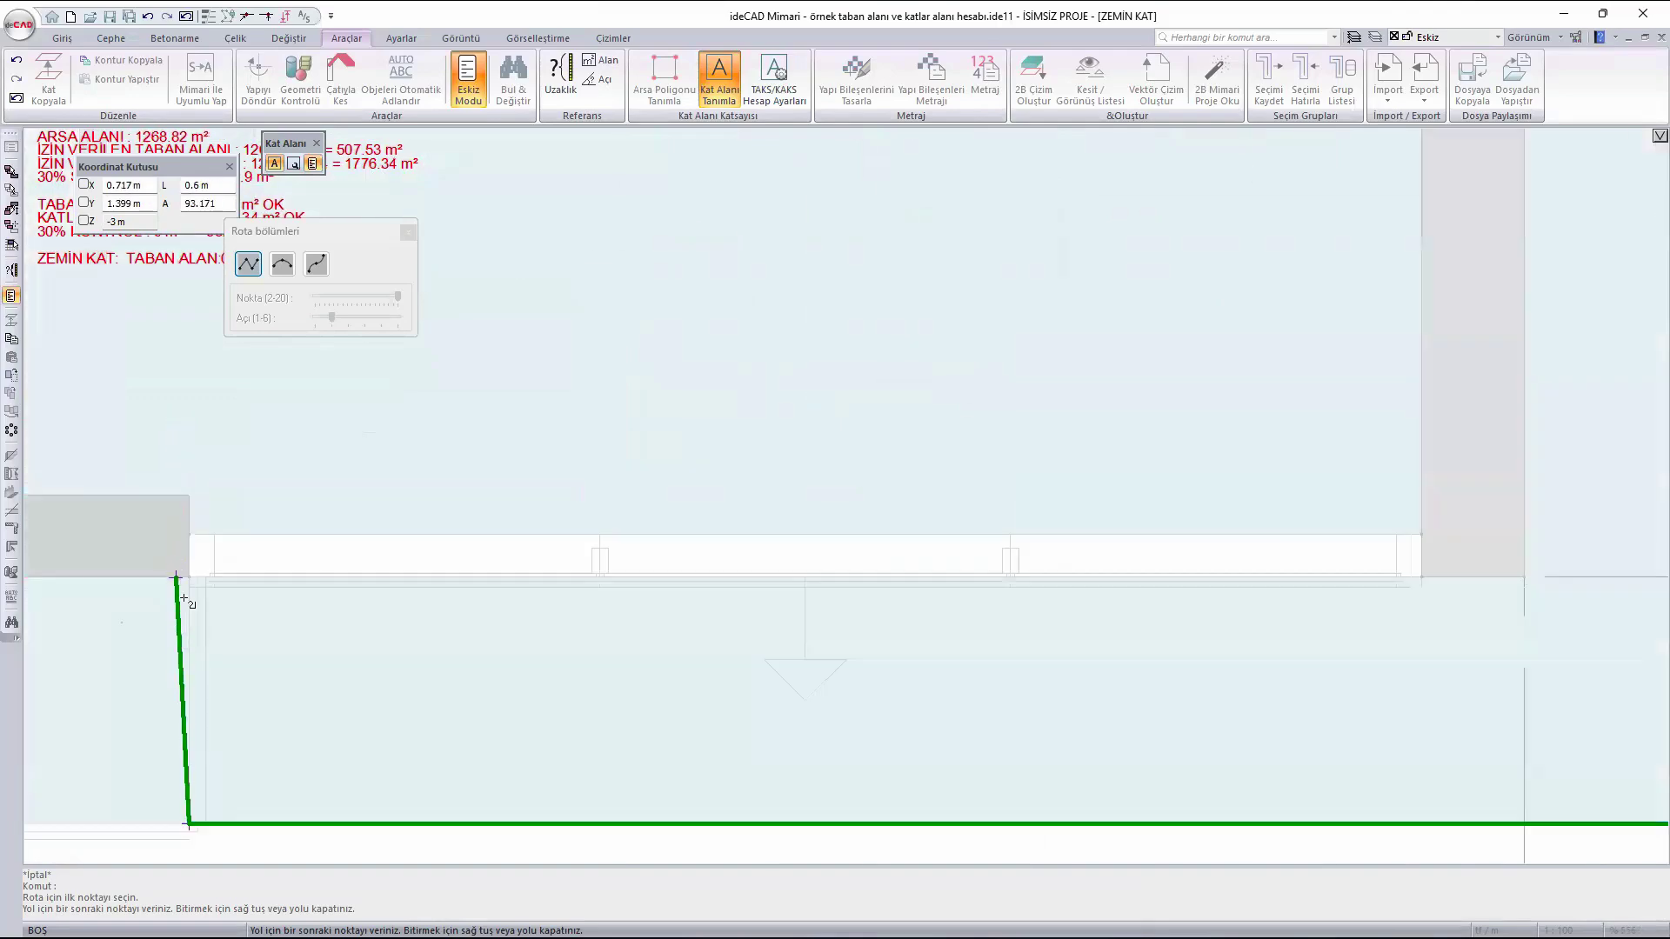
{"action": "scroll", "coordinate": [681, 548], "scroll_direction": "down", "scroll_amount": 3}
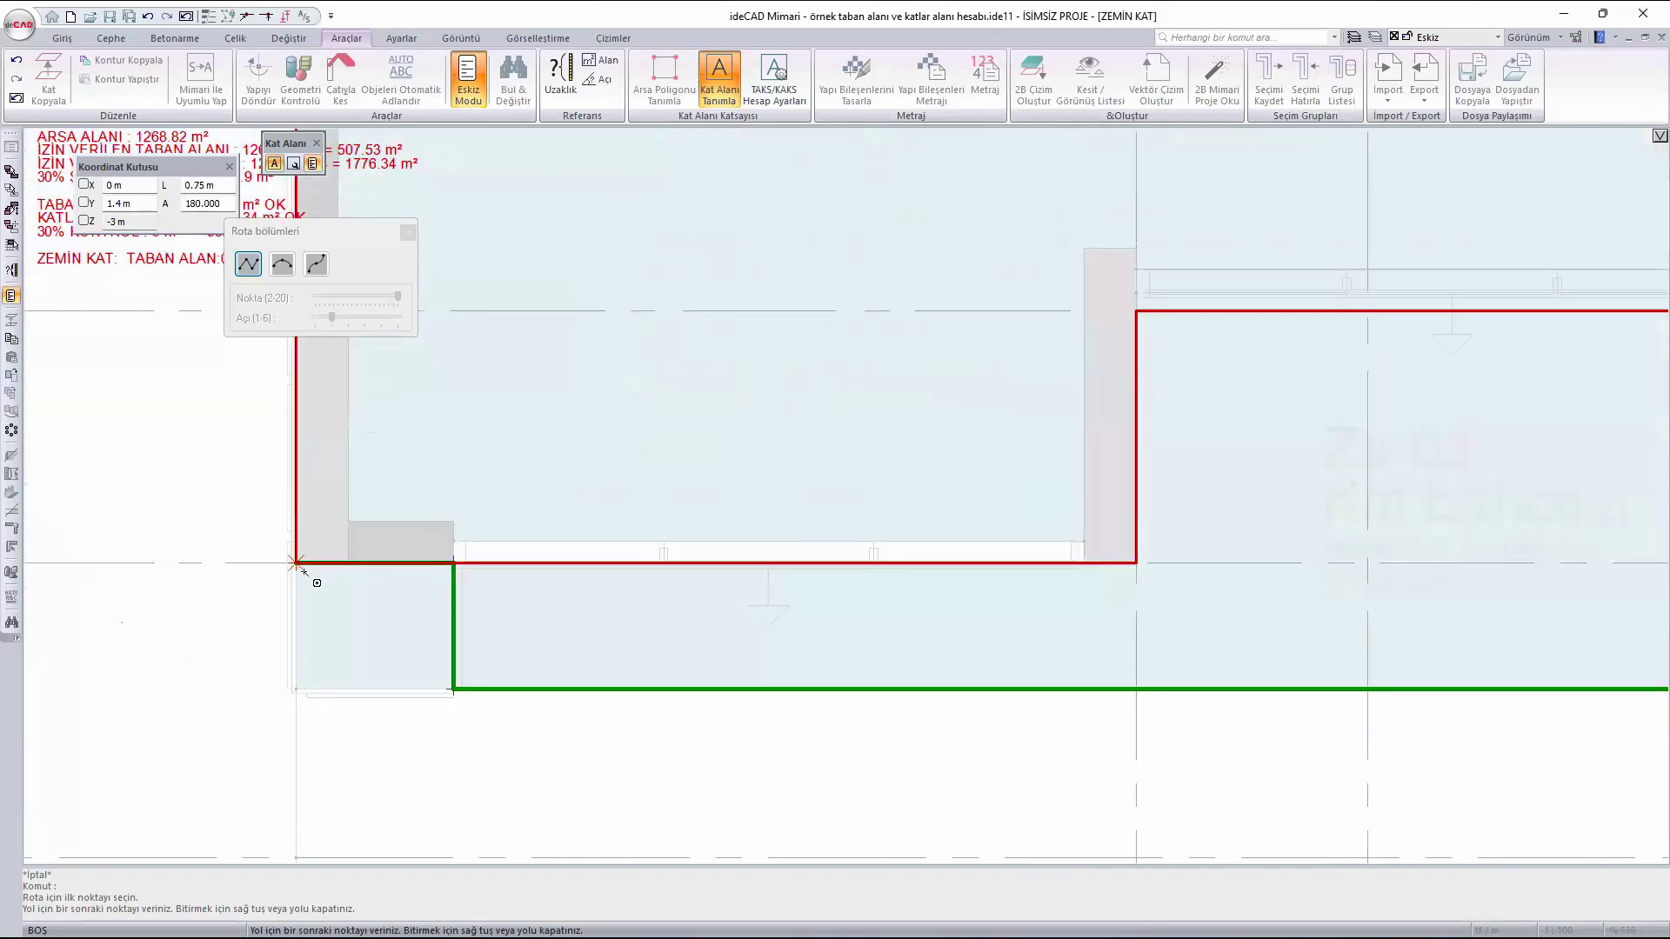
{"action": "scroll", "coordinate": [452, 617], "scroll_direction": "down", "scroll_amount": 5}
{"action": "scroll", "coordinate": [507, 614], "scroll_direction": "down", "scroll_amount": 3}
{"action": "scroll", "coordinate": [494, 352], "scroll_direction": "up", "scroll_amount": 10}
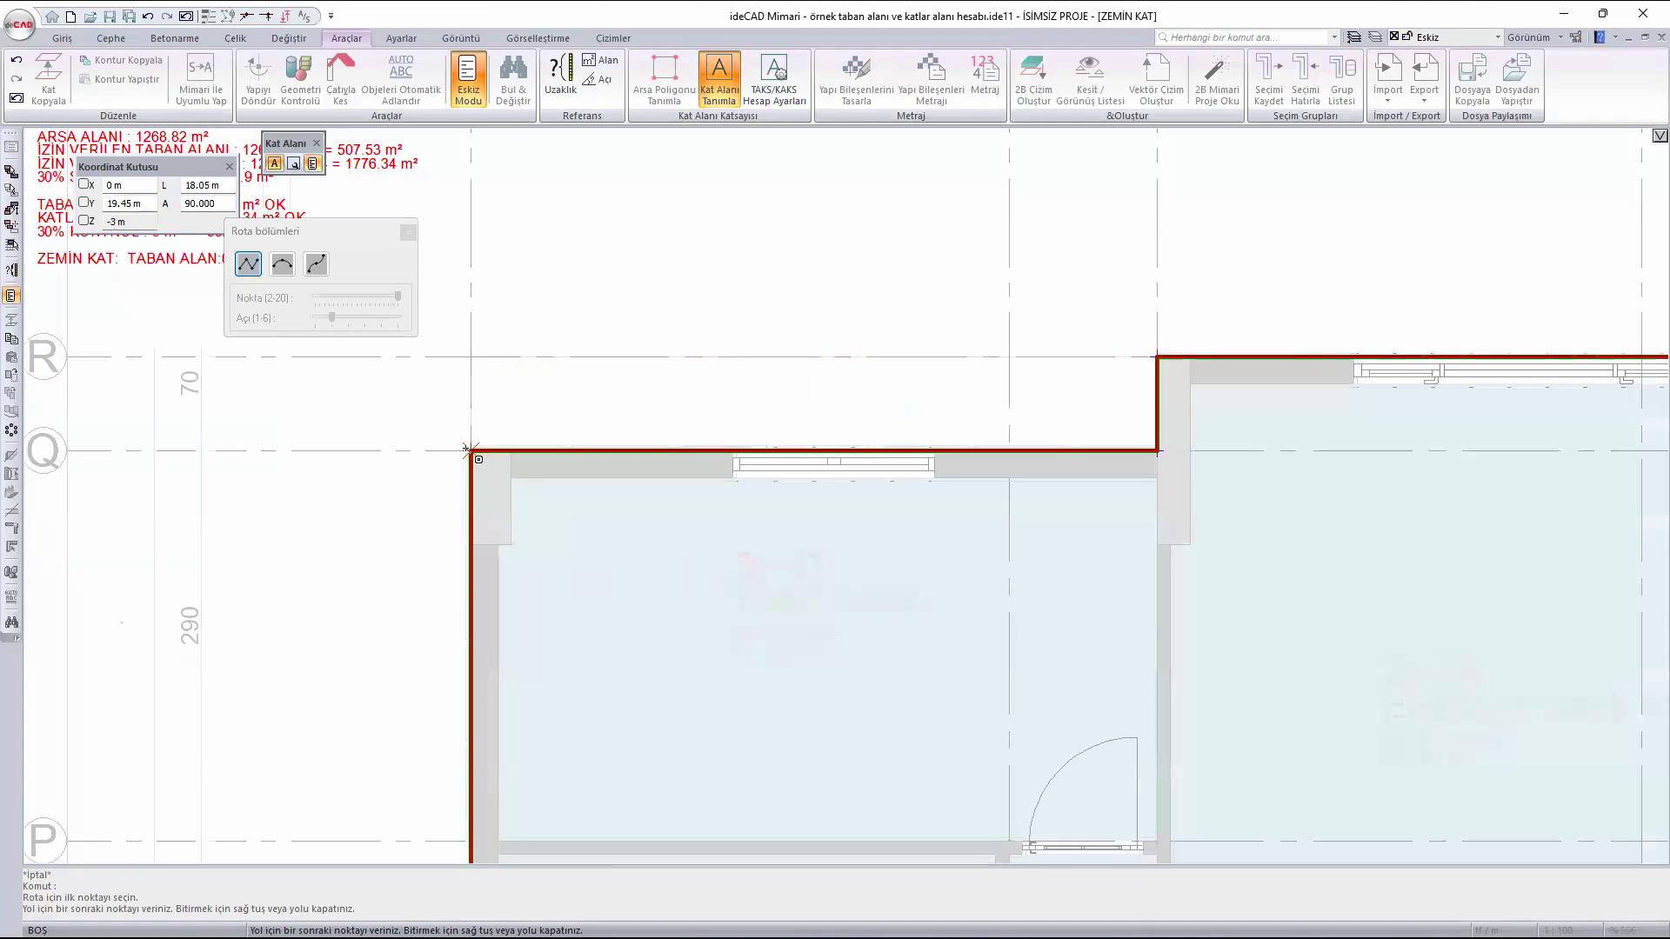
{"action": "left_click", "coordinate": [467, 451]}
{"action": "scroll", "coordinate": [721, 354], "scroll_direction": "down", "scroll_amount": 5}
{"action": "scroll", "coordinate": [849, 452], "scroll_direction": "up", "scroll_amount": 5}
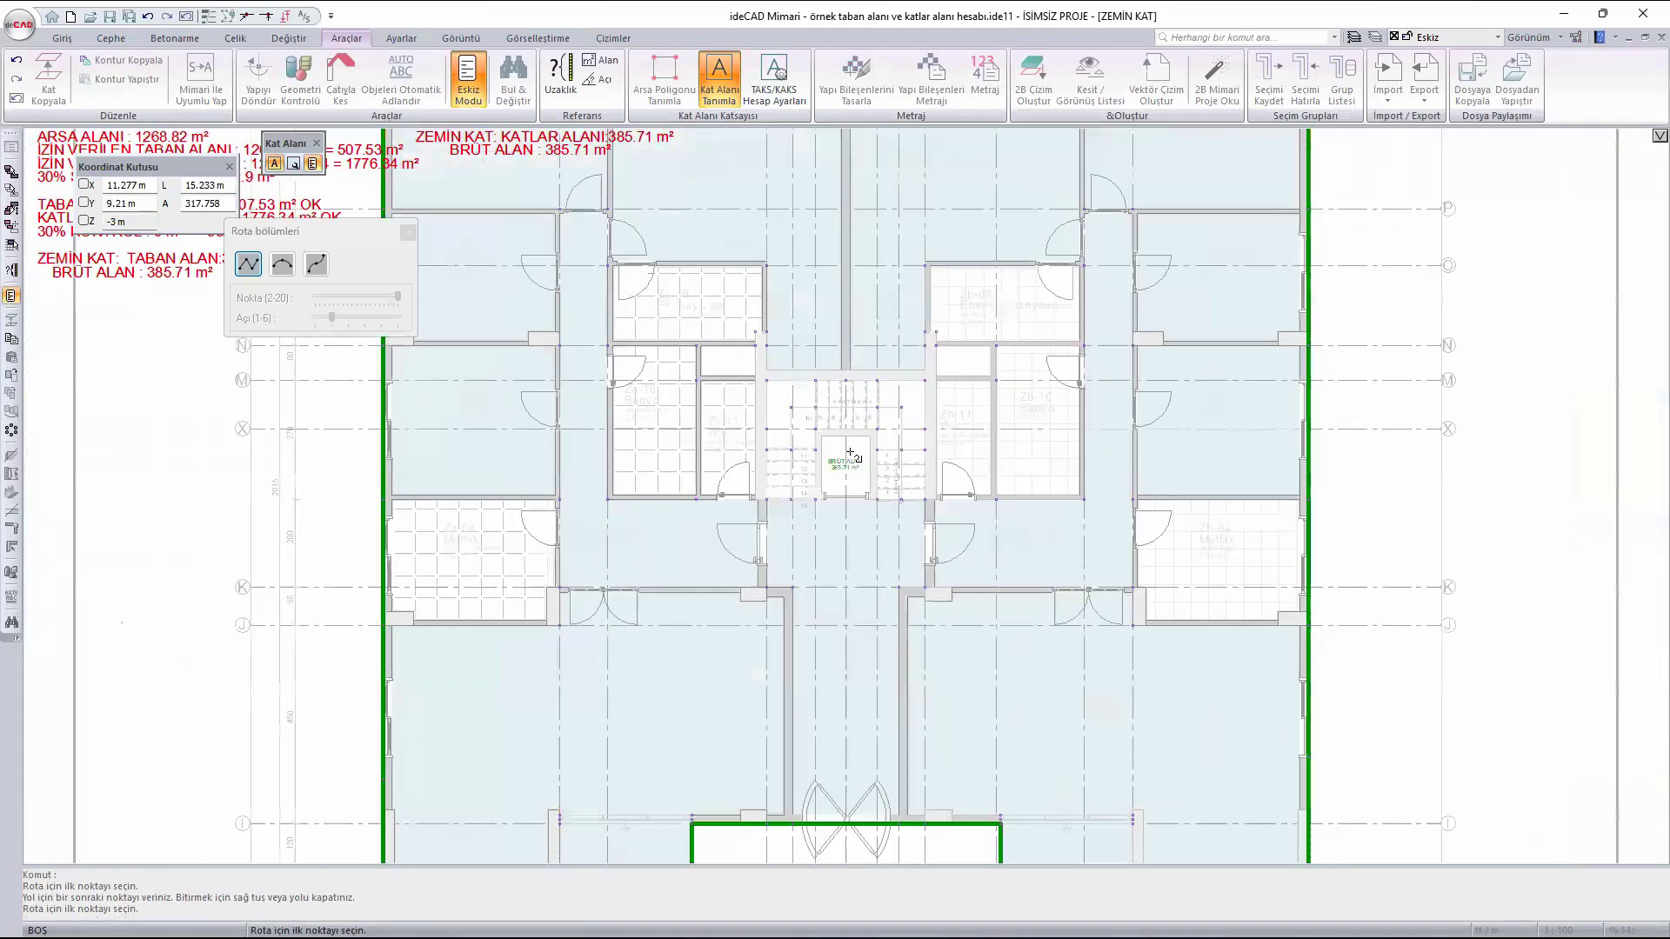
- Move the Kat Alanı, Koordinat Kutusu and Rota bölümleri windows clear of the area calculation text
{"action": "scroll", "coordinate": [849, 452], "scroll_direction": "up", "scroll_amount": 3}
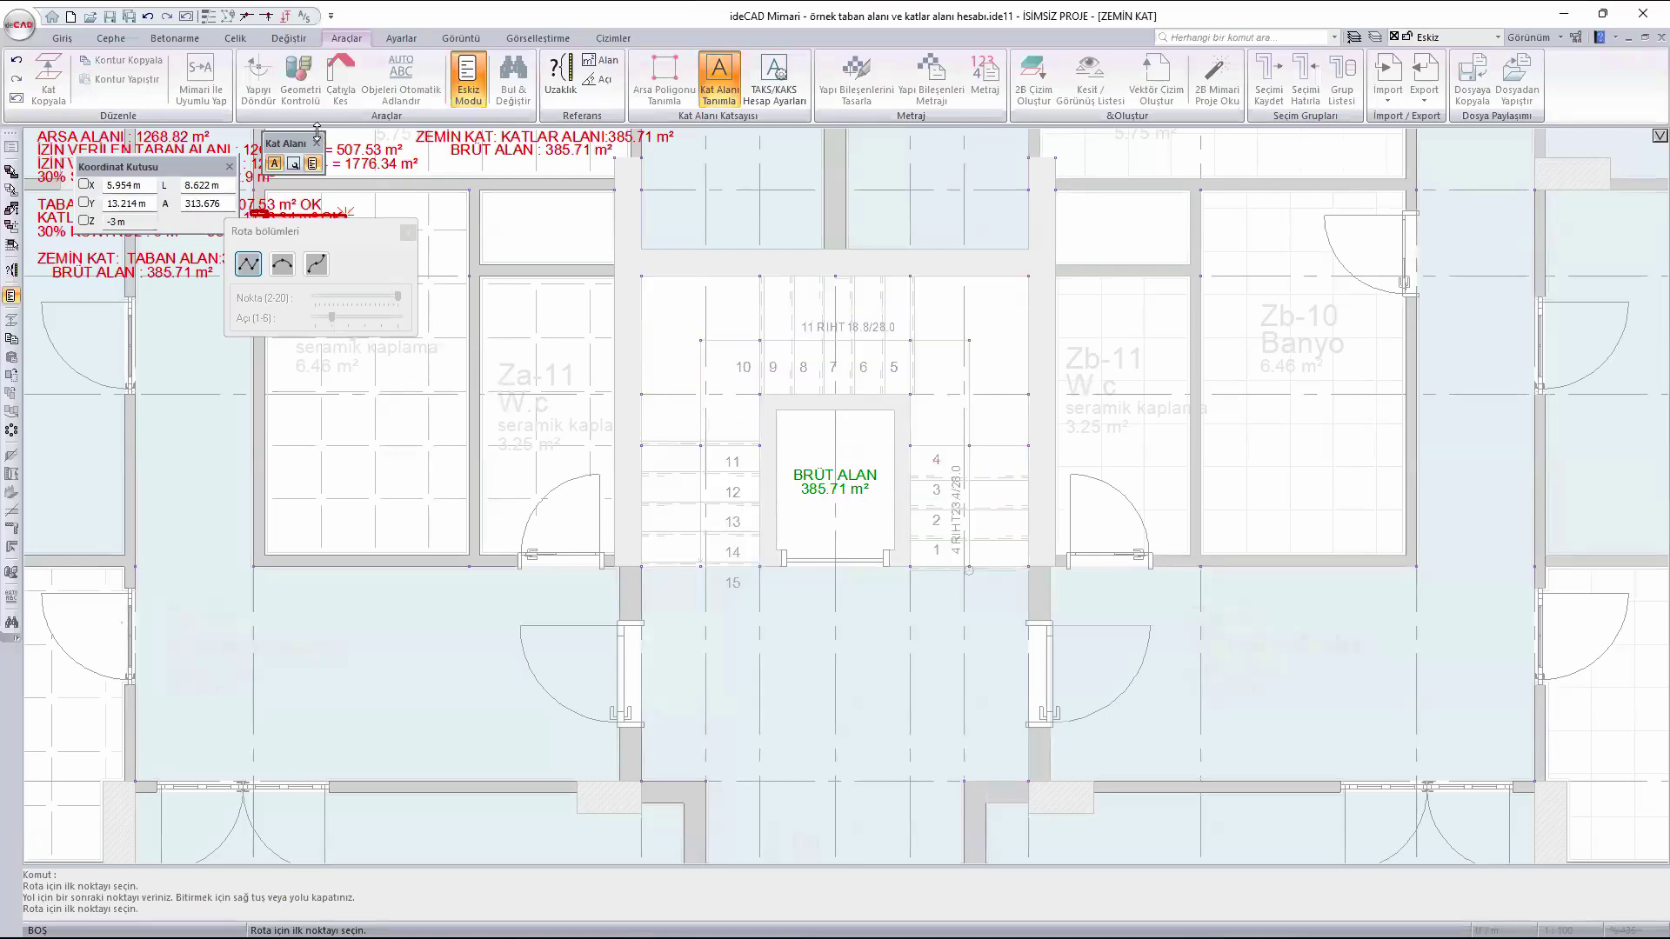
{"action": "left_click_drag", "start_coordinate": [297, 140], "coordinate": [959, 179]}
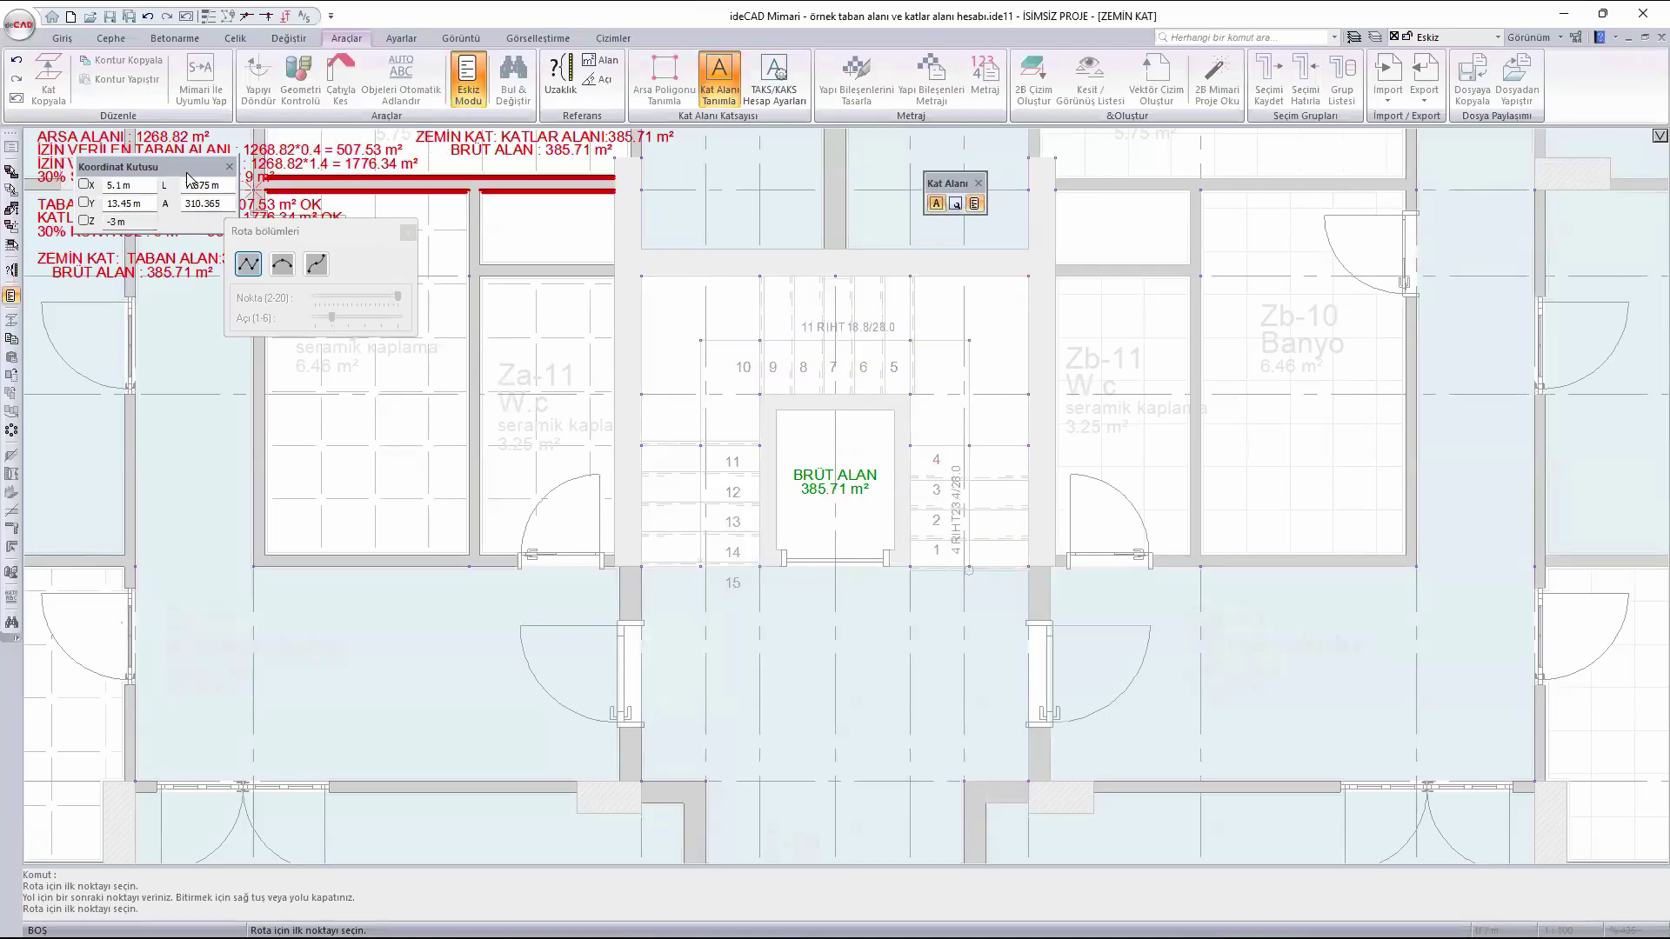
{"action": "left_click_drag", "start_coordinate": [186, 168], "coordinate": [1319, 166]}
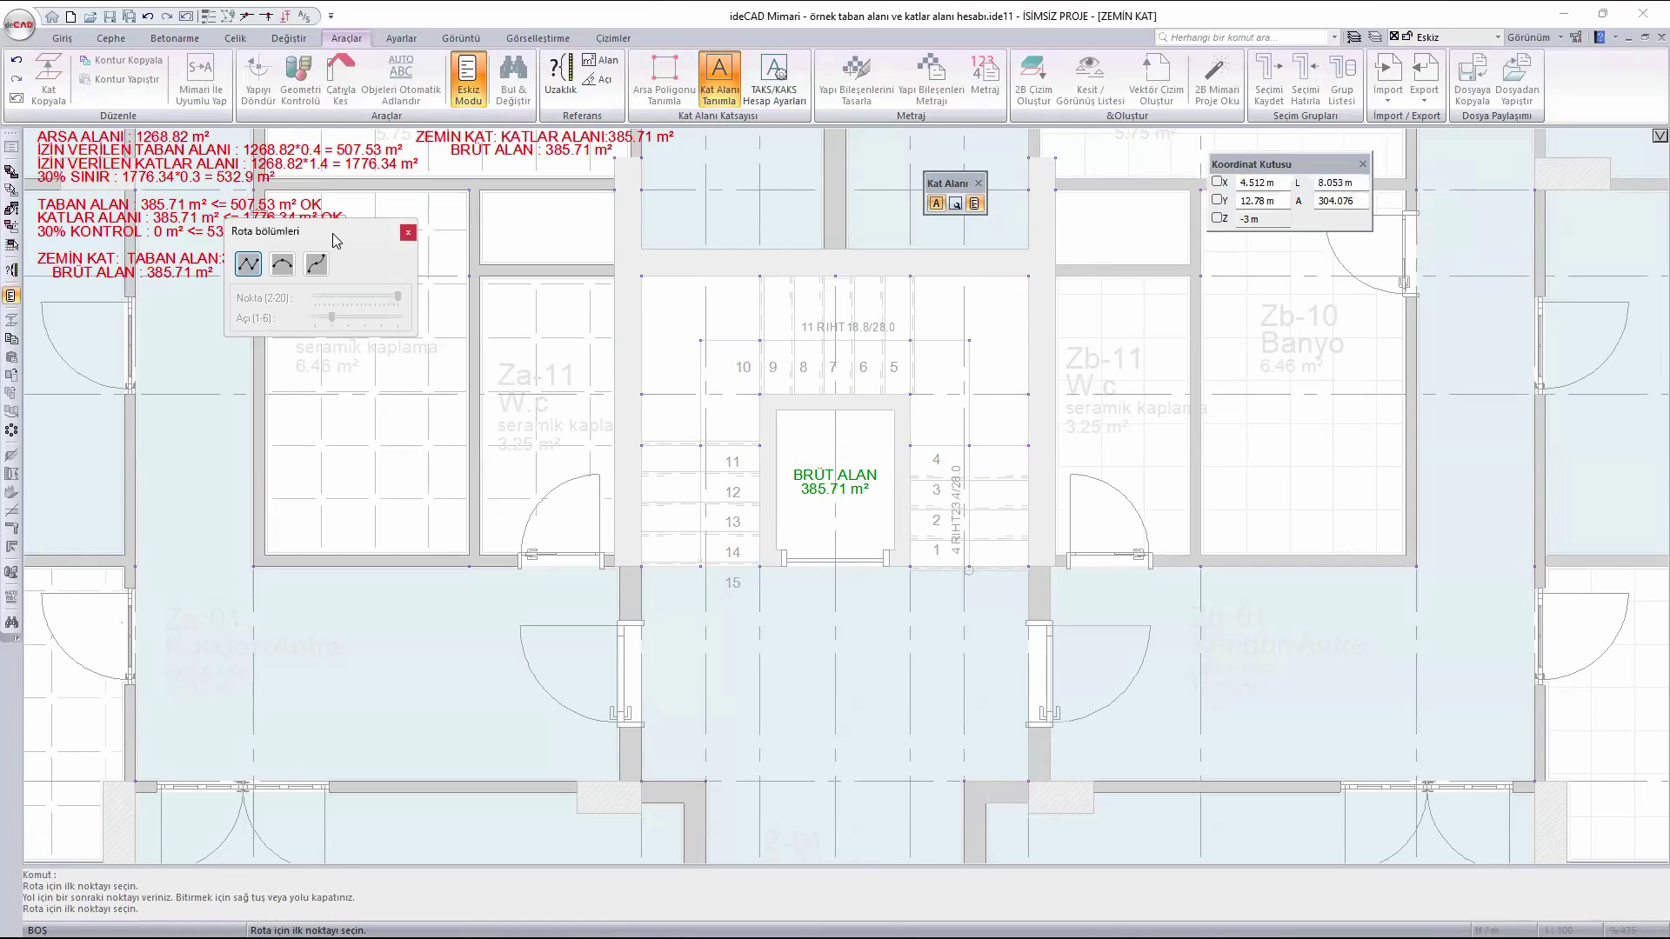
{"action": "left_click_drag", "start_coordinate": [332, 235], "coordinate": [1313, 283]}
- Examine the TAKS/KAKS calculation text and the completed ground floor outline from the upper facade to the entrance and balconies
{"action": "scroll", "coordinate": [1304, 459], "scroll_direction": "down", "scroll_amount": 3}
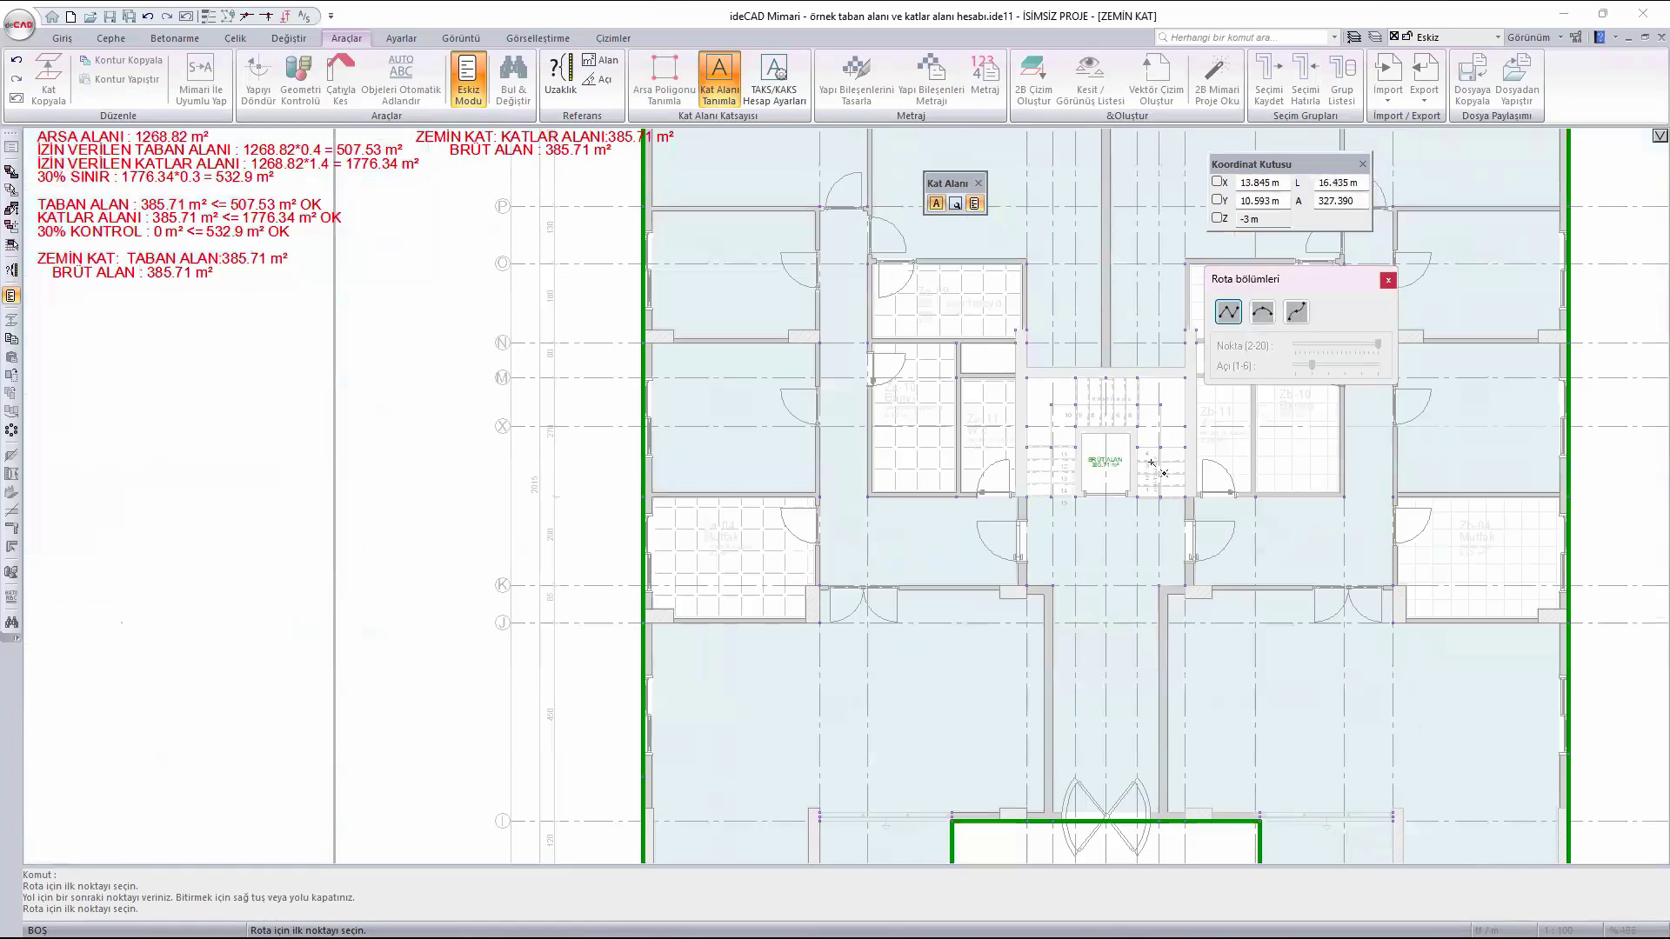
{"action": "scroll", "coordinate": [1079, 467], "scroll_direction": "down", "scroll_amount": 1}
{"action": "middle_click_drag", "start_coordinate": [988, 369], "coordinate": [953, 502]}
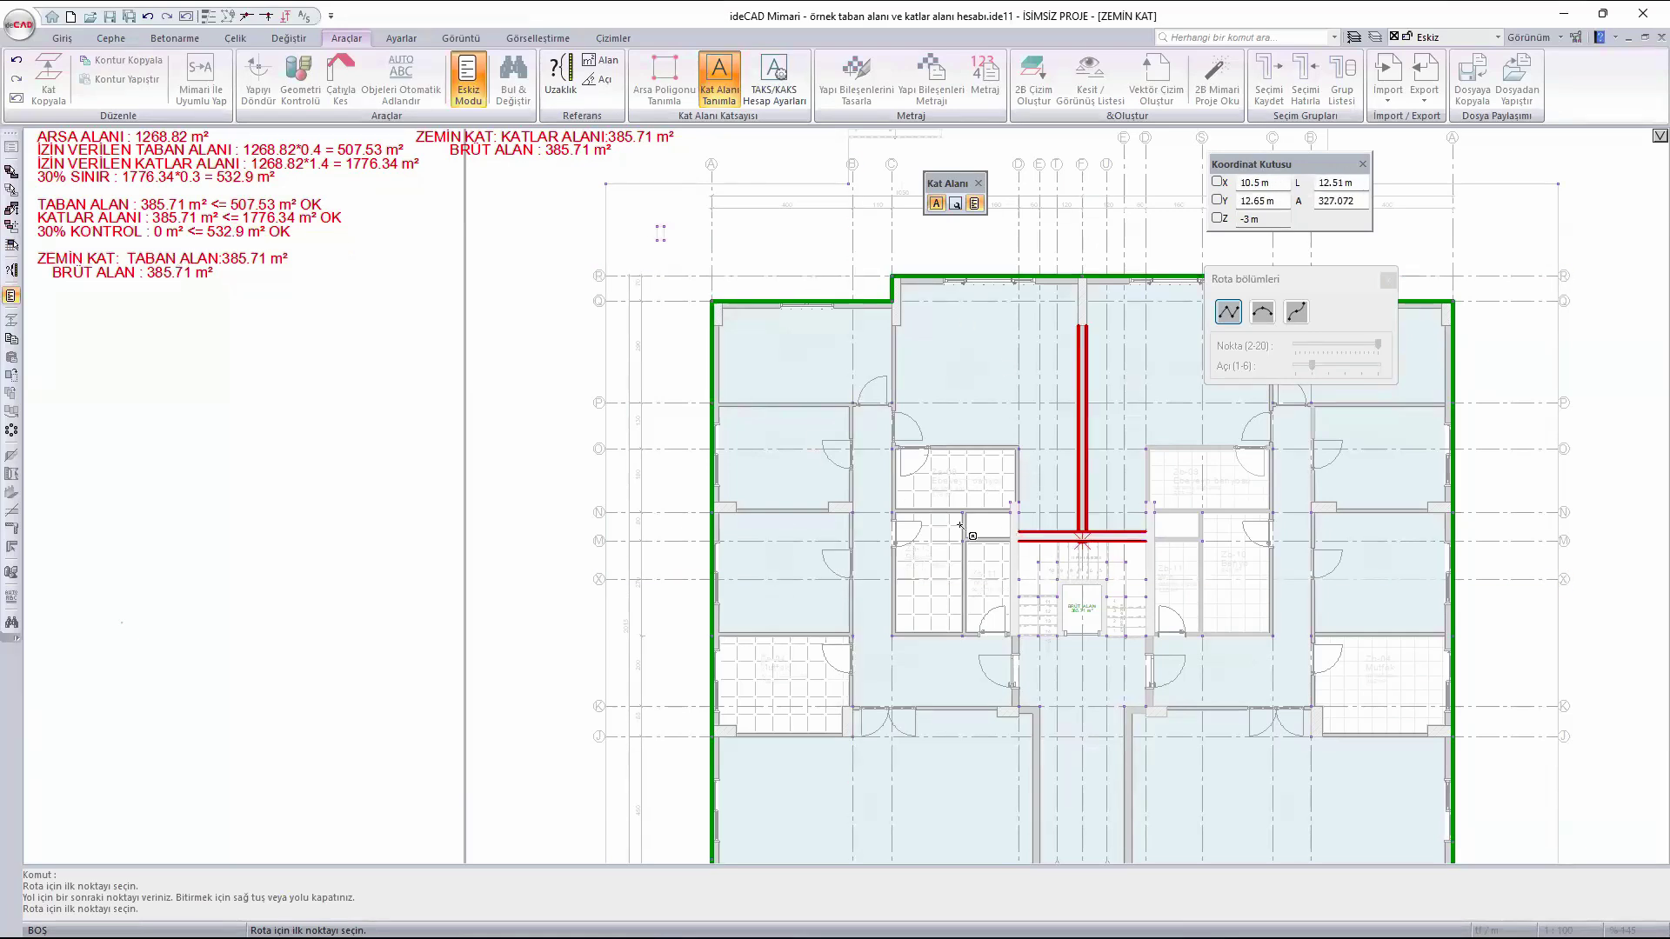
{"action": "middle_click_drag", "start_coordinate": [980, 551], "coordinate": [779, 540]}
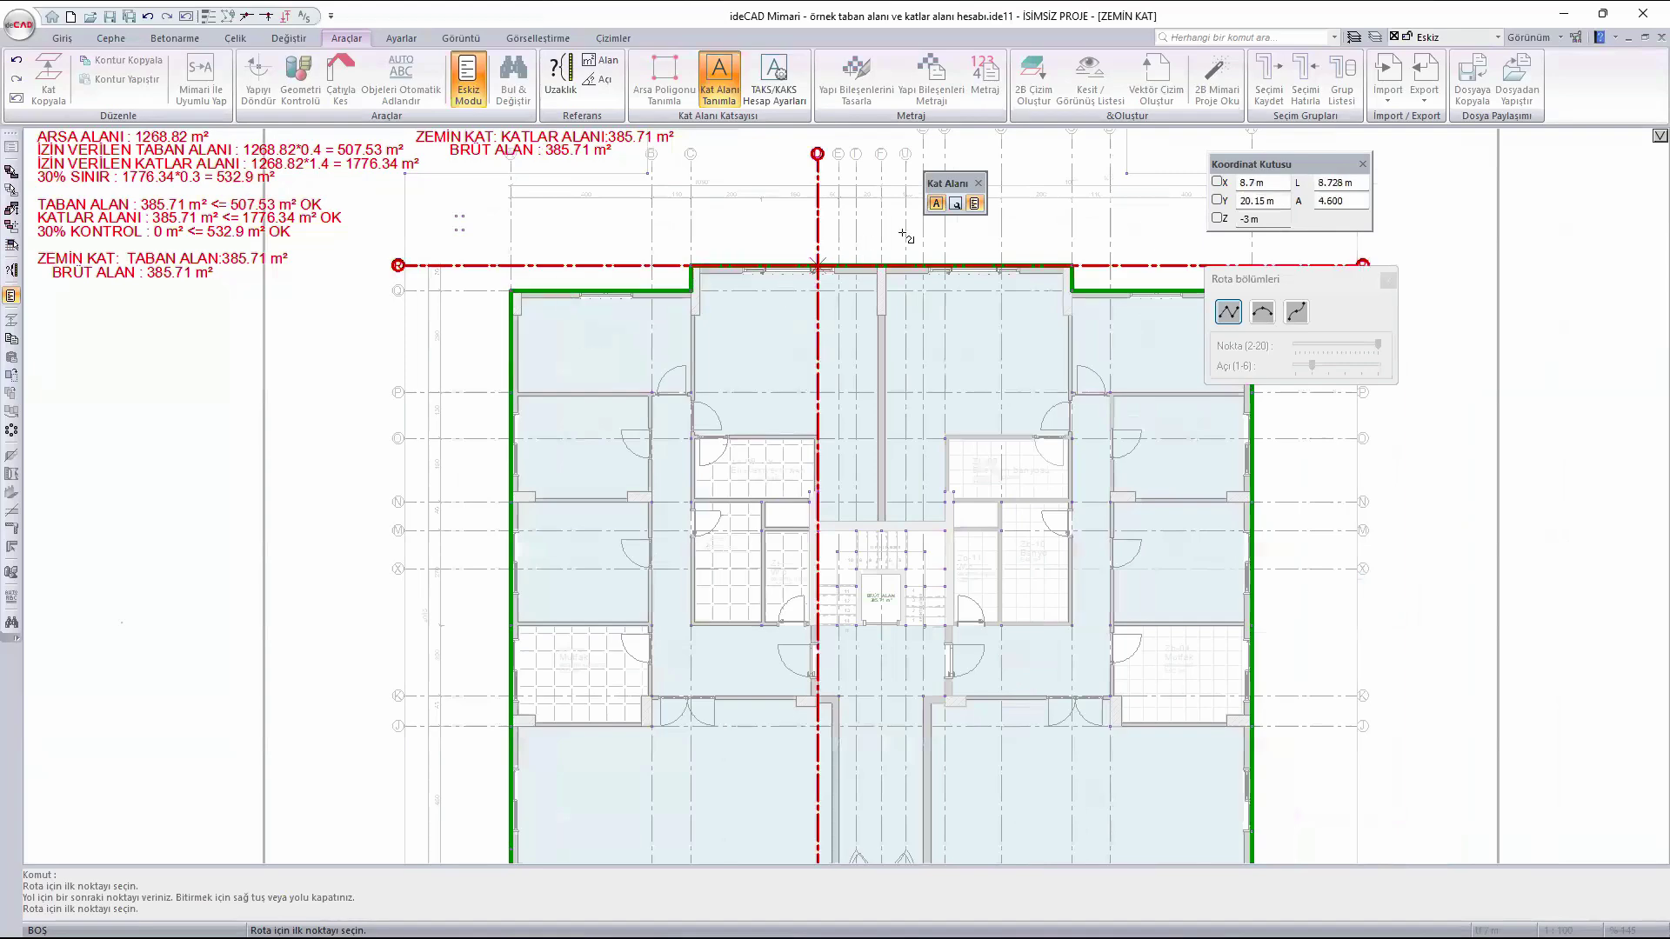
{"action": "middle_click_drag", "start_coordinate": [1256, 642], "coordinate": [1239, 557]}
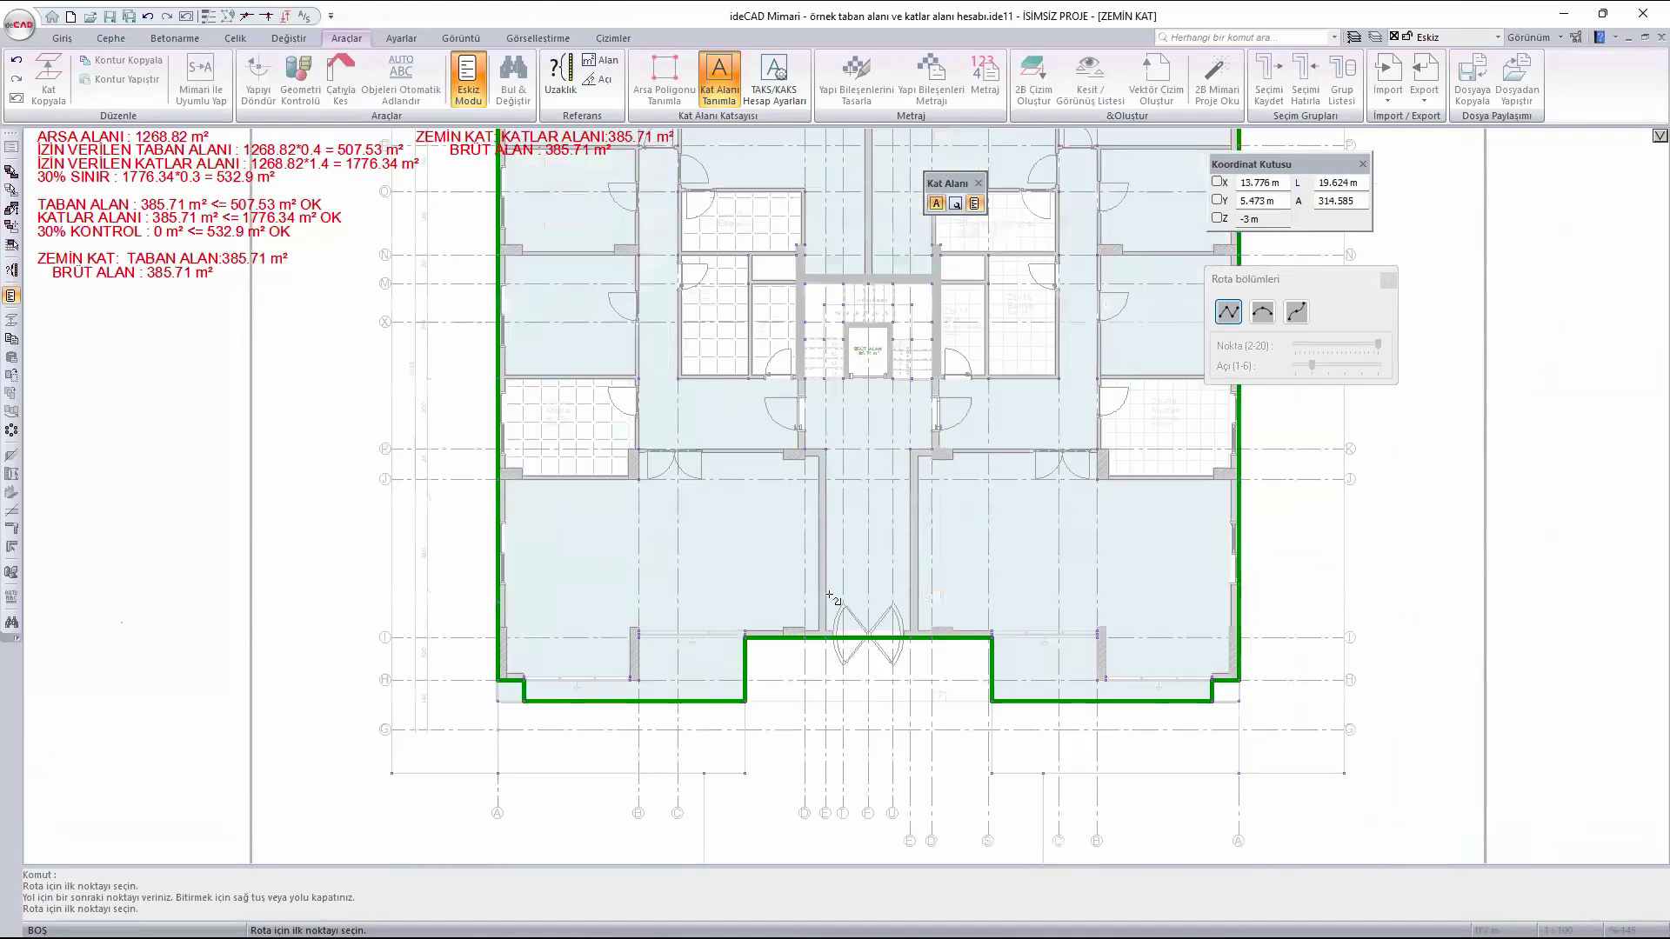
{"action": "scroll", "coordinate": [760, 687], "scroll_direction": "up", "scroll_amount": 4}
{"action": "scroll", "coordinate": [861, 604], "scroll_direction": "down", "scroll_amount": 1}
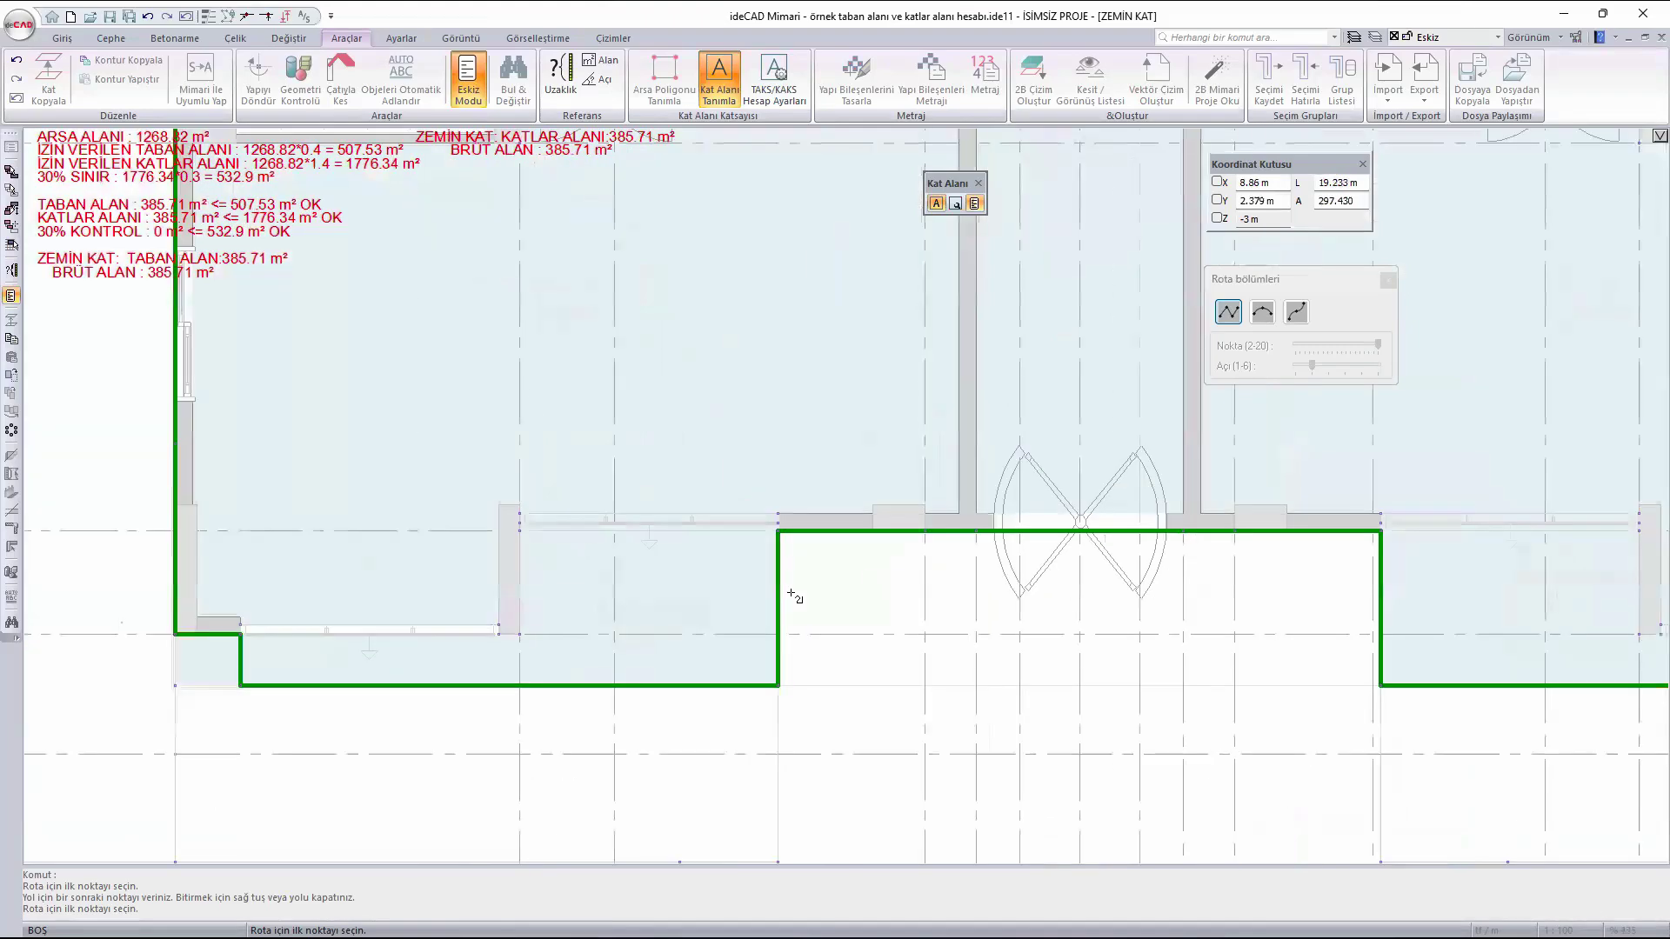
- Start a floor area outline at the lower-left balcony's outer corner, going up to the wall and across to the column beside Za-03 Kat bahçesi
{"action": "scroll", "coordinate": [261, 689], "scroll_direction": "up", "scroll_amount": 3}
{"action": "scroll", "coordinate": [244, 690], "scroll_direction": "up", "scroll_amount": 3}
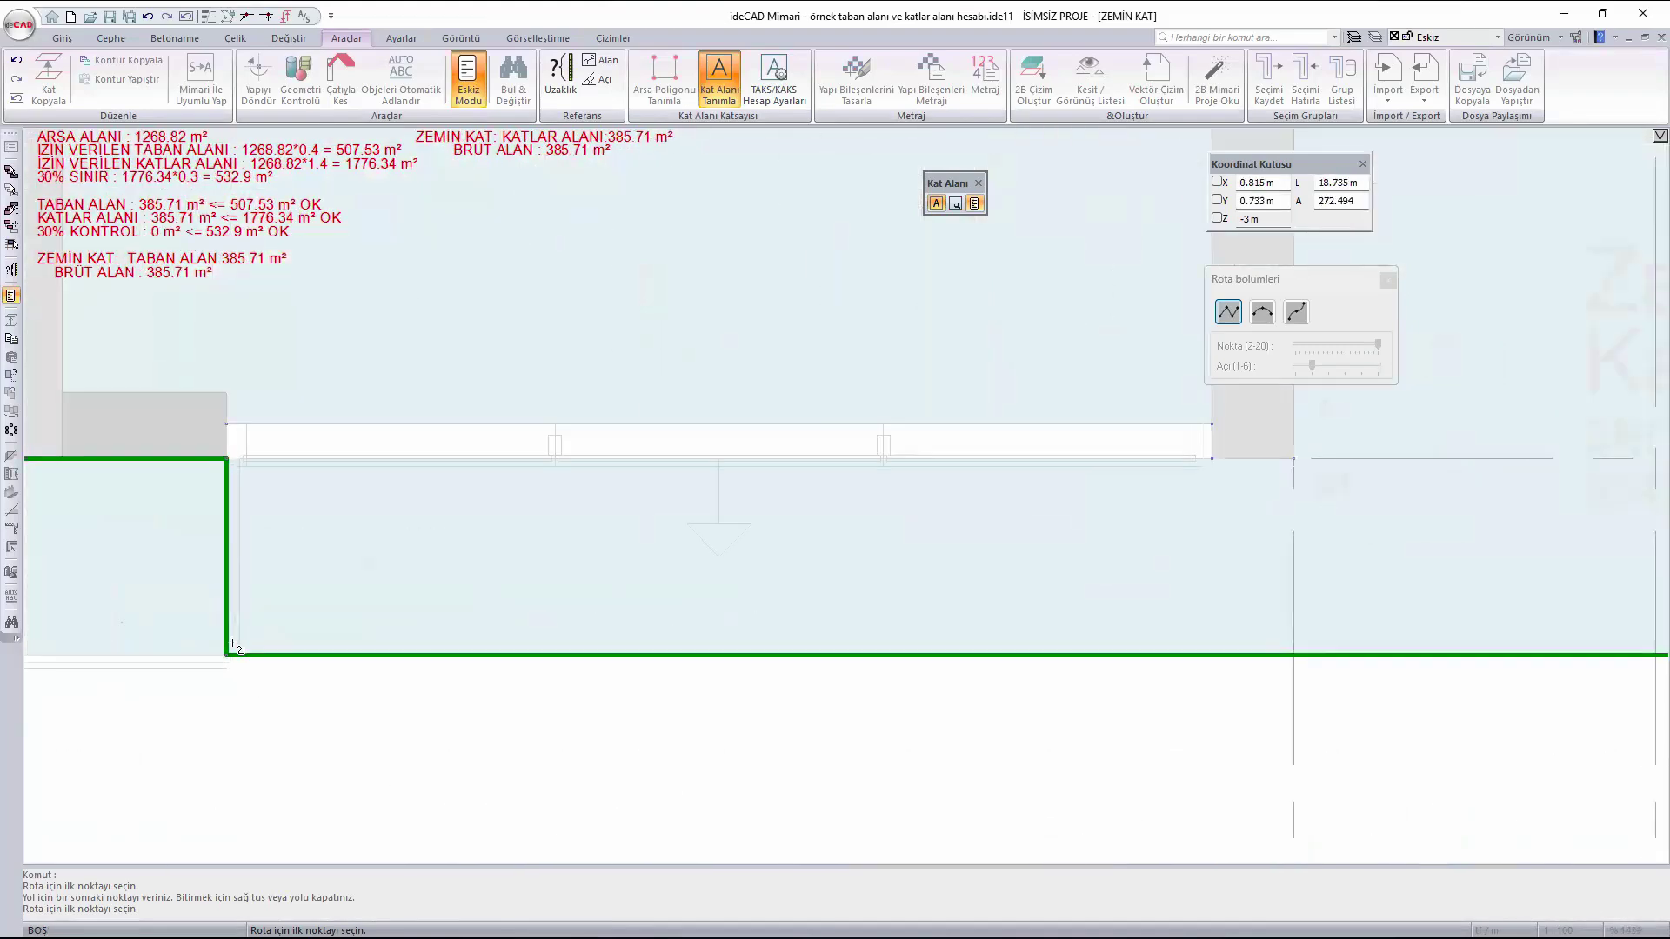
{"action": "left_click", "coordinate": [233, 663]}
{"action": "left_click", "coordinate": [210, 482]}
{"action": "scroll", "coordinate": [110, 570], "scroll_direction": "down", "scroll_amount": 4}
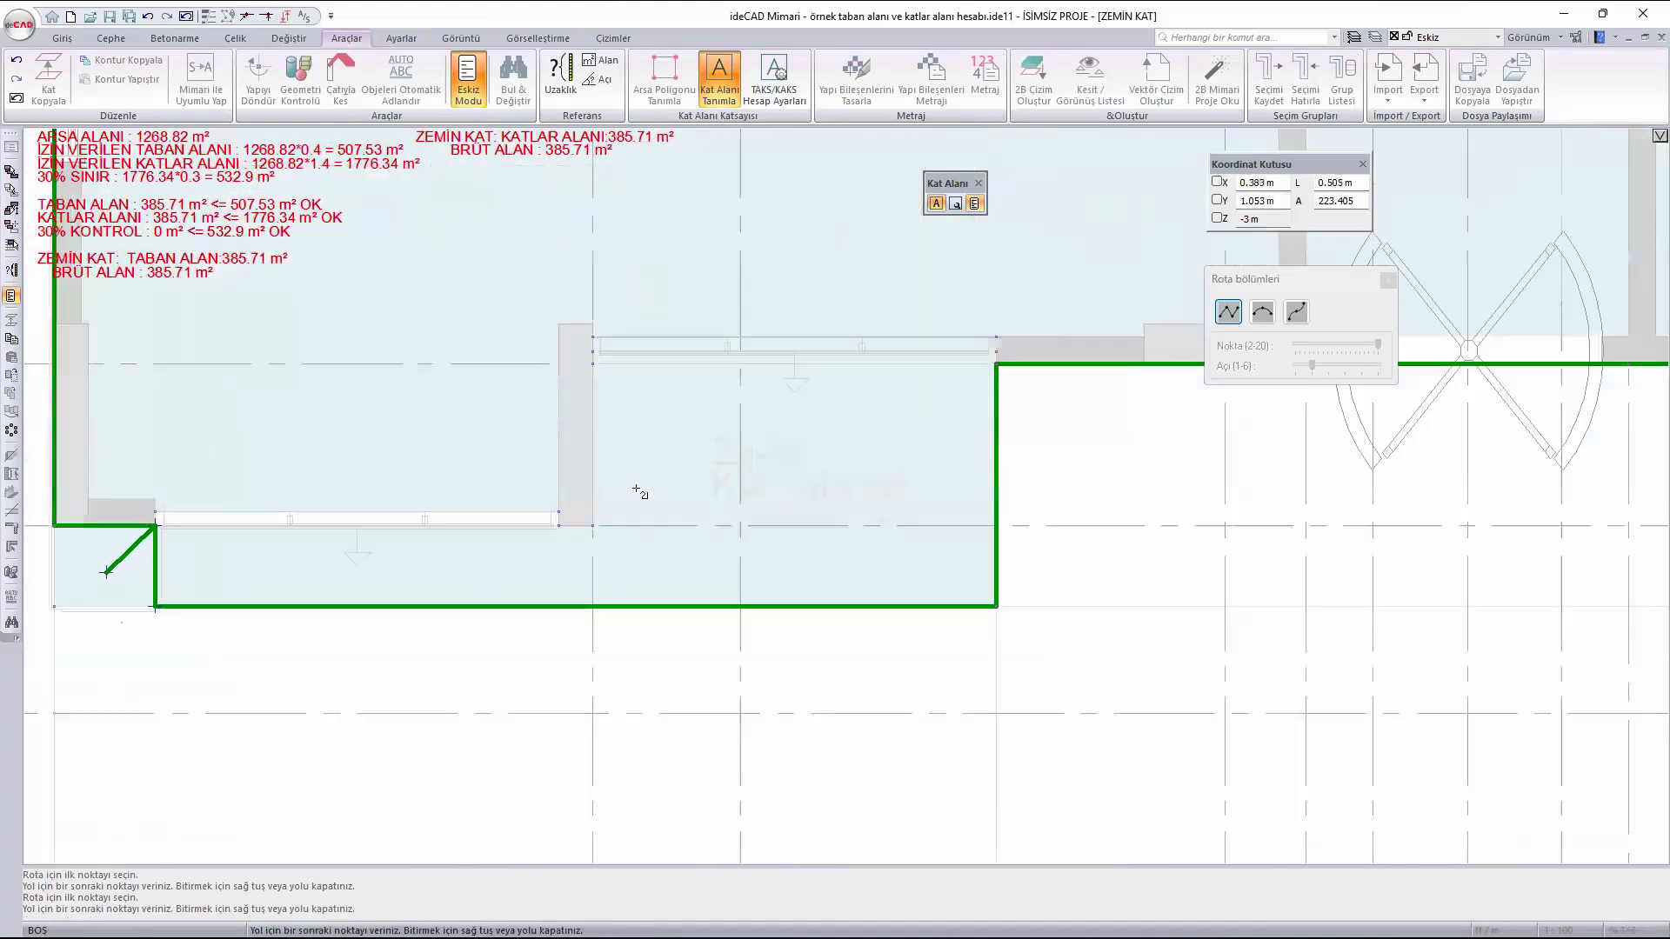
{"action": "scroll", "coordinate": [819, 480], "scroll_direction": "up", "scroll_amount": 3}
{"action": "left_click", "coordinate": [374, 570]}
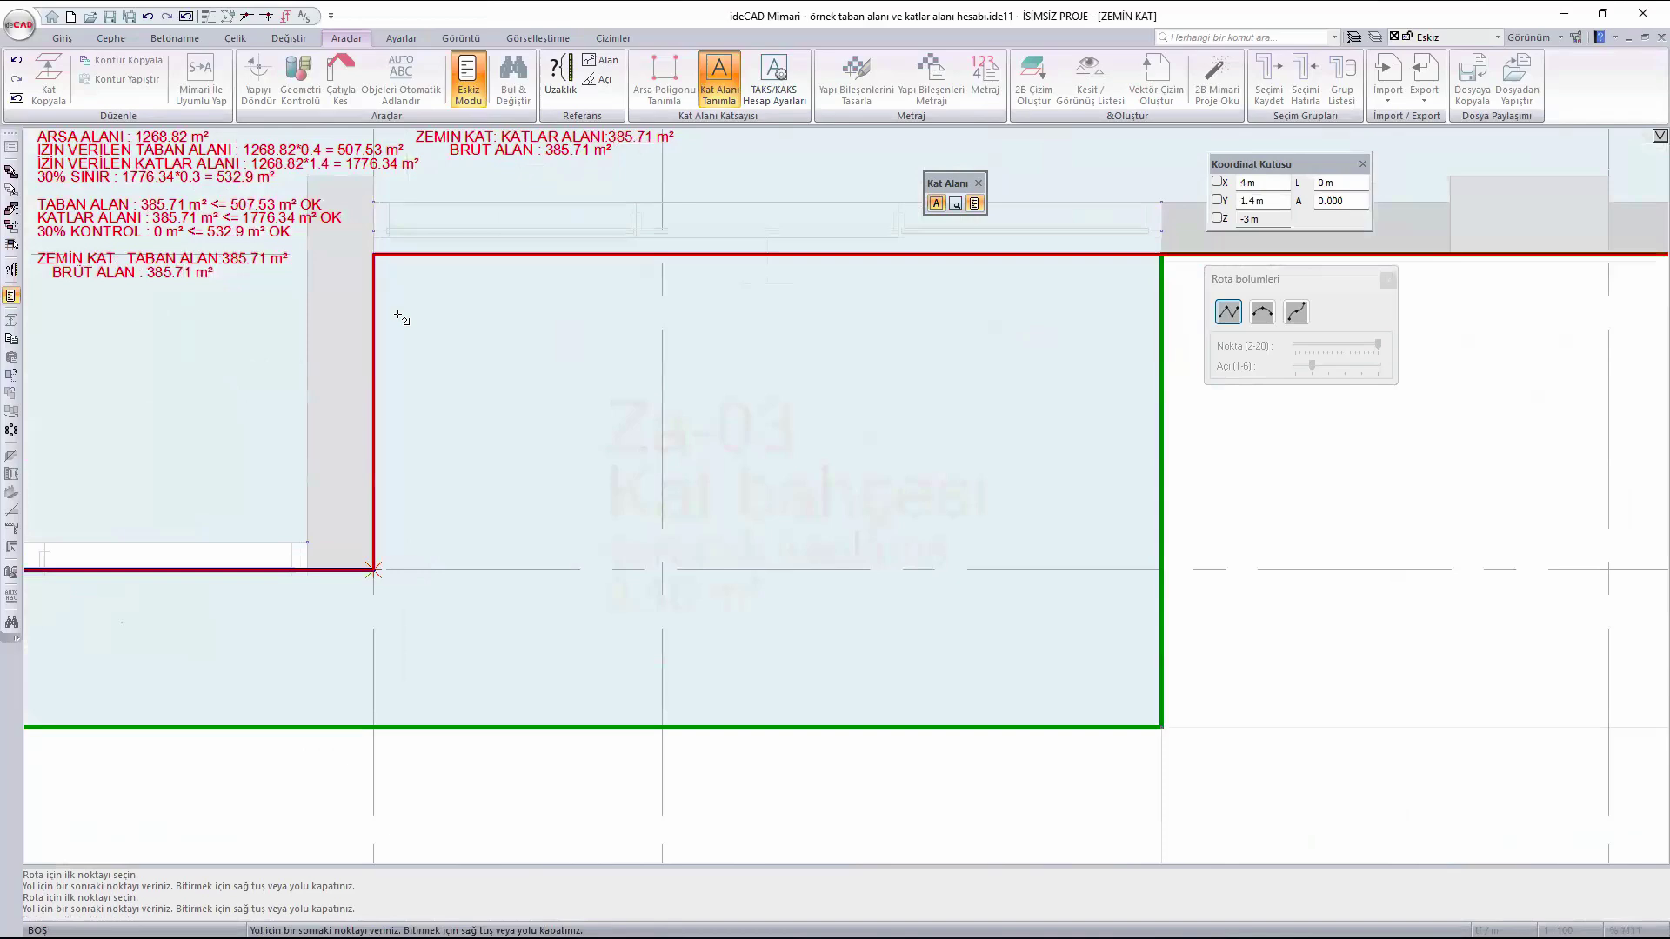
- Take the outline around Za-03 Kat bahçesi, 3 m across and 1.8 m down, and close it 6.25 m back along the balcony edge
{"action": "scroll", "coordinate": [315, 420], "scroll_direction": "down", "scroll_amount": 2}
{"action": "left_click", "coordinate": [373, 255]}
{"action": "scroll", "coordinate": [848, 306], "scroll_direction": "up", "scroll_amount": 1}
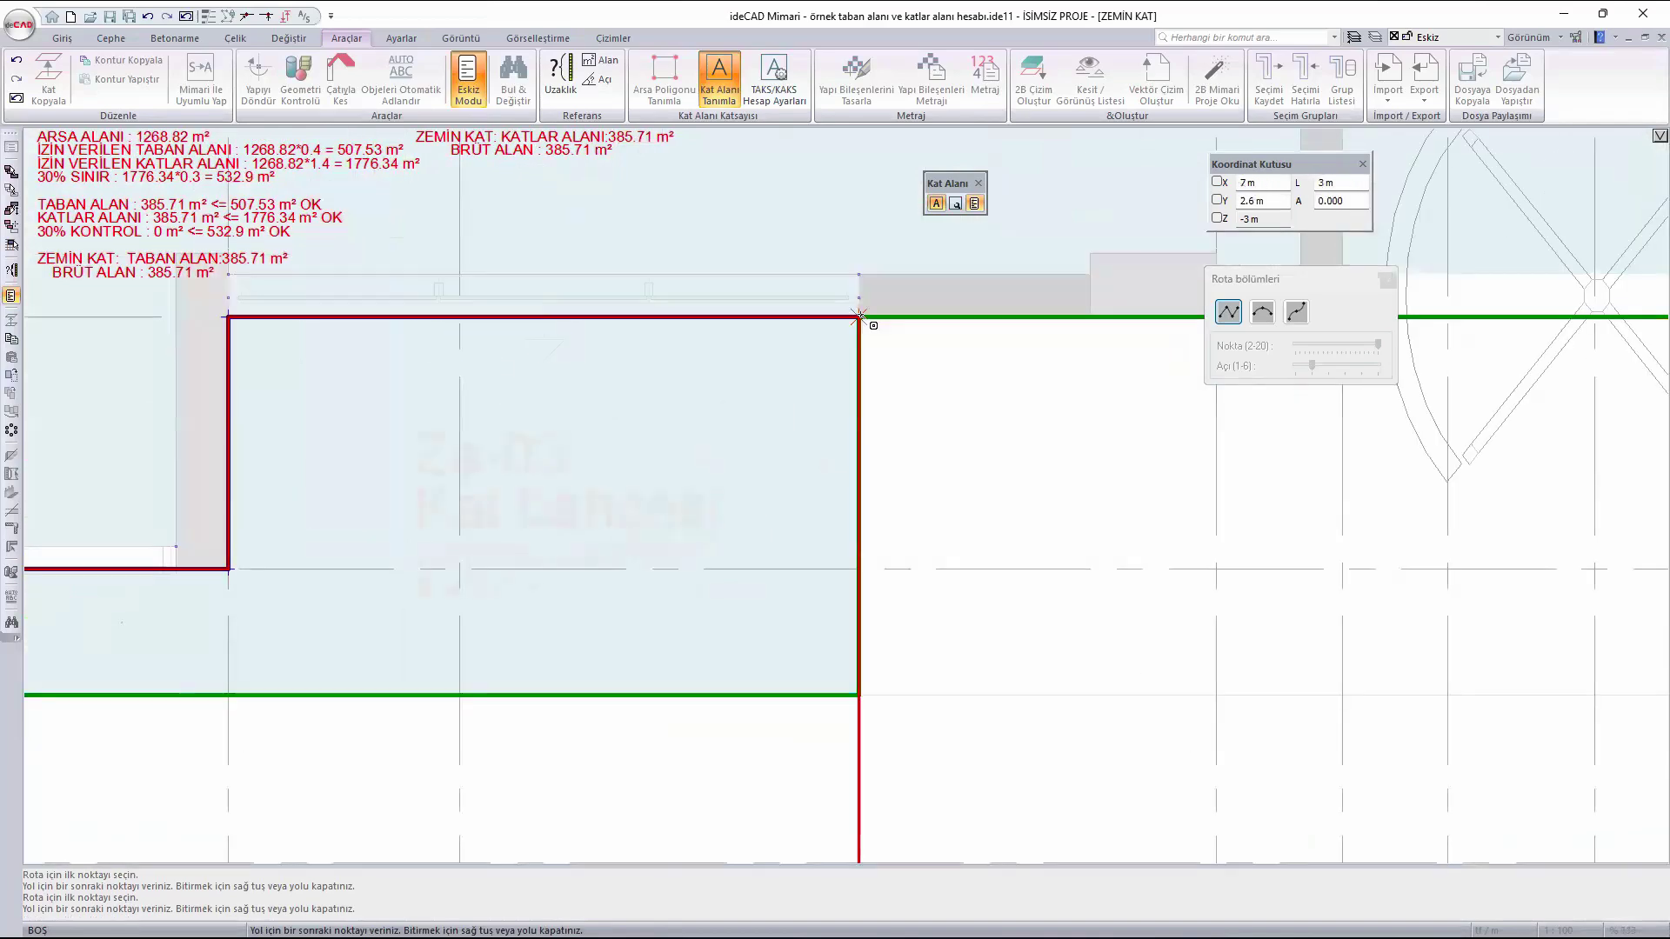
{"action": "left_click", "coordinate": [860, 315]}
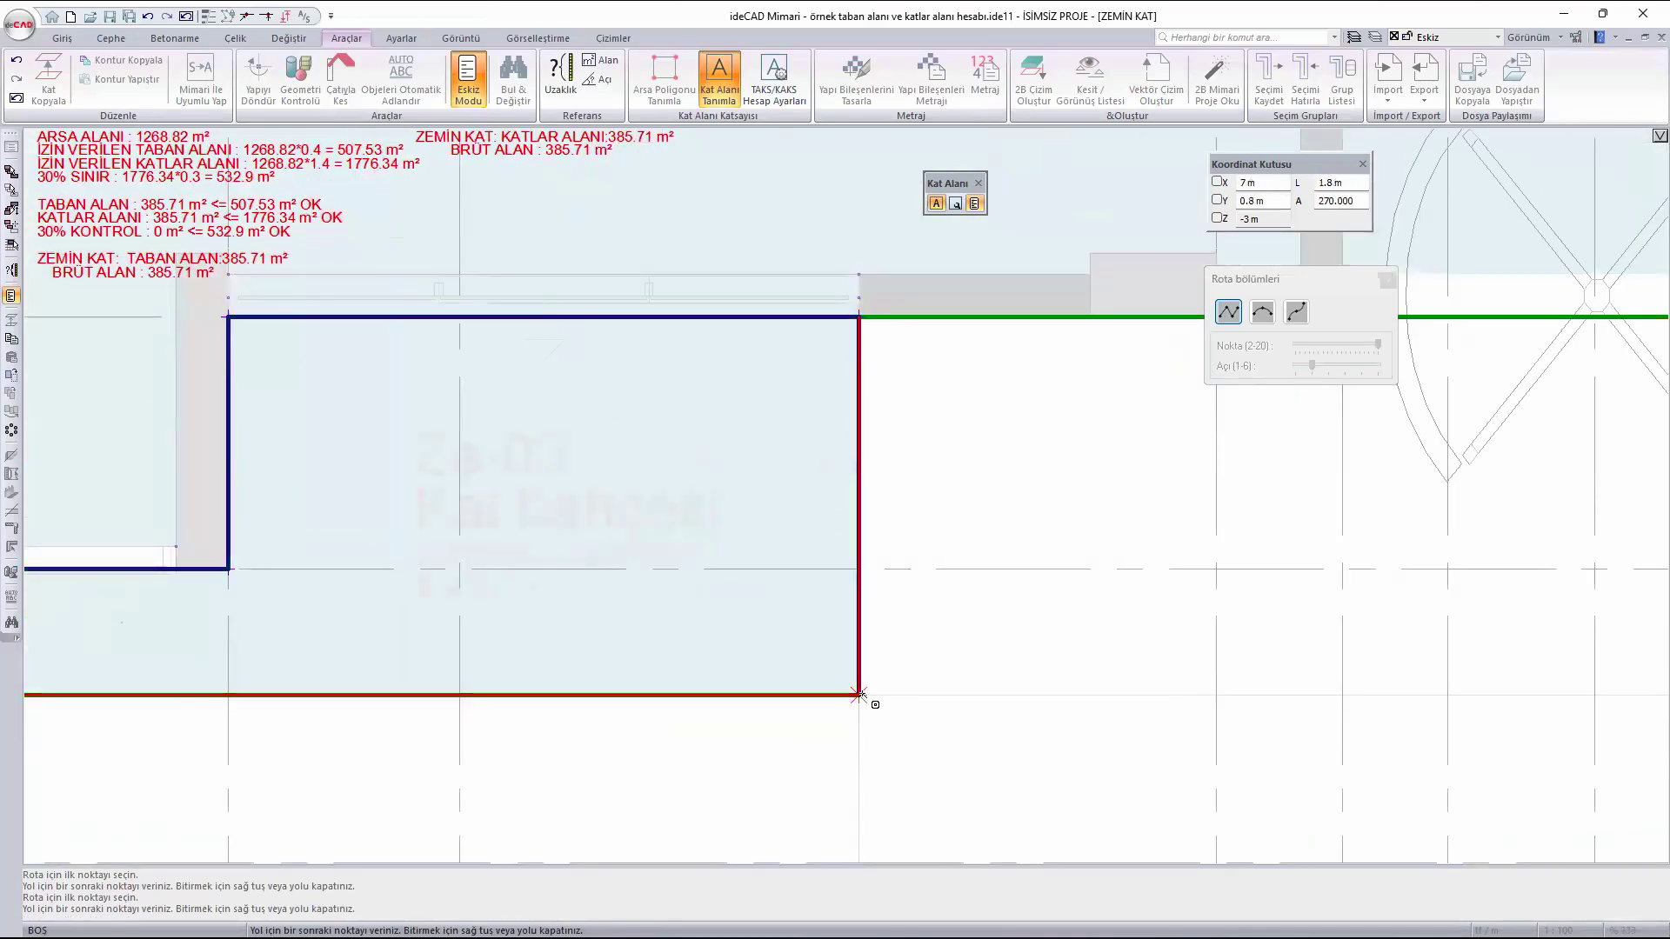
{"action": "left_click", "coordinate": [859, 696]}
{"action": "scroll", "coordinate": [1129, 582], "scroll_direction": "down", "scroll_amount": 3}
{"action": "scroll", "coordinate": [330, 645], "scroll_direction": "up", "scroll_amount": 1}
{"action": "left_click", "coordinate": [313, 641]}
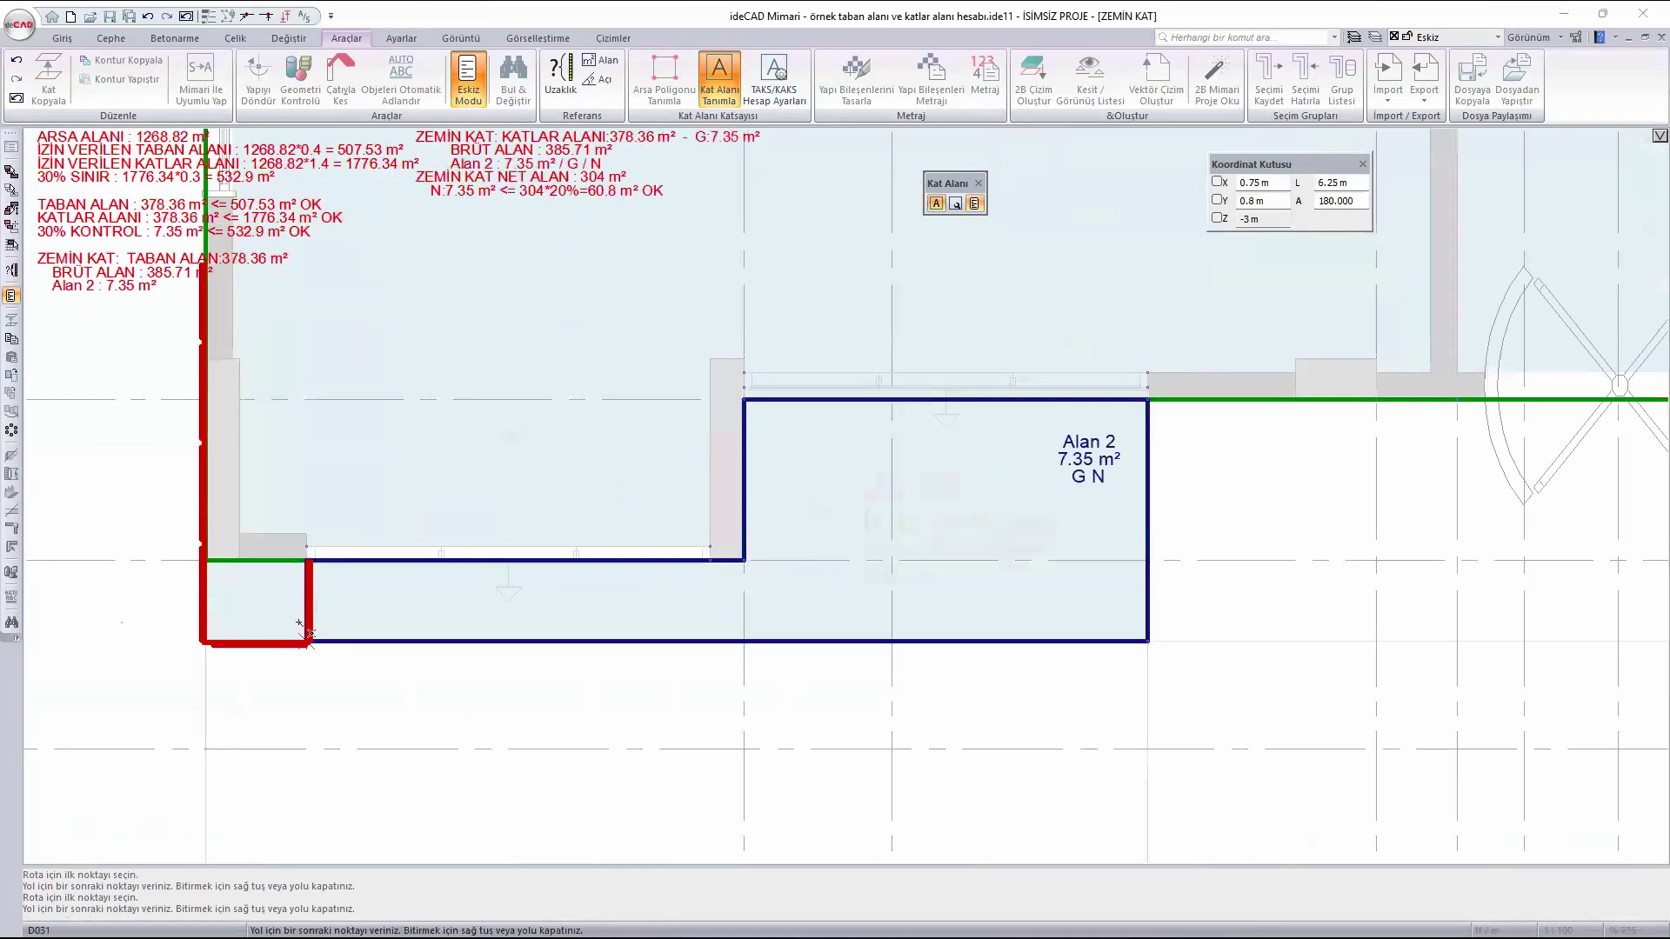
- Outline the mirrored balcony and Kat bahçesi on the other side of the entrance as a floor area, closing with a 3 m edge
{"action": "scroll", "coordinate": [300, 620], "scroll_direction": "down", "scroll_amount": 3}
{"action": "scroll", "coordinate": [1245, 532], "scroll_direction": "up", "scroll_amount": 2}
{"action": "left_click", "coordinate": [1215, 508]}
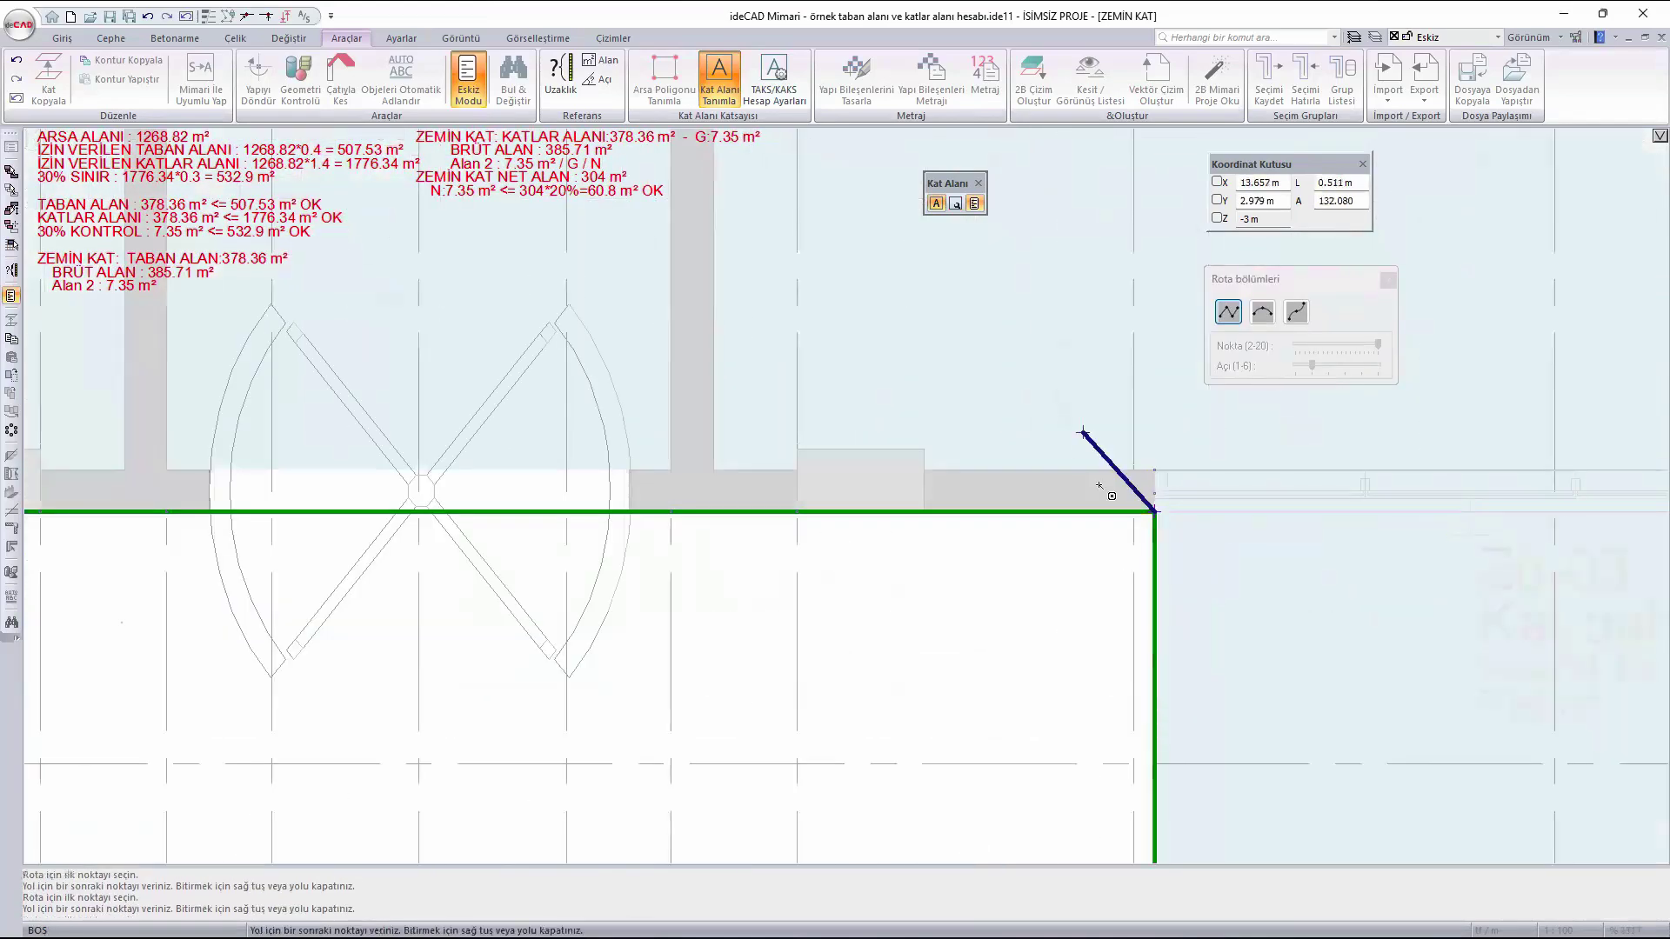
{"action": "scroll", "coordinate": [1200, 521], "scroll_direction": "up", "scroll_amount": 1}
{"action": "left_click", "coordinate": [1109, 729]}
{"action": "scroll", "coordinate": [840, 706], "scroll_direction": "down", "scroll_amount": 4}
{"action": "scroll", "coordinate": [1291, 717], "scroll_direction": "up", "scroll_amount": 4}
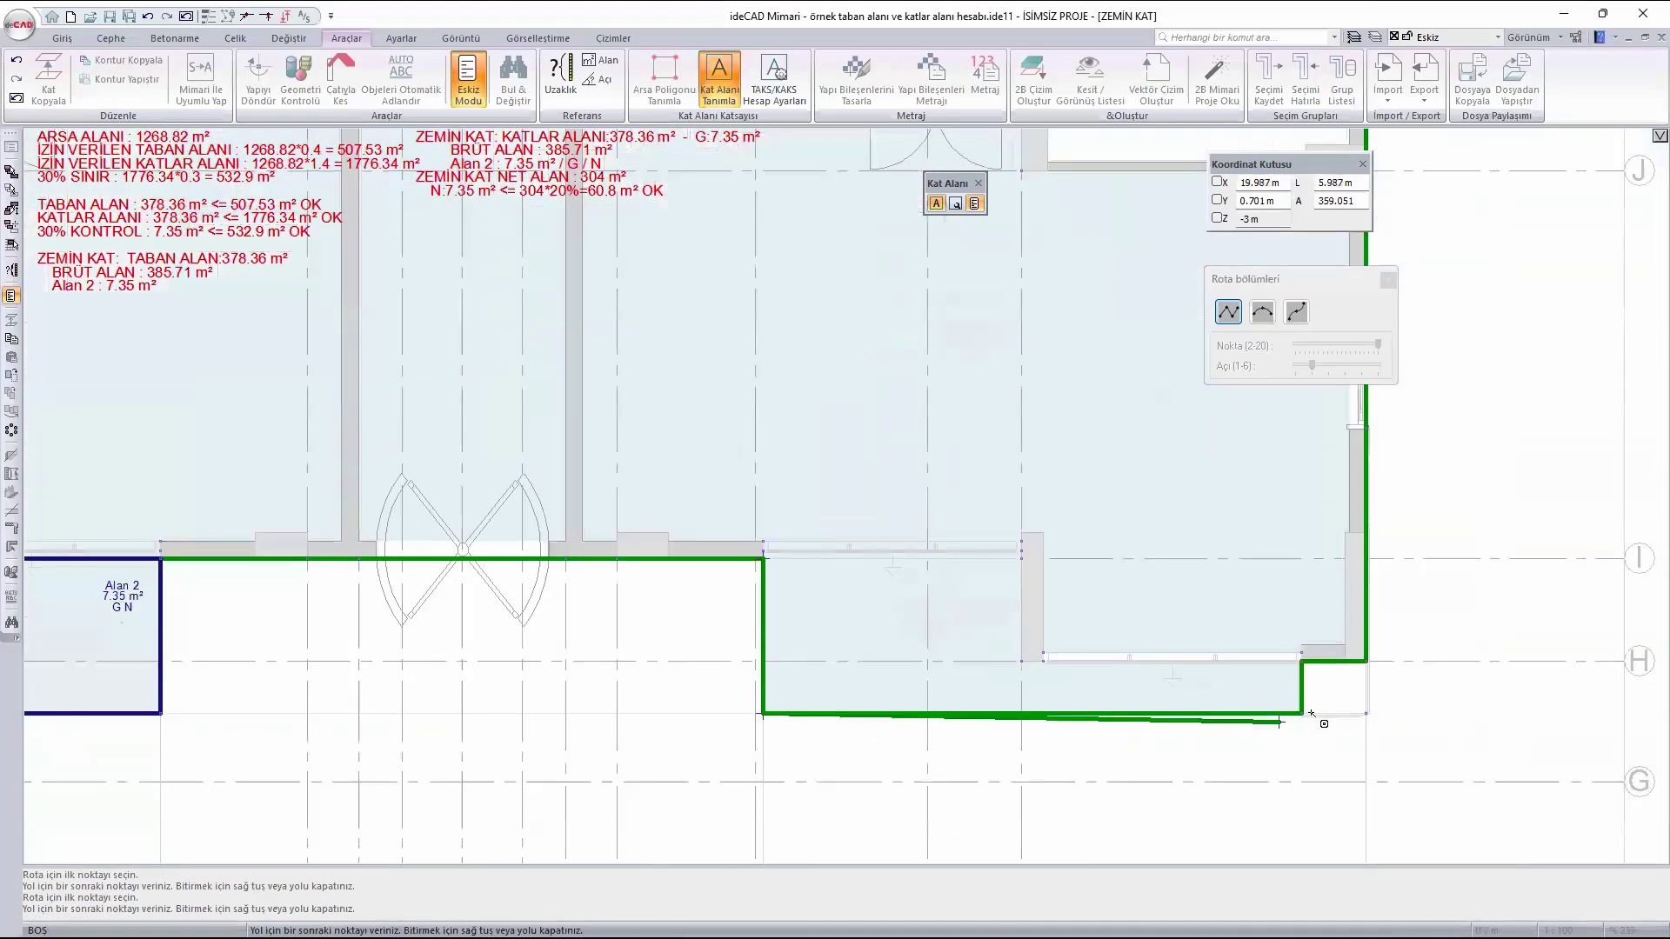
{"action": "left_click", "coordinate": [1303, 712]}
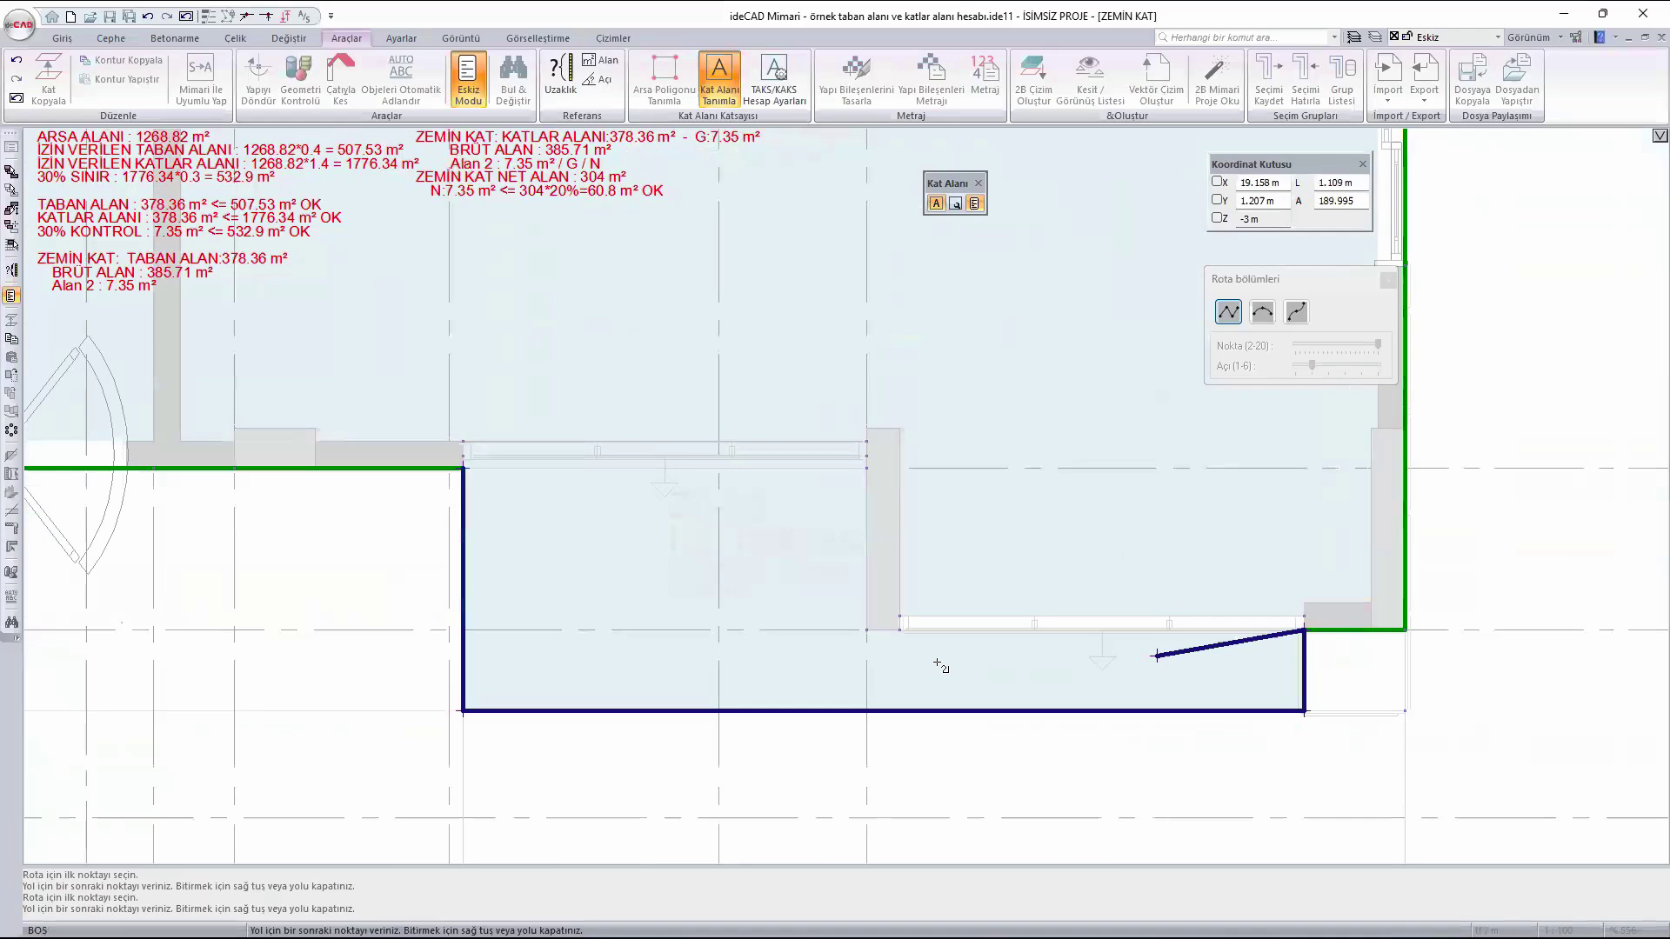
{"action": "left_click", "coordinate": [866, 631]}
{"action": "left_click", "coordinate": [866, 470]}
{"action": "left_click", "coordinate": [470, 475]}
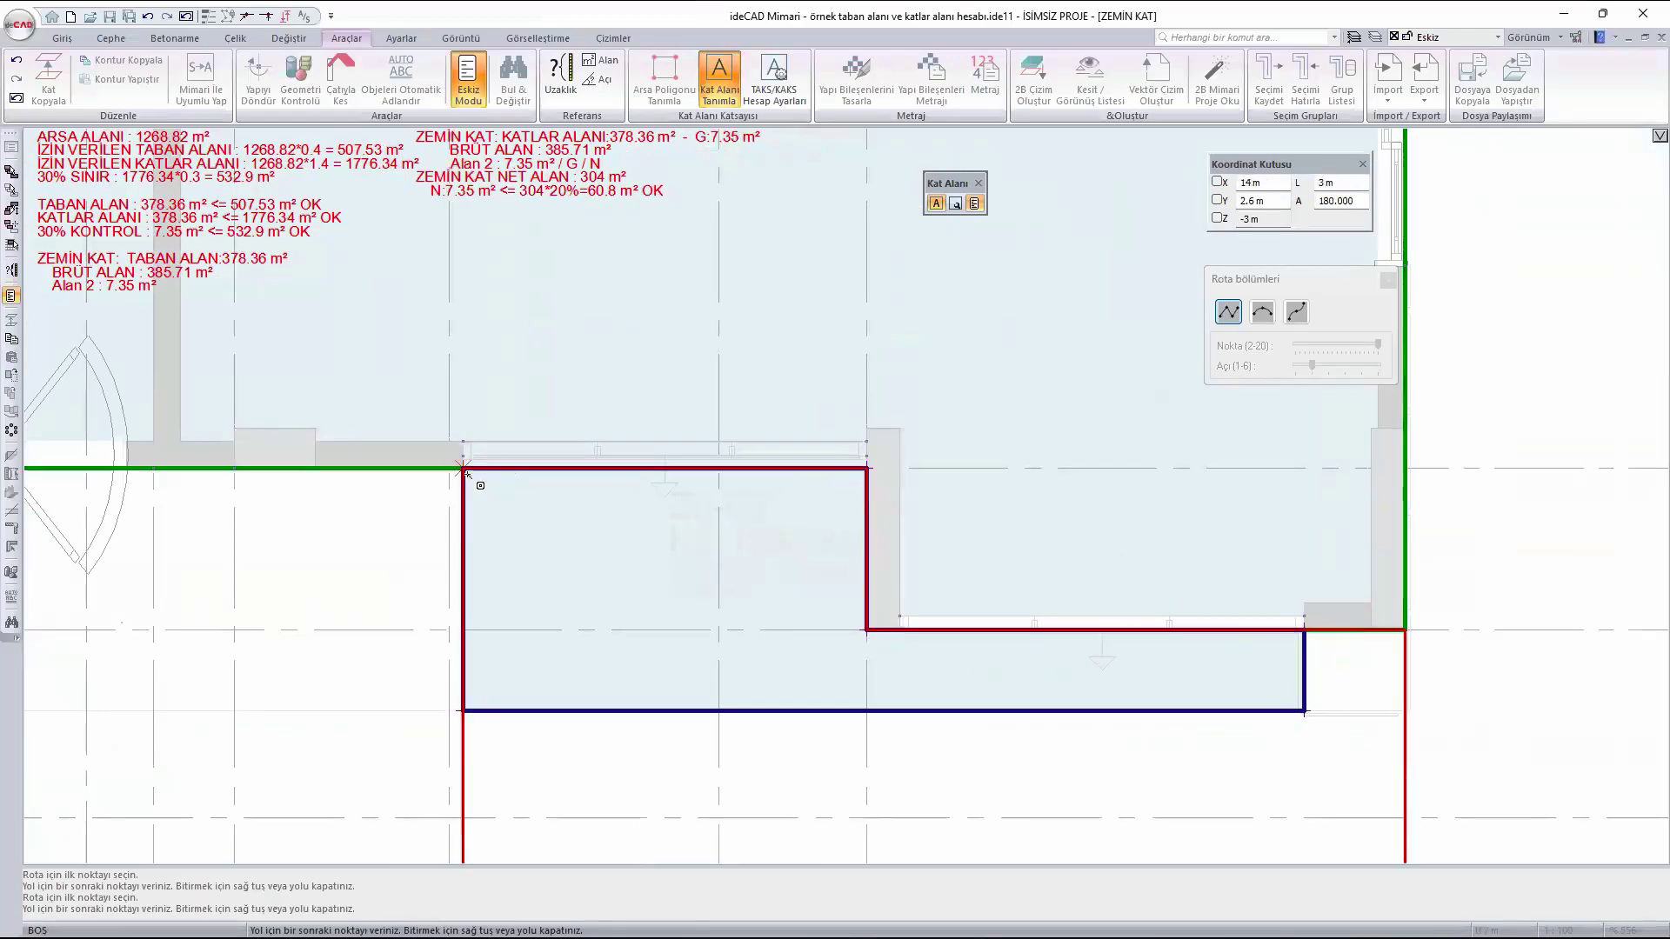
- Start a floor area outline along the stairwell's upper inner wall and down its Zb side to the hall corner
{"action": "scroll", "coordinate": [988, 659], "scroll_direction": "down", "scroll_amount": 5}
{"action": "scroll", "coordinate": [696, 452], "scroll_direction": "up", "scroll_amount": 4}
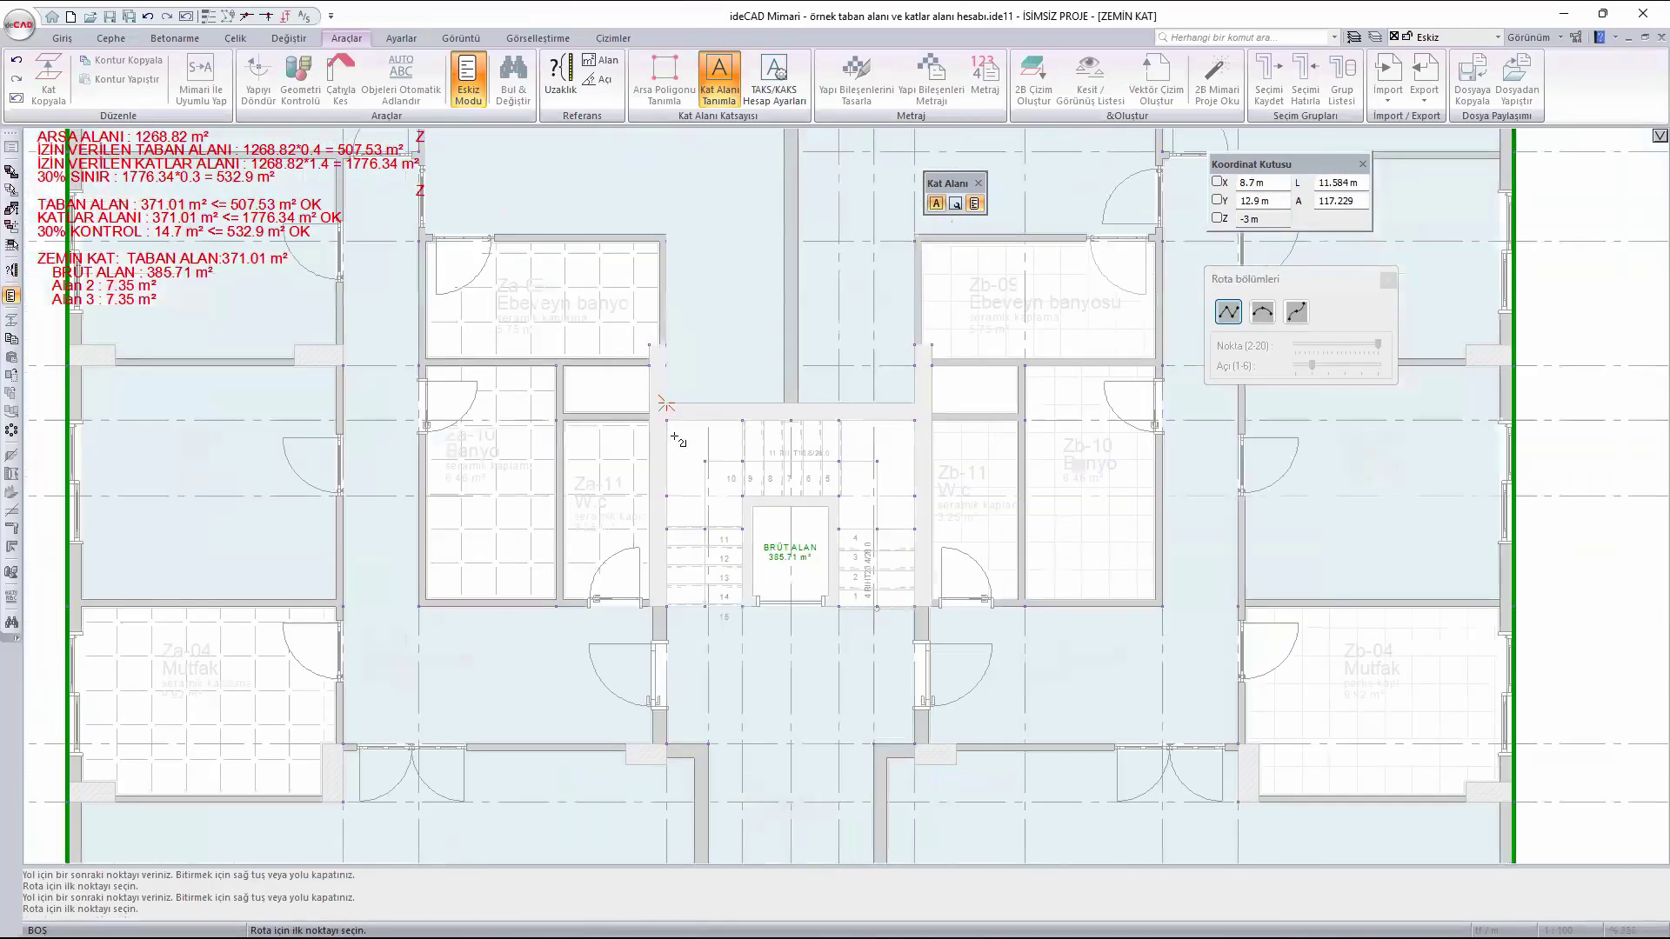
{"action": "scroll", "coordinate": [692, 452], "scroll_direction": "up", "scroll_amount": 4}
{"action": "left_click", "coordinate": [600, 464]}
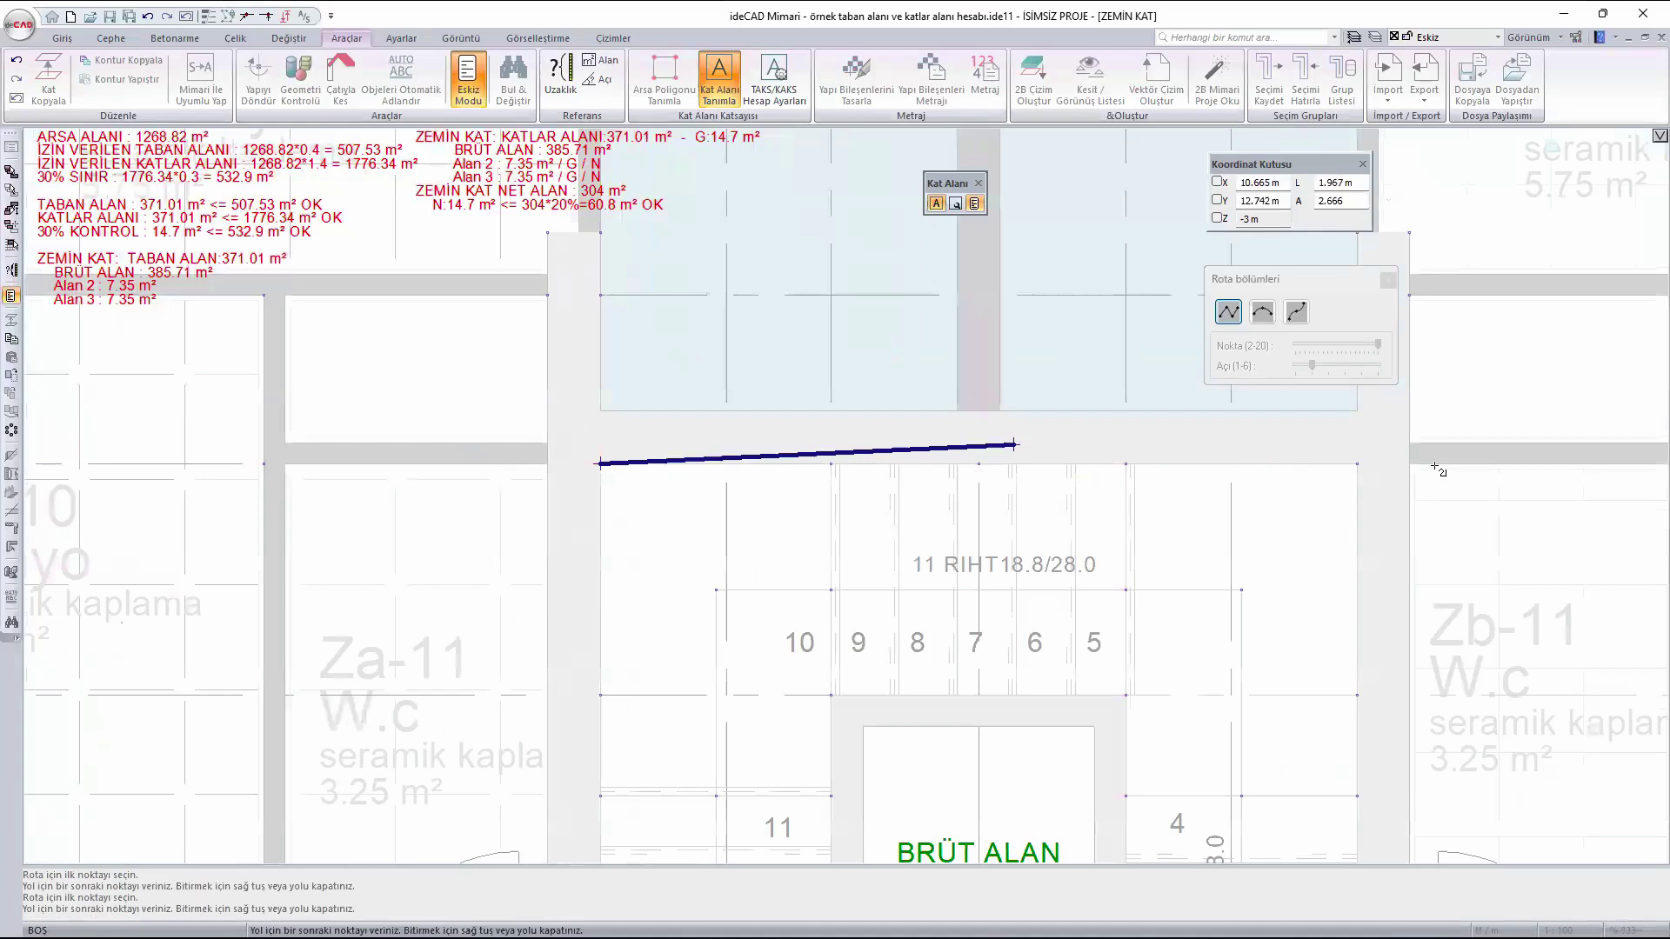
{"action": "left_click", "coordinate": [1356, 463]}
{"action": "scroll", "coordinate": [977, 410], "scroll_direction": "down", "scroll_amount": 3}
{"action": "left_click", "coordinate": [1167, 770]}
{"action": "scroll", "coordinate": [1168, 769], "scroll_direction": "up", "scroll_amount": 4}
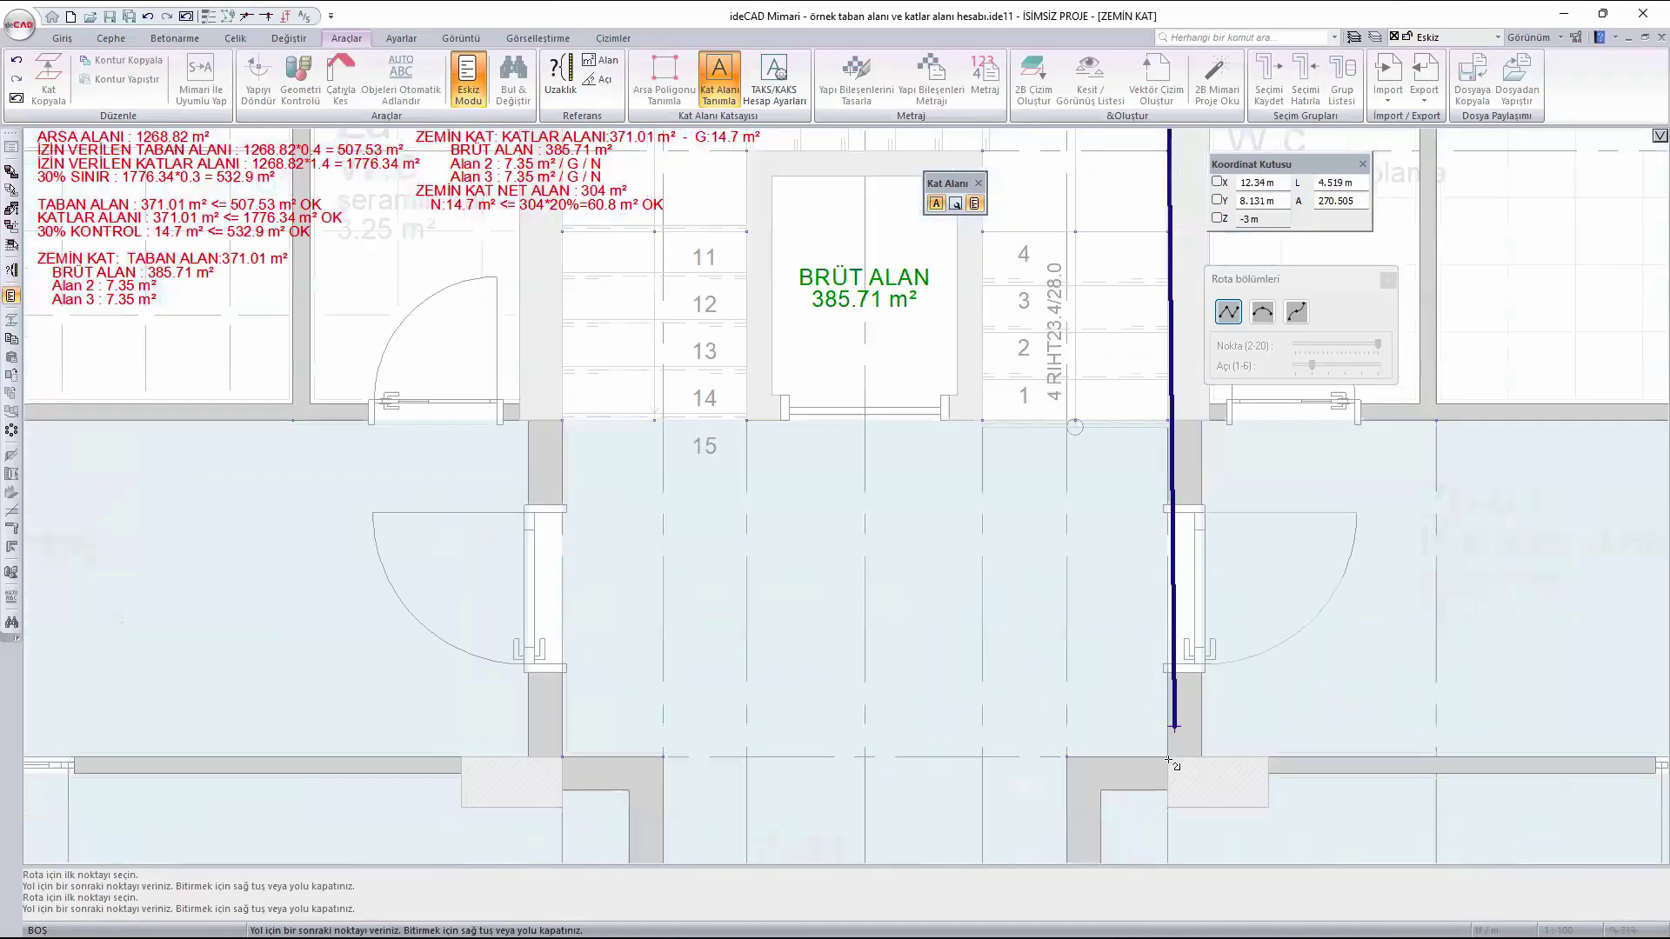
- Extend the outline inward at the Z-01 Kat holü corner, 5.15 m down to the entrance and across the door opening
{"action": "scroll", "coordinate": [1058, 443], "scroll_direction": "down", "scroll_amount": 5}
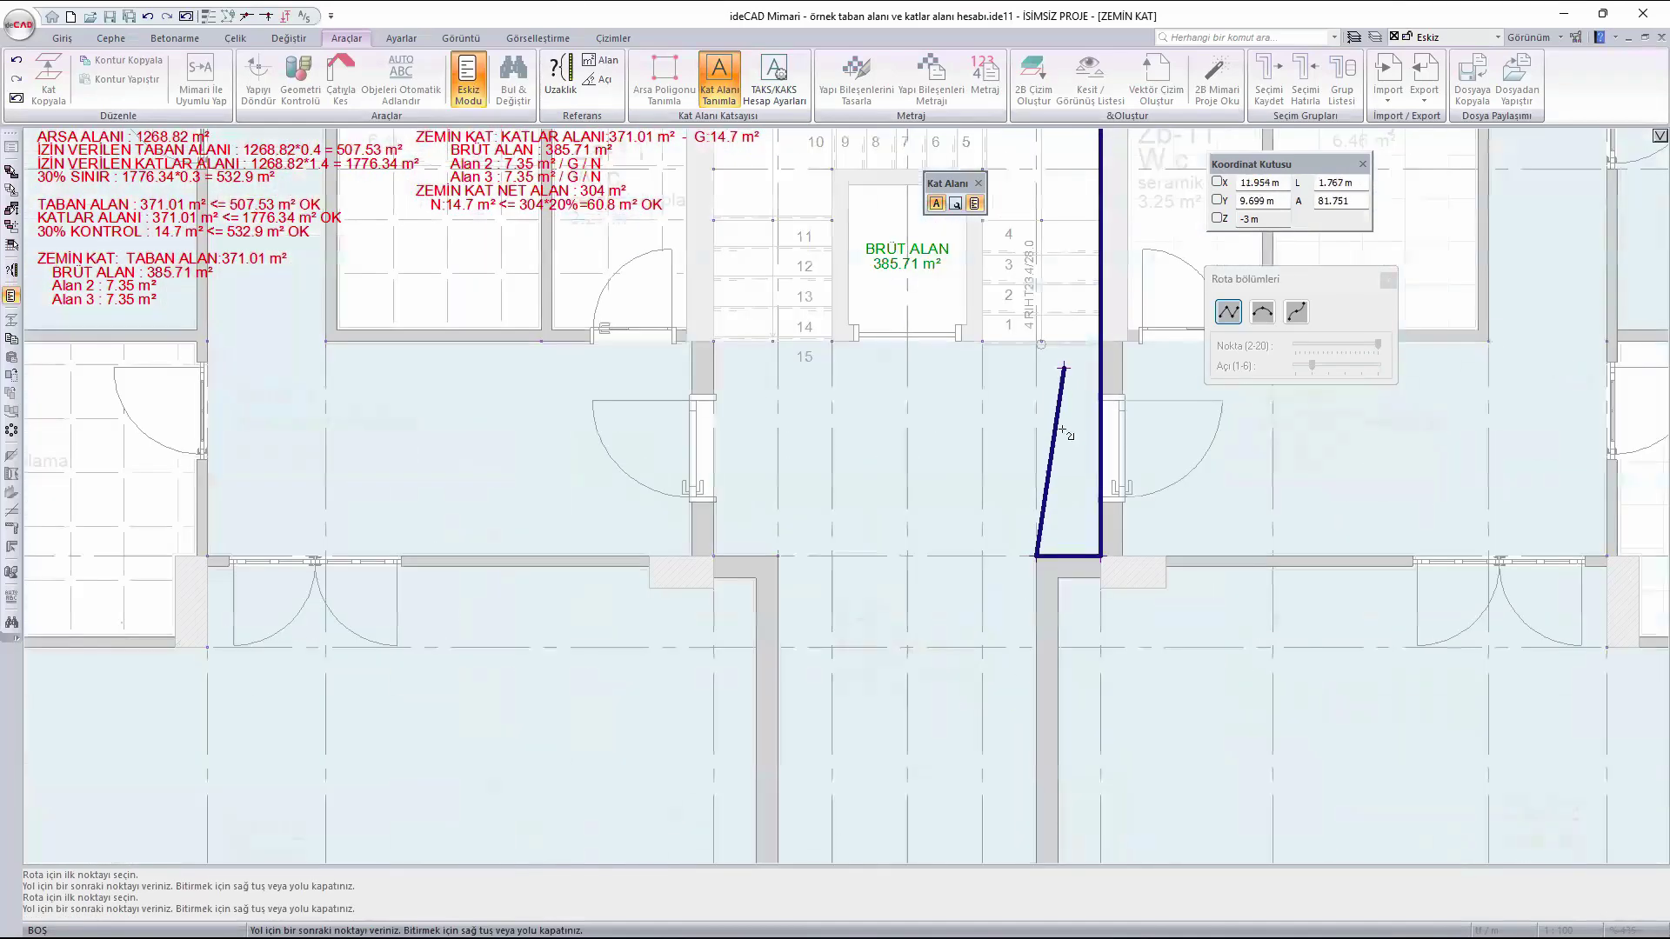
{"action": "scroll", "coordinate": [1068, 716], "scroll_direction": "up", "scroll_amount": 5}
{"action": "left_click", "coordinate": [1068, 716]}
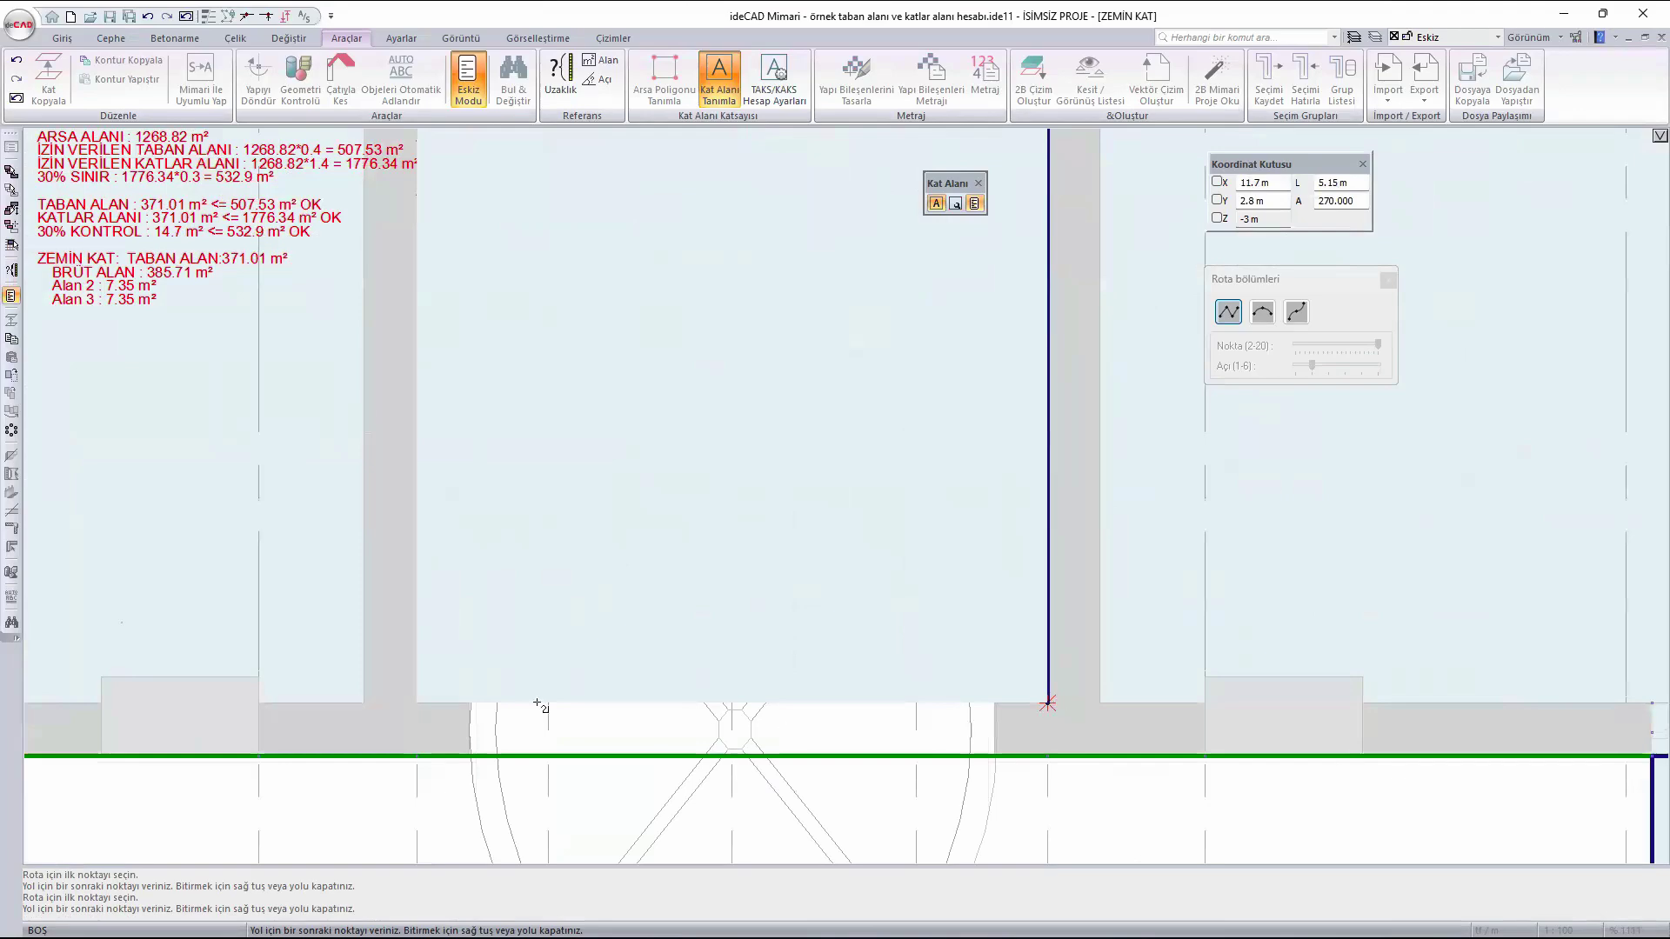
{"action": "left_click", "coordinate": [416, 702]}
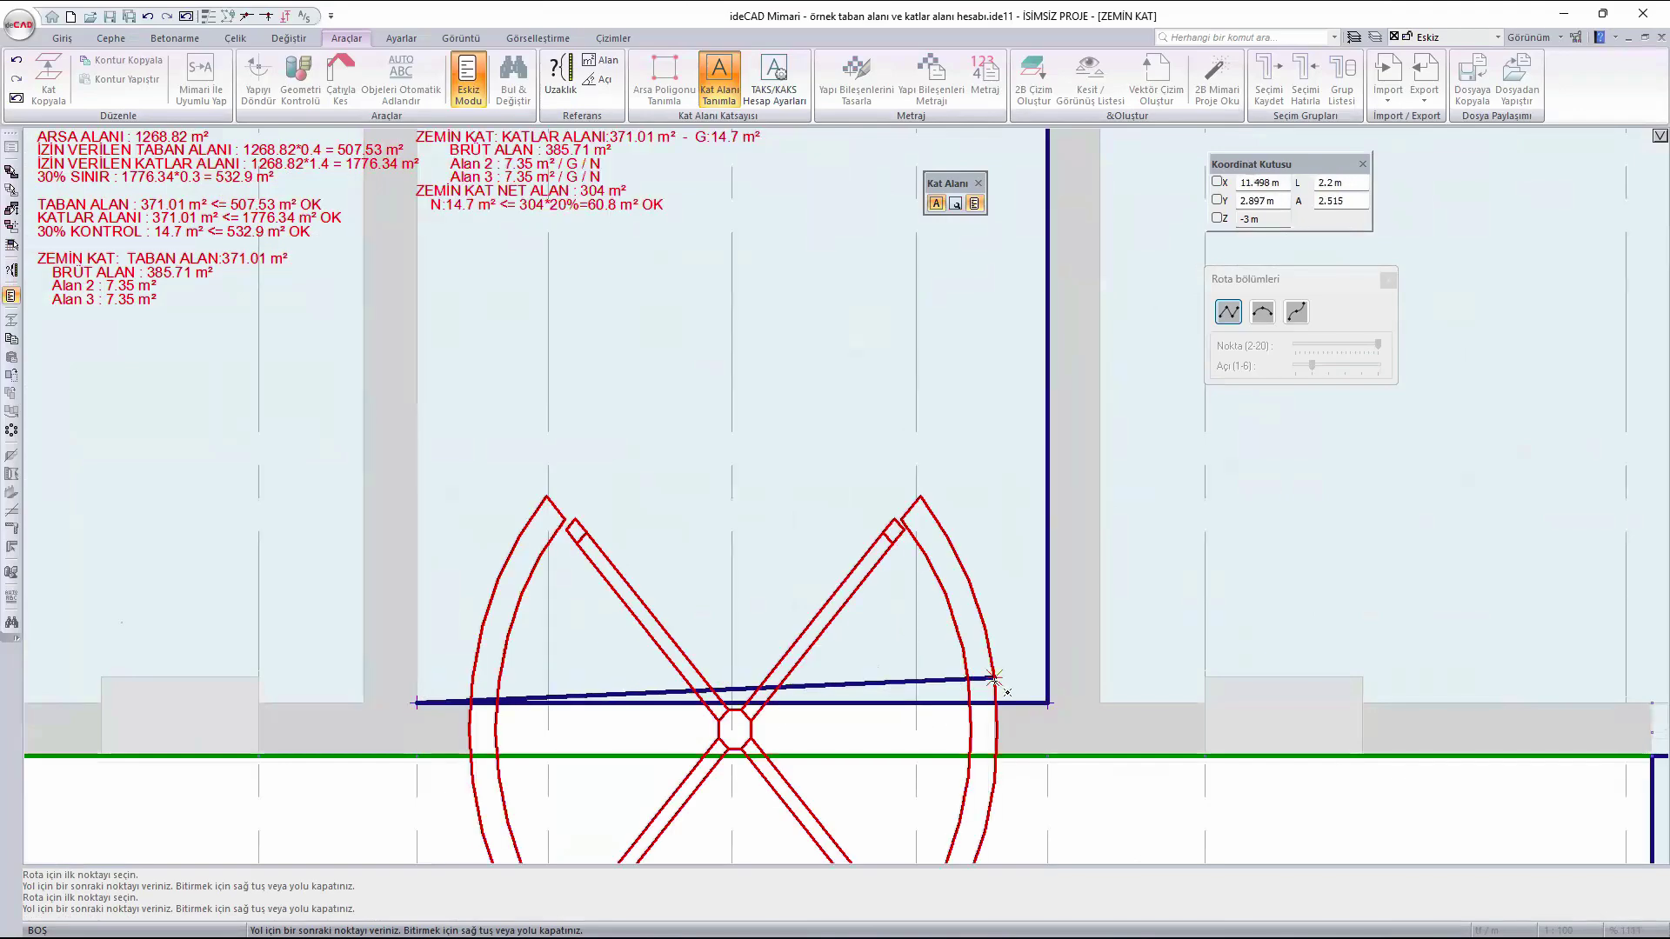
- Run the outline up the hall's Za side, out to the stairwell wall and 4.7 m up to close it at its start point
{"action": "scroll", "coordinate": [998, 680], "scroll_direction": "down", "scroll_amount": 8}
{"action": "scroll", "coordinate": [899, 417], "scroll_direction": "up", "scroll_amount": 5}
{"action": "scroll", "coordinate": [900, 485], "scroll_direction": "up", "scroll_amount": 2}
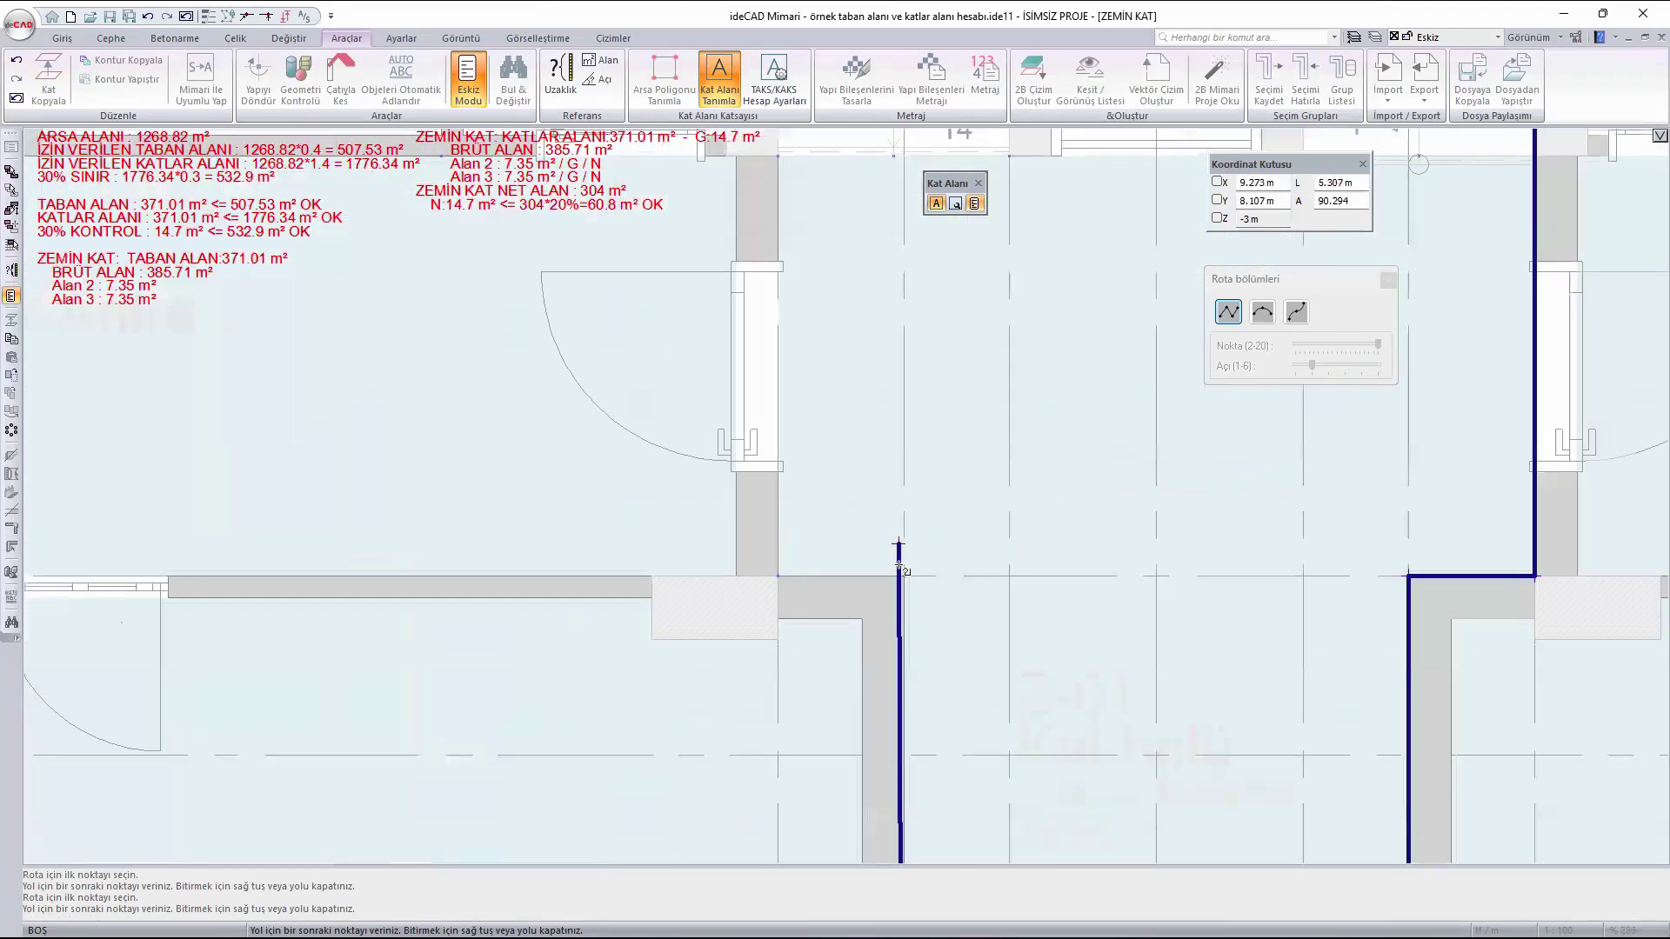
{"action": "left_click", "coordinate": [904, 574]}
{"action": "left_click", "coordinate": [777, 578]}
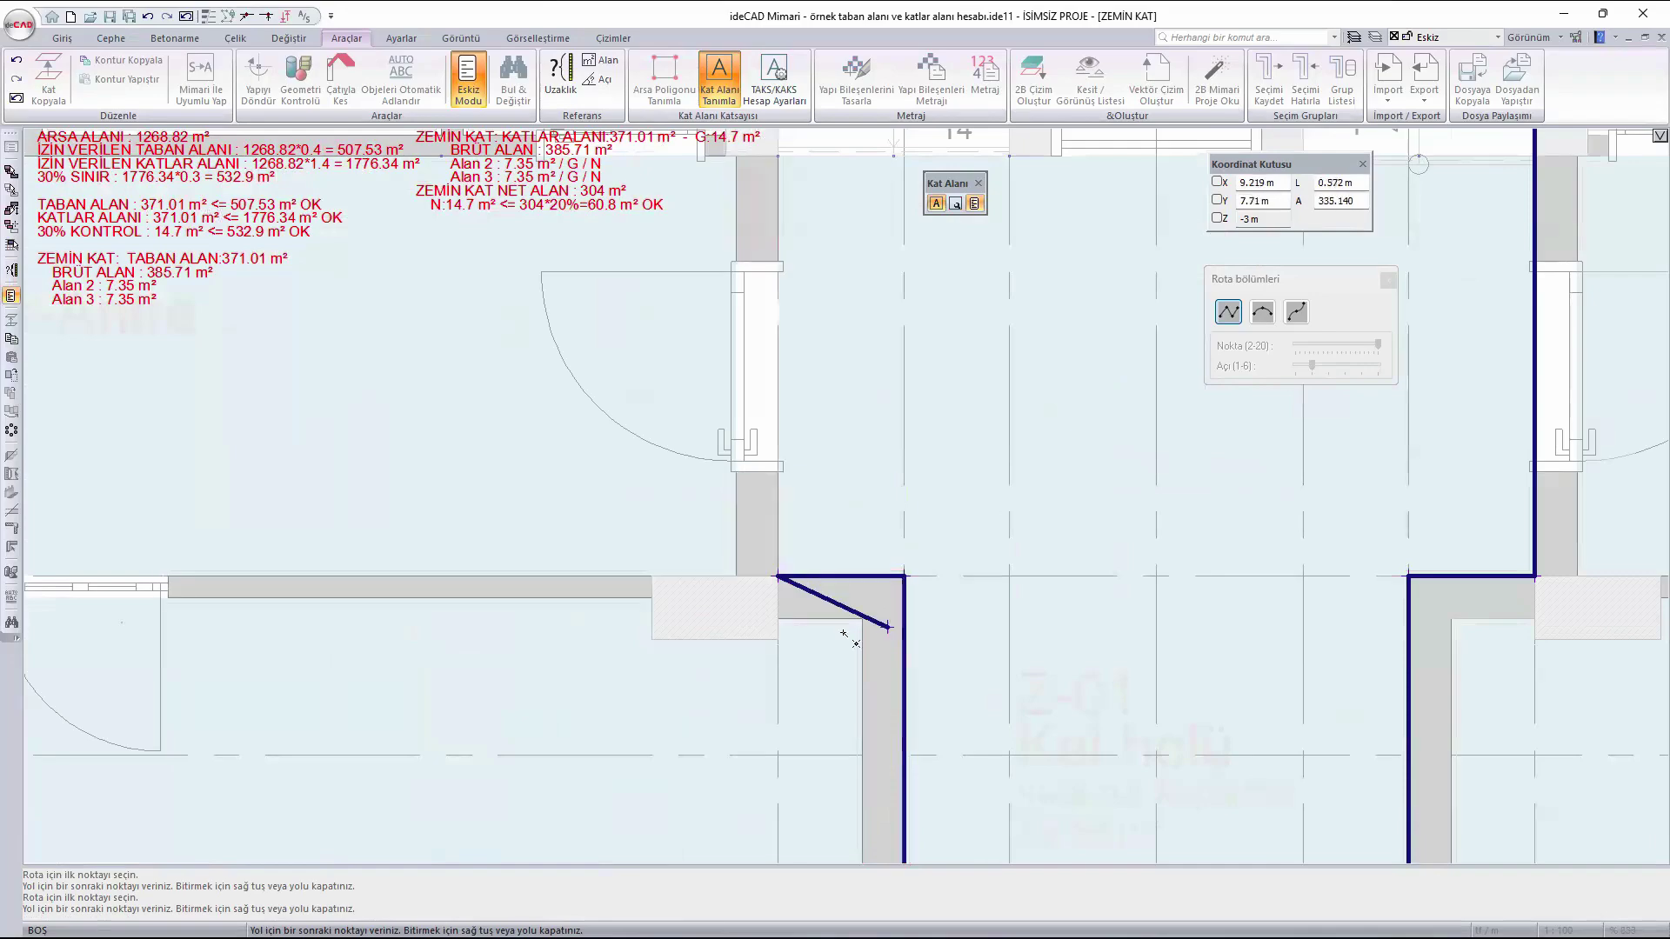
{"action": "scroll", "coordinate": [843, 634], "scroll_direction": "down", "scroll_amount": 4}
{"action": "scroll", "coordinate": [773, 374], "scroll_direction": "up", "scroll_amount": 4}
{"action": "left_click", "coordinate": [772, 374]}
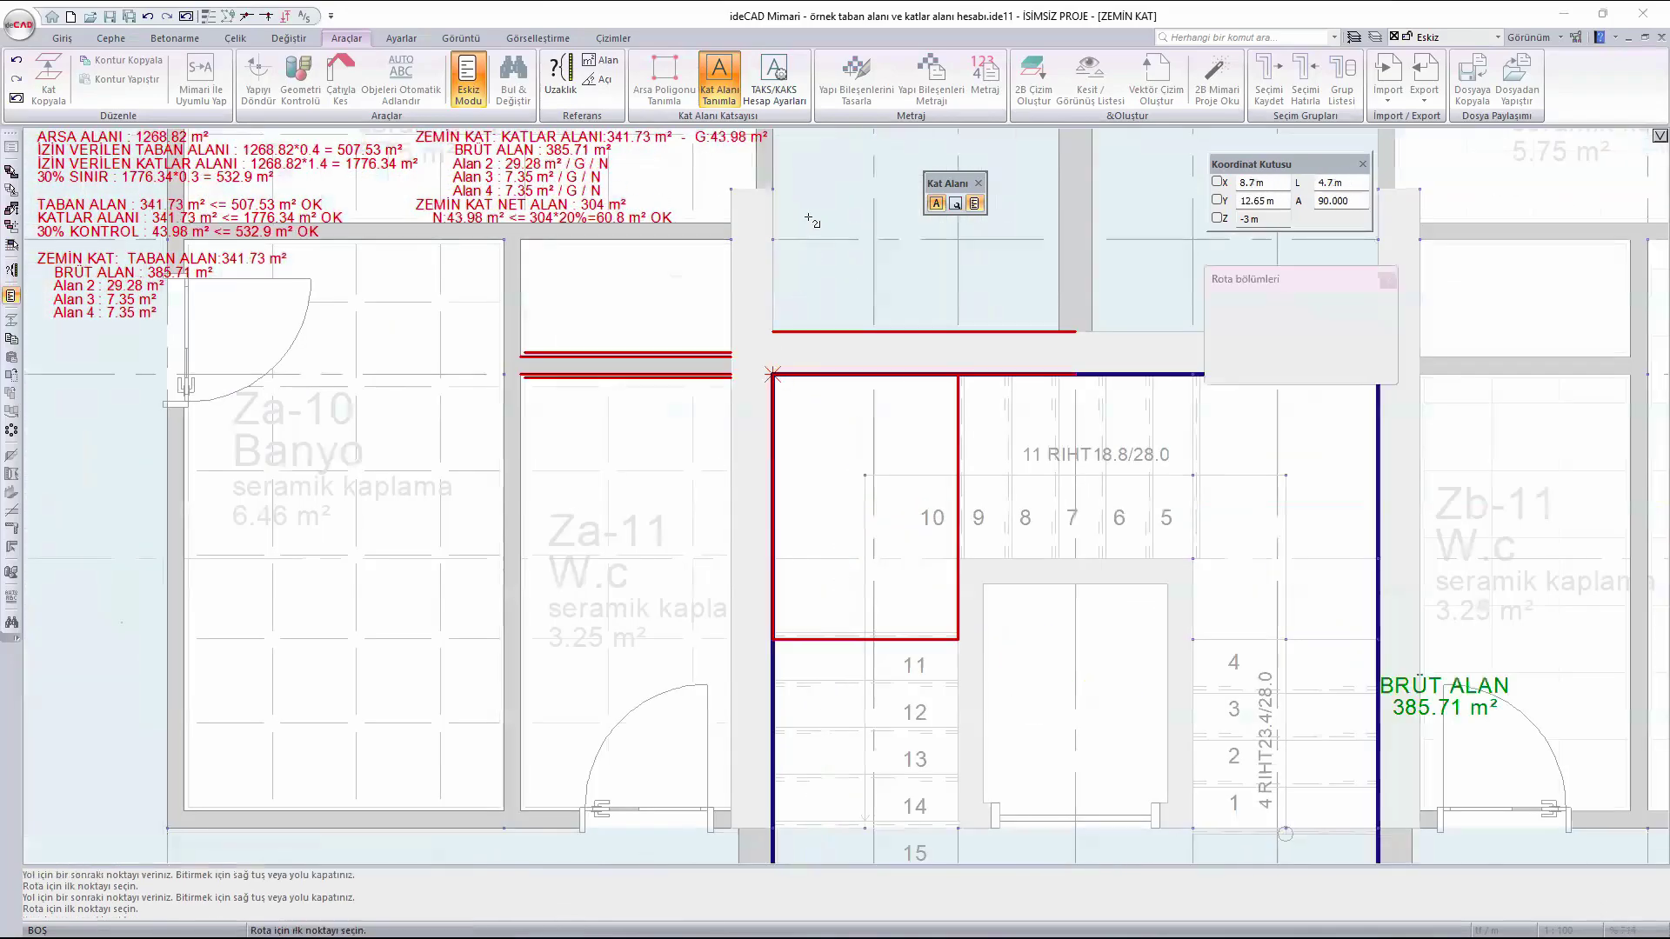
- Turn off Taban alanı hesabından çıkar for the hall and stairwell area and name it "Giriş ve merdiven"
{"action": "scroll", "coordinate": [849, 381], "scroll_direction": "down", "scroll_amount": 5}
{"action": "middle_click_drag", "start_coordinate": [848, 381], "coordinate": [898, 604]}
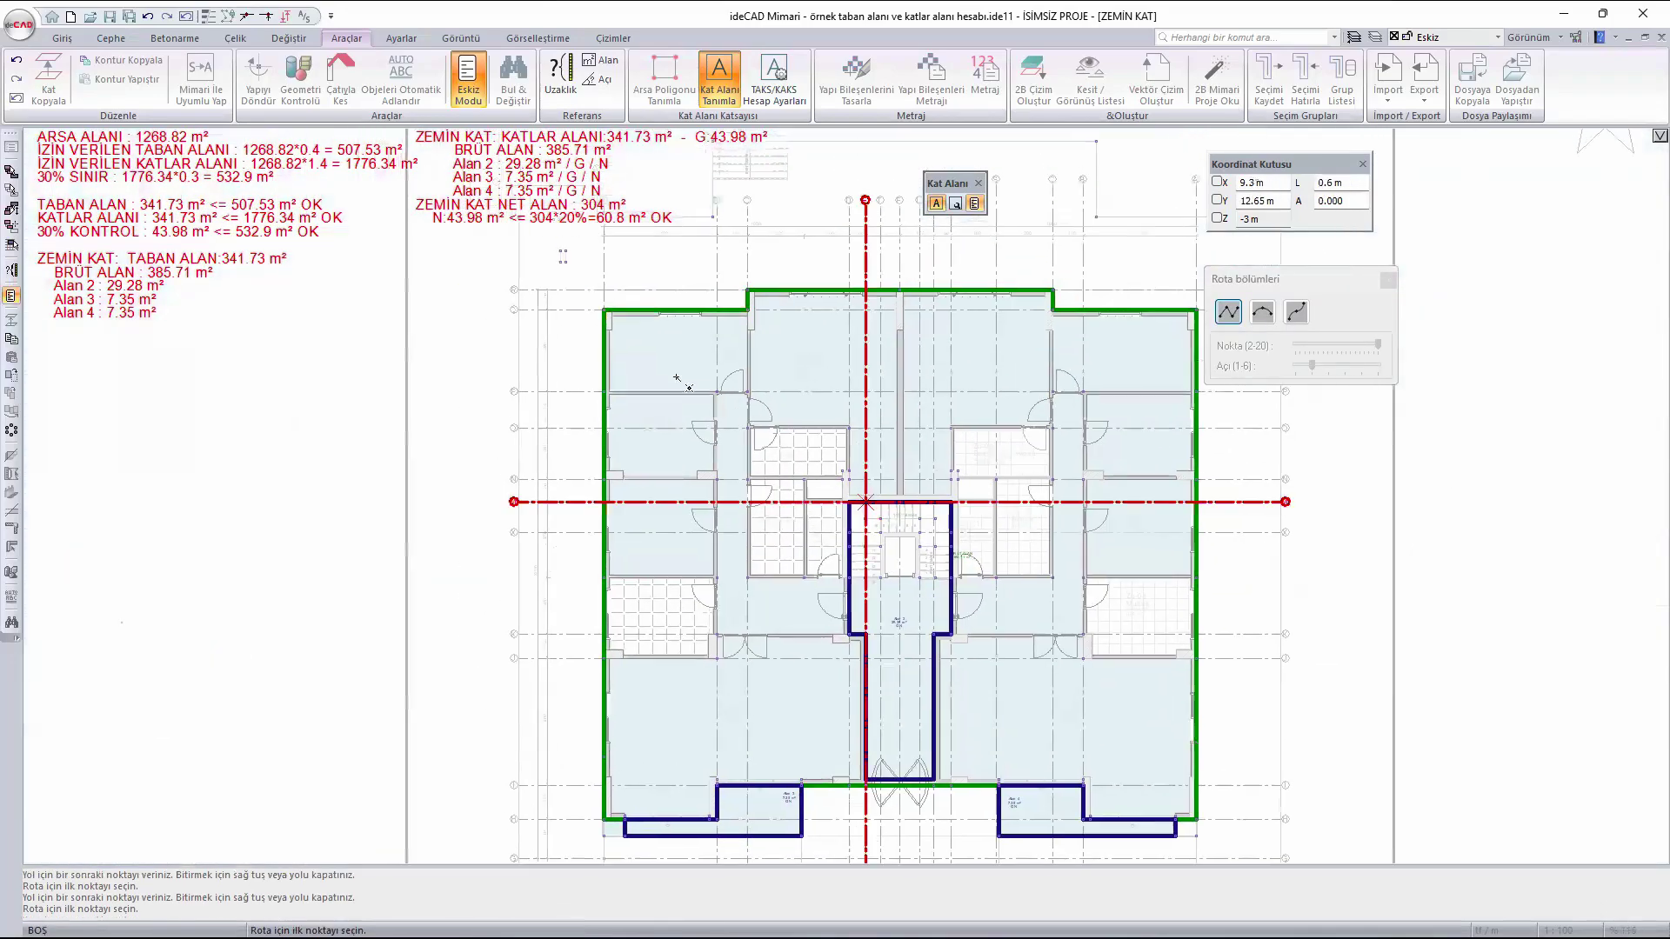
{"action": "middle_click_drag", "start_coordinate": [720, 233], "coordinate": [797, 344]}
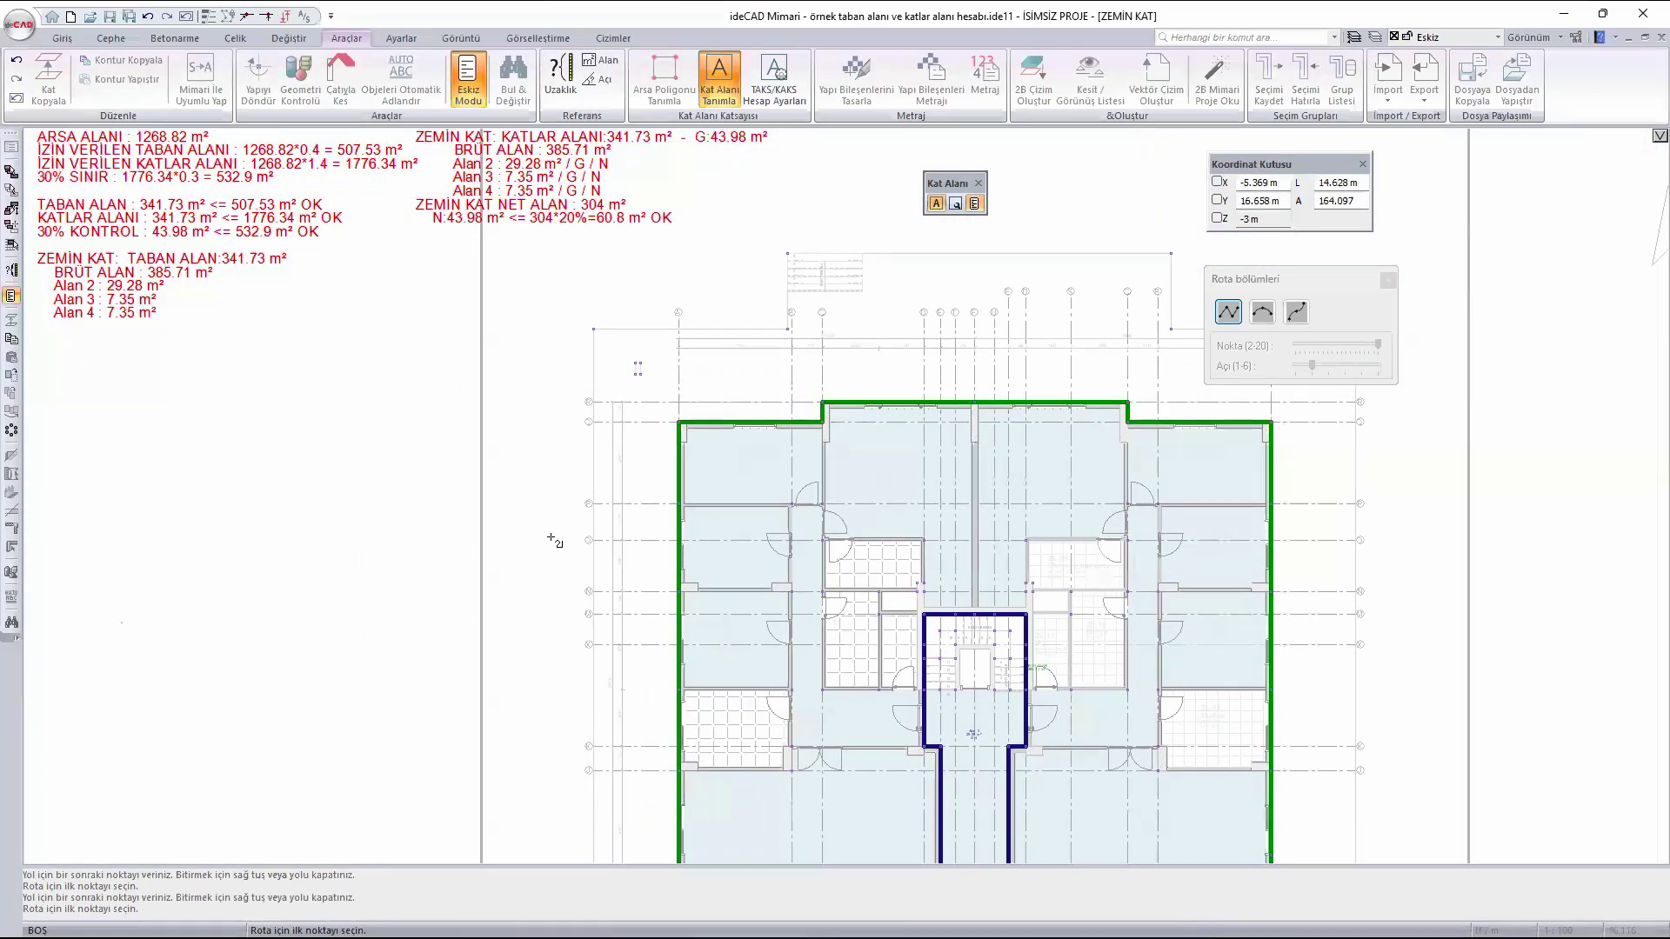
{"action": "middle_click_drag", "start_coordinate": [568, 294], "coordinate": [582, 195]}
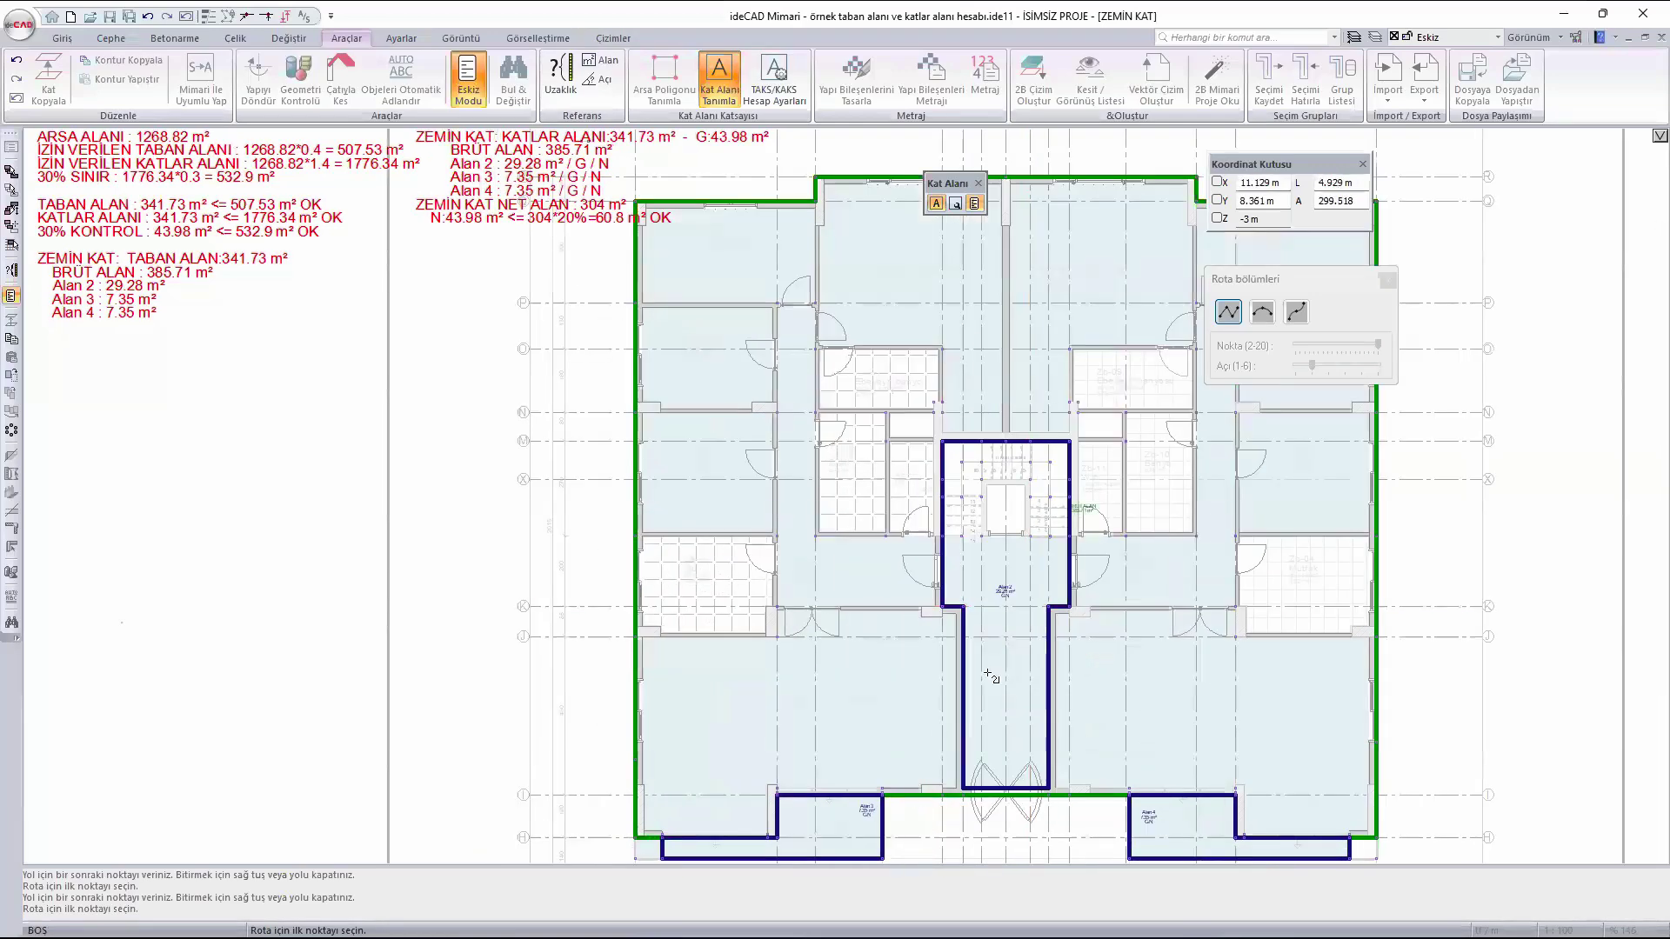
{"action": "scroll", "coordinate": [1007, 598], "scroll_direction": "up", "scroll_amount": 3}
{"action": "key", "text": "Escape"}
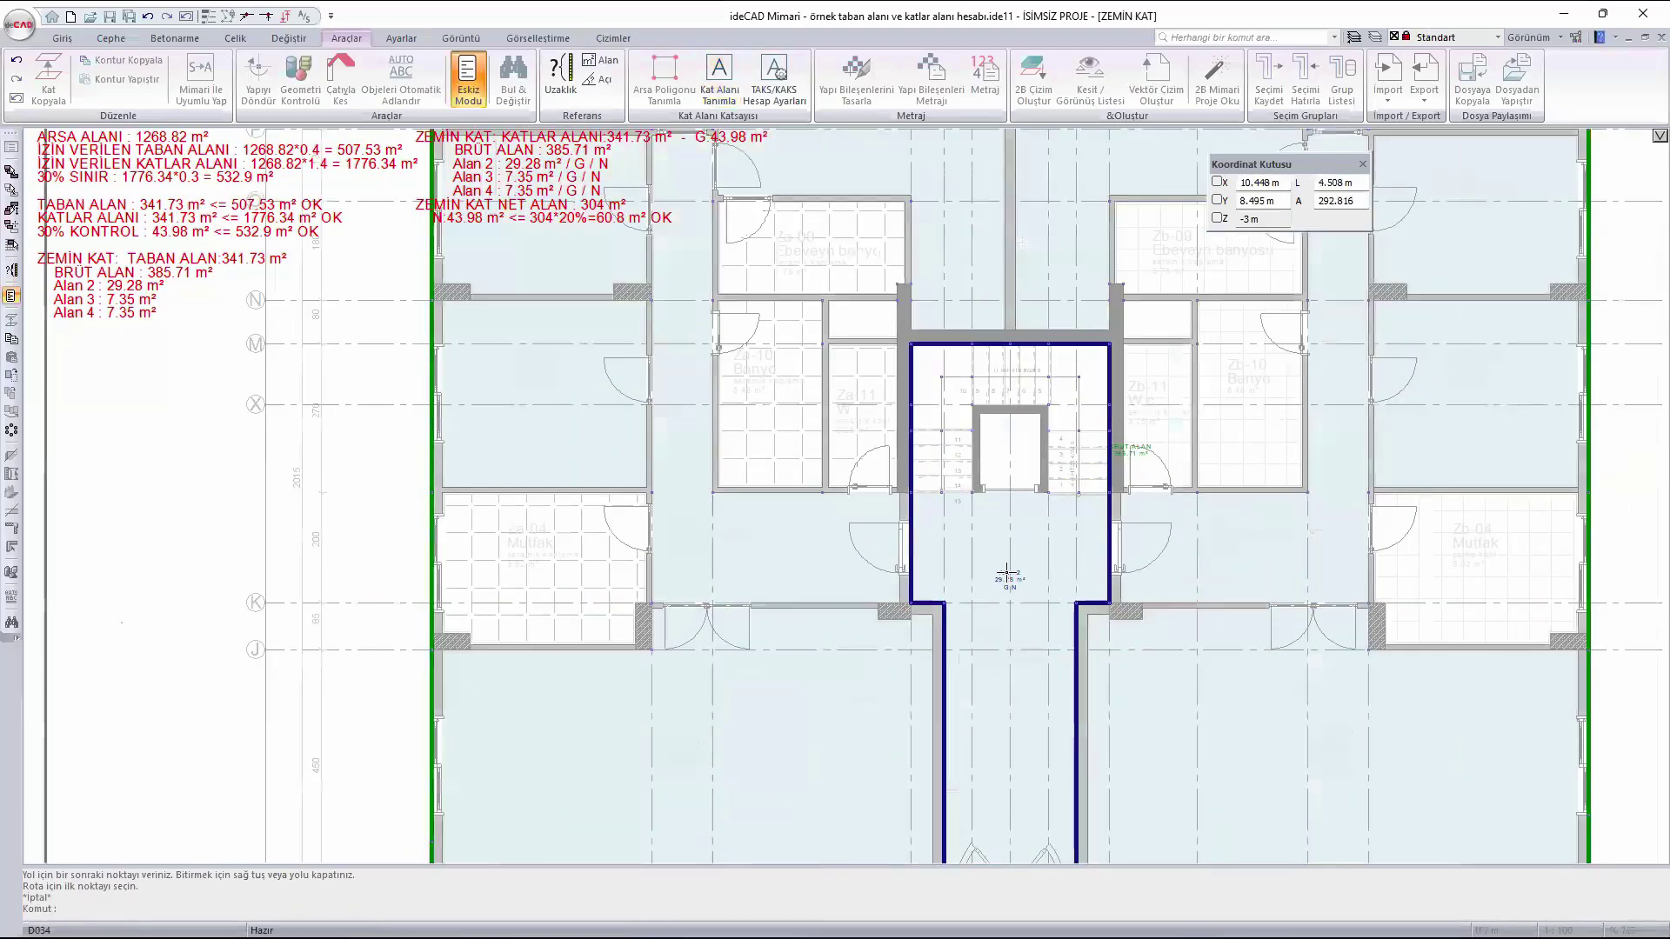
{"action": "scroll", "coordinate": [1001, 583], "scroll_direction": "up", "scroll_amount": 3}
{"action": "double_click", "coordinate": [1006, 564]}
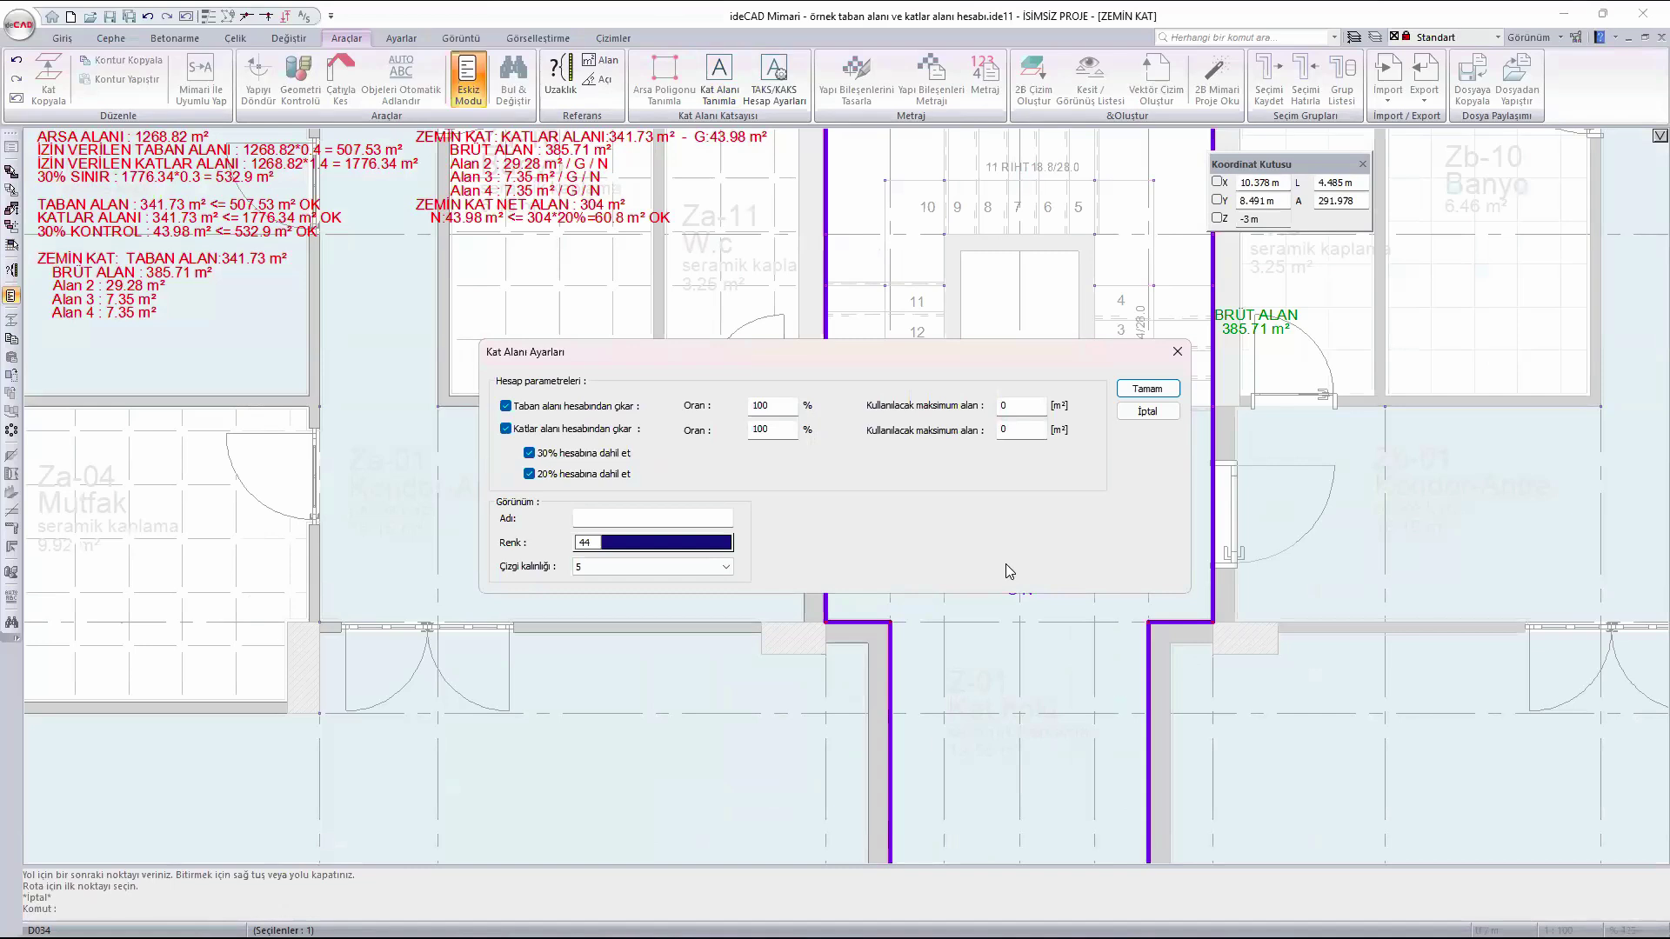
{"action": "left_click", "coordinate": [505, 406]}
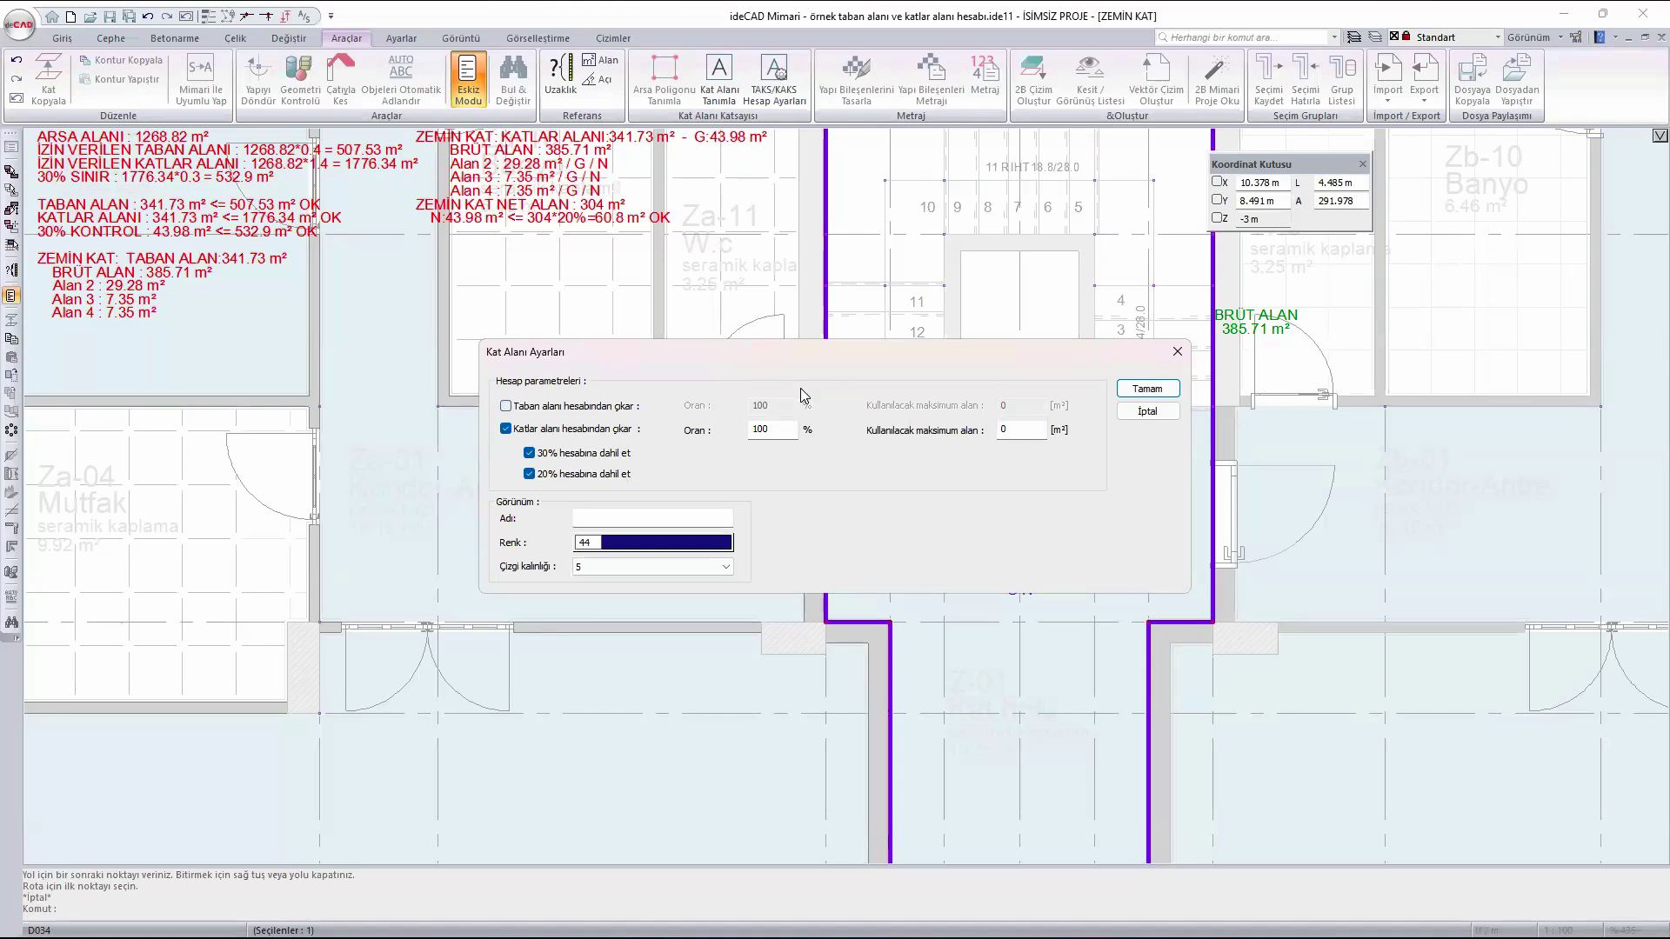
{"action": "left_click", "coordinate": [673, 522]}
{"action": "type", "text": "Giriş ve merdiven"}
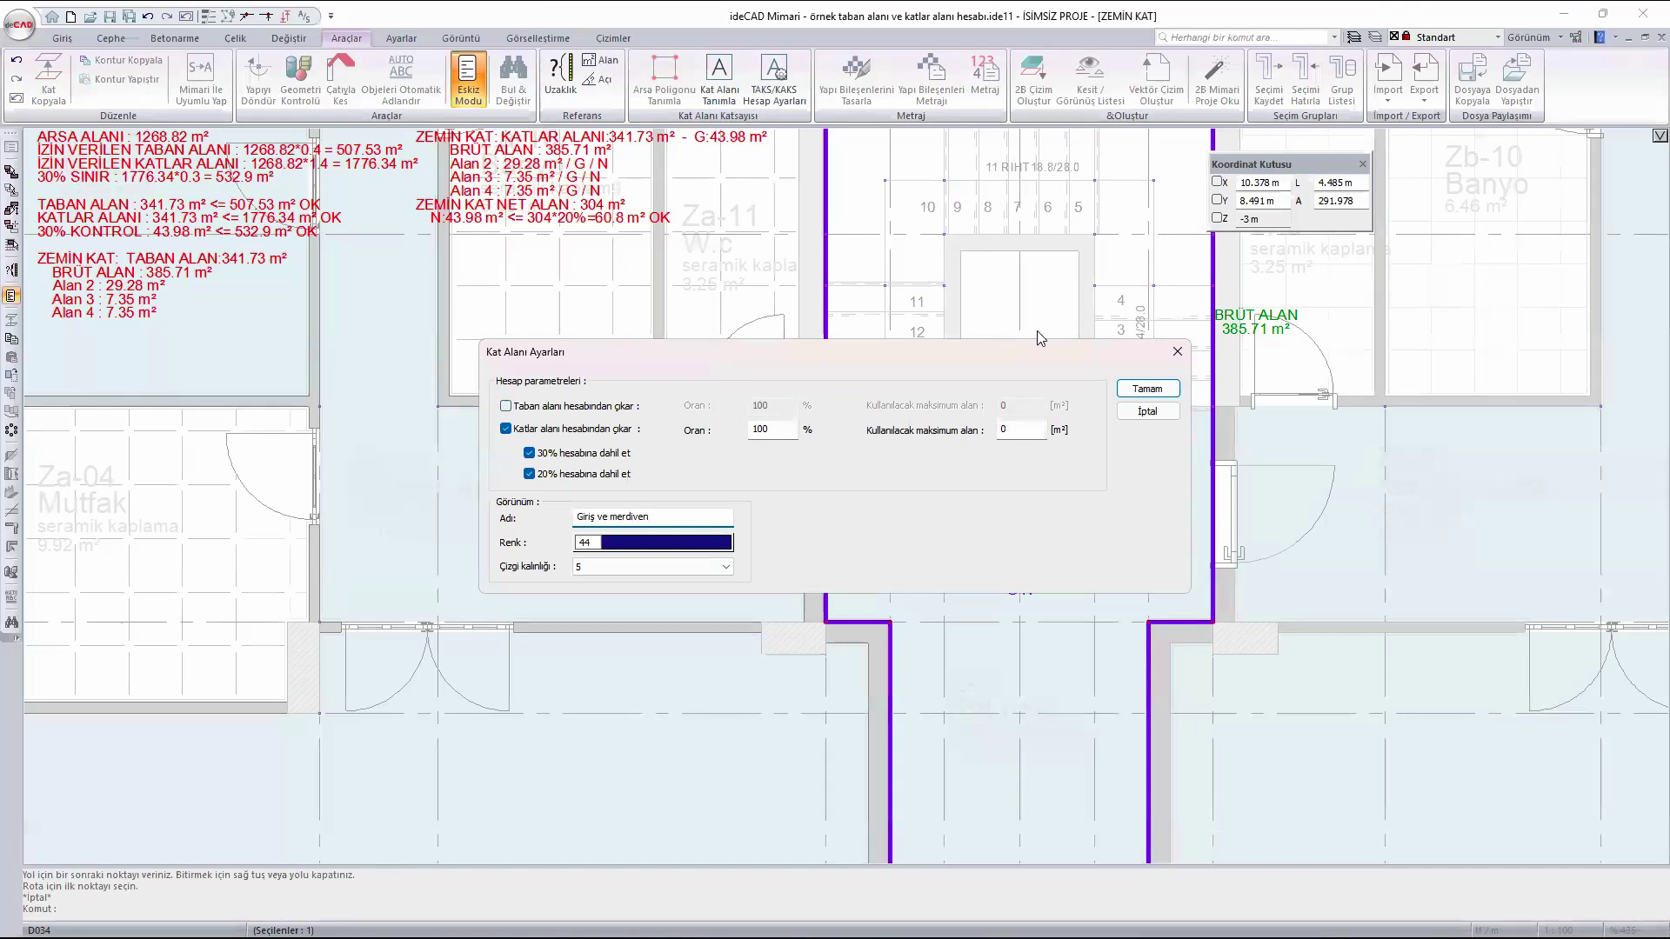
{"action": "left_click", "coordinate": [1147, 389]}
- Examine the recalculated TAKS/KAKS text against the Giriş ve merdiven area on the plan
{"action": "scroll", "coordinate": [763, 362], "scroll_direction": "down", "scroll_amount": 5}
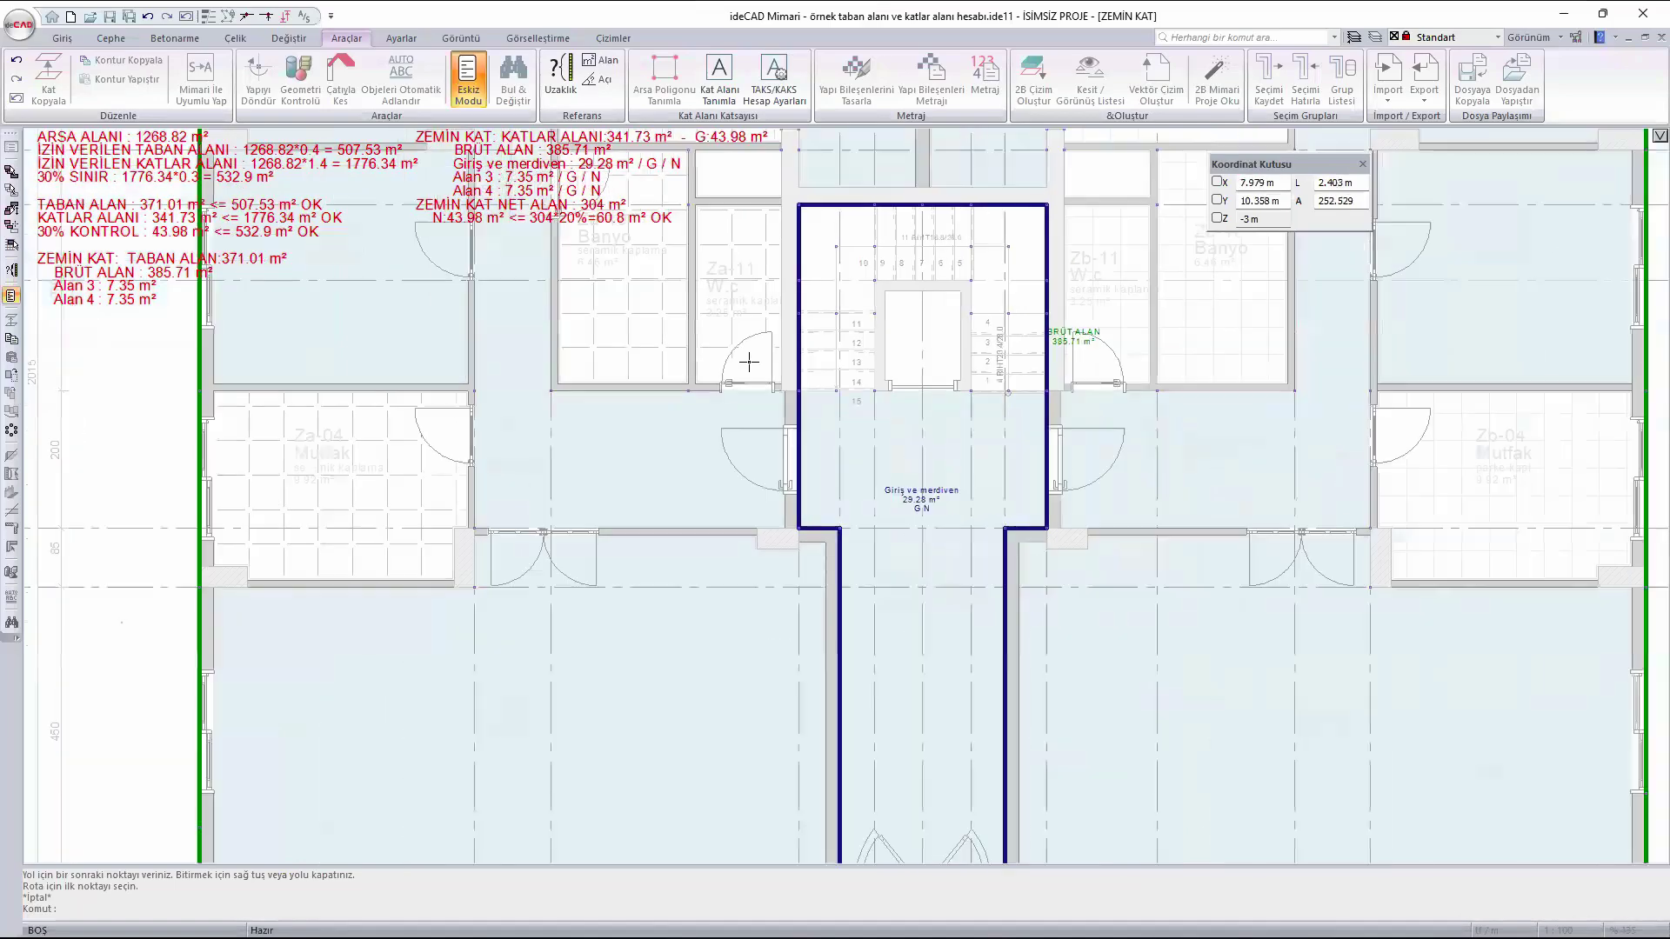
{"action": "middle_click_drag", "start_coordinate": [654, 441], "coordinate": [715, 747]}
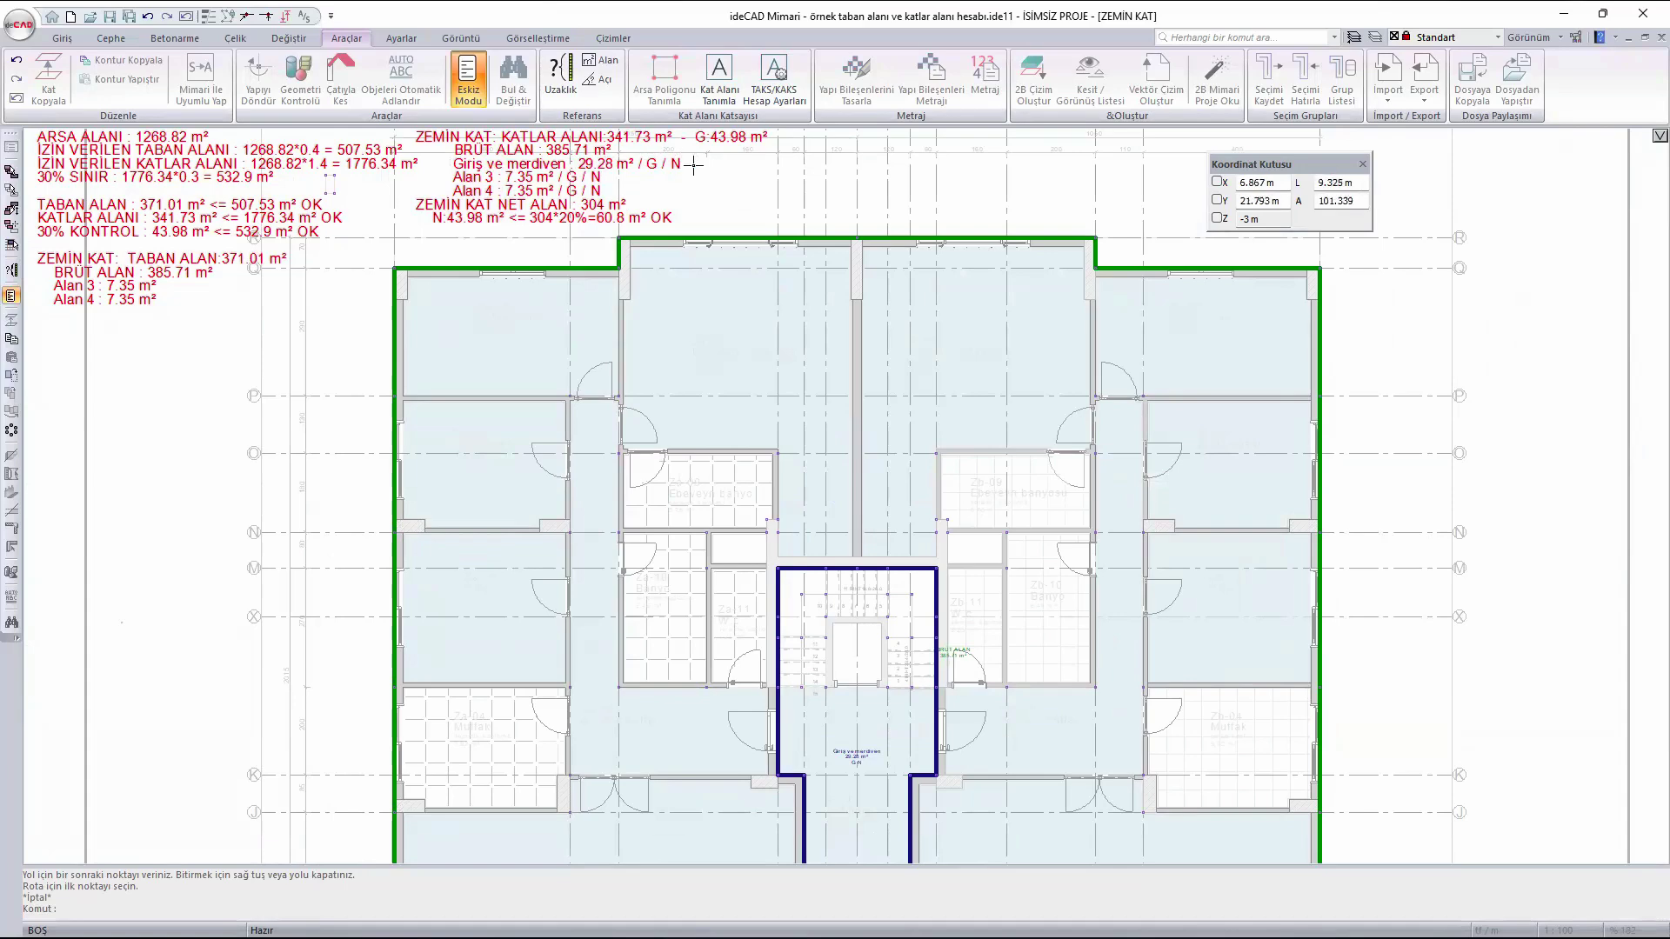
{"action": "middle_click_drag", "start_coordinate": [787, 641], "coordinate": [726, 421]}
{"action": "scroll", "coordinate": [827, 531], "scroll_direction": "up", "scroll_amount": 4}
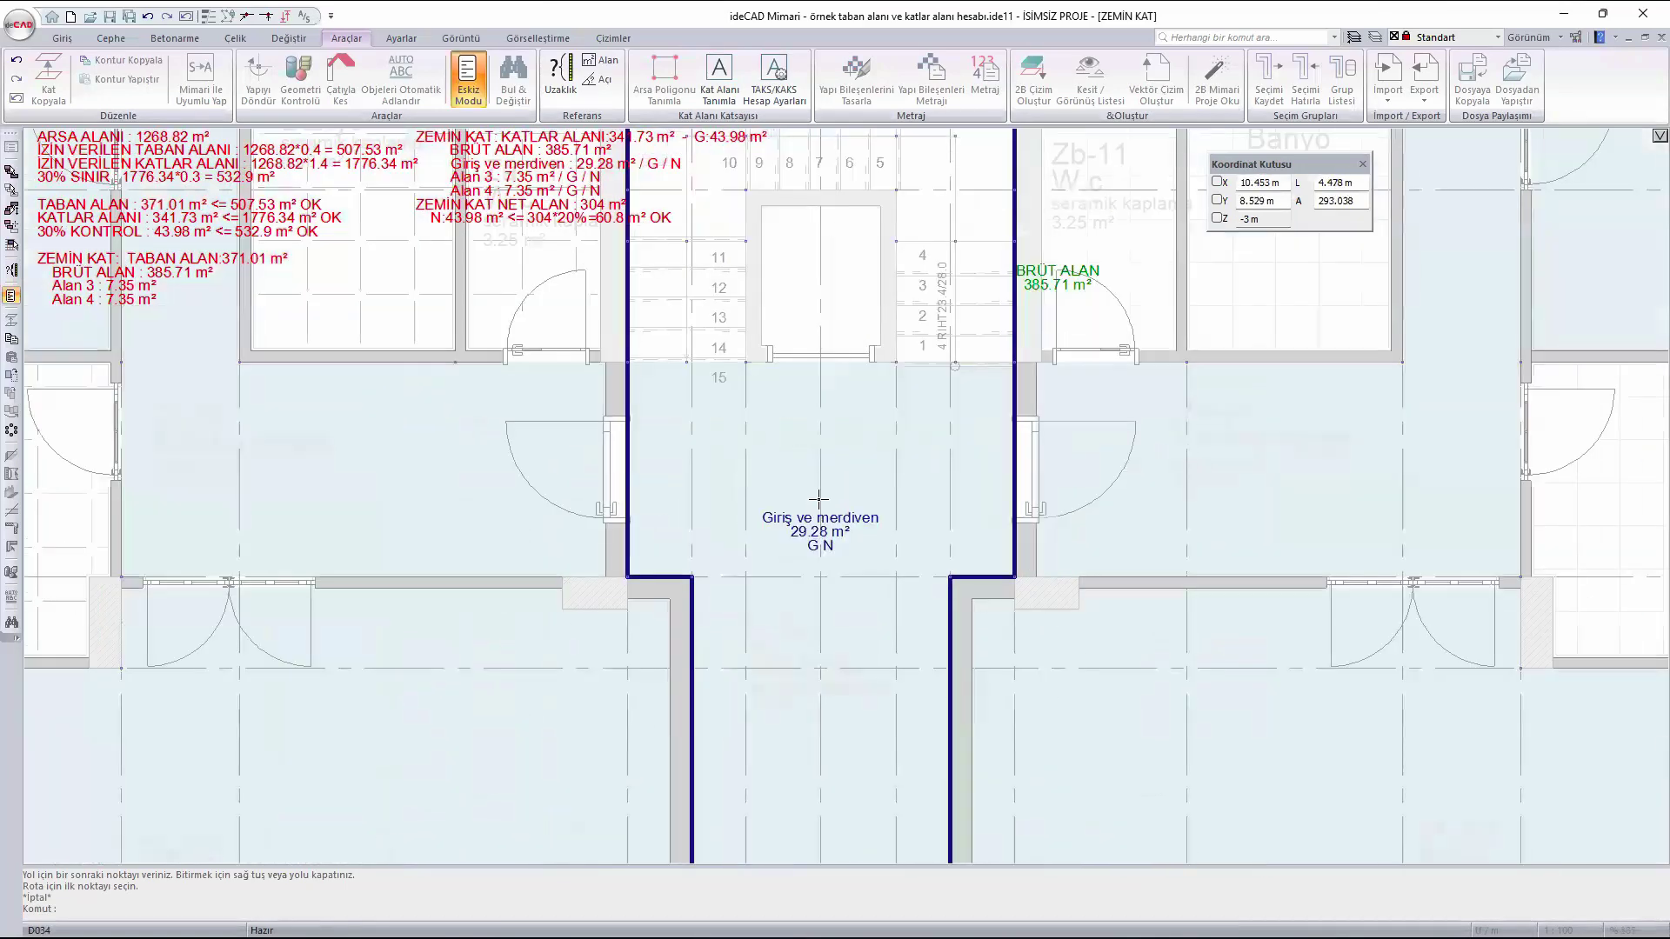
{"action": "scroll", "coordinate": [819, 500], "scroll_direction": "down", "scroll_amount": 2}
{"action": "scroll", "coordinate": [819, 622], "scroll_direction": "down", "scroll_amount": 1}
- Turn off Taban alanı hesabından çıkar for the Alan 3 garden area and name it "Kat Bahçesi"
{"action": "middle_click_drag", "start_coordinate": [819, 621], "coordinate": [866, 213]}
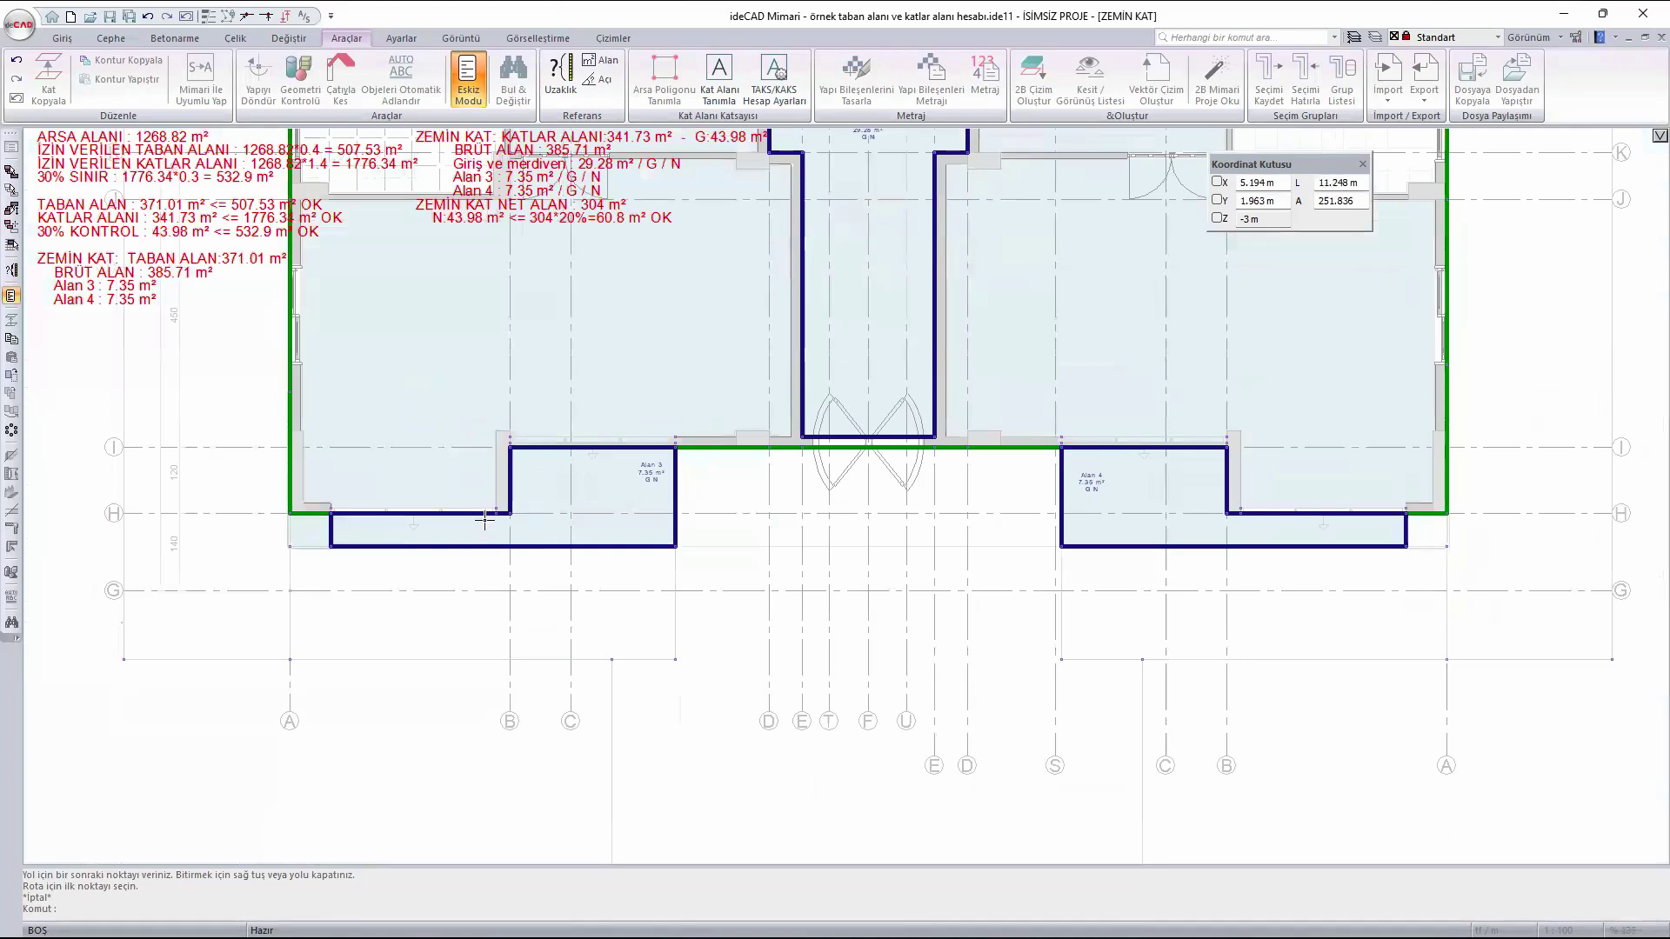
{"action": "scroll", "coordinate": [485, 520], "scroll_direction": "up", "scroll_amount": 1}
{"action": "scroll", "coordinate": [539, 510], "scroll_direction": "up", "scroll_amount": 1}
{"action": "middle_click_drag", "start_coordinate": [553, 509], "coordinate": [666, 521]}
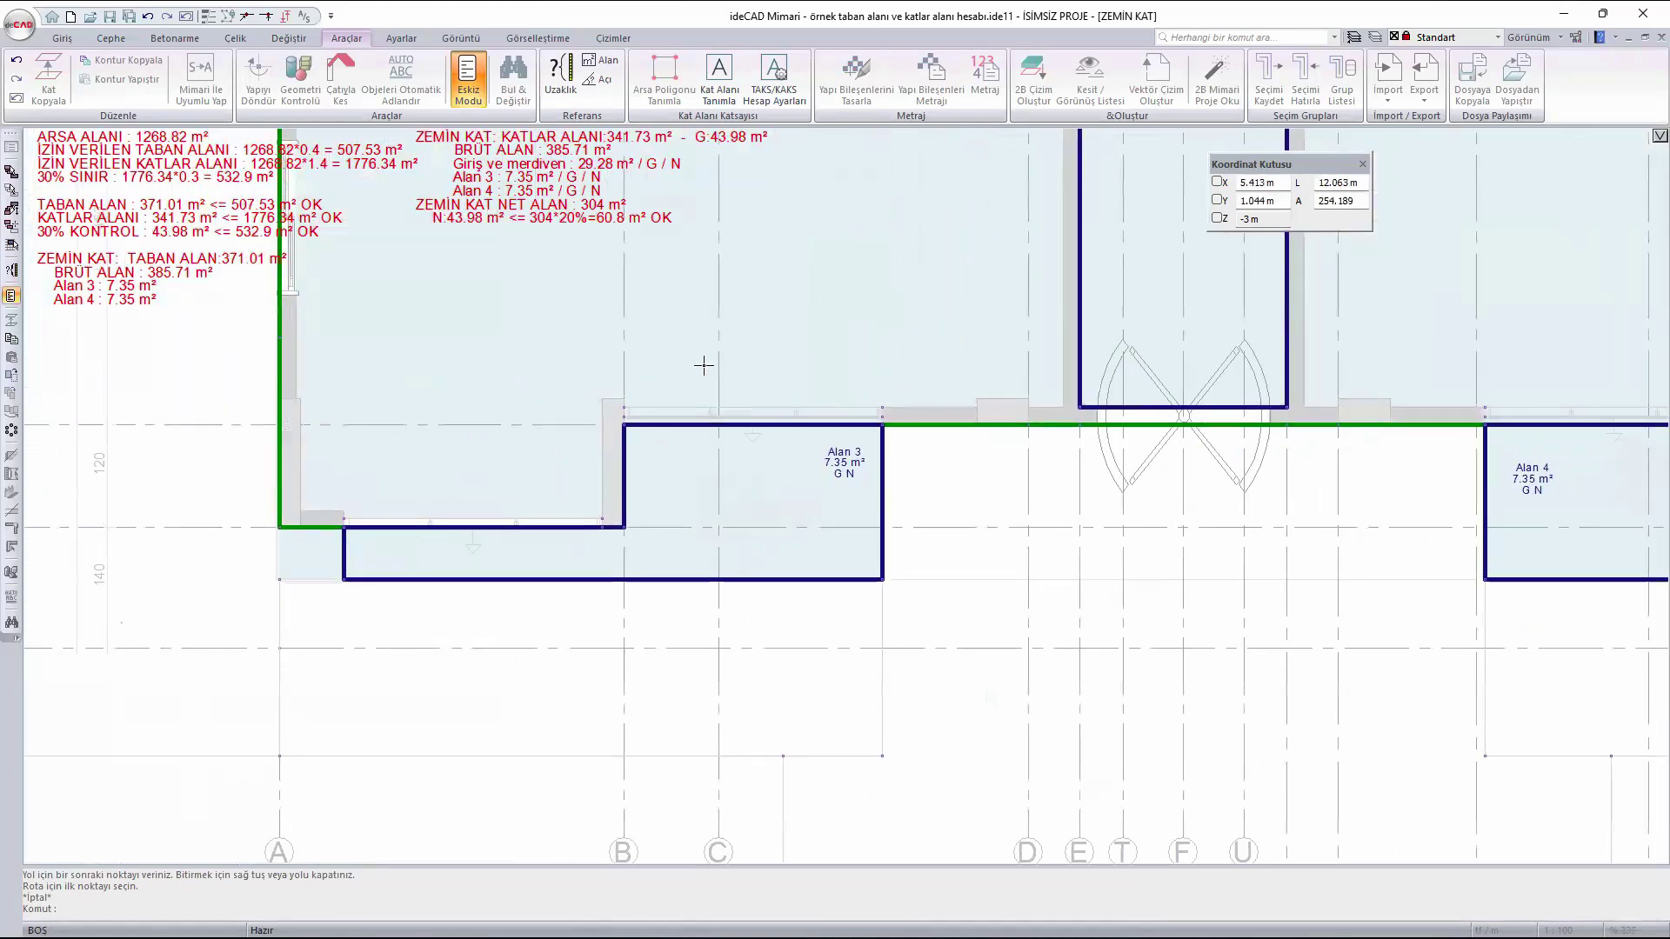
{"action": "scroll", "coordinate": [824, 522], "scroll_direction": "up", "scroll_amount": 5}
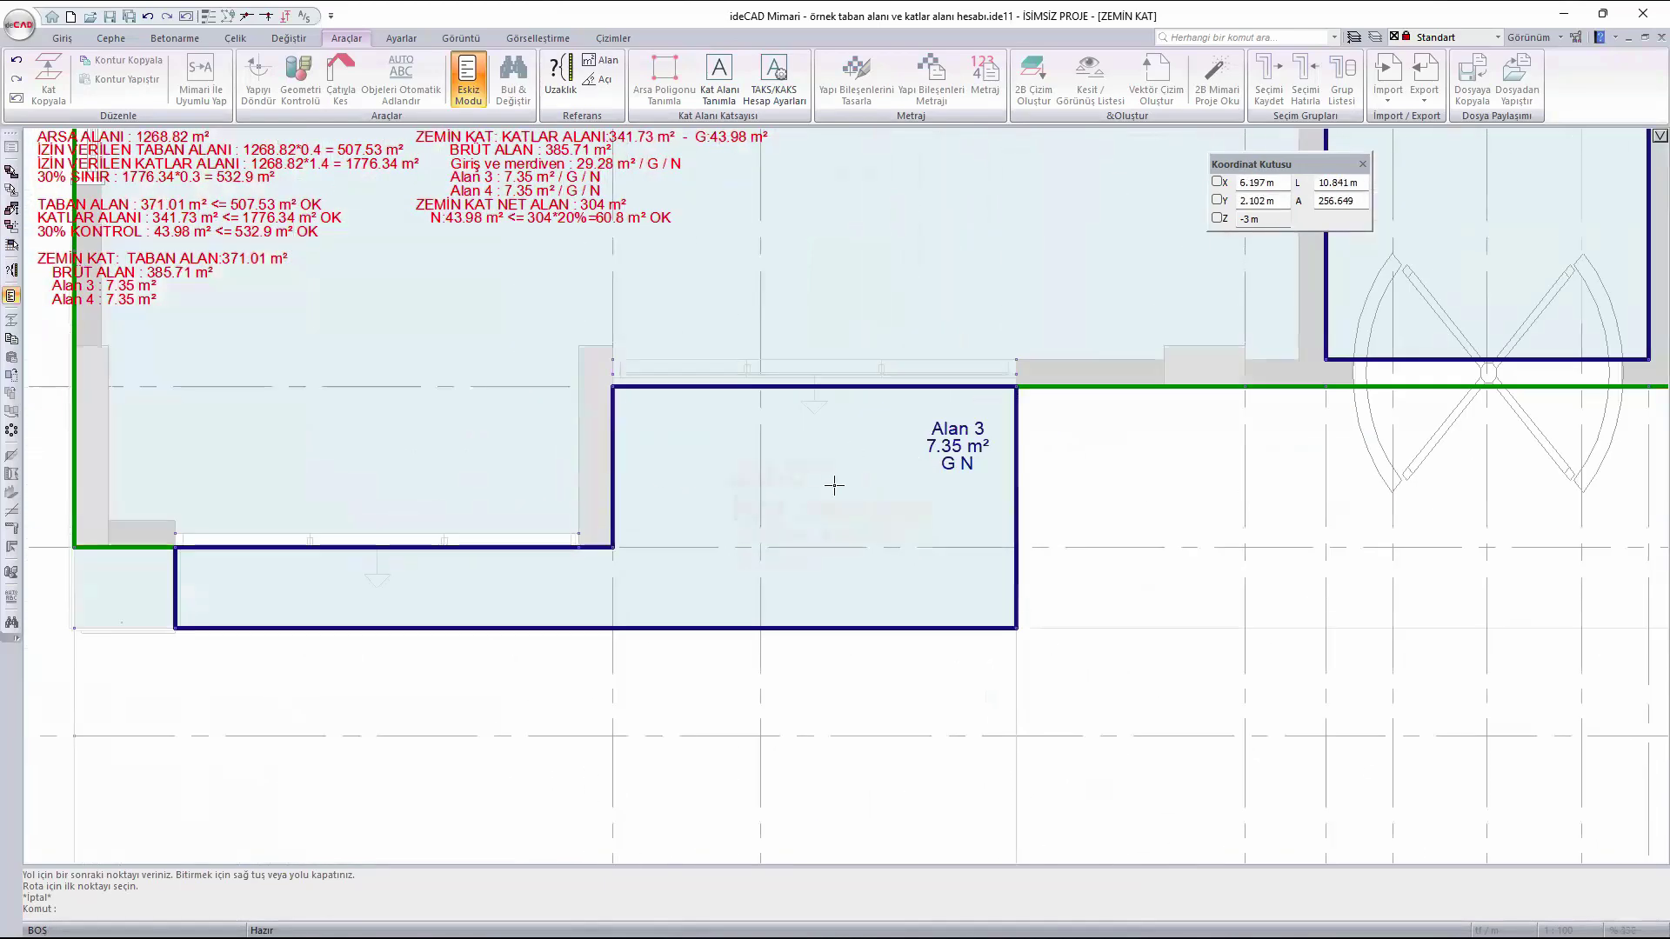
{"action": "double_click", "coordinate": [955, 436]}
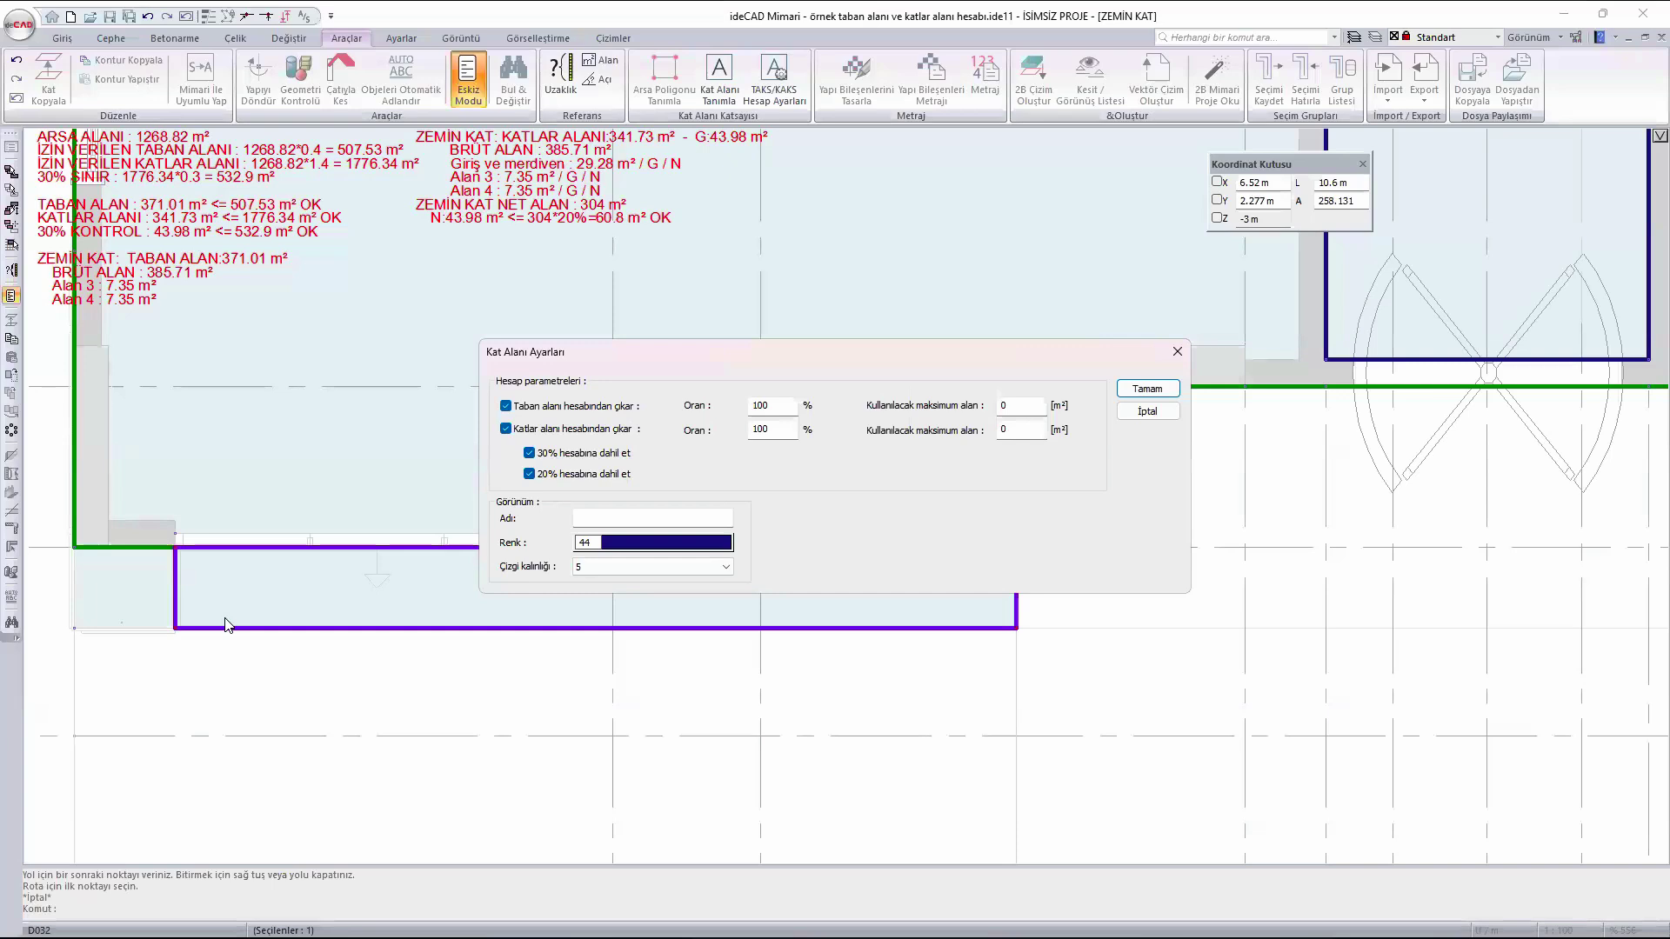
{"action": "left_click_drag", "start_coordinate": [1076, 357], "coordinate": [1072, 160]}
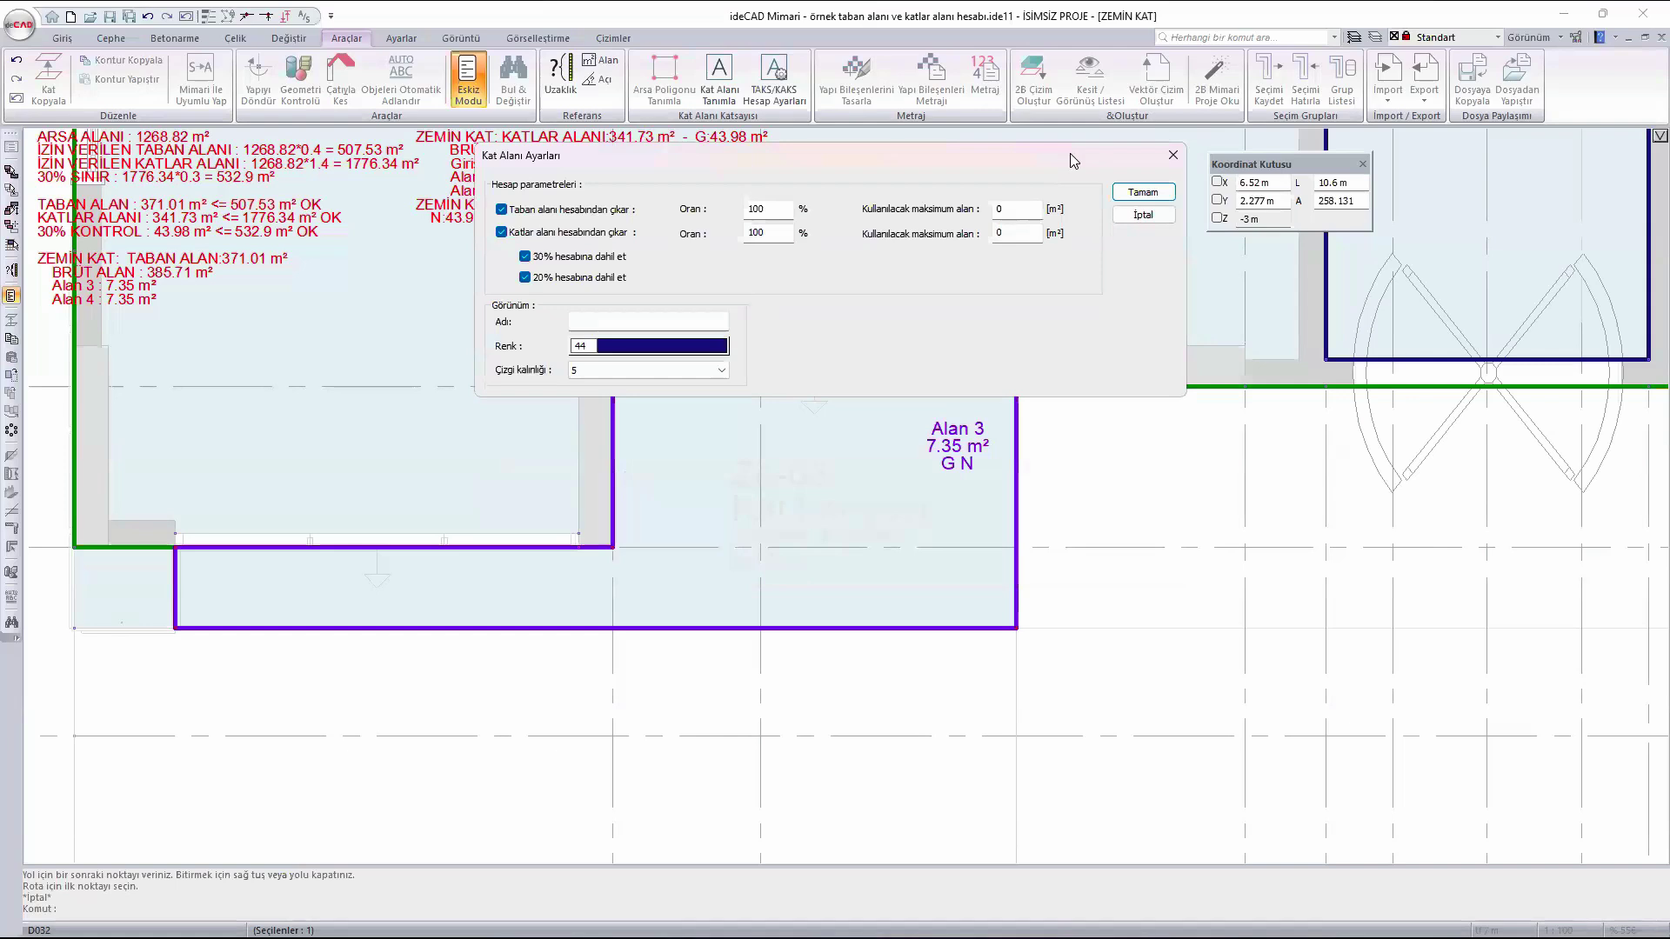
{"action": "left_click", "coordinate": [527, 215]}
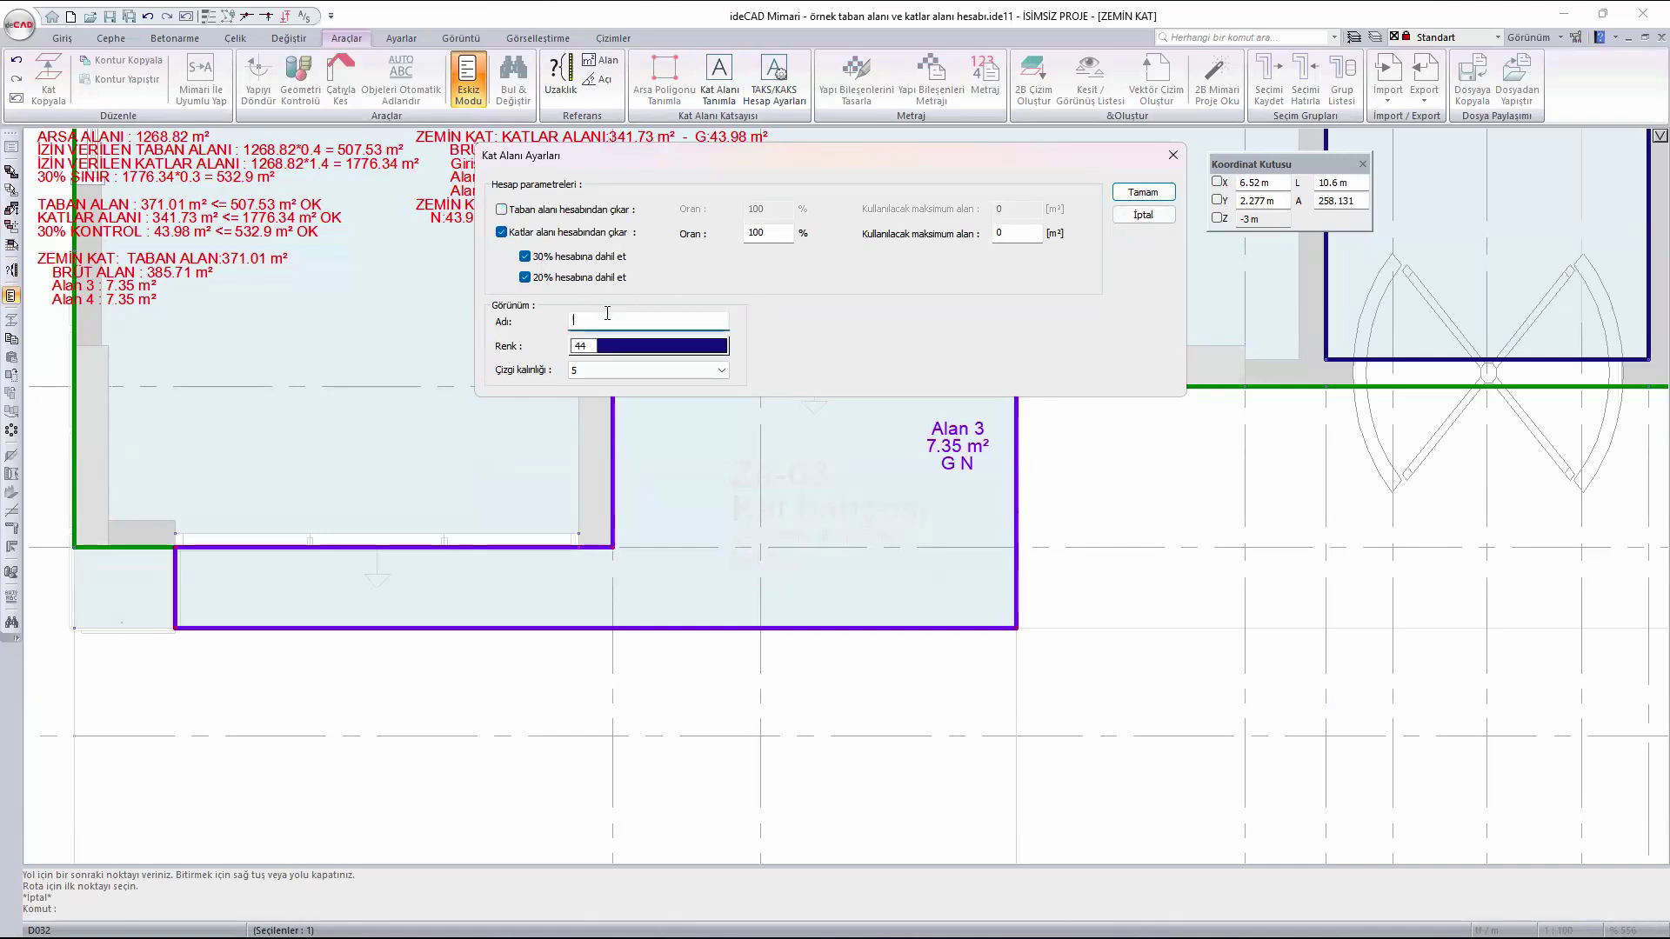
{"action": "type", "text": "Kat Bahçesi"}
{"action": "key", "text": "Return"}
- Turn off Taban alanı hesabından çıkar for the Alan 4 garden area and name it "Kat Bahçesi"
{"action": "scroll", "coordinate": [538, 677], "scroll_direction": "down", "scroll_amount": 1}
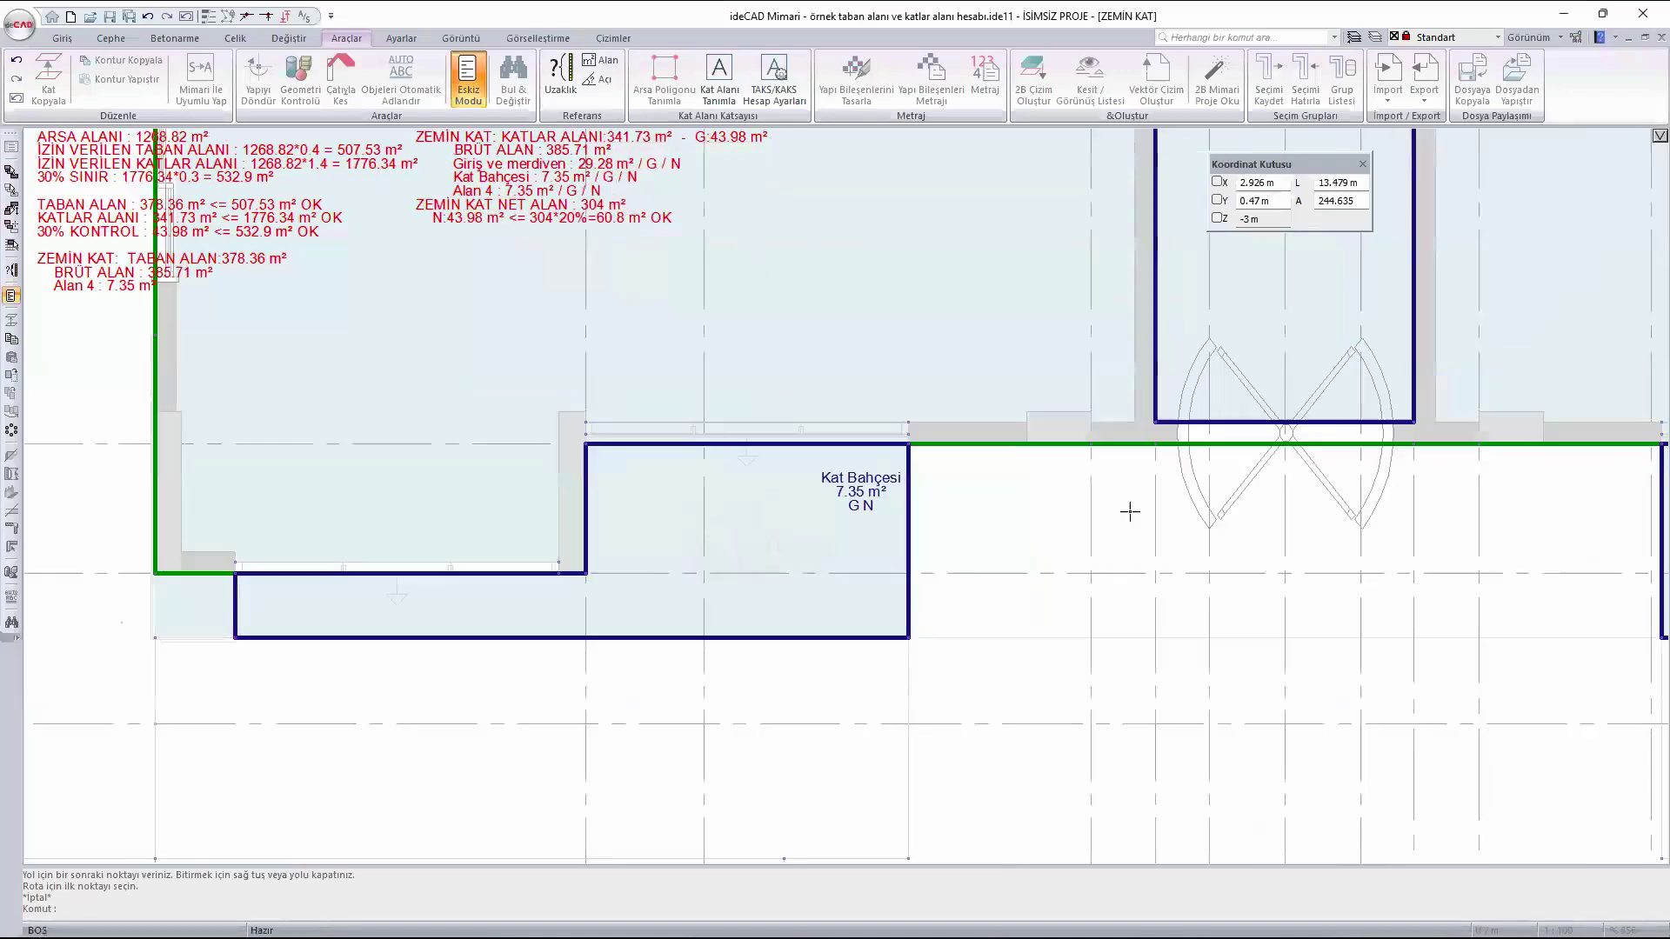
{"action": "middle_click_drag", "start_coordinate": [1130, 510], "coordinate": [836, 568]}
{"action": "scroll", "coordinate": [836, 568], "scroll_direction": "down", "scroll_amount": 2}
{"action": "middle_click_drag", "start_coordinate": [1204, 565], "coordinate": [813, 562]}
{"action": "scroll", "coordinate": [809, 556], "scroll_direction": "up", "scroll_amount": 5}
{"action": "double_click", "coordinate": [801, 545]}
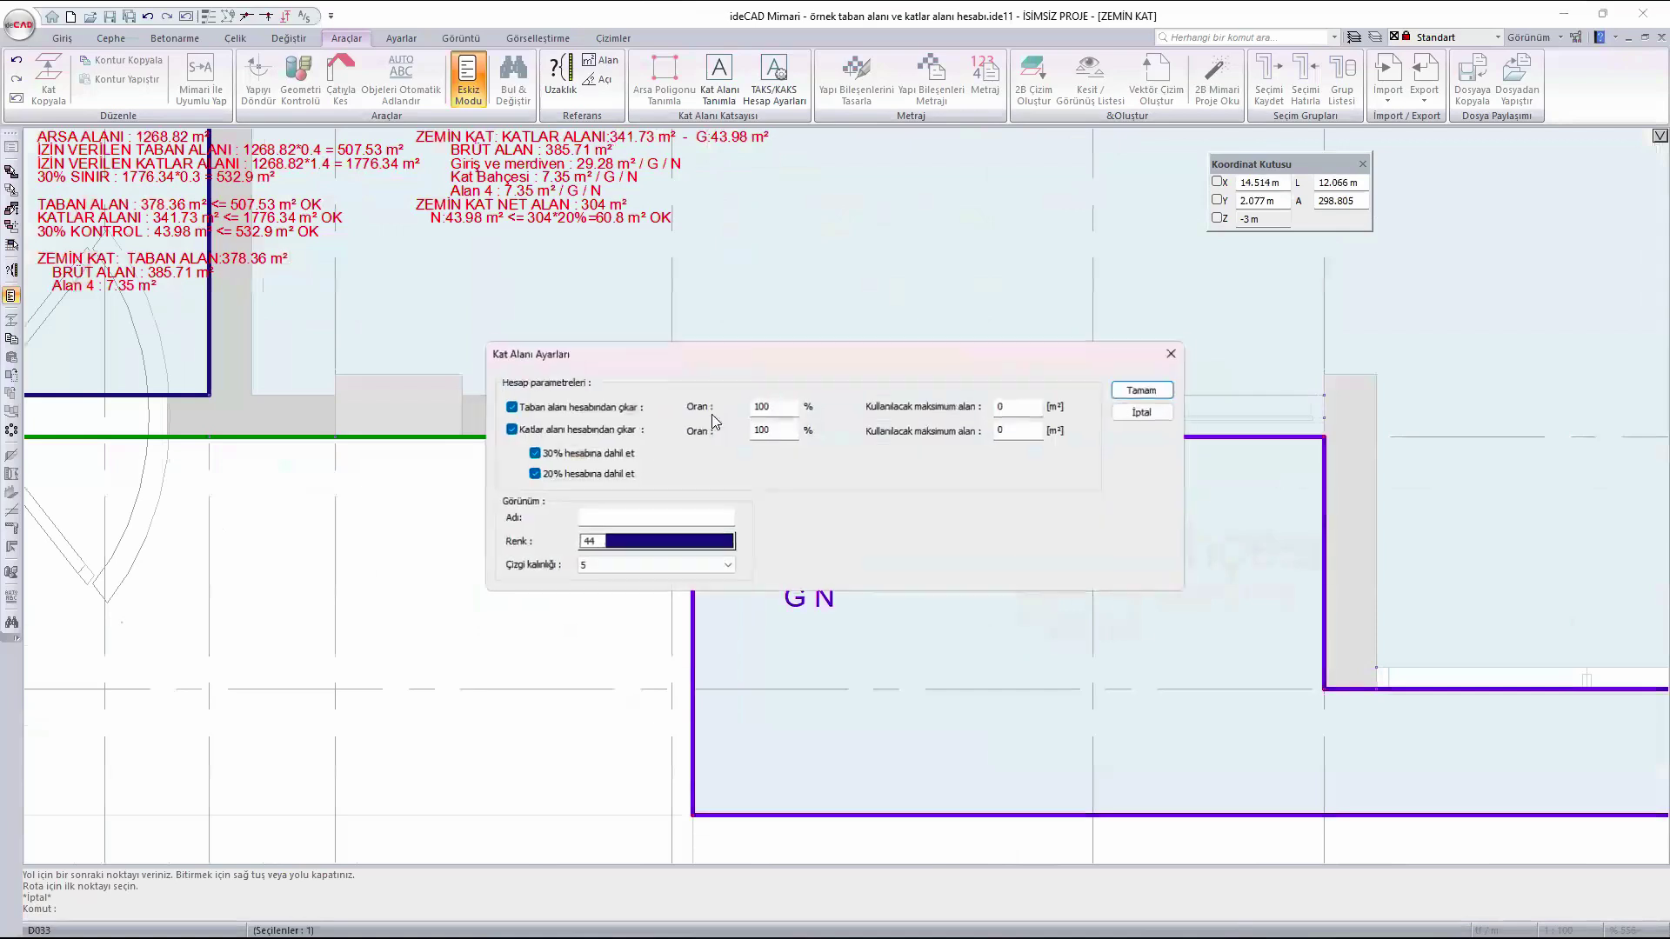
{"action": "left_click", "coordinate": [531, 408]}
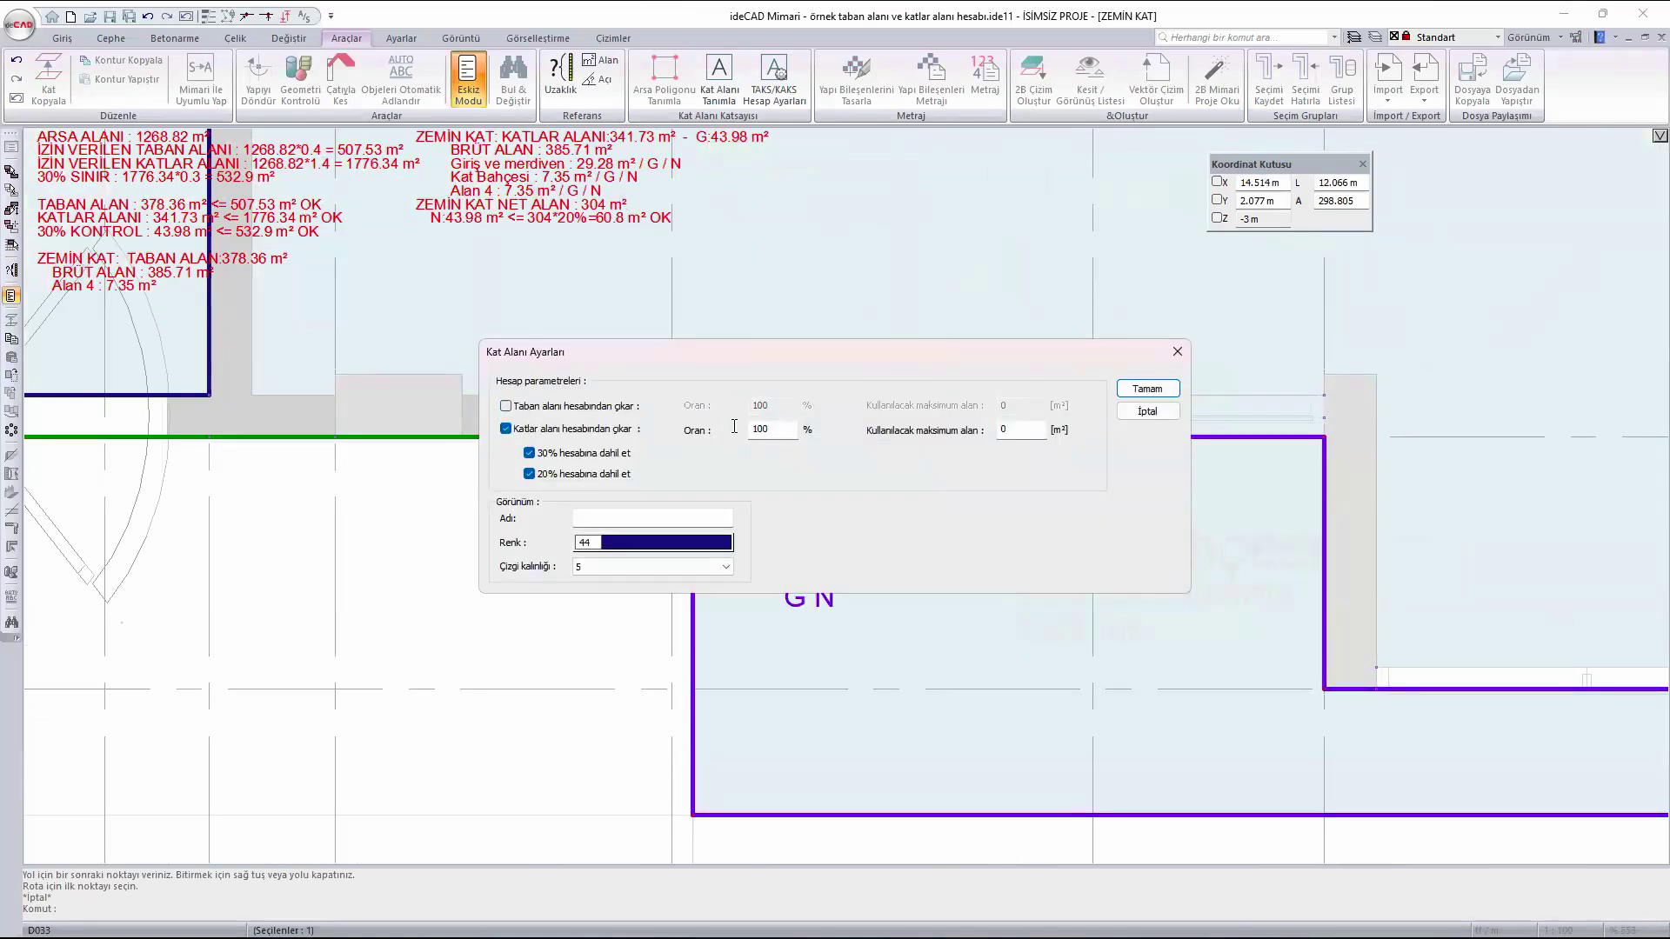
{"action": "left_click", "coordinate": [639, 515]}
{"action": "type", "text": "Kat Bahçesi"}
{"action": "left_click", "coordinate": [1147, 391]}
- Turn on Taban alanı hesabından çıkar for the Giriş ve merdiven area
{"action": "scroll", "coordinate": [965, 519], "scroll_direction": "down", "scroll_amount": 3}
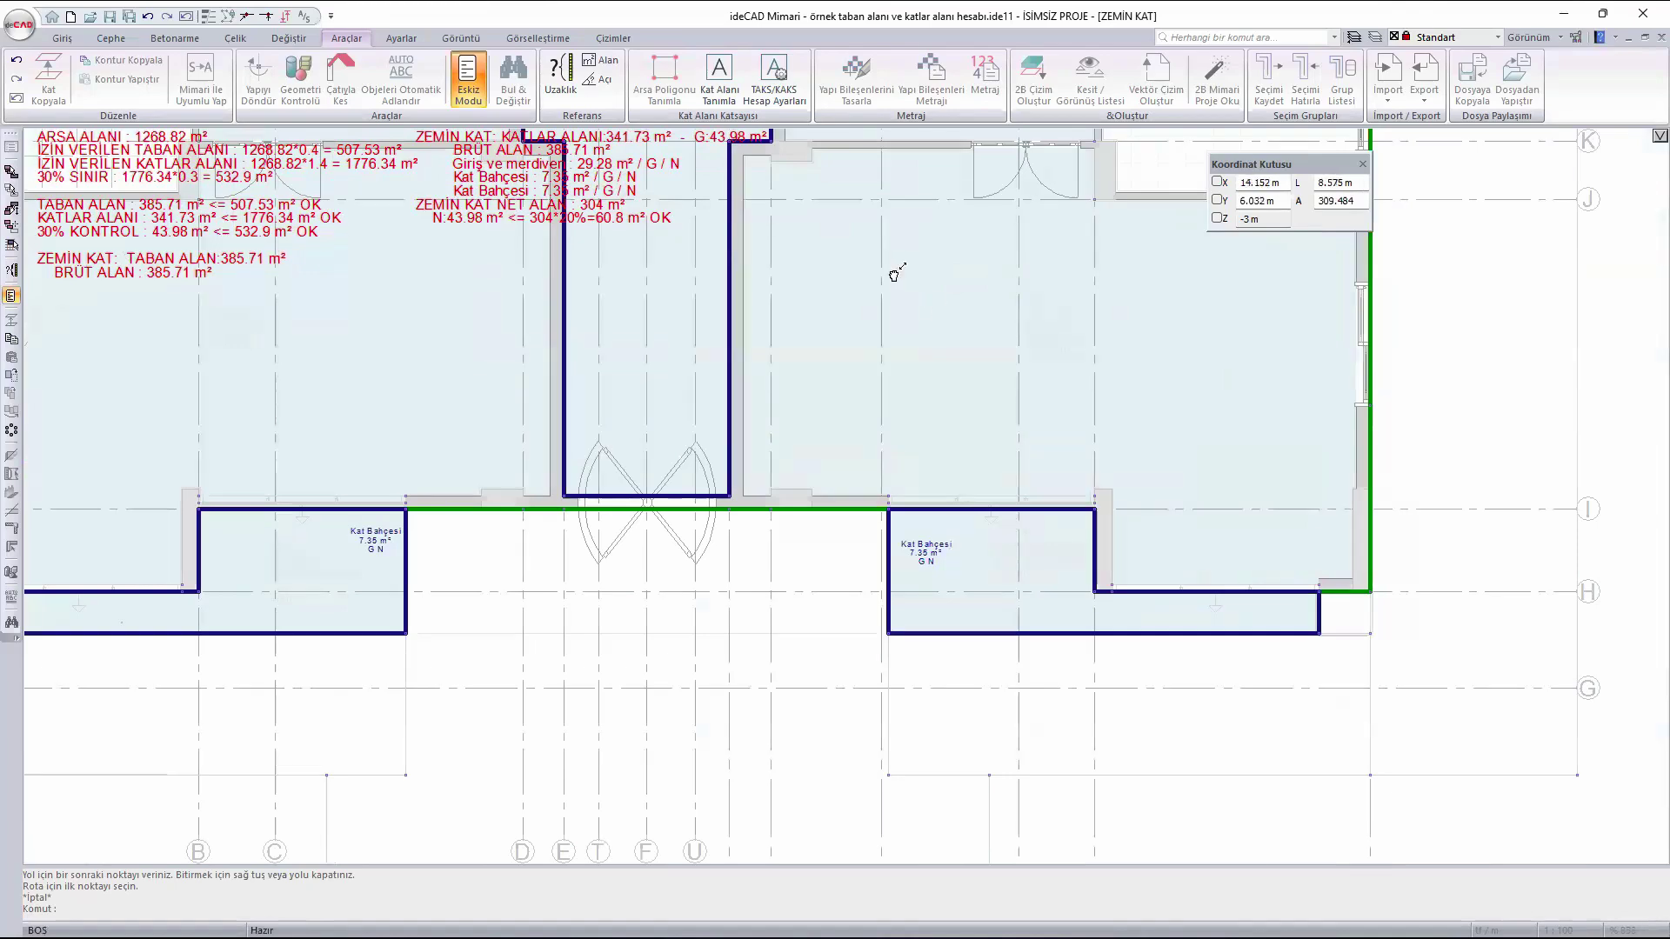
{"action": "scroll", "coordinate": [913, 602], "scroll_direction": "down", "scroll_amount": 2}
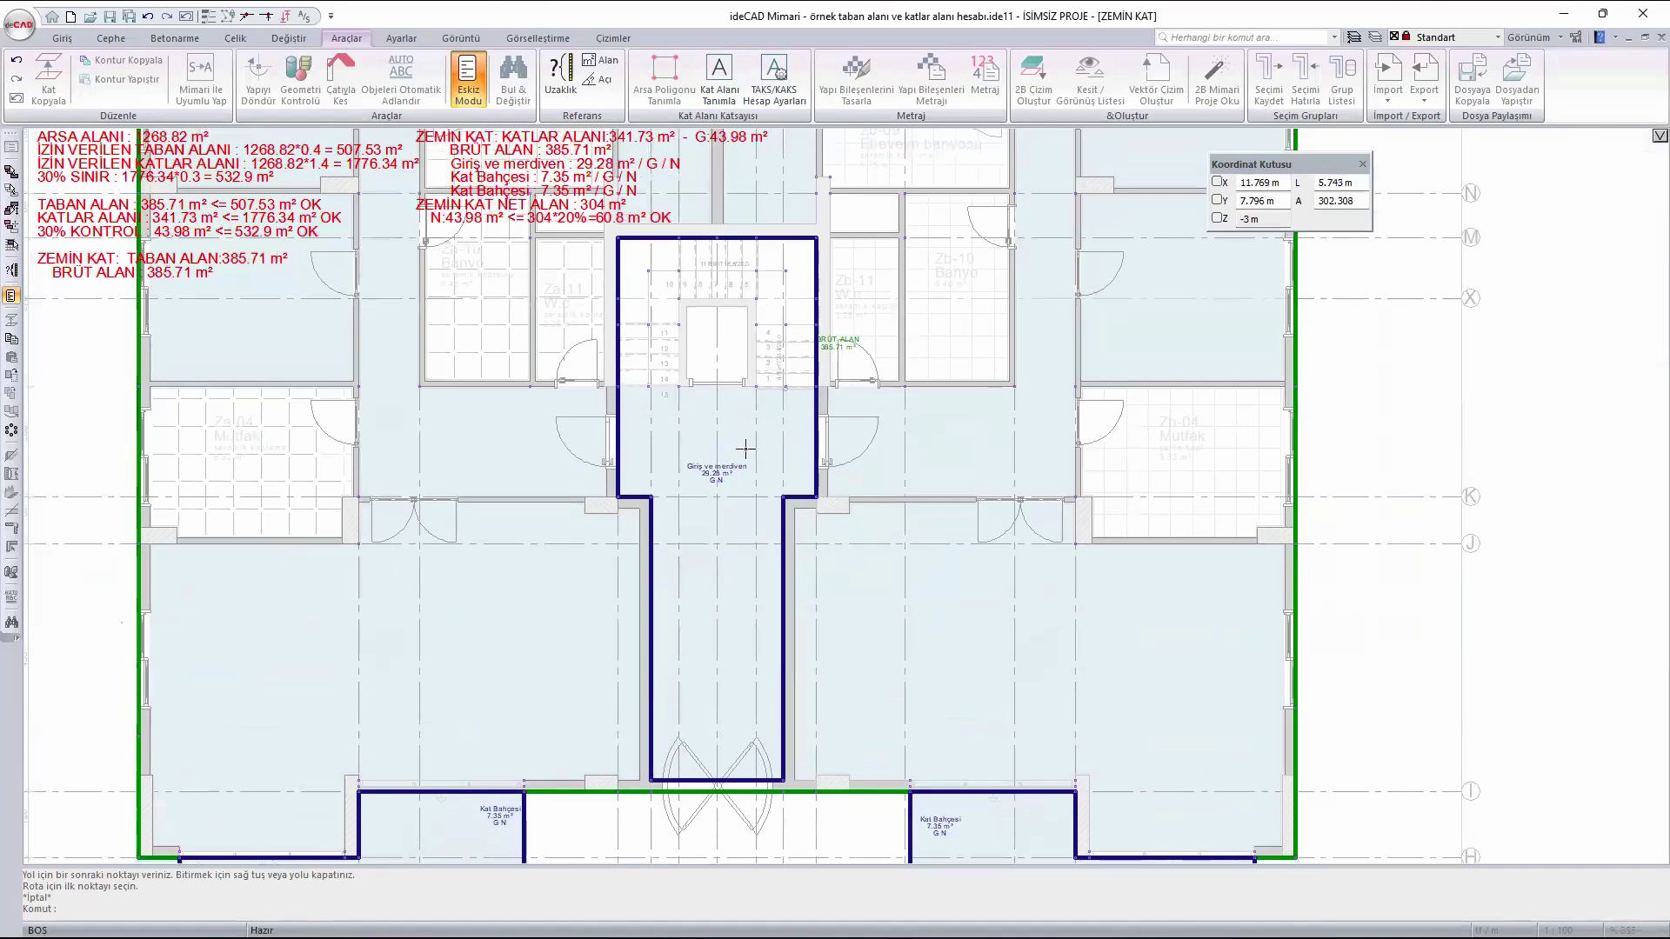
{"action": "scroll", "coordinate": [706, 466], "scroll_direction": "up", "scroll_amount": 1}
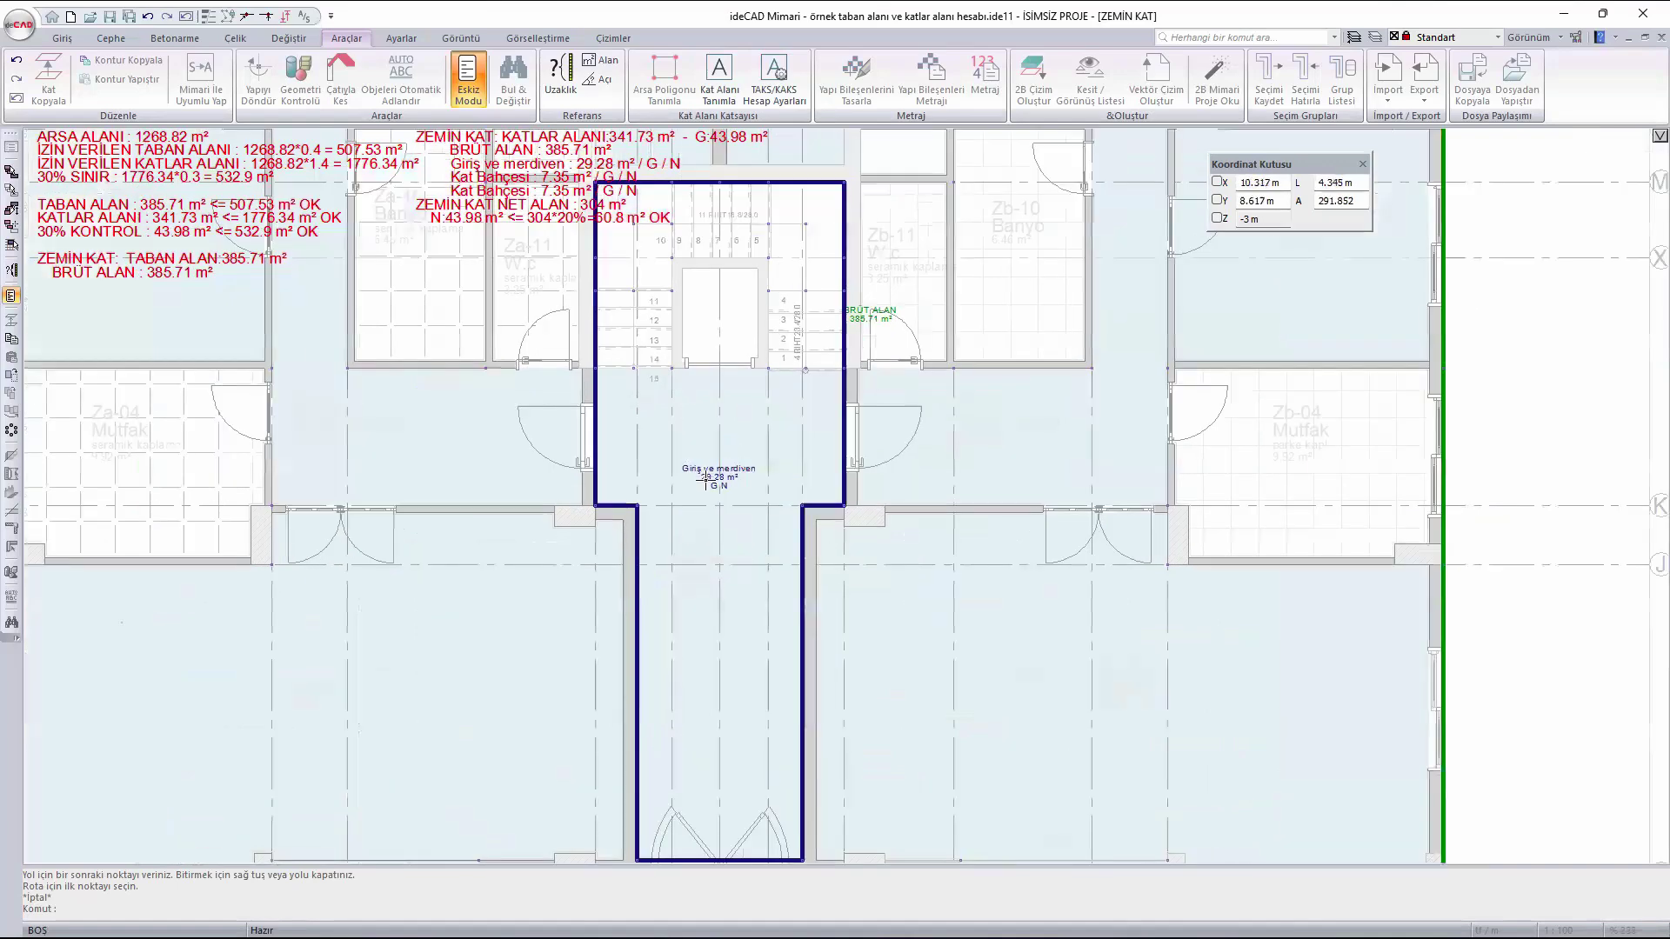
{"action": "double_click", "coordinate": [711, 467]}
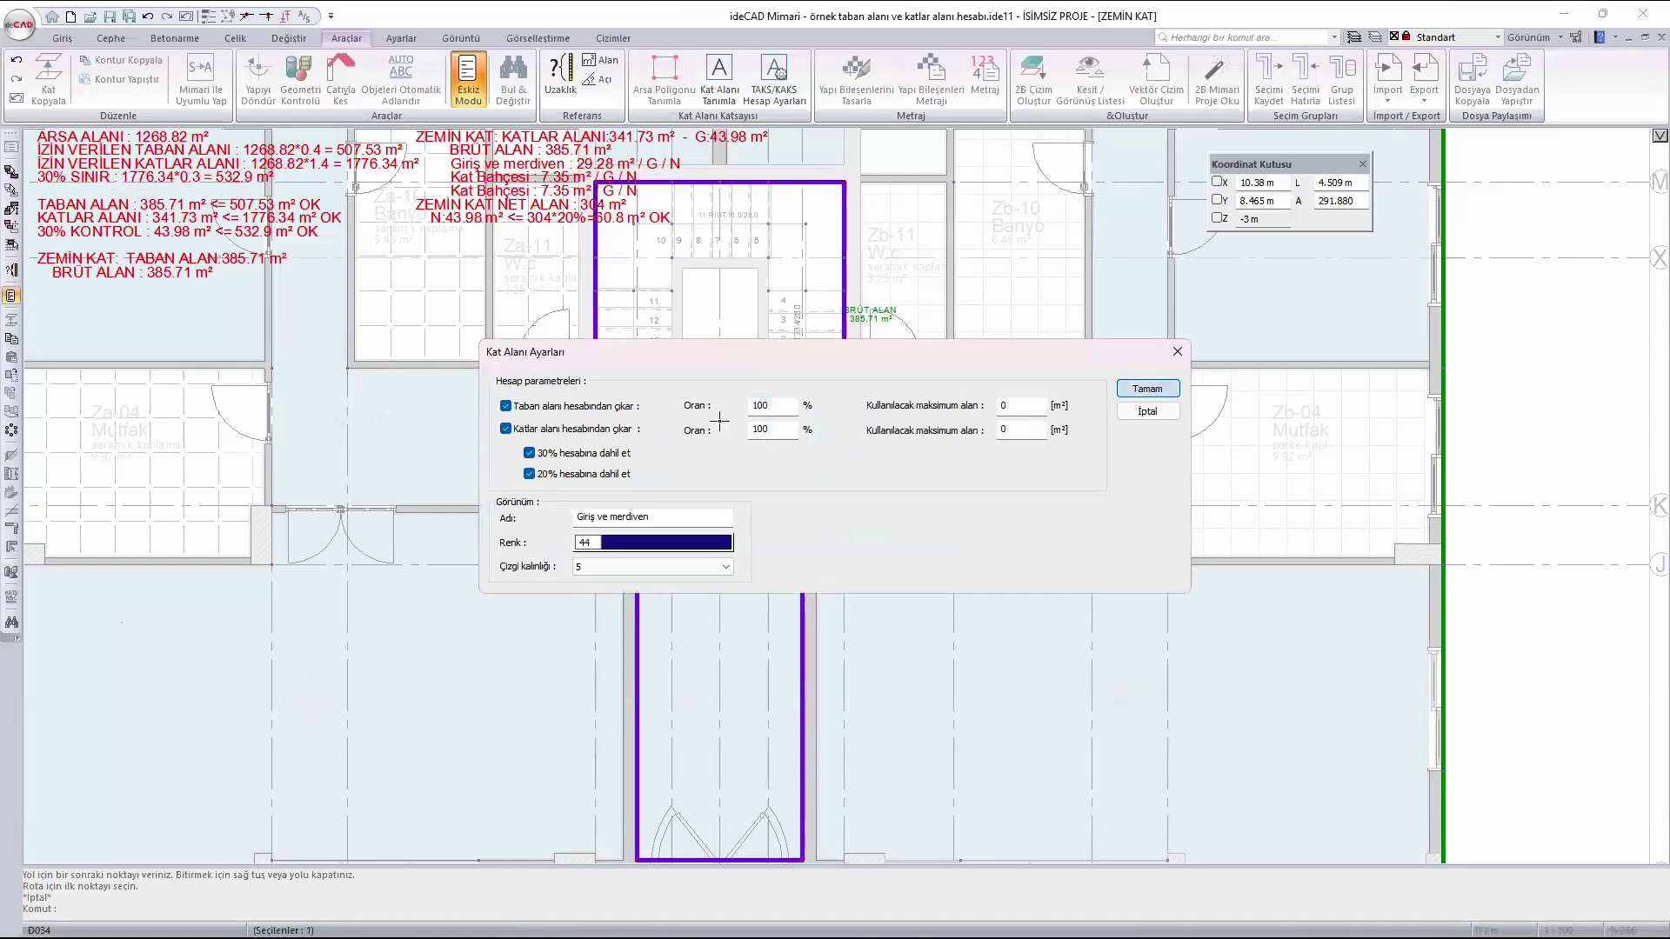
{"action": "left_click", "coordinate": [1147, 389]}
- Turn on Taban alanı hesabından çıkar for both Kat Bahçesi areas on either side of the entrance
{"action": "scroll", "coordinate": [235, 296], "scroll_direction": "down", "scroll_amount": 1}
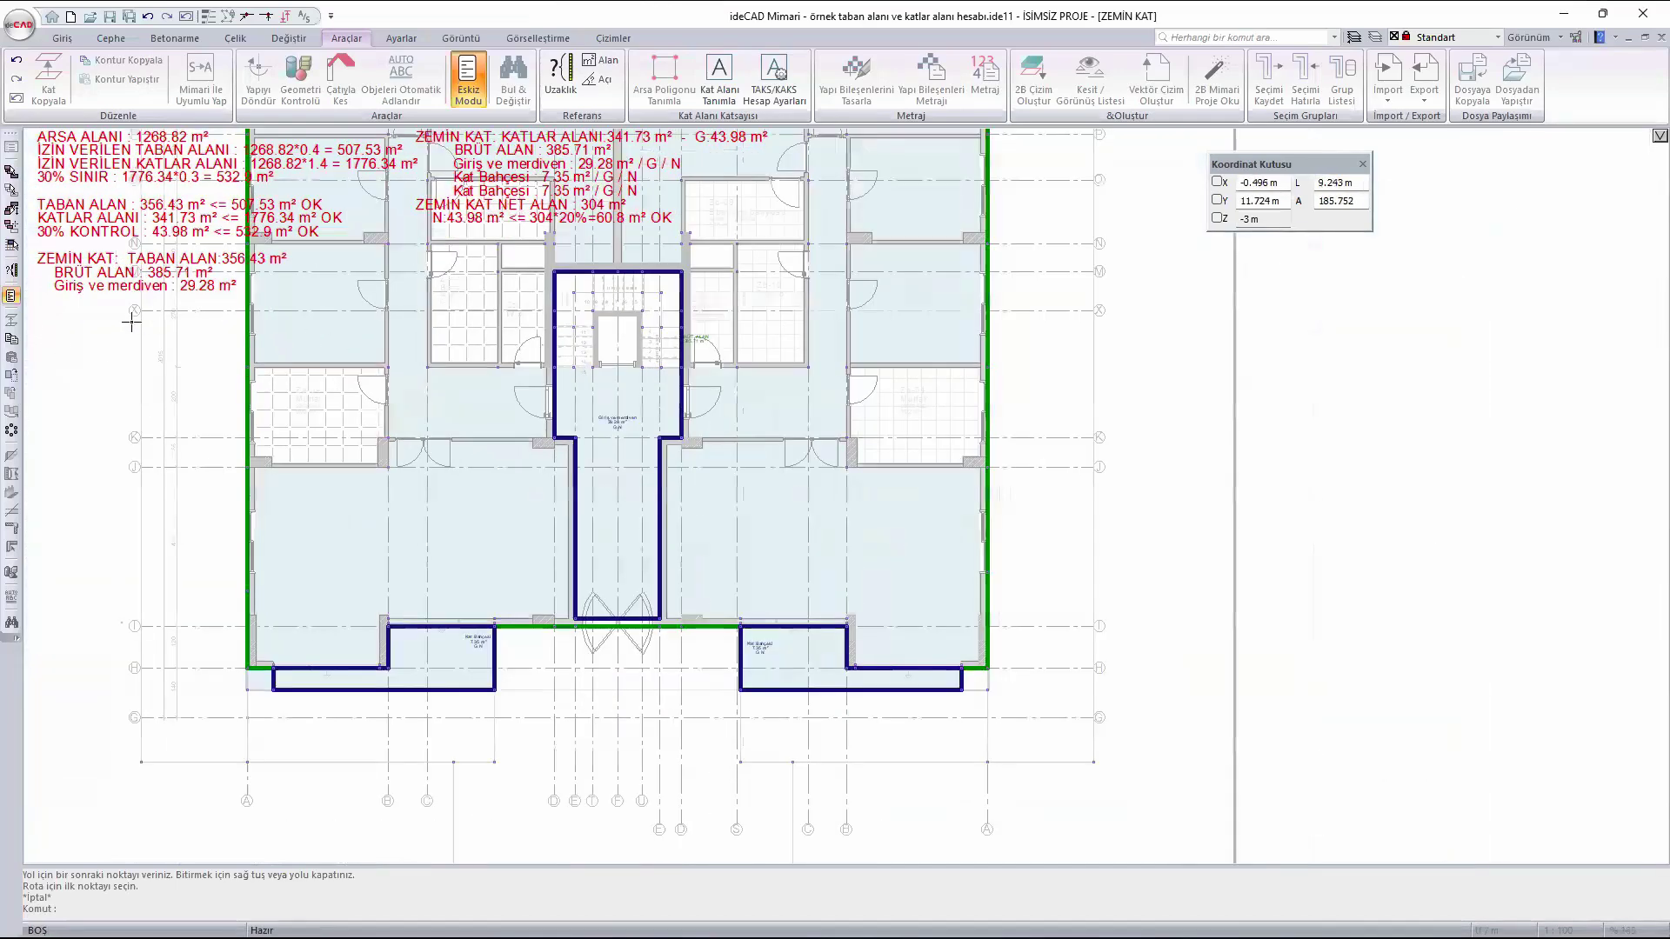
{"action": "middle_click_drag", "start_coordinate": [266, 320], "coordinate": [572, 299]}
{"action": "scroll", "coordinate": [426, 289], "scroll_direction": "down", "scroll_amount": 1}
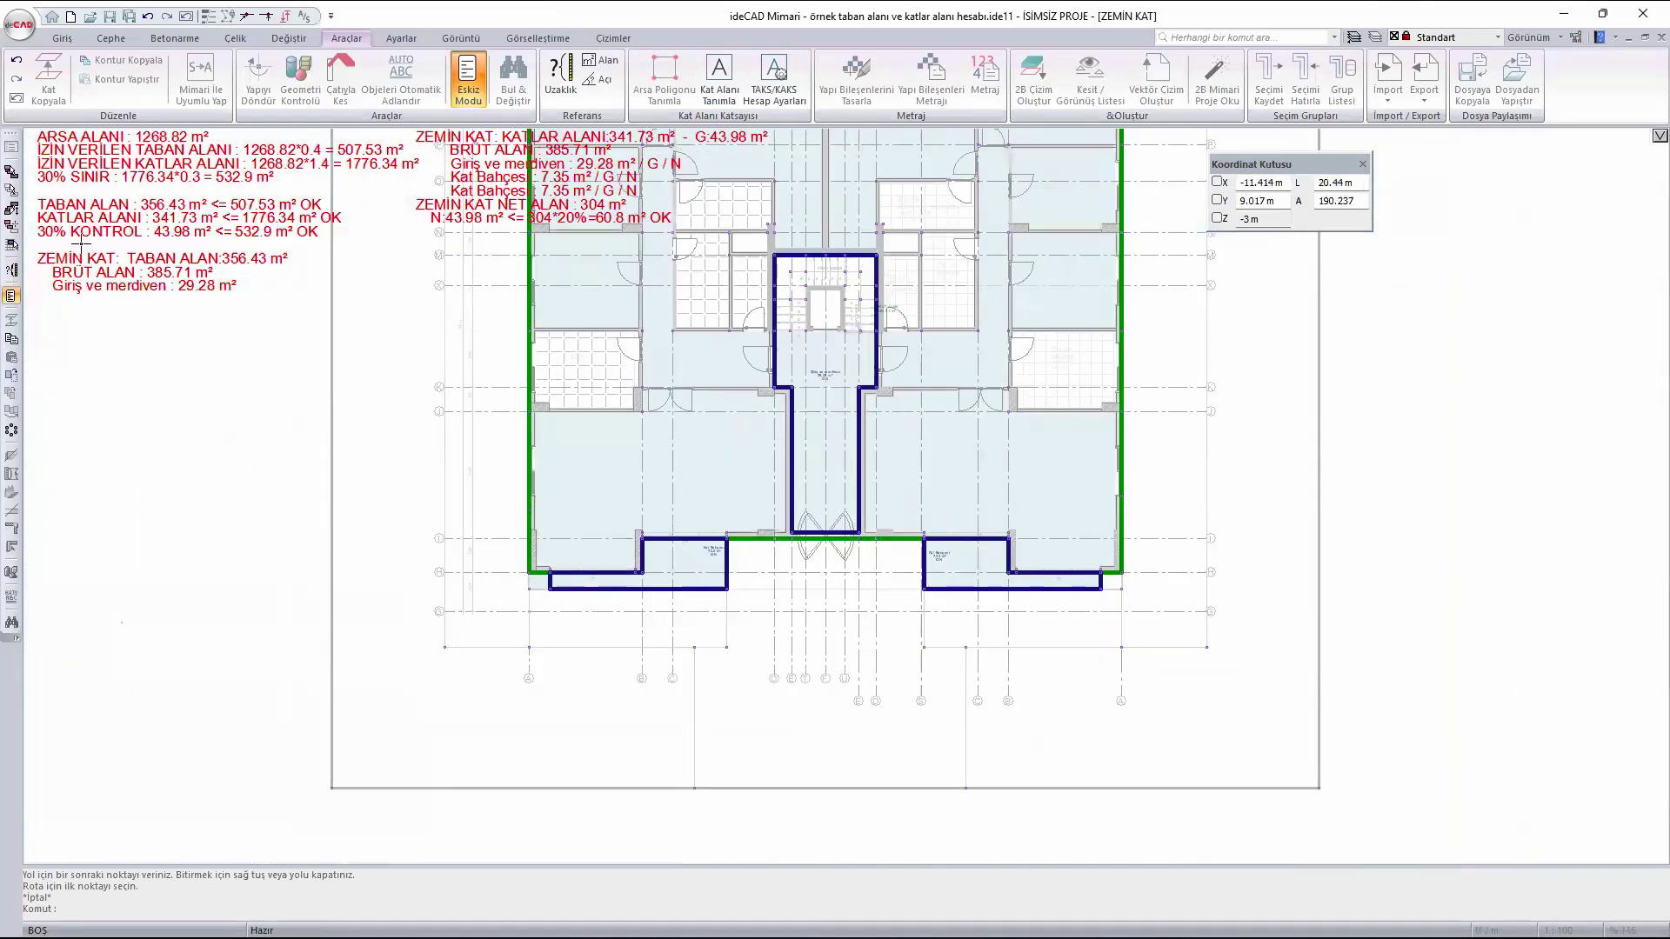
{"action": "scroll", "coordinate": [709, 561], "scroll_direction": "up", "scroll_amount": 3}
{"action": "double_click", "coordinate": [723, 532]}
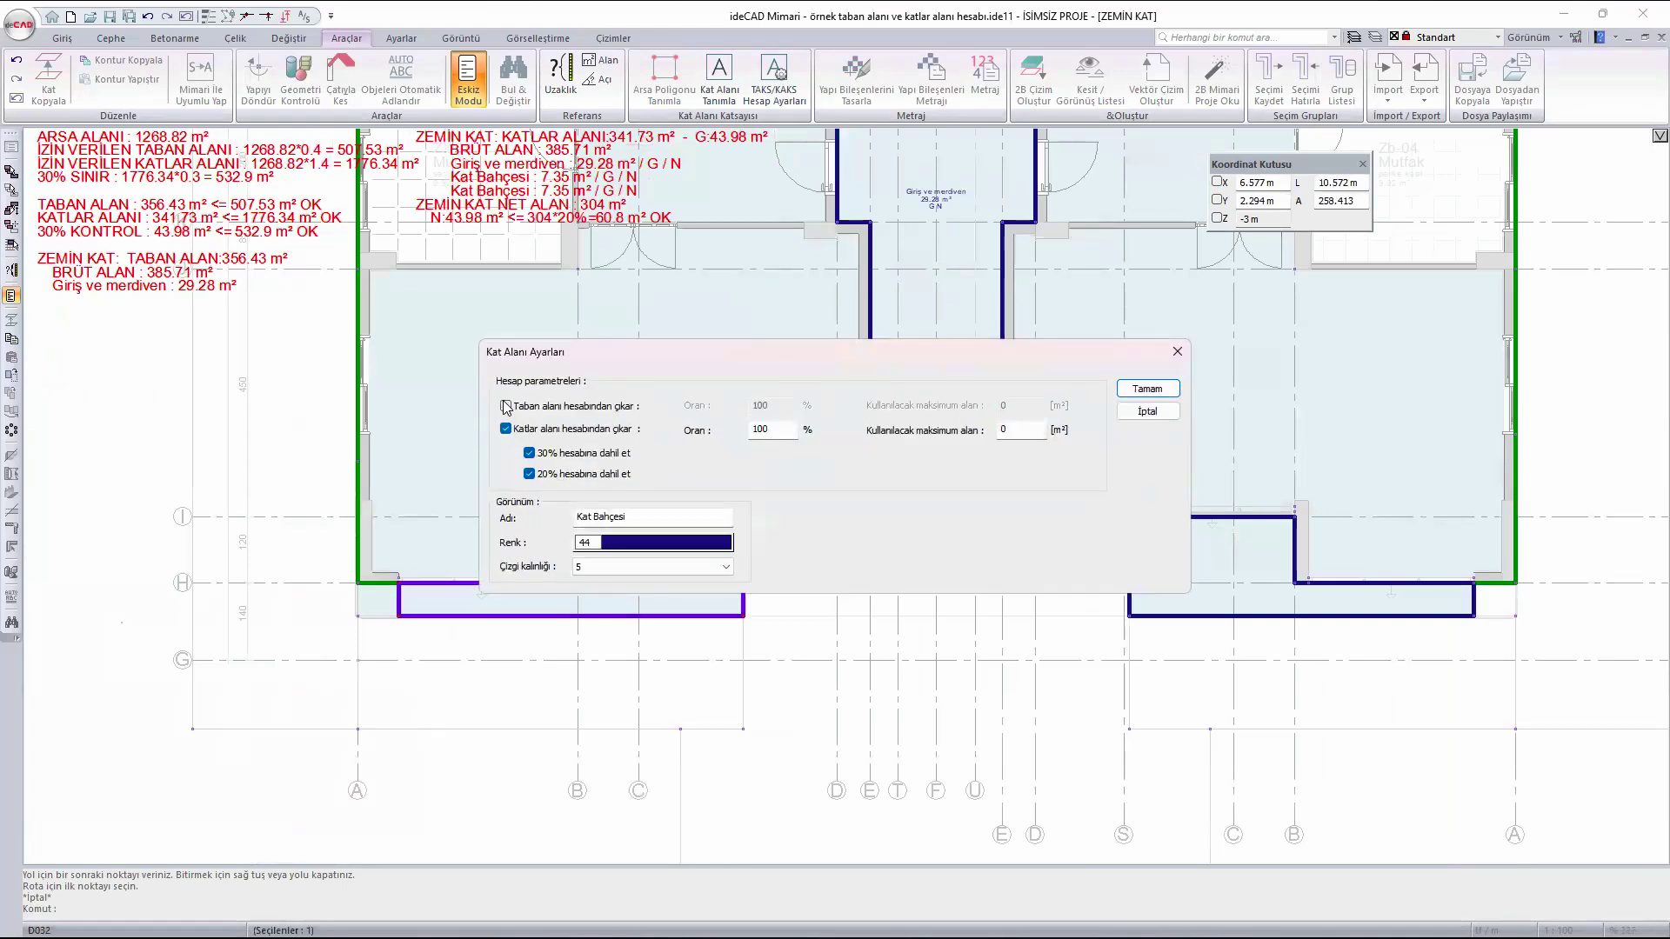
{"action": "left_click", "coordinate": [506, 406]}
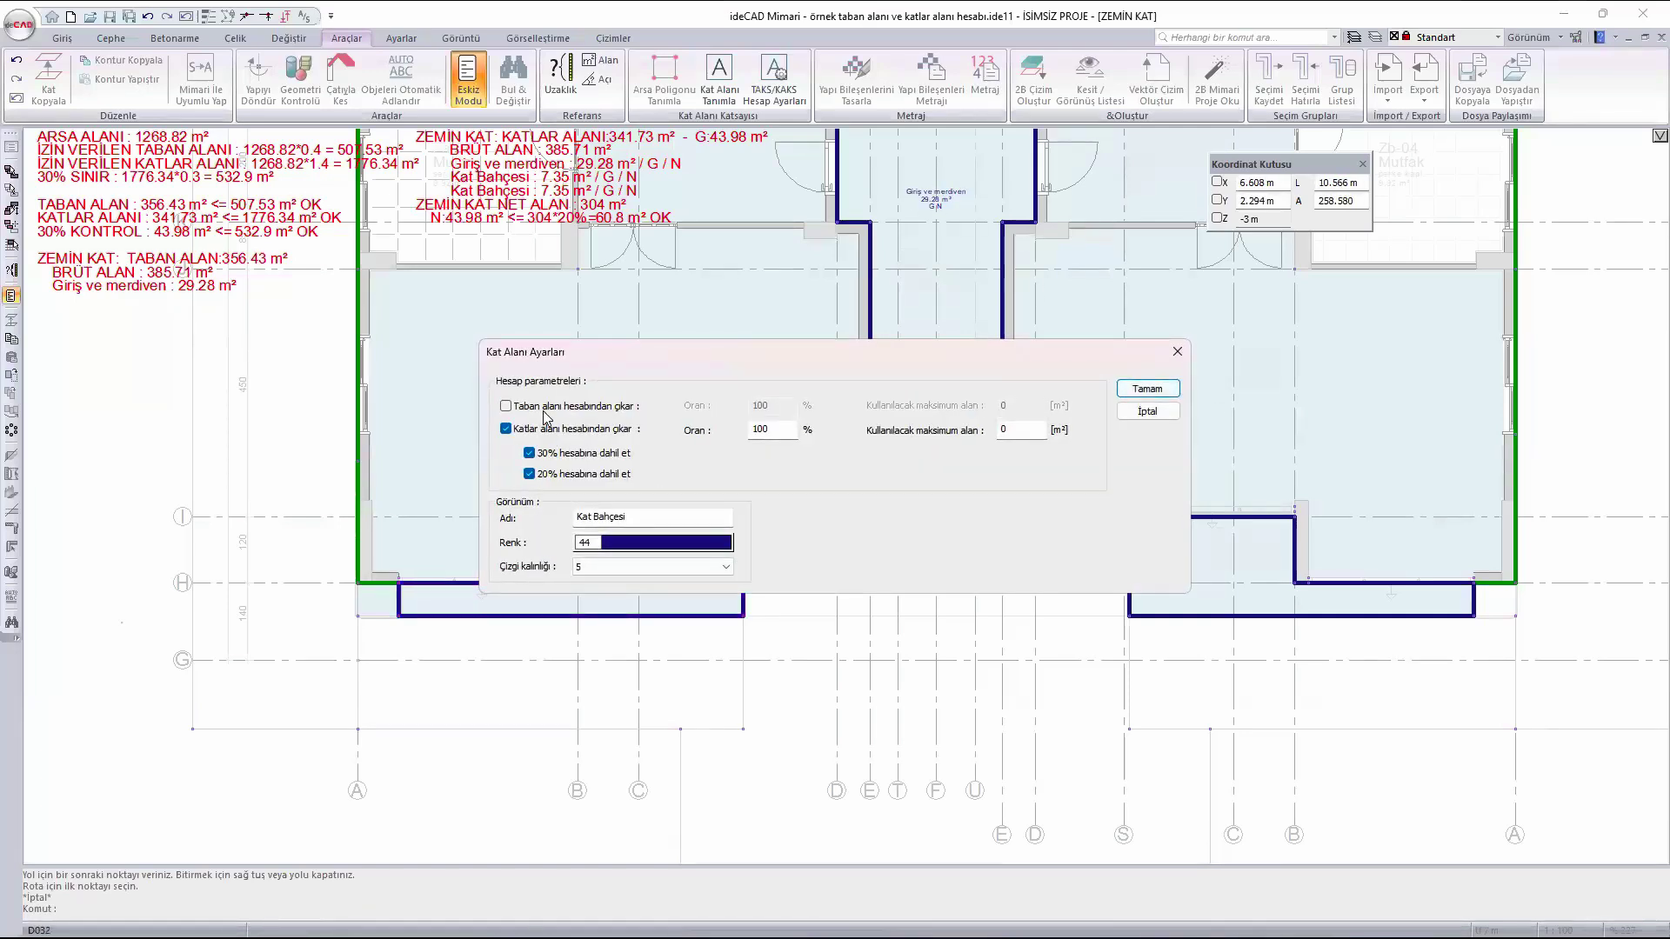
{"action": "left_click", "coordinate": [545, 411]}
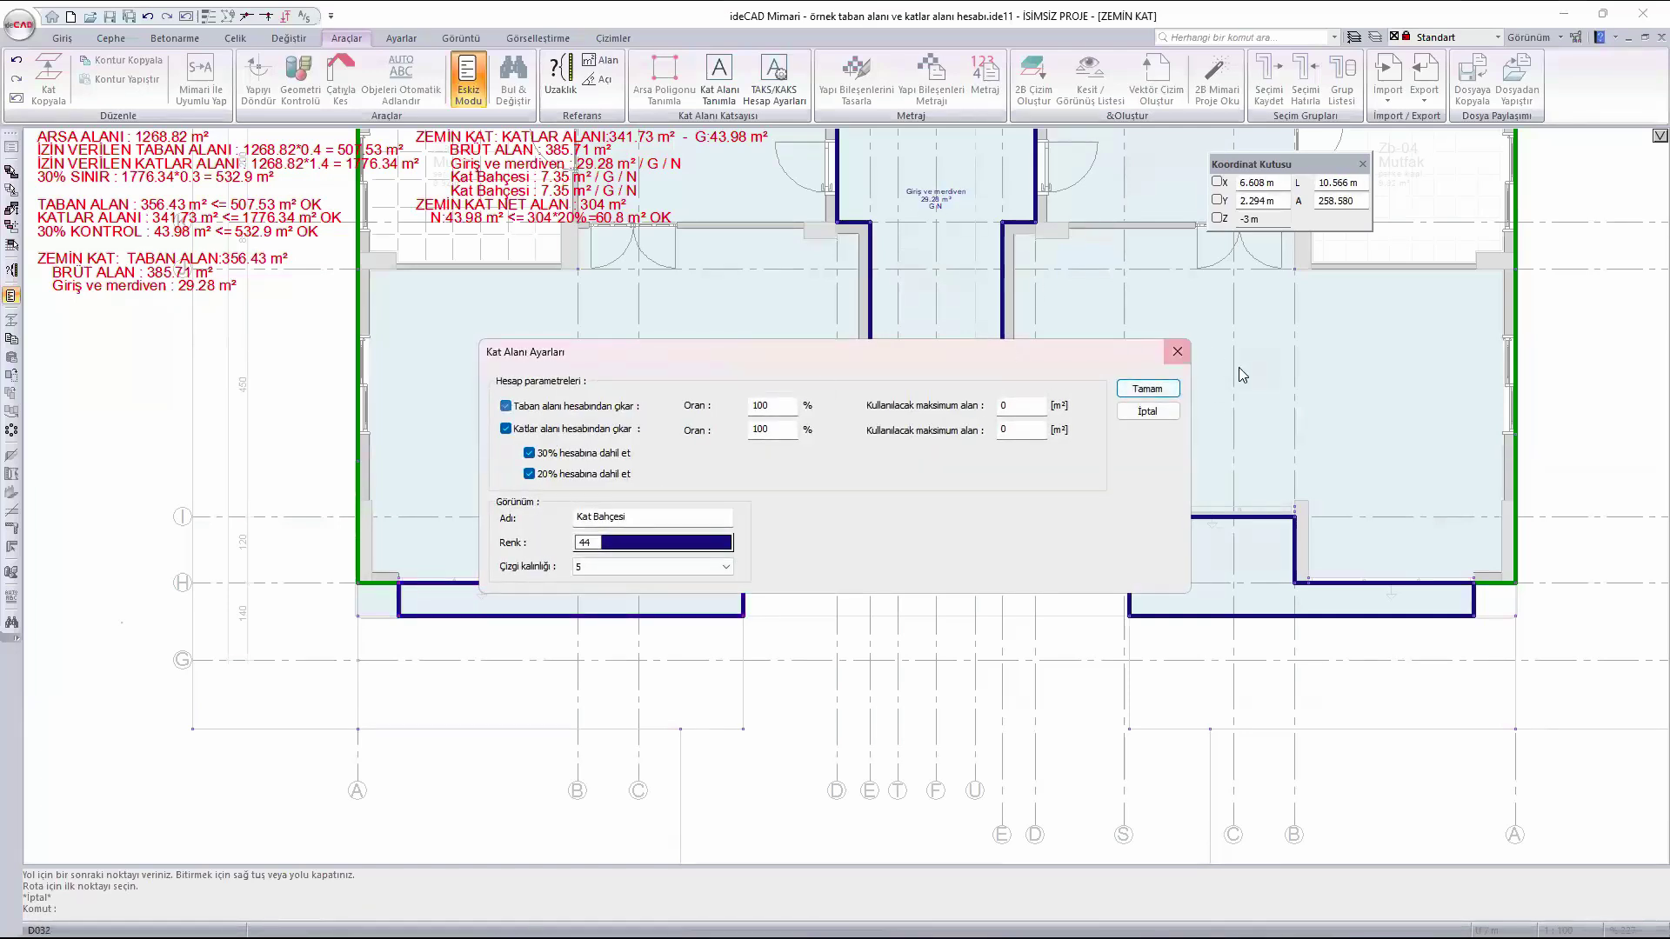
{"action": "left_click", "coordinate": [1171, 388]}
{"action": "double_click", "coordinate": [1160, 542]}
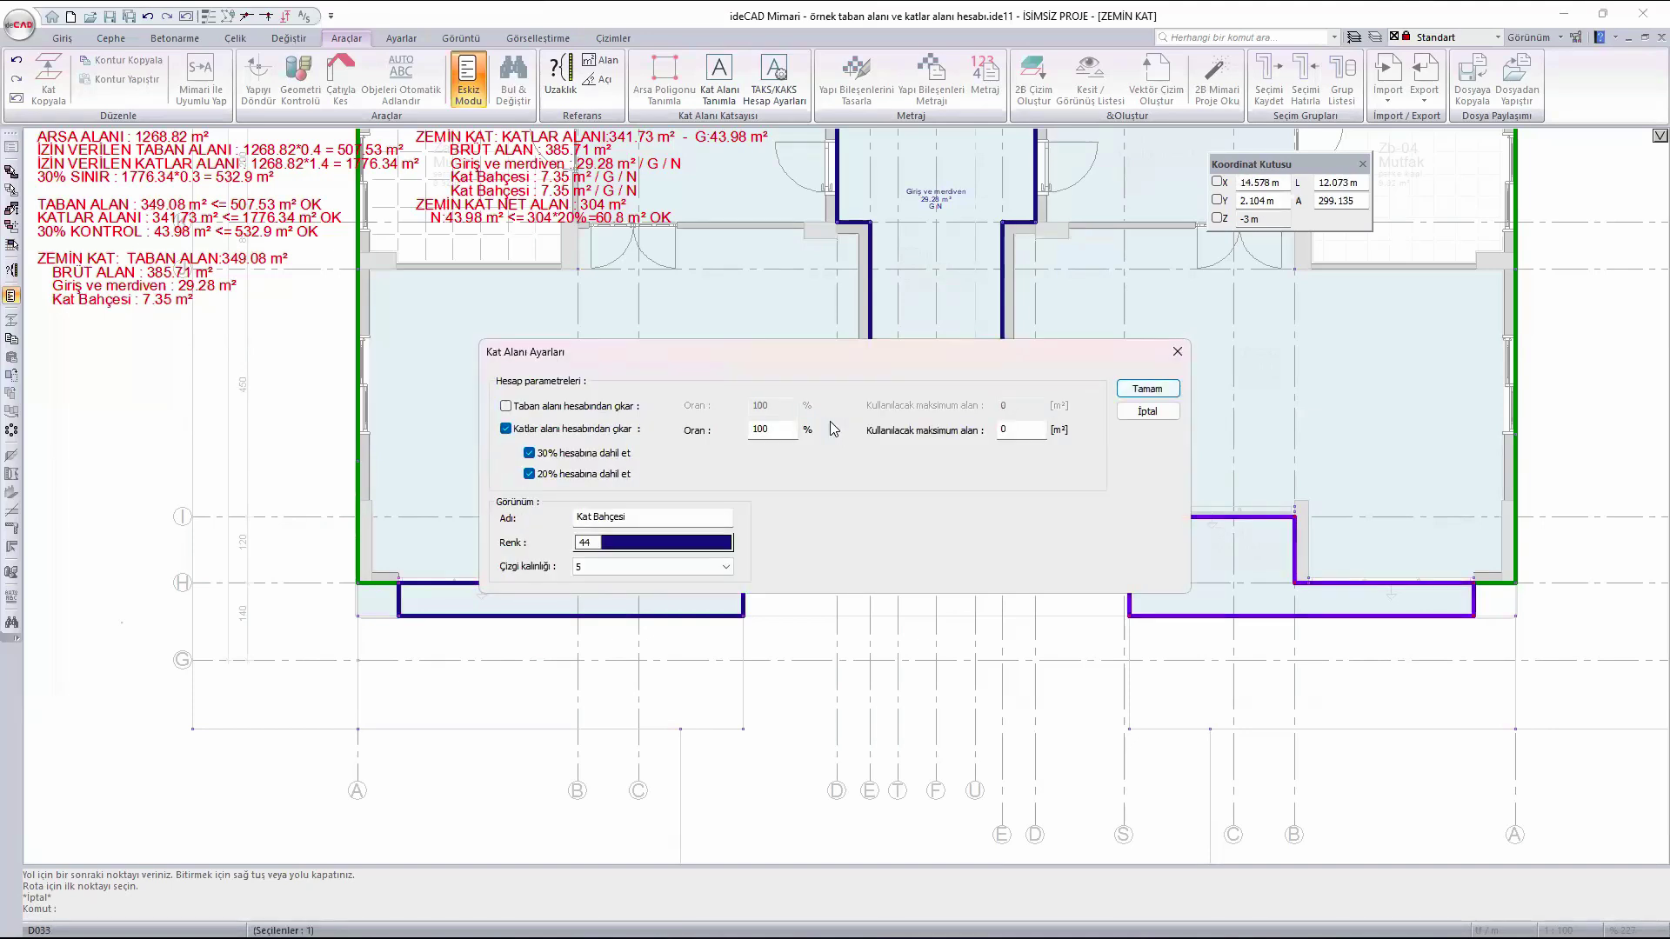
{"action": "left_click", "coordinate": [606, 409]}
{"action": "left_click", "coordinate": [1147, 389]}
- Turn off Taban alanı hesabından çıkar for the Giriş ve merdiven area
{"action": "double_click", "coordinate": [937, 198]}
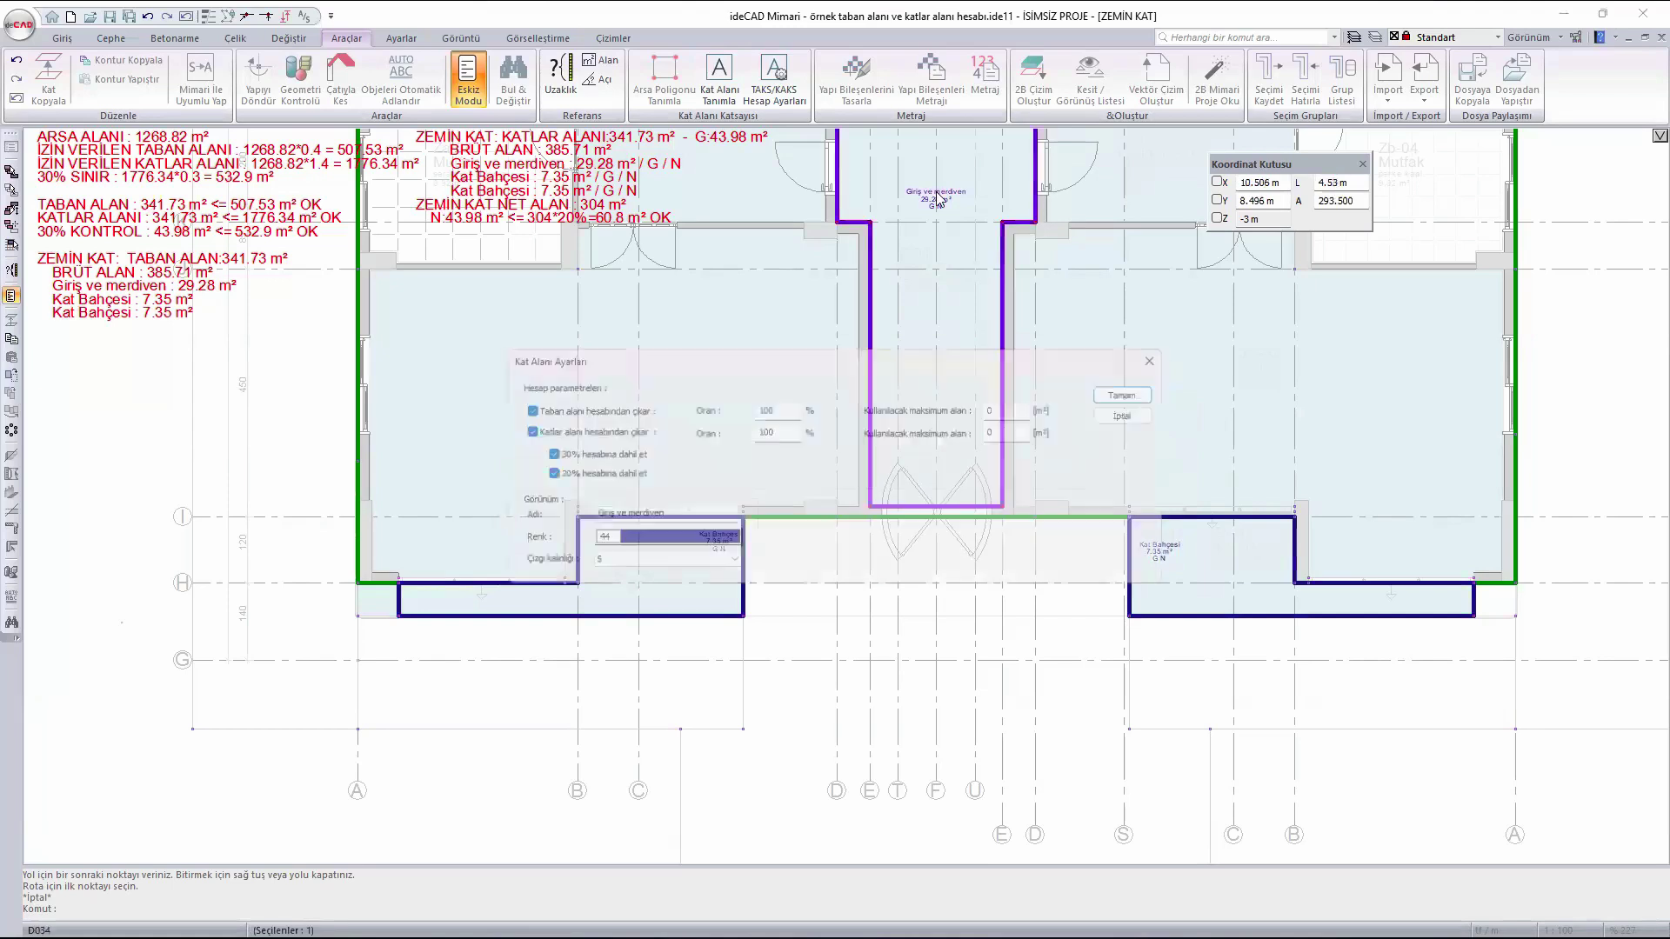
{"action": "left_click", "coordinate": [567, 409]}
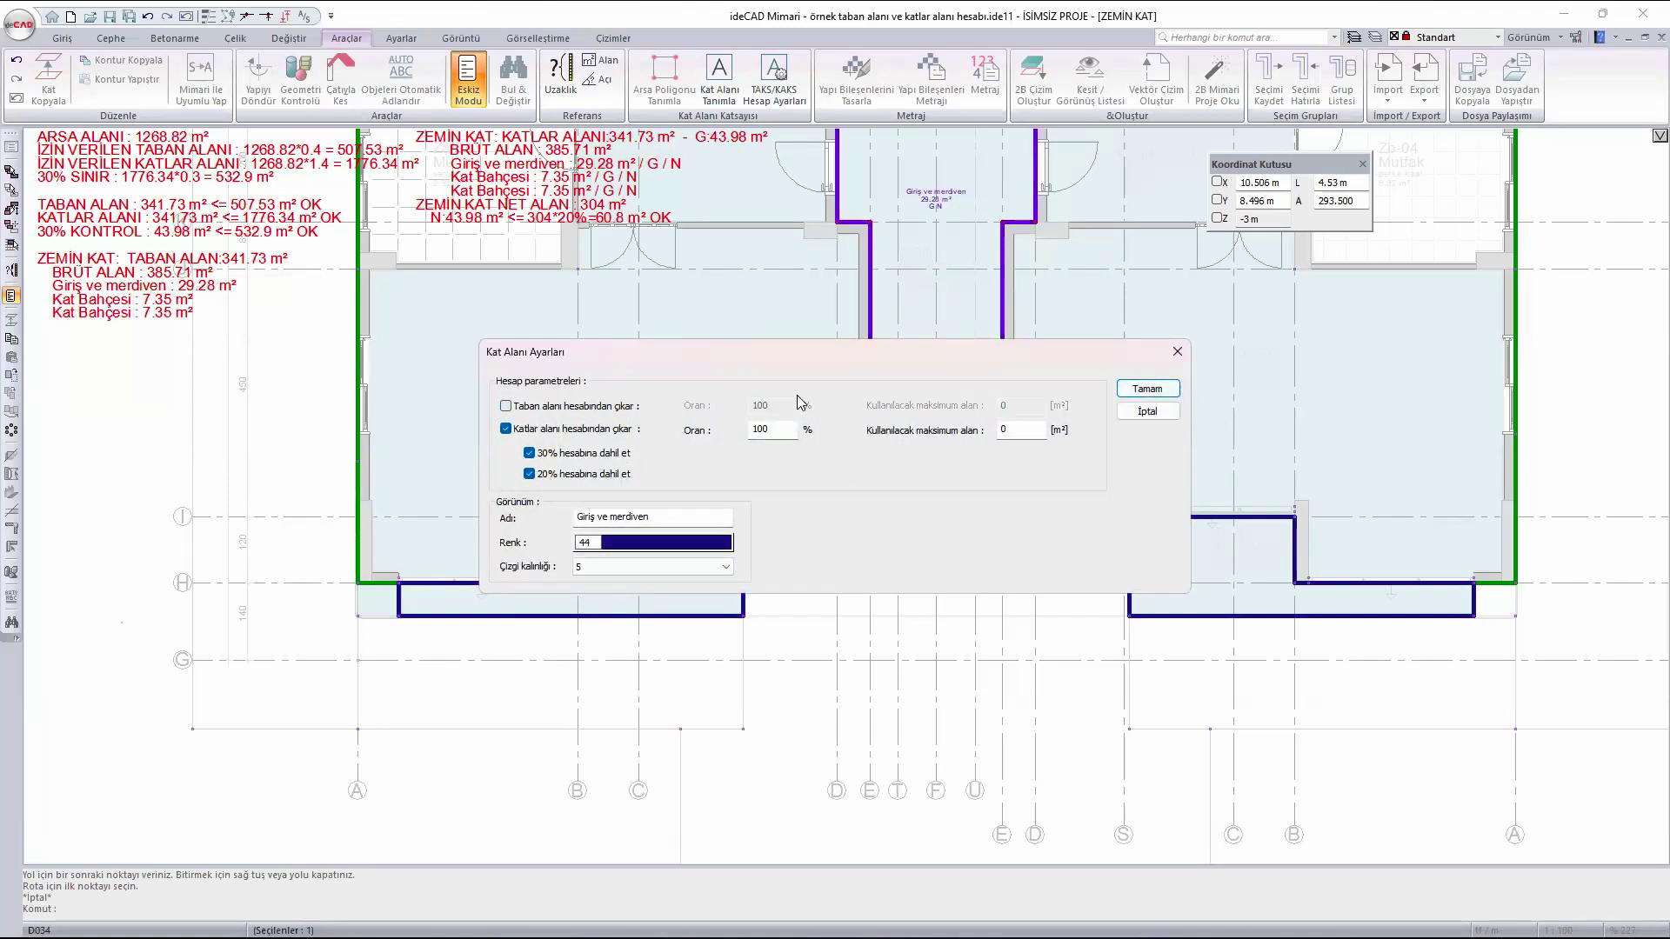
{"action": "left_click", "coordinate": [1148, 388]}
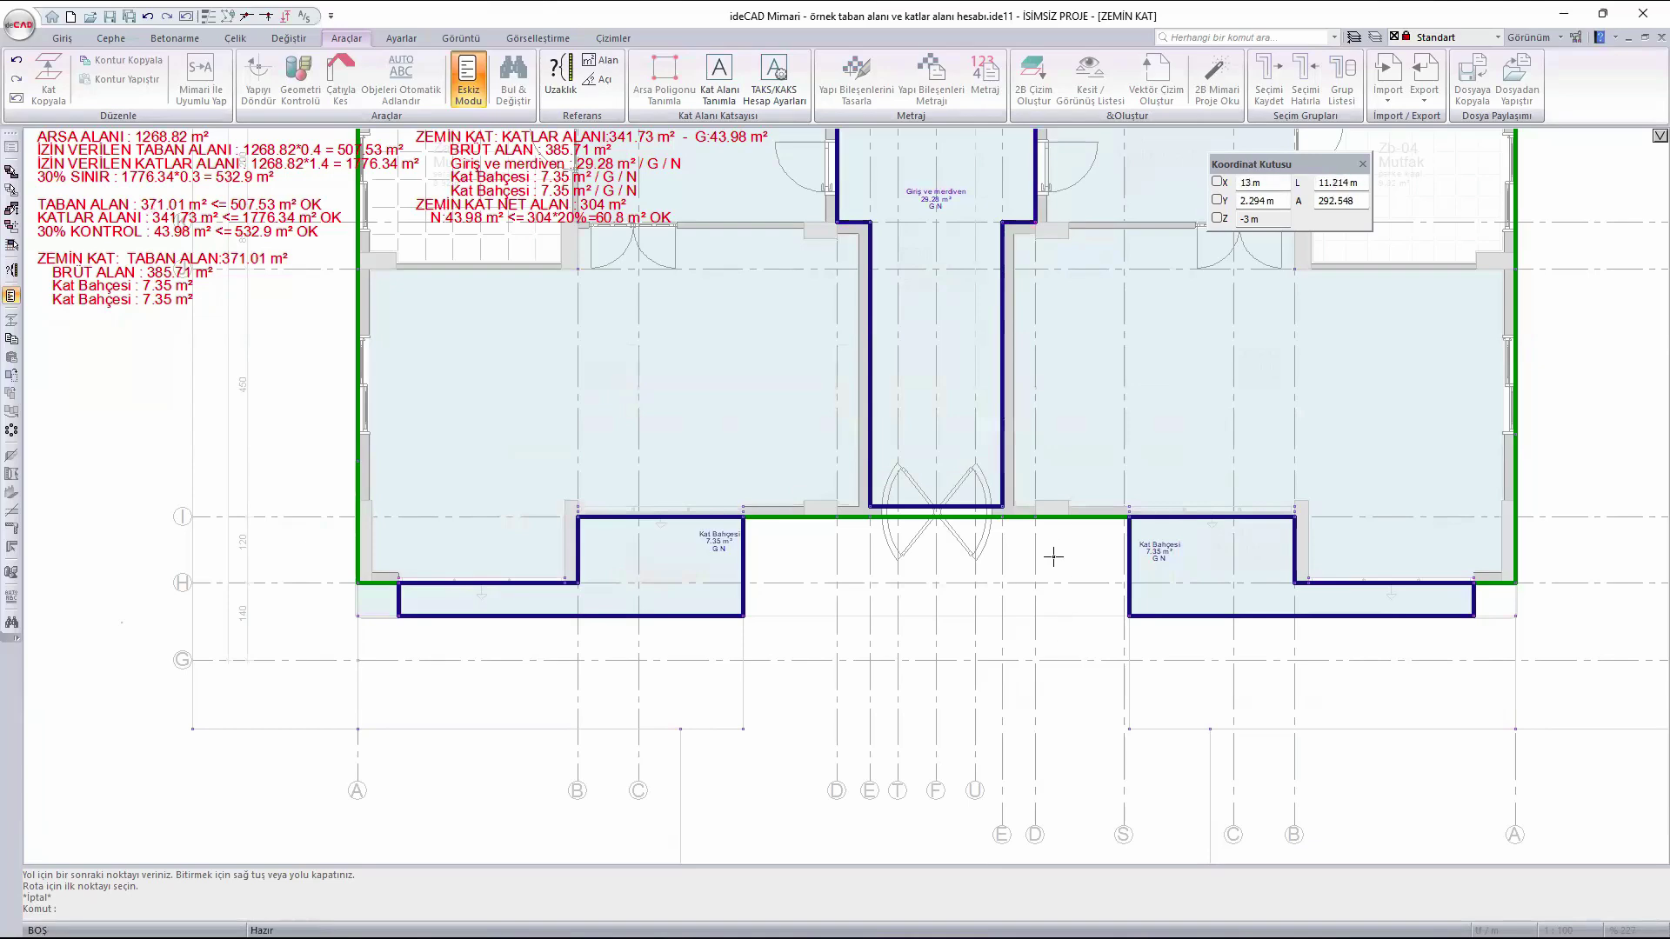
- Examine the outlined areas on the ground floor plan and the G and N marks in the Giriş ve merdiven label
{"action": "scroll", "coordinate": [1057, 551], "scroll_direction": "down", "scroll_amount": 1}
{"action": "middle_click_drag", "start_coordinate": [1023, 197], "coordinate": [936, 544]}
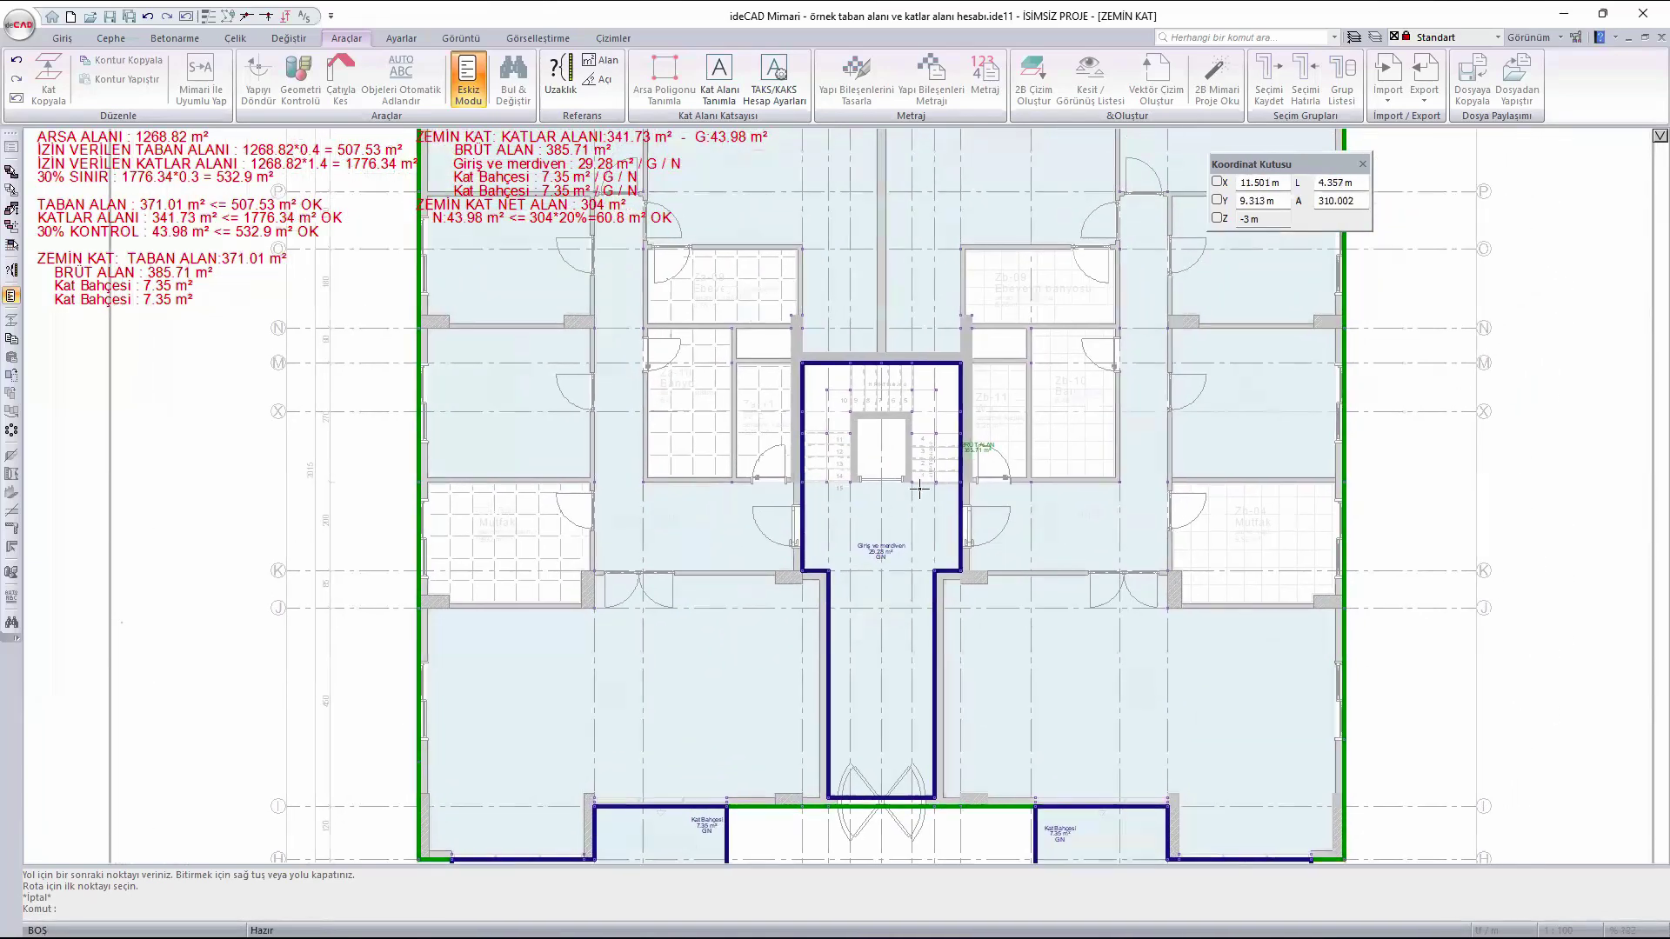
{"action": "scroll", "coordinate": [921, 487], "scroll_direction": "down", "scroll_amount": 1}
{"action": "scroll", "coordinate": [940, 430], "scroll_direction": "down", "scroll_amount": 1}
{"action": "scroll", "coordinate": [1038, 421], "scroll_direction": "up", "scroll_amount": 1}
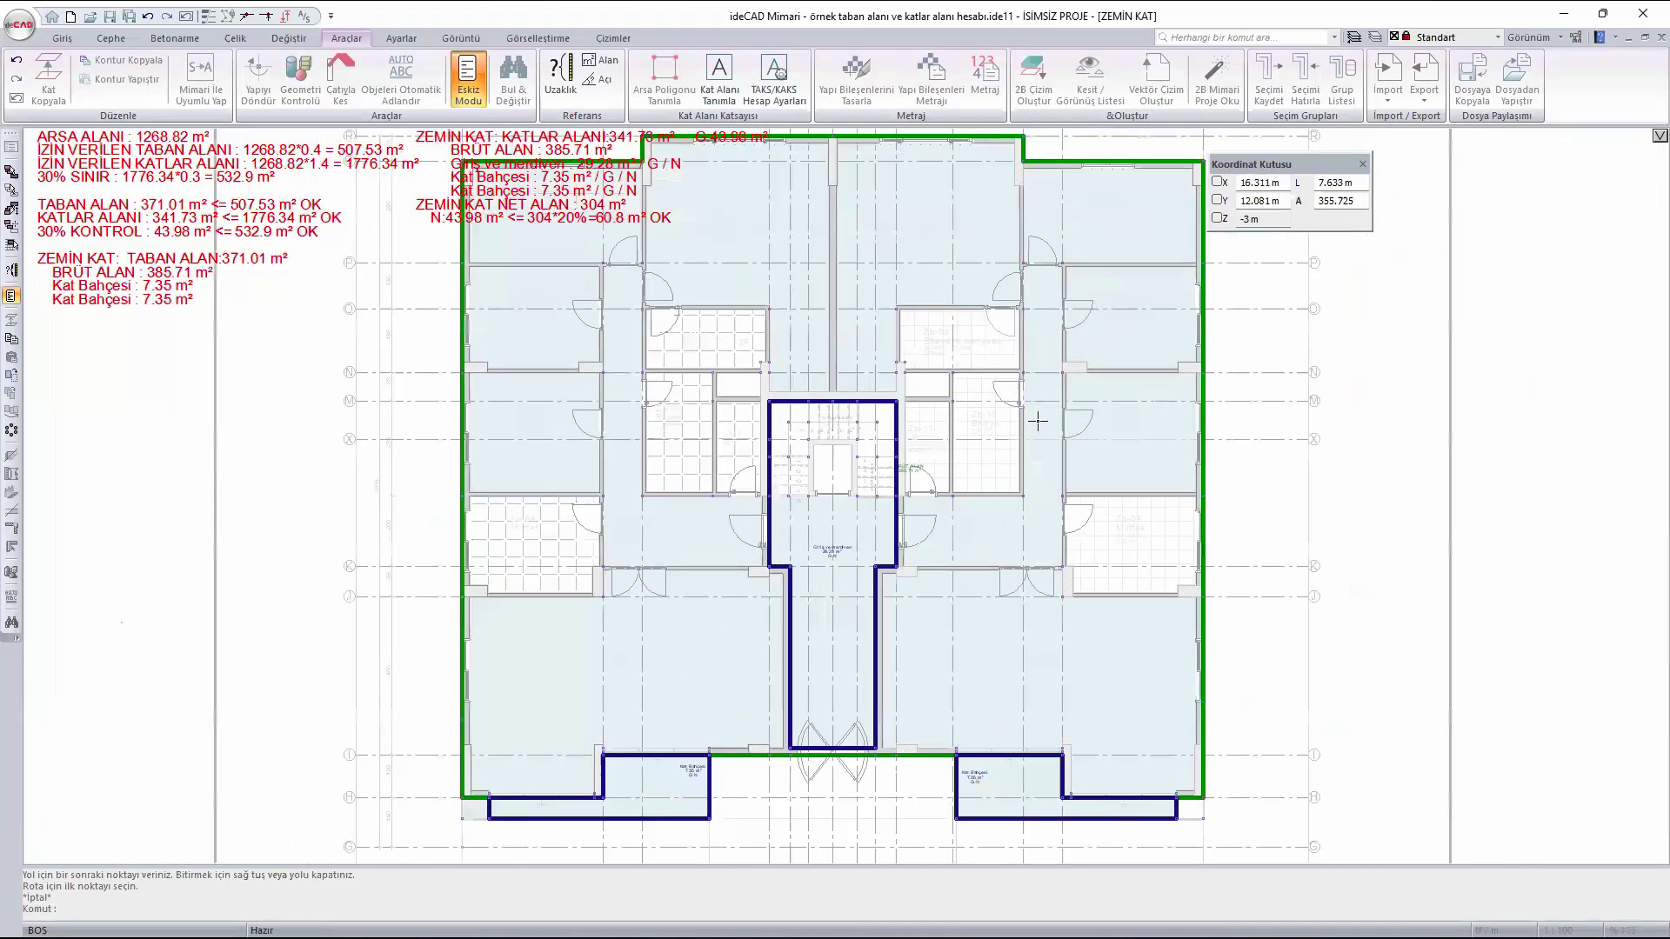
{"action": "middle_click_drag", "start_coordinate": [775, 363], "coordinate": [876, 412]}
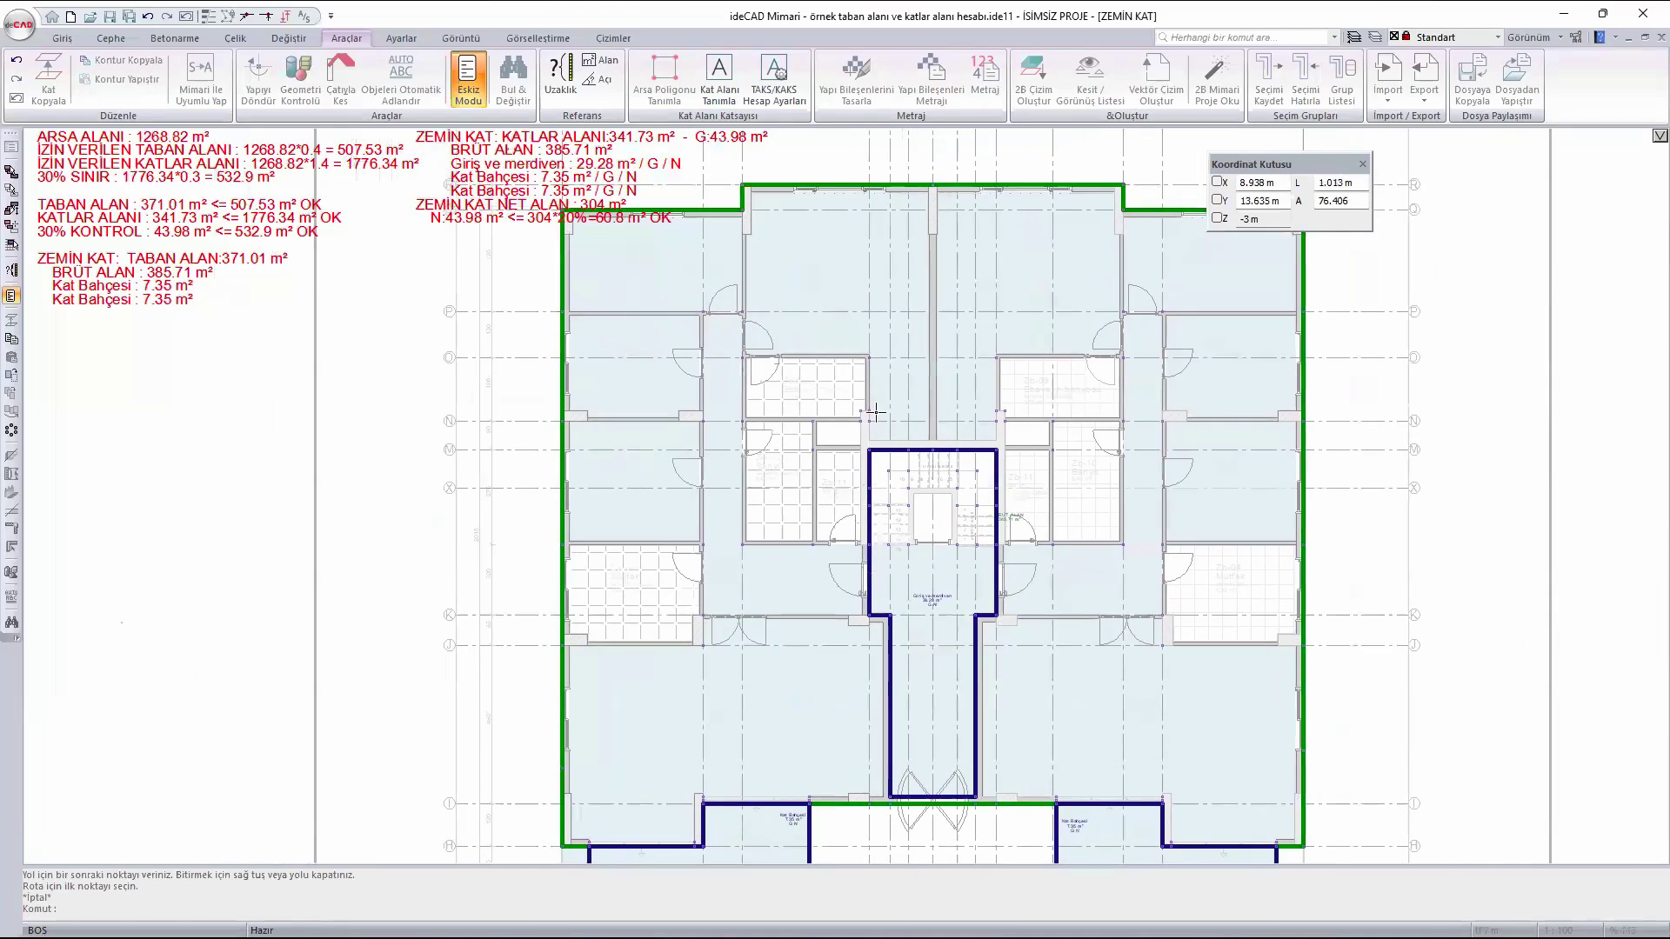
{"action": "scroll", "coordinate": [876, 412], "scroll_direction": "up", "scroll_amount": 1}
{"action": "scroll", "coordinate": [924, 592], "scroll_direction": "up", "scroll_amount": 2}
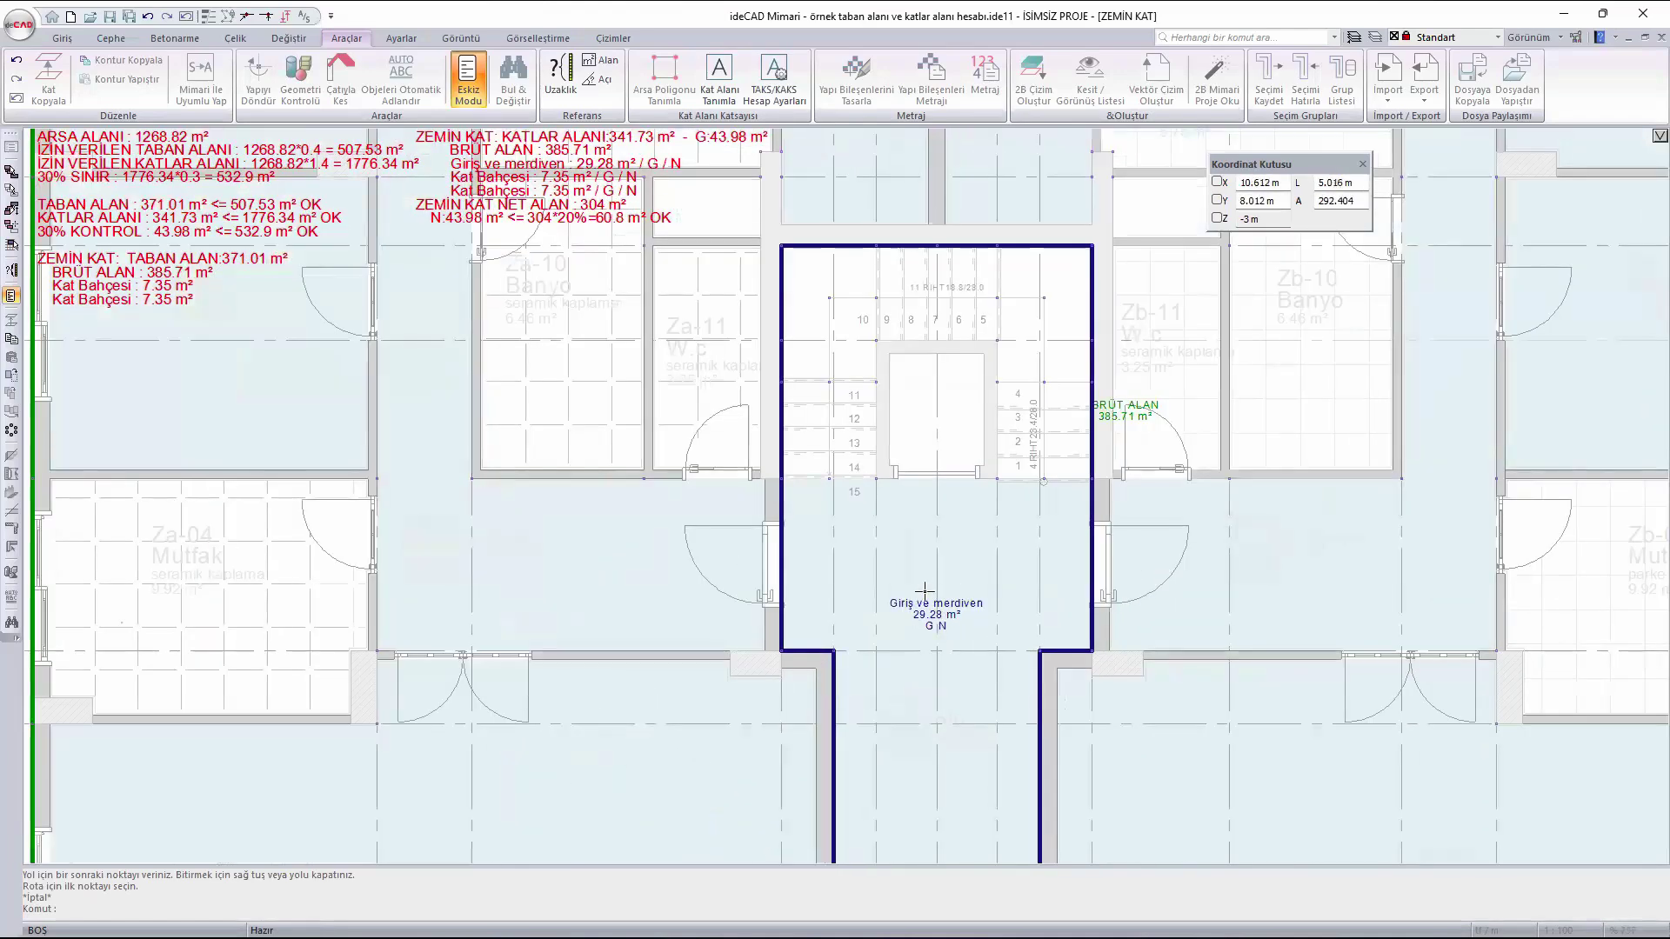
{"action": "scroll", "coordinate": [923, 592], "scroll_direction": "up", "scroll_amount": 1}
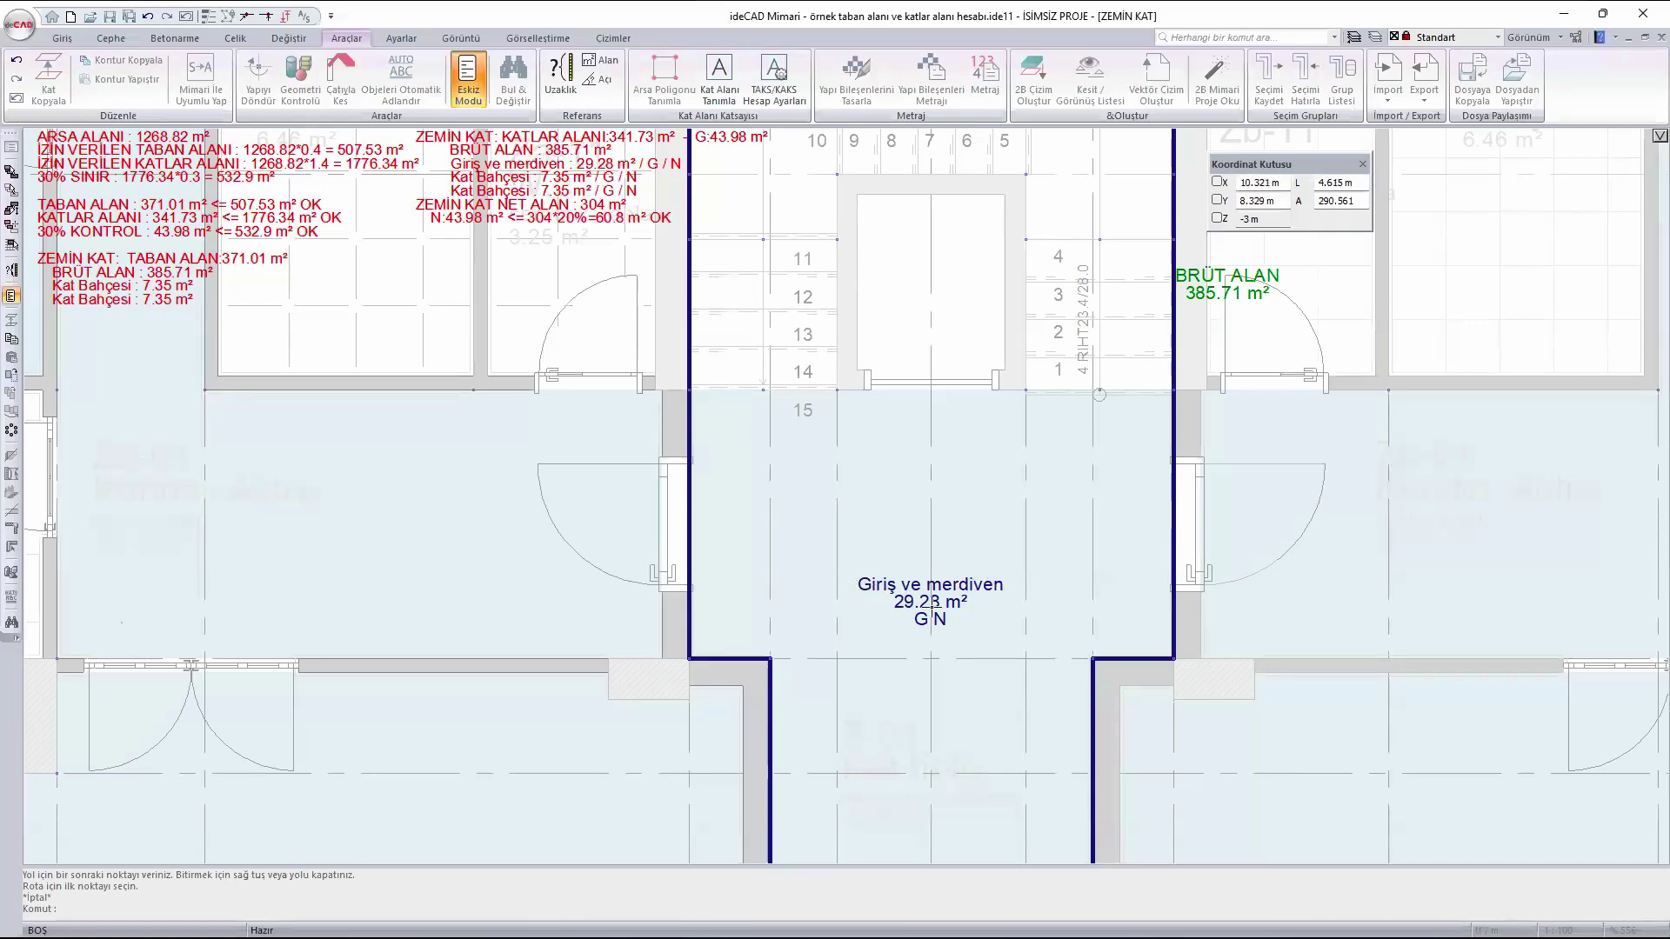
{"action": "scroll", "coordinate": [934, 604], "scroll_direction": "up", "scroll_amount": 2}
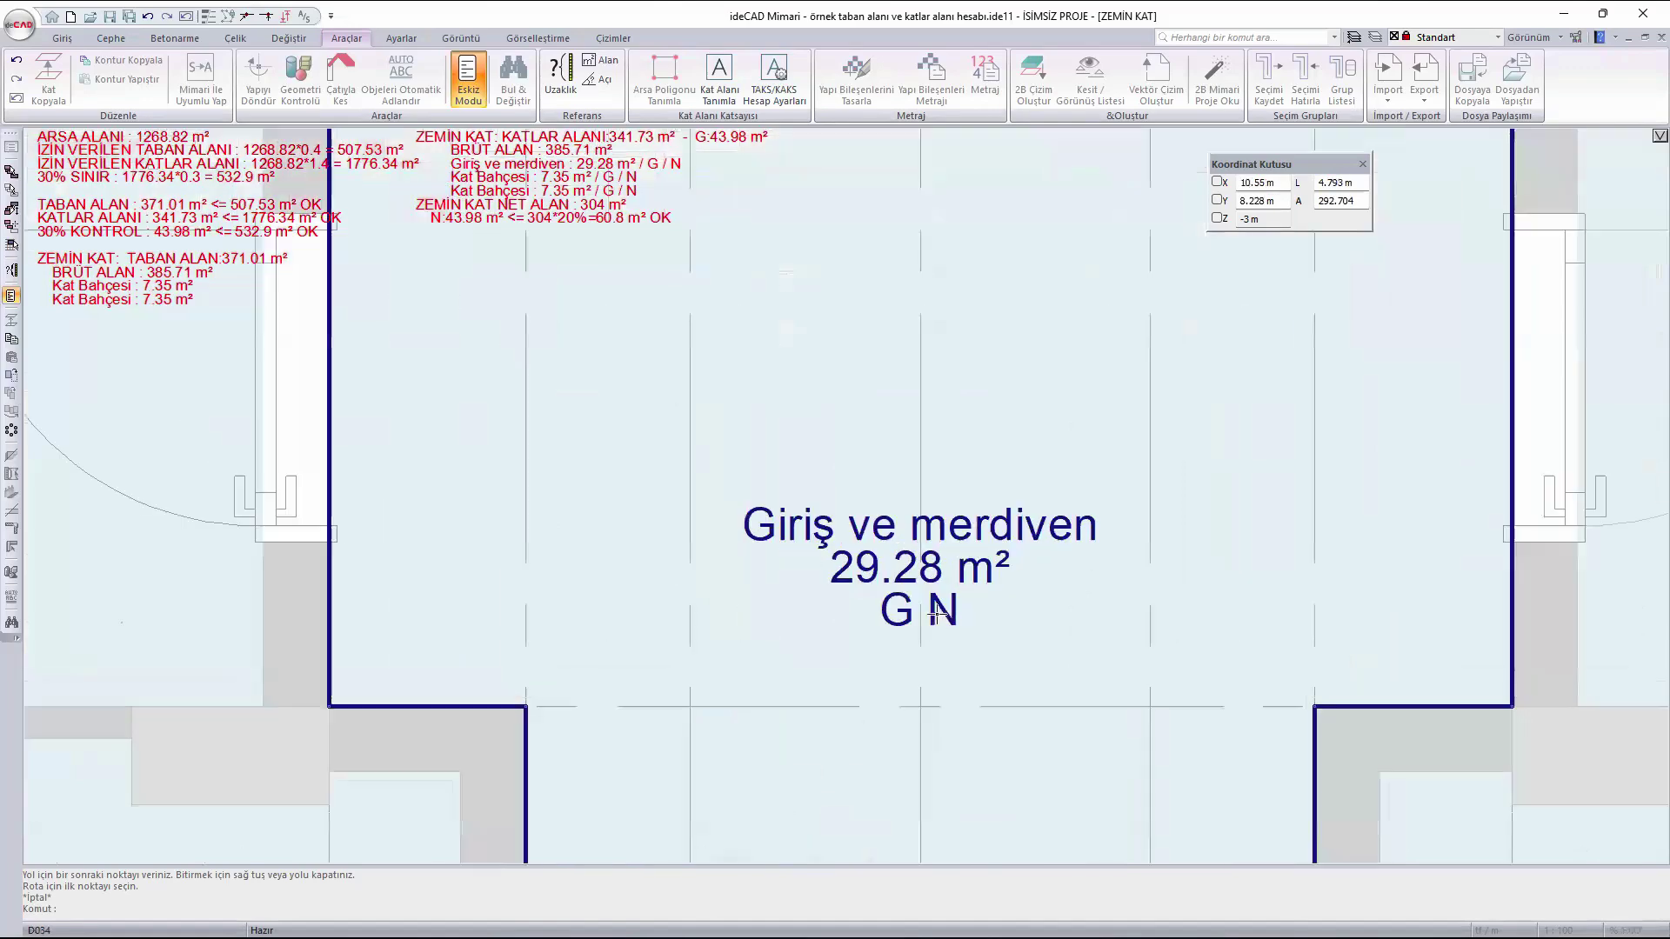
{"action": "scroll", "coordinate": [937, 612], "scroll_direction": "up", "scroll_amount": 1}
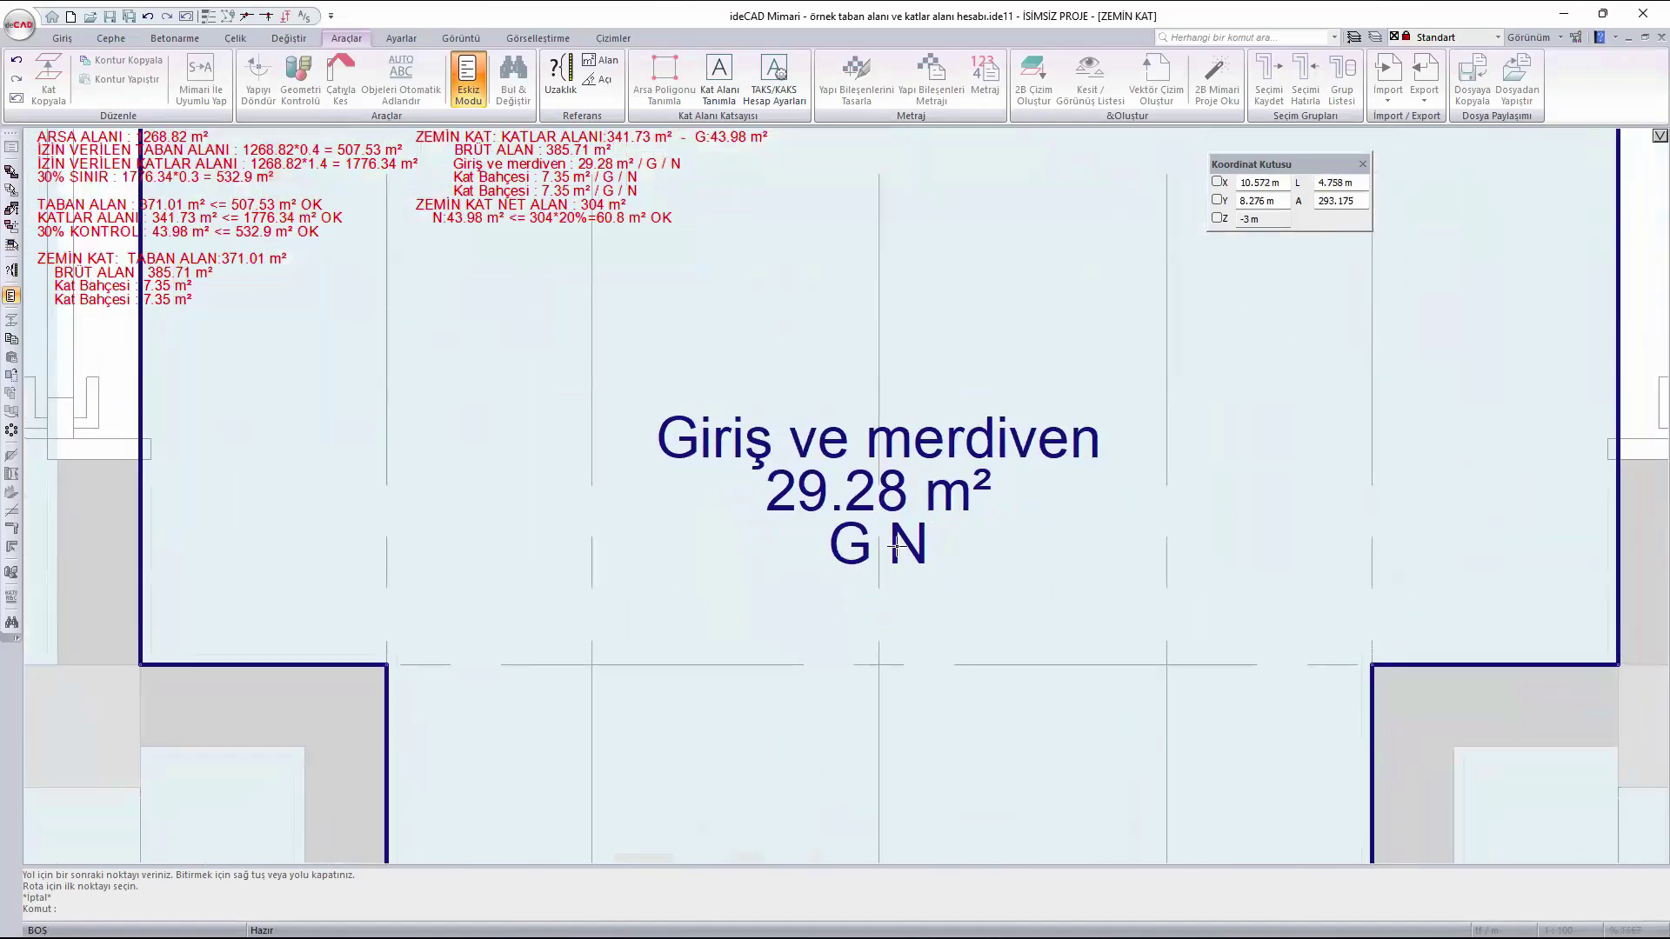
- Exclude the Giriş ve merdiven area from the 20% calculation by turning off 20% hesabına dahil et
{"action": "double_click", "coordinate": [898, 544]}
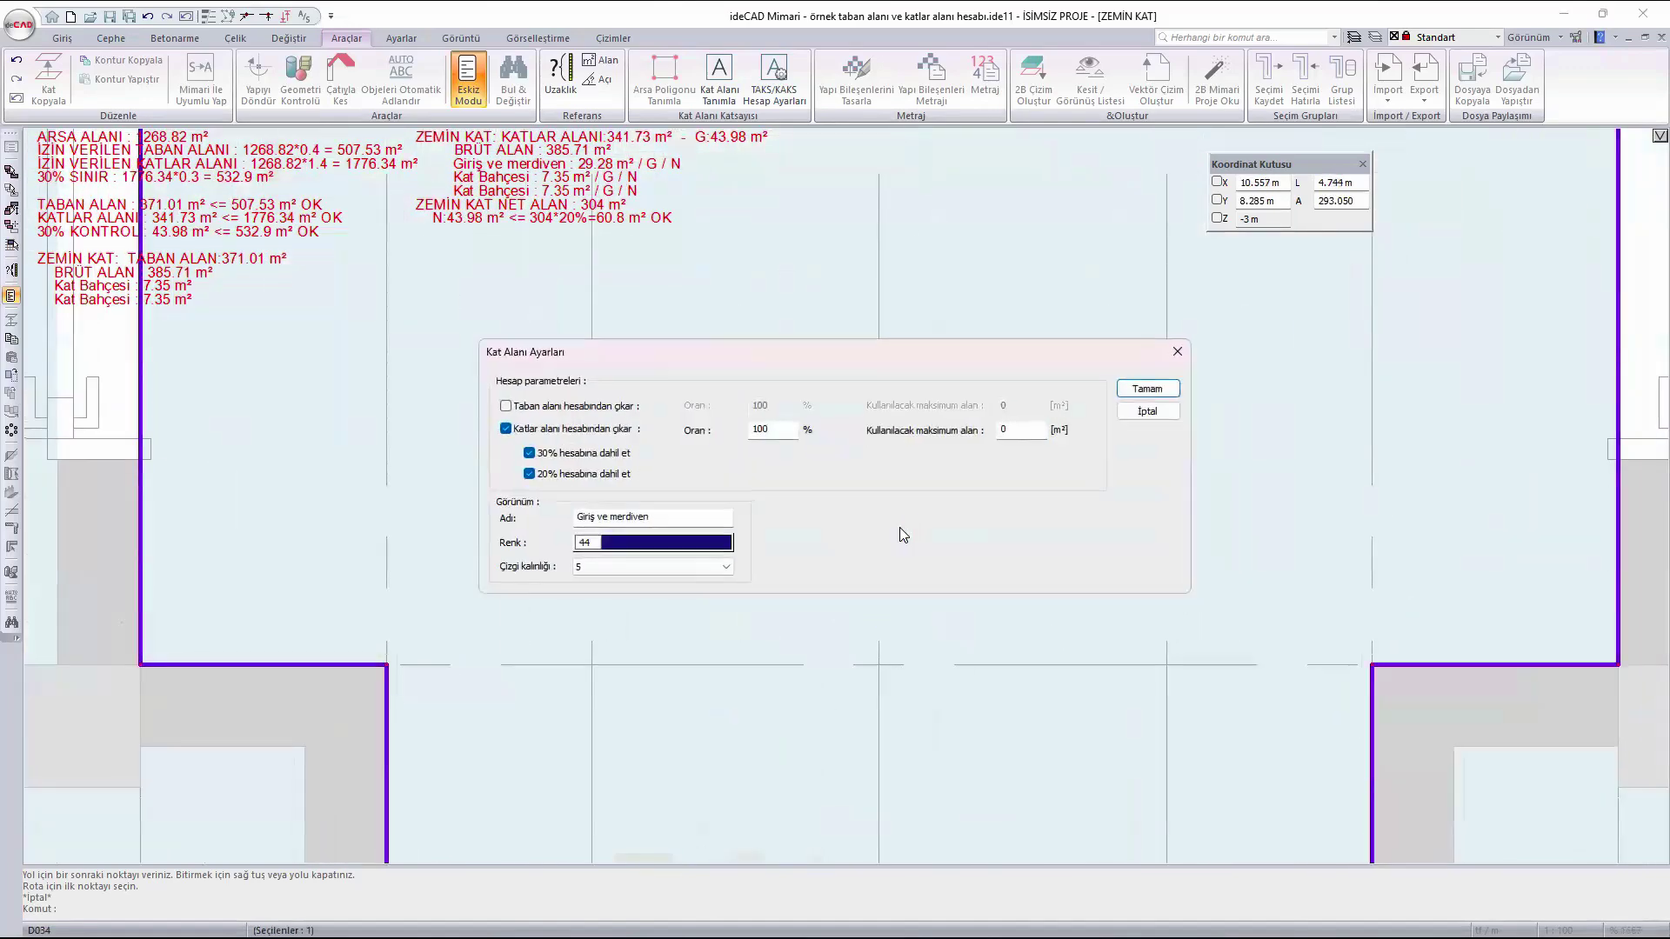
{"action": "left_click_drag", "start_coordinate": [751, 356], "coordinate": [871, 386]}
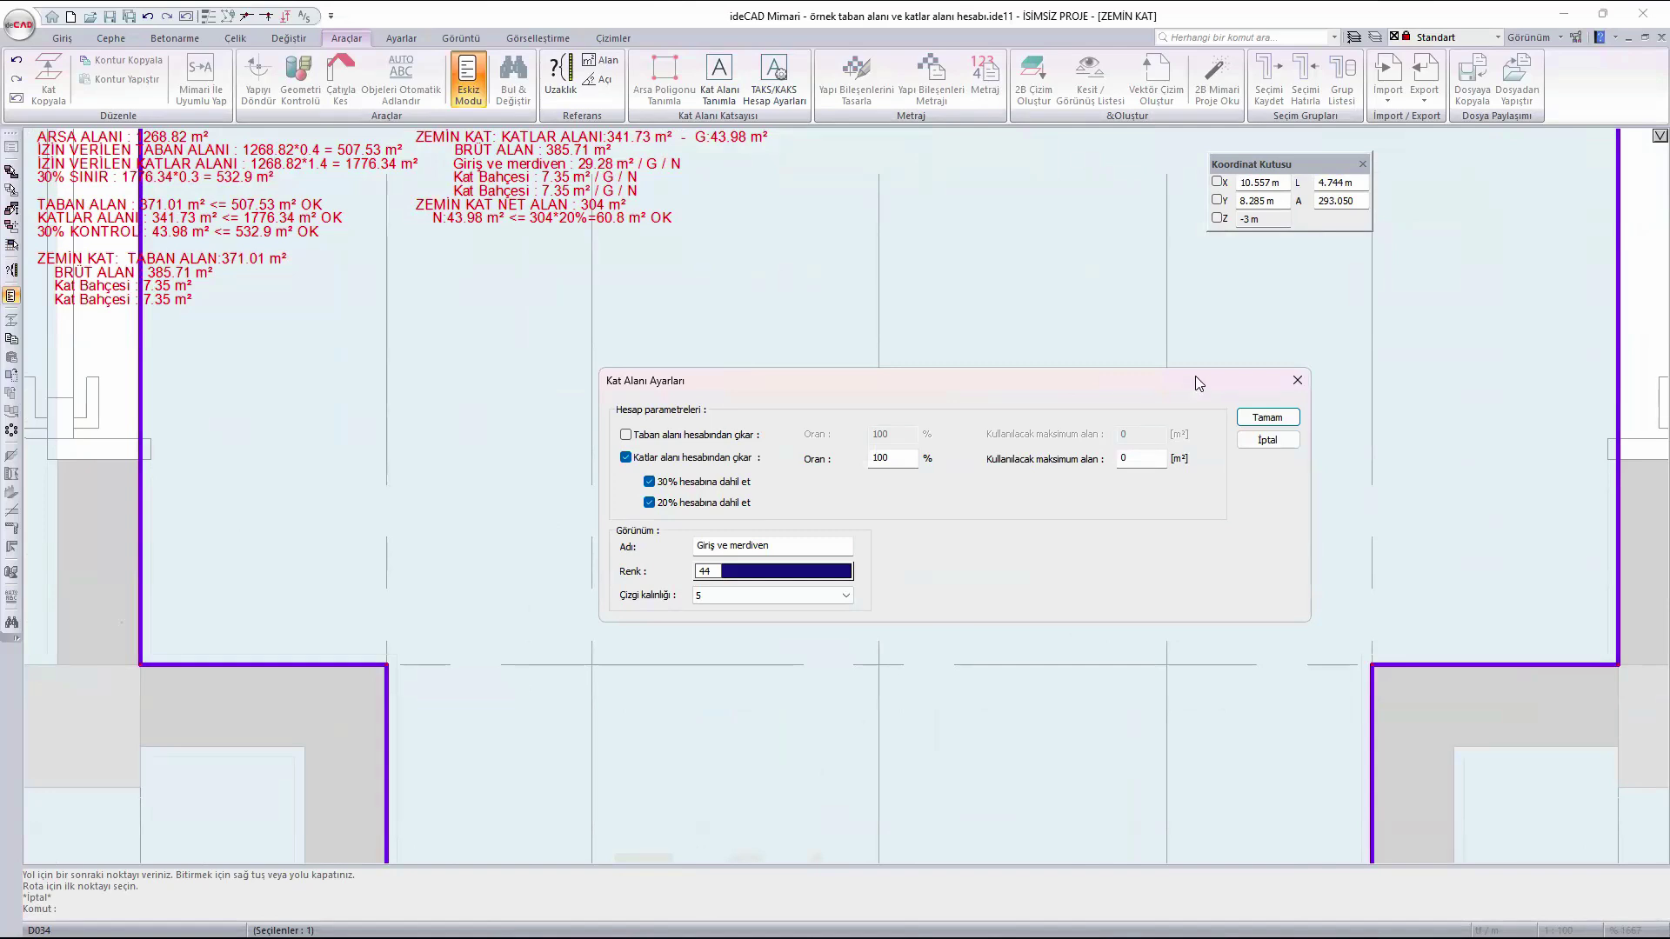
{"action": "left_click_drag", "start_coordinate": [1191, 377], "coordinate": [866, 188]}
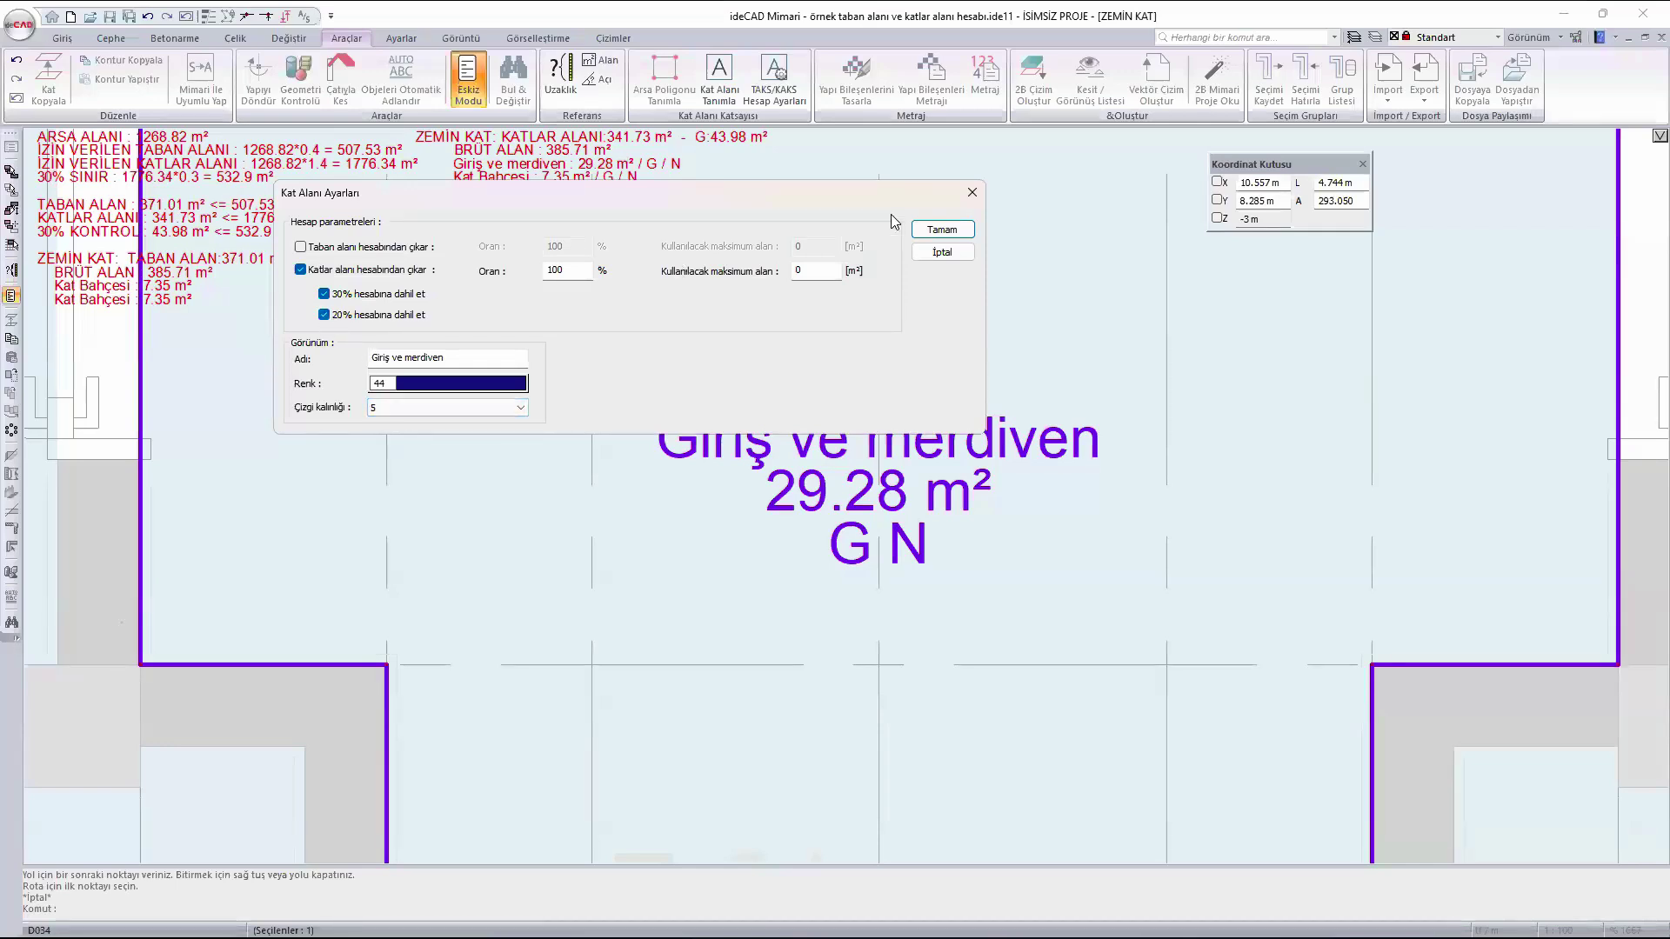
{"action": "left_click", "coordinate": [943, 231]}
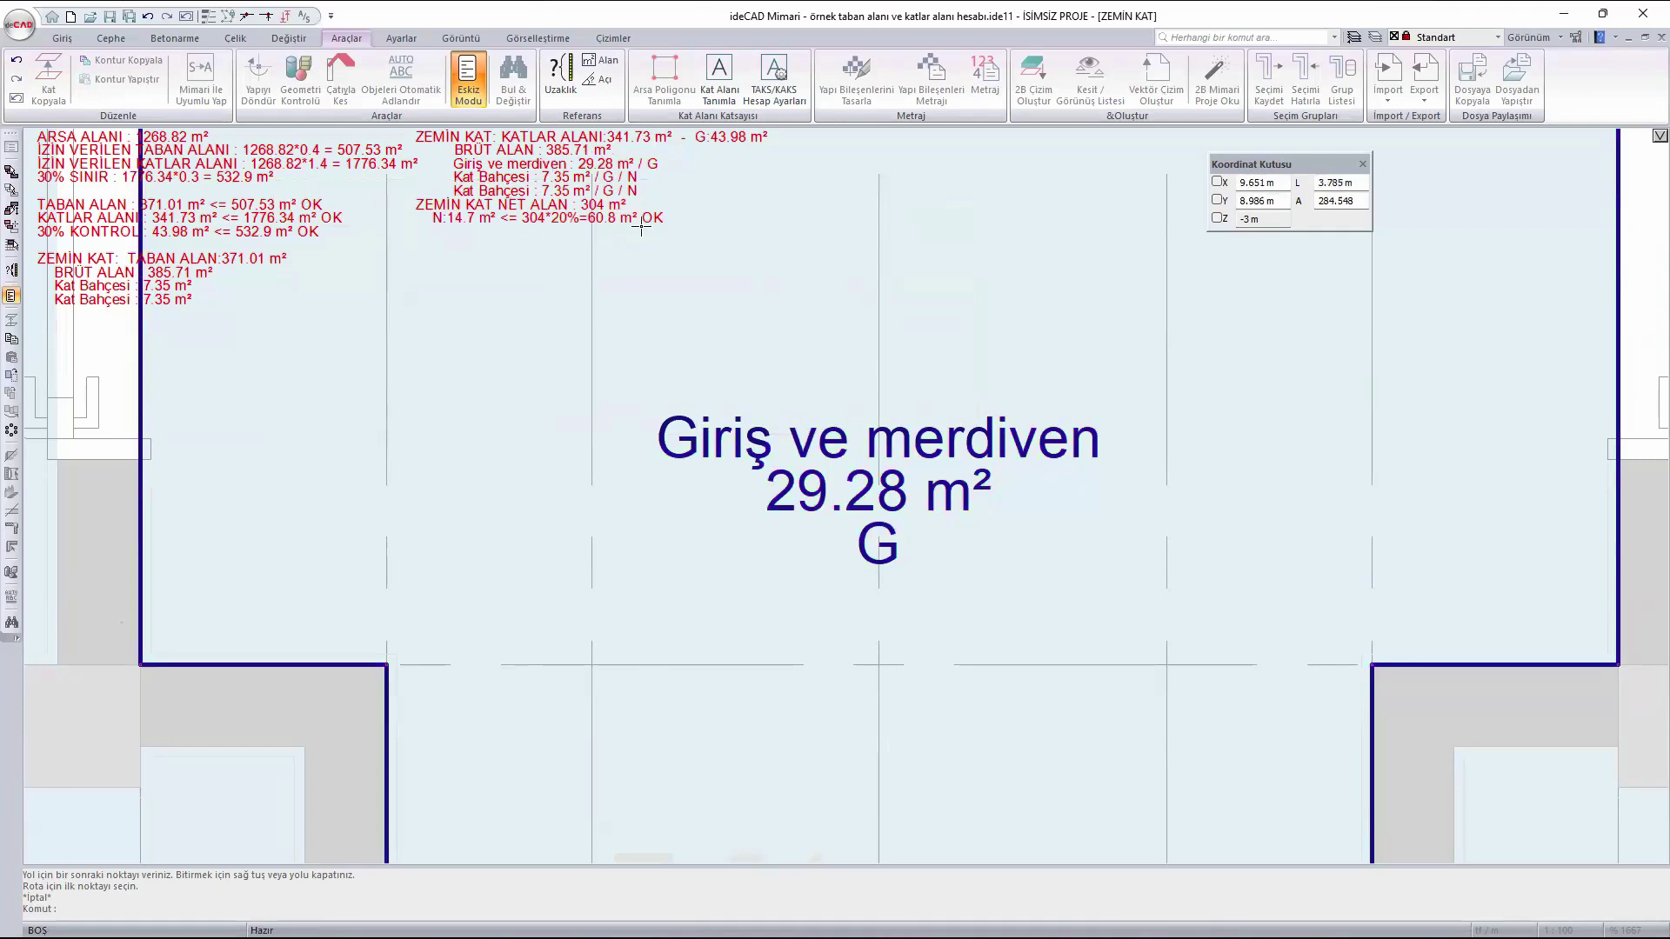
- Exclude the Giriş ve merdiven area from the 30% calculation by turning off 30% hesabına dahil et
{"action": "double_click", "coordinate": [874, 478]}
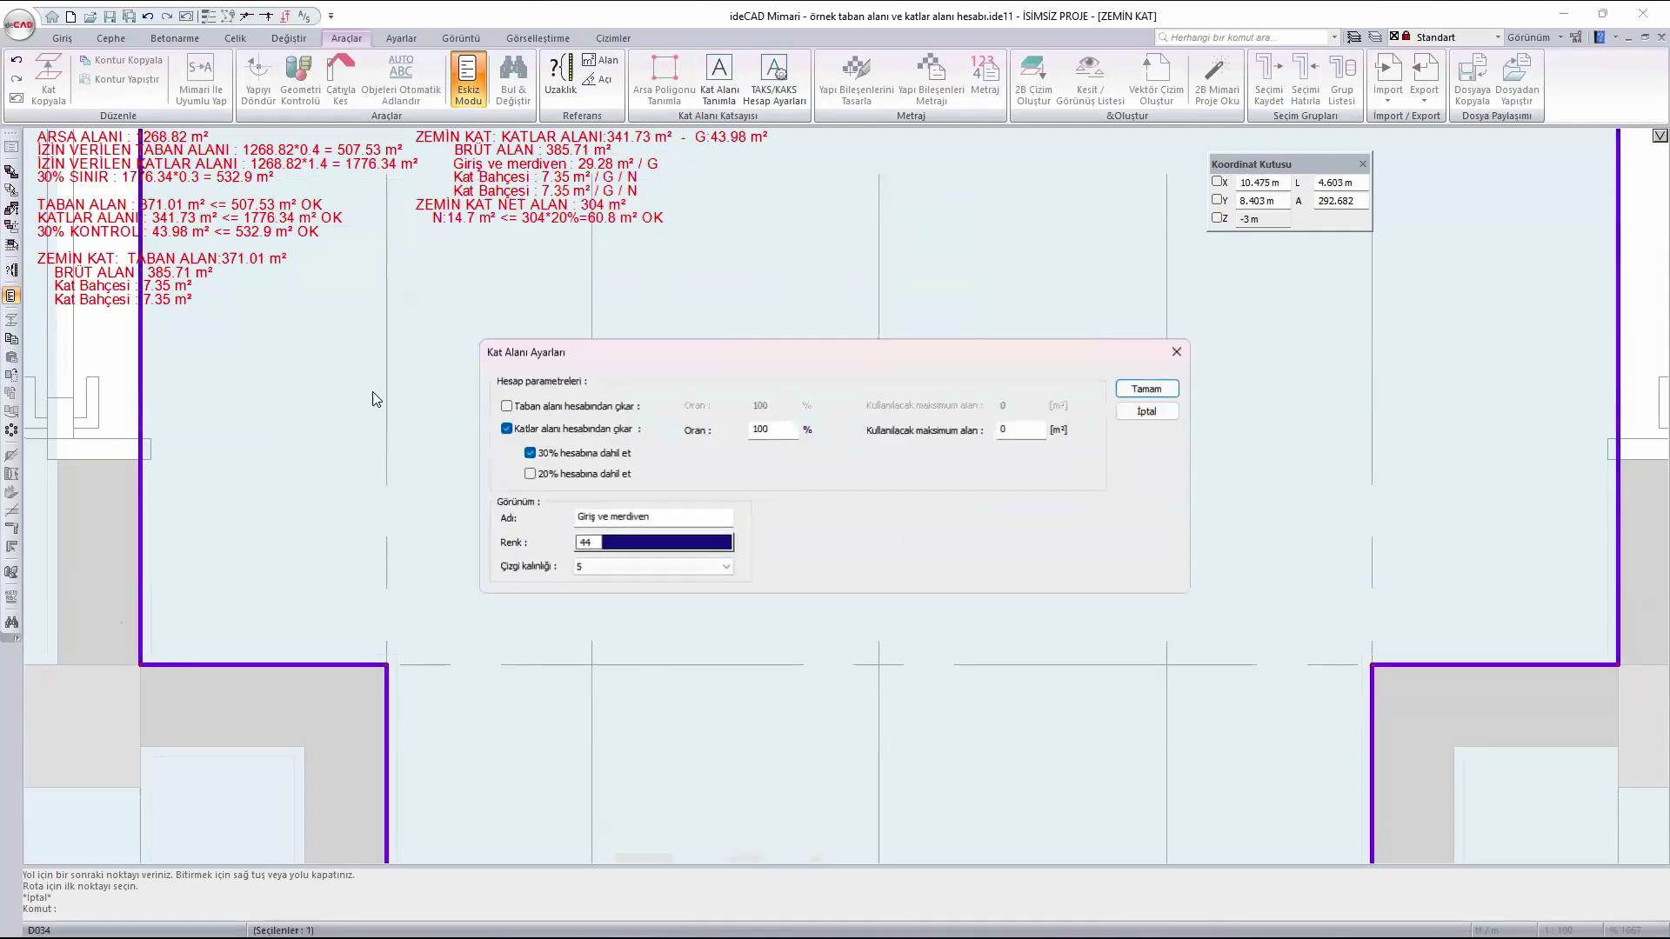
{"action": "left_click", "coordinate": [530, 453]}
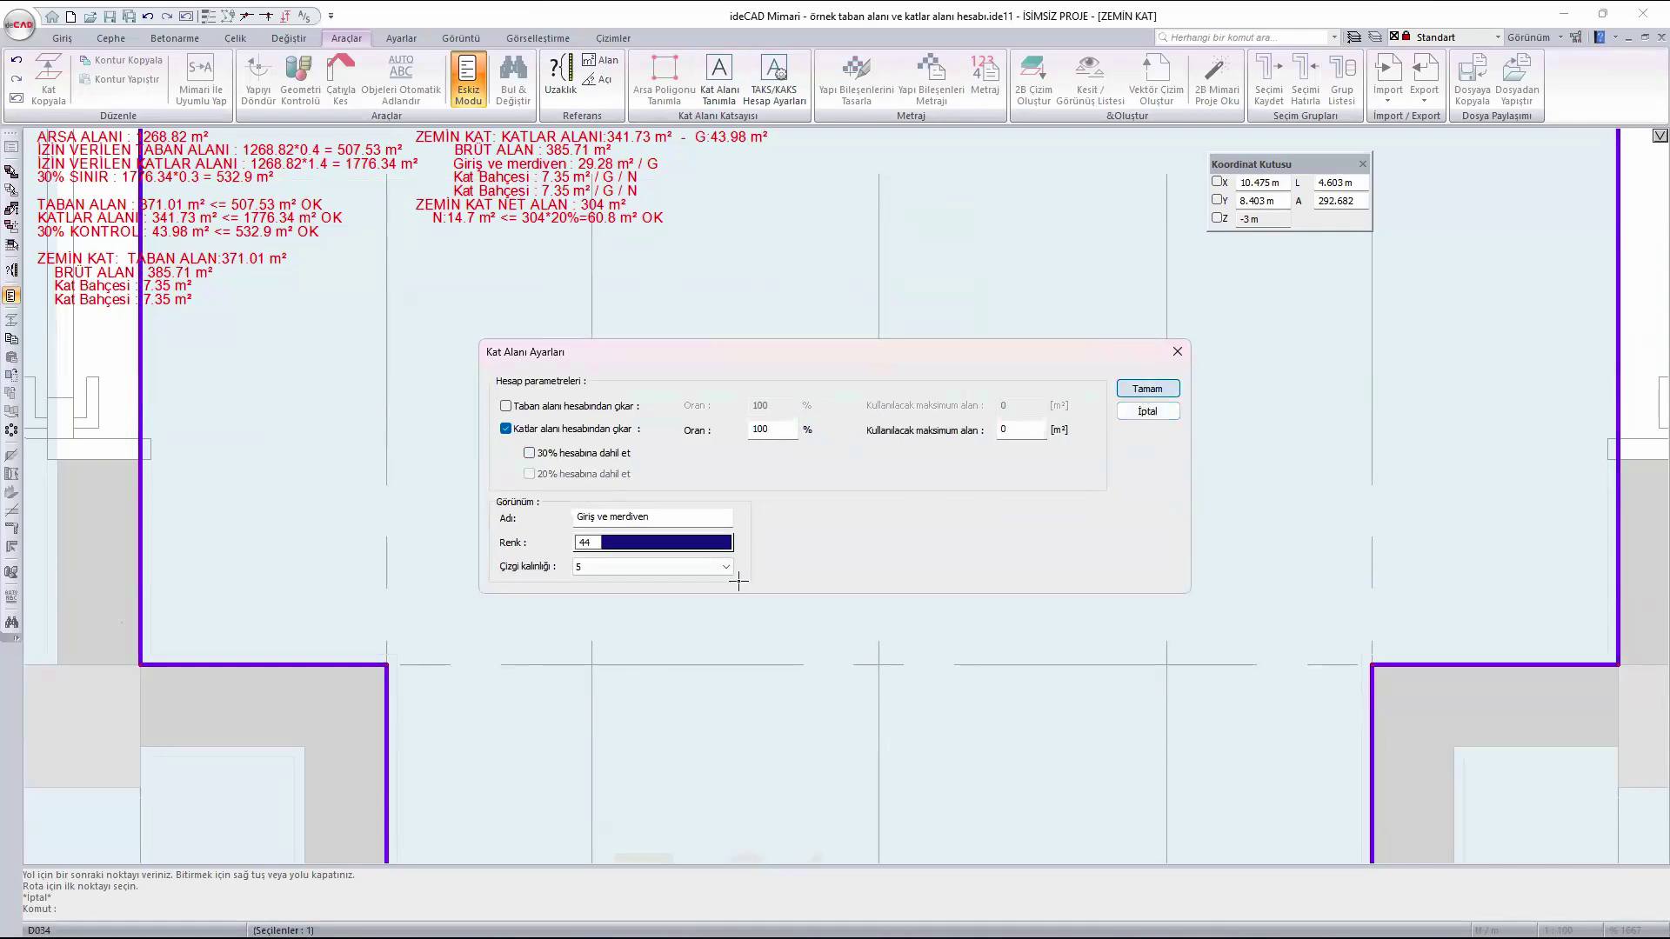
{"action": "key", "text": "Return"}
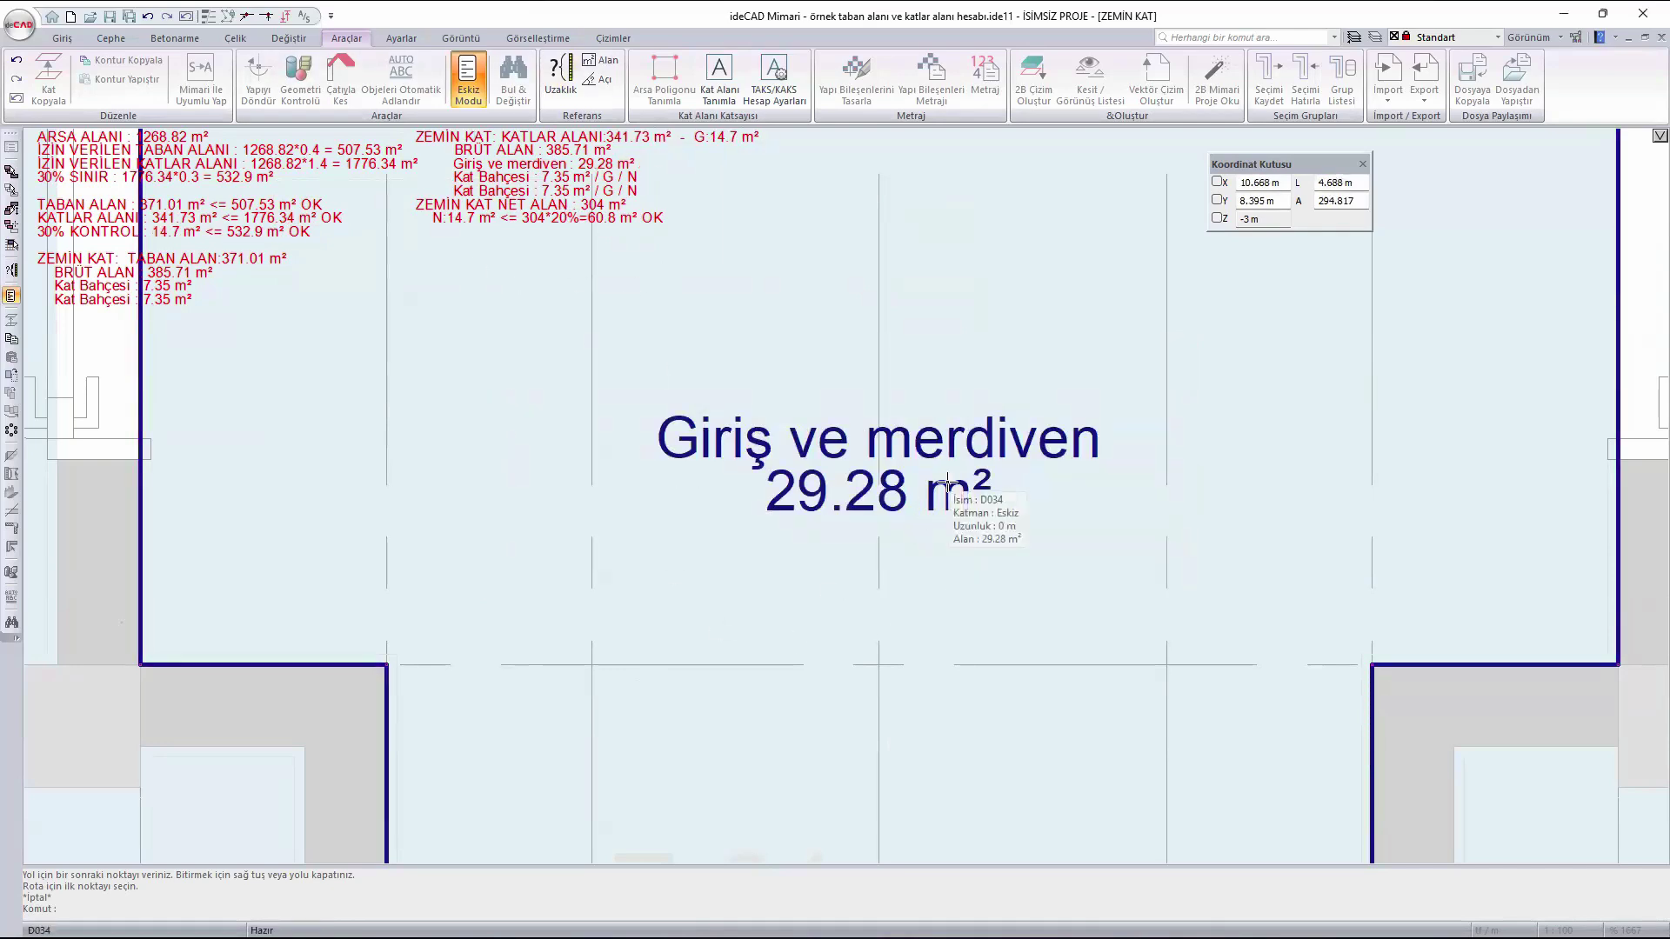
- Include the Giriş ve merdiven area in both calculations by turning on 30% and 20% hesabına dahil et
{"action": "double_click", "coordinate": [932, 454]}
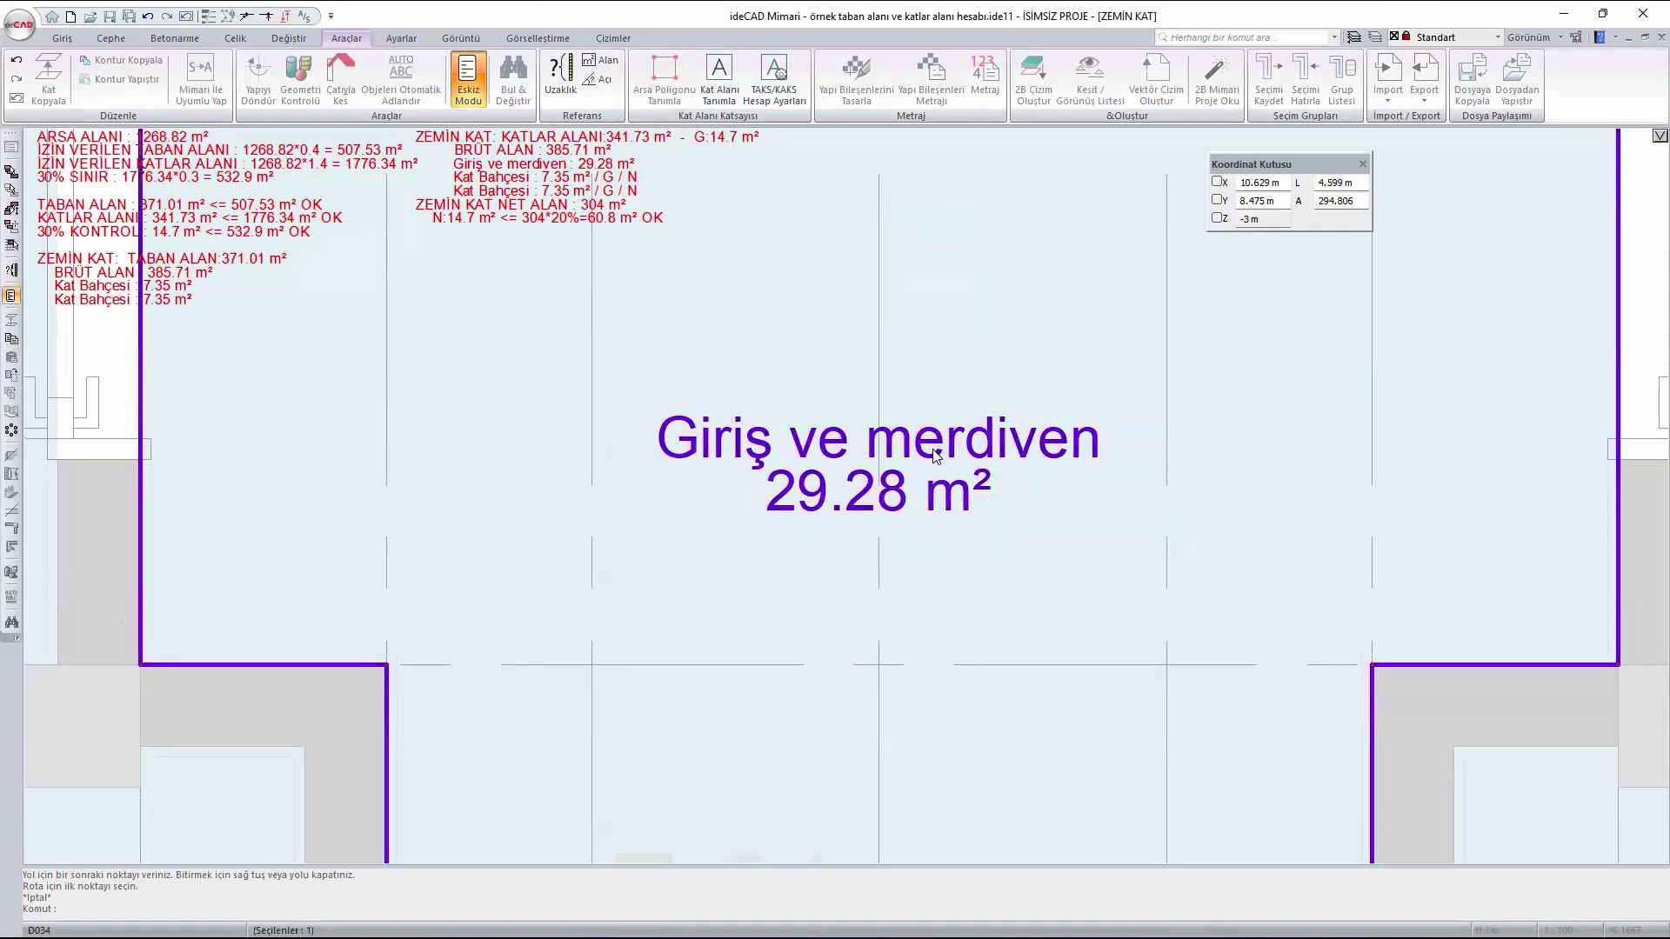
{"action": "left_click", "coordinate": [529, 453]}
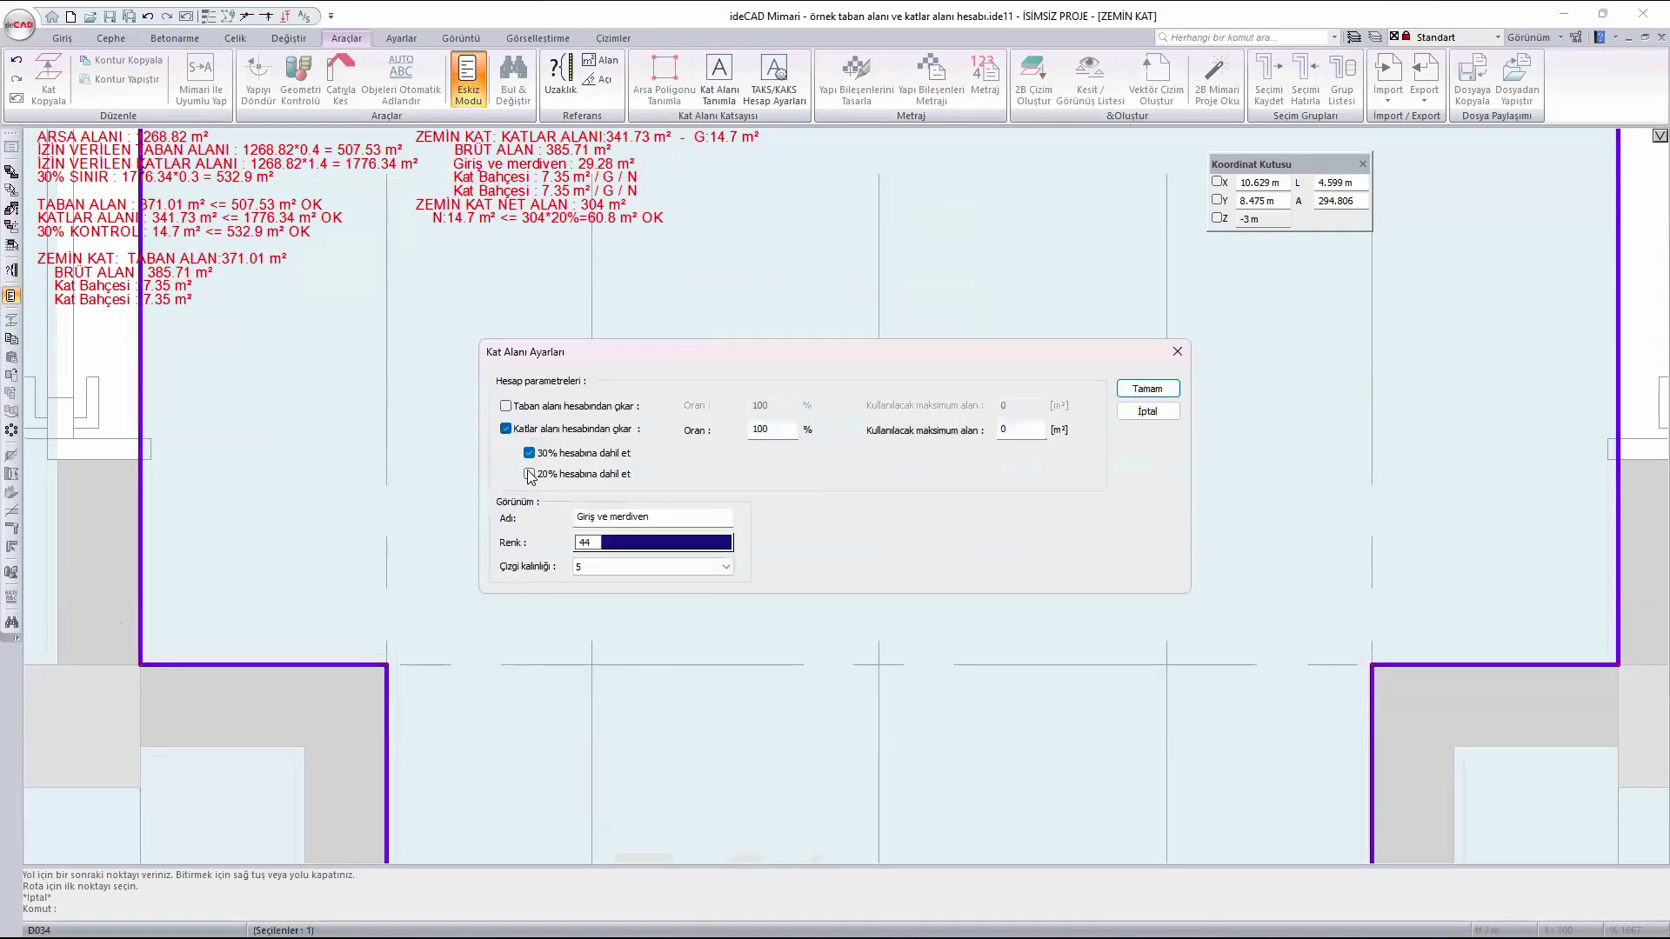
{"action": "left_click", "coordinate": [529, 474]}
{"action": "left_click", "coordinate": [1146, 389]}
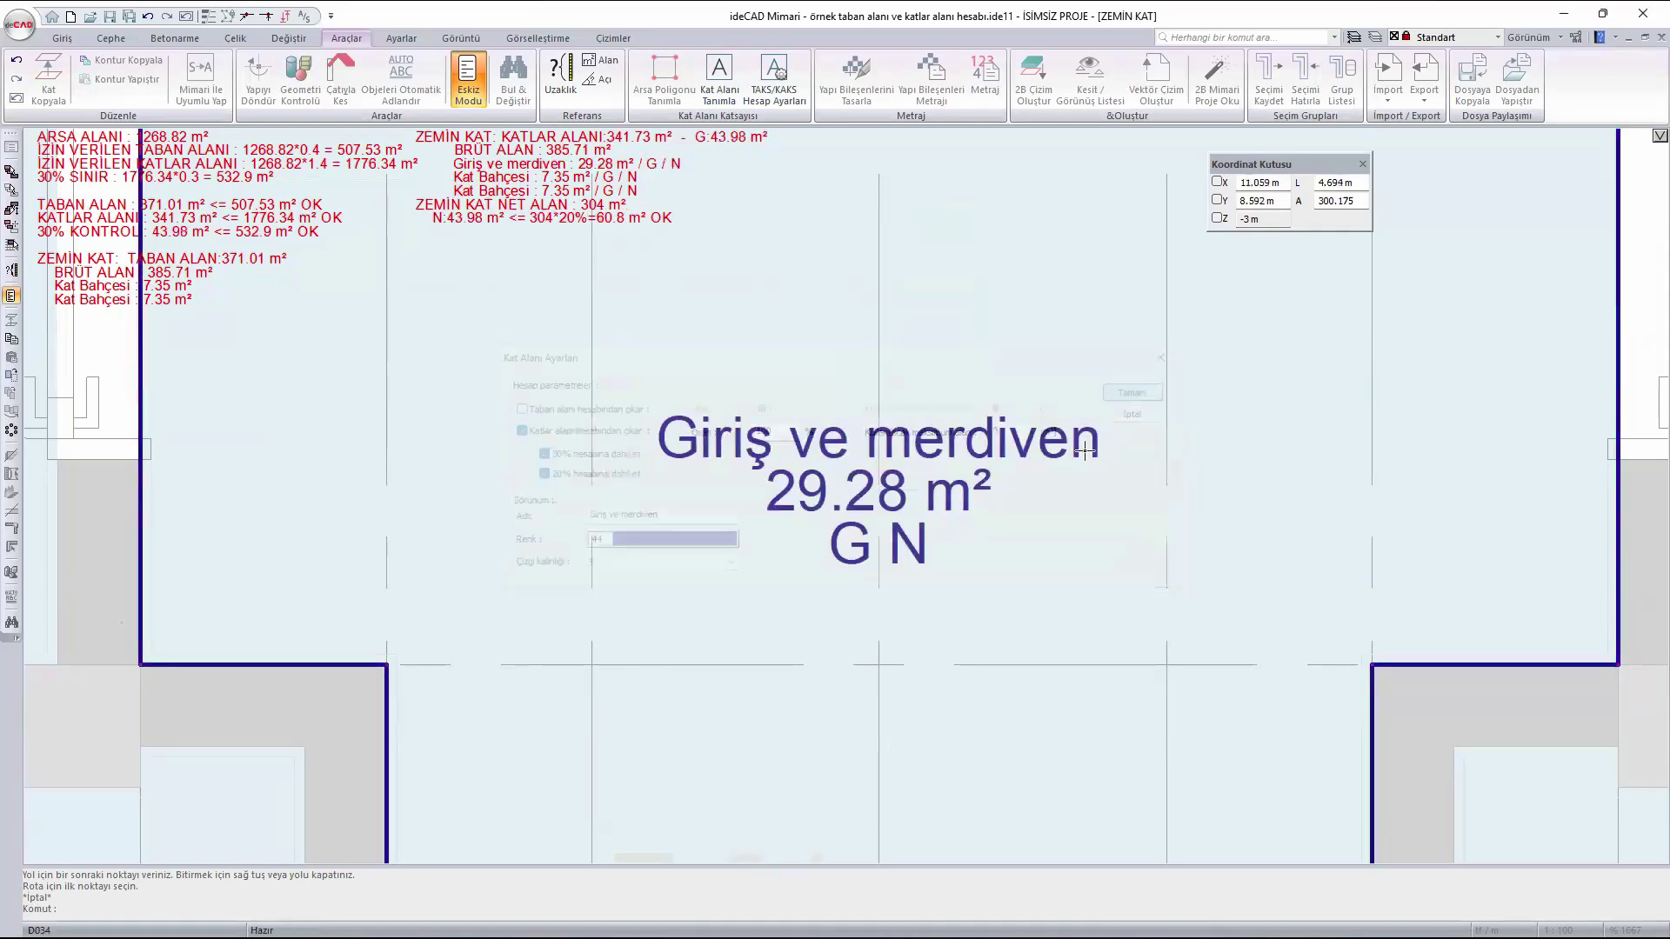
- Examine the ground floor's TAKS/KAKS results against the outlined gross, Kat Bahçesi and Giriş ve merdiven areas
{"action": "scroll", "coordinate": [1027, 635], "scroll_direction": "down", "scroll_amount": 4}
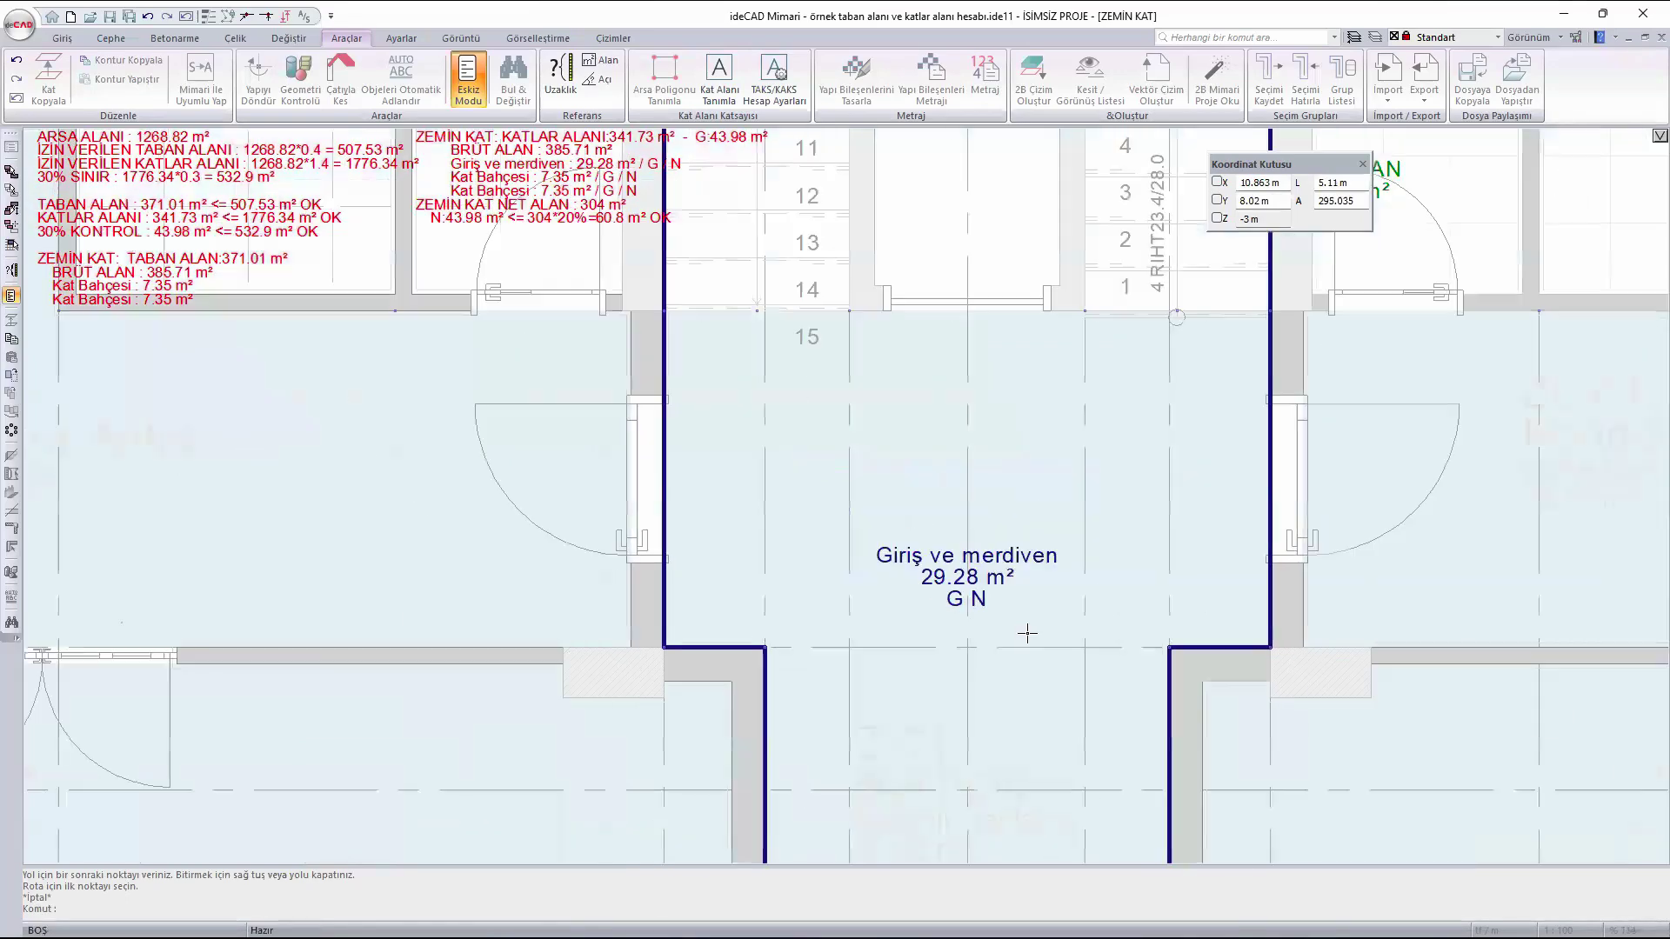
{"action": "scroll", "coordinate": [1027, 633], "scroll_direction": "down", "scroll_amount": 2}
{"action": "scroll", "coordinate": [1027, 633], "scroll_direction": "down", "scroll_amount": 4}
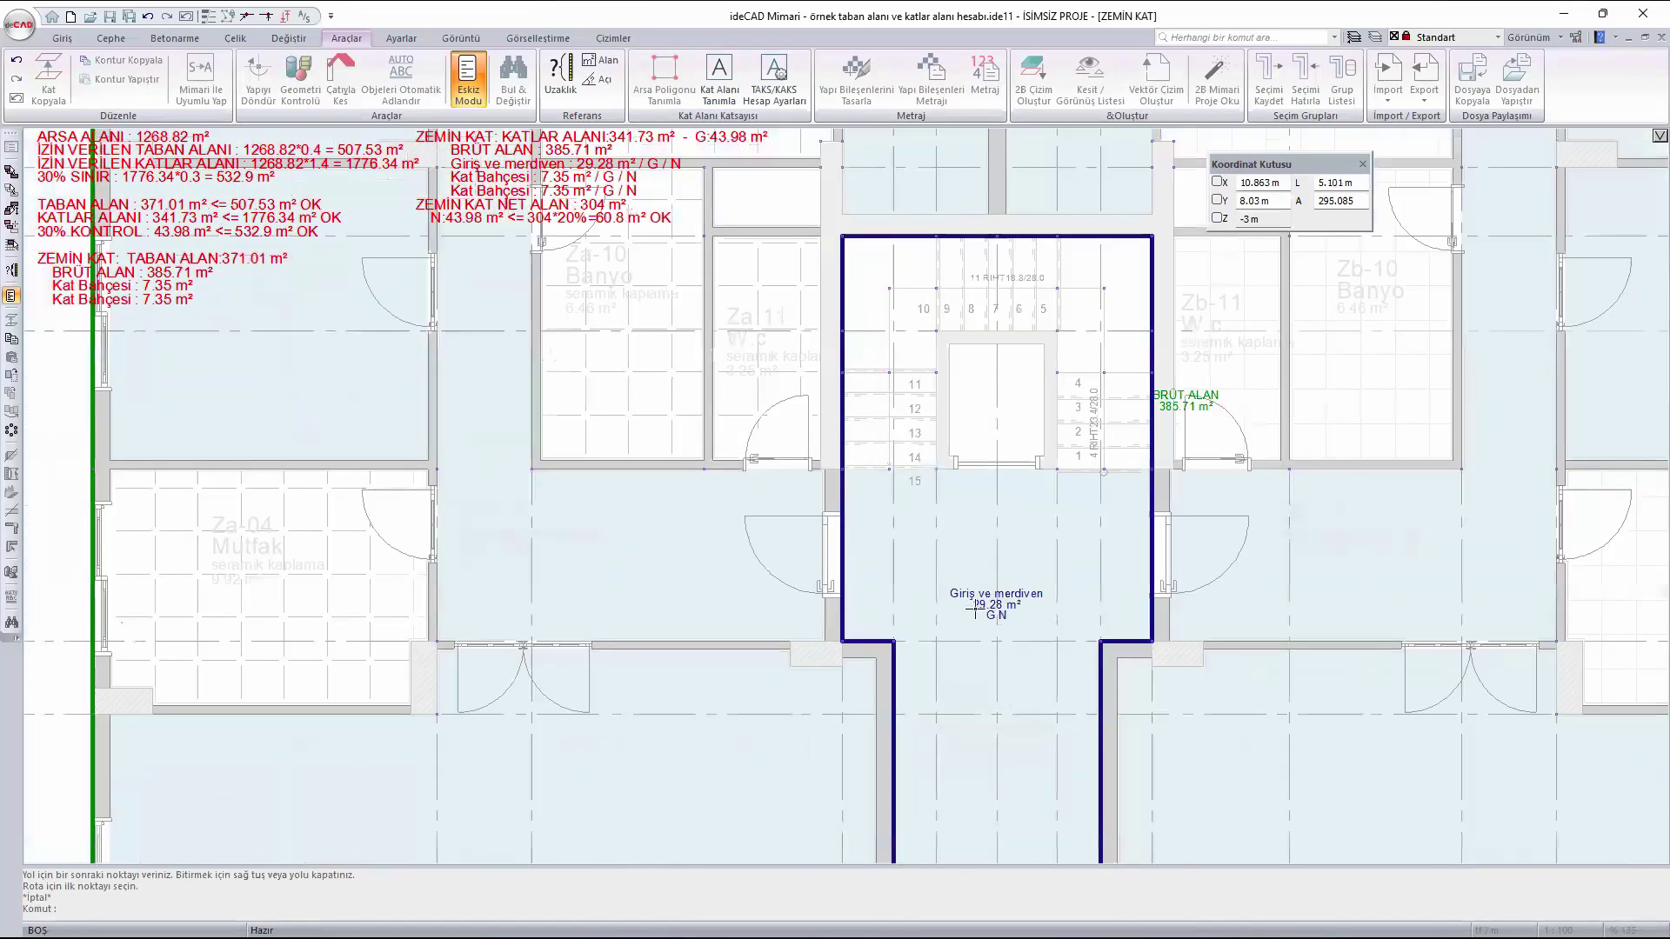
{"action": "middle_click_drag", "start_coordinate": [927, 646], "coordinate": [965, 935]}
{"action": "scroll", "coordinate": [571, 215], "scroll_direction": "up", "scroll_amount": 1}
{"action": "scroll", "coordinate": [501, 219], "scroll_direction": "up", "scroll_amount": 1}
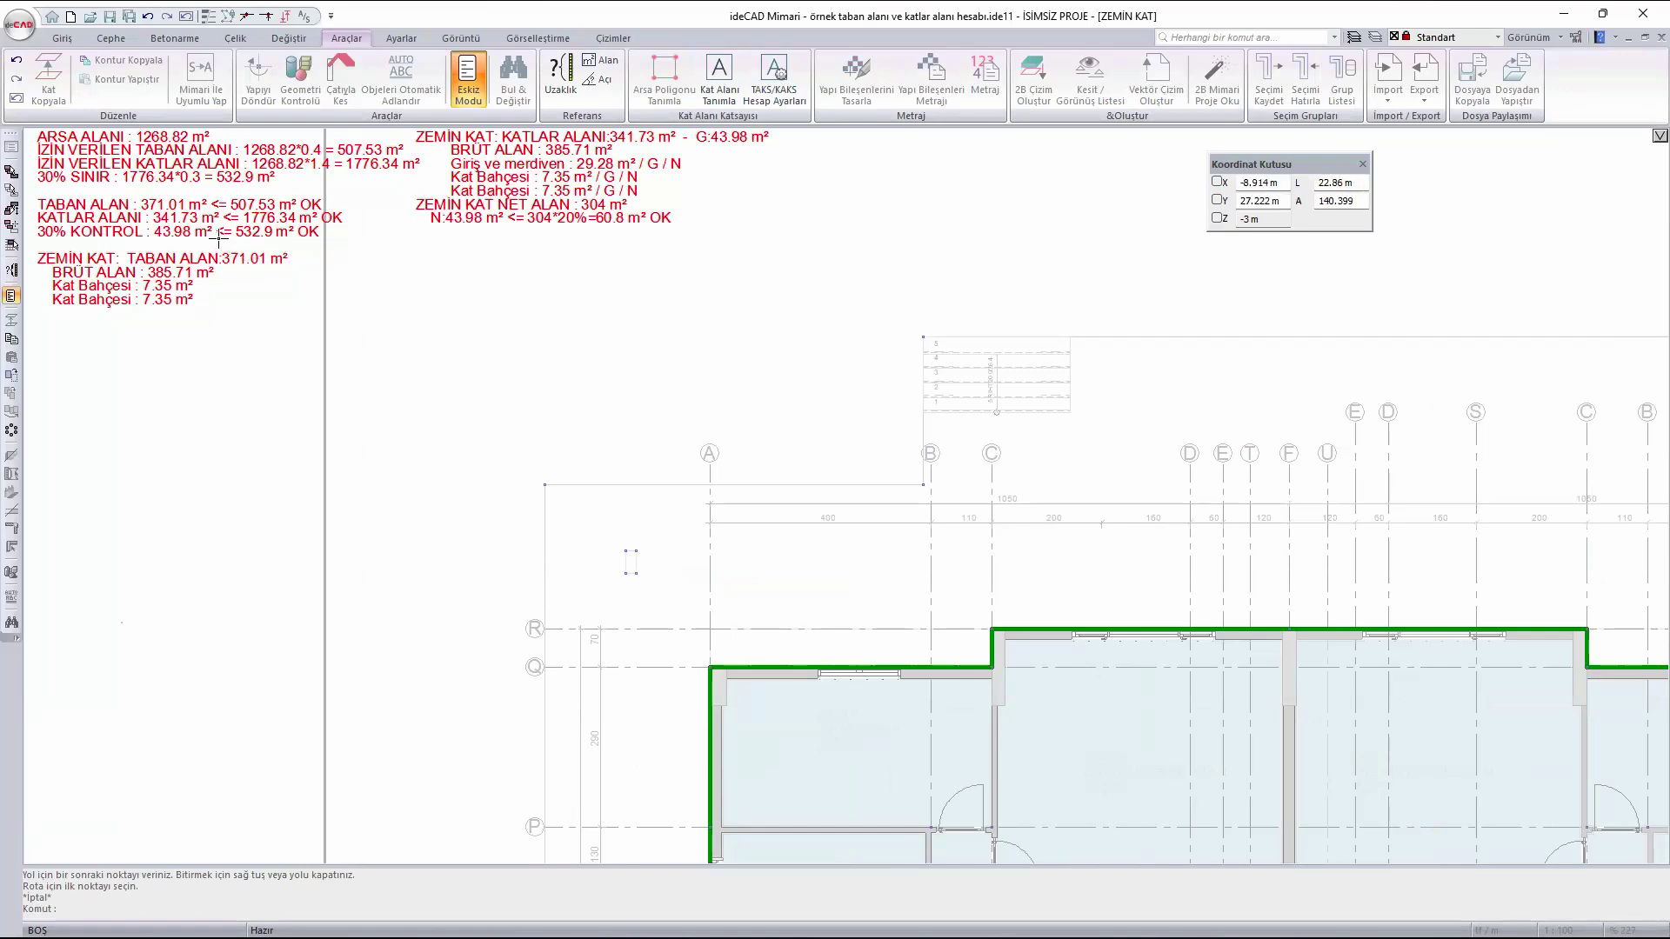
{"action": "scroll", "coordinate": [770, 365], "scroll_direction": "down", "scroll_amount": 3}
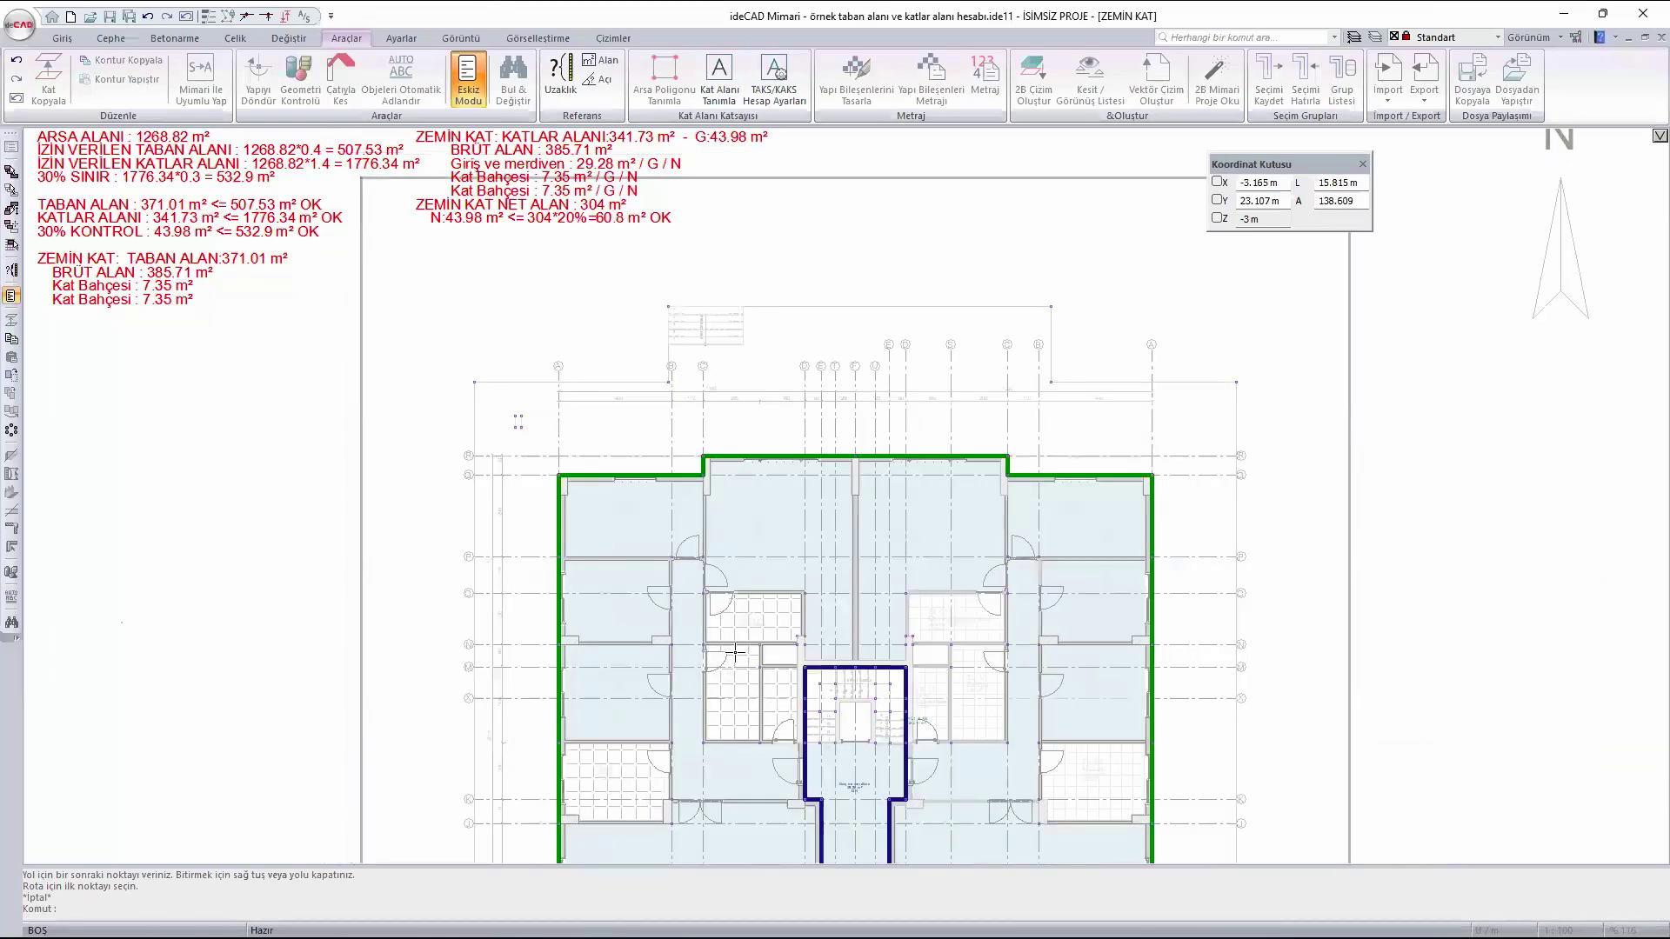
{"action": "middle_click_drag", "start_coordinate": [770, 365], "coordinate": [746, 157]}
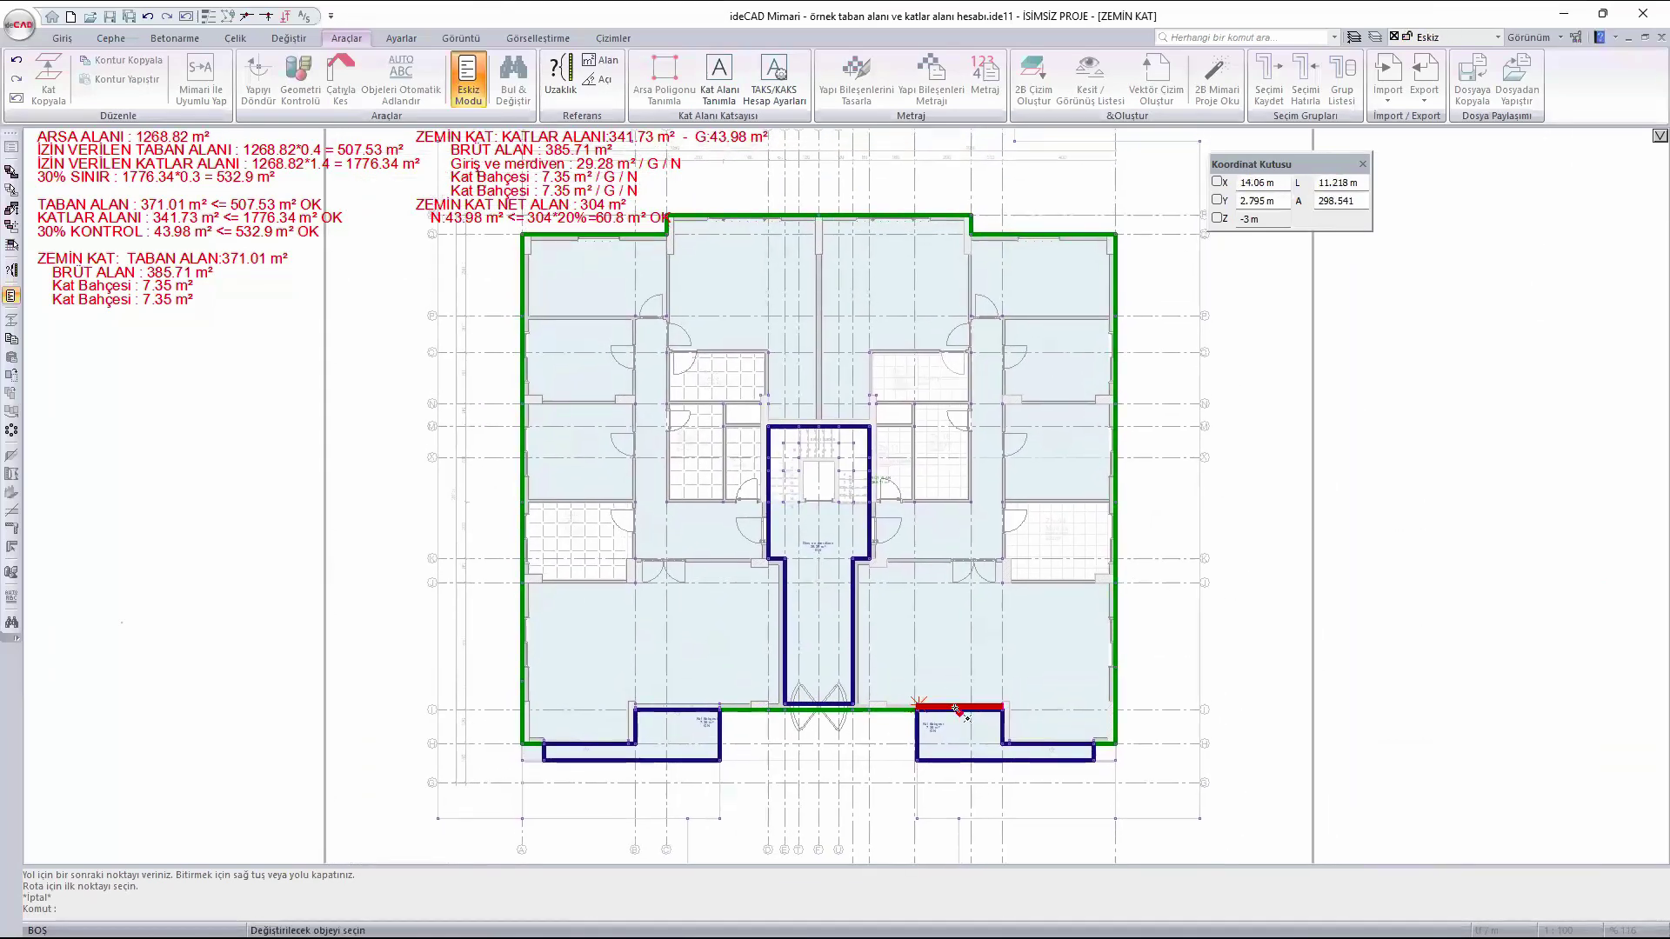
- Switch to 1. KAT and set its net area to 313 in the TAKS/KAKS calculation settings
{"action": "right_click", "coordinate": [1000, 928]}
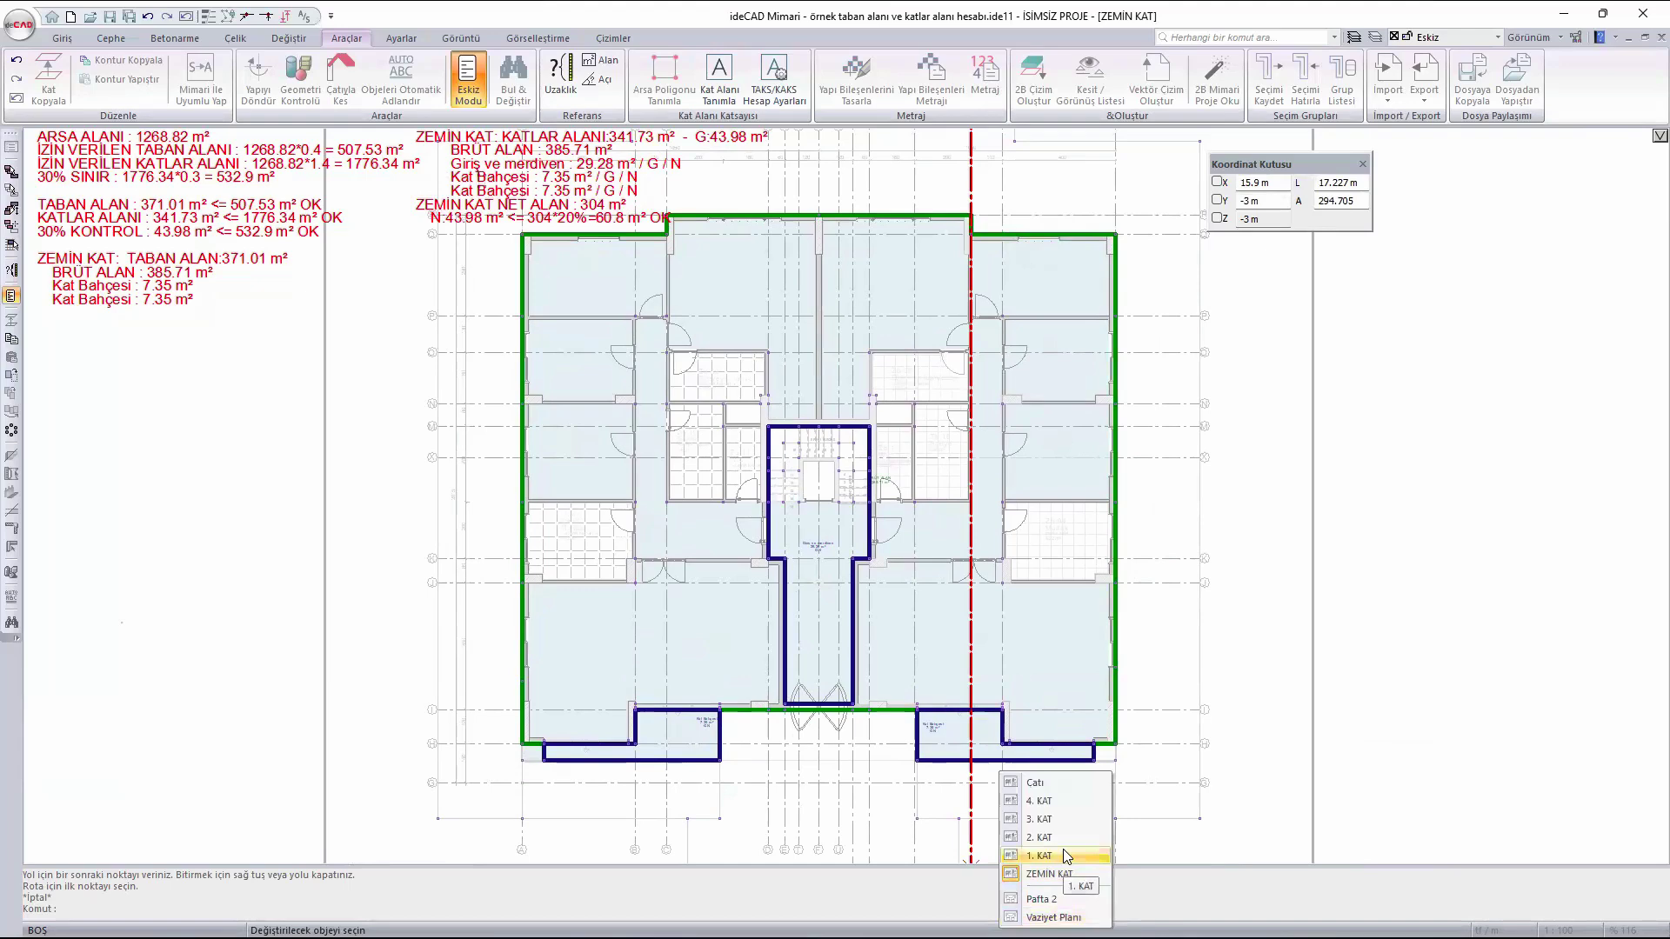
{"action": "left_click", "coordinate": [1064, 849]}
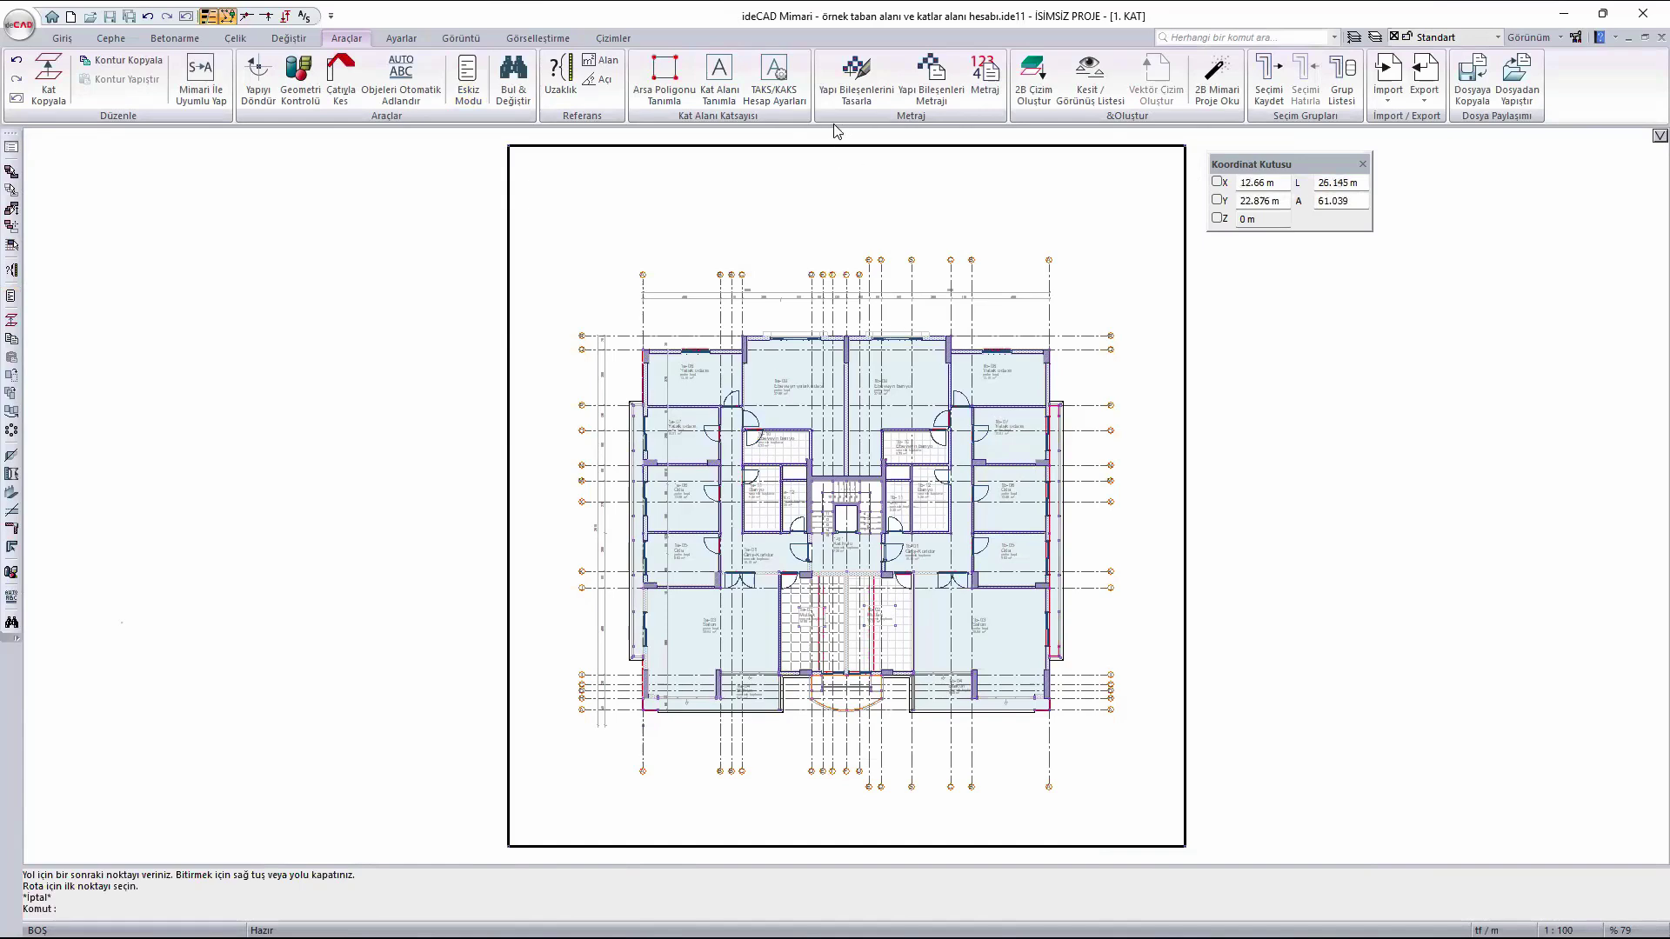
{"action": "left_click", "coordinate": [777, 76]}
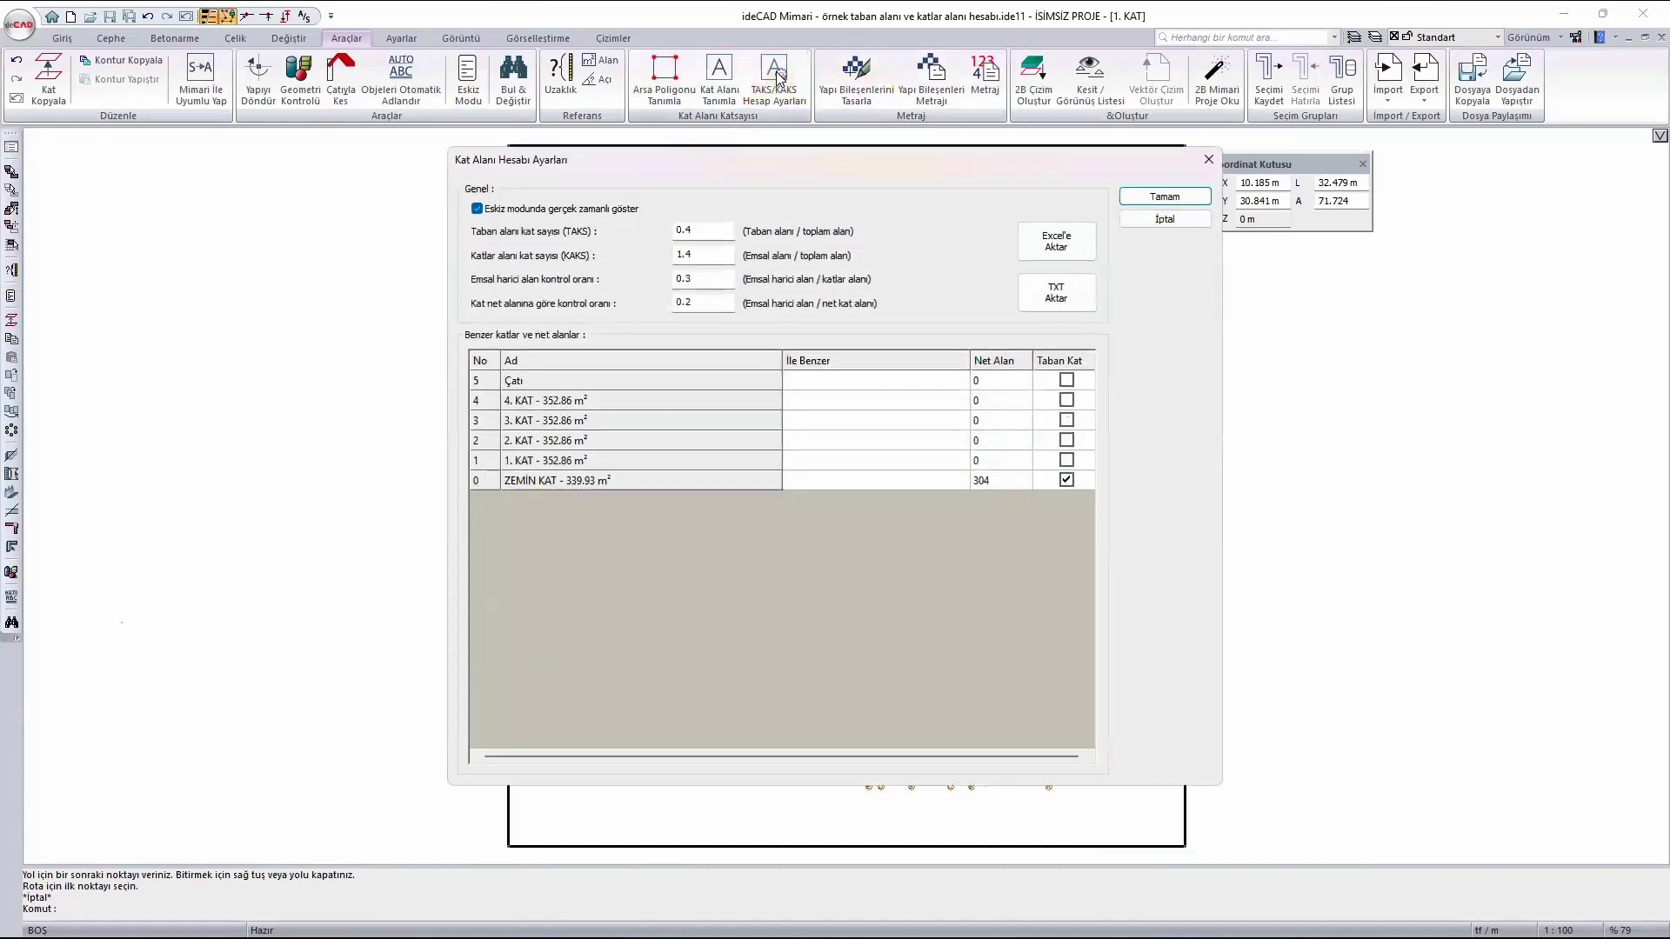
{"action": "left_click", "coordinate": [1000, 461]}
{"action": "left_click", "coordinate": [1000, 461]}
{"action": "key", "text": "Return"}
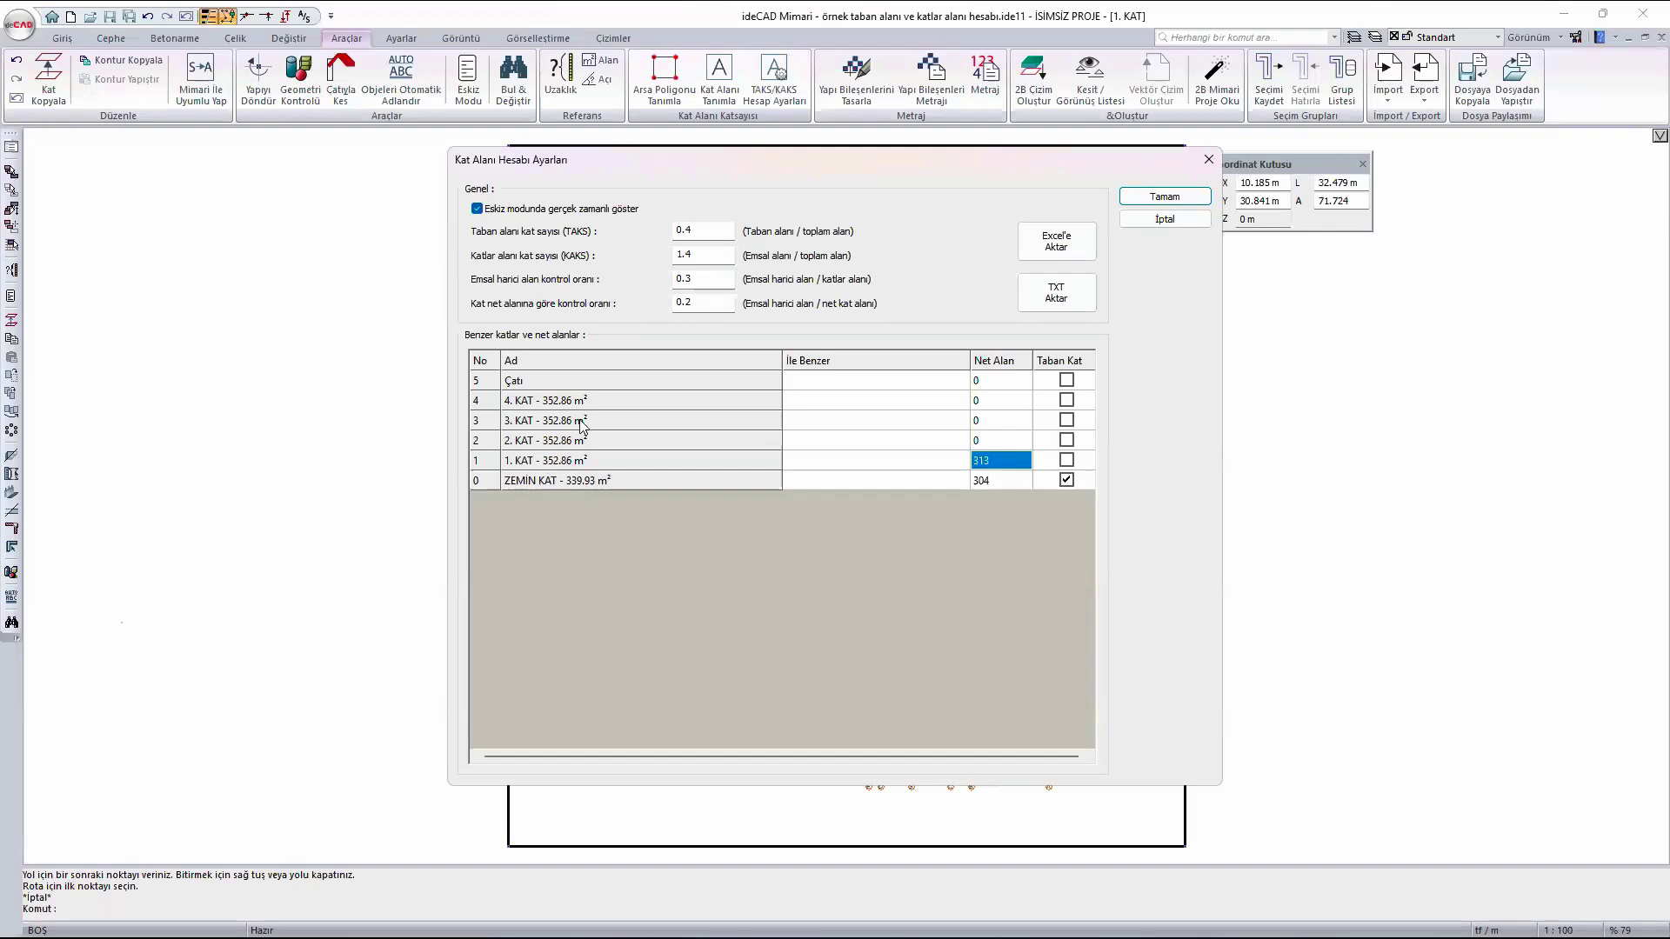
- Define 2. KAT, 3. KAT and 4. KAT as similar to 1. KAT and accept the calculation settings
{"action": "left_click", "coordinate": [805, 439]}
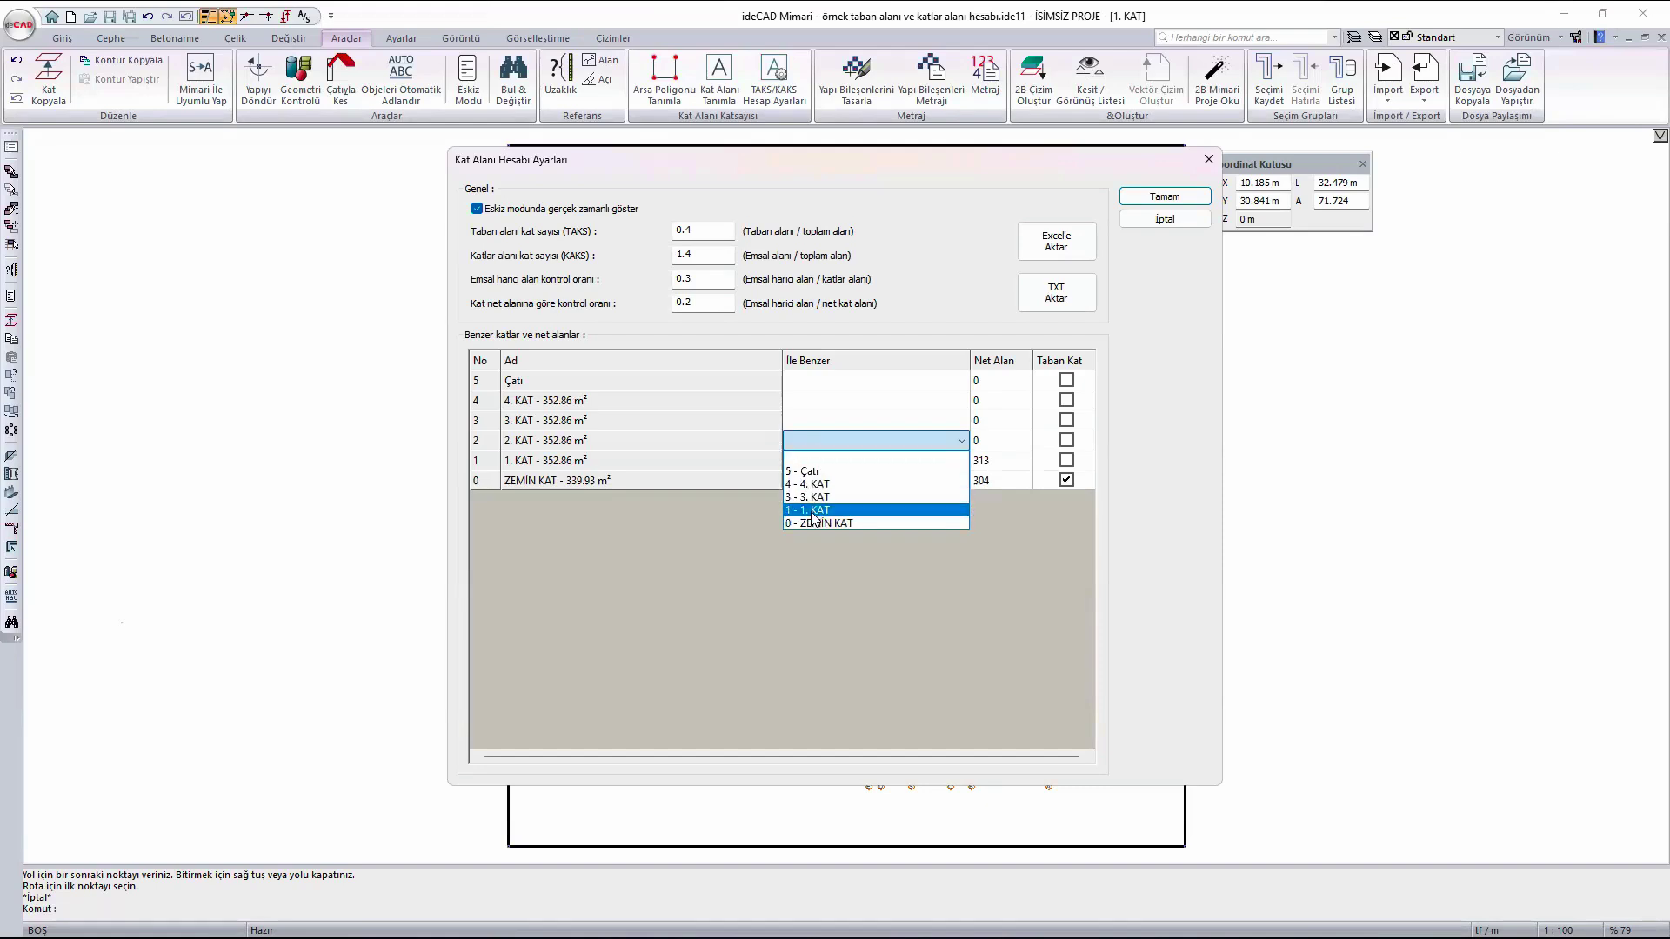
{"action": "left_click", "coordinate": [809, 509]}
{"action": "left_click", "coordinate": [805, 421]}
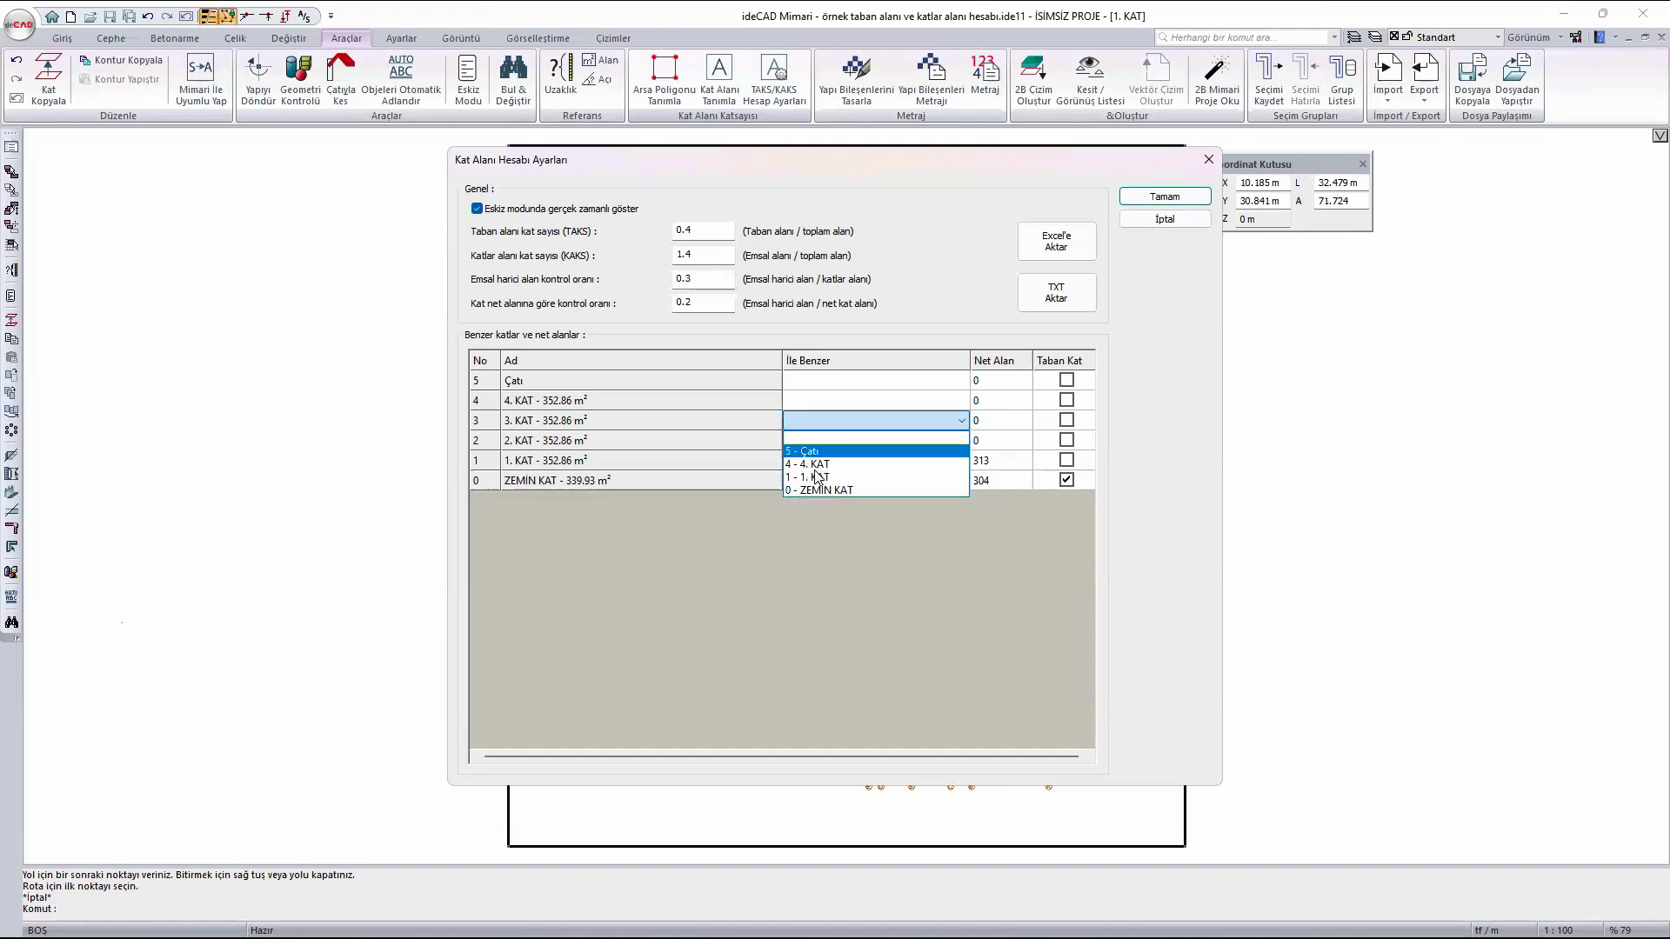
{"action": "left_click", "coordinate": [813, 477]}
{"action": "left_click", "coordinate": [809, 401]}
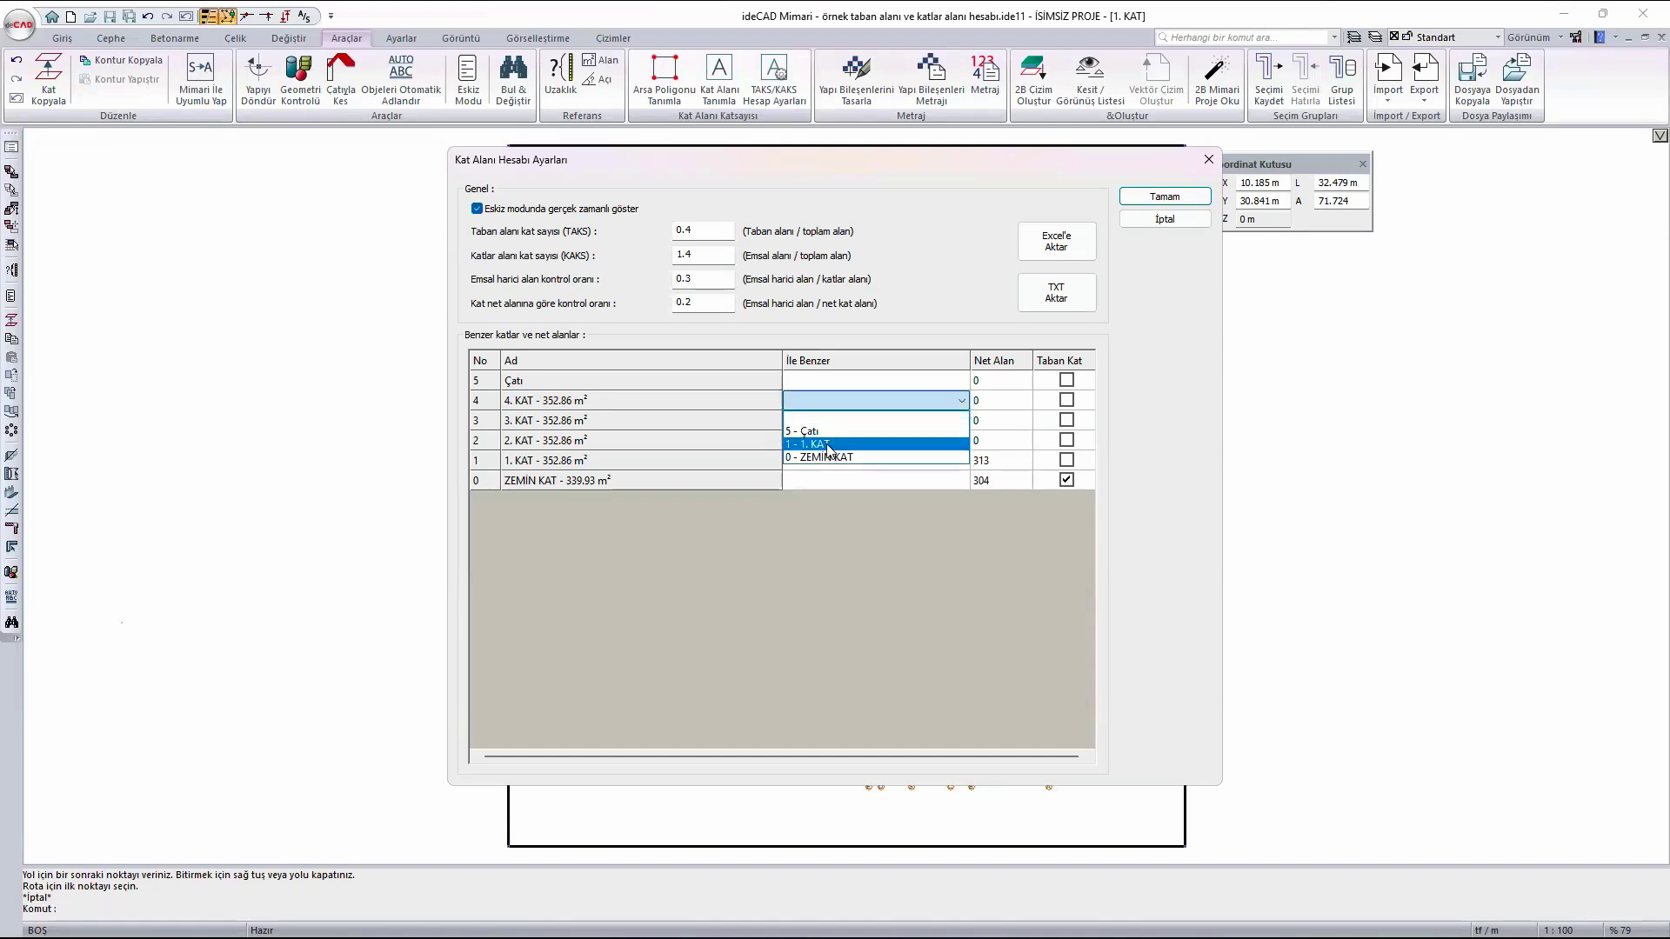
{"action": "left_click", "coordinate": [826, 445]}
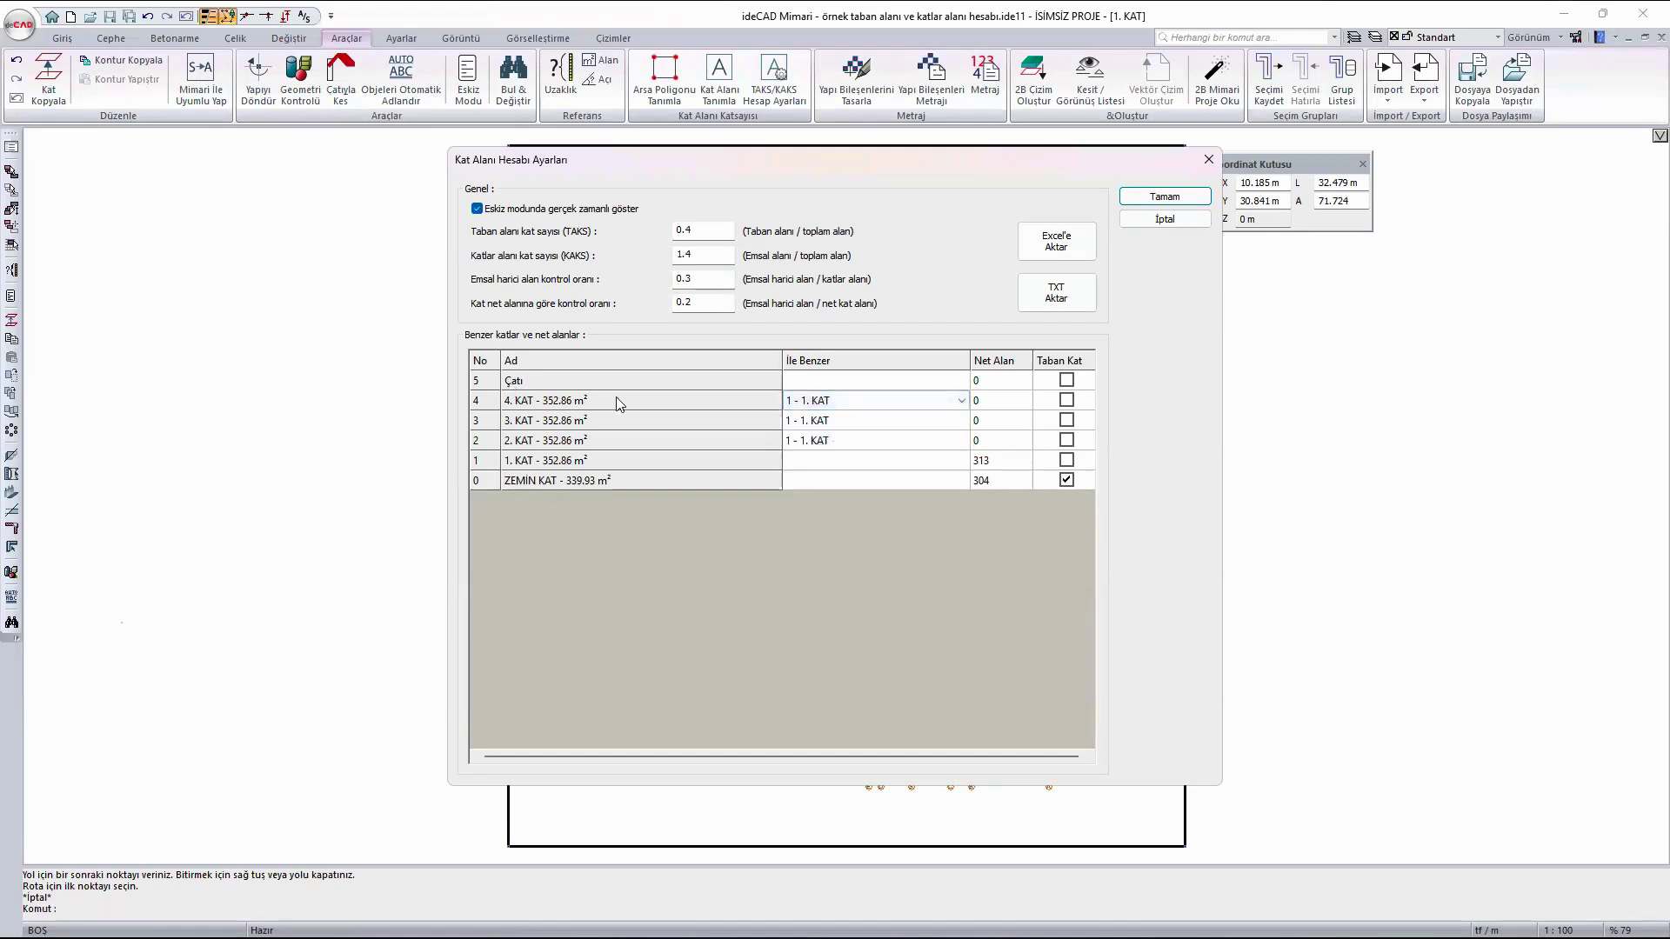
{"action": "left_click", "coordinate": [1155, 197]}
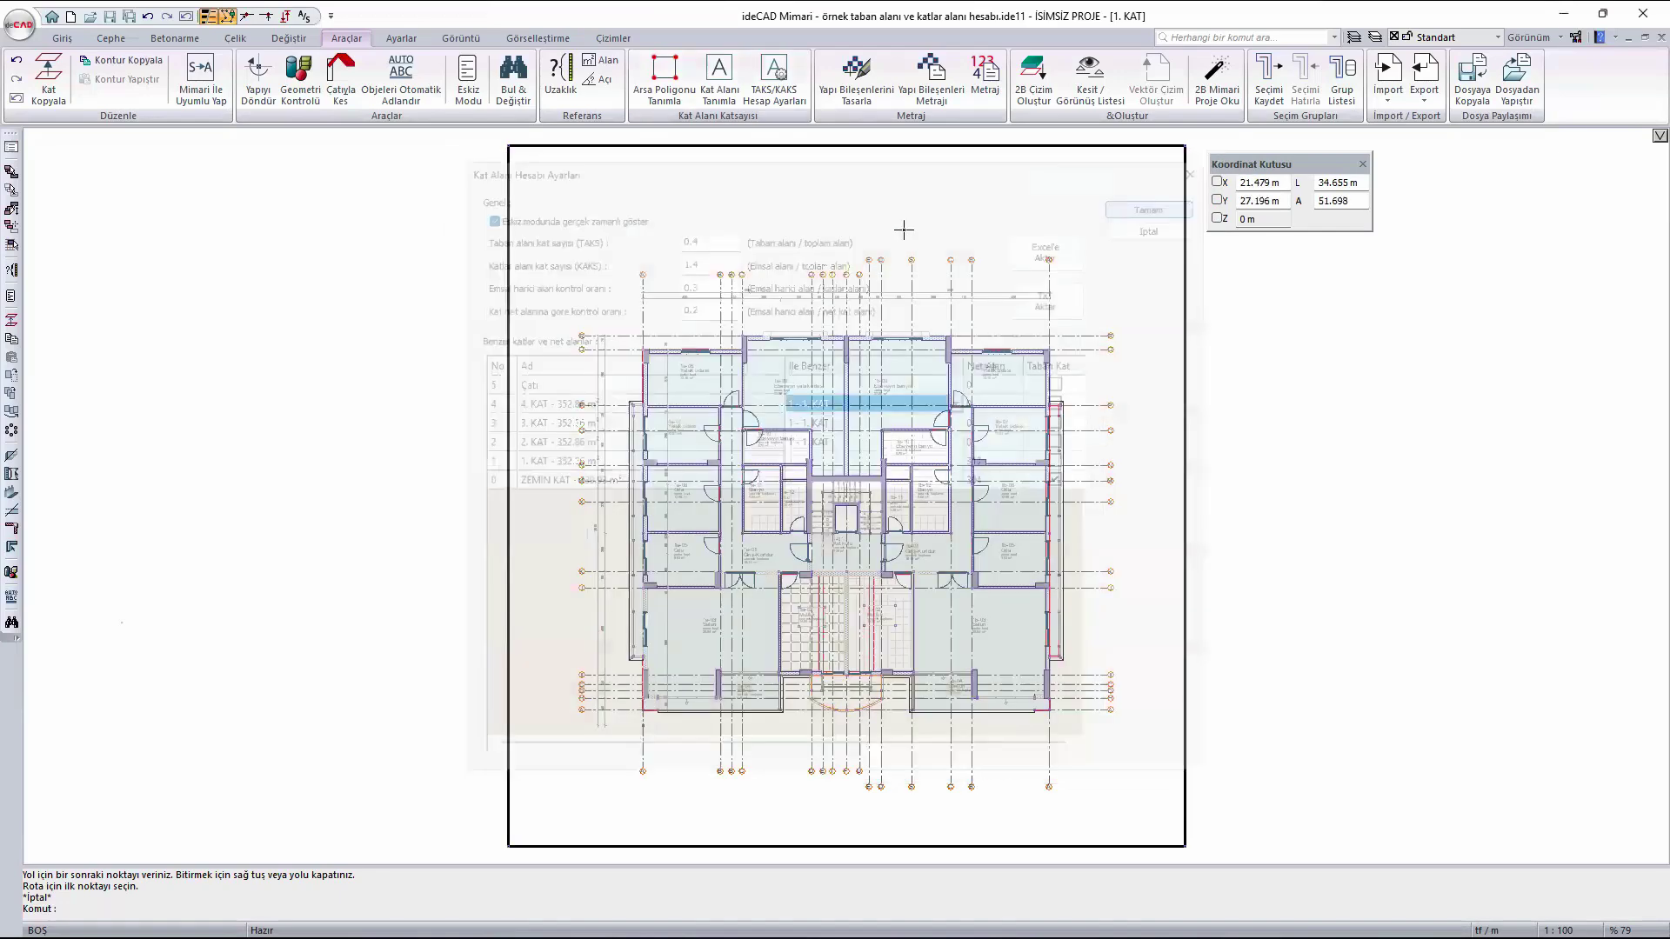
- Start a floor area outline on 1. KAT at the plan's upper-left outer corner, running 5.1 m along the wall and up the facade offset
{"action": "left_click", "coordinate": [727, 76]}
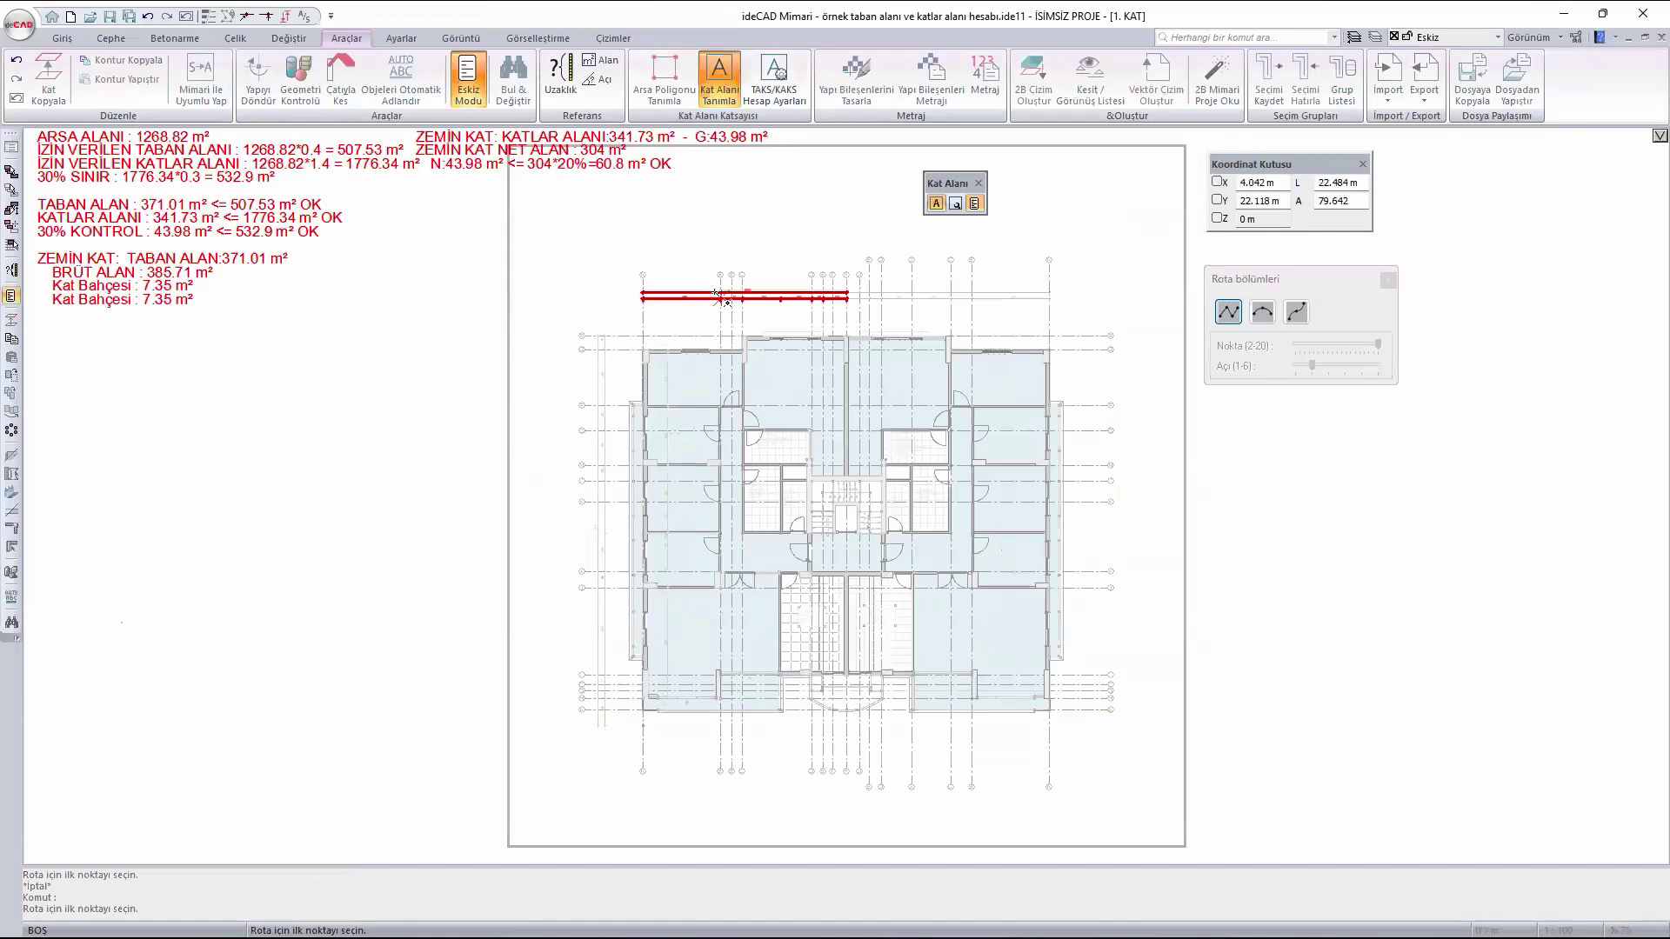
{"action": "scroll", "coordinate": [444, 514], "scroll_direction": "up", "scroll_amount": 5}
{"action": "left_click", "coordinate": [435, 488]}
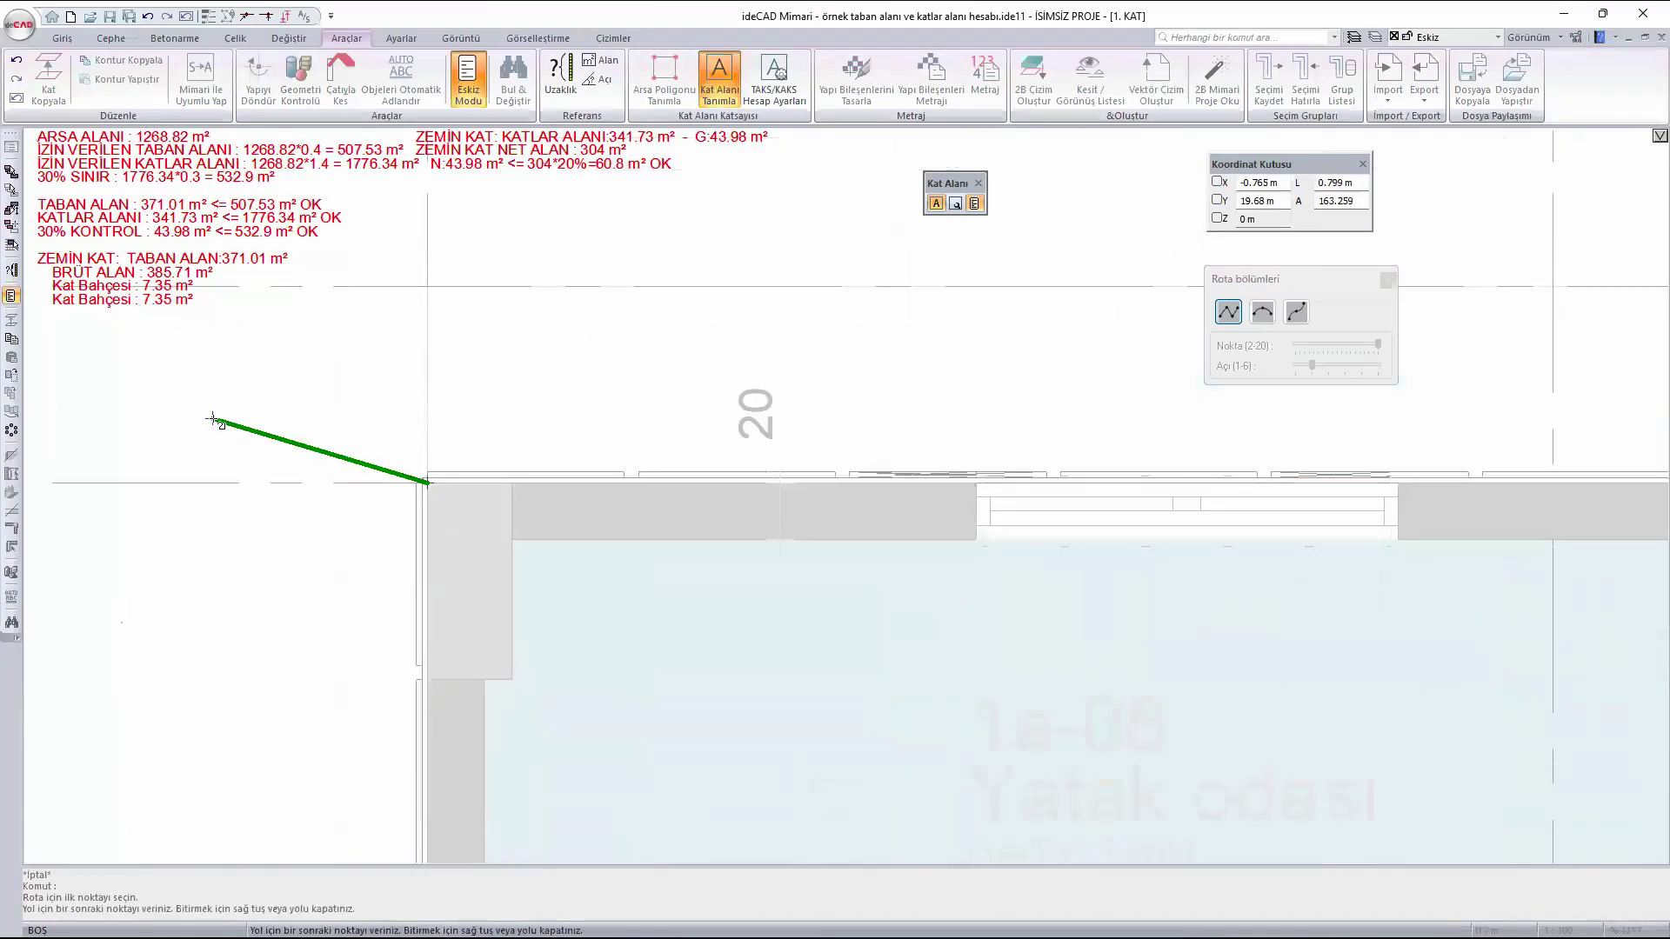
{"action": "scroll", "coordinate": [212, 420], "scroll_direction": "down", "scroll_amount": 4}
{"action": "scroll", "coordinate": [913, 451], "scroll_direction": "up", "scroll_amount": 4}
{"action": "left_click", "coordinate": [849, 444]}
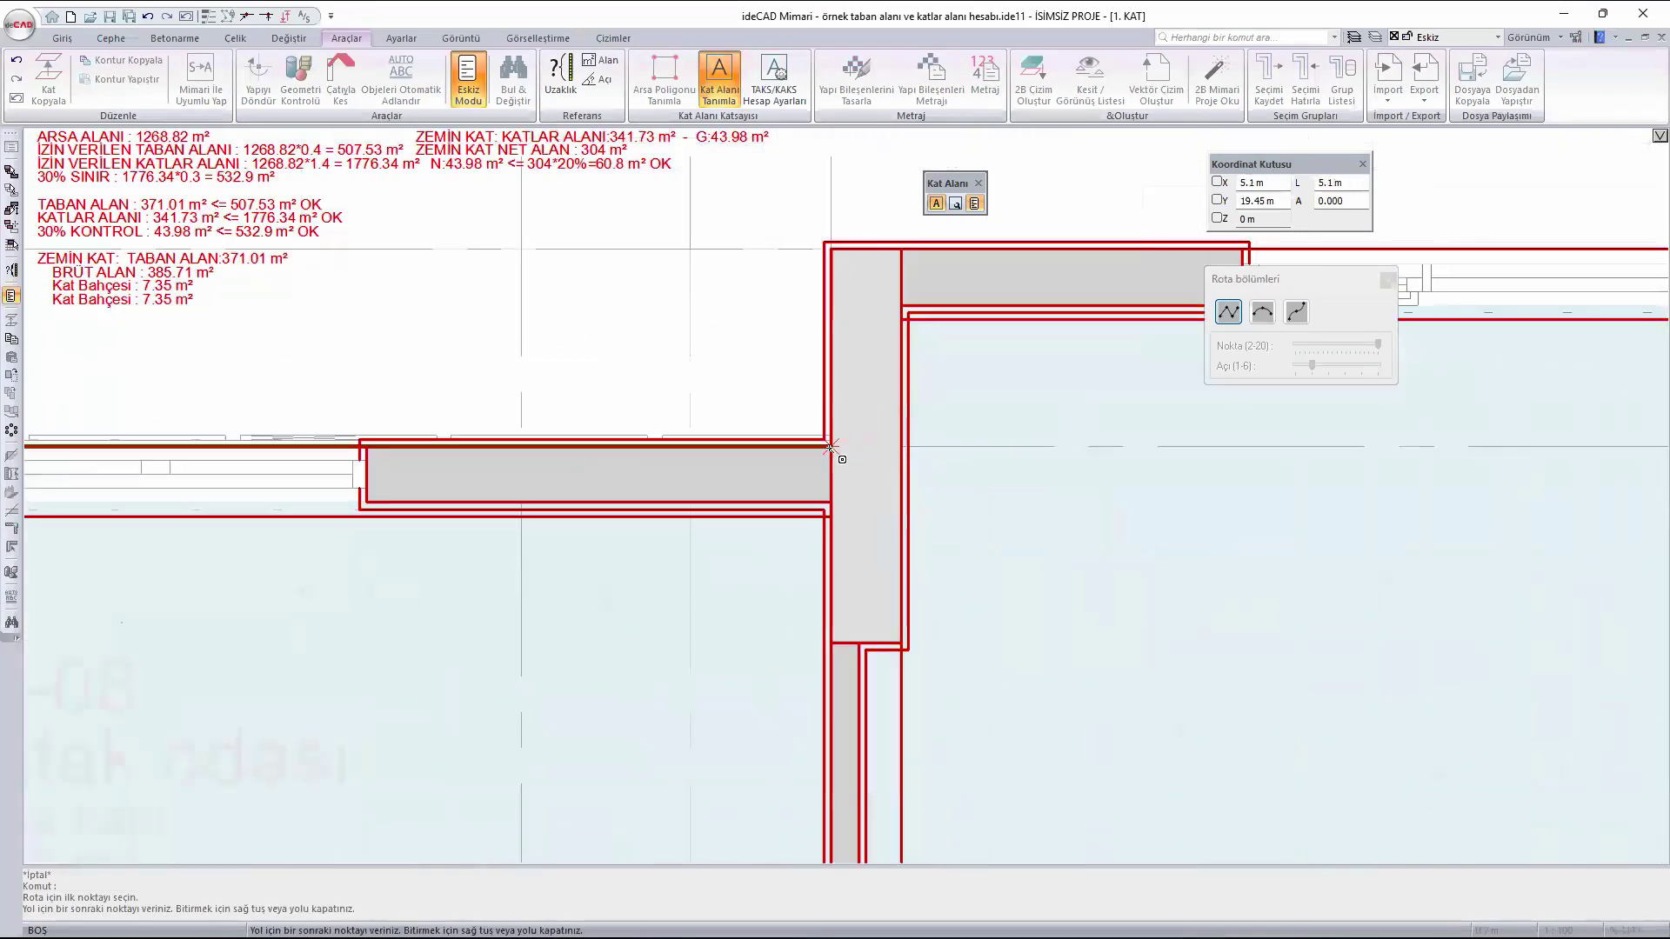
{"action": "left_click", "coordinate": [840, 254]}
- Continue the floor area outline along the projecting upper facade, back down its right offset and across to the plan's upper-right corner
{"action": "scroll", "coordinate": [479, 430], "scroll_direction": "down", "scroll_amount": 3}
{"action": "scroll", "coordinate": [401, 406], "scroll_direction": "down", "scroll_amount": 2}
{"action": "scroll", "coordinate": [1160, 361], "scroll_direction": "up", "scroll_amount": 8}
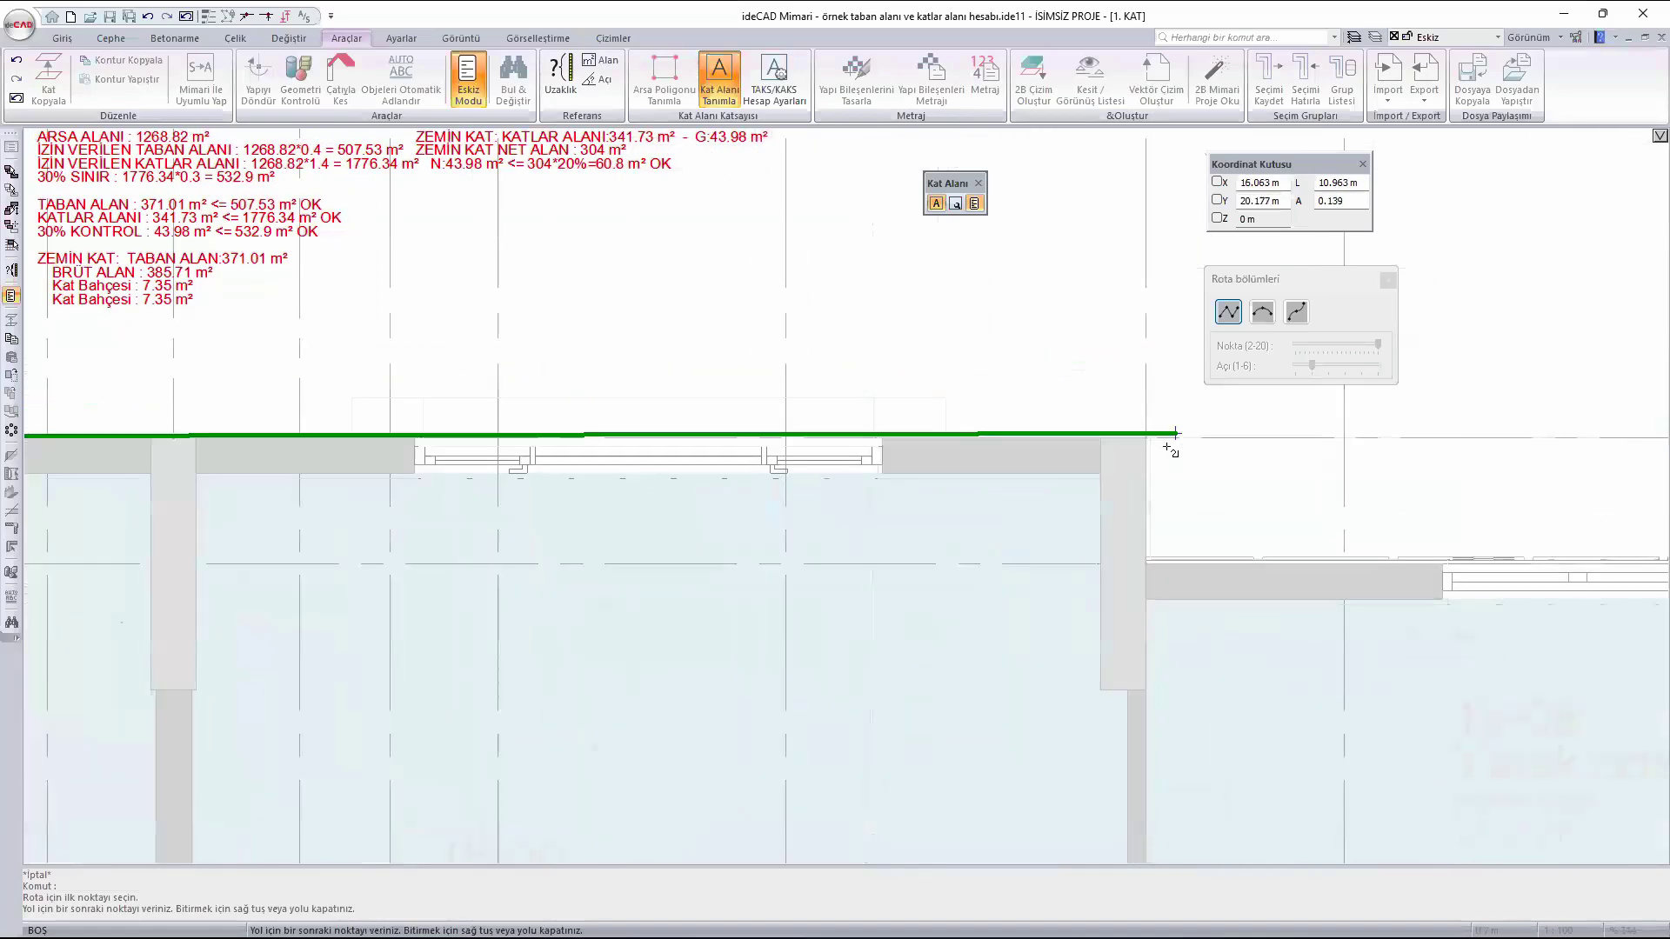
{"action": "left_click", "coordinate": [1124, 430]}
{"action": "left_click", "coordinate": [1123, 677]}
{"action": "scroll", "coordinate": [622, 511], "scroll_direction": "down", "scroll_amount": 6}
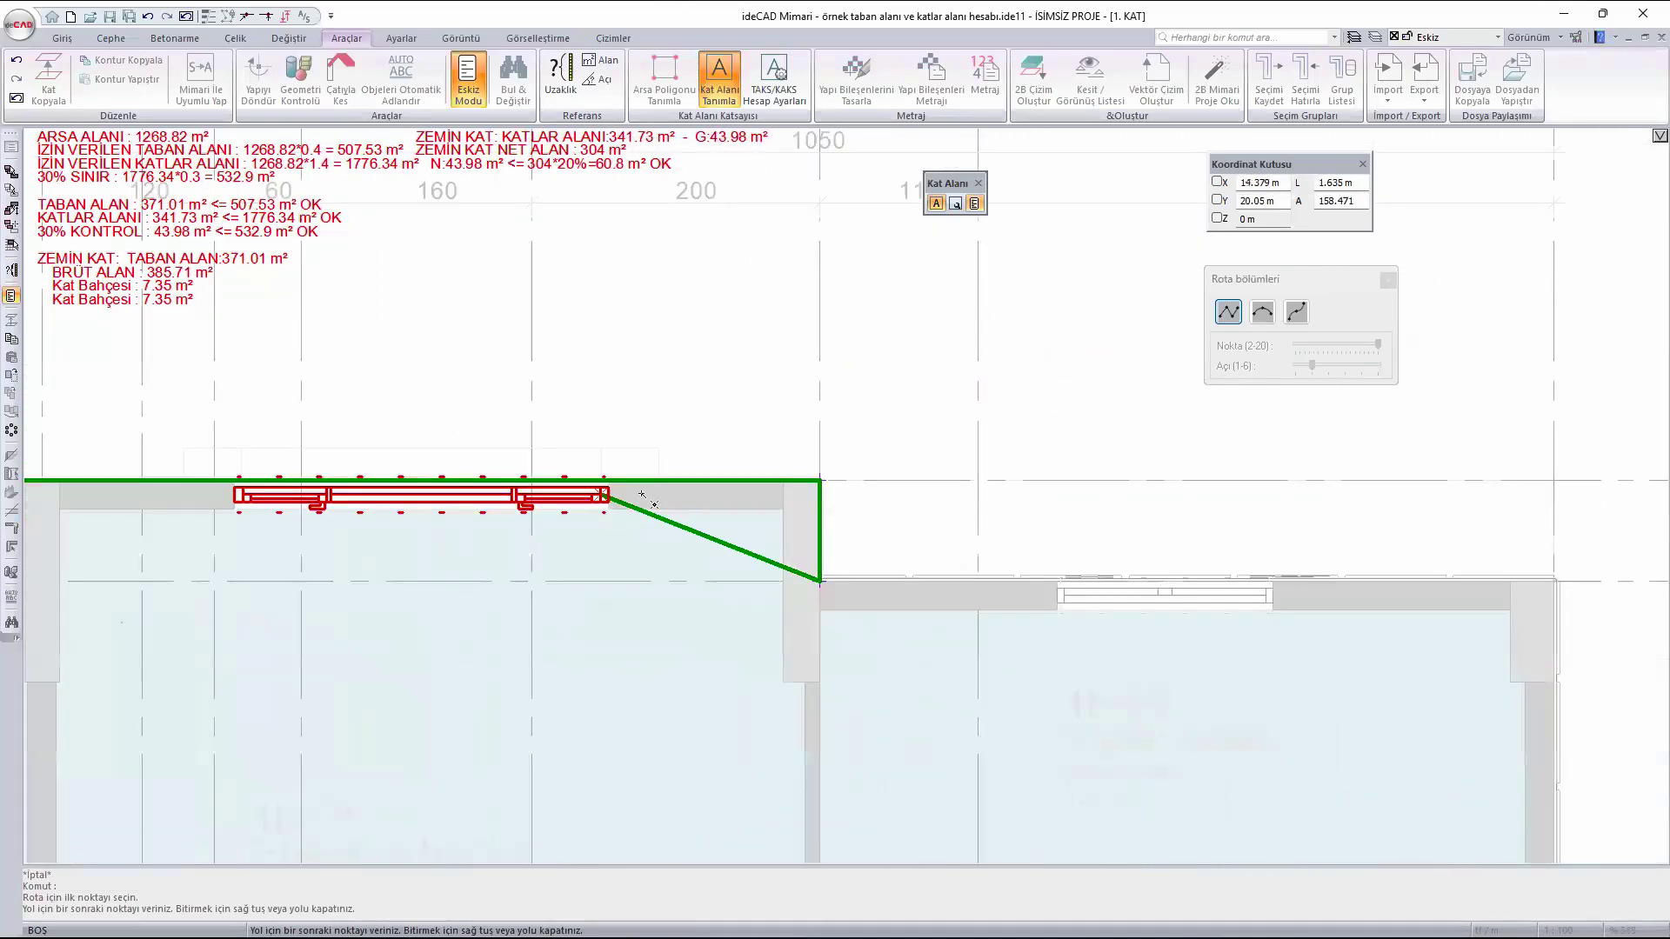
{"action": "scroll", "coordinate": [1200, 558], "scroll_direction": "up", "scroll_amount": 5}
{"action": "scroll", "coordinate": [1055, 311], "scroll_direction": "down", "scroll_amount": 6}
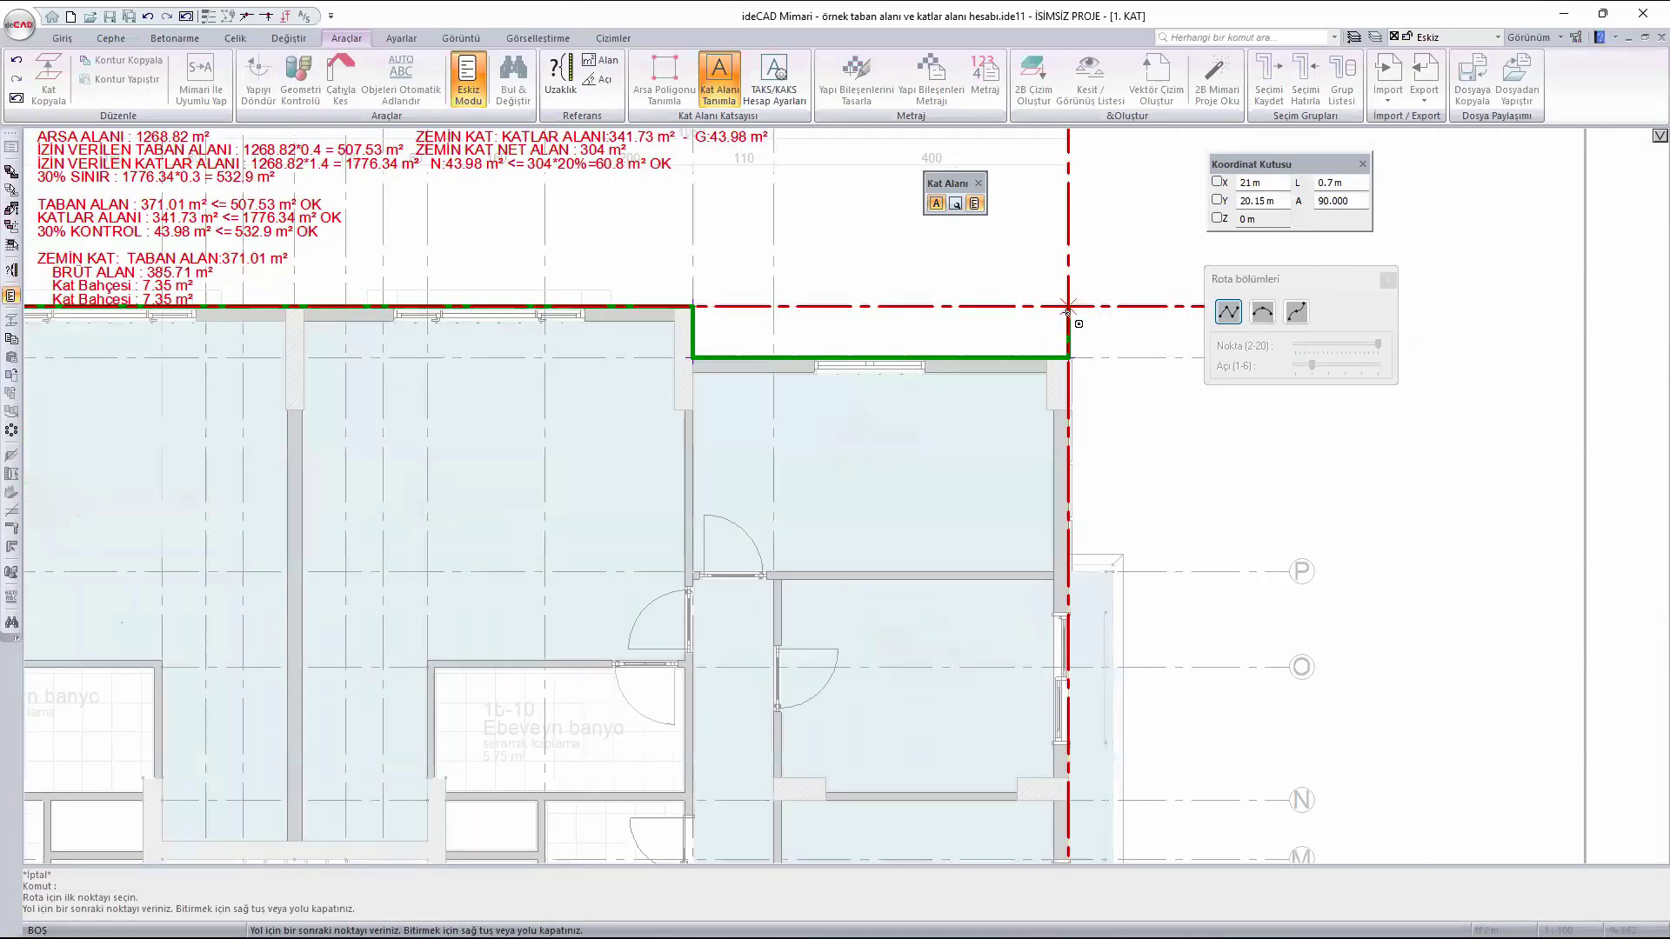
- Trace the outline down the right facade and around the projecting side strip, returning 0.6 m to the wall at its lower end
{"action": "scroll", "coordinate": [1097, 496], "scroll_direction": "up", "scroll_amount": 6}
{"action": "left_click", "coordinate": [839, 356]}
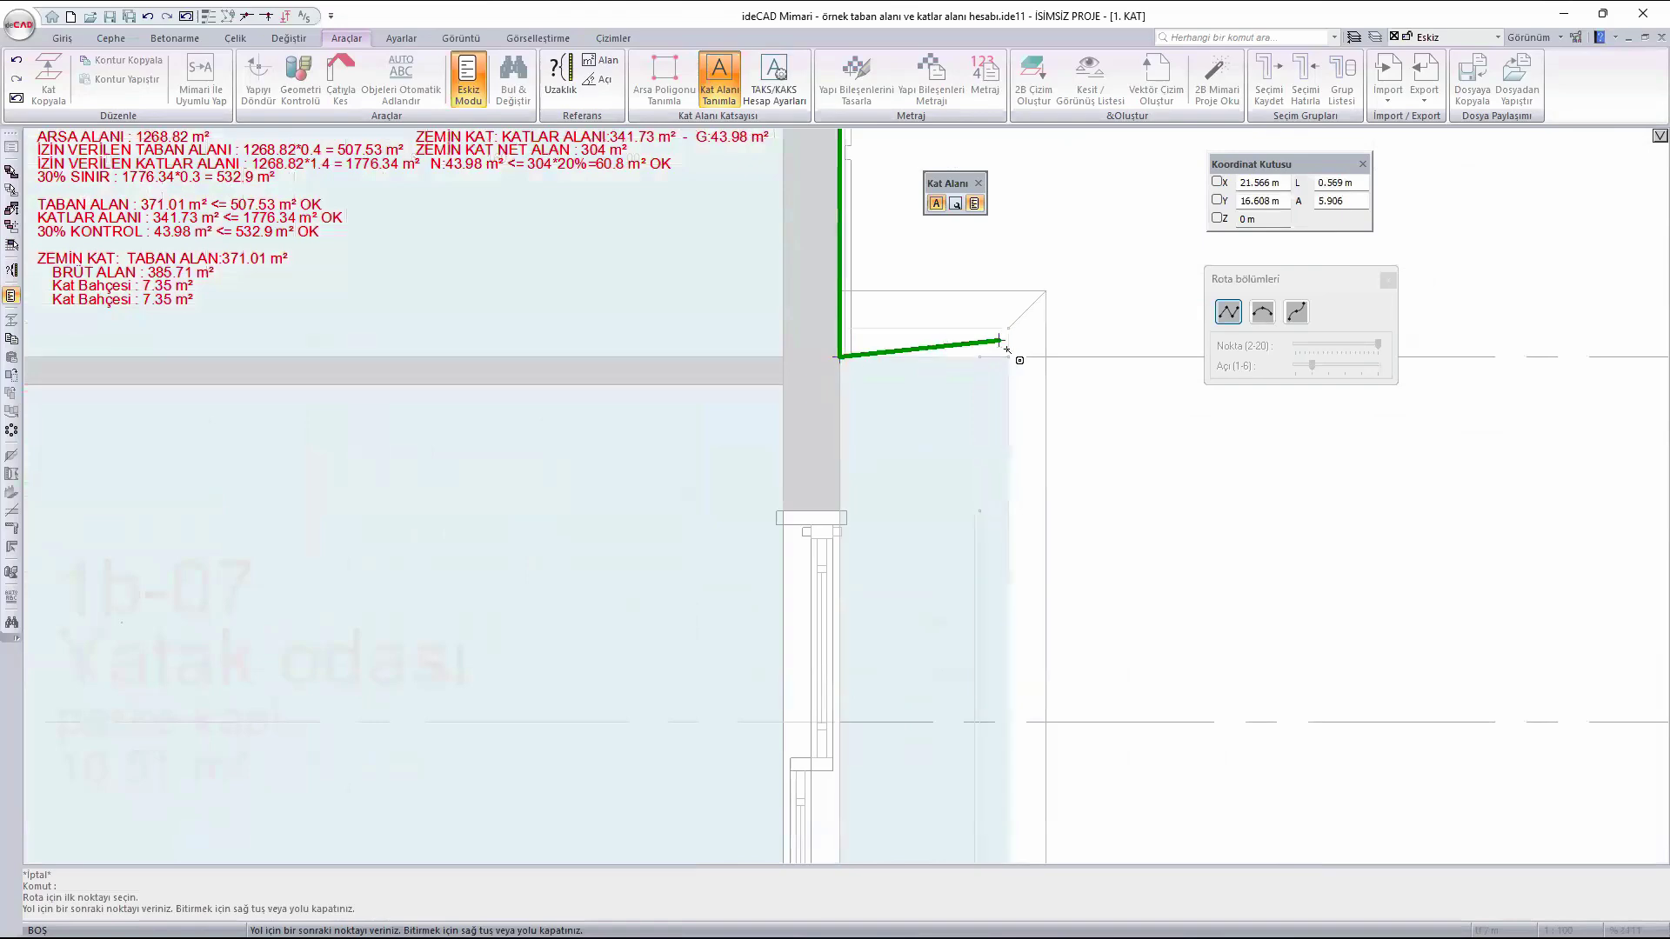
{"action": "left_click", "coordinate": [1009, 356]}
{"action": "scroll", "coordinate": [990, 247], "scroll_direction": "down", "scroll_amount": 8}
{"action": "scroll", "coordinate": [1013, 696], "scroll_direction": "up", "scroll_amount": 8}
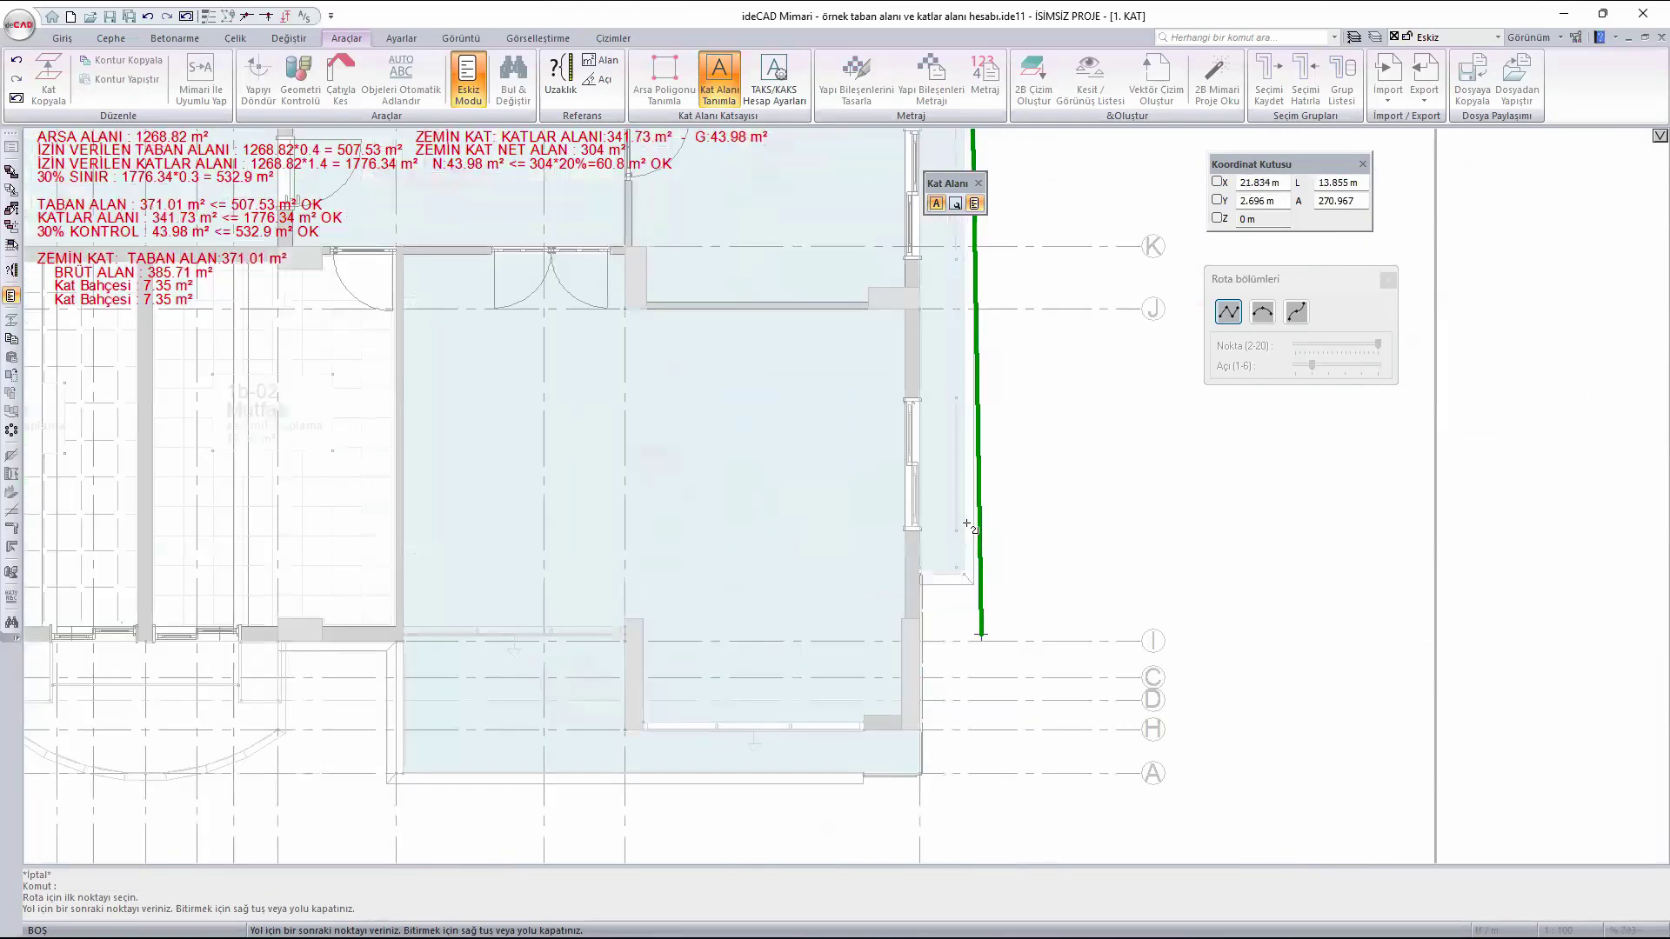
{"action": "left_click", "coordinate": [983, 713]}
{"action": "left_click", "coordinate": [714, 714]}
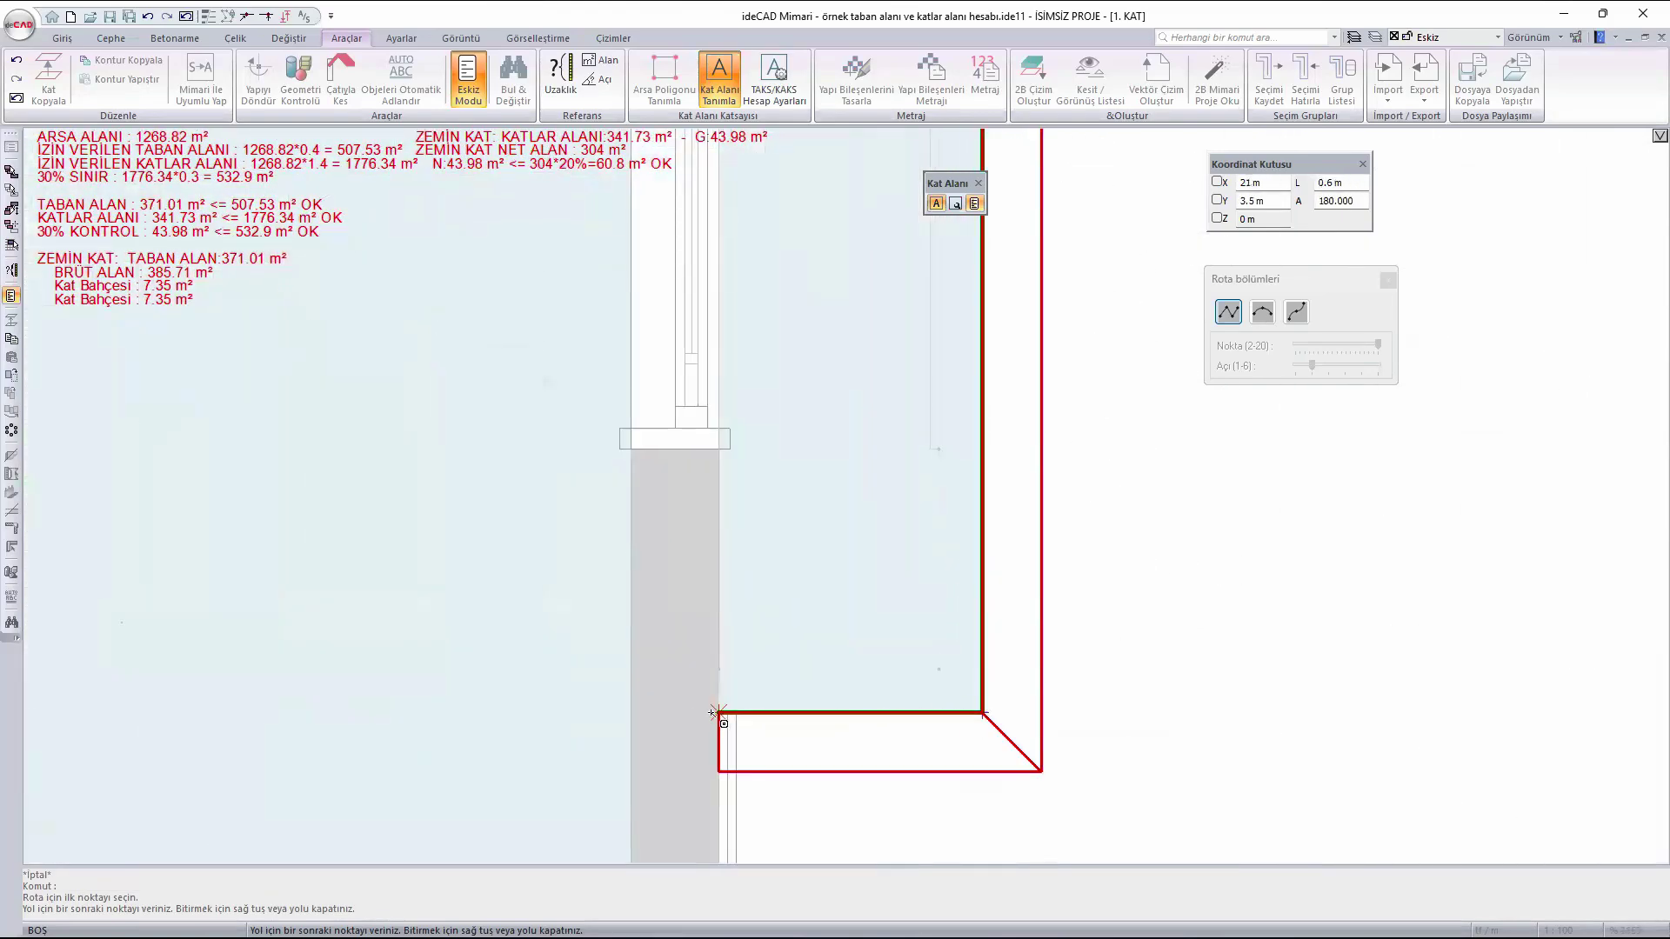
- Extend the outline down to the plan's lower-right corner and 7 m along the outer edge of the right-hand balcony
{"action": "scroll", "coordinate": [903, 361], "scroll_direction": "down", "scroll_amount": 9}
{"action": "scroll", "coordinate": [857, 533], "scroll_direction": "up", "scroll_amount": 5}
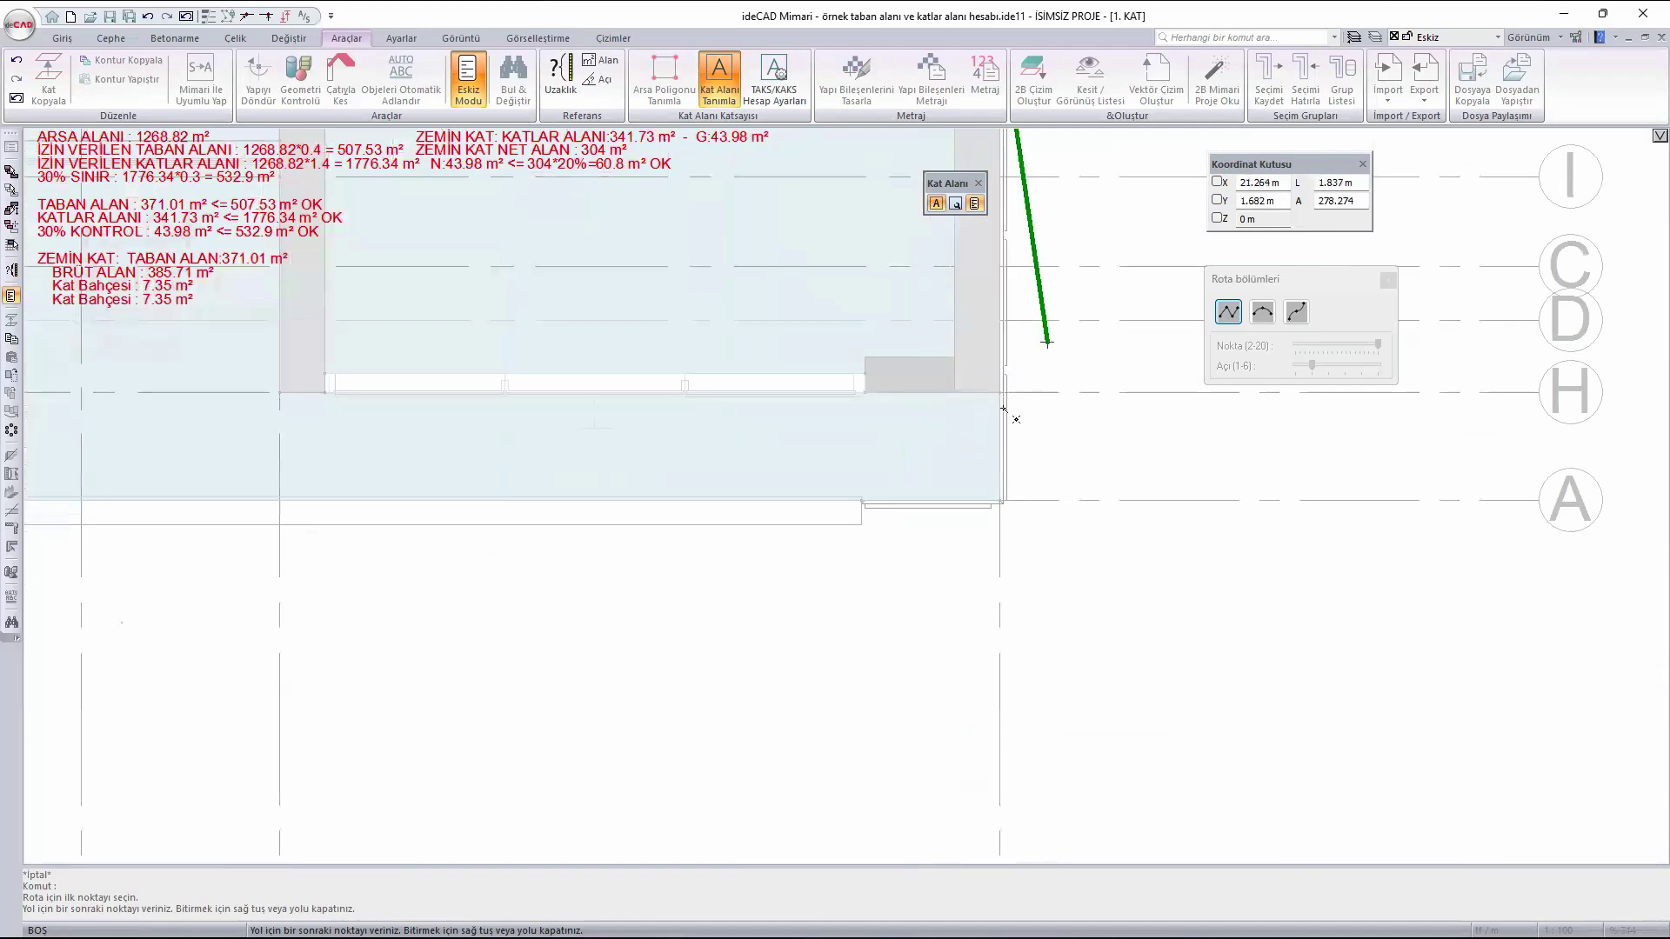
{"action": "scroll", "coordinate": [995, 506], "scroll_direction": "up", "scroll_amount": 5}
{"action": "left_click", "coordinate": [993, 506]}
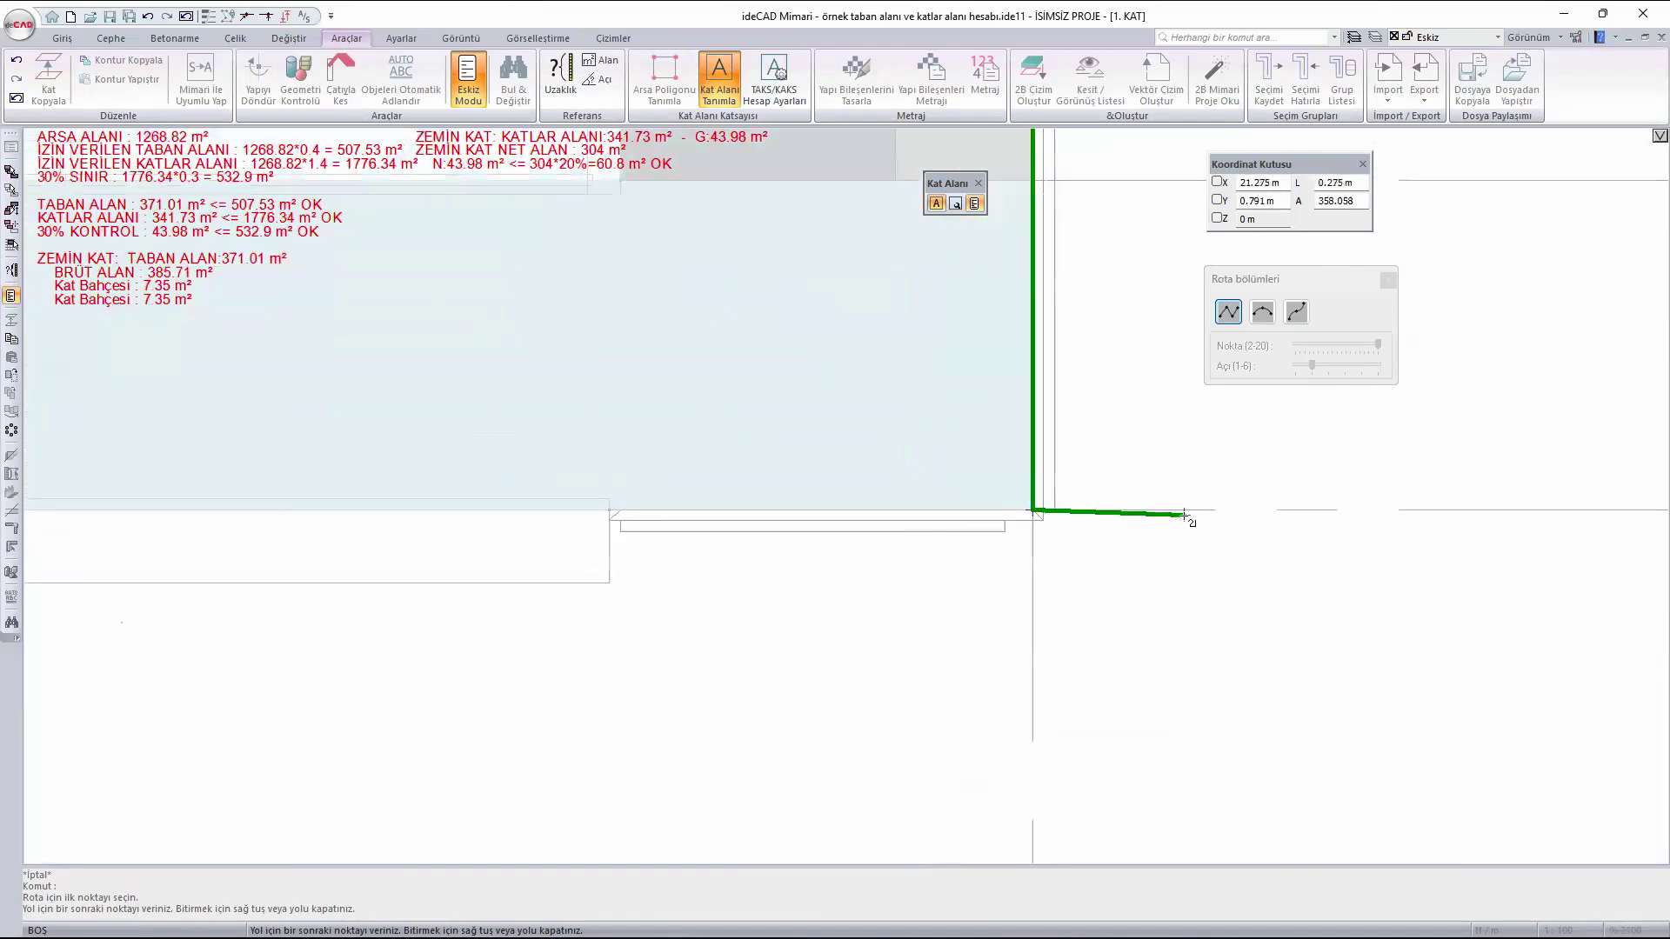
{"action": "scroll", "coordinate": [931, 495], "scroll_direction": "down", "scroll_amount": 6}
{"action": "scroll", "coordinate": [666, 529], "scroll_direction": "up", "scroll_amount": 6}
{"action": "scroll", "coordinate": [665, 526], "scroll_direction": "up", "scroll_amount": 2}
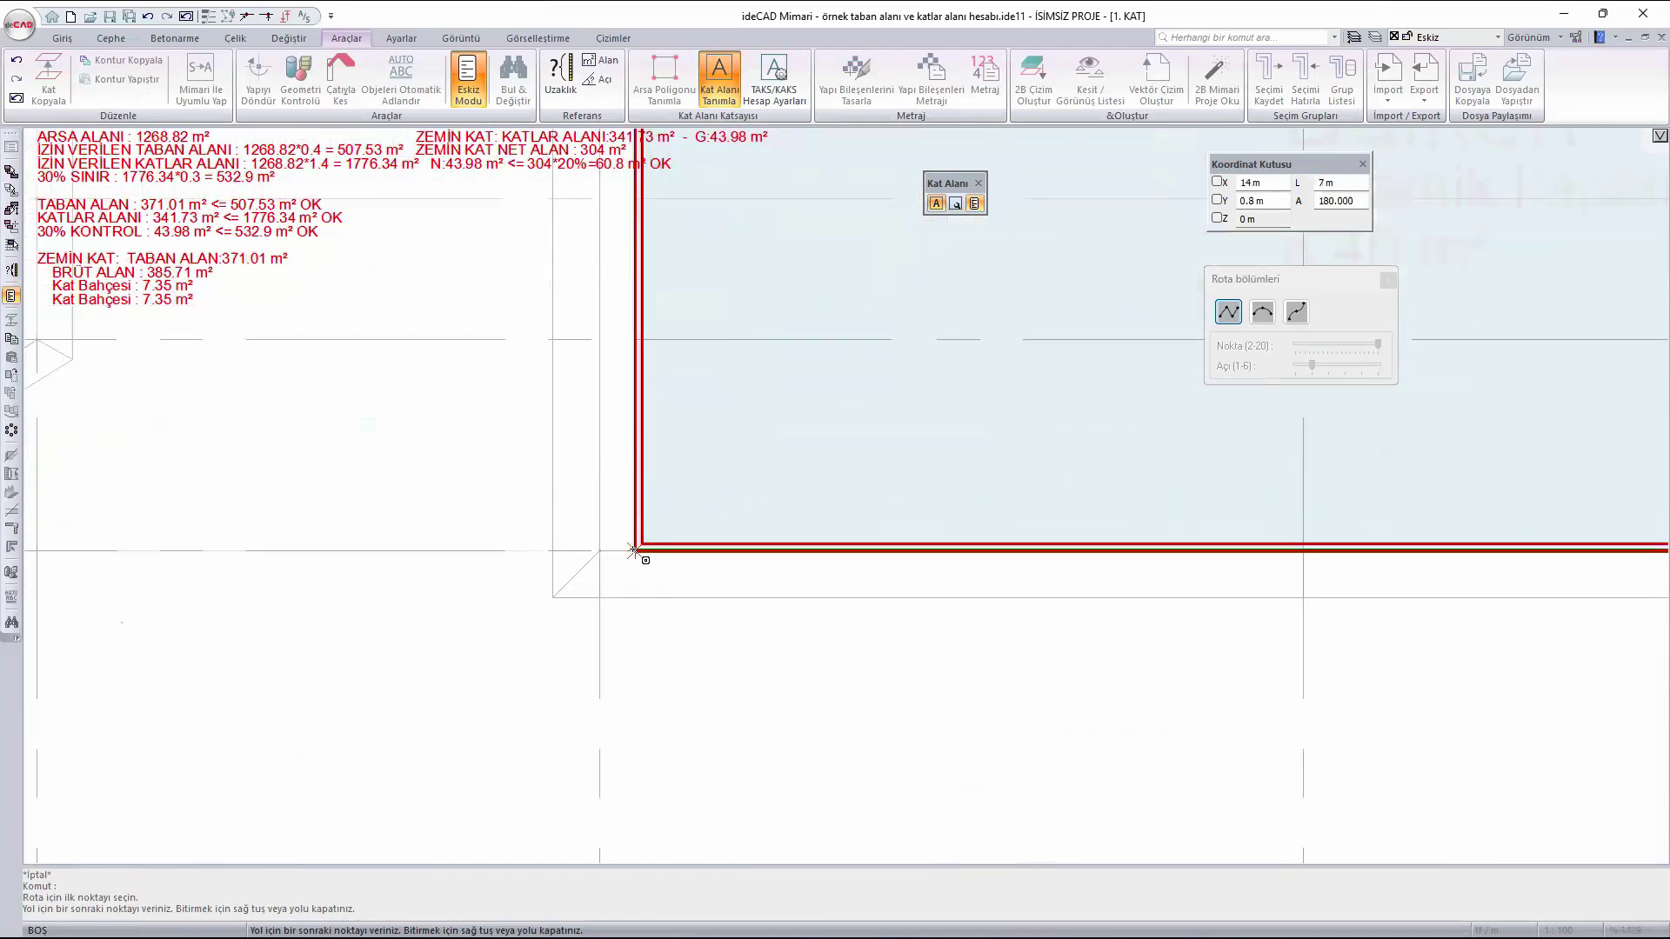
{"action": "left_click", "coordinate": [637, 554]}
- Continue the gross area outline up the right balcony's inner side, 7 m across the recessed facade and down to the left balcony's outer edge
{"action": "scroll", "coordinate": [786, 557], "scroll_direction": "down", "scroll_amount": 6}
{"action": "scroll", "coordinate": [735, 325], "scroll_direction": "up", "scroll_amount": 6}
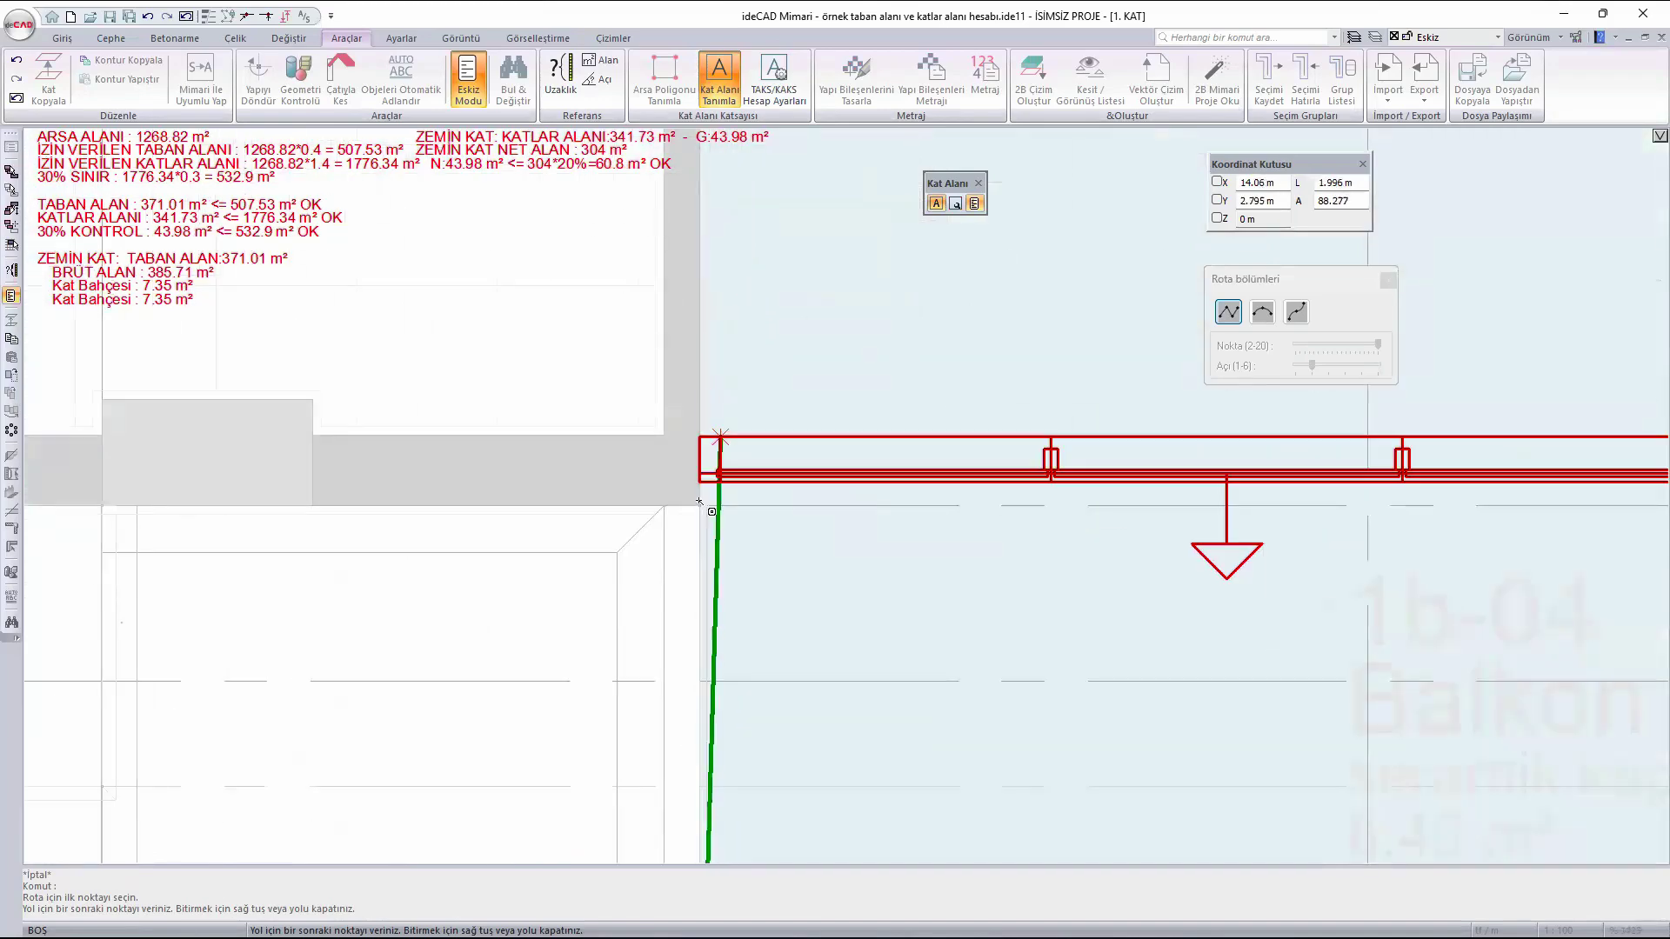
{"action": "left_click", "coordinate": [739, 340]}
{"action": "scroll", "coordinate": [715, 439], "scroll_direction": "down", "scroll_amount": 8}
{"action": "scroll", "coordinate": [726, 449], "scroll_direction": "up", "scroll_amount": 6}
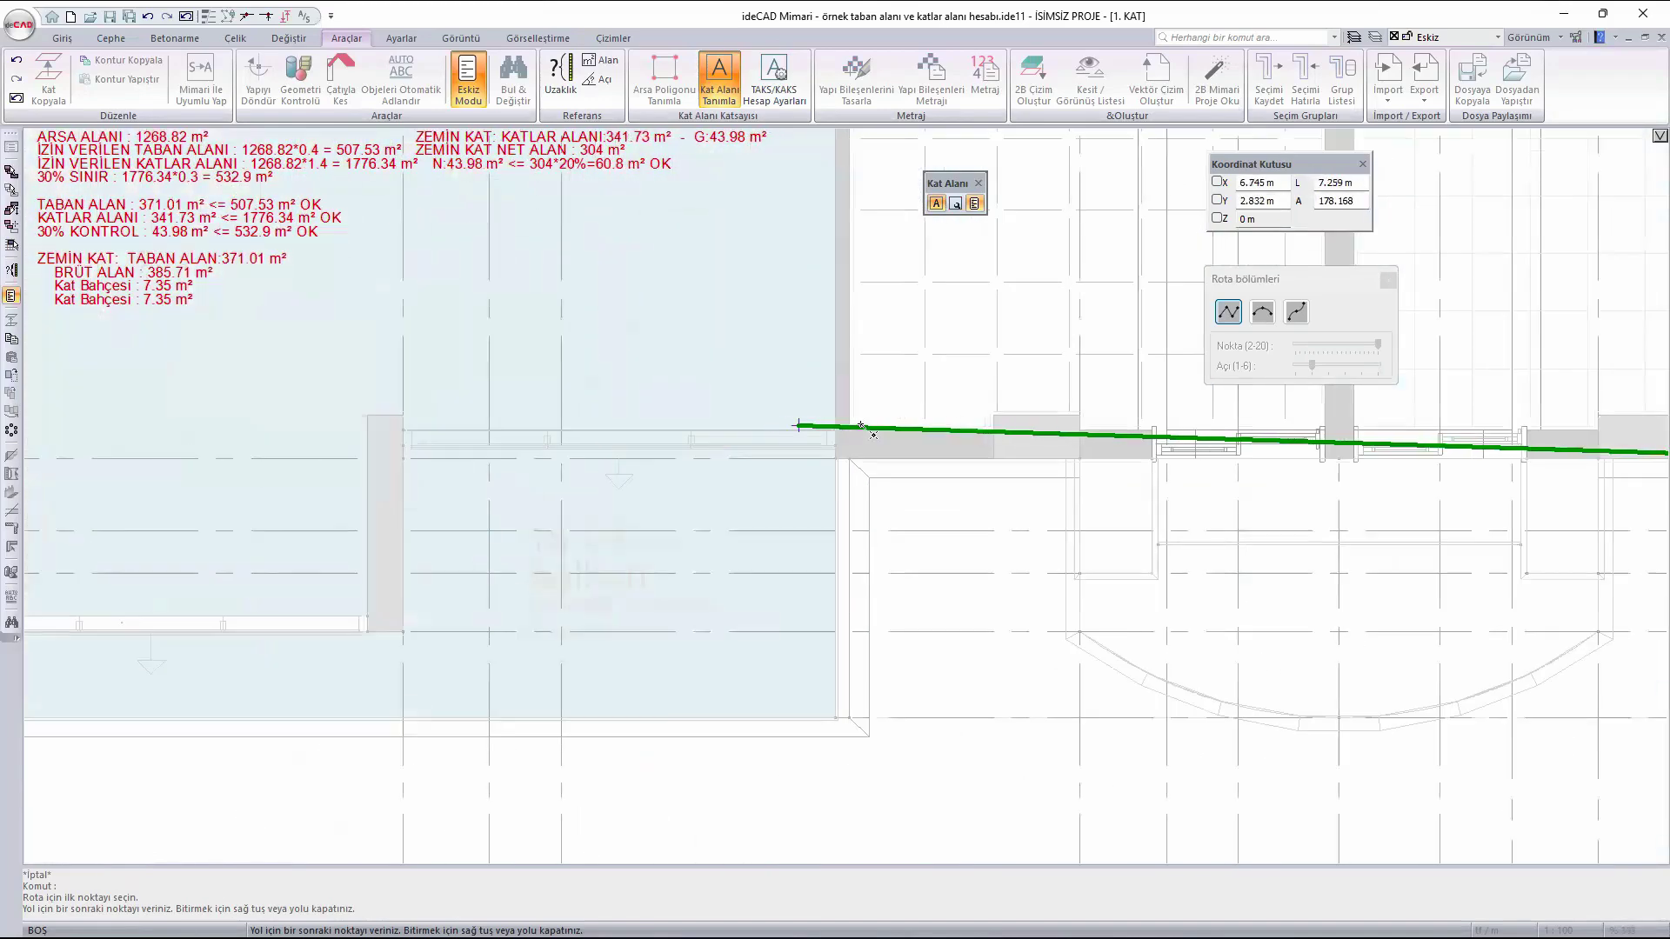
{"action": "scroll", "coordinate": [854, 454], "scroll_direction": "down", "scroll_amount": 2}
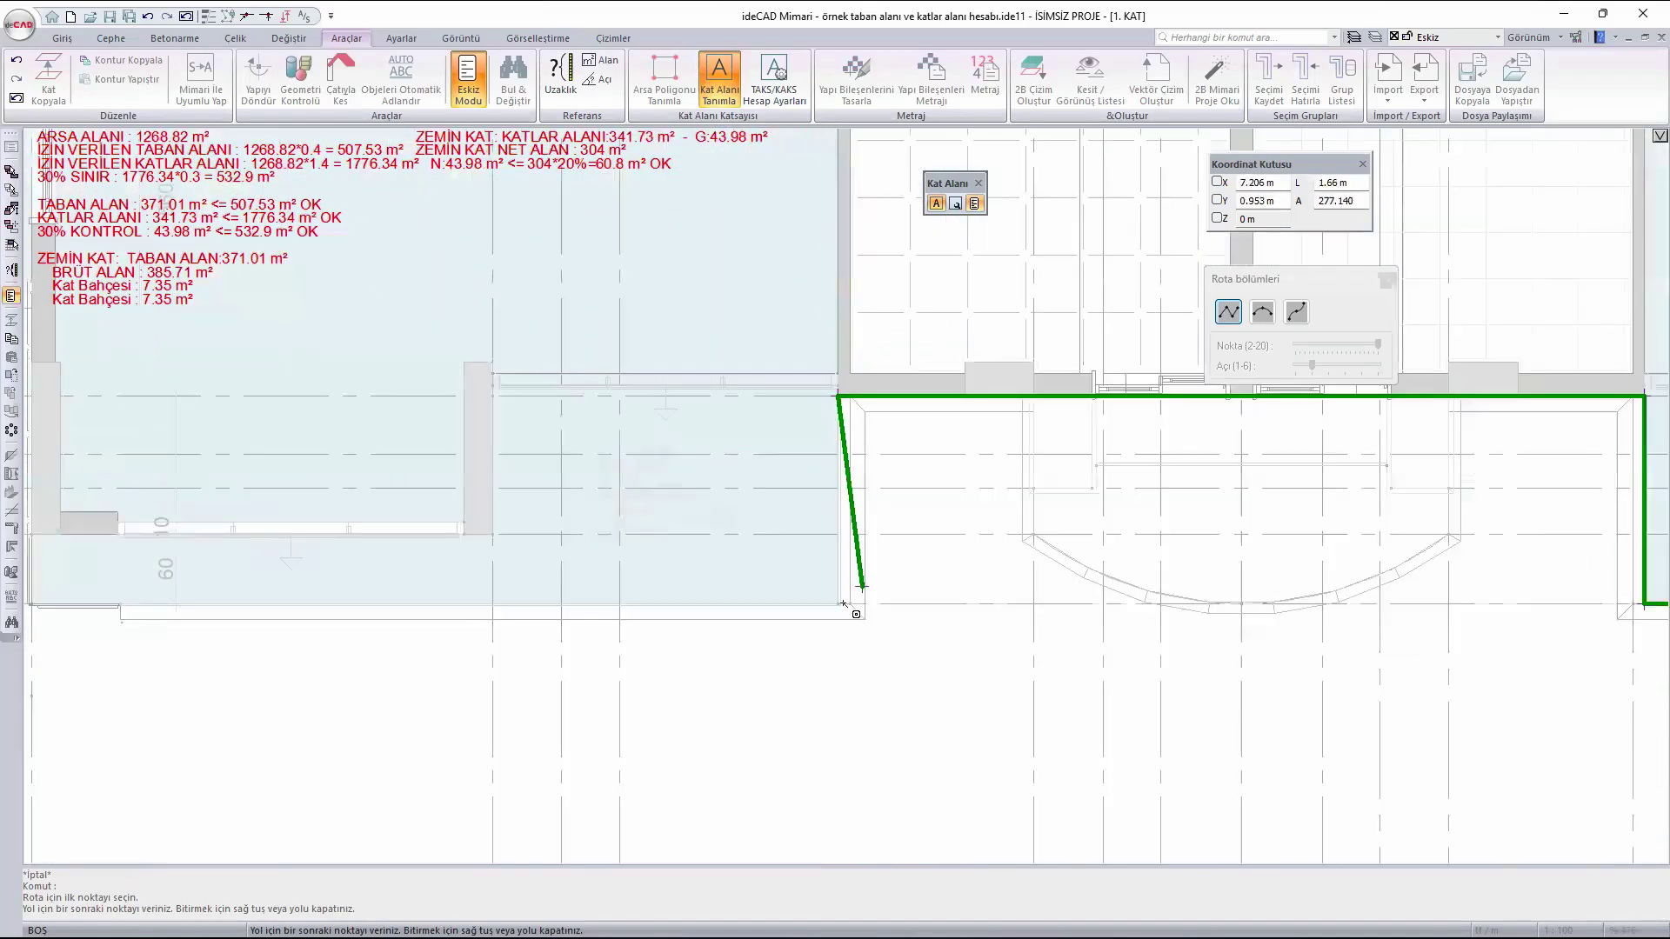
{"action": "left_click", "coordinate": [840, 614]}
- Extend the outline 7 m to the plan's lower-left corner, up the left facade and out to the projecting side strip's lower corner
{"action": "scroll", "coordinate": [545, 644], "scroll_direction": "down", "scroll_amount": 3}
{"action": "scroll", "coordinate": [310, 632], "scroll_direction": "up", "scroll_amount": 6}
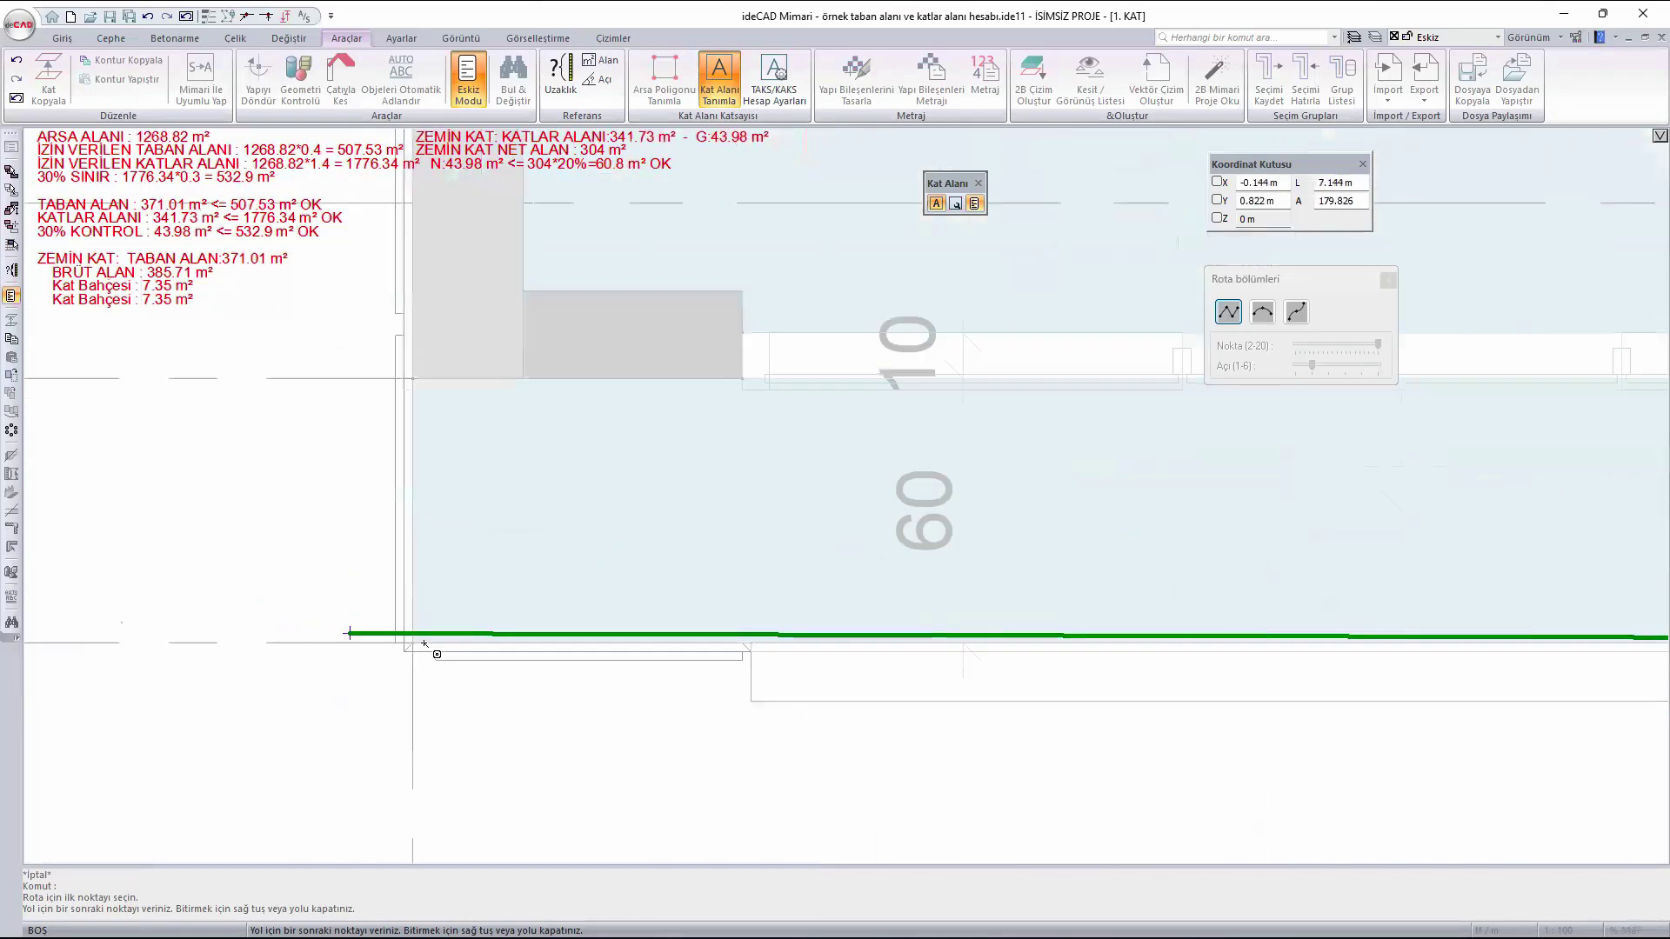
{"action": "left_click", "coordinate": [279, 620]}
{"action": "scroll", "coordinate": [282, 625], "scroll_direction": "down", "scroll_amount": 6}
{"action": "scroll", "coordinate": [548, 517], "scroll_direction": "up", "scroll_amount": 10}
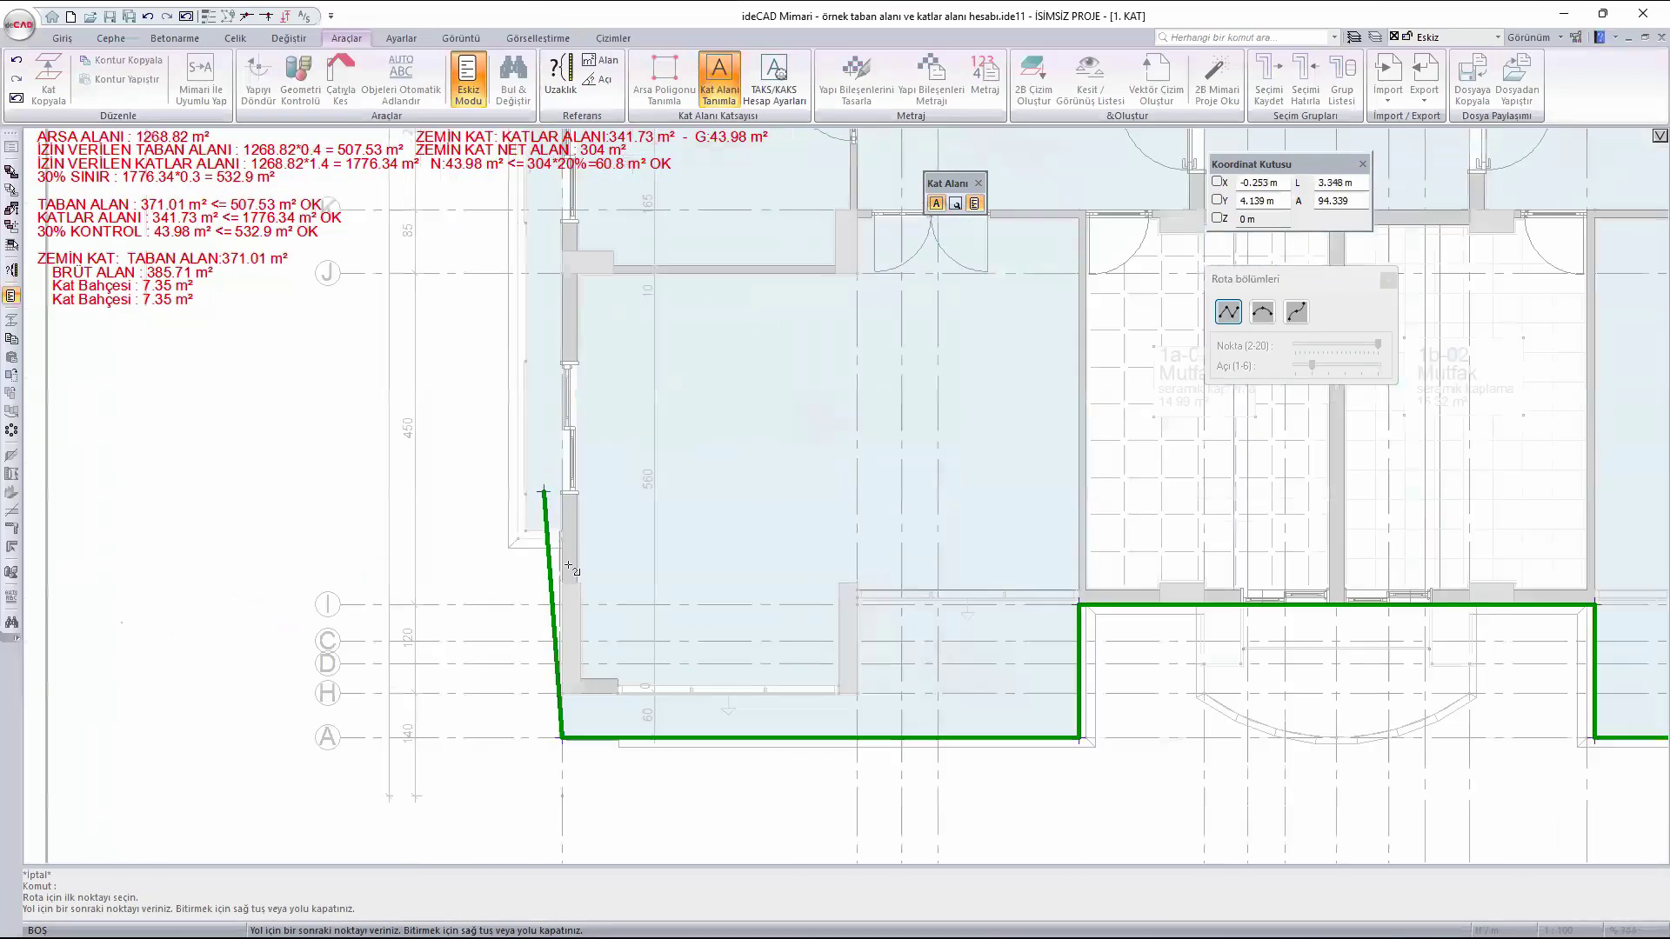
{"action": "left_click", "coordinate": [640, 576]}
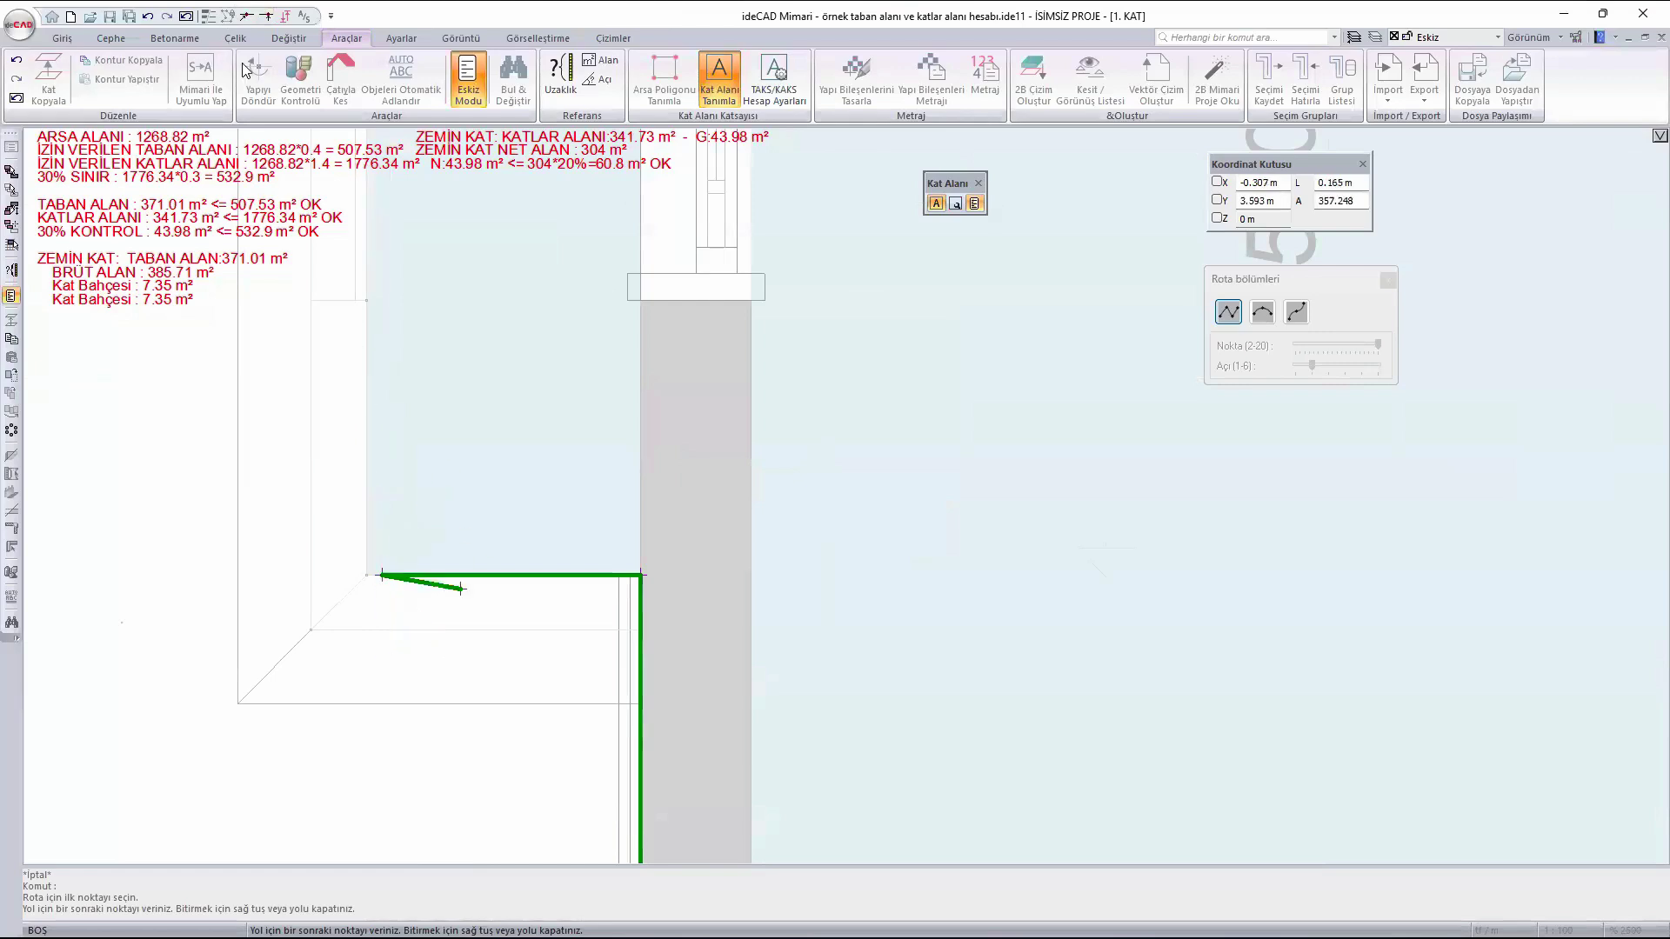
{"action": "left_click", "coordinate": [187, 16]}
- Run the outline up the left strip, 0.5 m back to the wall and 2.9 m up to the starting corner, closing the gross area
{"action": "scroll", "coordinate": [473, 719], "scroll_direction": "down", "scroll_amount": 6}
{"action": "scroll", "coordinate": [485, 414], "scroll_direction": "up", "scroll_amount": 8}
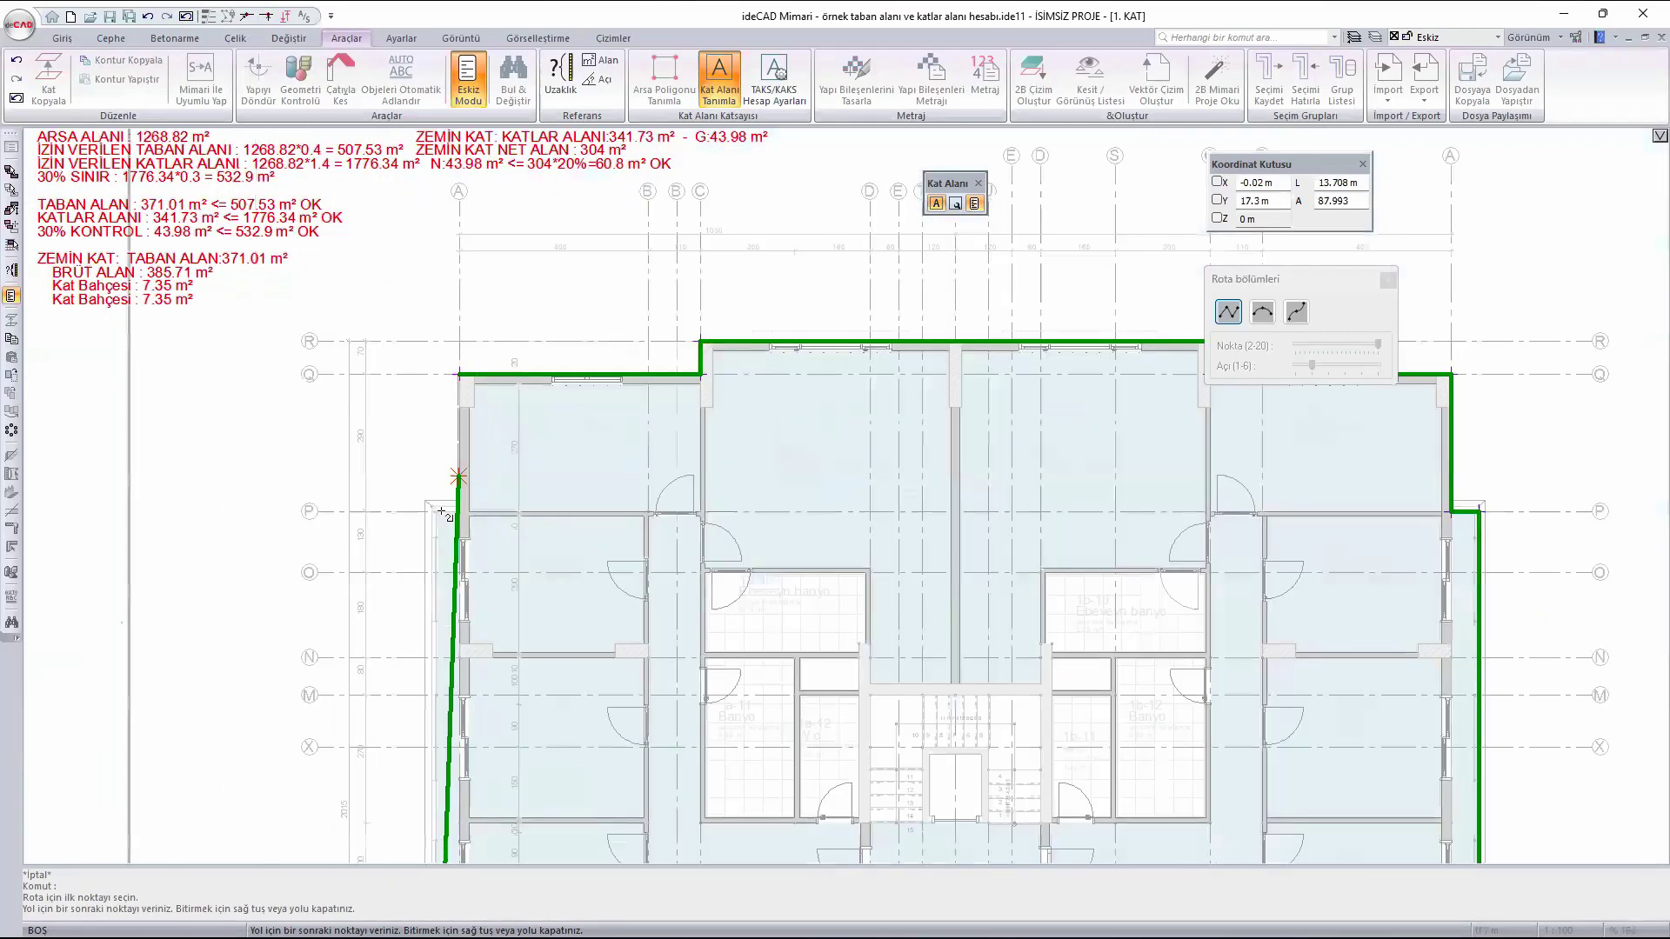
{"action": "left_click", "coordinate": [590, 583]}
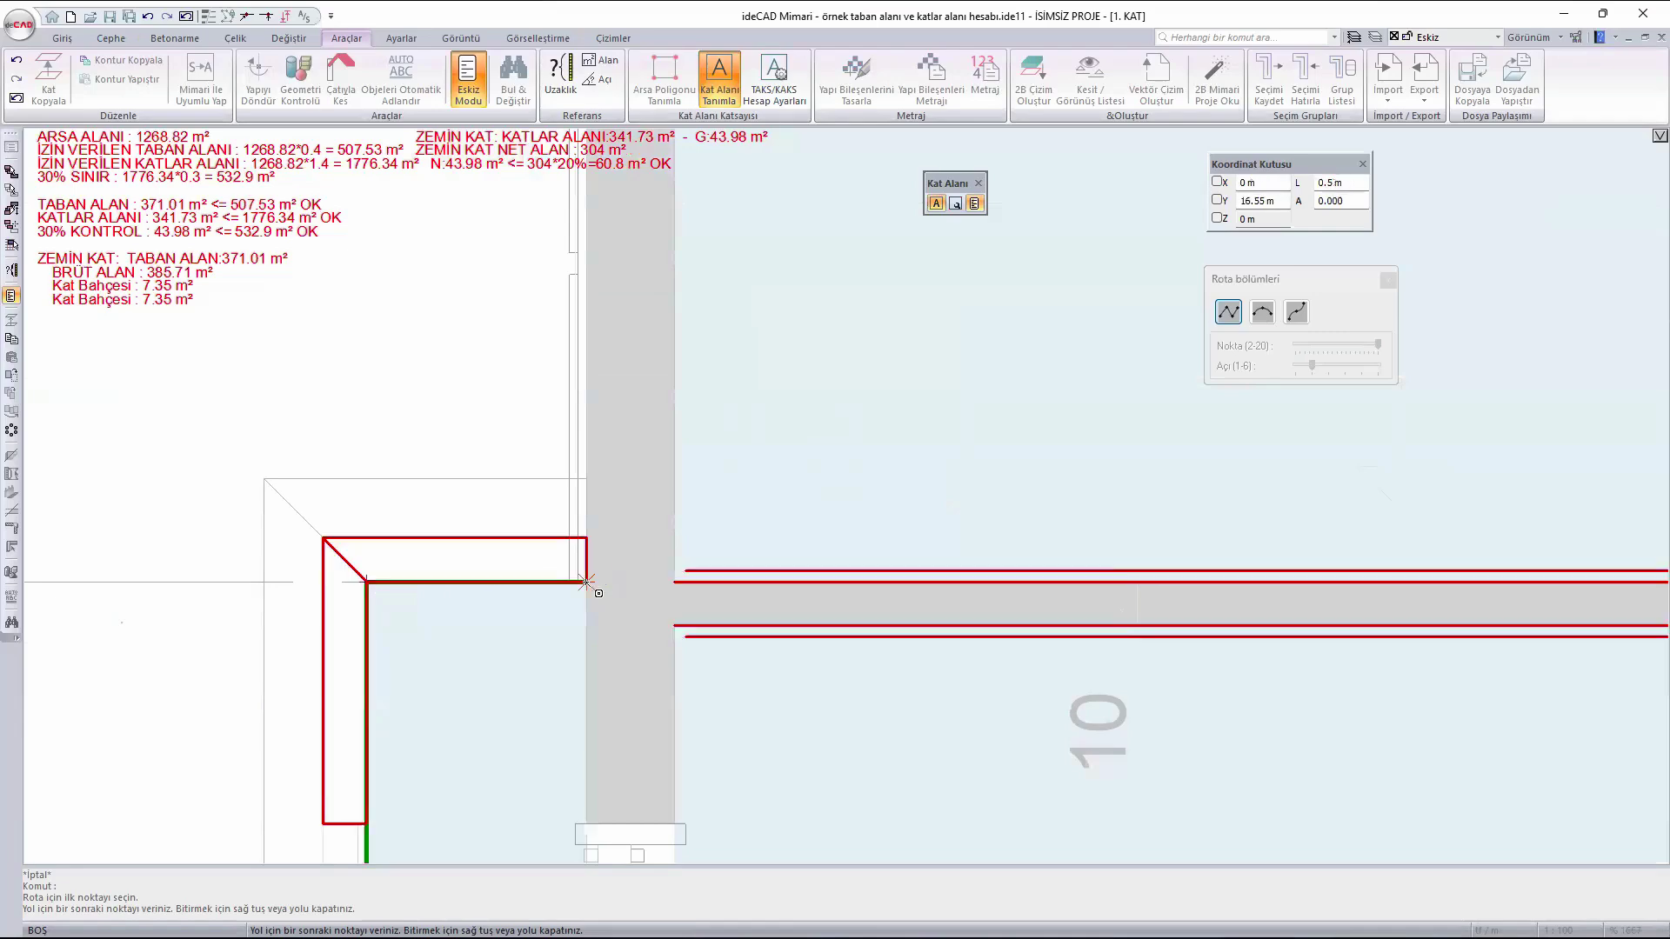
{"action": "scroll", "coordinate": [585, 690], "scroll_direction": "down", "scroll_amount": 5}
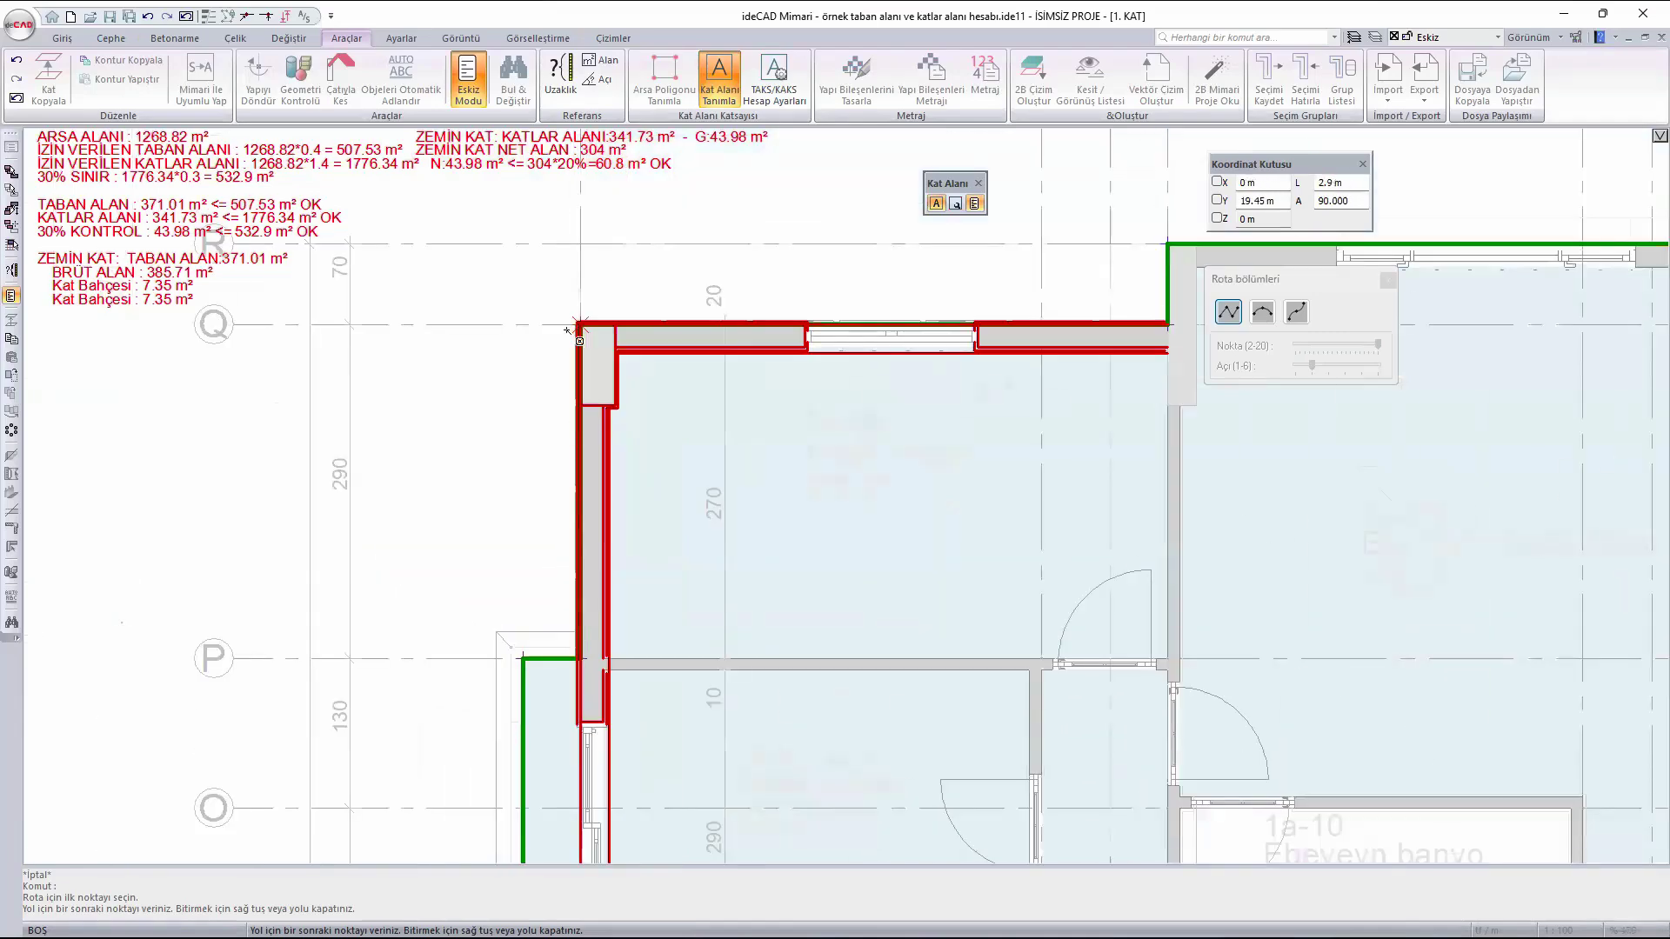
{"action": "left_click", "coordinate": [579, 340]}
{"action": "scroll", "coordinate": [580, 340], "scroll_direction": "down", "scroll_amount": 4}
{"action": "scroll", "coordinate": [670, 579], "scroll_direction": "up", "scroll_amount": 6}
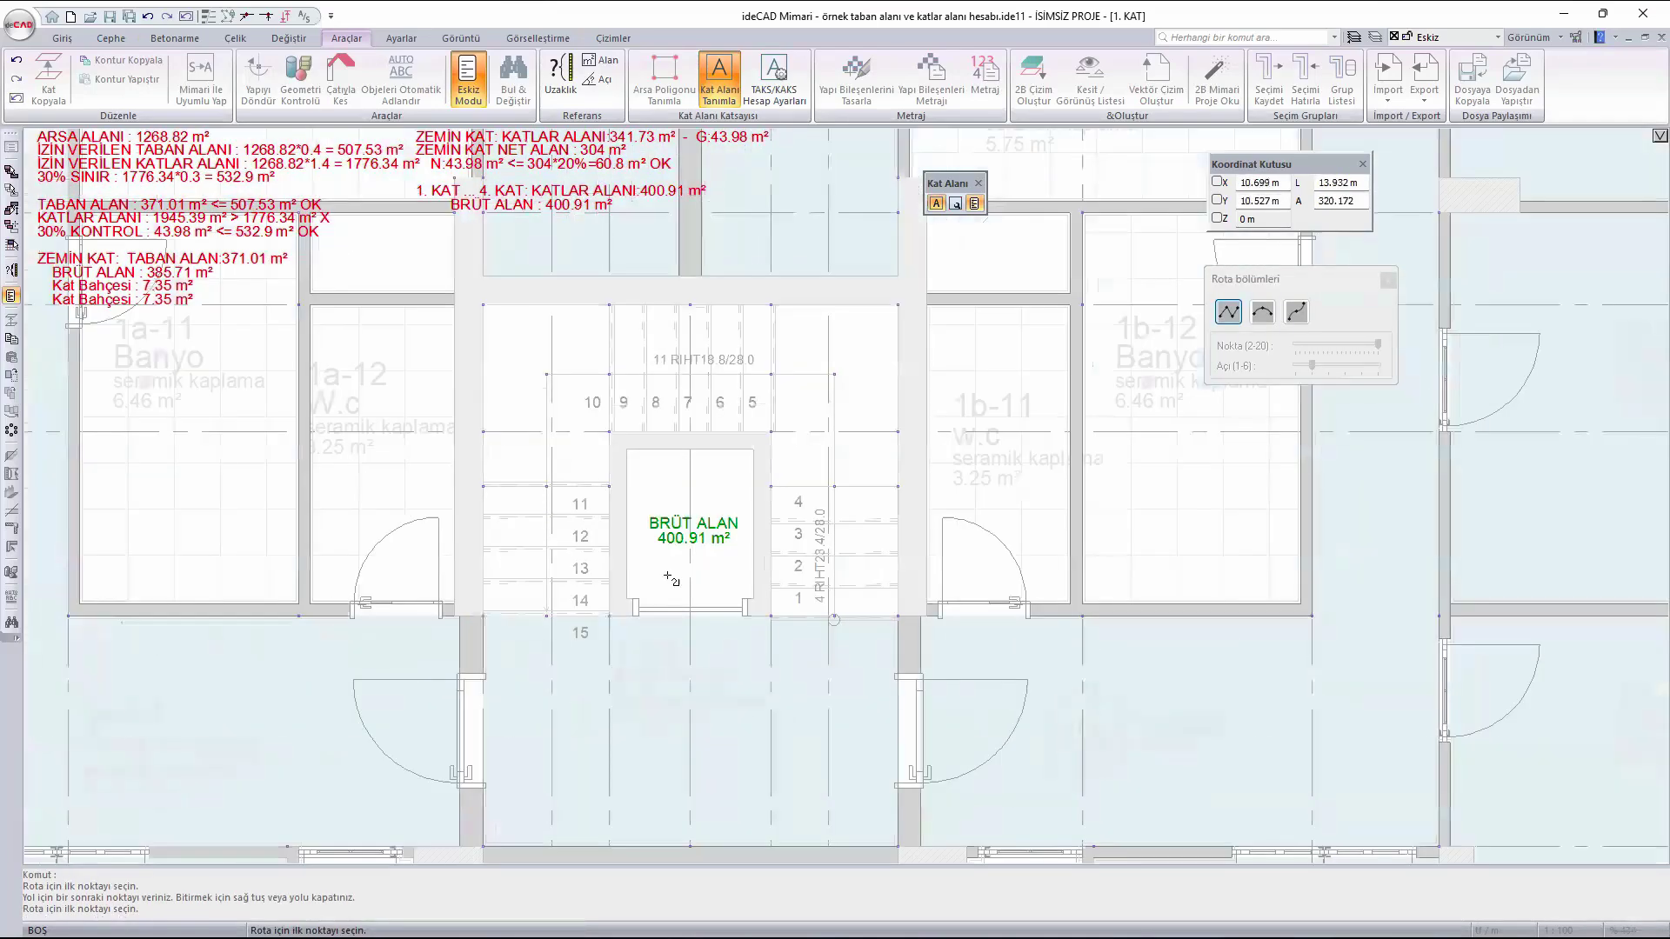
- Start a new floor area outline at the stairwell's upper-left inner corner and run it along the stairwell's upper wall
{"action": "scroll", "coordinate": [667, 575], "scroll_direction": "up", "scroll_amount": 2}
{"action": "scroll", "coordinate": [748, 543], "scroll_direction": "down", "scroll_amount": 6}
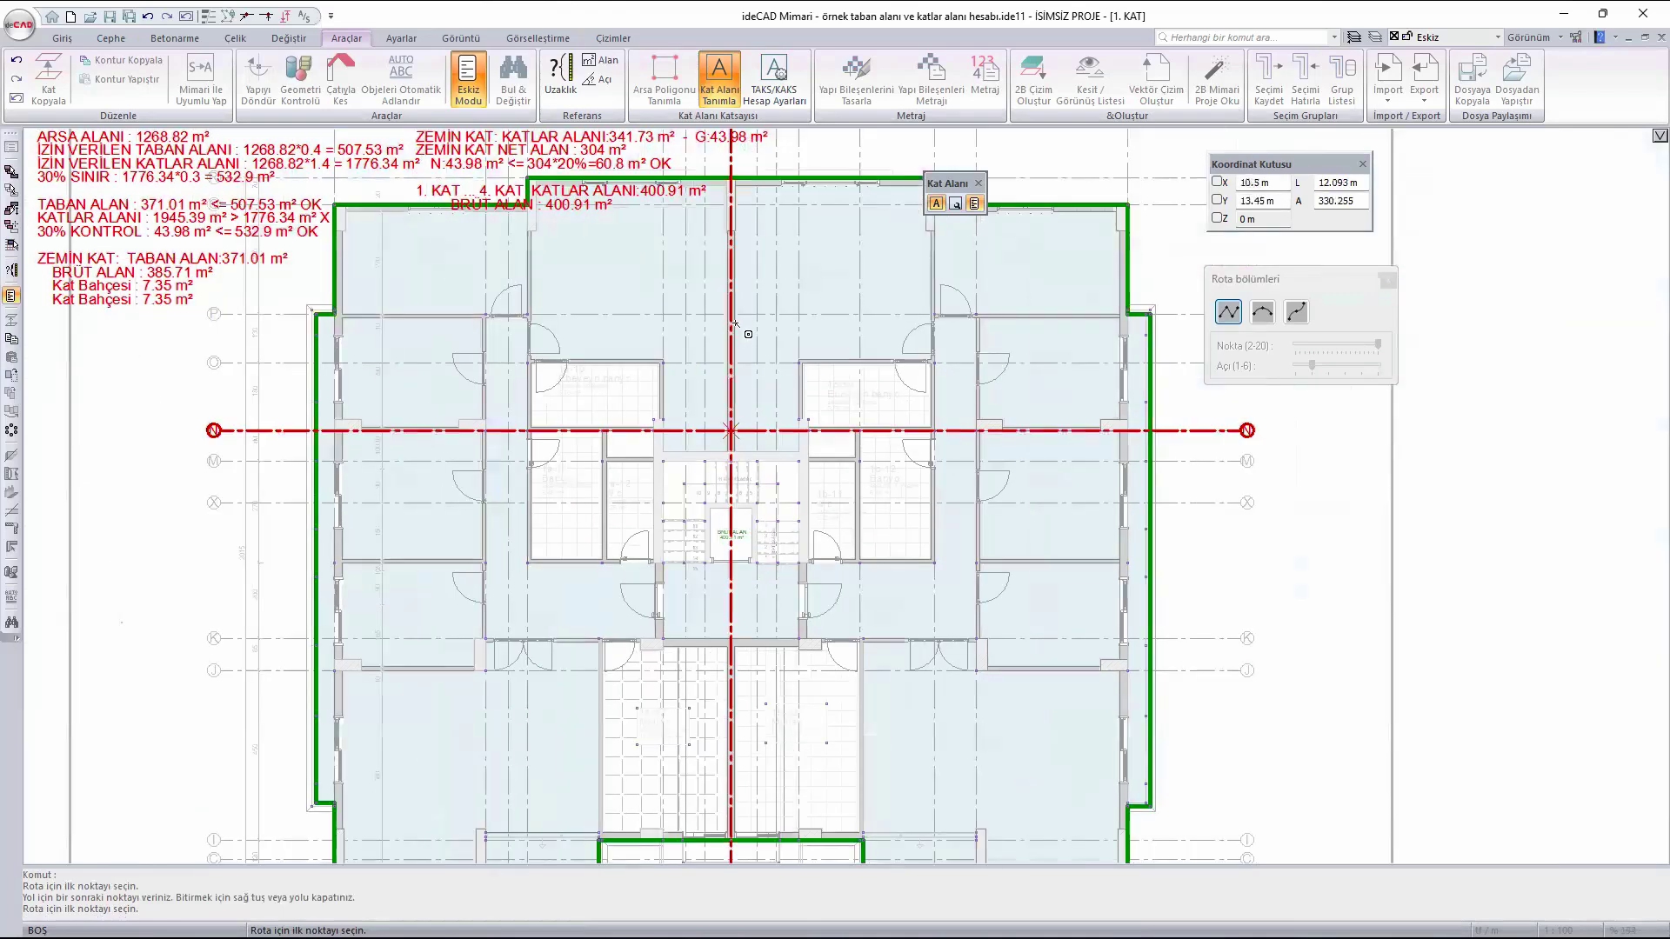
{"action": "scroll", "coordinate": [770, 430], "scroll_direction": "up", "scroll_amount": 1}
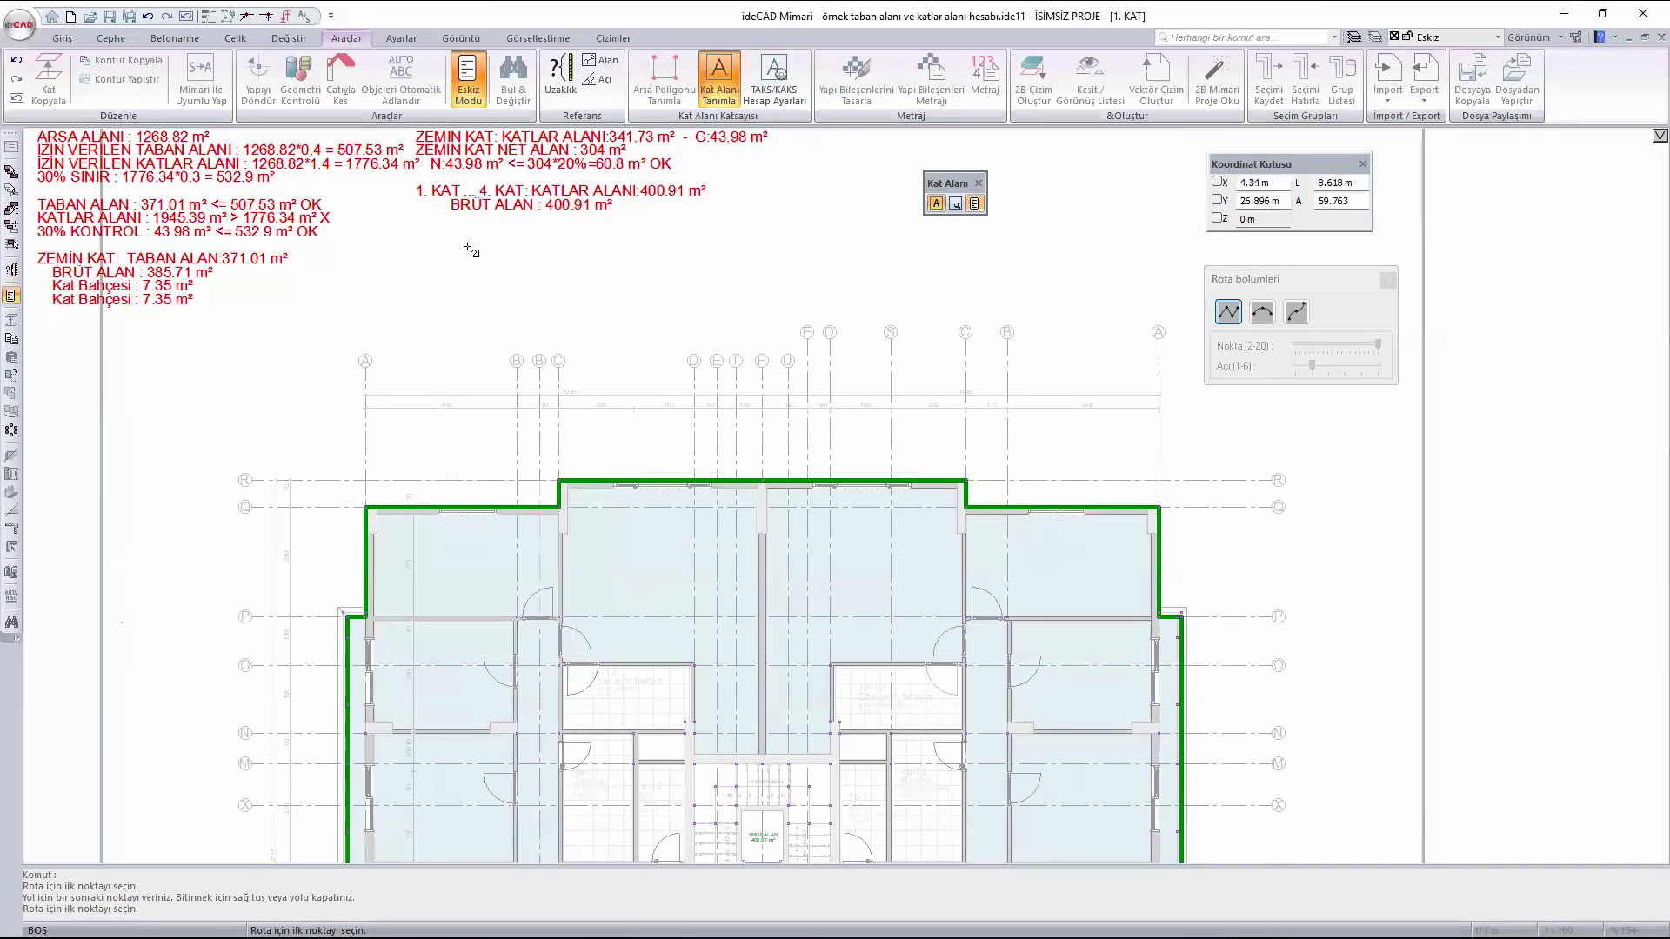
{"action": "scroll", "coordinate": [541, 278], "scroll_direction": "down", "scroll_amount": 3}
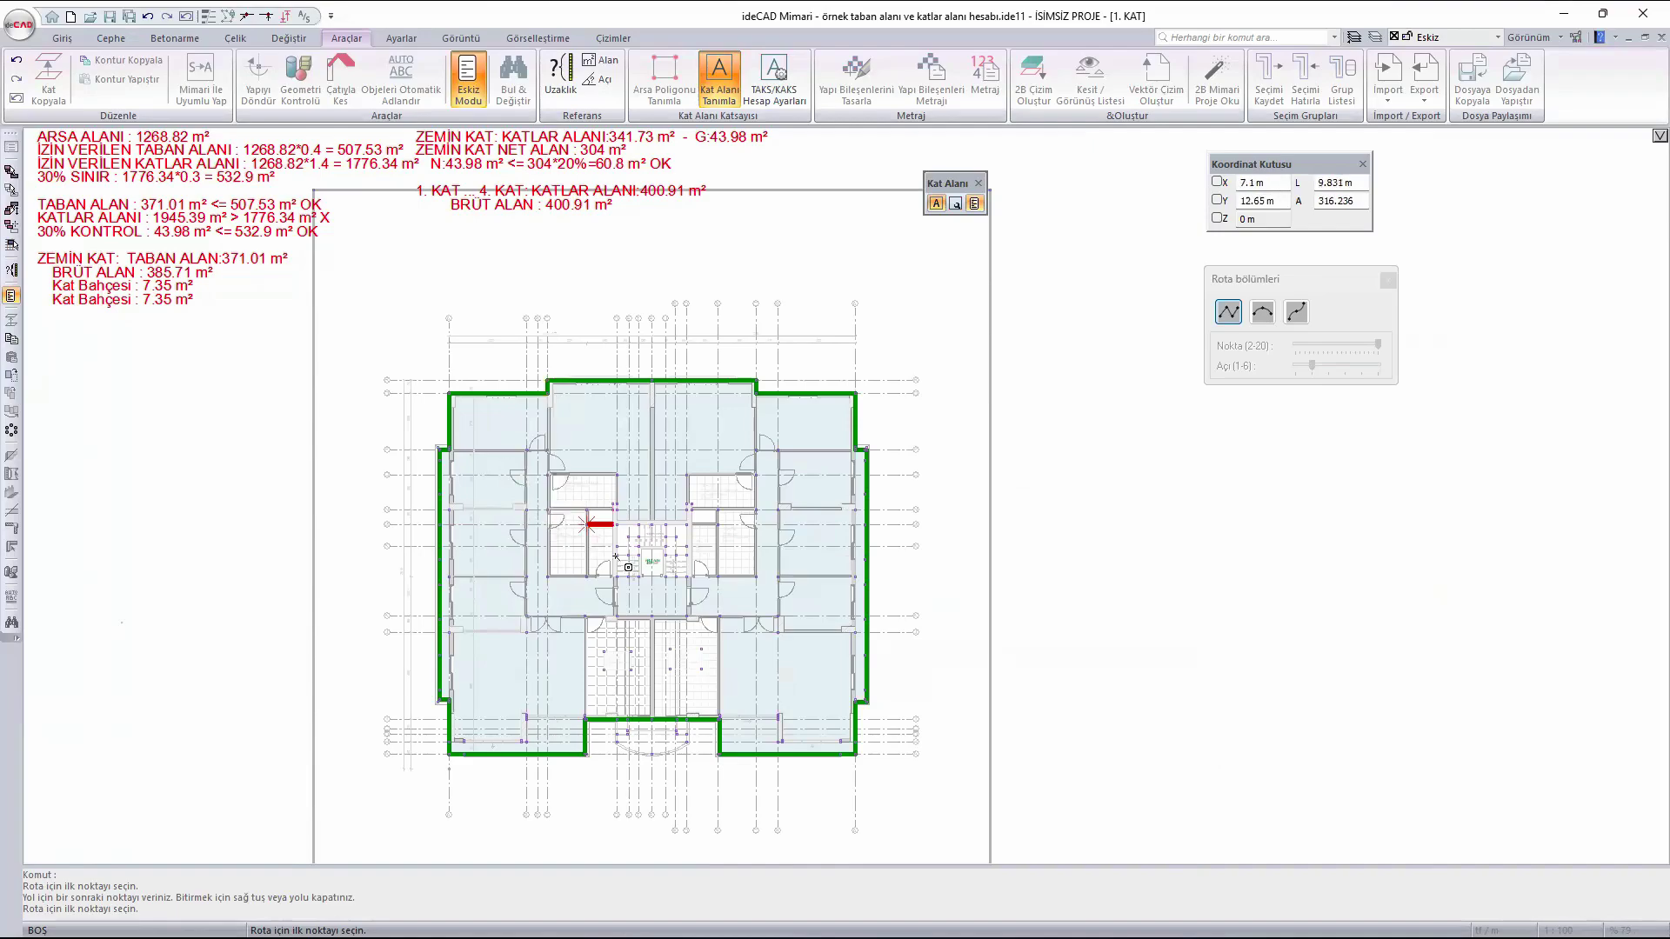
{"action": "scroll", "coordinate": [592, 522], "scroll_direction": "up", "scroll_amount": 5}
{"action": "left_click", "coordinate": [570, 450]}
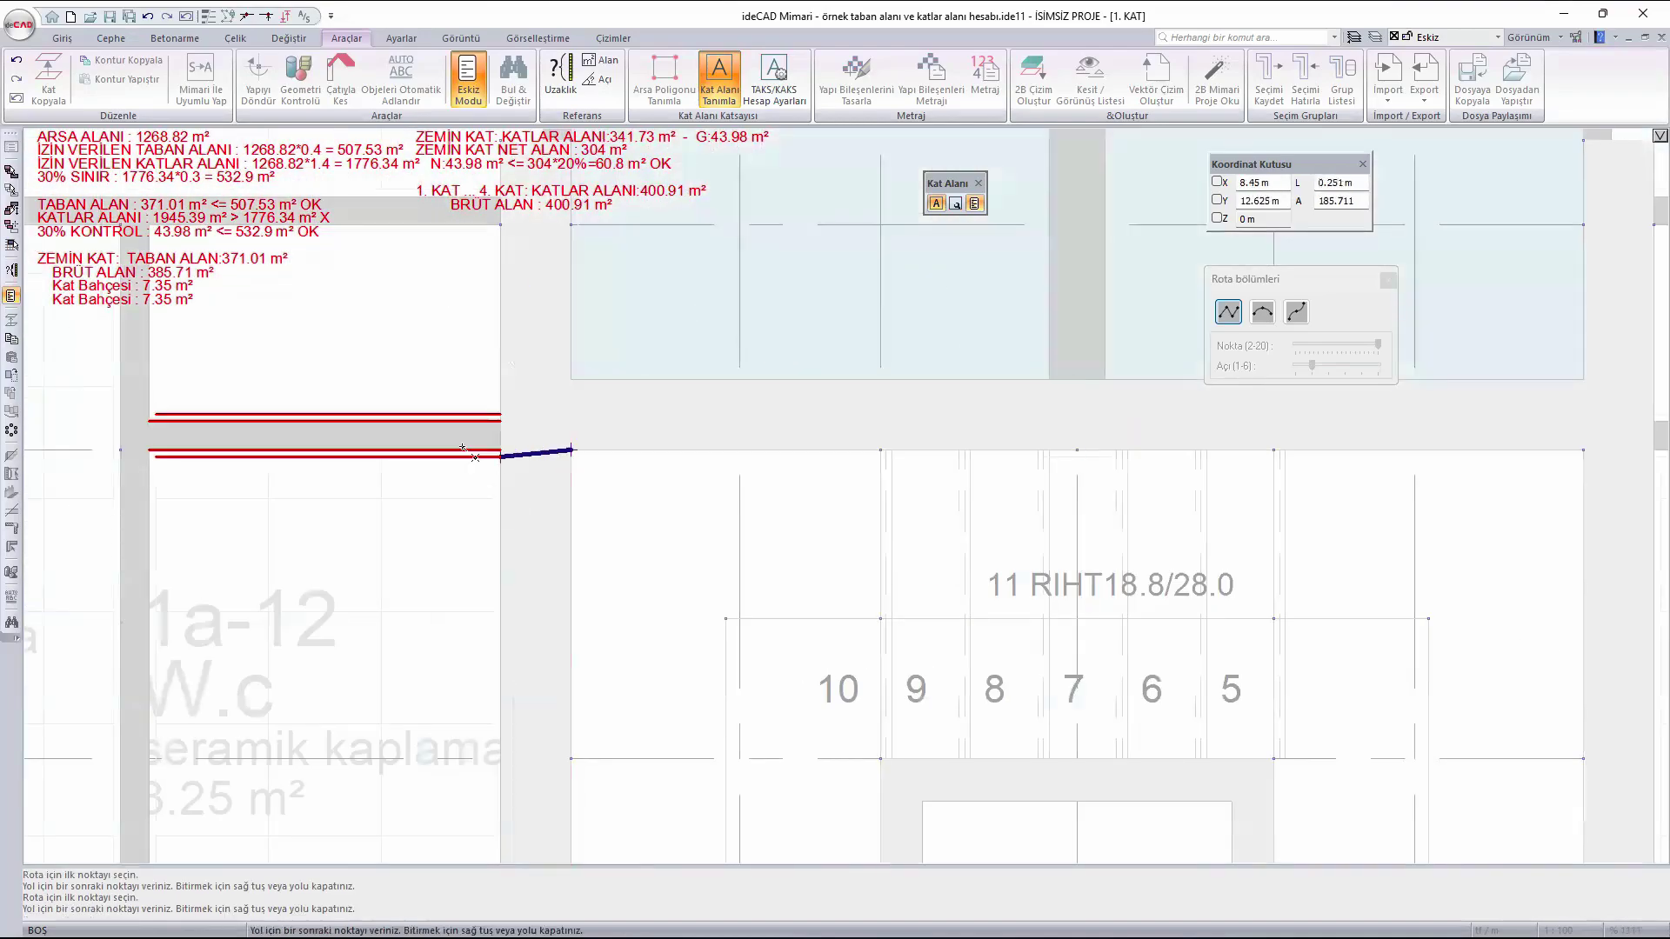
{"action": "scroll", "coordinate": [422, 455], "scroll_direction": "down", "scroll_amount": 3}
{"action": "scroll", "coordinate": [978, 445], "scroll_direction": "up", "scroll_amount": 2}
{"action": "left_click", "coordinate": [974, 420]}
{"action": "scroll", "coordinate": [971, 417], "scroll_direction": "down", "scroll_amount": 3}
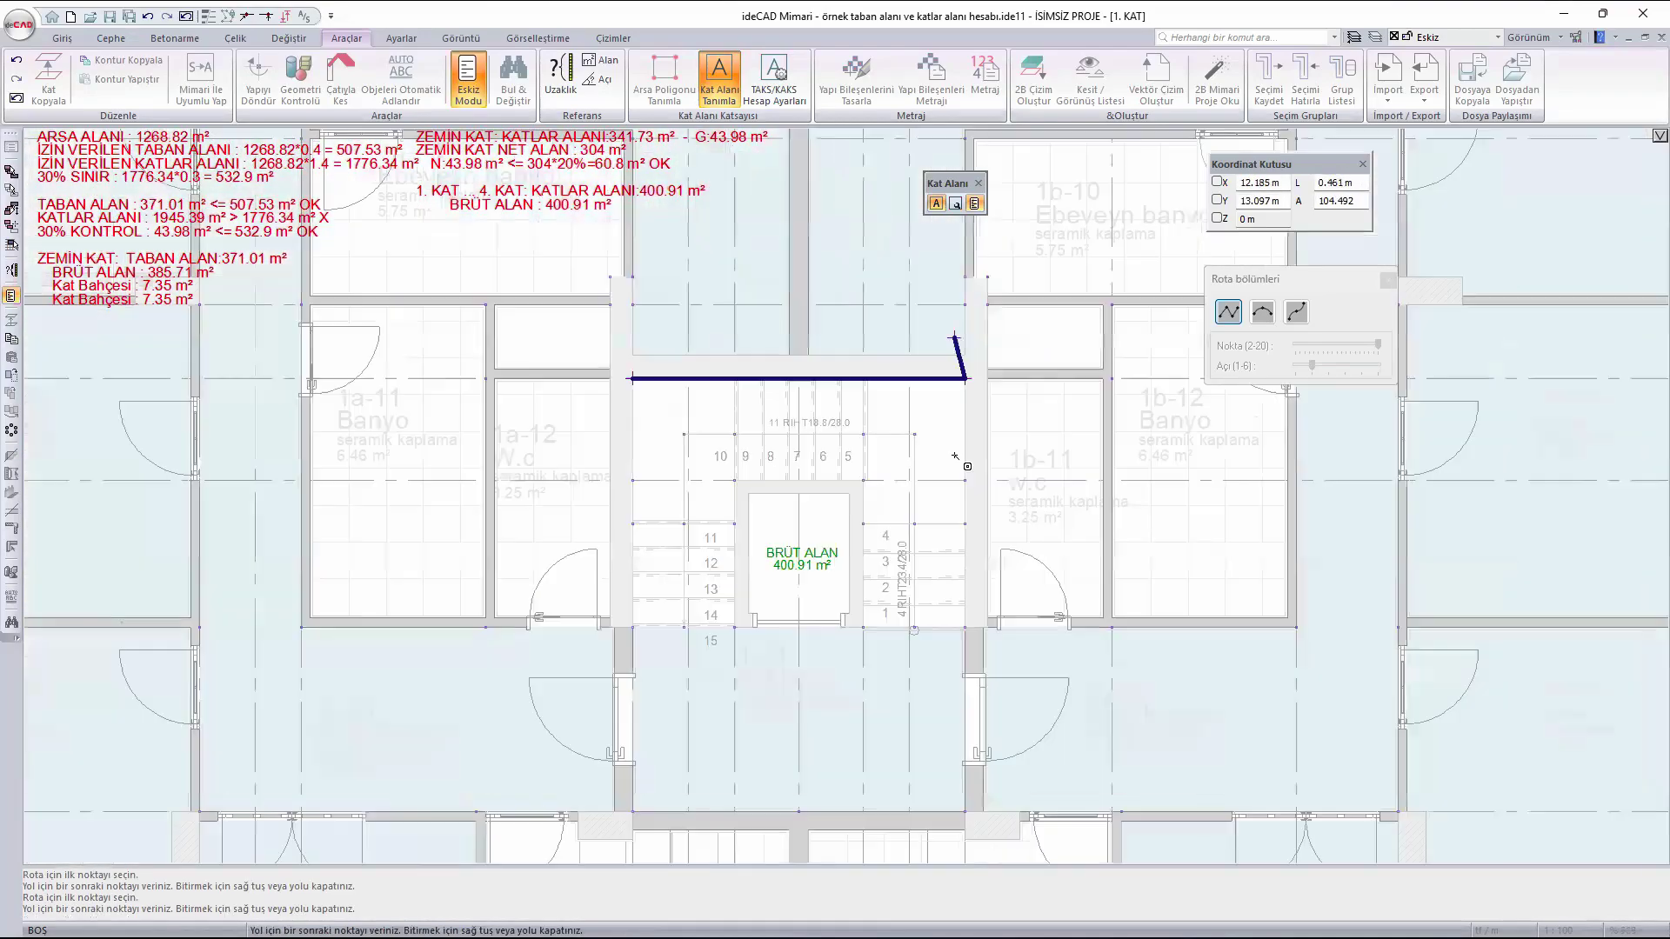
- Trace the outline 4.7 m down the stairwell and hall's right side, across the hall's lower wall and back up, closing the area
{"action": "scroll", "coordinate": [962, 737], "scroll_direction": "up", "scroll_amount": 3}
{"action": "left_click", "coordinate": [960, 714]}
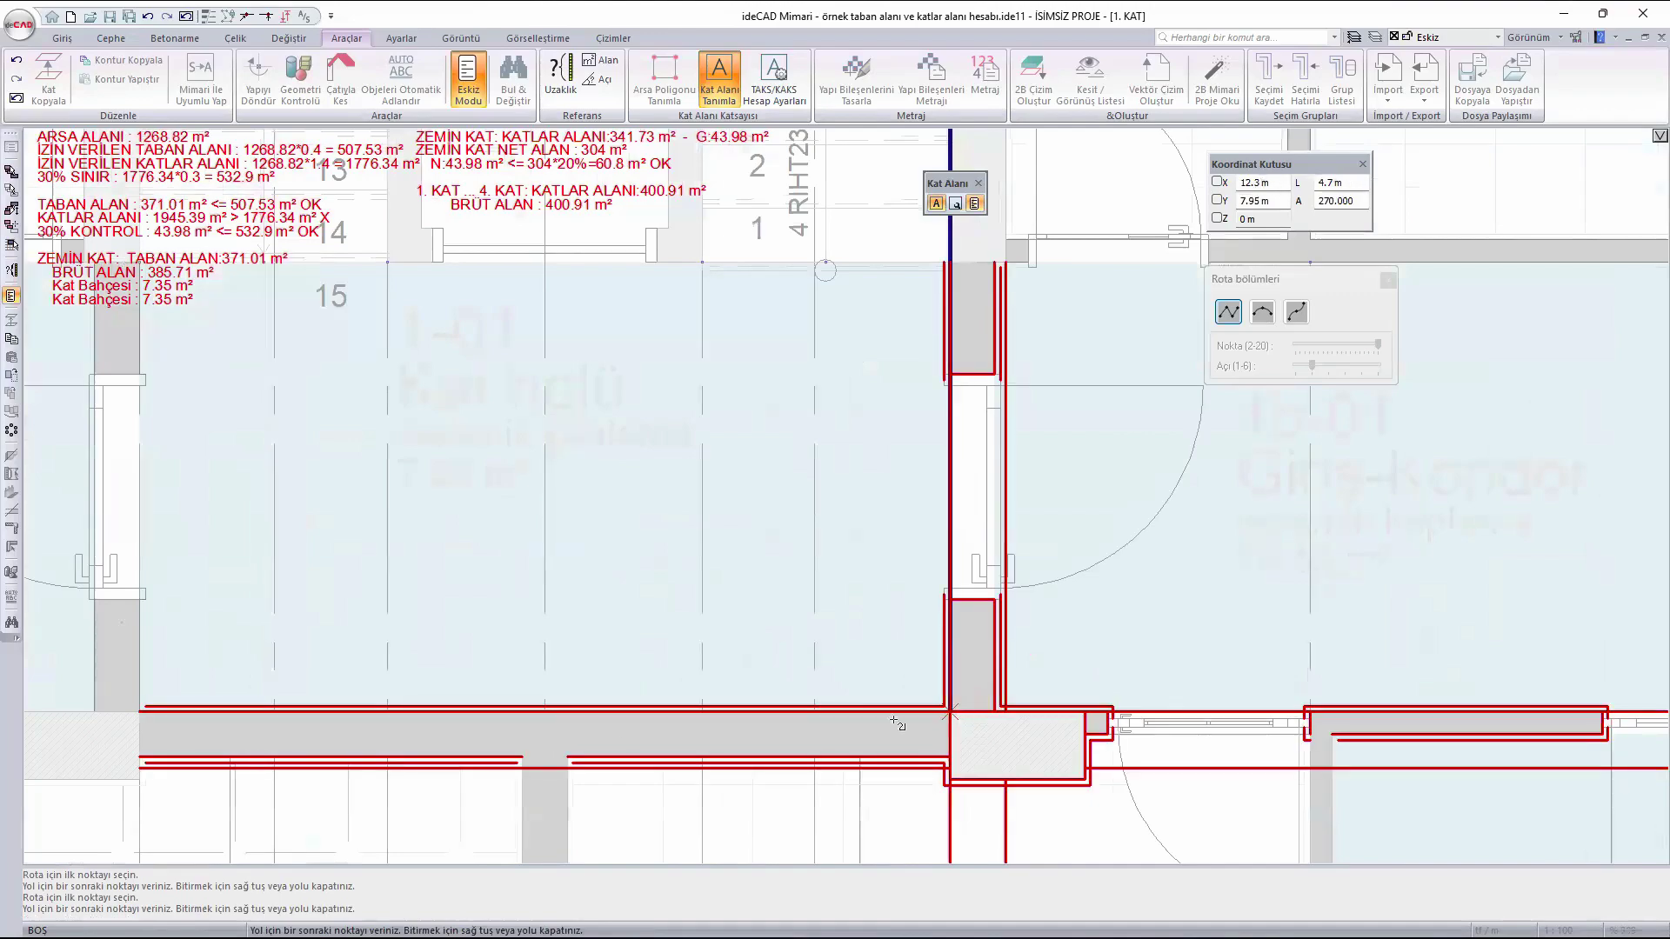
{"action": "left_click", "coordinate": [158, 718]}
{"action": "scroll", "coordinate": [676, 782], "scroll_direction": "down", "scroll_amount": 6}
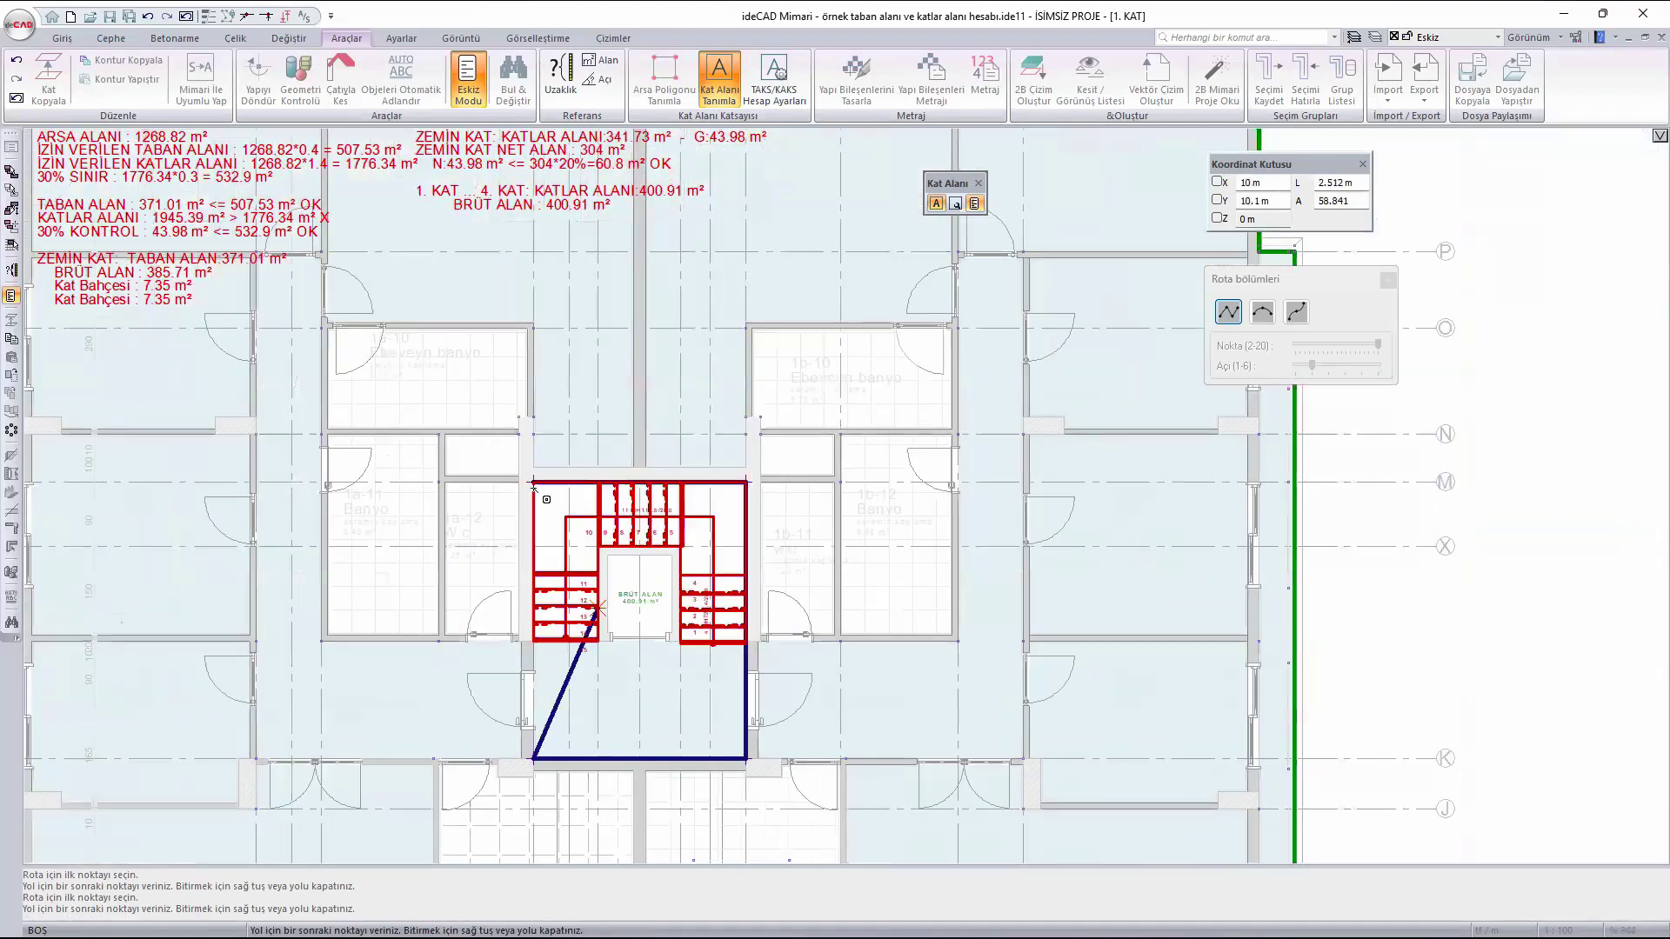
{"action": "scroll", "coordinate": [539, 479], "scroll_direction": "up", "scroll_amount": 4}
{"action": "left_click", "coordinate": [528, 484]}
{"action": "scroll", "coordinate": [393, 481], "scroll_direction": "down", "scroll_amount": 6}
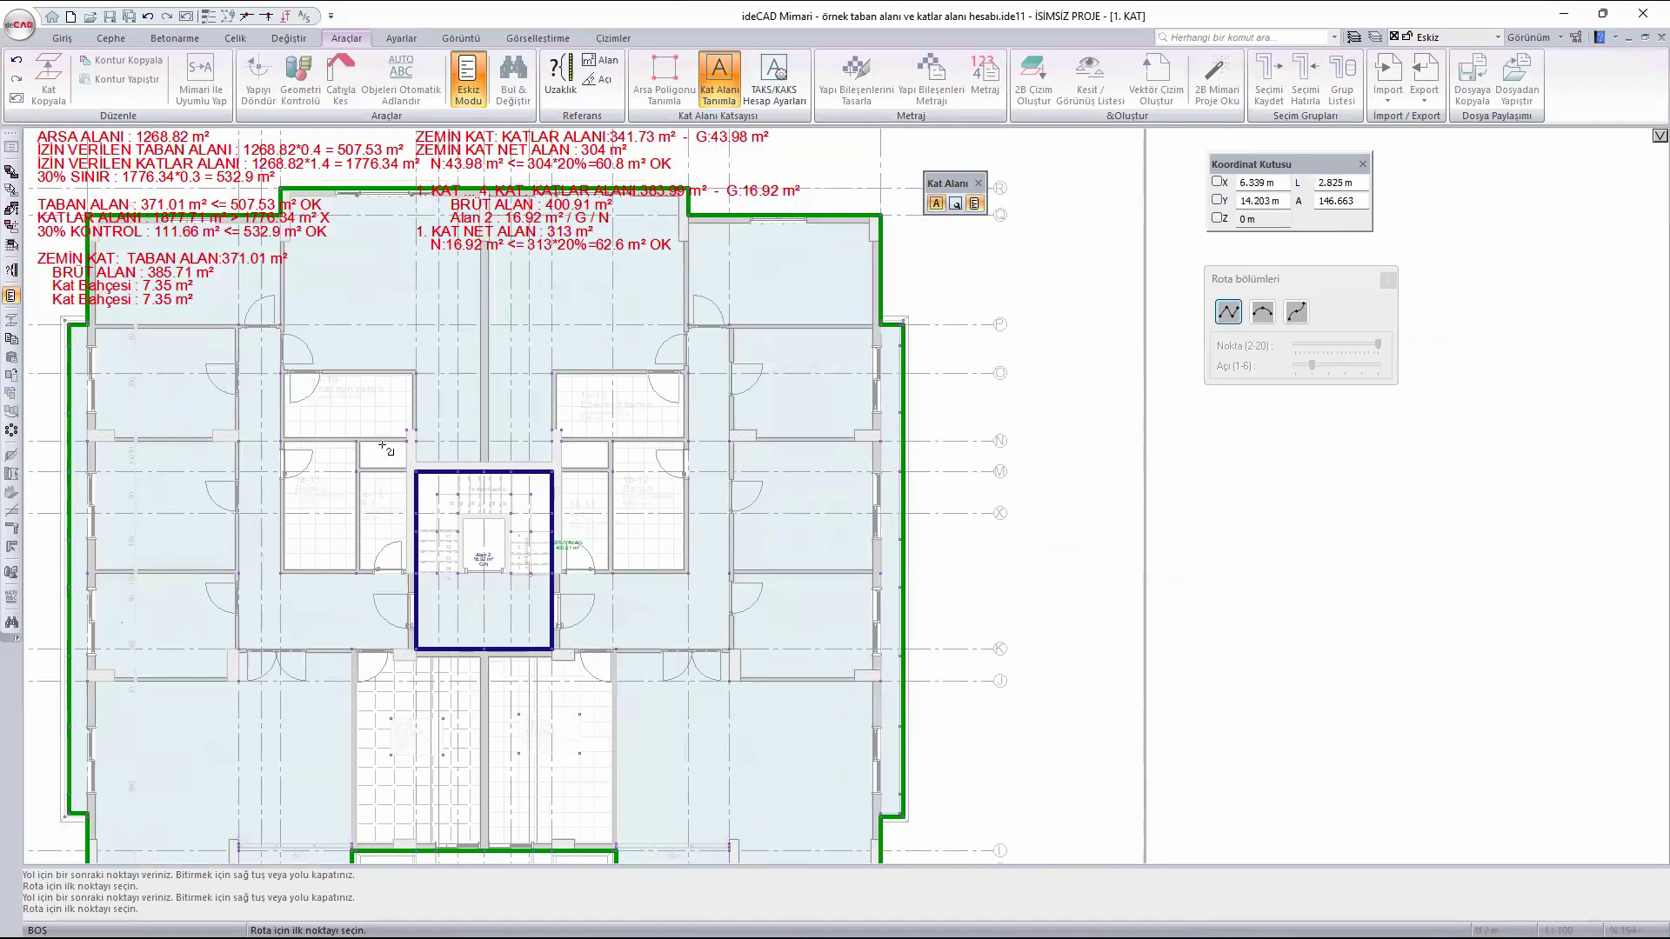
- Outline the small 1.25 m wide shaft above W.c 1a-12 as a separate floor area
{"action": "scroll", "coordinate": [349, 425], "scroll_direction": "up", "scroll_amount": 6}
{"action": "left_click", "coordinate": [480, 615]}
{"action": "scroll", "coordinate": [487, 500], "scroll_direction": "down", "scroll_amount": 2}
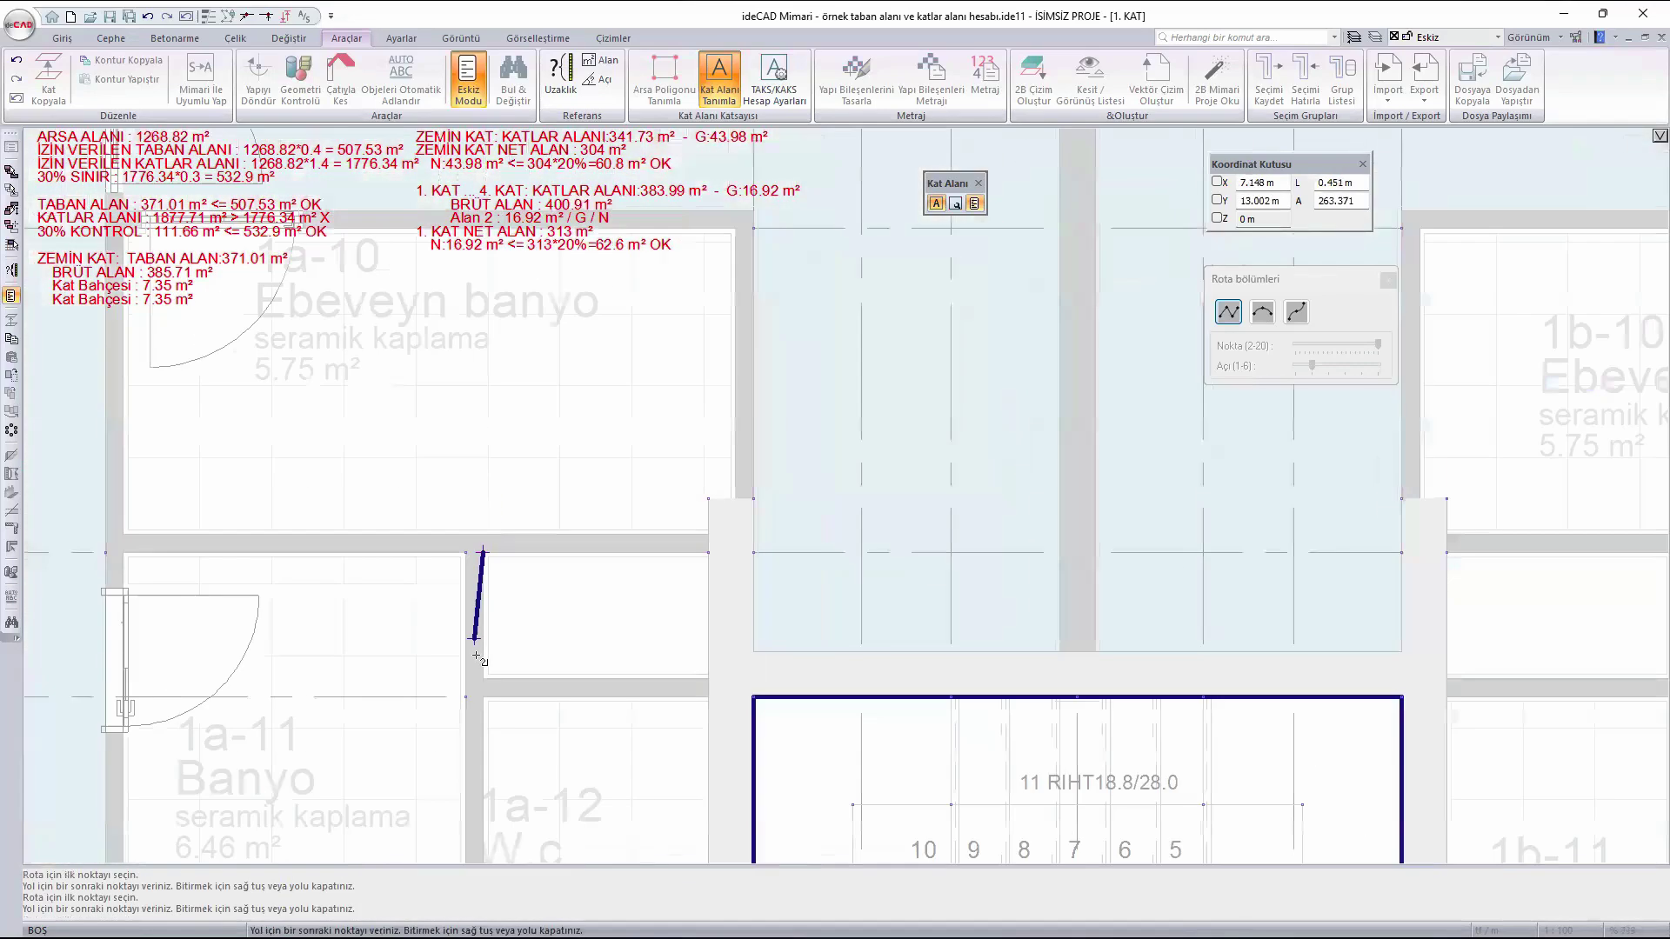
{"action": "left_click", "coordinate": [482, 677]}
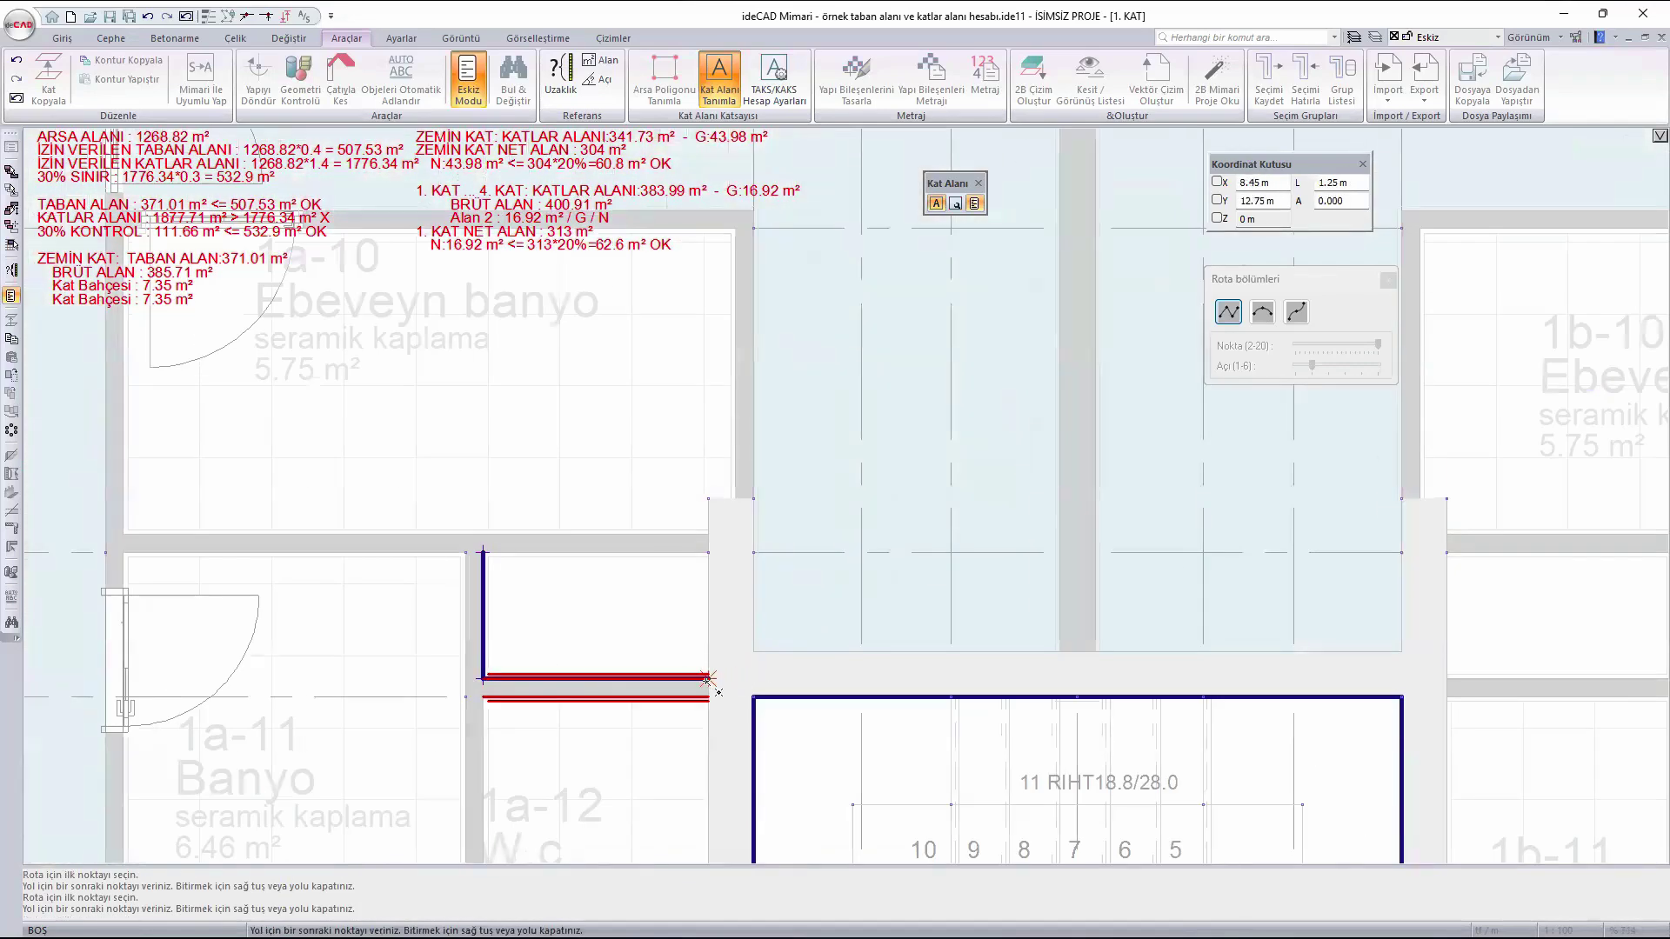
{"action": "left_click", "coordinate": [707, 677]}
{"action": "left_click", "coordinate": [707, 552]}
{"action": "left_click", "coordinate": [481, 552]}
{"action": "scroll", "coordinate": [420, 488], "scroll_direction": "down", "scroll_amount": 3}
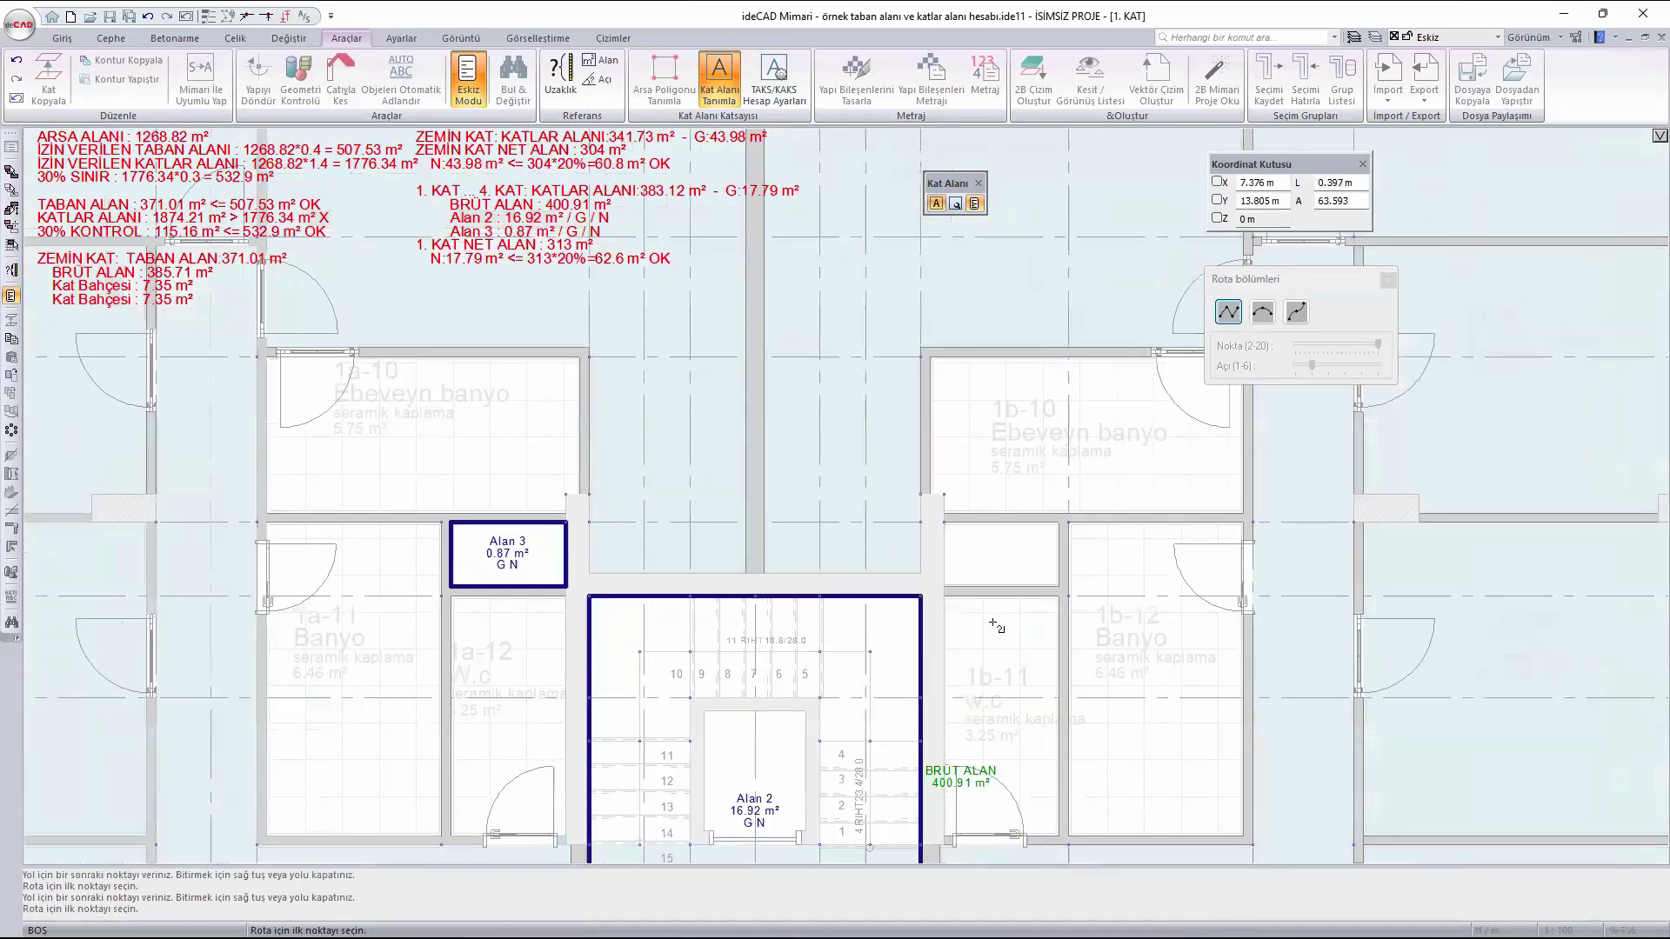
- Outline the matching 0.7 m deep shaft above W.c 1b-11 as a separate floor area
{"action": "scroll", "coordinate": [943, 495], "scroll_direction": "up", "scroll_amount": 3}
{"action": "left_click", "coordinate": [879, 397]}
{"action": "left_click", "coordinate": [880, 558]}
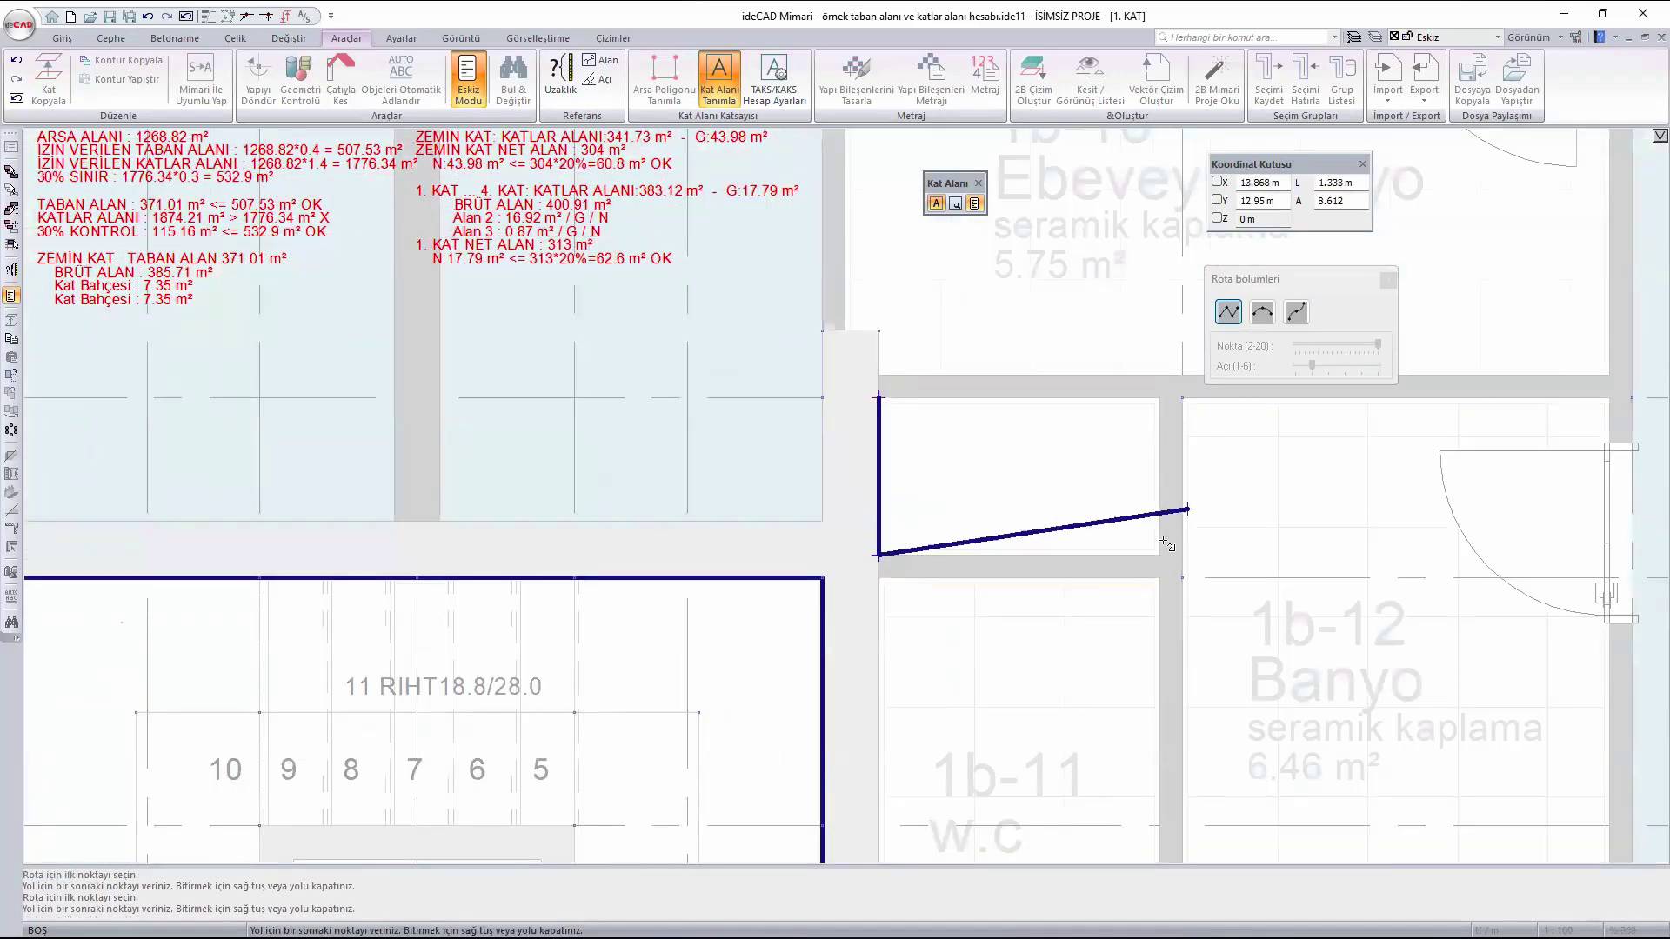
{"action": "left_click", "coordinate": [1161, 559]}
{"action": "left_click", "coordinate": [1160, 398]}
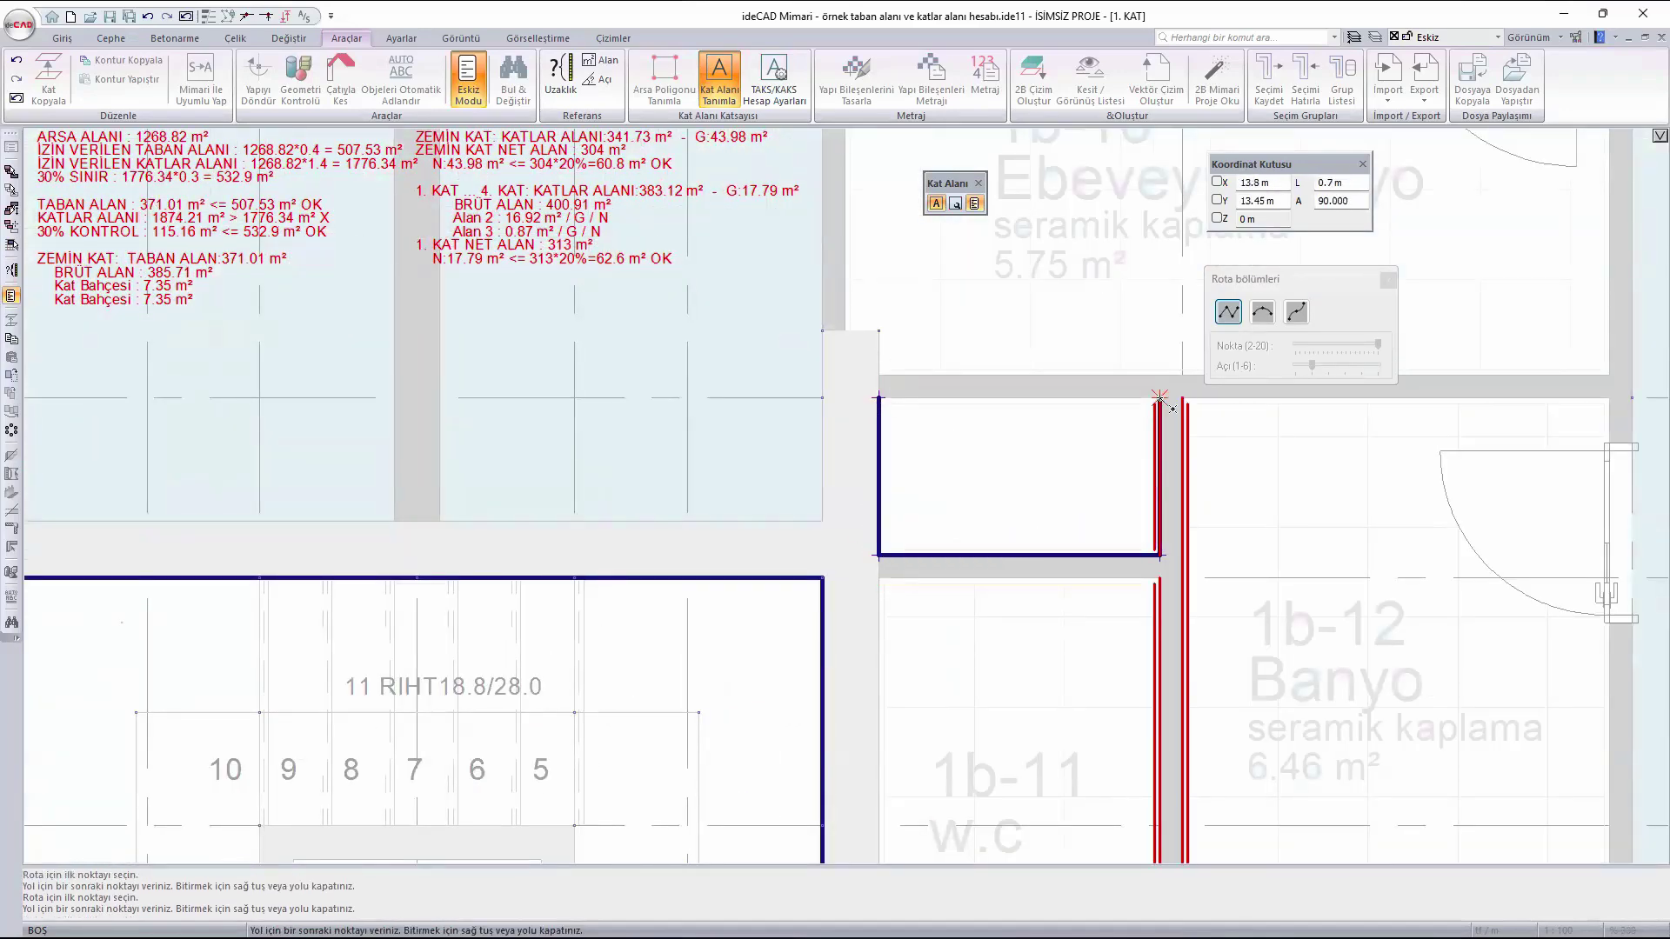
{"action": "left_click", "coordinate": [879, 397]}
{"action": "scroll", "coordinate": [880, 398], "scroll_direction": "down", "scroll_amount": 5}
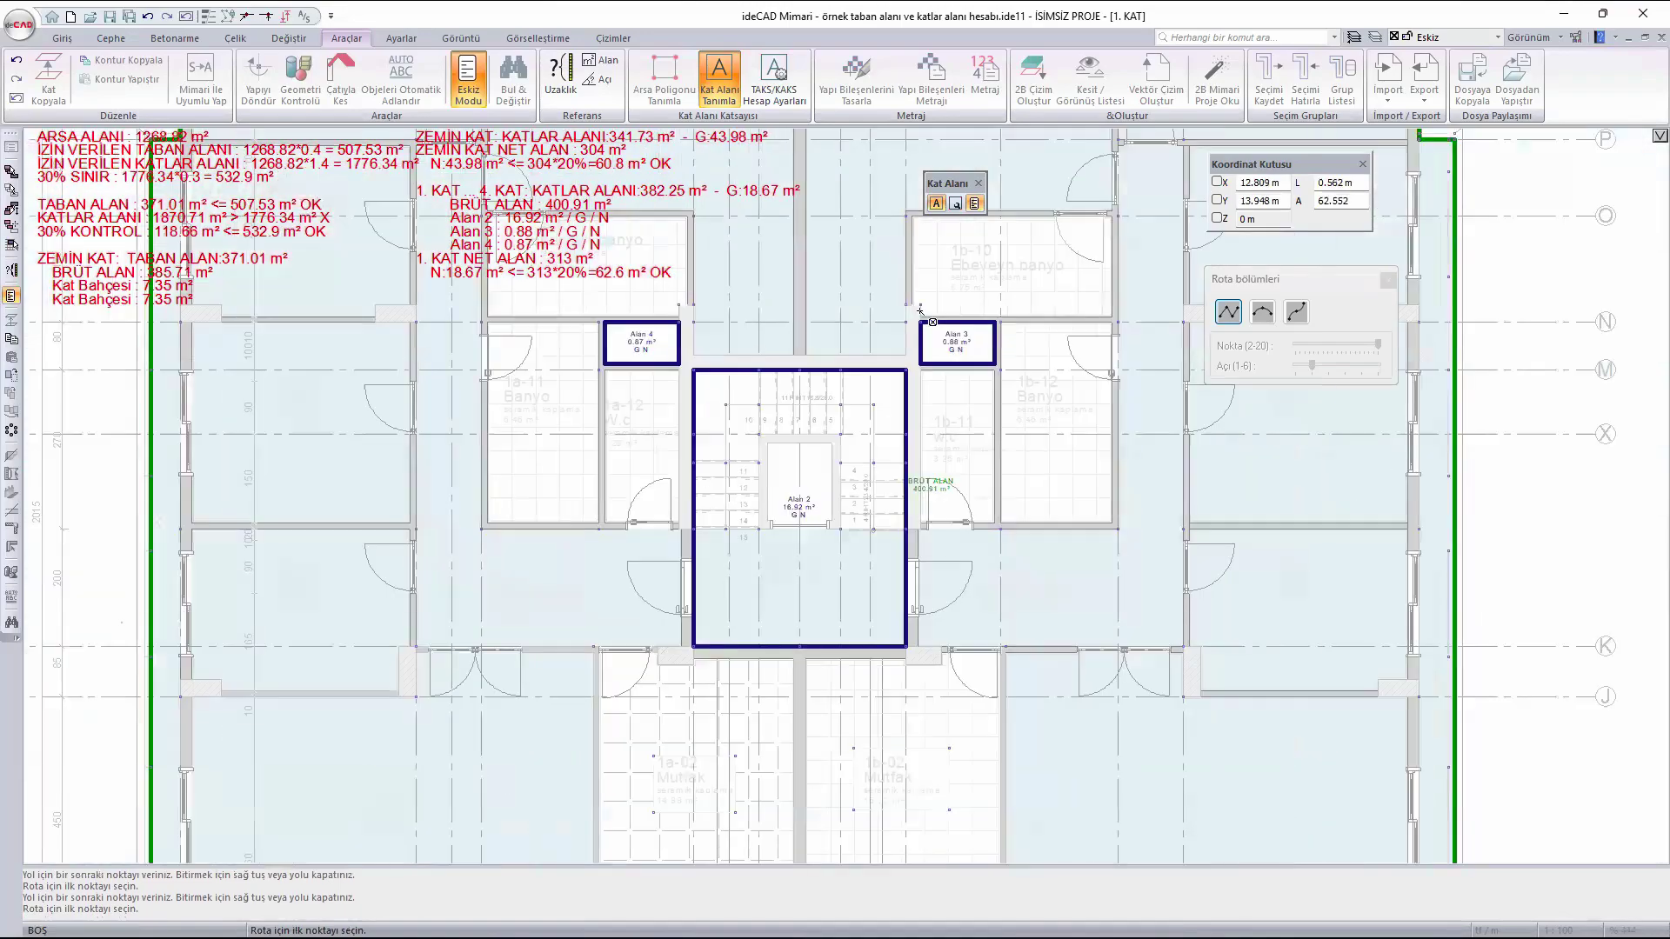
- Outline the projecting strip along the left facade as a floor area, 12.95 m long and bounded by the outer wall face
{"action": "scroll", "coordinate": [570, 652], "scroll_direction": "up", "scroll_amount": 8}
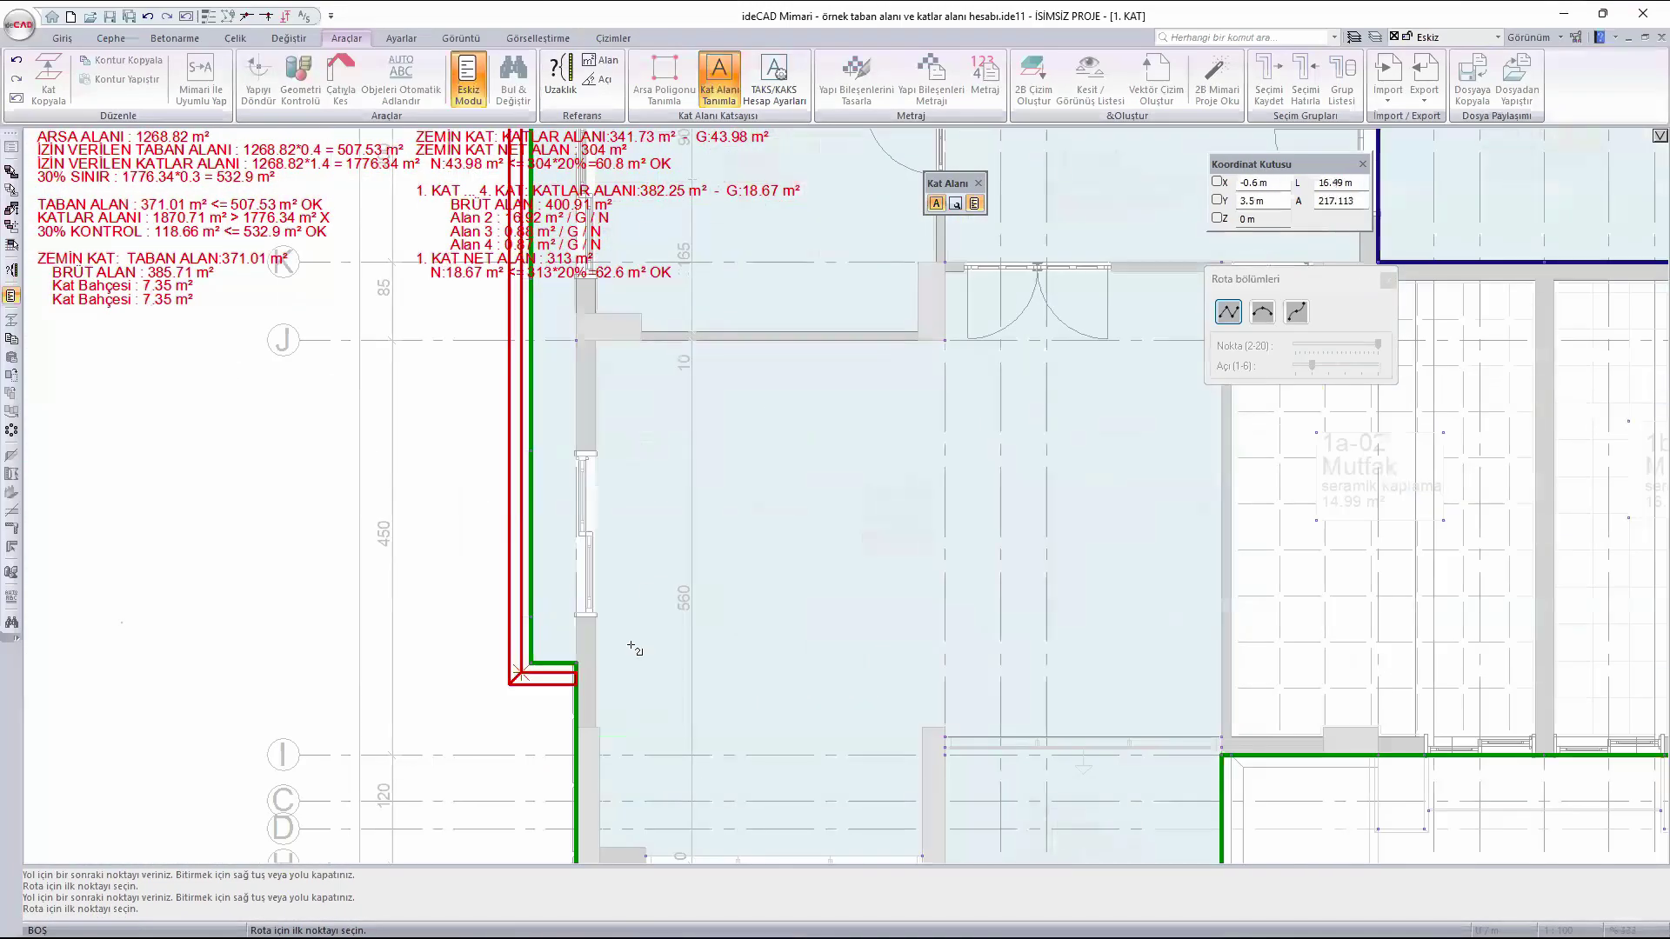
{"action": "left_click", "coordinate": [524, 615]}
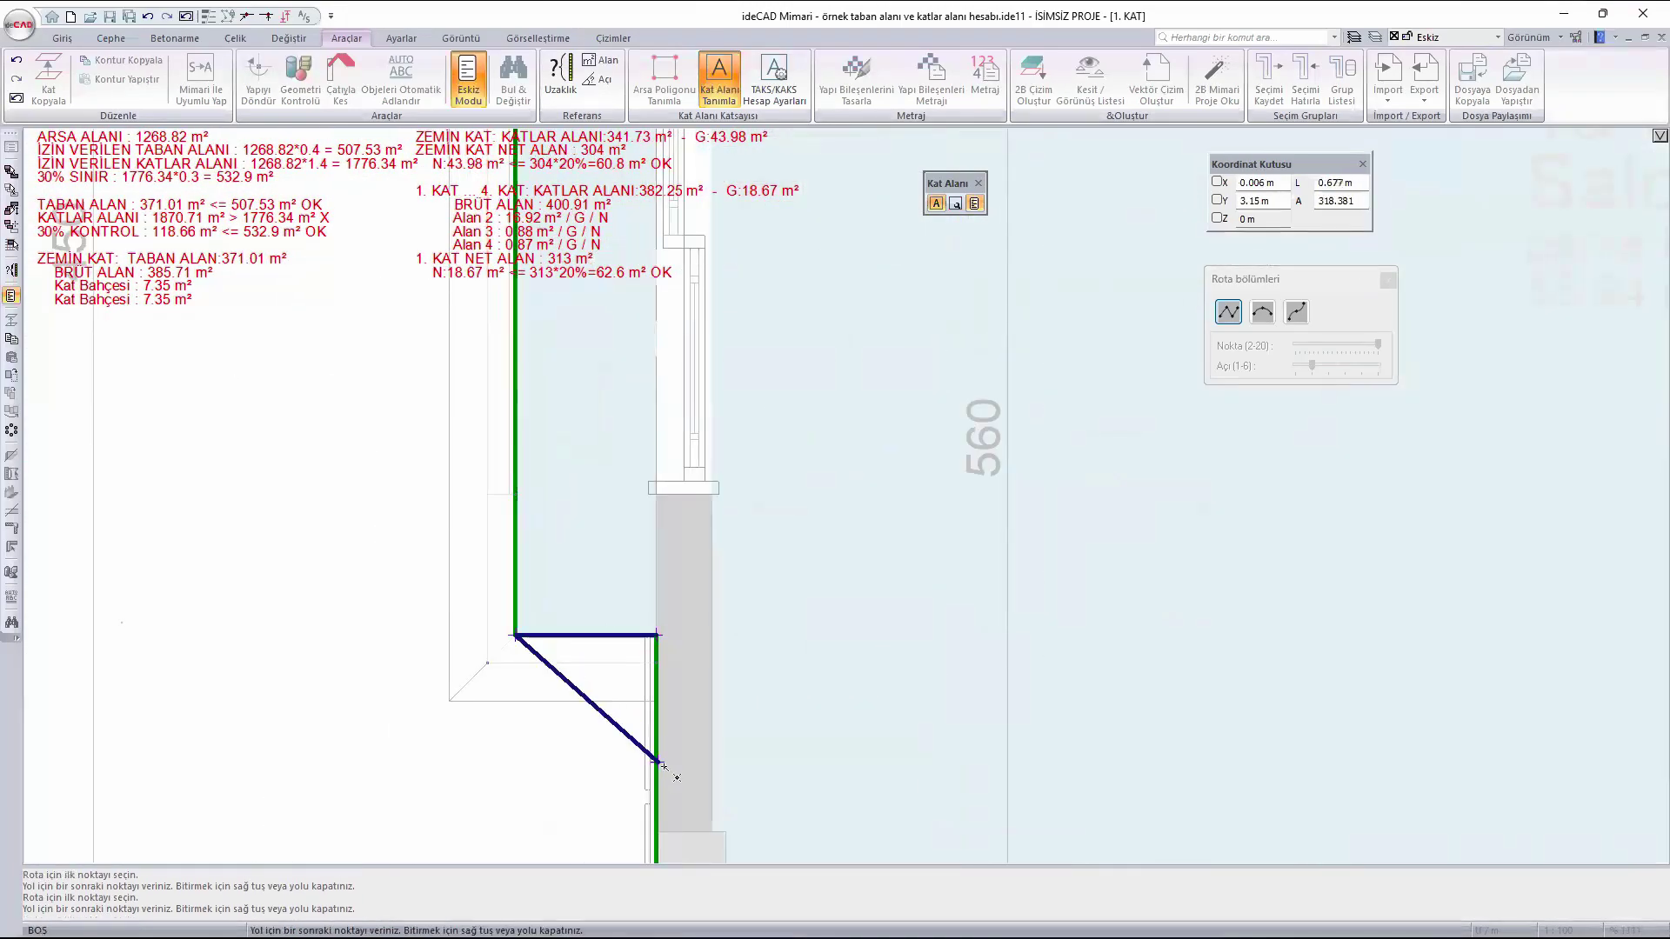
{"action": "scroll", "coordinate": [652, 696], "scroll_direction": "down", "scroll_amount": 6}
{"action": "scroll", "coordinate": [653, 335], "scroll_direction": "up", "scroll_amount": 8}
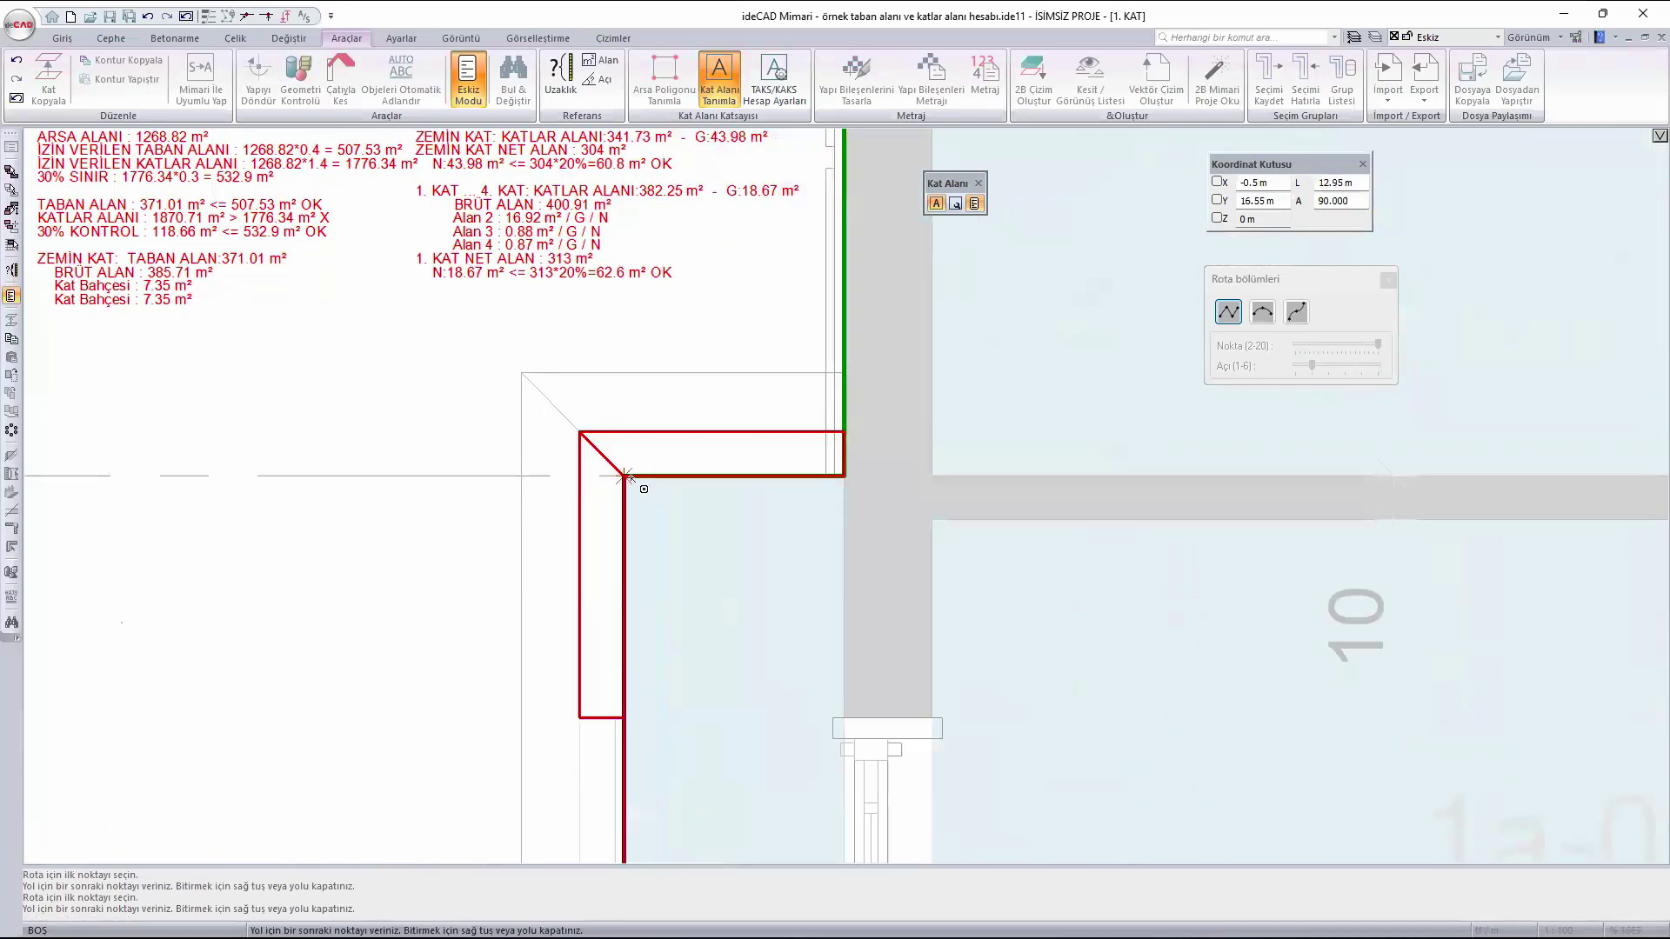
{"action": "left_click", "coordinate": [889, 459]}
{"action": "left_click", "coordinate": [842, 477]}
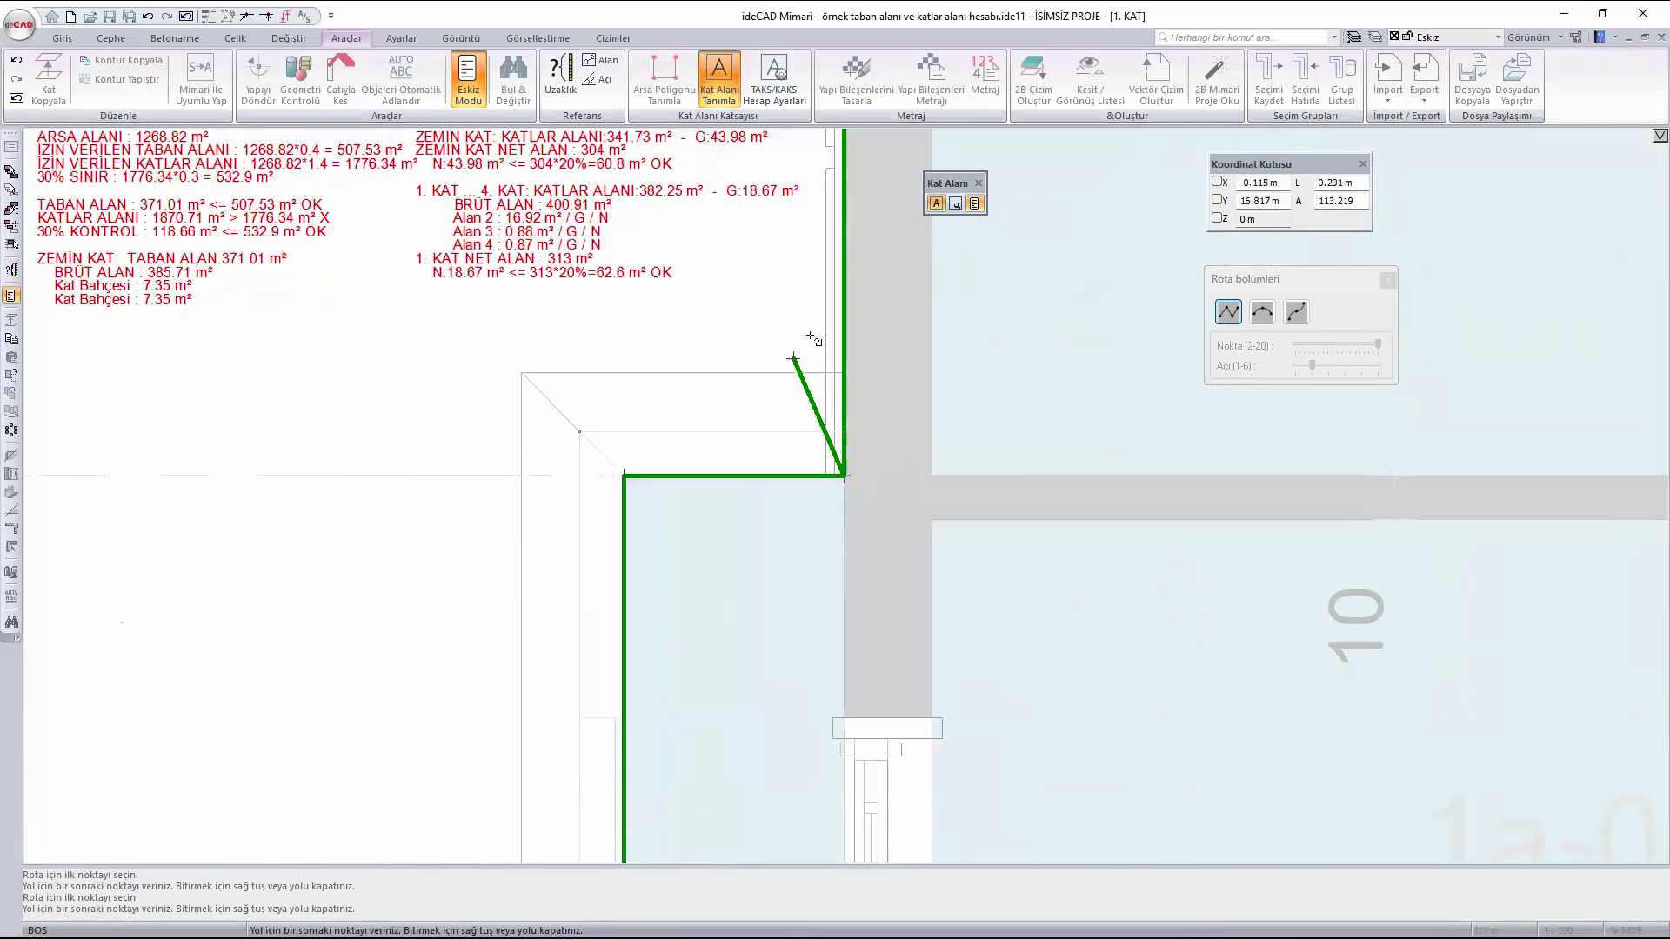
{"action": "scroll", "coordinate": [842, 476], "scroll_direction": "down", "scroll_amount": 6}
{"action": "scroll", "coordinate": [798, 811], "scroll_direction": "up", "scroll_amount": 6}
{"action": "left_click", "coordinate": [798, 811]}
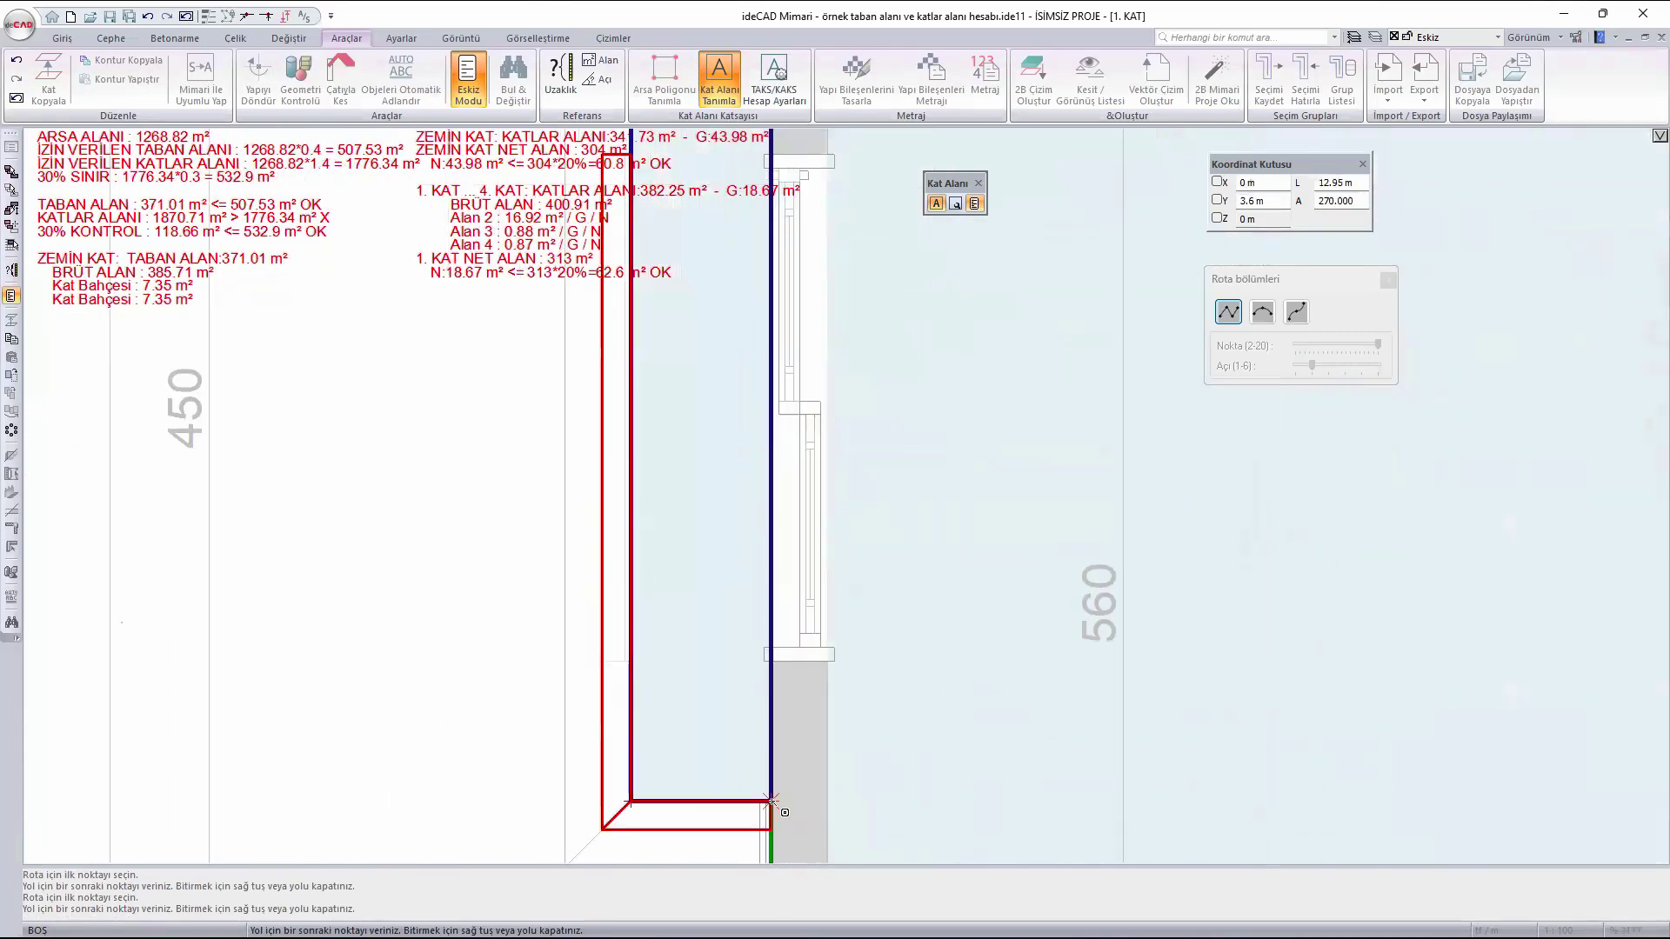
{"action": "scroll", "coordinate": [701, 478], "scroll_direction": "down", "scroll_amount": 5}
- Start the left balcony's area outline at axis H, going around the lower-left corner, along the outer edge and up the balcony's inner side
{"action": "scroll", "coordinate": [688, 619], "scroll_direction": "up", "scroll_amount": 3}
{"action": "scroll", "coordinate": [688, 619], "scroll_direction": "up", "scroll_amount": 3}
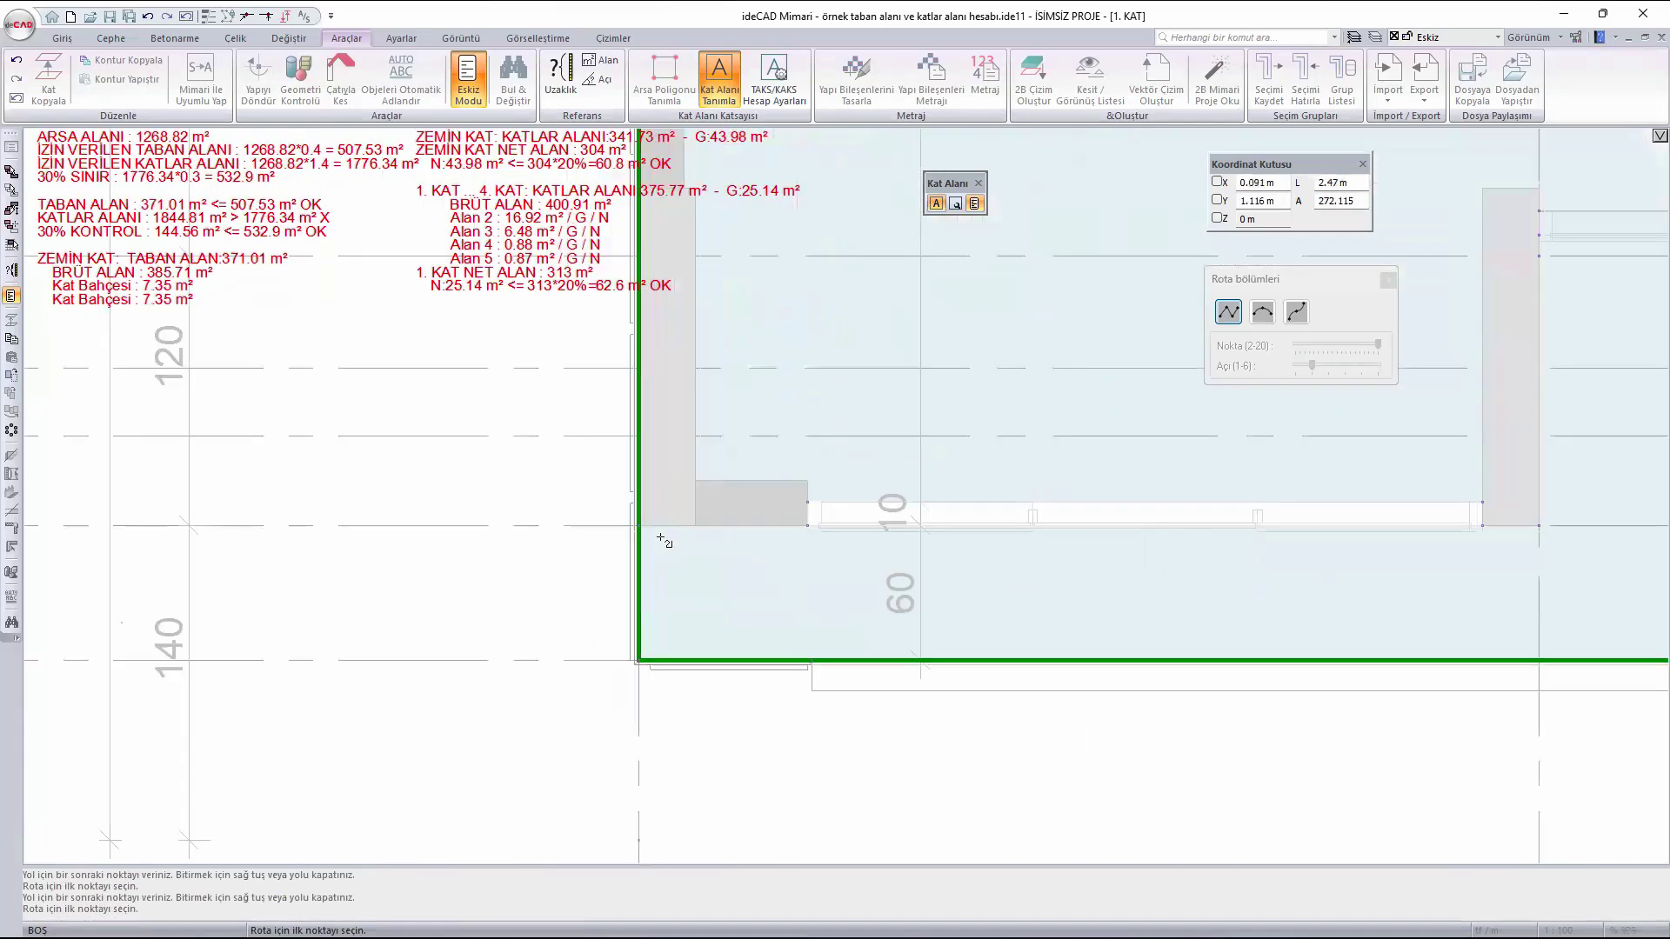
{"action": "left_click", "coordinate": [639, 524]}
{"action": "scroll", "coordinate": [447, 638], "scroll_direction": "down", "scroll_amount": 5}
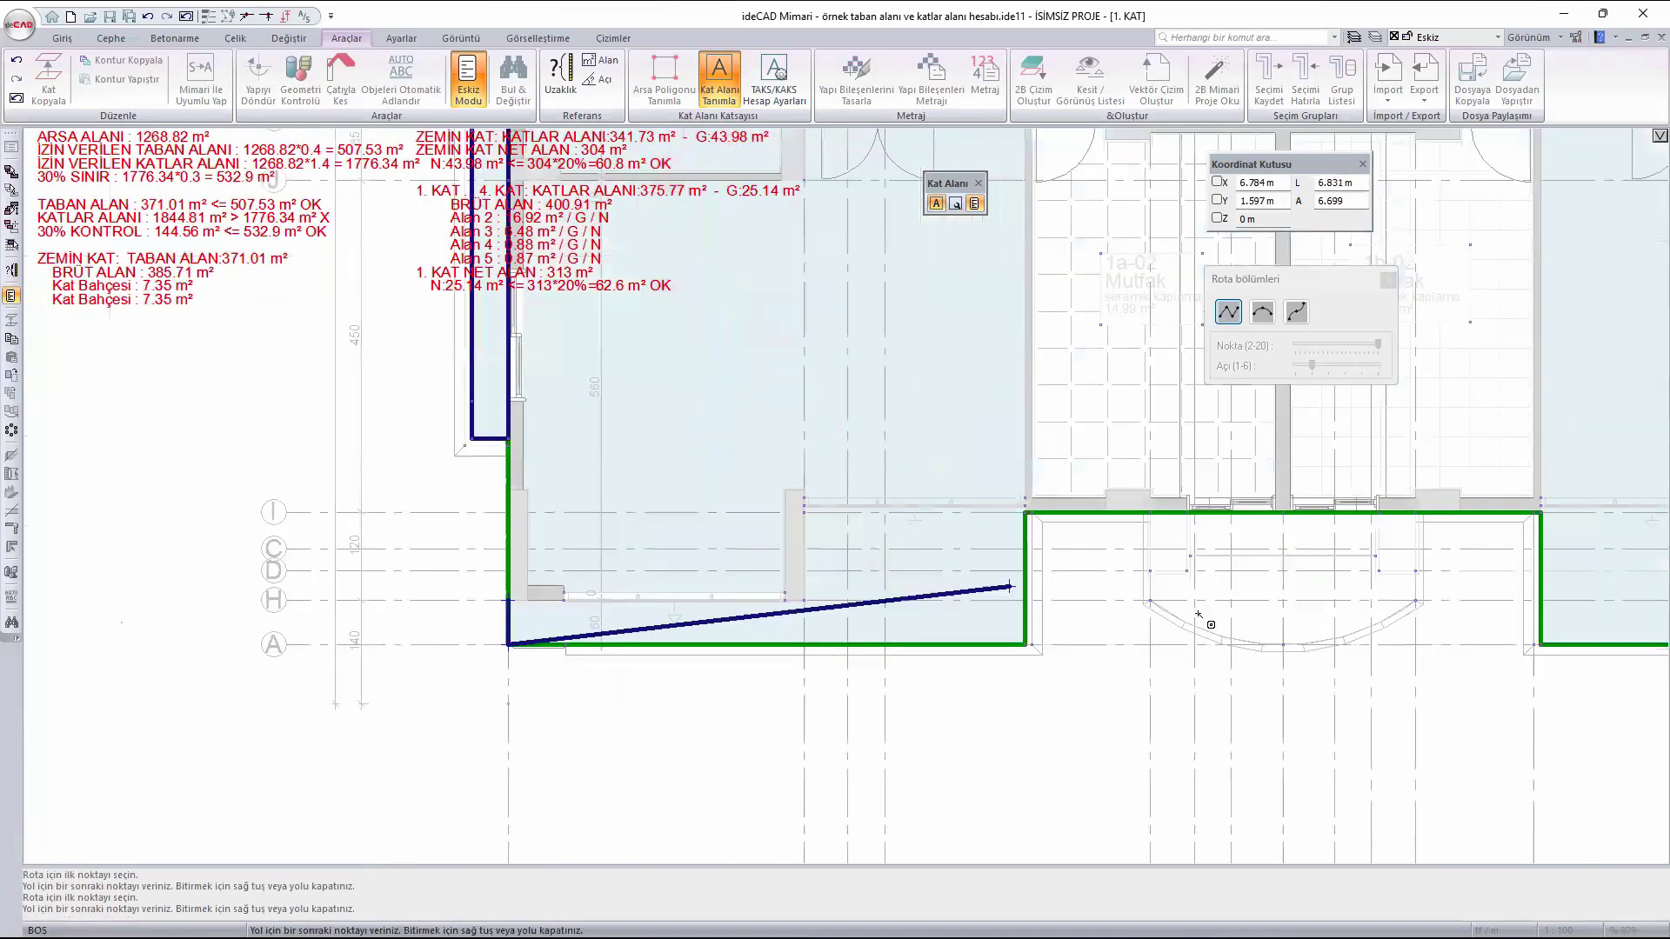
{"action": "scroll", "coordinate": [1174, 621], "scroll_direction": "up", "scroll_amount": 4}
{"action": "left_click", "coordinate": [812, 677]}
{"action": "left_click", "coordinate": [855, 318]}
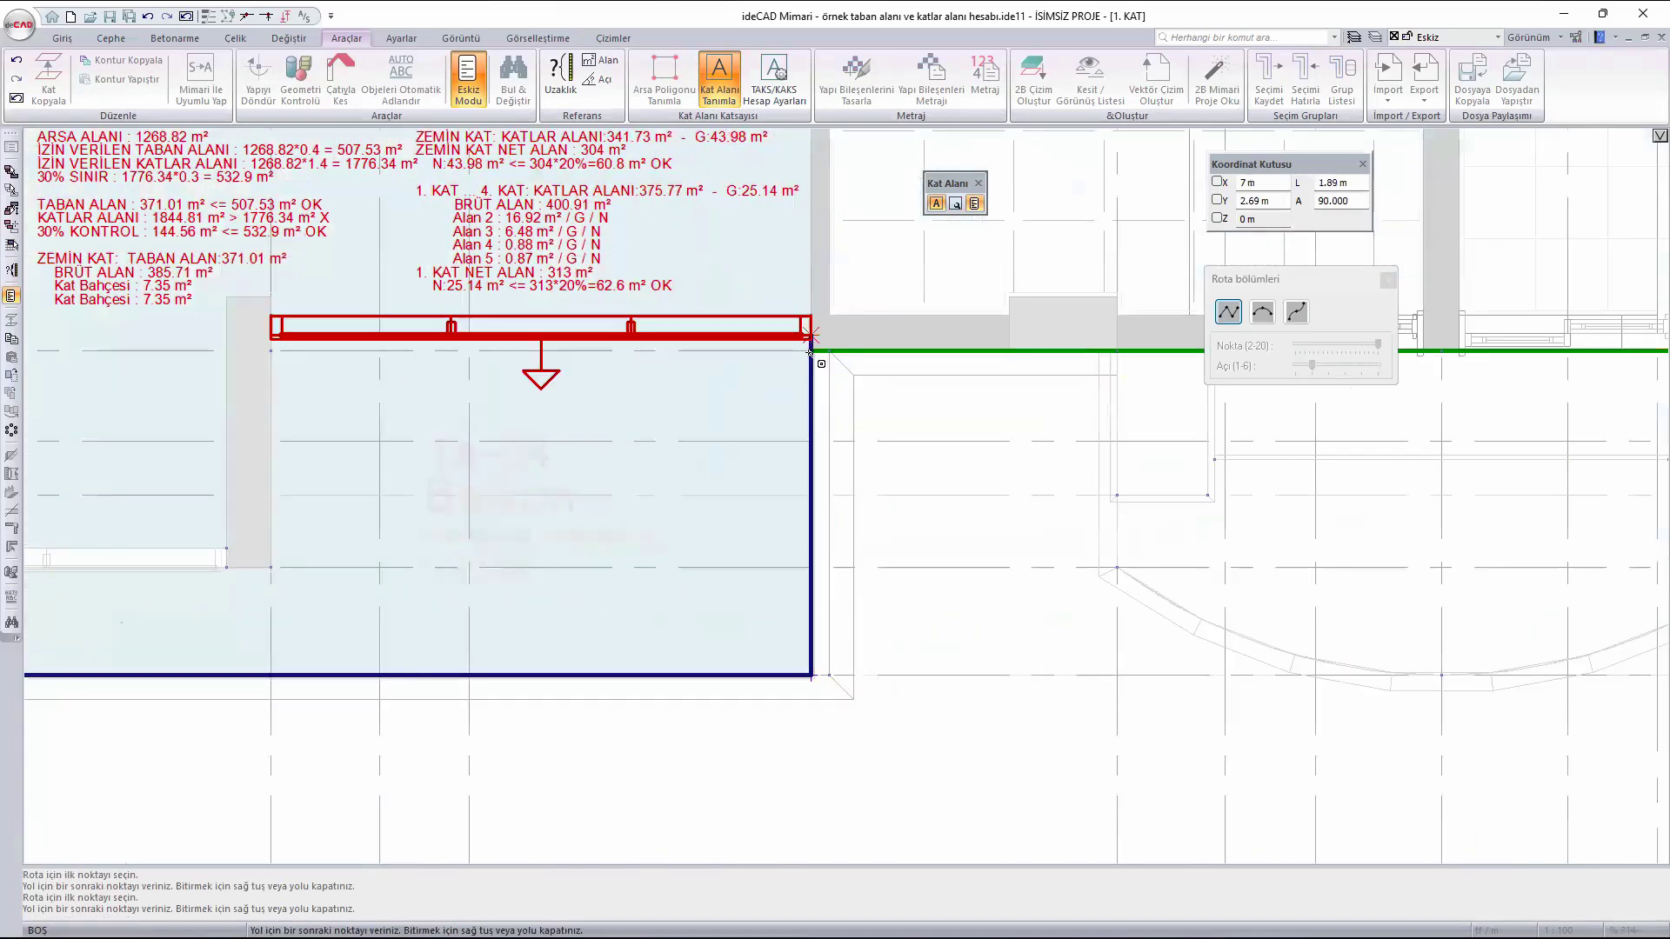
- Bring the left balcony outline down beside the column to axis H and back to the outer facade, closing the area
{"action": "left_click", "coordinate": [273, 546]}
{"action": "scroll", "coordinate": [666, 512], "scroll_direction": "down", "scroll_amount": 5}
{"action": "scroll", "coordinate": [285, 530], "scroll_direction": "up", "scroll_amount": 5}
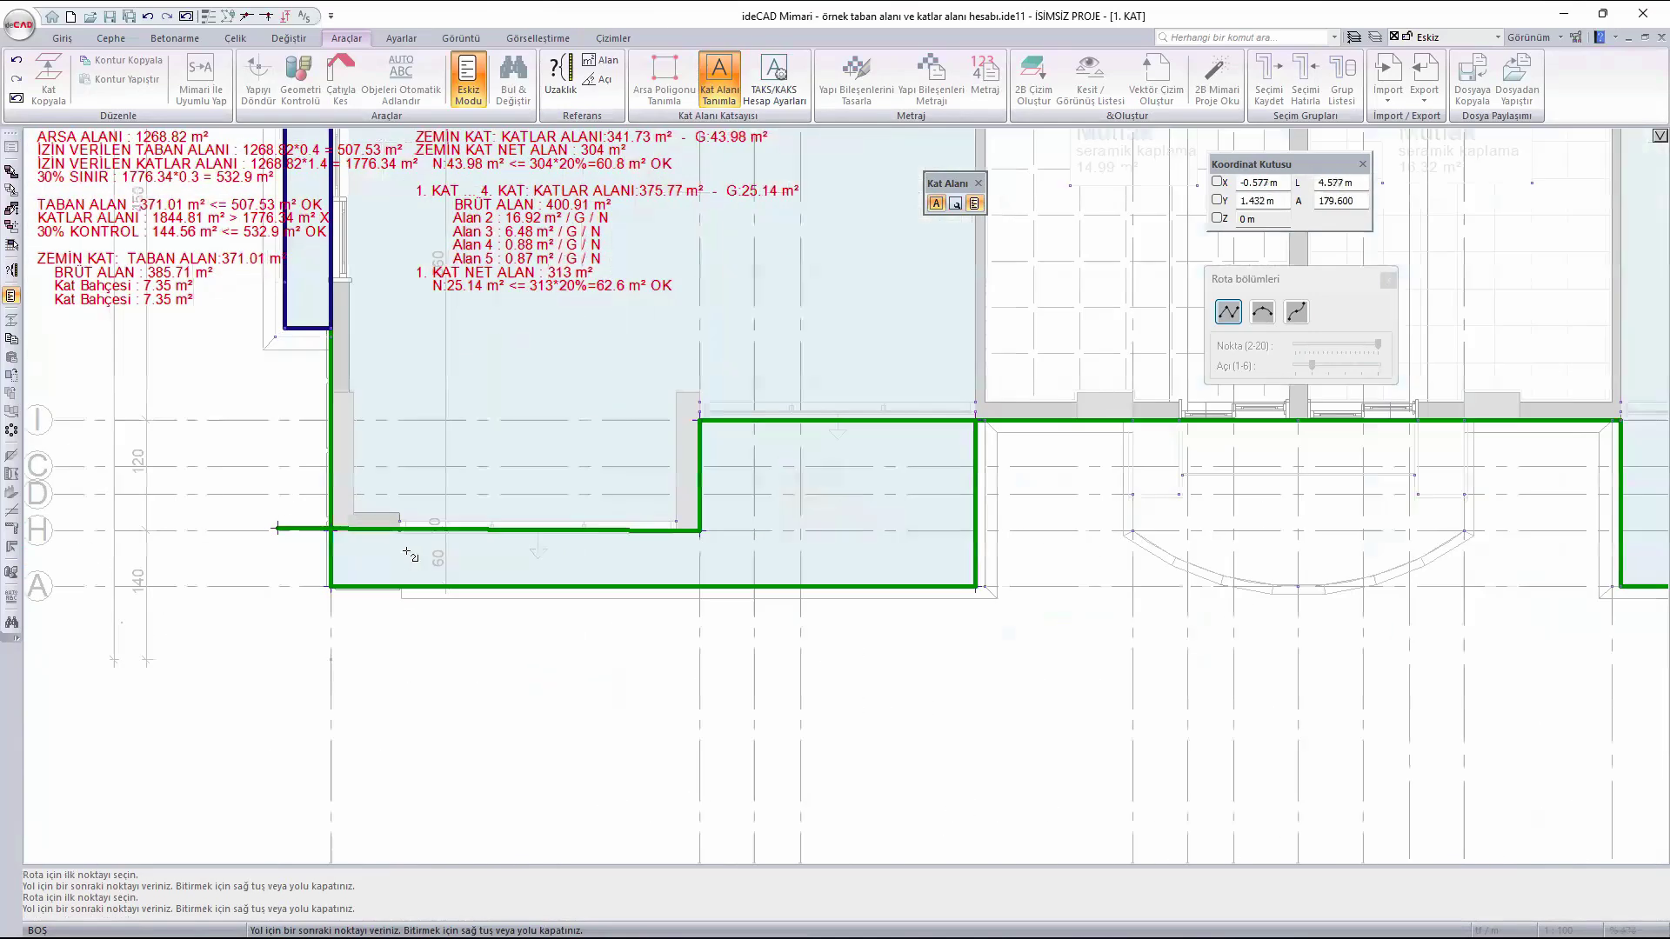
{"action": "left_click", "coordinate": [391, 540]}
{"action": "scroll", "coordinate": [589, 544], "scroll_direction": "down", "scroll_amount": 5}
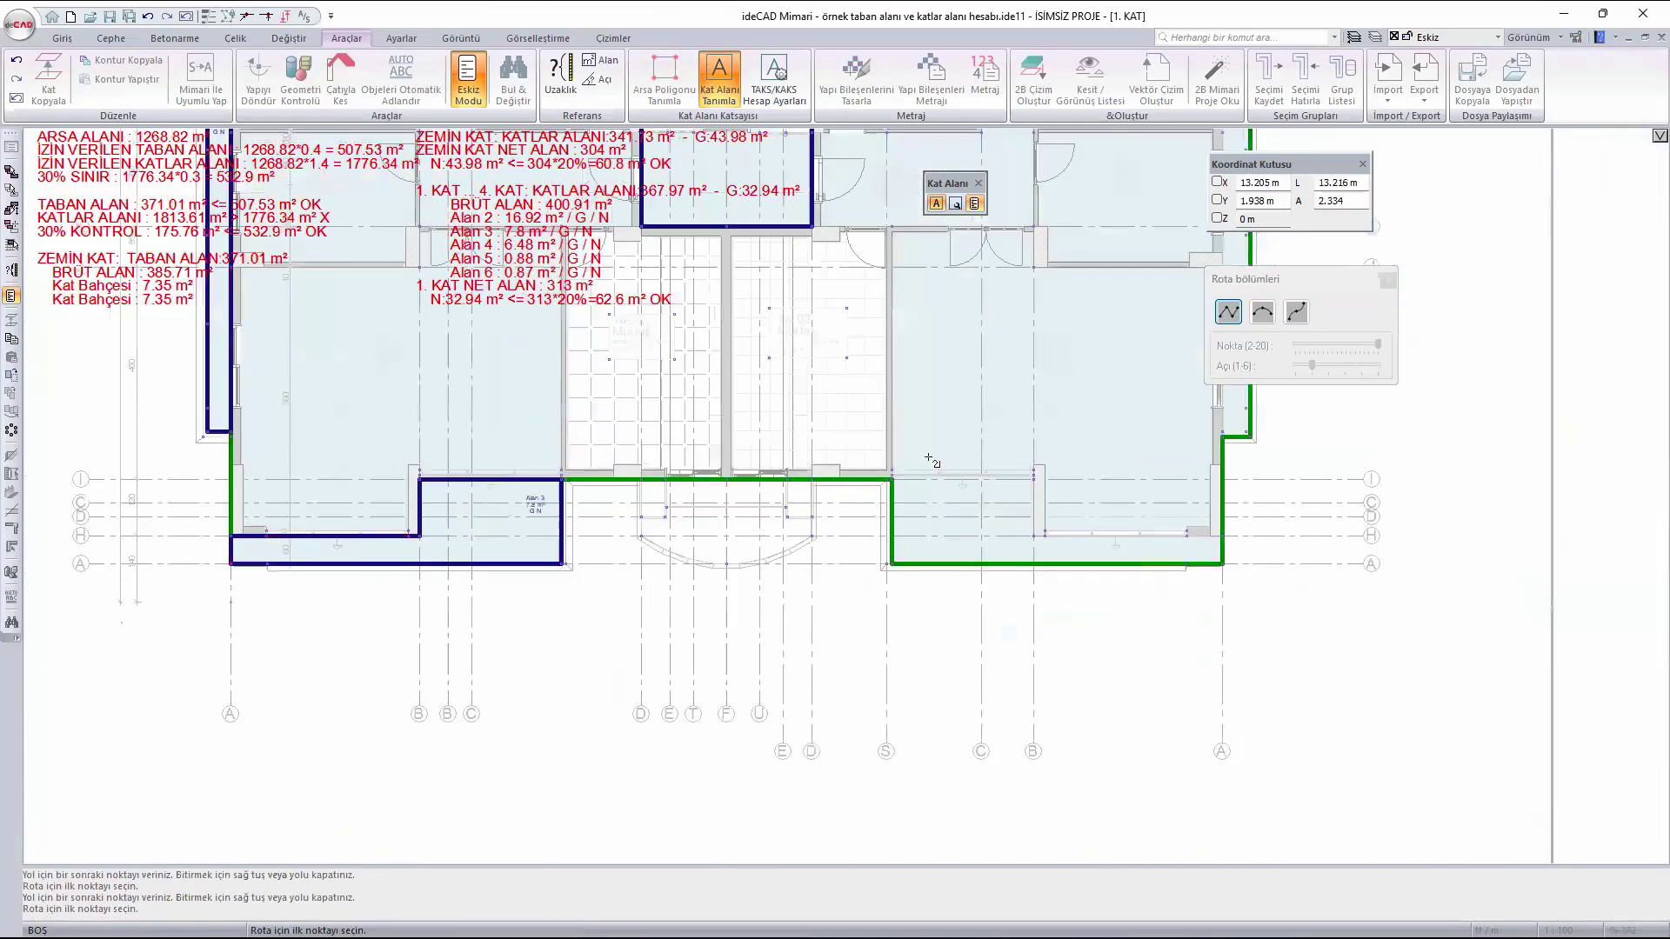
- Start the right balcony's area outline at its inner corner, going down and along the outer edge to the lower-right corner, then up to axis H
{"action": "scroll", "coordinate": [1059, 471], "scroll_direction": "up", "scroll_amount": 5}
{"action": "left_click", "coordinate": [1060, 470]}
{"action": "scroll", "coordinate": [869, 609], "scroll_direction": "down", "scroll_amount": 5}
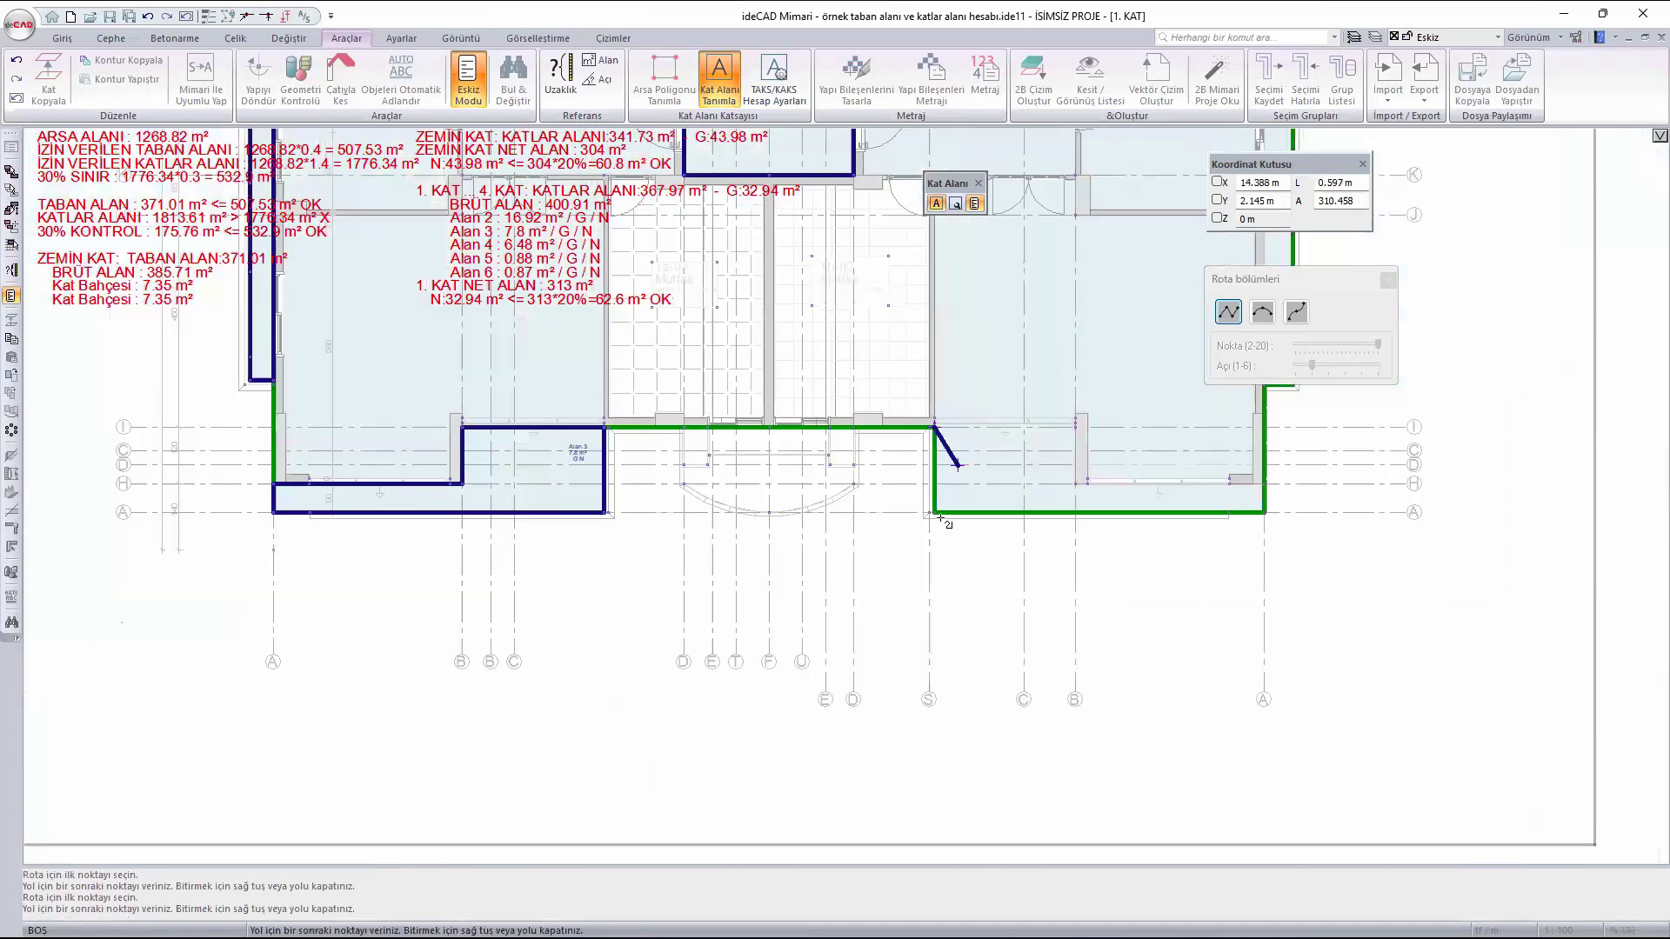
{"action": "scroll", "coordinate": [567, 576], "scroll_direction": "up", "scroll_amount": 5}
{"action": "scroll", "coordinate": [574, 569], "scroll_direction": "down", "scroll_amount": 5}
{"action": "scroll", "coordinate": [1130, 517], "scroll_direction": "up", "scroll_amount": 6}
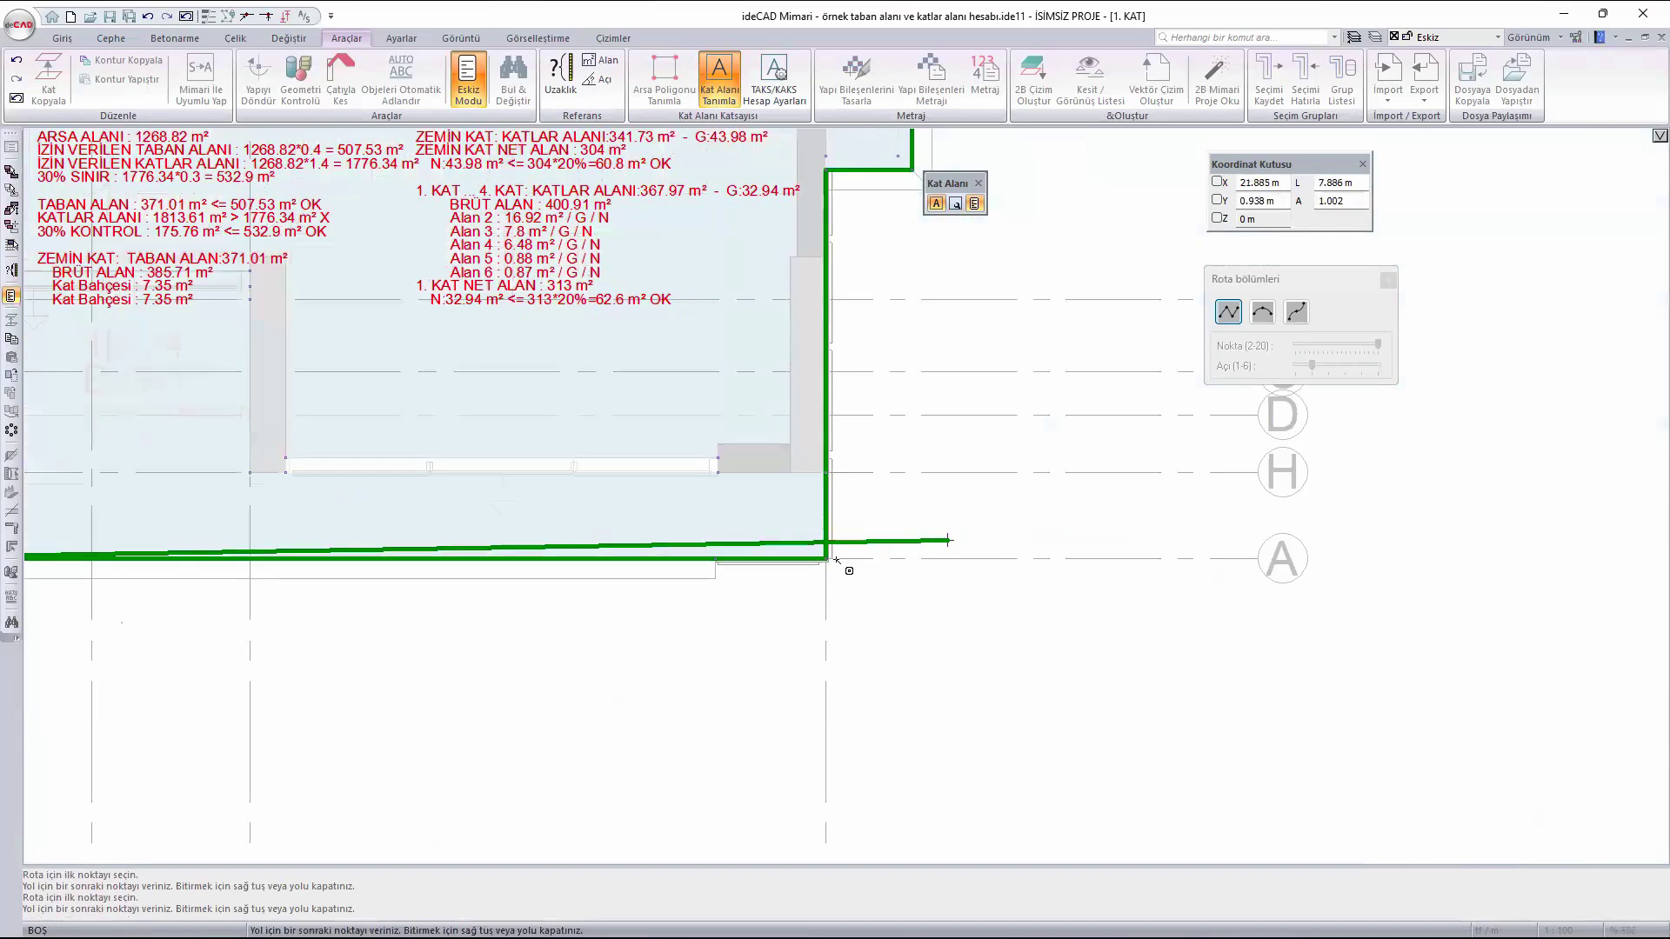
{"action": "left_click", "coordinate": [828, 564]}
{"action": "left_click", "coordinate": [830, 476]}
- Continue the right balcony outline along axis H to the column, up its side and 3 m back to the starting corner
{"action": "scroll", "coordinate": [836, 497], "scroll_direction": "down", "scroll_amount": 5}
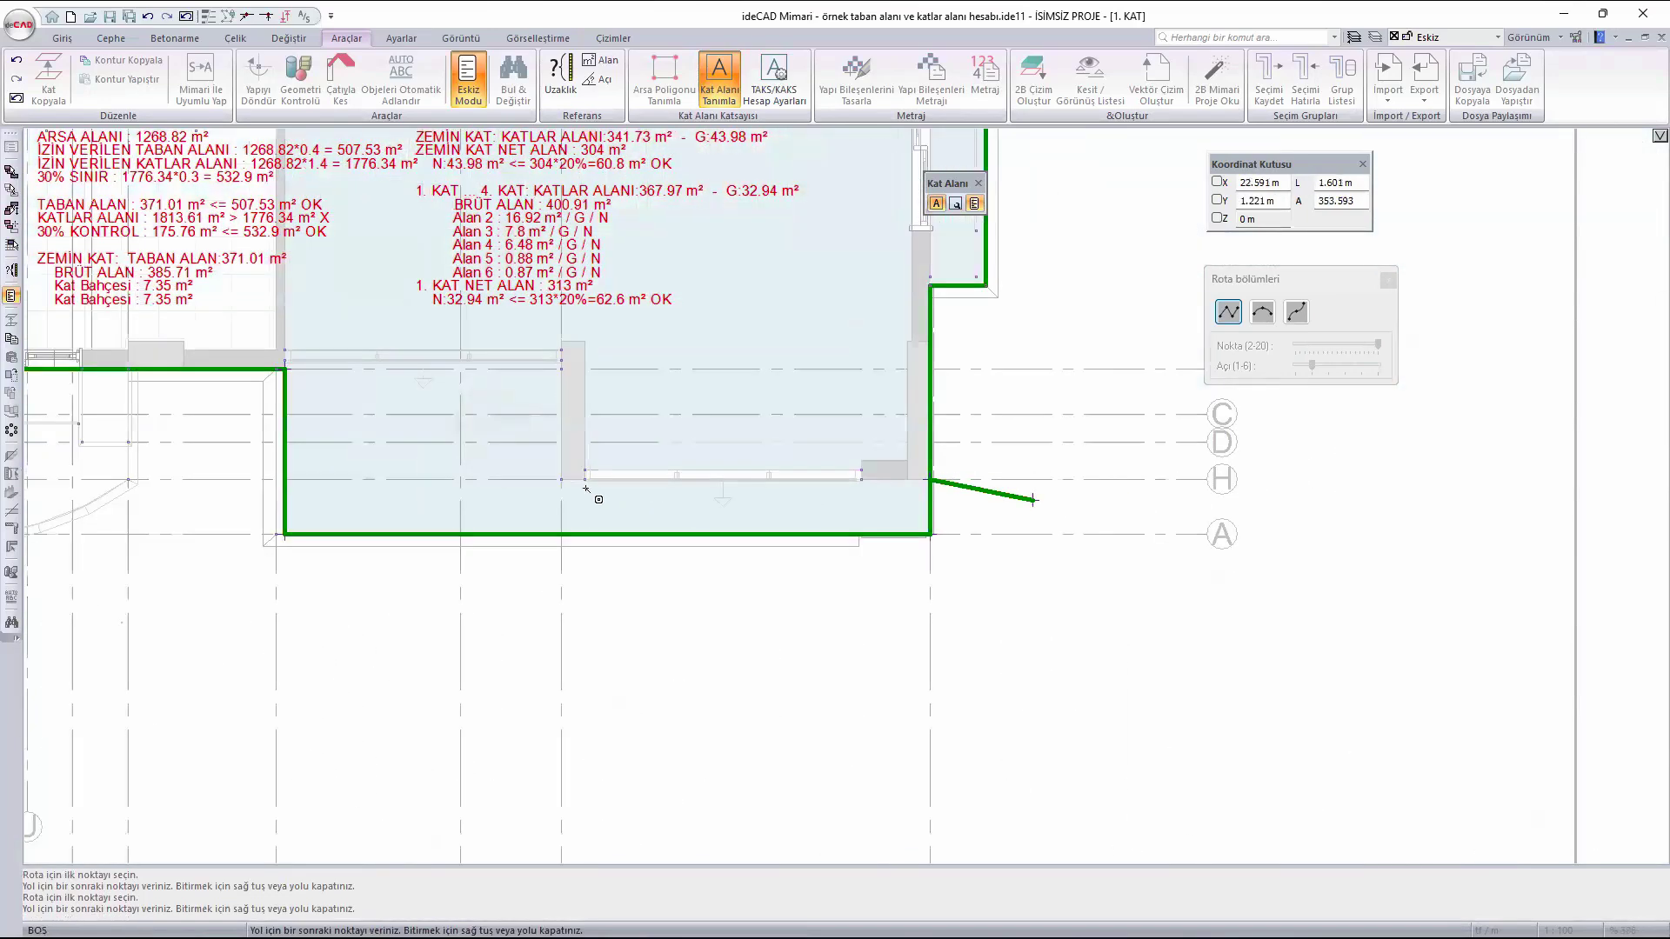
{"action": "scroll", "coordinate": [532, 467], "scroll_direction": "up", "scroll_amount": 5}
{"action": "left_click", "coordinate": [569, 474]}
{"action": "scroll", "coordinate": [945, 600], "scroll_direction": "down", "scroll_amount": 3}
{"action": "scroll", "coordinate": [744, 390], "scroll_direction": "up", "scroll_amount": 5}
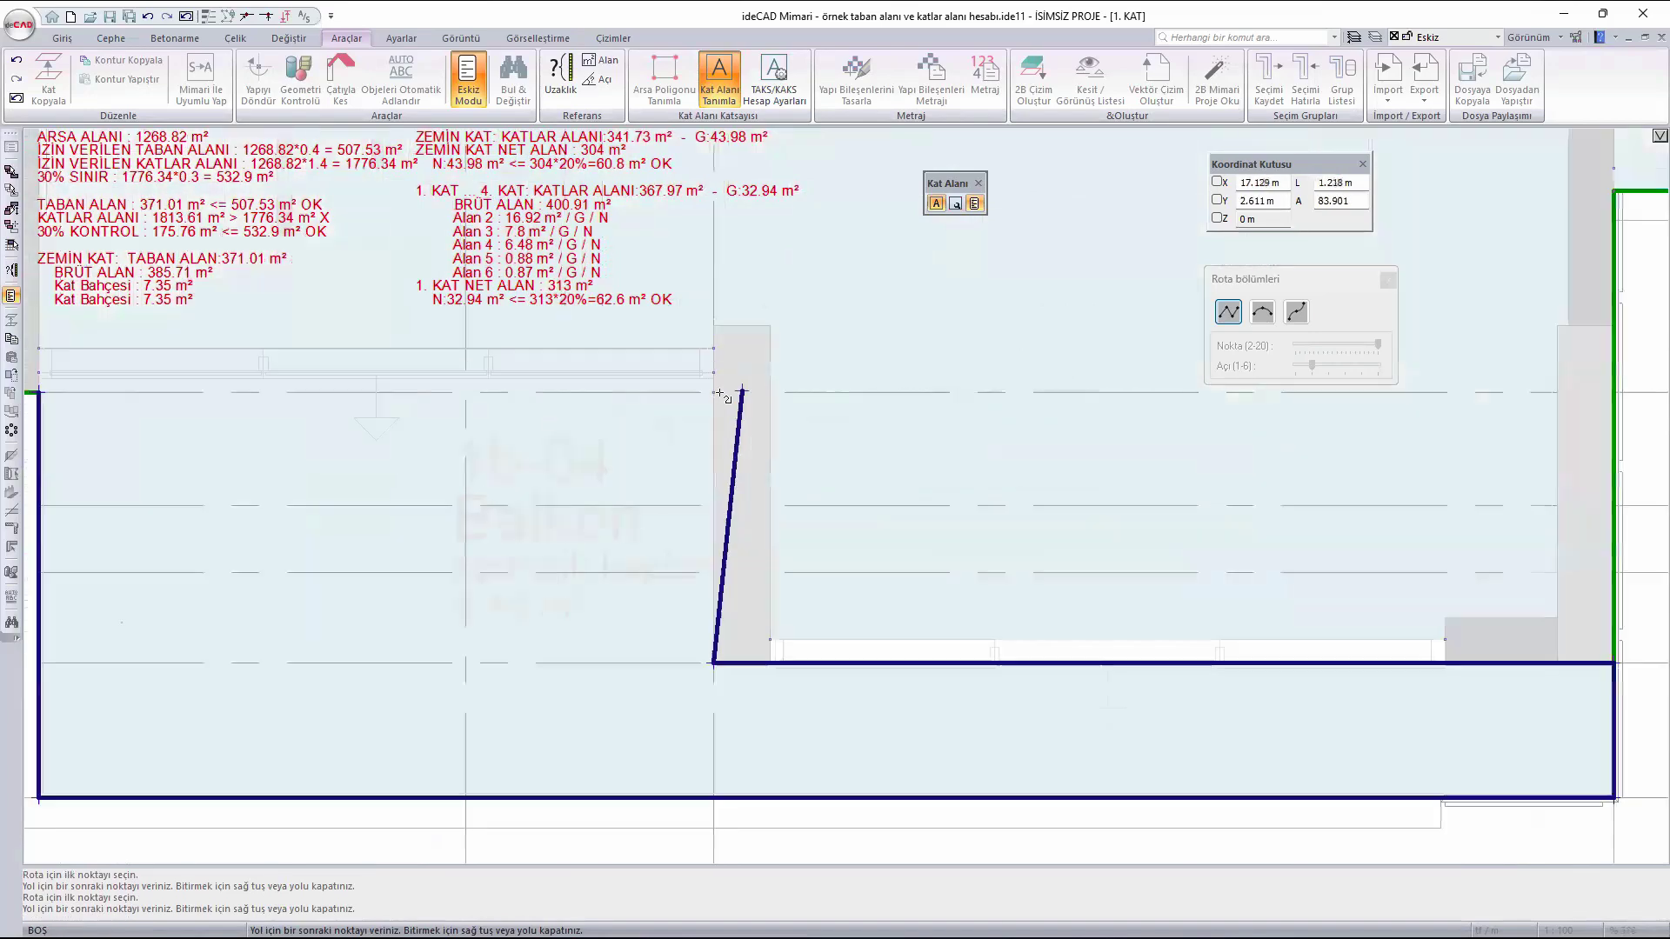
{"action": "left_click", "coordinate": [780, 423]}
{"action": "scroll", "coordinate": [950, 476], "scroll_direction": "down", "scroll_amount": 3}
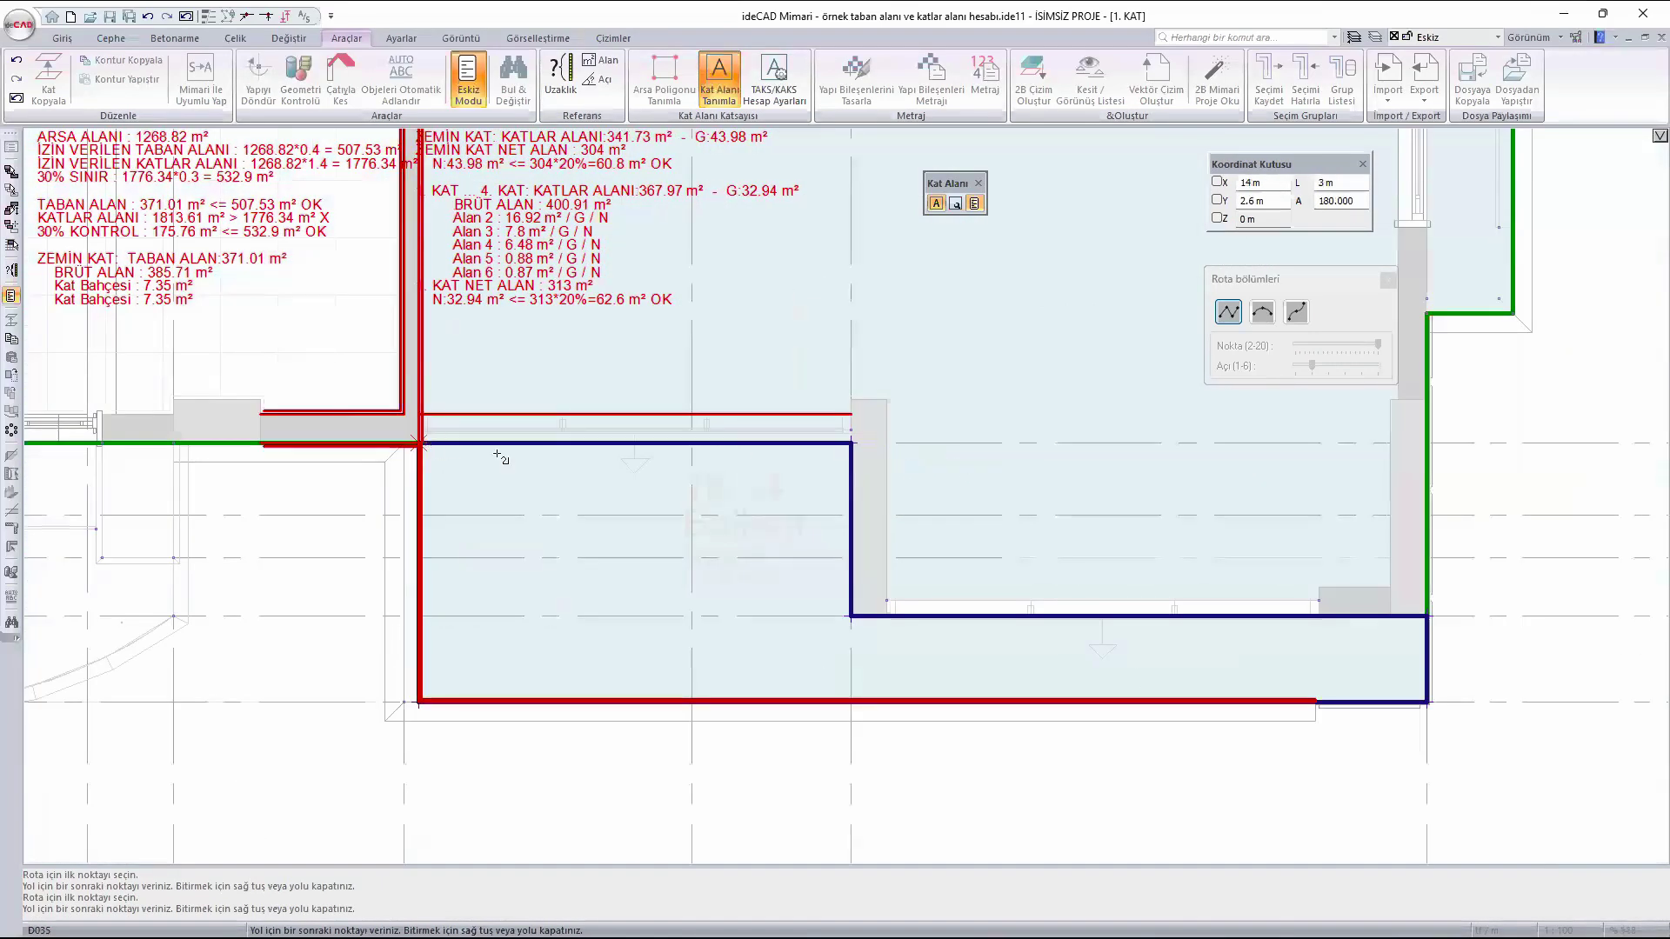
- Close the floor-area outline around the front balcony on the plan's right side
{"action": "left_click", "coordinate": [501, 458]}
{"action": "scroll", "coordinate": [624, 588], "scroll_direction": "down", "scroll_amount": 3}
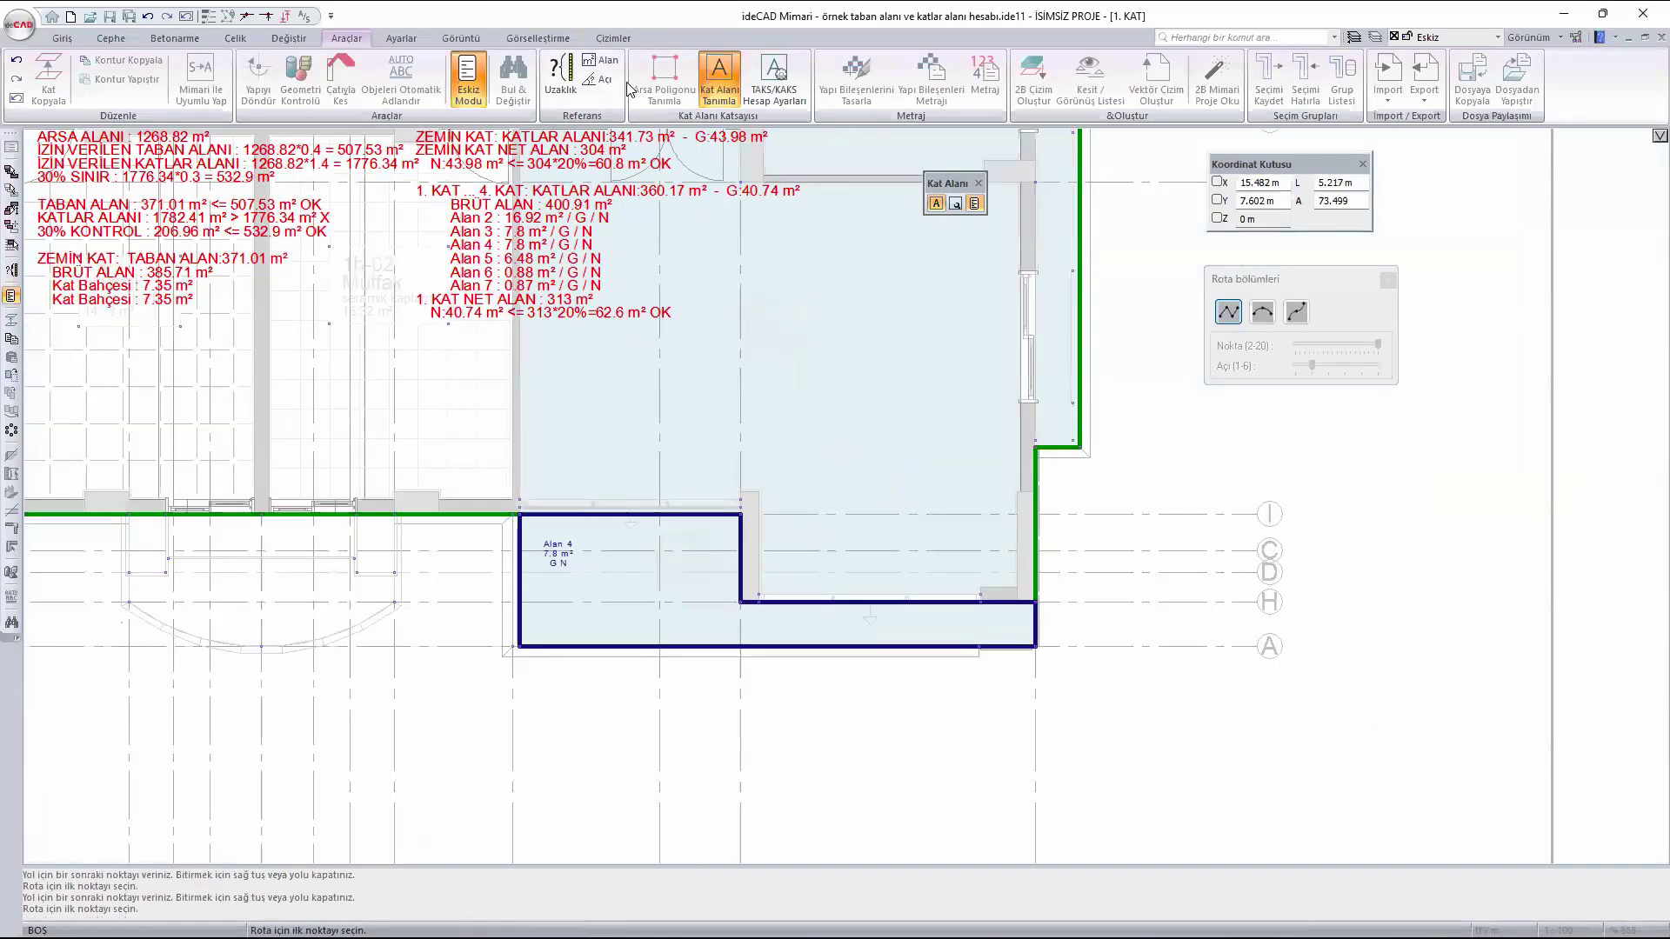
{"action": "scroll", "coordinate": [1056, 429], "scroll_direction": "up", "scroll_amount": 5}
{"action": "left_click", "coordinate": [980, 477]}
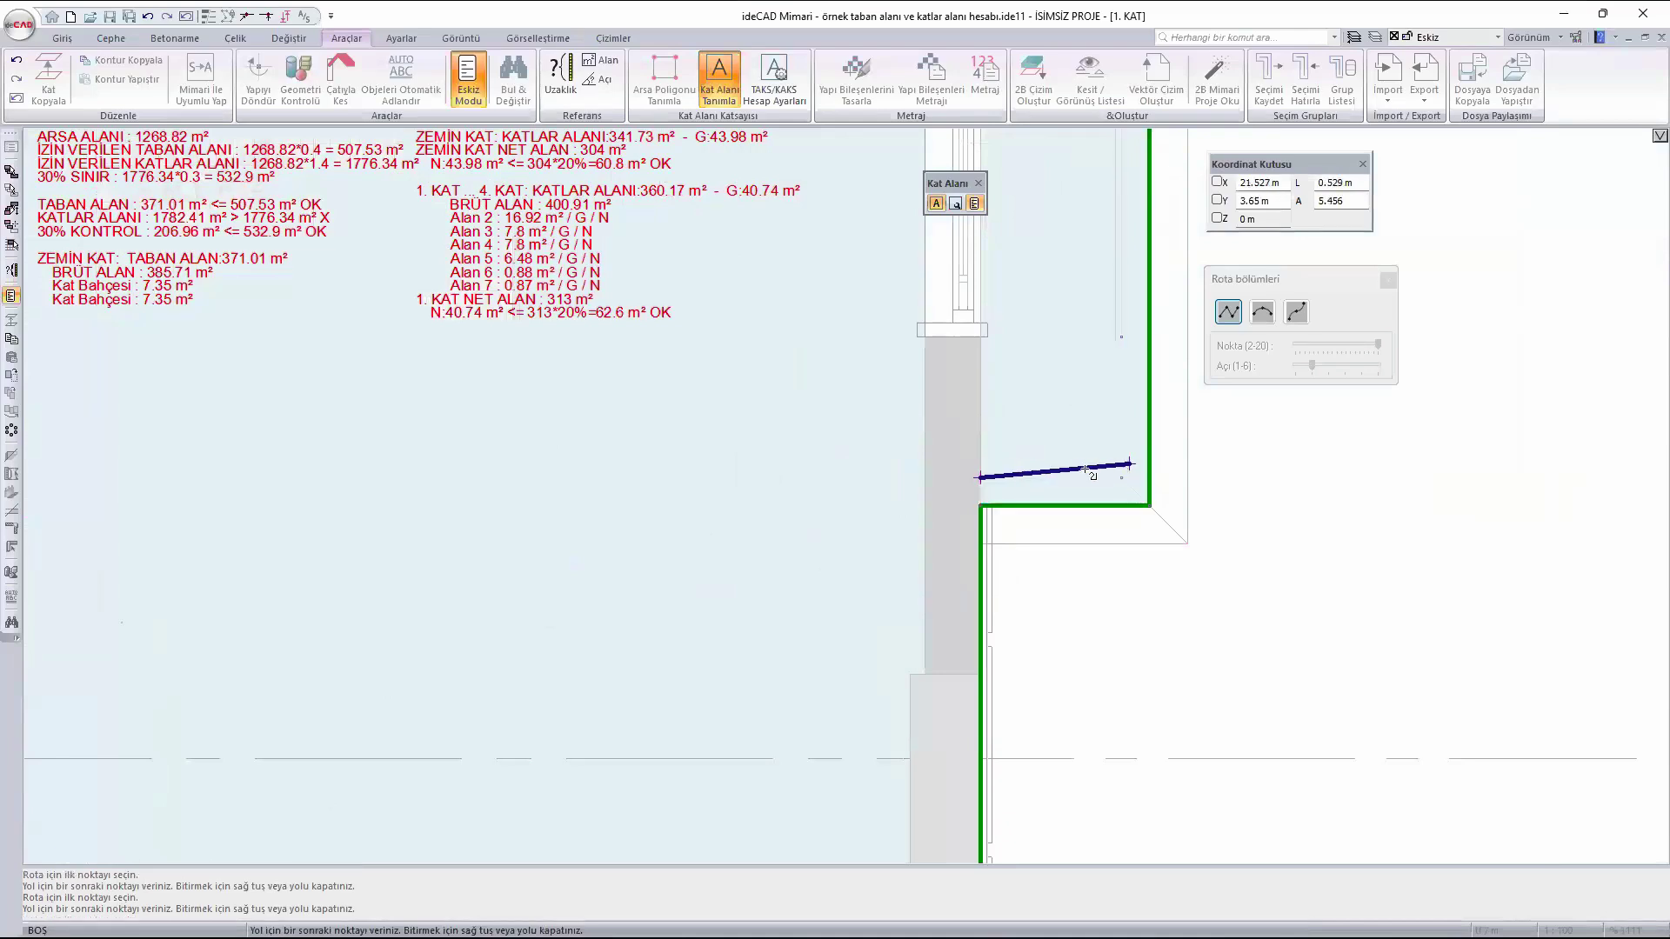
{"action": "key", "text": "Escape"}
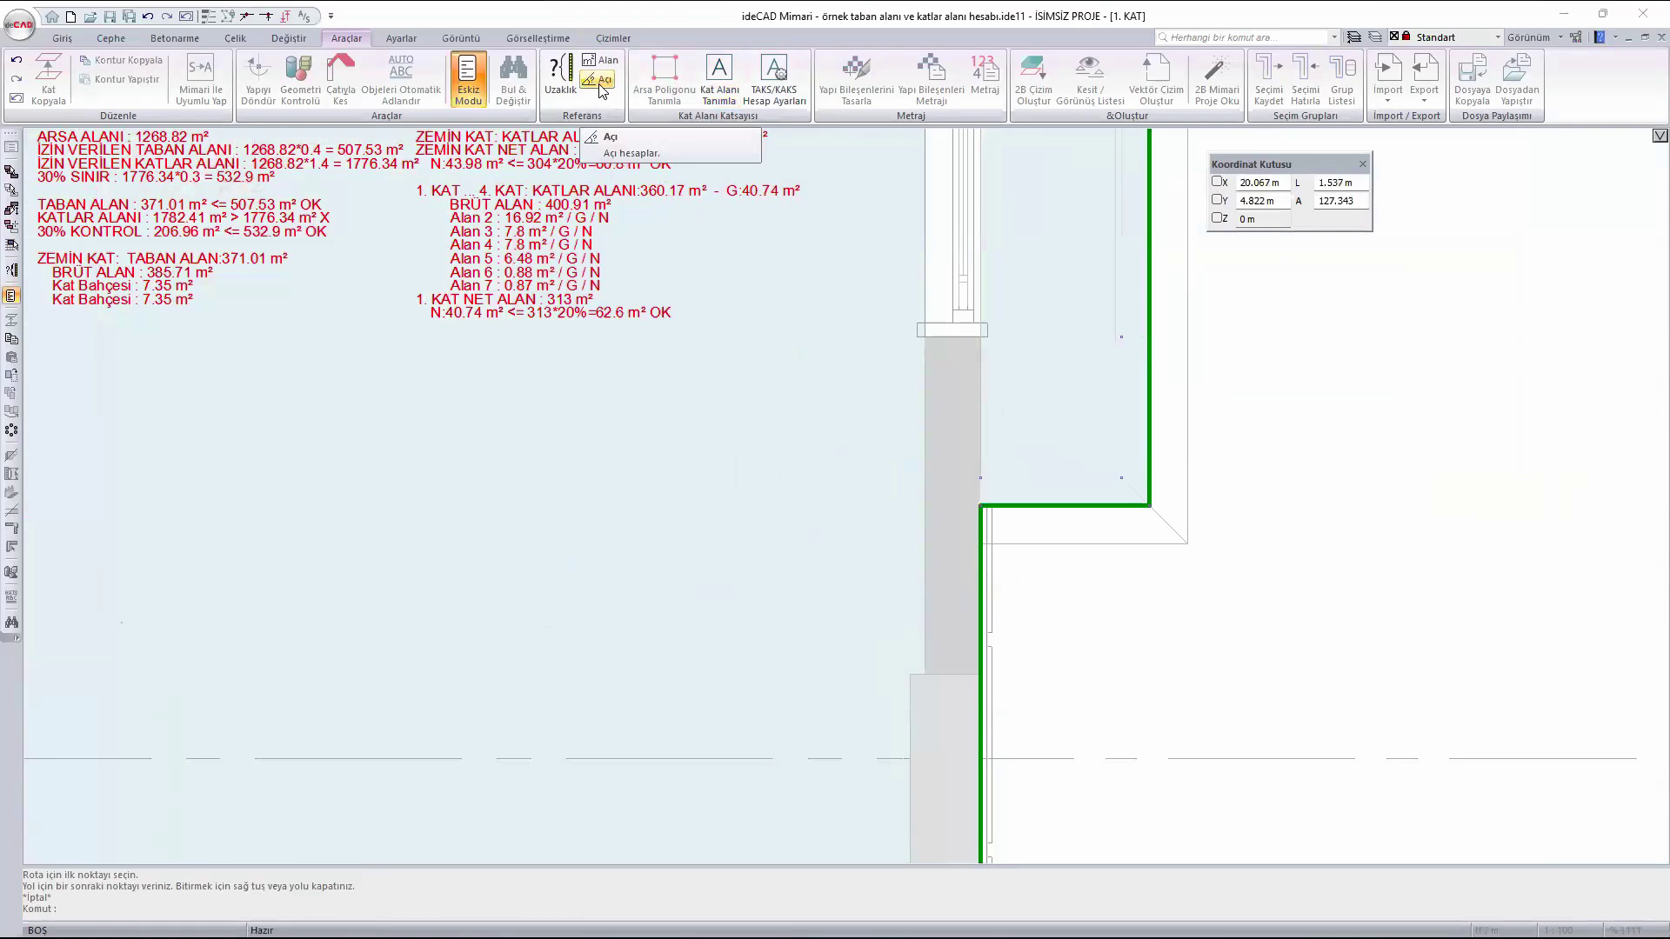
- Define a floor area around the long narrow balcony on the plan's right facade, tracing its four outer corners
{"action": "key", "text": "Return"}
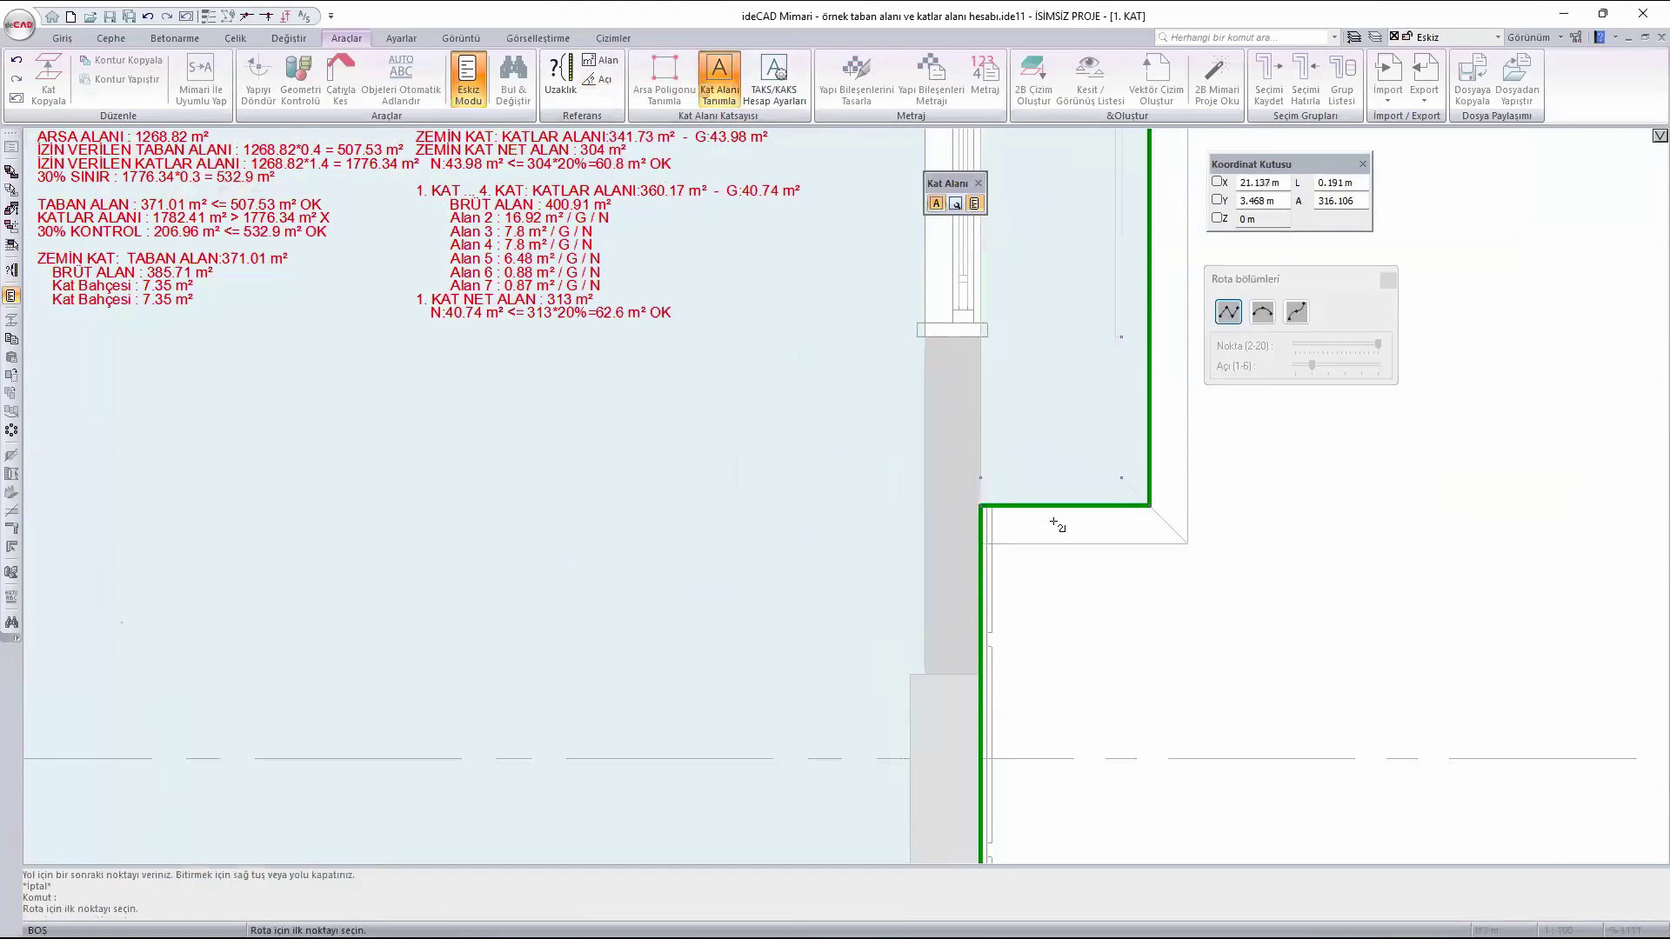
{"action": "scroll", "coordinate": [1054, 520], "scroll_direction": "up", "scroll_amount": 3}
{"action": "left_click", "coordinate": [910, 492]}
{"action": "left_click", "coordinate": [1241, 493]}
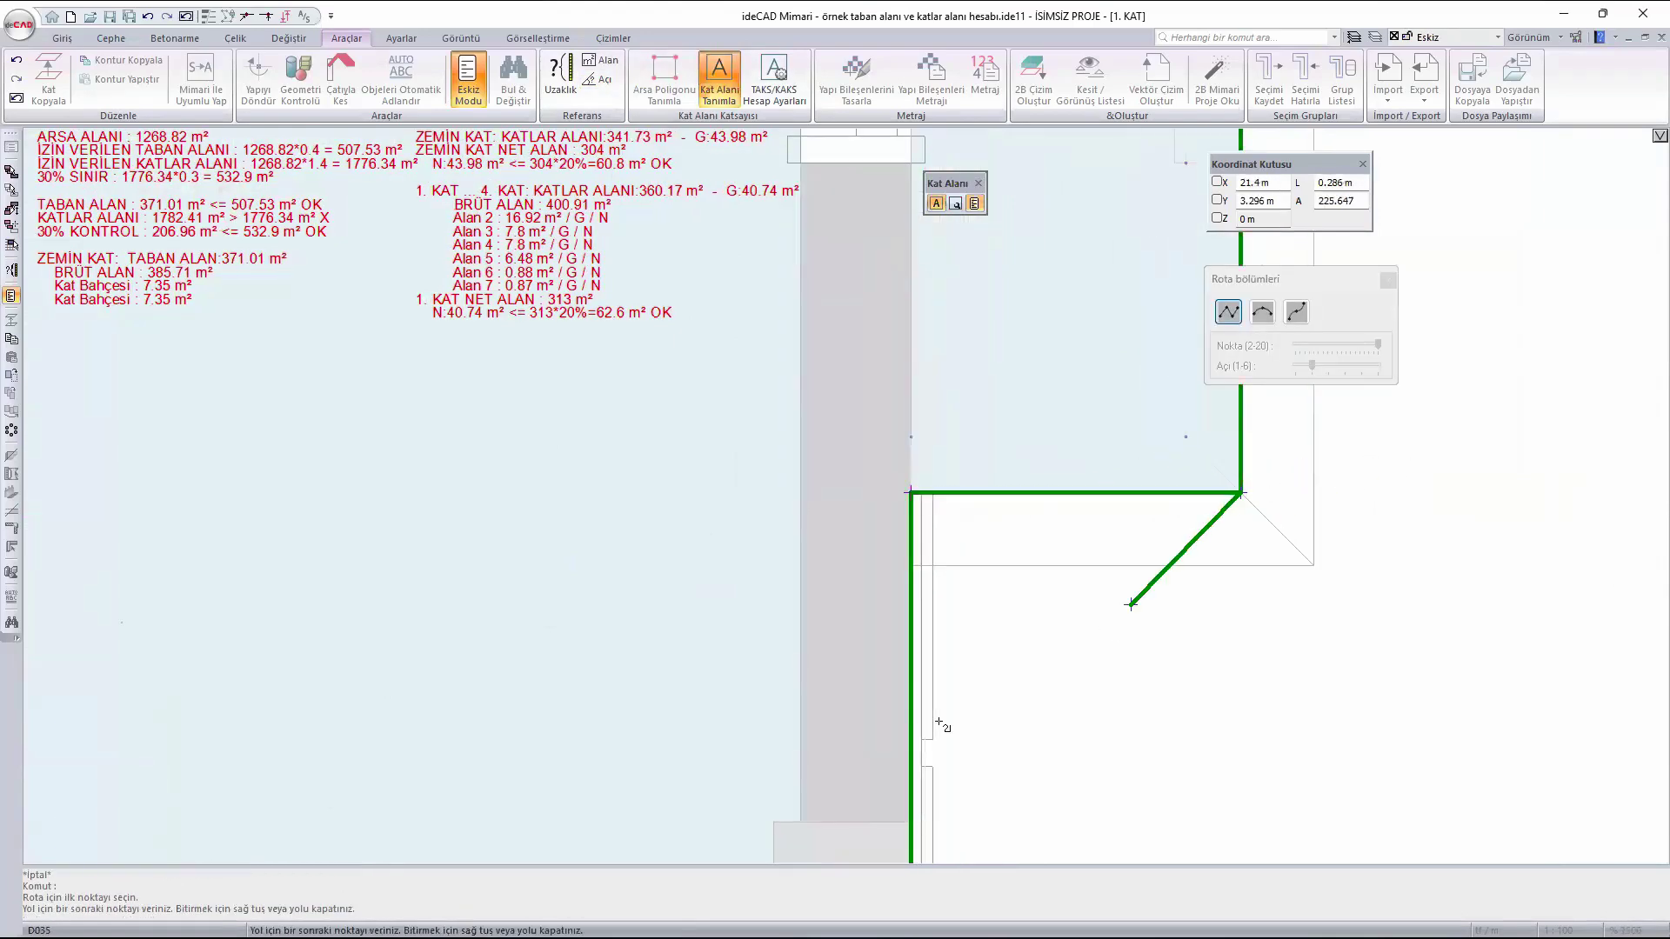
{"action": "scroll", "coordinate": [937, 726], "scroll_direction": "down", "scroll_amount": 8}
{"action": "scroll", "coordinate": [991, 359], "scroll_direction": "down", "scroll_amount": 3}
{"action": "middle_click_drag", "start_coordinate": [990, 361], "coordinate": [976, 724]}
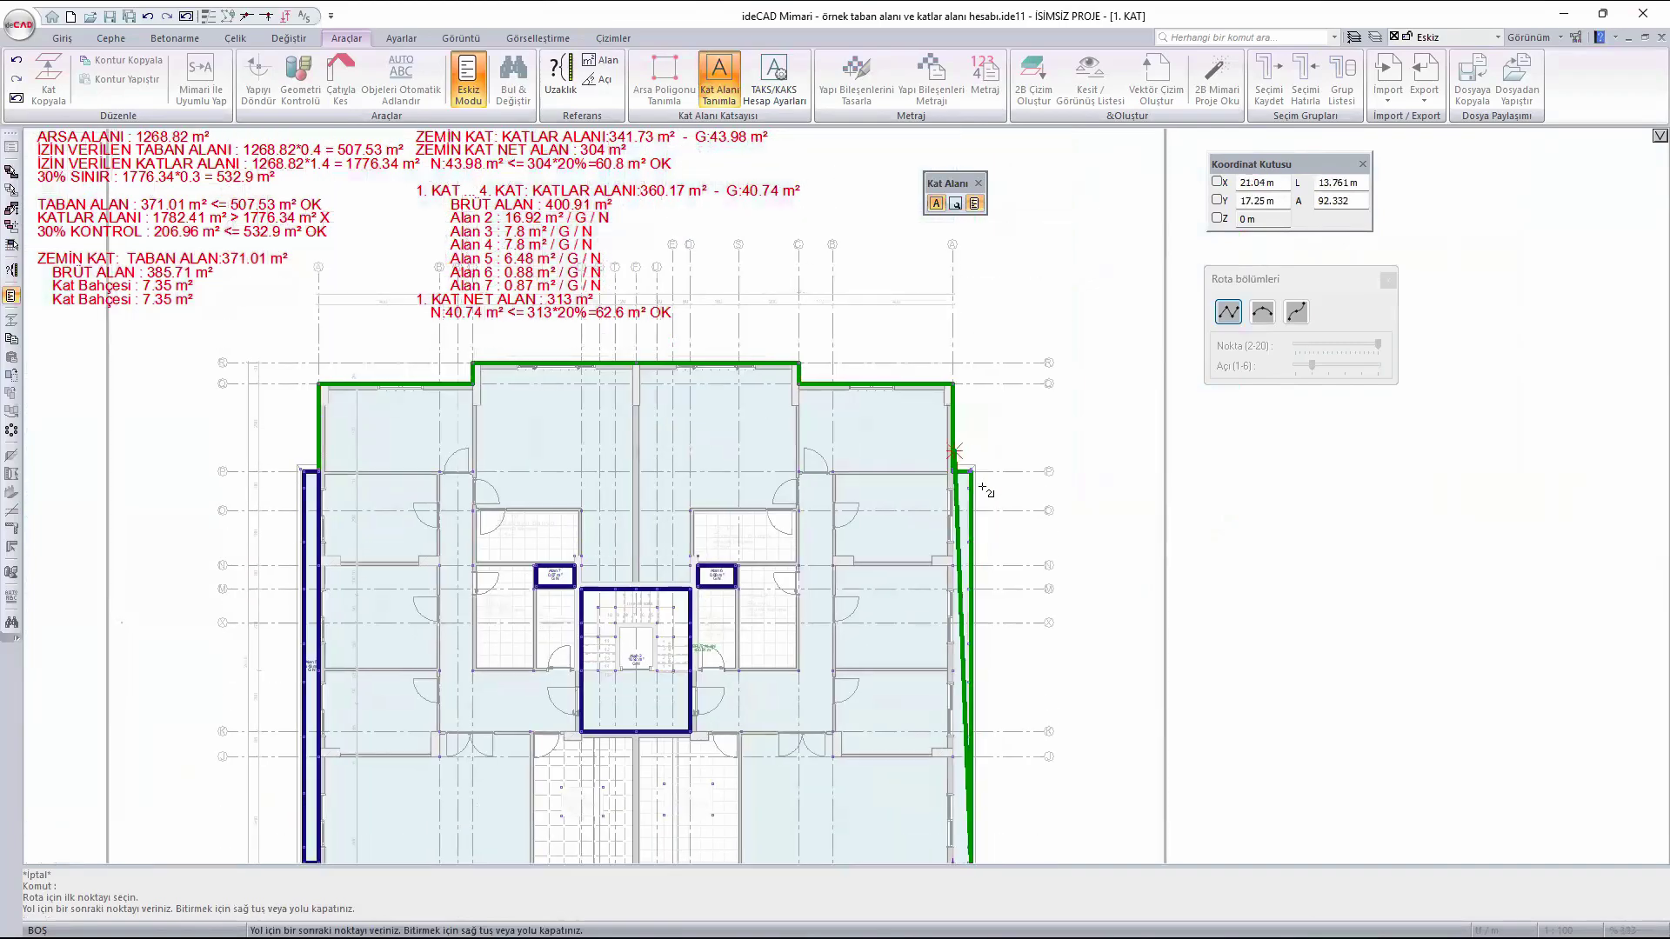
{"action": "scroll", "coordinate": [974, 474], "scroll_direction": "up", "scroll_amount": 8}
{"action": "left_click", "coordinate": [956, 493]}
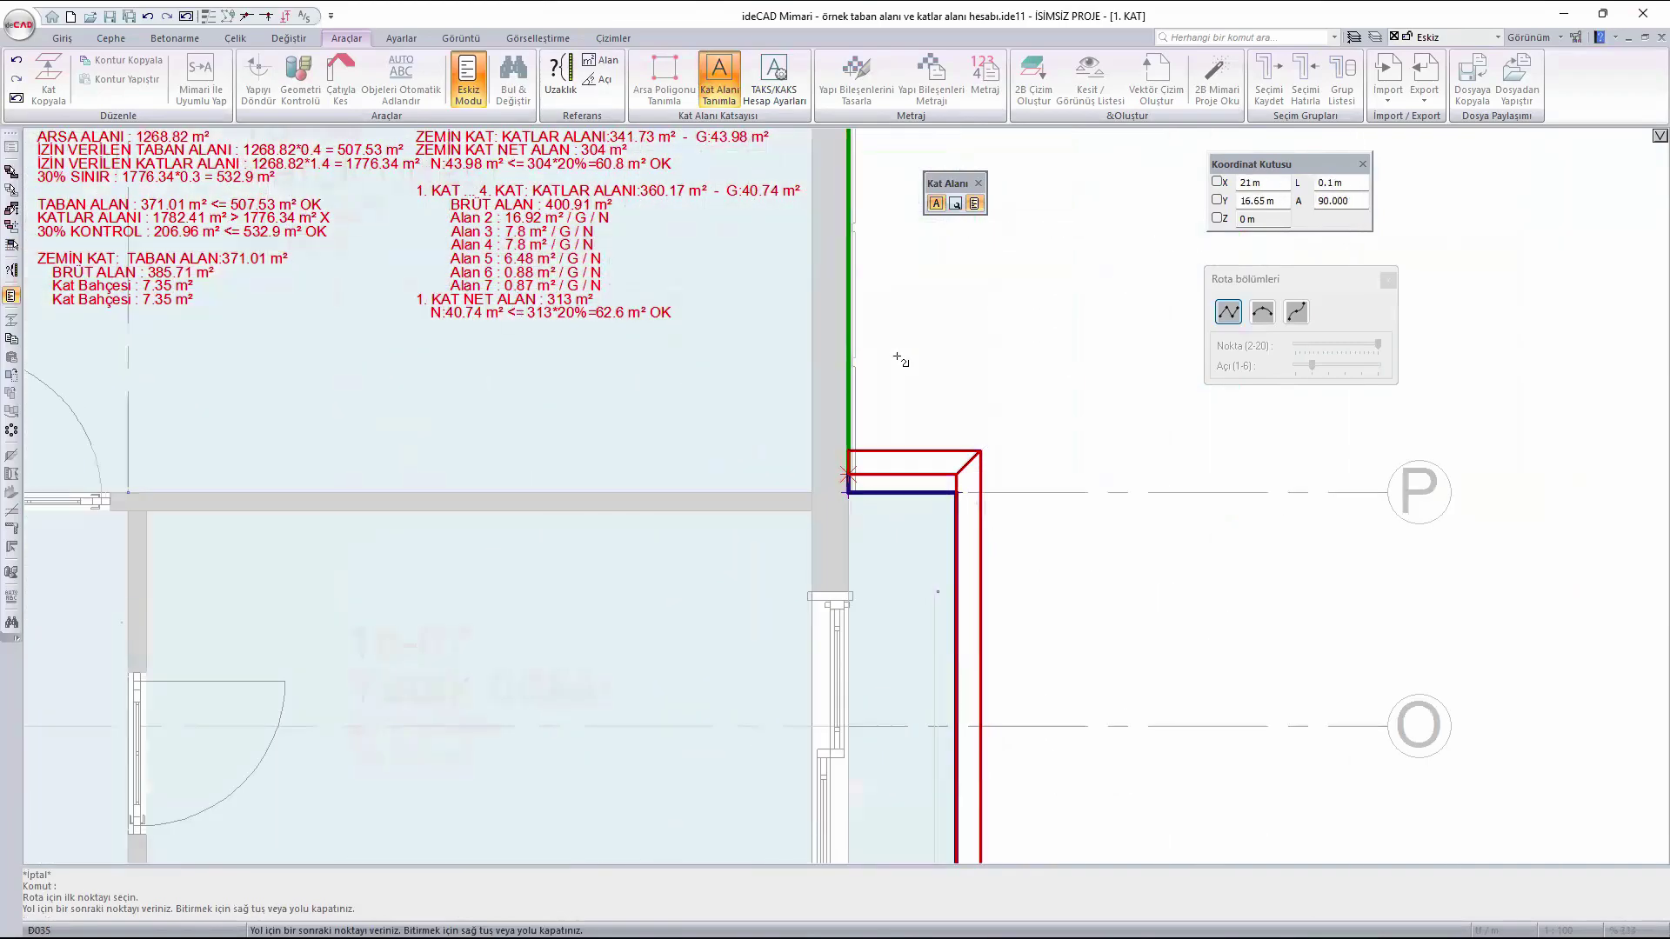
{"action": "scroll", "coordinate": [898, 357], "scroll_direction": "down", "scroll_amount": 6}
{"action": "scroll", "coordinate": [913, 382], "scroll_direction": "up", "scroll_amount": 8}
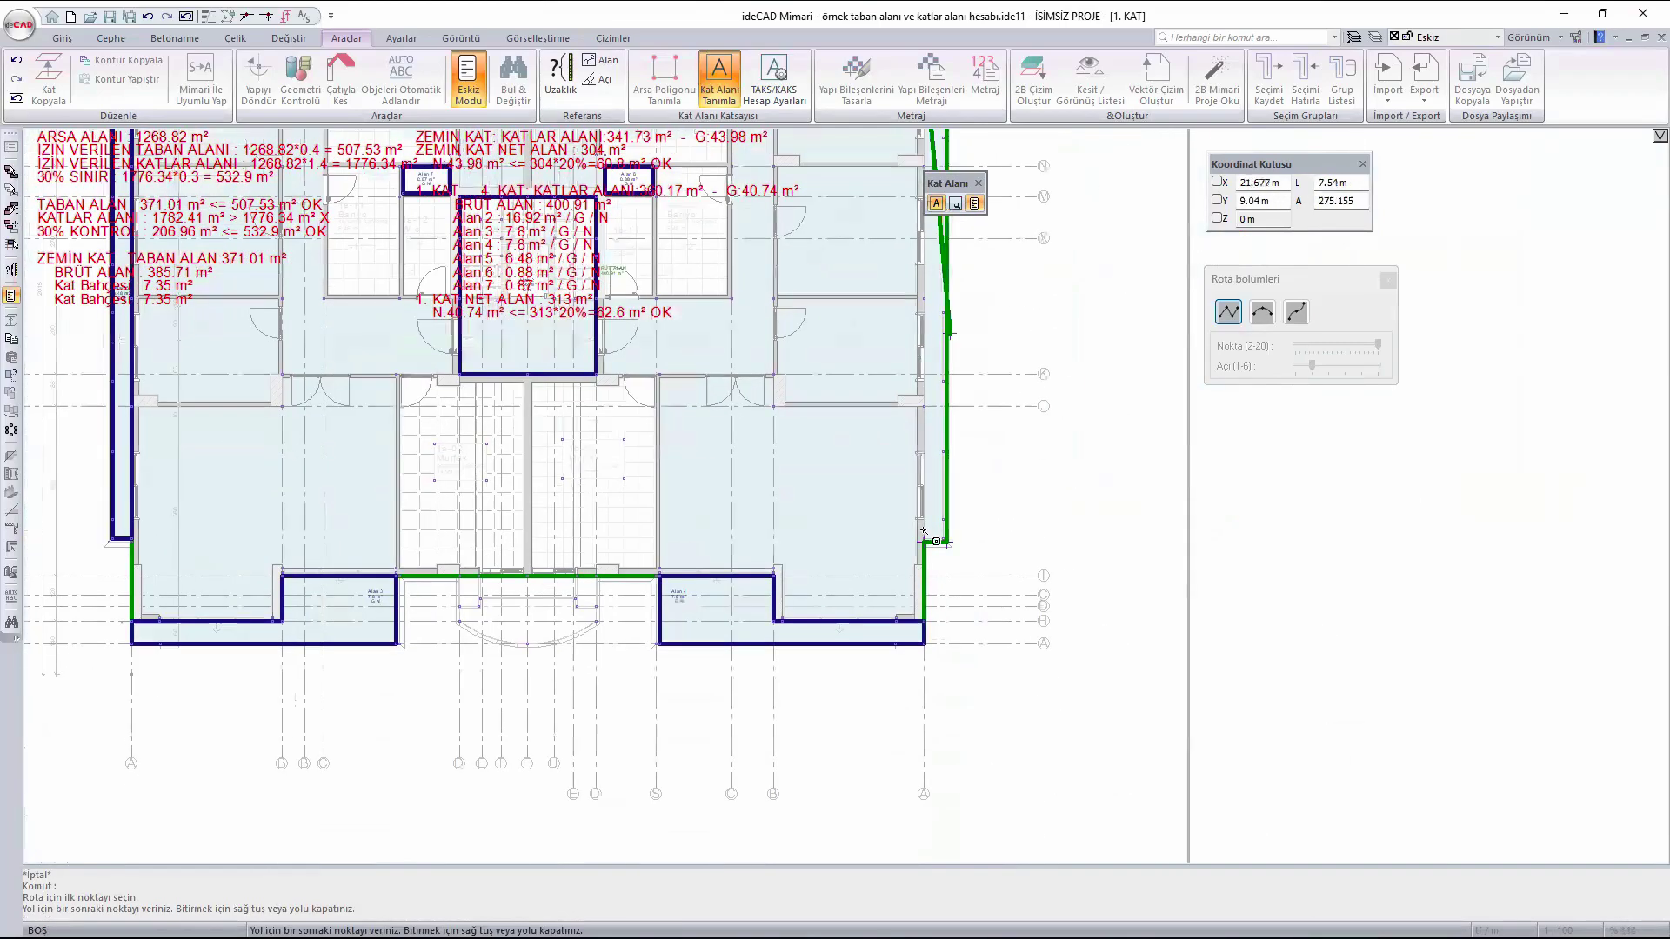
{"action": "left_click", "coordinate": [924, 470]}
{"action": "scroll", "coordinate": [1035, 591], "scroll_direction": "down", "scroll_amount": 6}
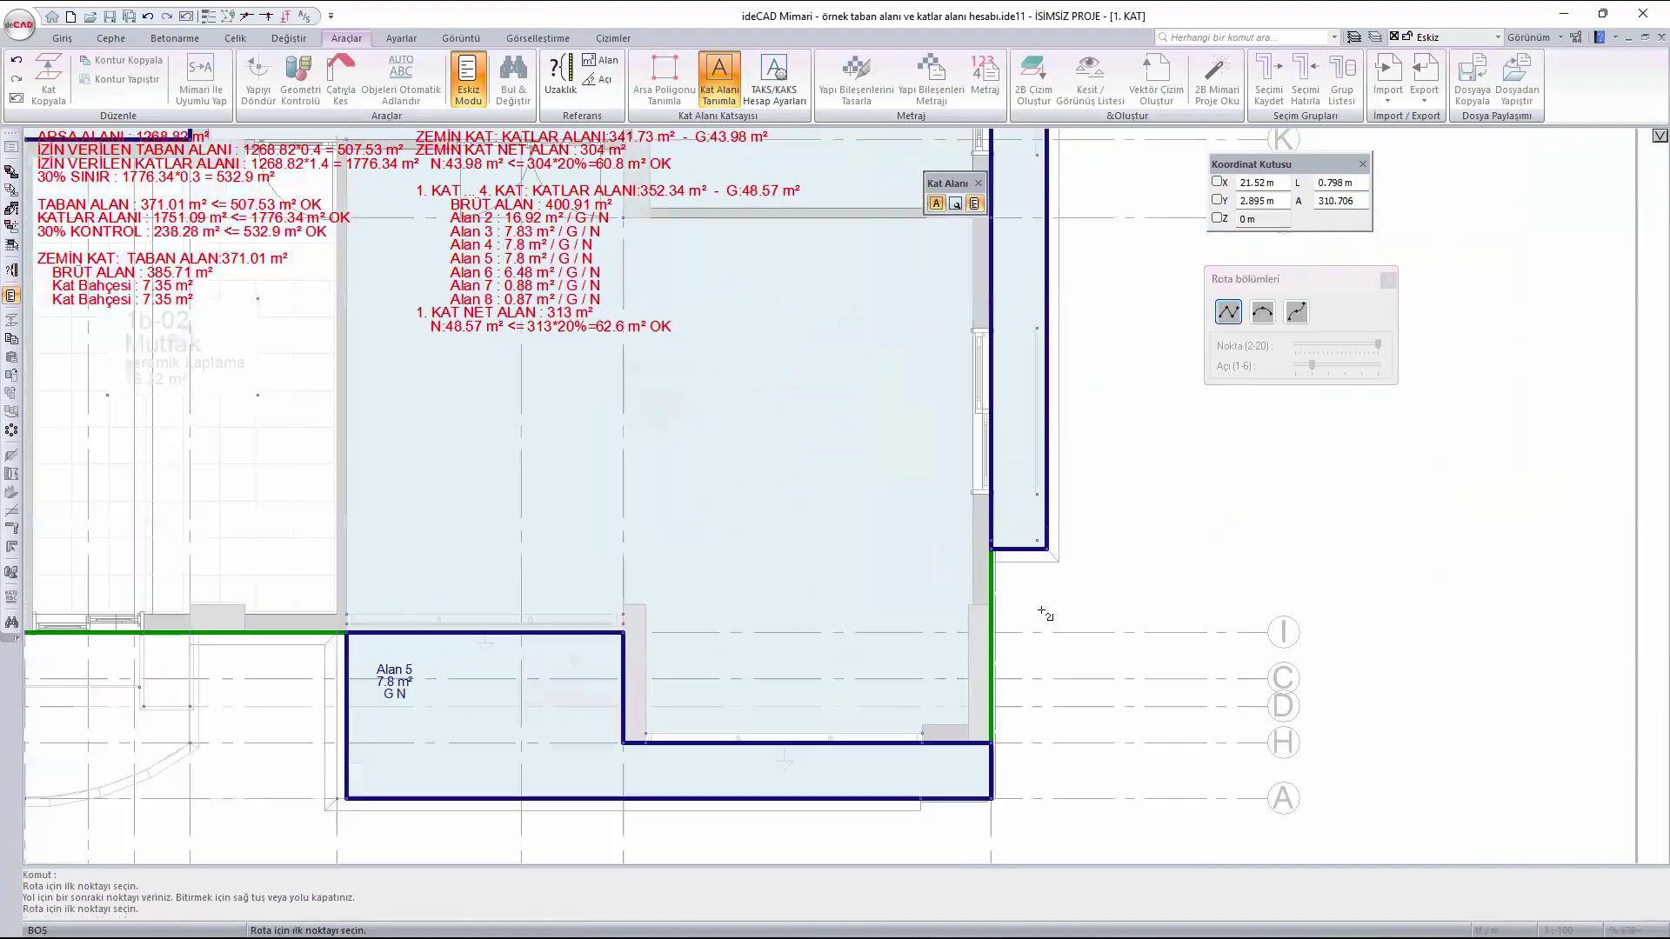
{"action": "scroll", "coordinate": [486, 522], "scroll_direction": "up", "scroll_amount": 8}
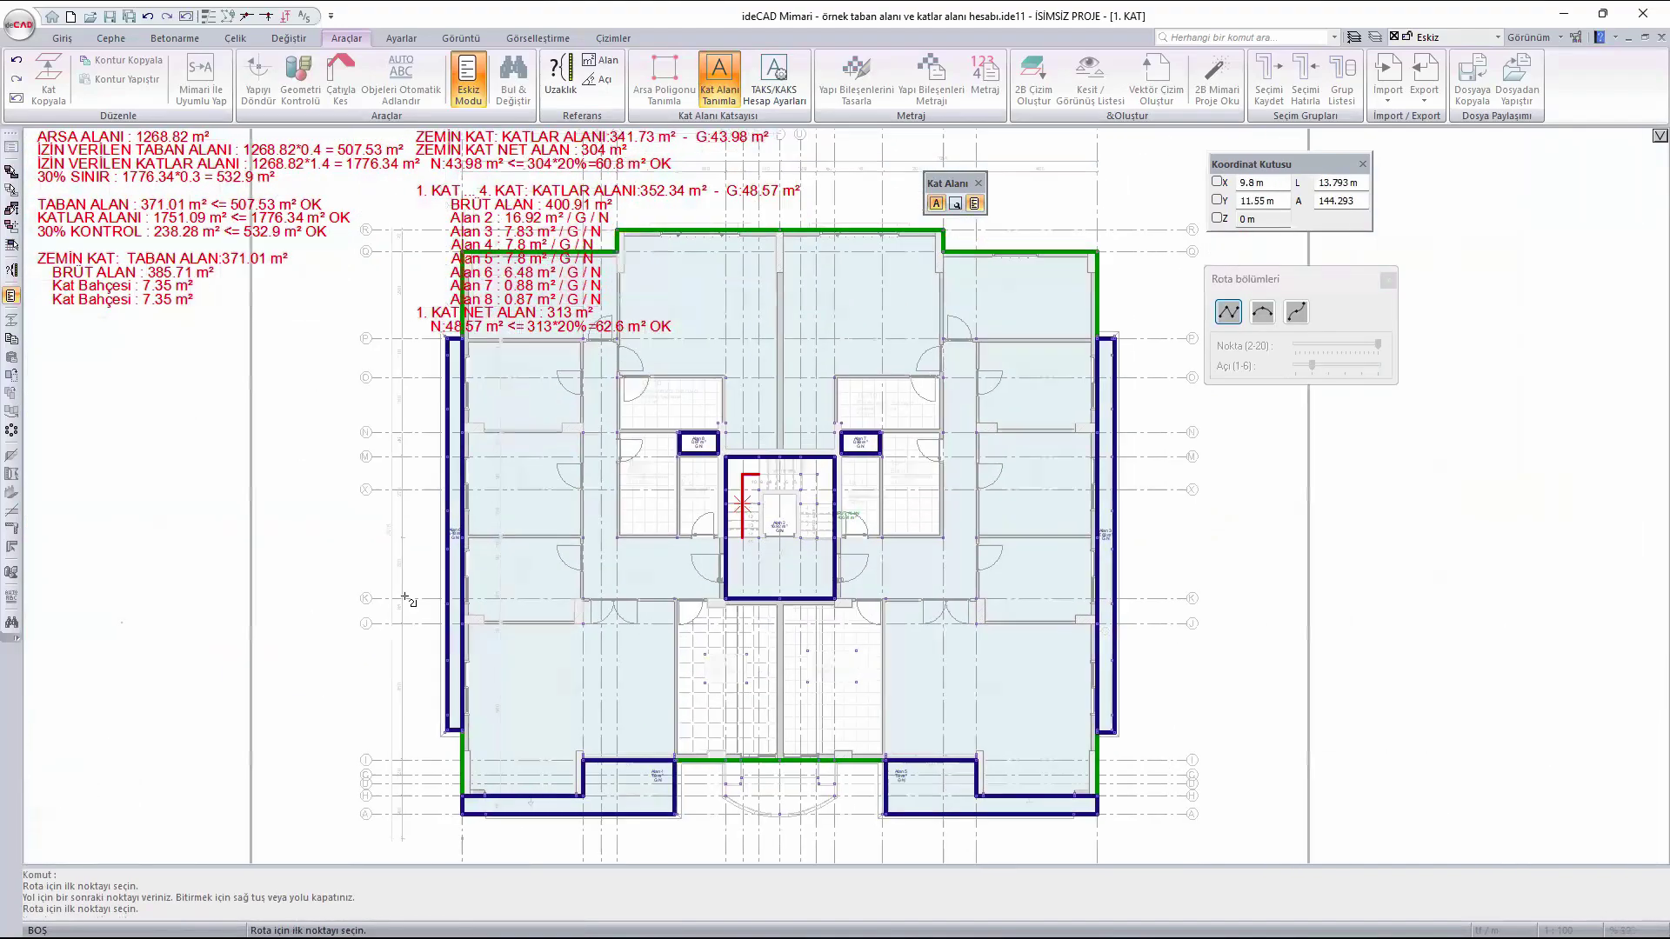
{"action": "right_click", "coordinate": [481, 537]}
- Rename the two long side balcony areas, Alan 6 and Alan 3, as Balkon
{"action": "mouse_move", "coordinate": [483, 536]}
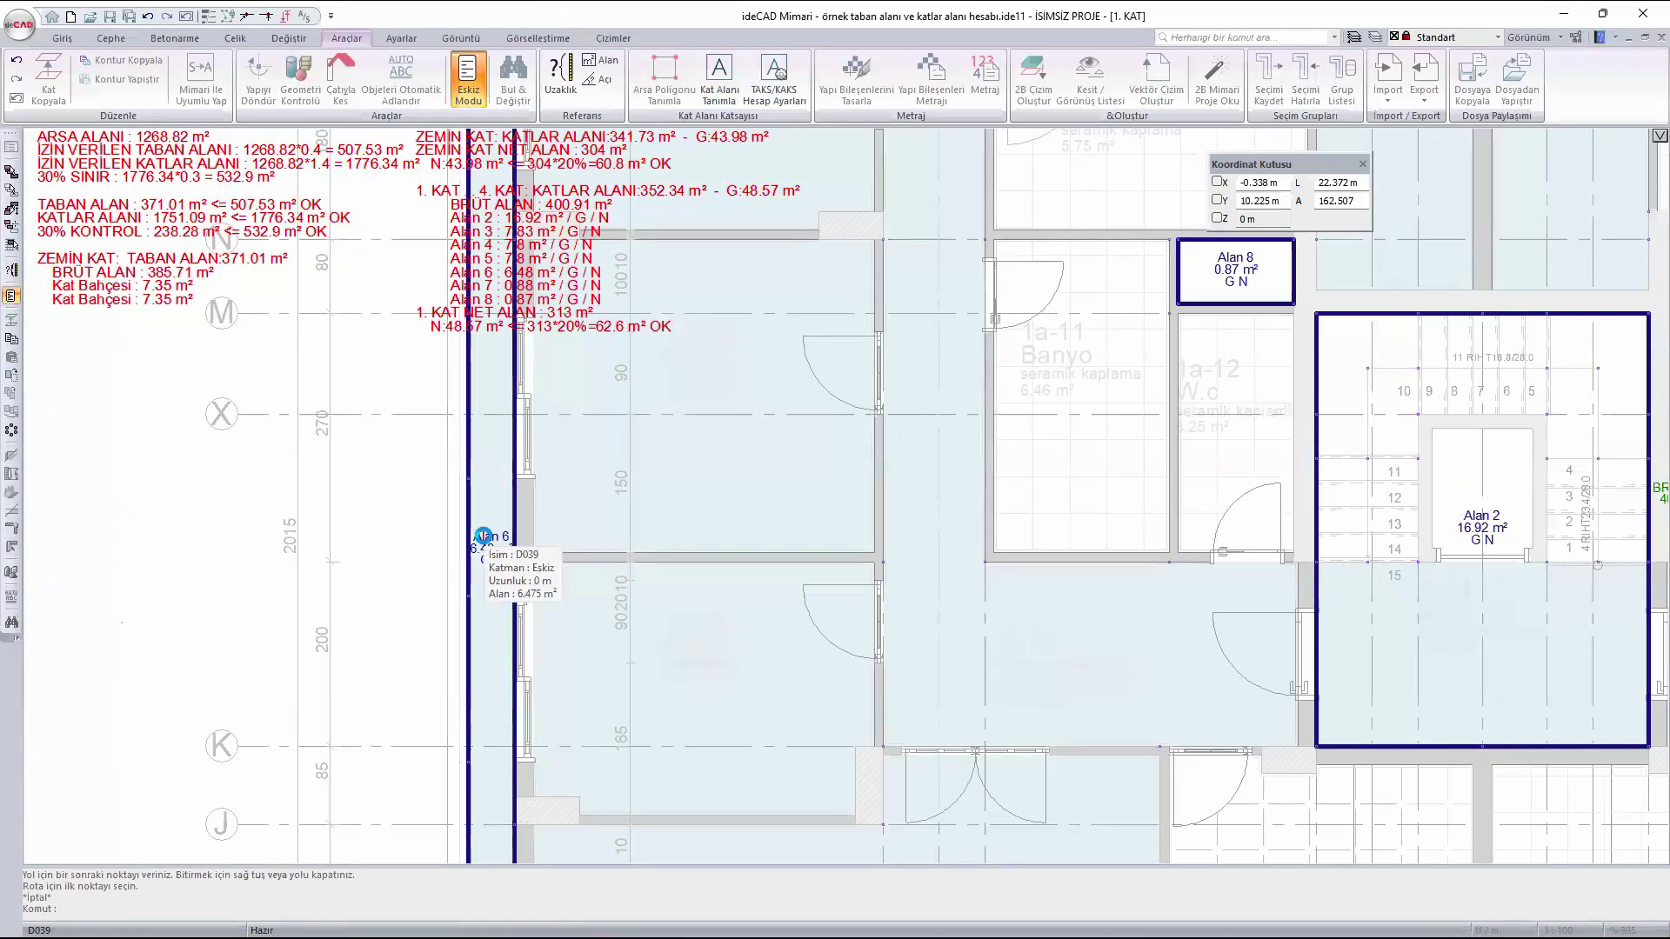
{"action": "double_click", "coordinate": [483, 536]}
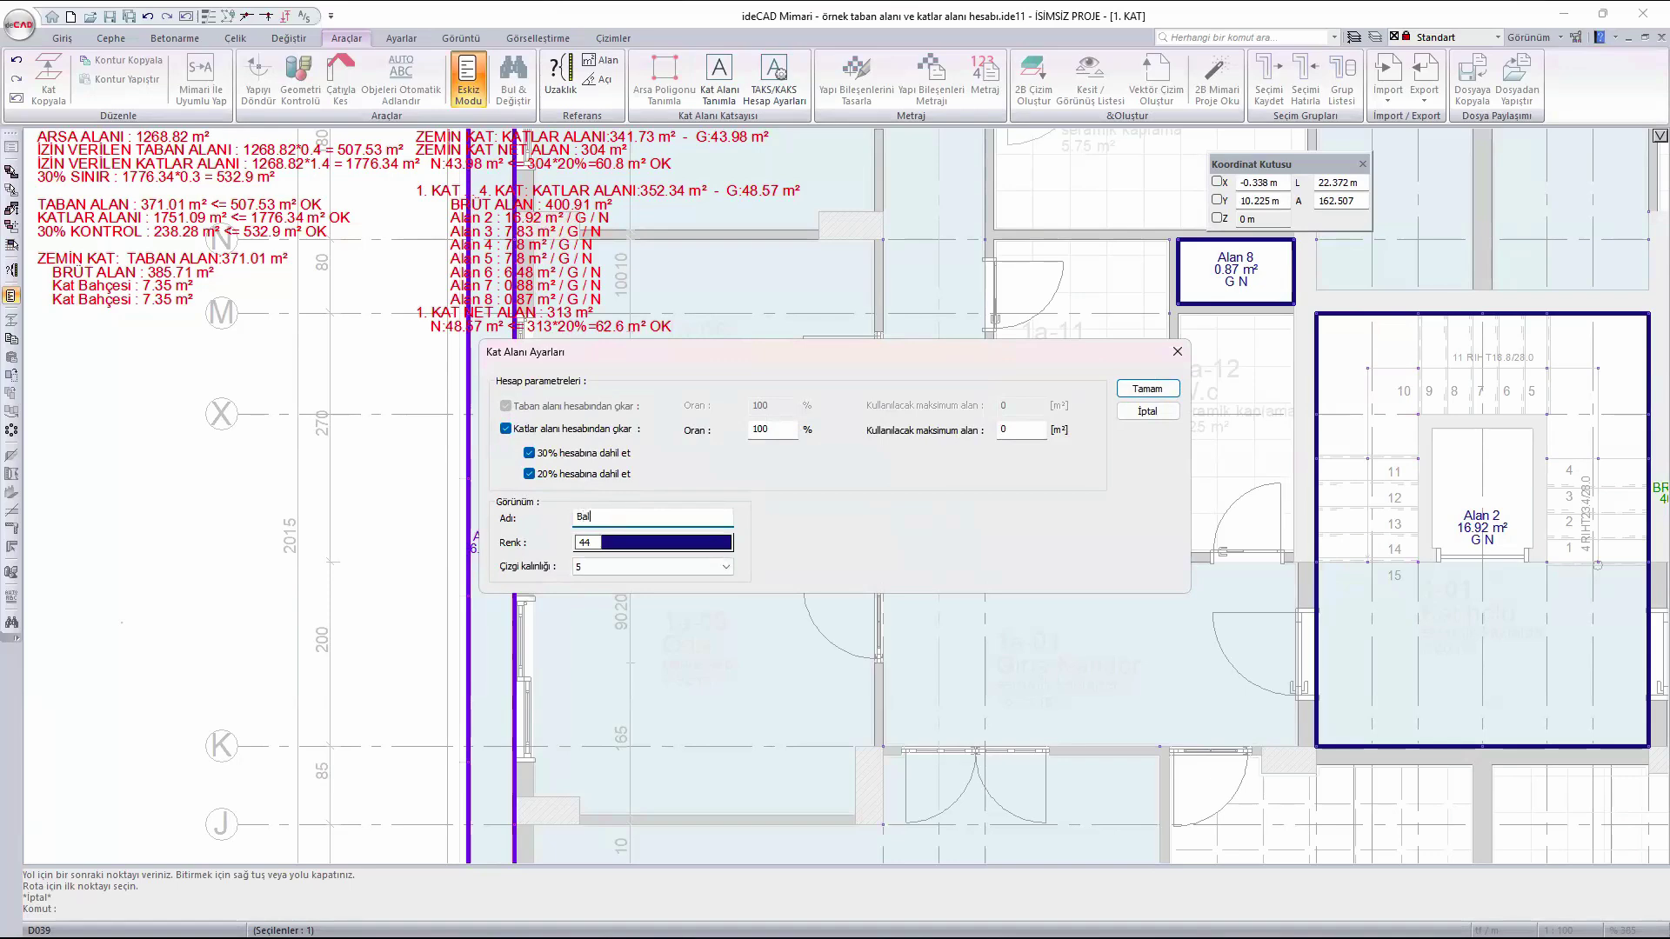
{"action": "left_click", "coordinate": [1147, 389]}
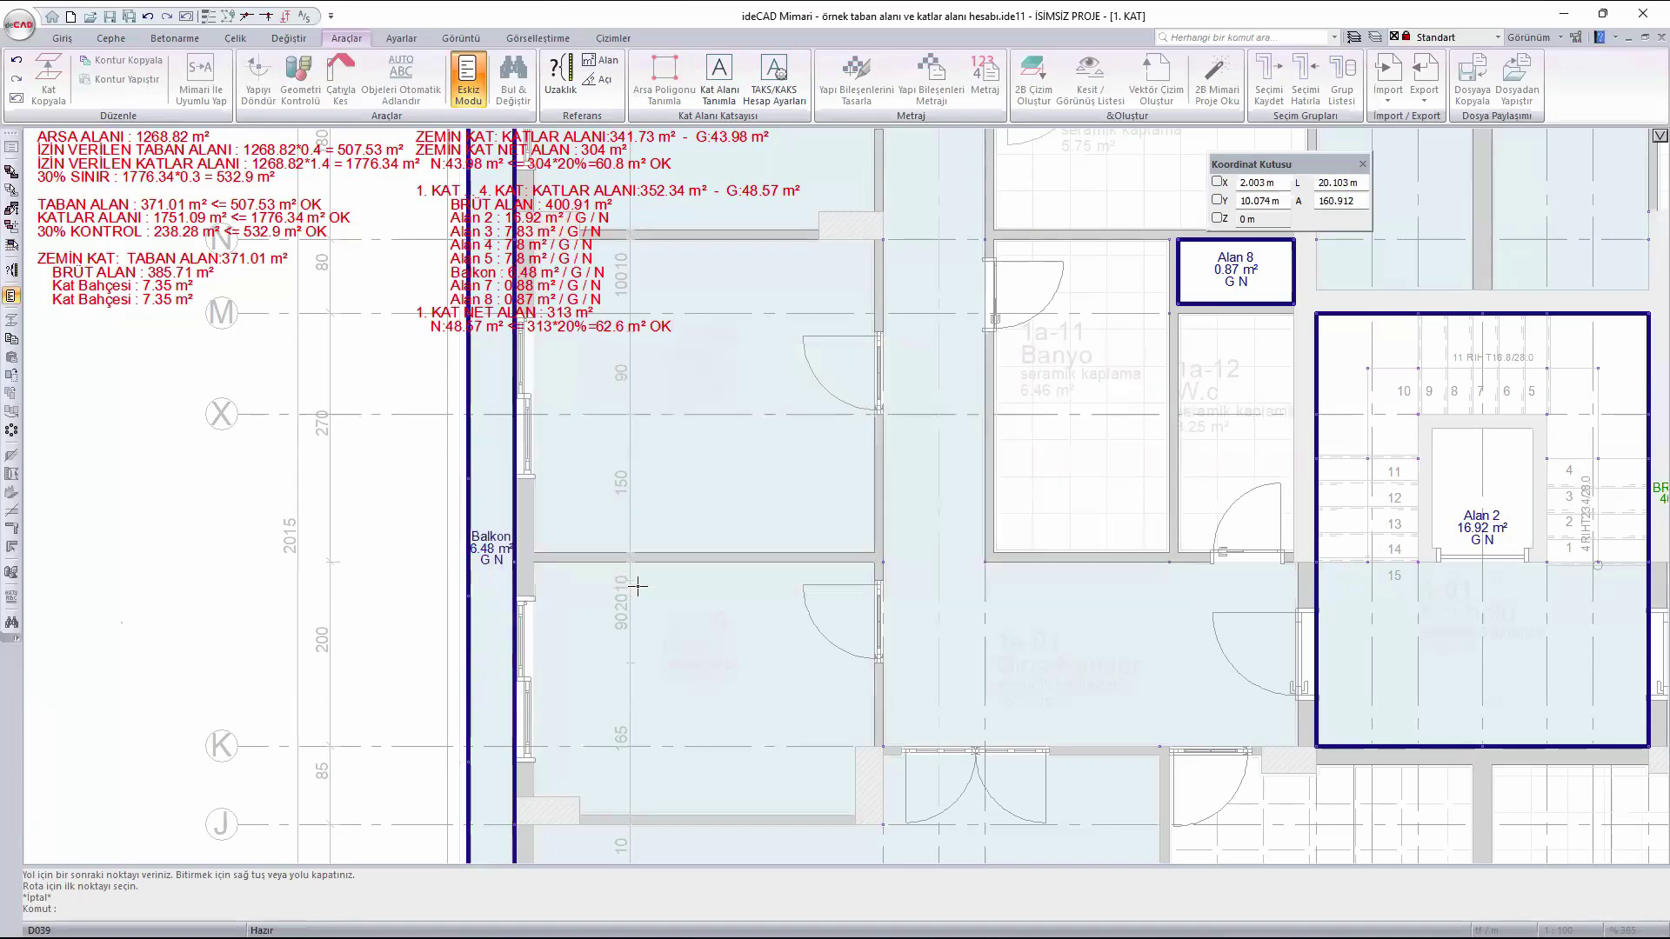
{"action": "scroll", "coordinate": [969, 575], "scroll_direction": "down", "scroll_amount": 3}
{"action": "scroll", "coordinate": [968, 576], "scroll_direction": "up", "scroll_amount": 1}
{"action": "scroll", "coordinate": [969, 576], "scroll_direction": "up", "scroll_amount": 3}
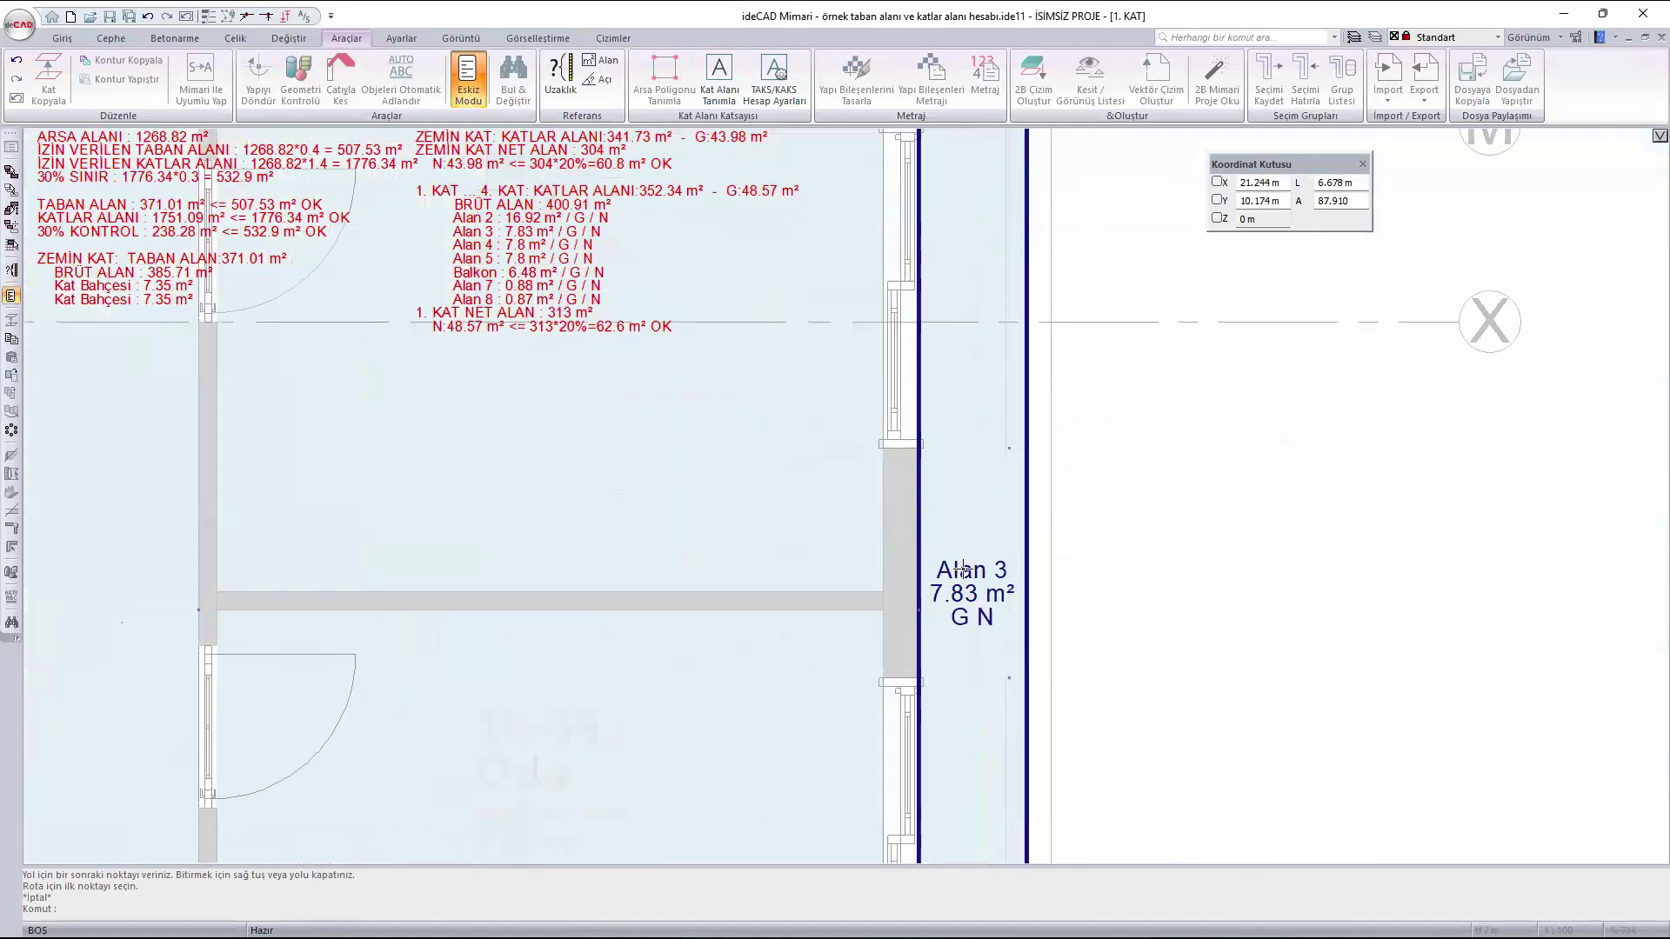
{"action": "double_click", "coordinate": [969, 576]}
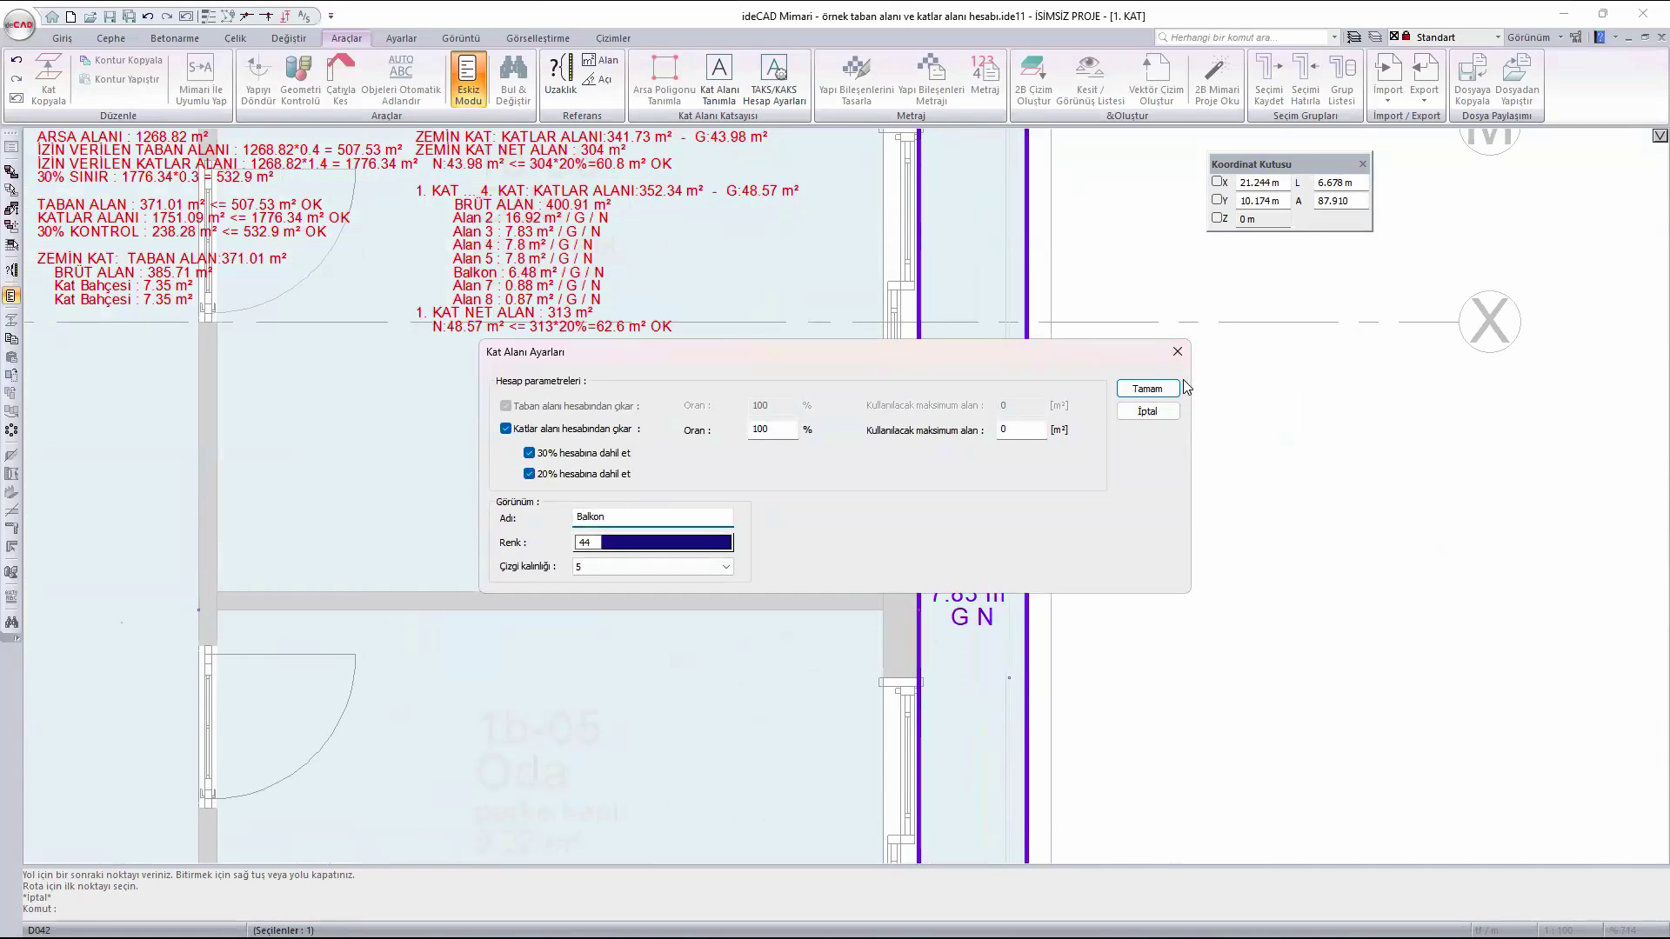
{"action": "left_click", "coordinate": [1144, 392]}
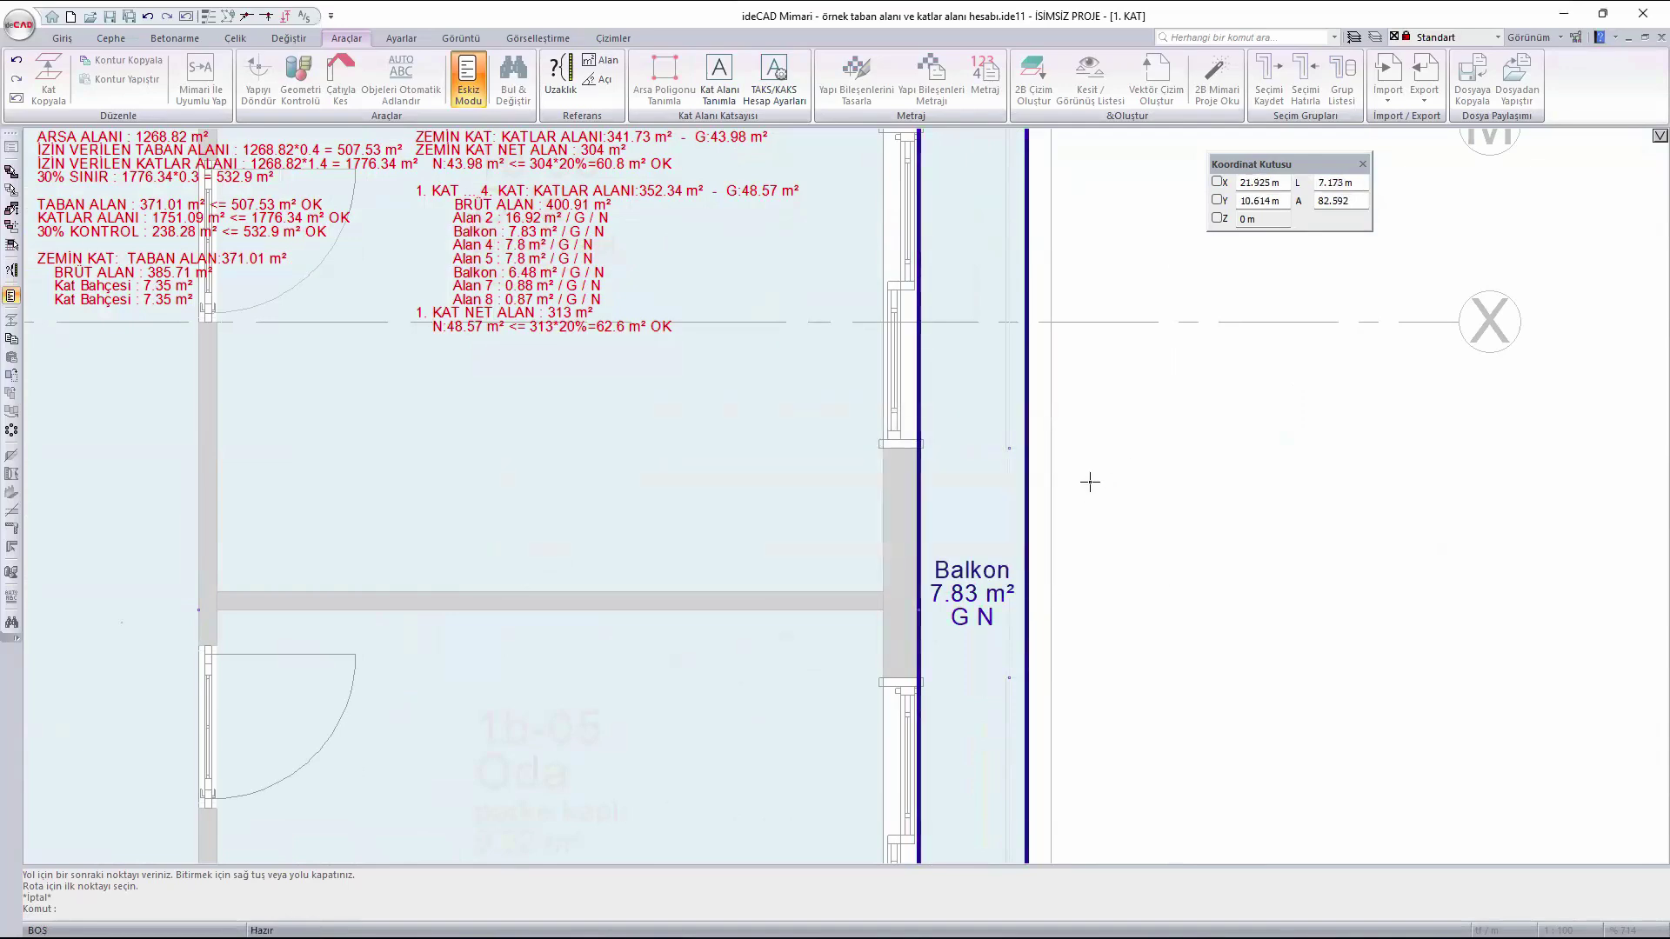
- Rename the stairwell area, Alan 2, as Merdiven
{"action": "scroll", "coordinate": [879, 511], "scroll_direction": "down", "scroll_amount": 1}
{"action": "scroll", "coordinate": [879, 510], "scroll_direction": "down", "scroll_amount": 1}
{"action": "scroll", "coordinate": [408, 530], "scroll_direction": "down", "scroll_amount": 1}
{"action": "scroll", "coordinate": [409, 531], "scroll_direction": "up", "scroll_amount": 2}
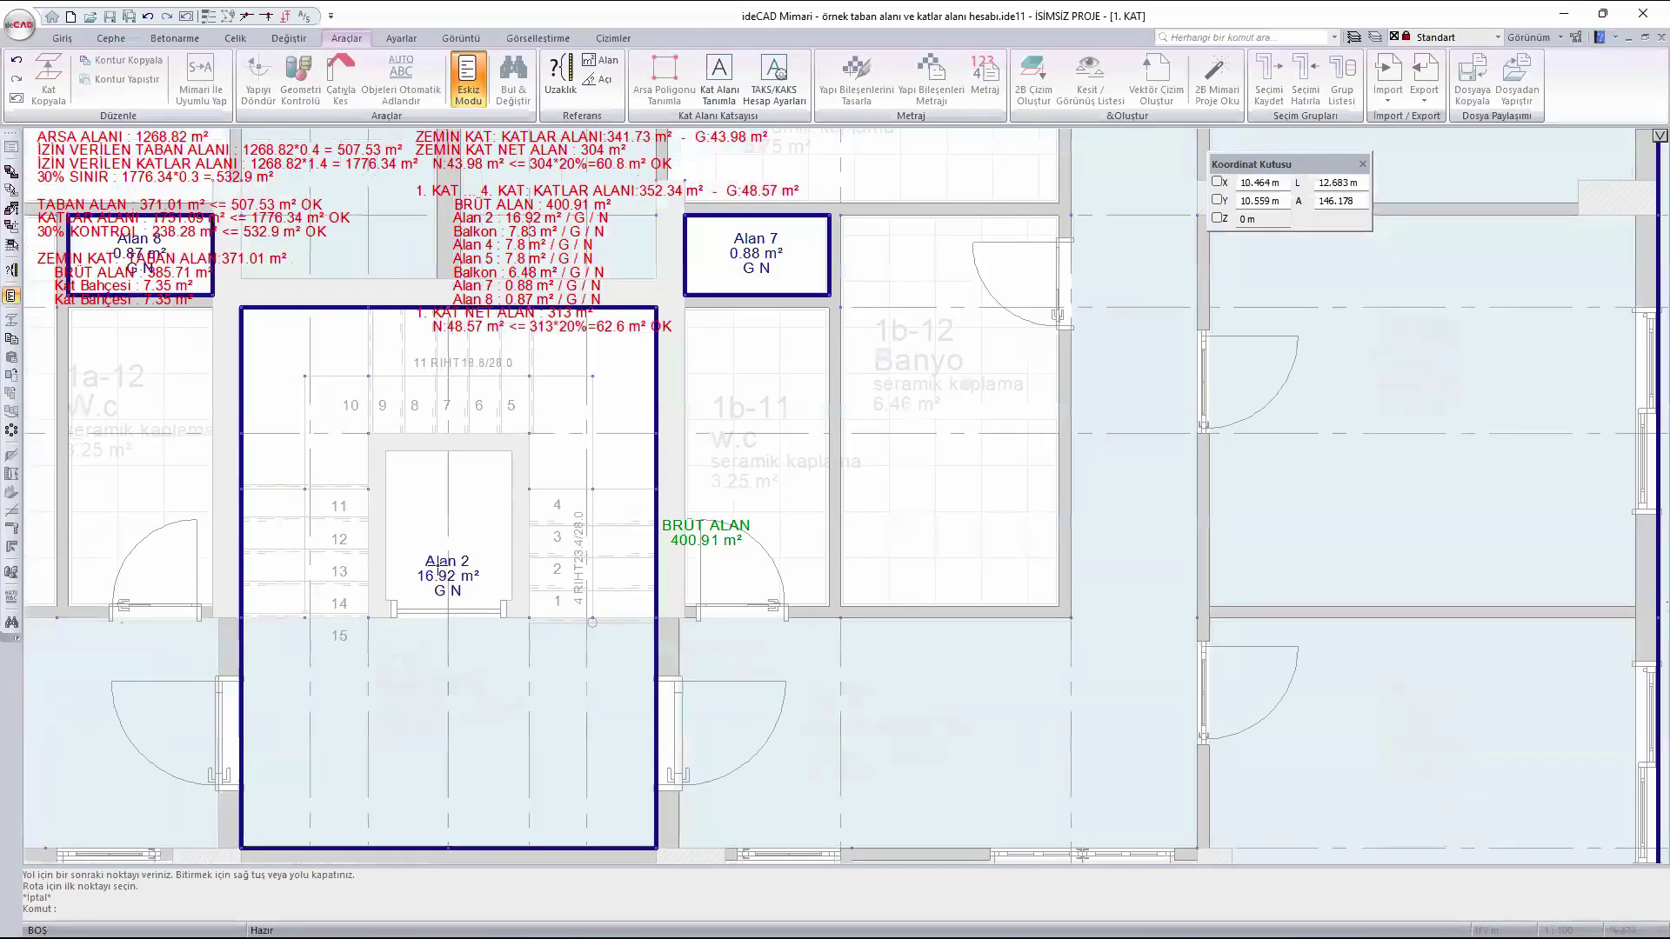
{"action": "double_click", "coordinate": [512, 506]}
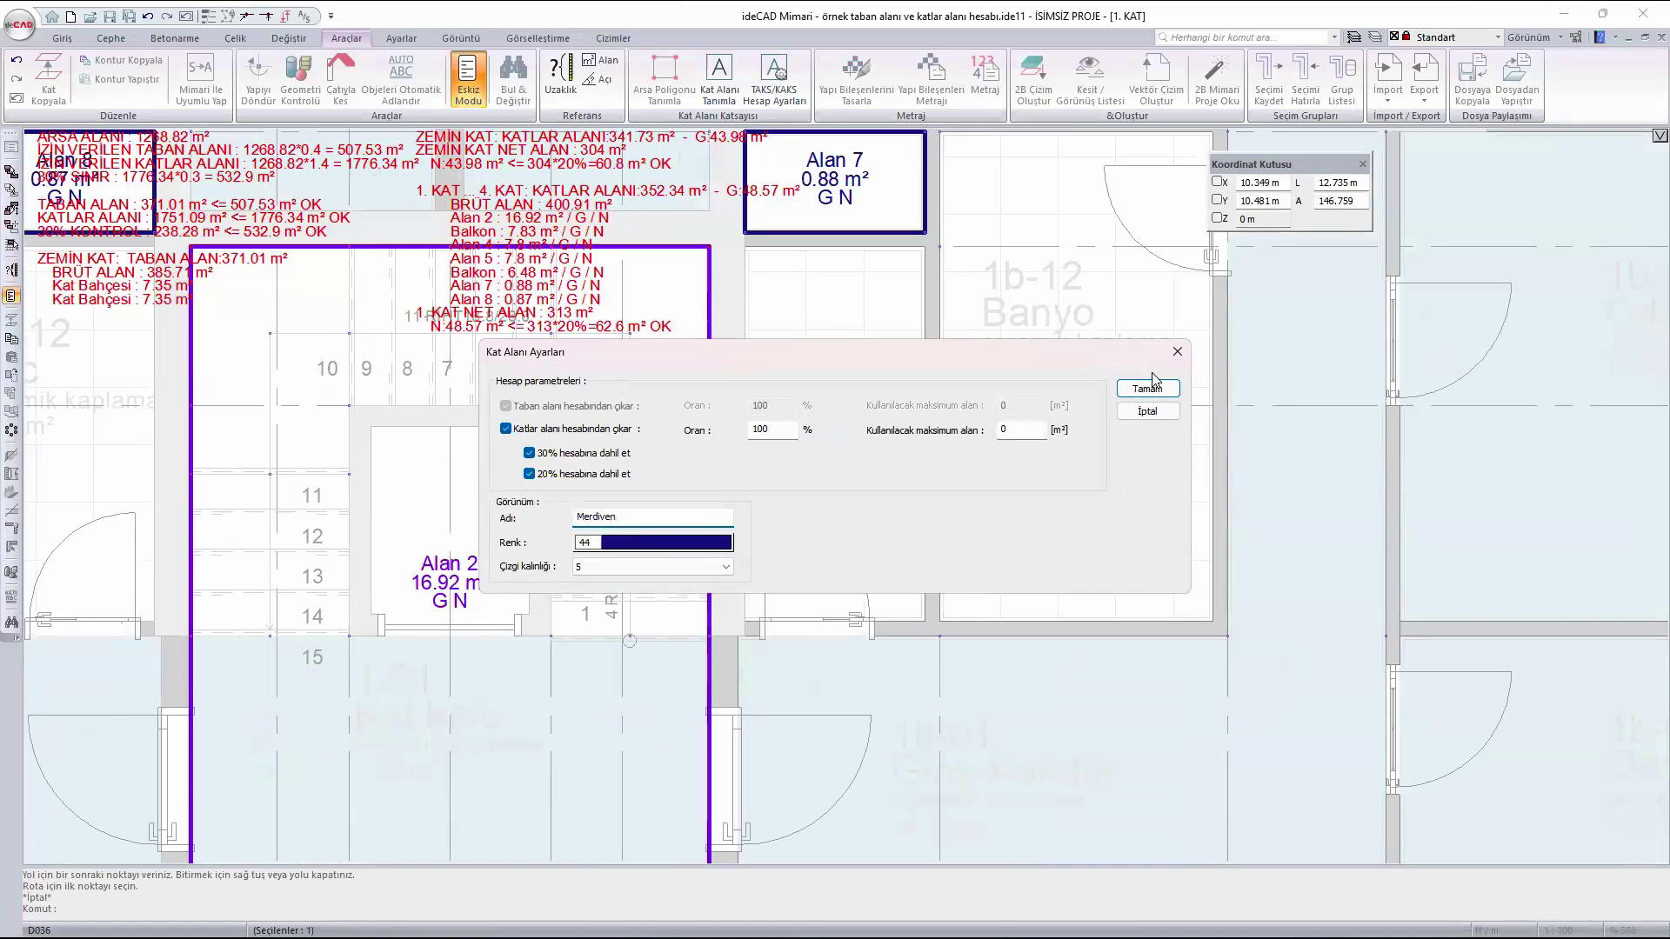
{"action": "key", "text": "Return"}
- Rename the two small shaft areas above the stairwell, Alan 8 and Alan 7, as Havalandırma
{"action": "scroll", "coordinate": [293, 409], "scroll_direction": "up", "scroll_amount": 3}
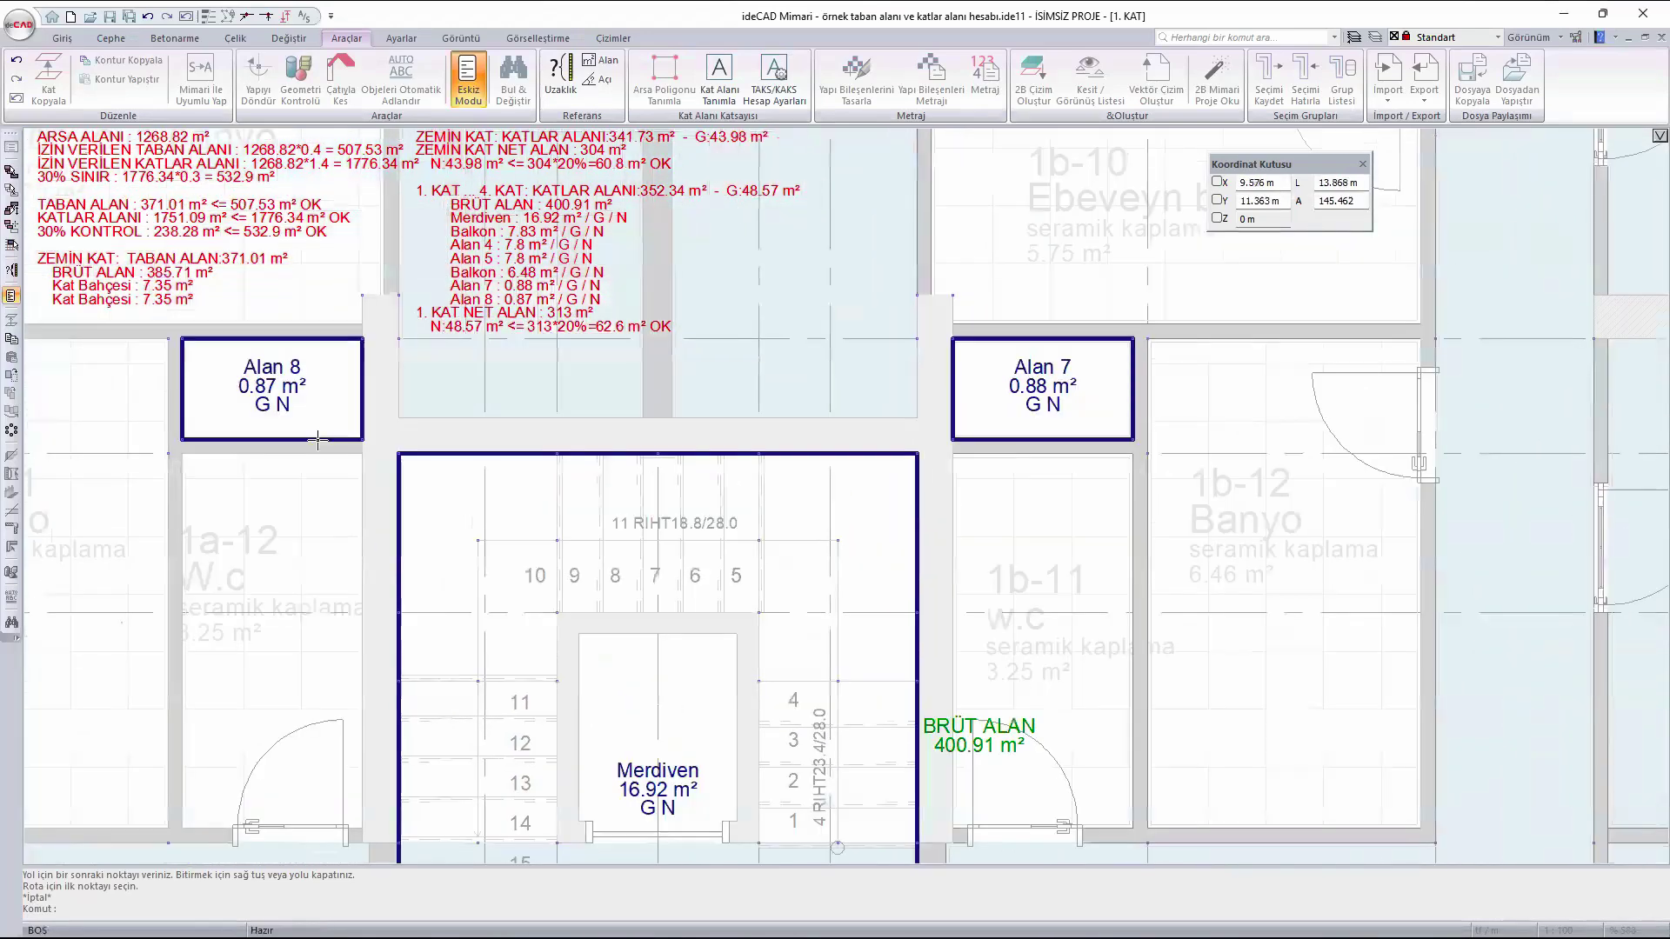
{"action": "double_click", "coordinate": [293, 407]}
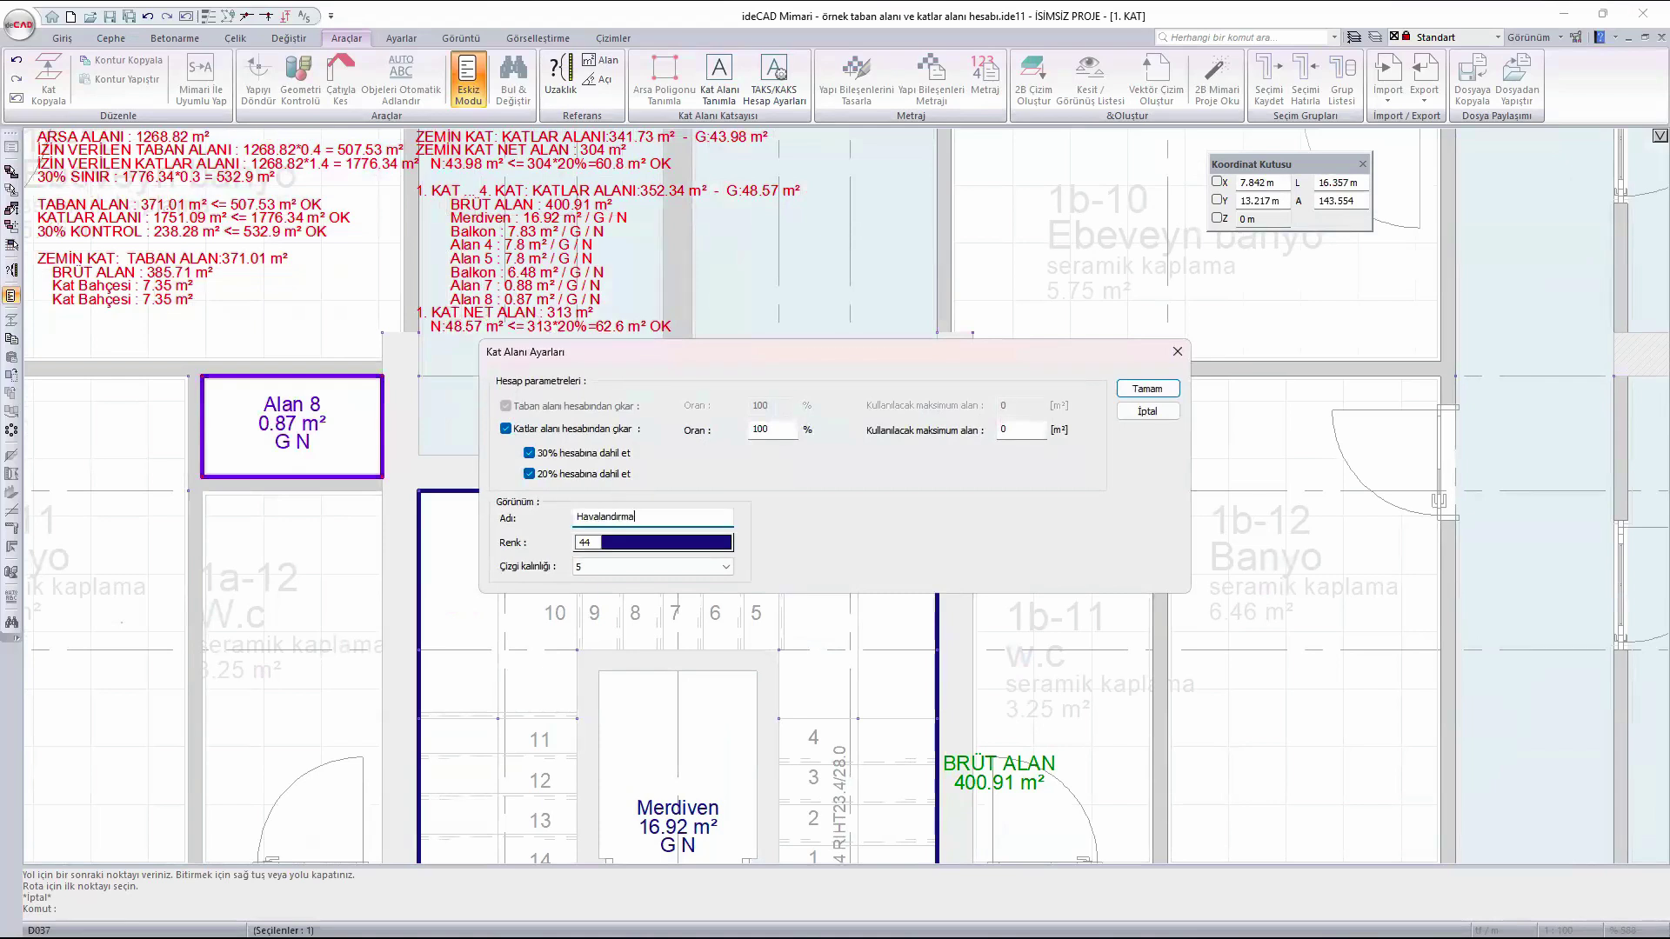
{"action": "left_click", "coordinate": [1134, 401]}
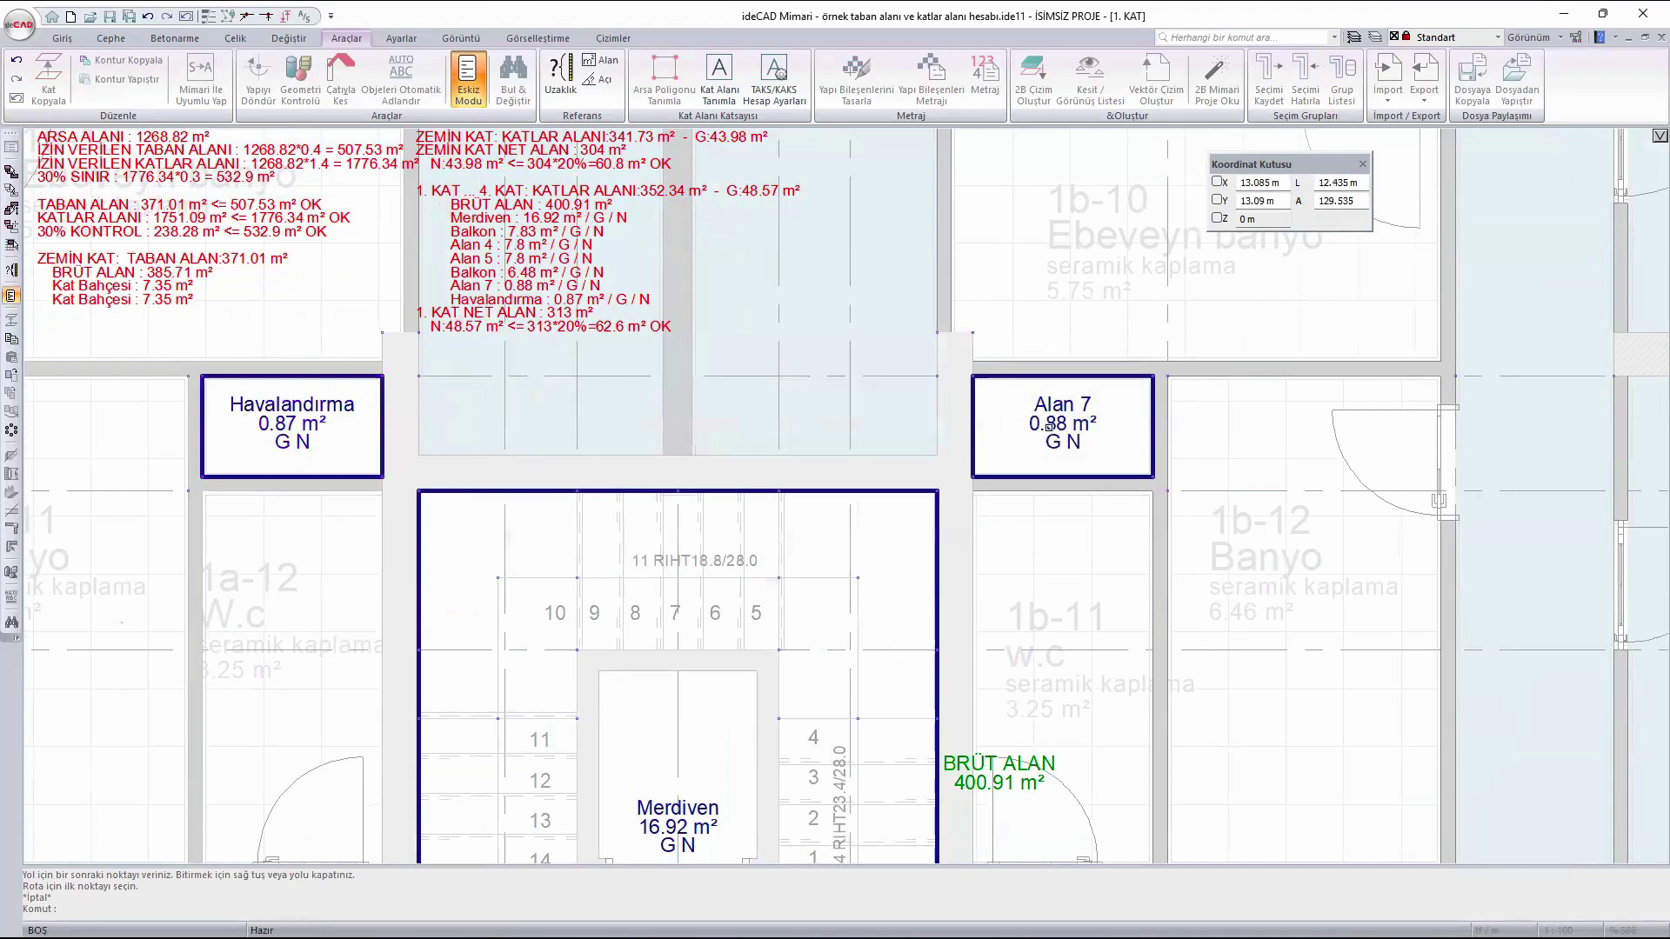
{"action": "double_click", "coordinate": [1081, 426]}
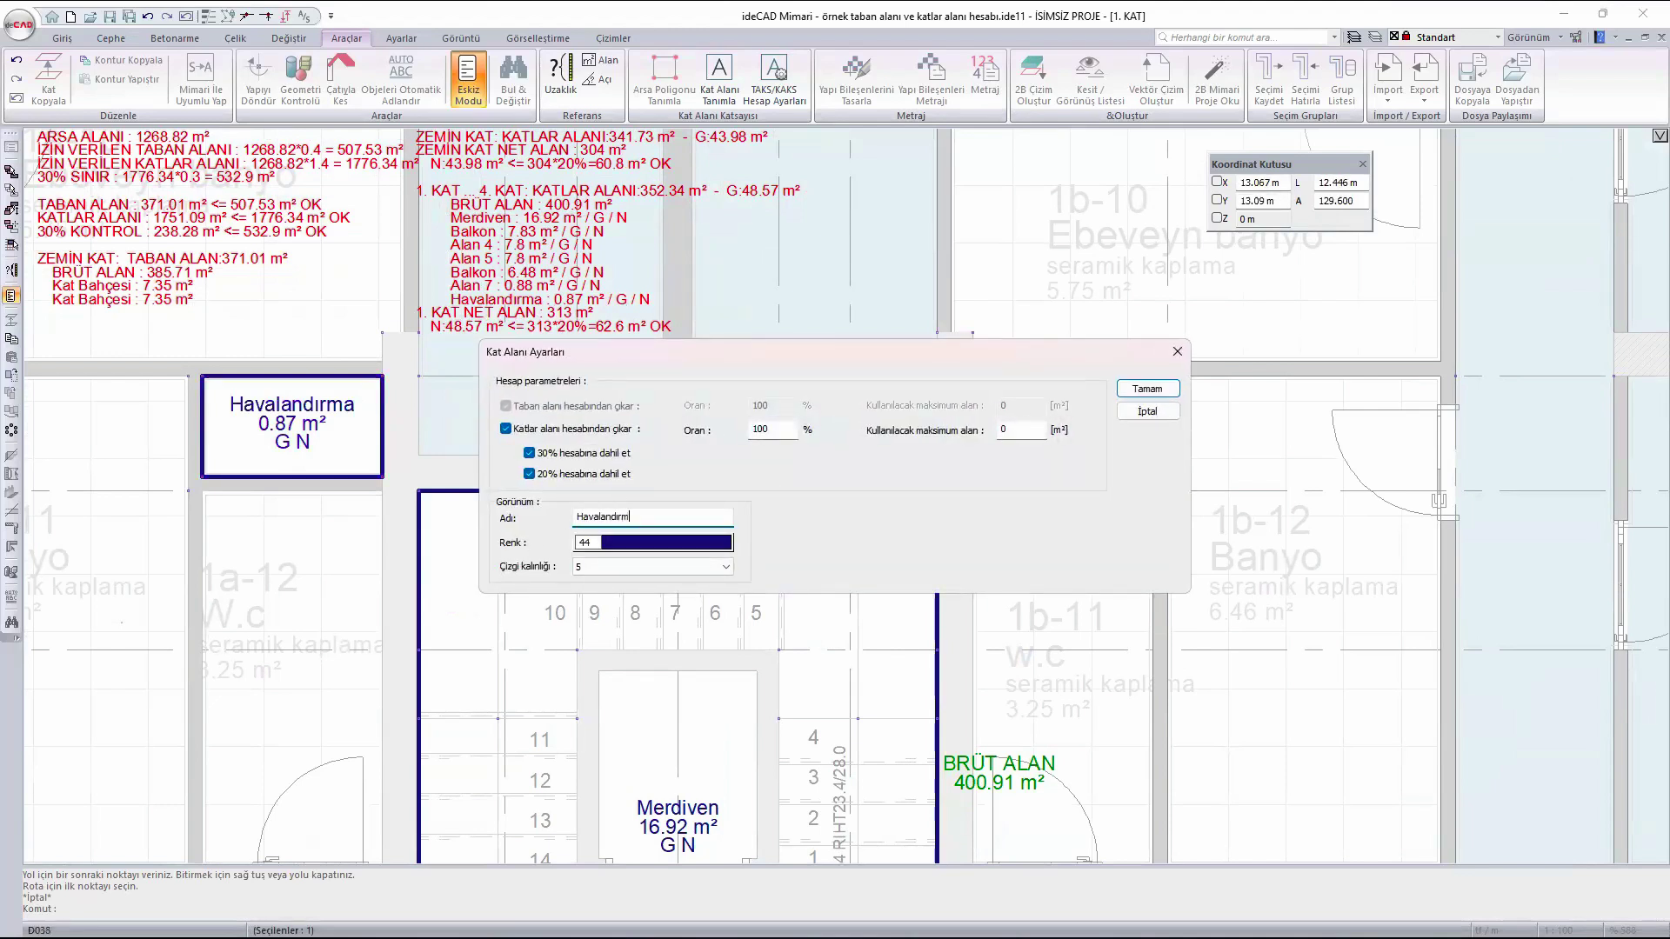
{"action": "left_click", "coordinate": [1148, 388]}
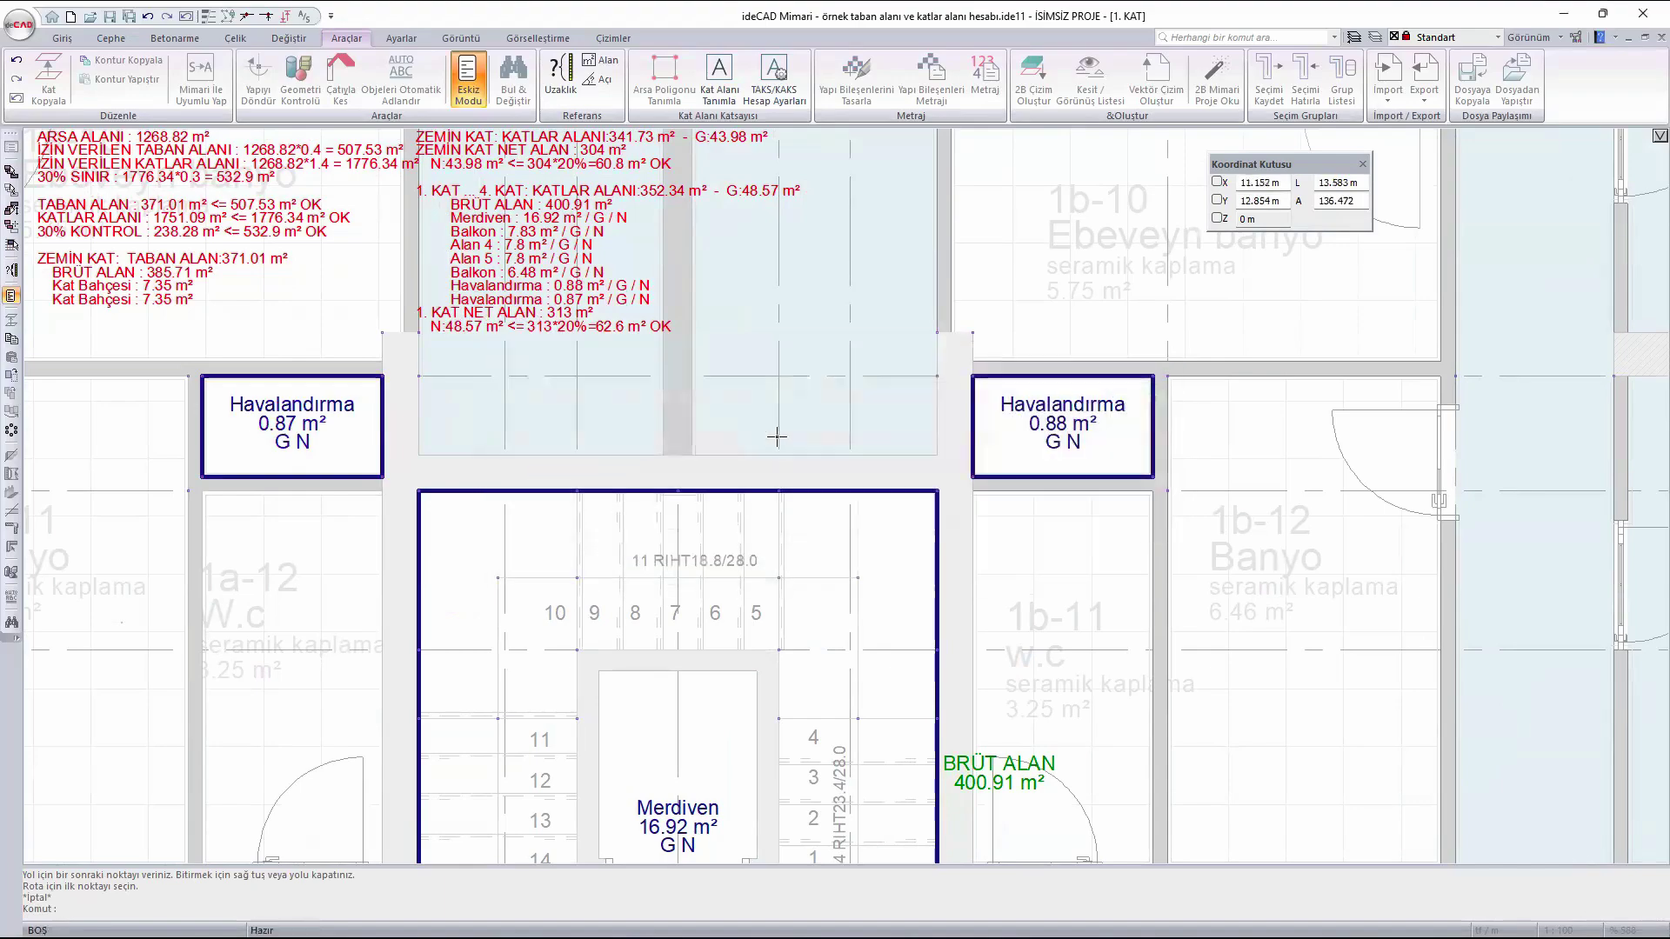
- Rename the two front balcony areas, Alan 4 and Alan 5, as Balkon
{"action": "scroll", "coordinate": [794, 663], "scroll_direction": "down", "scroll_amount": 5}
{"action": "scroll", "coordinate": [541, 408], "scroll_direction": "up", "scroll_amount": 5}
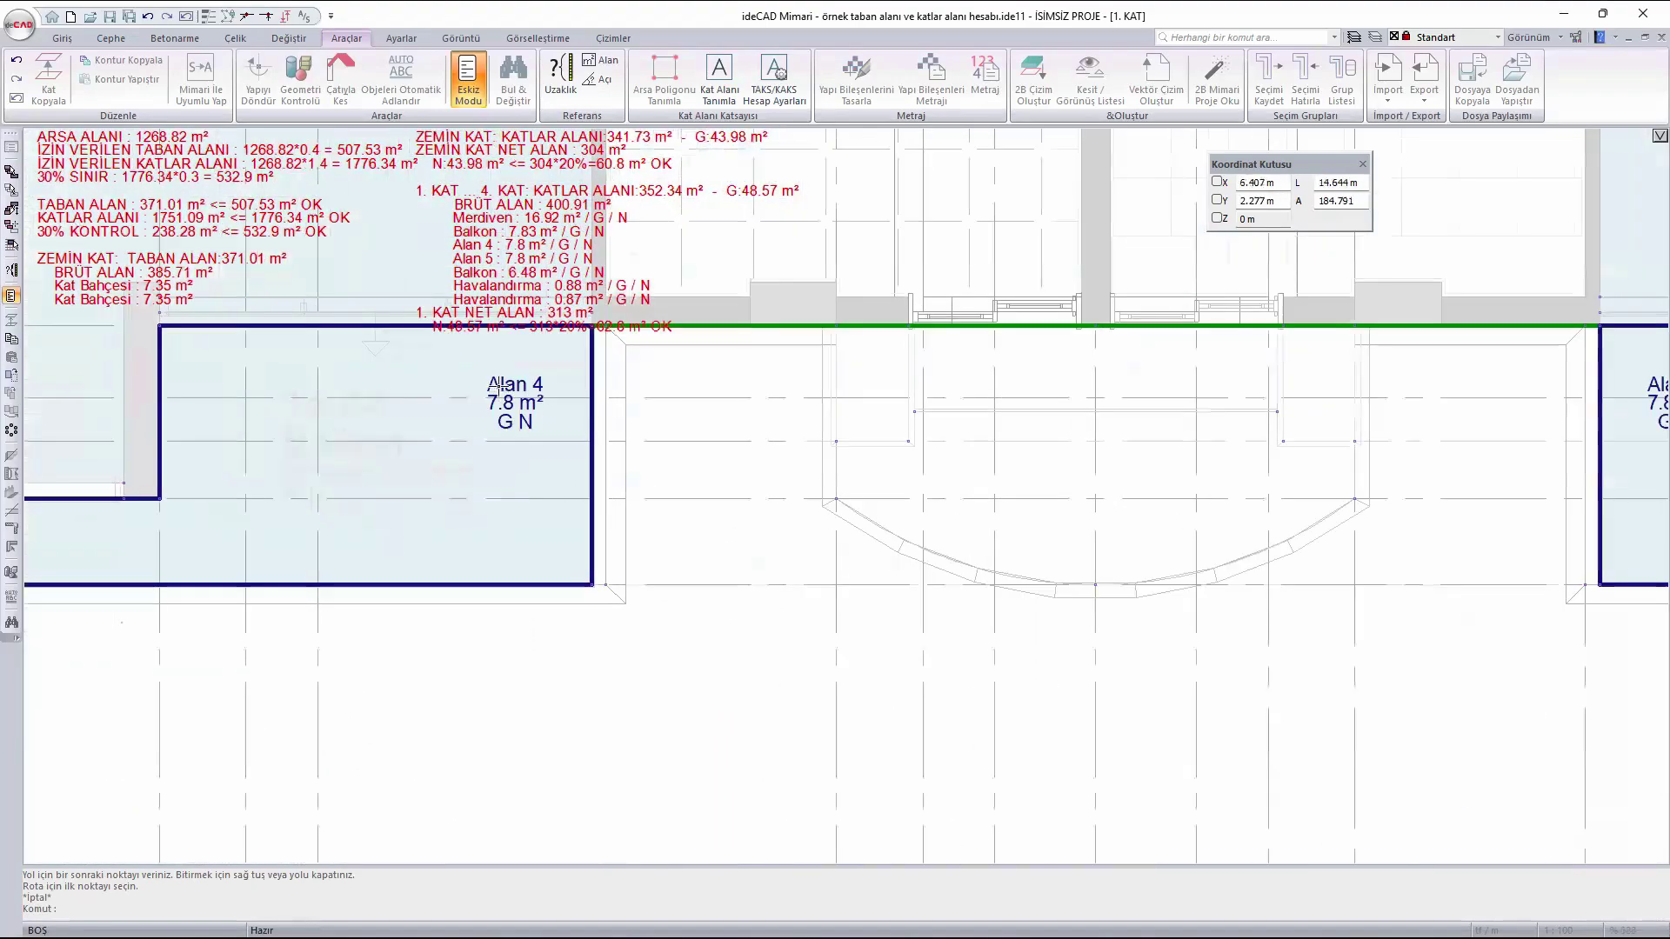
{"action": "double_click", "coordinate": [624, 537]}
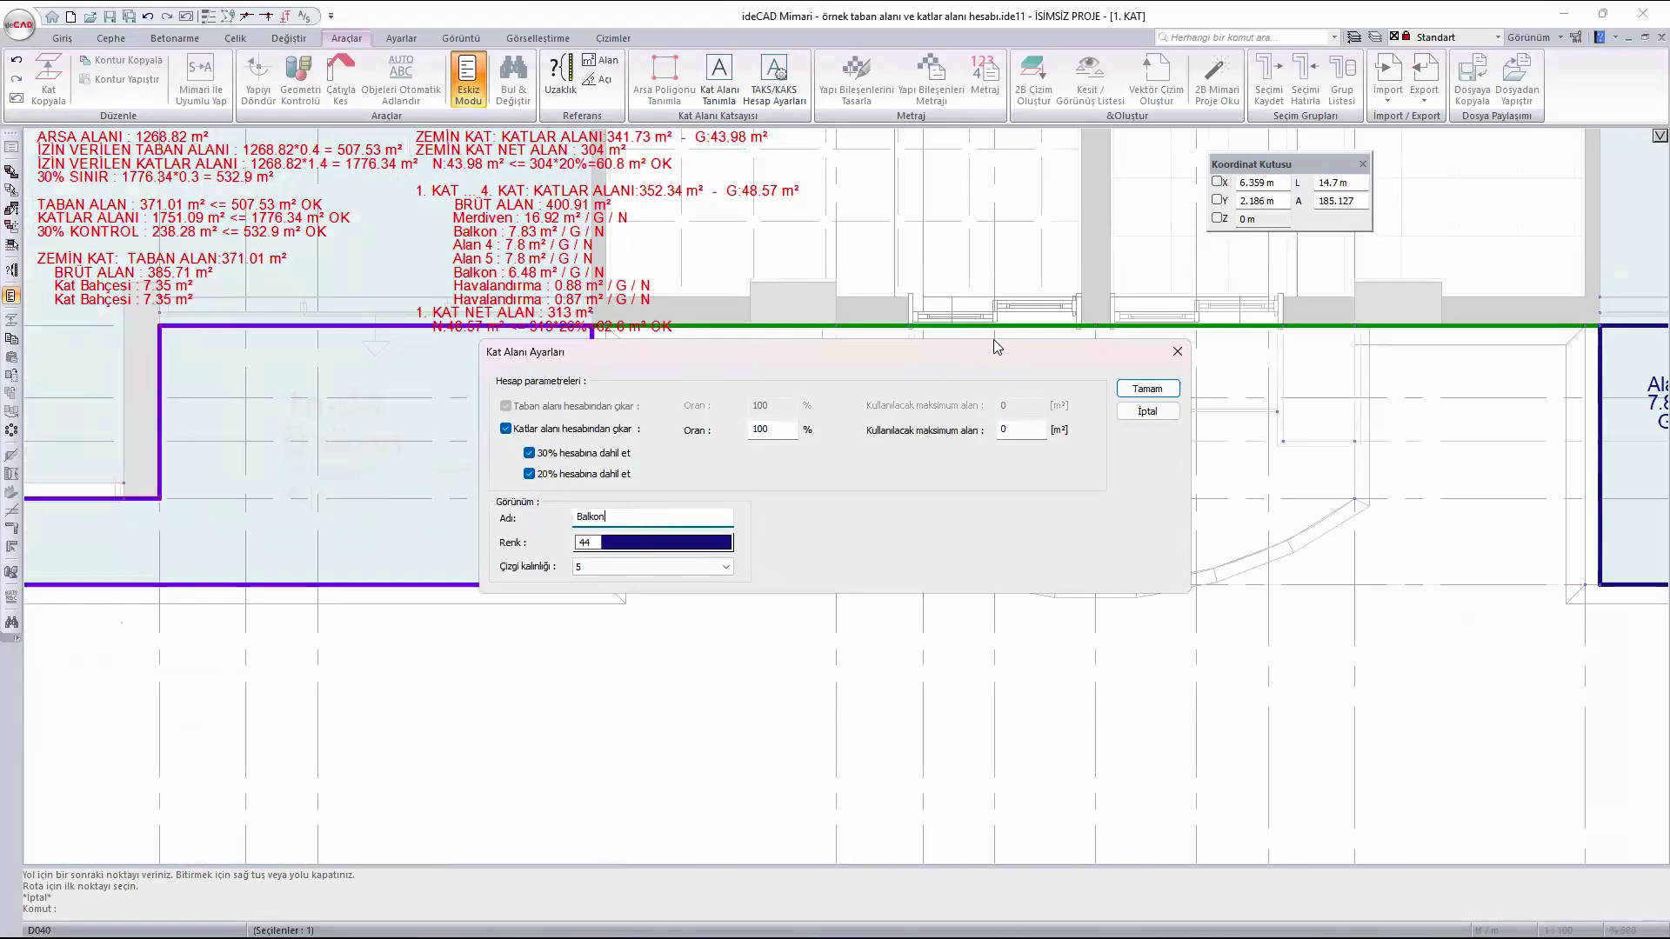
{"action": "left_click", "coordinate": [1147, 388]}
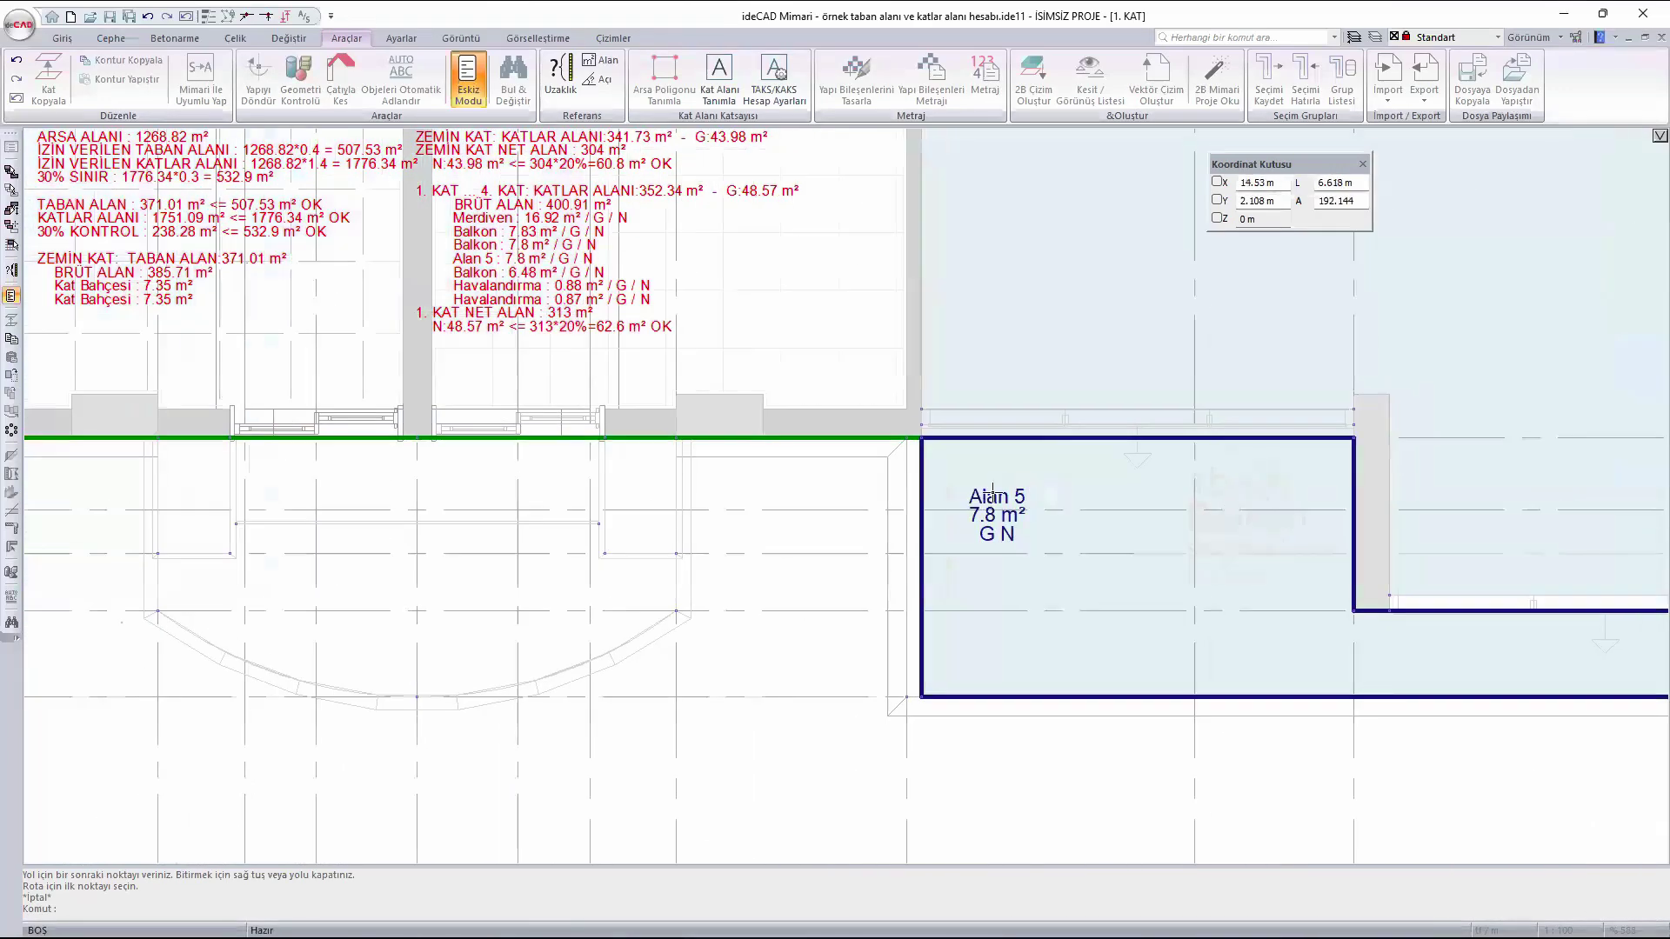
{"action": "double_click", "coordinate": [994, 500]}
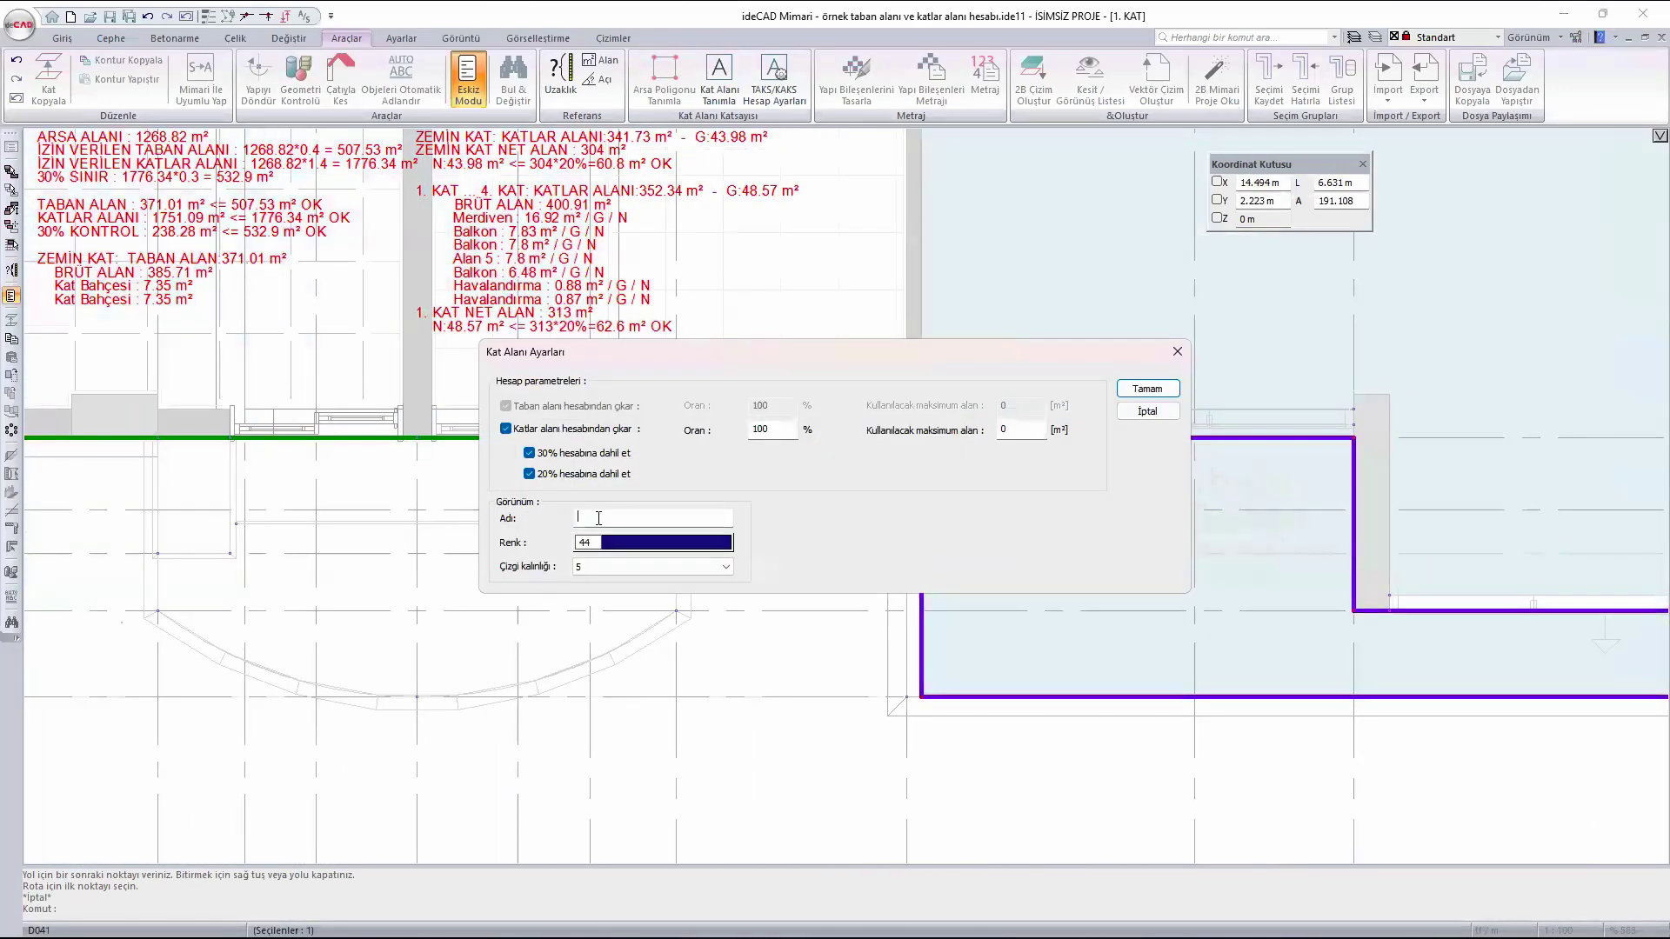
{"action": "type", "text": "Balkon"}
{"action": "left_click", "coordinate": [1146, 389]}
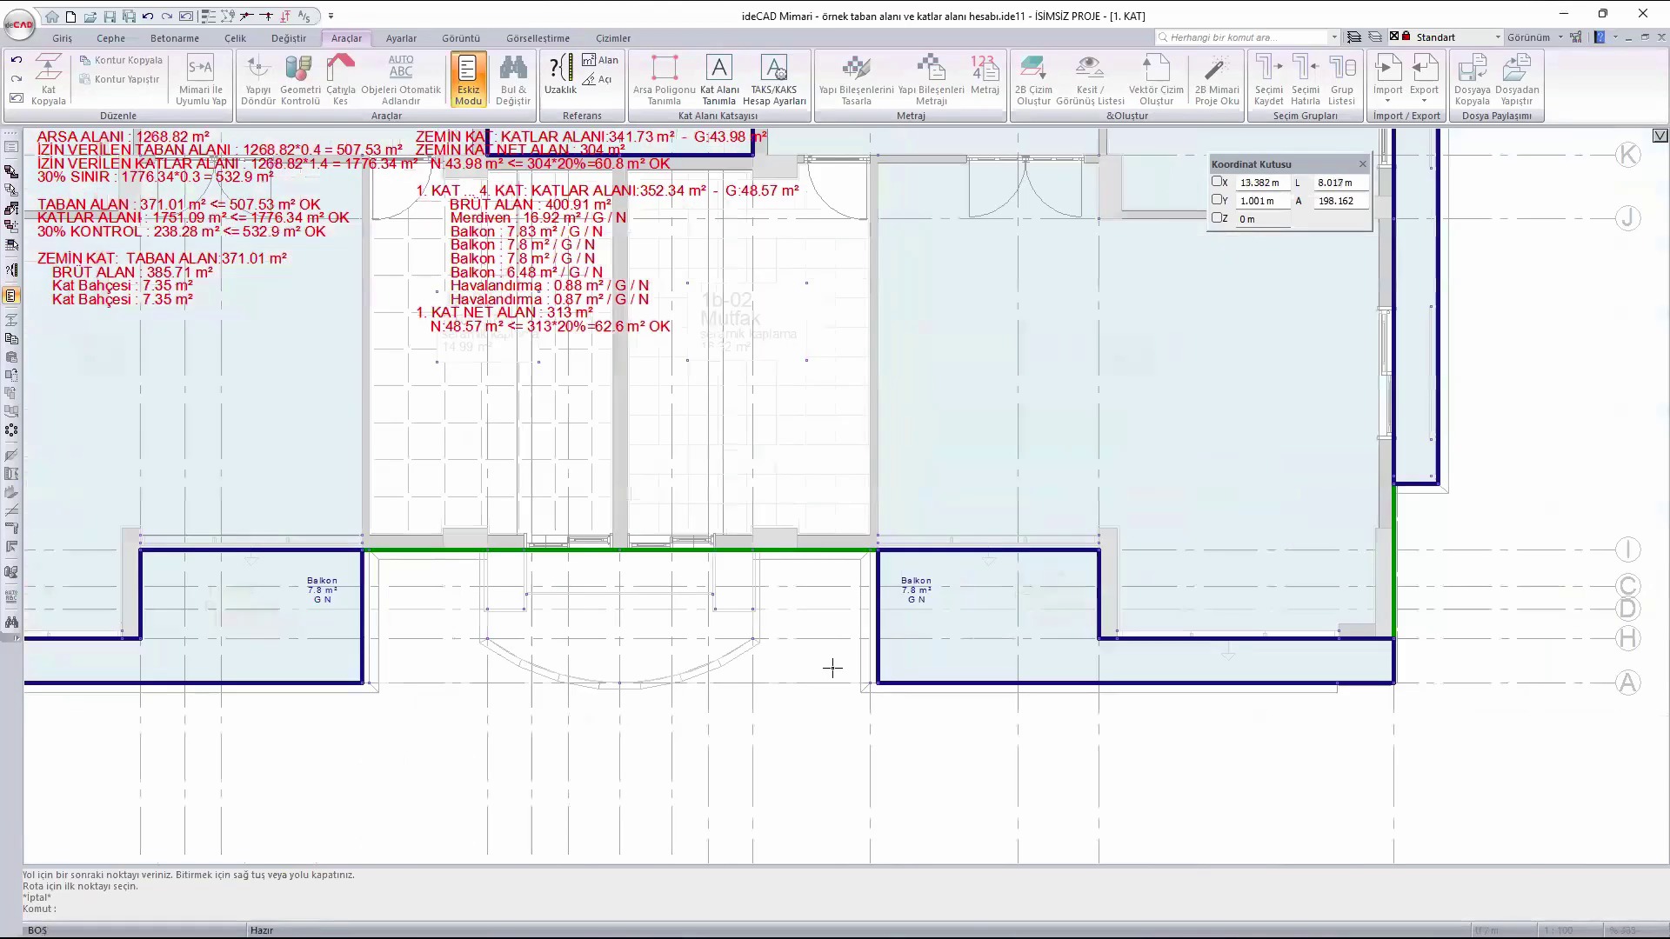
- Review the whole first-floor plan and compare the total floor area and the 30% and 20% checks with their limits
{"action": "middle_click_drag", "start_coordinate": [719, 350], "coordinate": [777, 650]}
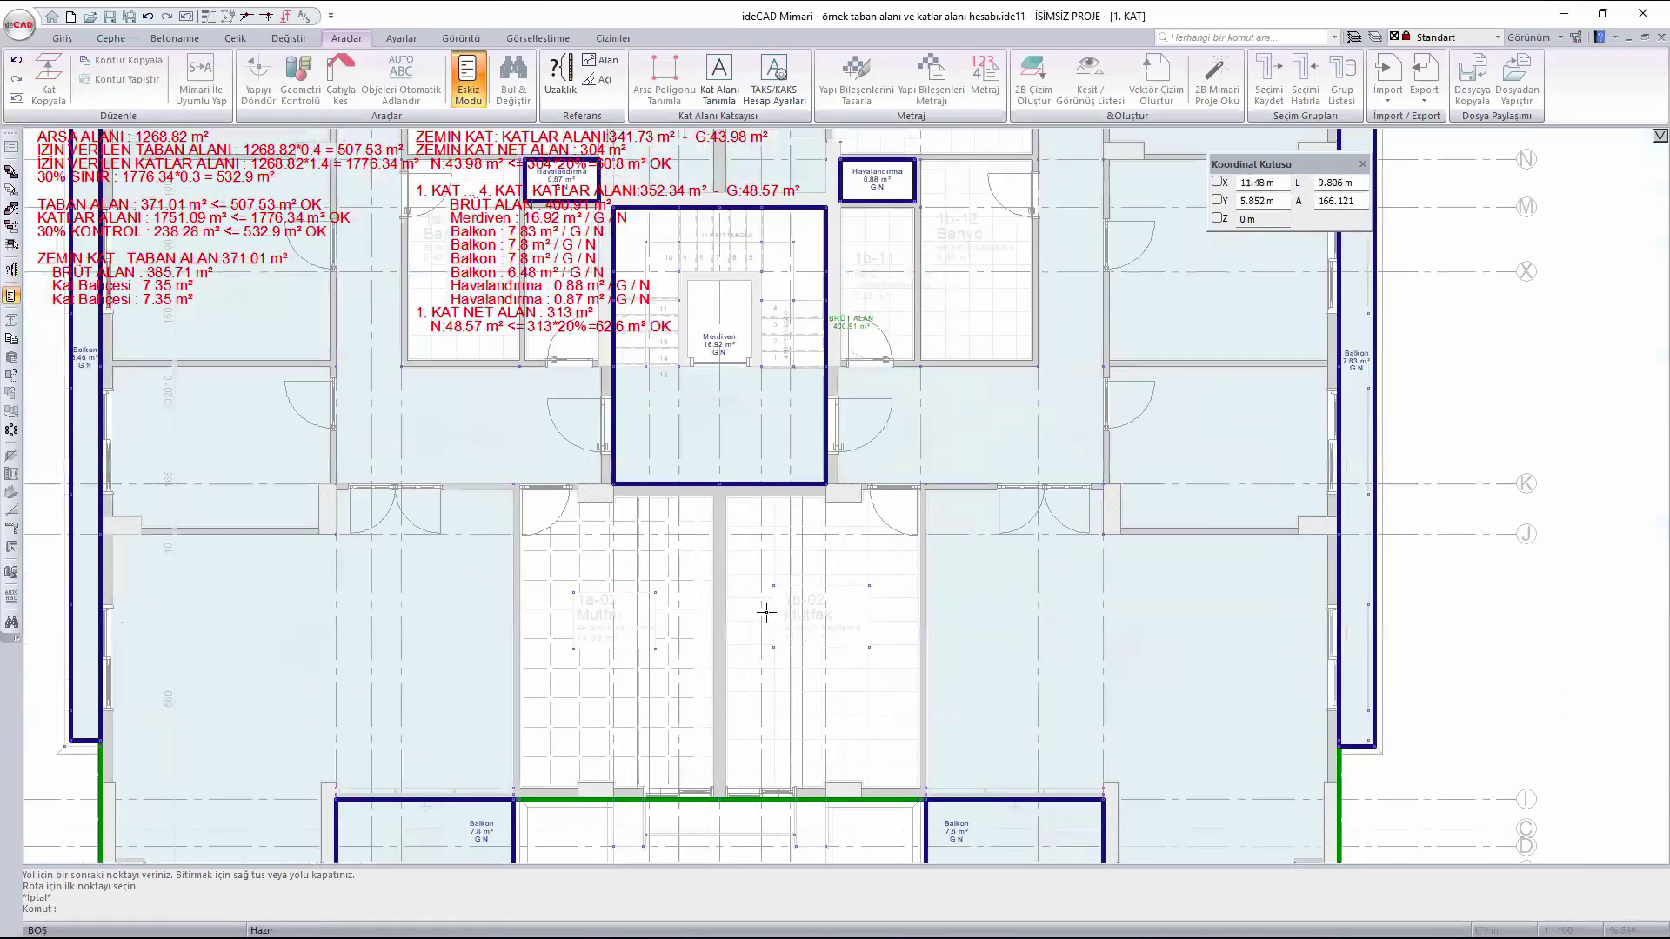
{"action": "scroll", "coordinate": [740, 599], "scroll_direction": "down", "scroll_amount": 1}
{"action": "scroll", "coordinate": [740, 599], "scroll_direction": "down", "scroll_amount": 1}
{"action": "middle_click_drag", "start_coordinate": [798, 374], "coordinate": [948, 414]}
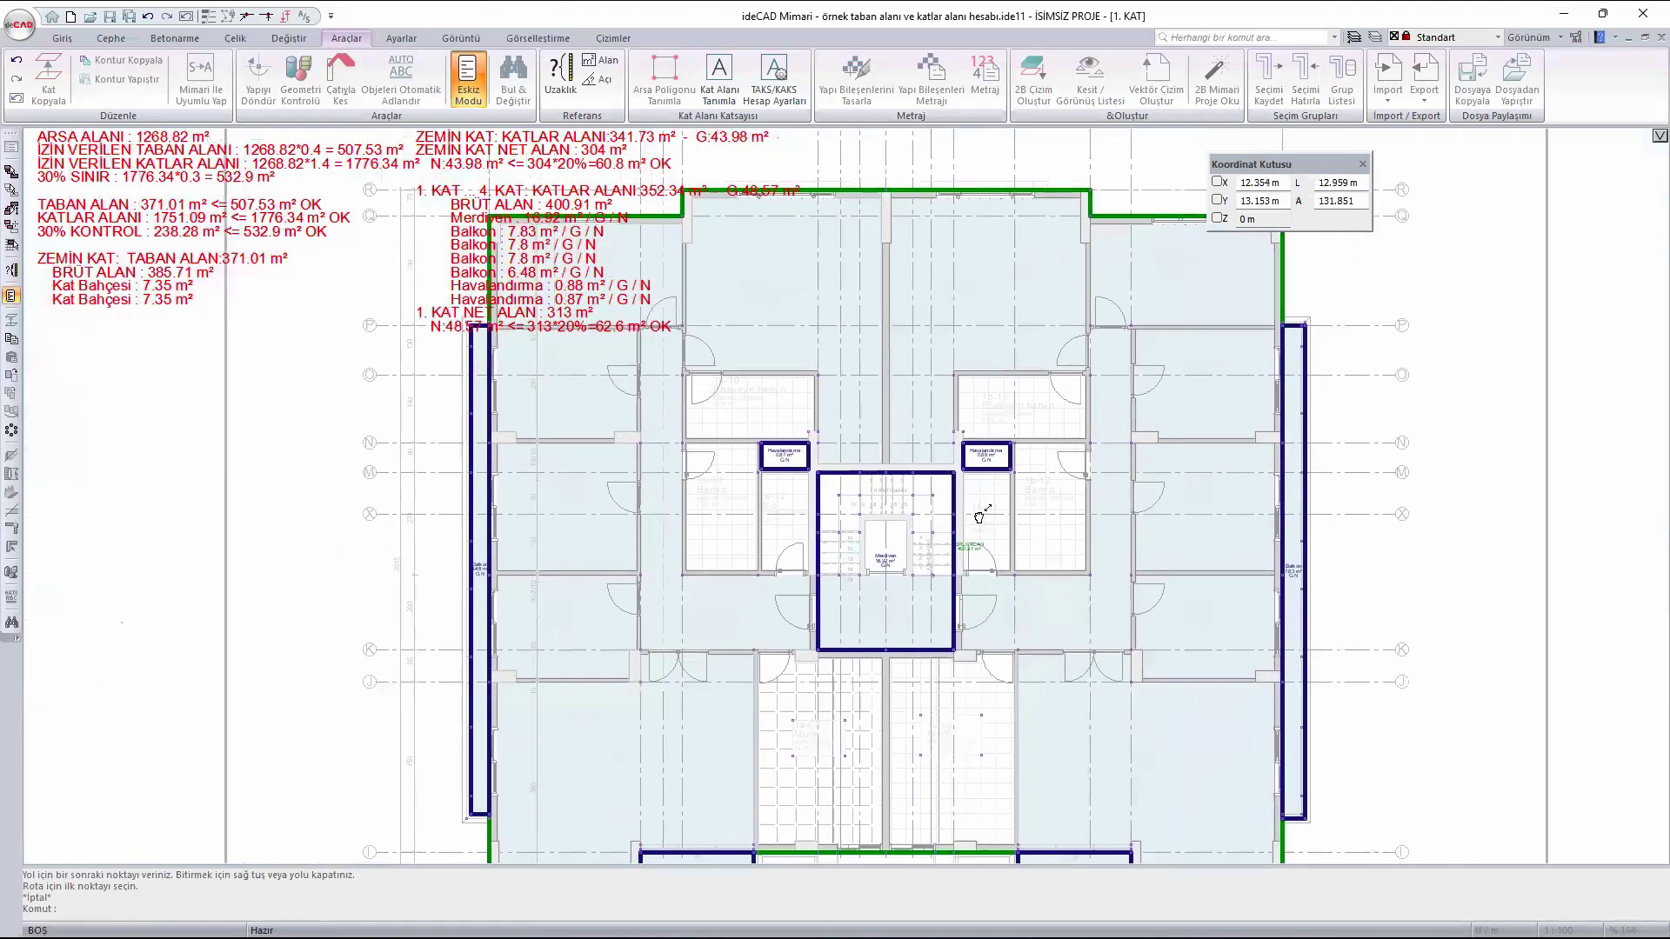
{"action": "middle_click_drag", "start_coordinate": [972, 545], "coordinate": [1029, 857]}
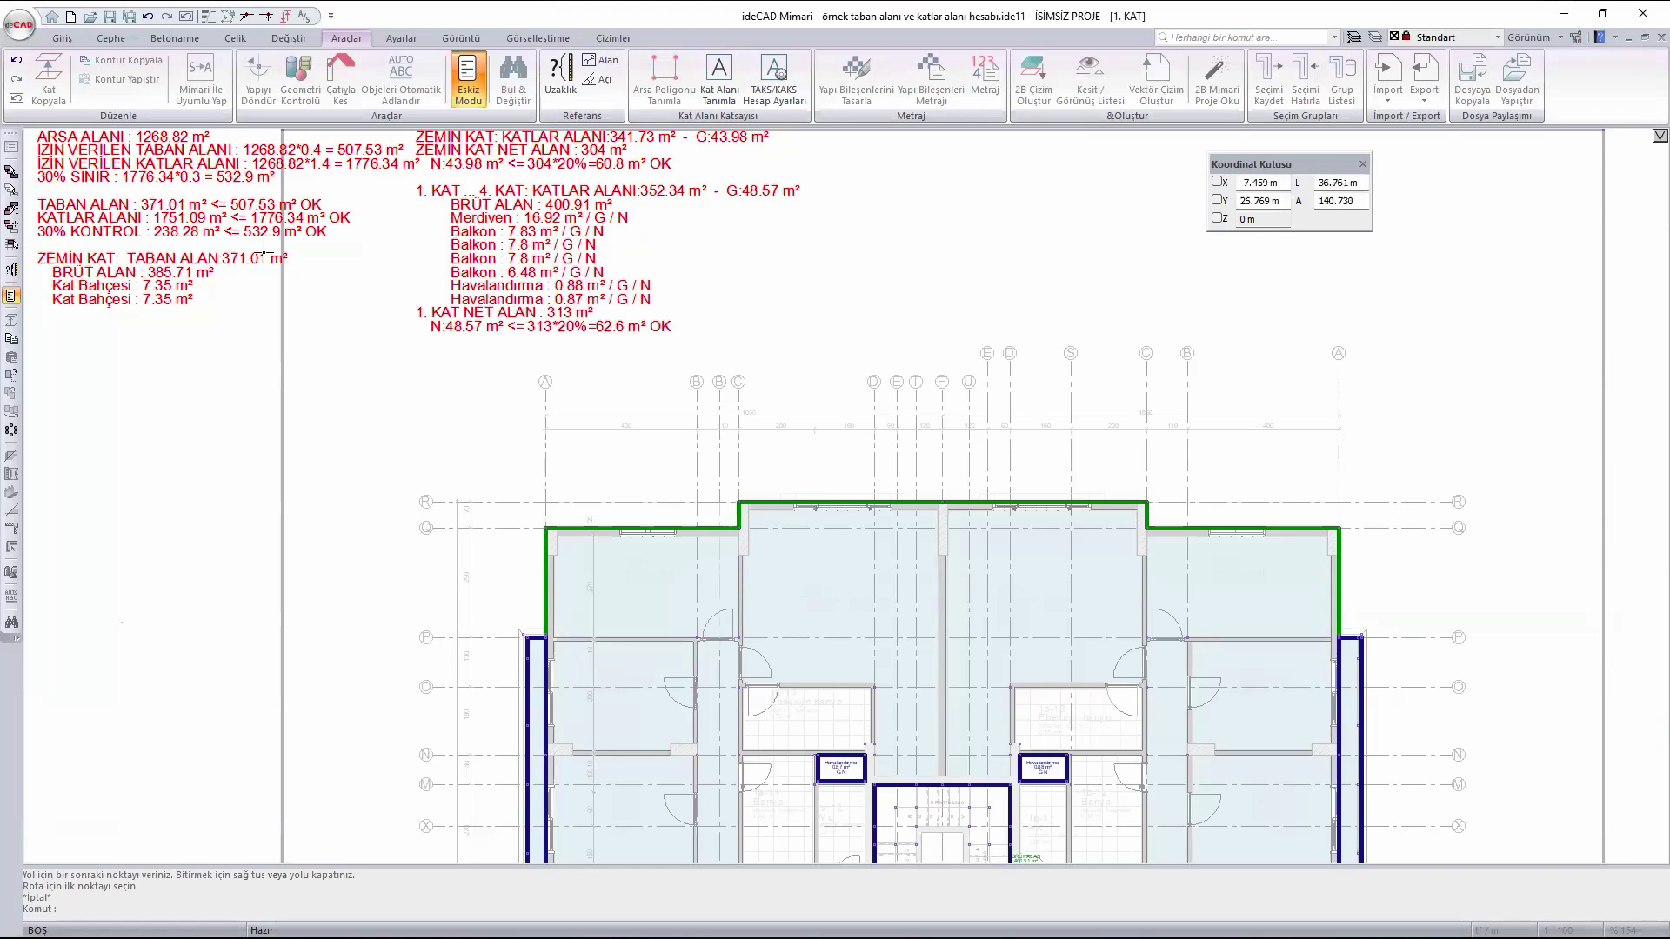
{"action": "scroll", "coordinate": [496, 379], "scroll_direction": "down", "scroll_amount": 1}
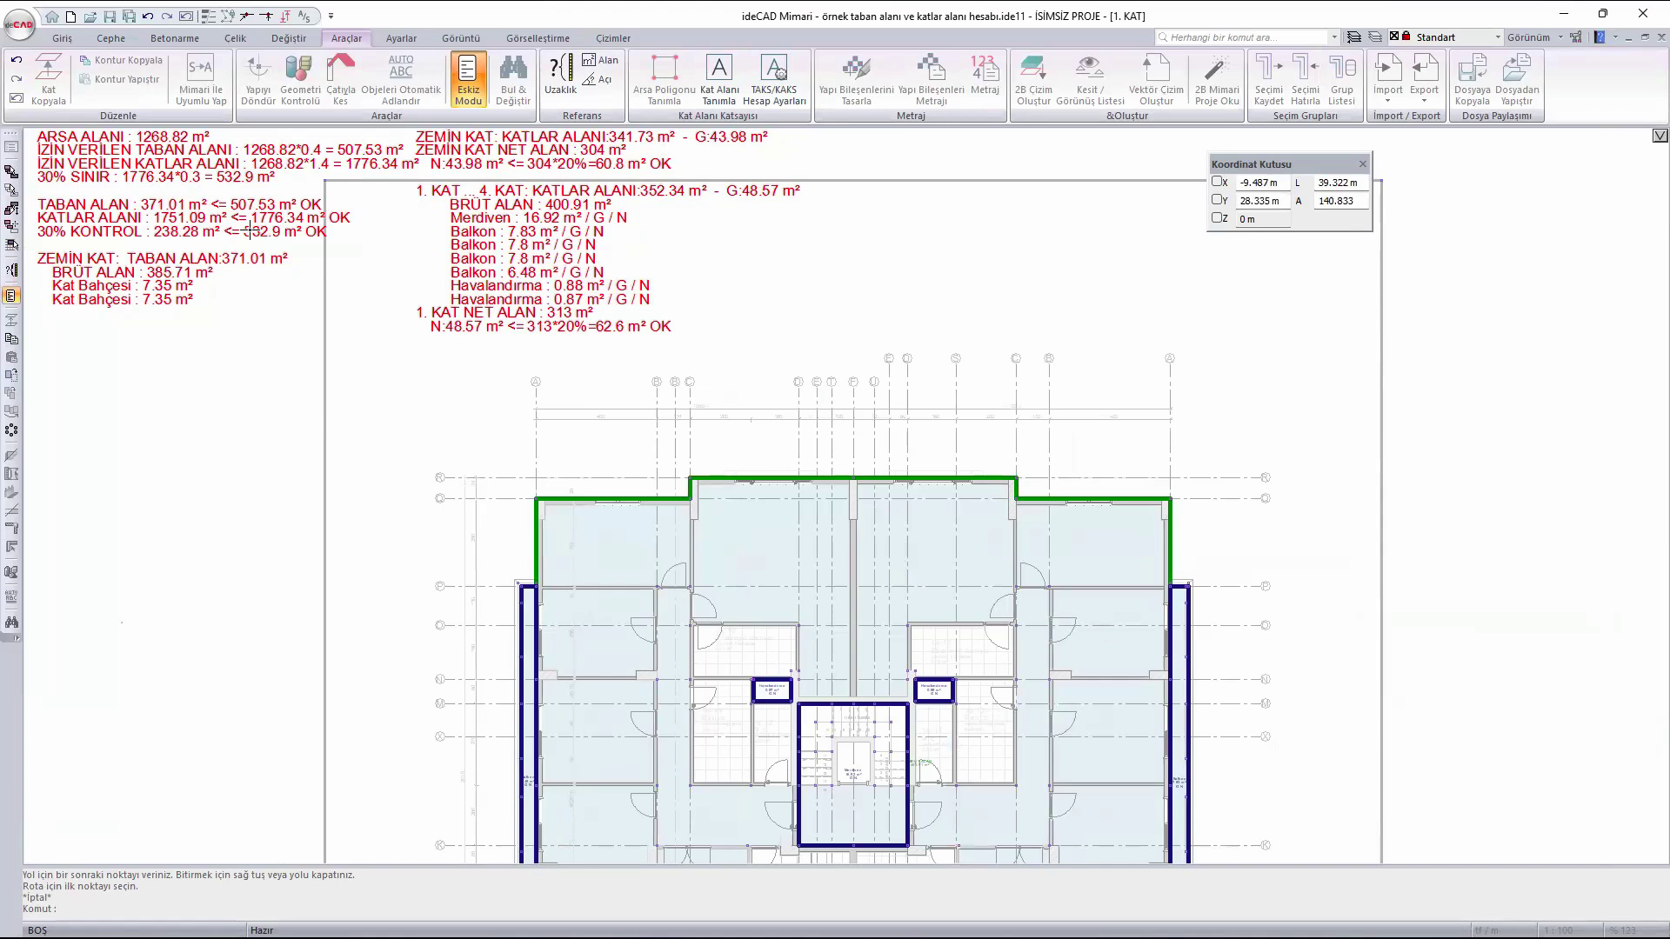
{"action": "scroll", "coordinate": [740, 359], "scroll_direction": "down", "scroll_amount": 1}
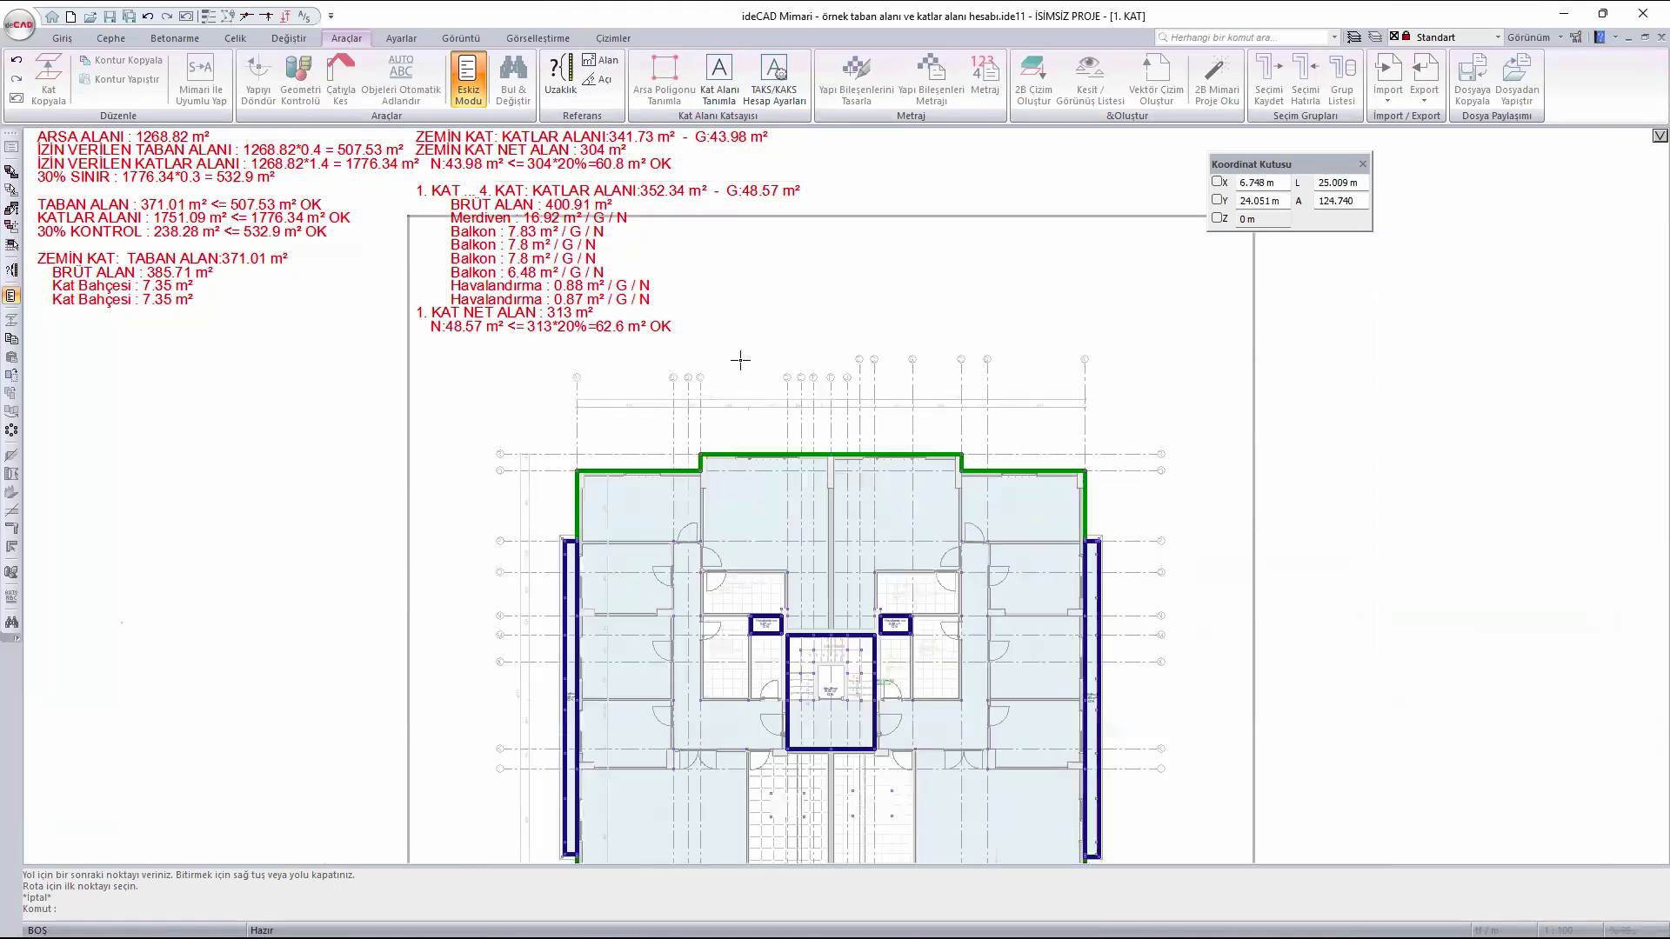
{"action": "scroll", "coordinate": [783, 402], "scroll_direction": "down", "scroll_amount": 1}
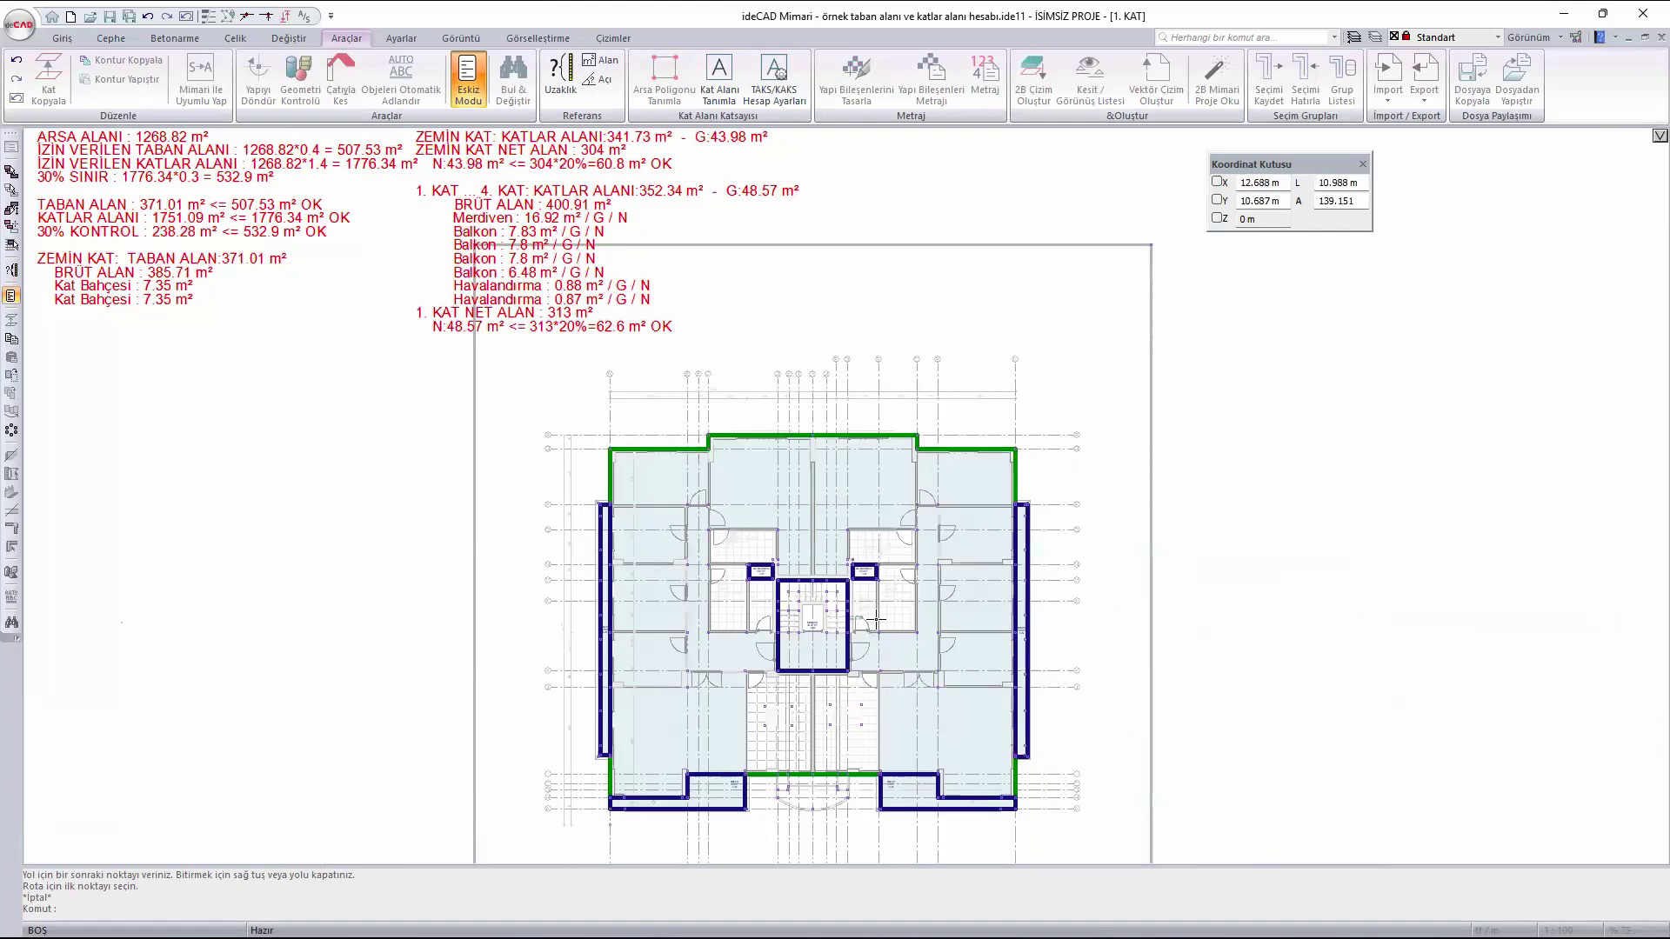
{"action": "mouse_move", "coordinate": [877, 620]}
{"action": "middle_mouse_down"}
{"action": "mouse_move", "coordinate": [858, 545]}
{"action": "mouse_move", "coordinate": [853, 598]}
{"action": "middle_mouse_up"}
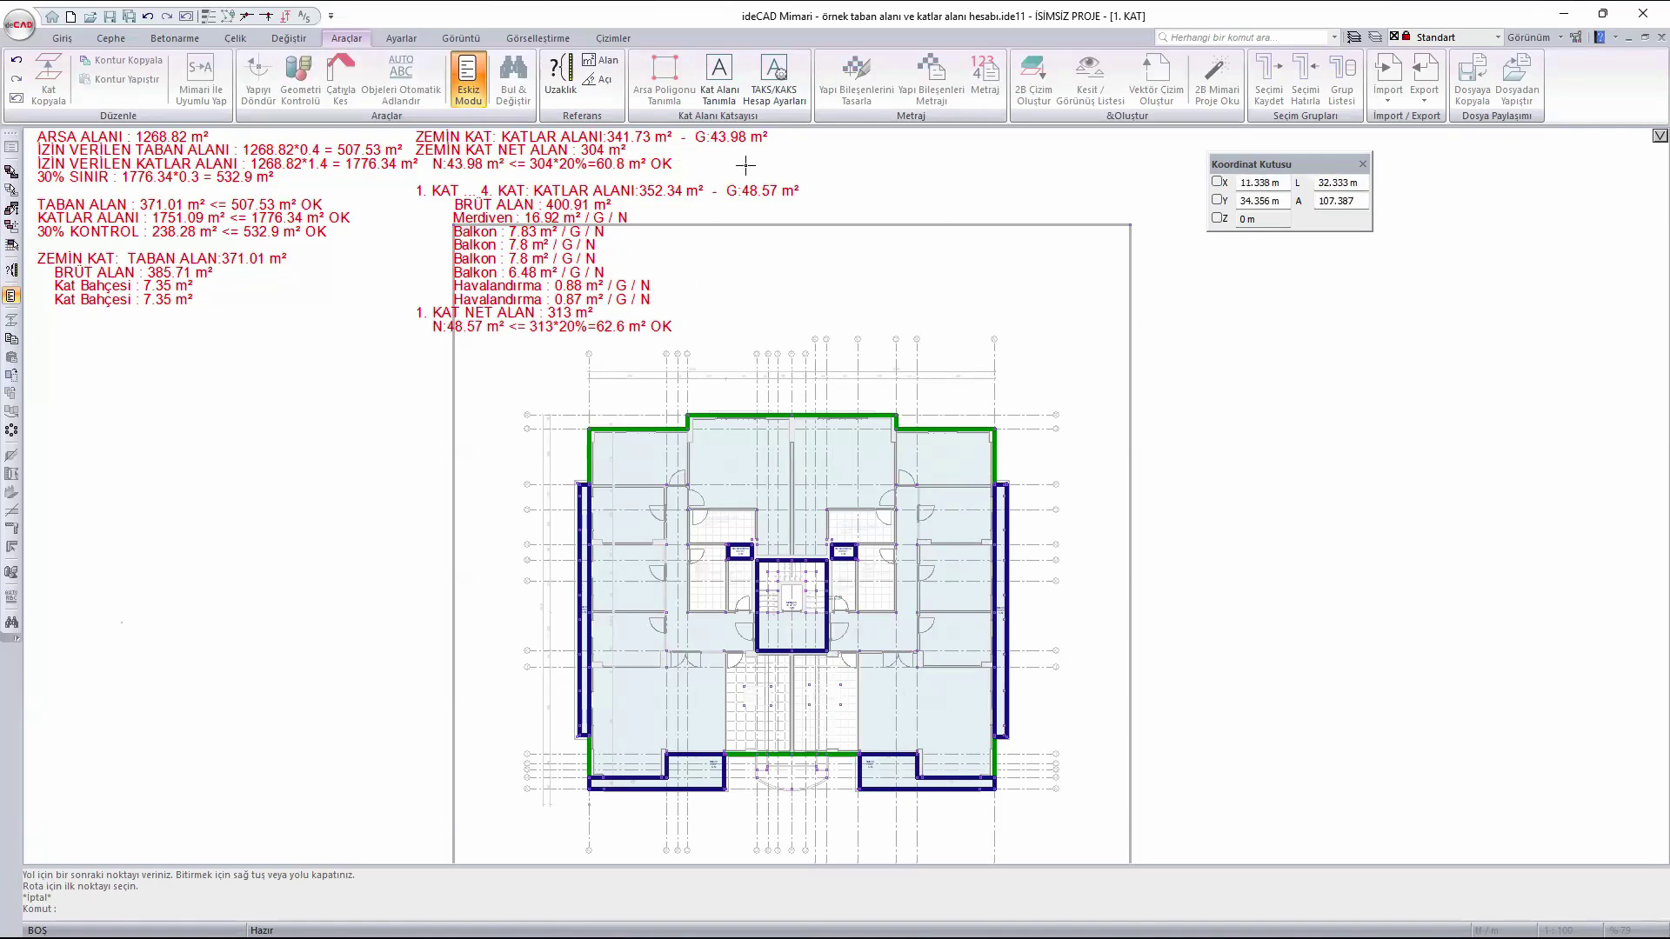
- Export the TAKS/KAKS floor-area calculation as a text report and open it in Not Defteri just once
{"action": "left_click", "coordinate": [772, 74]}
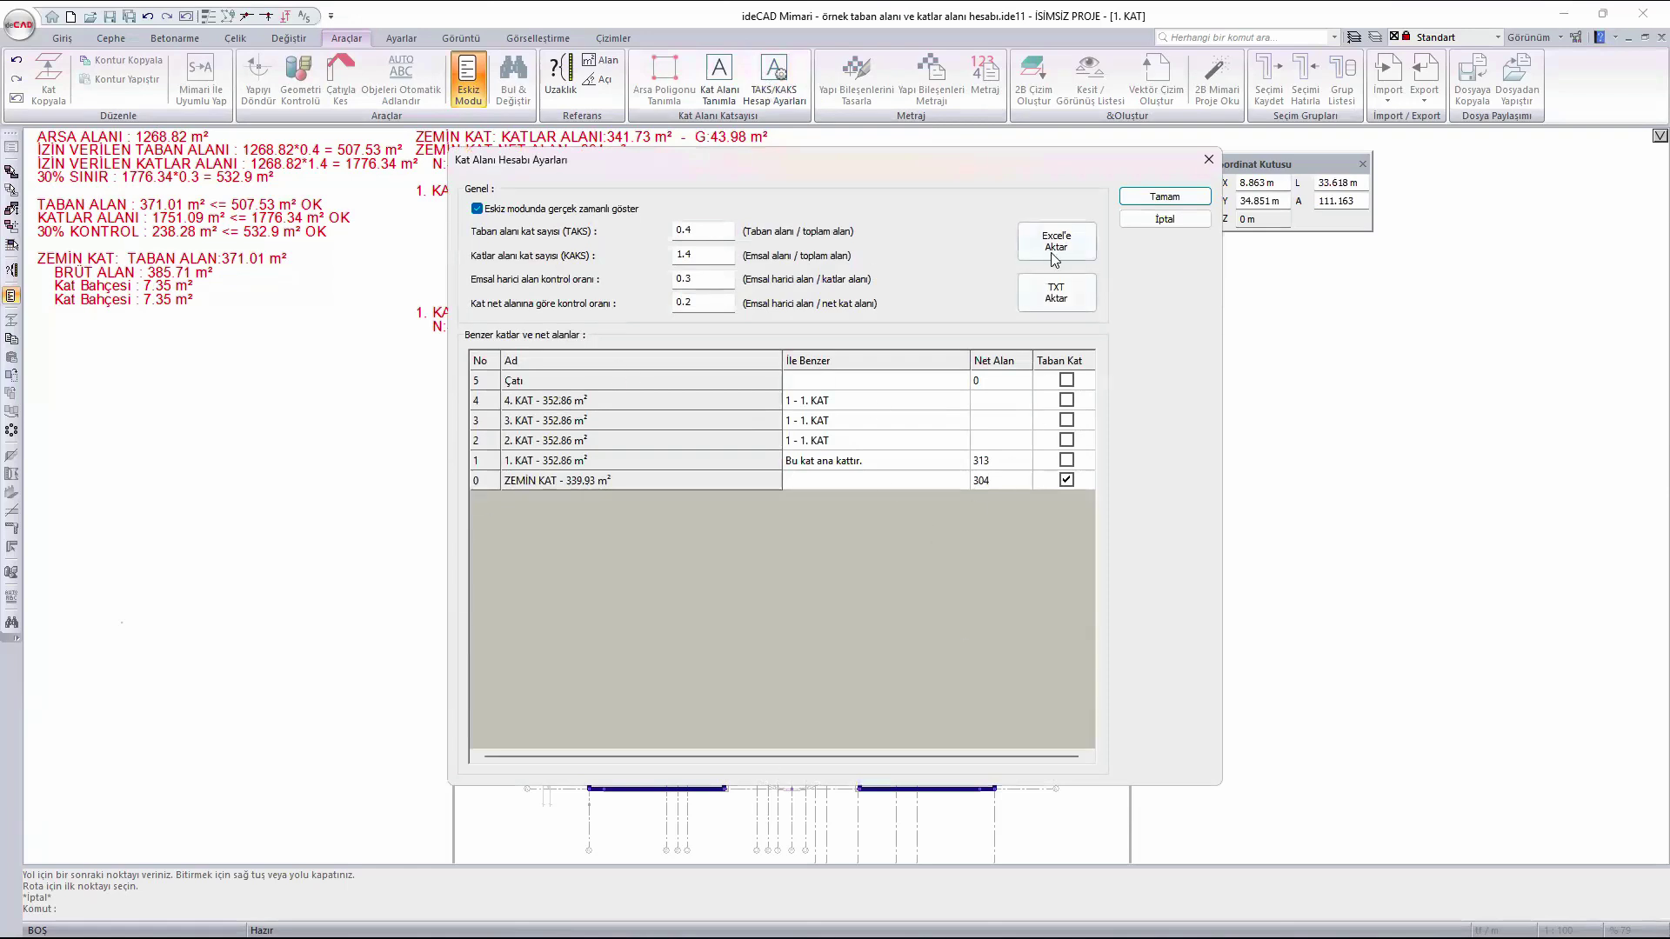
{"action": "left_click", "coordinate": [1053, 307]}
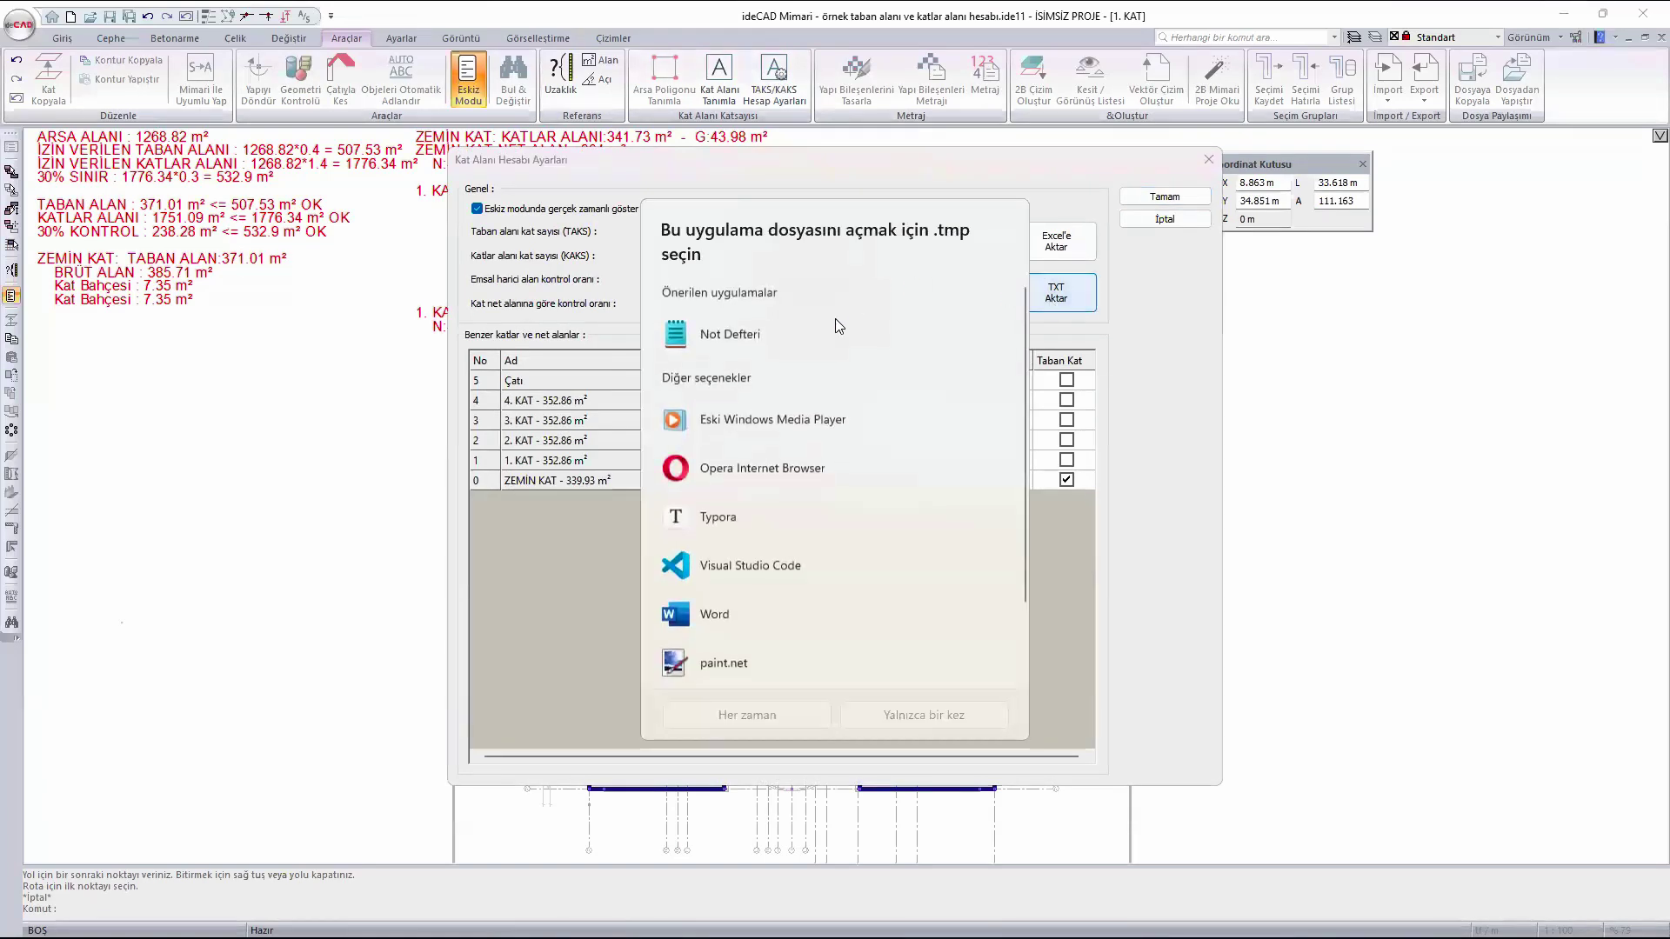
{"action": "left_click", "coordinate": [798, 335]}
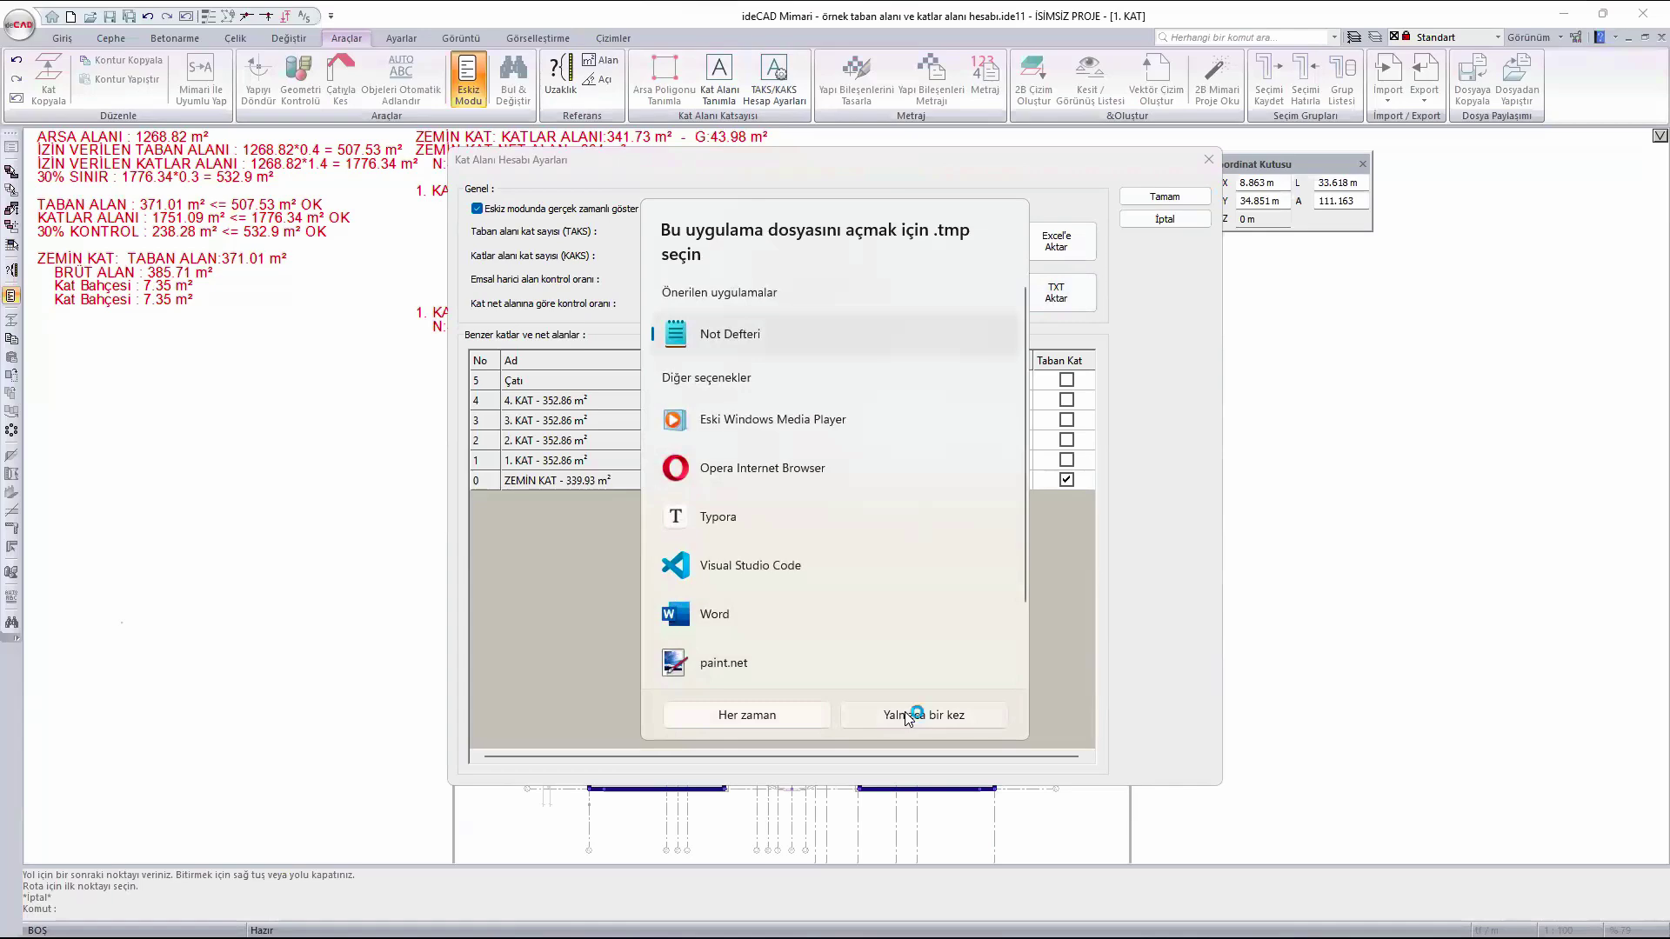
{"action": "left_click", "coordinate": [915, 713]}
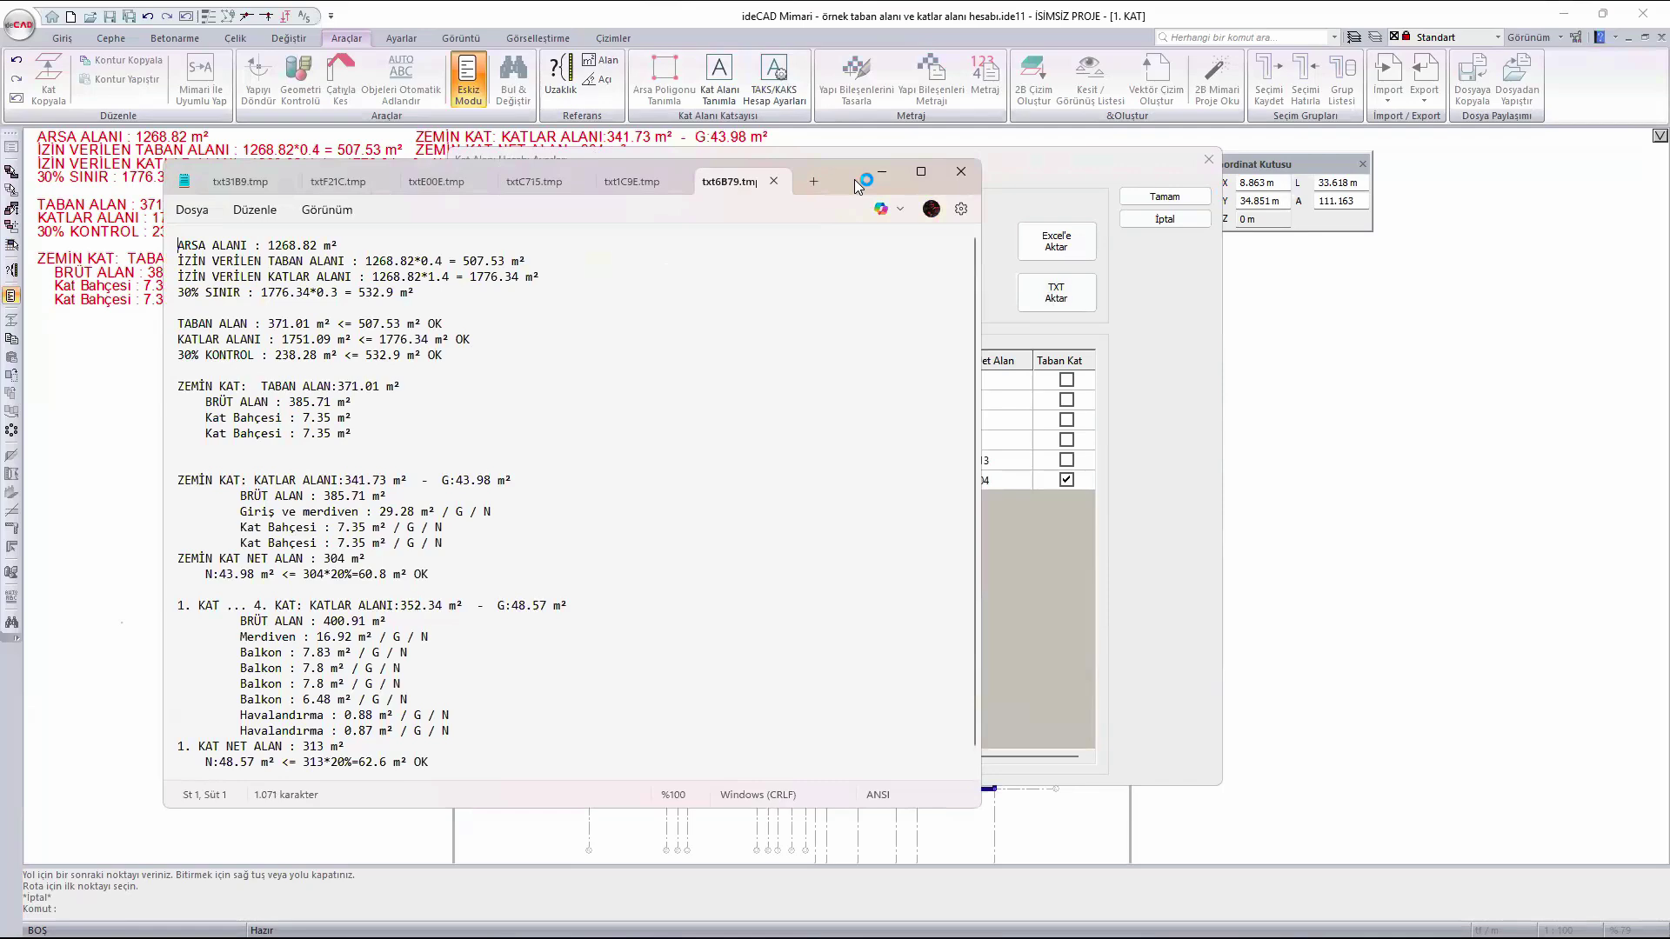
- Read through the exported text report, then close it and the floor-area calculation settings
{"action": "left_click_drag", "start_coordinate": [854, 179], "coordinate": [1105, 127]}
{"action": "scroll", "coordinate": [506, 355], "scroll_direction": "down", "scroll_amount": 1}
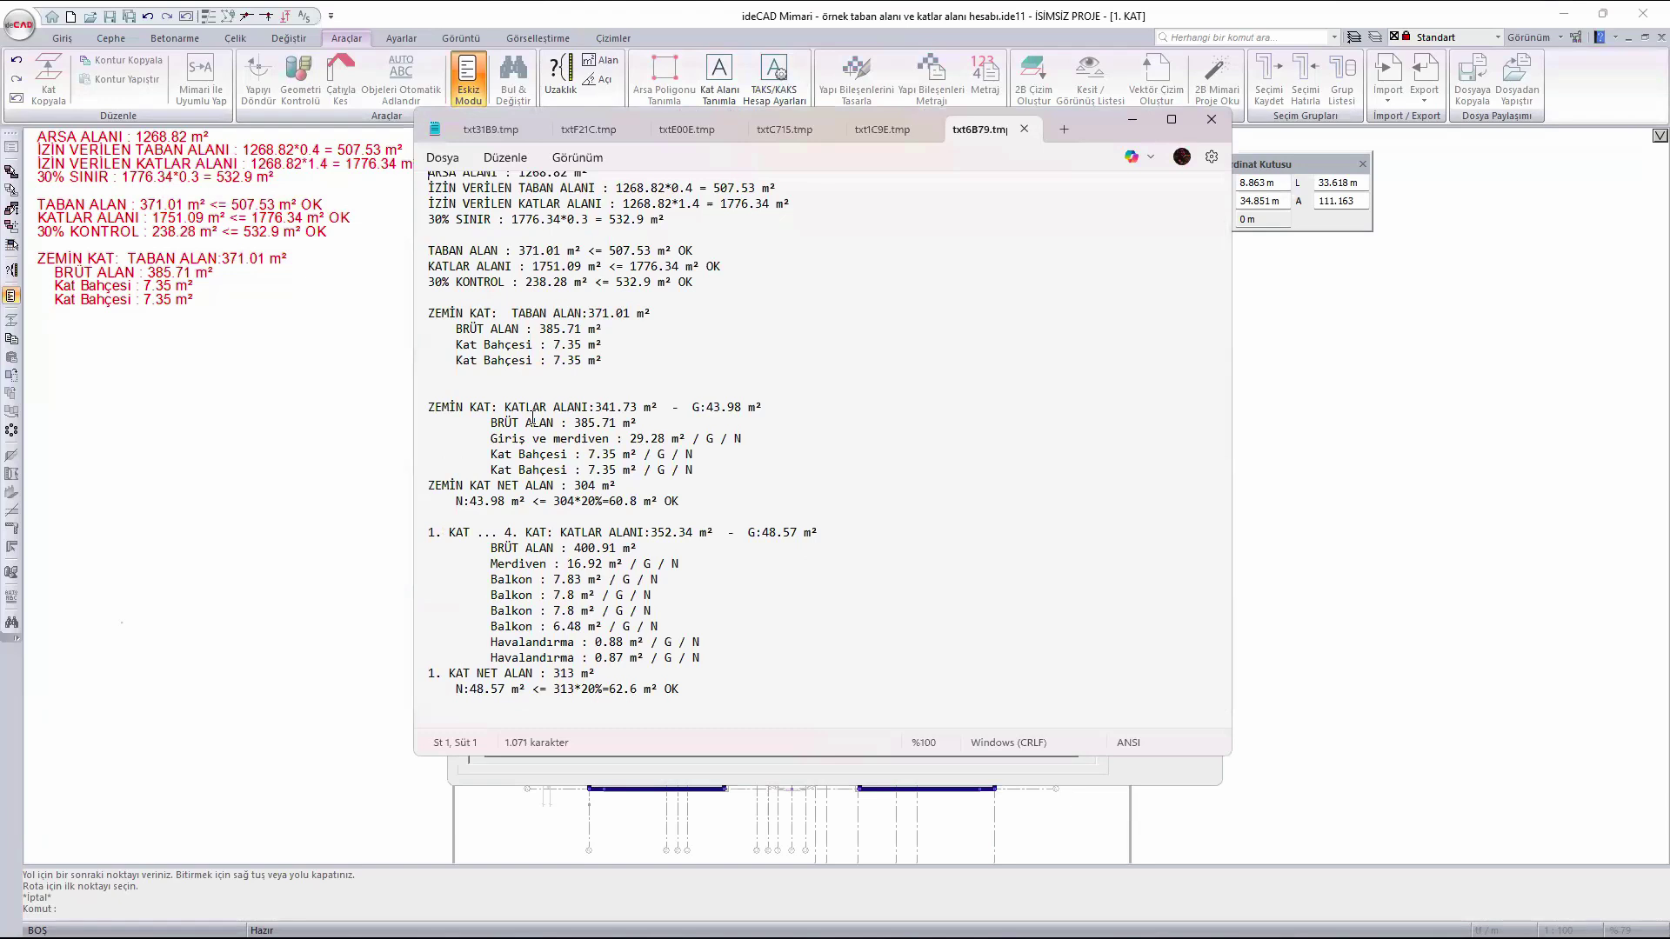
{"action": "left_click", "coordinate": [1212, 120]}
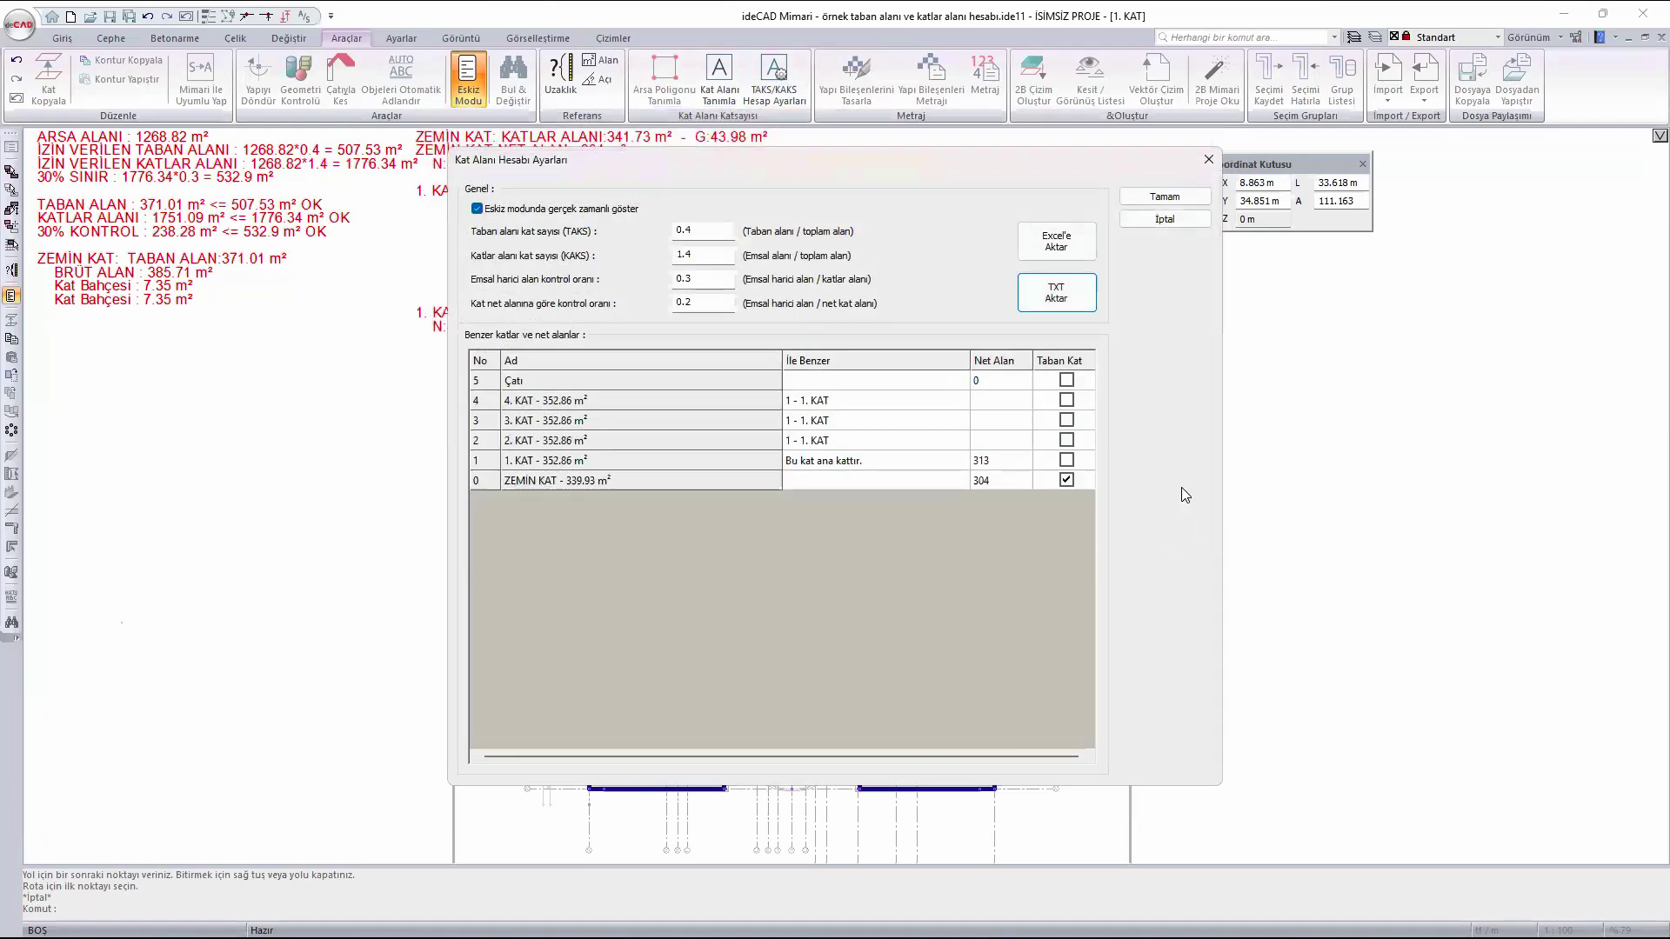
{"action": "left_click", "coordinate": [1210, 161]}
- Switch to the ZEMİN KAT plan, bring the whole drawing sheet into view and leave sketch mode
{"action": "right_click", "coordinate": [914, 928]}
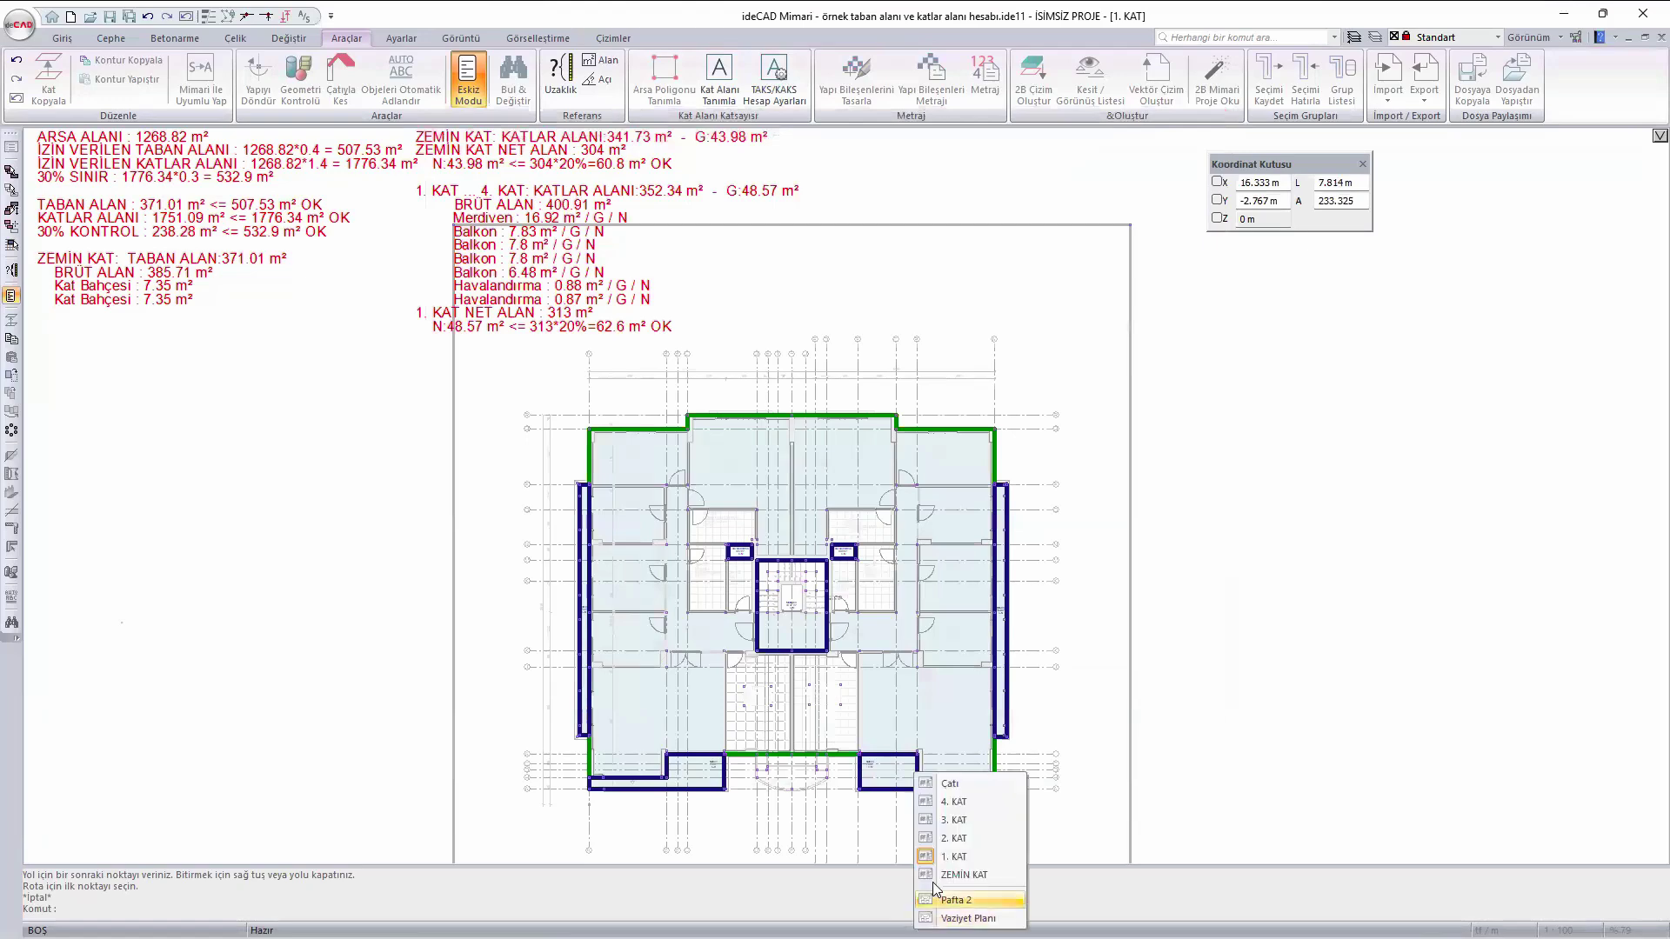
{"action": "left_click", "coordinate": [936, 876]}
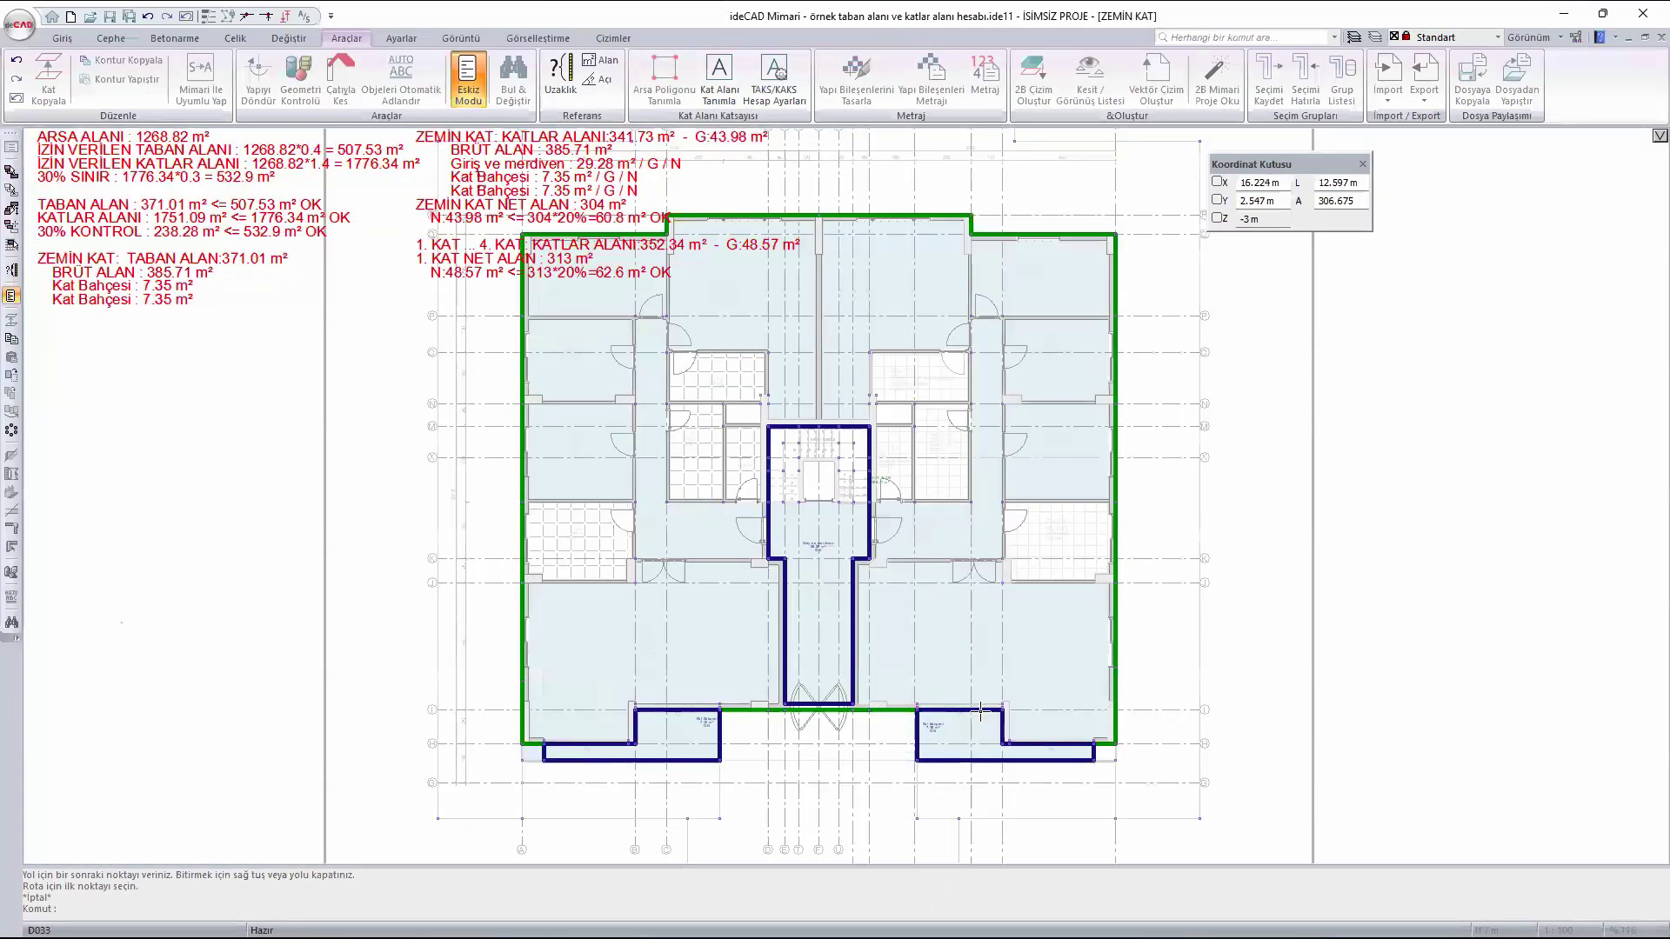
{"action": "mouse_move", "coordinate": [980, 711]}
{"action": "scroll", "coordinate": [980, 711], "scroll_direction": "down", "scroll_amount": 4}
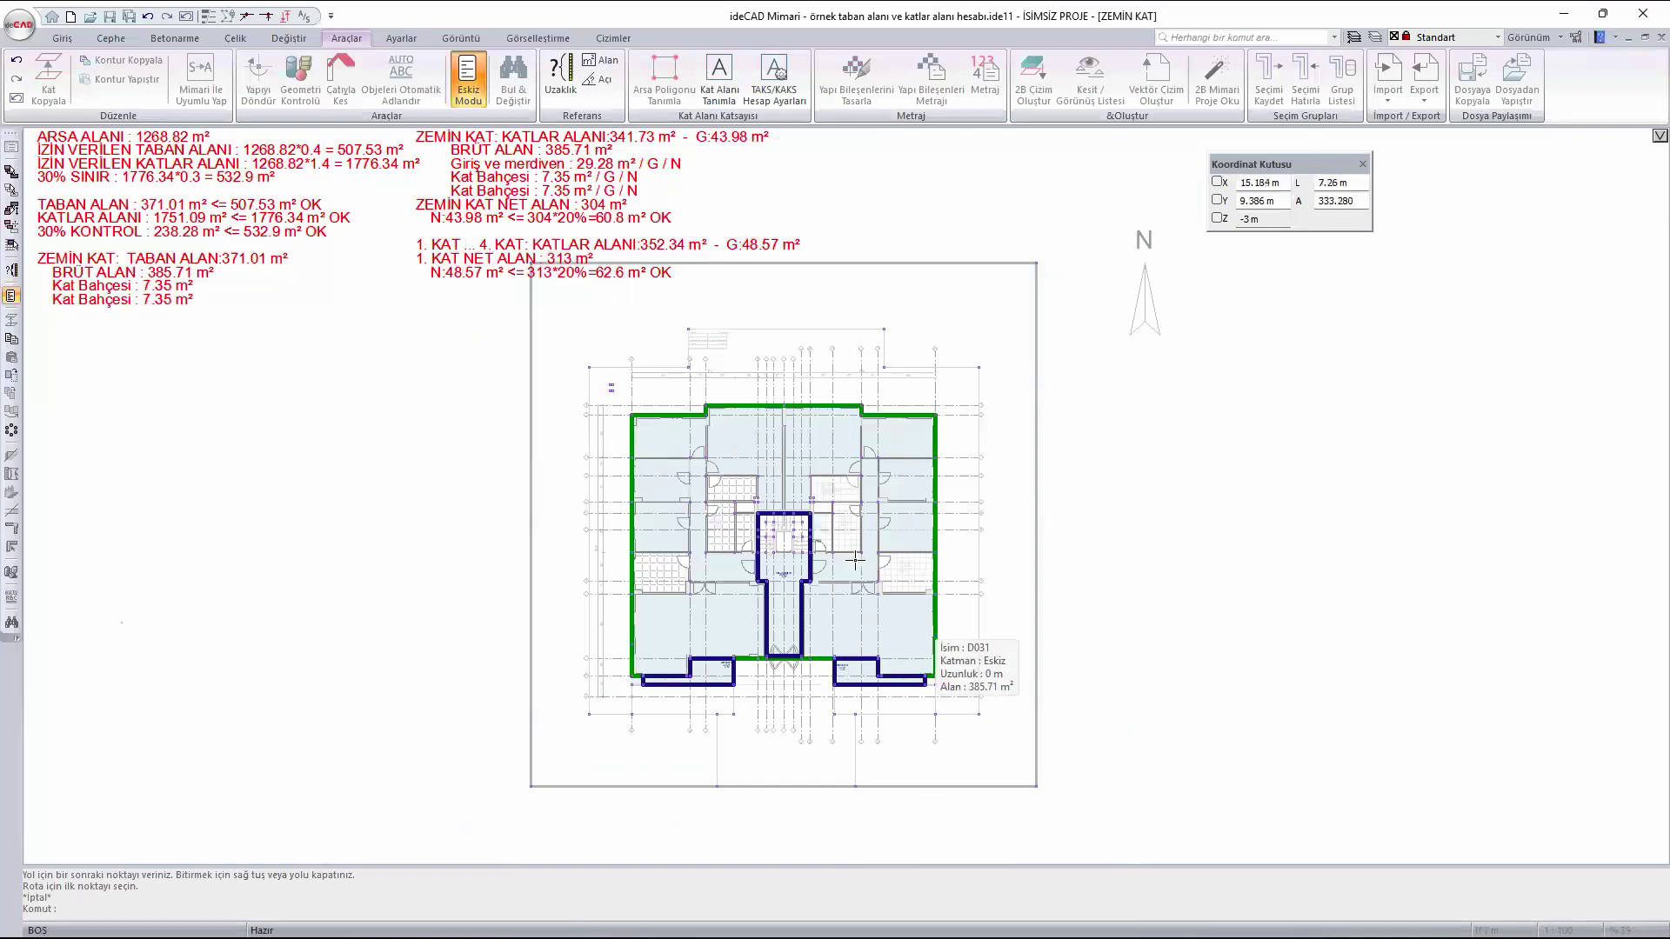
{"action": "scroll", "coordinate": [984, 565], "scroll_direction": "down", "scroll_amount": 1}
{"action": "middle_click_drag", "start_coordinate": [1119, 575], "coordinate": [1067, 585]}
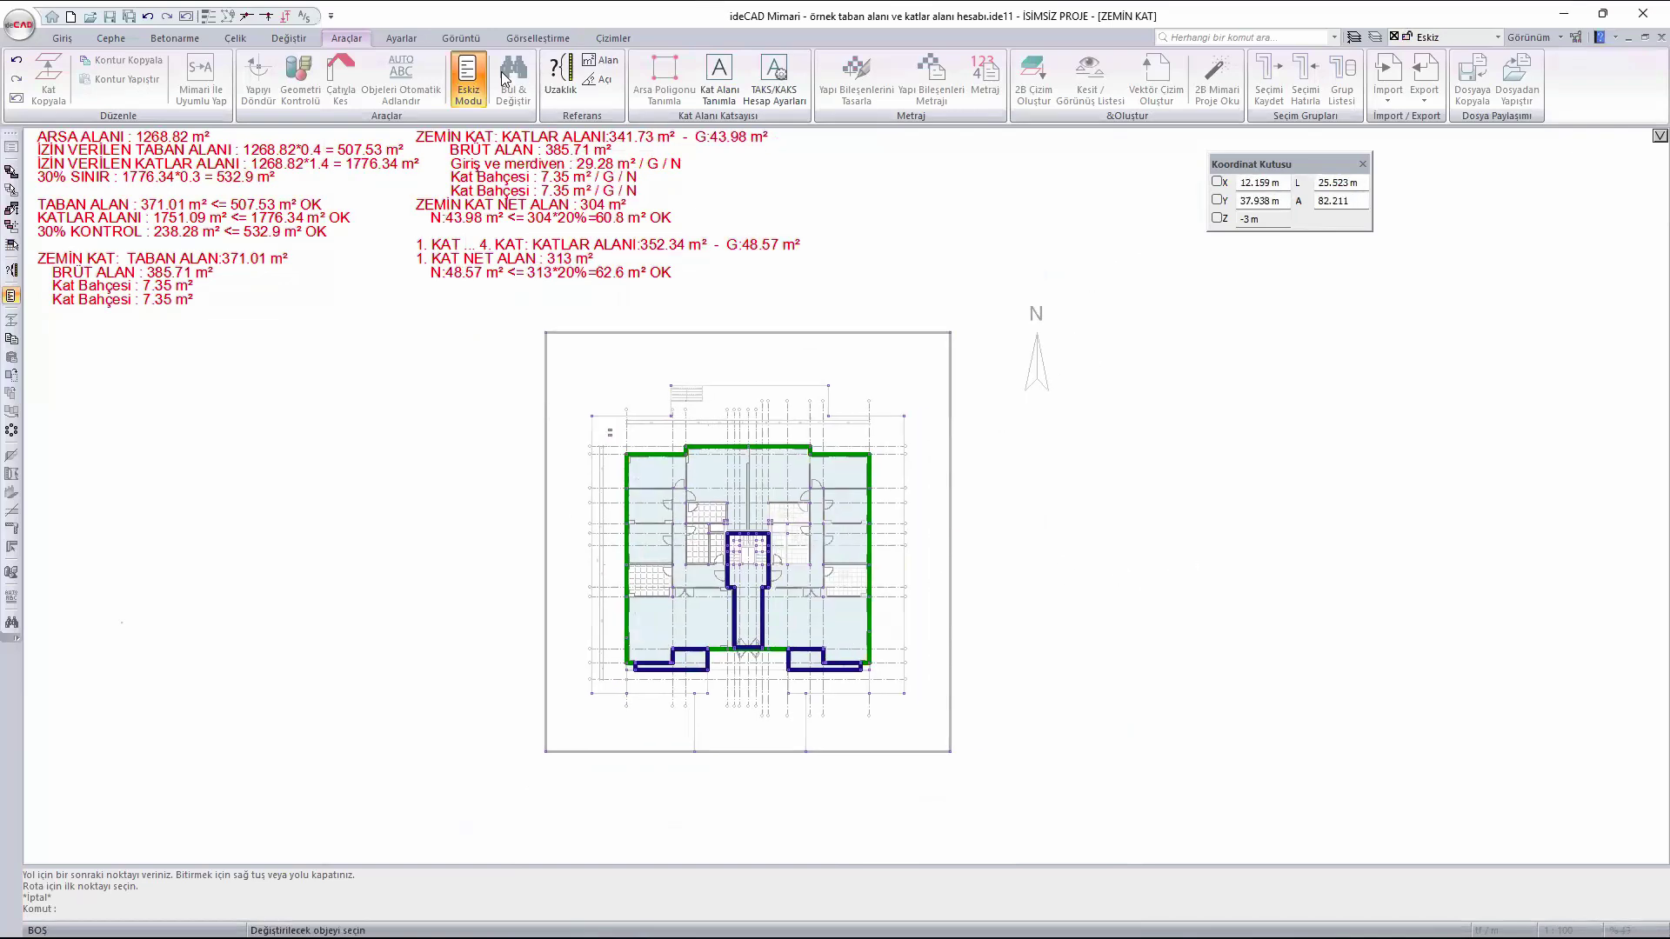
{"action": "left_click", "coordinate": [476, 69]}
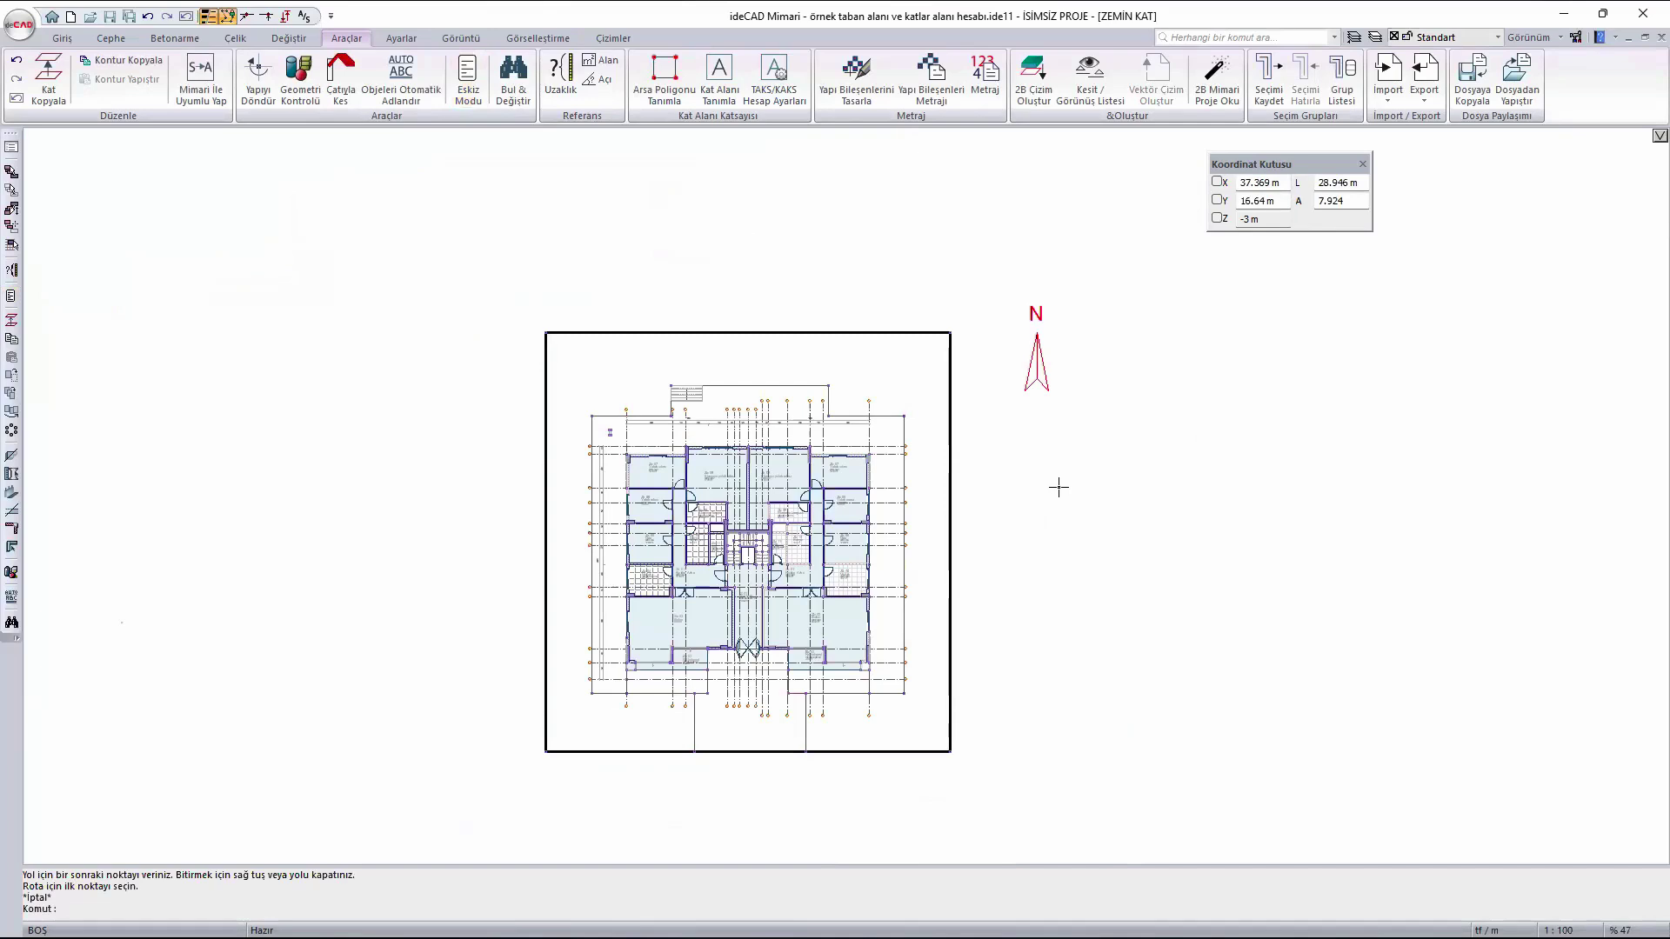
- Create a new layer named Emsal and accept the layer settings
{"action": "left_click", "coordinate": [1375, 37]}
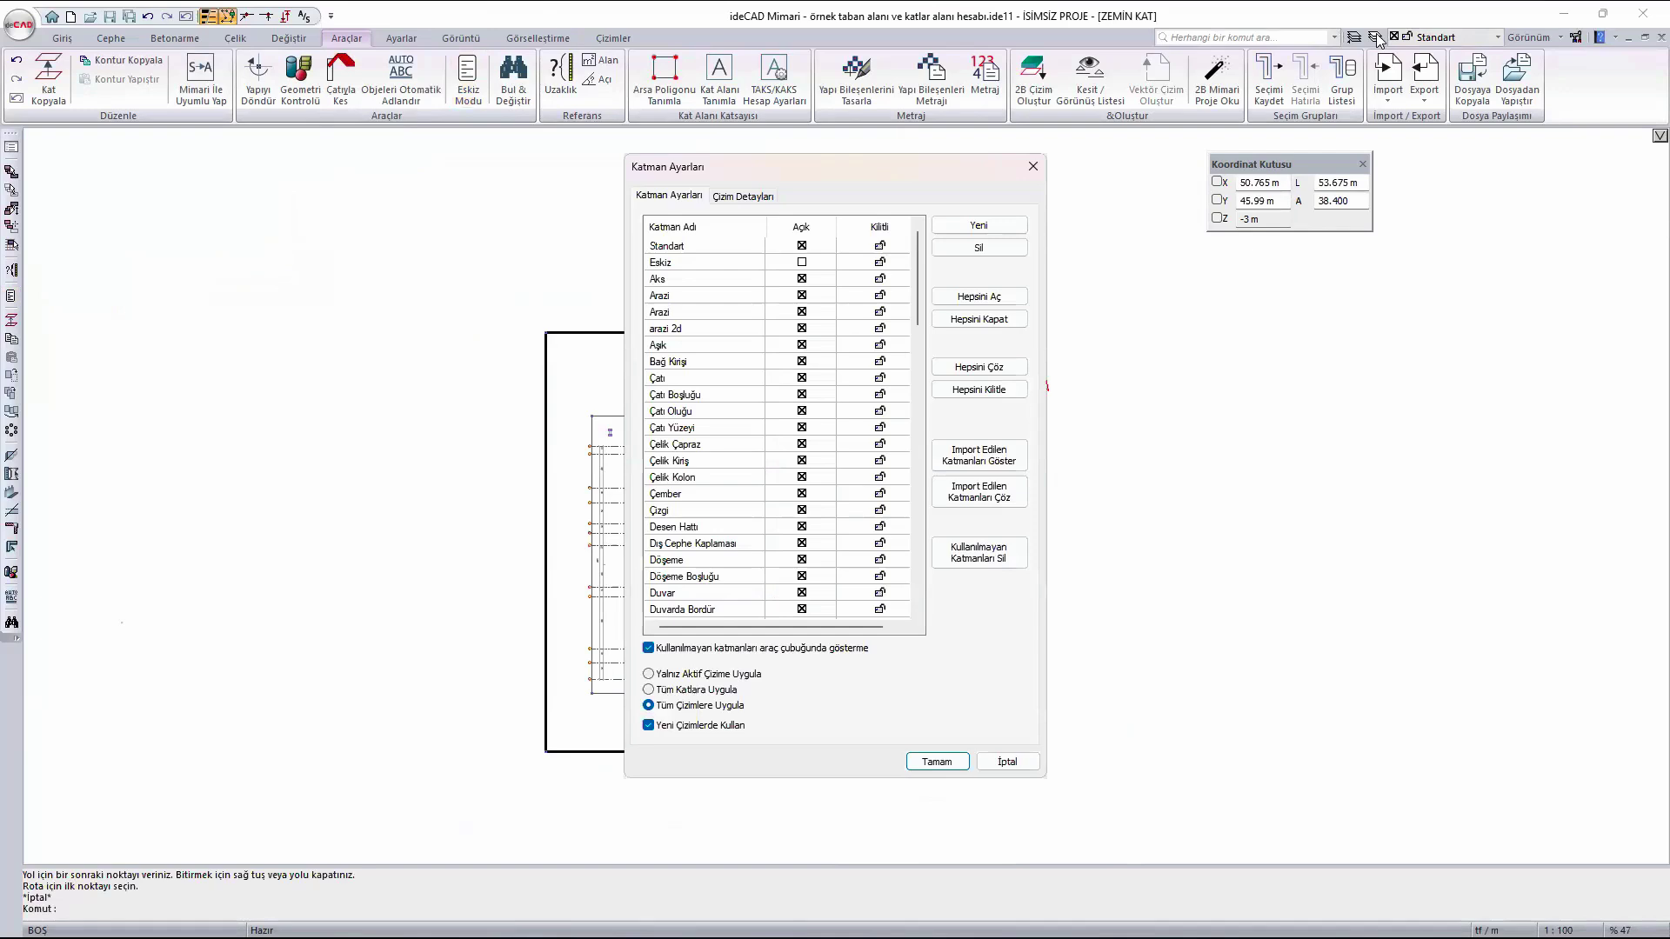
{"action": "left_click", "coordinate": [980, 227]}
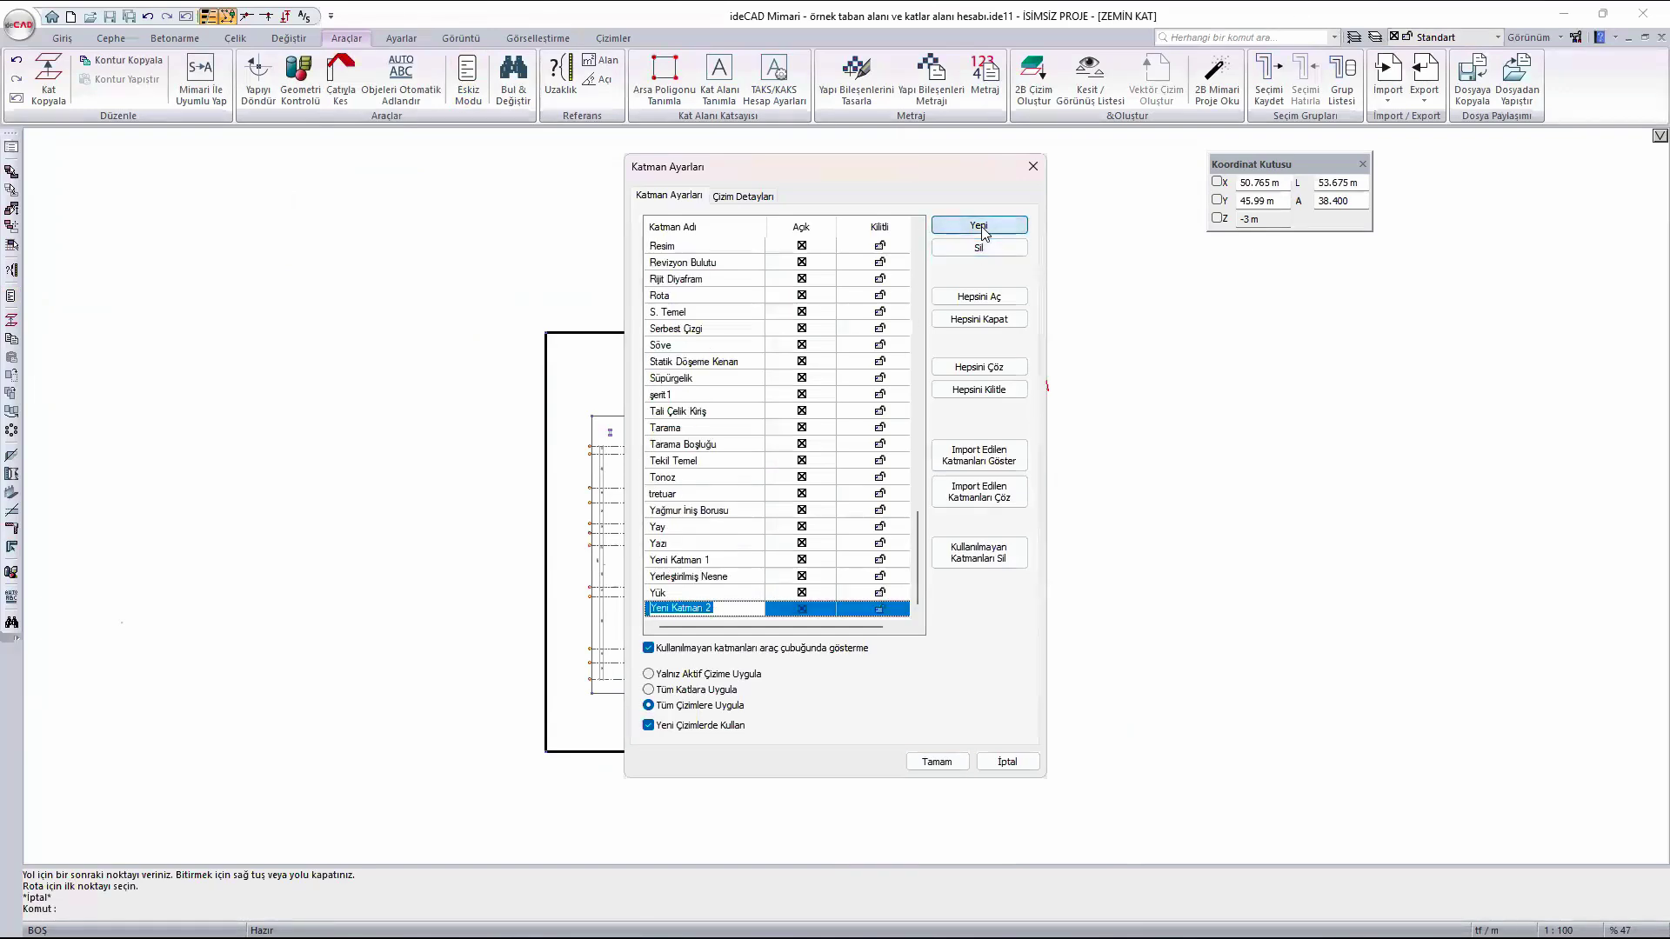
{"action": "type", "text": "Emsal"}
{"action": "key", "text": "Return"}
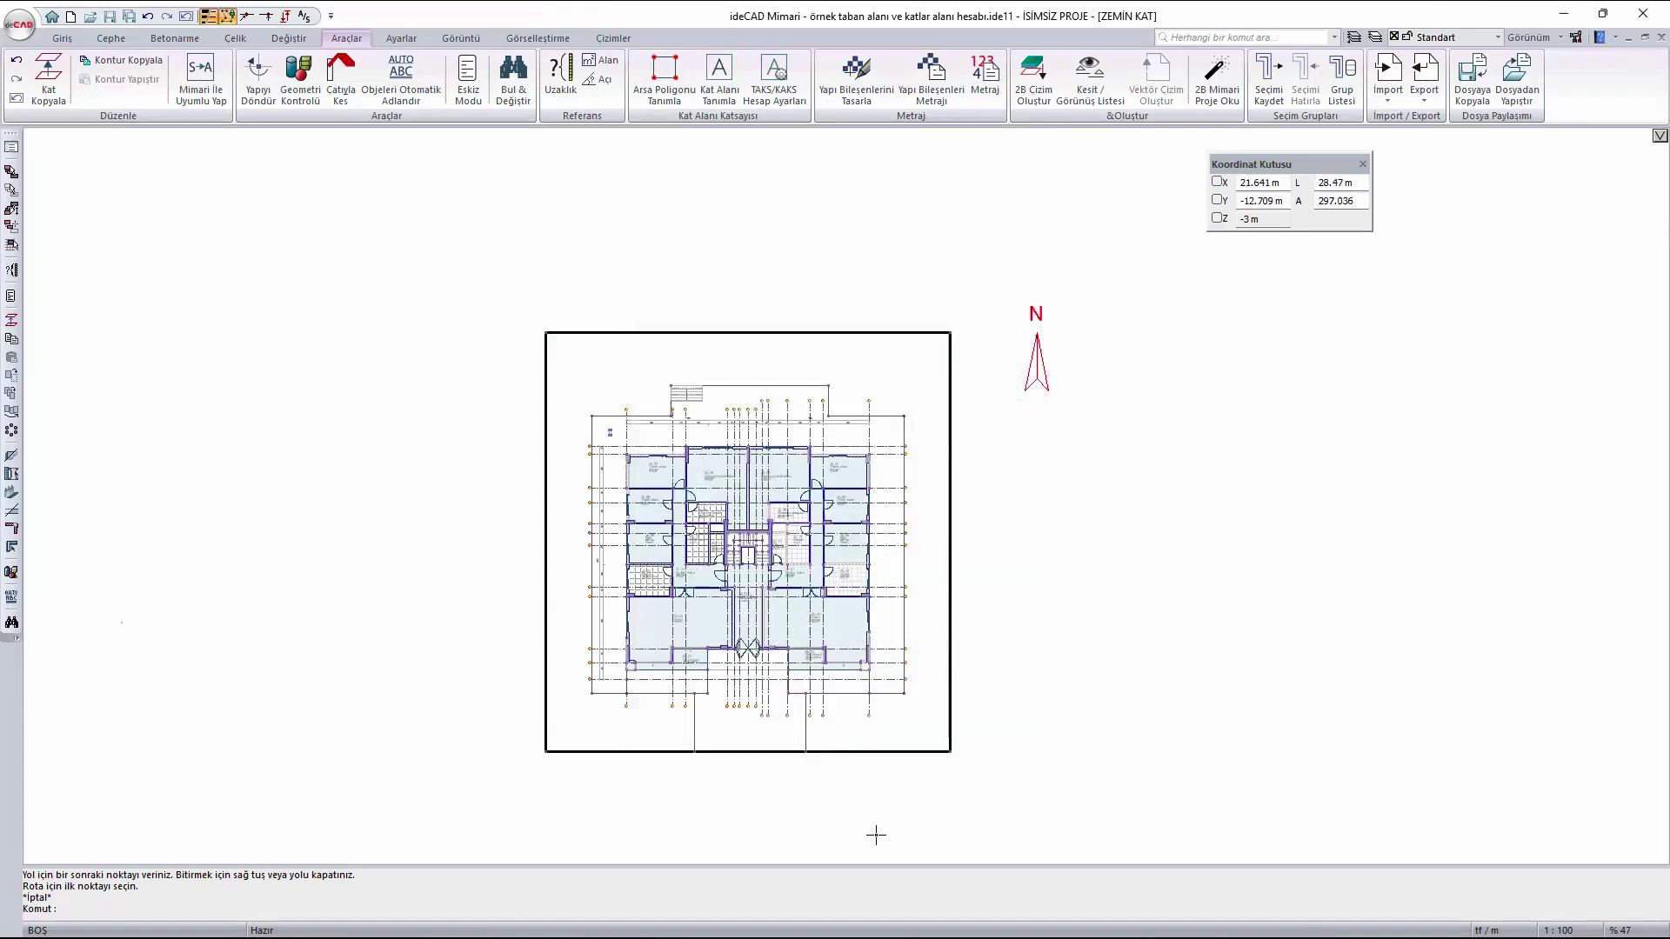
- In sketch mode on ZEMİN KAT, move the green floor outline and the three blue deductible-area outlines horizontally about 37 m, clear of the plan
{"action": "right_click", "coordinate": [870, 928]}
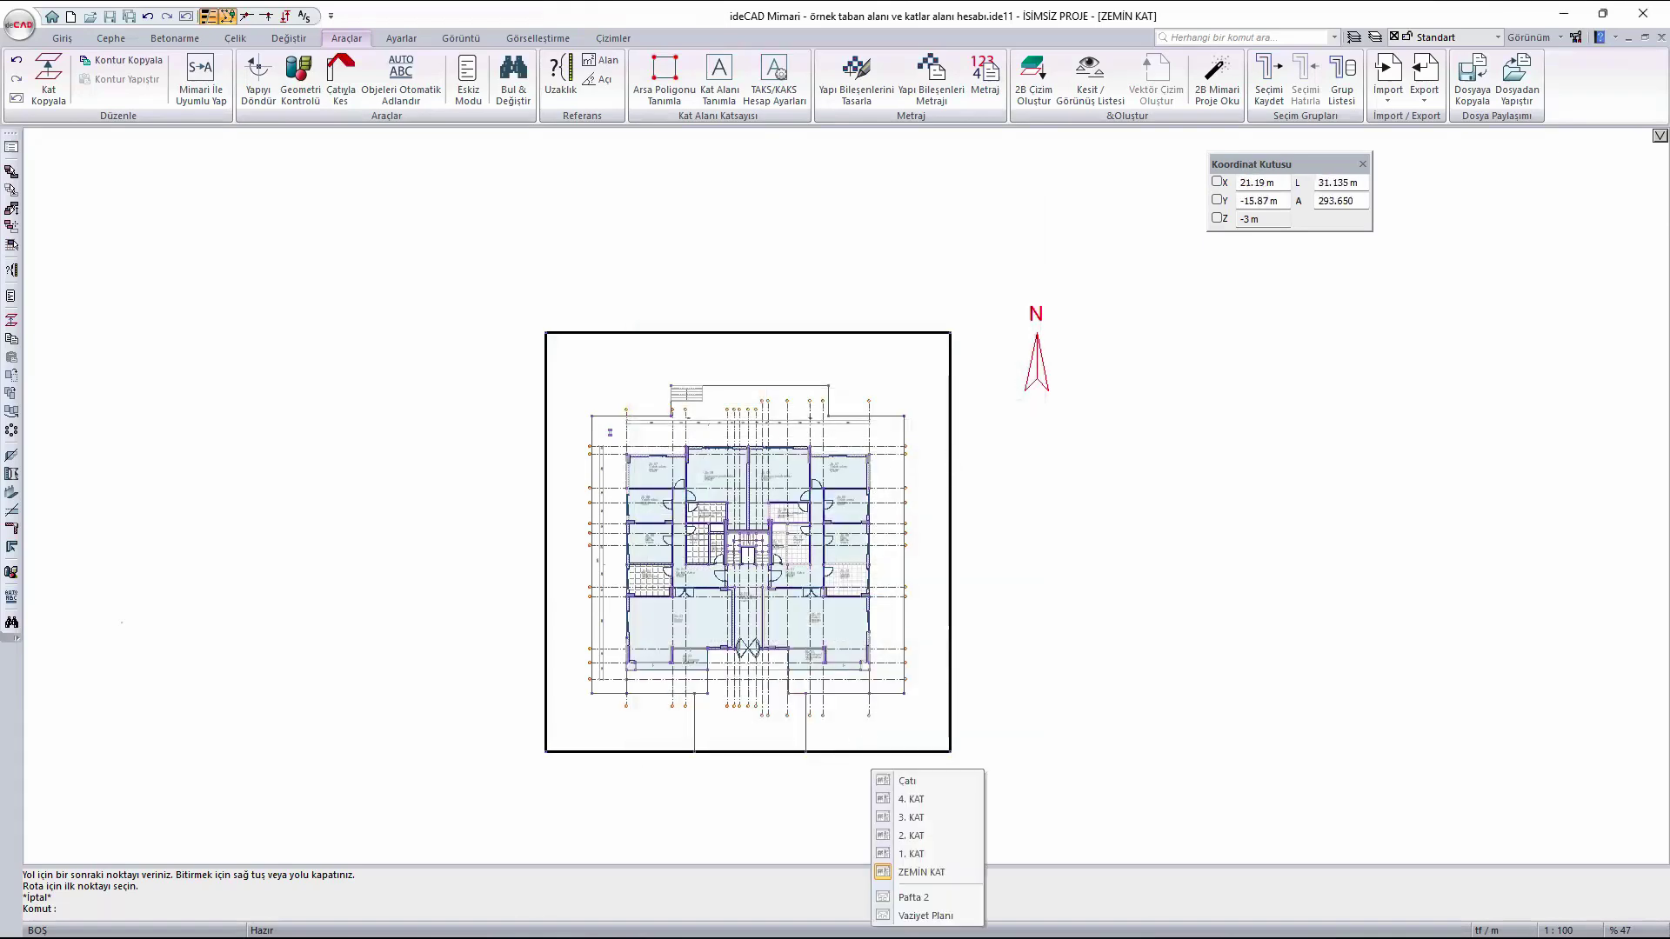
{"action": "left_click", "coordinate": [927, 873]}
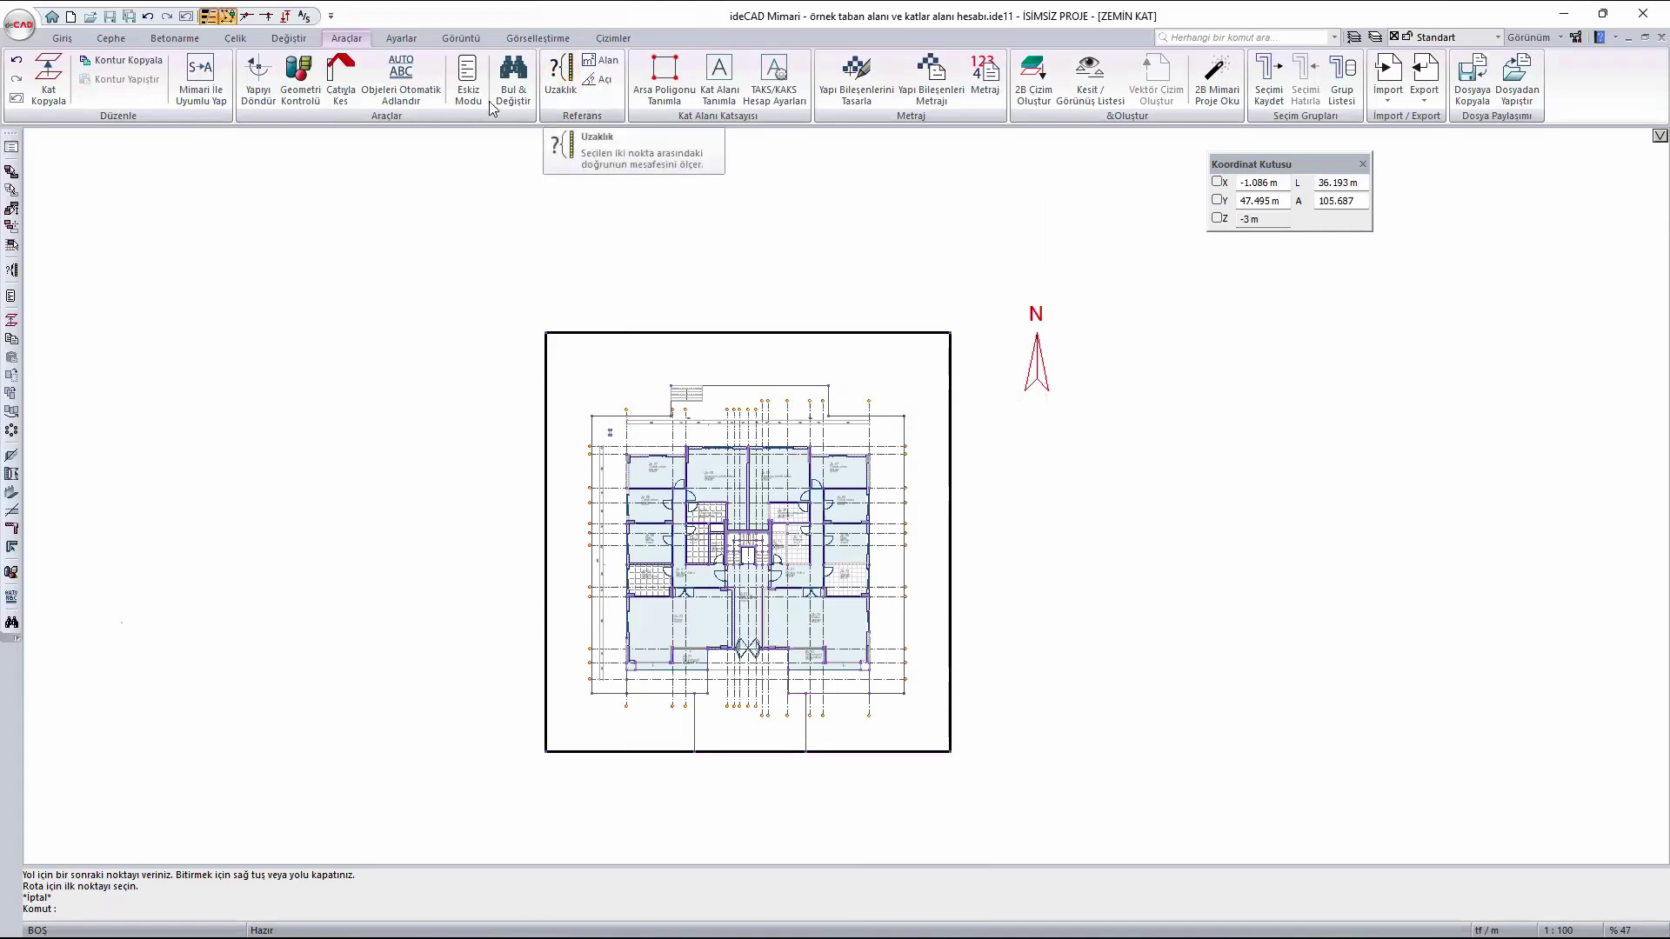
{"action": "left_click", "coordinate": [468, 80]}
{"action": "scroll", "coordinate": [976, 514], "scroll_direction": "up", "scroll_amount": 3}
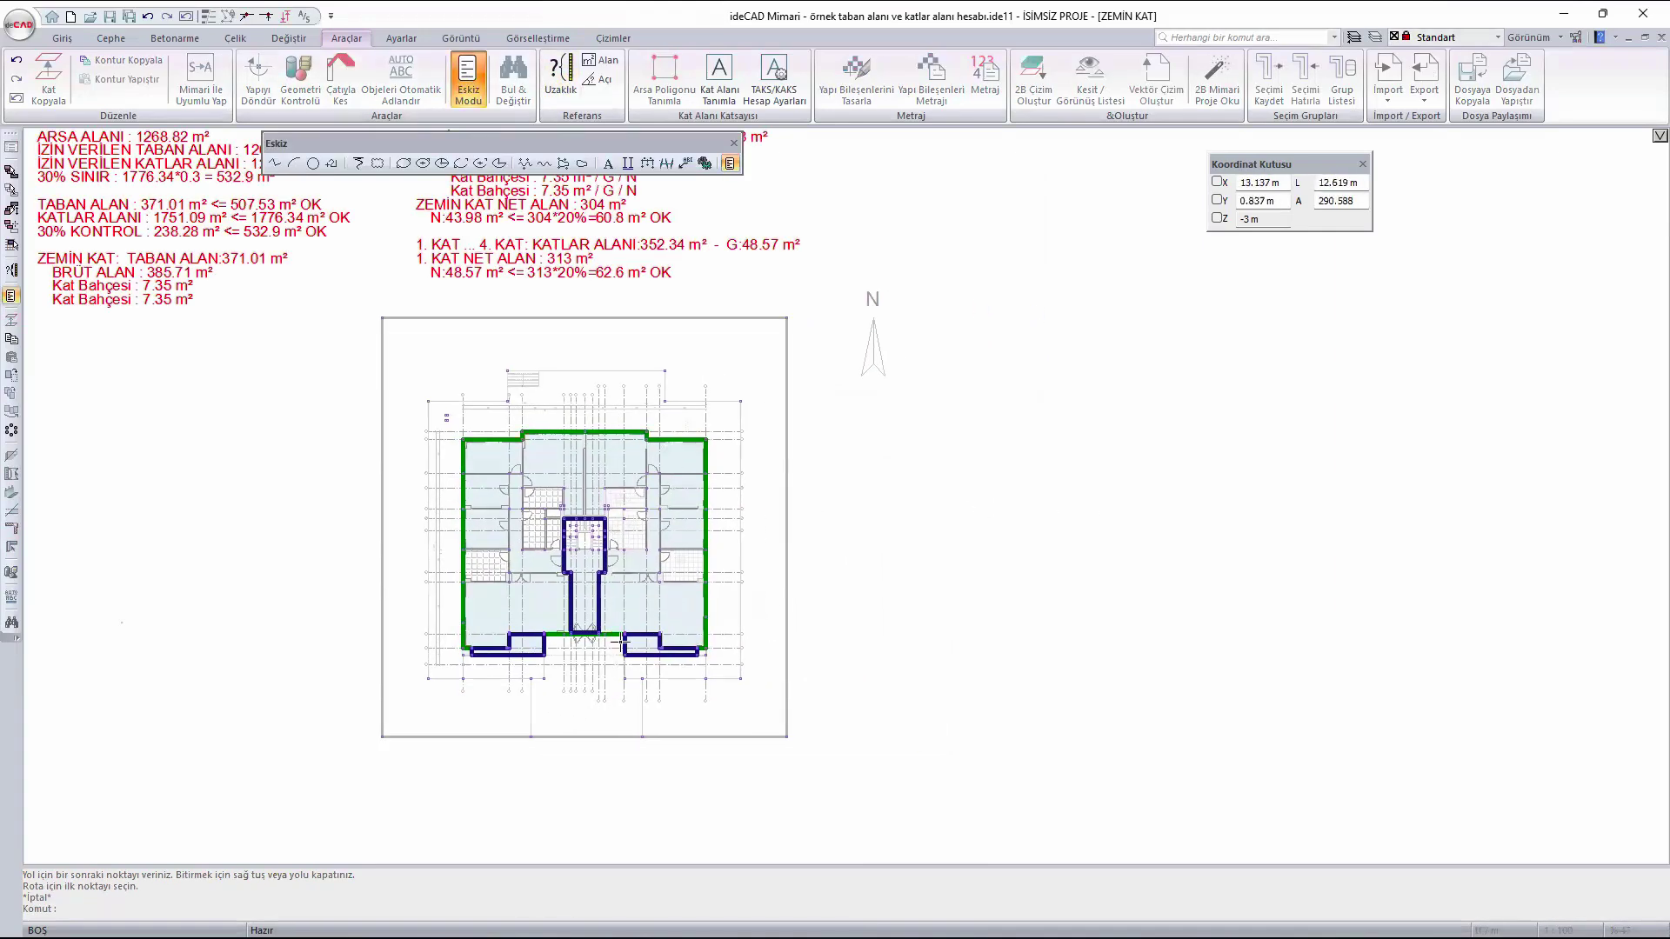
{"action": "left_click", "coordinate": [653, 625]}
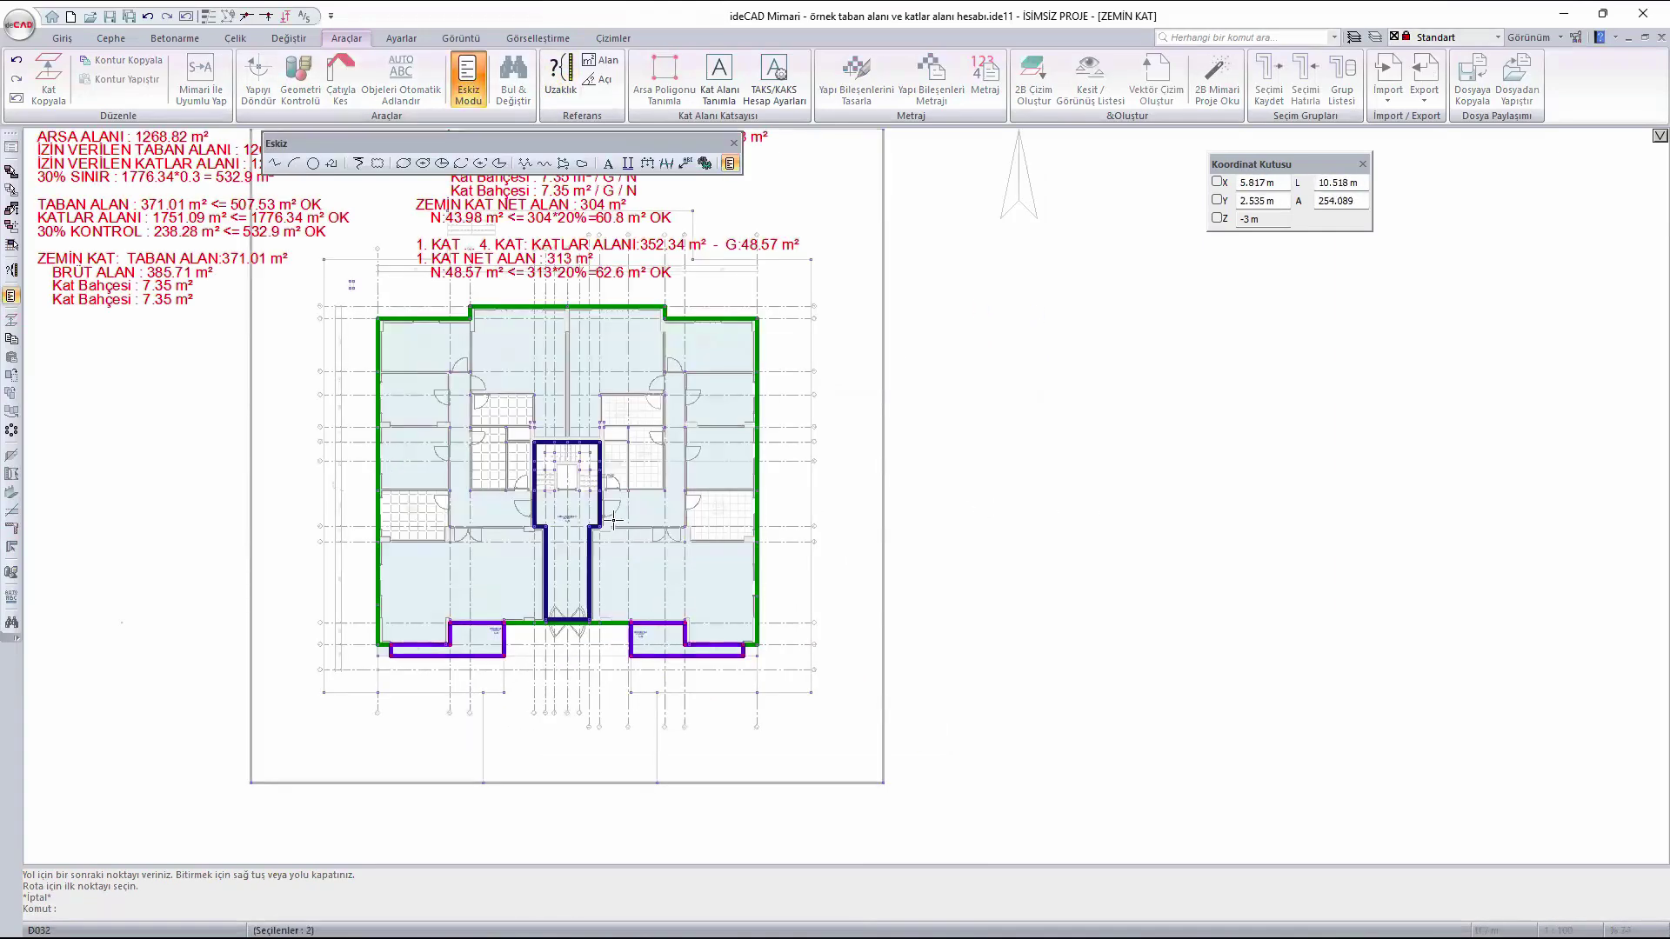
{"action": "left_click", "coordinate": [625, 460]}
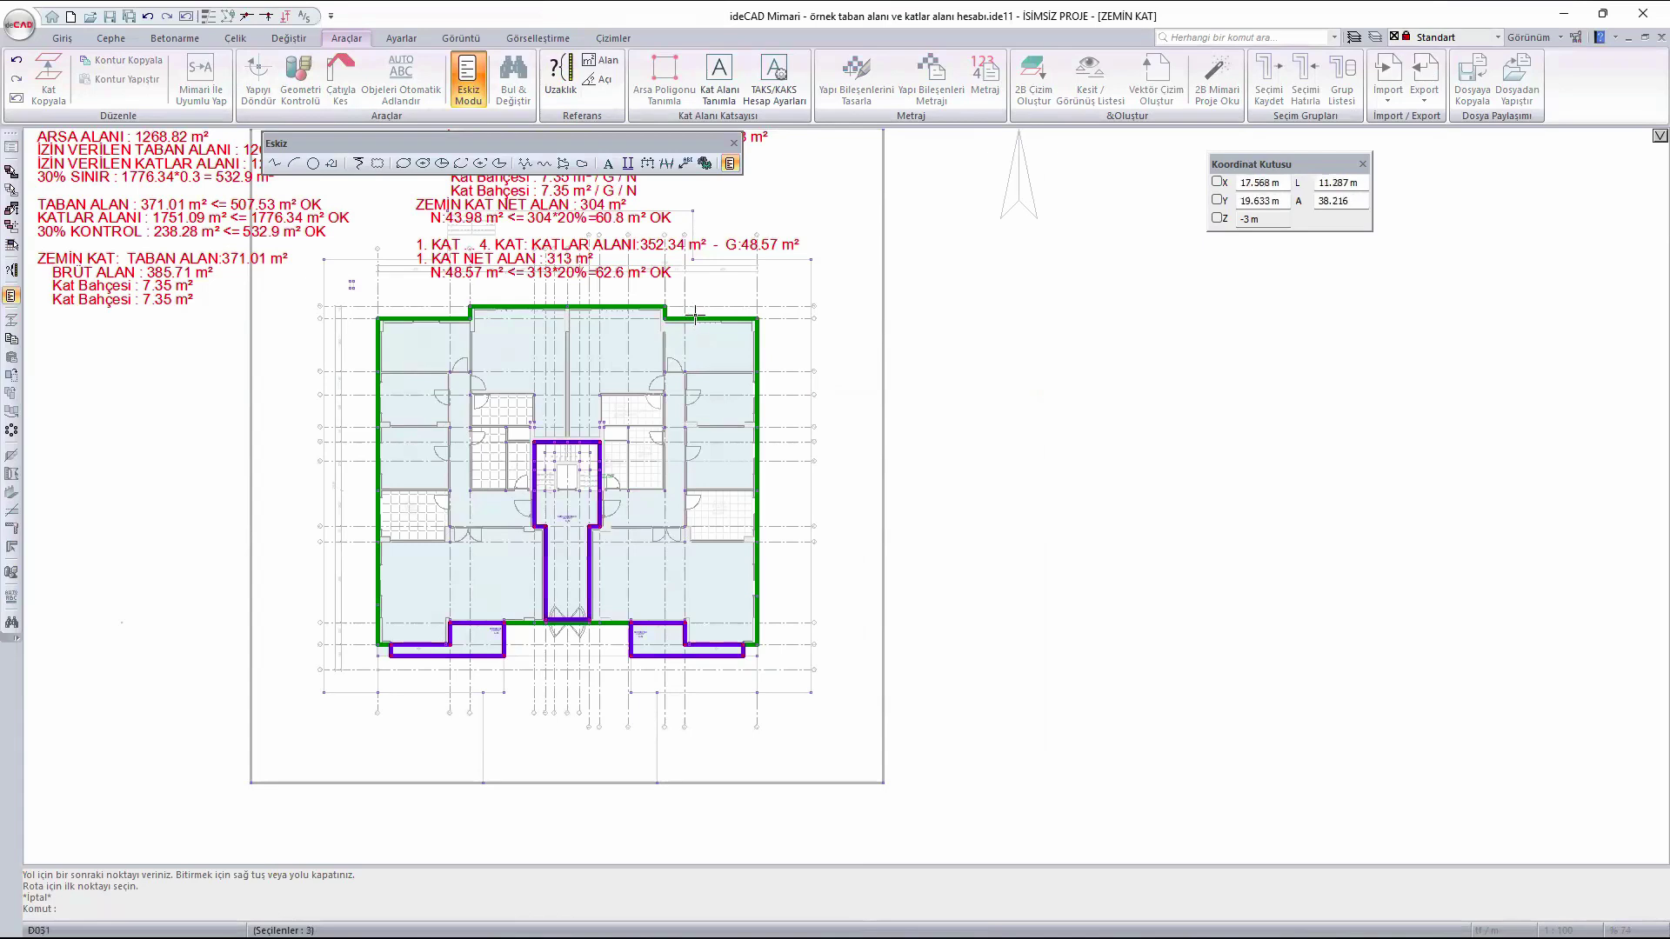
{"action": "left_click", "coordinate": [696, 318]}
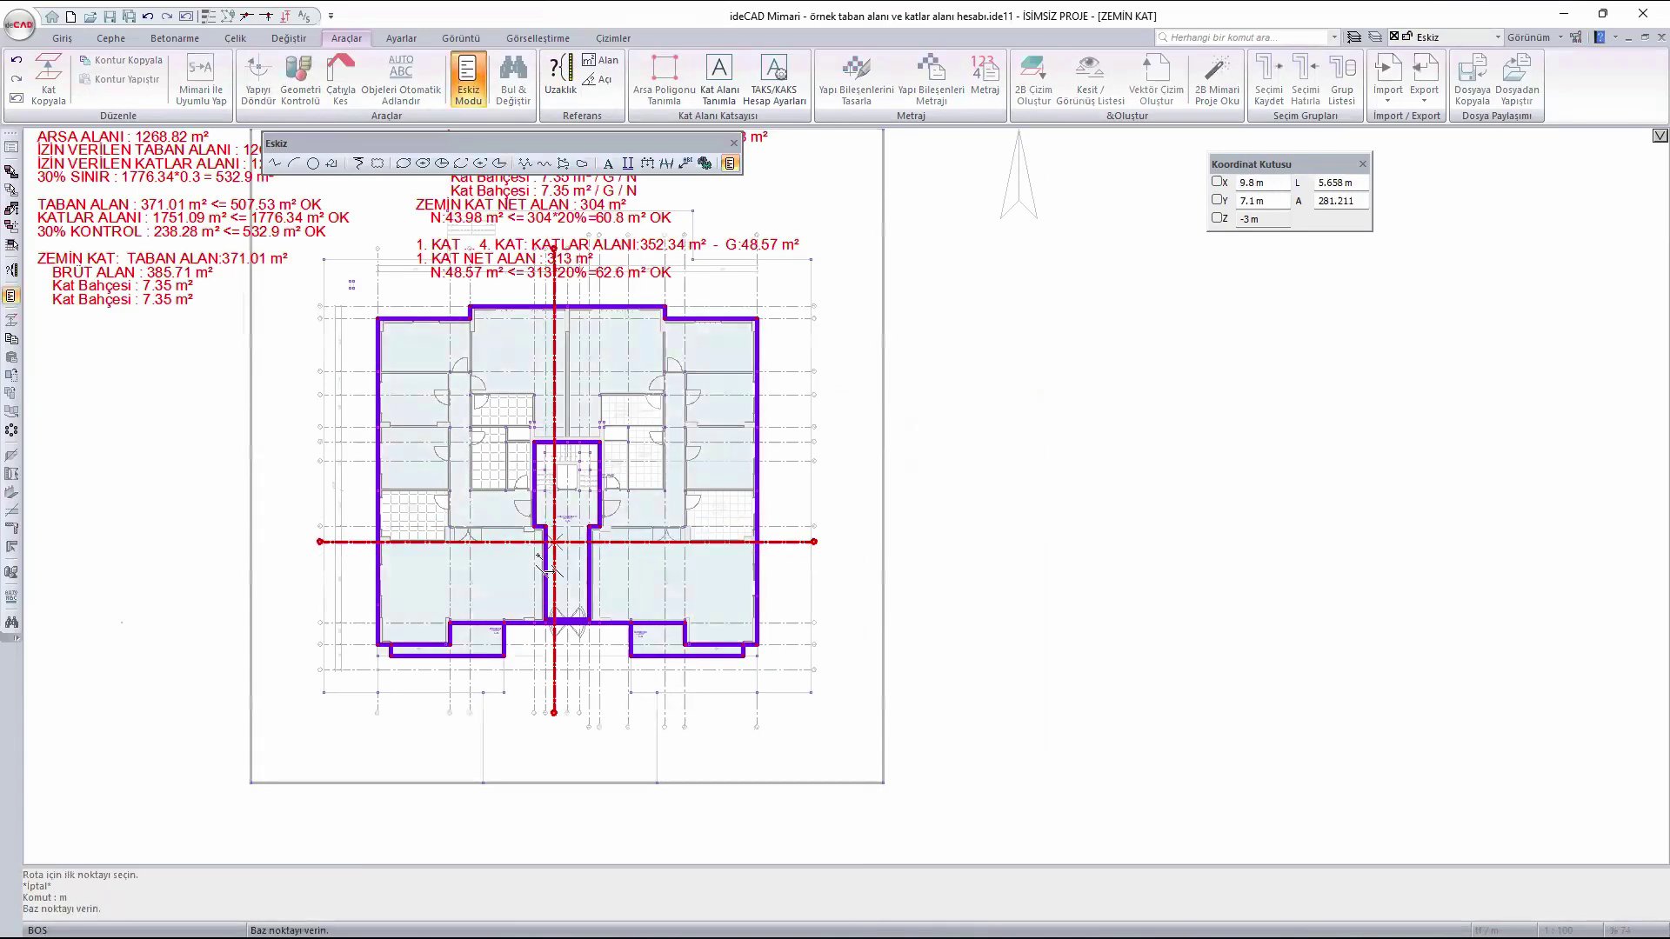
{"action": "type", "text": "m"}
{"action": "key", "text": "Return"}
{"action": "left_click", "coordinate": [486, 577]}
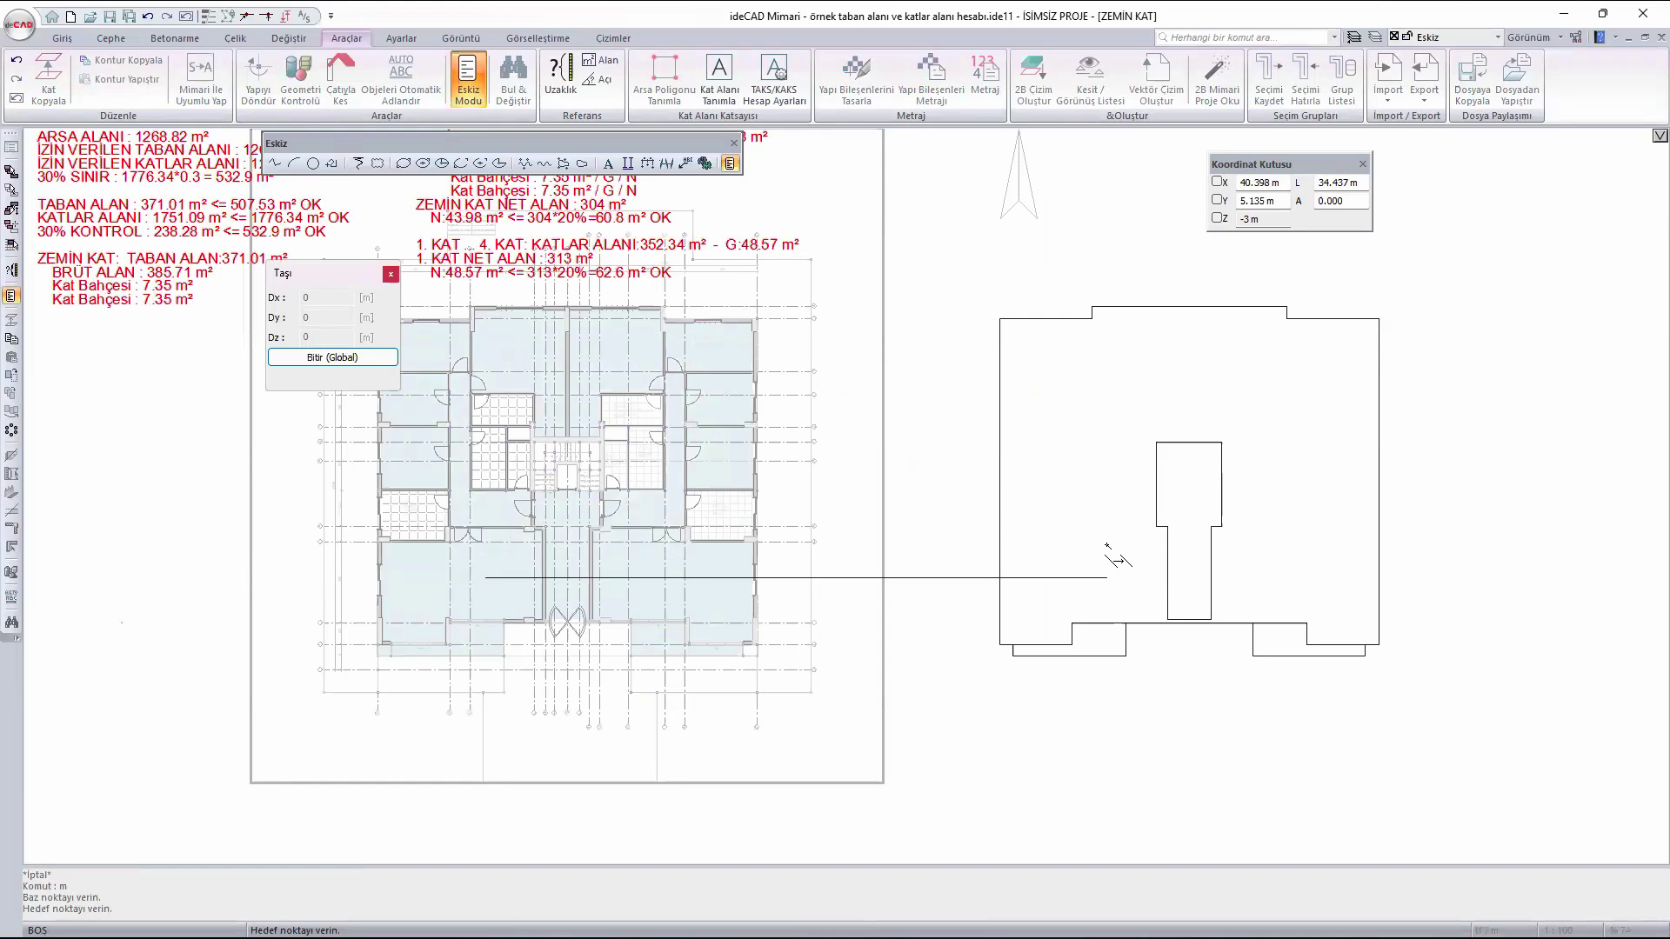
{"action": "left_click", "coordinate": [1156, 534]}
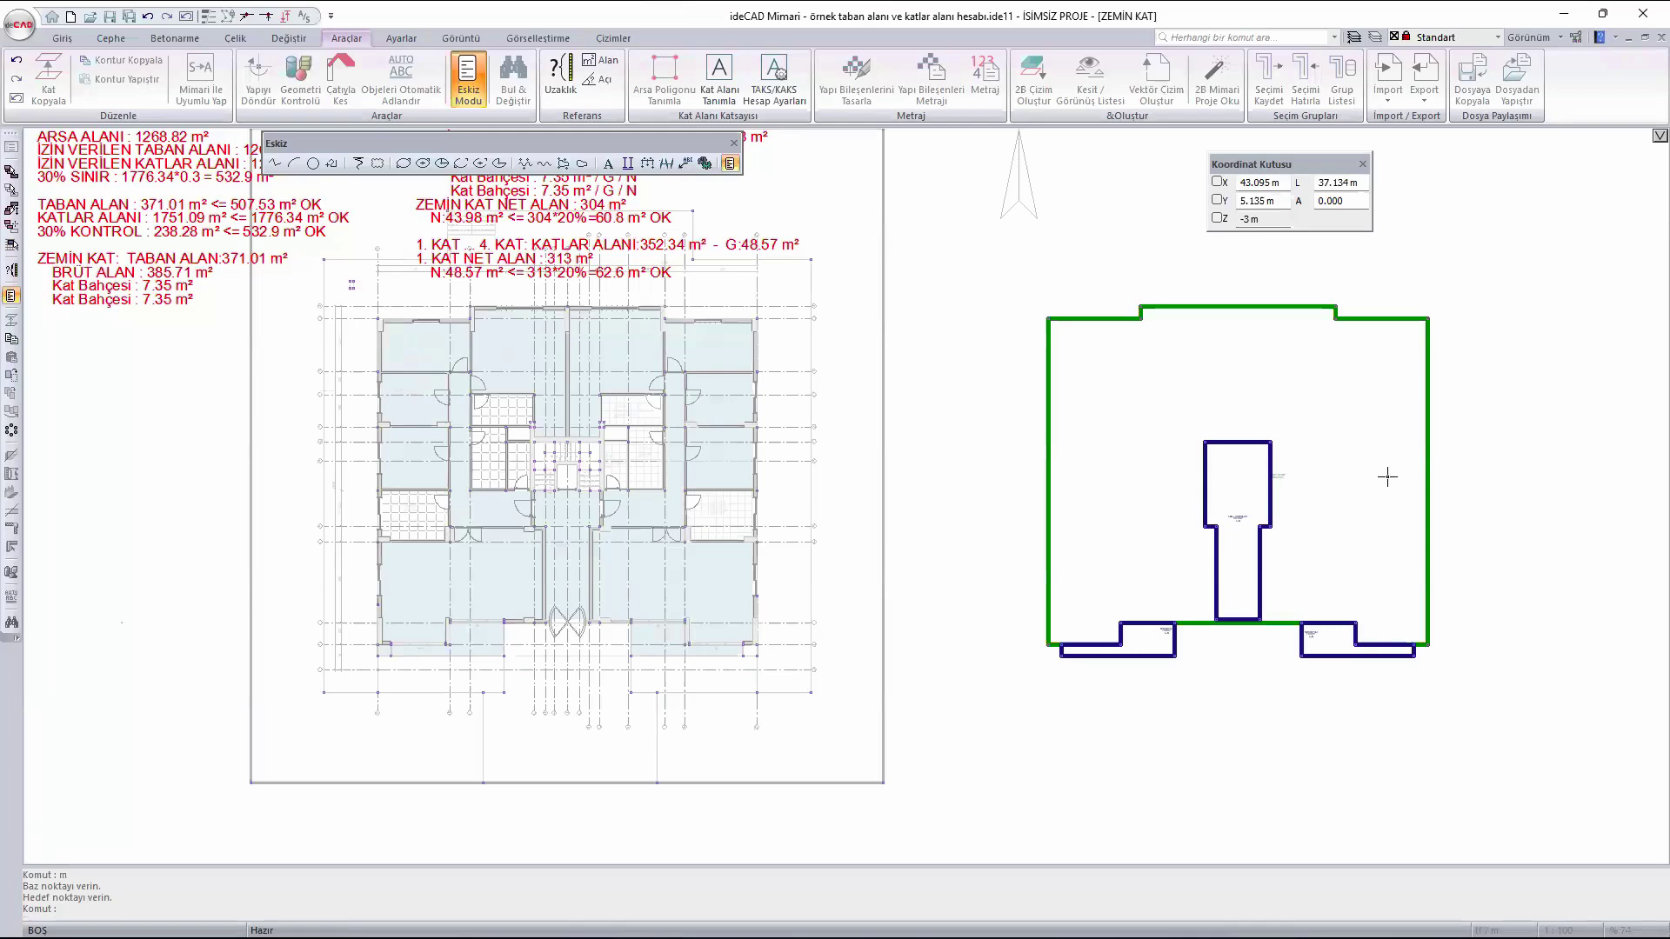
{"action": "key", "text": "Escape"}
{"action": "scroll", "coordinate": [1379, 473], "scroll_direction": "up", "scroll_amount": 2}
{"action": "key", "text": "m"}
{"action": "scroll", "coordinate": [1209, 532], "scroll_direction": "down", "scroll_amount": 1}
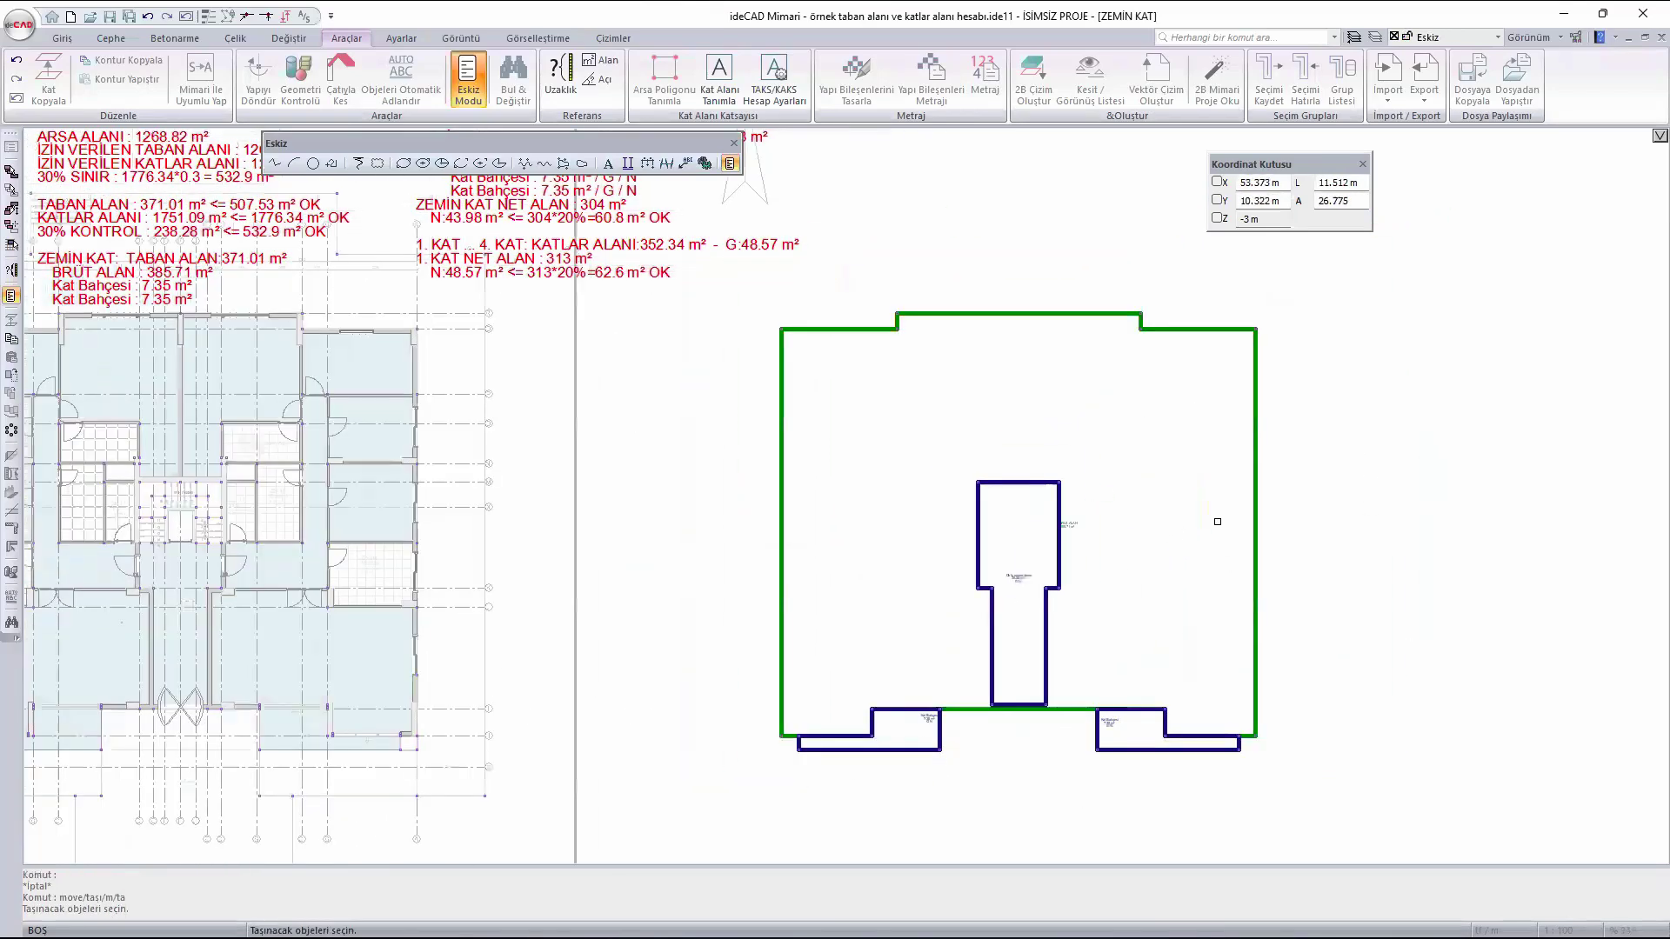
{"action": "middle_click_drag", "start_coordinate": [1286, 381], "coordinate": [1253, 373]}
{"action": "scroll", "coordinate": [1252, 382], "scroll_direction": "down", "scroll_amount": 1}
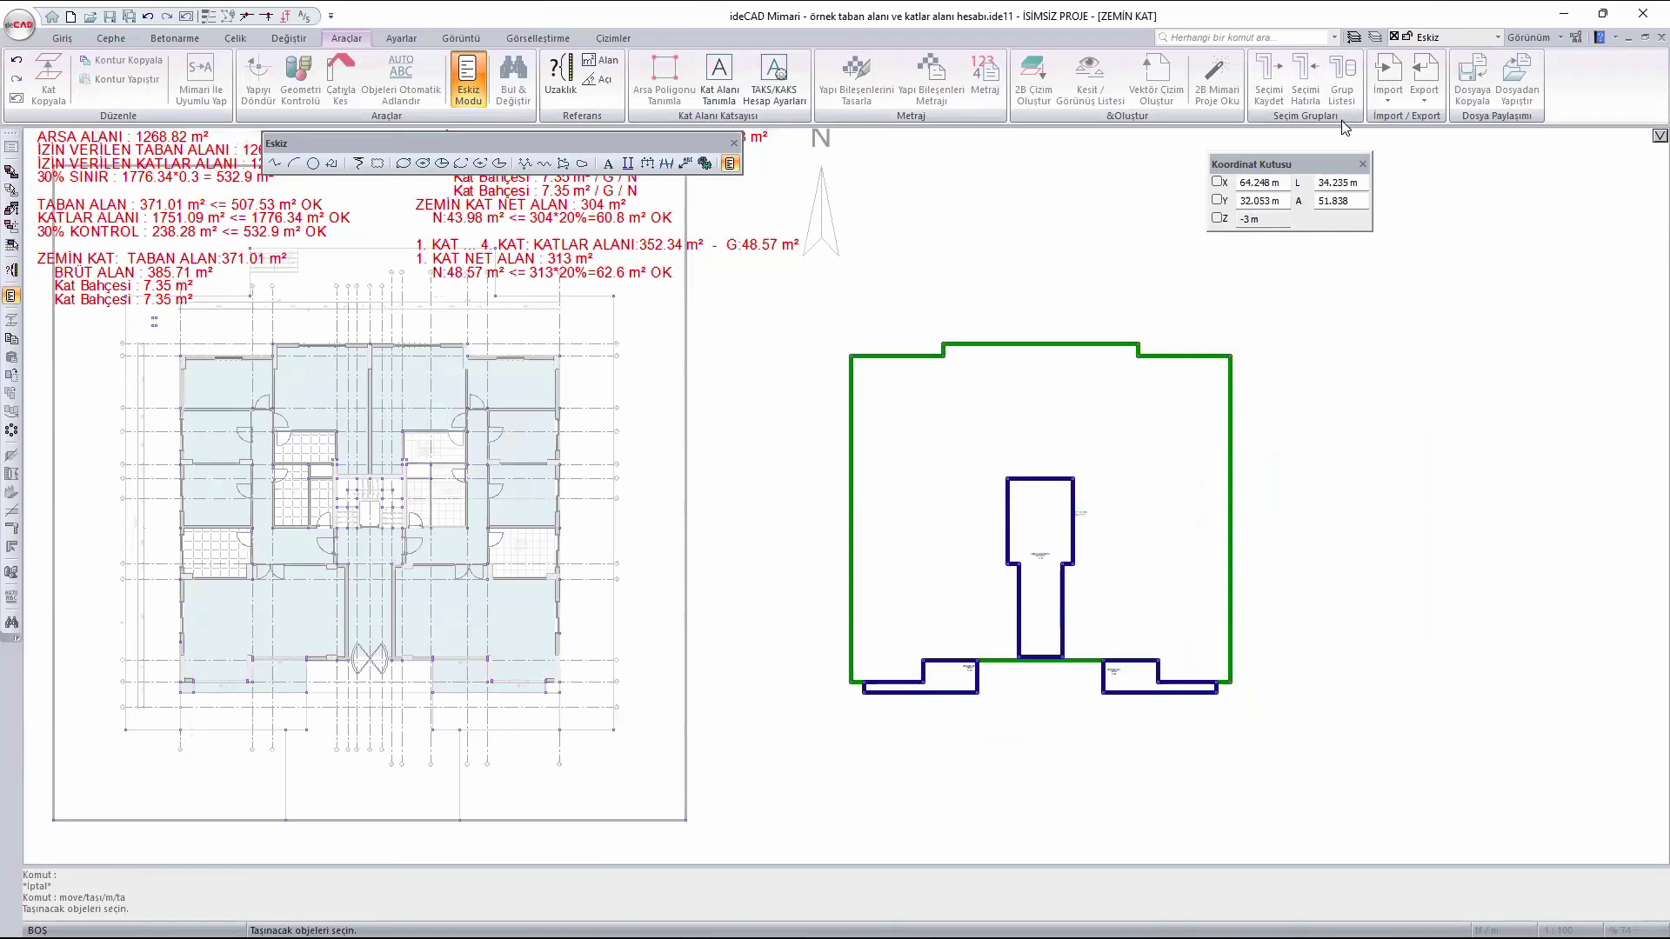
{"action": "key", "text": "Escape"}
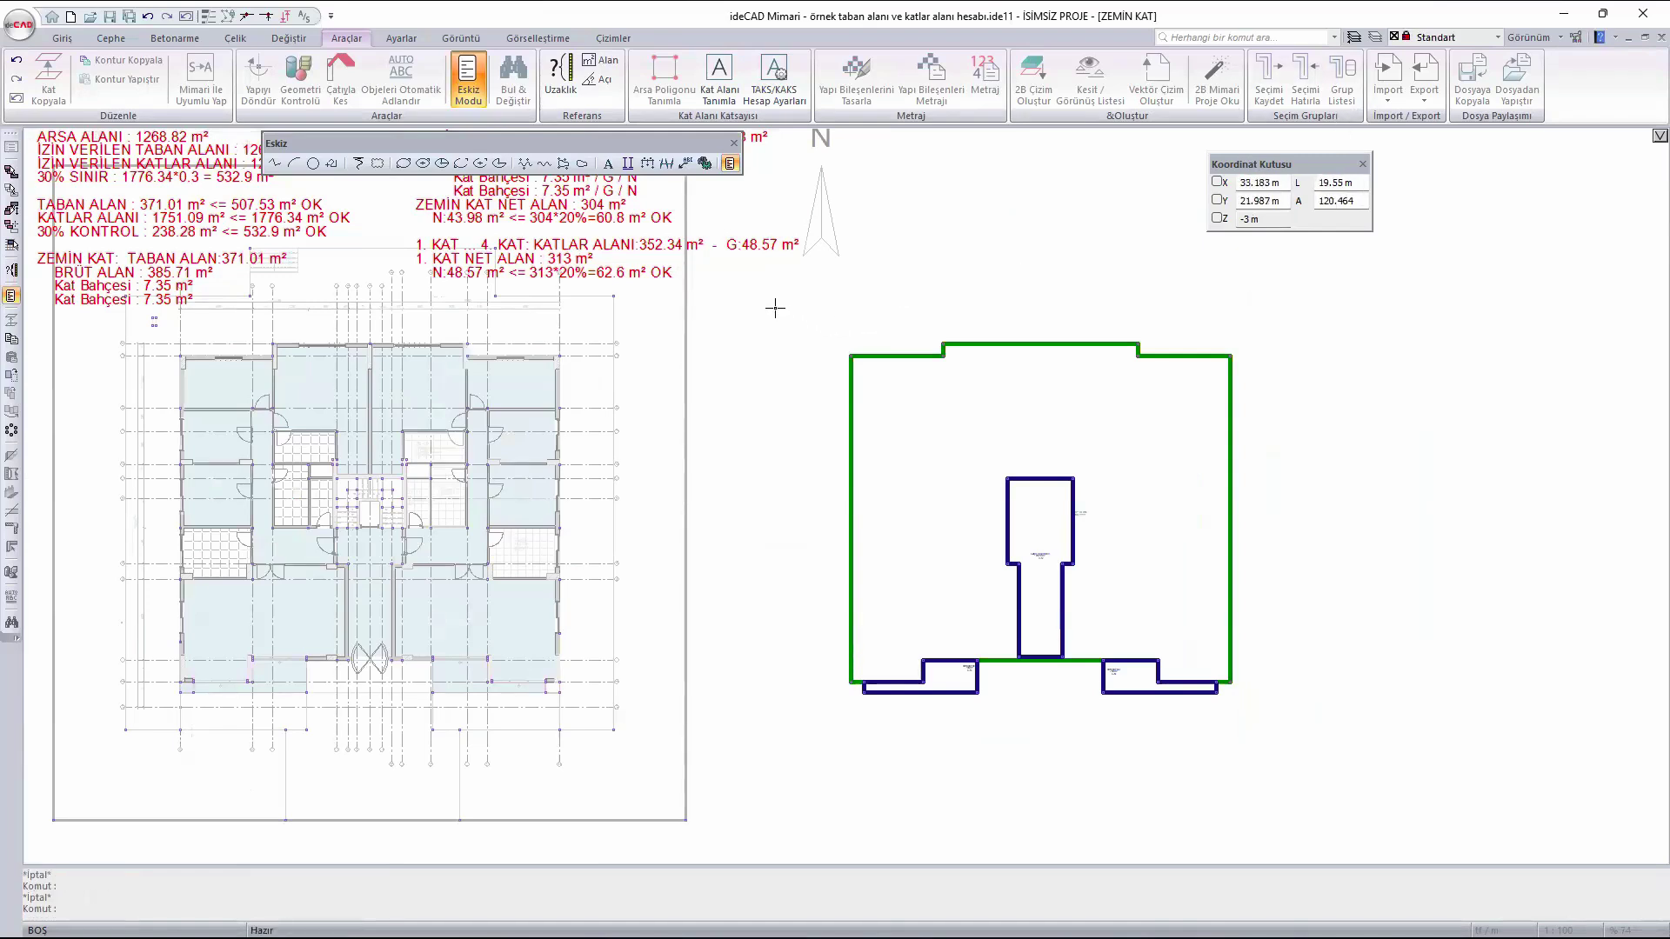
- Assign the four moved area outlines to the Emsal layer and leave sketch mode
{"action": "left_click_drag", "start_coordinate": [775, 307], "coordinate": [1364, 735]}
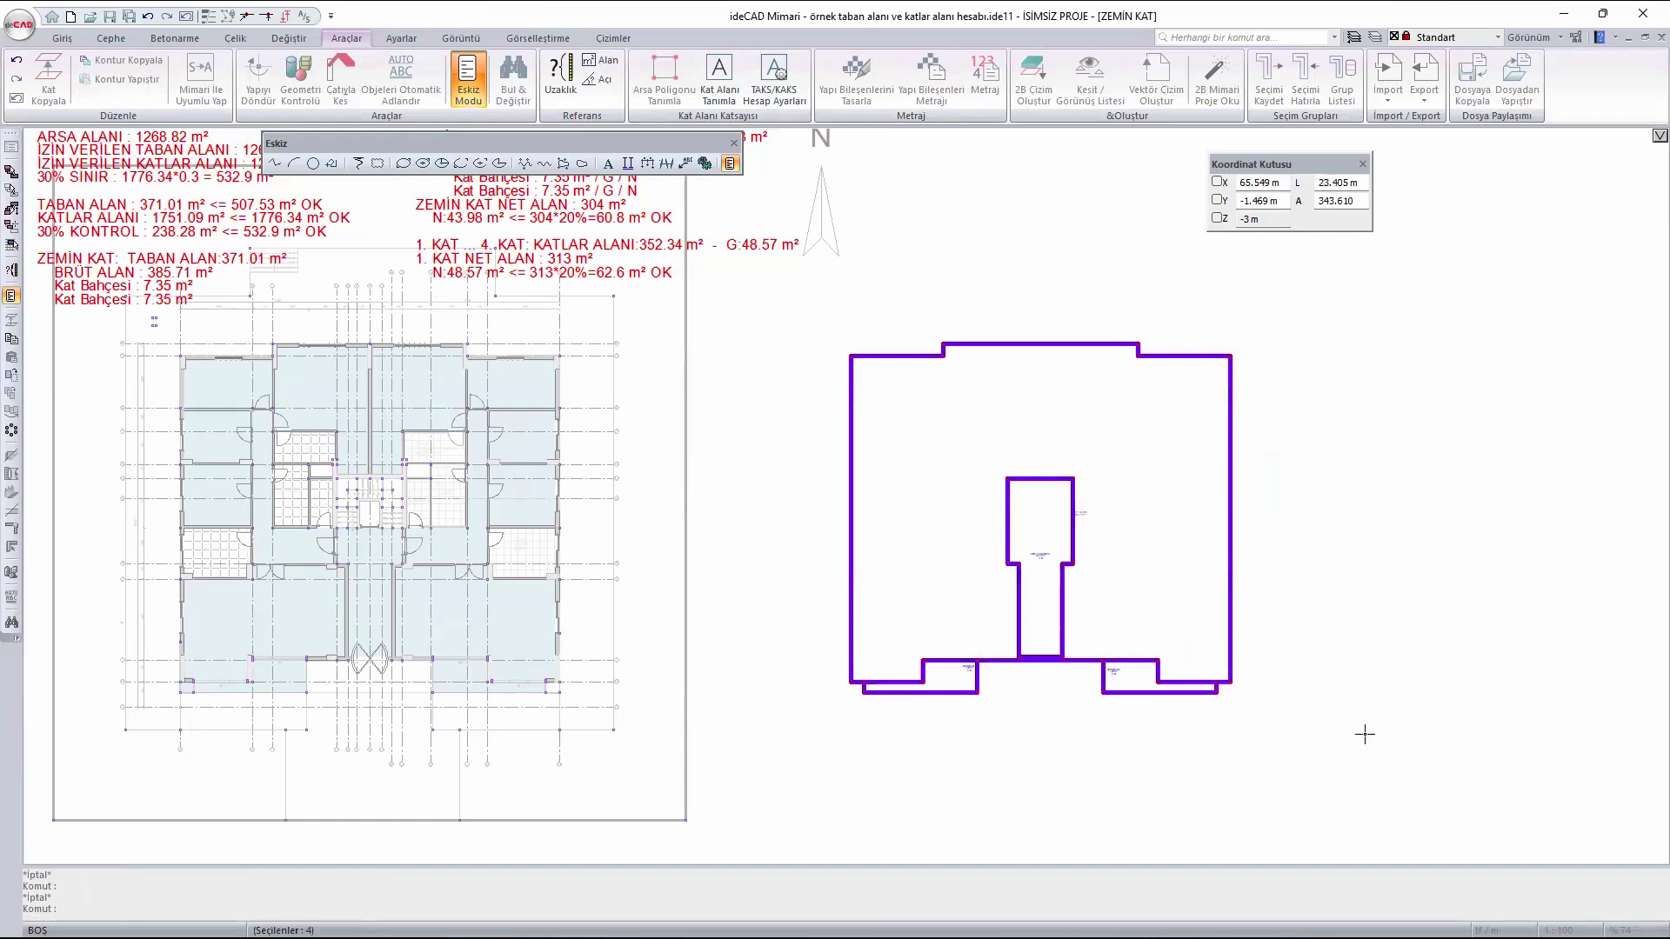
{"action": "left_click", "coordinate": [1354, 39]}
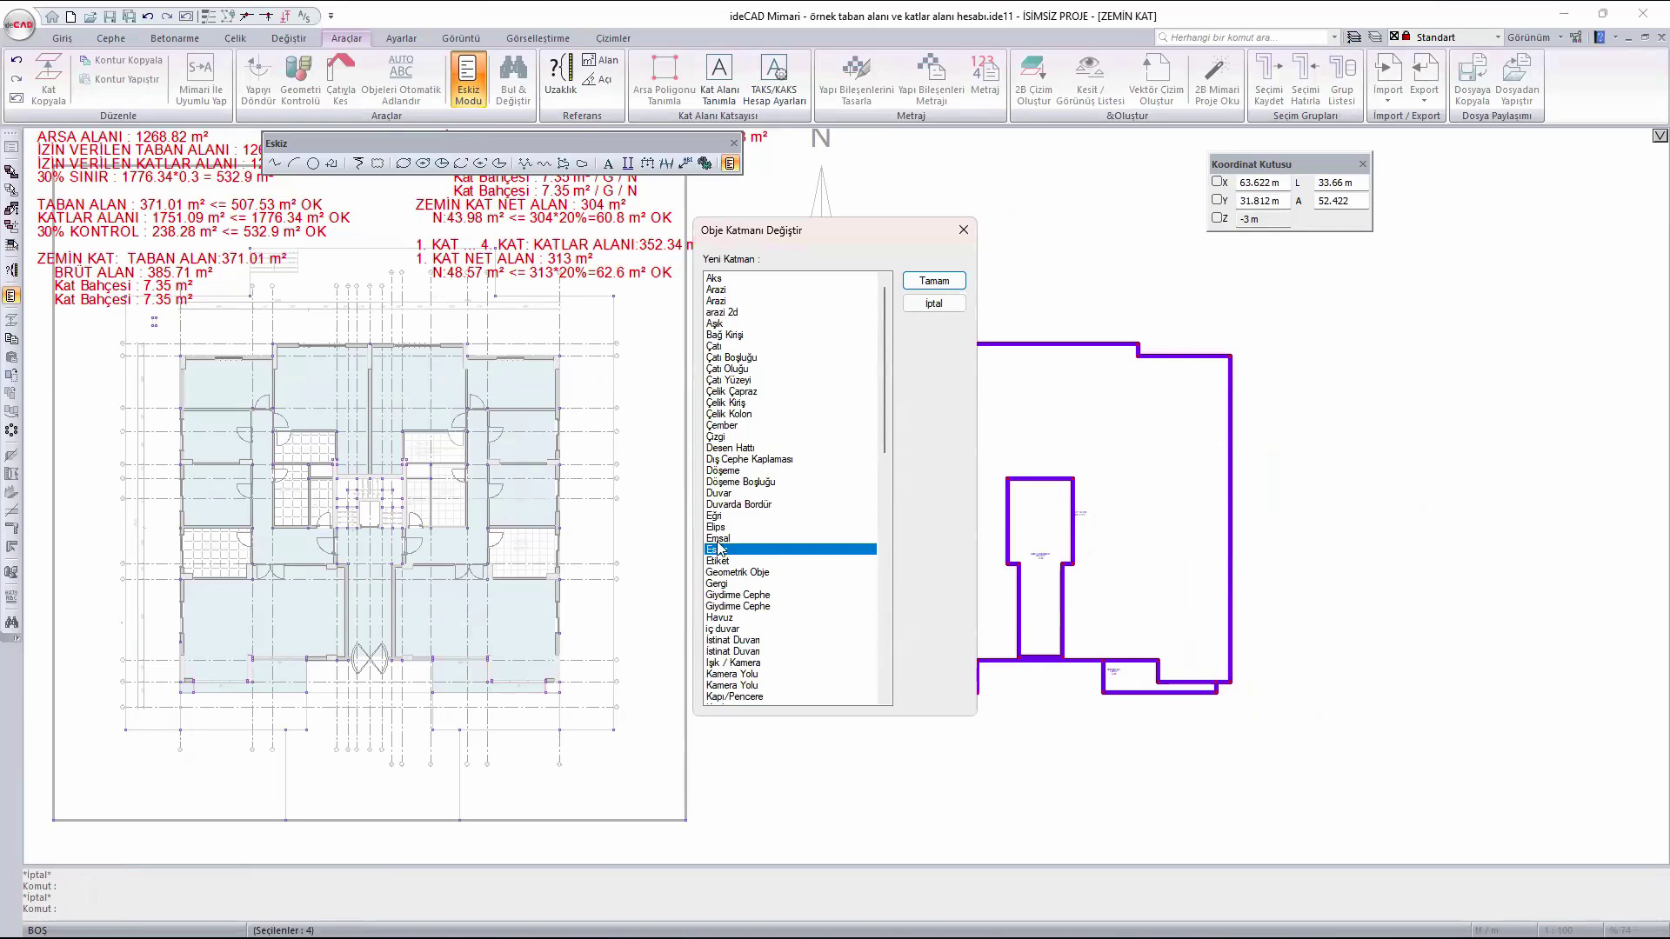
{"action": "left_click", "coordinate": [727, 538]}
{"action": "left_click", "coordinate": [934, 280]}
{"action": "scroll", "coordinate": [1051, 534], "scroll_direction": "down", "scroll_amount": 3}
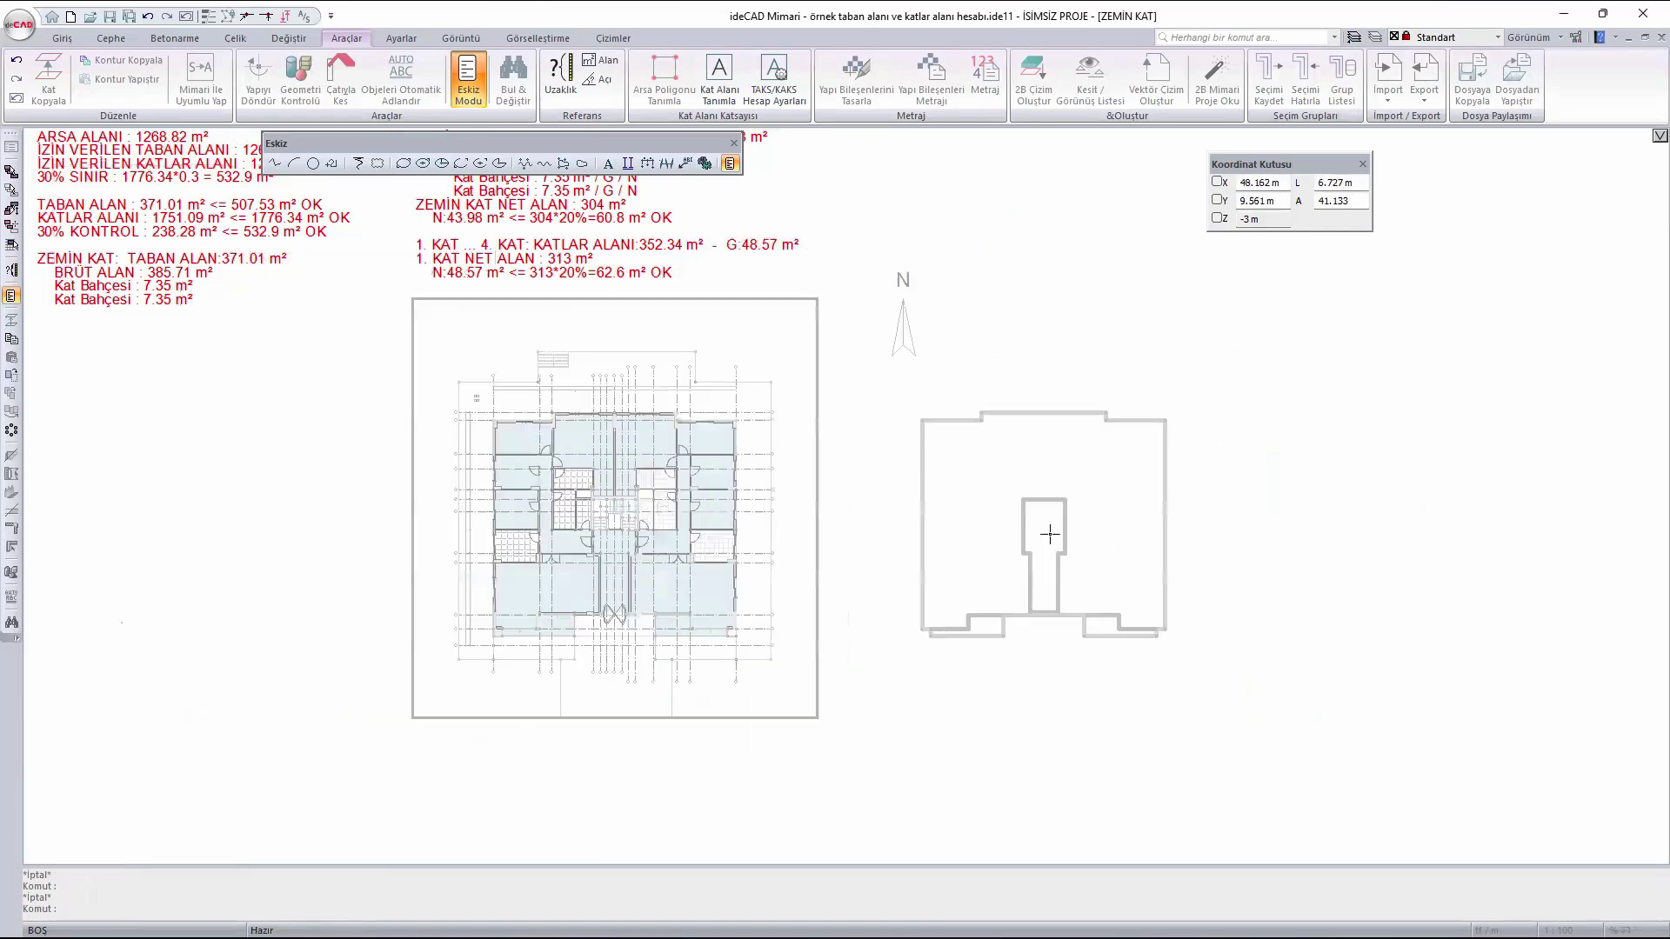
{"action": "left_click", "coordinate": [733, 142]}
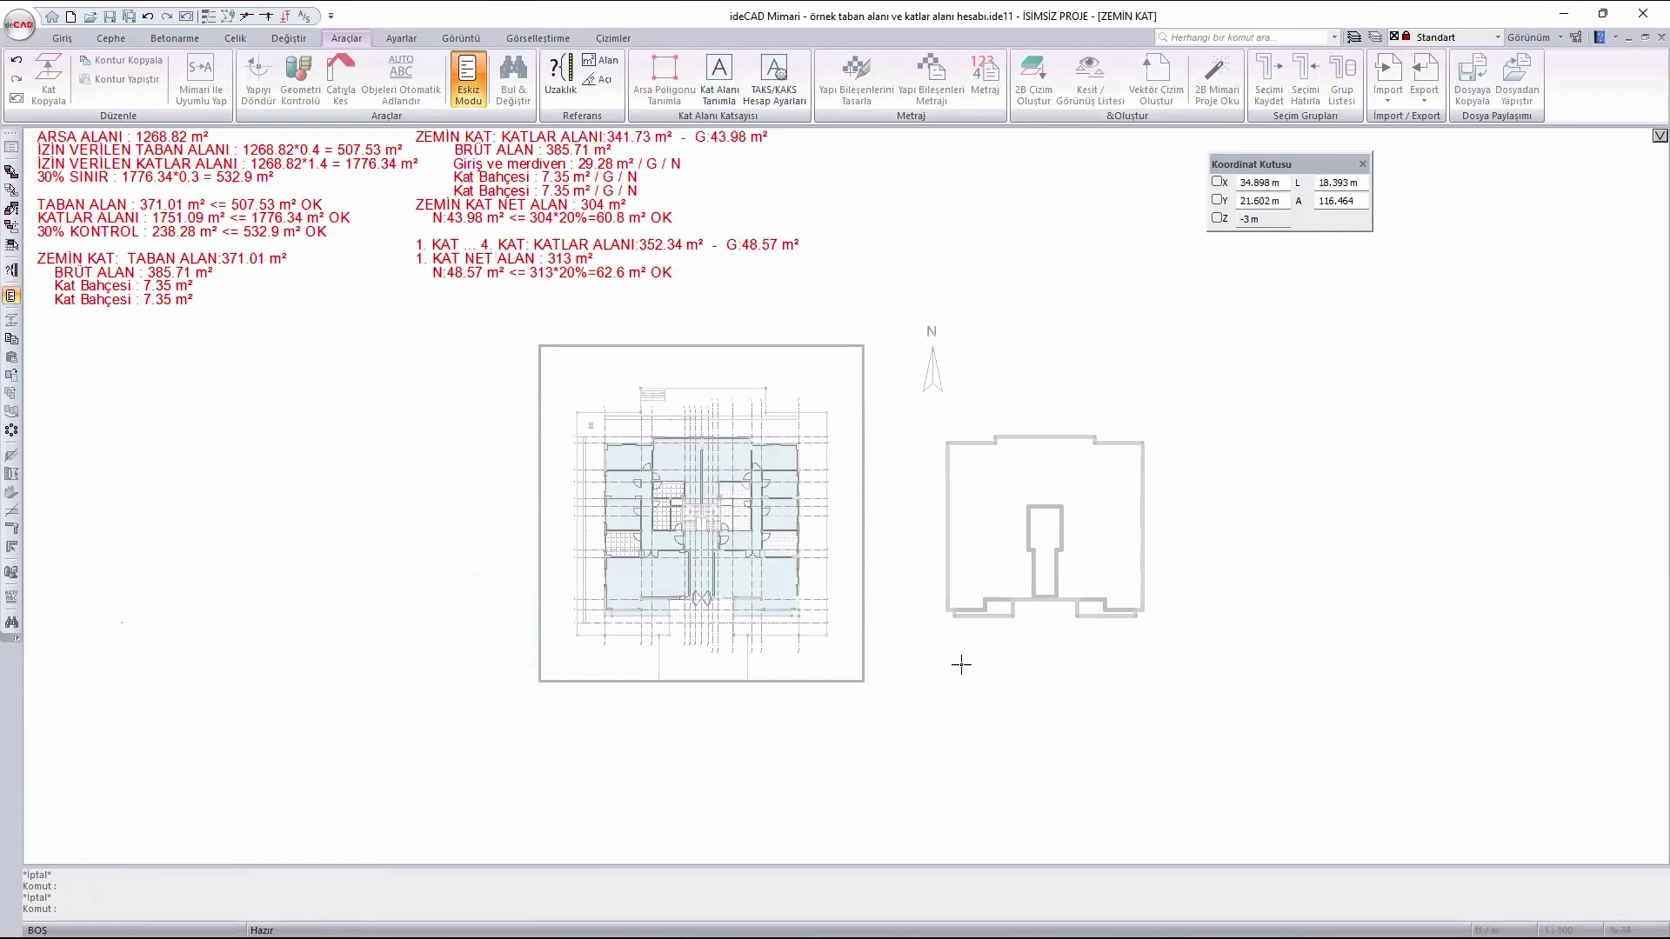
{"action": "scroll", "coordinate": [1087, 529], "scroll_direction": "up", "scroll_amount": 3}
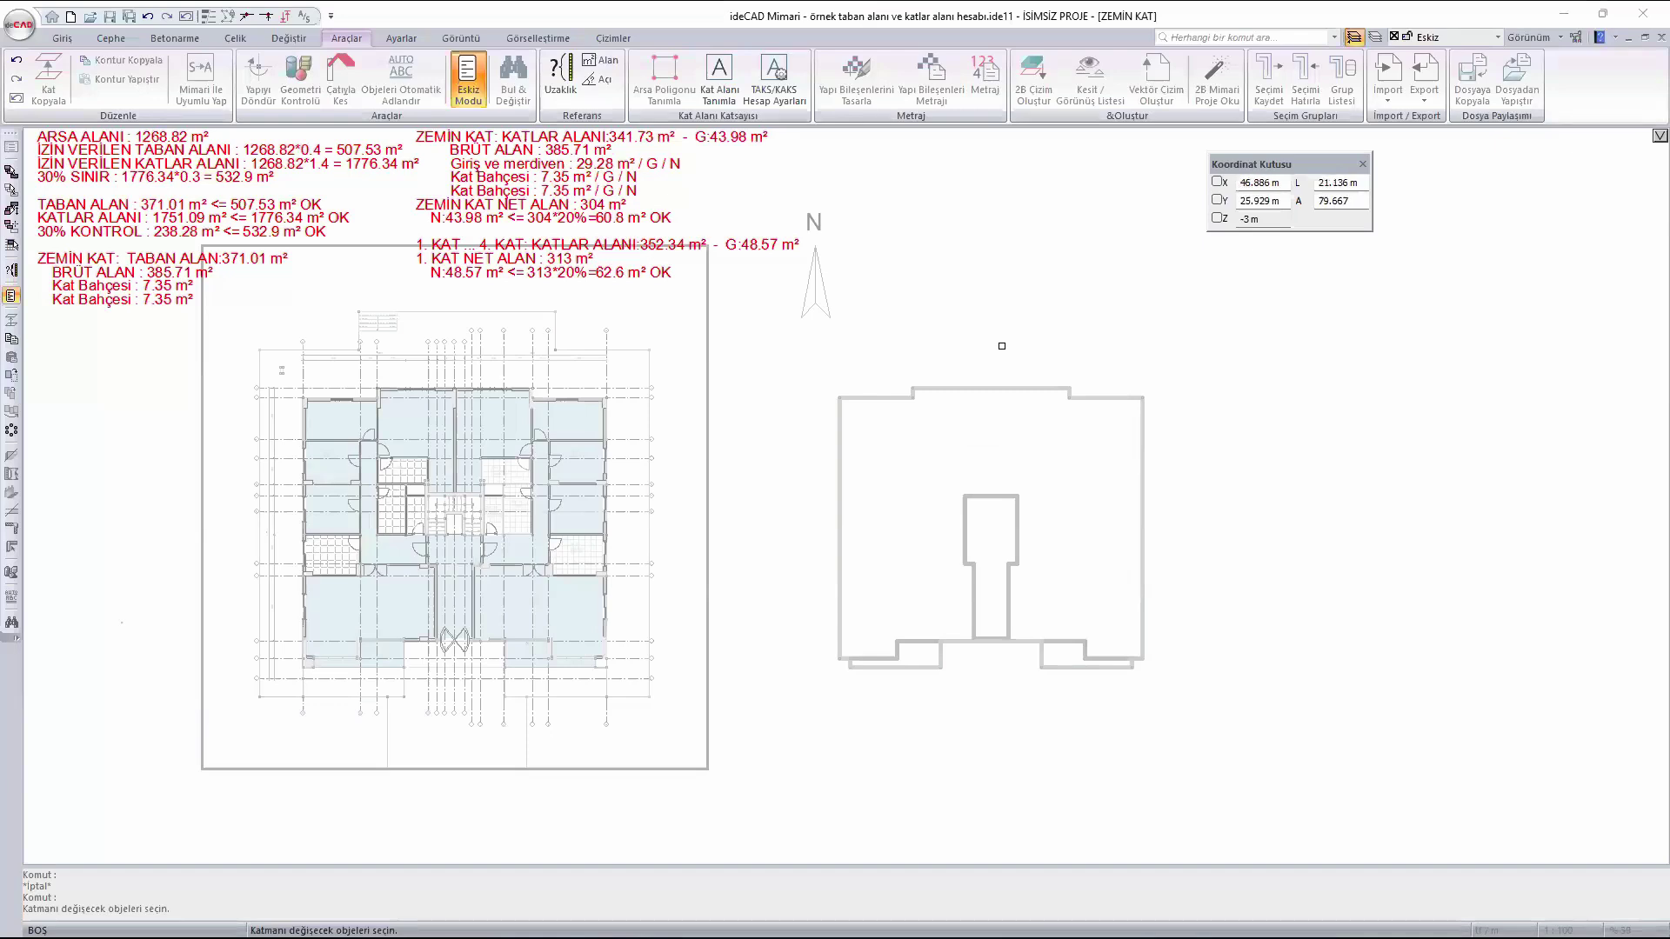
{"action": "left_click", "coordinate": [470, 77]}
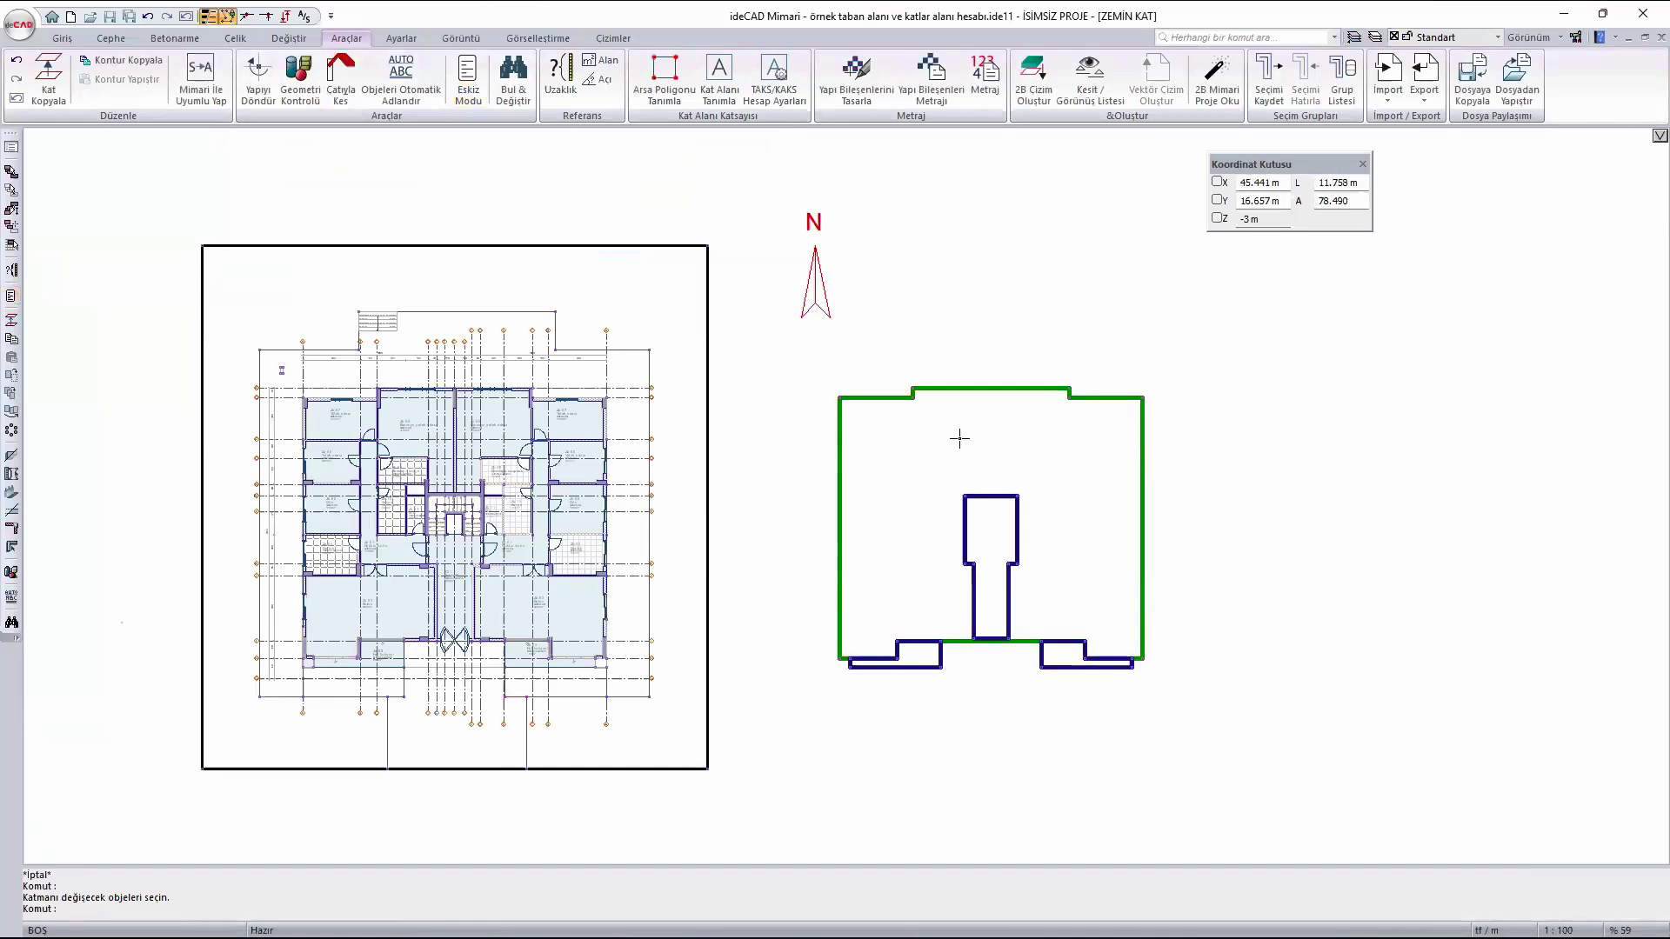
- Export the floor-area calculation as text again, view it in Not Defteri, then minimise it and close the calculation settings
{"action": "left_click", "coordinate": [773, 80]}
{"action": "left_click", "coordinate": [1048, 298]}
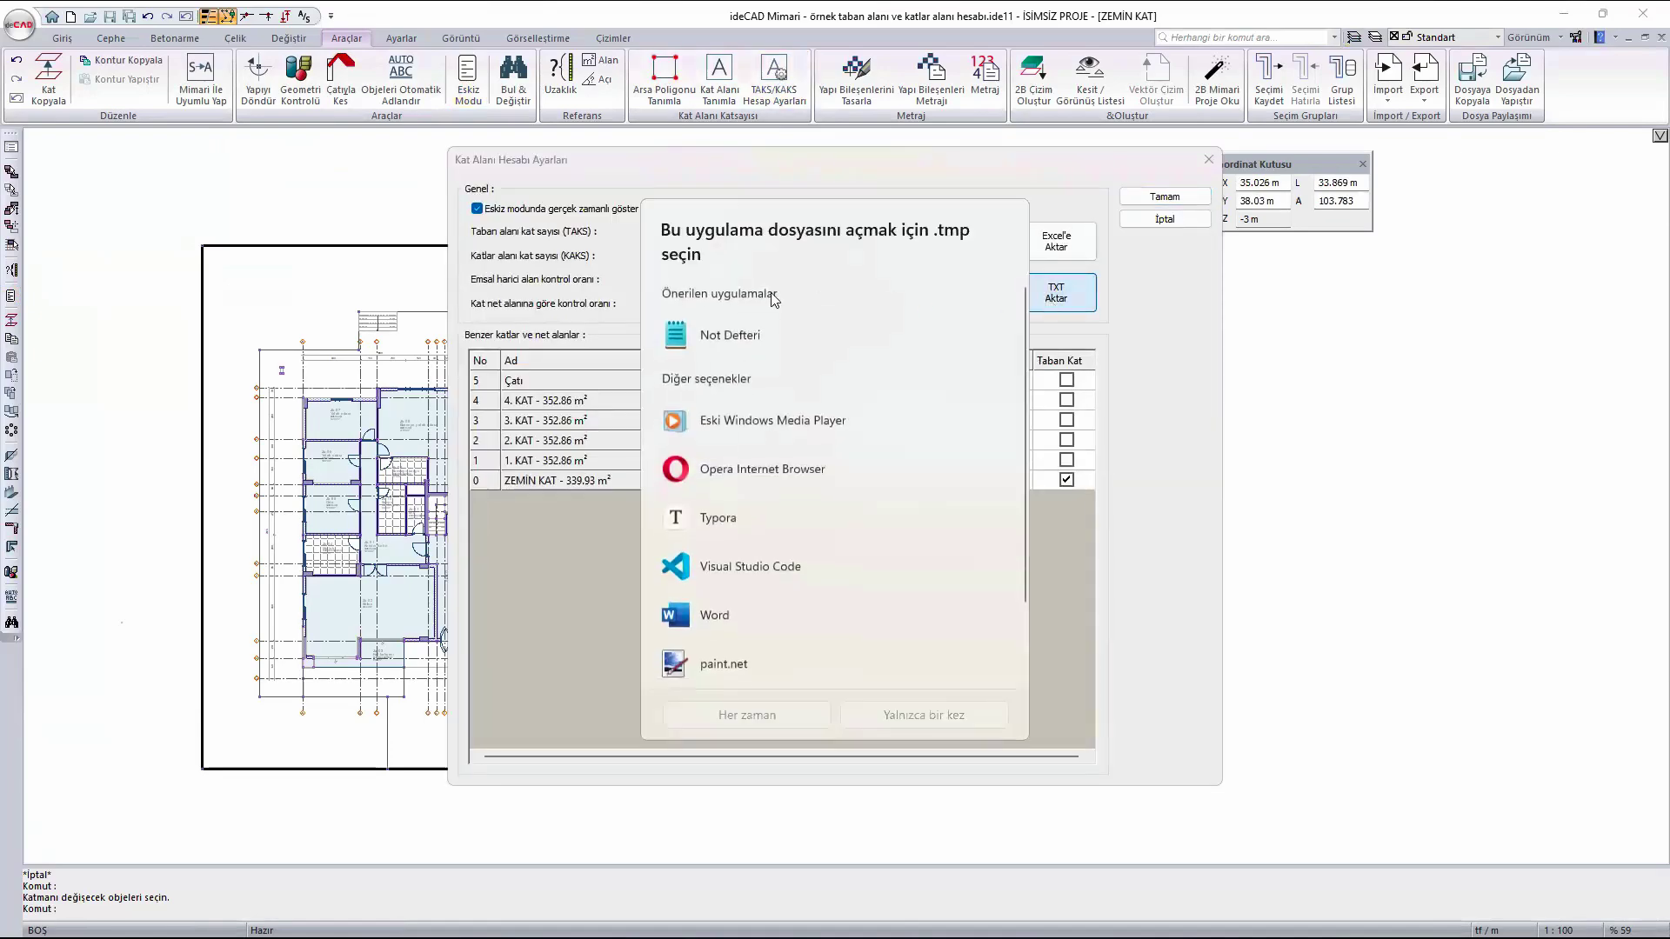
{"action": "left_click", "coordinate": [913, 720]}
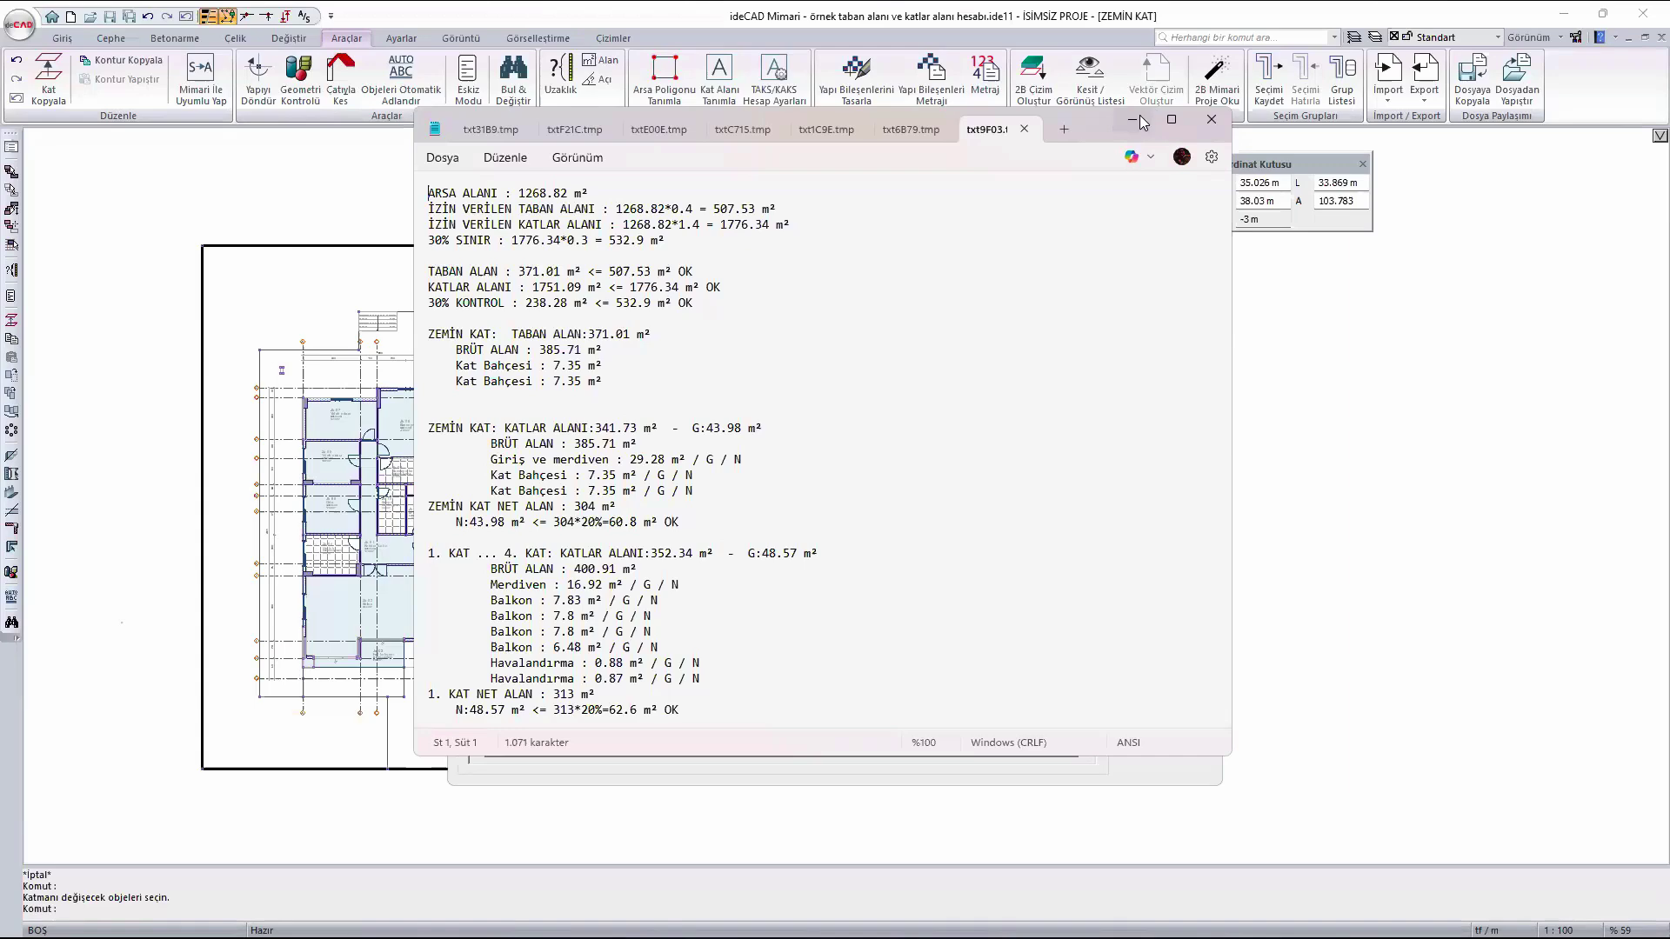
{"action": "left_click", "coordinate": [1139, 121]}
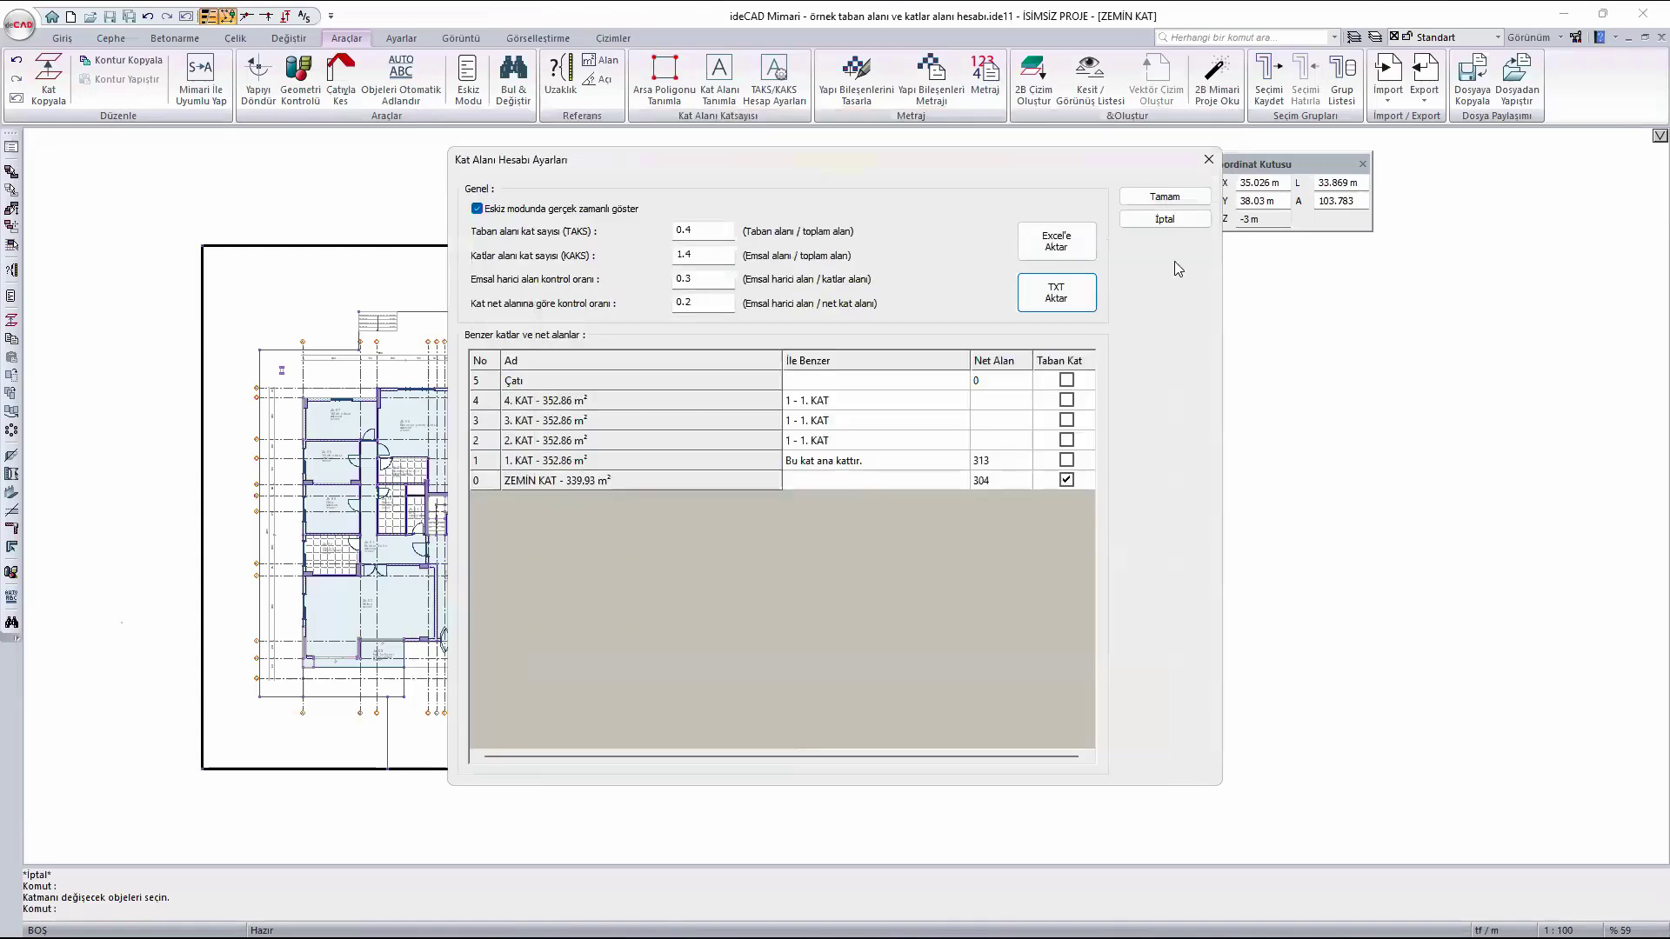
{"action": "left_click", "coordinate": [1205, 164]}
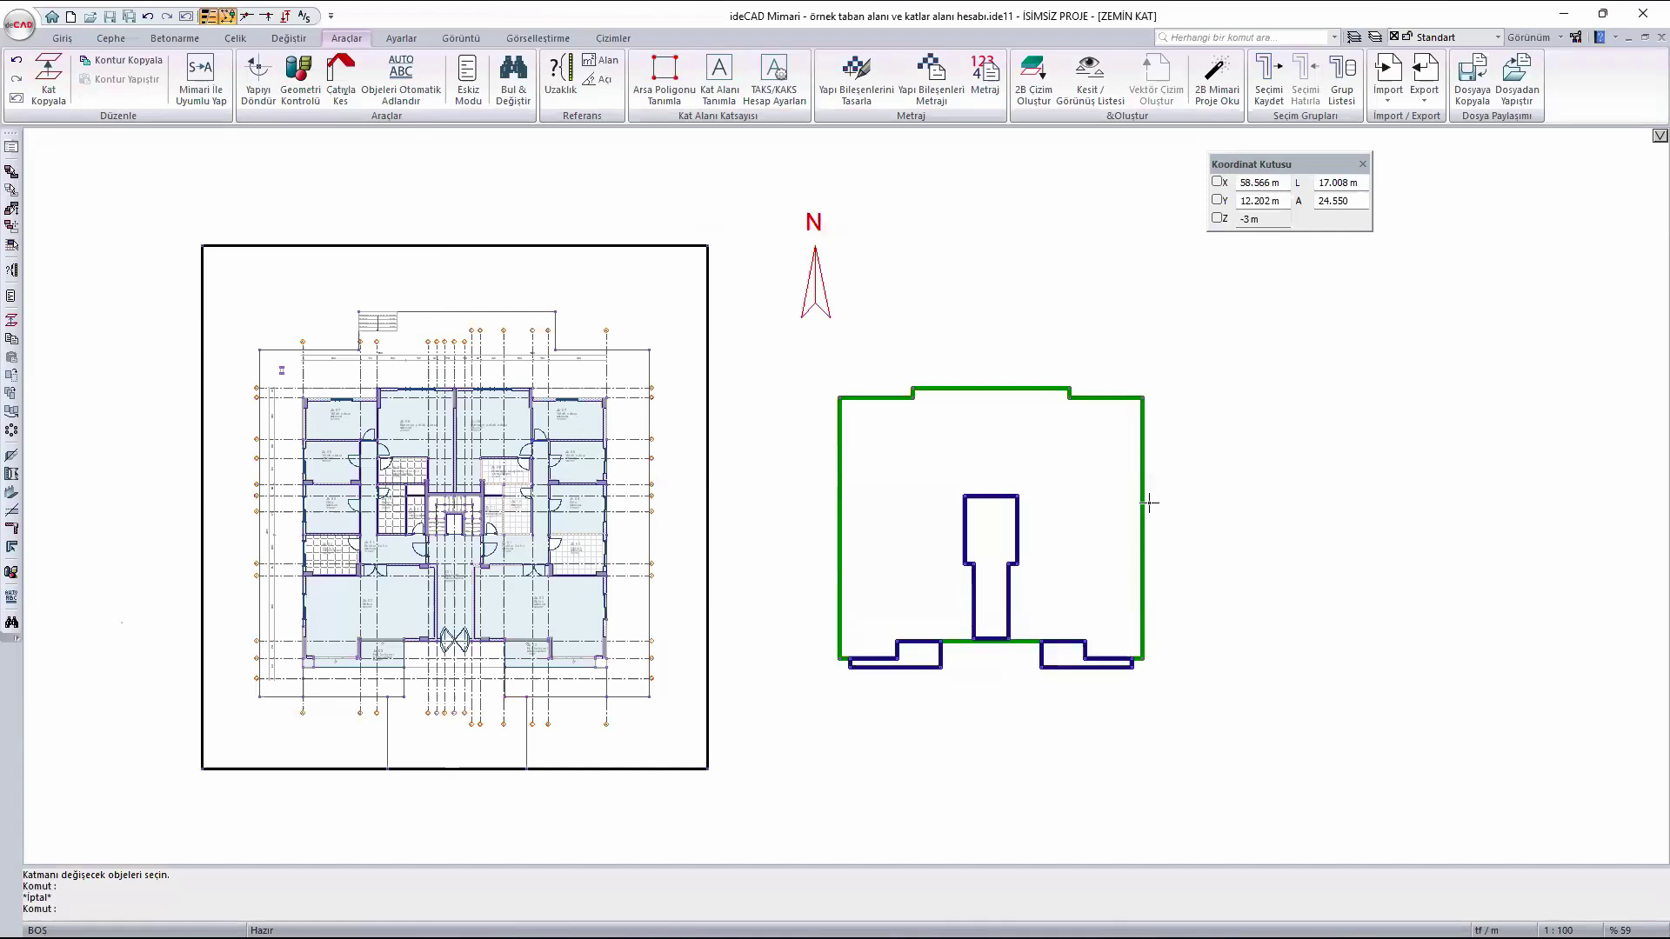
- Move the green floor outline and the three blue deductible-area outlines together horizontally, farther away from the framed plan and north arrow
{"action": "middle_click_drag", "start_coordinate": [1205, 462], "coordinate": [1074, 460]}
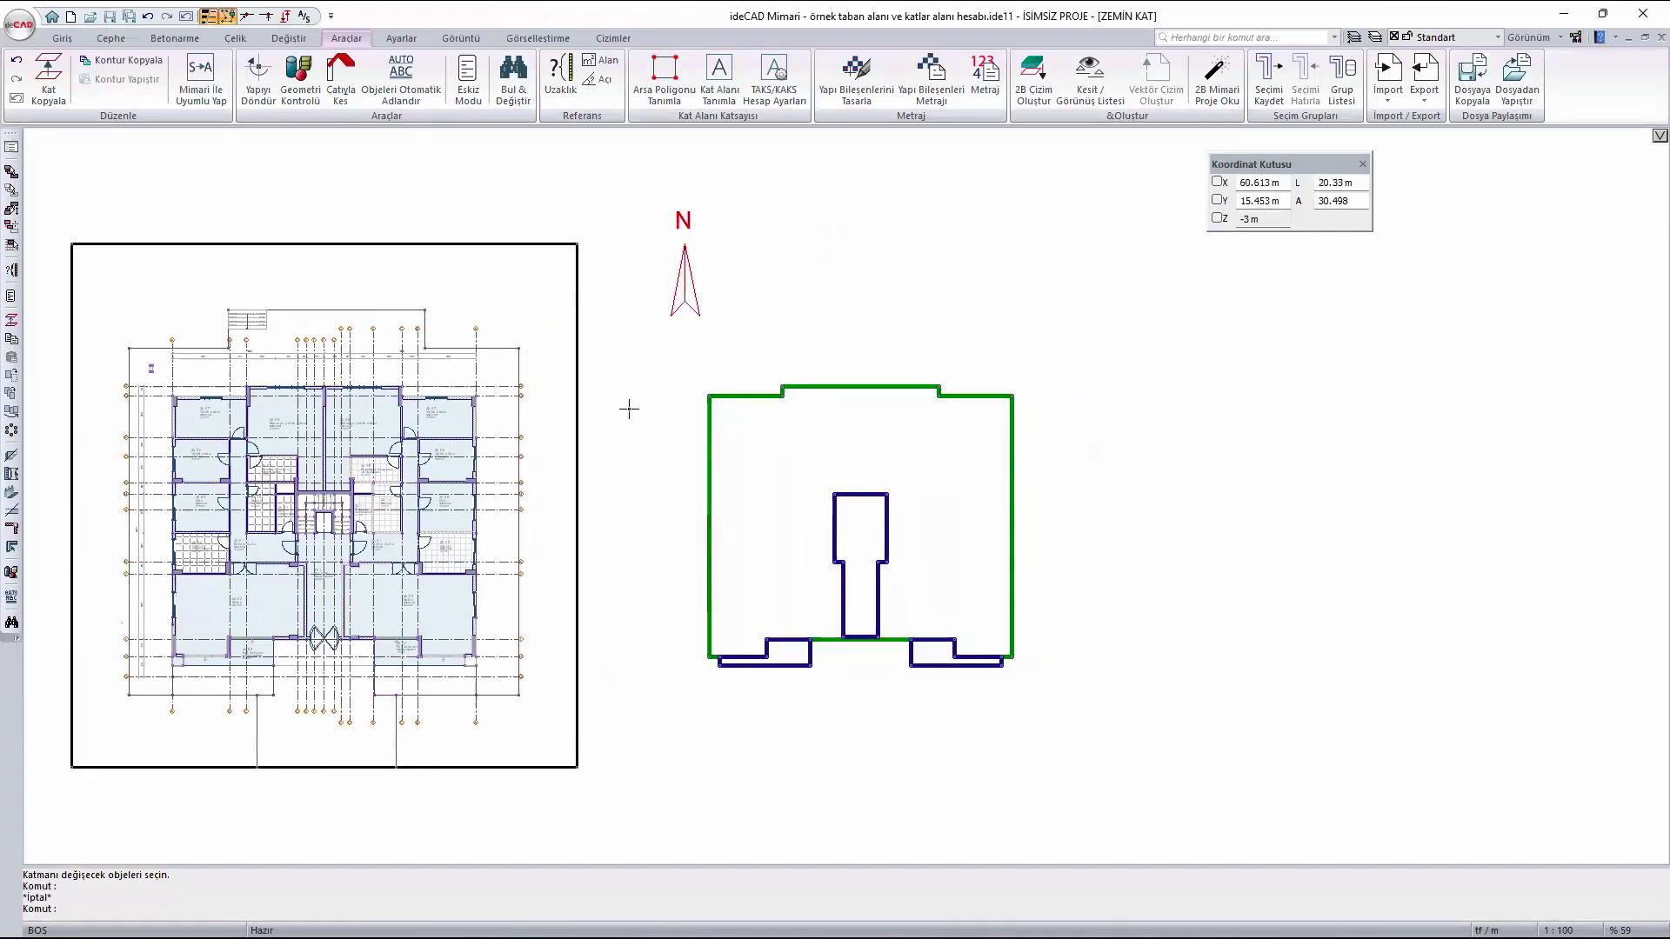
{"action": "left_click_drag", "start_coordinate": [639, 363], "coordinate": [1106, 685]}
{"action": "type", "text": "m"}
{"action": "key", "text": "Return"}
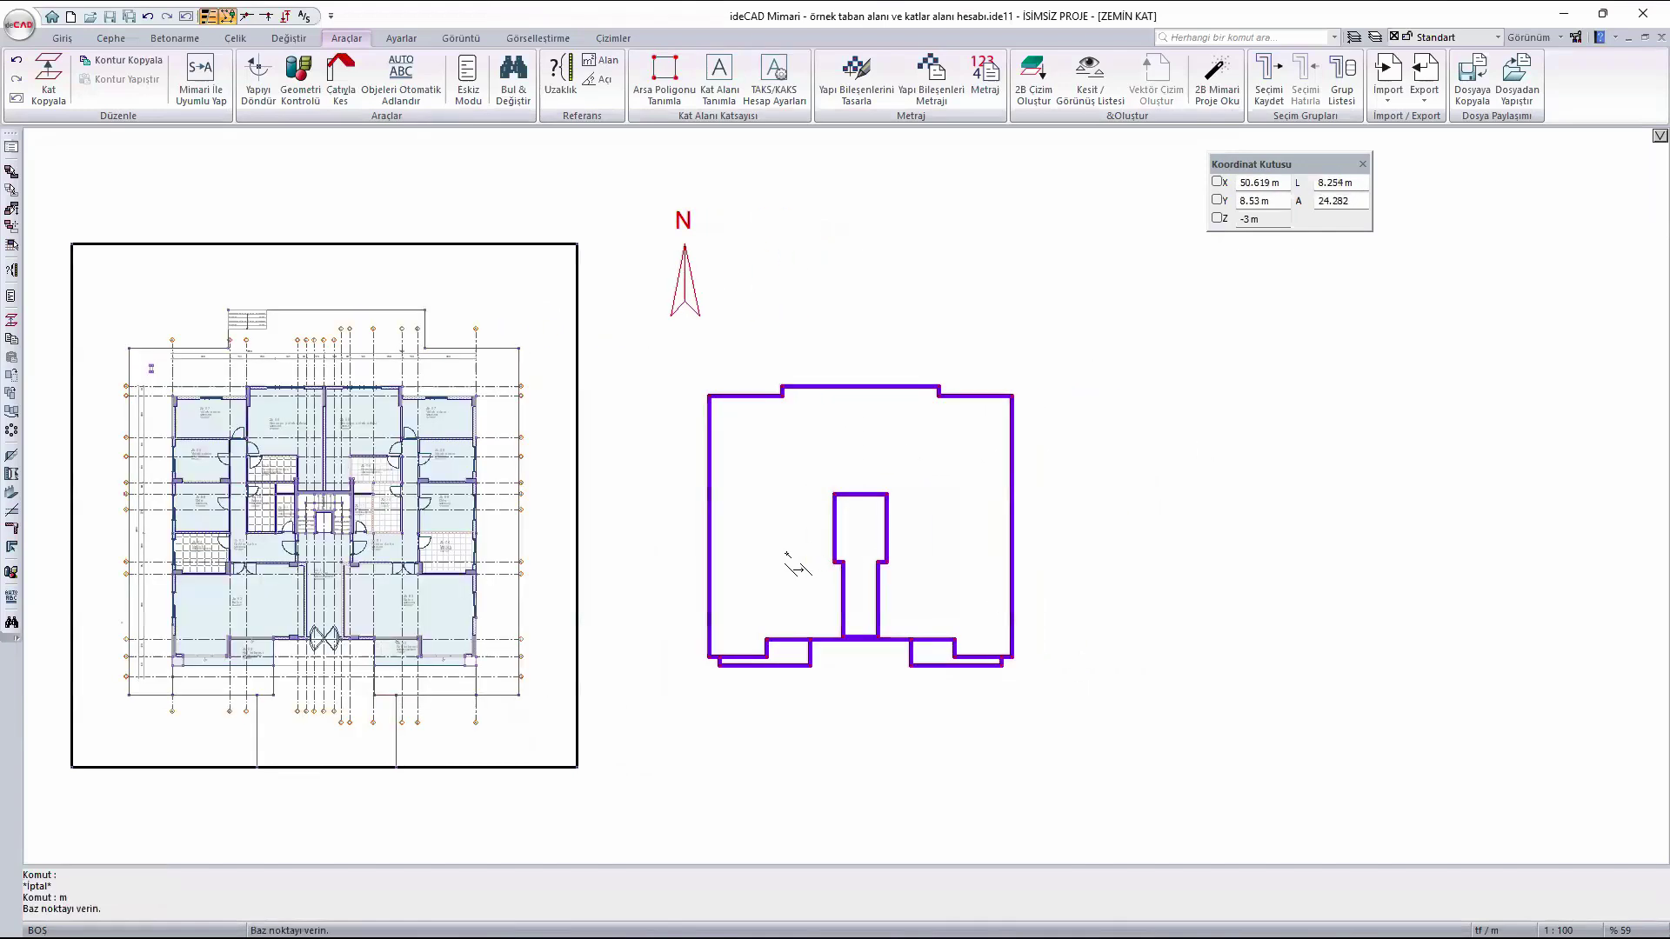
{"action": "left_click", "coordinate": [786, 552]}
{"action": "left_click", "coordinate": [952, 553]}
{"action": "key", "text": "Escape"}
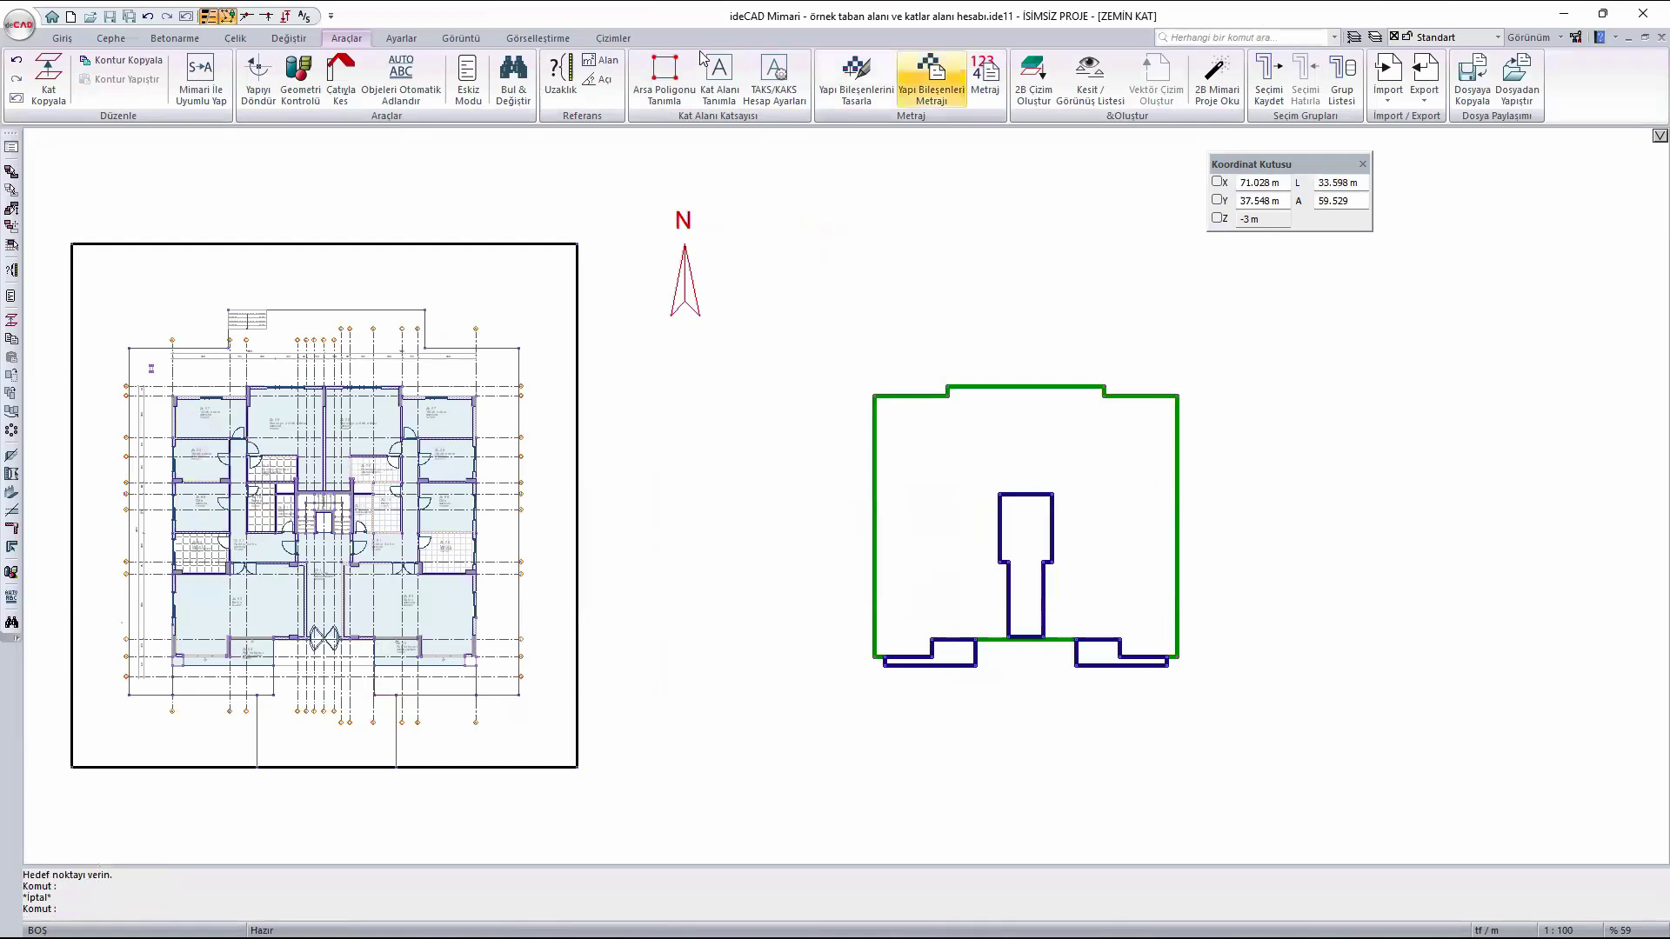
- Define a rectangular sheet block around the moved area outlines, with its base point at the green outline's upper-left corner
{"action": "left_click", "coordinate": [613, 38]}
{"action": "left_click", "coordinate": [1271, 92]}
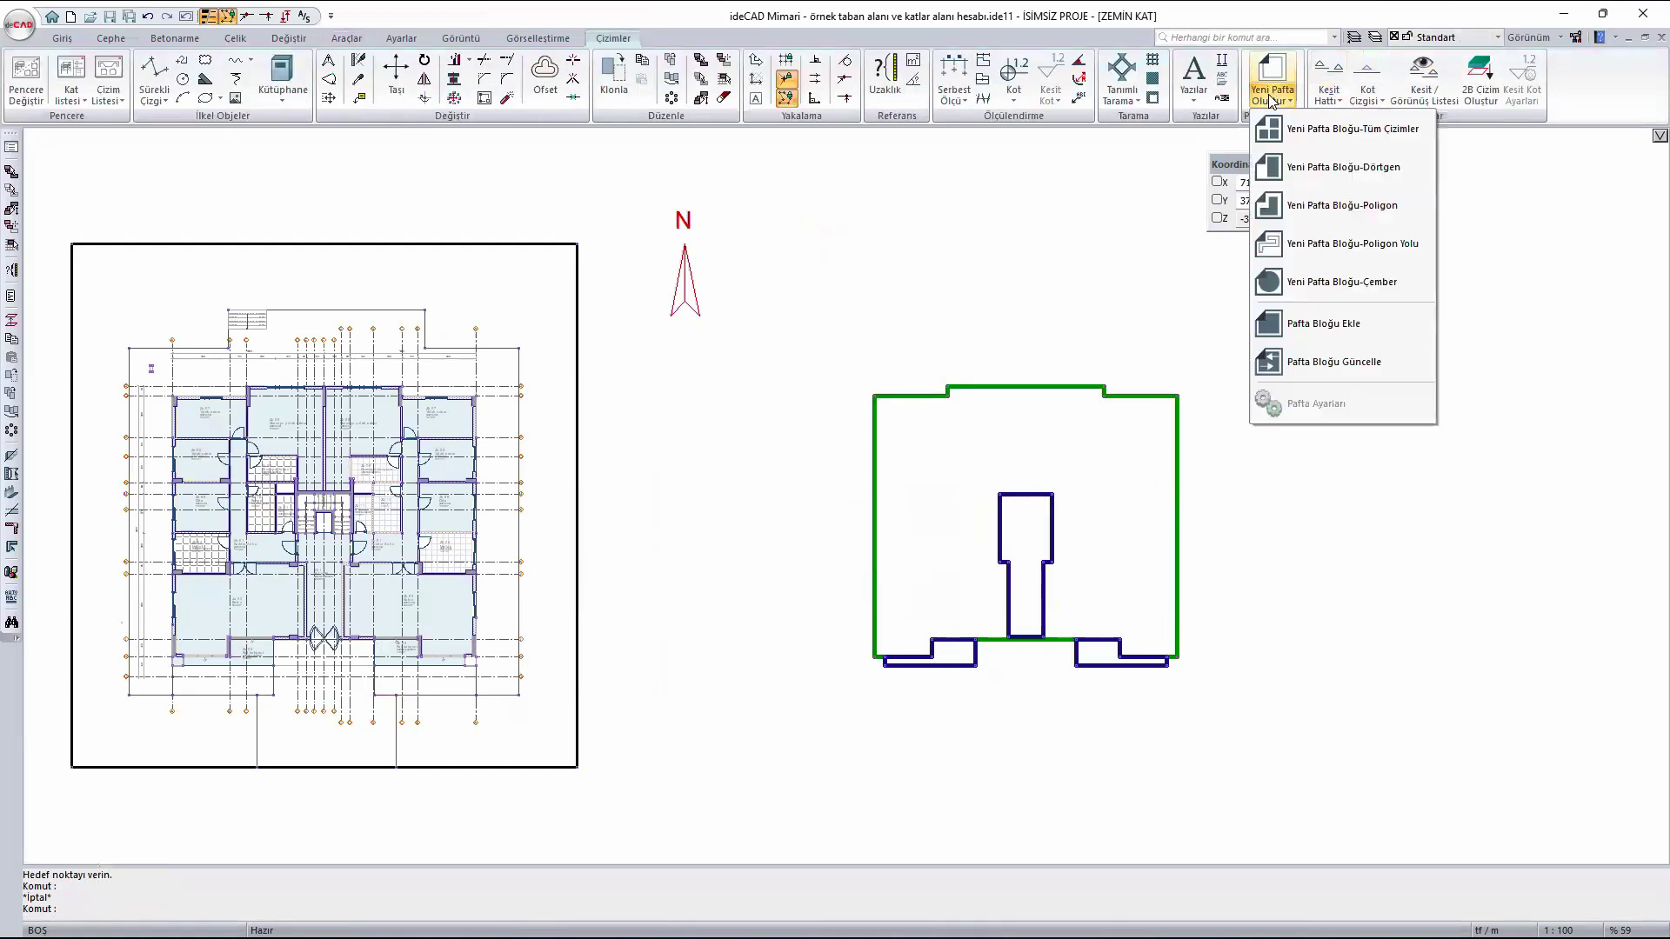
{"action": "left_click", "coordinate": [1361, 171]}
{"action": "left_click", "coordinate": [808, 331]}
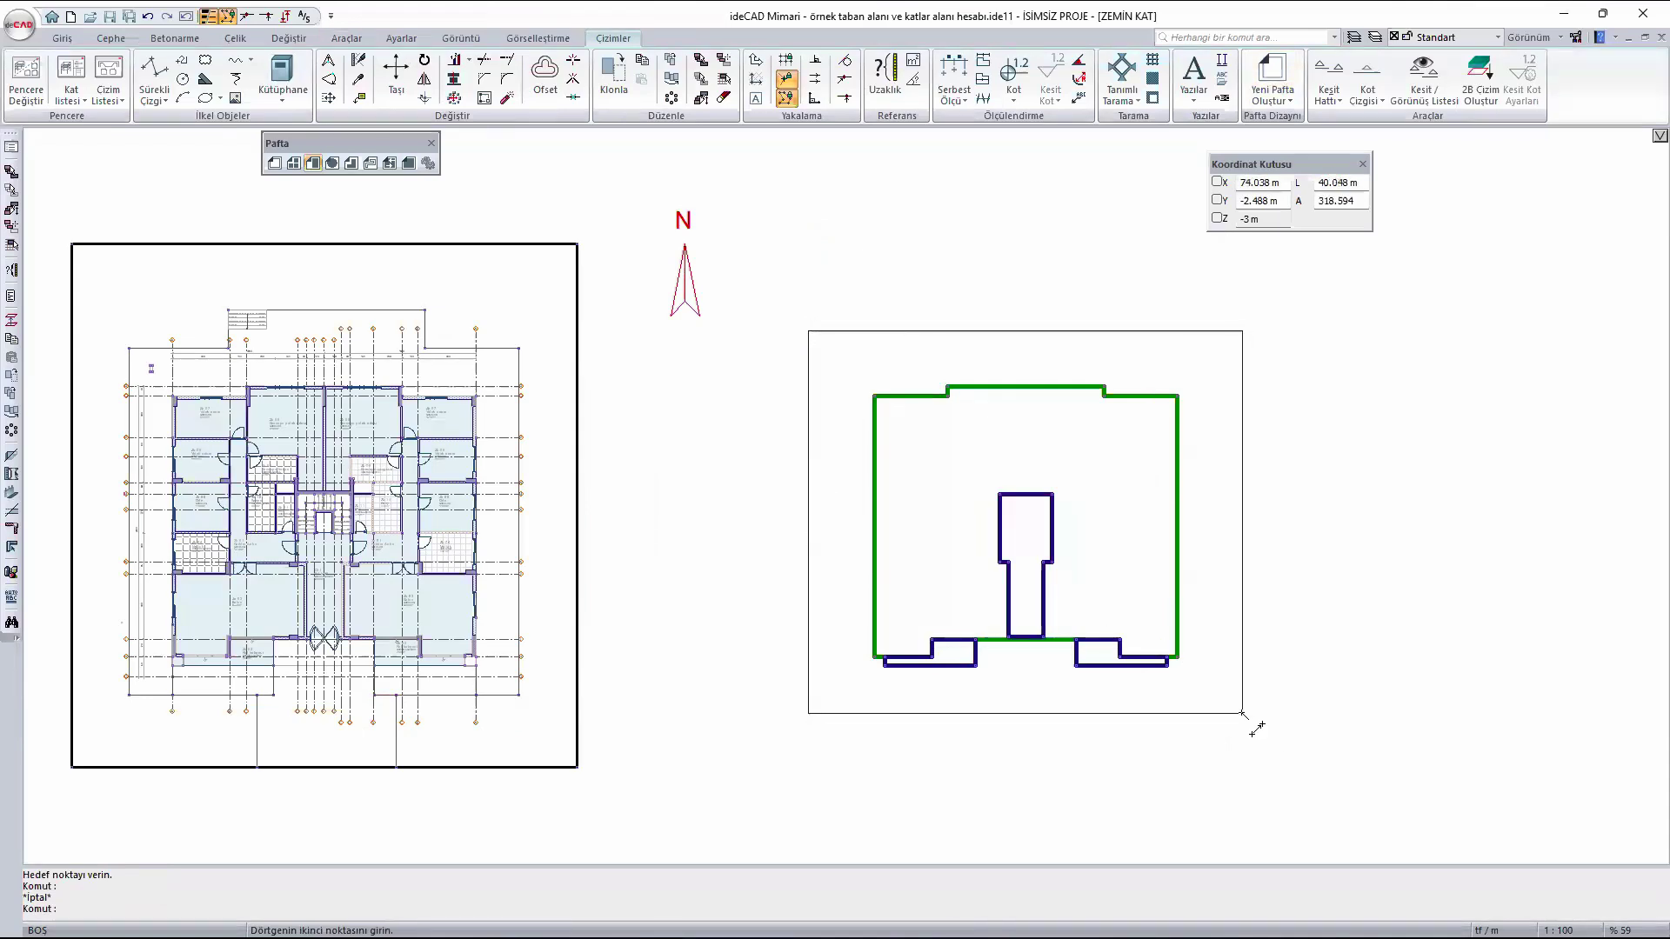
{"action": "left_click", "coordinate": [1242, 713]}
{"action": "left_click", "coordinate": [870, 389]}
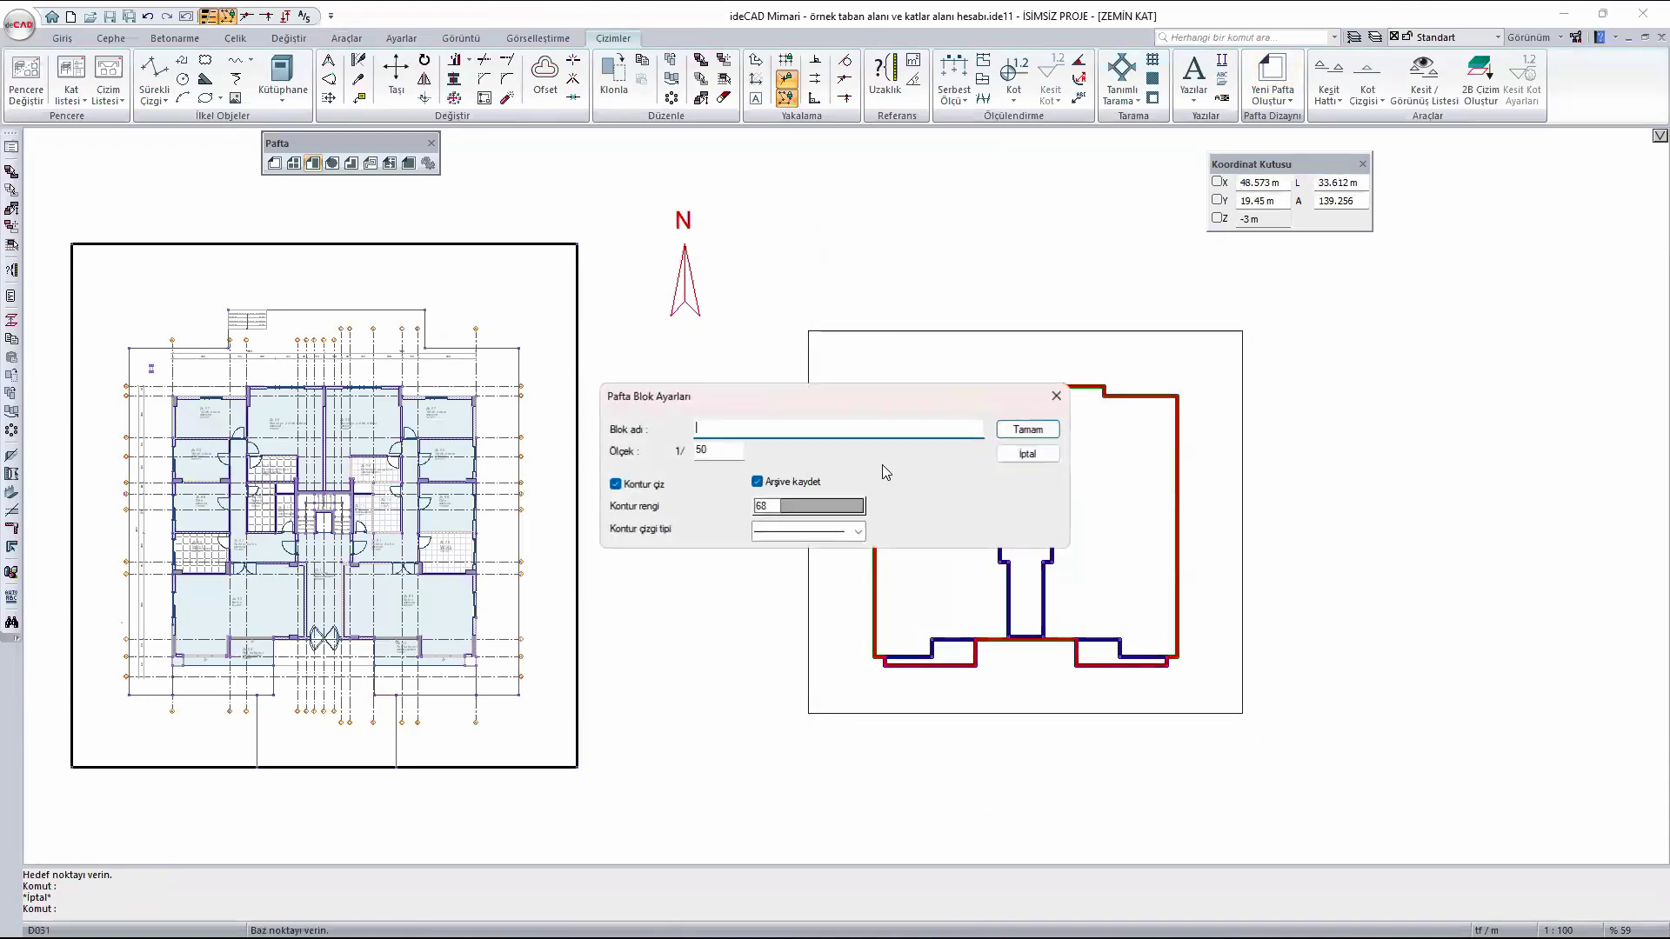
- Name the sheet block Zemin Kat Emsal Hesabı and overwrite the existing block of the same name
{"action": "type", "text": "Zemin Kat Emsal Hesabı"}
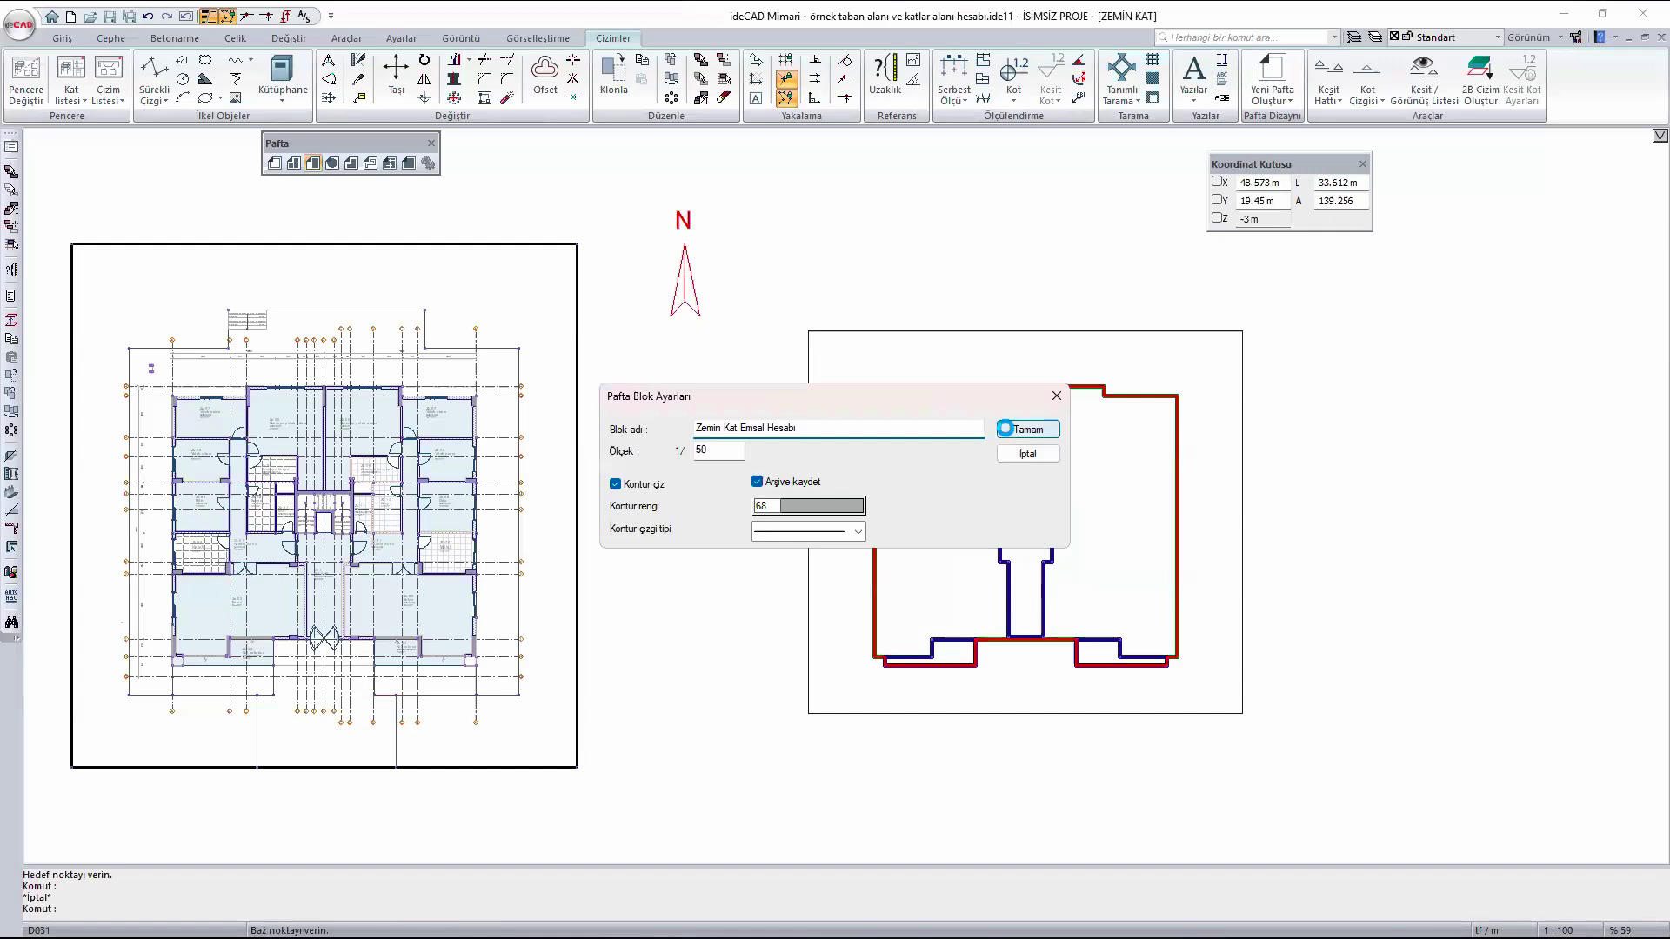
{"action": "left_click", "coordinate": [1013, 434]}
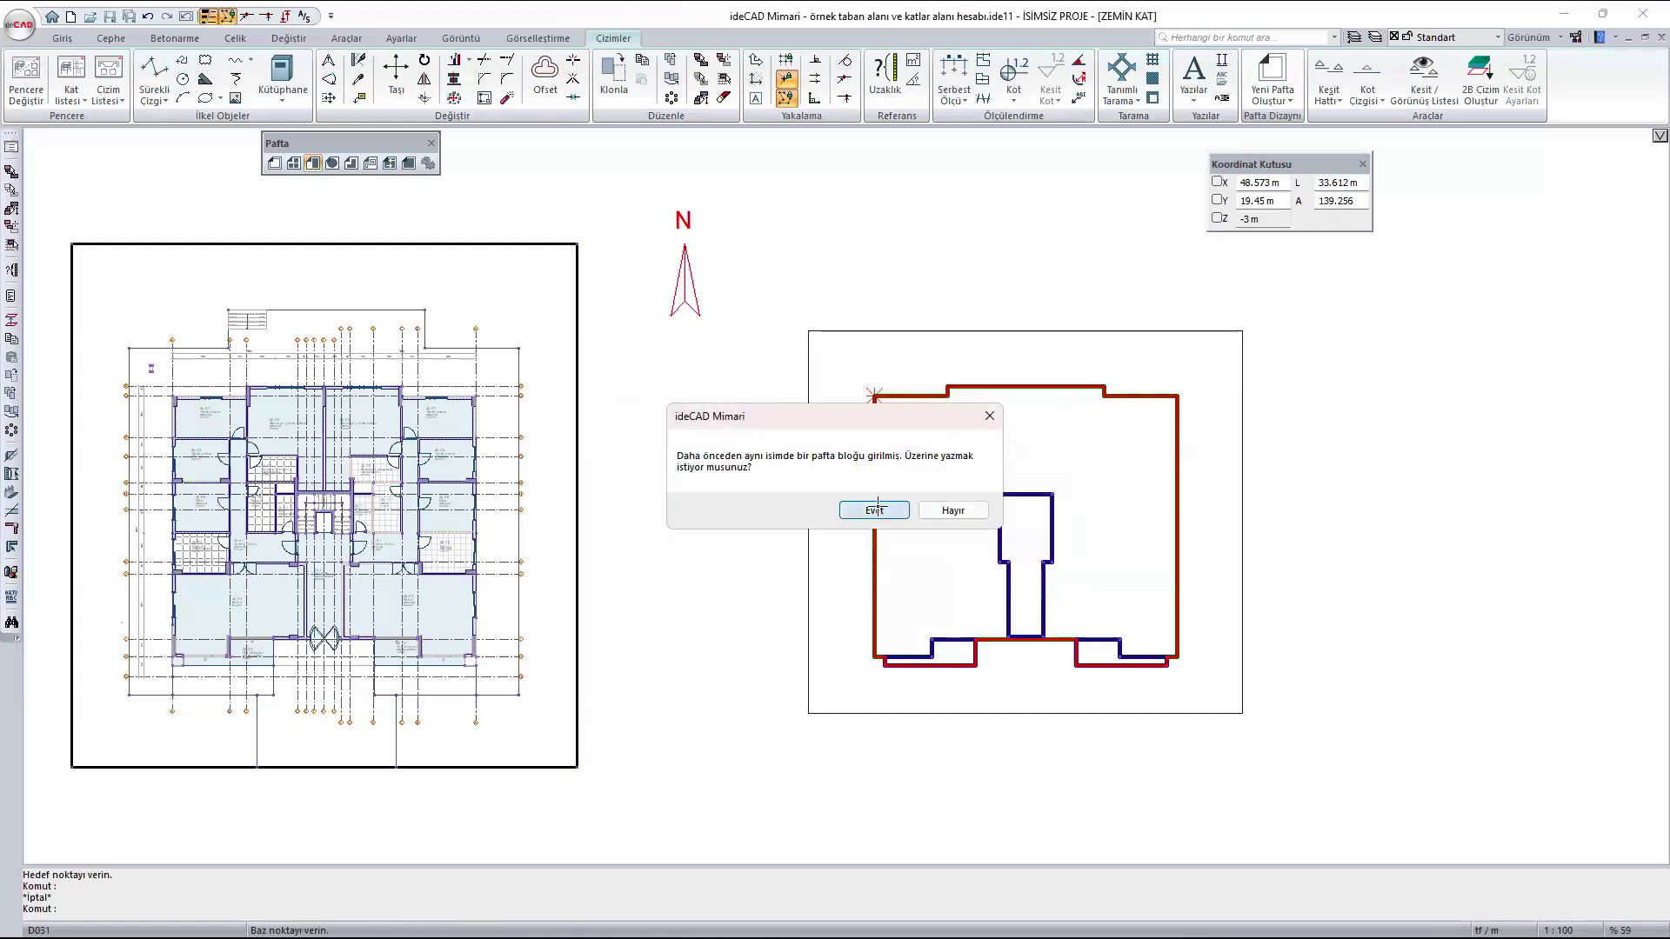
{"action": "left_click", "coordinate": [876, 511]}
- On Pafta 2, insert the sheet block Zemin Kat Emsal Hesabı between the site plan and the ground-floor plan
{"action": "right_click", "coordinate": [857, 929]}
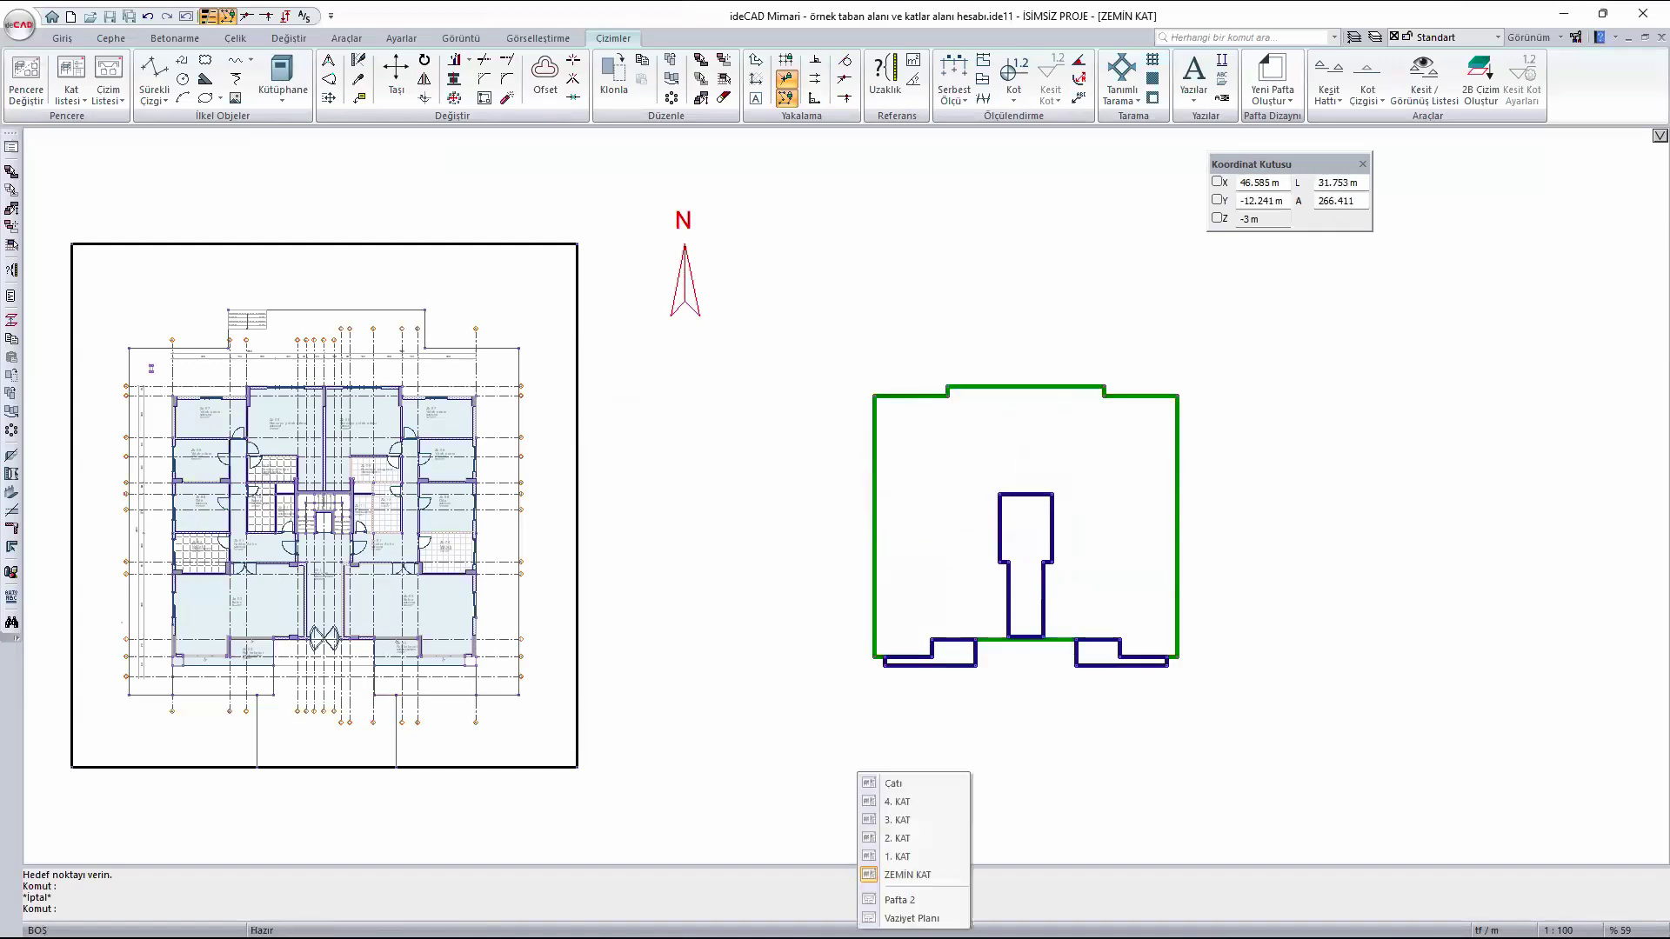
{"action": "left_click", "coordinate": [898, 902]}
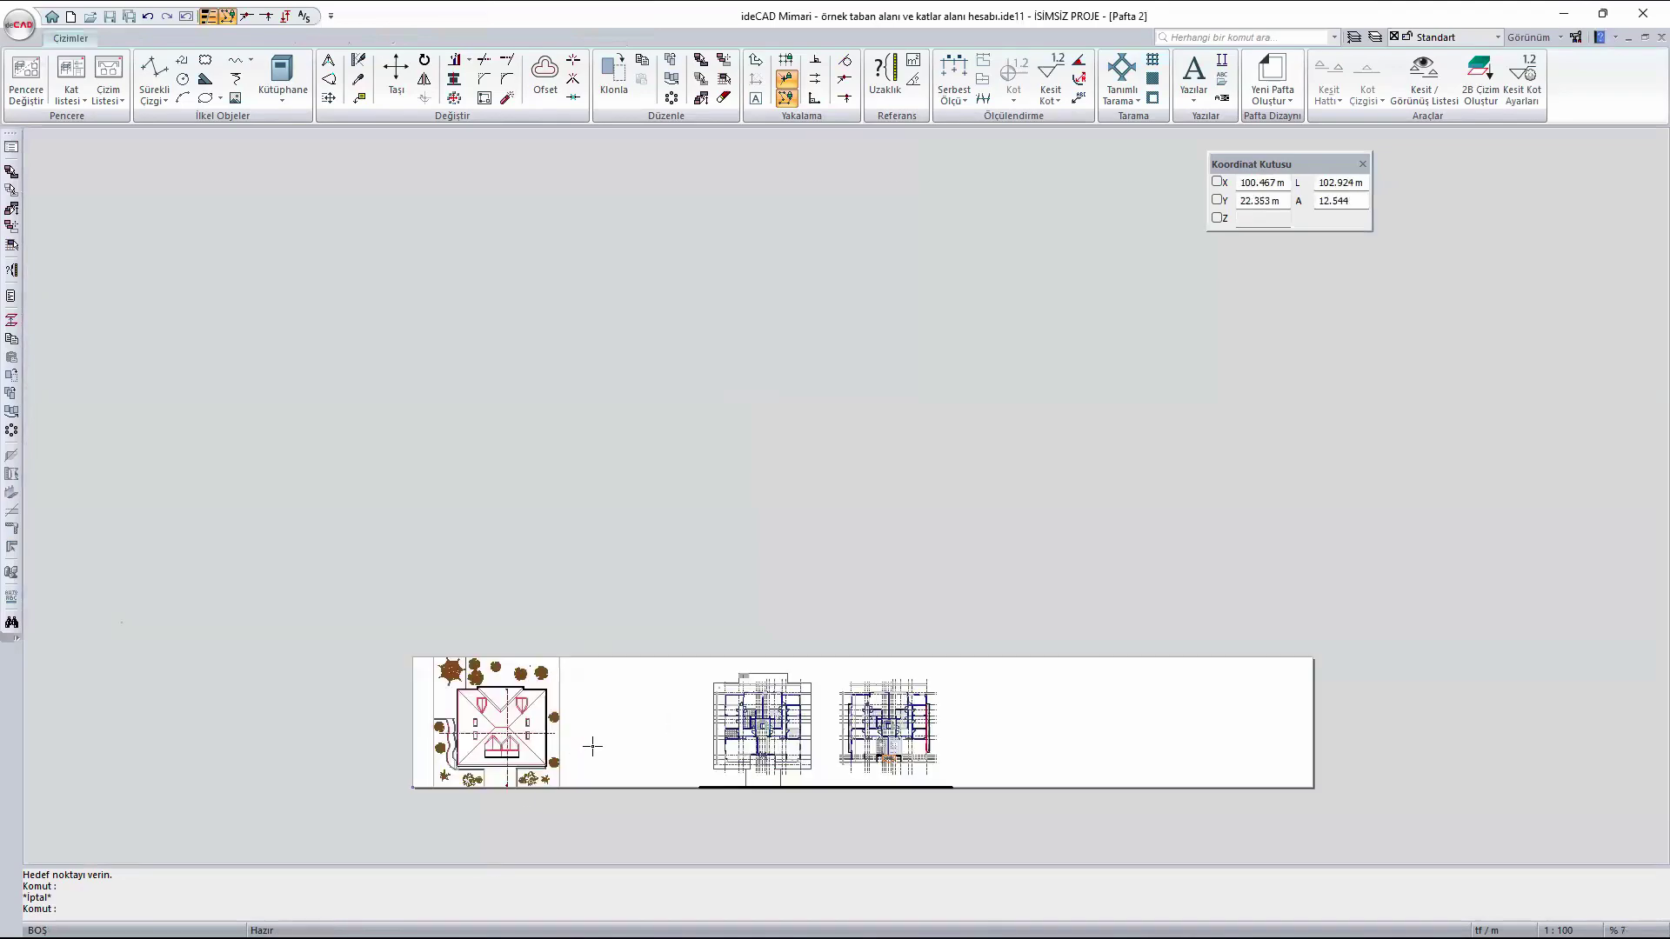
{"action": "right_click", "coordinate": [580, 566]}
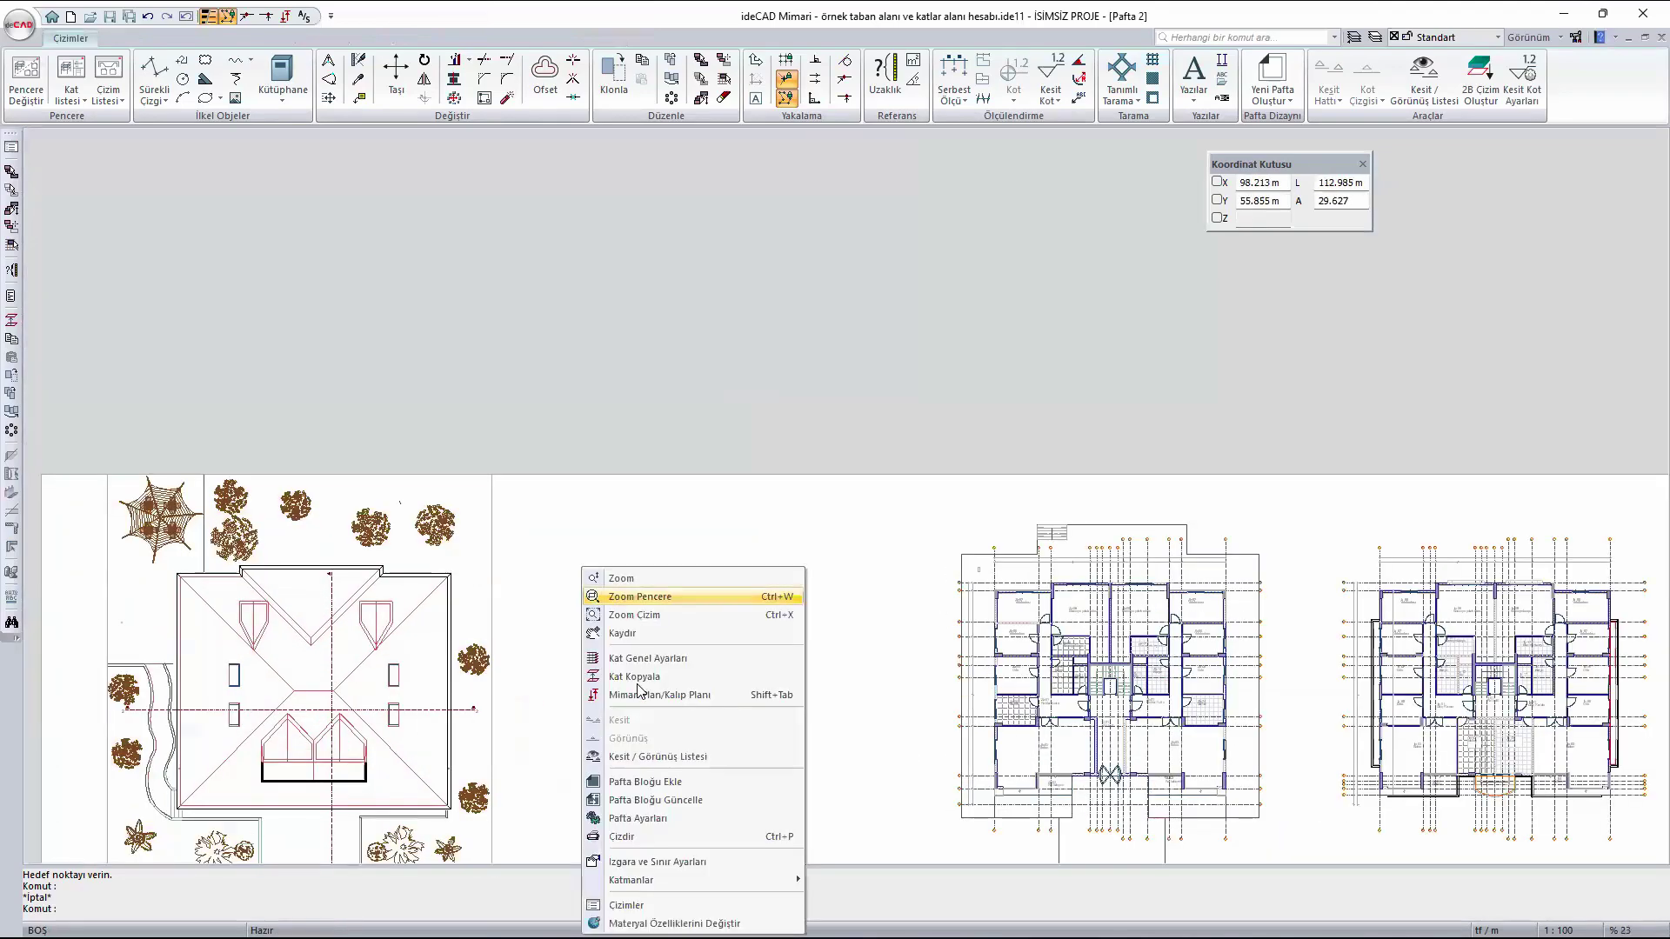
{"action": "left_click", "coordinate": [661, 780]}
{"action": "left_click", "coordinate": [547, 277]}
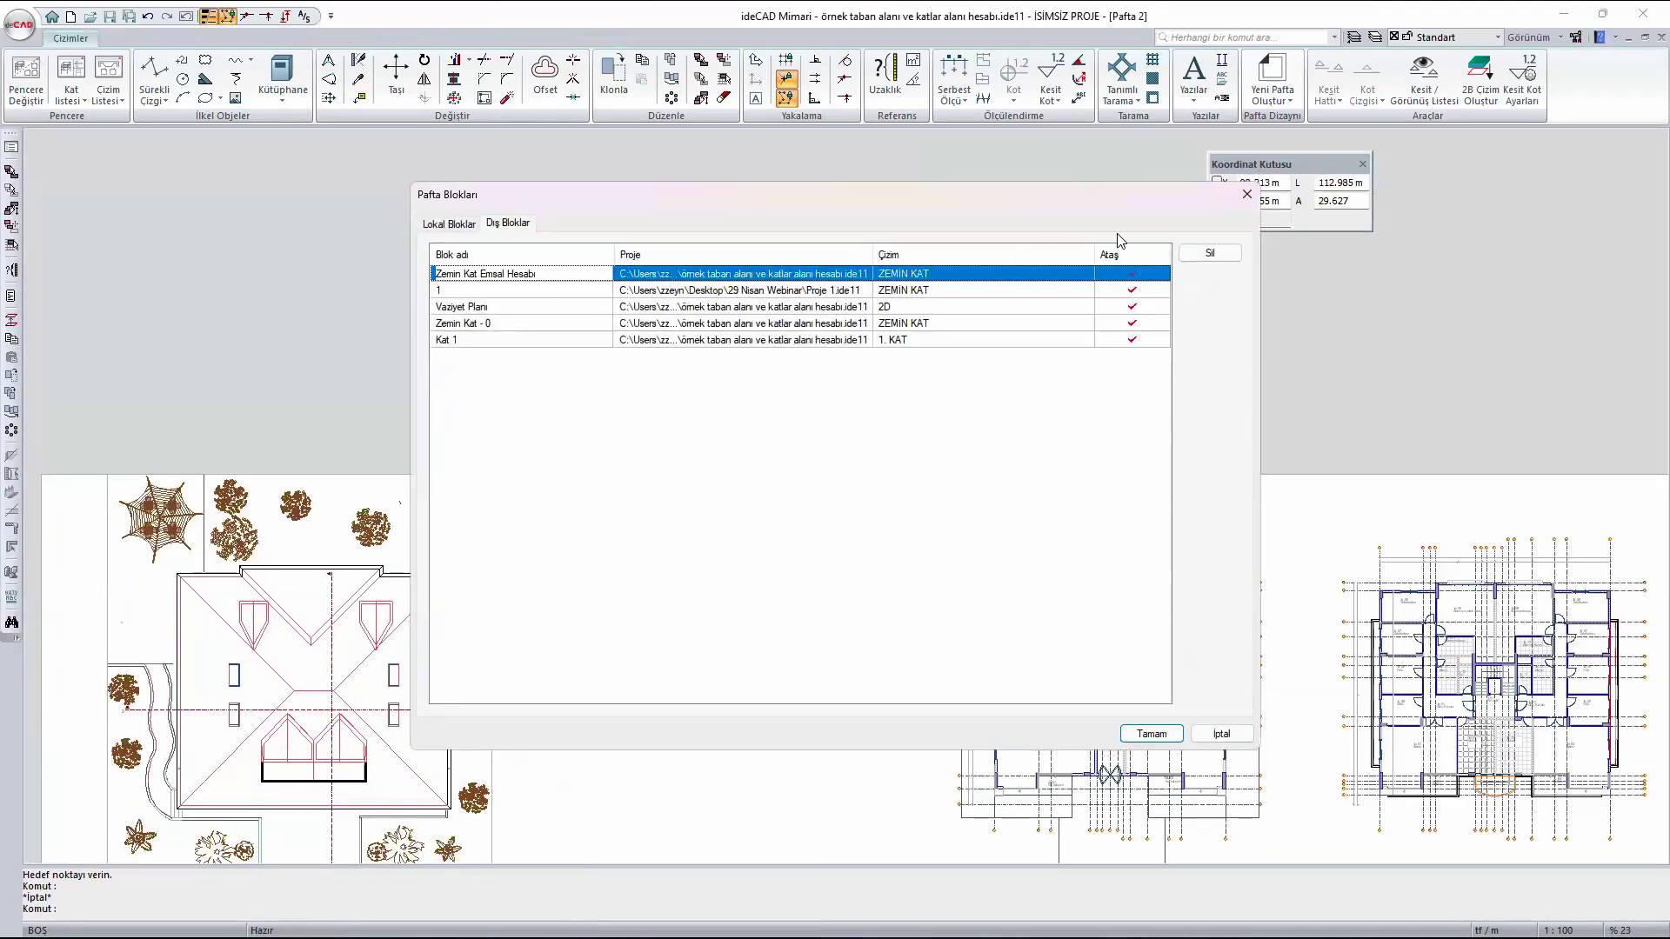
{"action": "left_click", "coordinate": [1151, 733]}
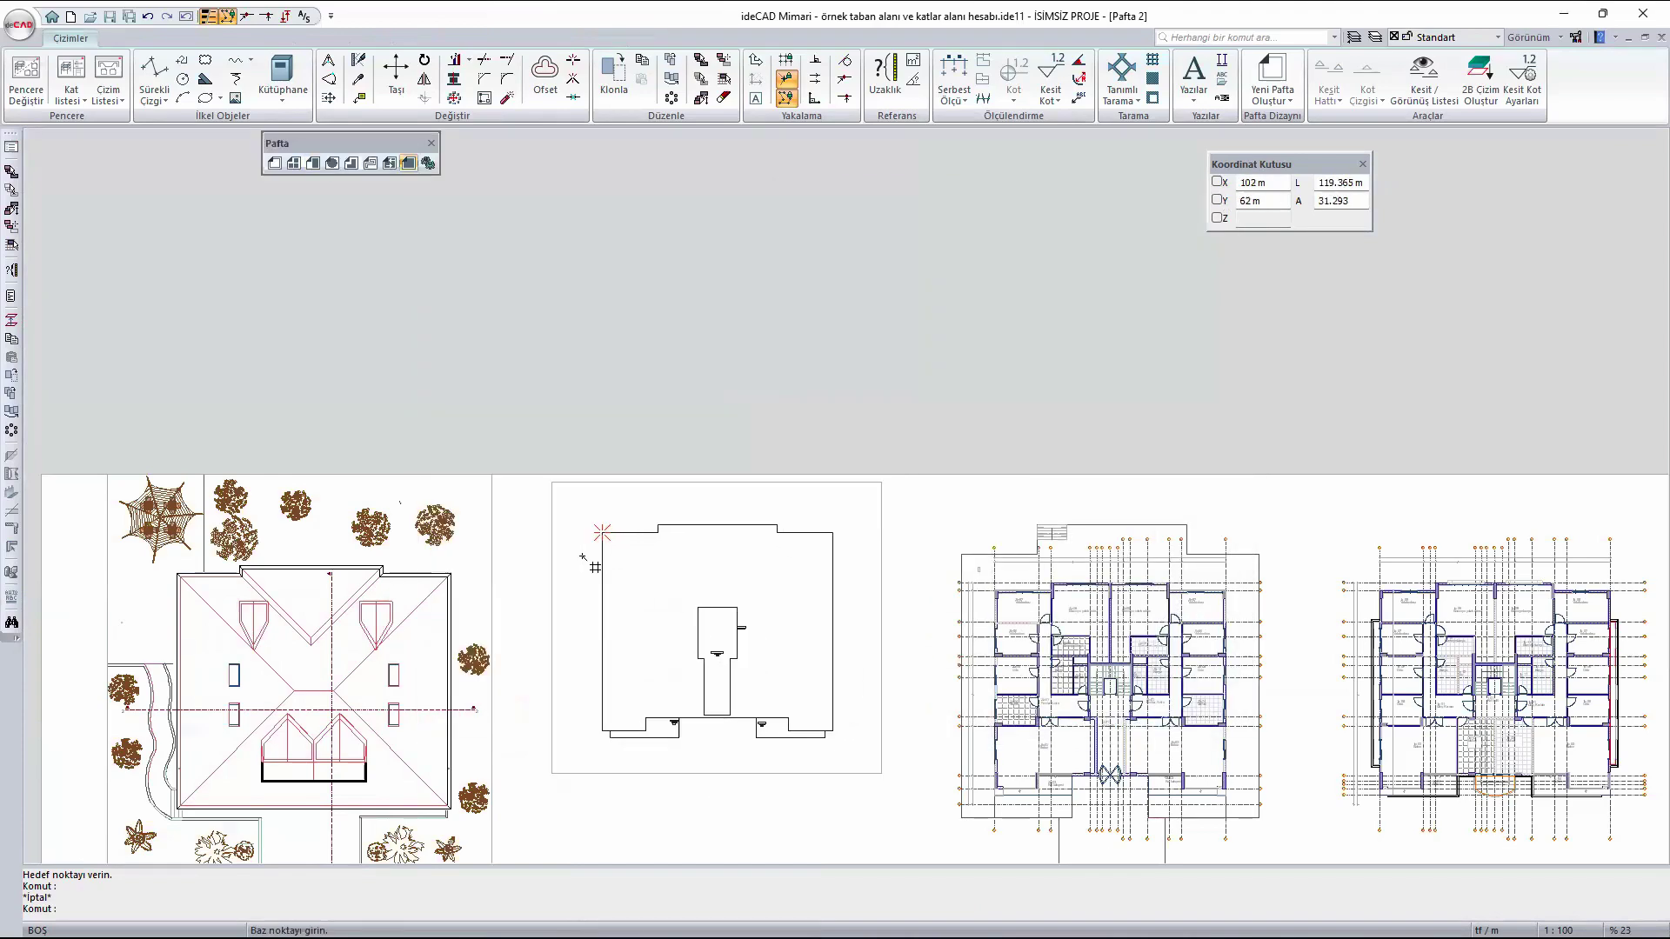
{"action": "left_click", "coordinate": [570, 563]}
- Move the inserted Zemin Kat Emsal Hesabı block slightly toward the site plan
{"action": "scroll", "coordinate": [775, 664], "scroll_direction": "up", "scroll_amount": 5}
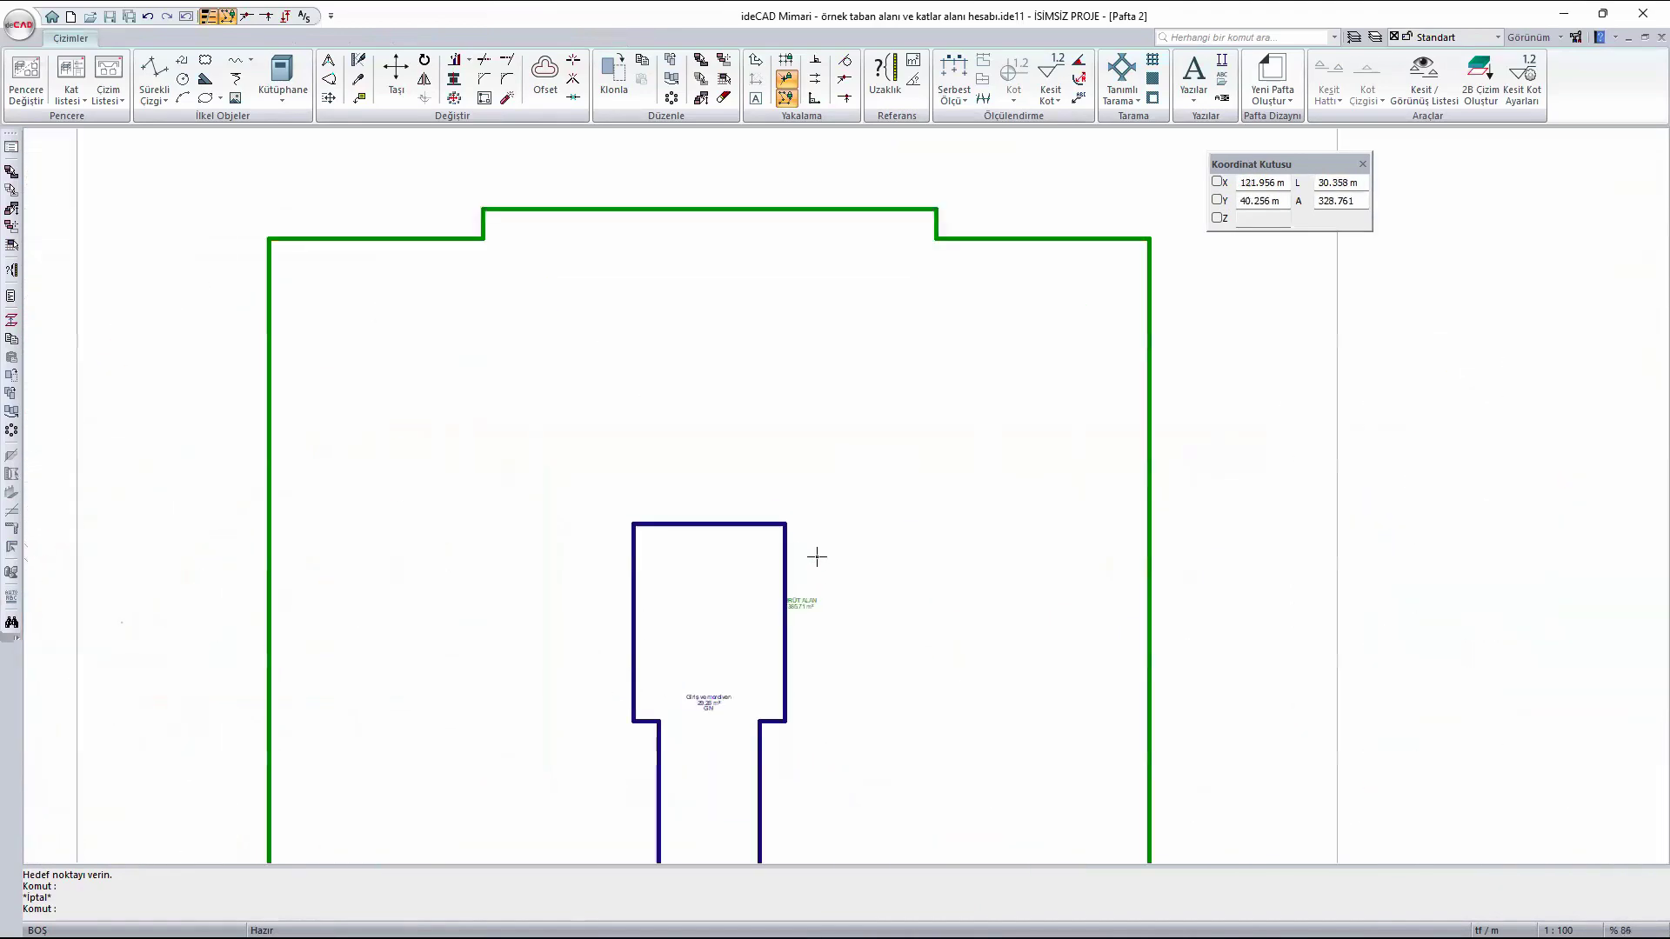
{"action": "scroll", "coordinate": [566, 385], "scroll_direction": "down", "scroll_amount": 2}
{"action": "left_click", "coordinate": [556, 388]}
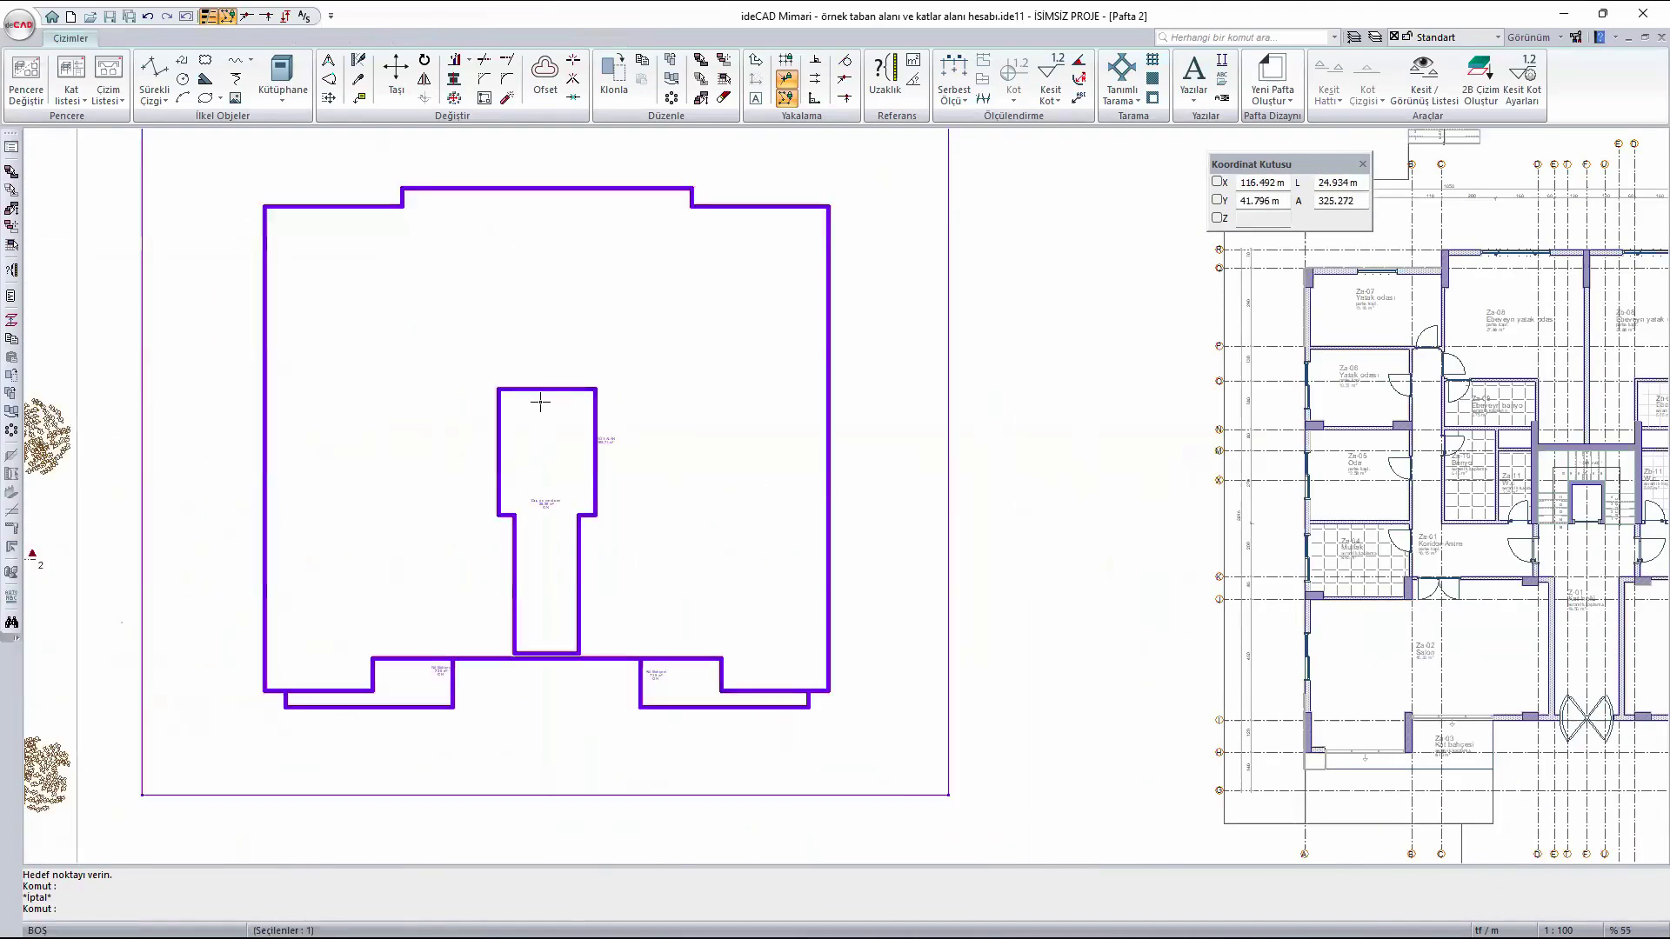
{"action": "type", "text": "m"}
{"action": "key", "text": "Return"}
{"action": "left_click", "coordinate": [535, 417]}
{"action": "scroll", "coordinate": [535, 419], "scroll_direction": "down", "scroll_amount": 2}
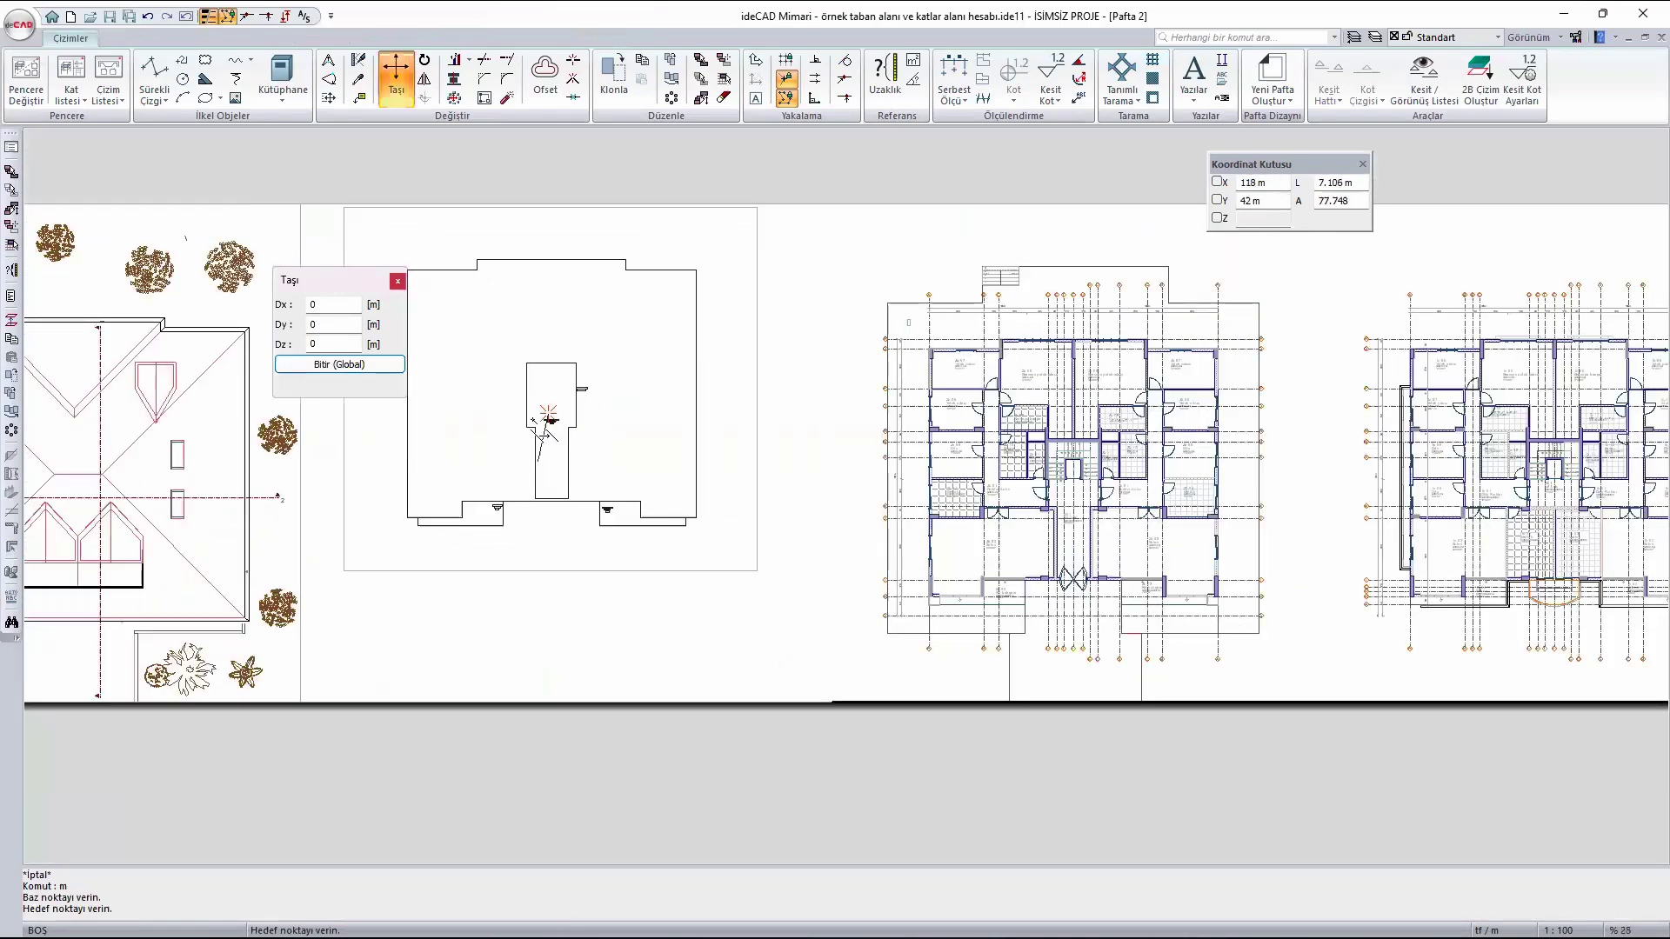
{"action": "scroll", "coordinate": [523, 426], "scroll_direction": "up", "scroll_amount": 1}
{"action": "left_click", "coordinate": [523, 415]}
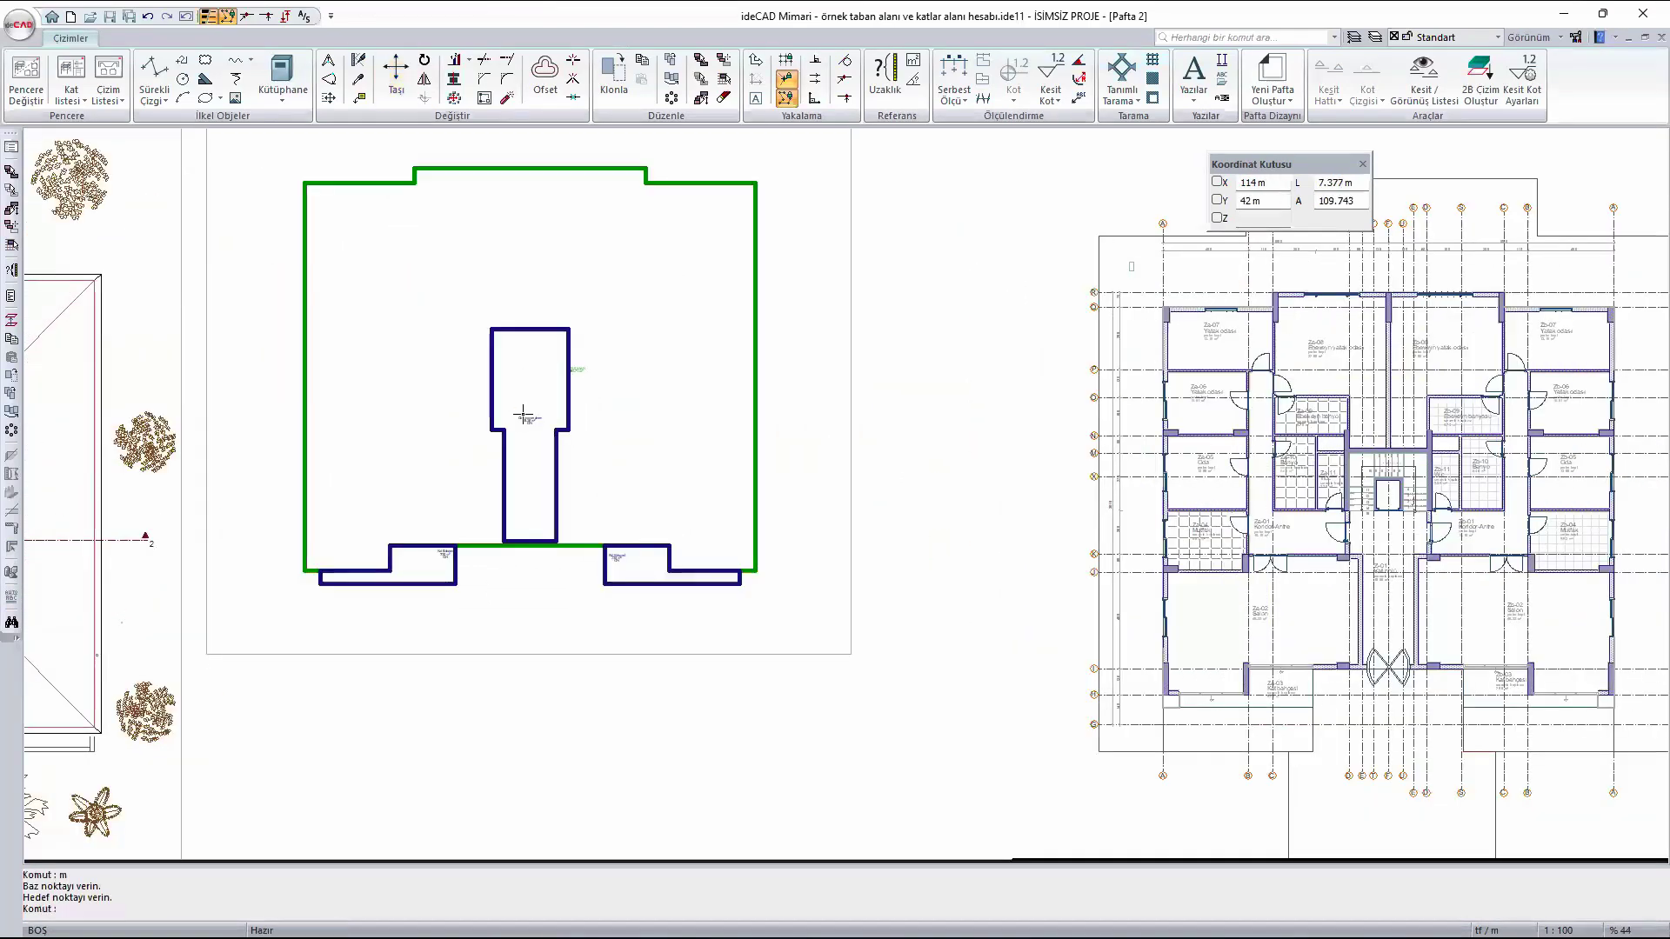
{"action": "key", "text": "Escape"}
- Set the scale of the Zemin Kat Emsal Hesabı block to 1/100
{"action": "double_click", "coordinate": [527, 337]}
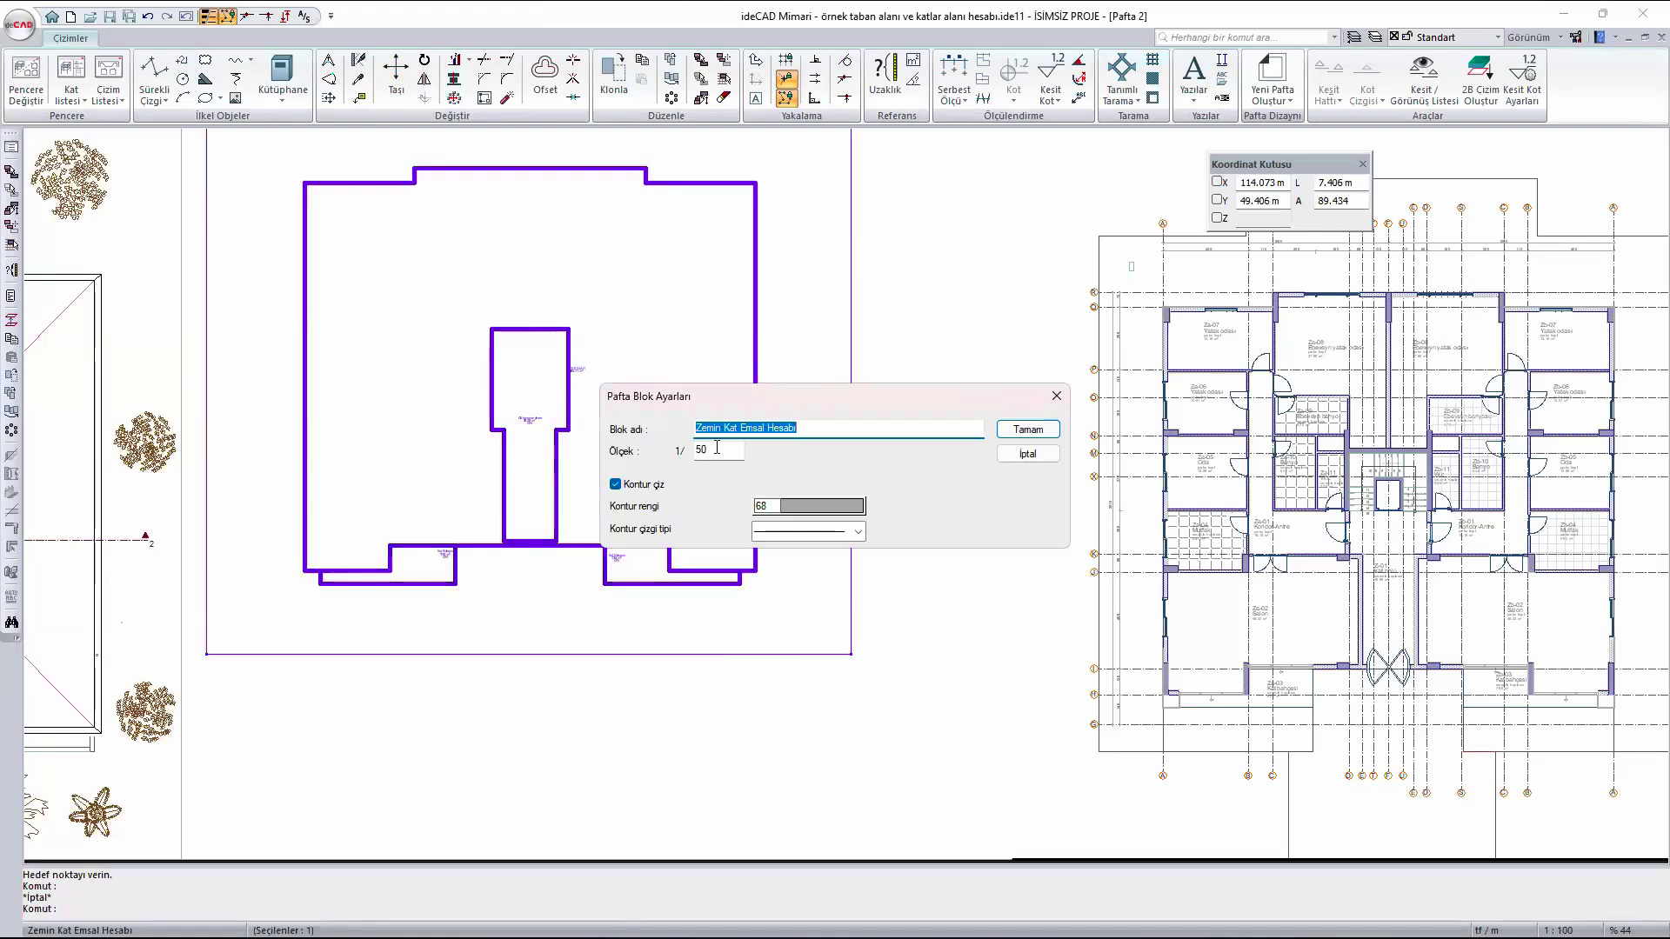
{"action": "key", "text": "Tab"}
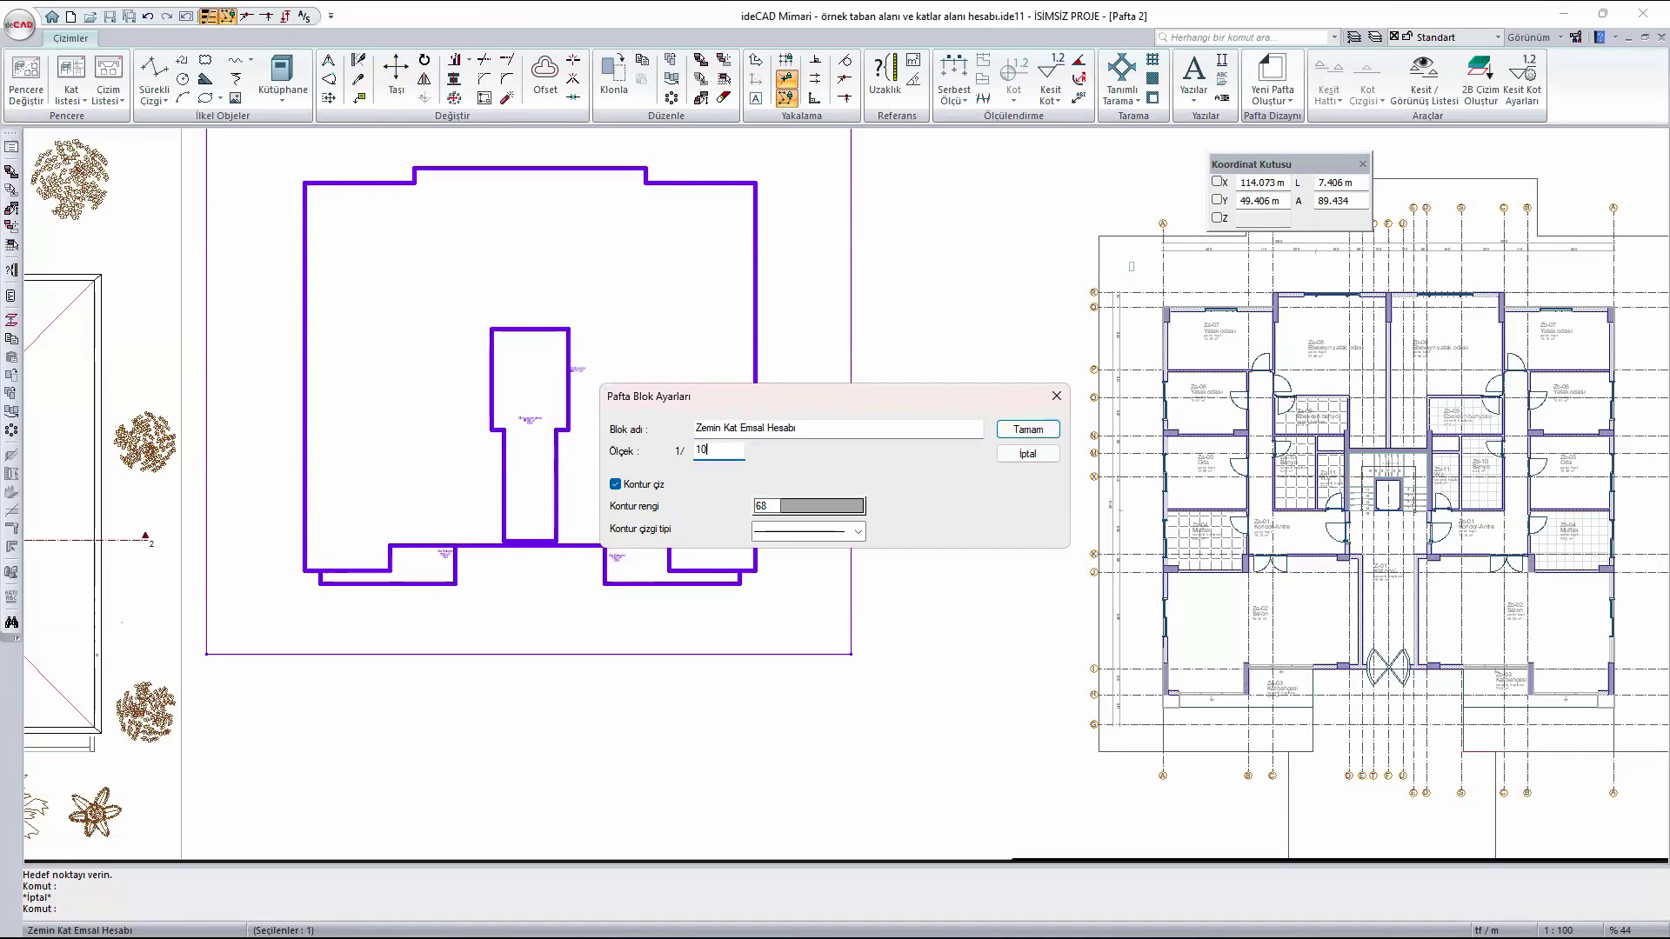
{"action": "type", "text": "100"}
{"action": "left_click", "coordinate": [1039, 431]}
- Place the horizontal text "Emsal Hesabı" in the empty area between the inserted outline block and the ground-floor plan
{"action": "scroll", "coordinate": [465, 421], "scroll_direction": "up", "scroll_amount": 4}
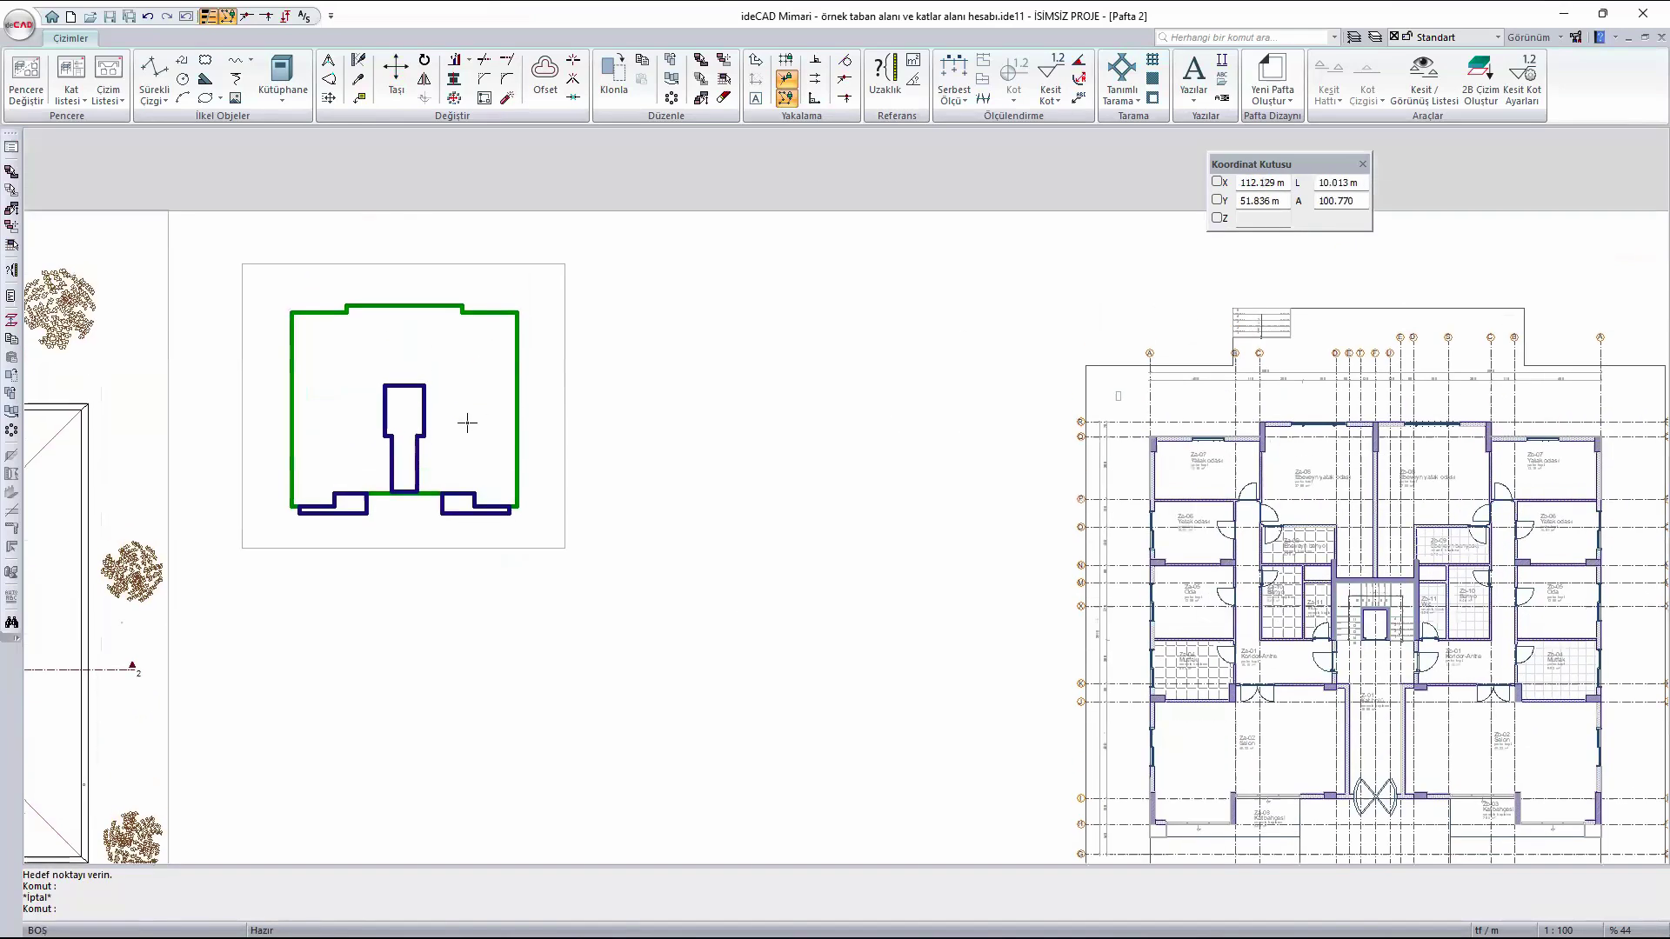
{"action": "left_click", "coordinate": [1194, 78]}
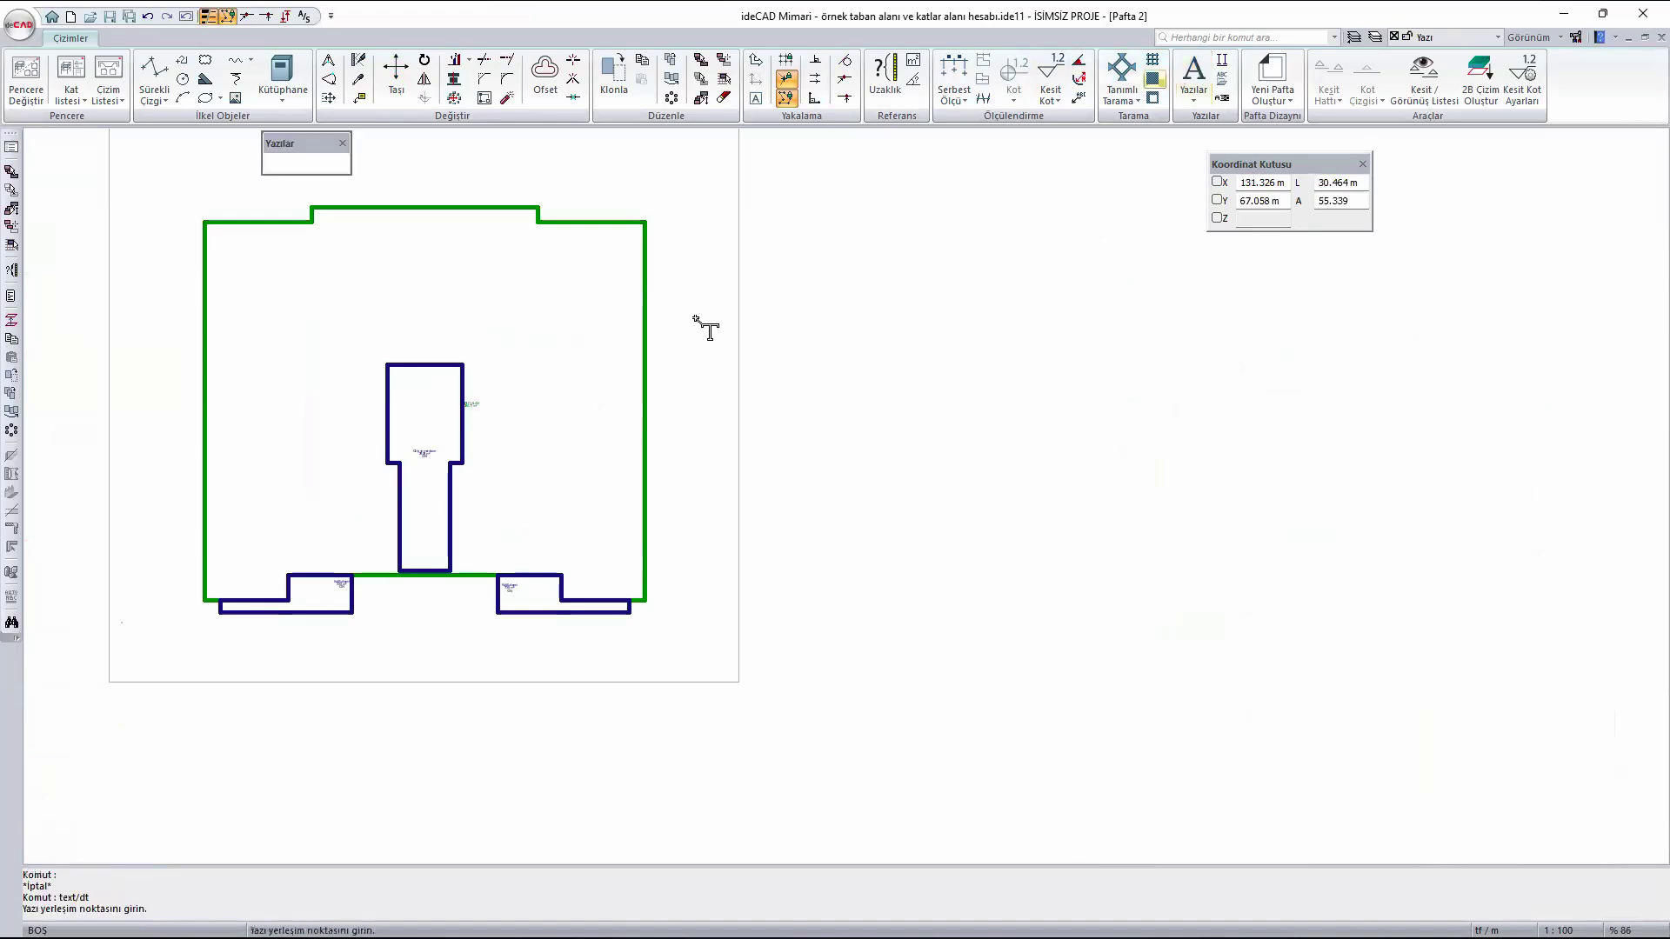
{"action": "left_click", "coordinate": [806, 304]}
{"action": "left_click", "coordinate": [1134, 307]}
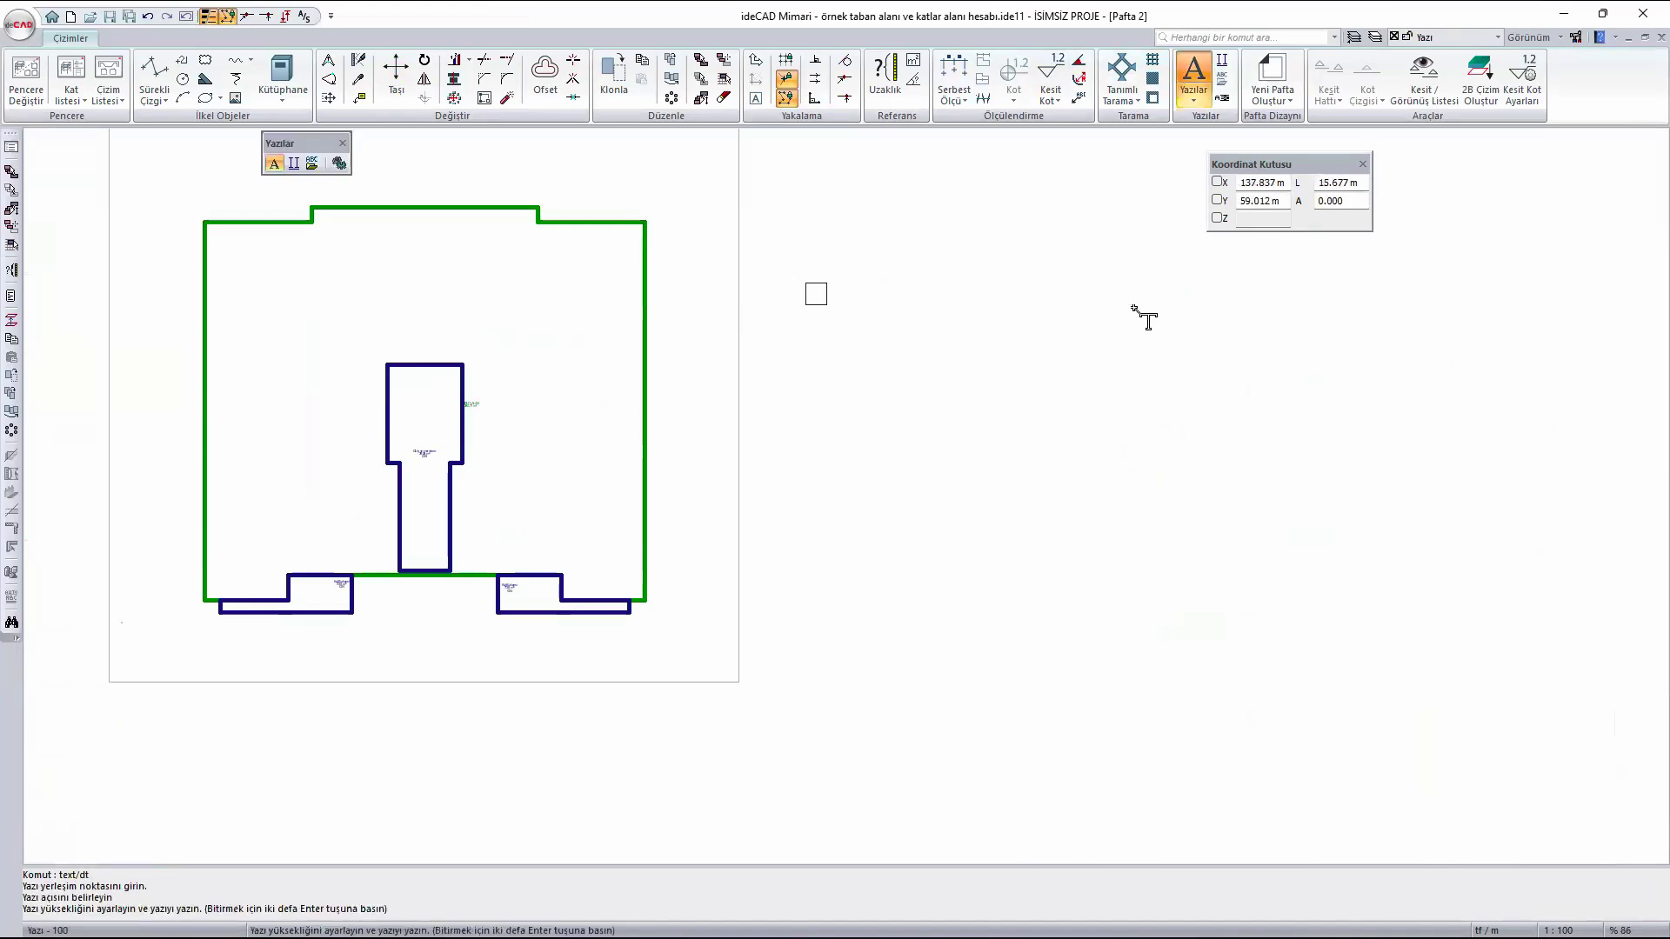
{"action": "type", "text": "Emsal Hes"}
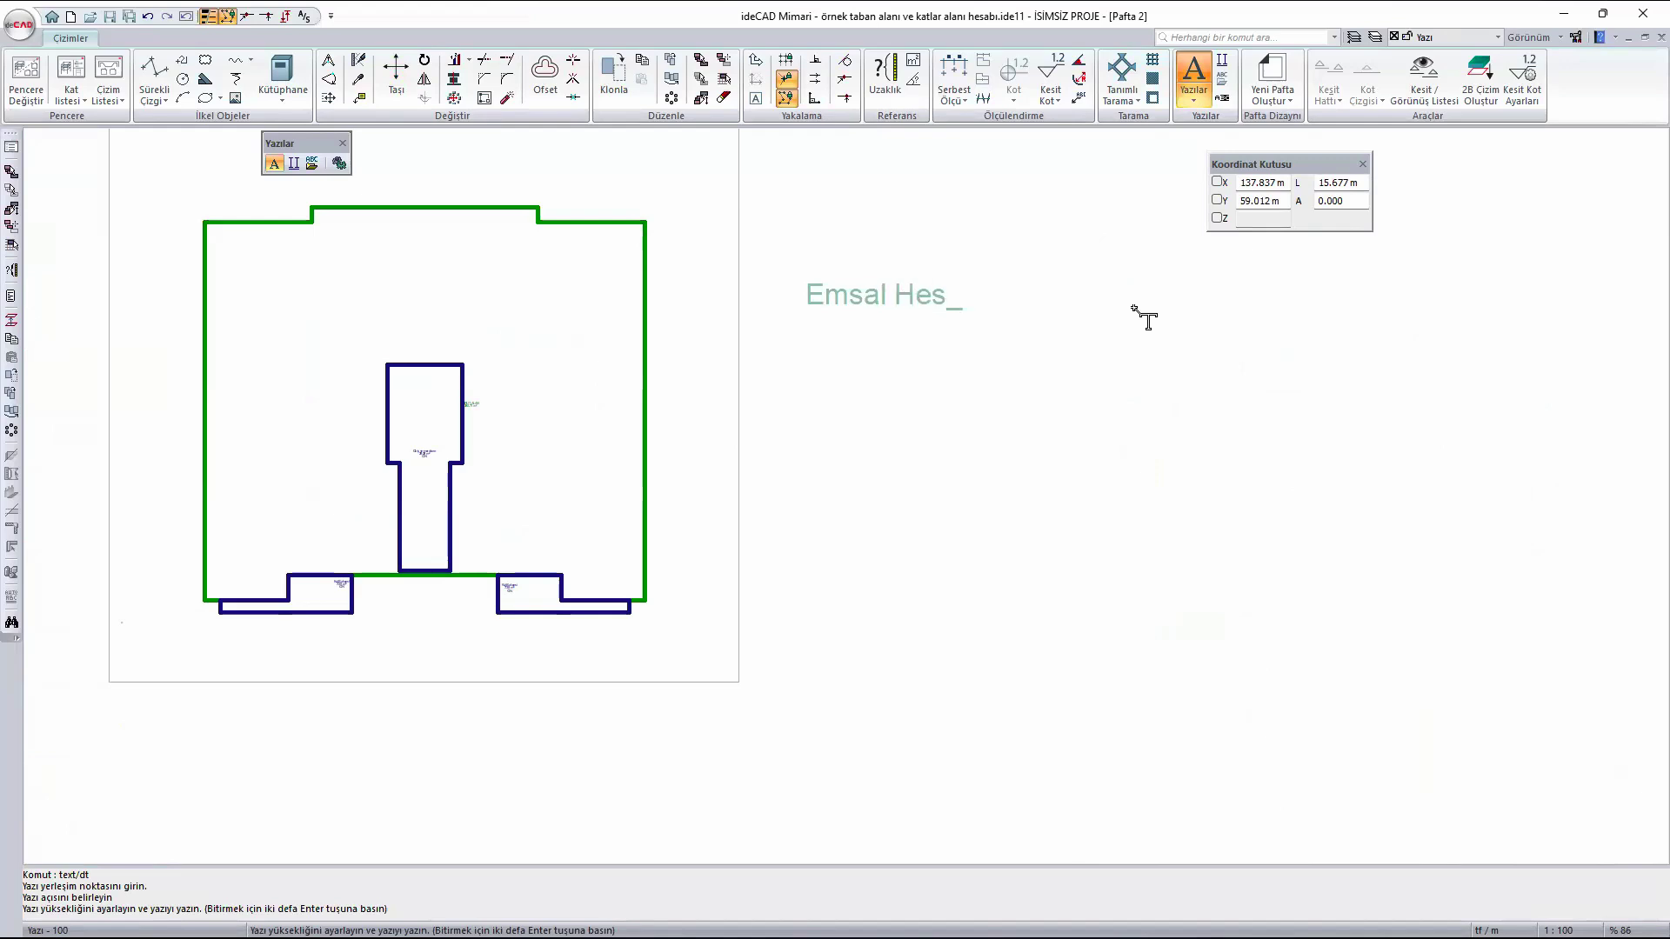
{"action": "type", "text": "abı"}
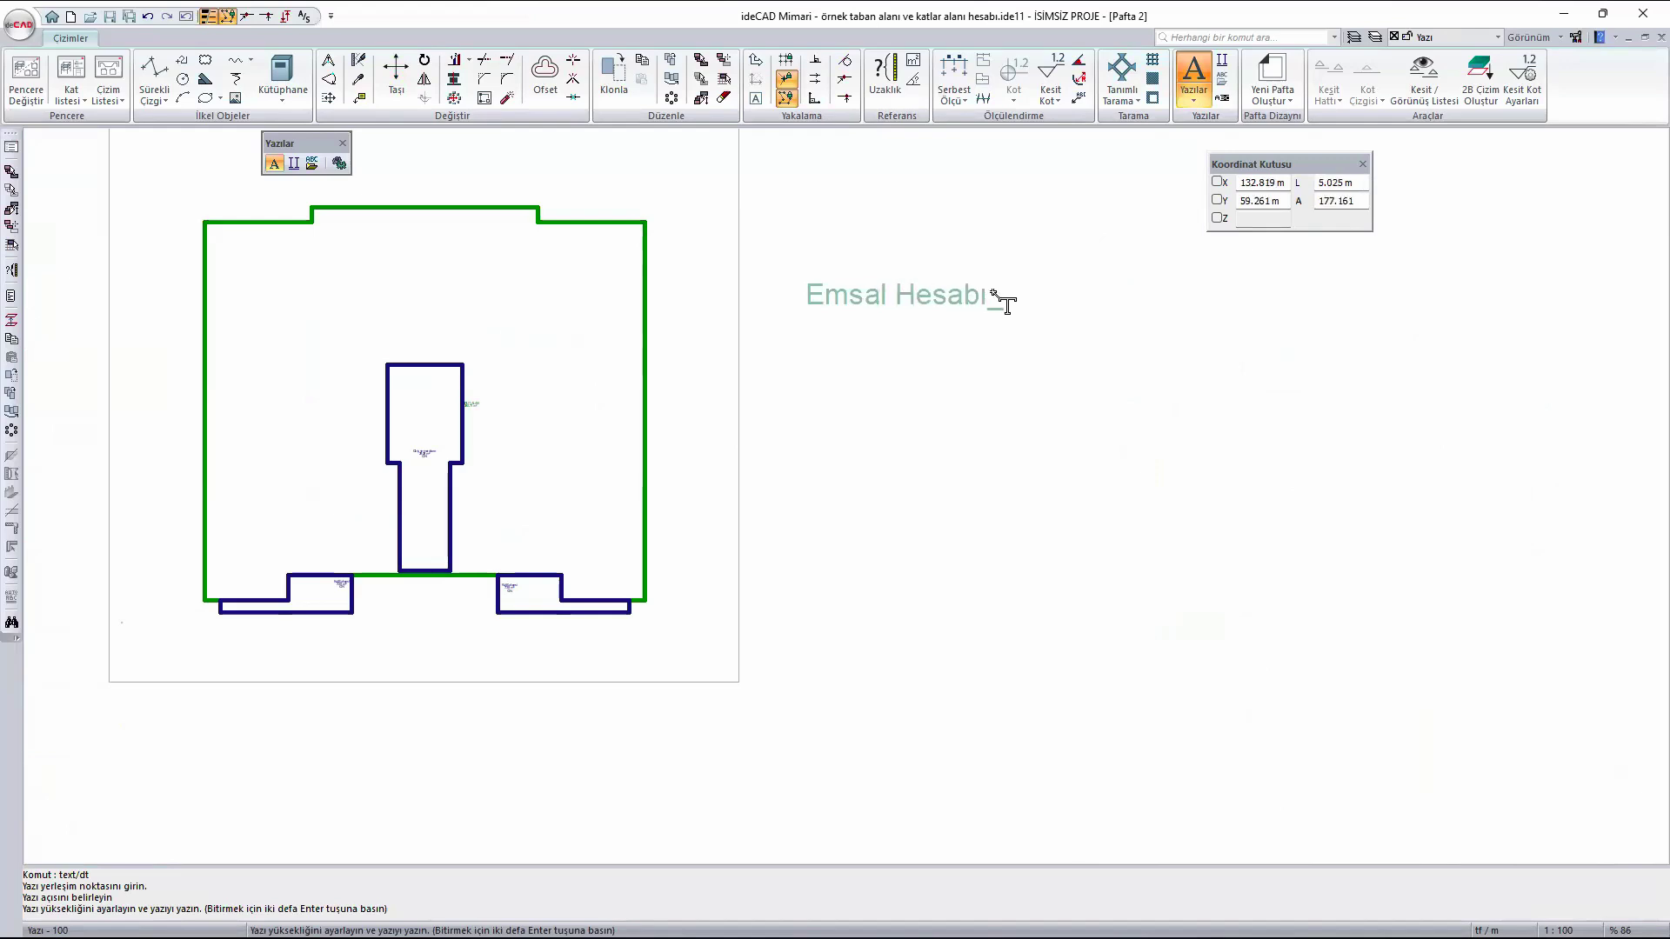
{"action": "right_click", "coordinate": [965, 307]}
{"action": "left_click", "coordinate": [1016, 398]}
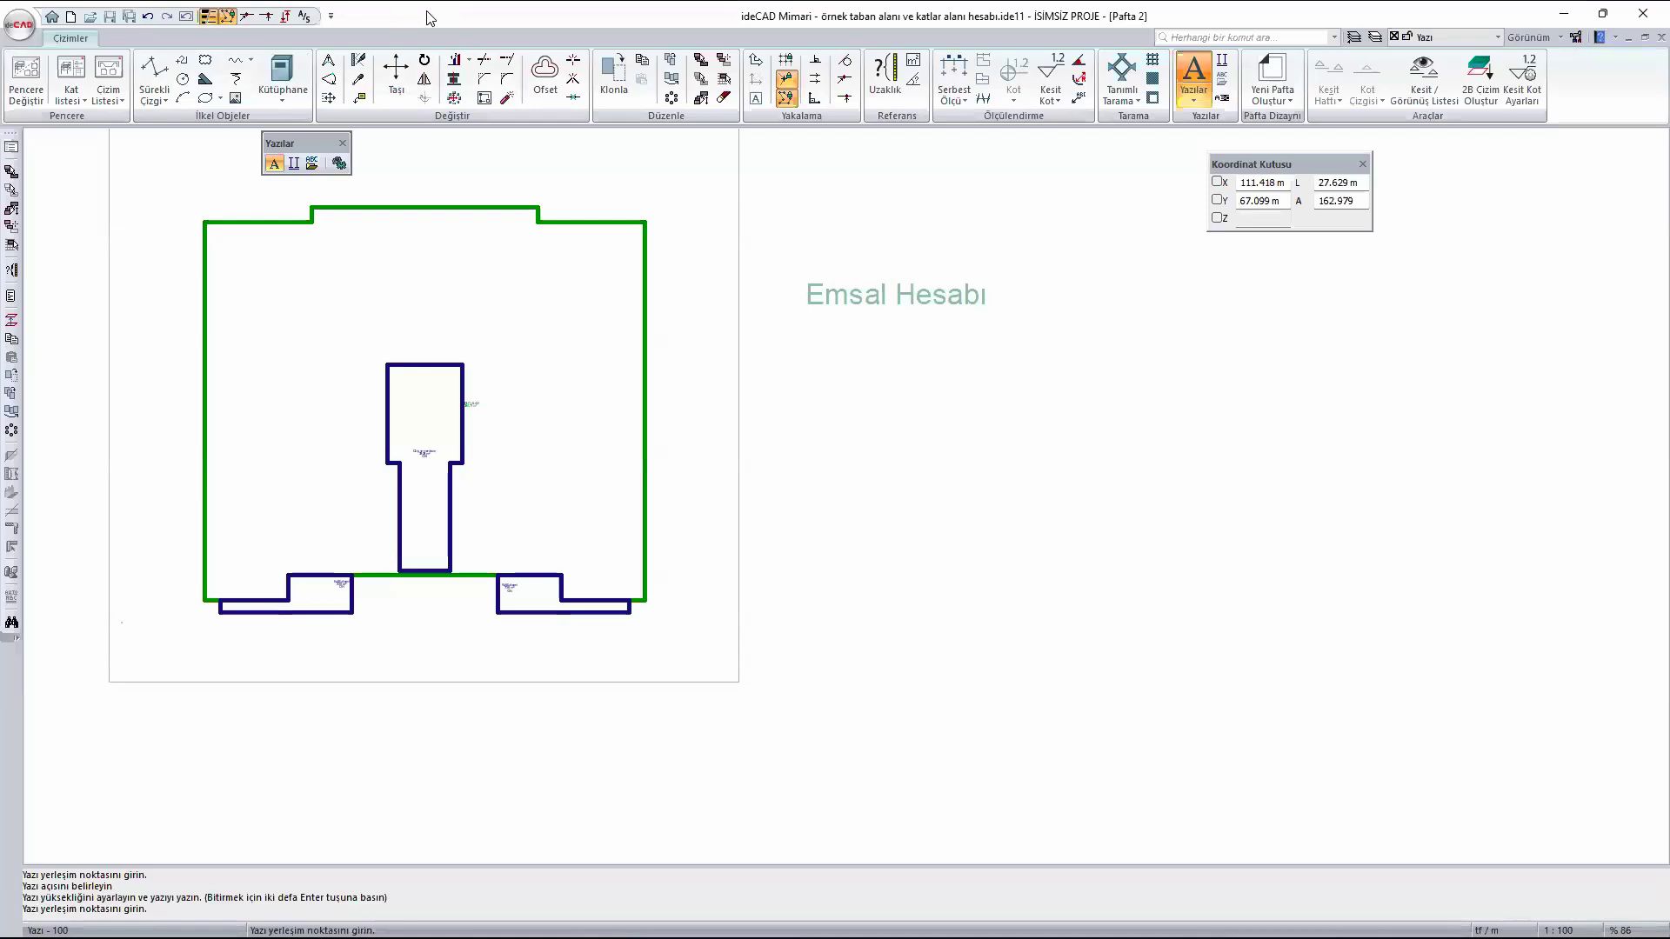
- Return to ZEMİN KAT and export the floor-area calculation as text, opening it in Not Defteri
{"action": "right_click", "coordinate": [807, 877]}
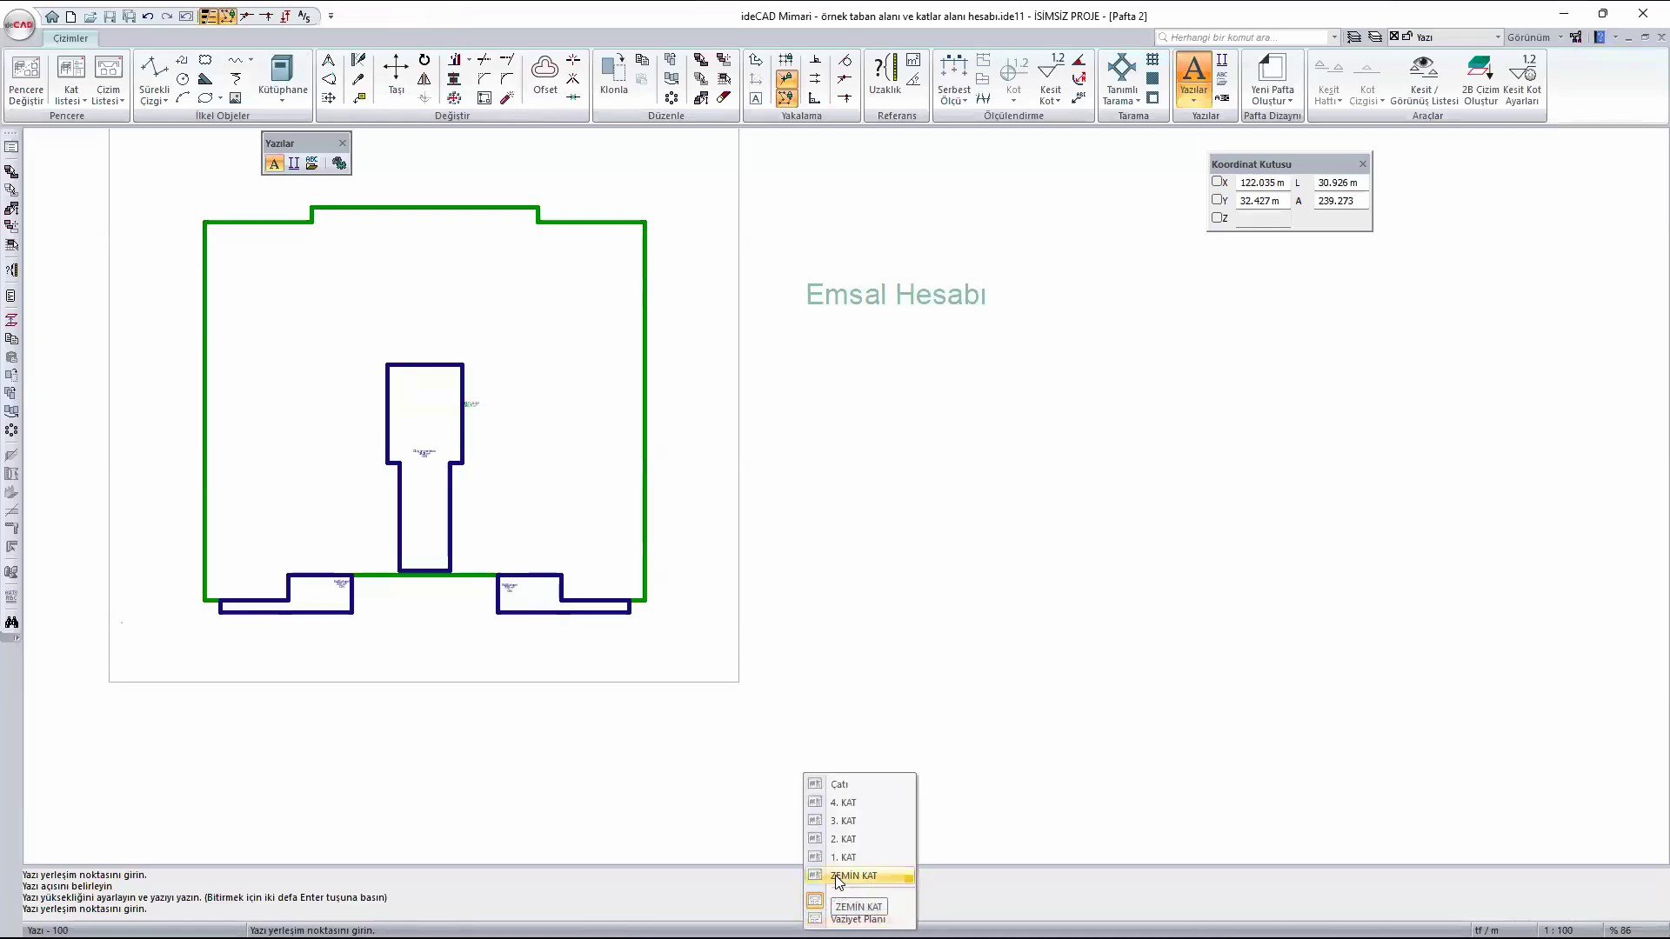
{"action": "left_click", "coordinate": [837, 878]}
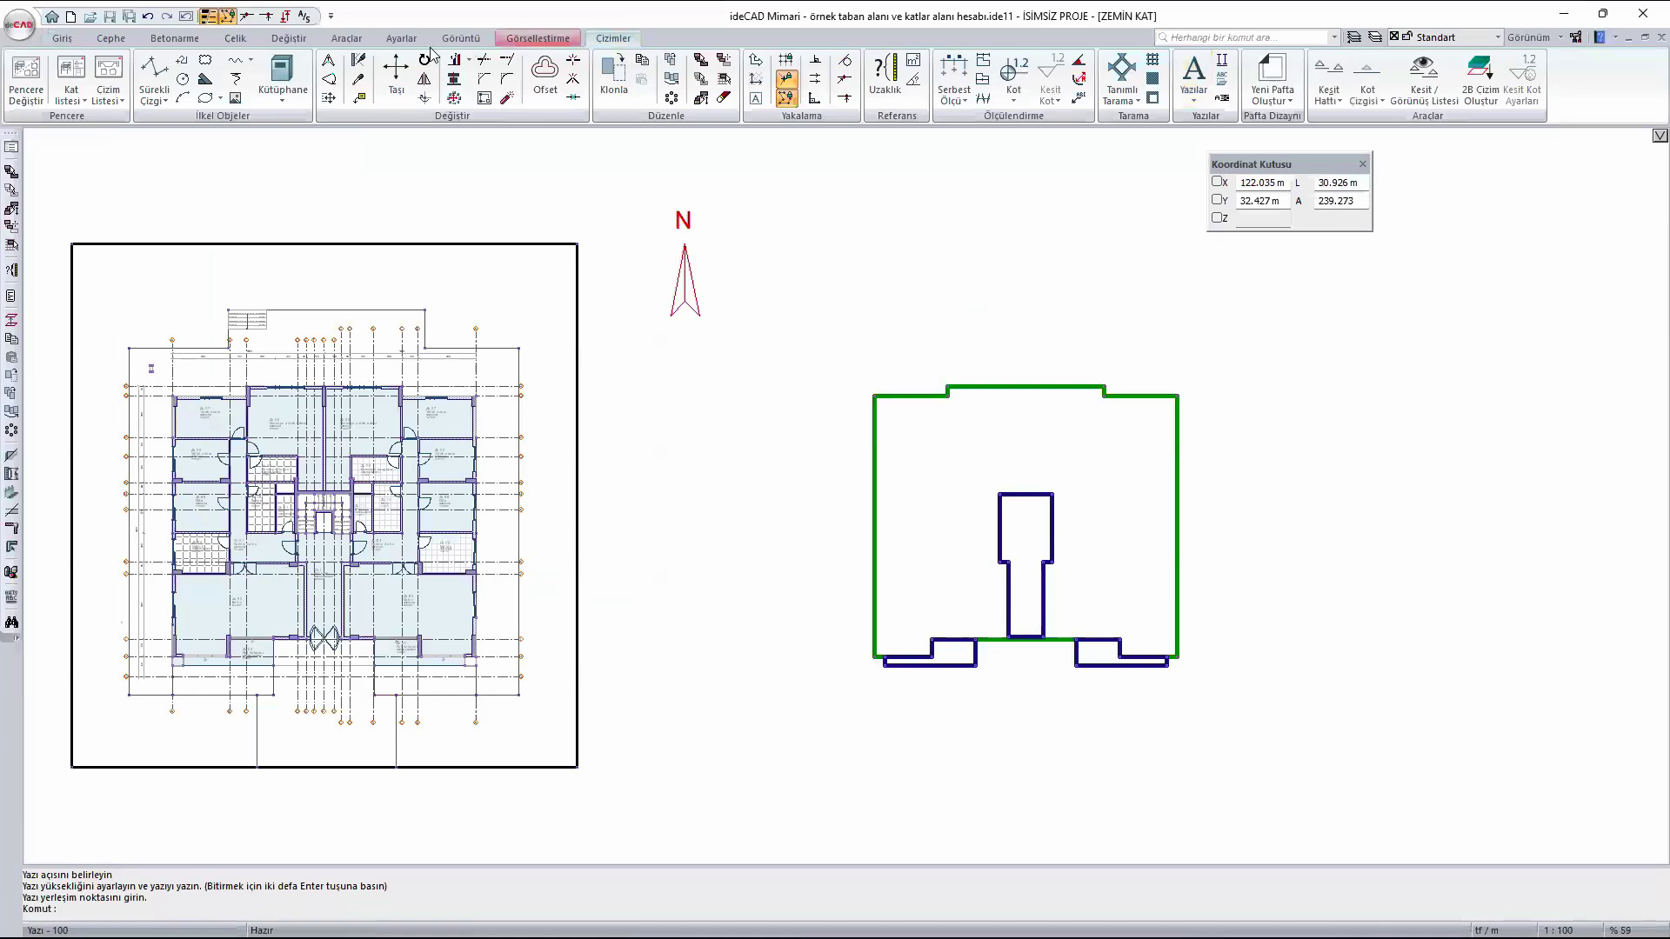
{"action": "left_click", "coordinate": [358, 41]}
{"action": "left_click", "coordinate": [774, 78]}
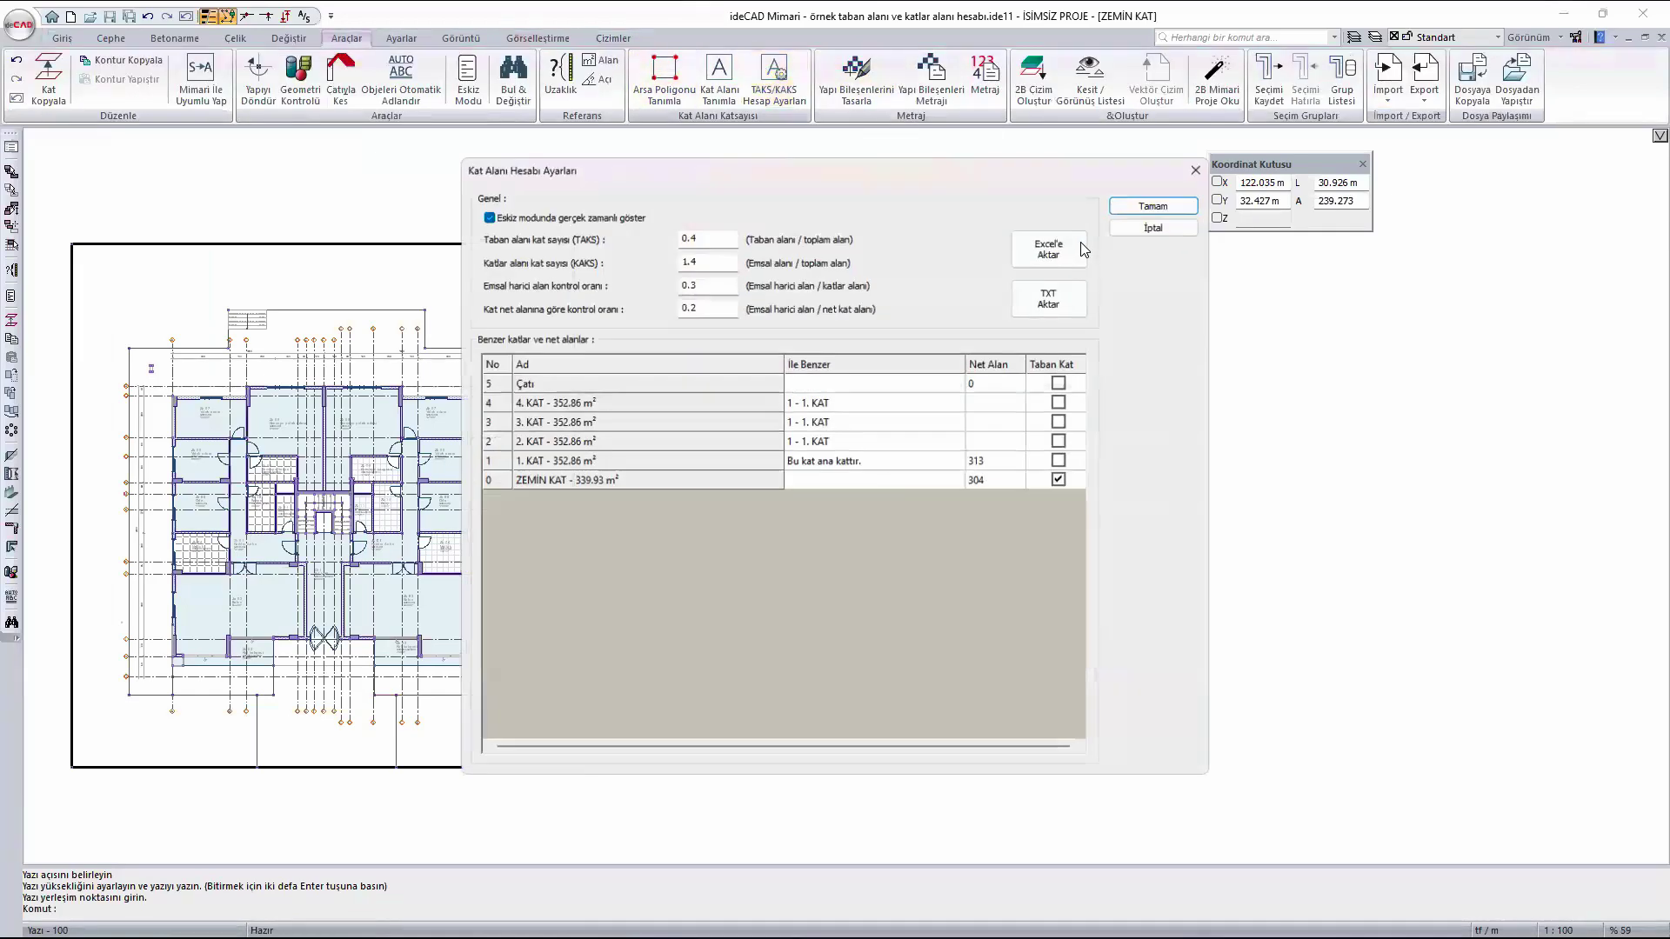
{"action": "left_click", "coordinate": [1046, 296]}
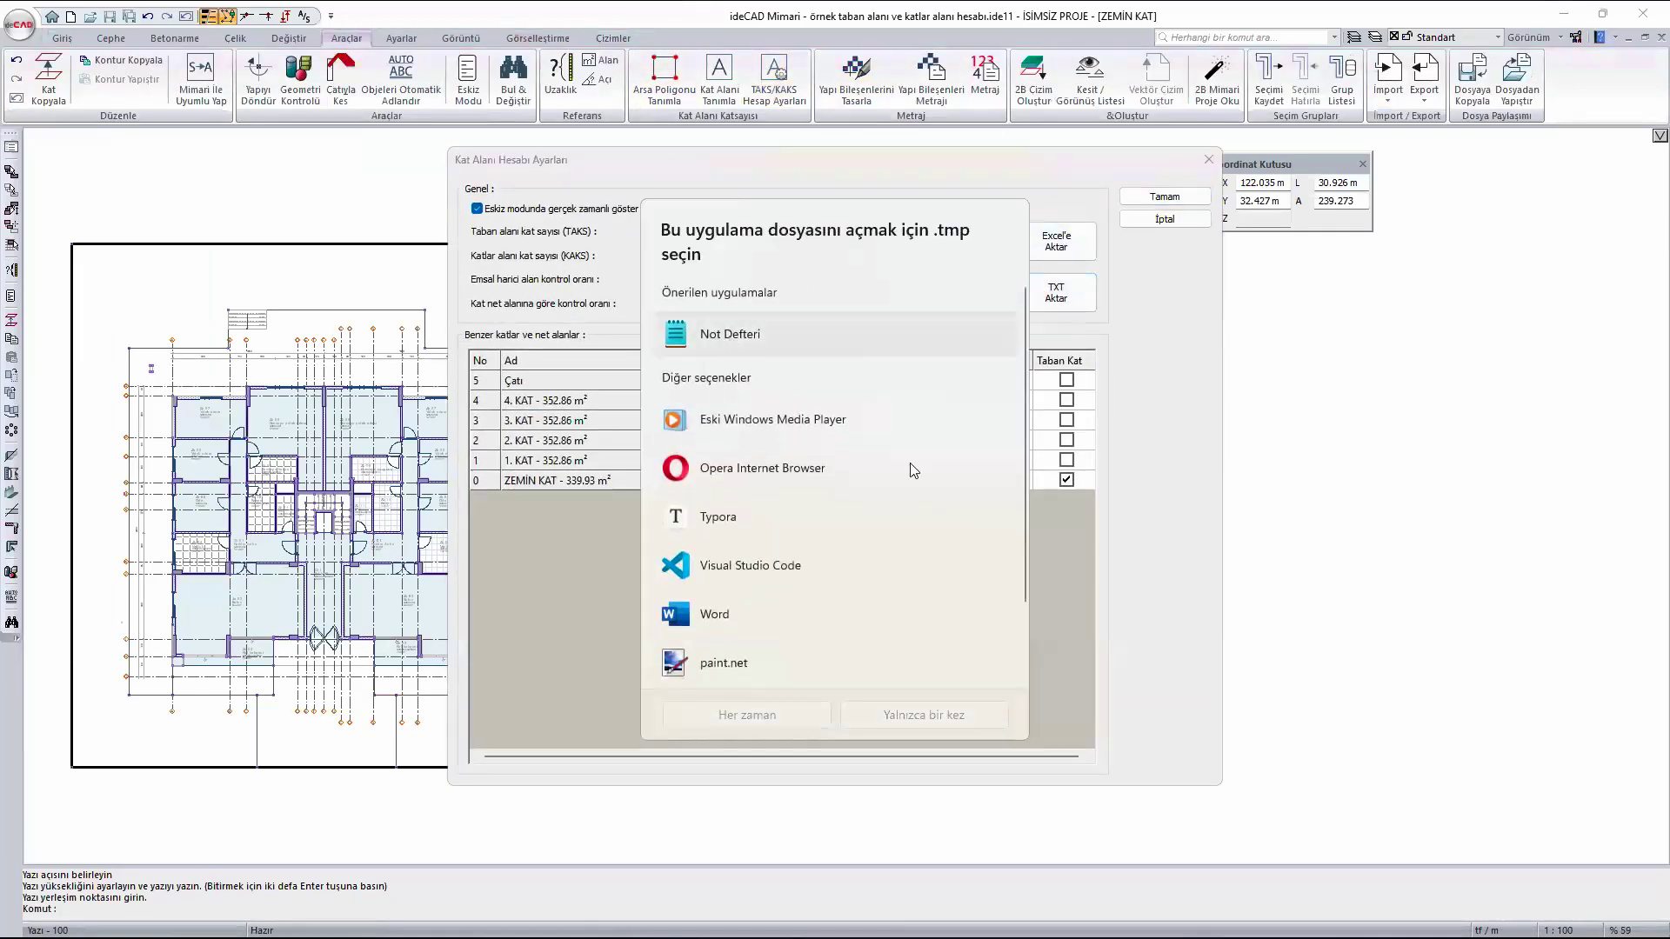
{"action": "left_click", "coordinate": [922, 715]}
- Select the entire calculation report for copying, return to the drawing and close the floor-area calculation settings
{"action": "scroll", "coordinate": [710, 591], "scroll_direction": "down", "scroll_amount": 1}
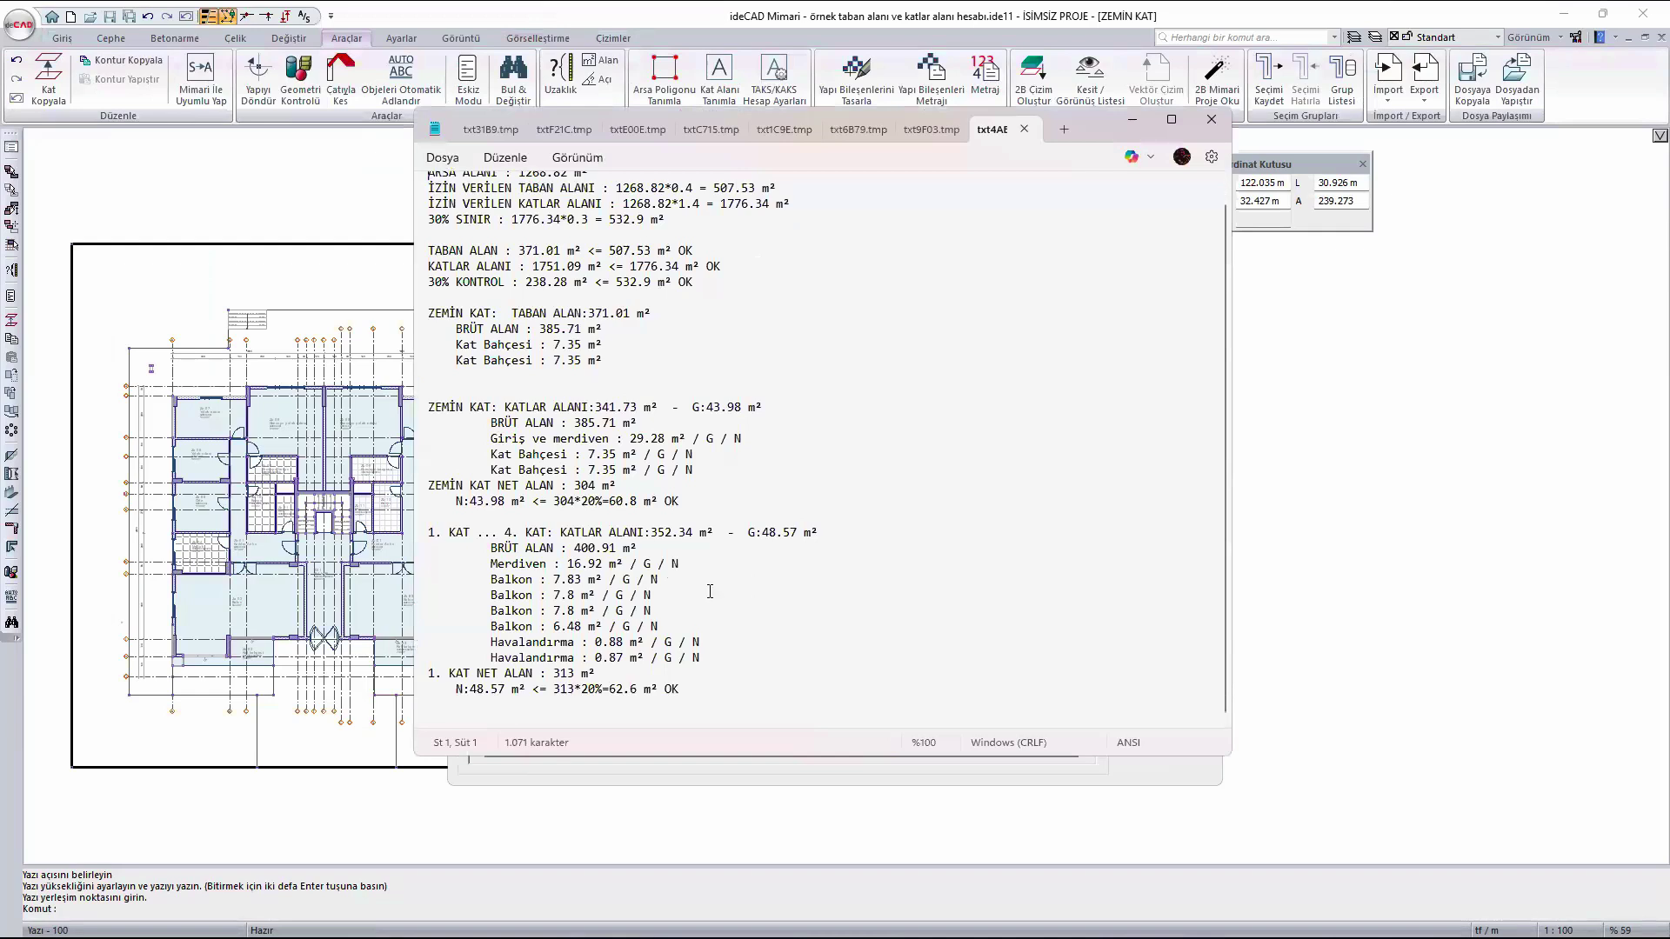
{"action": "left_click_drag", "start_coordinate": [748, 695], "coordinate": [414, 196]}
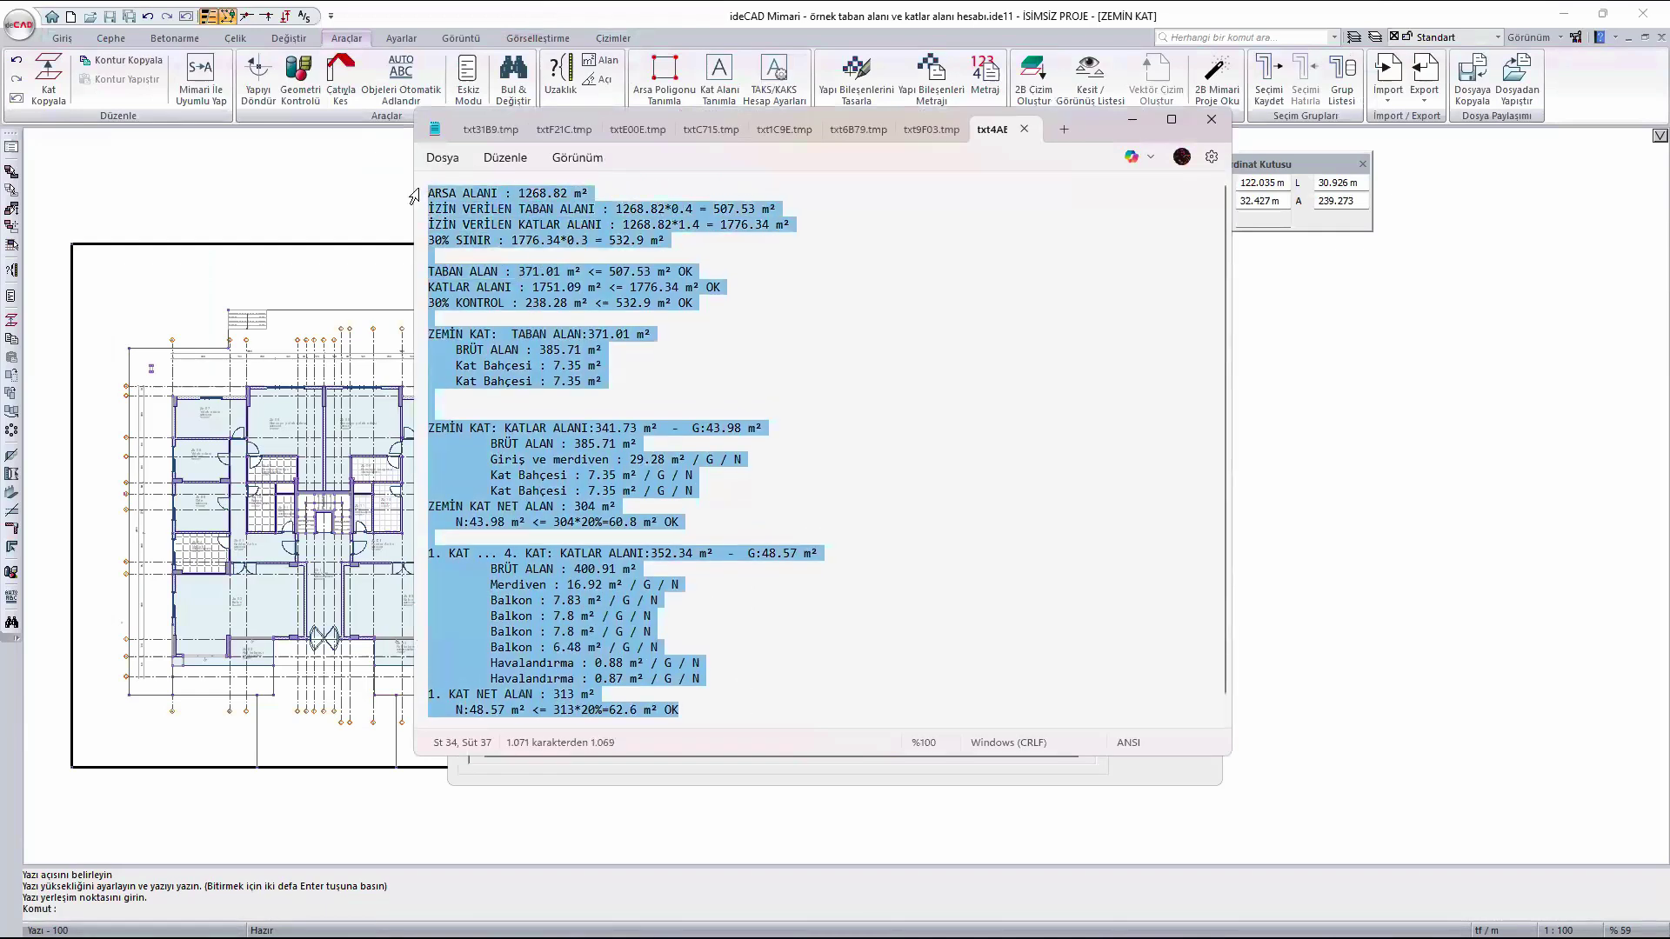
{"action": "left_click", "coordinate": [1350, 473]}
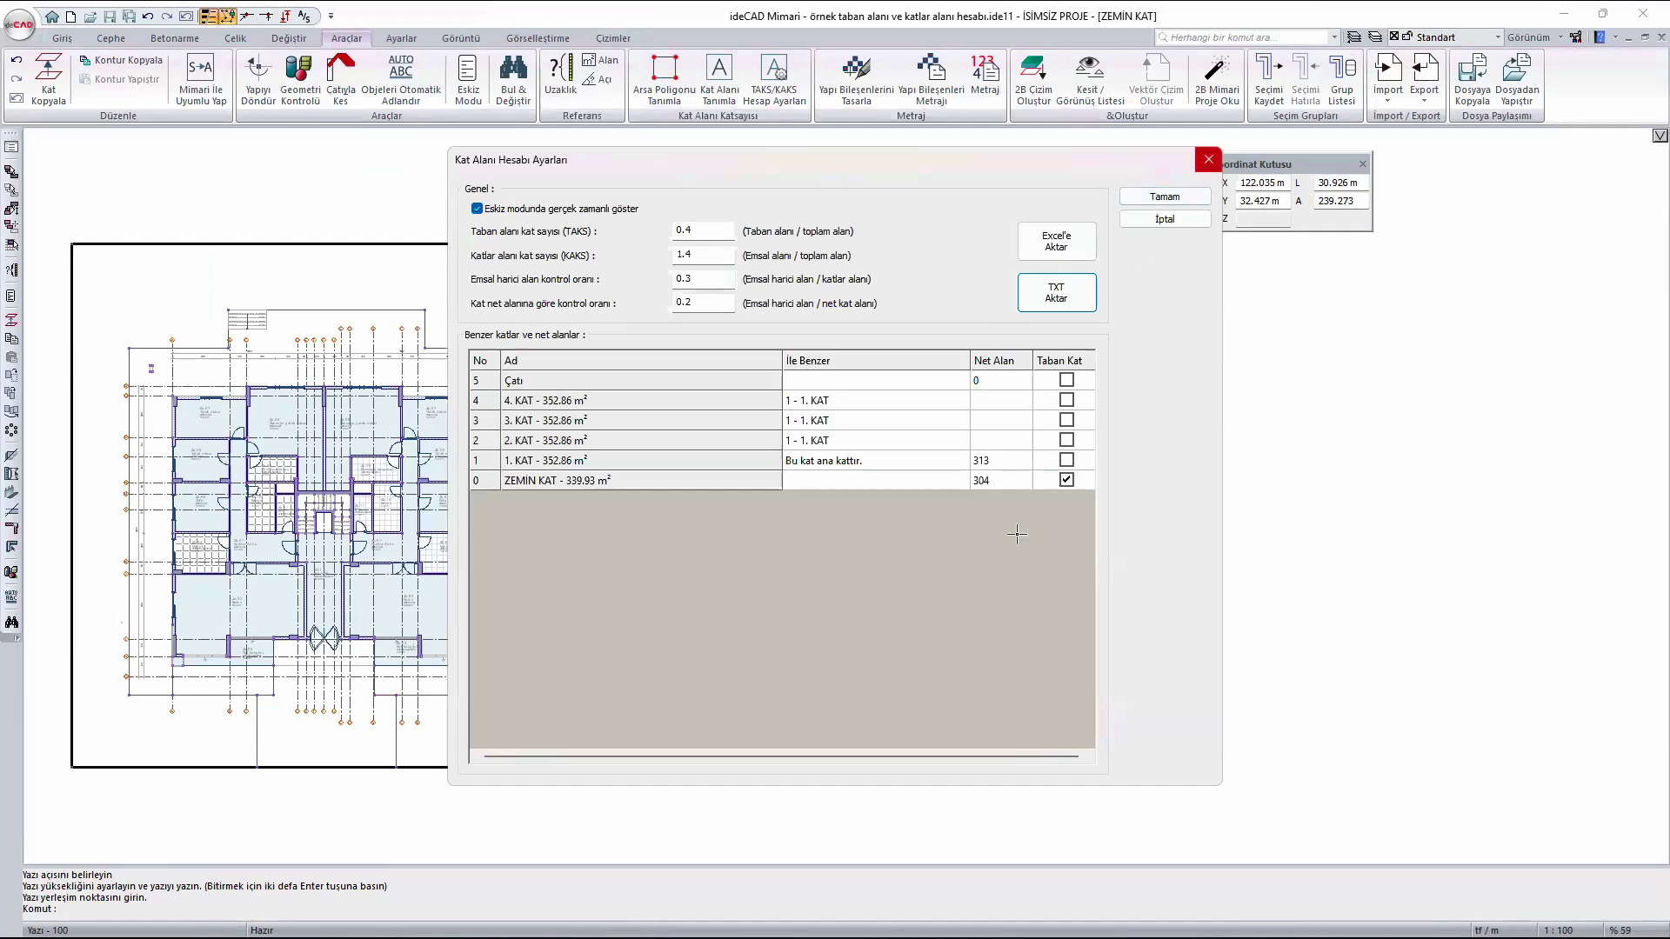
{"action": "left_click", "coordinate": [1208, 159]}
- On Pafta 2, edit the text "Emsal Hesabı" and paste the copied floor-area calculation report below this heading
{"action": "key", "text": "ctrl+Tab"}
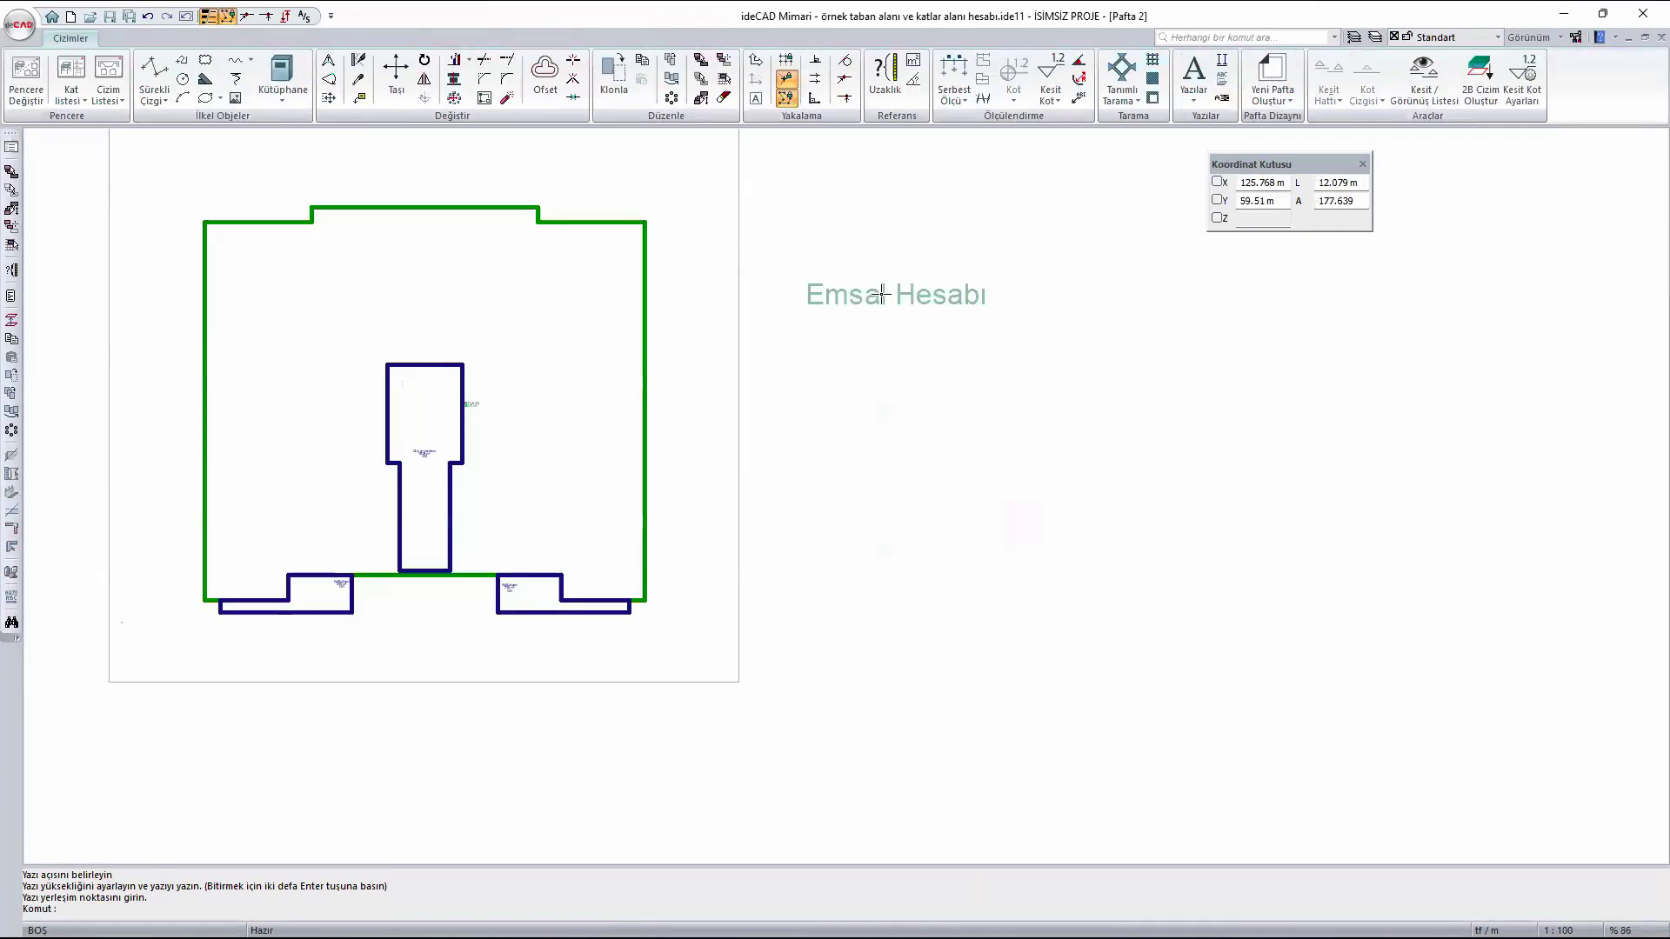
{"action": "right_click", "coordinate": [882, 294]}
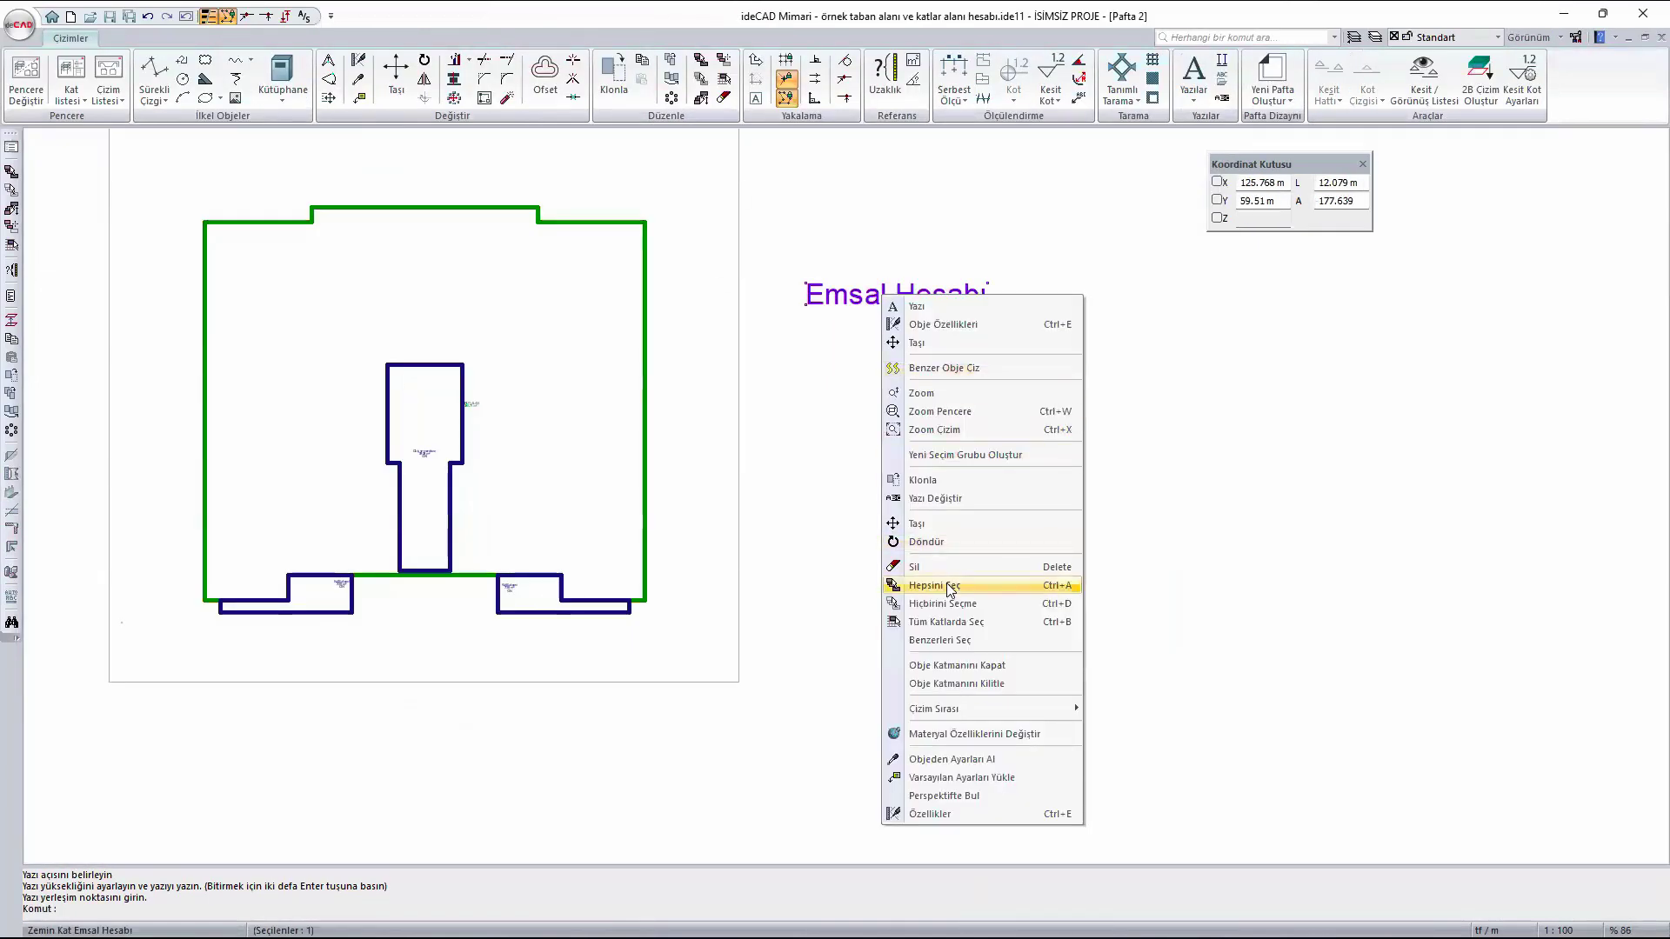
{"action": "left_click", "coordinate": [939, 499]}
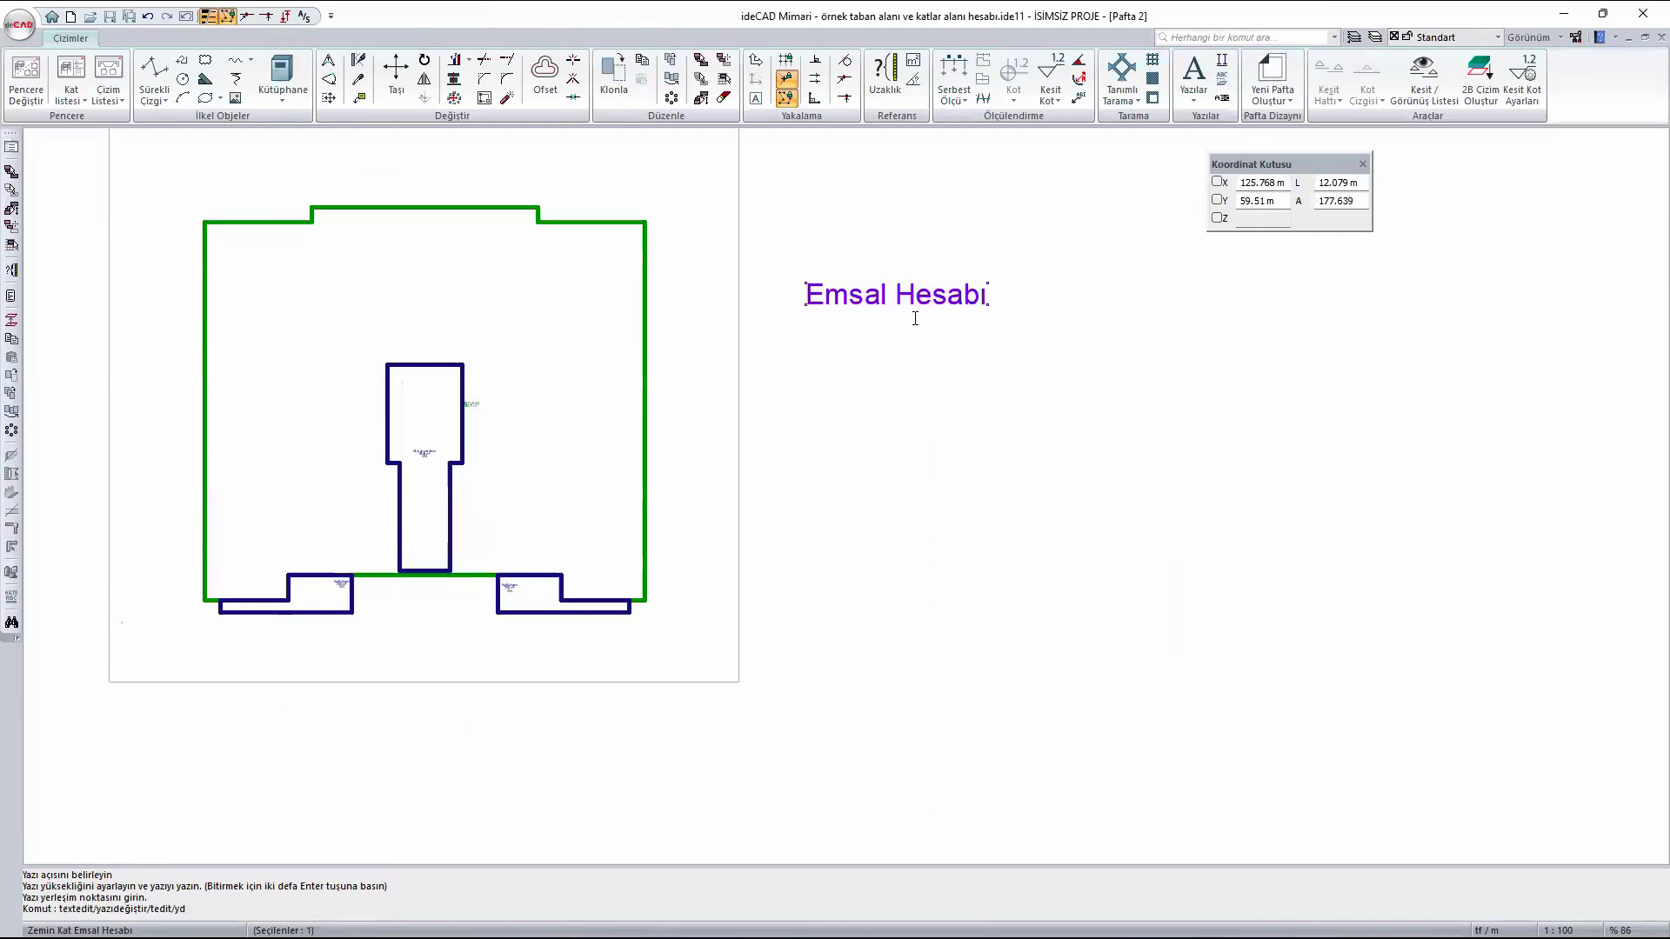
{"action": "left_click", "coordinate": [678, 289]}
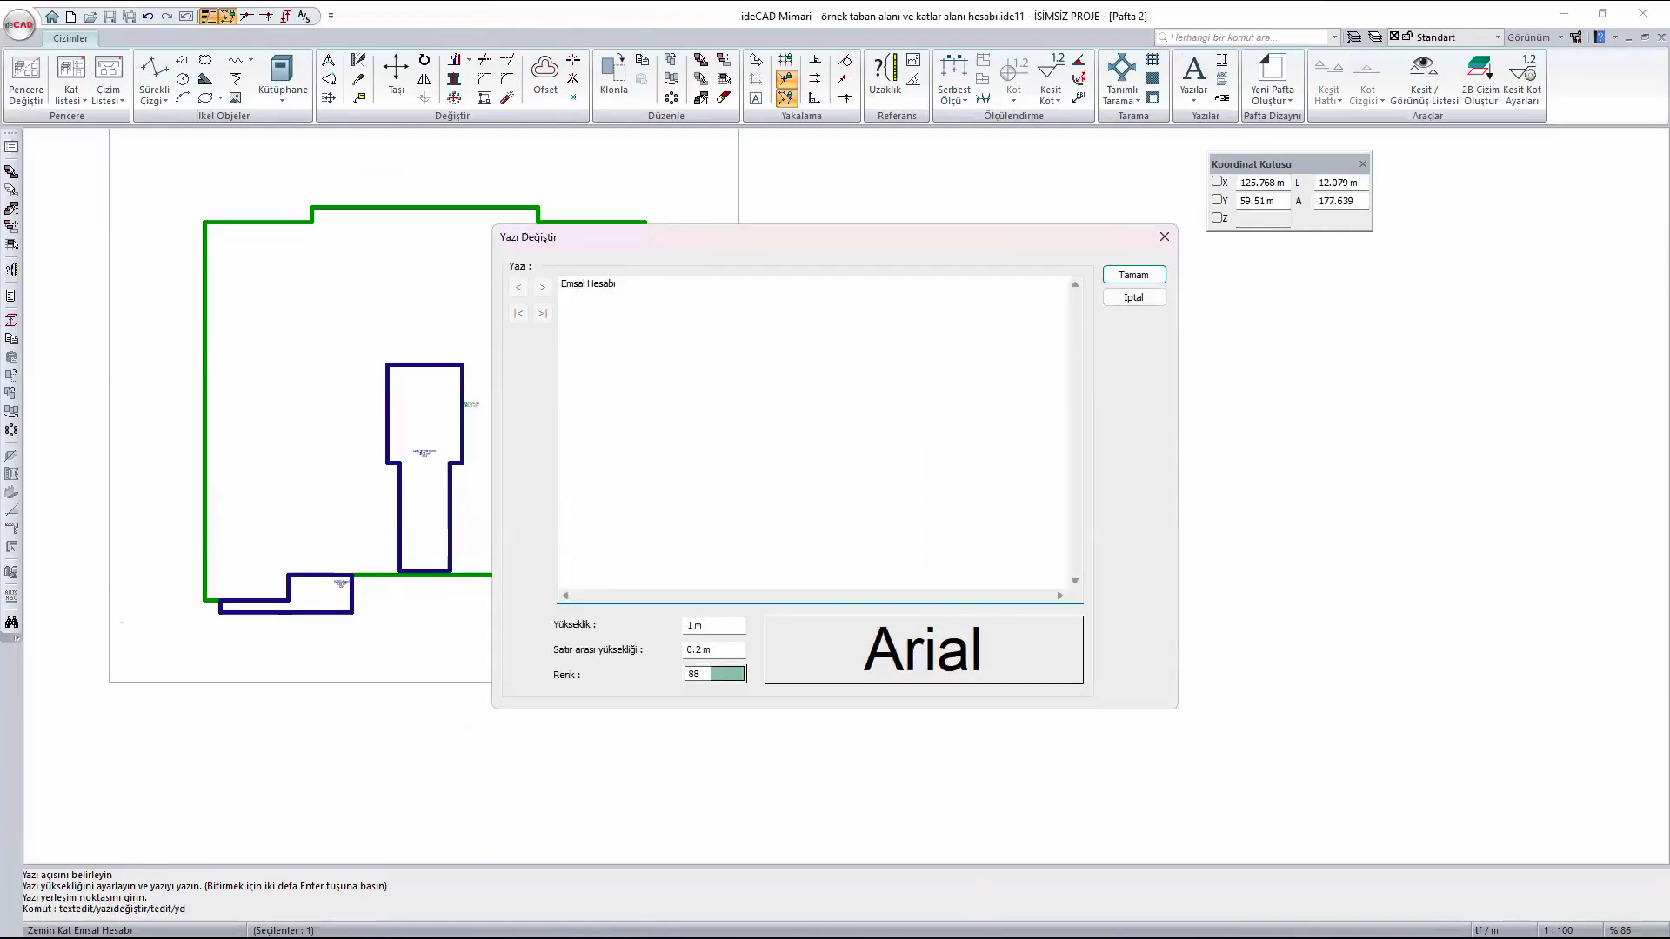
{"action": "key", "text": "ctrl+v"}
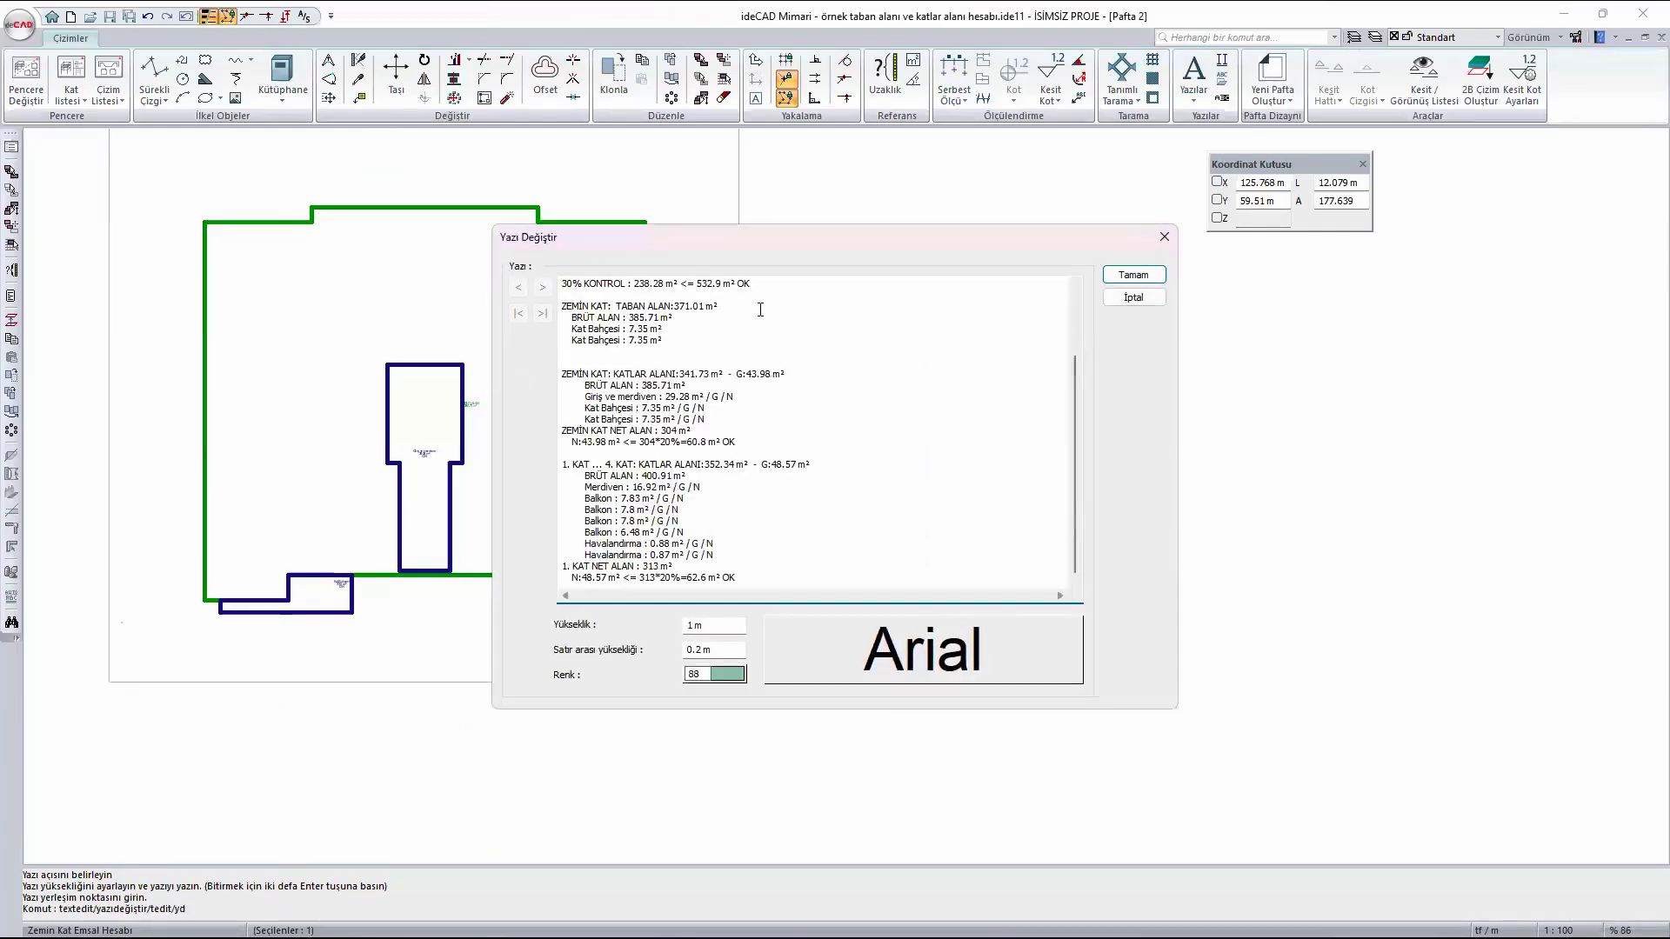
{"action": "left_click", "coordinate": [1133, 275]}
{"action": "scroll", "coordinate": [937, 289], "scroll_direction": "down", "scroll_amount": 3}
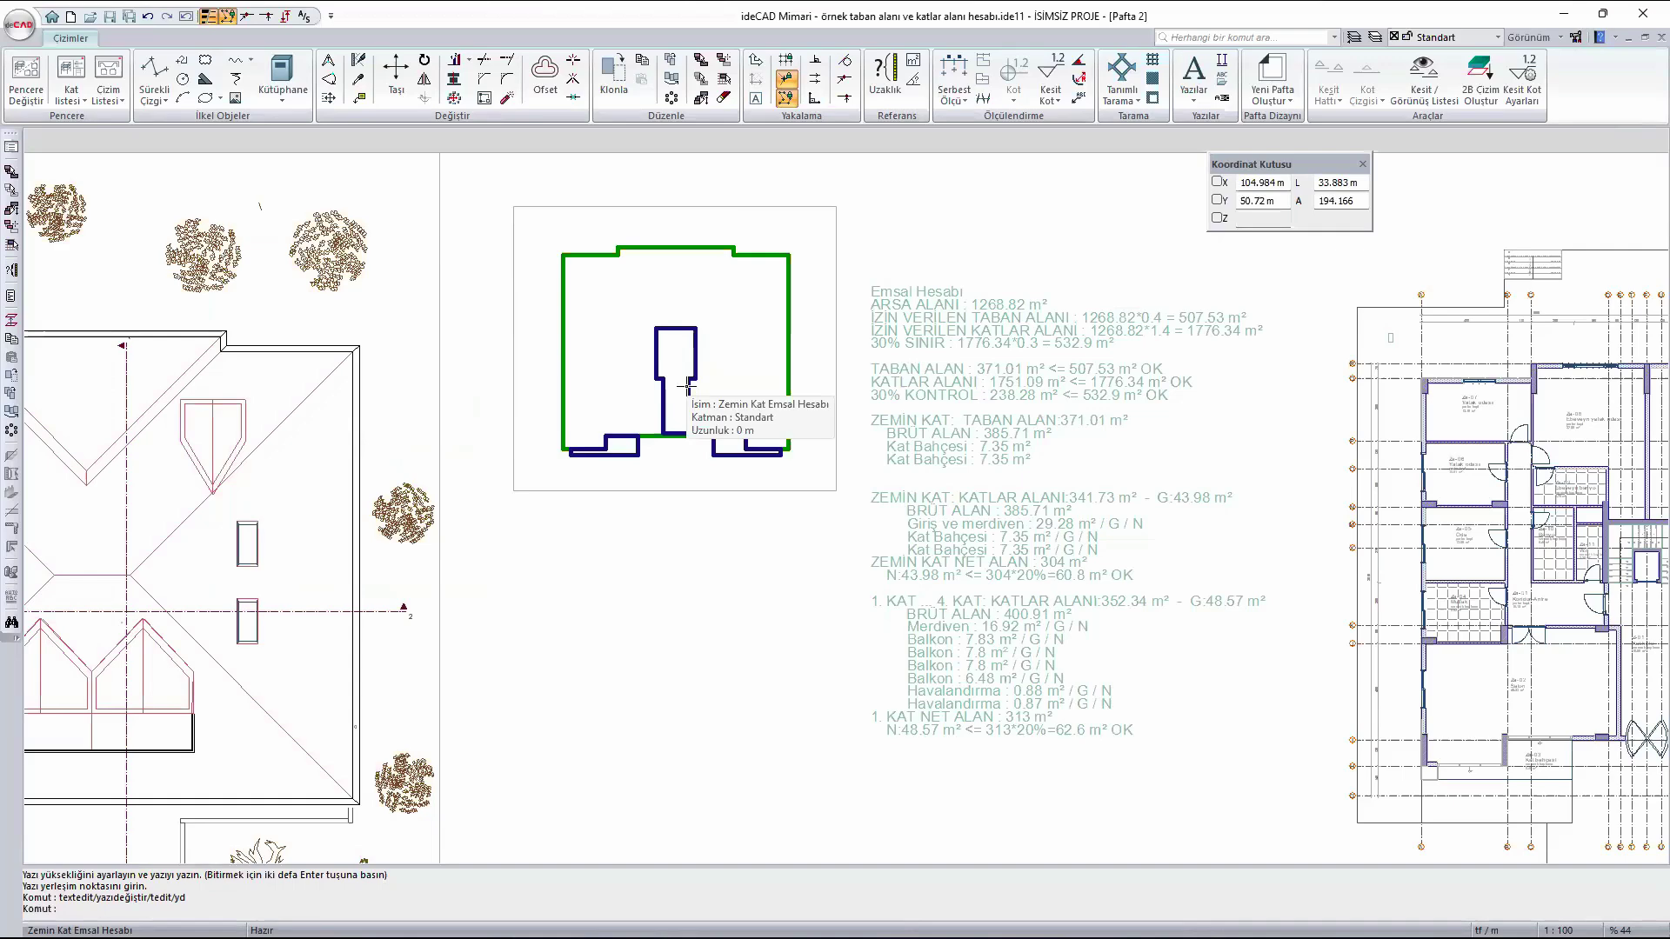
{"action": "scroll", "coordinate": [488, 510], "scroll_direction": "down", "scroll_amount": 2}
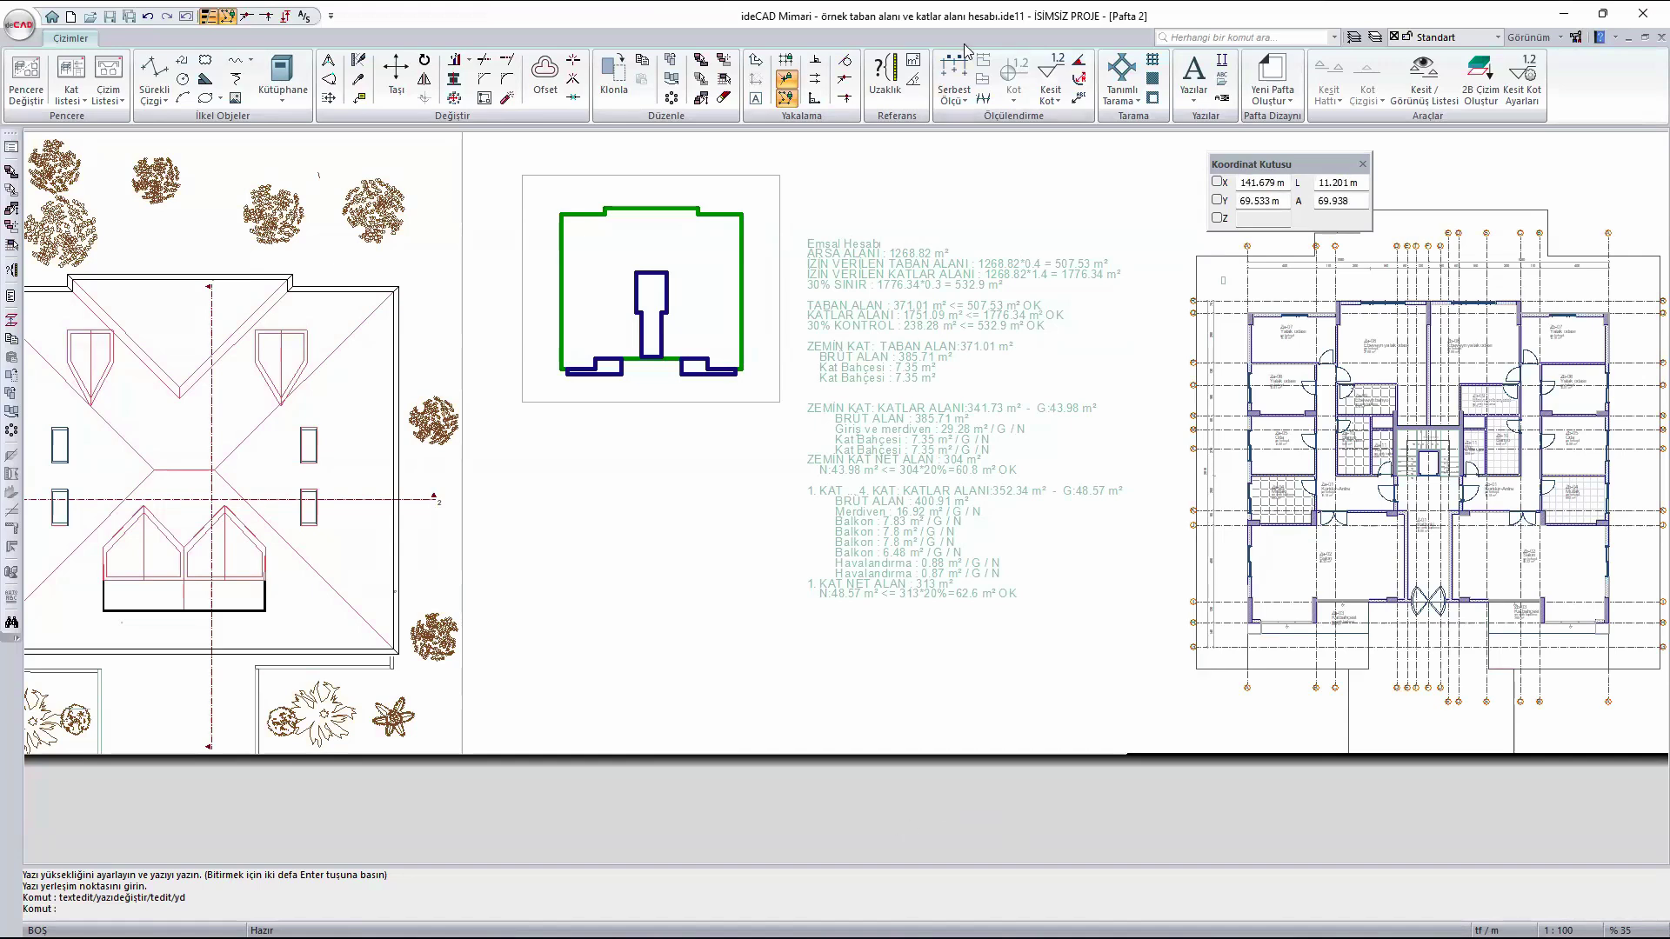
- Open the project Proje 1.ide11 from the 29 Nisan Webinar folder
{"action": "left_click", "coordinate": [841, 514]}
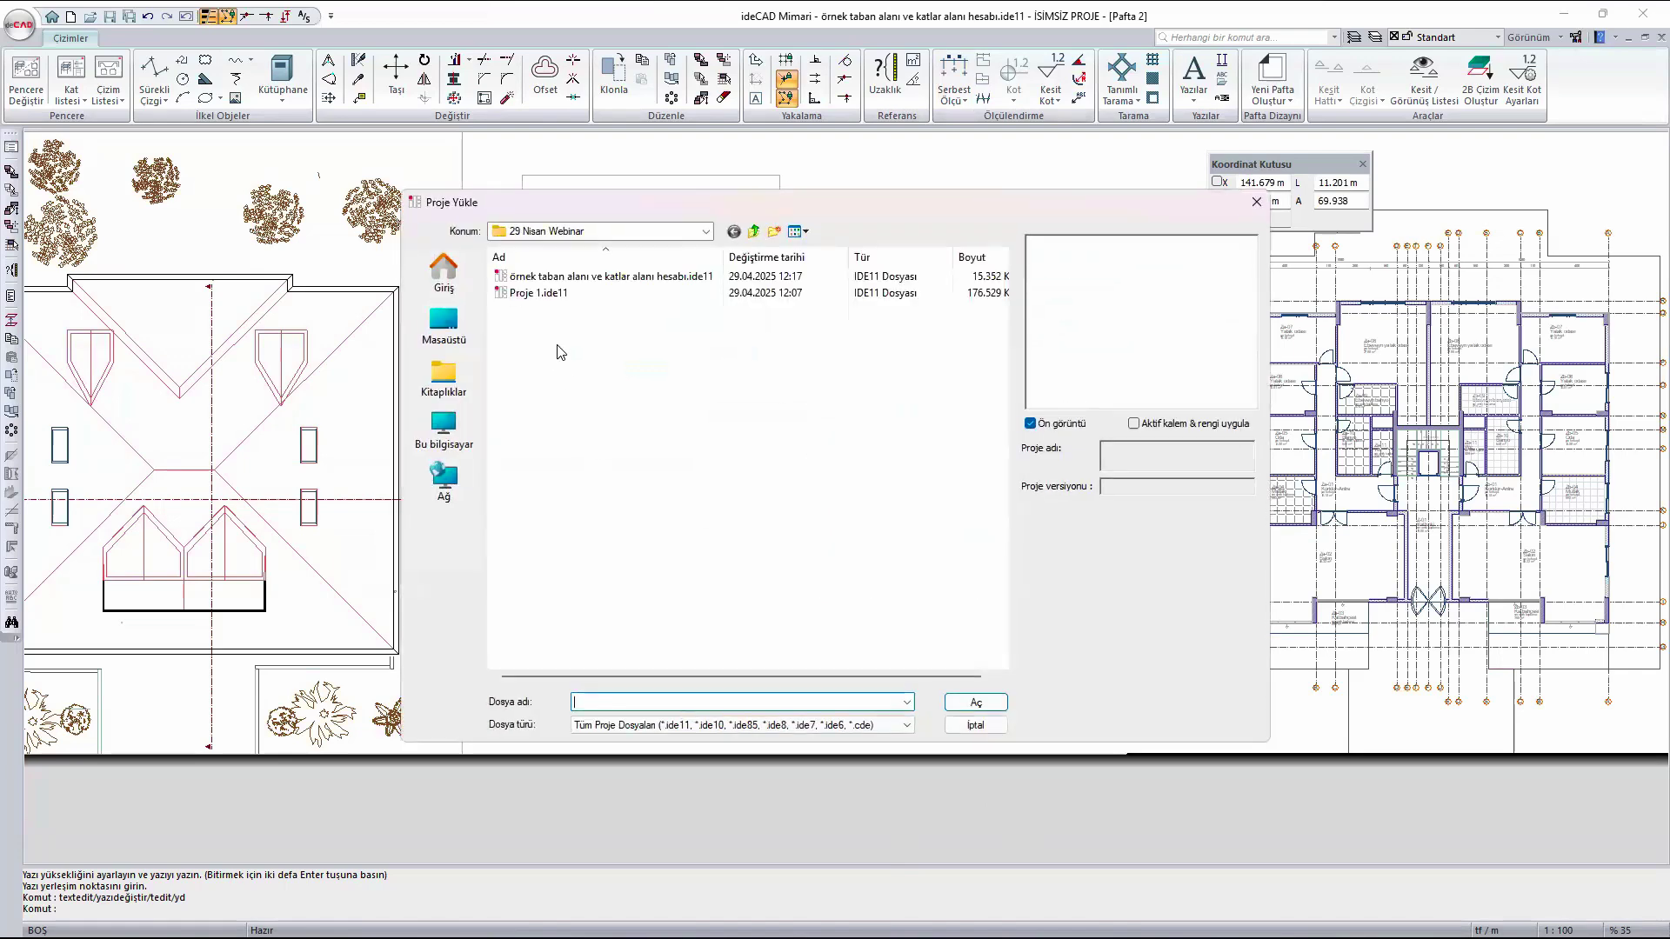
{"action": "left_click", "coordinate": [539, 293]}
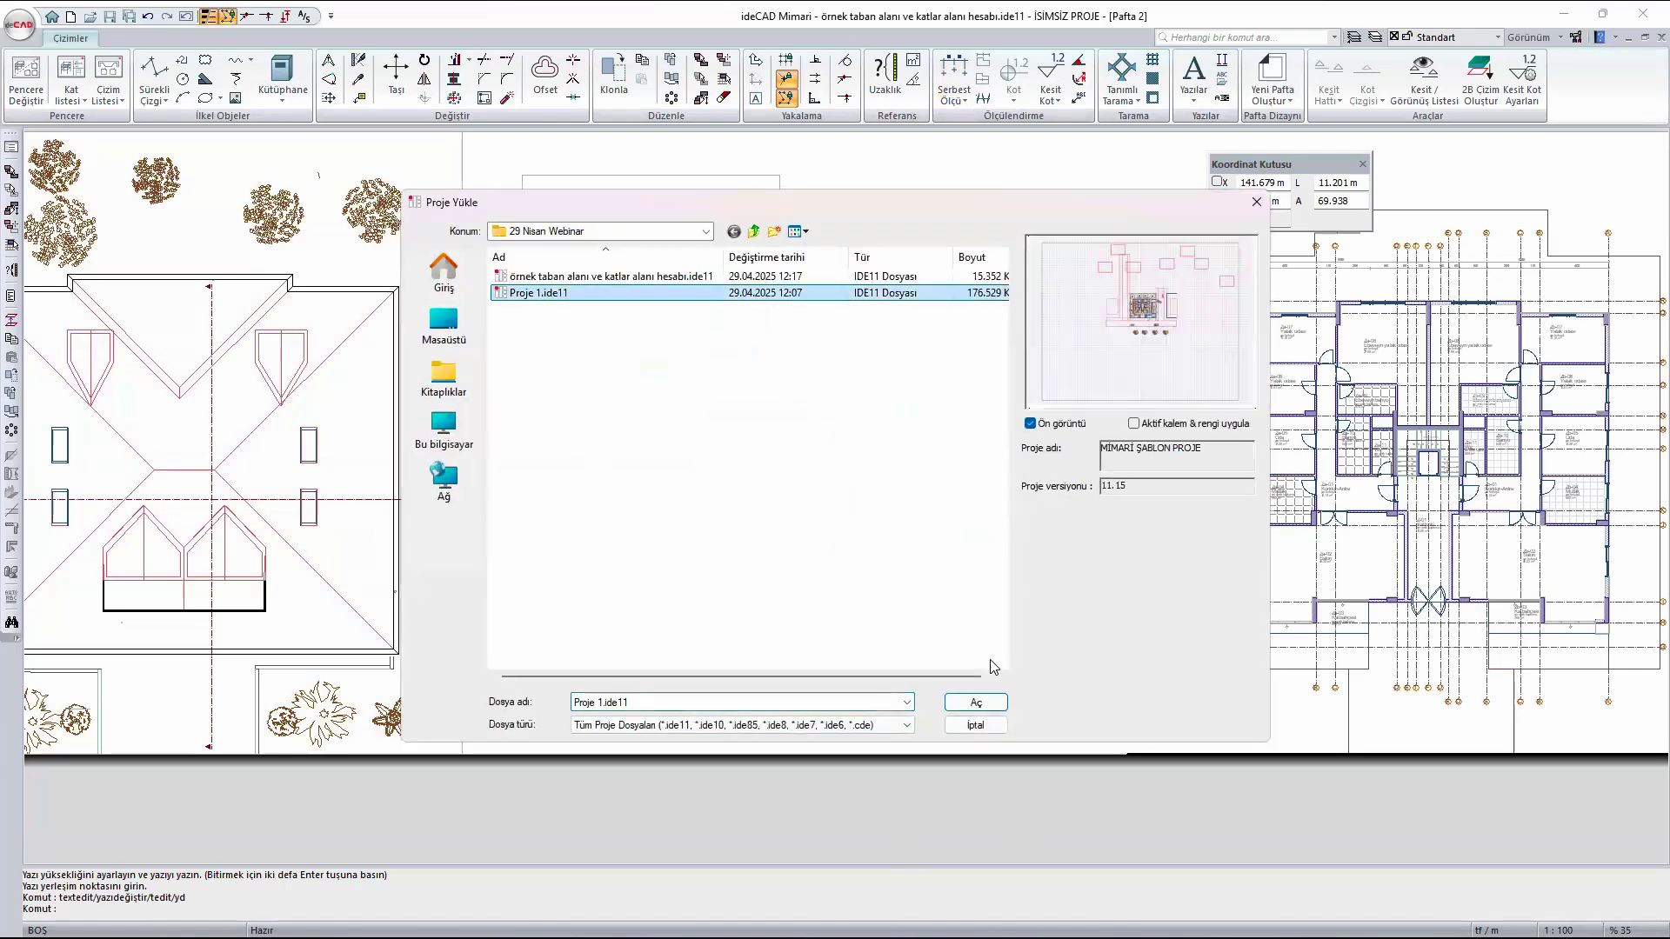
{"action": "left_click", "coordinate": [986, 707]}
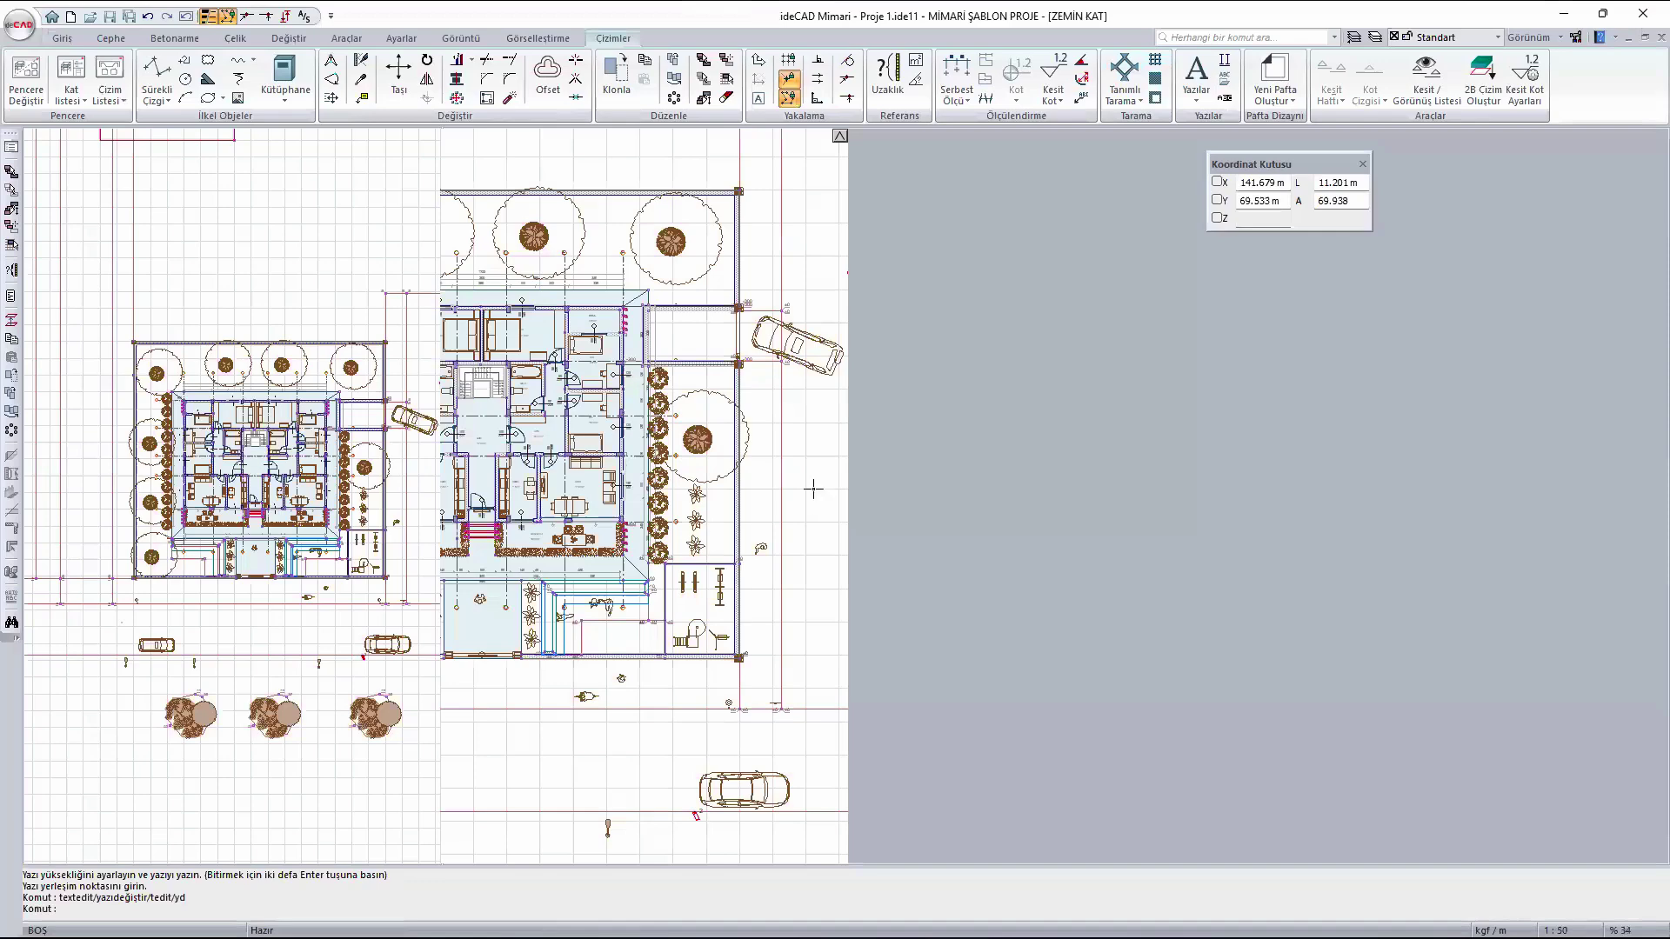
{"action": "scroll", "coordinate": [1316, 562], "scroll_direction": "down", "scroll_amount": 2}
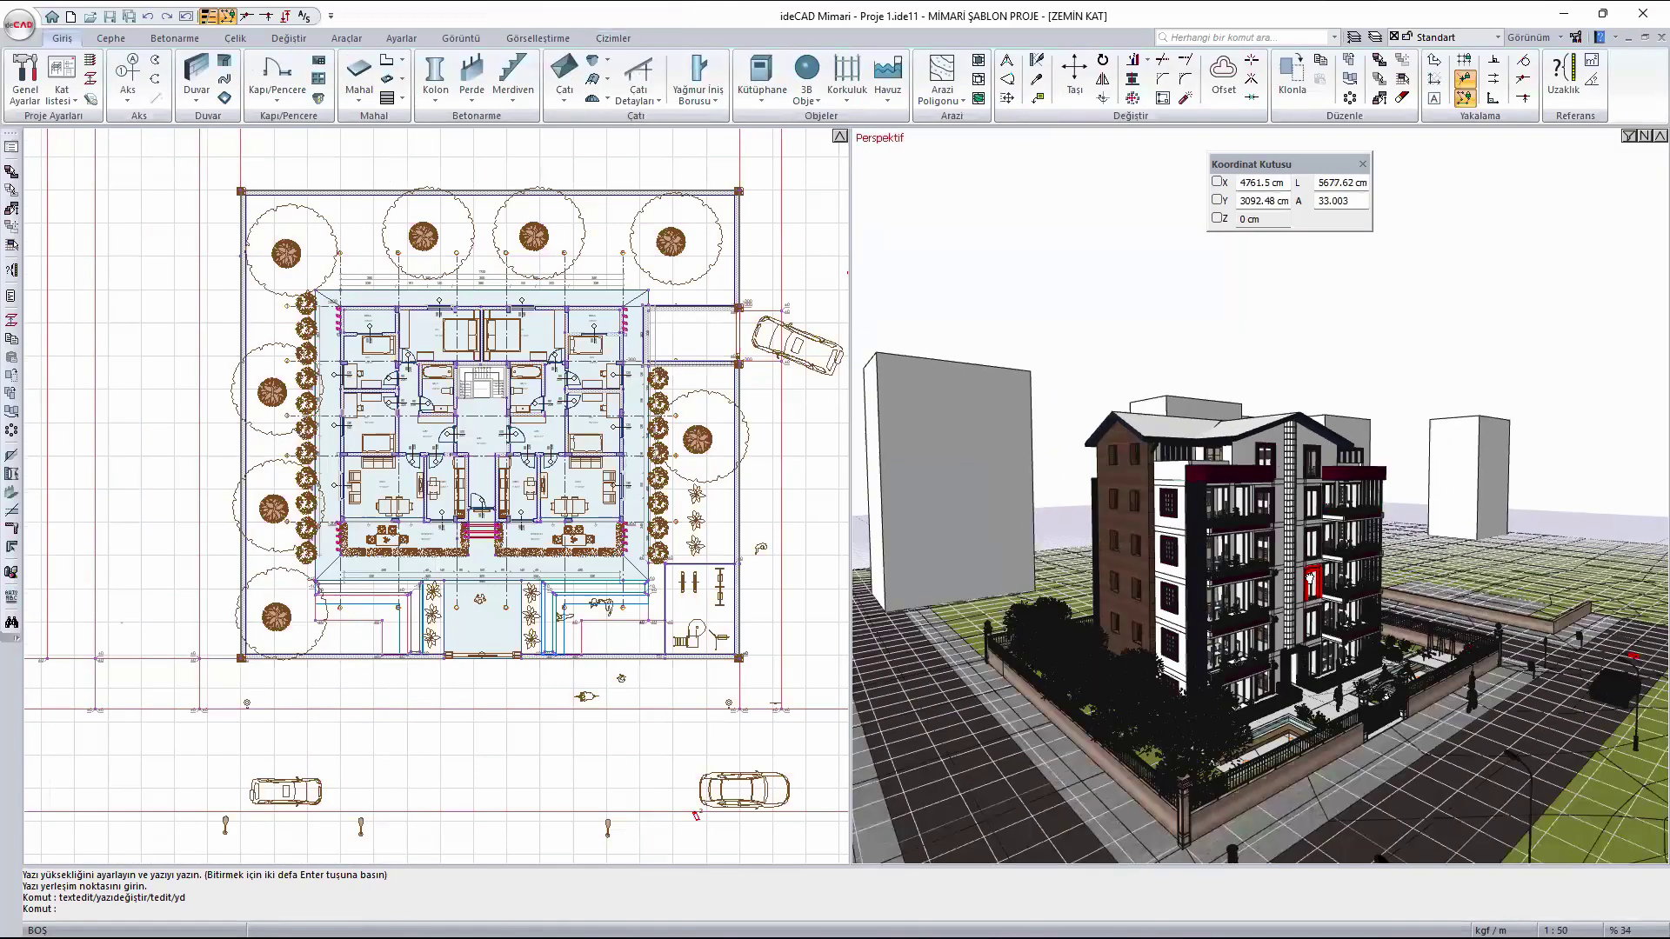
- Maximize the ZEMİN KAT plan view and check the settings of the parcel polygon
{"action": "middle_click_drag", "start_coordinate": [1312, 570], "coordinate": [1292, 603], "text": "ctrl"}
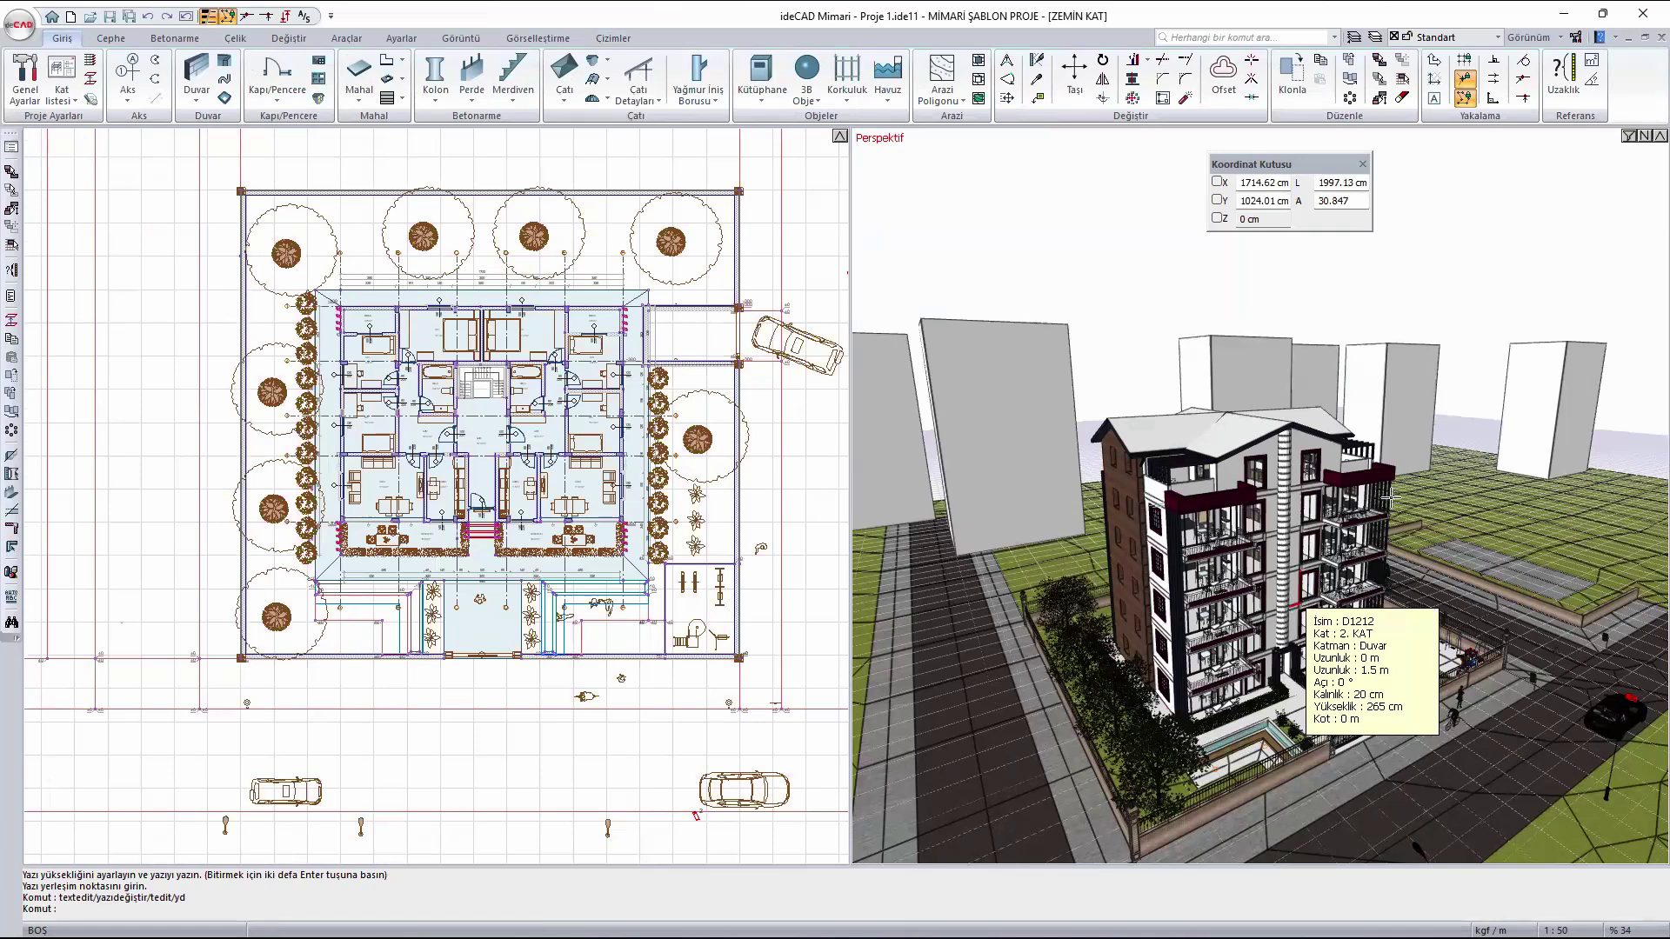
{"action": "left_click", "coordinate": [839, 137]}
{"action": "scroll", "coordinate": [1163, 545], "scroll_direction": "up", "scroll_amount": 1}
{"action": "mouse_move", "coordinate": [1162, 545]}
{"action": "middle_mouse_down"}
{"action": "mouse_move", "coordinate": [1119, 620]}
{"action": "mouse_move", "coordinate": [1007, 631]}
{"action": "mouse_move", "coordinate": [1028, 630]}
{"action": "middle_mouse_up"}
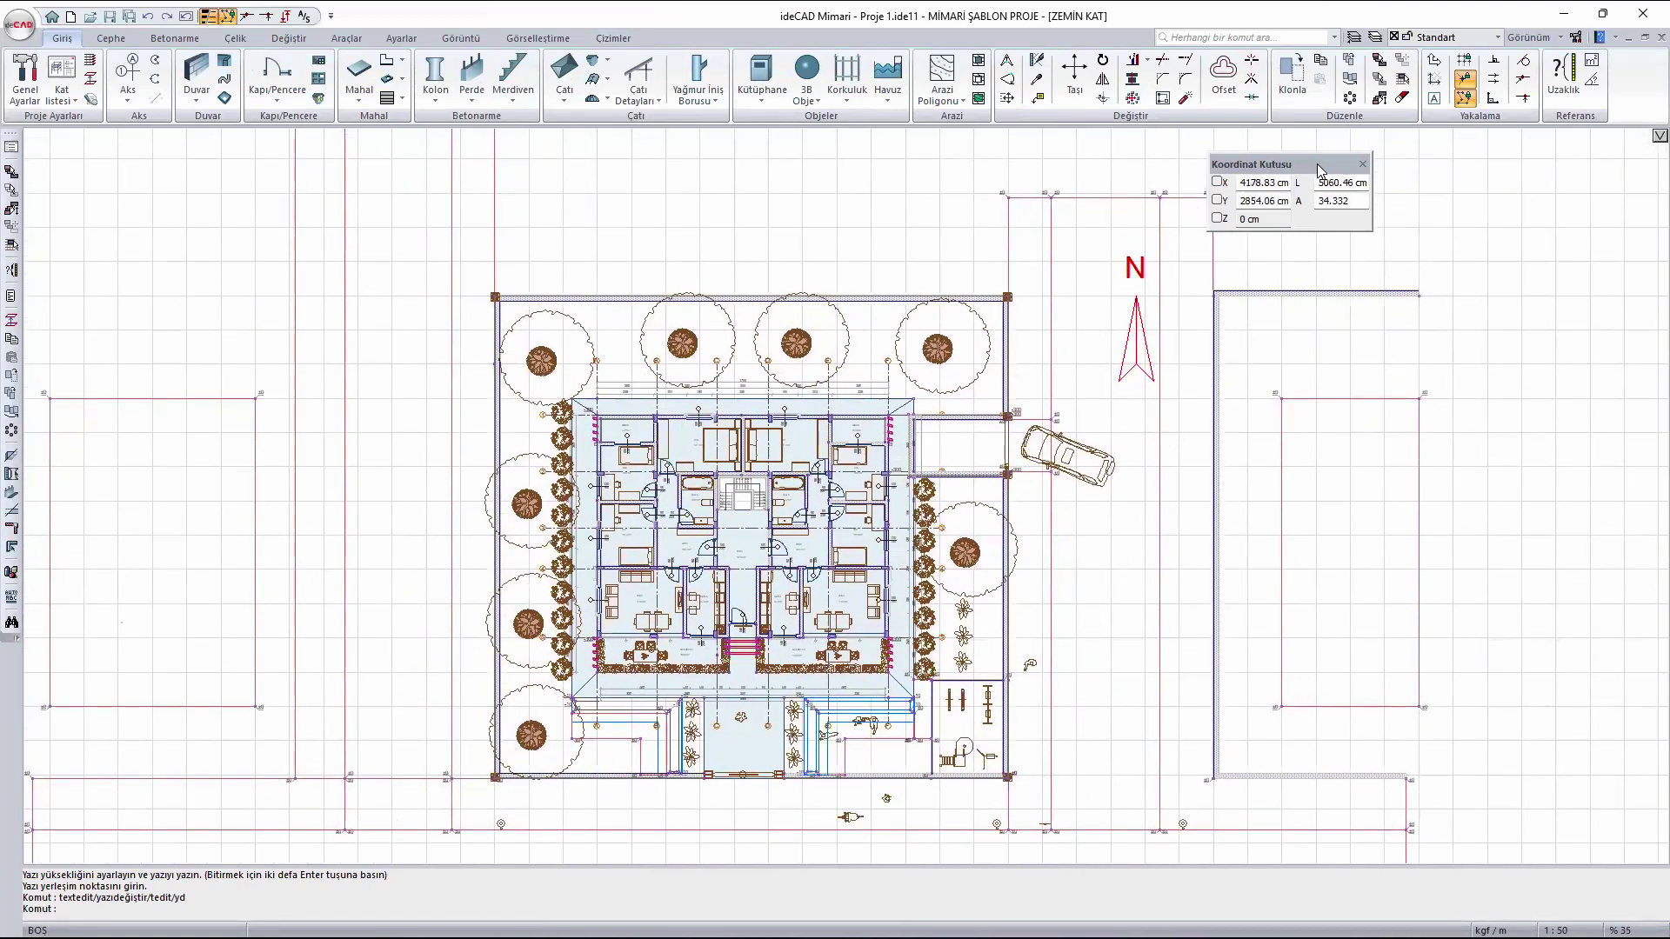
{"action": "double_click", "coordinate": [1139, 301]}
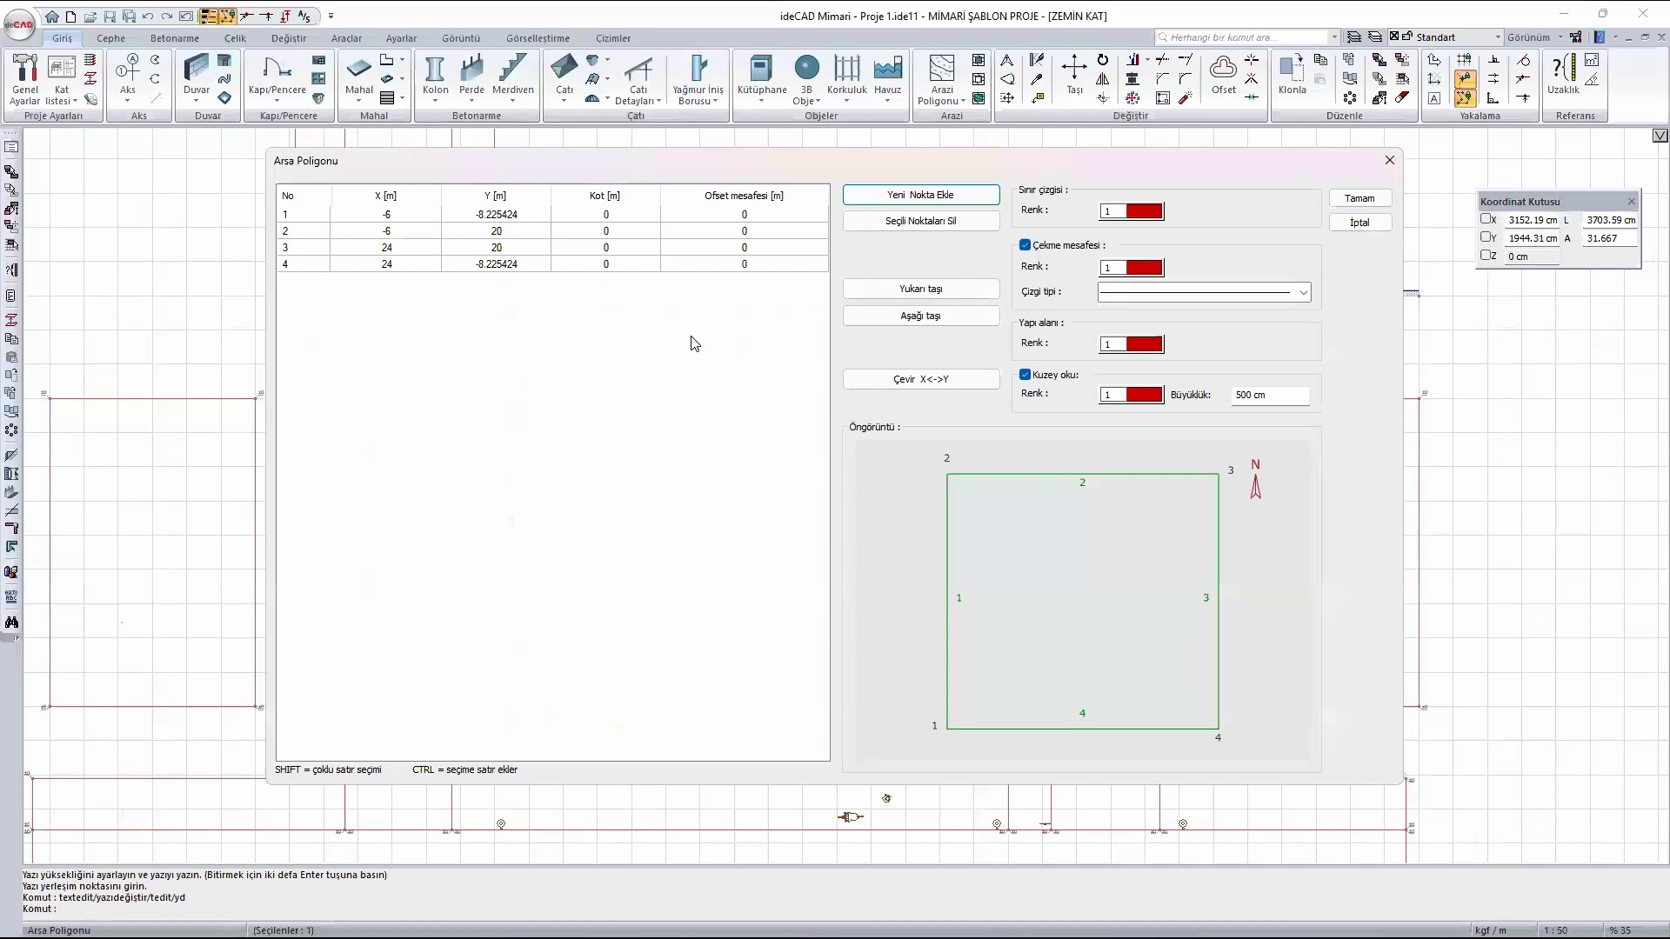
{"action": "key", "text": "Escape"}
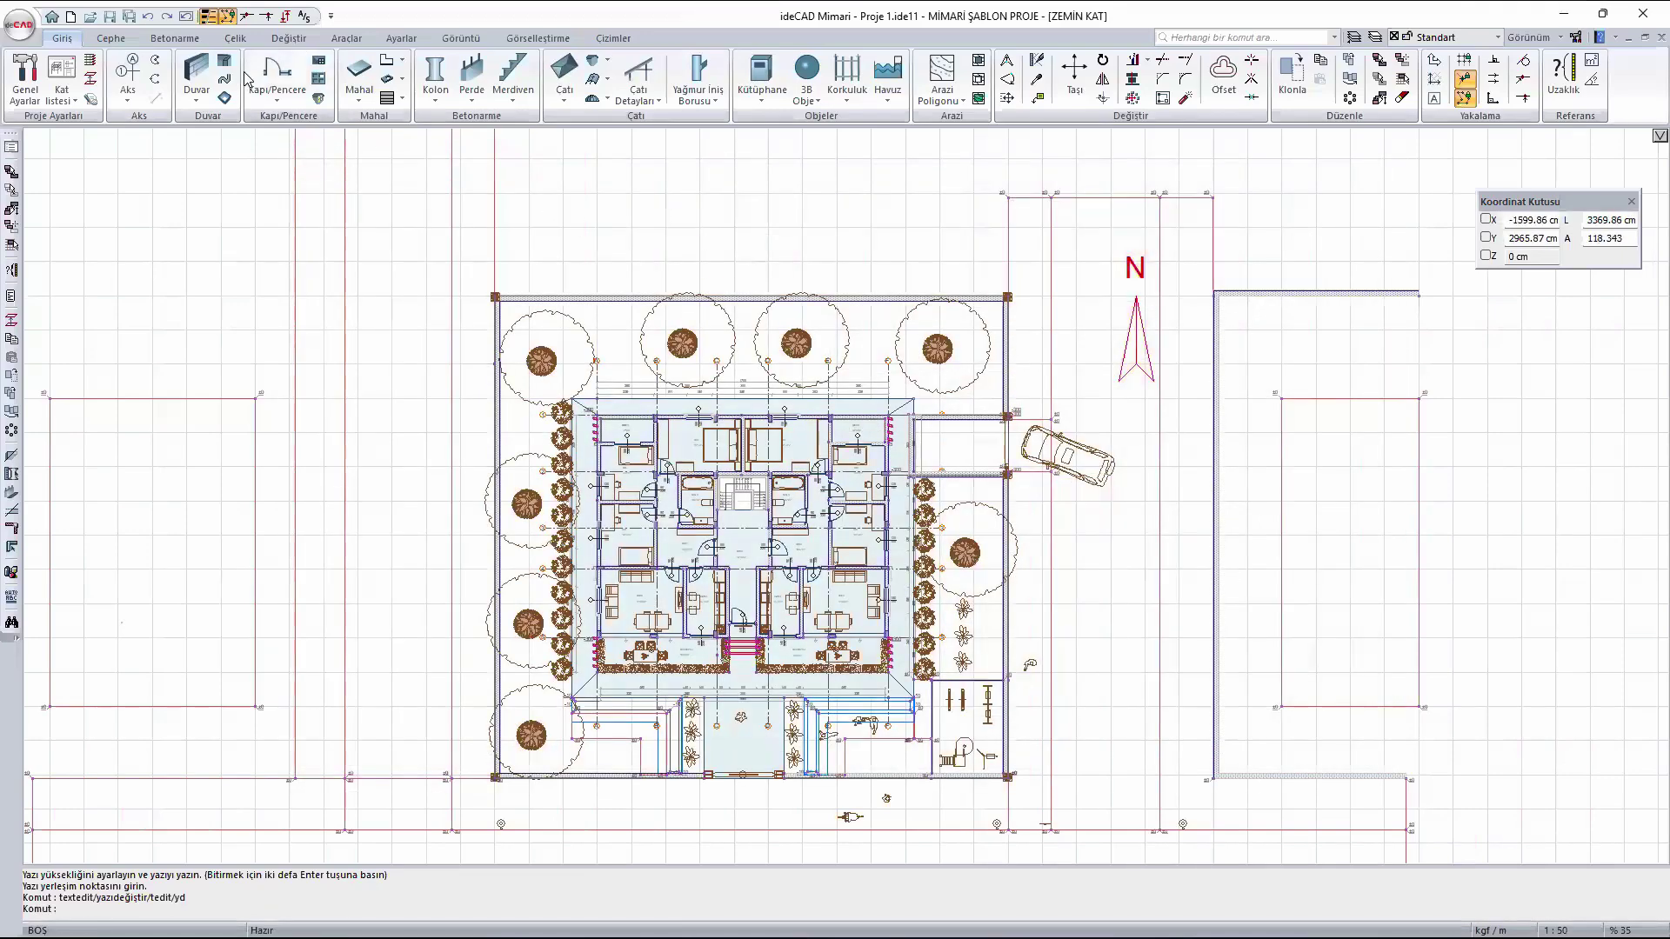
- Set the floor-area calculation's TAKS ratio to 0.3 and its KAKS ratio to 1.5
{"action": "left_click", "coordinate": [347, 38]}
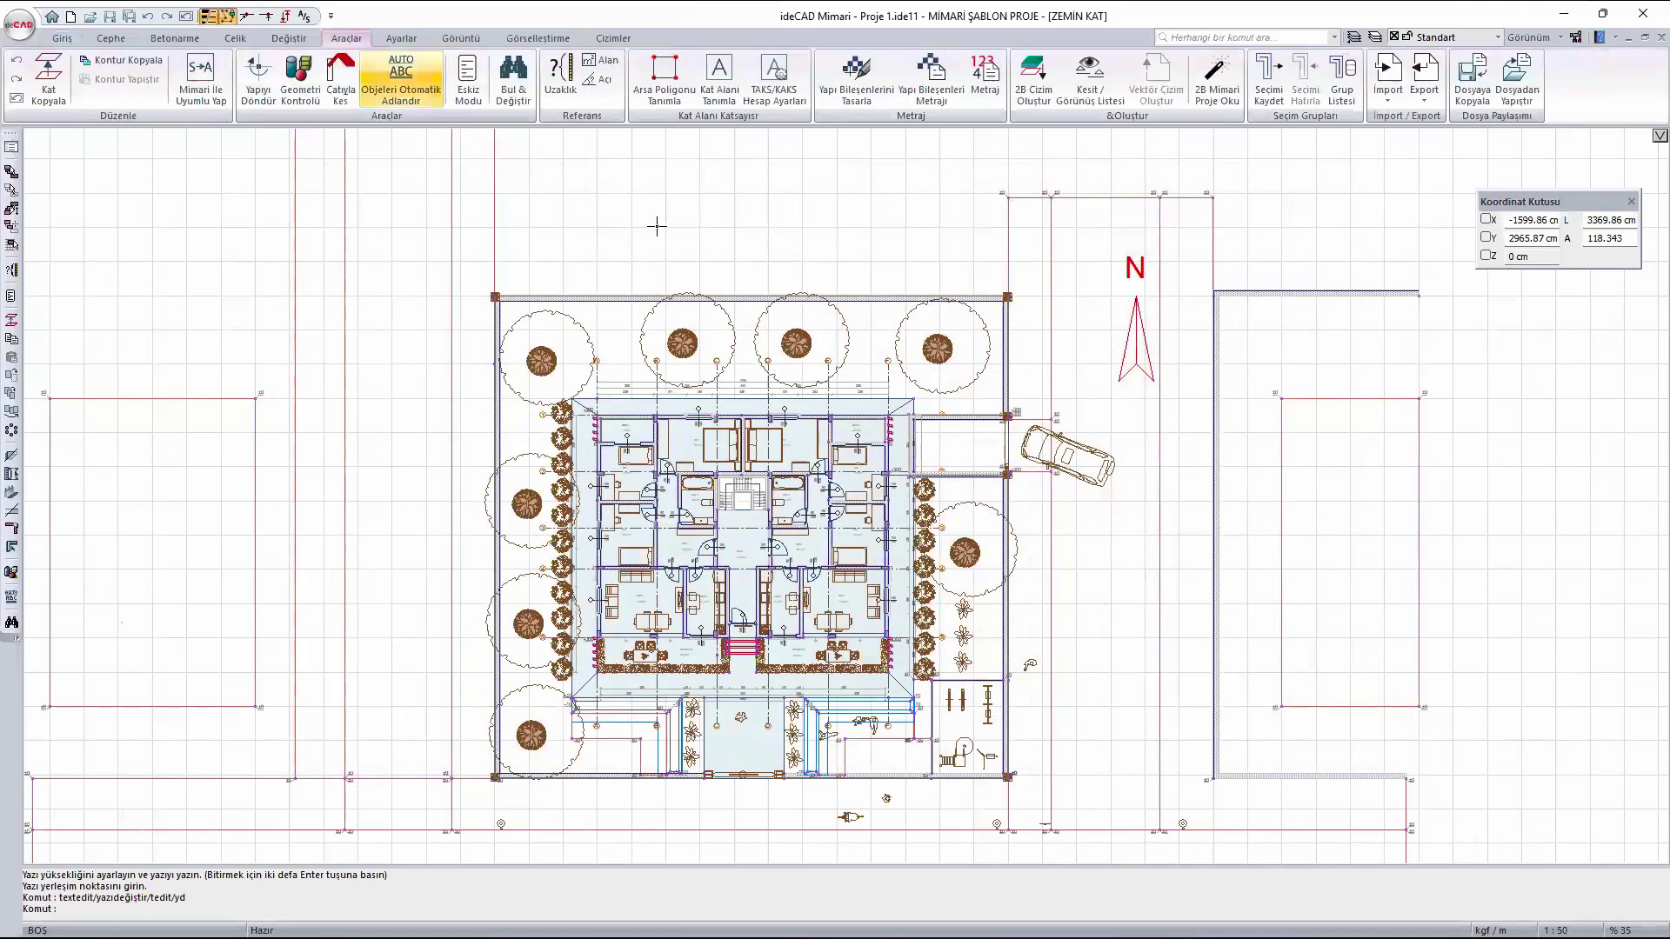
{"action": "left_click", "coordinate": [776, 69]}
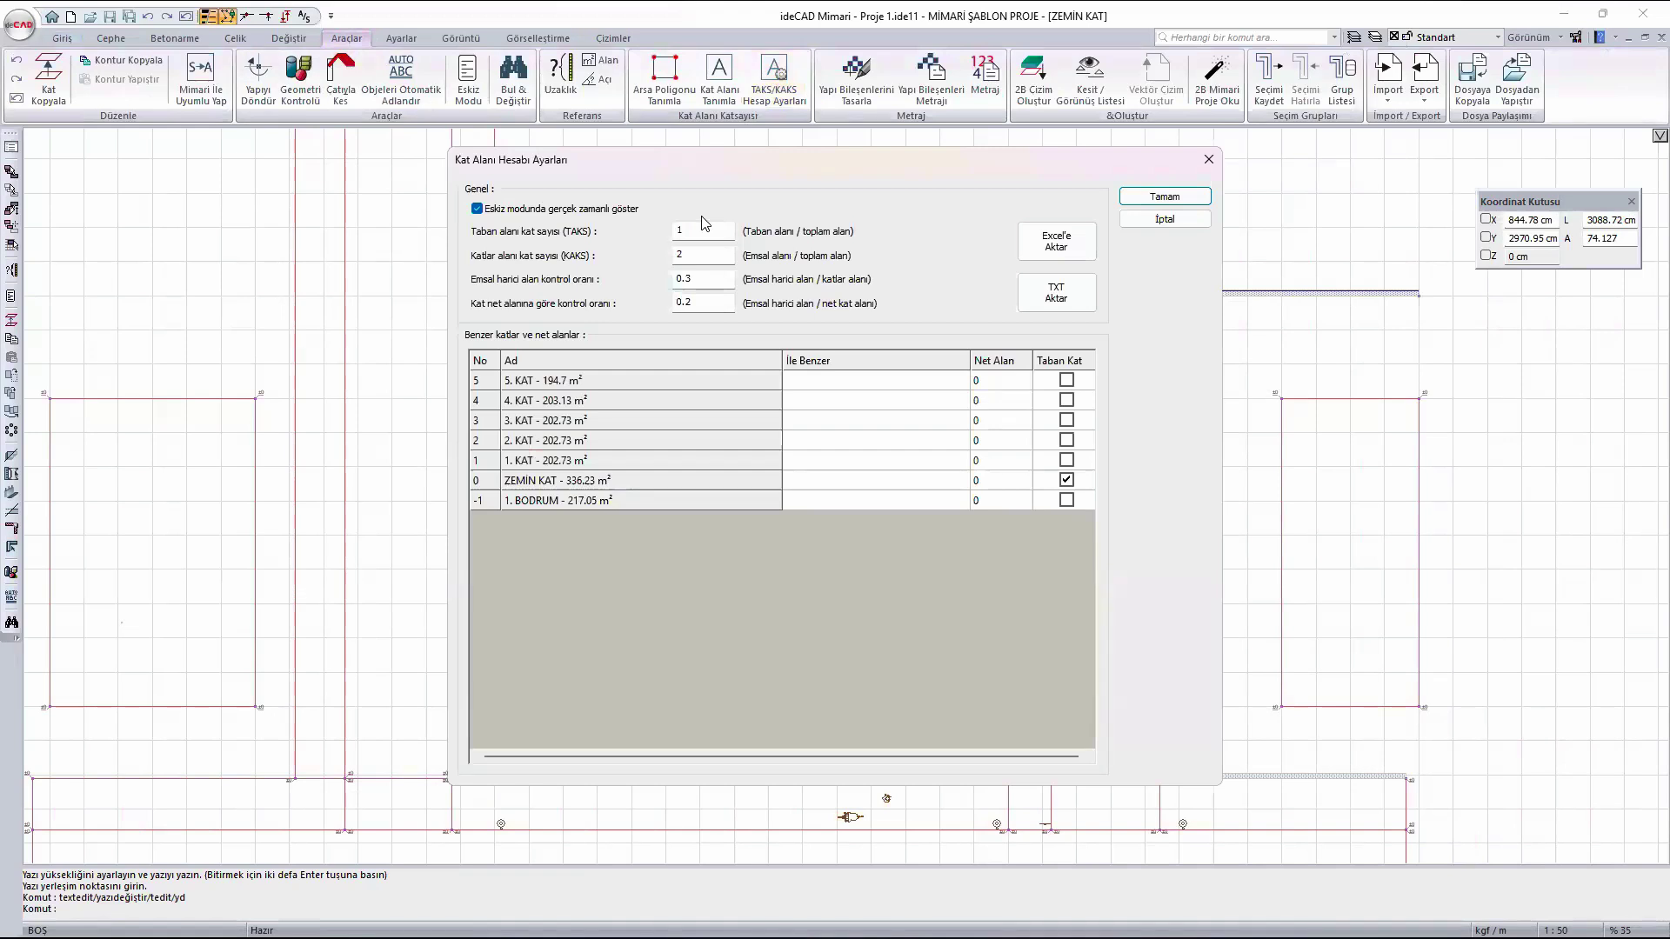
{"action": "left_click_drag", "start_coordinate": [699, 231], "coordinate": [637, 229]}
{"action": "type", "text": "0.3"}
{"action": "key", "text": "Tab"}
{"action": "type", "text": "1.5"}
- Enter the net areas 159.14 for ZEMİN KAT and 173.26 for 1. KAT
{"action": "double_click", "coordinate": [1004, 479]}
{"action": "double_click", "coordinate": [971, 479]}
{"action": "type", "text": "159"}
{"action": "type", "text": ".14"}
{"action": "left_click", "coordinate": [996, 460]}
{"action": "left_click", "coordinate": [996, 460]}
{"action": "type", "text": "173.26"}
{"action": "key", "text": "Return"}
- Define 2. KAT, 3. KAT and 4. KAT as similar to 1. KAT
{"action": "left_click", "coordinate": [809, 441]}
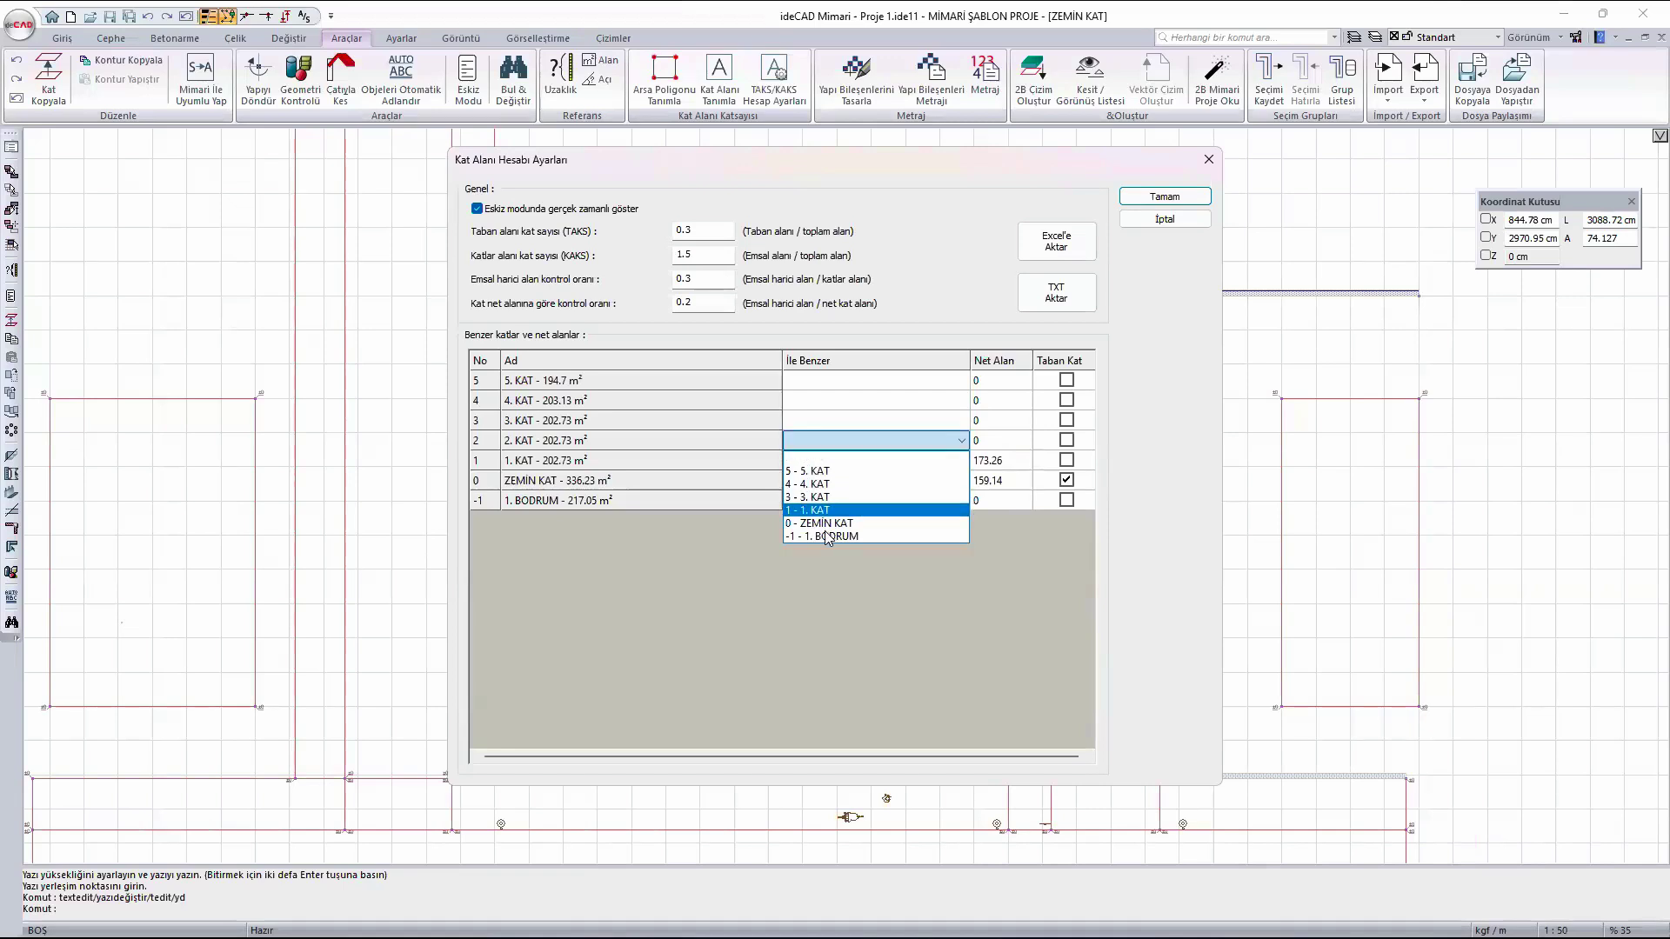
{"action": "left_click", "coordinate": [825, 510]}
{"action": "left_click", "coordinate": [817, 420]}
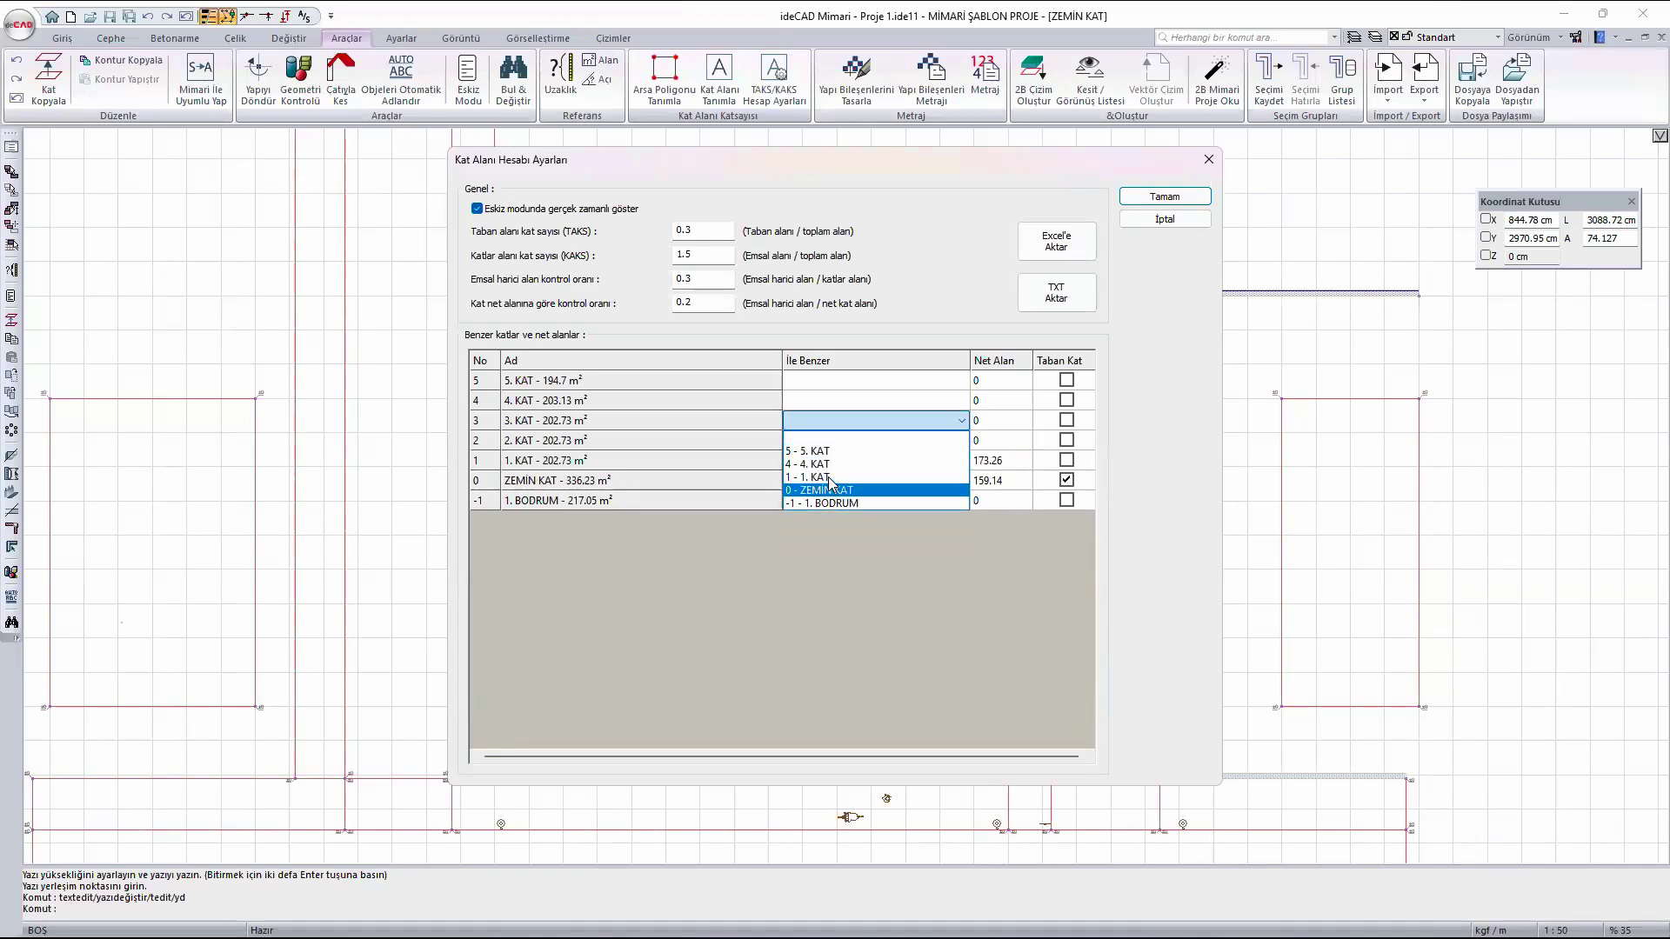
{"action": "left_click", "coordinate": [825, 490]}
{"action": "left_click", "coordinate": [813, 400]}
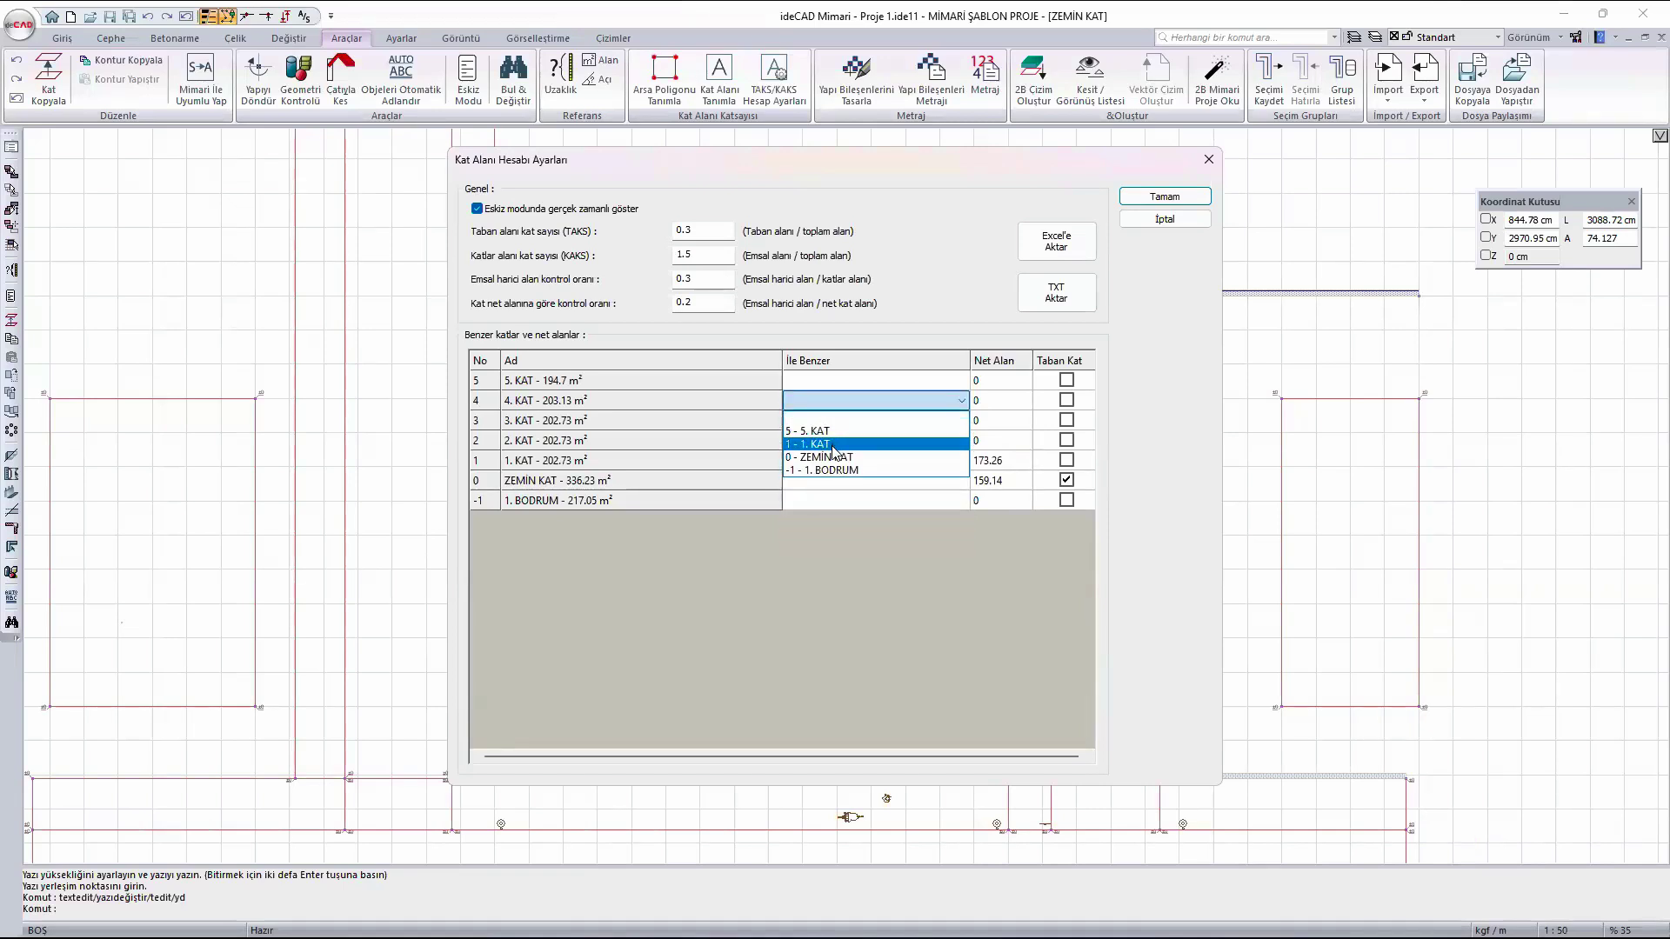
{"action": "left_click", "coordinate": [837, 450]}
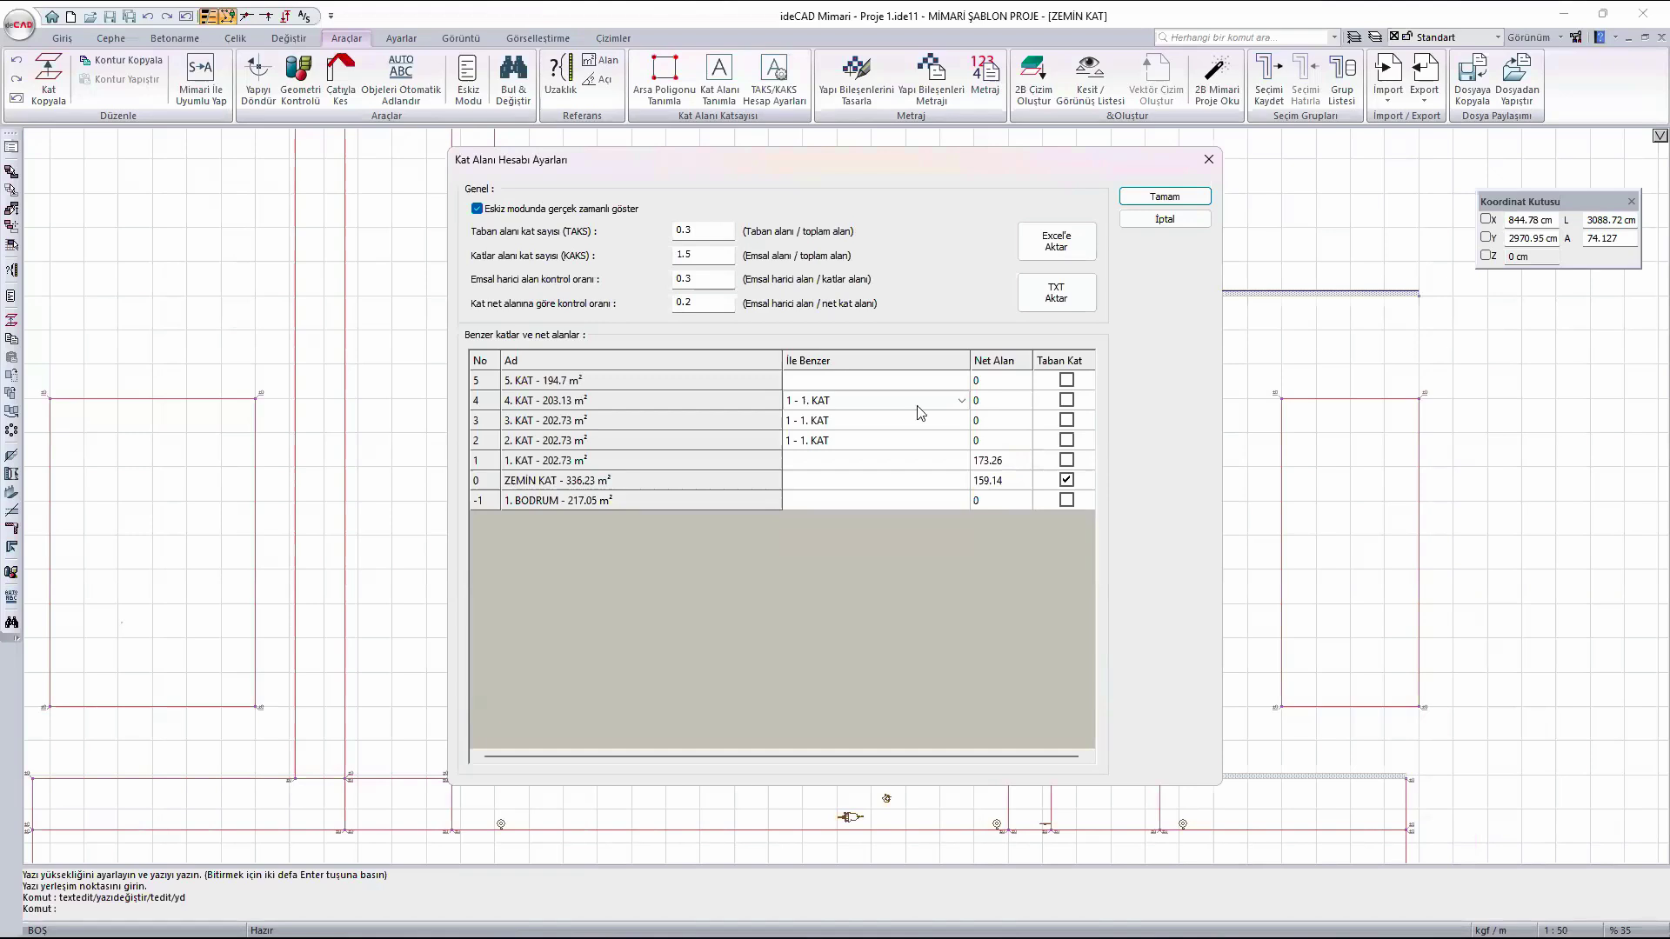
- Enter the net area 153.36 for 5. KAT and accept the floor-area calculation settings
{"action": "left_click", "coordinate": [1011, 383]}
{"action": "type", "text": "153.36"}
{"action": "key", "text": "Return"}
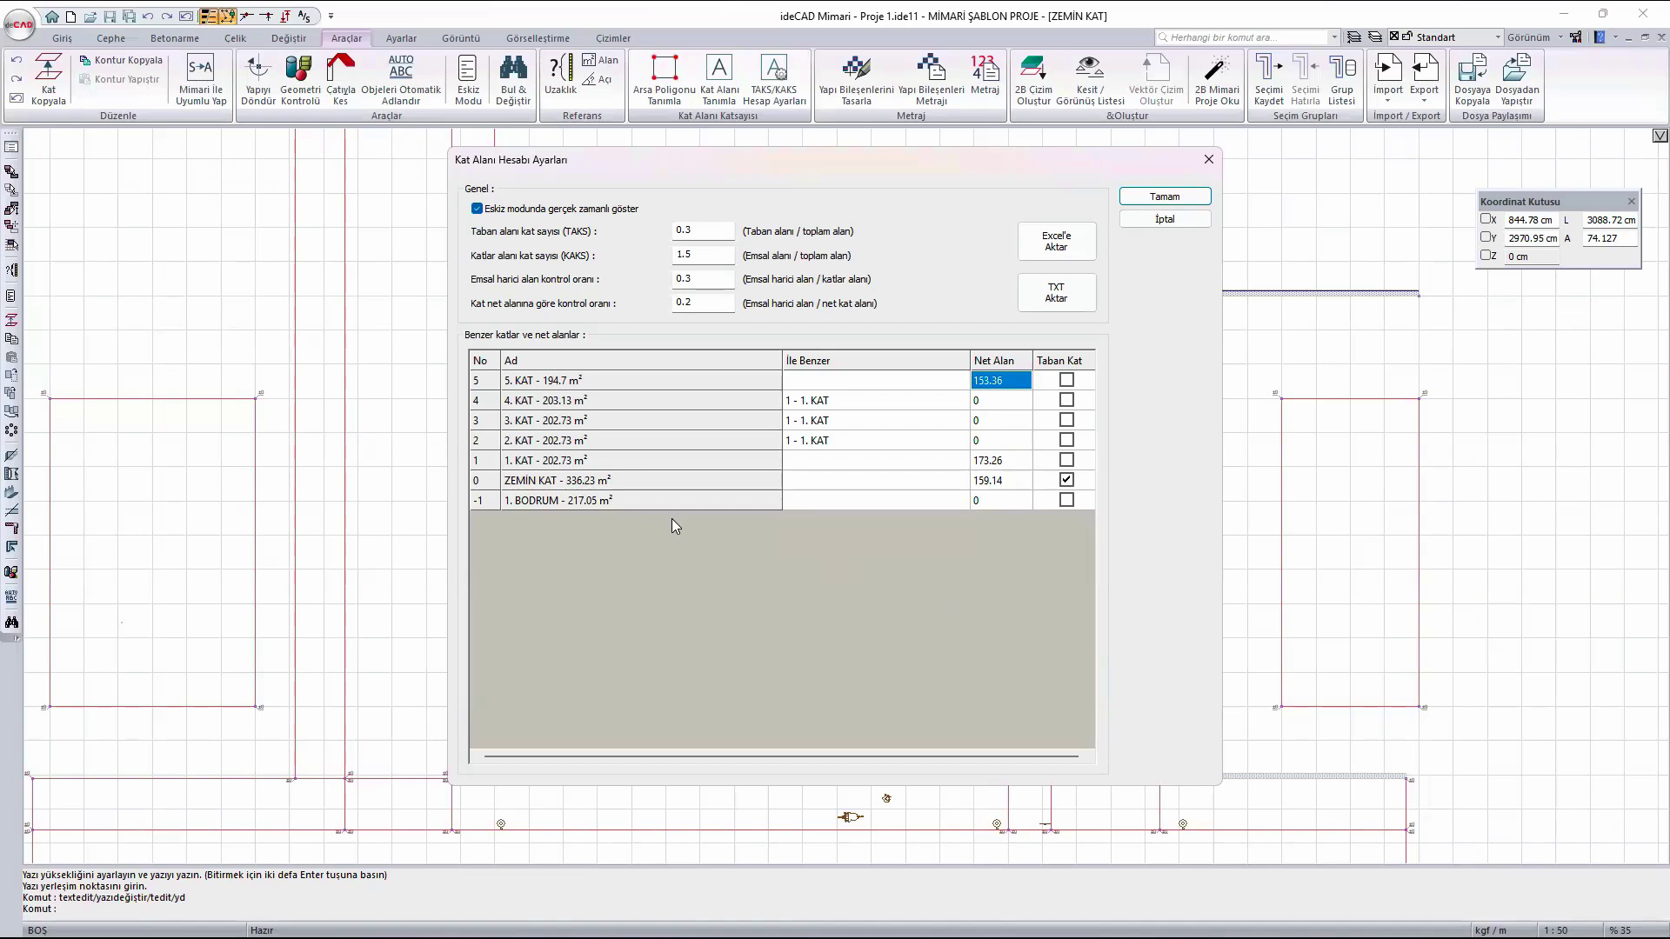
{"action": "left_click", "coordinate": [1165, 199]}
- Examine the floor plans of 1. BODRUM, 1. KAT, 2. KAT and 5. KAT one after another
{"action": "left_click", "coordinate": [950, 927]}
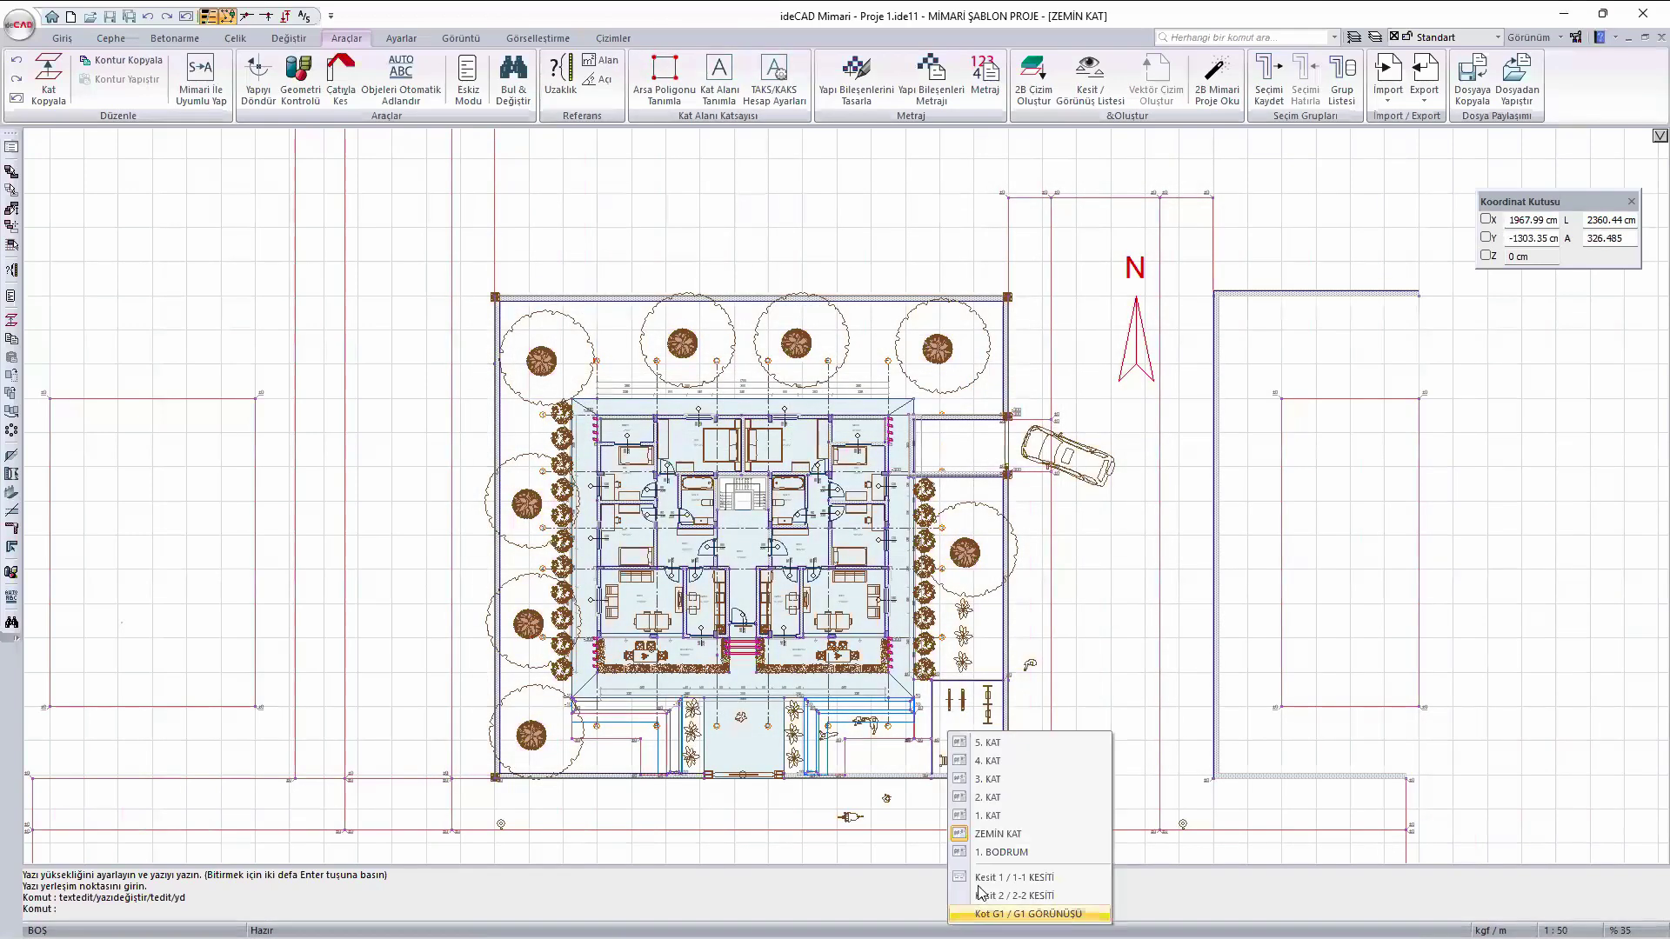
{"action": "left_click", "coordinate": [994, 855]}
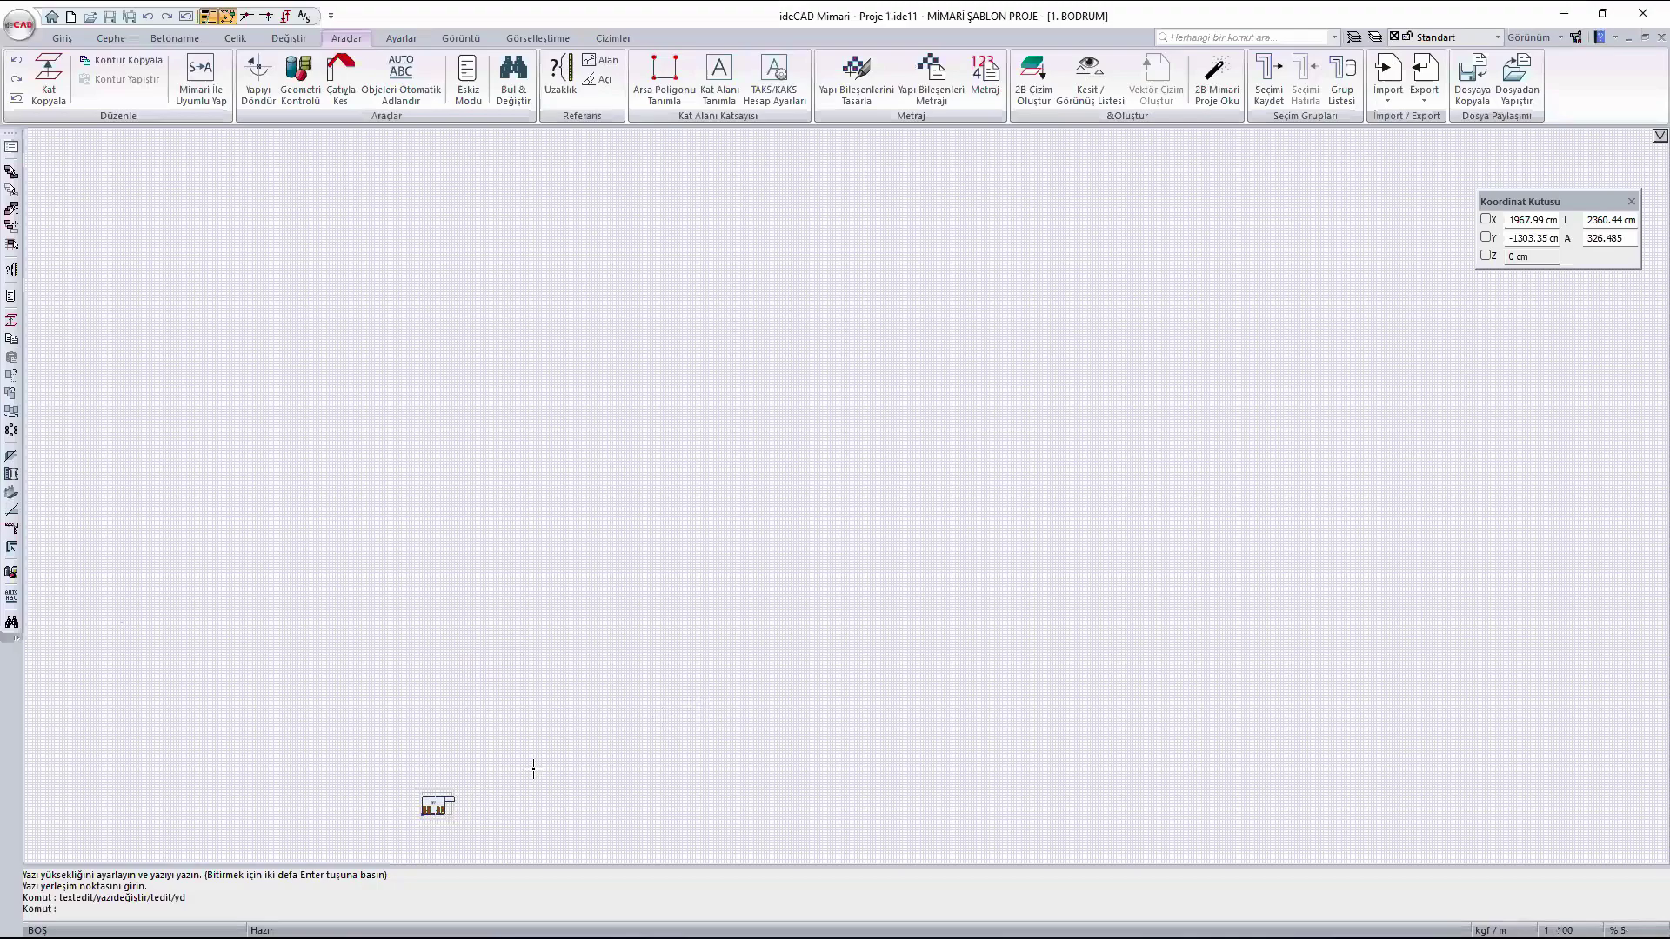
{"action": "middle_click", "coordinate": [433, 832]}
{"action": "middle_click", "coordinate": [433, 832]}
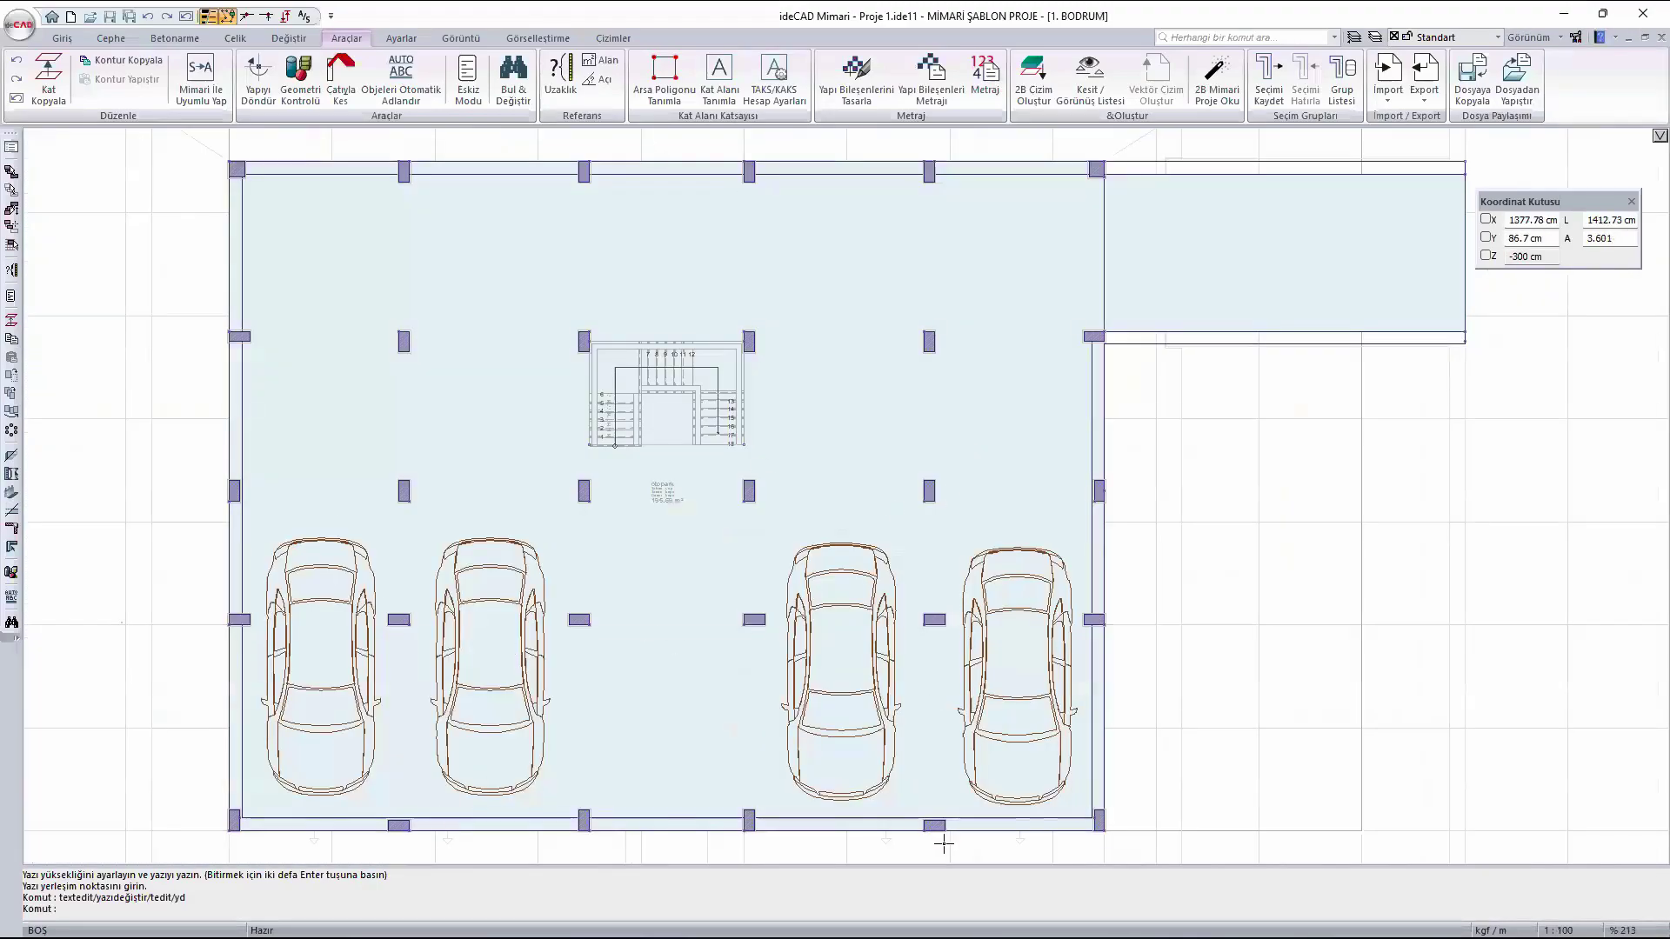
{"action": "left_click", "coordinate": [950, 927]}
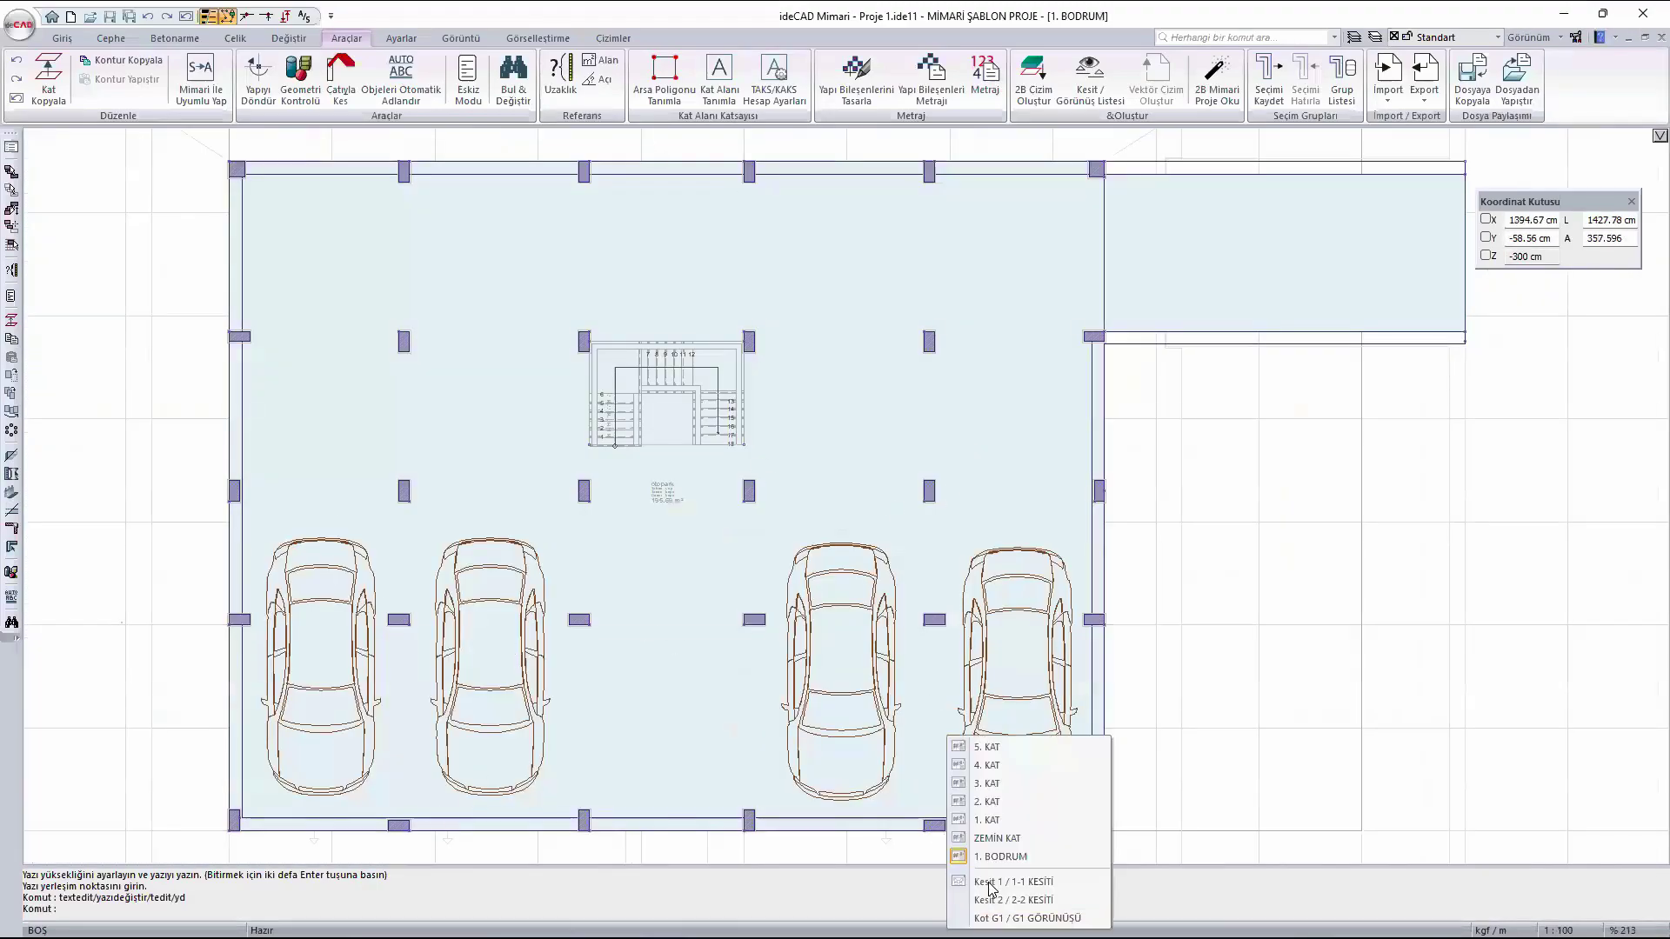
{"action": "left_click", "coordinate": [997, 822]}
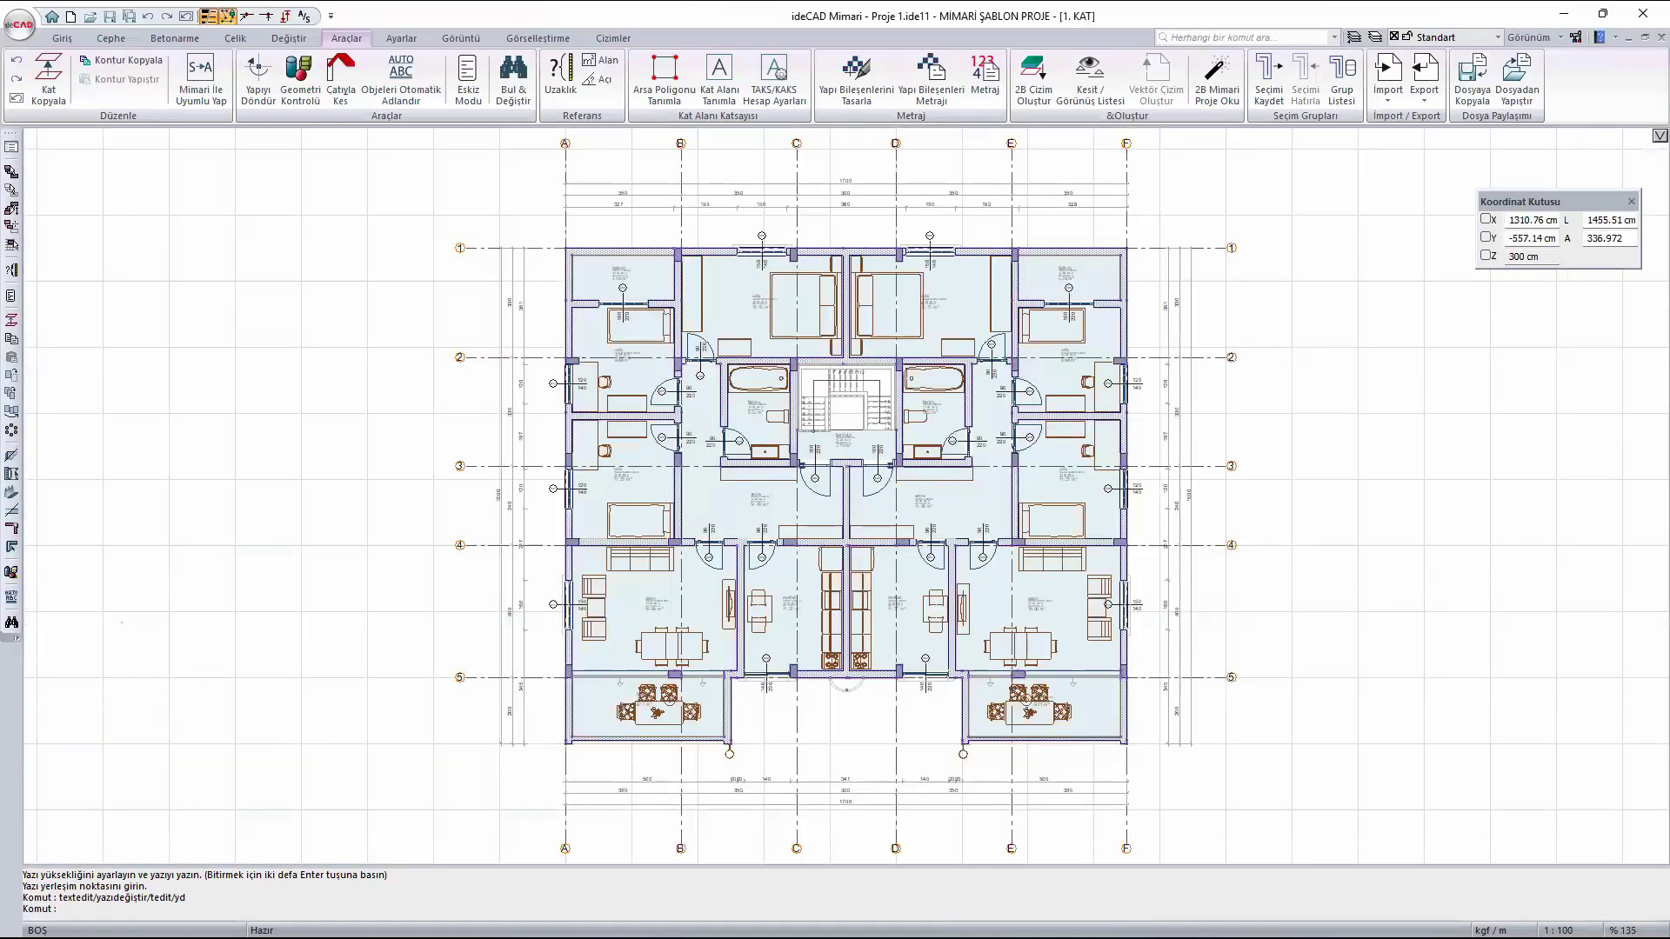
{"action": "left_click", "coordinate": [1009, 927]}
{"action": "left_click", "coordinate": [1040, 800]}
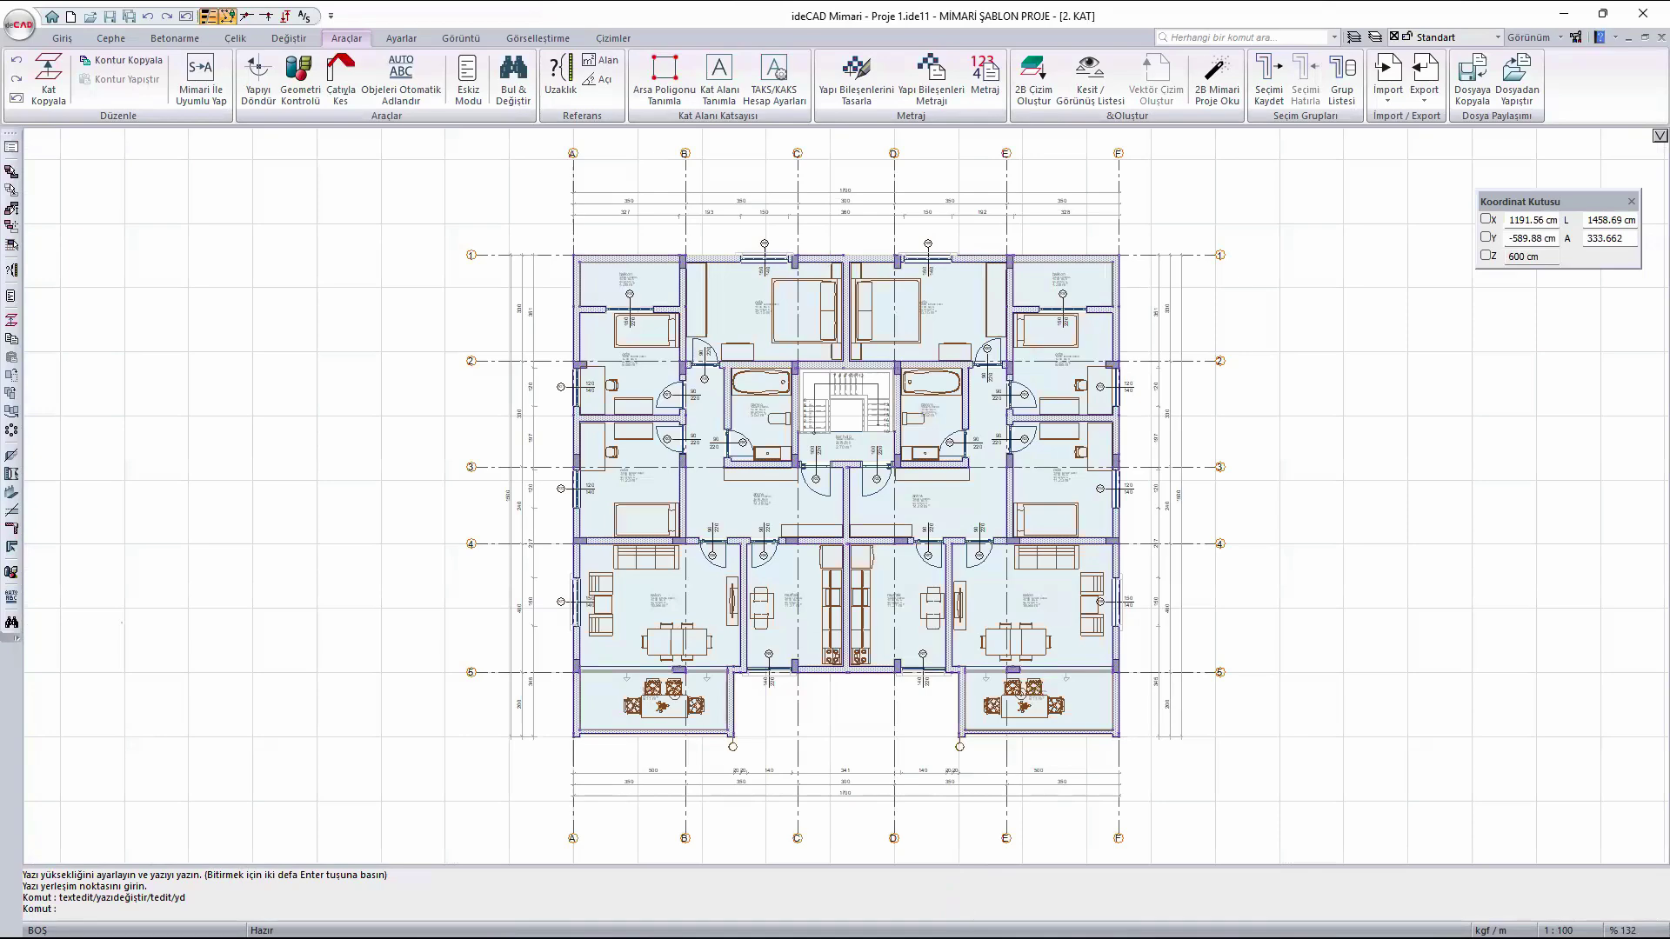
{"action": "left_click", "coordinate": [1008, 927]}
{"action": "left_click", "coordinate": [1050, 746]}
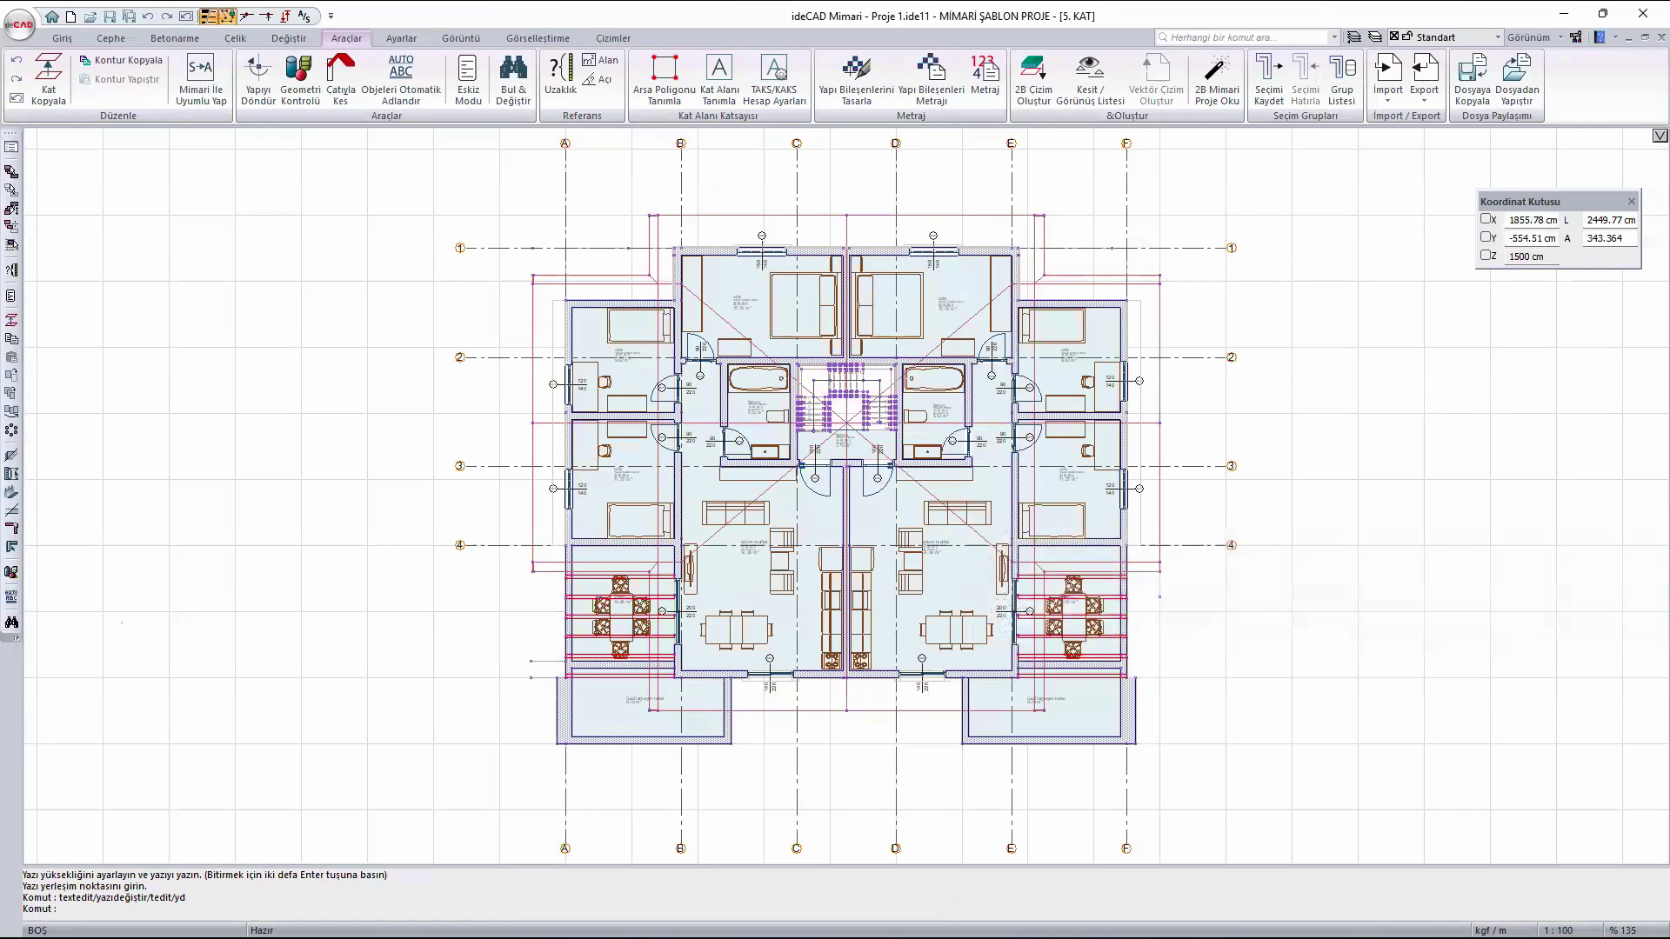
- Open the ZEMİN KAT plan and start its gross floor-area outline along the outer edge of the north wall
{"action": "left_click", "coordinate": [1183, 928]}
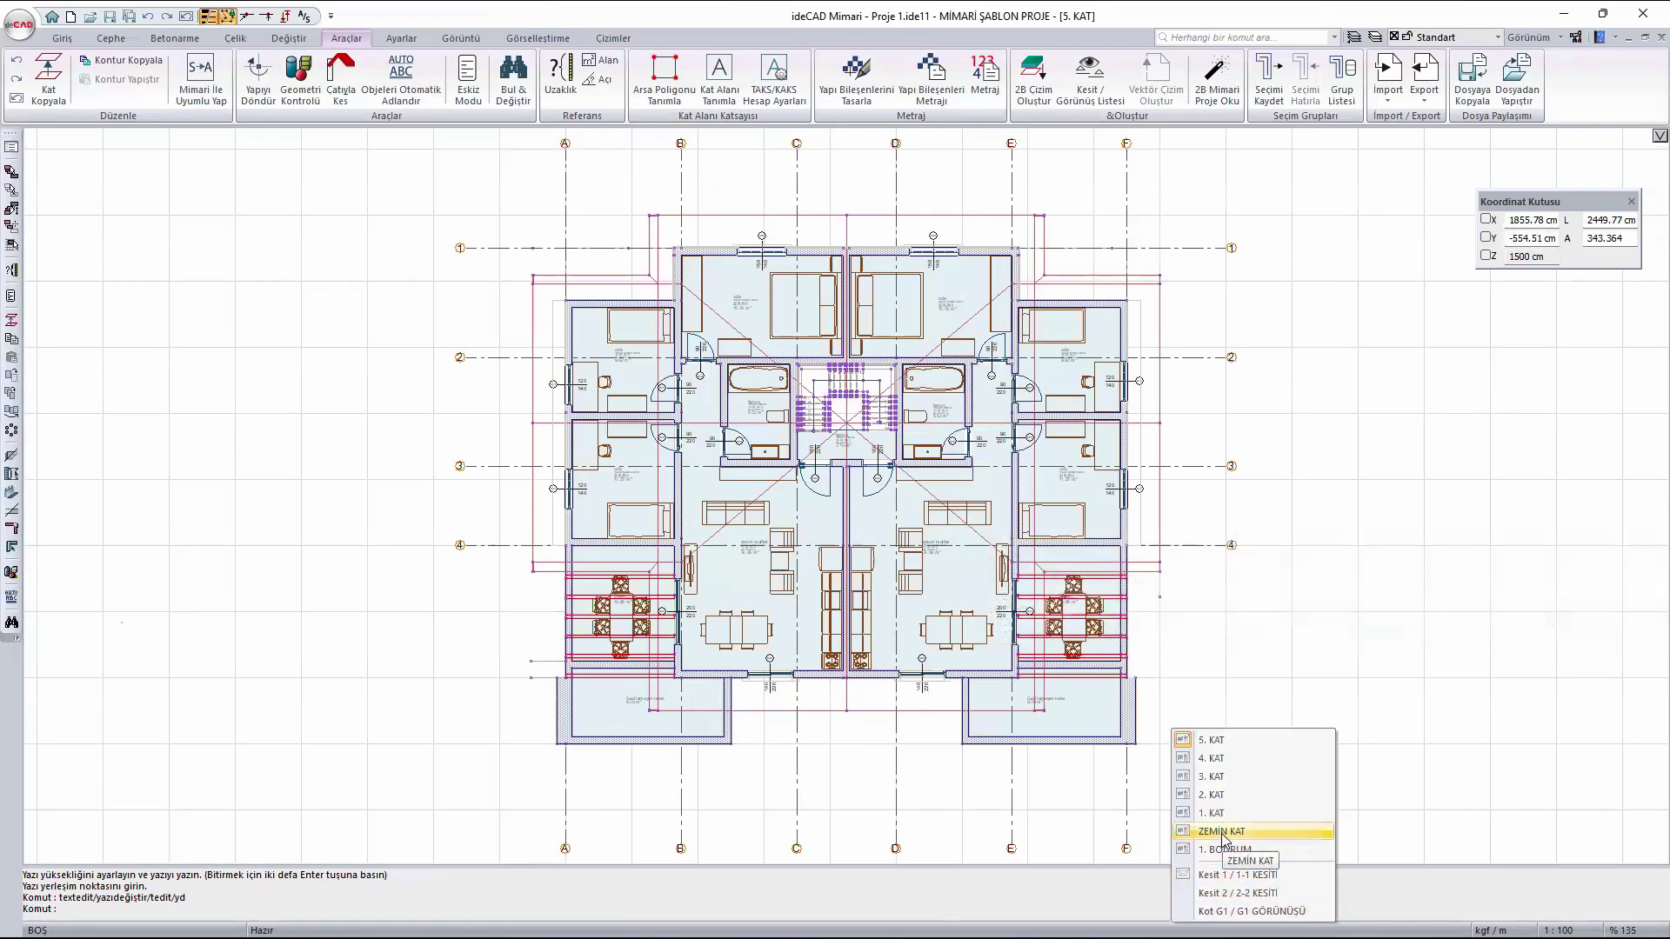
{"action": "left_click", "coordinate": [1223, 833]}
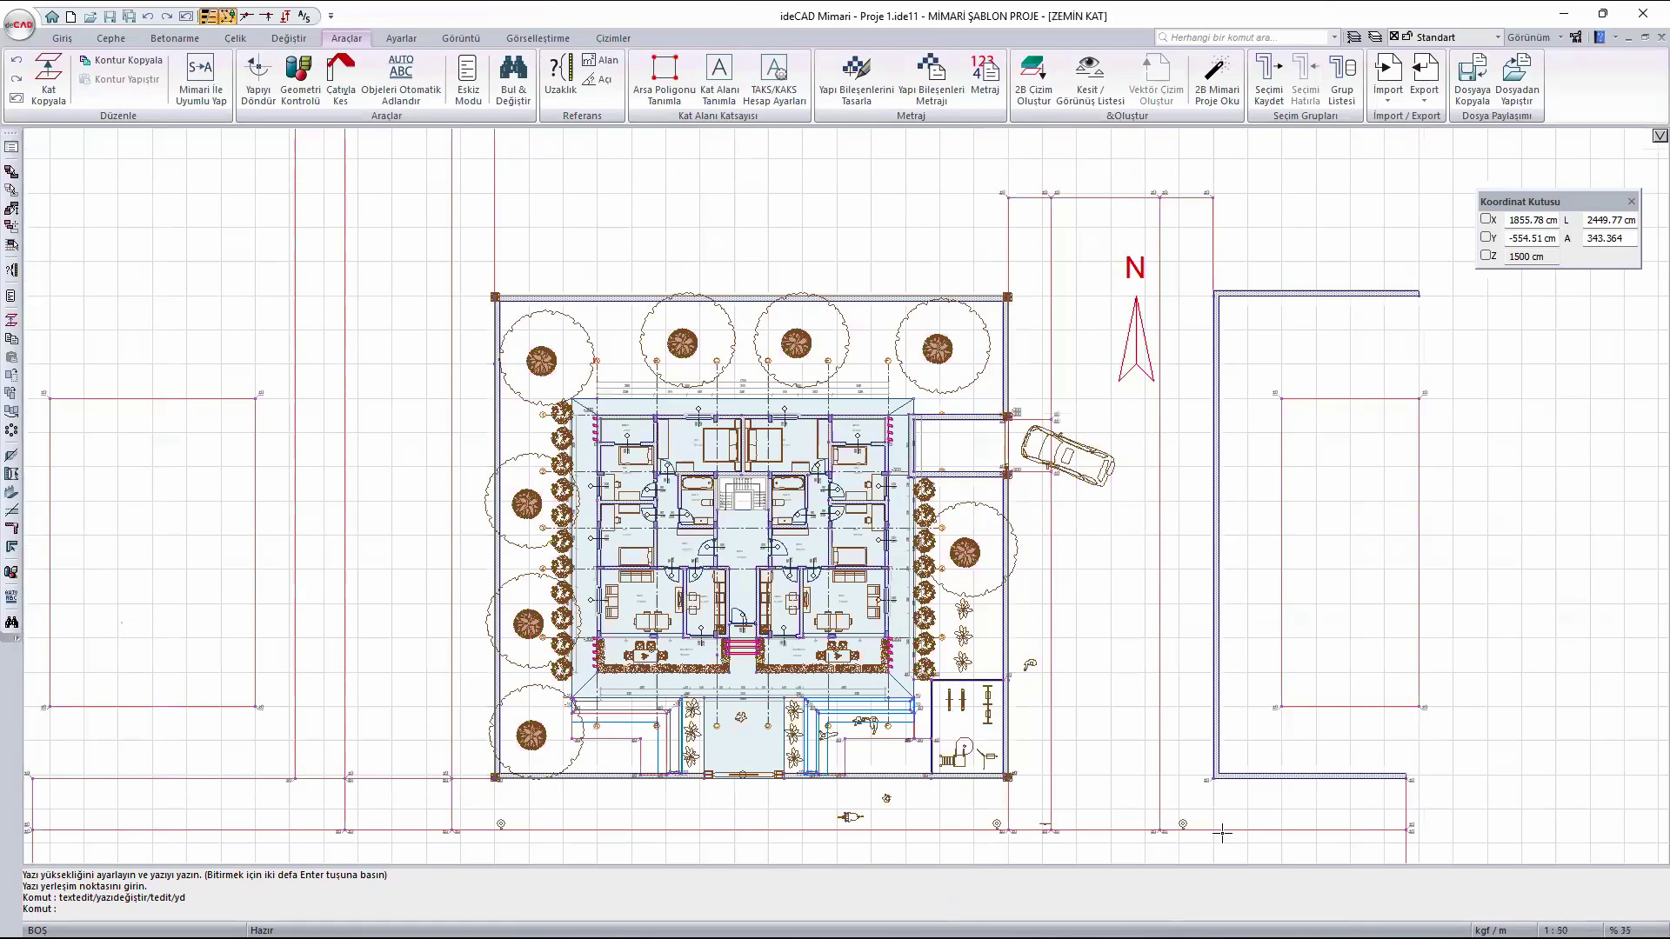
{"action": "left_click", "coordinate": [718, 69]}
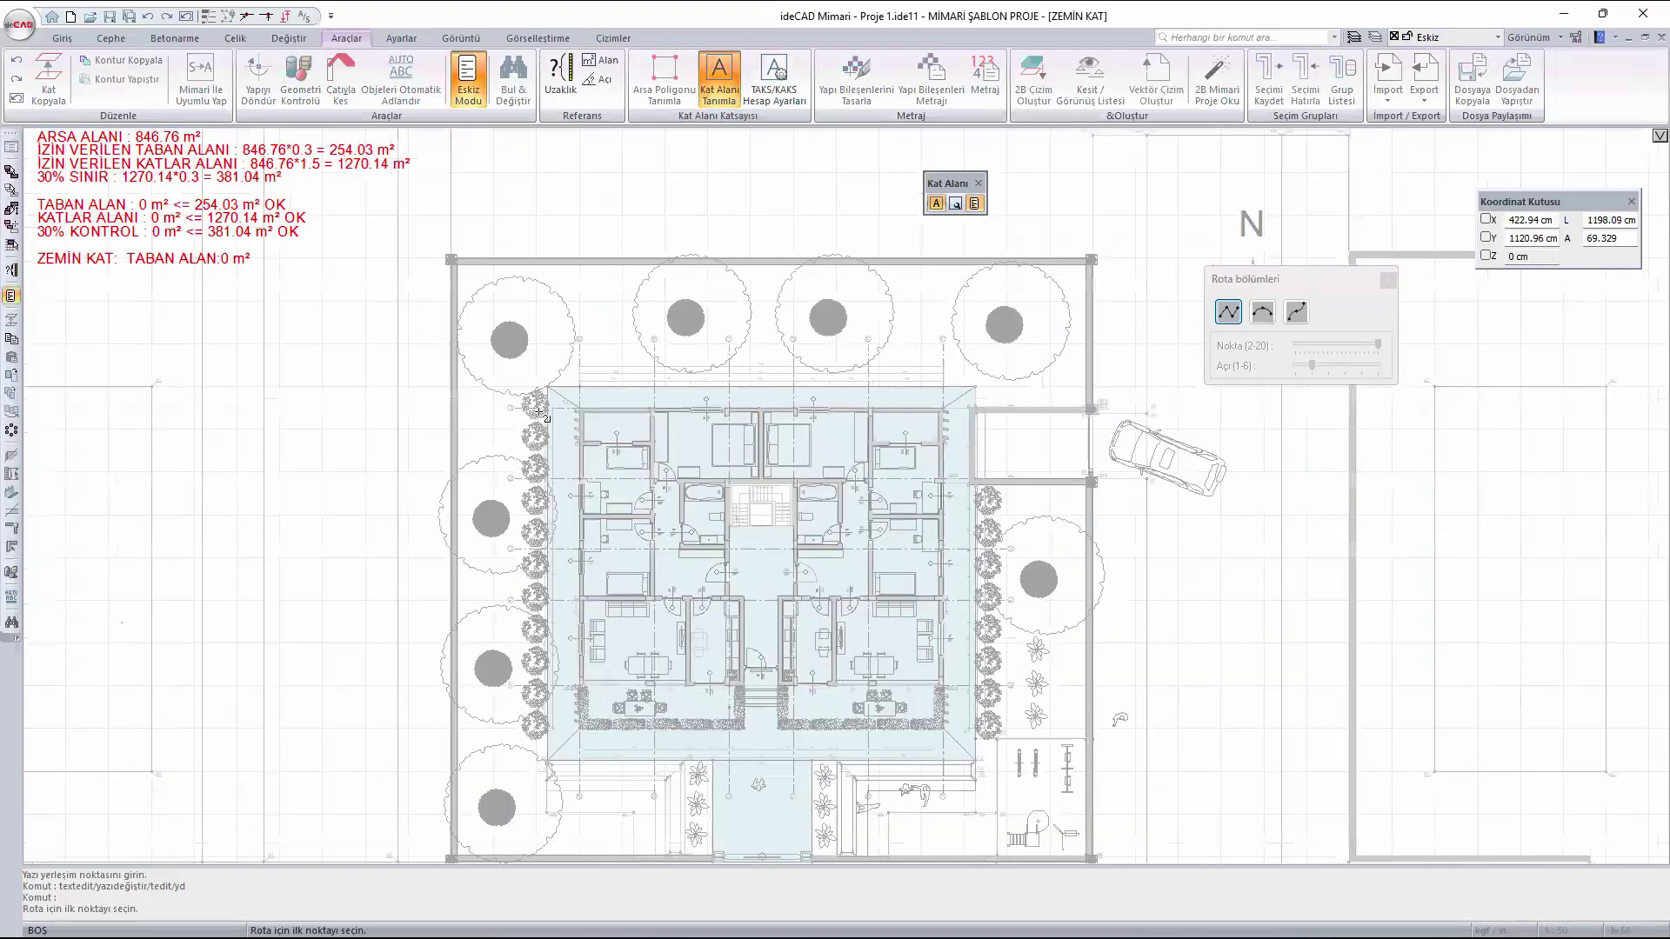
{"action": "scroll", "coordinate": [539, 412], "scroll_direction": "up", "scroll_amount": 6}
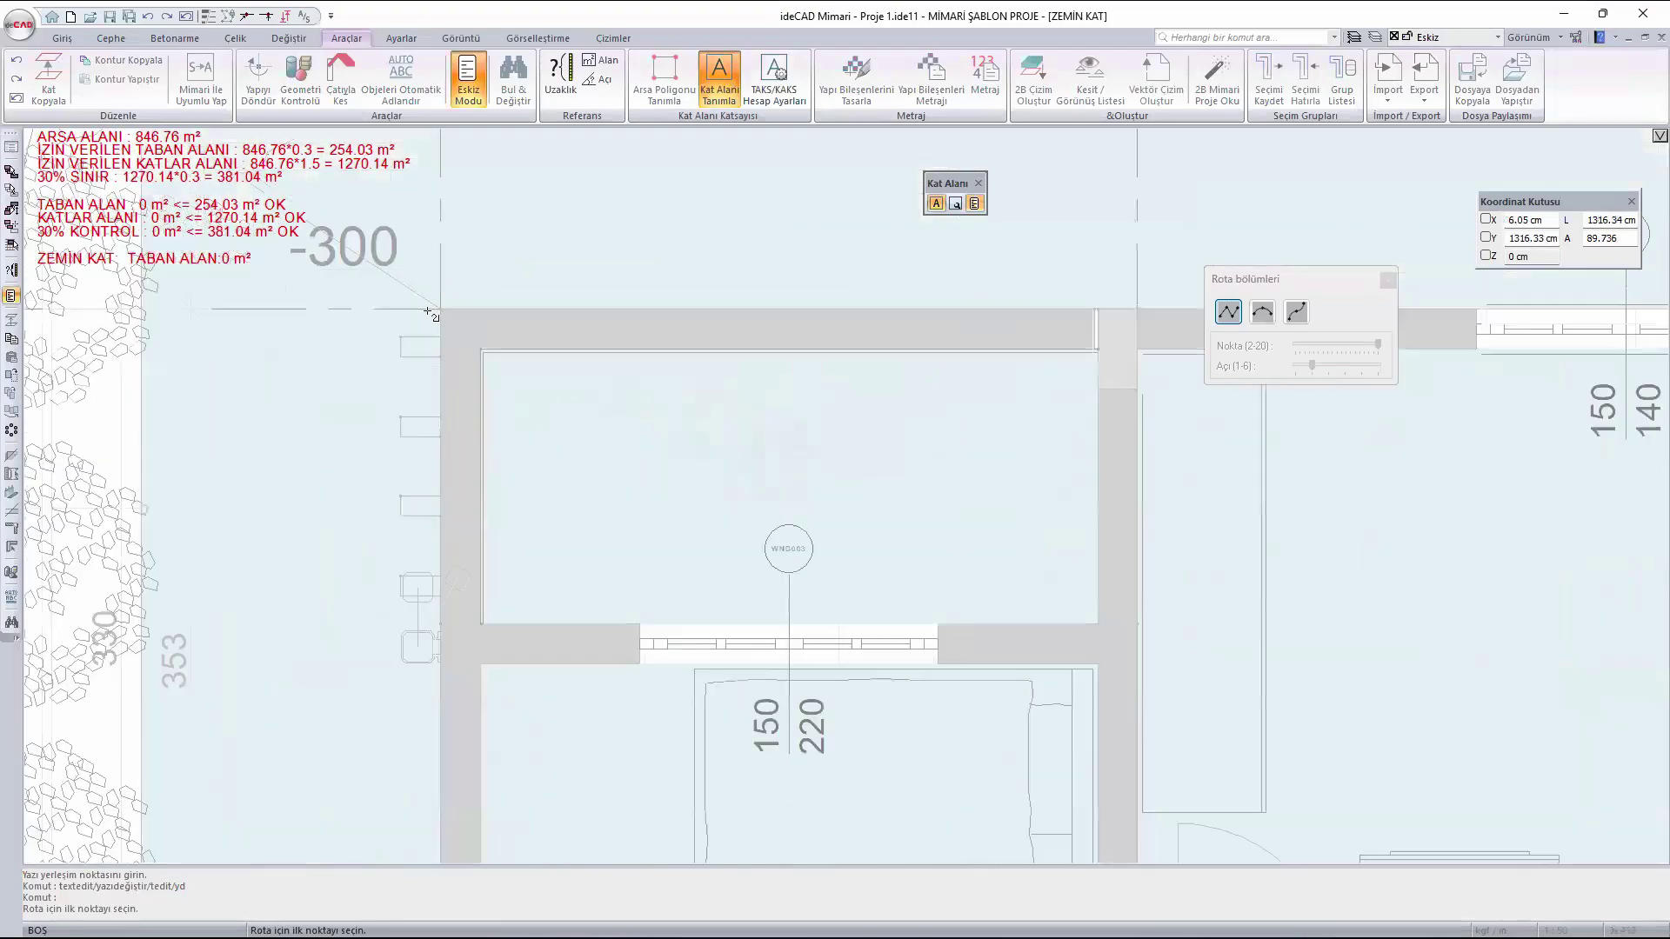
{"action": "left_click", "coordinate": [431, 313]}
{"action": "scroll", "coordinate": [348, 366], "scroll_direction": "down", "scroll_amount": 6}
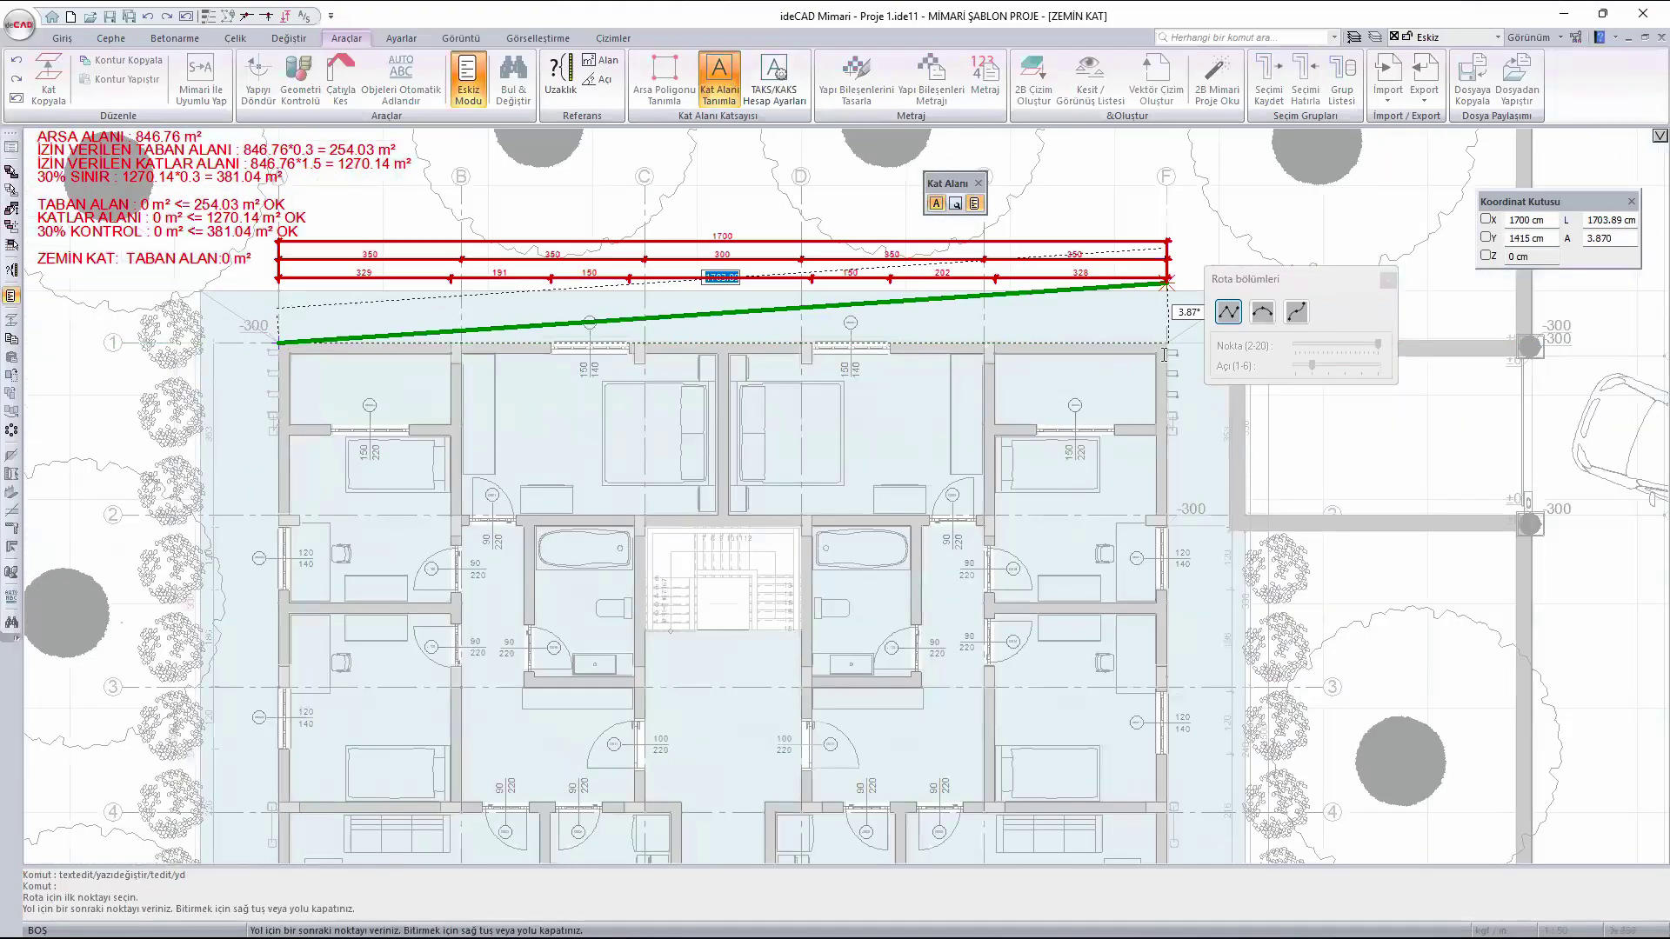
{"action": "scroll", "coordinate": [1163, 355], "scroll_direction": "up", "scroll_amount": 4}
{"action": "scroll", "coordinate": [1029, 393], "scroll_direction": "up", "scroll_amount": 3}
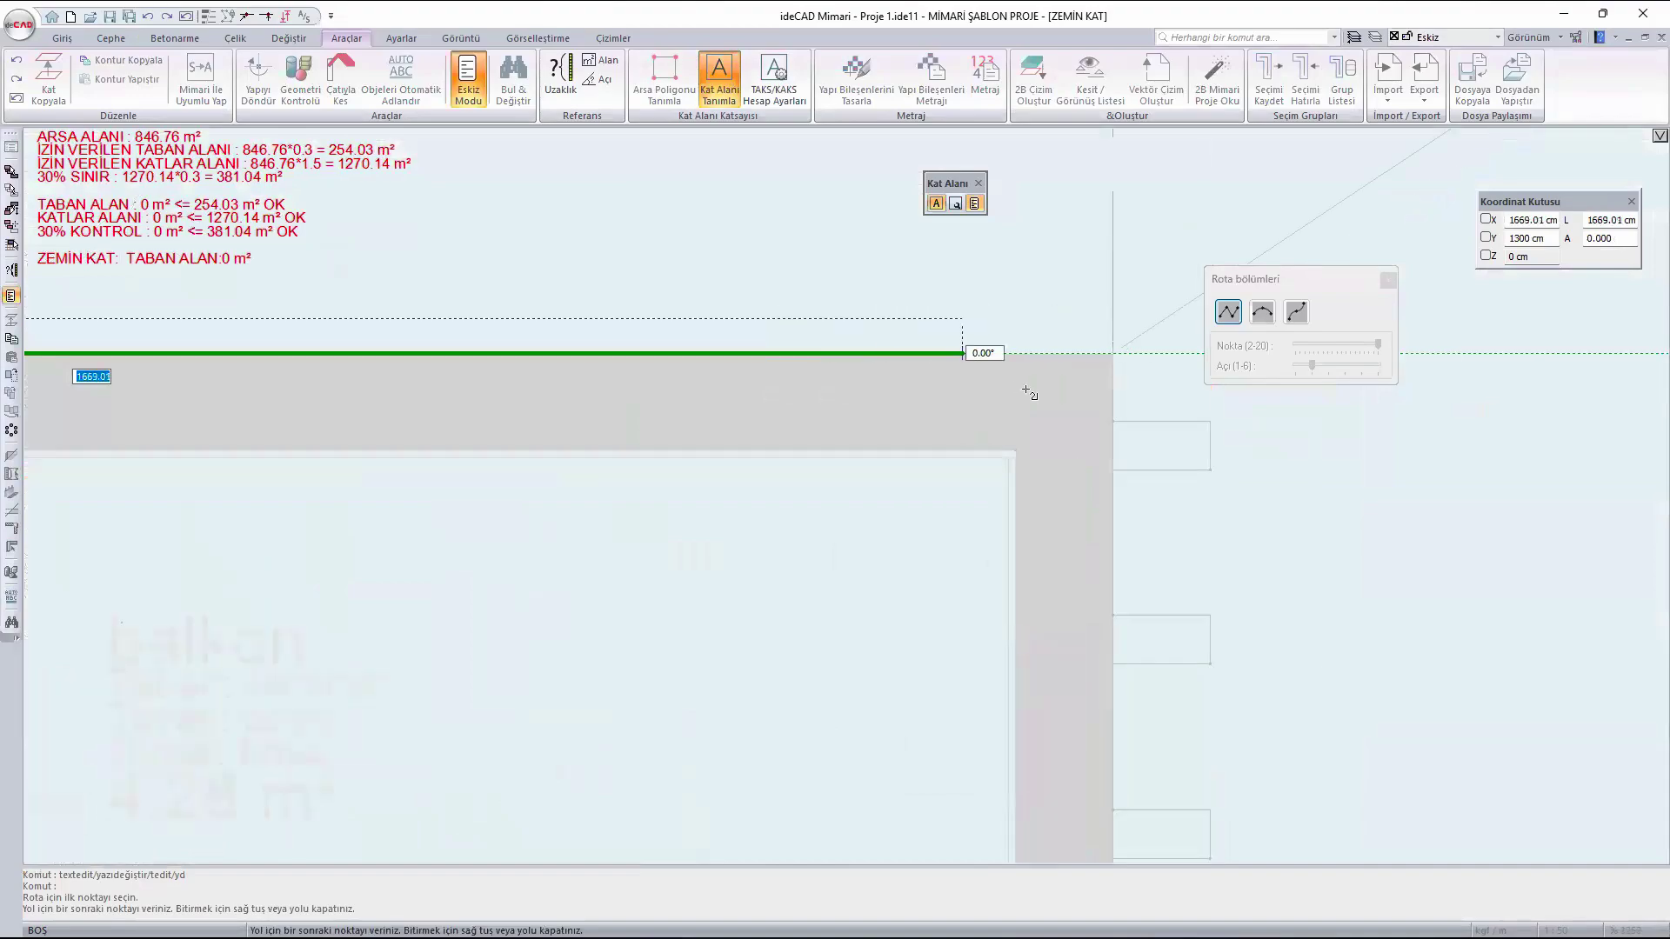
{"action": "left_click", "coordinate": [1113, 353]}
- Extend the floor-area outline along the outer face of the east wall to the building's southeast corner
{"action": "scroll", "coordinate": [1115, 351], "scroll_direction": "down", "scroll_amount": 5}
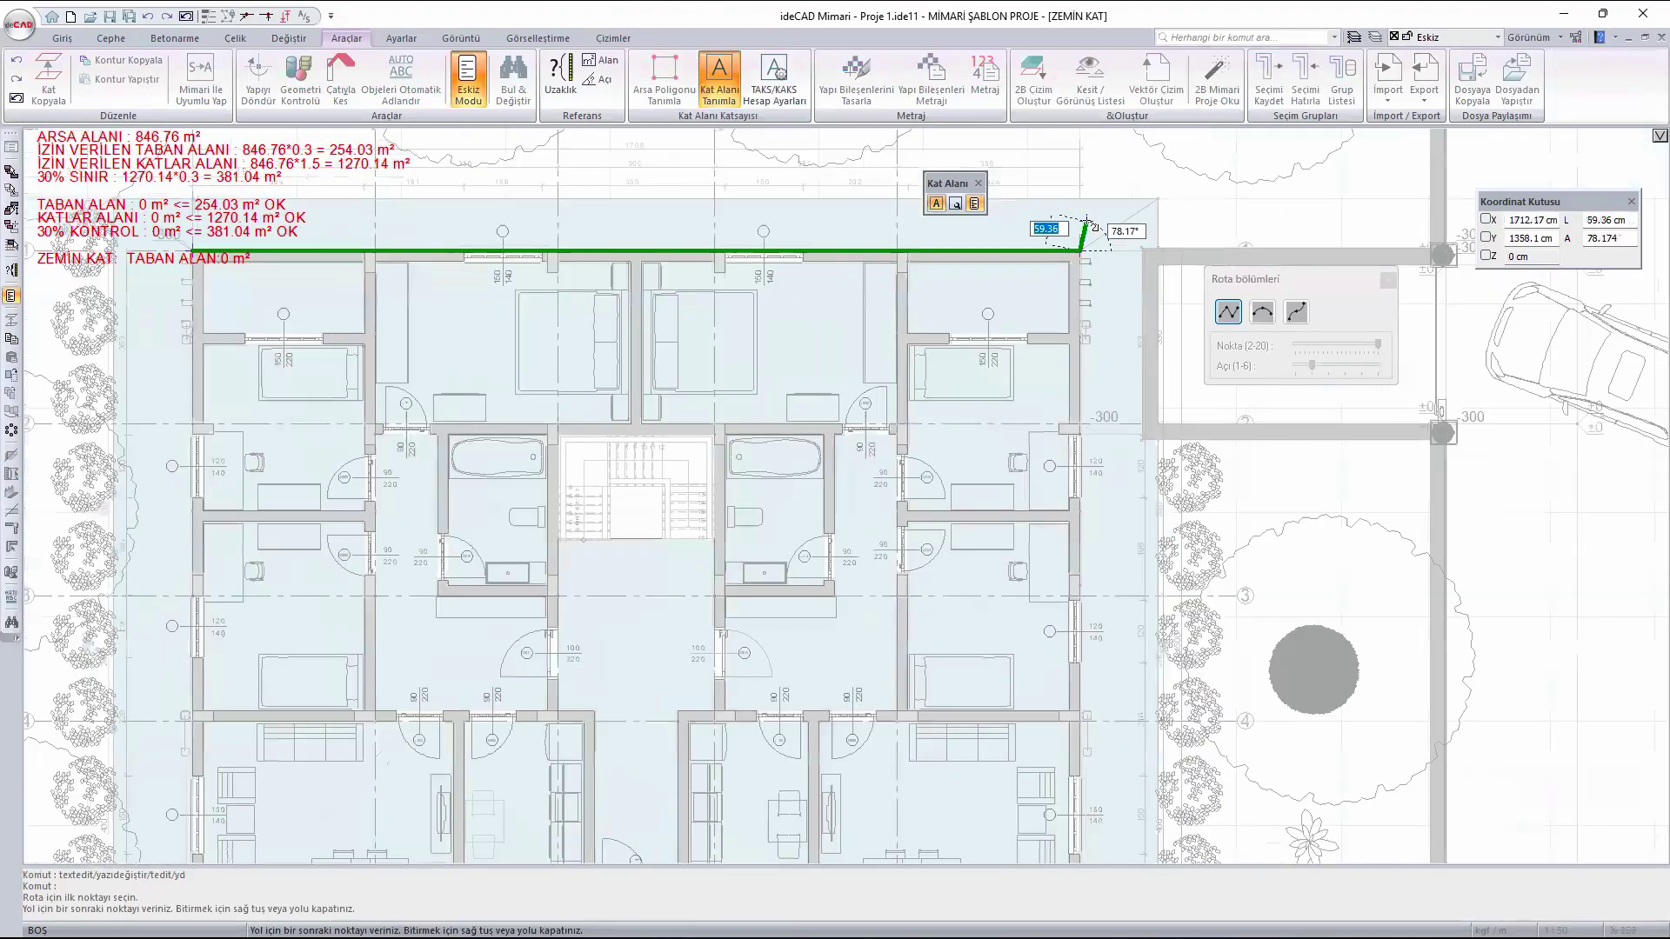
{"action": "scroll", "coordinate": [1087, 225], "scroll_direction": "down", "scroll_amount": 4}
{"action": "scroll", "coordinate": [1098, 487], "scroll_direction": "up", "scroll_amount": 7}
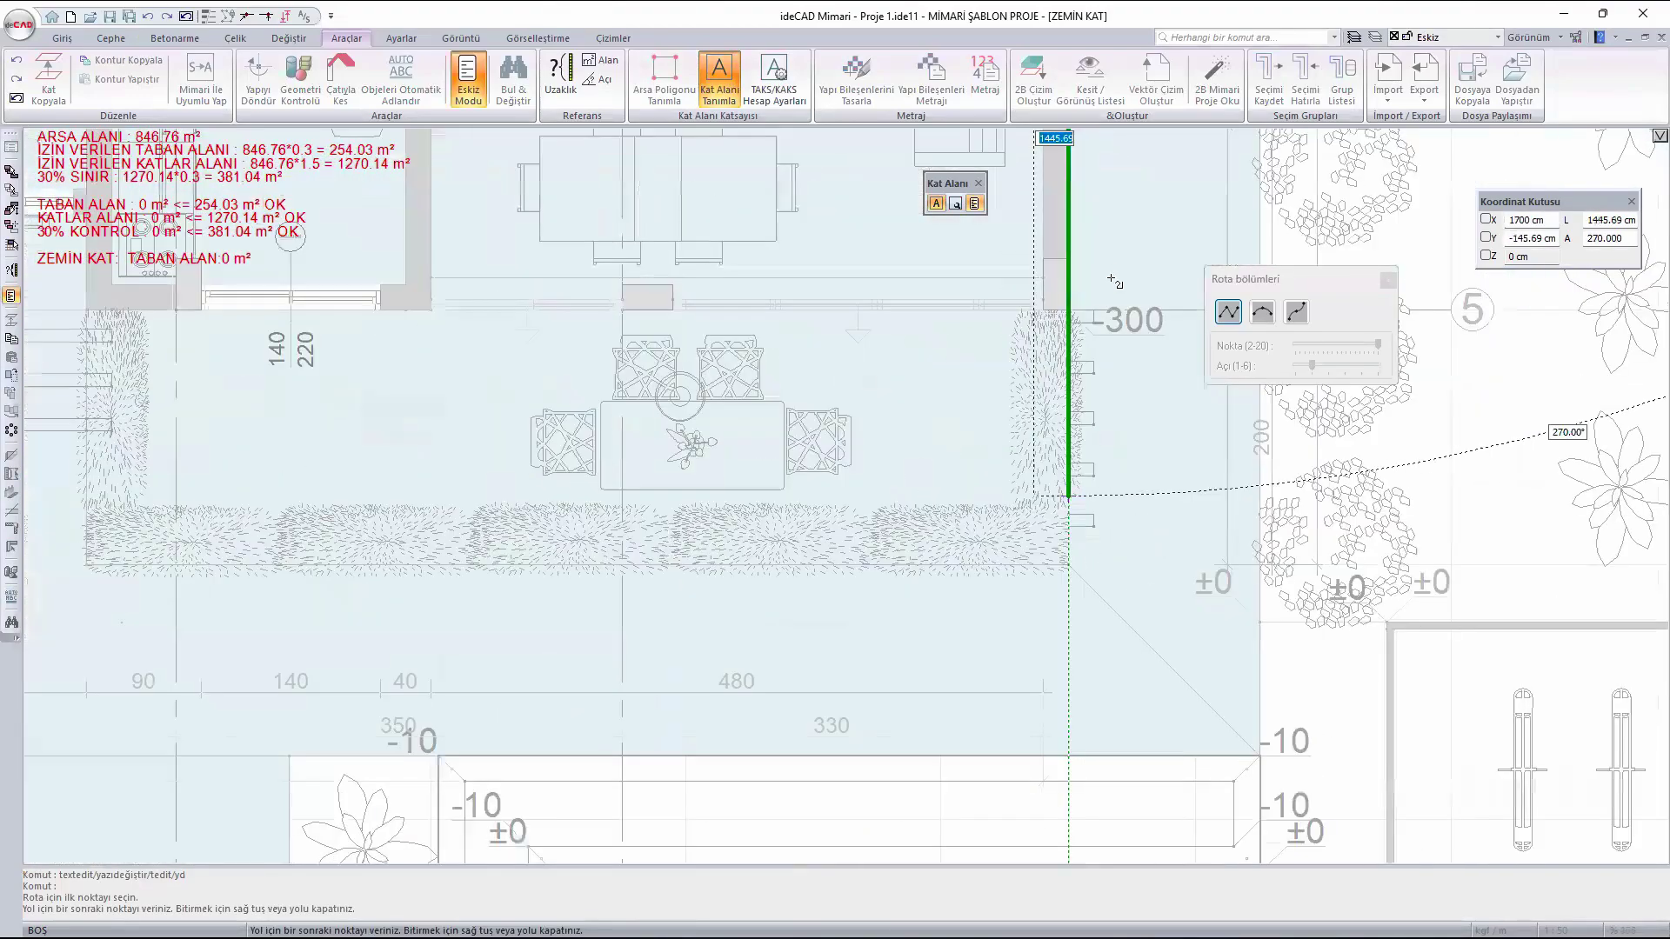
{"action": "scroll", "coordinate": [1064, 306], "scroll_direction": "up", "scroll_amount": 7}
{"action": "left_click", "coordinate": [1106, 336]}
{"action": "scroll", "coordinate": [1163, 413], "scroll_direction": "down", "scroll_amount": 7}
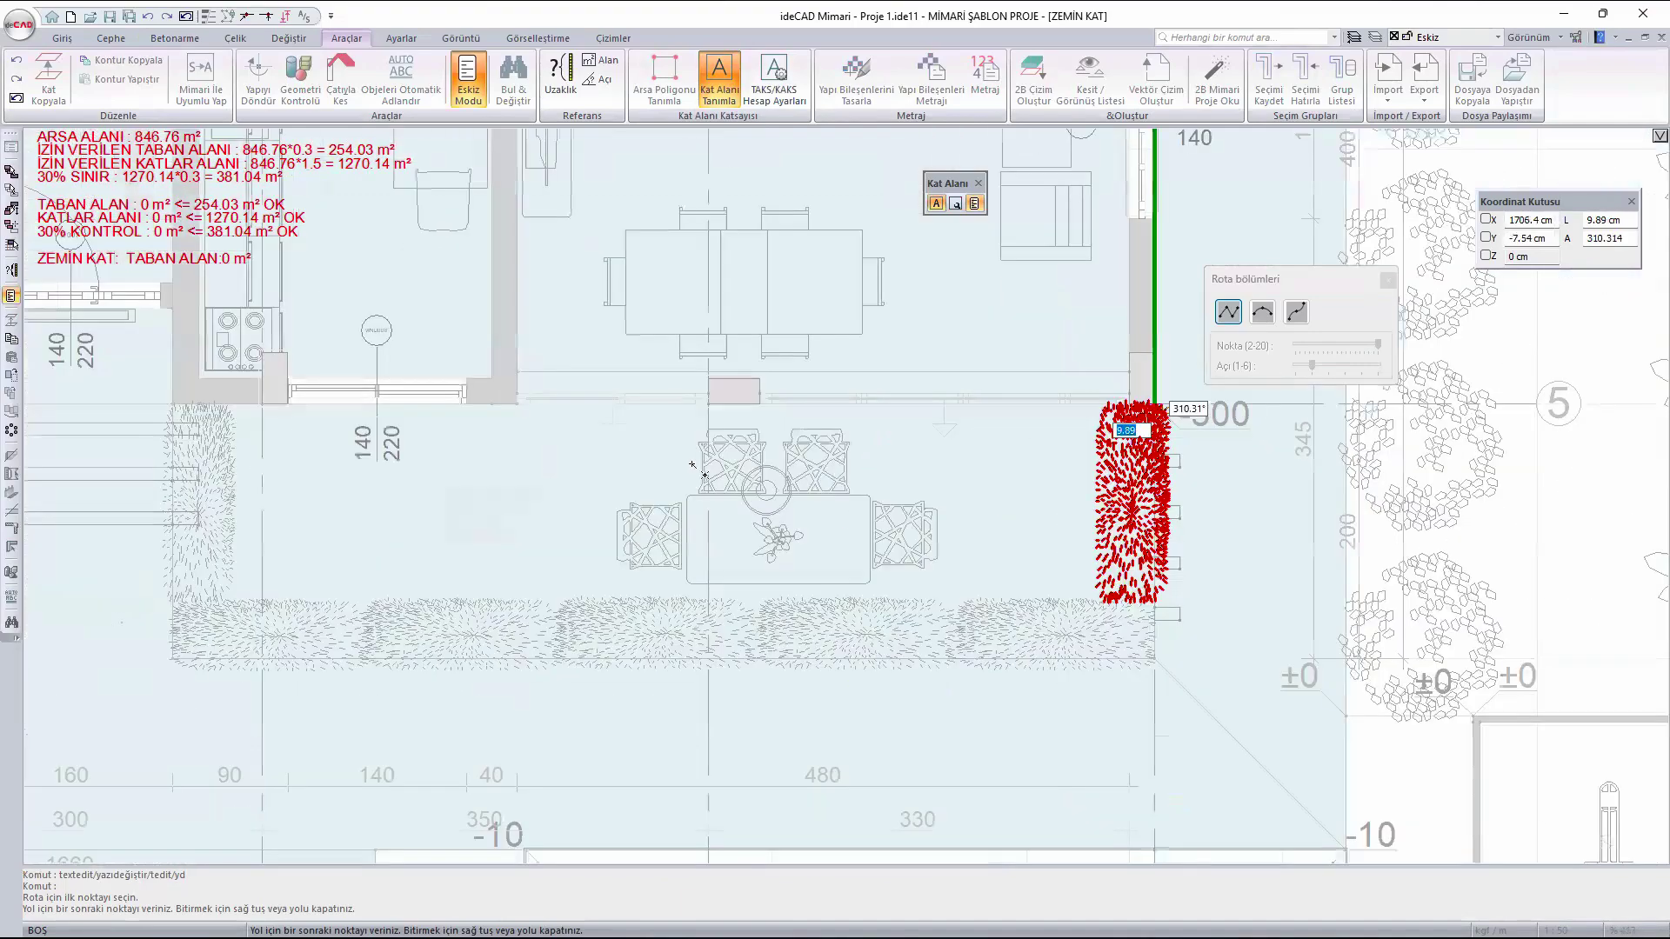
- Extend the outline 770 cm west along the south wall to the entrance recess, undoing and re-placing the inaccurate corner point
{"action": "scroll", "coordinate": [1057, 432], "scroll_direction": "down", "scroll_amount": 4}
{"action": "scroll", "coordinate": [615, 395], "scroll_direction": "up", "scroll_amount": 4}
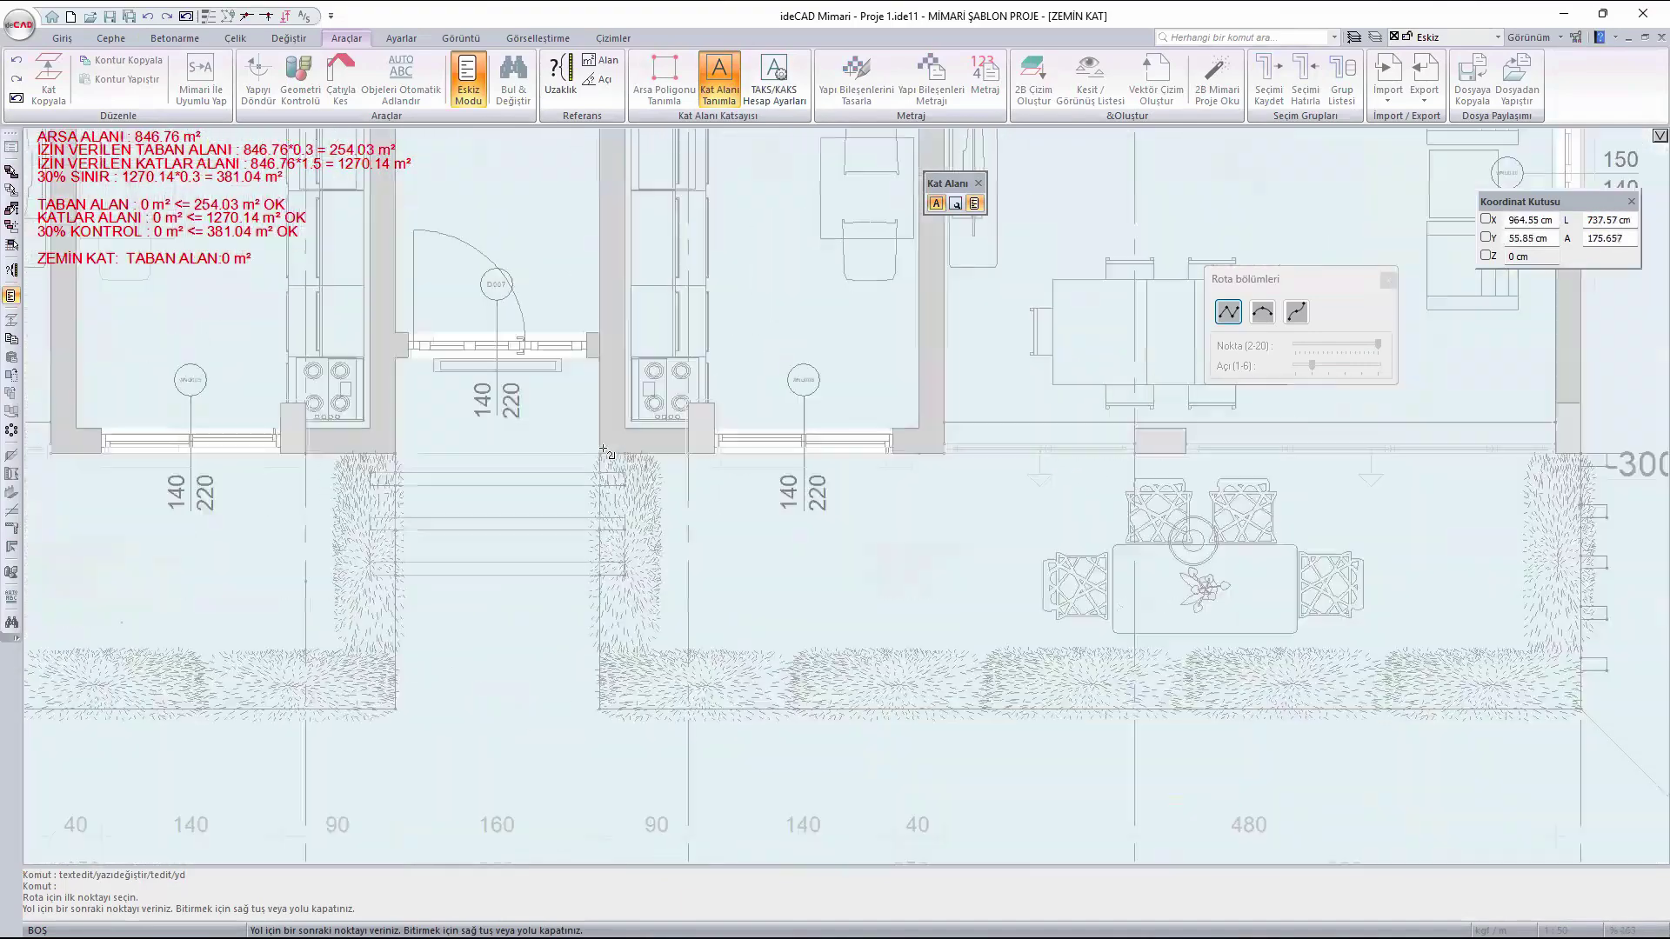
{"action": "scroll", "coordinate": [604, 450], "scroll_direction": "up", "scroll_amount": 2}
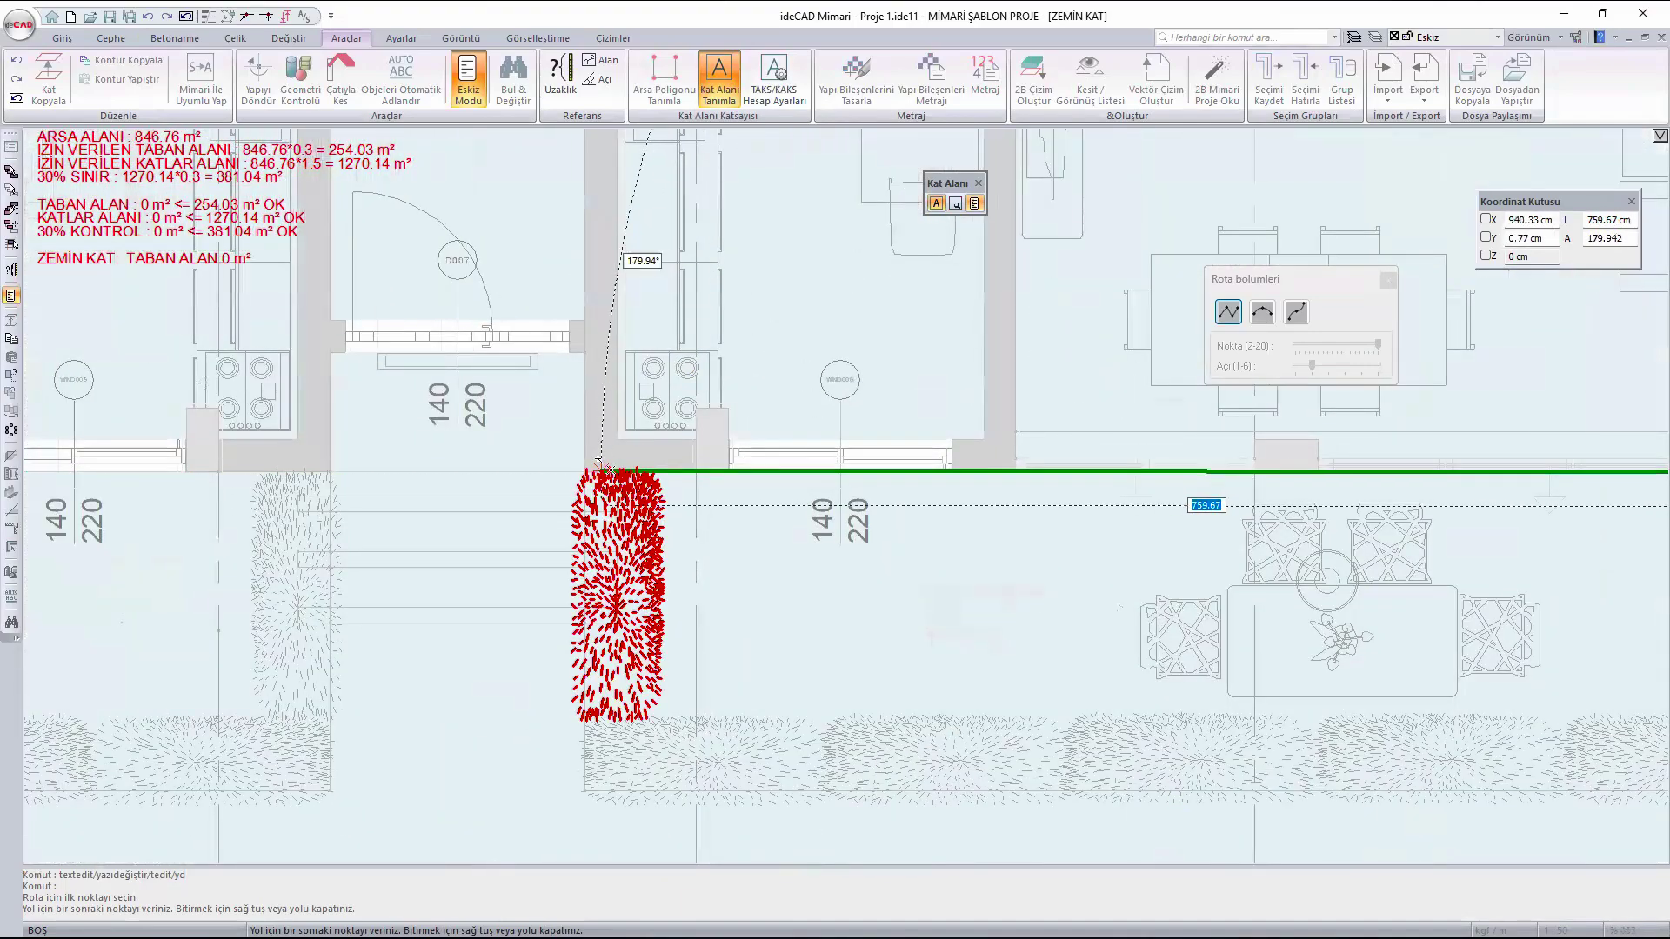
{"action": "left_click", "coordinate": [587, 469]}
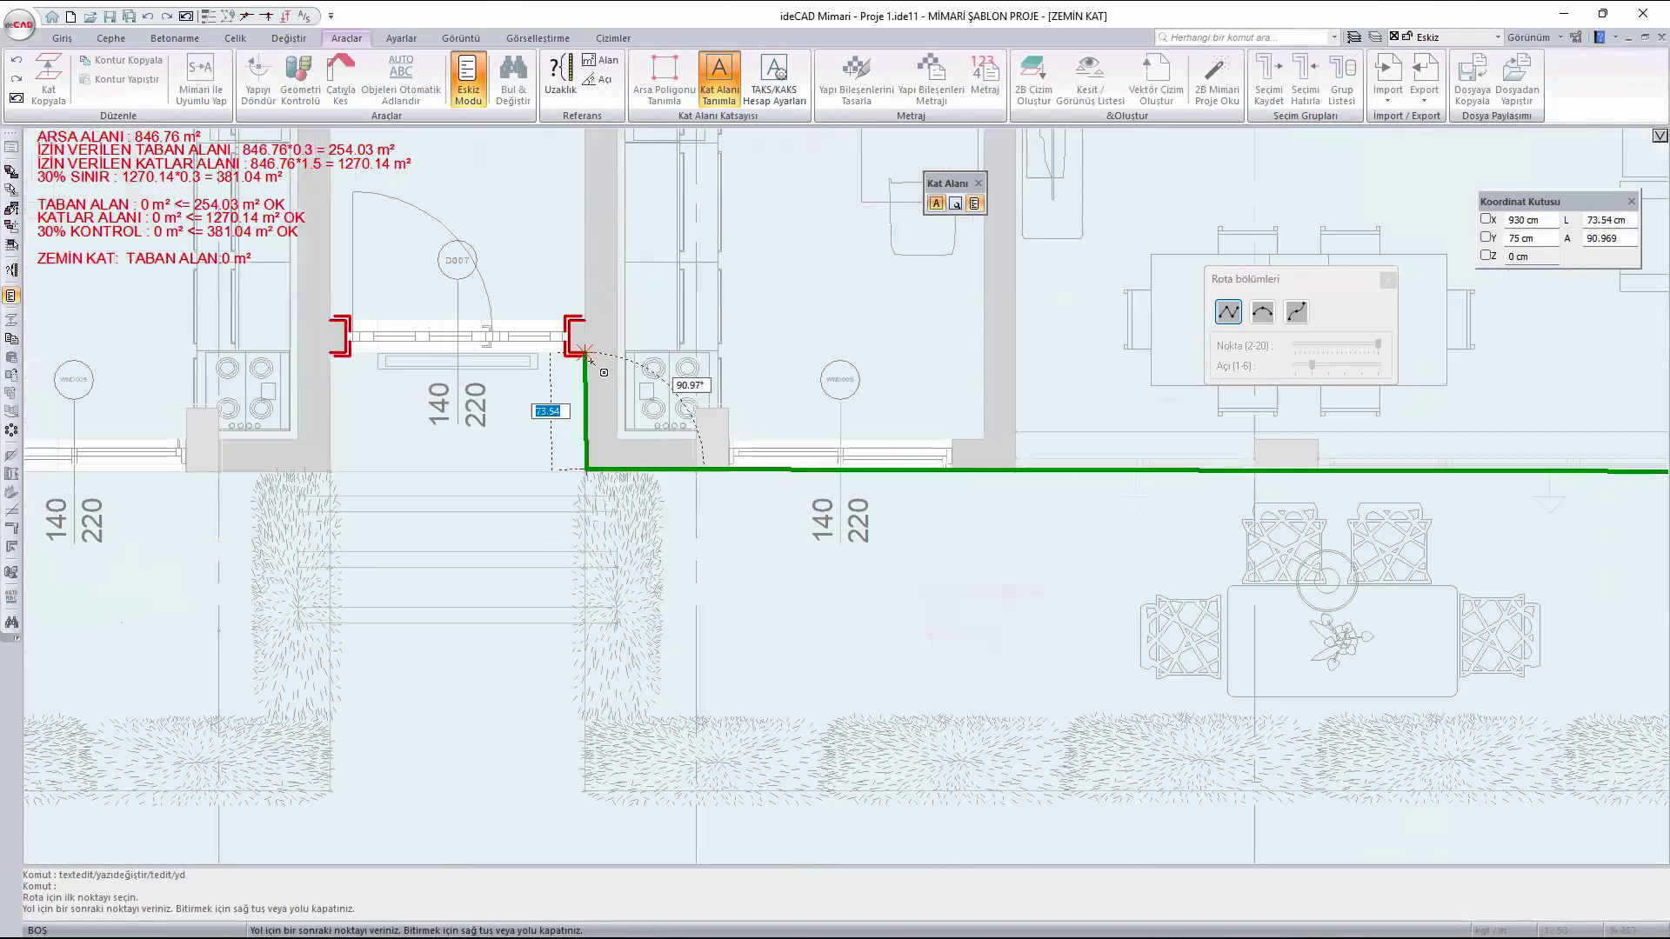
{"action": "left_click", "coordinate": [185, 16]}
{"action": "scroll", "coordinate": [407, 501], "scroll_direction": "up", "scroll_amount": 5}
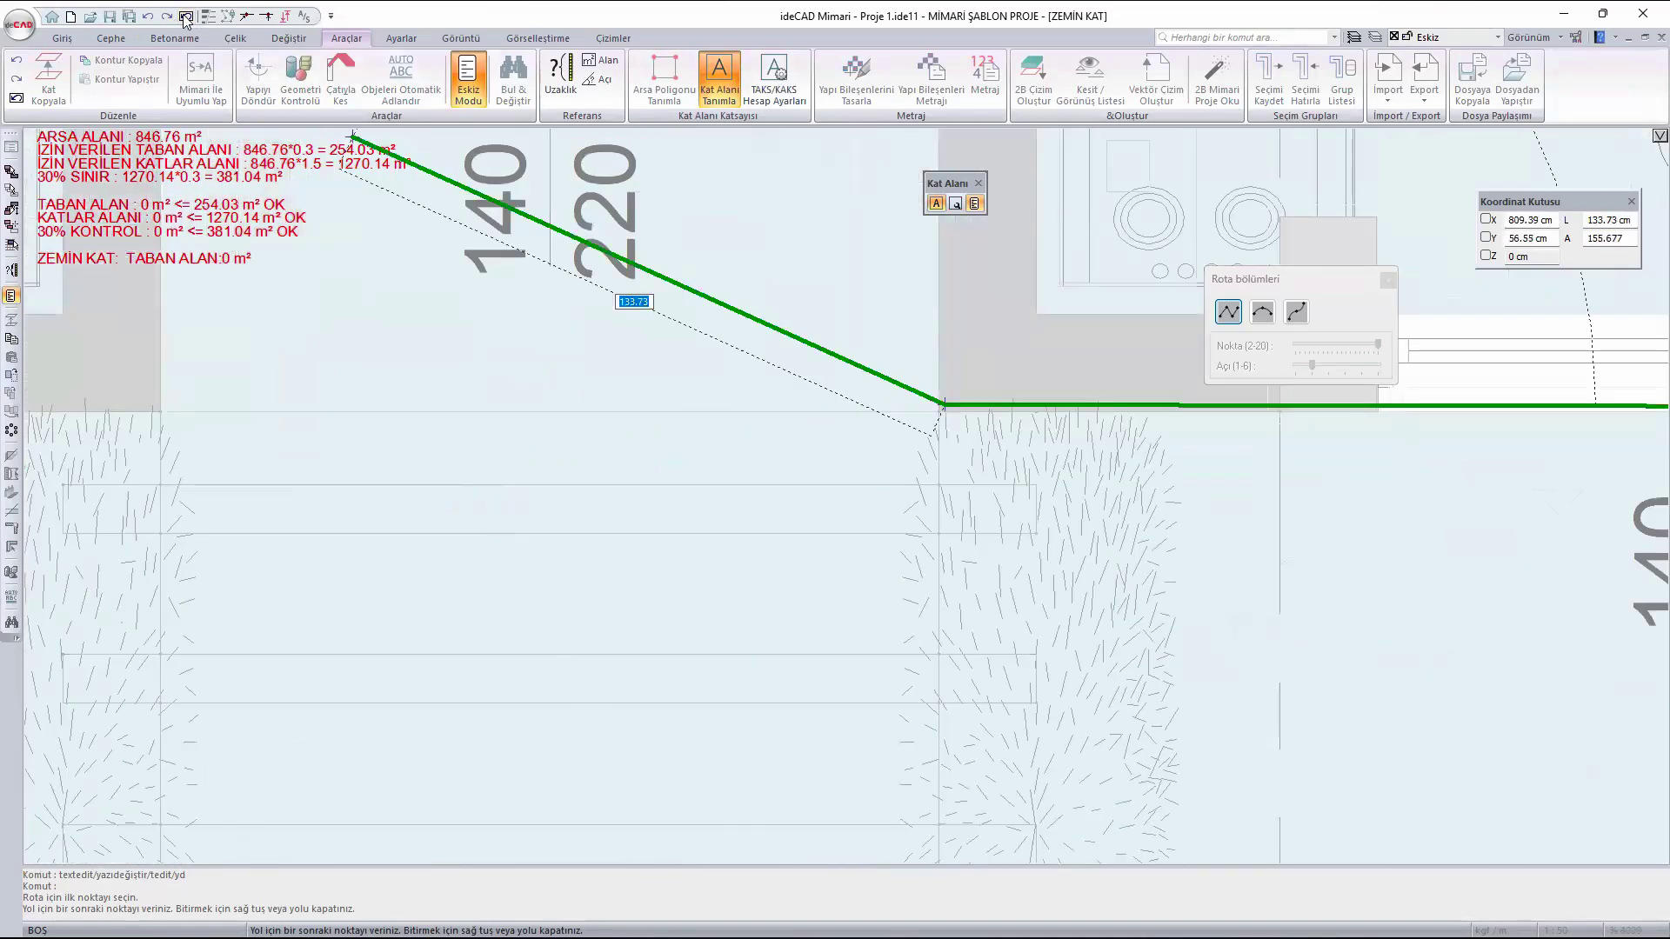
{"action": "left_click", "coordinate": [185, 15]}
{"action": "scroll", "coordinate": [1001, 389], "scroll_direction": "up", "scroll_amount": 5}
{"action": "left_click", "coordinate": [810, 458]}
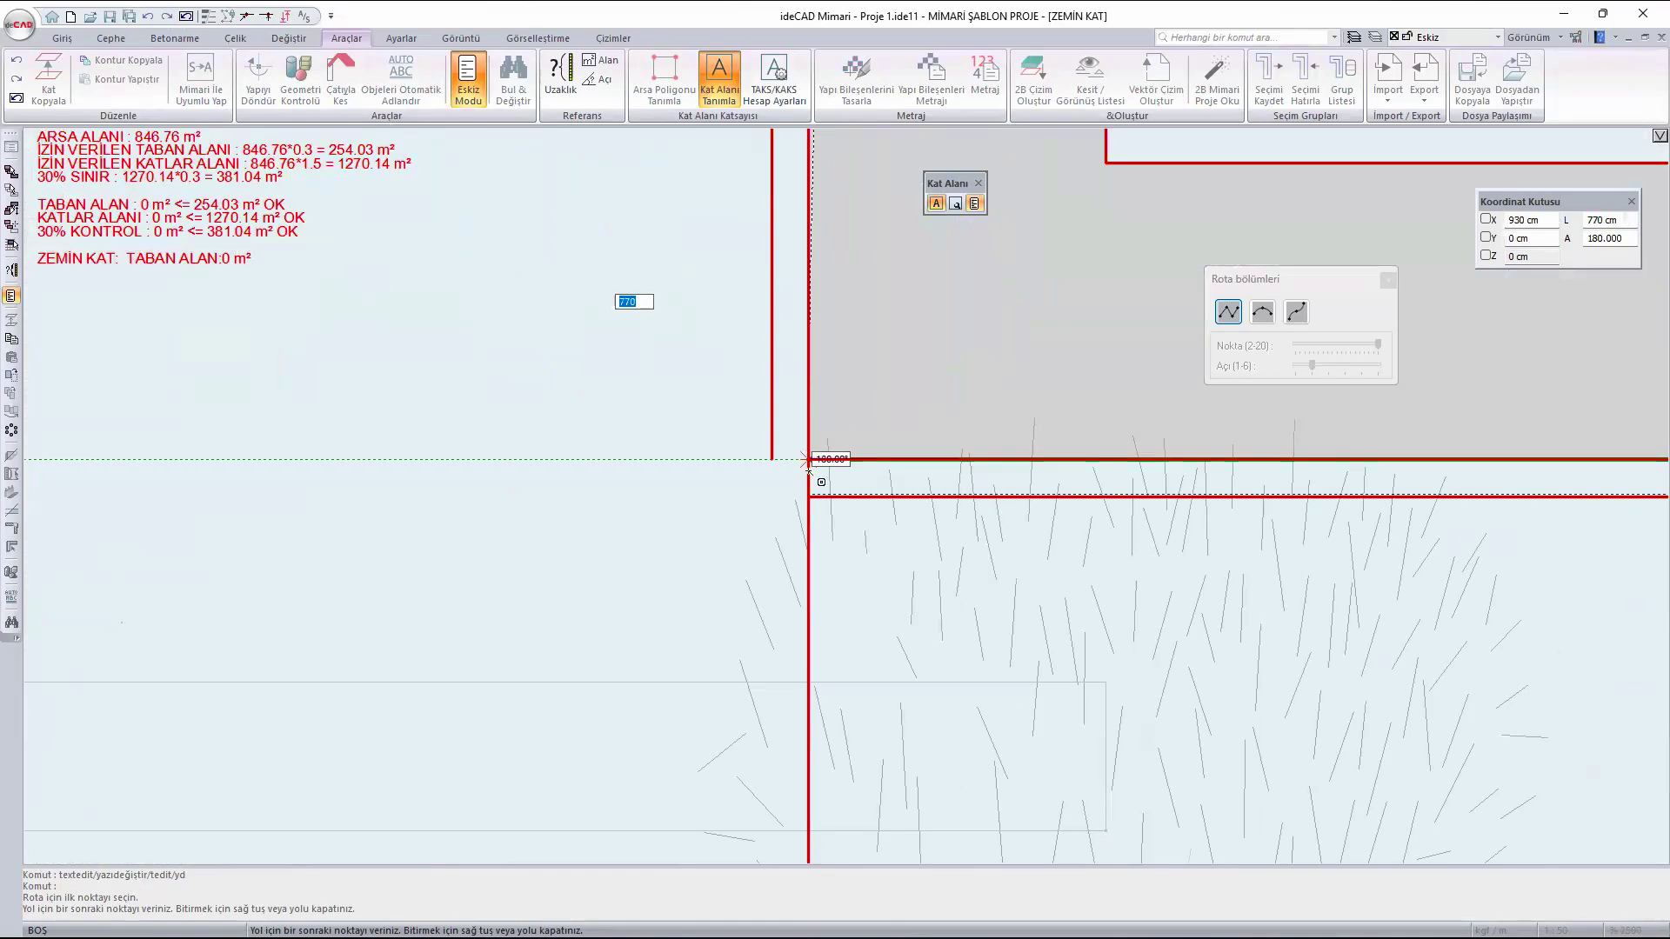
- Trace the outline around the entrance recess, 75 cm deep, passing along the outside of the entrance door D007
{"action": "scroll", "coordinate": [728, 687], "scroll_direction": "down", "scroll_amount": 2}
{"action": "scroll", "coordinate": [739, 608], "scroll_direction": "down", "scroll_amount": 4}
{"action": "left_click", "coordinate": [744, 463]}
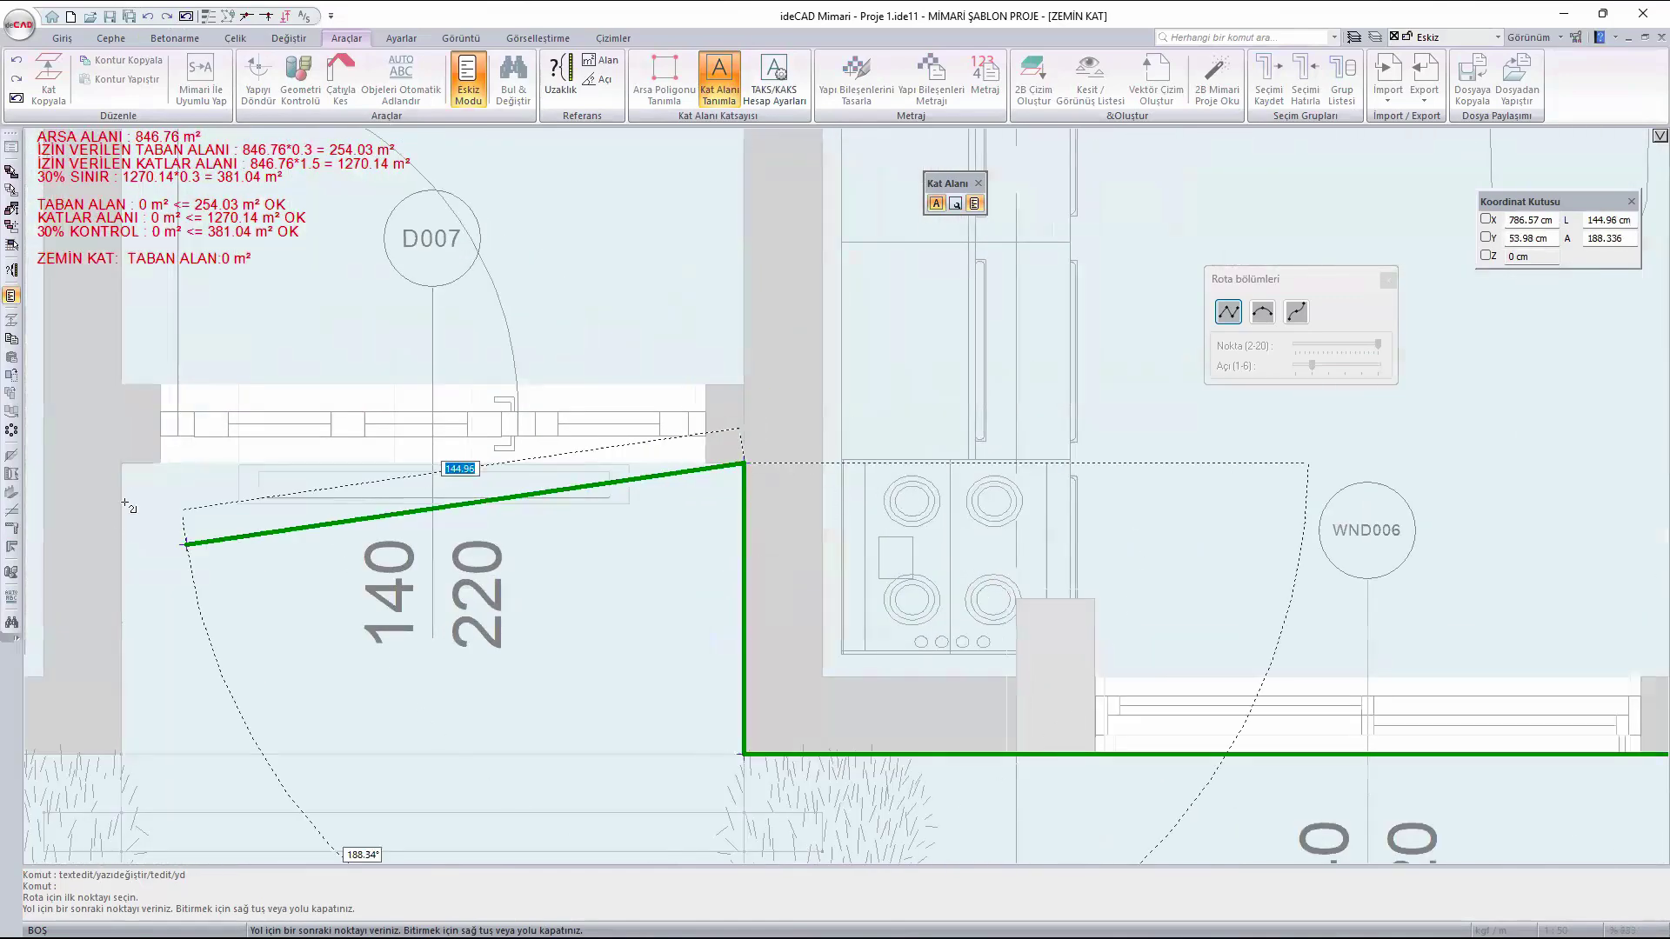
{"action": "left_click", "coordinate": [121, 463]}
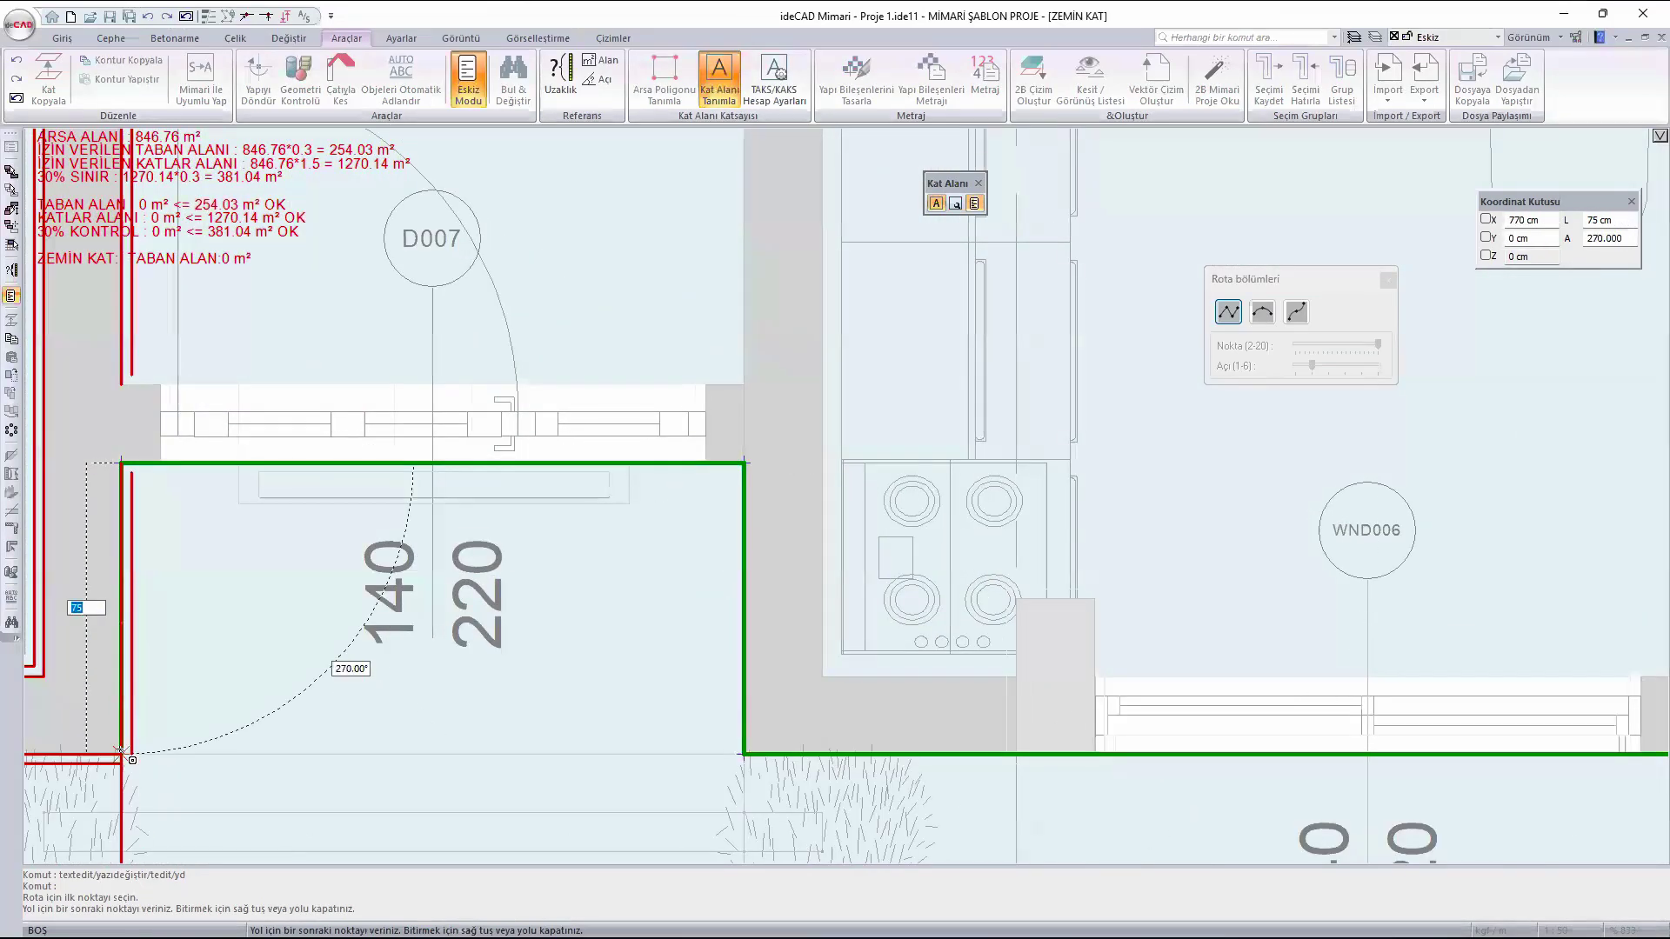
{"action": "left_click", "coordinate": [121, 753]}
- Complete the ZEMİN KAT gross outline 770 cm along the remaining south wall and 1300 cm up the west wall
{"action": "scroll", "coordinate": [713, 577], "scroll_direction": "down", "scroll_amount": 1}
{"action": "scroll", "coordinate": [872, 540], "scroll_direction": "down", "scroll_amount": 3}
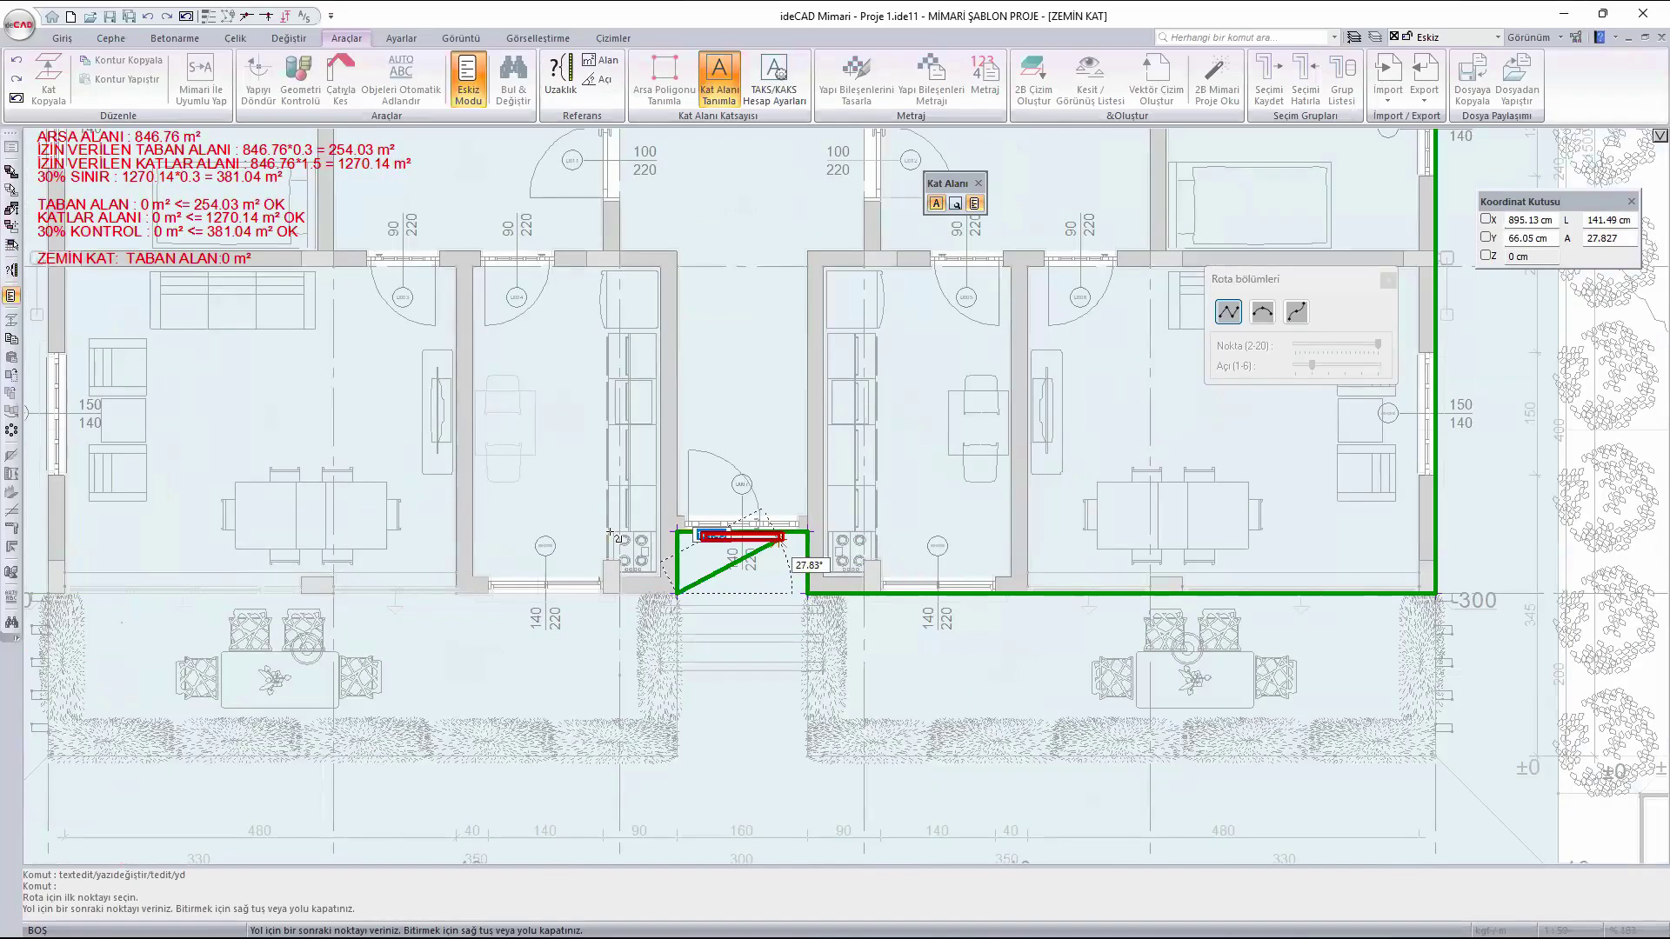
{"action": "scroll", "coordinate": [322, 553], "scroll_direction": "up", "scroll_amount": 8}
{"action": "scroll", "coordinate": [304, 697], "scroll_direction": "up", "scroll_amount": 3}
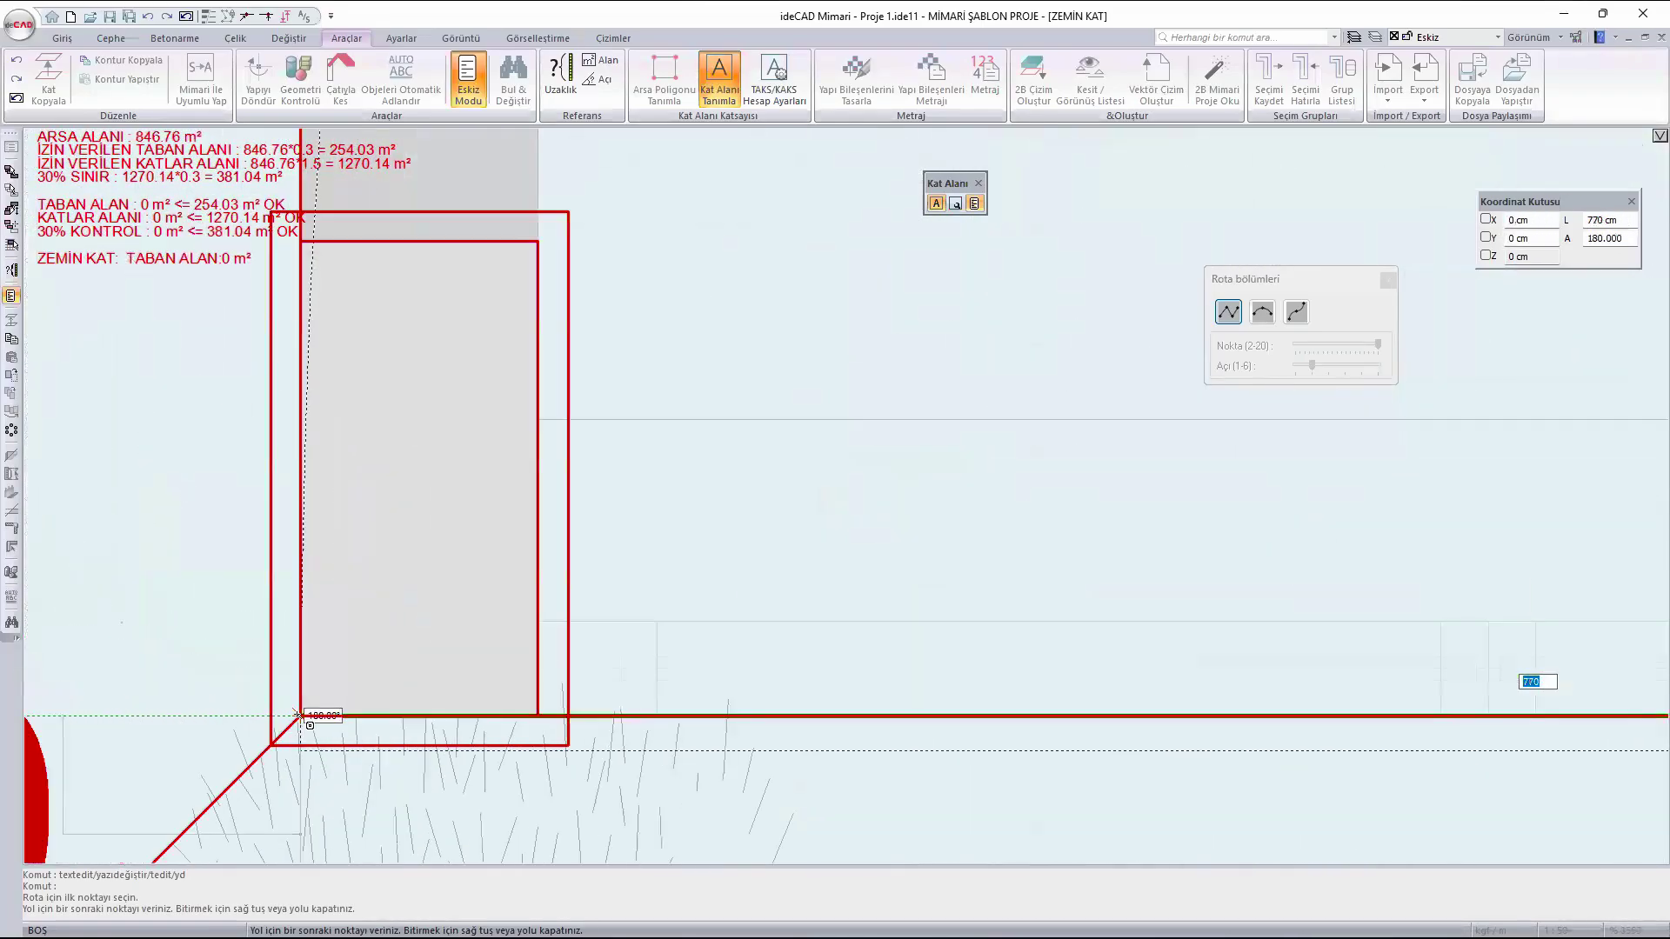
{"action": "left_click", "coordinate": [322, 709]}
{"action": "scroll", "coordinate": [322, 710], "scroll_direction": "down", "scroll_amount": 6}
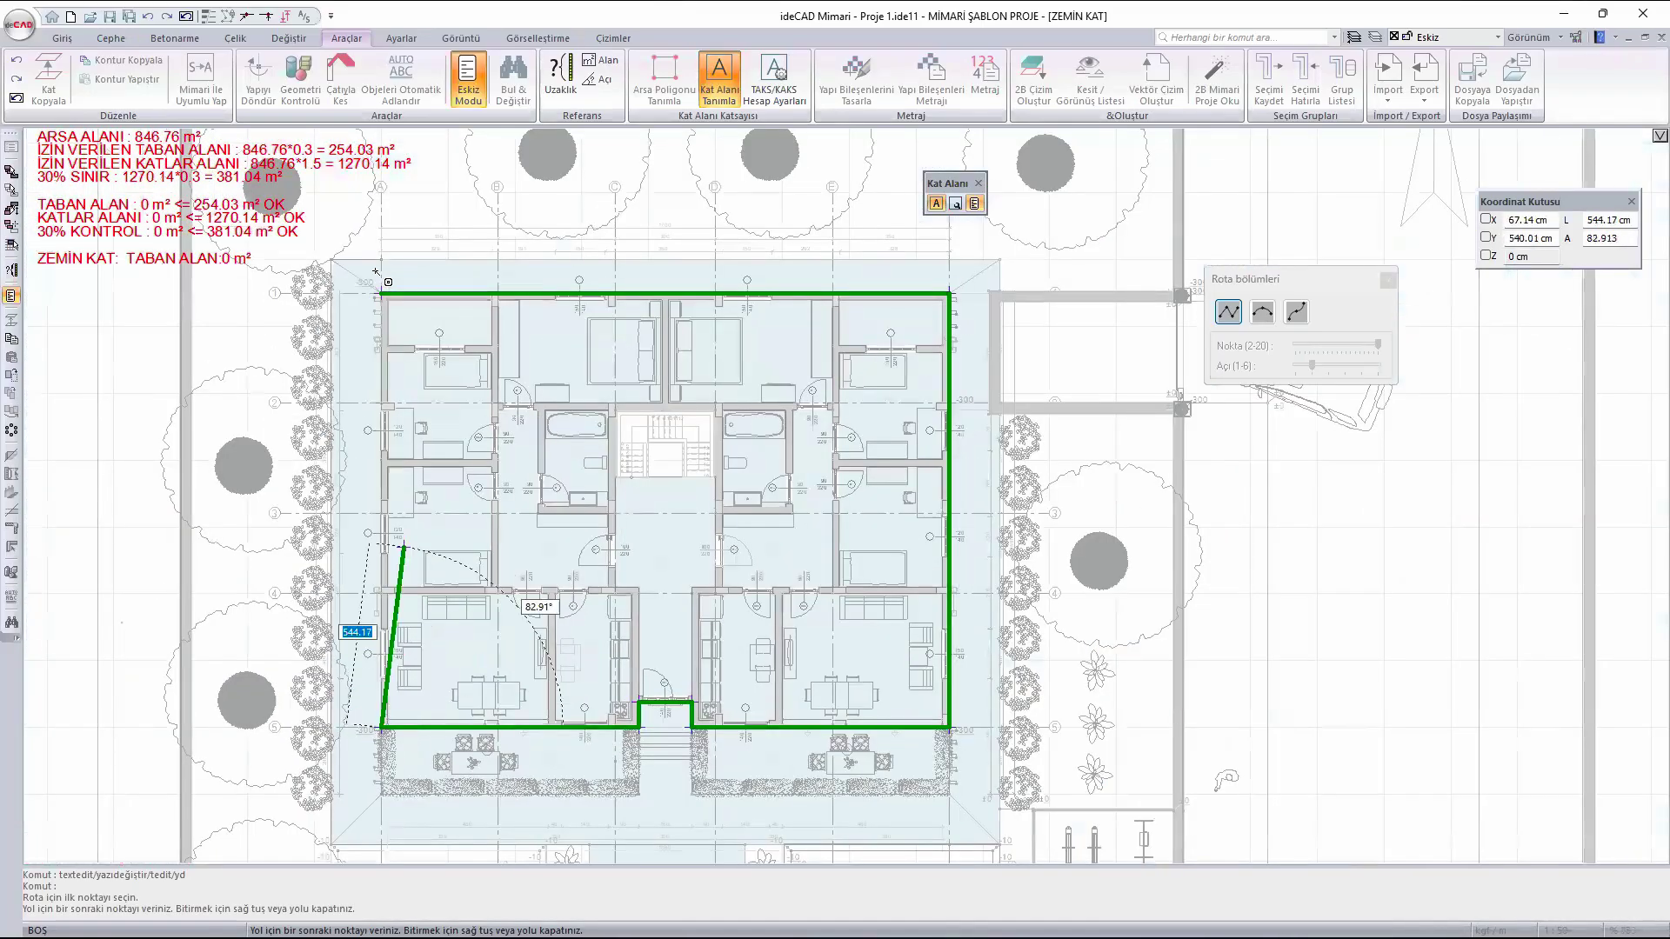
{"action": "left_click", "coordinate": [376, 273]}
{"action": "scroll", "coordinate": [377, 273], "scroll_direction": "up", "scroll_amount": 8}
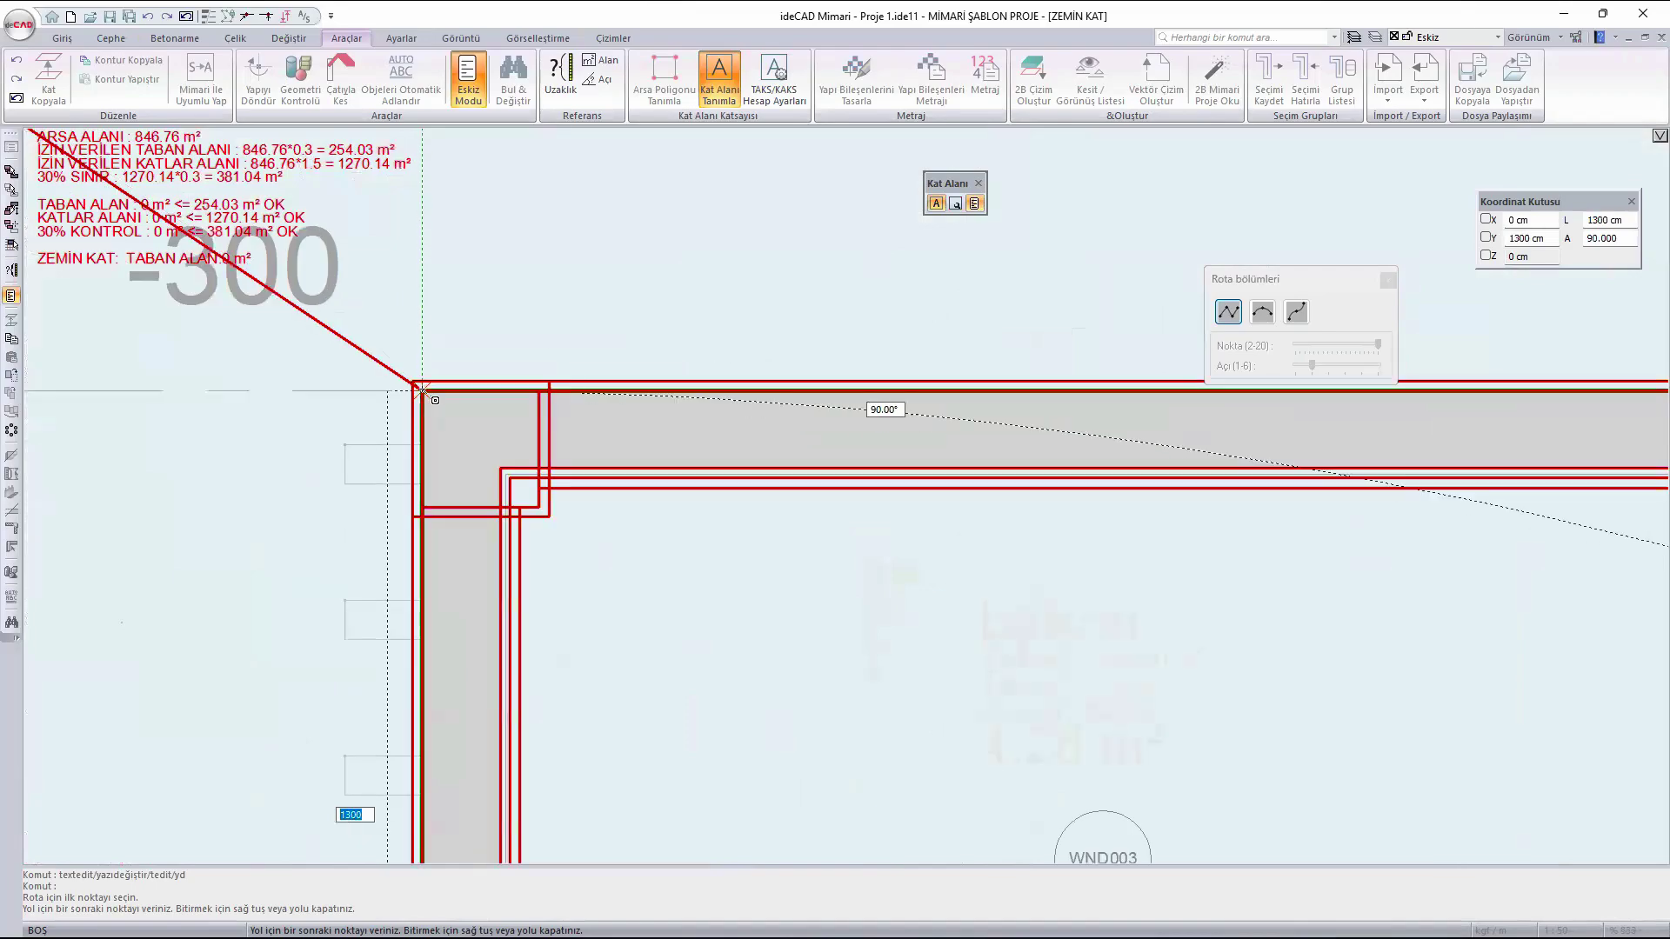
{"action": "scroll", "coordinate": [418, 250], "scroll_direction": "down", "scroll_amount": 8}
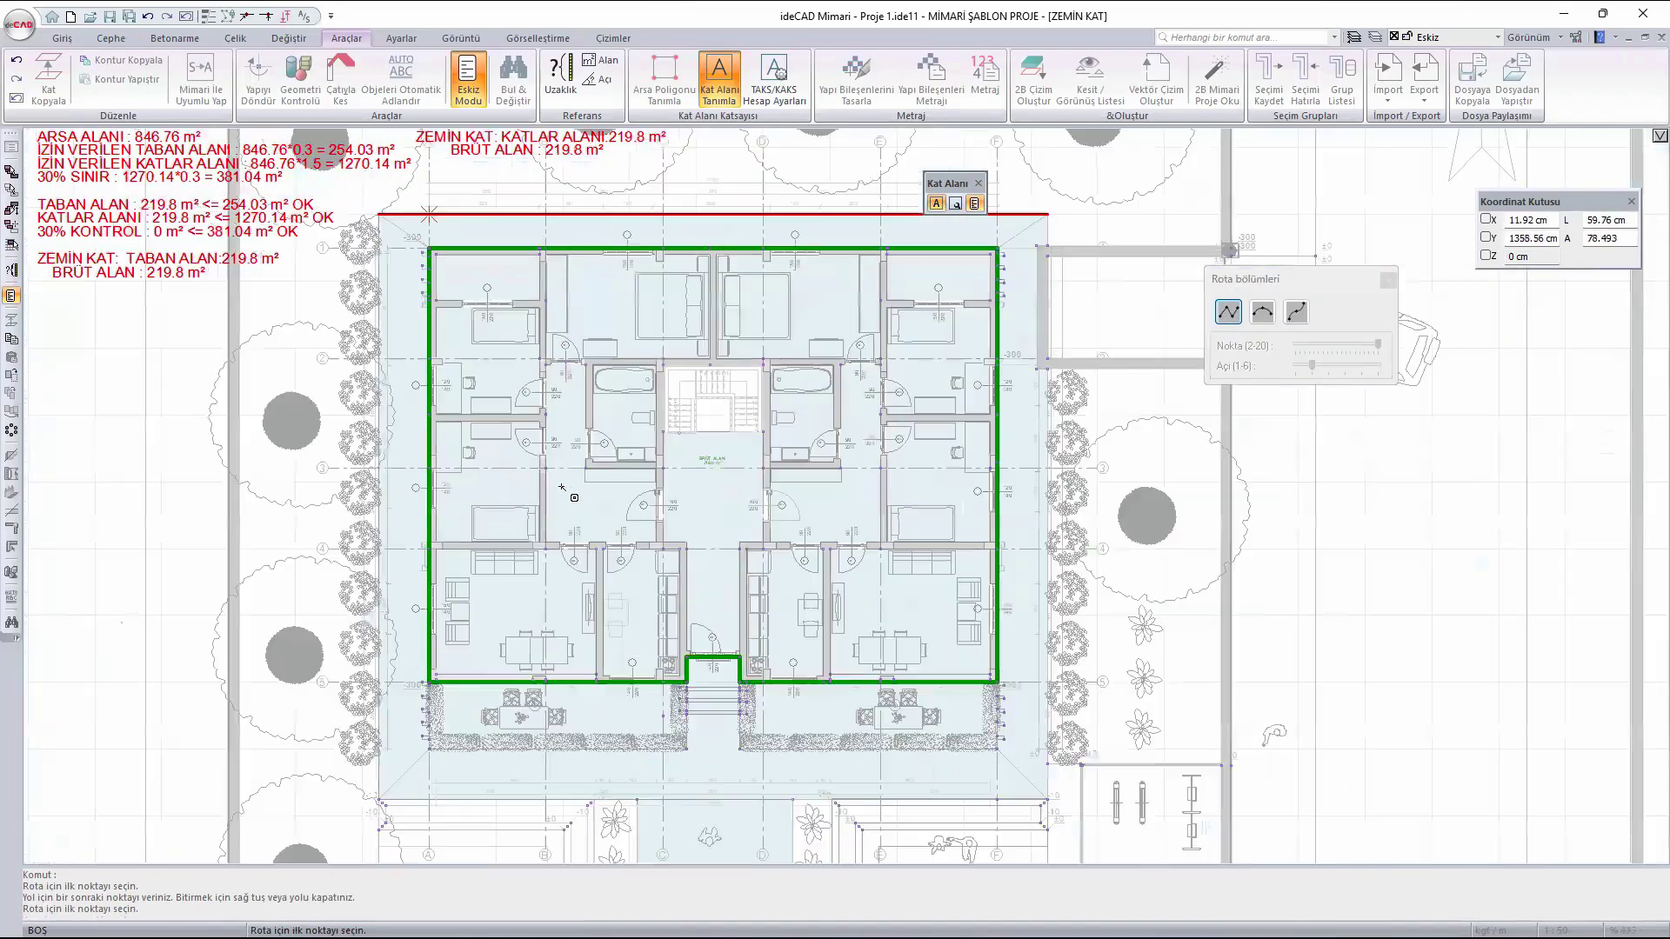
- Define a floor area inside the northwest balcony by tracing its four inner wall corners
{"action": "scroll", "coordinate": [451, 188], "scroll_direction": "up", "scroll_amount": 6}
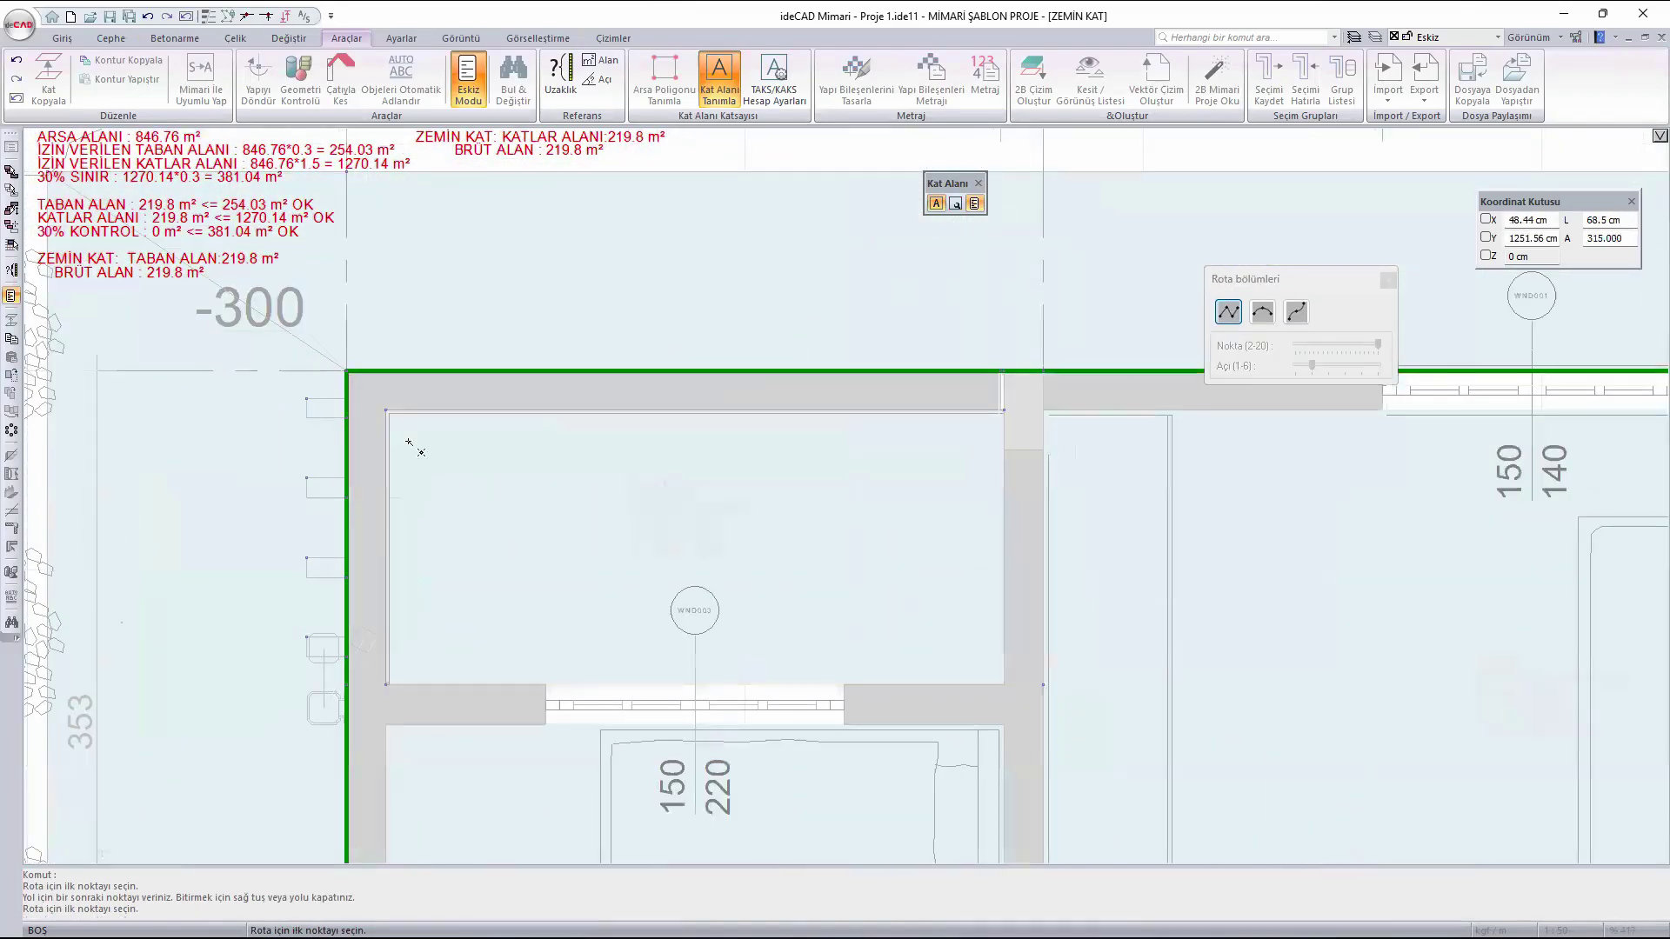
{"action": "left_click", "coordinate": [386, 410]}
{"action": "left_click", "coordinate": [386, 684]}
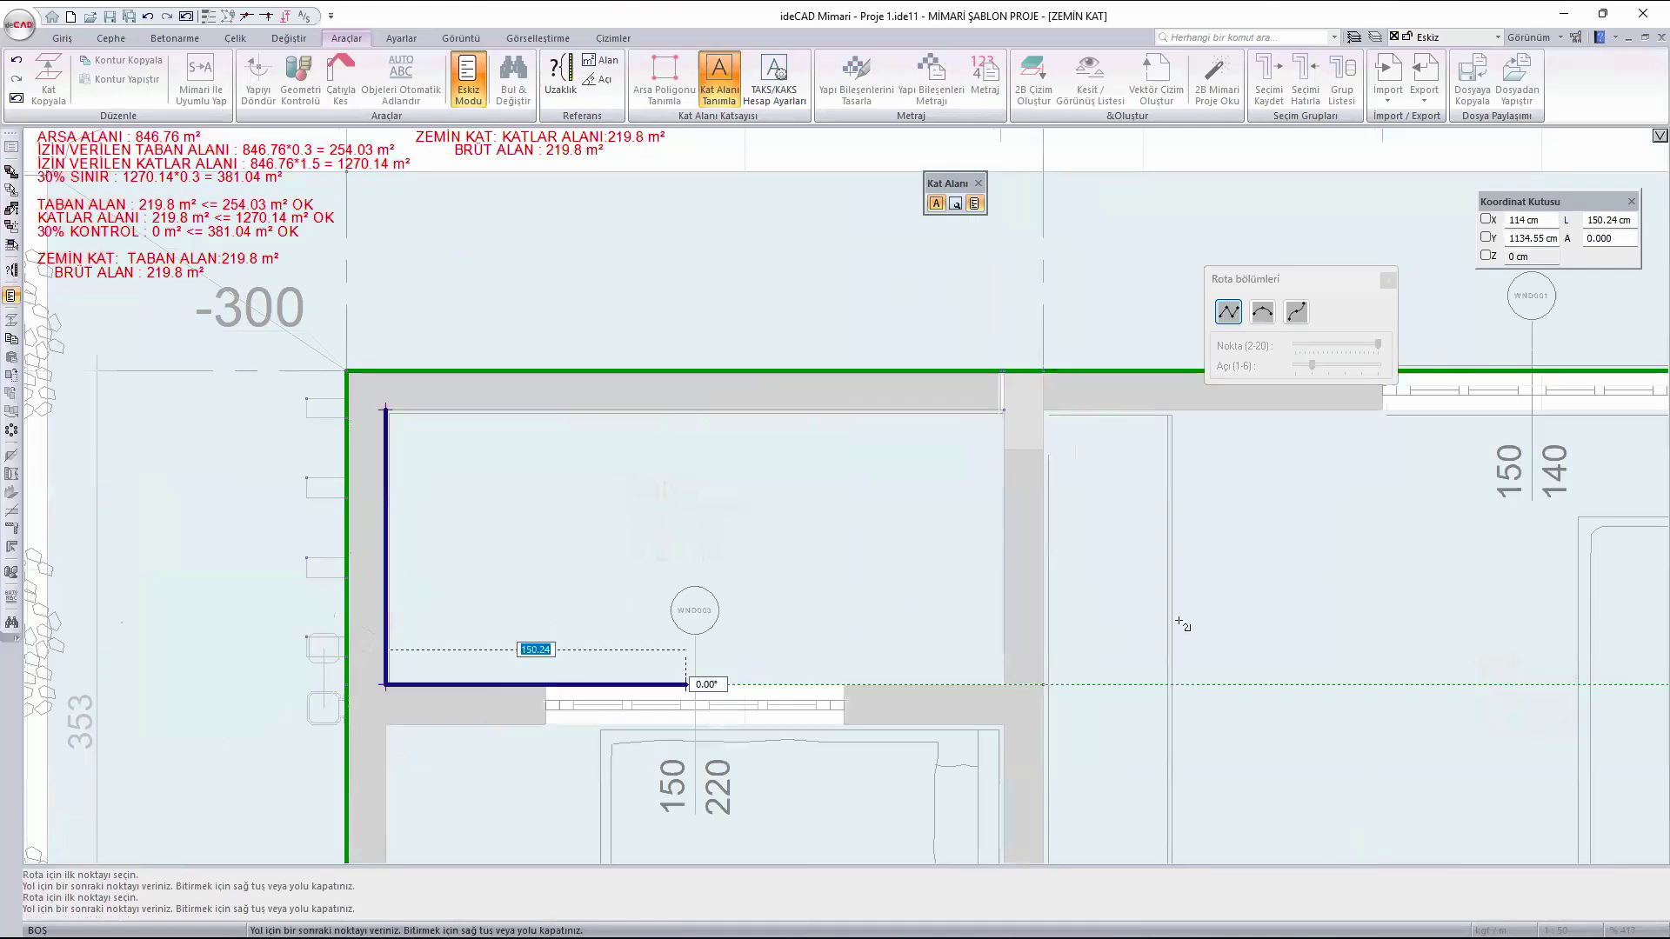
{"action": "left_click", "coordinate": [1004, 685]}
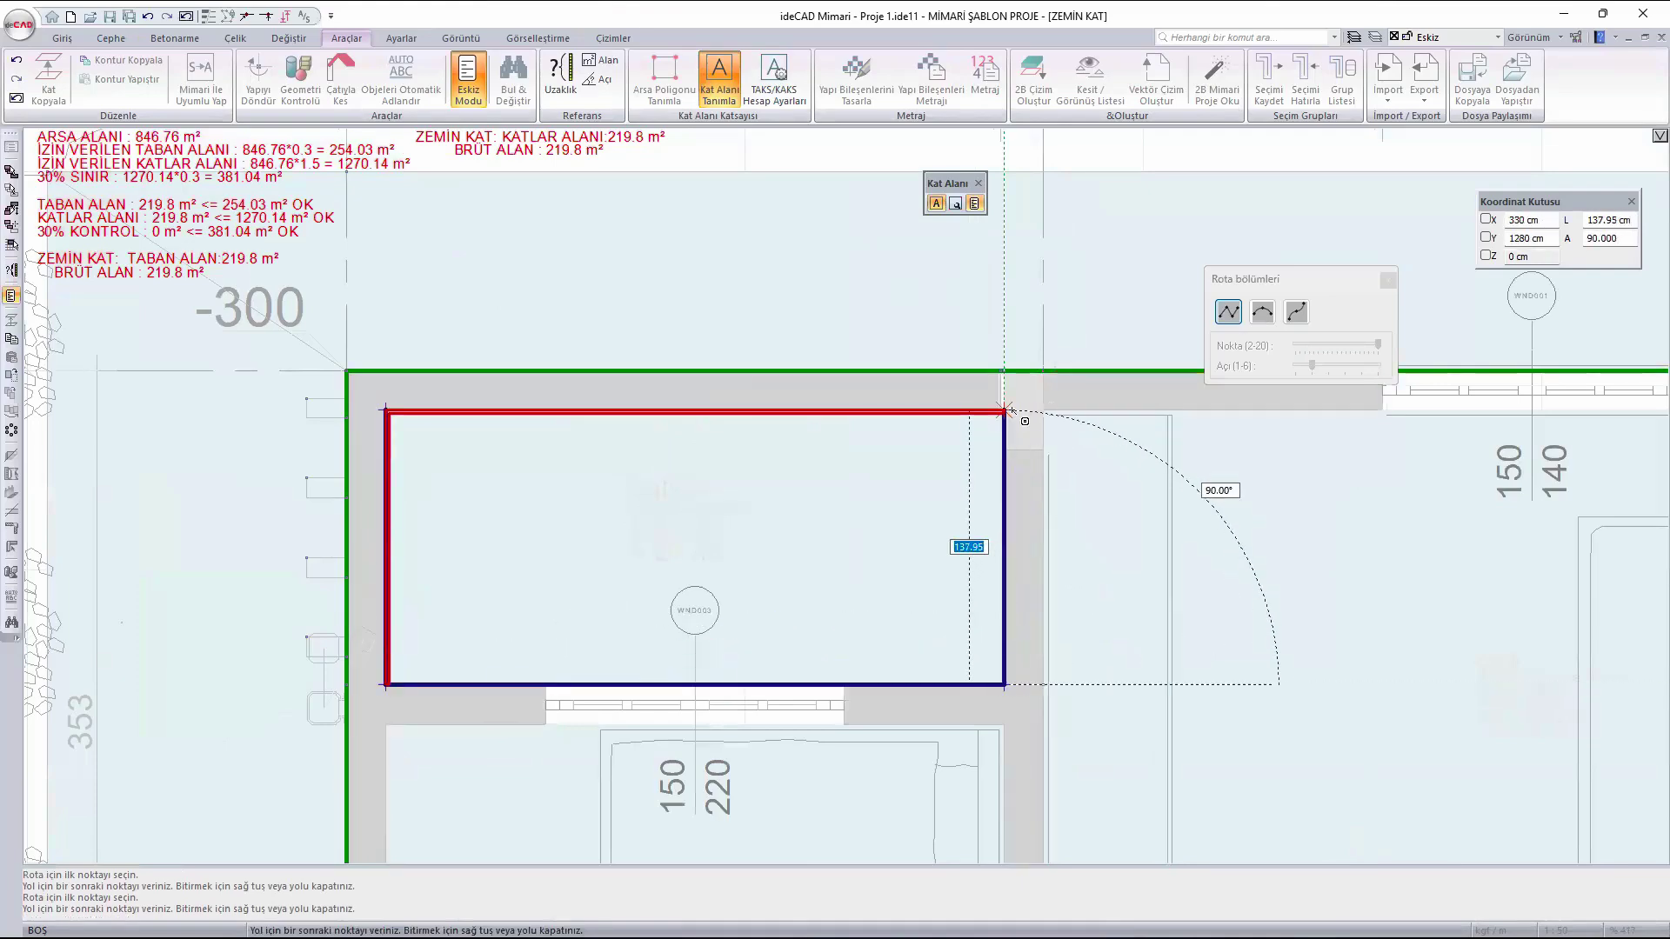
{"action": "scroll", "coordinate": [1012, 409], "scroll_direction": "up", "scroll_amount": 6}
{"action": "left_click", "coordinate": [982, 415]}
{"action": "scroll", "coordinate": [1119, 518], "scroll_direction": "down", "scroll_amount": 4}
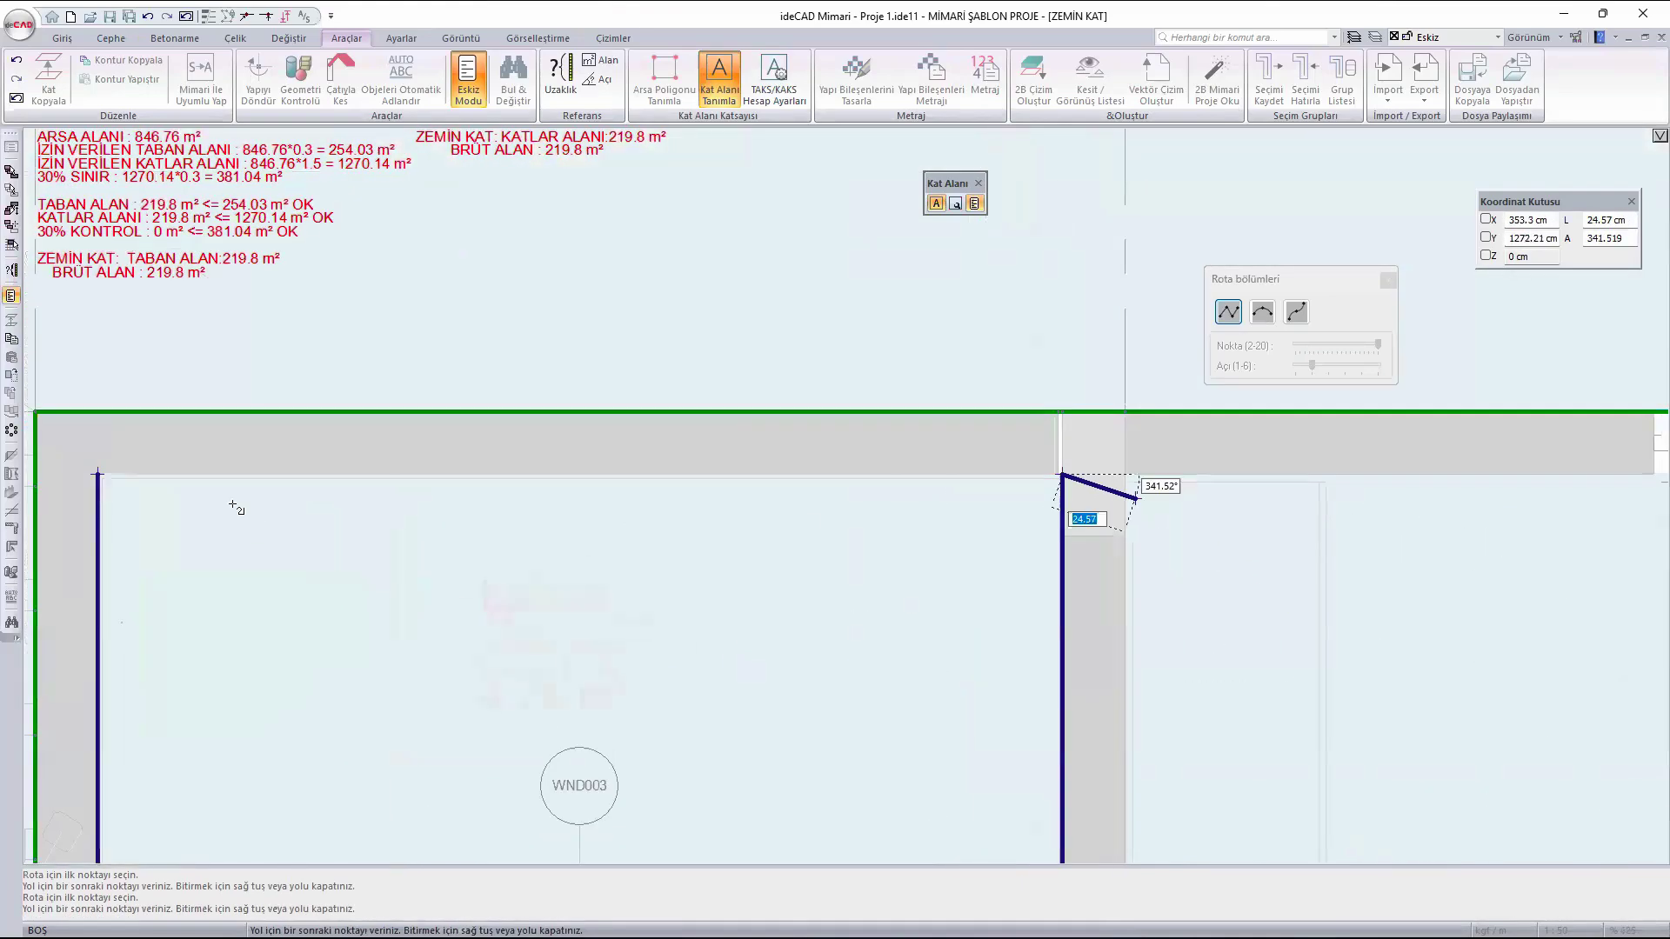
{"action": "left_click", "coordinate": [97, 474]}
{"action": "scroll", "coordinate": [352, 487], "scroll_direction": "down", "scroll_amount": 5}
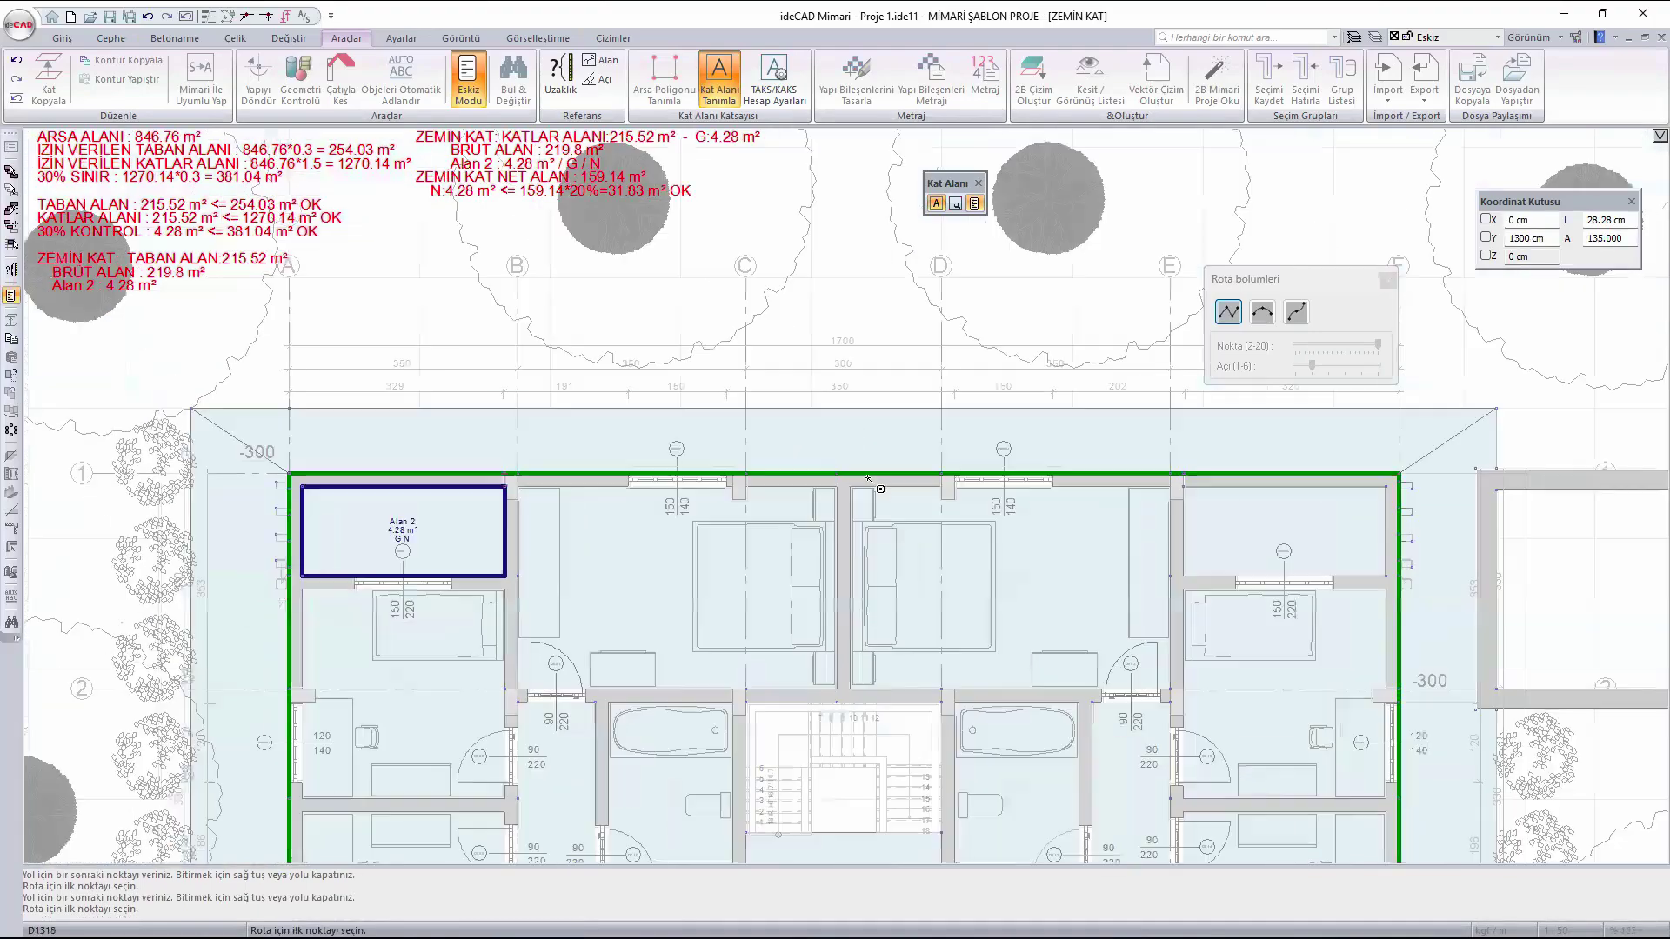
- Define a matching floor area inside the northeast balcony, 310 cm wide, by tracing its four inner wall corners
{"action": "scroll", "coordinate": [868, 479], "scroll_direction": "down", "scroll_amount": 3}
{"action": "scroll", "coordinate": [755, 489], "scroll_direction": "up", "scroll_amount": 10}
{"action": "left_click", "coordinate": [721, 438]}
{"action": "scroll", "coordinate": [685, 336], "scroll_direction": "down", "scroll_amount": 3}
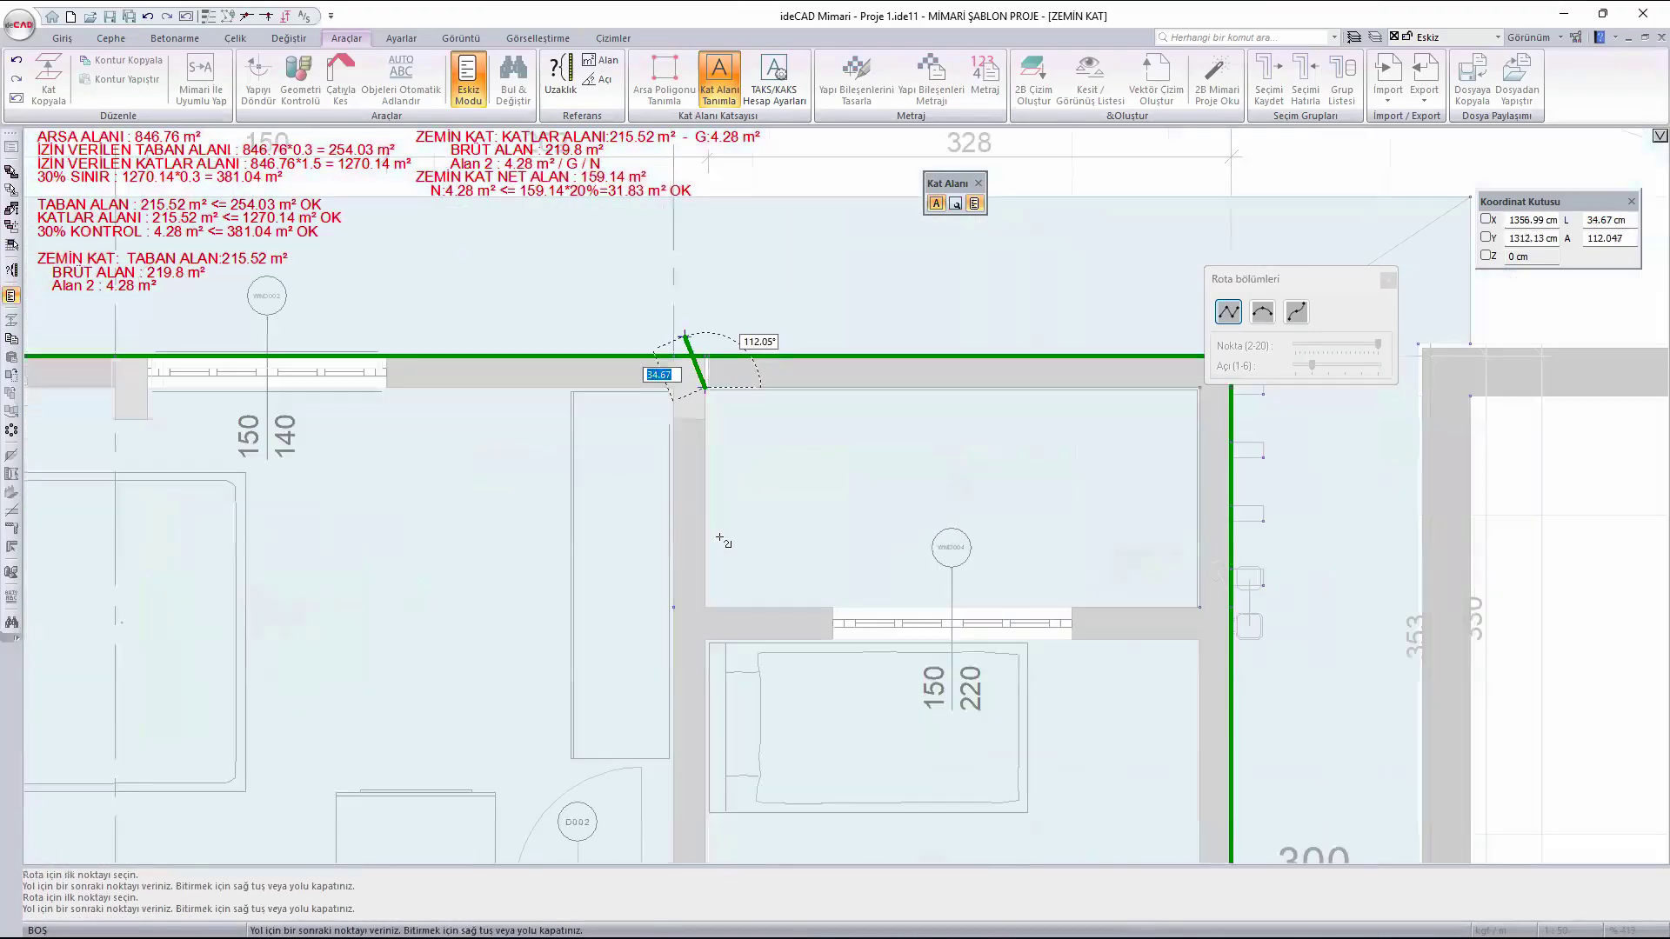
{"action": "left_click", "coordinate": [706, 608]}
{"action": "scroll", "coordinate": [1204, 607], "scroll_direction": "up", "scroll_amount": 4}
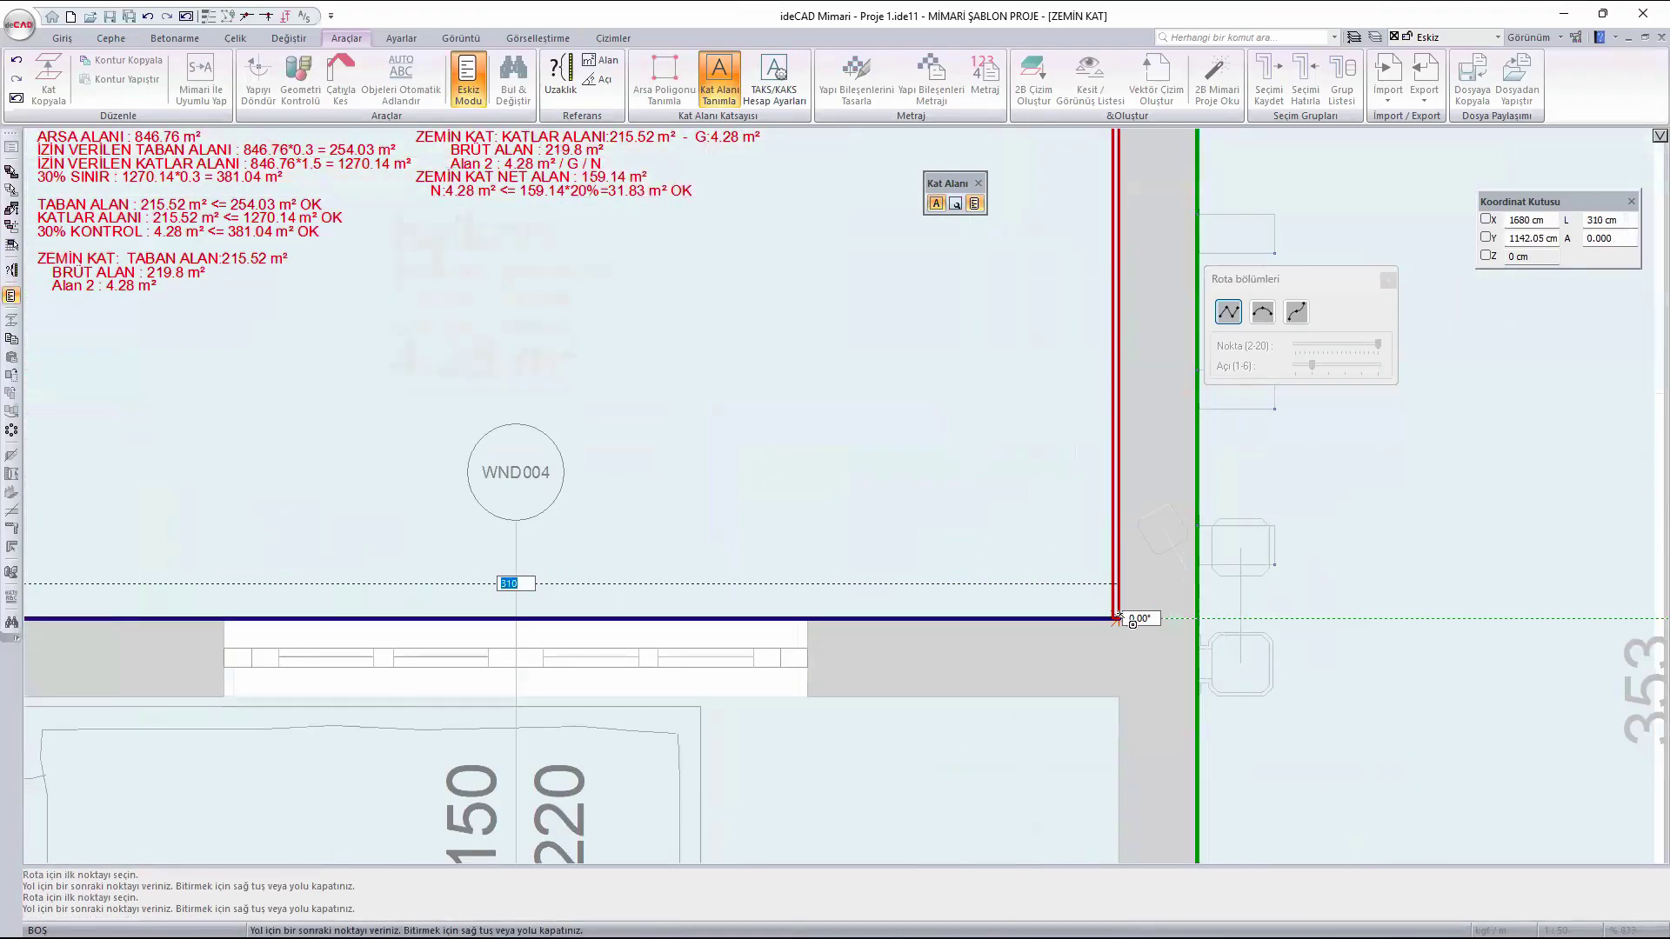
{"action": "left_click", "coordinate": [1116, 619]}
{"action": "scroll", "coordinate": [1116, 619], "scroll_direction": "down", "scroll_amount": 4}
{"action": "left_click", "coordinate": [1113, 380]}
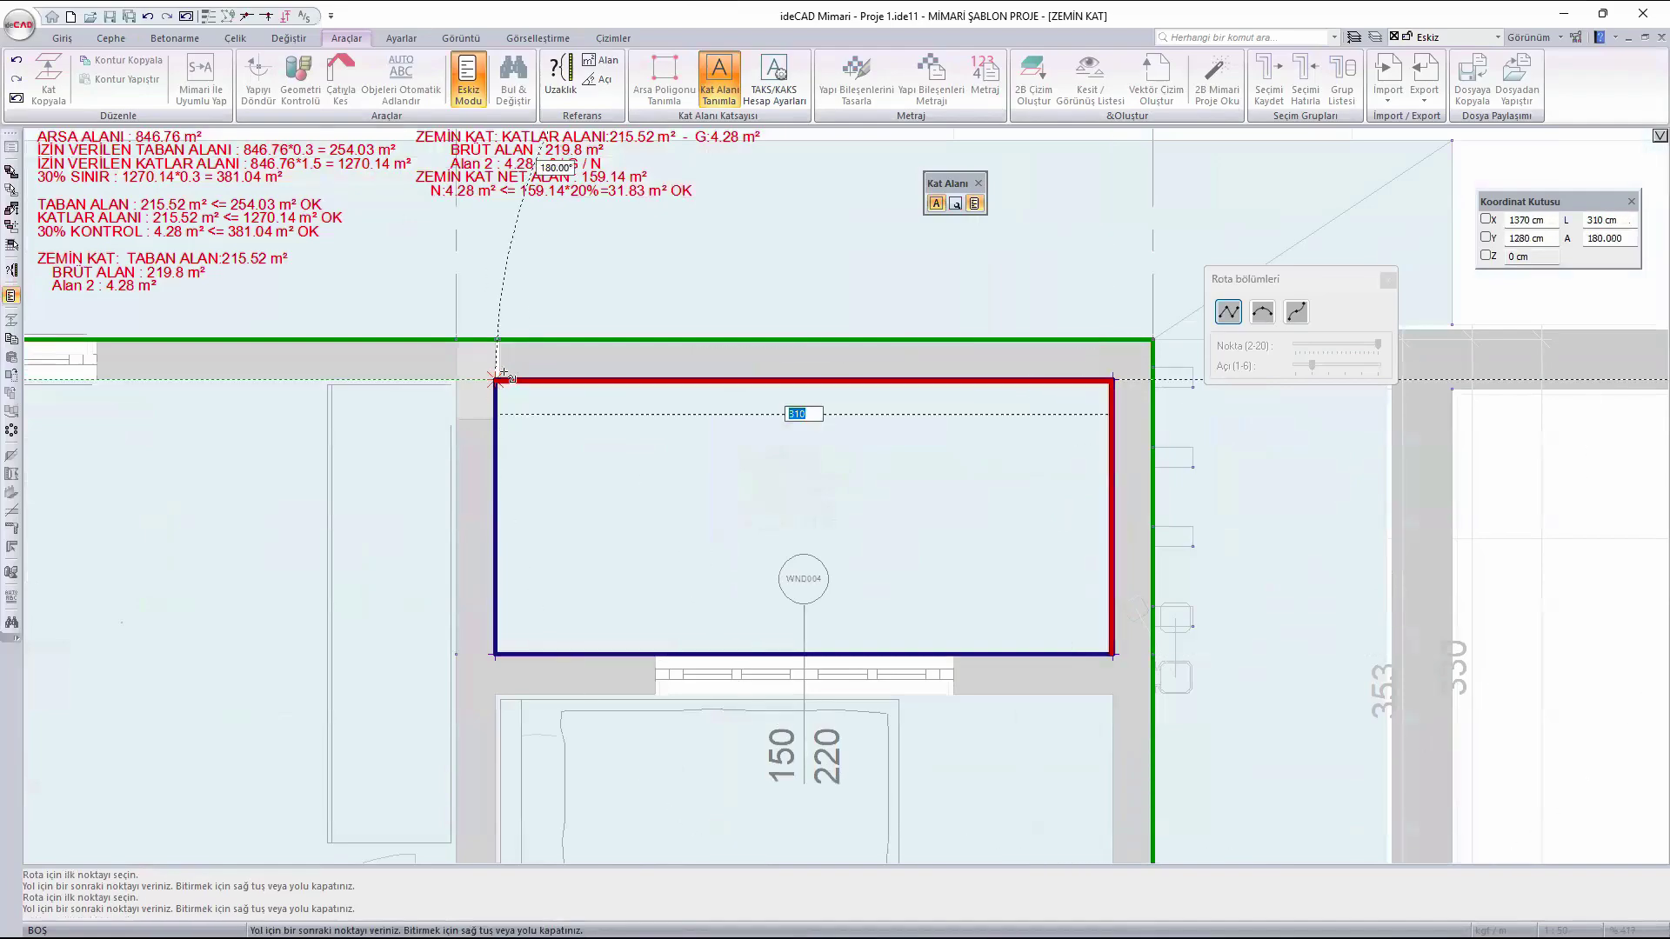
{"action": "left_click", "coordinate": [495, 379]}
{"action": "scroll", "coordinate": [748, 254], "scroll_direction": "down", "scroll_amount": 5}
- Start a floor-area outline around the stairwell along its north and east walls, stepping 70 cm inward at the entrance corridor
{"action": "scroll", "coordinate": [415, 416], "scroll_direction": "up", "scroll_amount": 9}
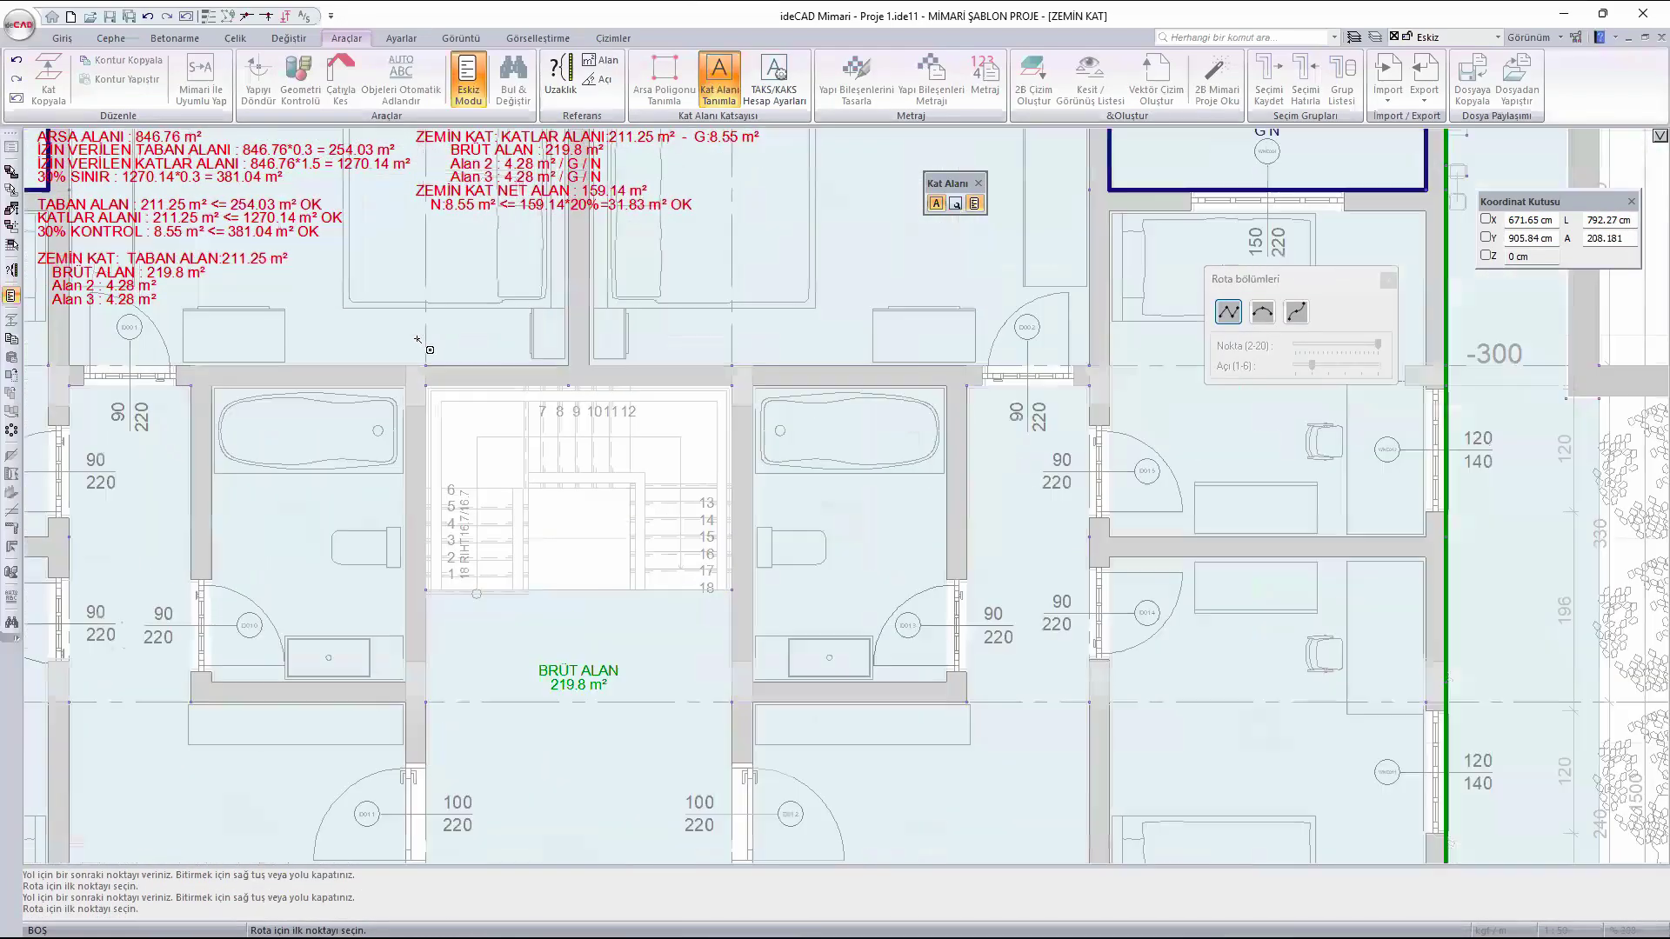
{"action": "left_click", "coordinate": [420, 352]}
{"action": "scroll", "coordinate": [209, 370], "scroll_direction": "down", "scroll_amount": 1}
{"action": "scroll", "coordinate": [891, 383], "scroll_direction": "down", "scroll_amount": 2}
{"action": "scroll", "coordinate": [718, 357], "scroll_direction": "up", "scroll_amount": 4}
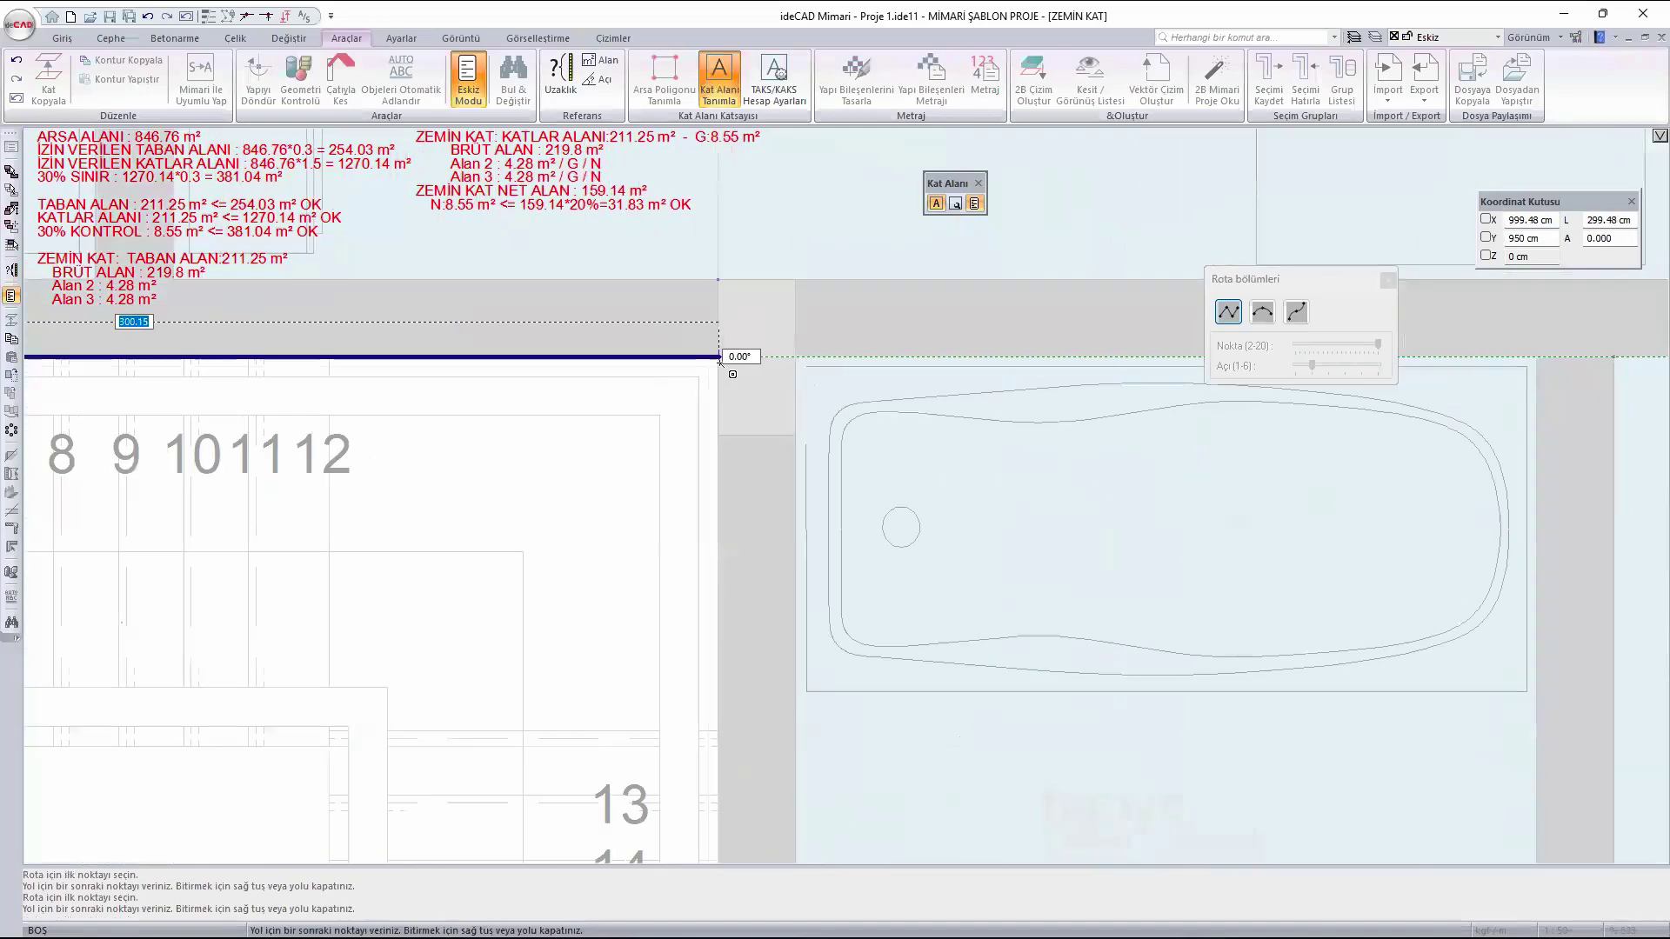
{"action": "left_click", "coordinate": [719, 356]}
{"action": "scroll", "coordinate": [720, 261], "scroll_direction": "down", "scroll_amount": 3}
{"action": "scroll", "coordinate": [748, 522], "scroll_direction": "up", "scroll_amount": 5}
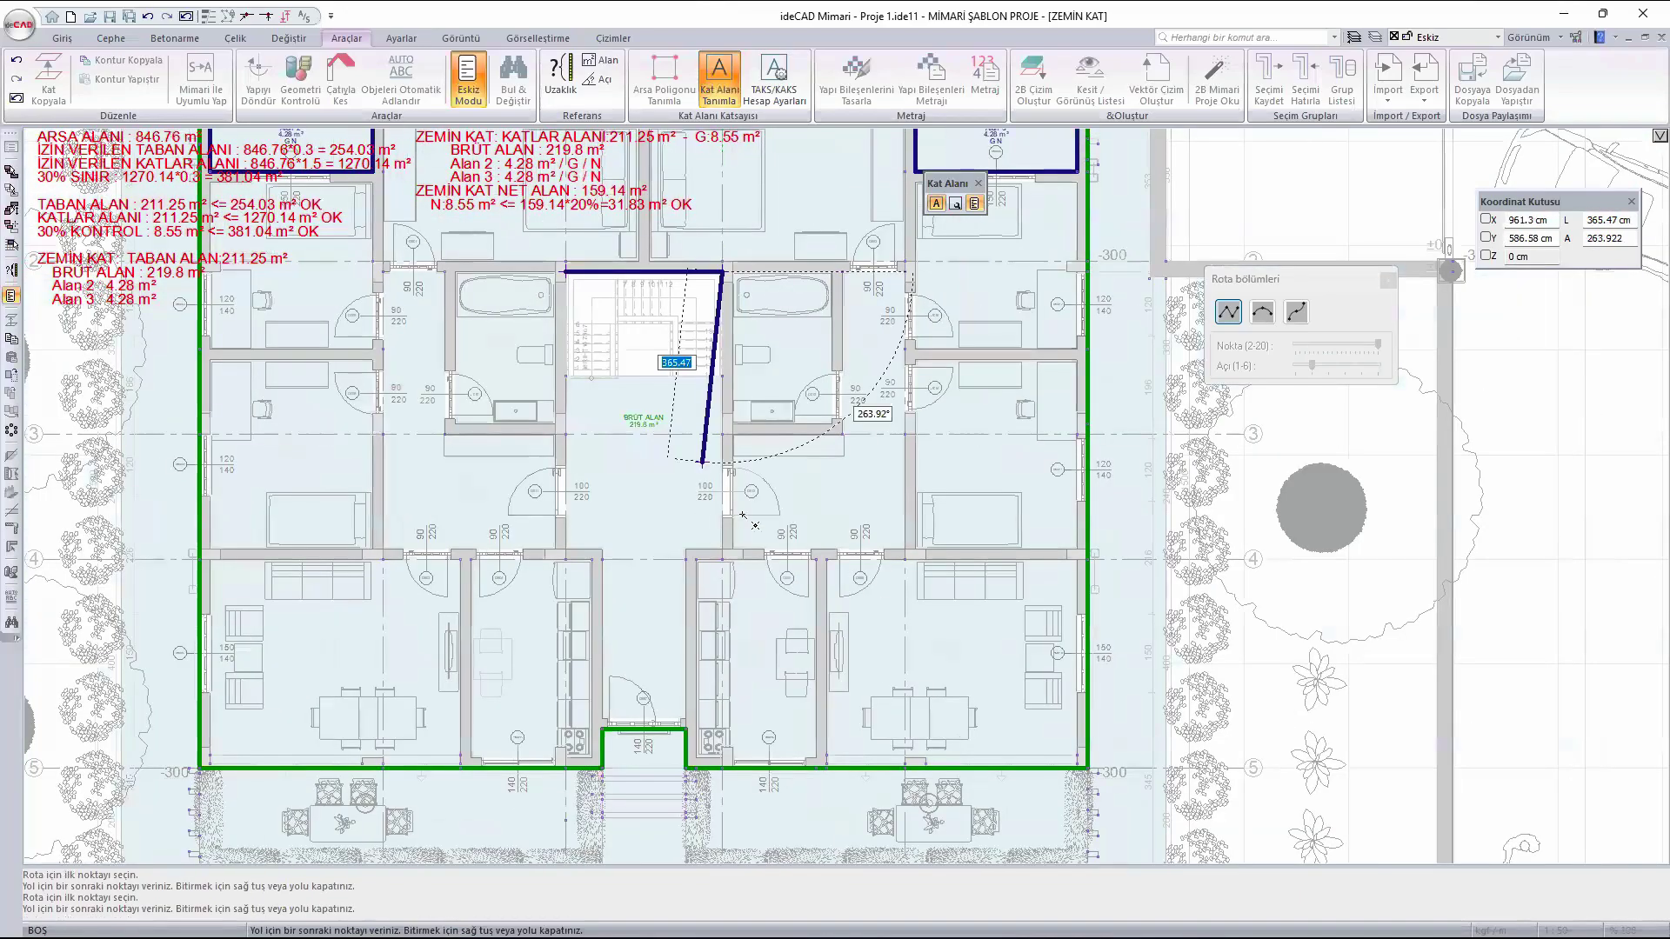
{"action": "left_click", "coordinate": [751, 529]}
{"action": "left_click", "coordinate": [577, 529]}
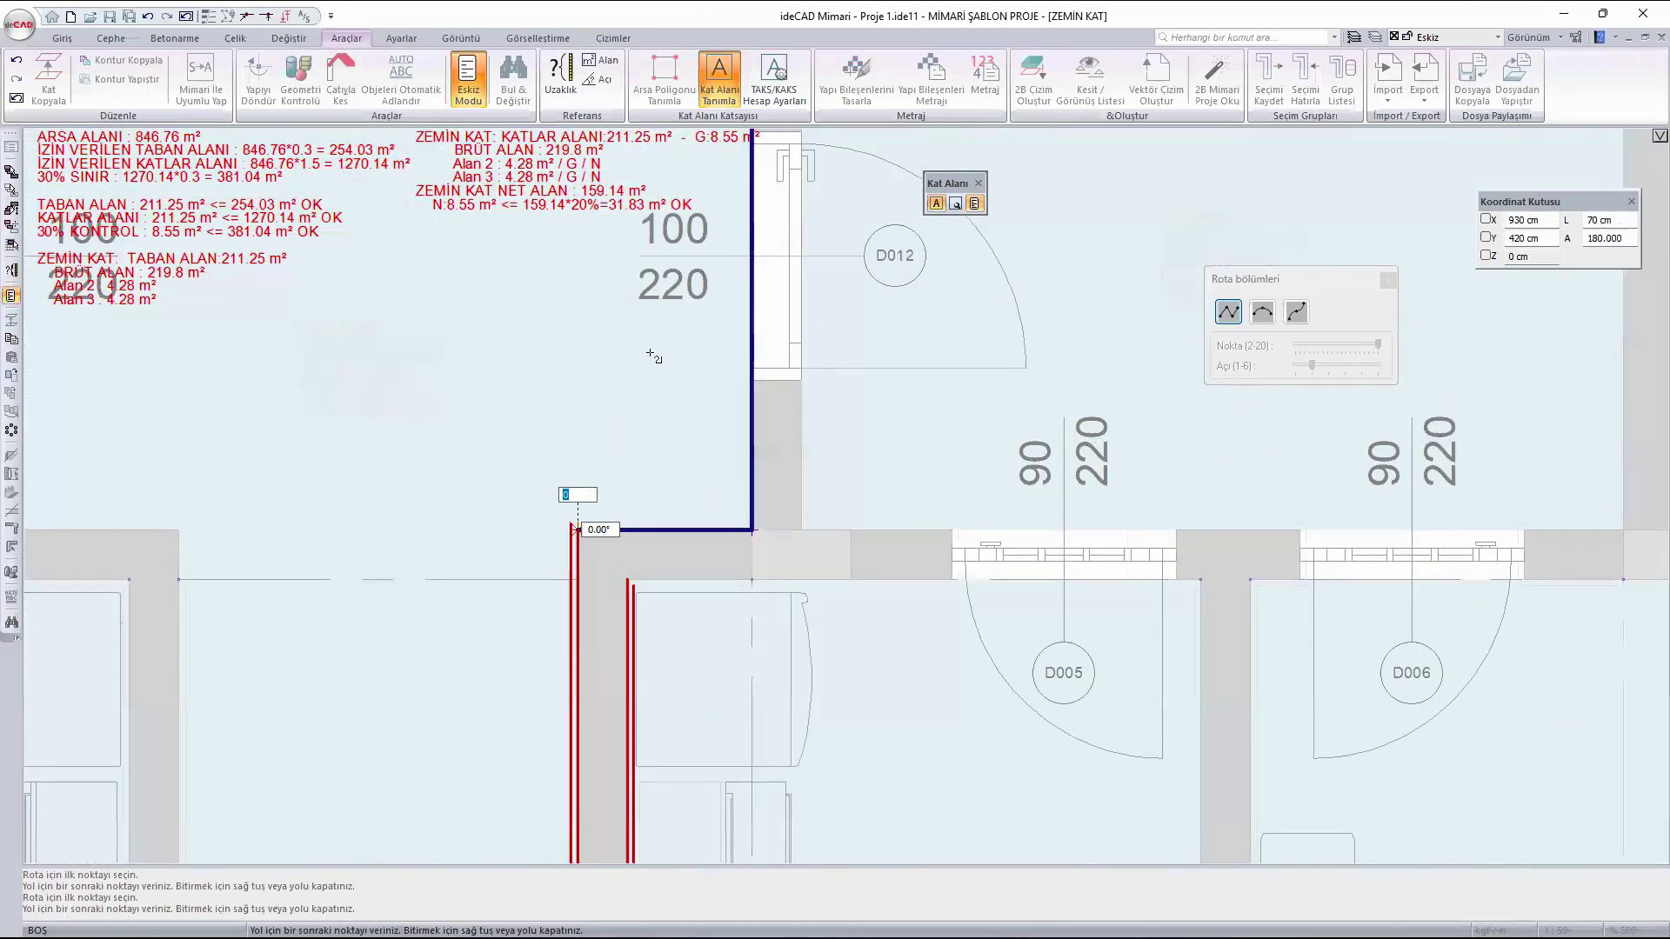
- Continue the stairwell area outline down the entrance corridor's east wall and across the inner side of the entrance door
{"action": "scroll", "coordinate": [652, 357], "scroll_direction": "down", "scroll_amount": 4}
{"action": "scroll", "coordinate": [593, 768], "scroll_direction": "up", "scroll_amount": 4}
{"action": "scroll", "coordinate": [677, 737], "scroll_direction": "up", "scroll_amount": 2}
{"action": "left_click", "coordinate": [693, 715]}
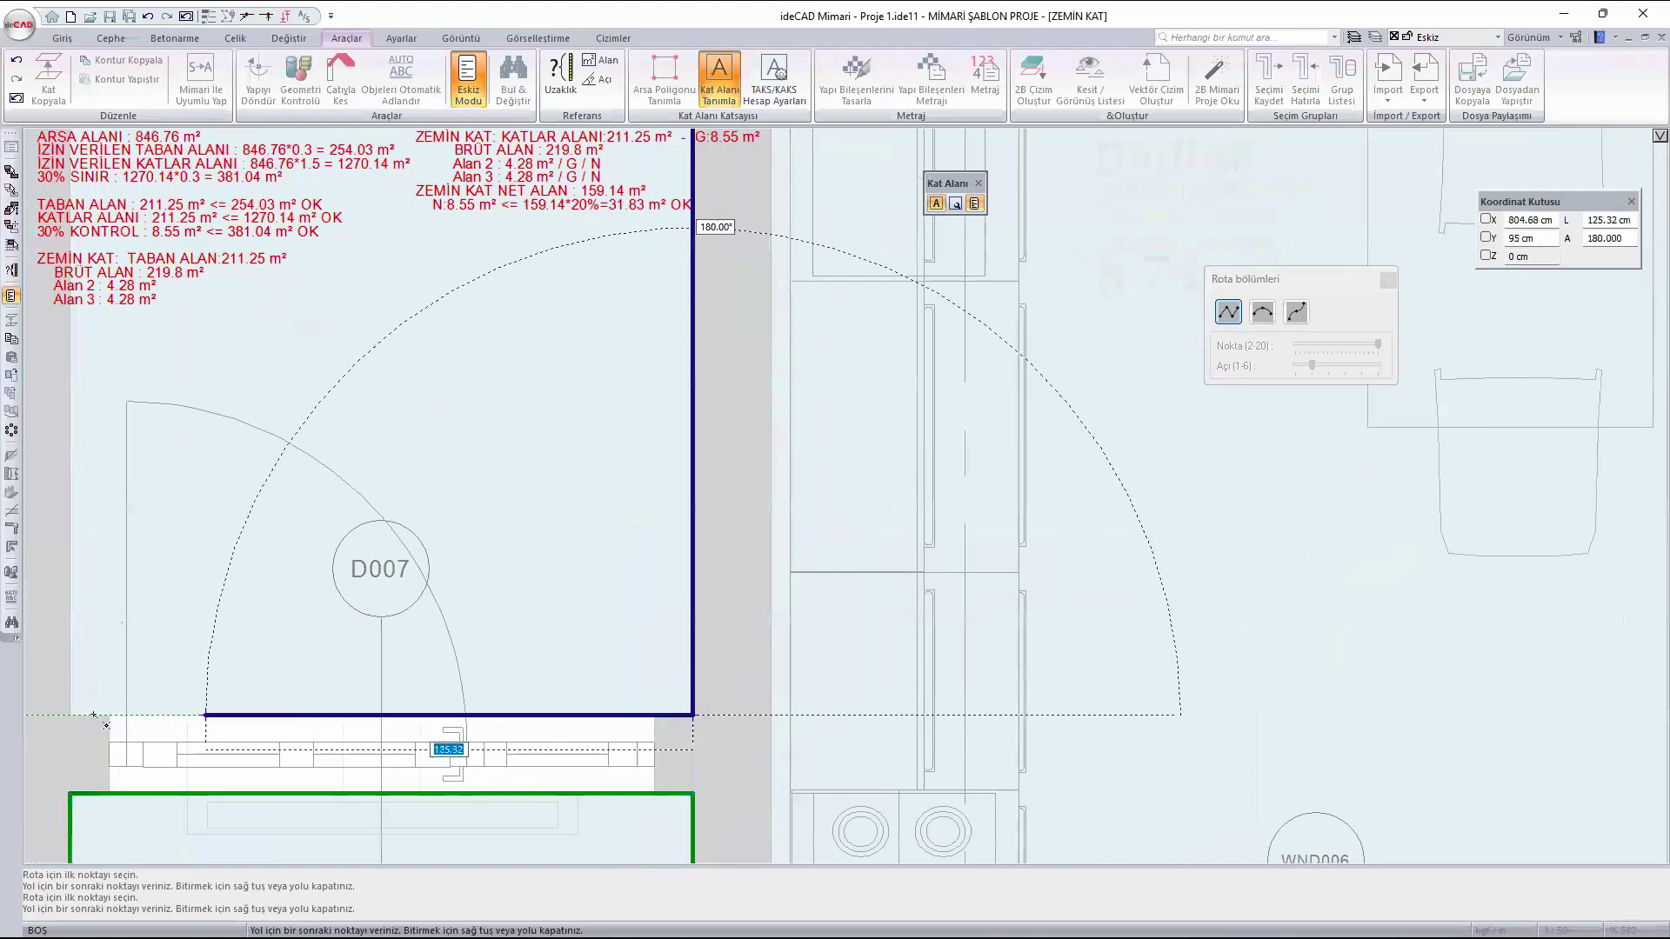
{"action": "left_click", "coordinate": [68, 714]}
{"action": "scroll", "coordinate": [68, 715], "scroll_direction": "down", "scroll_amount": 4}
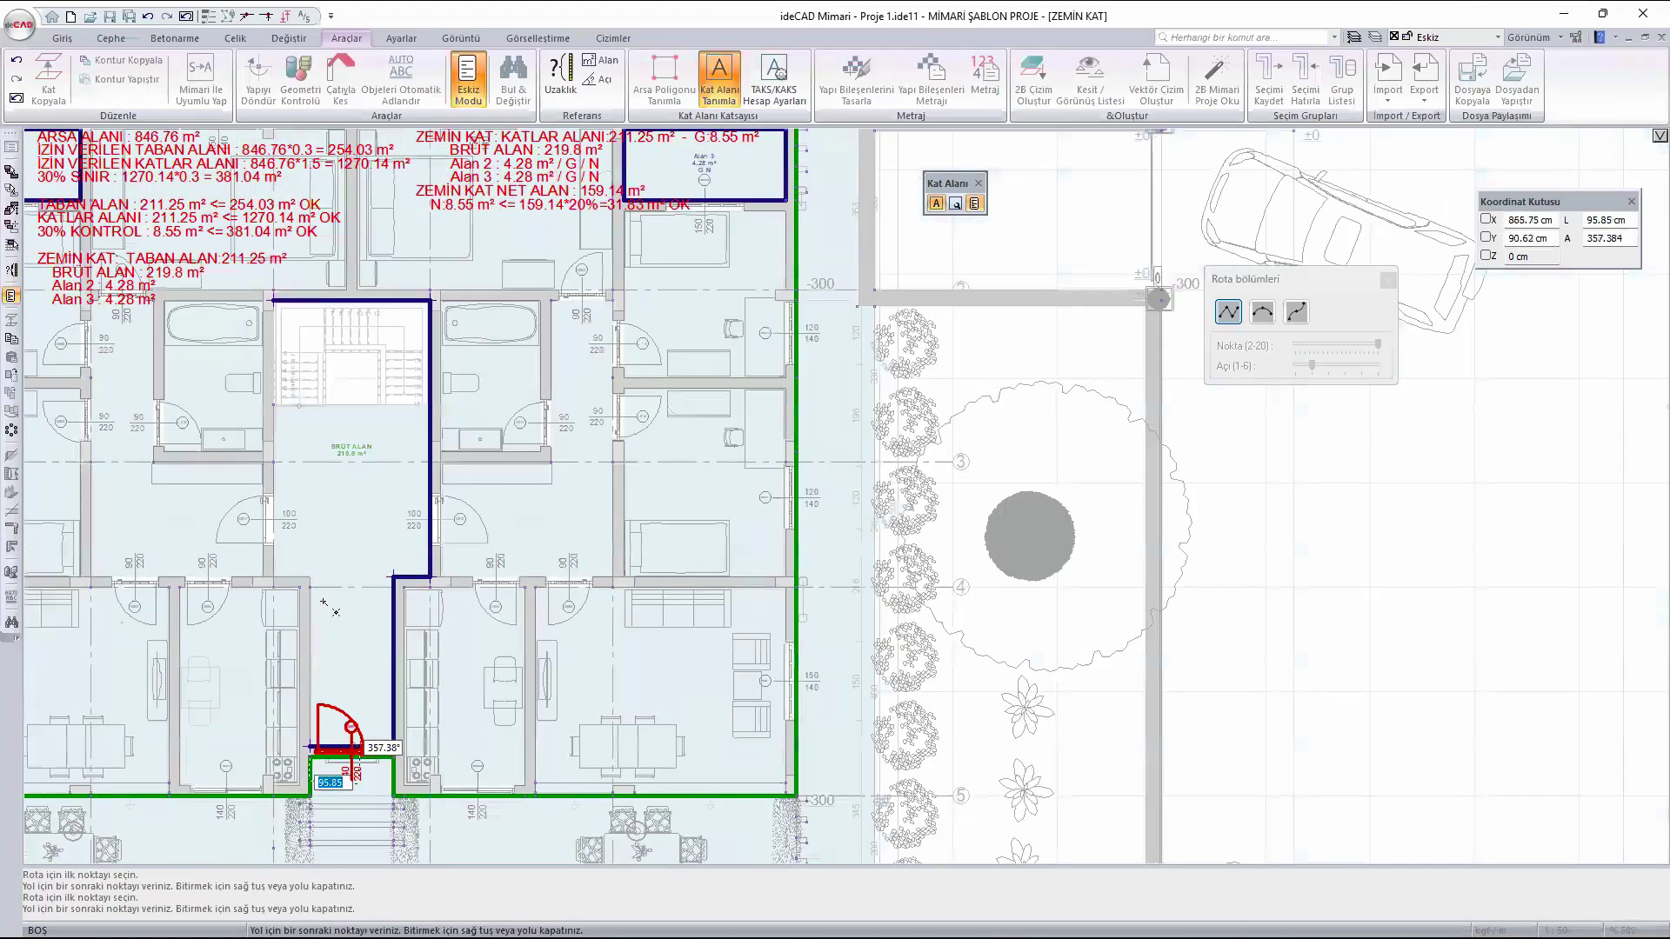
- Close the stairwell area up the corridor's west wall, stepping 70 cm outward and following the stairwell's west wall to its northwest corner
{"action": "scroll", "coordinate": [409, 539], "scroll_direction": "up", "scroll_amount": 4}
{"action": "left_click", "coordinate": [408, 539]}
{"action": "left_click", "coordinate": [148, 540]}
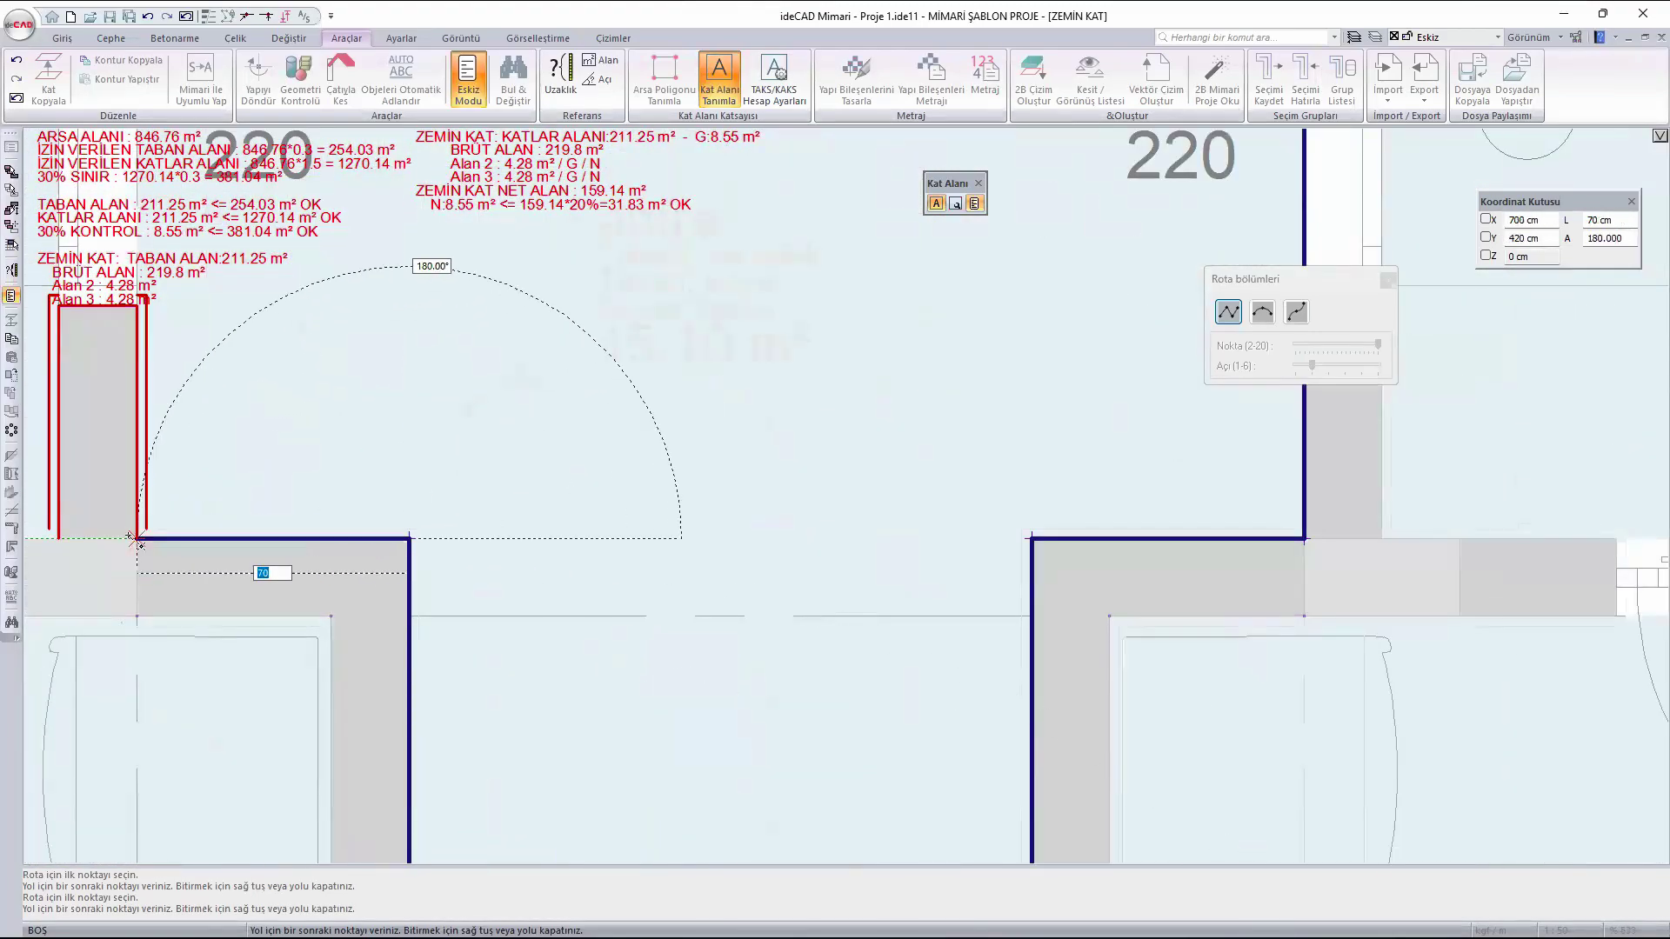
{"action": "scroll", "coordinate": [409, 295], "scroll_direction": "down", "scroll_amount": 4}
{"action": "scroll", "coordinate": [387, 268], "scroll_direction": "up", "scroll_amount": 5}
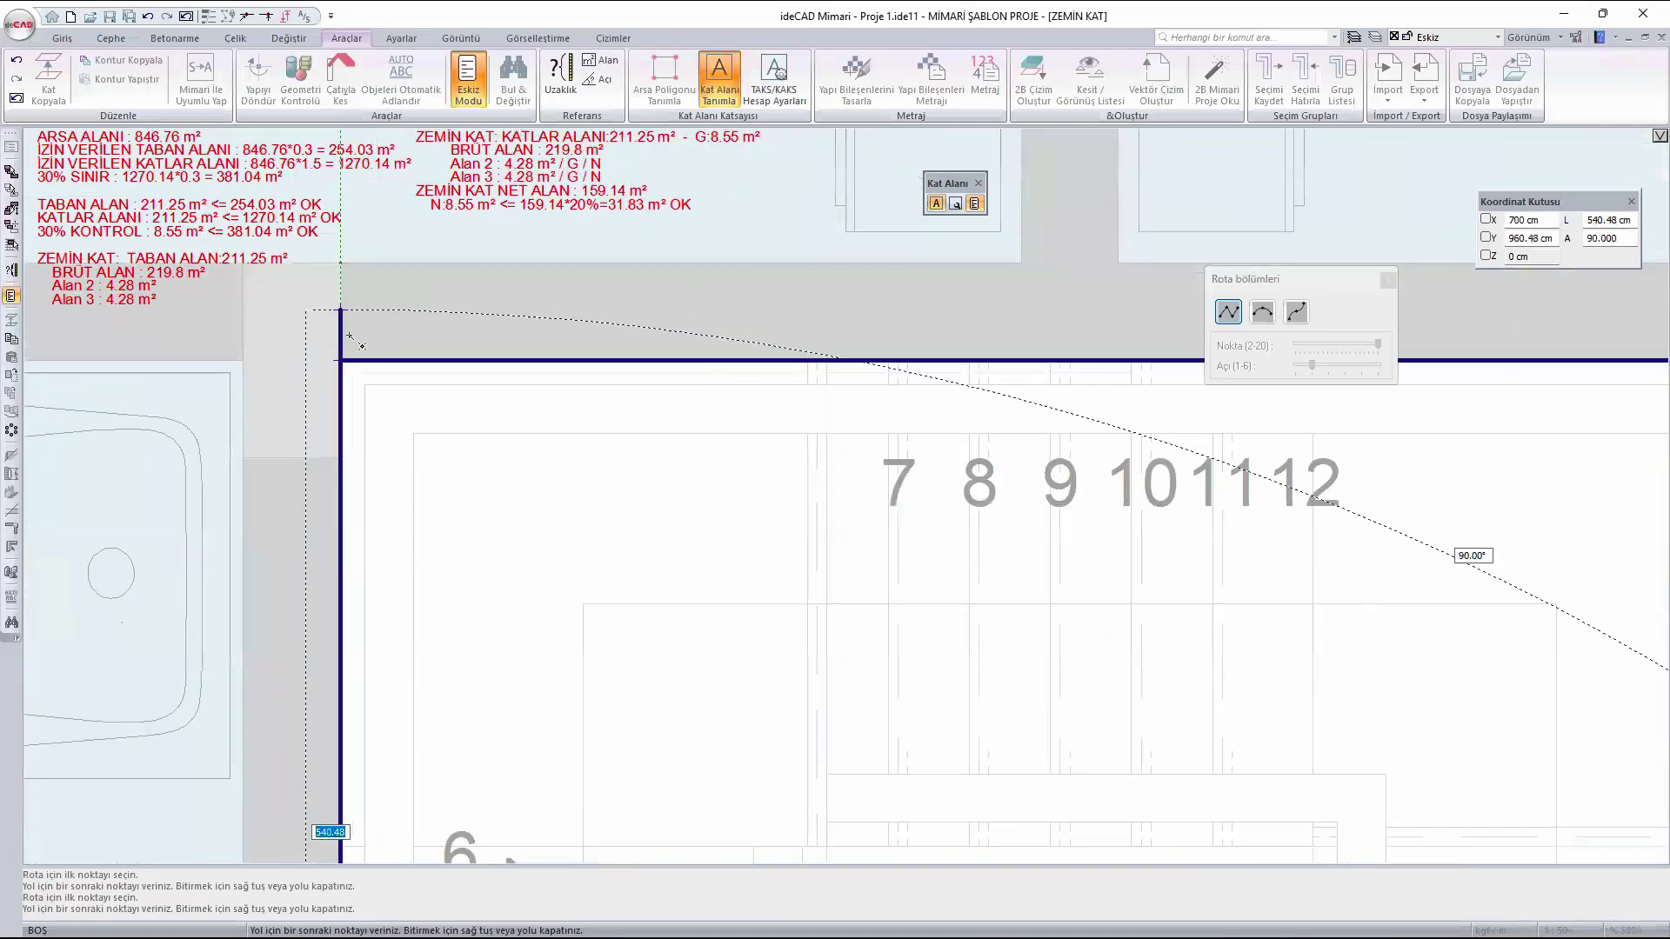
{"action": "left_click", "coordinate": [340, 360]}
{"action": "scroll", "coordinate": [506, 277], "scroll_direction": "down", "scroll_amount": 6}
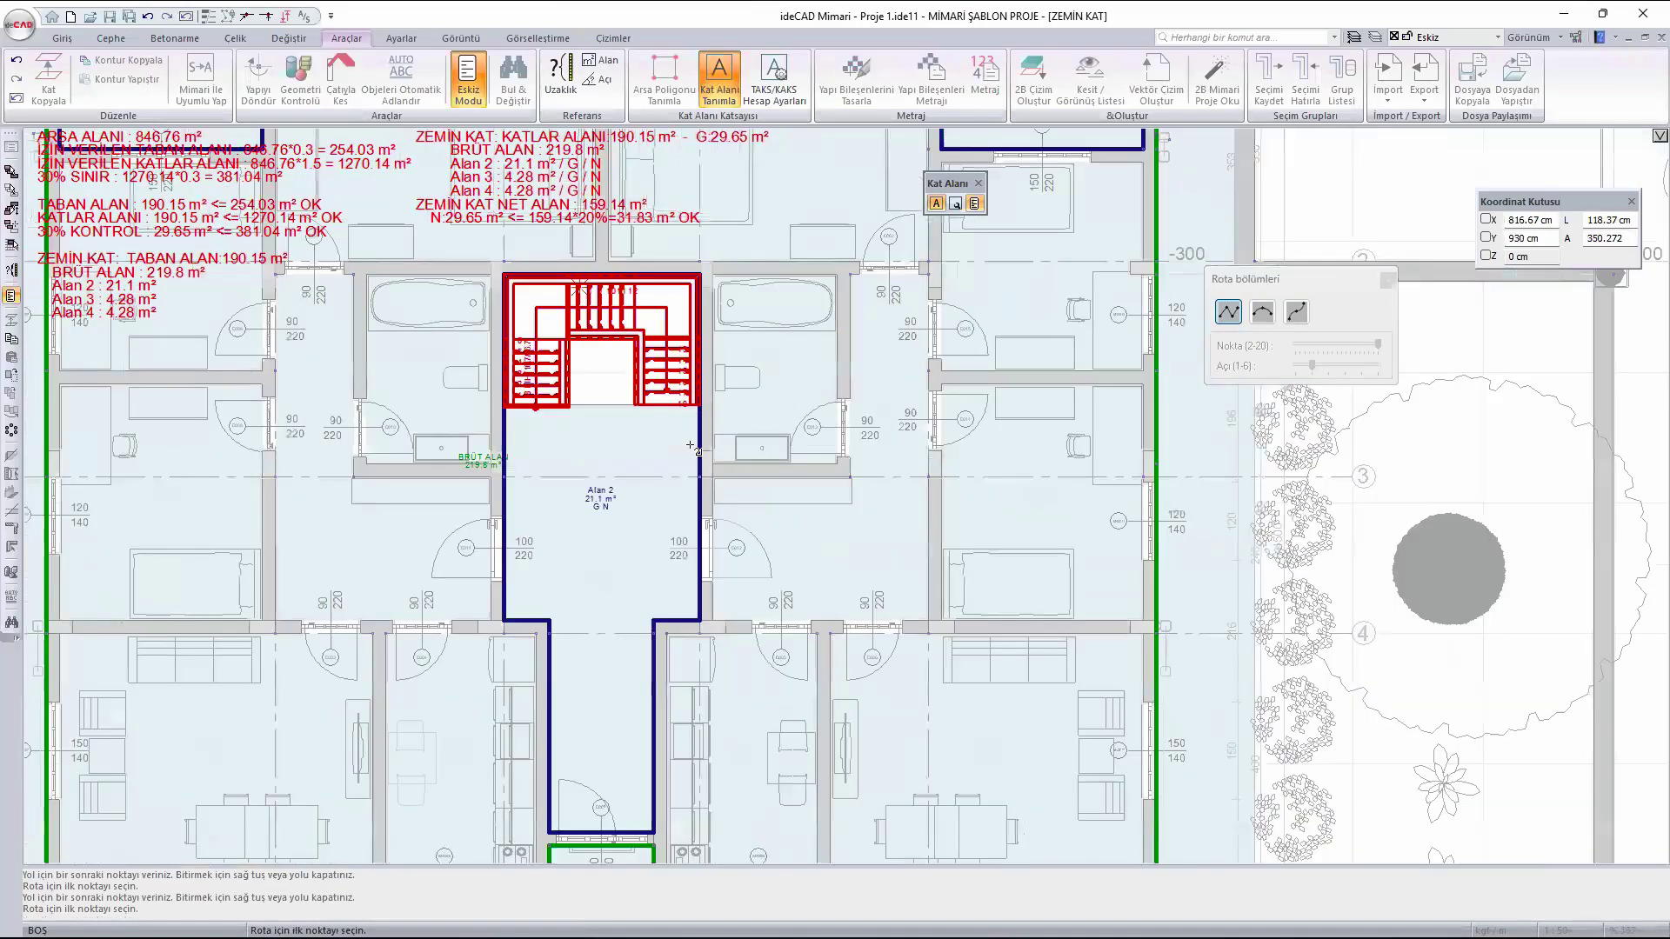
{"action": "key", "text": "Escape"}
{"action": "scroll", "coordinate": [731, 507], "scroll_direction": "down", "scroll_amount": 5}
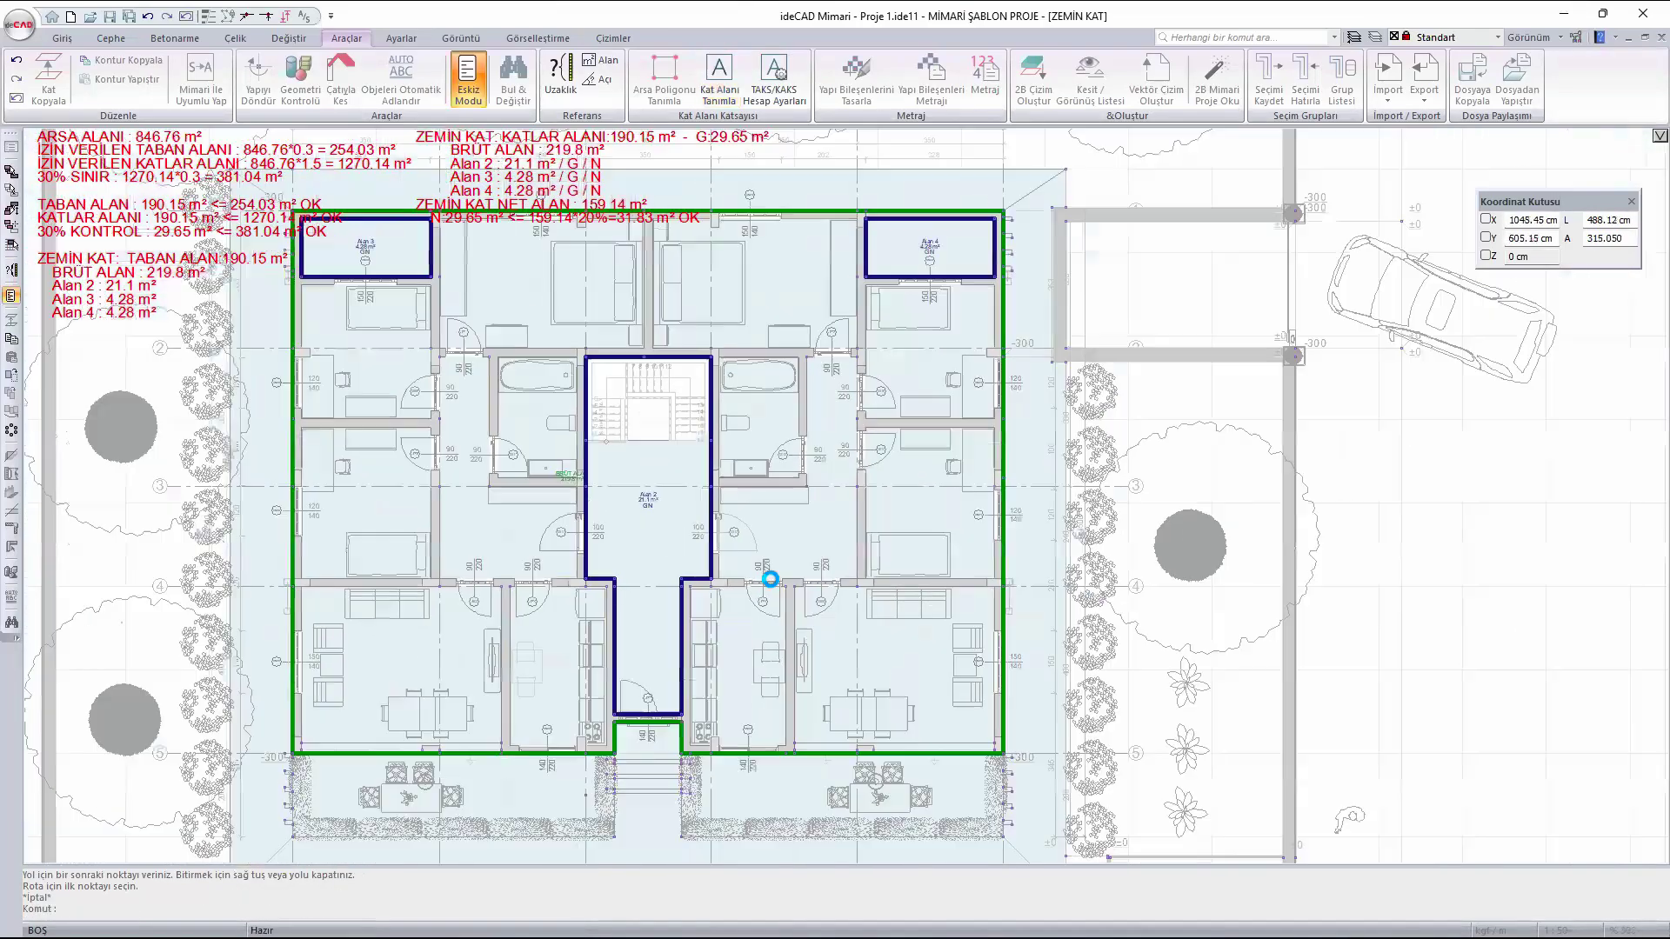
- Name the northwest balcony area Balkon and turn off its Taban alanı hesabından çıkar option
{"action": "middle_click_drag", "start_coordinate": [765, 574], "coordinate": [798, 615]}
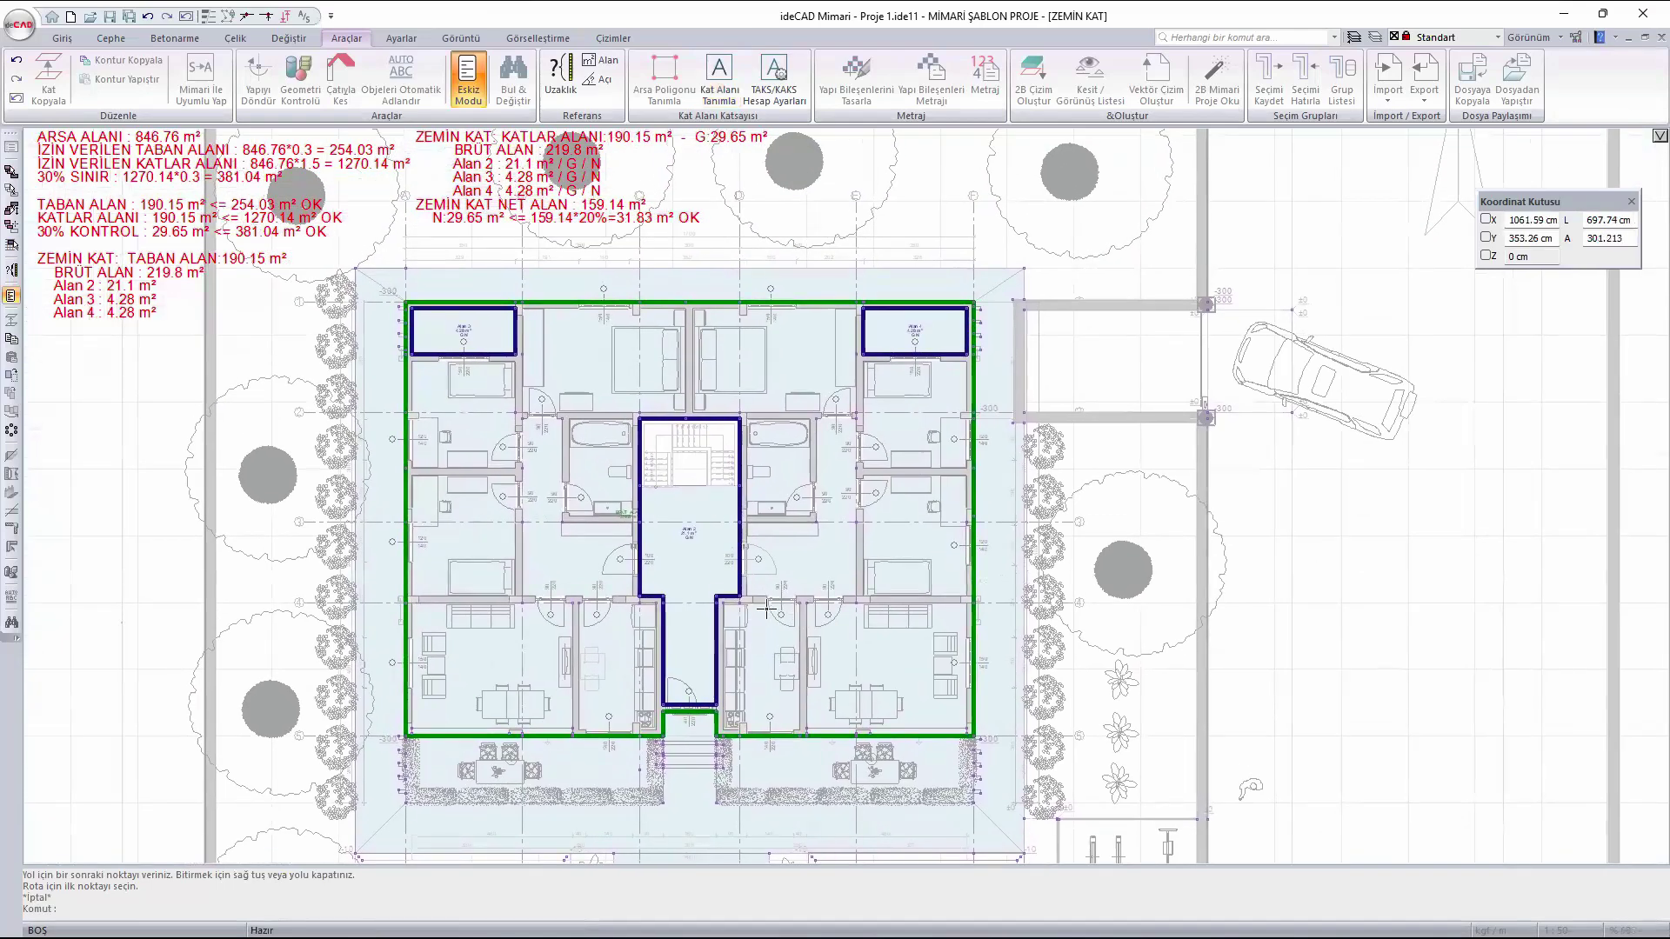
{"action": "scroll", "coordinate": [452, 290], "scroll_direction": "up", "scroll_amount": 2}
{"action": "double_click", "coordinate": [469, 359]}
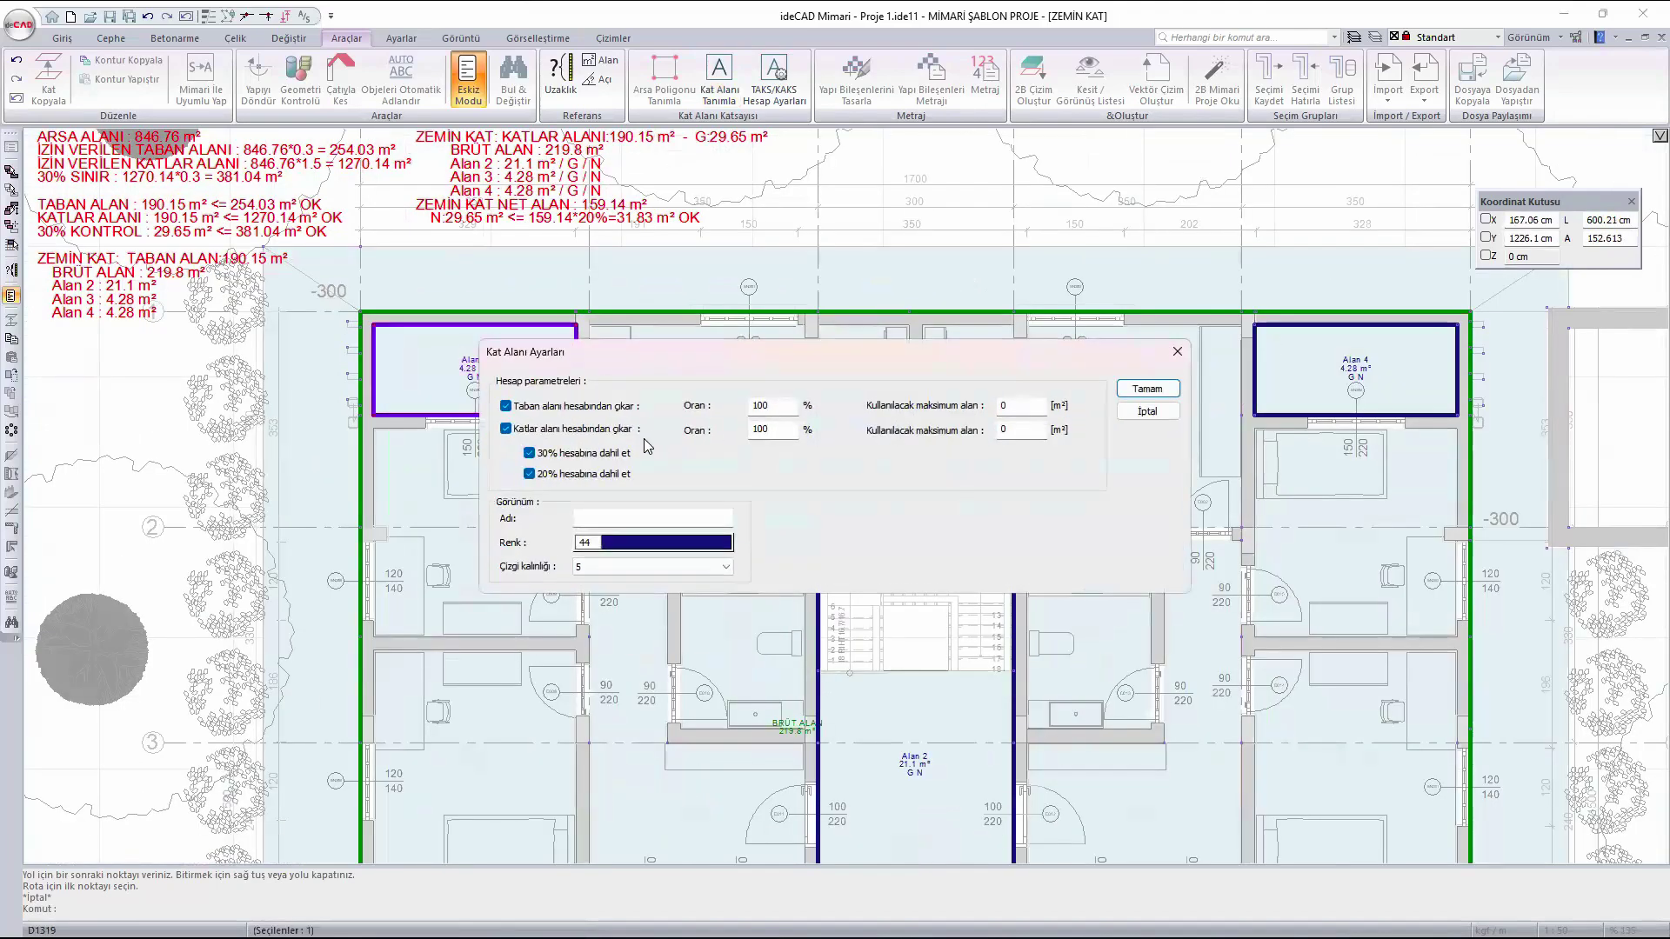
{"action": "left_click", "coordinate": [631, 515]}
{"action": "left_click", "coordinate": [505, 406]}
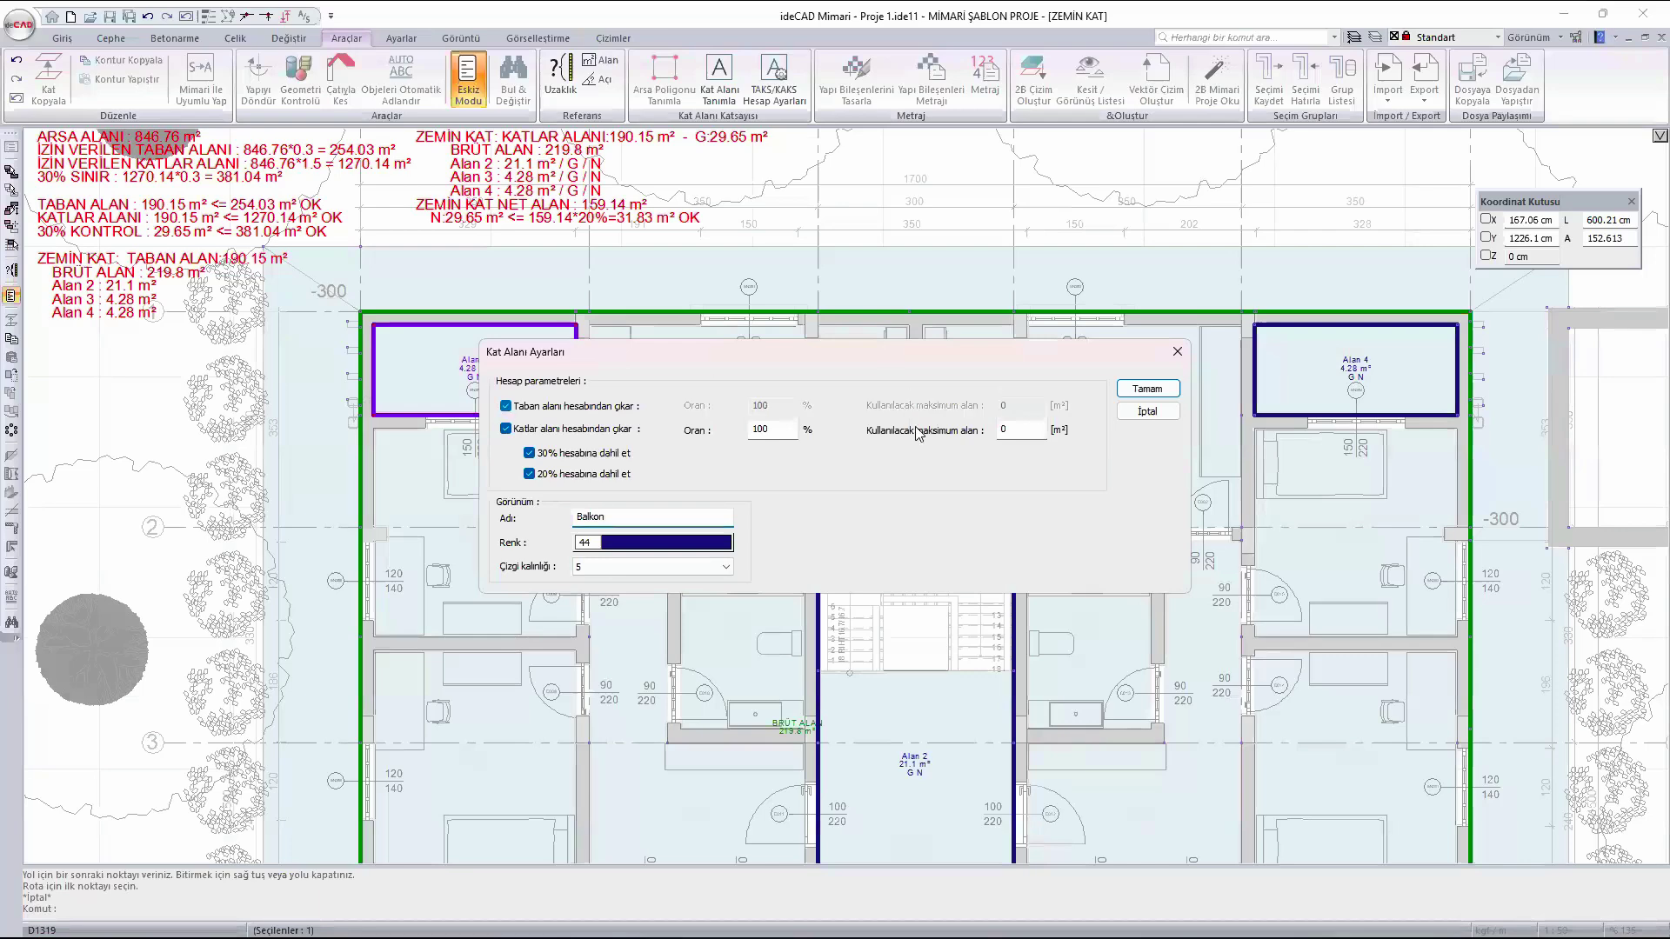
{"action": "left_click", "coordinate": [1147, 389]}
- Name the northeast balcony area Balkon and exclude it from the Taban alanı deduction
{"action": "scroll", "coordinate": [396, 548], "scroll_direction": "down", "scroll_amount": 2}
{"action": "scroll", "coordinate": [1142, 401], "scroll_direction": "up", "scroll_amount": 2}
{"action": "scroll", "coordinate": [1142, 401], "scroll_direction": "up", "scroll_amount": 2}
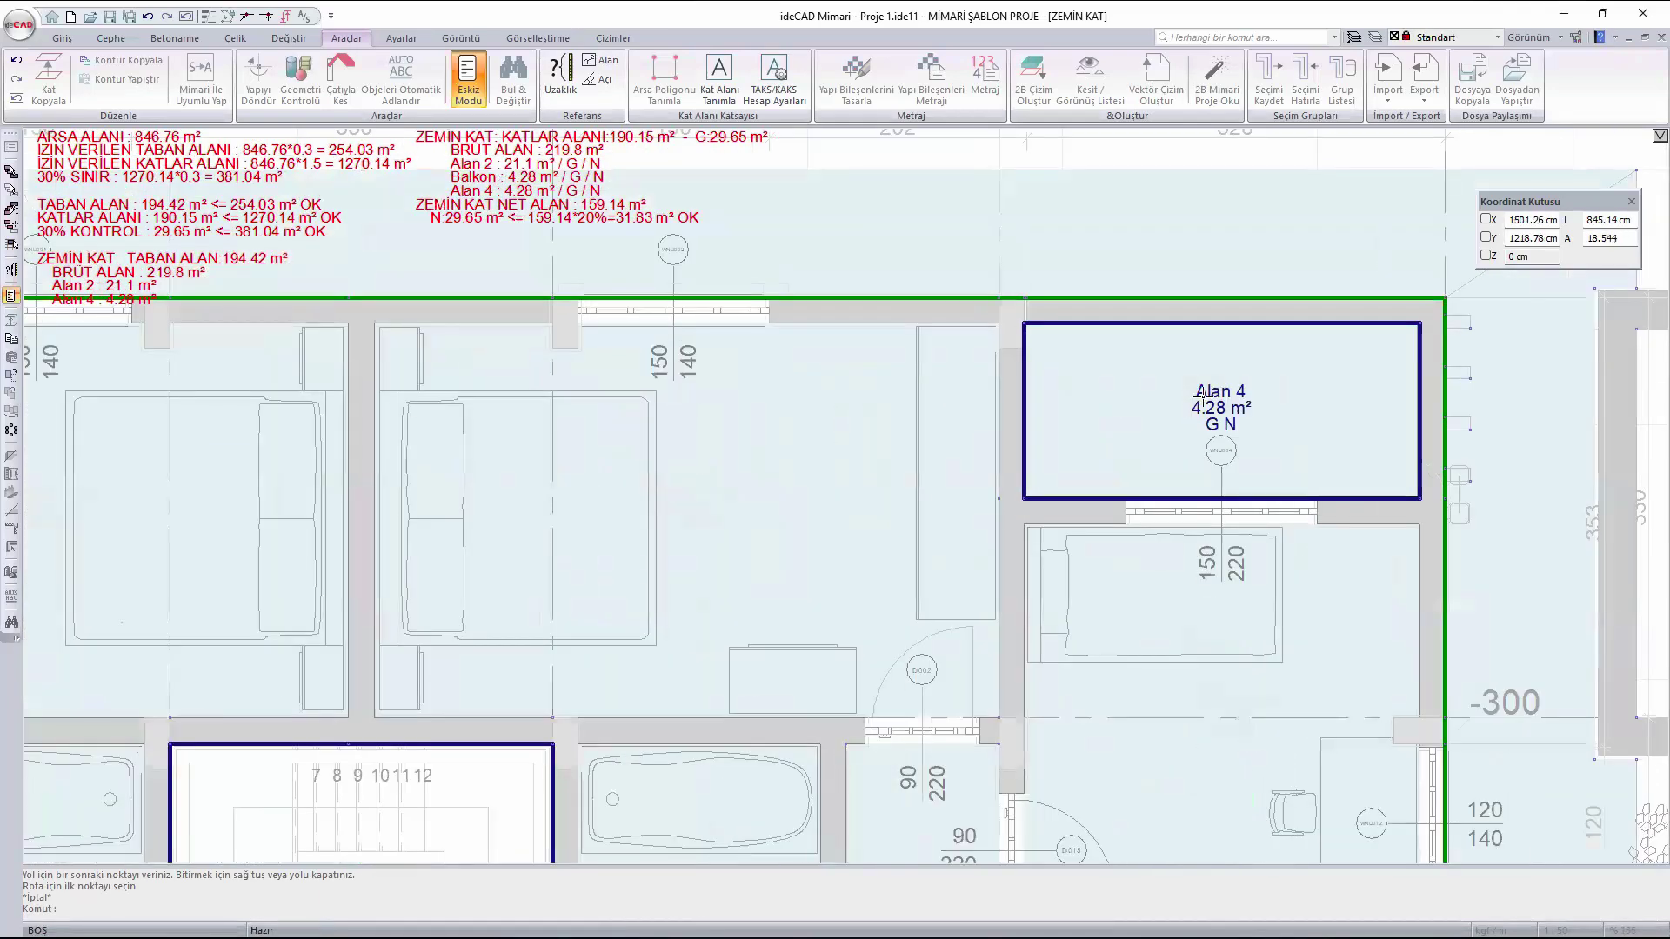
{"action": "double_click", "coordinate": [1205, 398]}
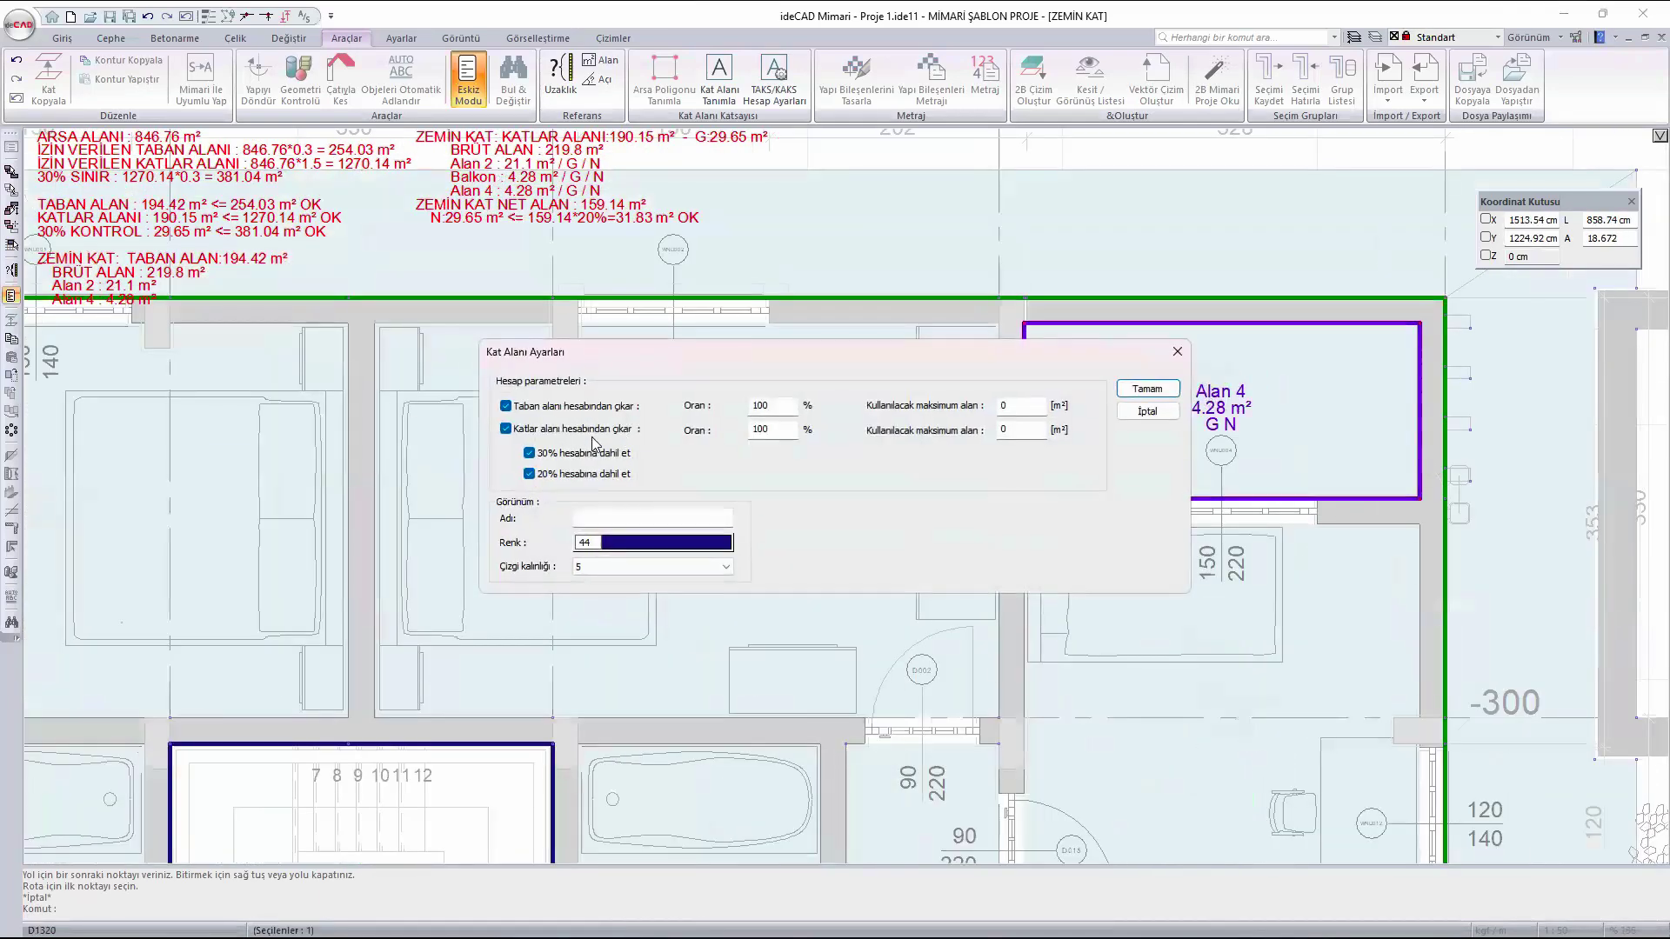
{"action": "left_click", "coordinate": [626, 512]}
{"action": "left_click", "coordinate": [507, 406]}
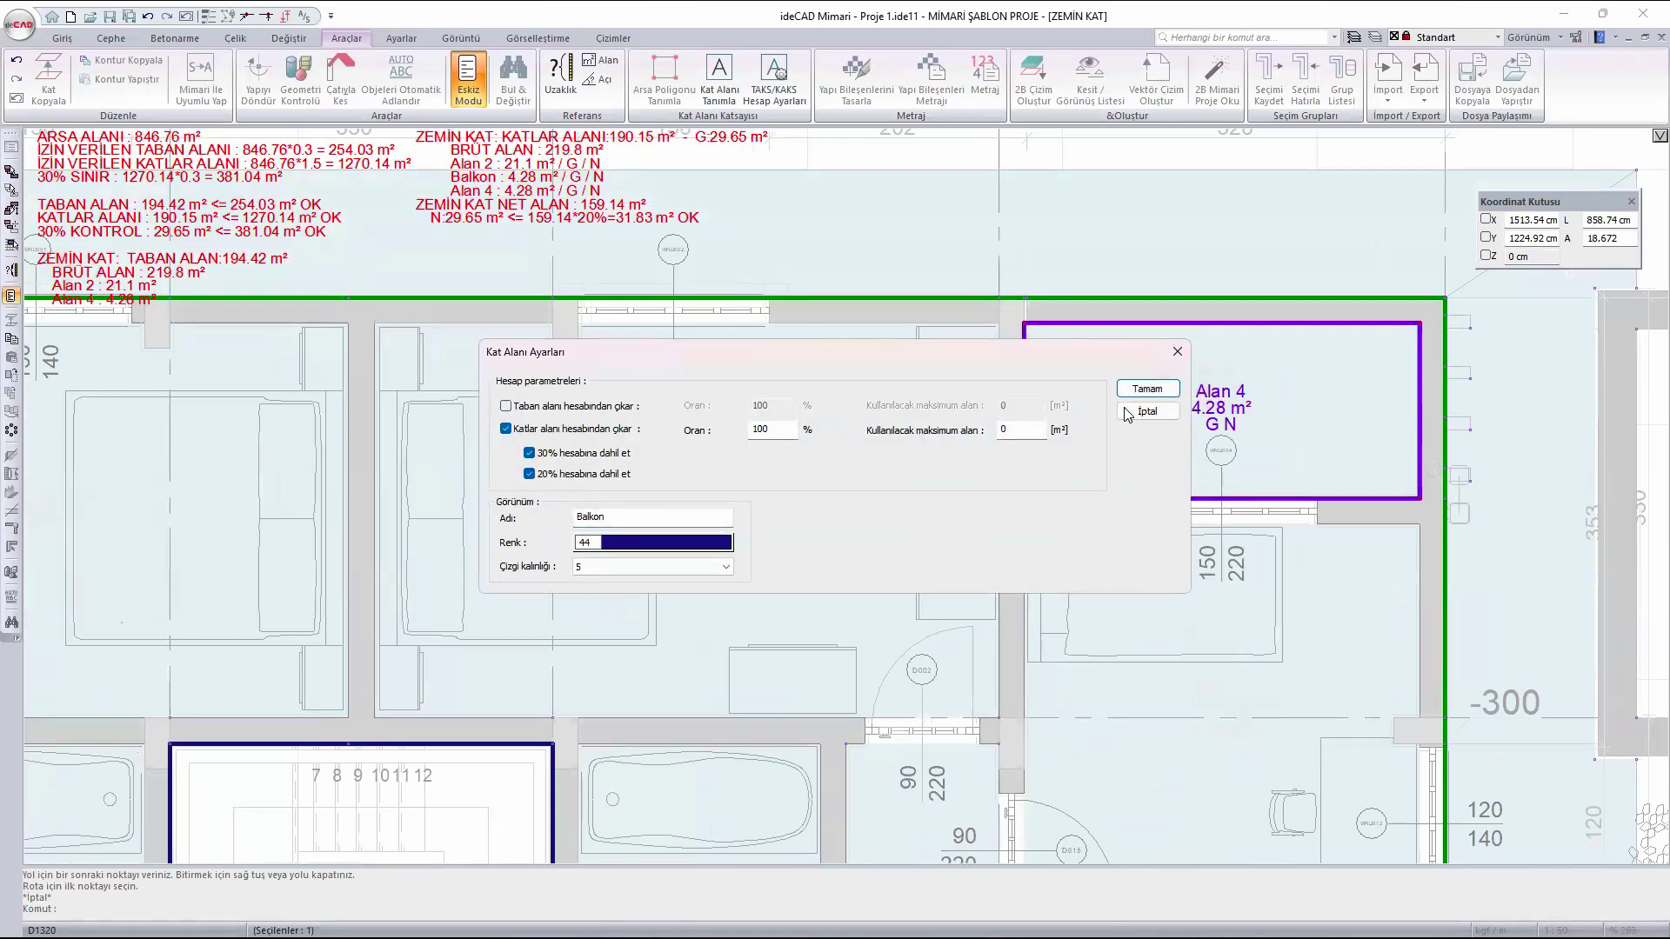
{"action": "left_click", "coordinate": [1147, 390]}
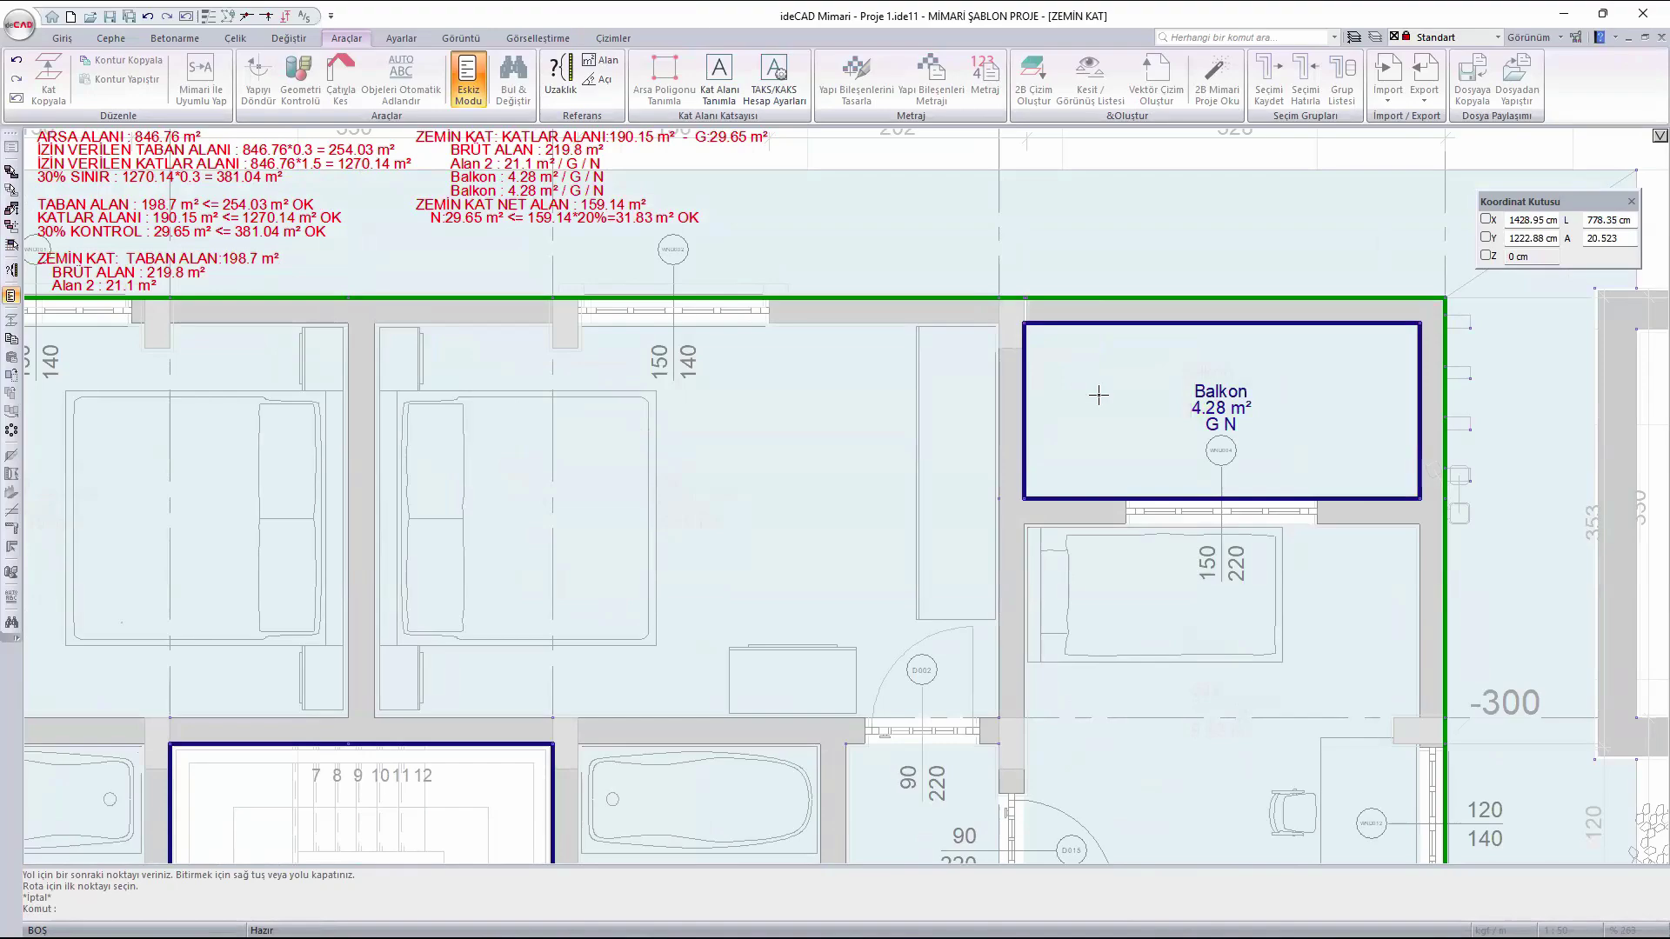
- Turn off Taban alanı hesabından çıkar for the stairwell and entrance corridor area
{"action": "scroll", "coordinate": [1015, 448], "scroll_direction": "down", "scroll_amount": 3}
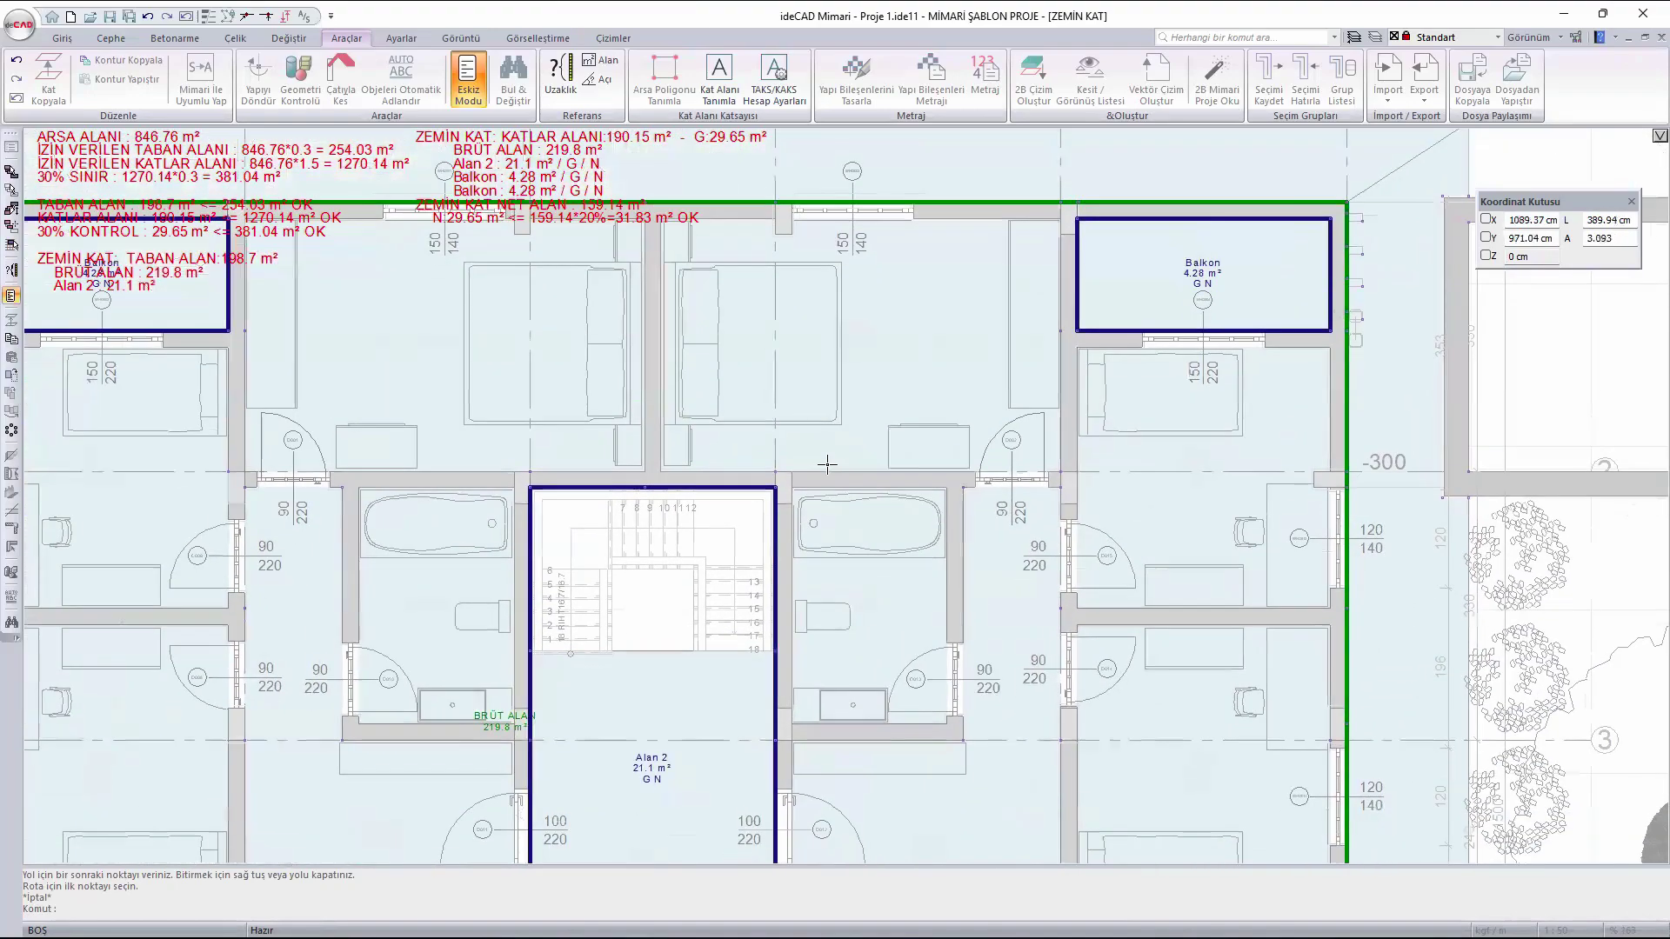
{"action": "scroll", "coordinate": [826, 464], "scroll_direction": "down", "scroll_amount": 1}
{"action": "middle_click_drag", "start_coordinate": [733, 604], "coordinate": [760, 435]}
{"action": "middle_click_drag", "start_coordinate": [723, 533], "coordinate": [730, 500]}
{"action": "scroll", "coordinate": [728, 499], "scroll_direction": "down", "scroll_amount": 1}
{"action": "middle_click", "coordinate": [727, 500]}
{"action": "middle_click", "coordinate": [727, 499]}
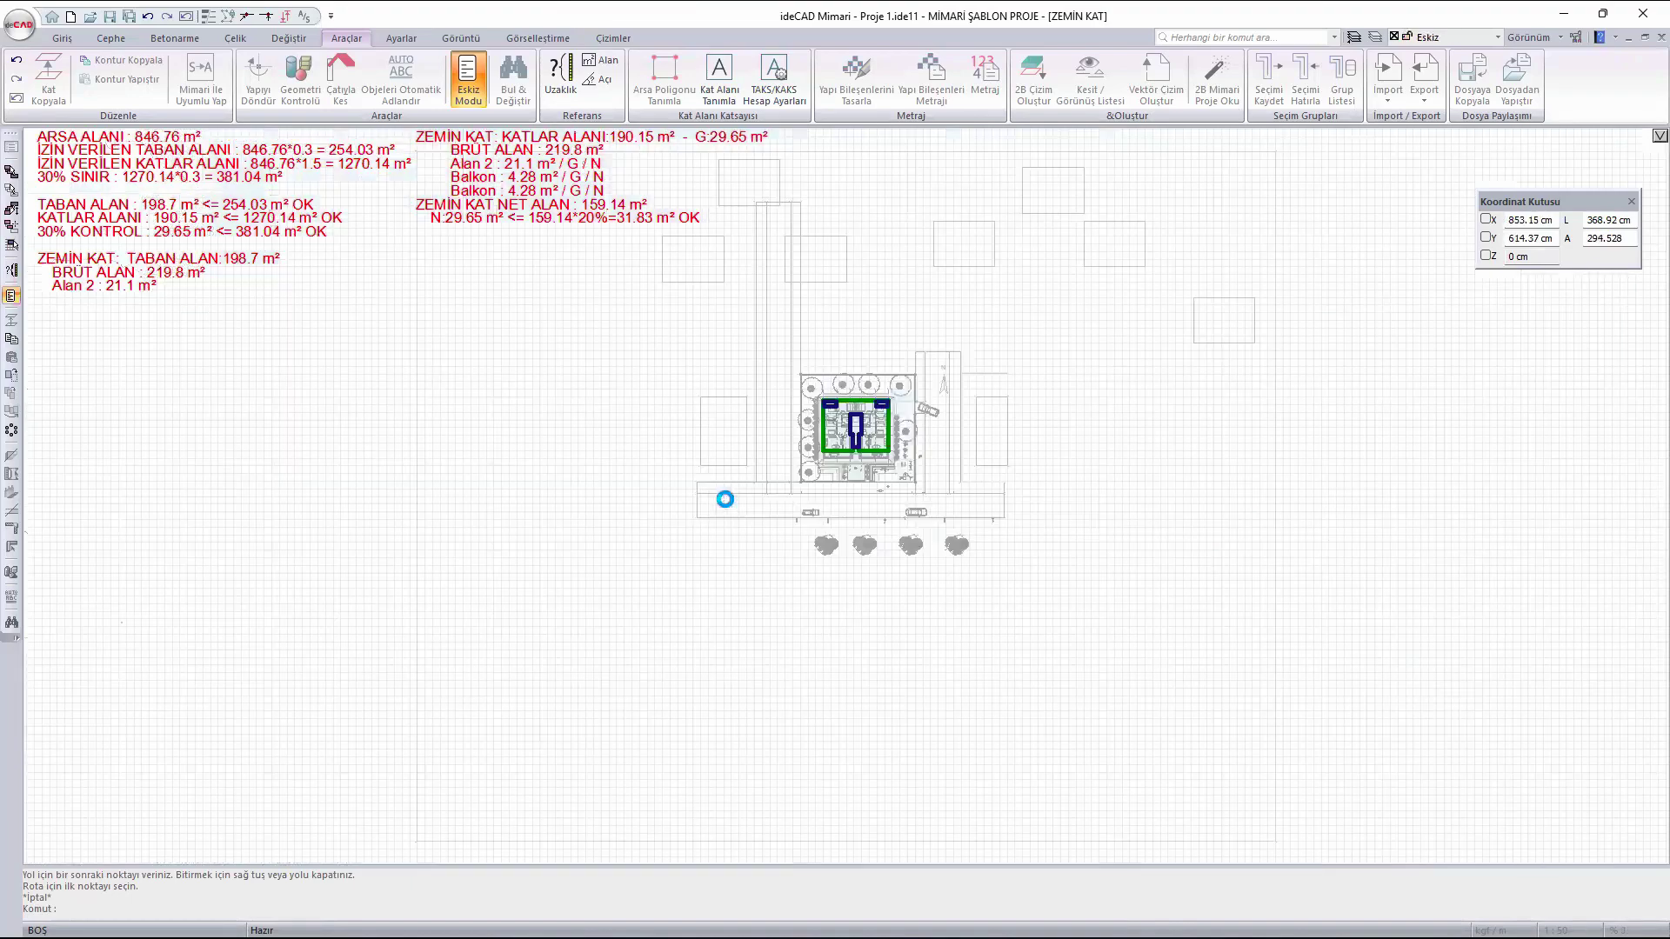
{"action": "scroll", "coordinate": [890, 394], "scroll_direction": "up", "scroll_amount": 10}
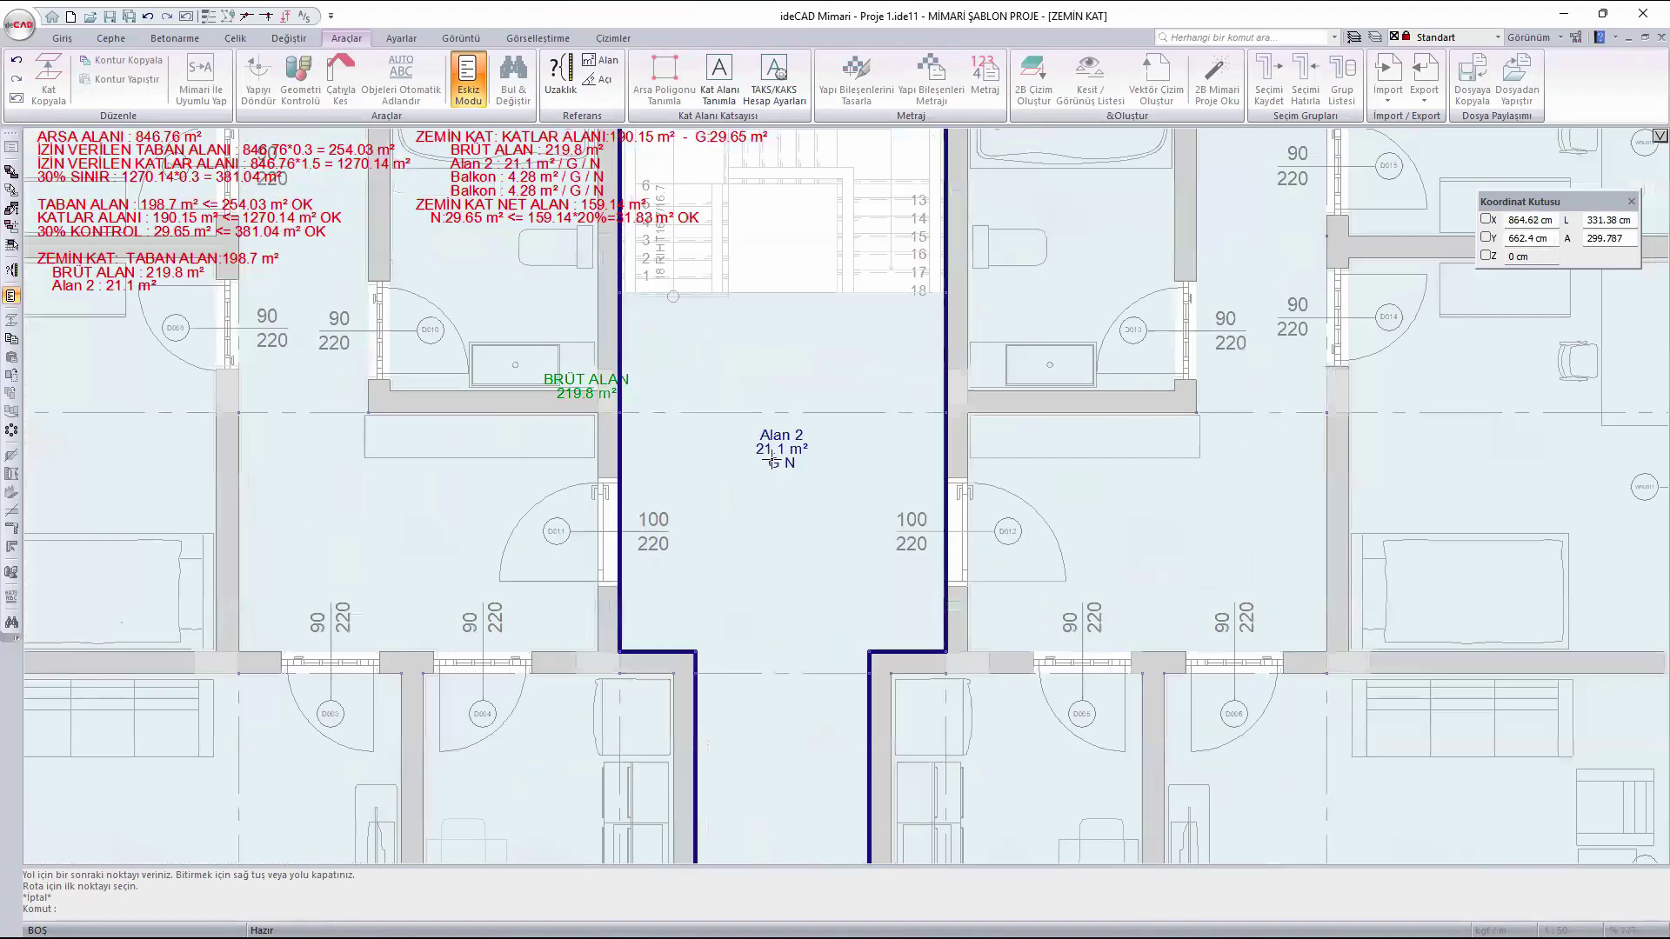
{"action": "scroll", "coordinate": [772, 459], "scroll_direction": "up", "scroll_amount": 2}
{"action": "double_click", "coordinate": [772, 459]}
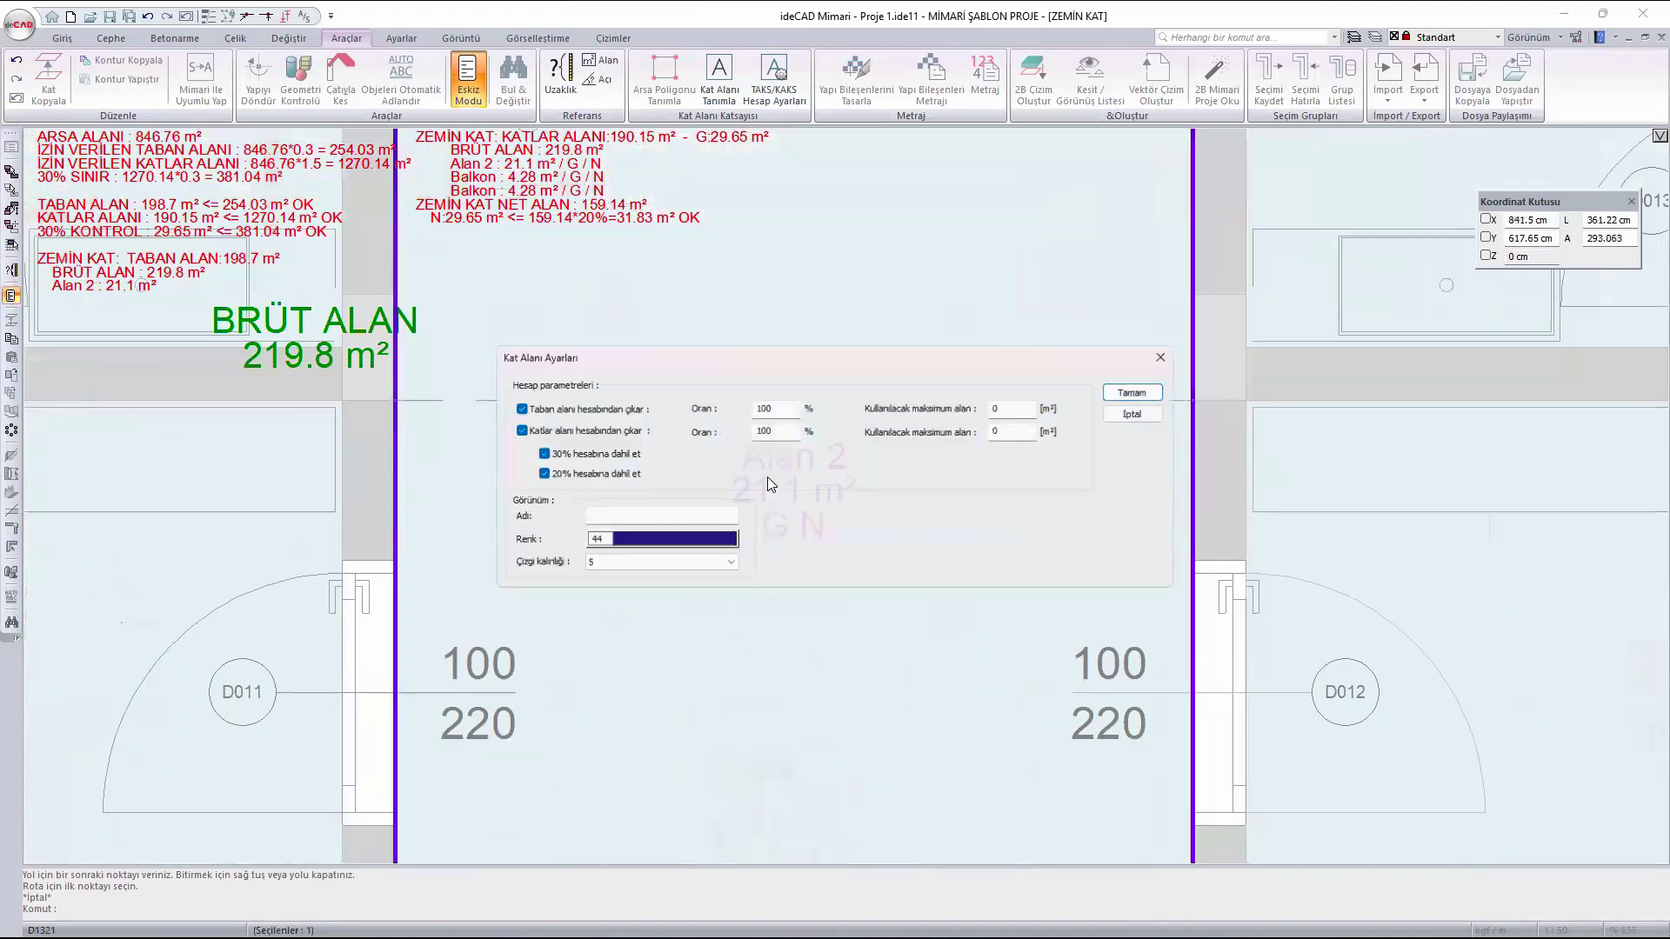
{"action": "left_click", "coordinate": [536, 408]}
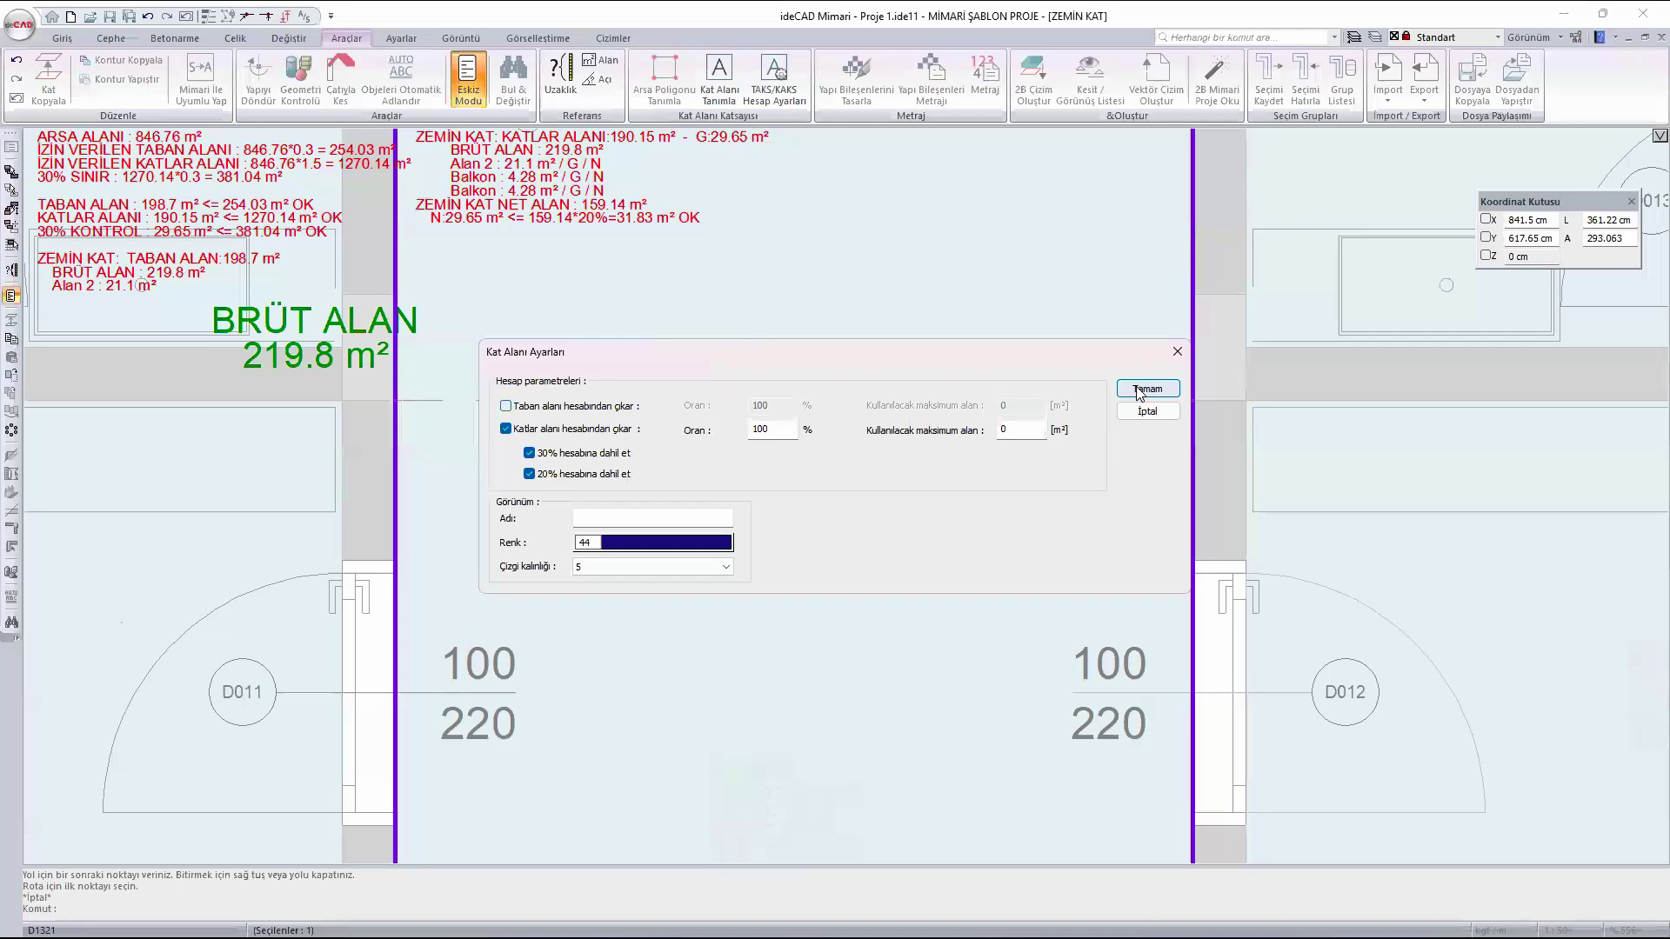
{"action": "left_click", "coordinate": [1140, 390]}
{"action": "scroll", "coordinate": [874, 518], "scroll_direction": "down", "scroll_amount": 4}
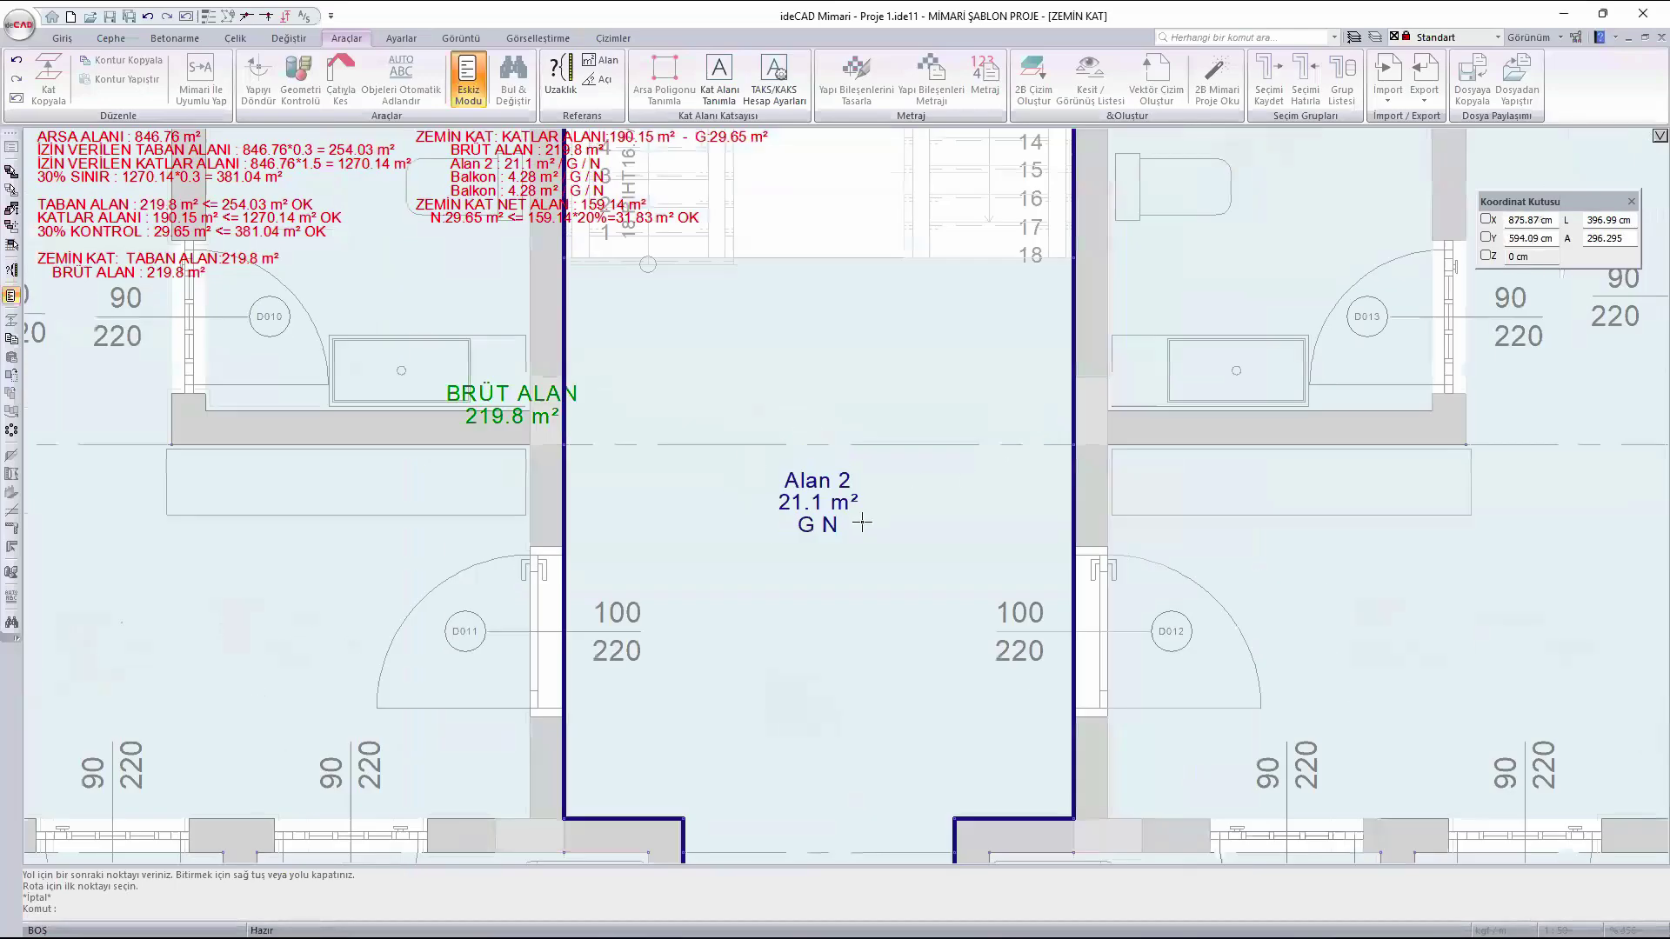
- Examine the TABAN ALANI, KATLAR ALANI and 30% KONTROL results against the defined ZEMİN KAT areas
{"action": "scroll", "coordinate": [881, 594], "scroll_direction": "down", "scroll_amount": 3}
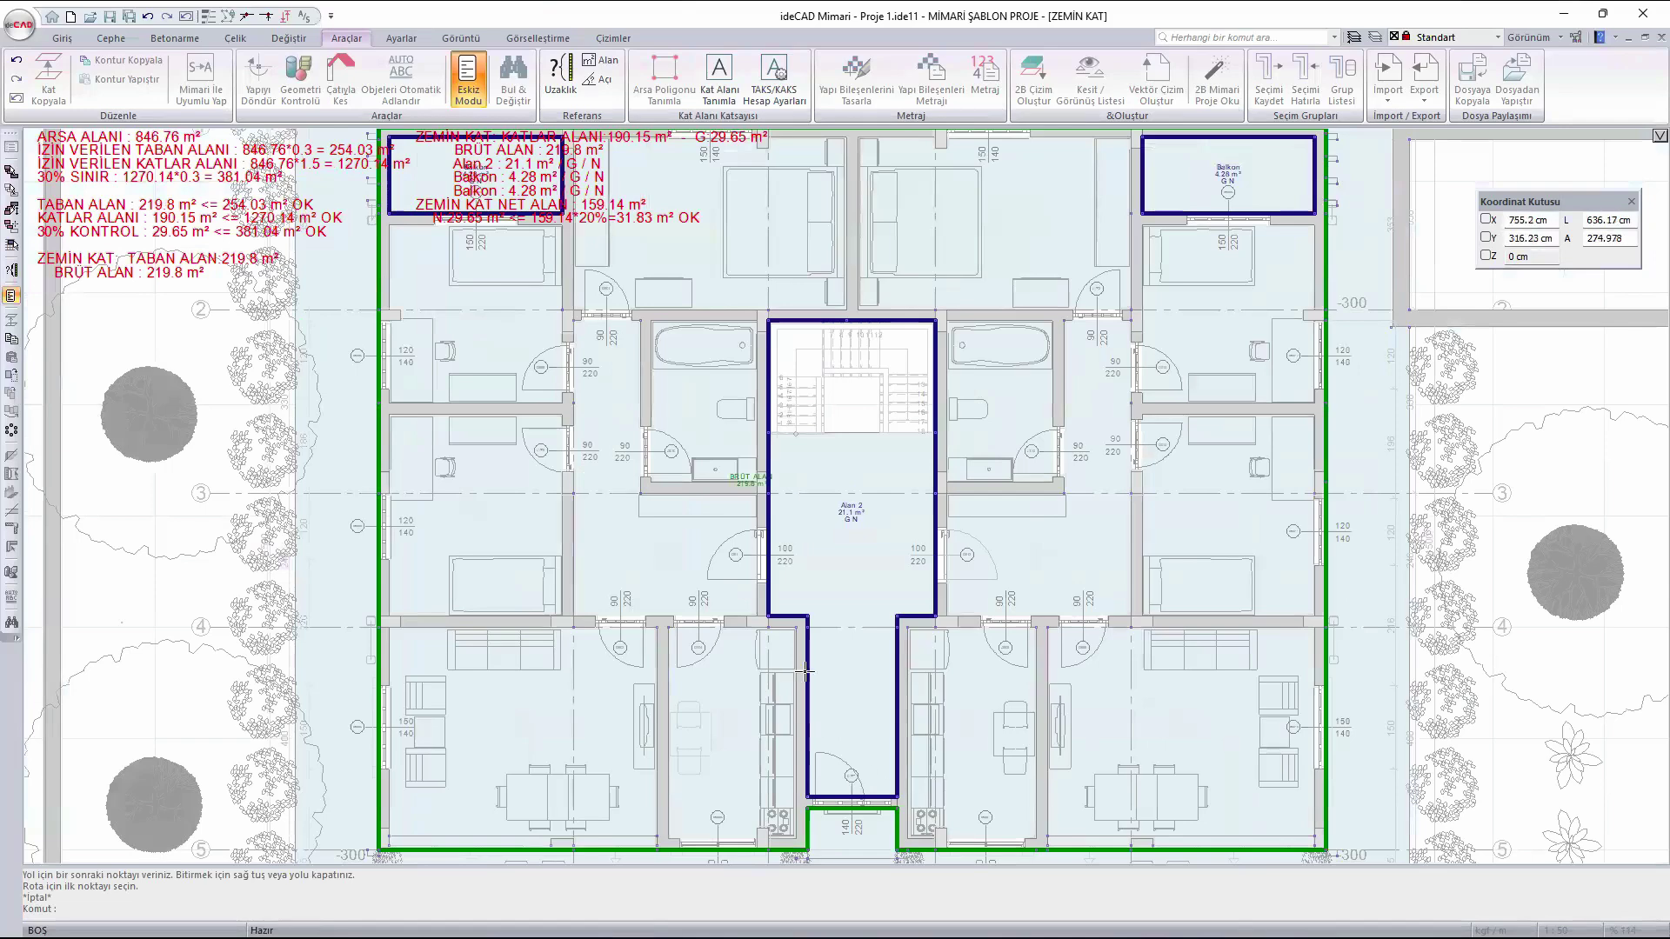
{"action": "scroll", "coordinate": [806, 667], "scroll_direction": "down", "scroll_amount": 3}
{"action": "middle_click_drag", "start_coordinate": [877, 615], "coordinate": [888, 635]}
{"action": "scroll", "coordinate": [888, 637], "scroll_direction": "down", "scroll_amount": 1}
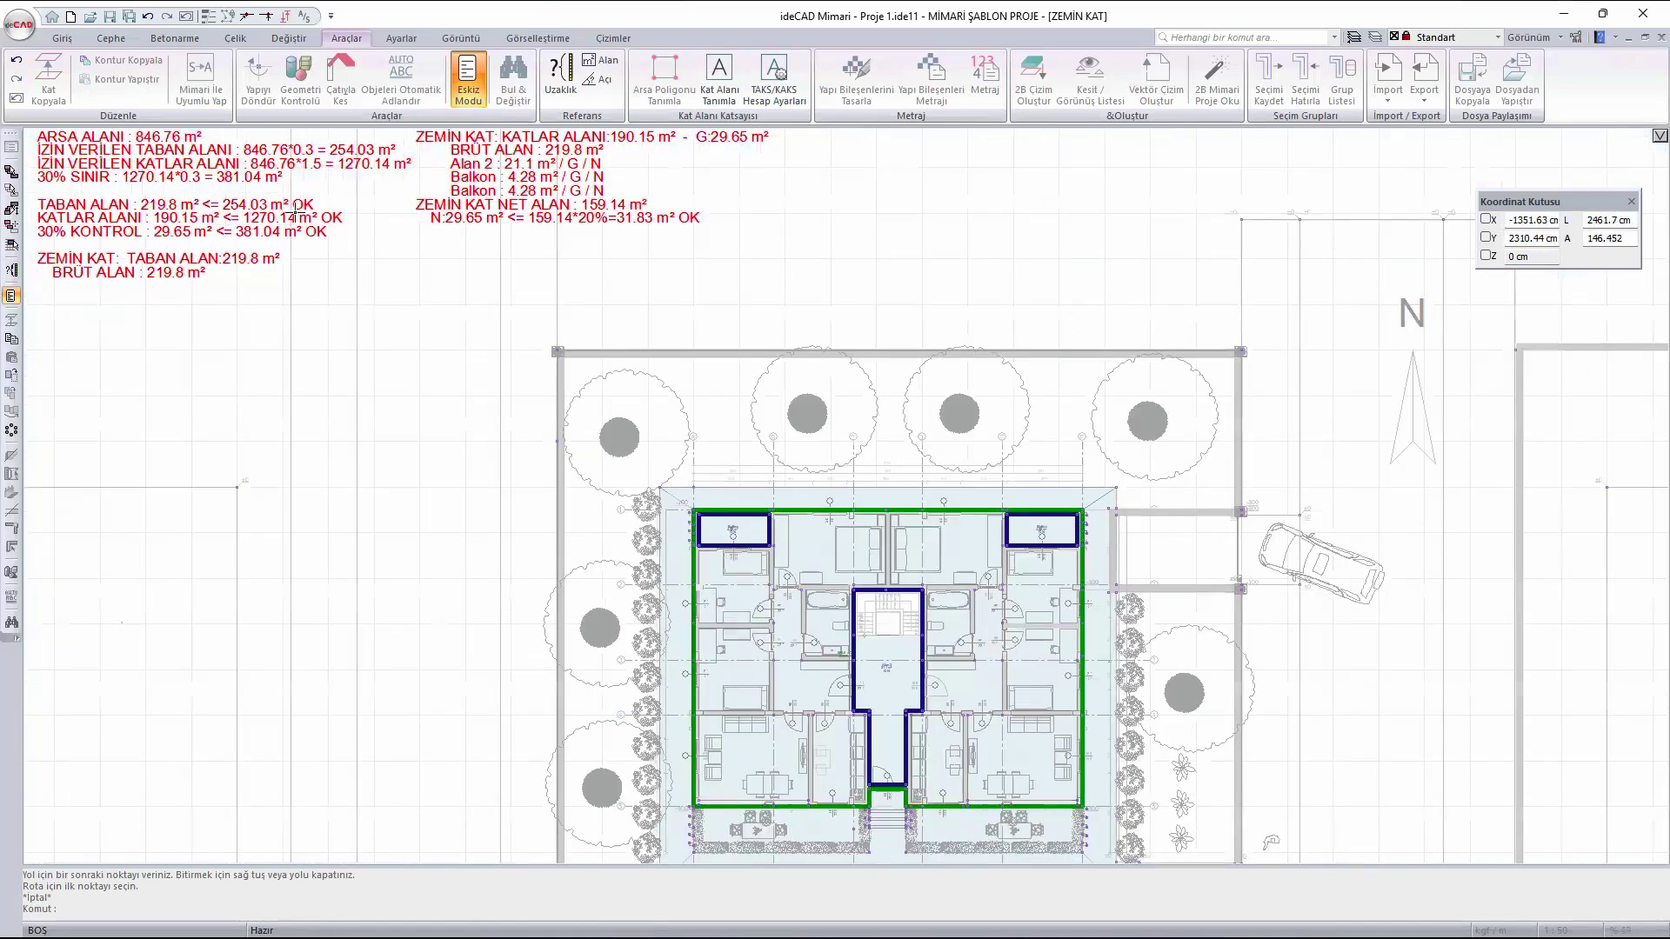
{"action": "scroll", "coordinate": [781, 611], "scroll_direction": "up", "scroll_amount": 1}
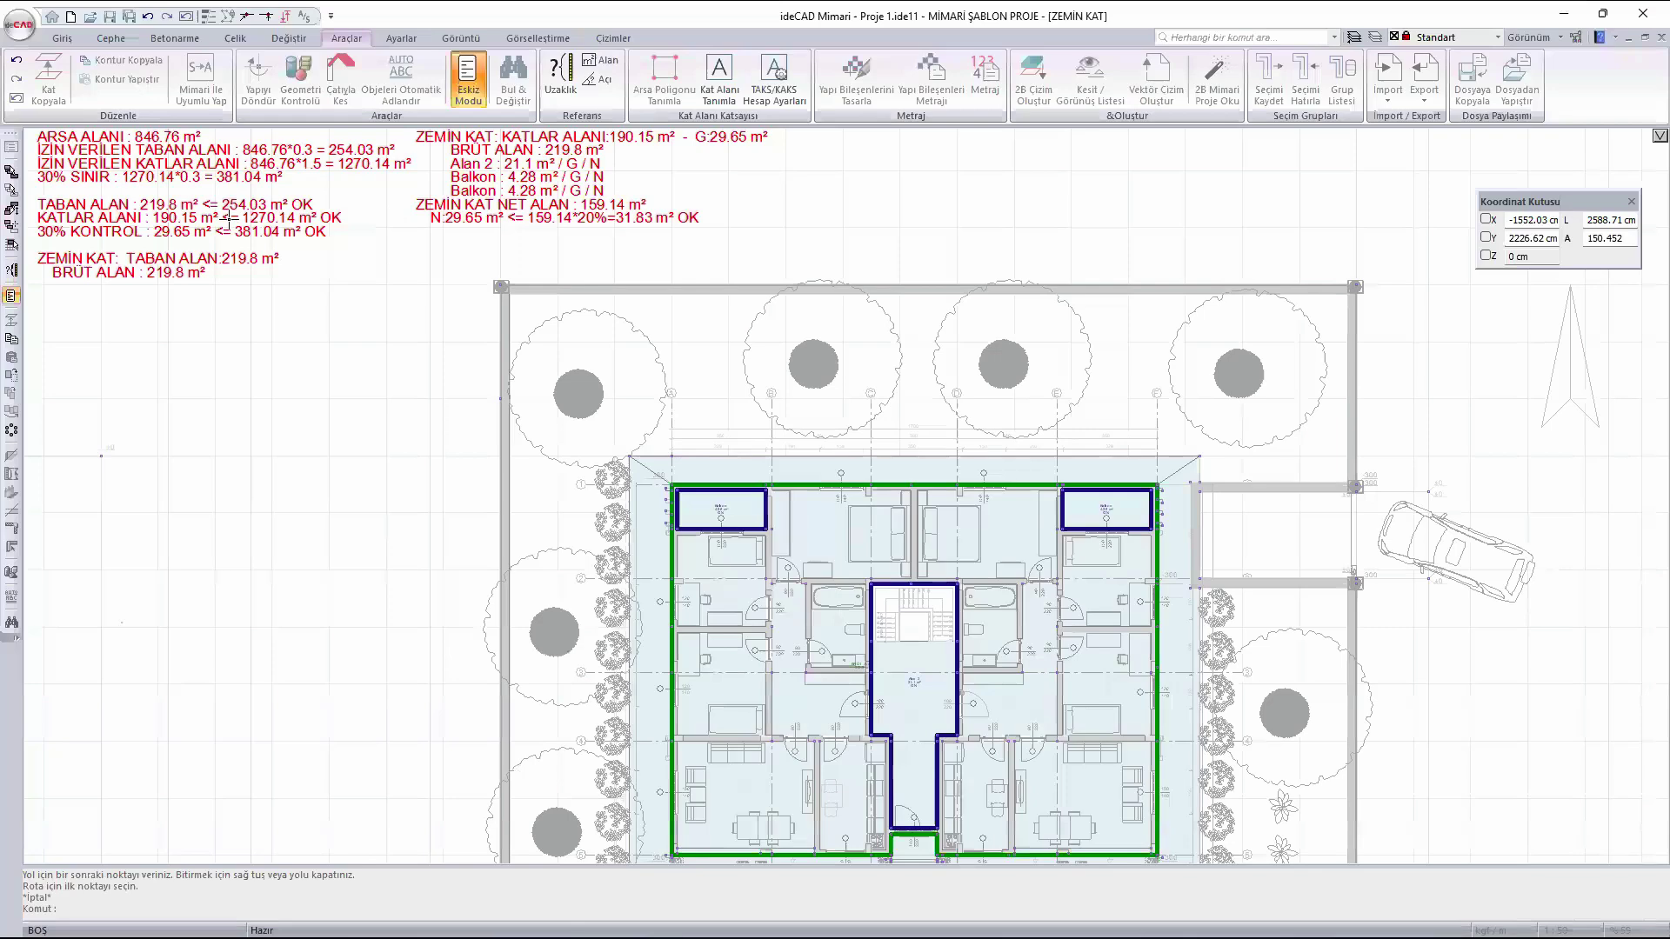
{"action": "middle_click_drag", "start_coordinate": [1053, 592], "coordinate": [937, 575]}
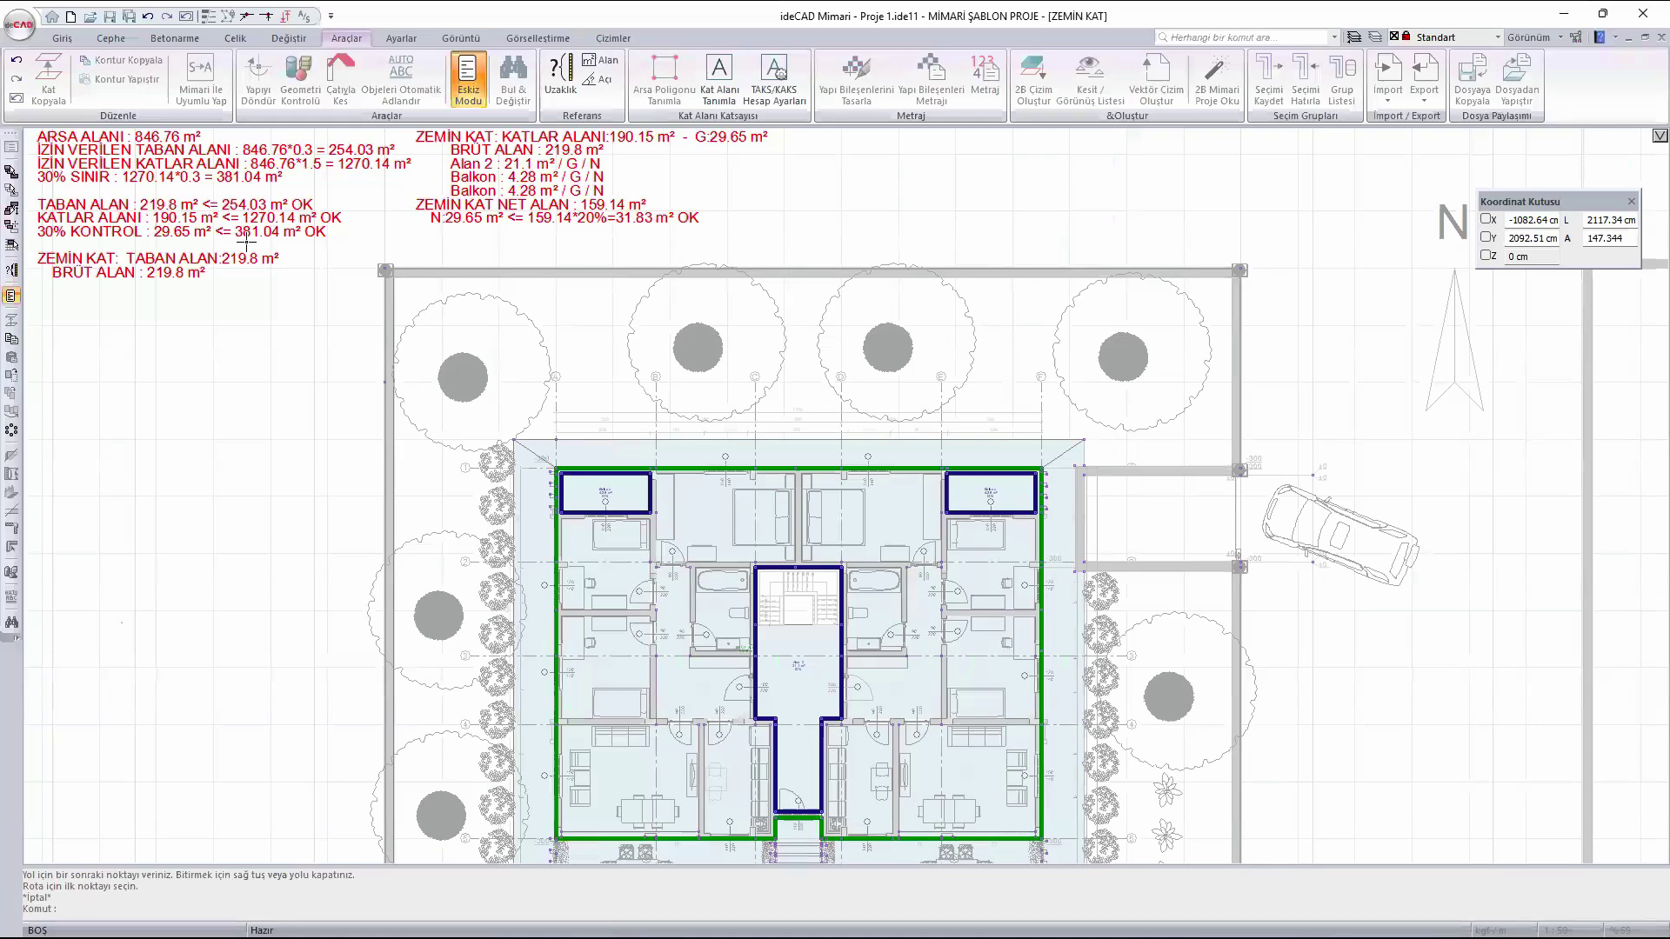
{"action": "scroll", "coordinate": [913, 331], "scroll_direction": "down", "scroll_amount": 1}
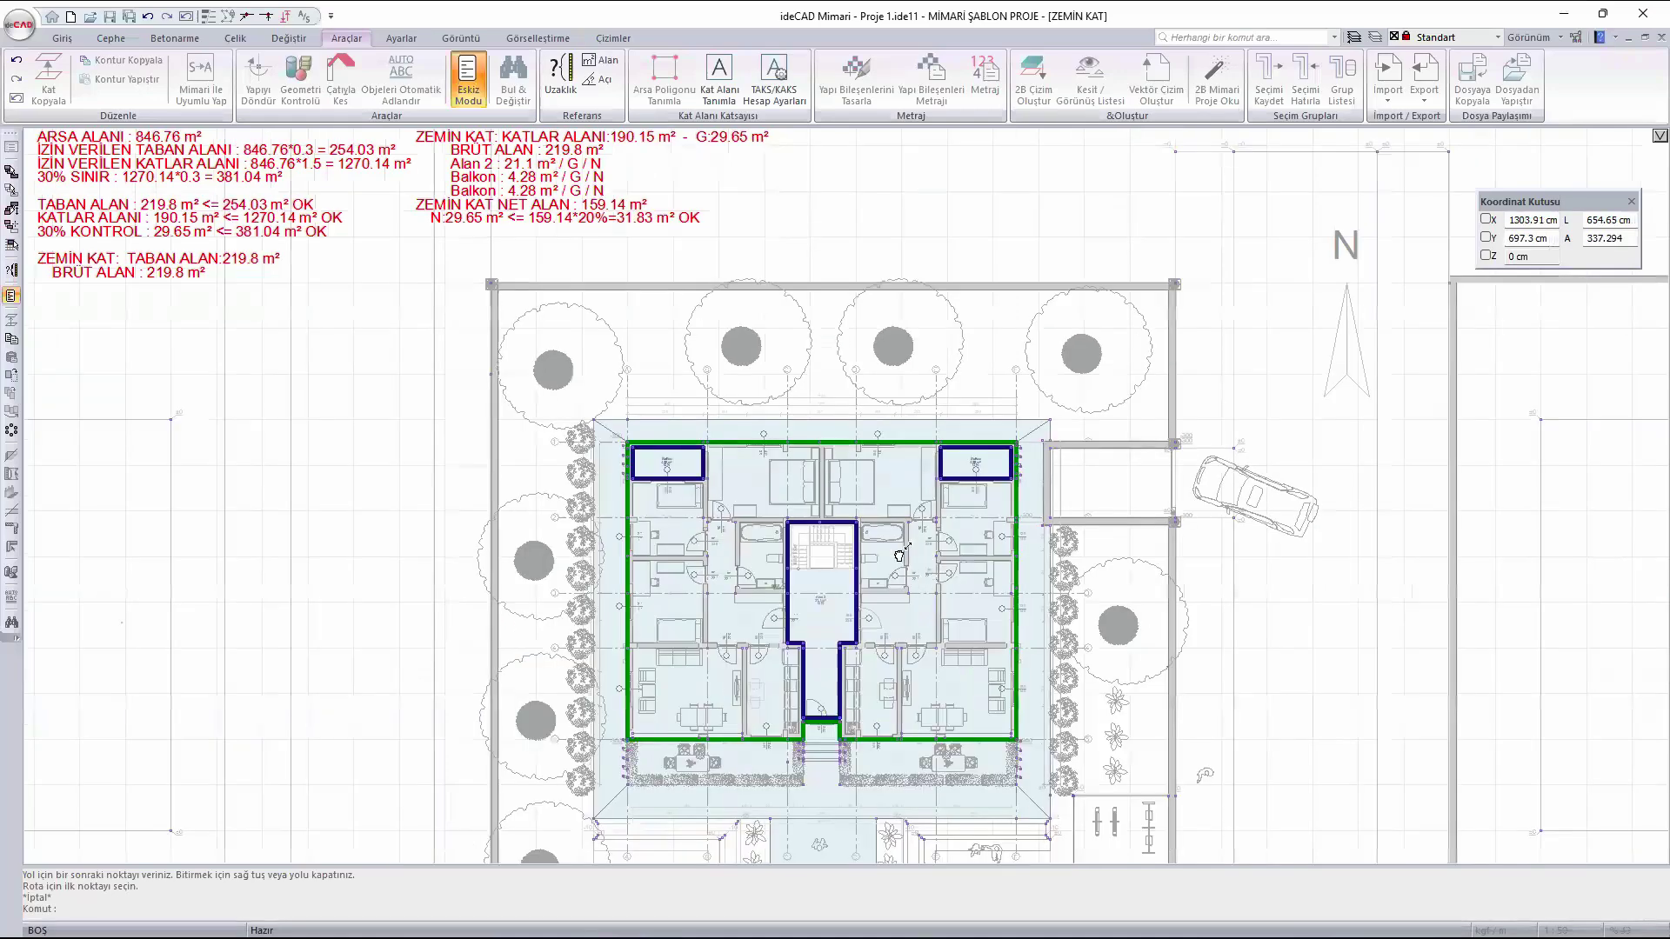
{"action": "middle_click_drag", "start_coordinate": [914, 569], "coordinate": [867, 494]}
{"action": "scroll", "coordinate": [868, 494], "scroll_direction": "down", "scroll_amount": 1}
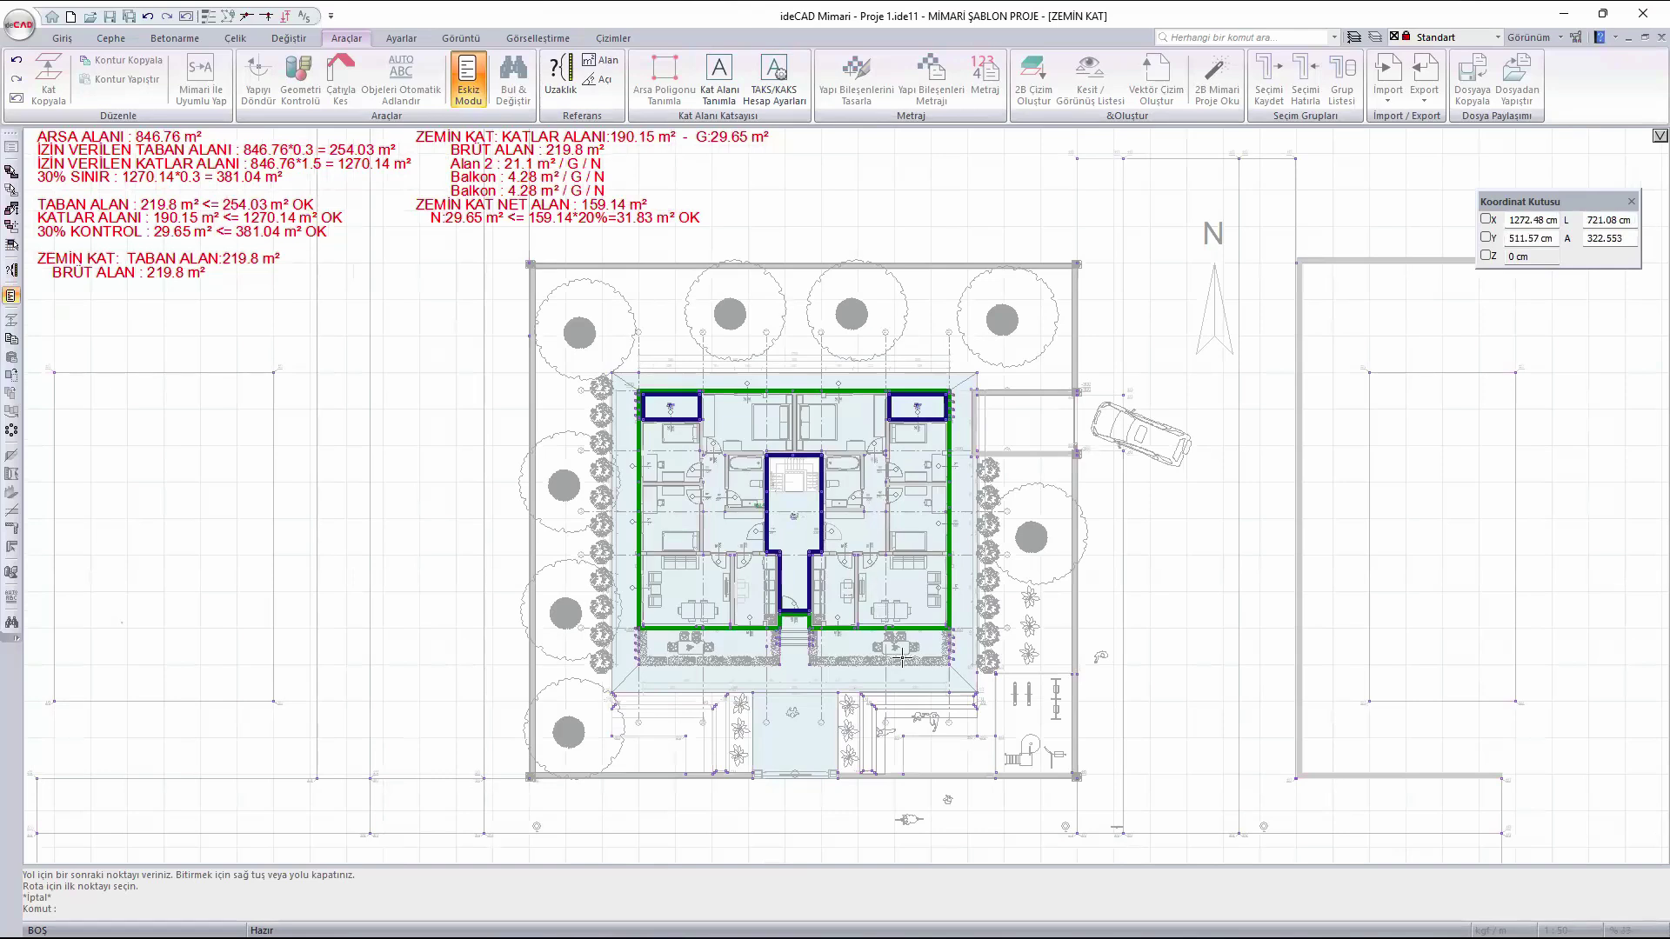
- Switch to 1. KAT and start its floor-area outline at the northwest corner, running 1700 cm along the north wall
{"action": "right_click", "coordinate": [947, 929]}
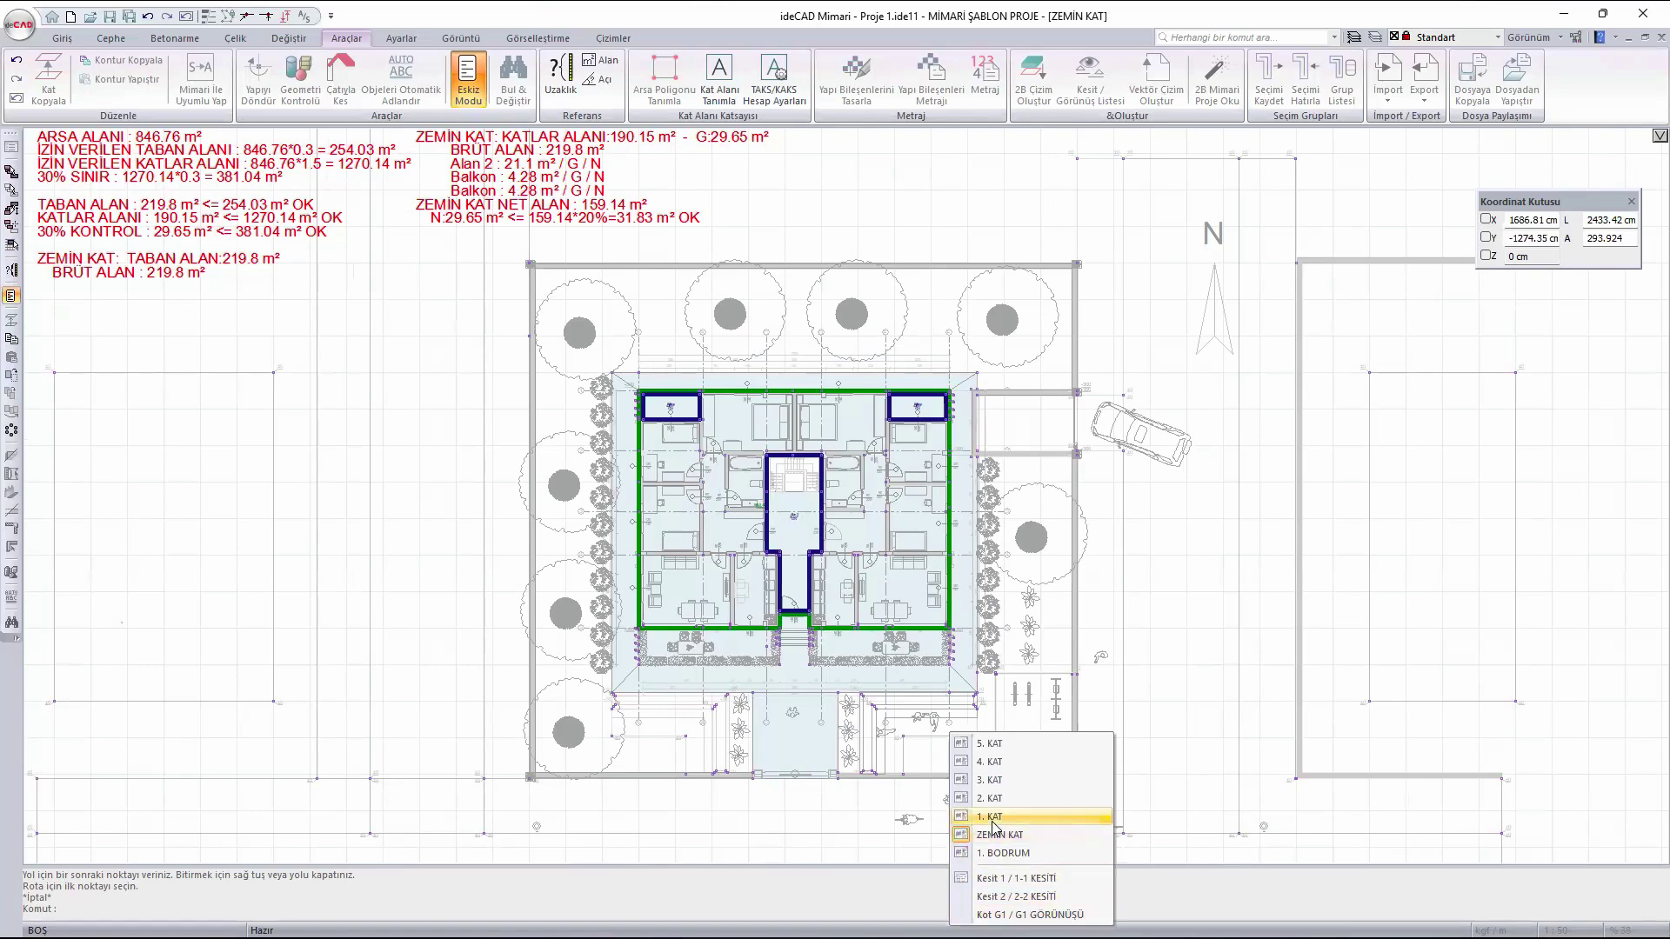
{"action": "left_click", "coordinate": [988, 818]}
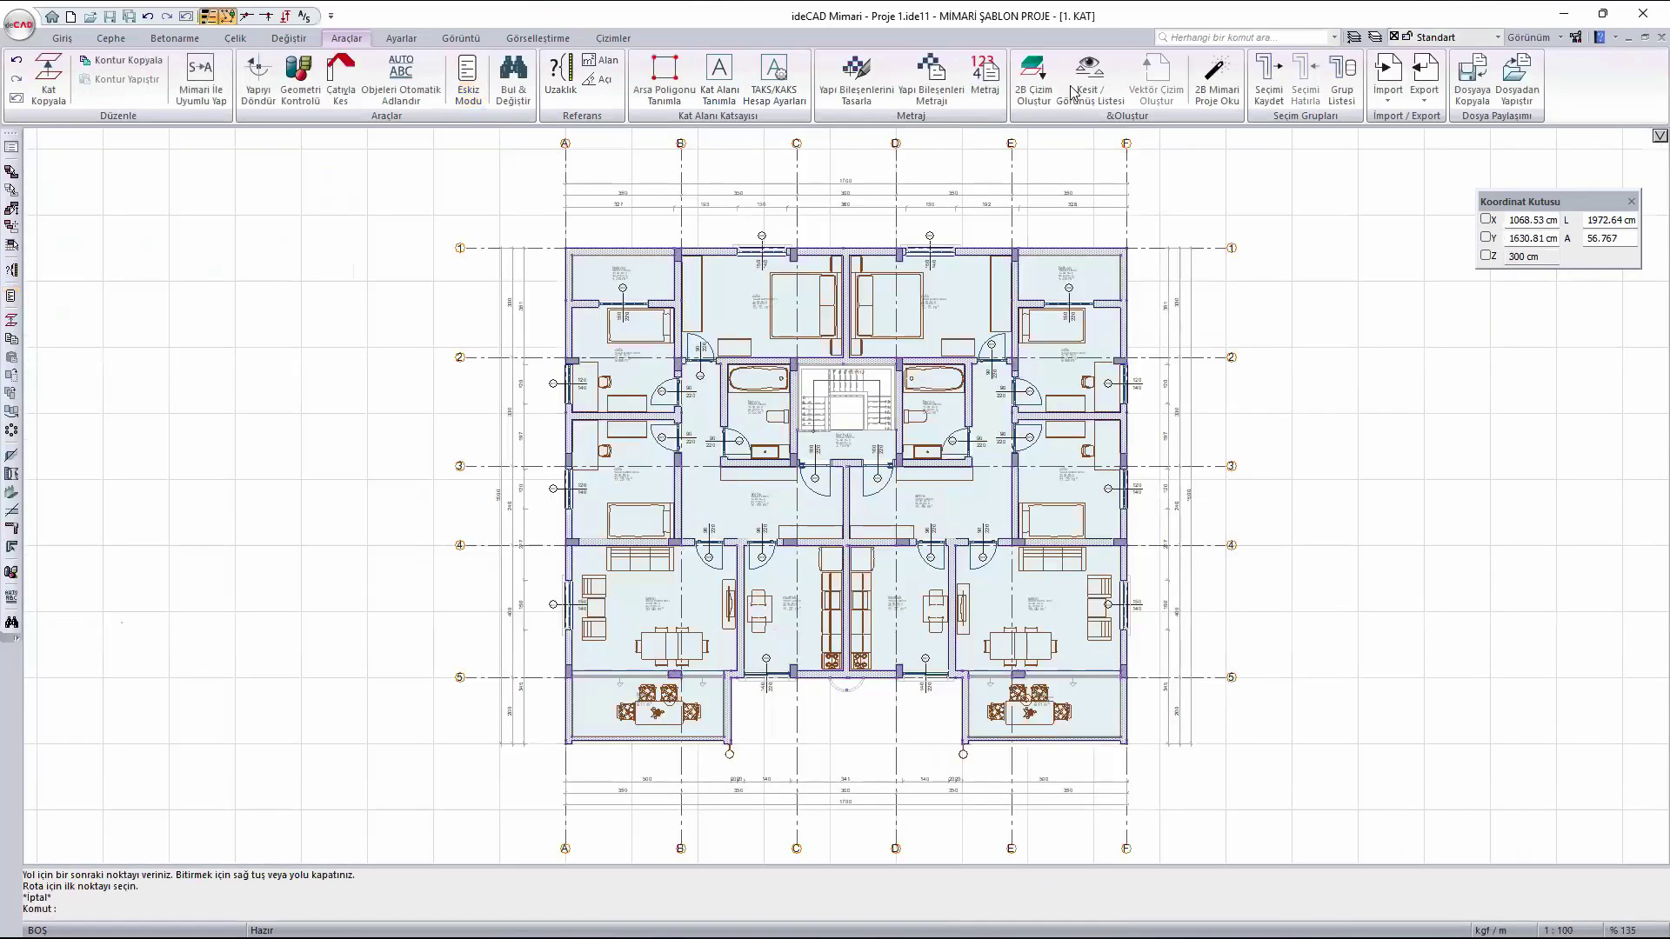
{"action": "left_click", "coordinate": [718, 77]}
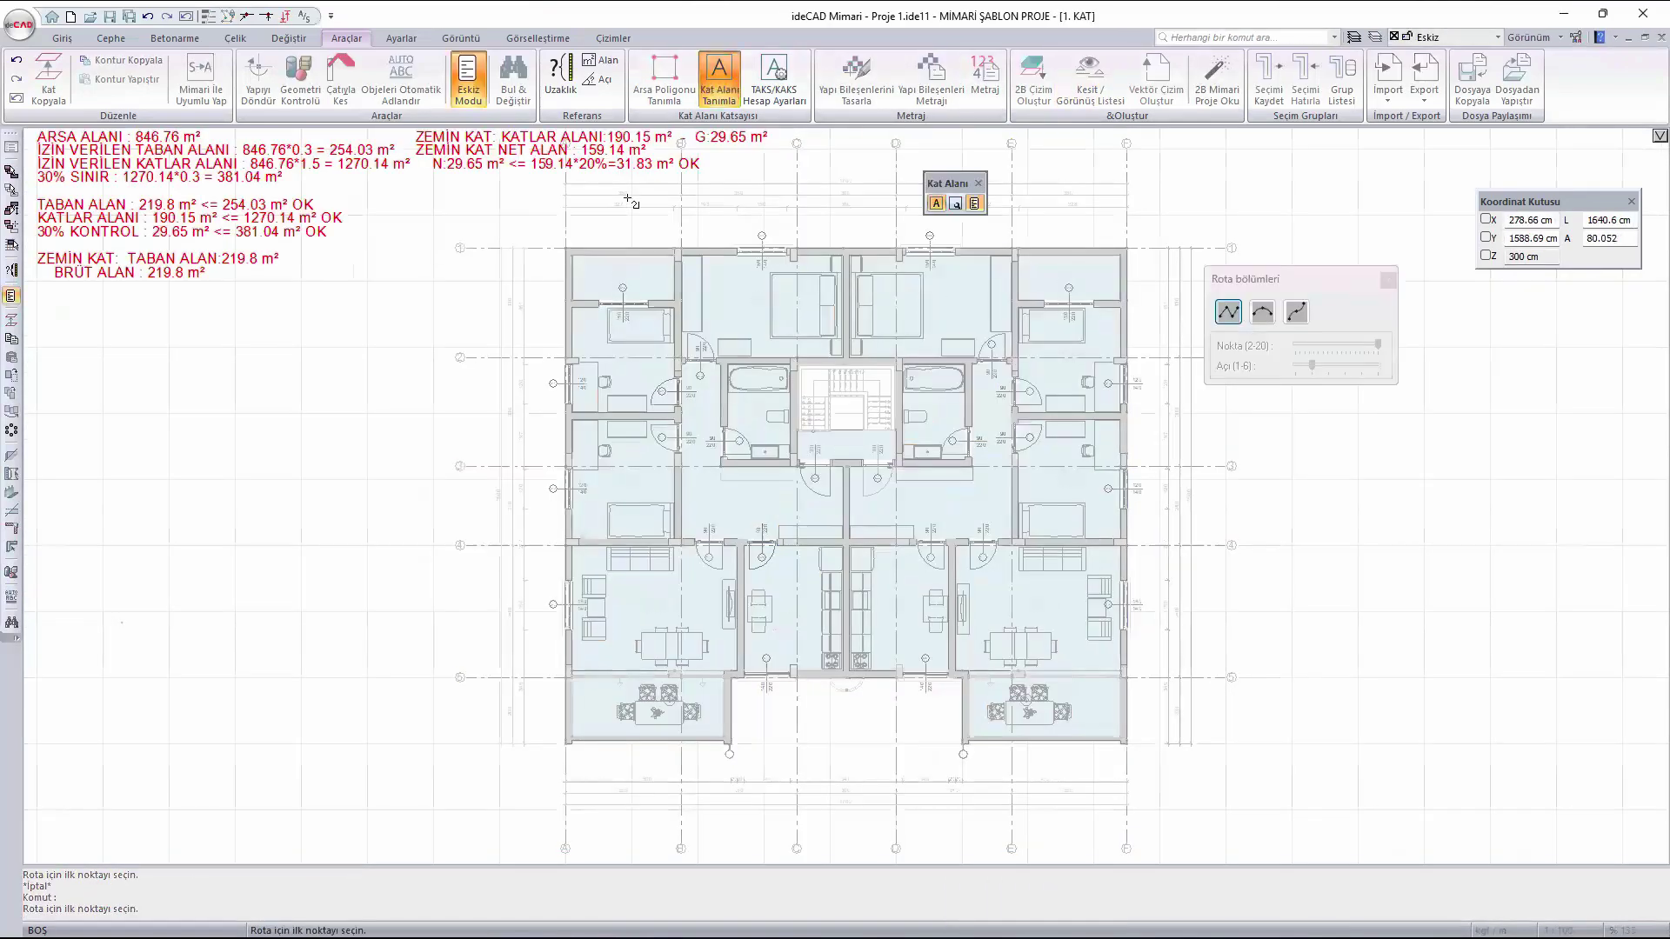
{"action": "scroll", "coordinate": [567, 234], "scroll_direction": "up", "scroll_amount": 8}
{"action": "left_click", "coordinate": [566, 250]}
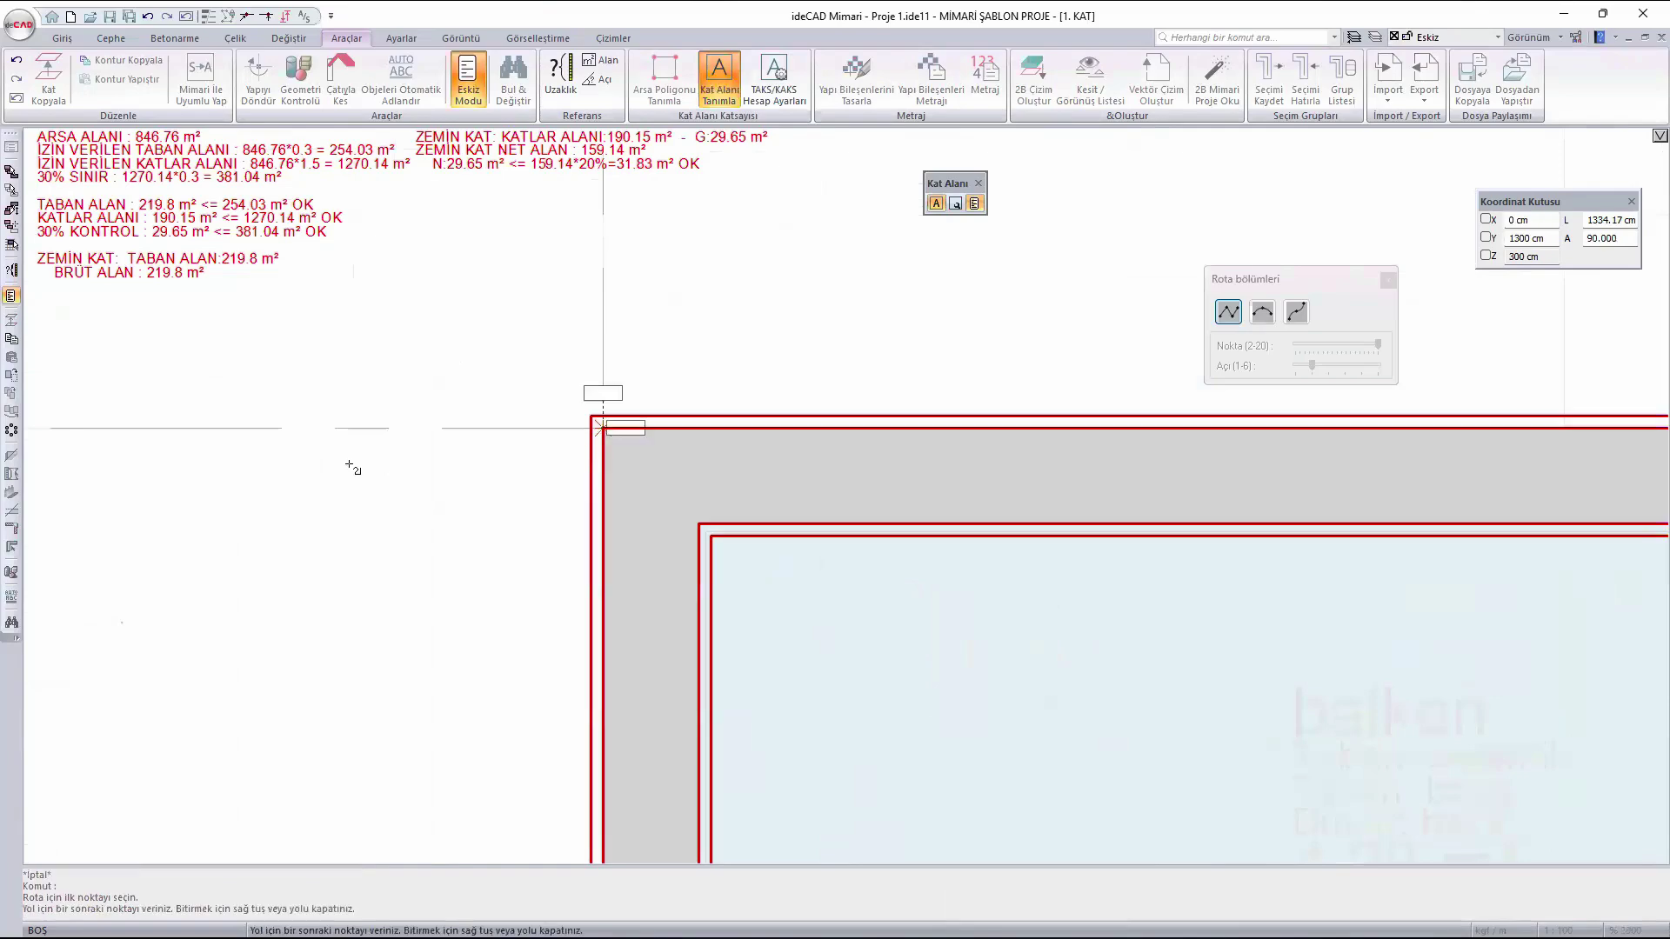
{"action": "scroll", "coordinate": [352, 468], "scroll_direction": "down", "scroll_amount": 6}
{"action": "scroll", "coordinate": [765, 503], "scroll_direction": "up", "scroll_amount": 3}
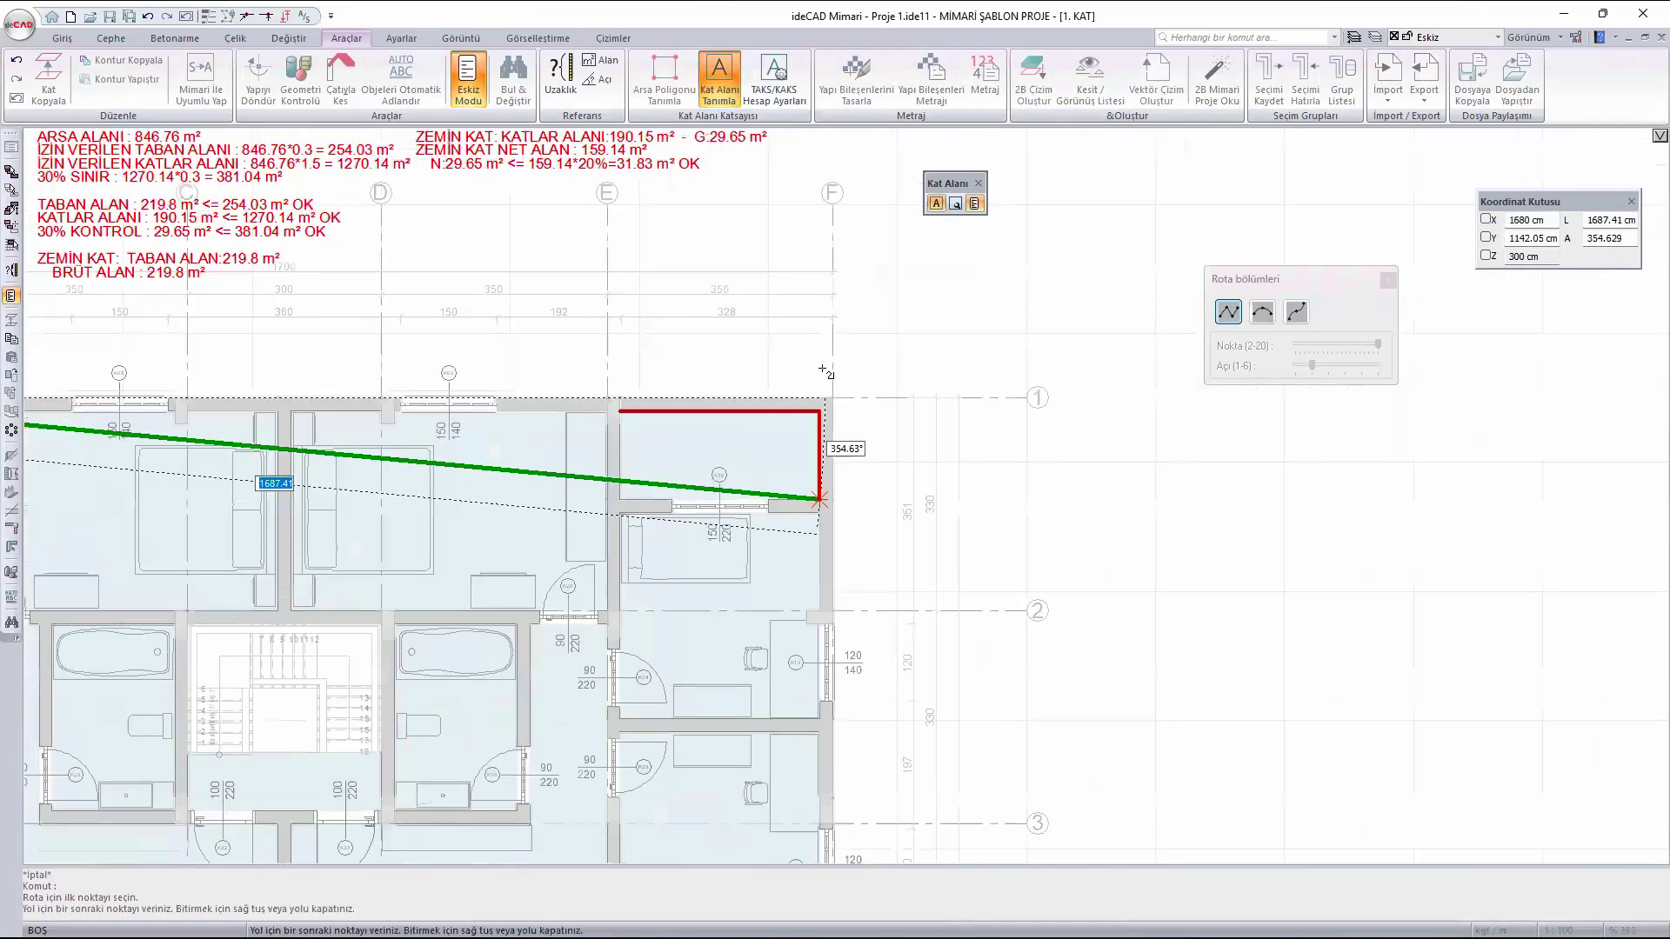
{"action": "scroll", "coordinate": [820, 397], "scroll_direction": "up", "scroll_amount": 6}
{"action": "left_click", "coordinate": [913, 413]}
- Extend the 1. KAT outline 1500 cm south along the east wall and around the wall end at the southeast corner
{"action": "scroll", "coordinate": [773, 219], "scroll_direction": "down", "scroll_amount": 3}
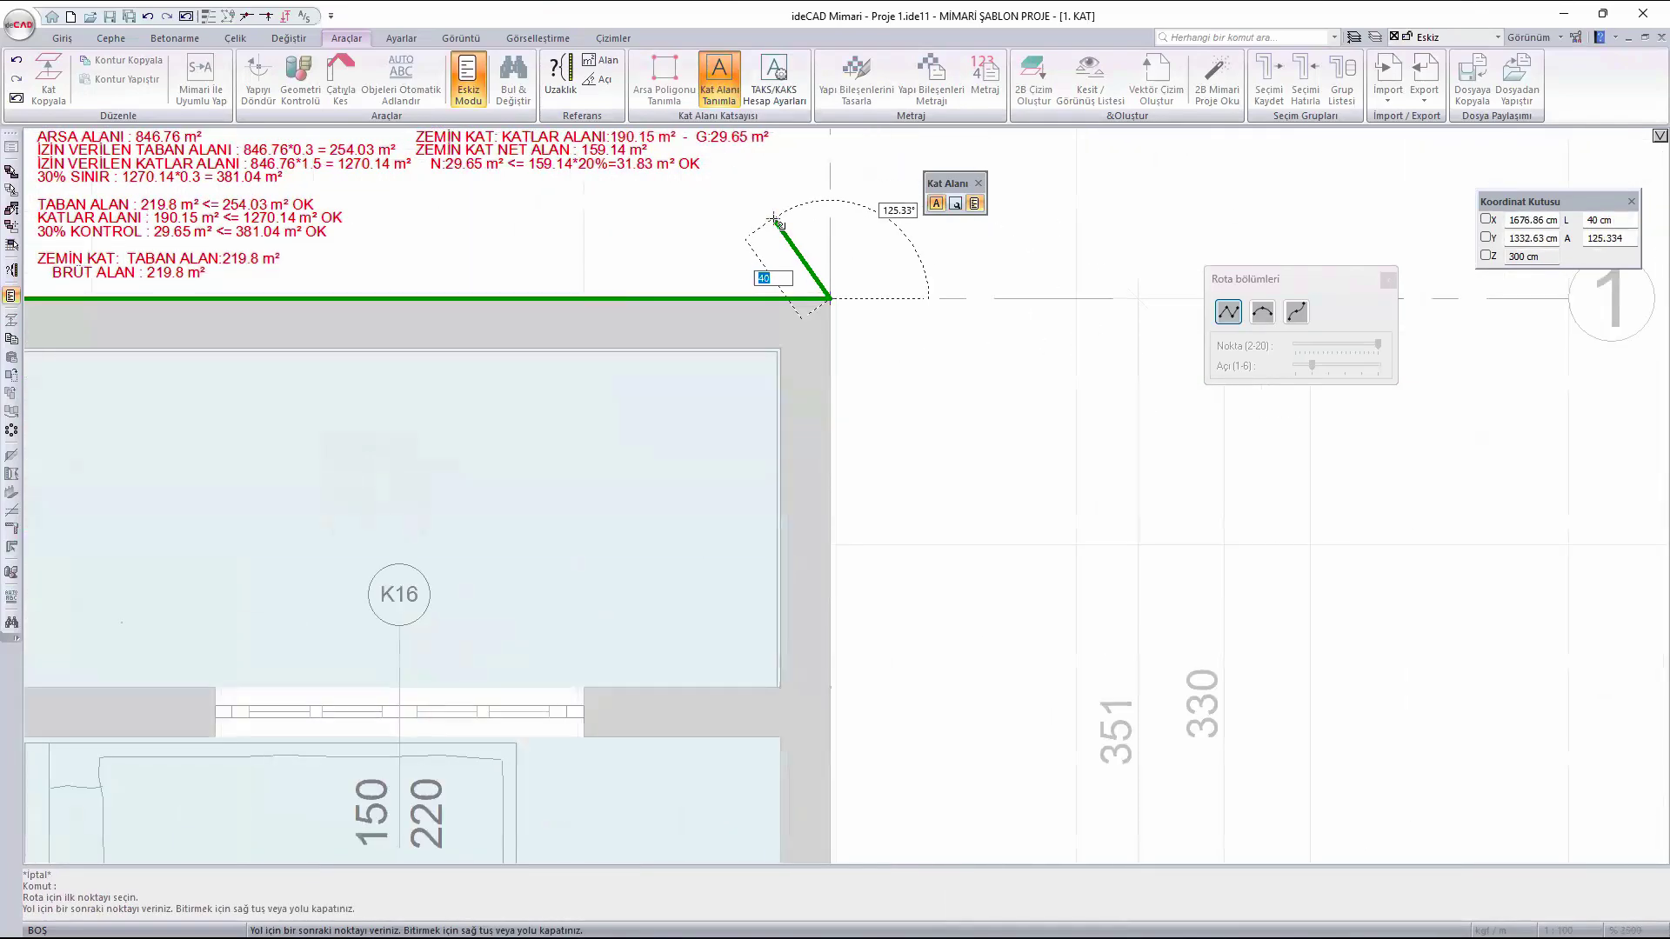
{"action": "scroll", "coordinate": [776, 219], "scroll_direction": "down", "scroll_amount": 5}
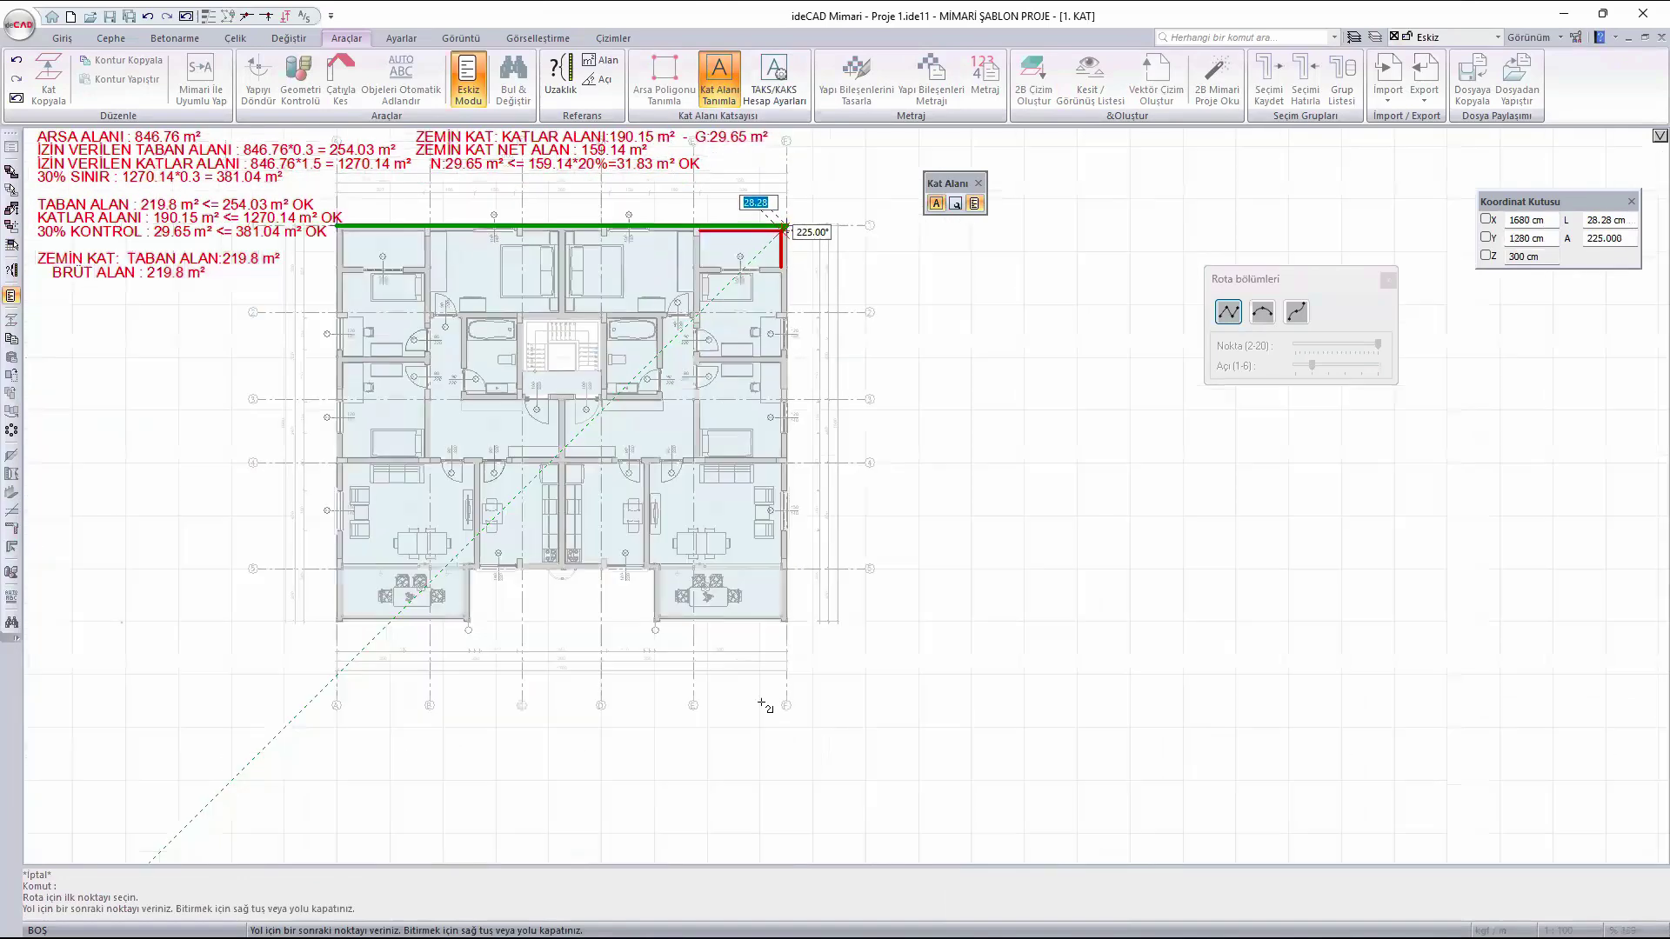
{"action": "scroll", "coordinate": [785, 620], "scroll_direction": "up", "scroll_amount": 8}
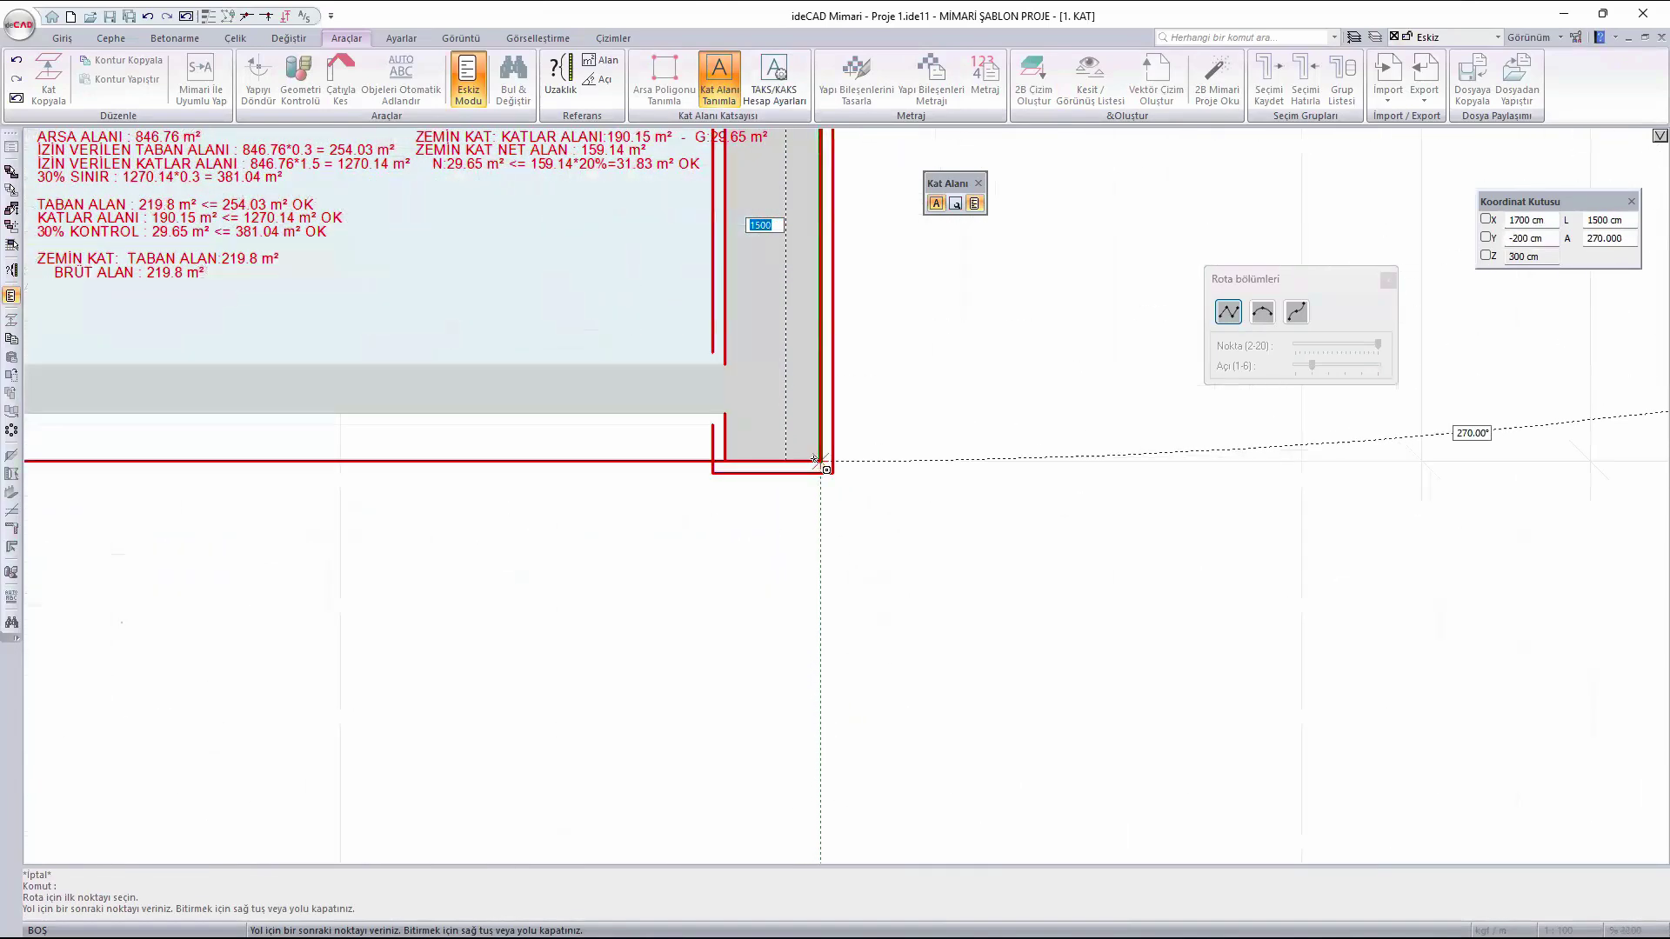
{"action": "left_click", "coordinate": [816, 460]}
{"action": "left_click", "coordinate": [726, 463]}
{"action": "left_click", "coordinate": [726, 415]}
{"action": "scroll", "coordinate": [1037, 416], "scroll_direction": "down", "scroll_amount": 2}
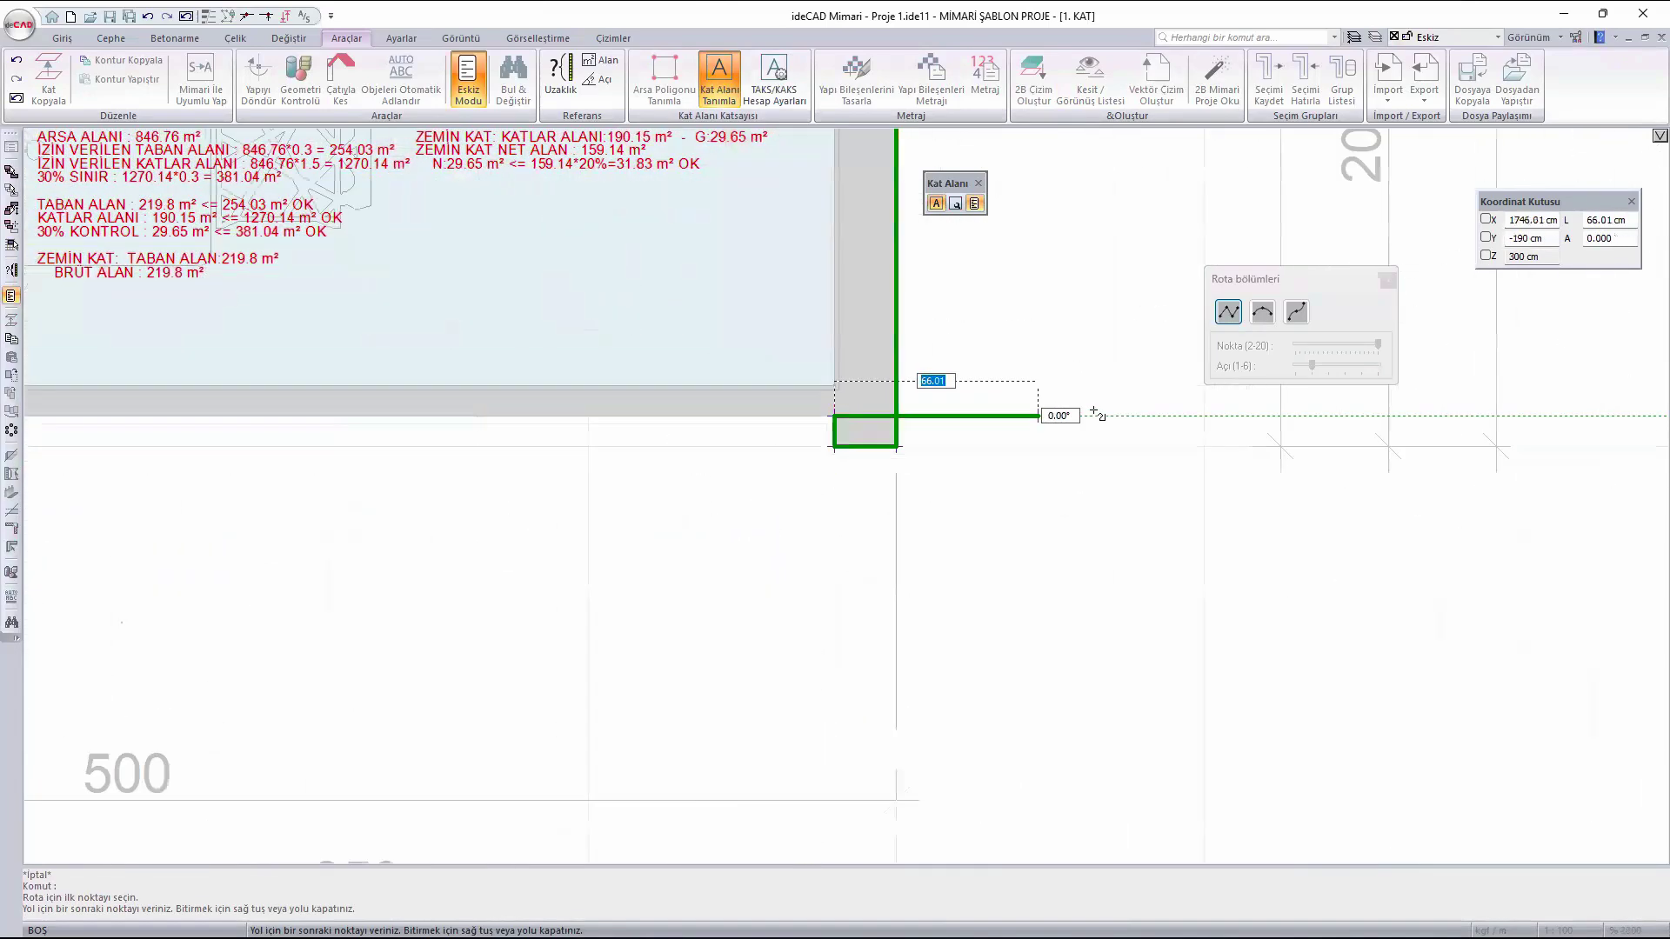
- Run the outline 459.7 cm west along the southeast balcony's south edge and around the 20 cm wide end of its west wall
{"action": "scroll", "coordinate": [1096, 413], "scroll_direction": "down", "scroll_amount": 3}
{"action": "scroll", "coordinate": [516, 423], "scroll_direction": "up", "scroll_amount": 5}
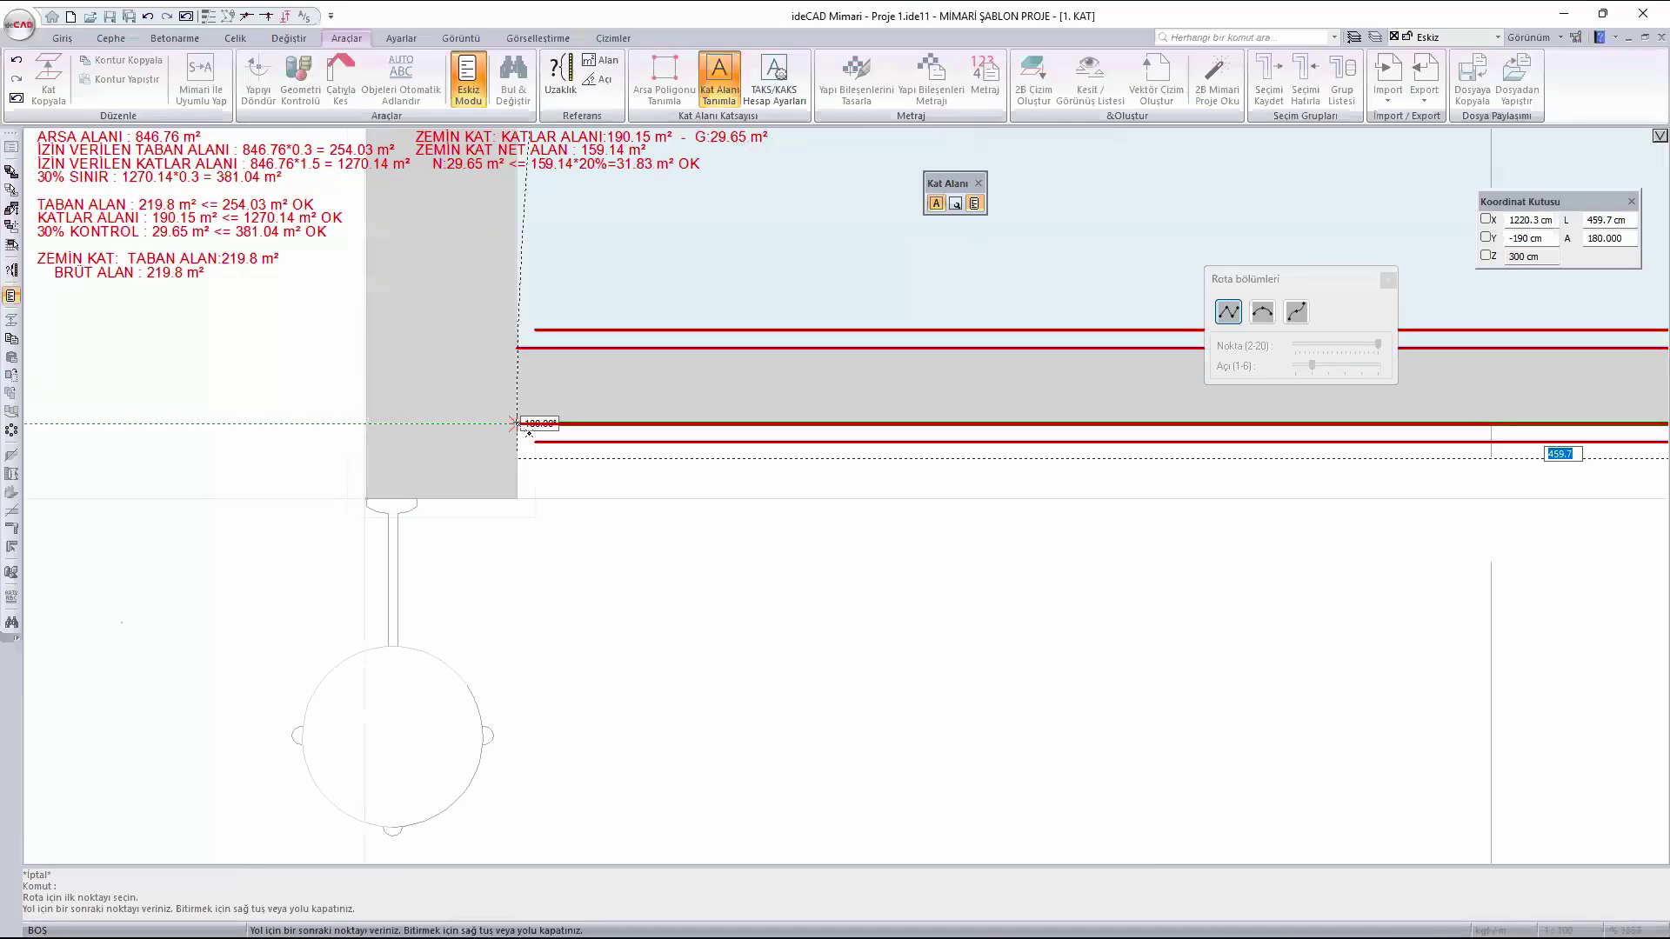
{"action": "left_click", "coordinate": [515, 423]}
{"action": "left_click", "coordinate": [518, 499]}
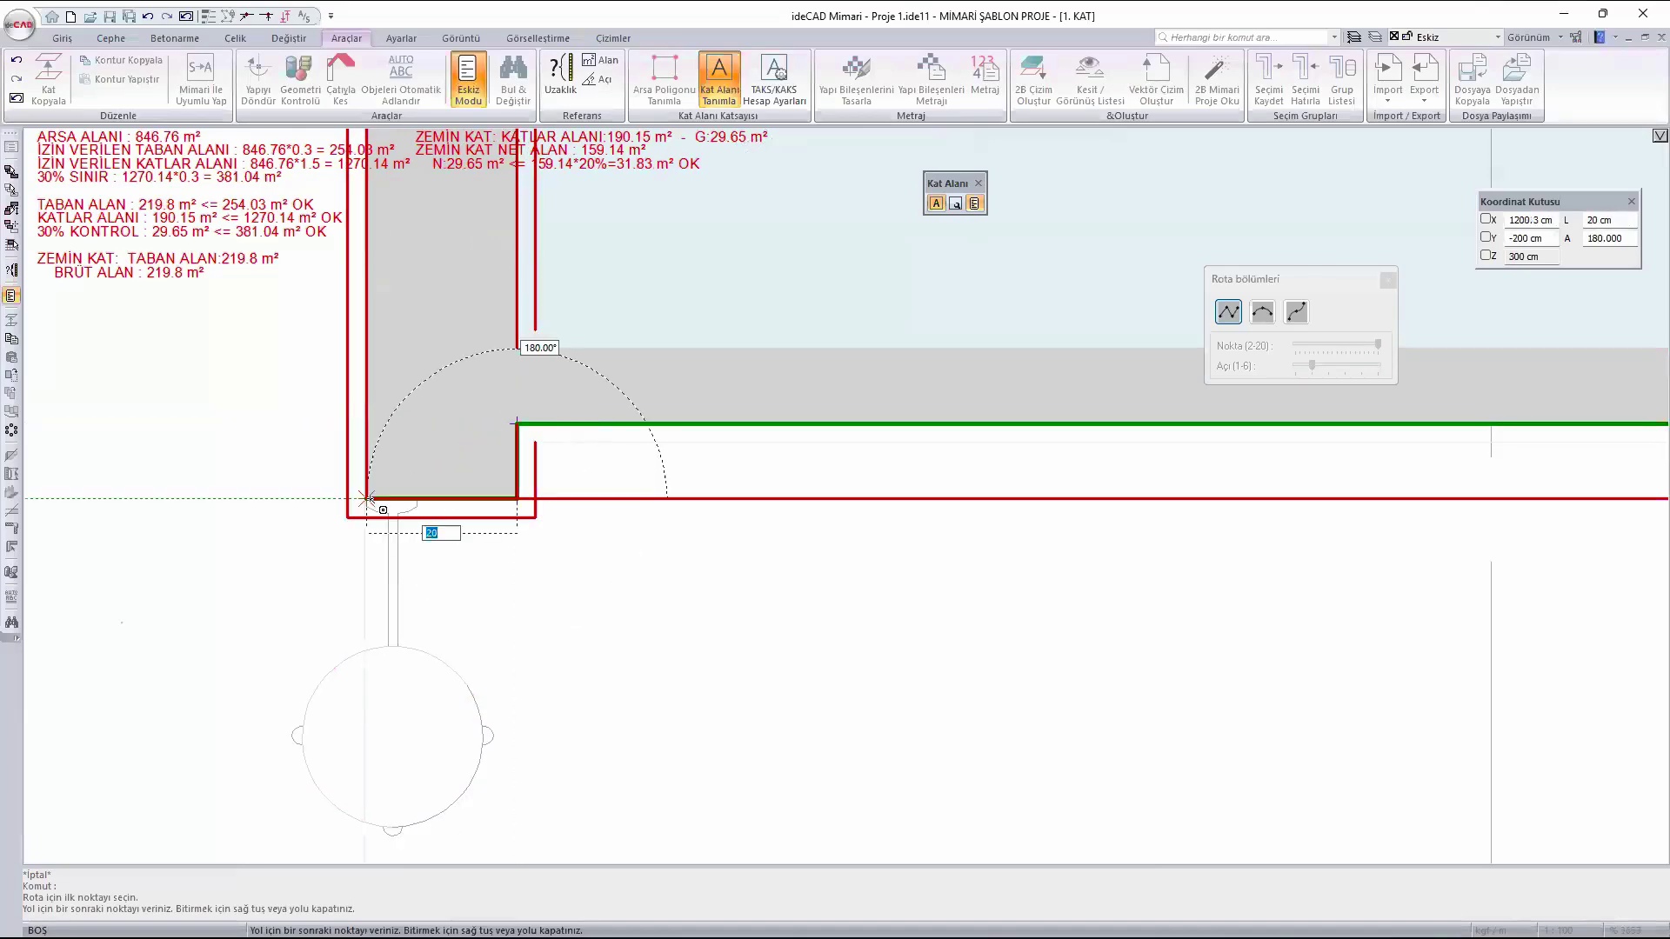
{"action": "scroll", "coordinate": [745, 556], "scroll_direction": "down", "scroll_amount": 8}
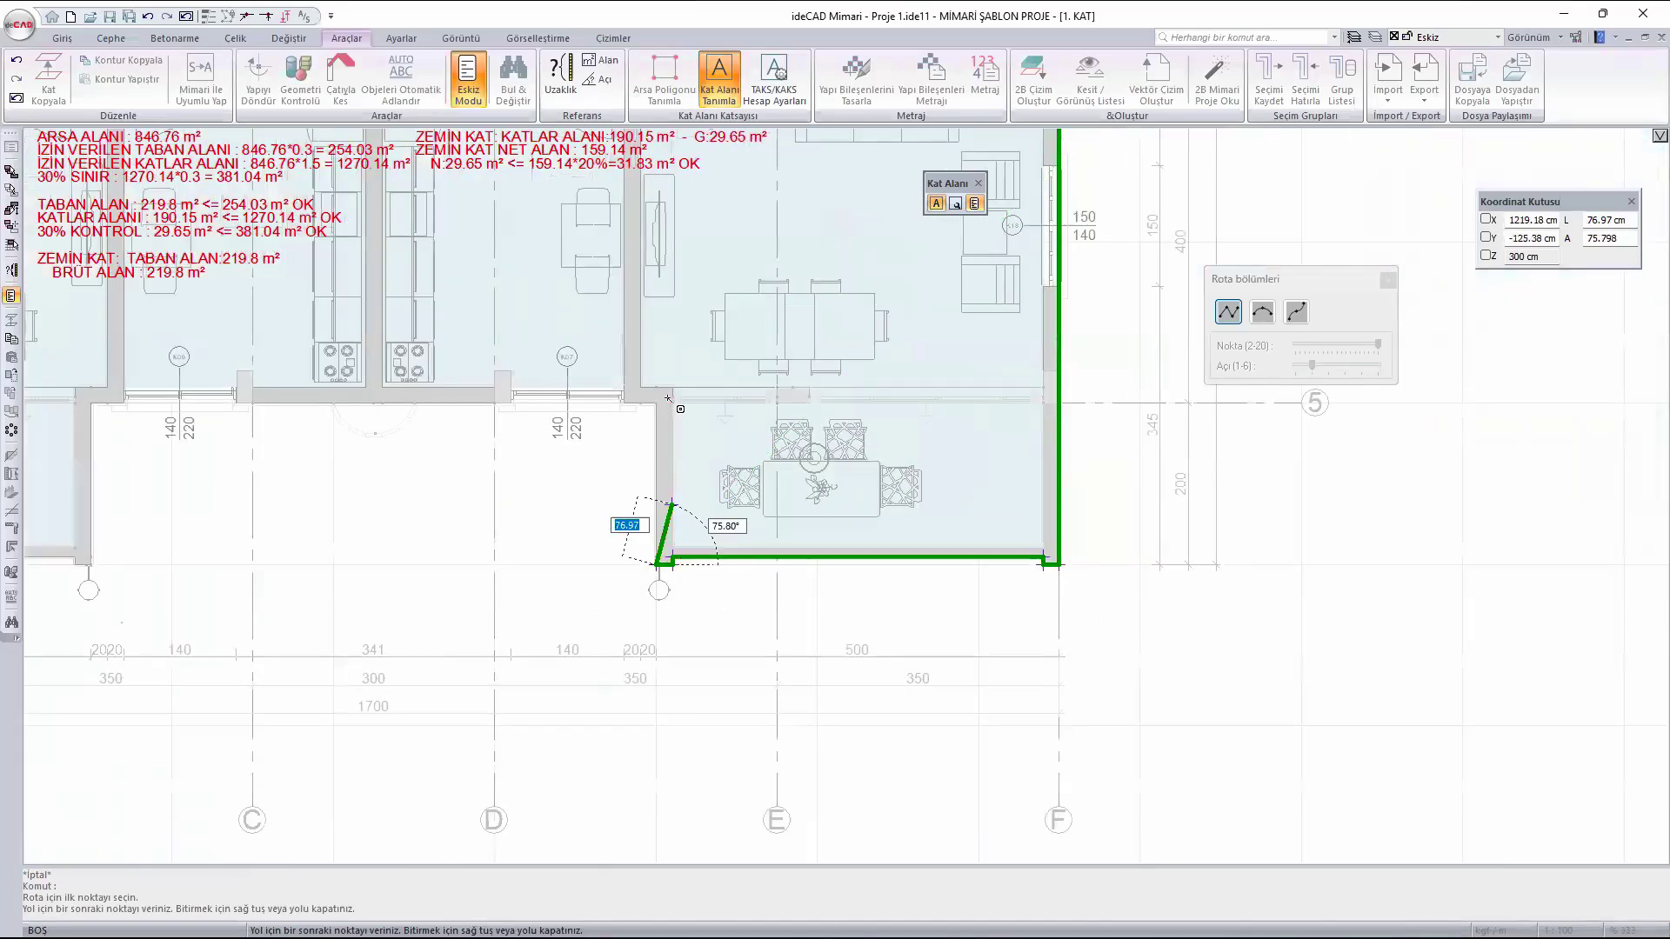
- Carry the outline north to axis 5 and west across the recess to the southwest balcony's east wall
{"action": "scroll", "coordinate": [668, 398], "scroll_direction": "up", "scroll_amount": 8}
{"action": "left_click", "coordinate": [654, 378]}
{"action": "scroll", "coordinate": [1009, 377], "scroll_direction": "down", "scroll_amount": 4}
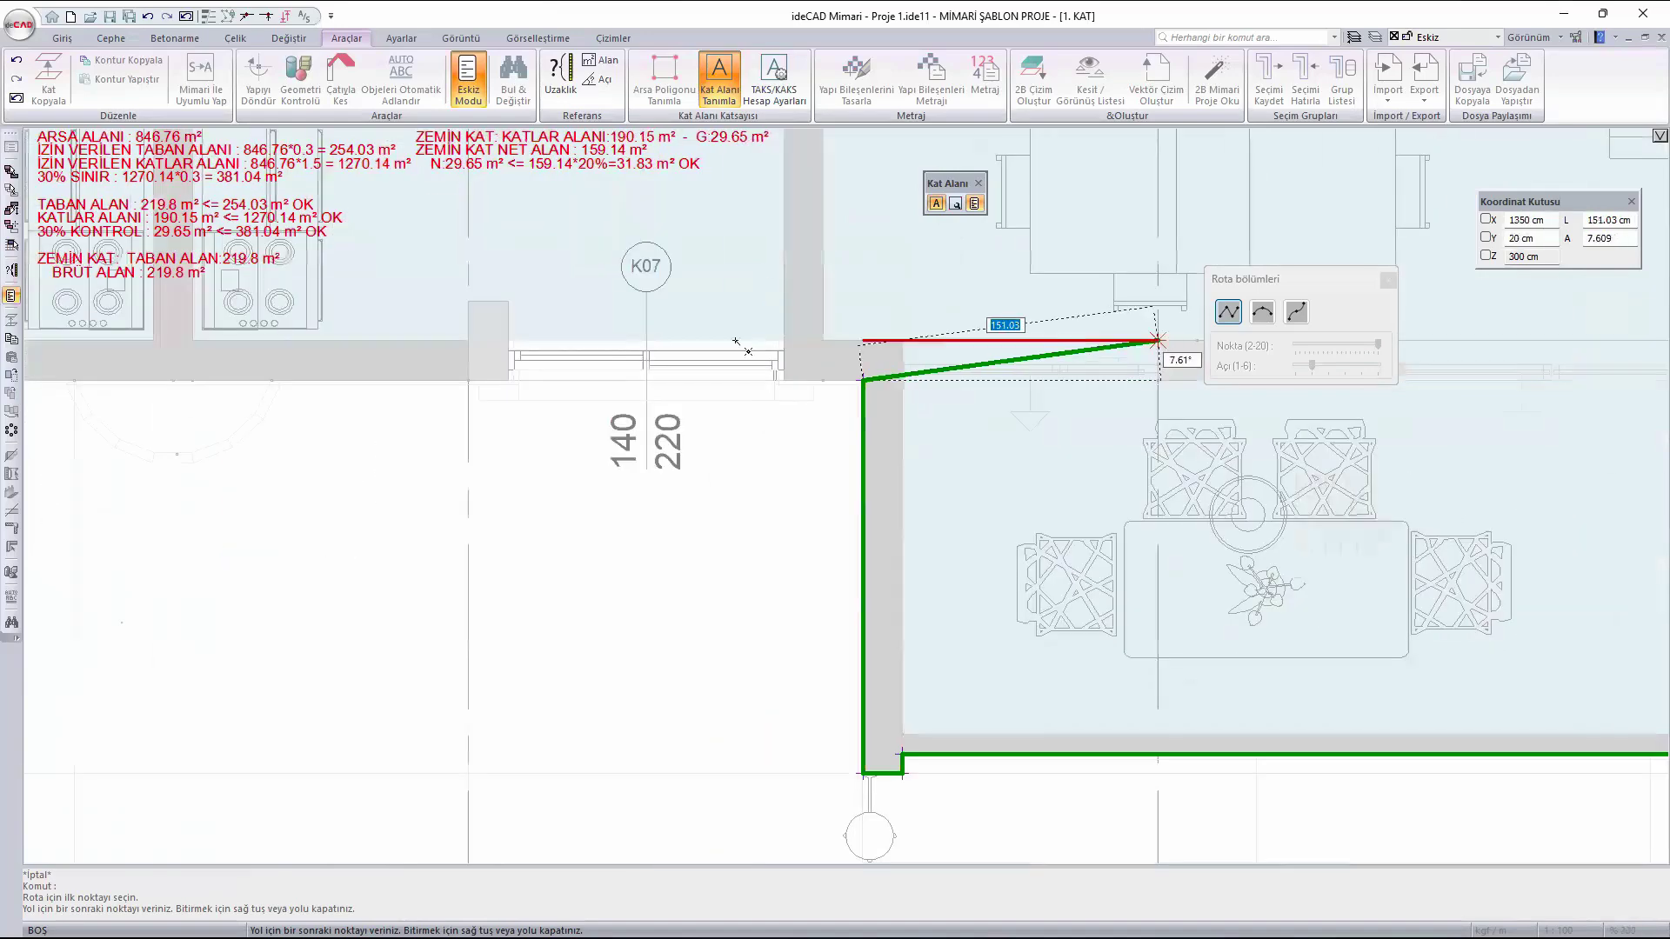
{"action": "scroll", "coordinate": [1156, 340], "scroll_direction": "down", "scroll_amount": 3}
{"action": "scroll", "coordinate": [317, 458], "scroll_direction": "up", "scroll_amount": 8}
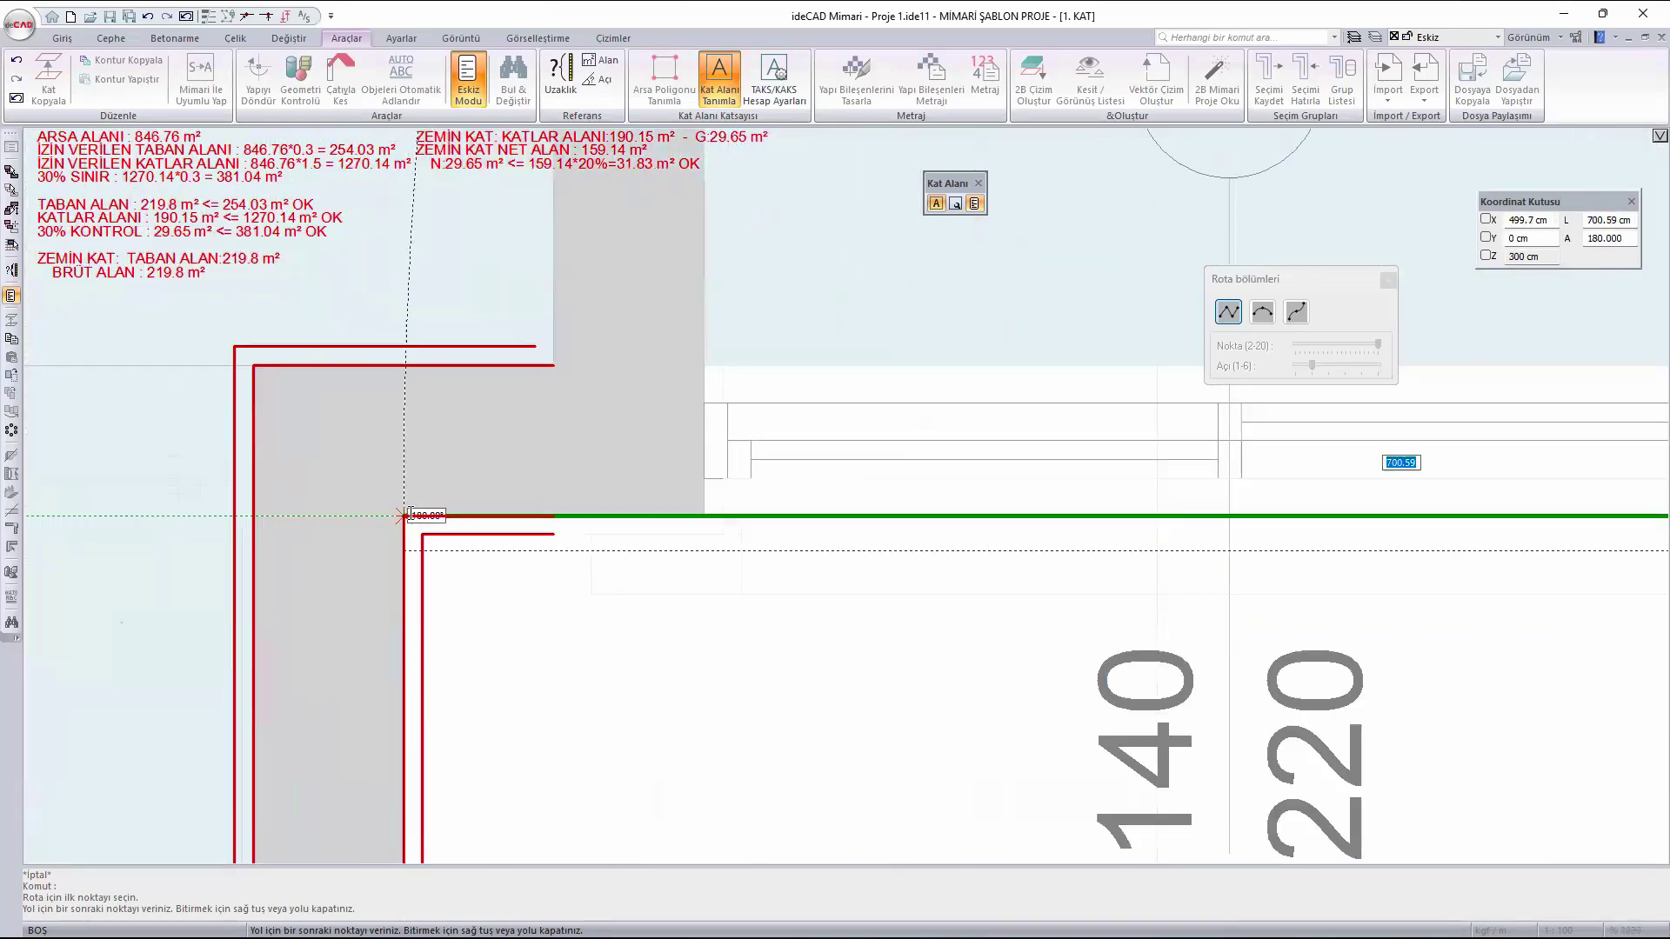
{"action": "left_click", "coordinate": [402, 516]}
- Trace the outline south along the southwest balcony's east wall and around that wall's southern end
{"action": "scroll", "coordinate": [444, 341], "scroll_direction": "down", "scroll_amount": 6}
{"action": "scroll", "coordinate": [504, 541], "scroll_direction": "up", "scroll_amount": 8}
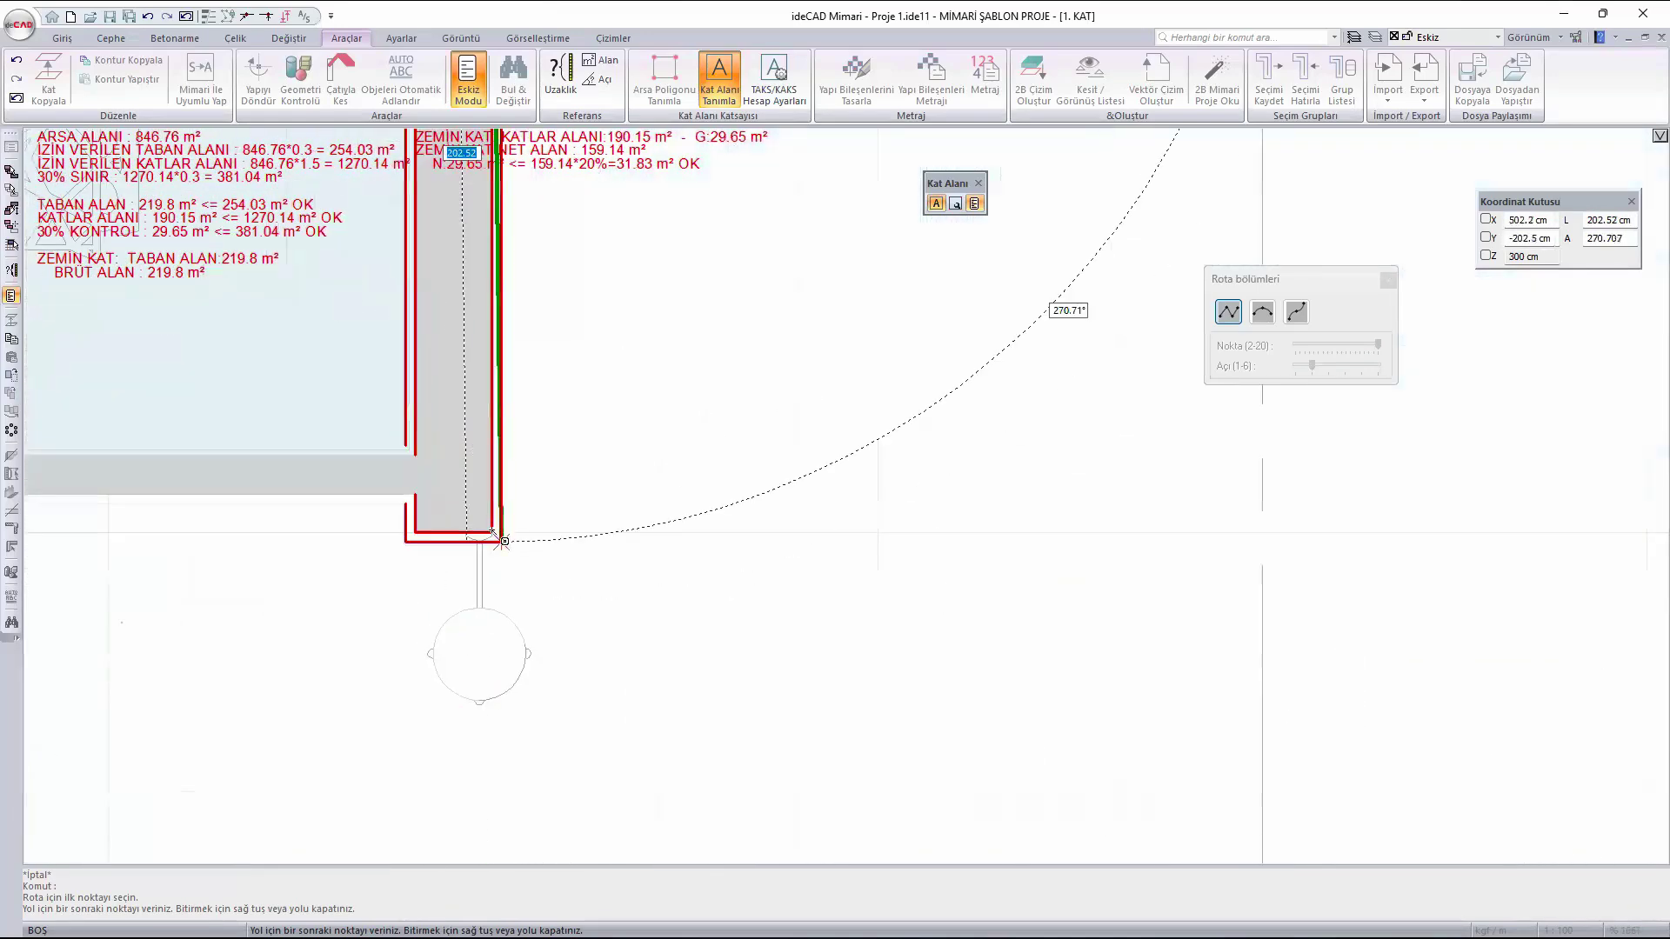
{"action": "left_click", "coordinate": [493, 534]}
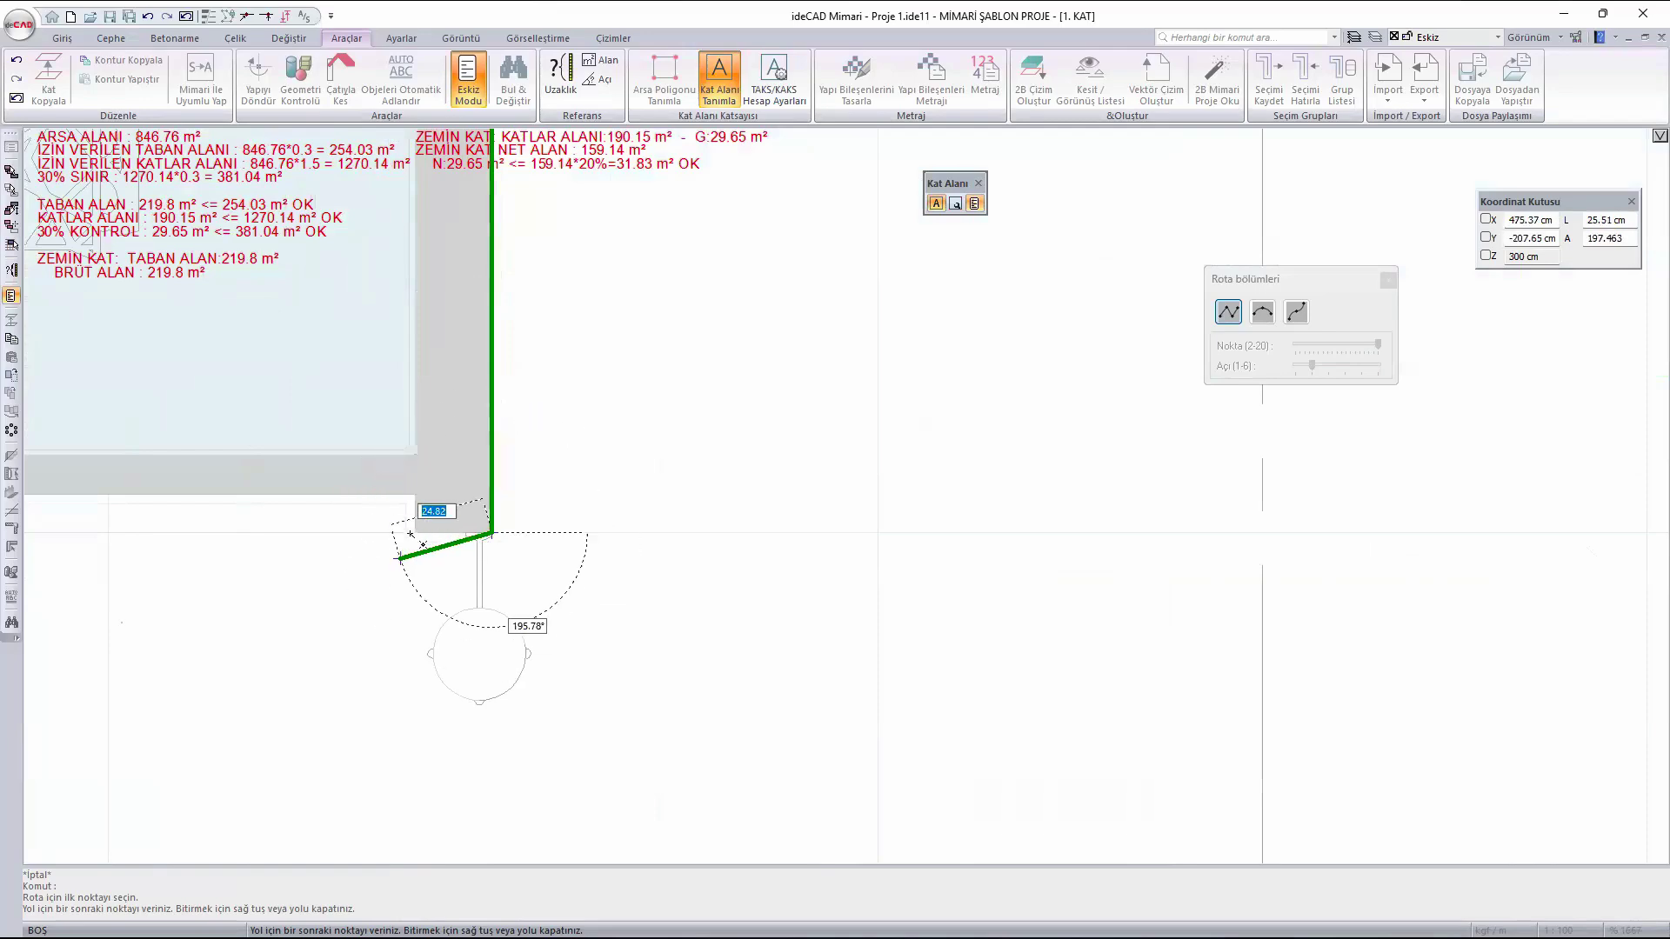
{"action": "left_click", "coordinate": [415, 534]}
{"action": "scroll", "coordinate": [819, 487], "scroll_direction": "down", "scroll_amount": 5}
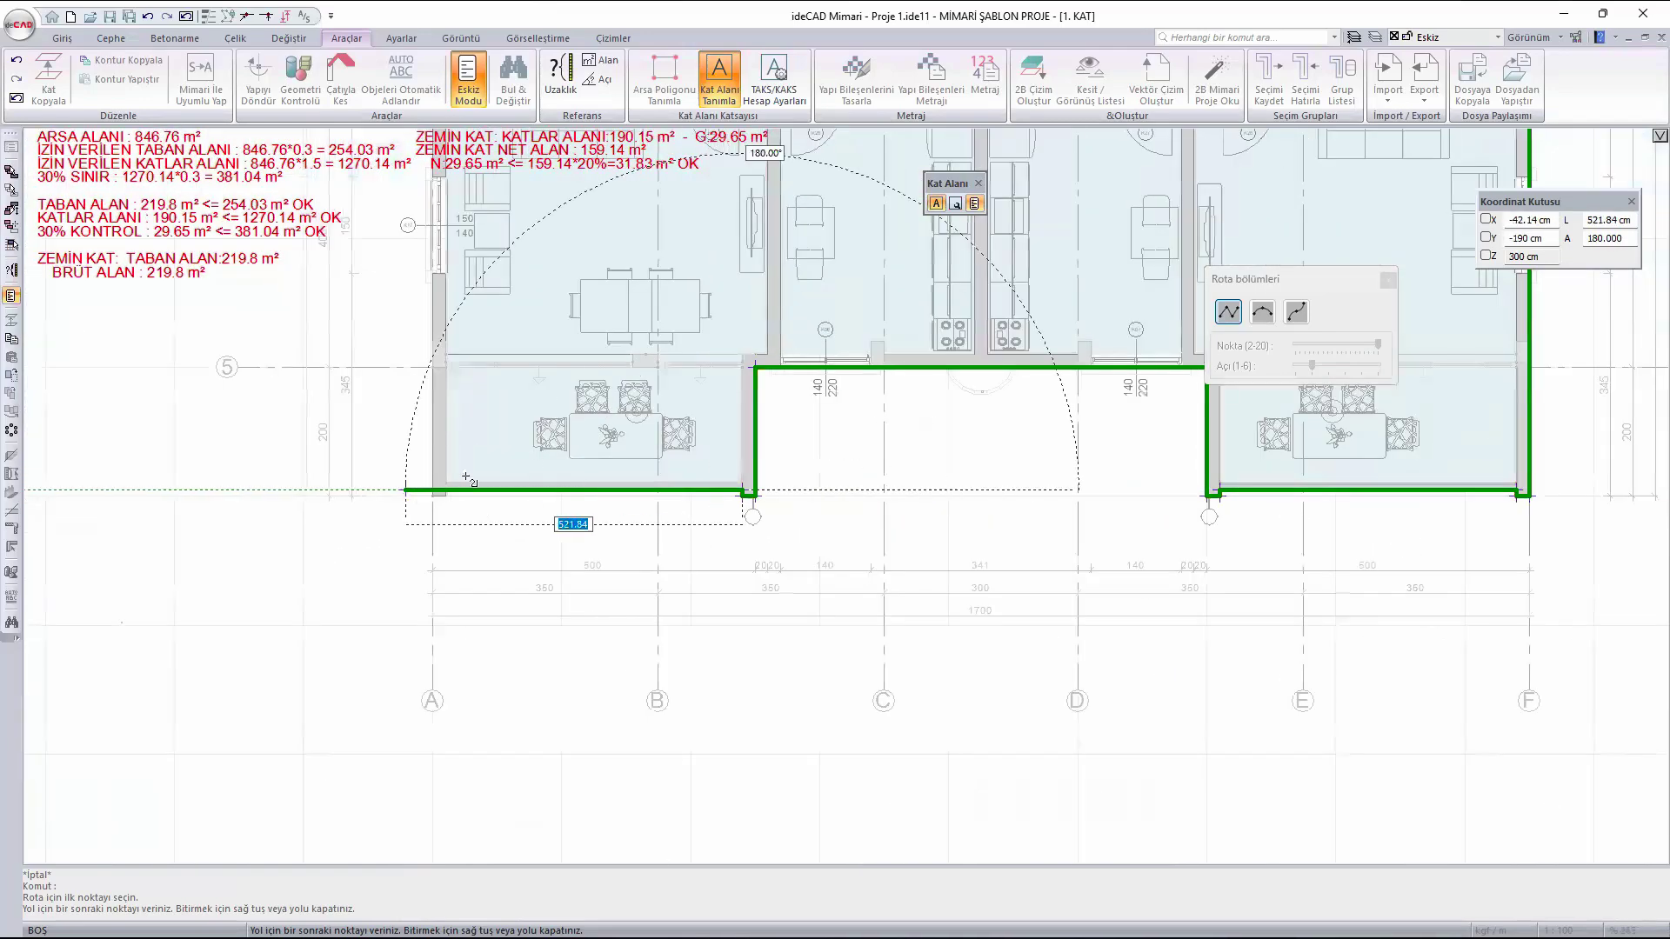
- Run the outline 459.7 cm west along the southwest balcony's edge, around the corner wall end, and close it up the west wall
{"action": "scroll", "coordinate": [339, 512], "scroll_direction": "up", "scroll_amount": 7}
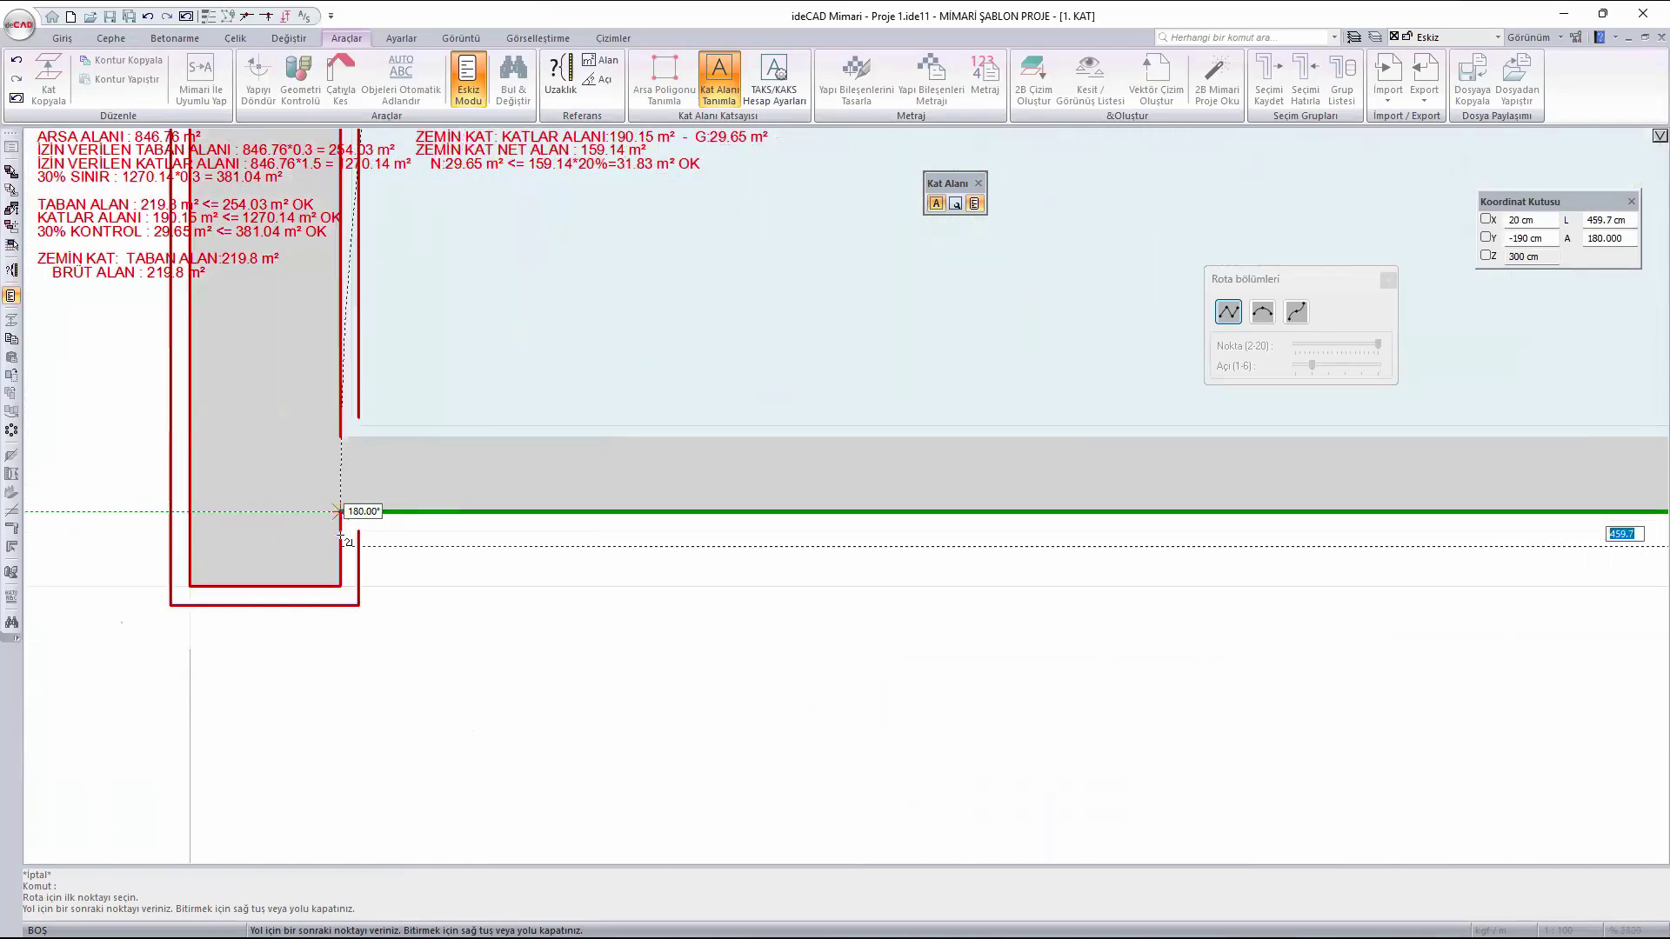
{"action": "left_click", "coordinate": [340, 511]}
{"action": "left_click", "coordinate": [340, 586]}
{"action": "left_click", "coordinate": [190, 586]}
{"action": "scroll", "coordinate": [355, 690], "scroll_direction": "down", "scroll_amount": 8}
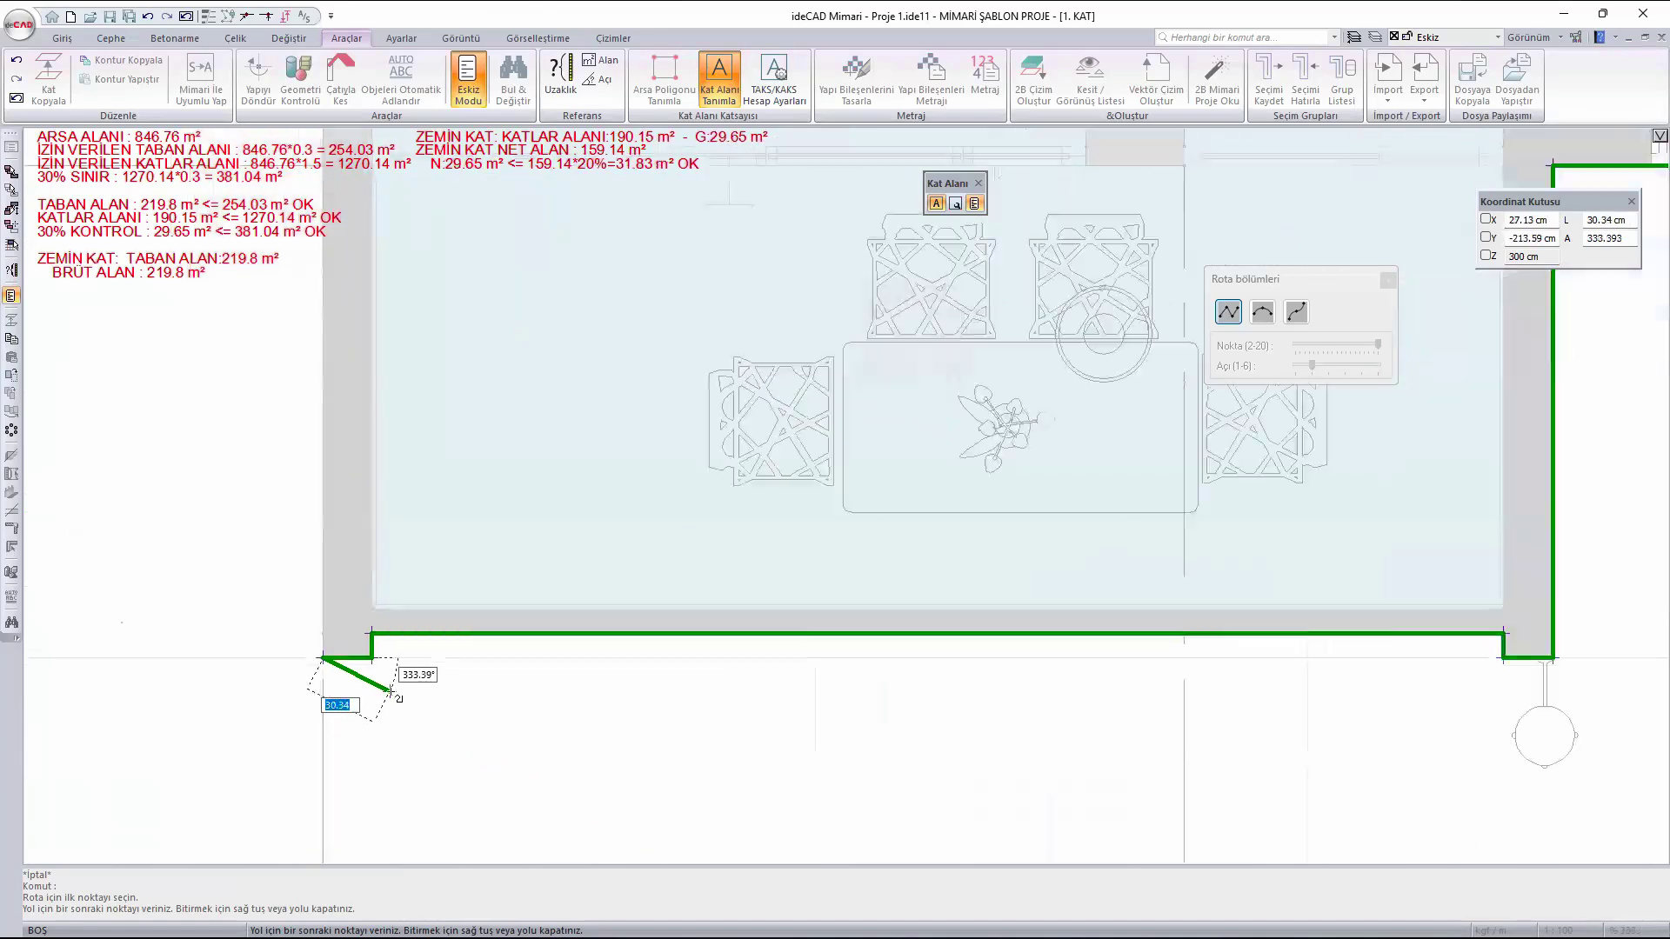
{"action": "scroll", "coordinate": [357, 280], "scroll_direction": "up", "scroll_amount": 8}
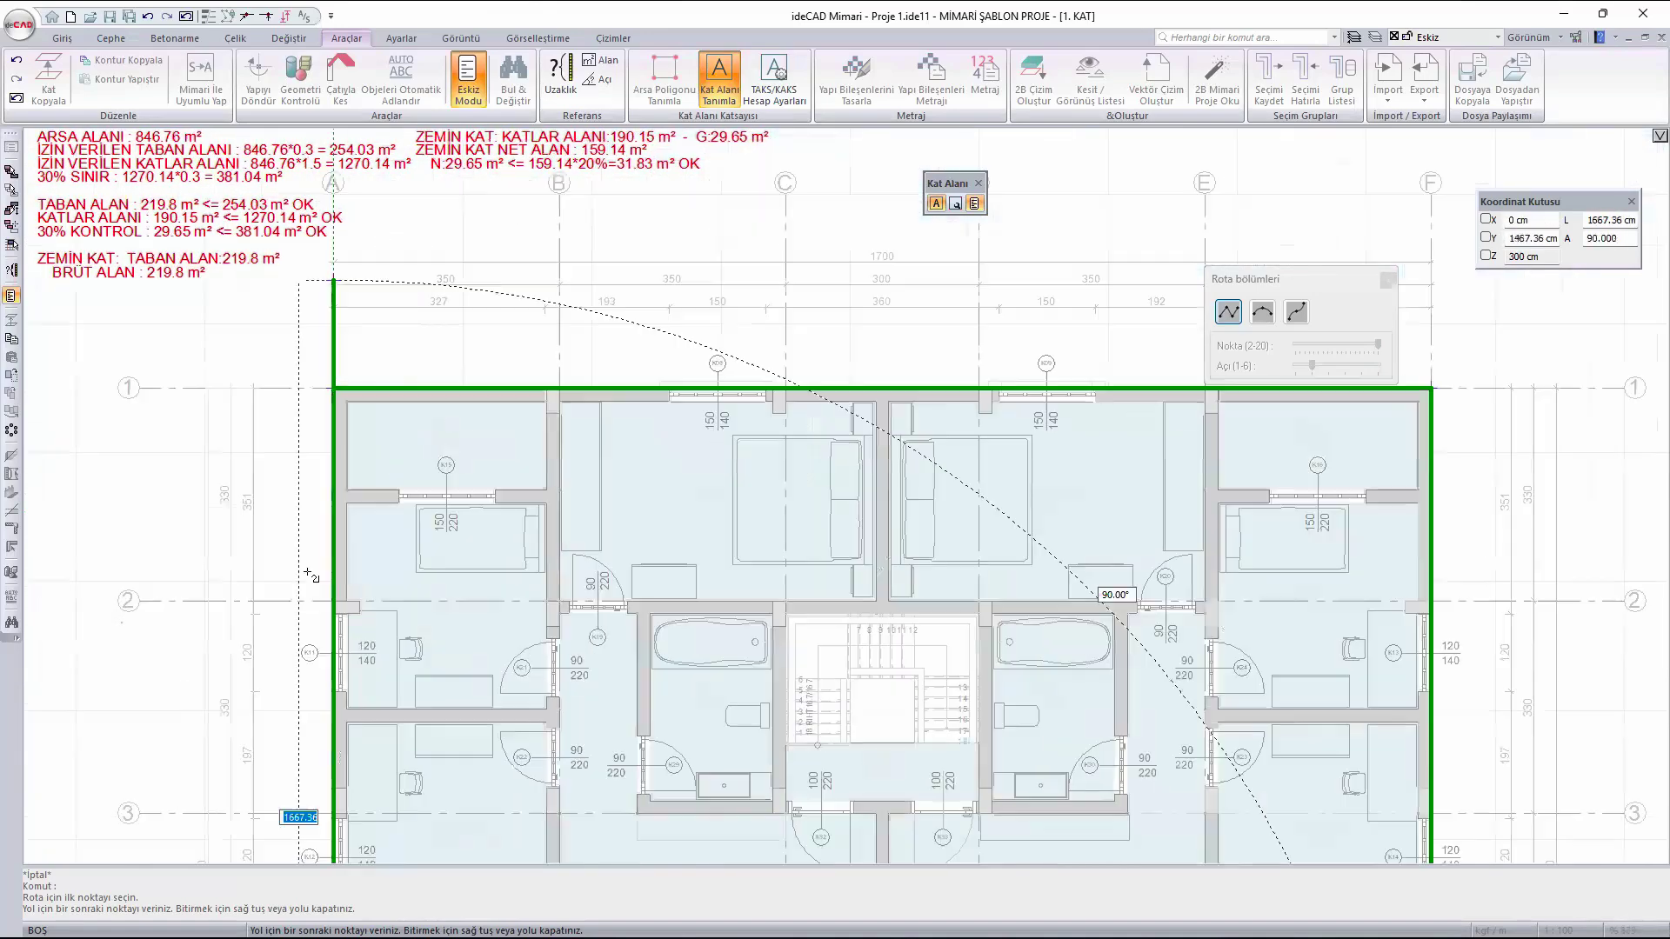
{"action": "left_click", "coordinate": [302, 540]}
- Define a deducted area over the northwest balcony, 310 cm wide, following its inner wall faces
{"action": "scroll", "coordinate": [342, 600], "scroll_direction": "up", "scroll_amount": 4}
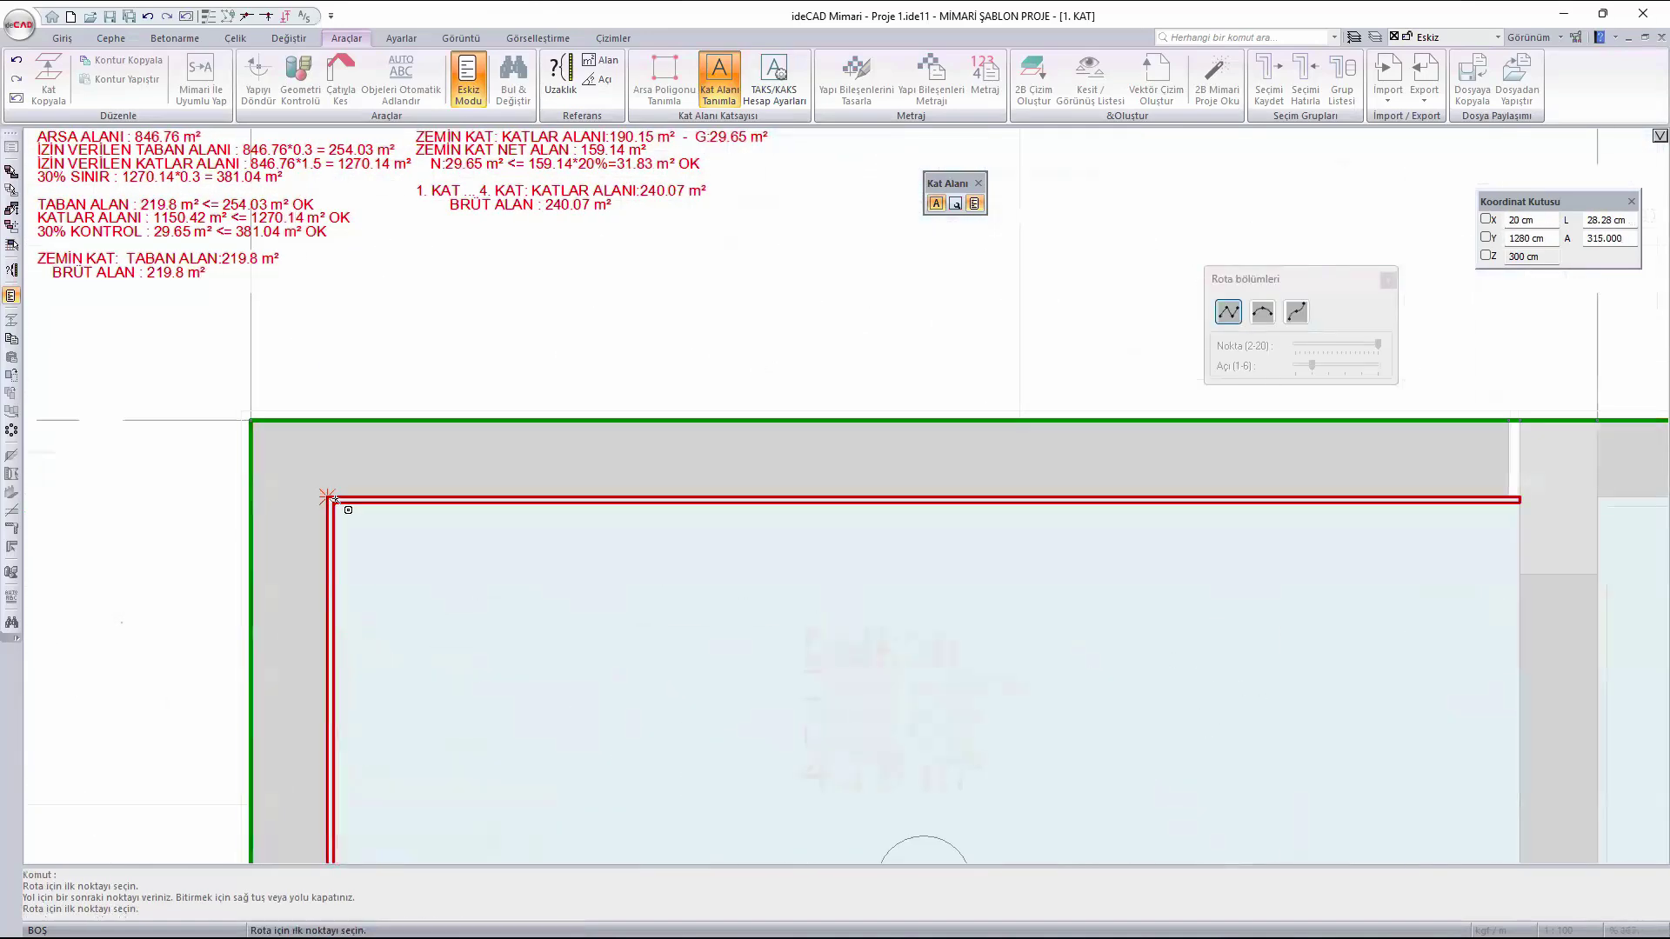
{"action": "left_click", "coordinate": [328, 496]}
{"action": "scroll", "coordinate": [241, 440], "scroll_direction": "down", "scroll_amount": 3}
{"action": "left_click", "coordinate": [896, 467]}
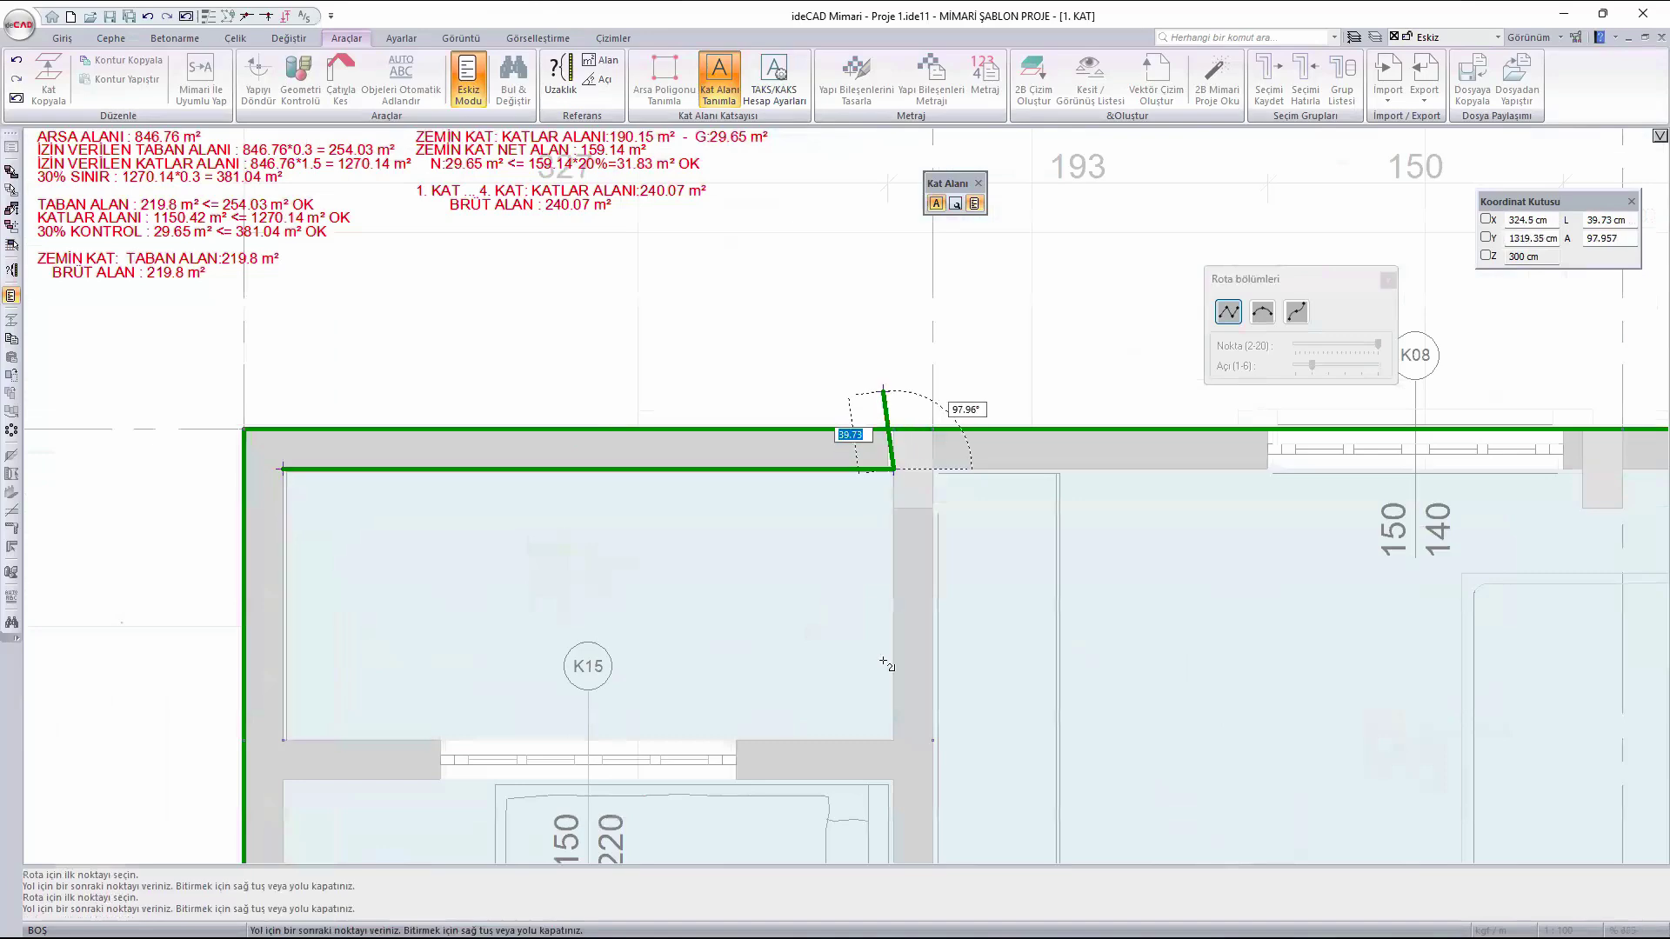
{"action": "scroll", "coordinate": [884, 394], "scroll_direction": "down", "scroll_amount": 1}
{"action": "left_click", "coordinate": [894, 674]}
{"action": "left_click", "coordinate": [402, 670]}
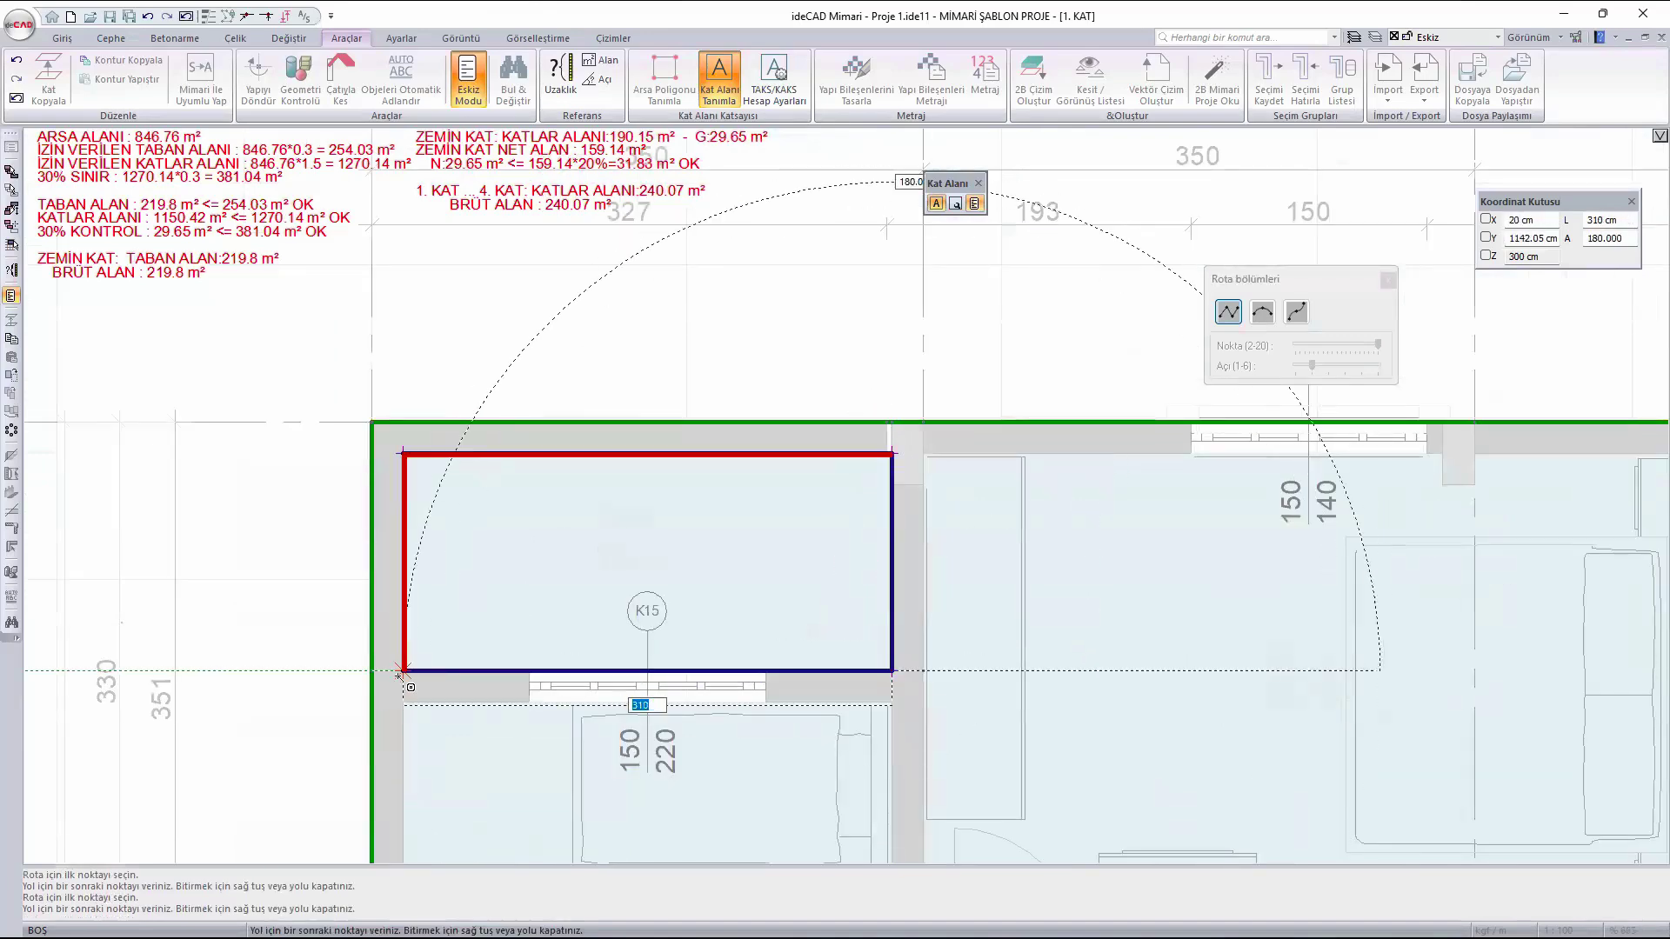
{"action": "left_click", "coordinate": [403, 453]}
{"action": "scroll", "coordinate": [402, 453], "scroll_direction": "down", "scroll_amount": 4}
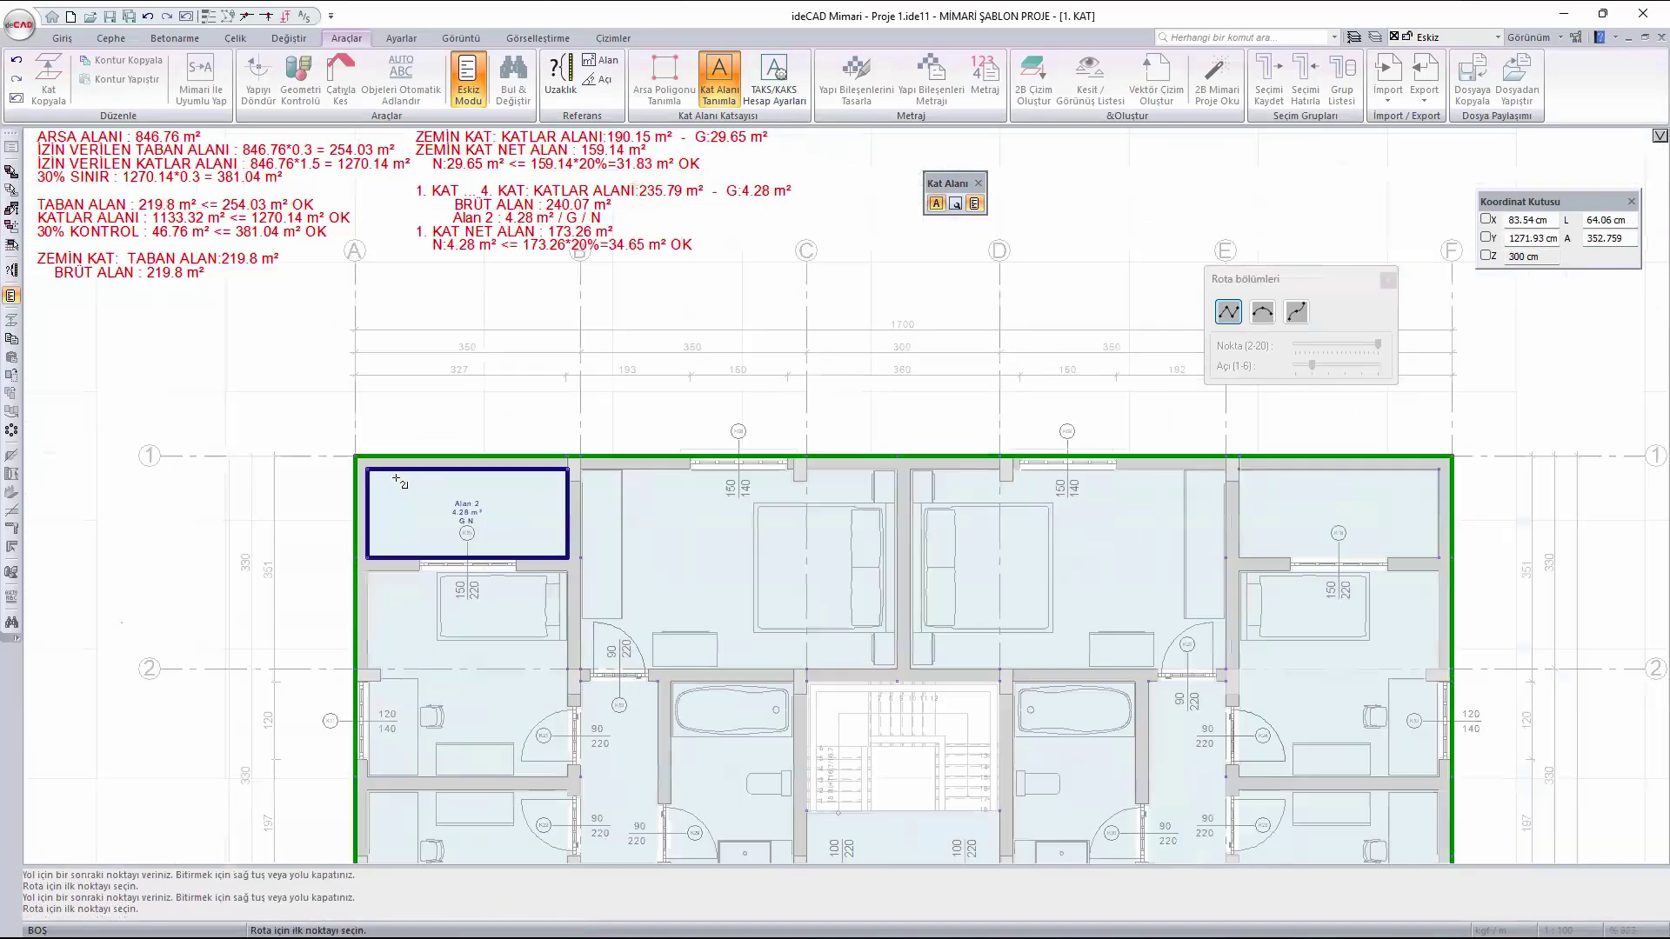
- Define a deducted area over the northeast balcony, 310 cm wide, following its inner wall faces
{"action": "scroll", "coordinate": [1008, 365], "scroll_direction": "up", "scroll_amount": 6}
{"action": "left_click", "coordinate": [954, 385]}
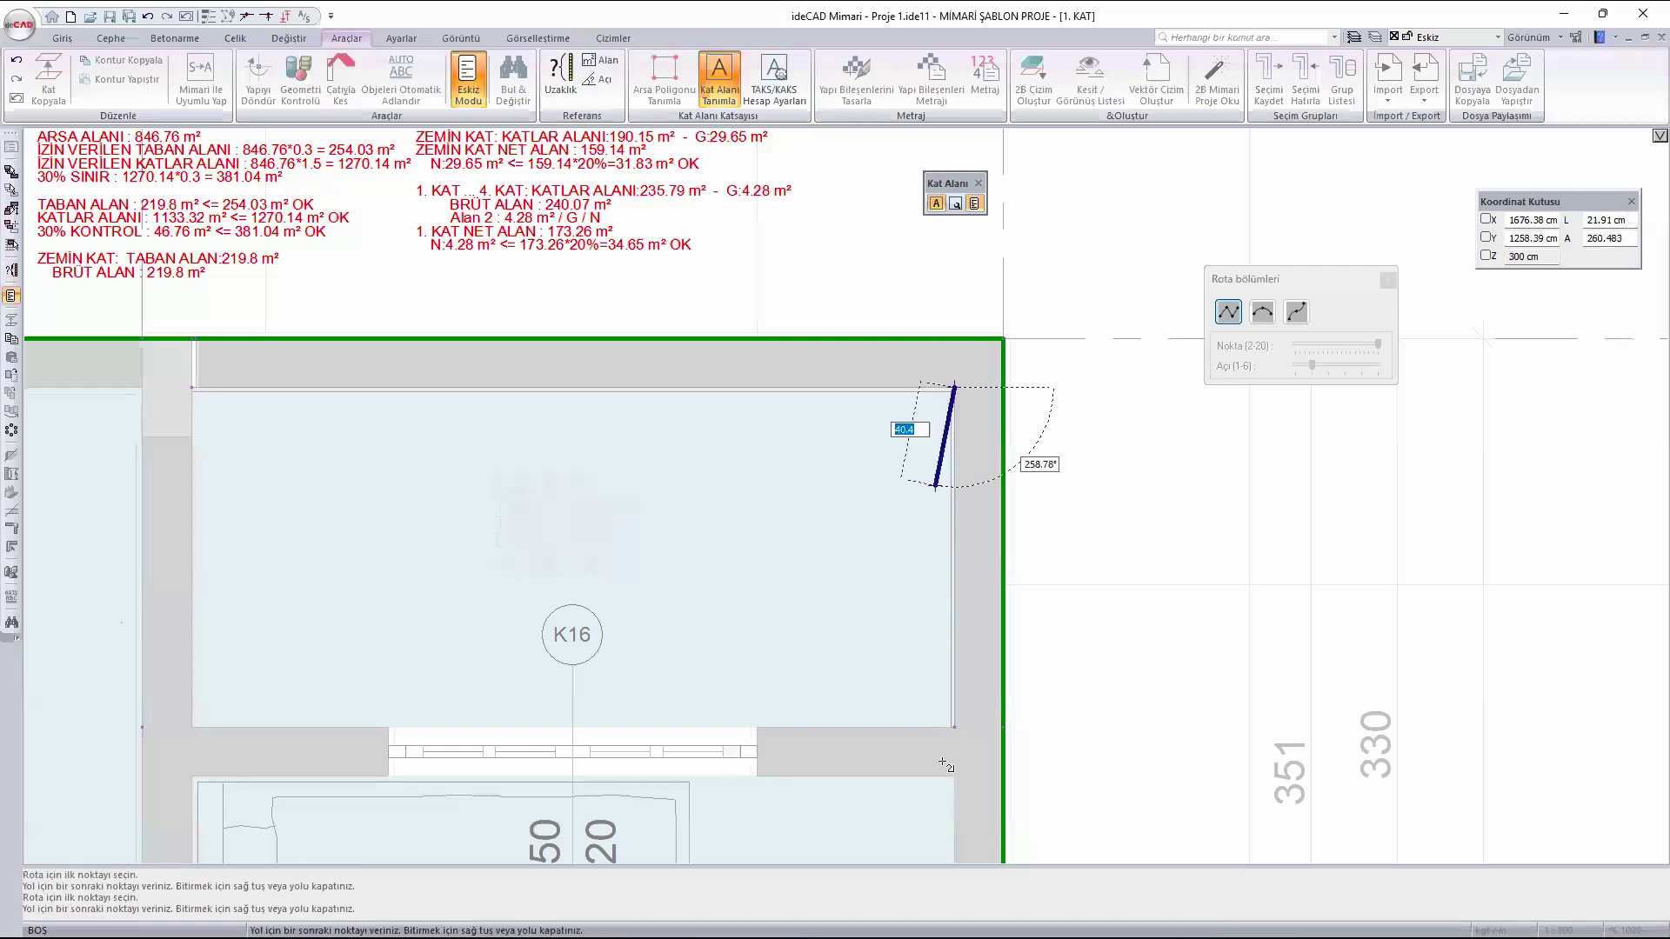
{"action": "left_click", "coordinate": [954, 727]}
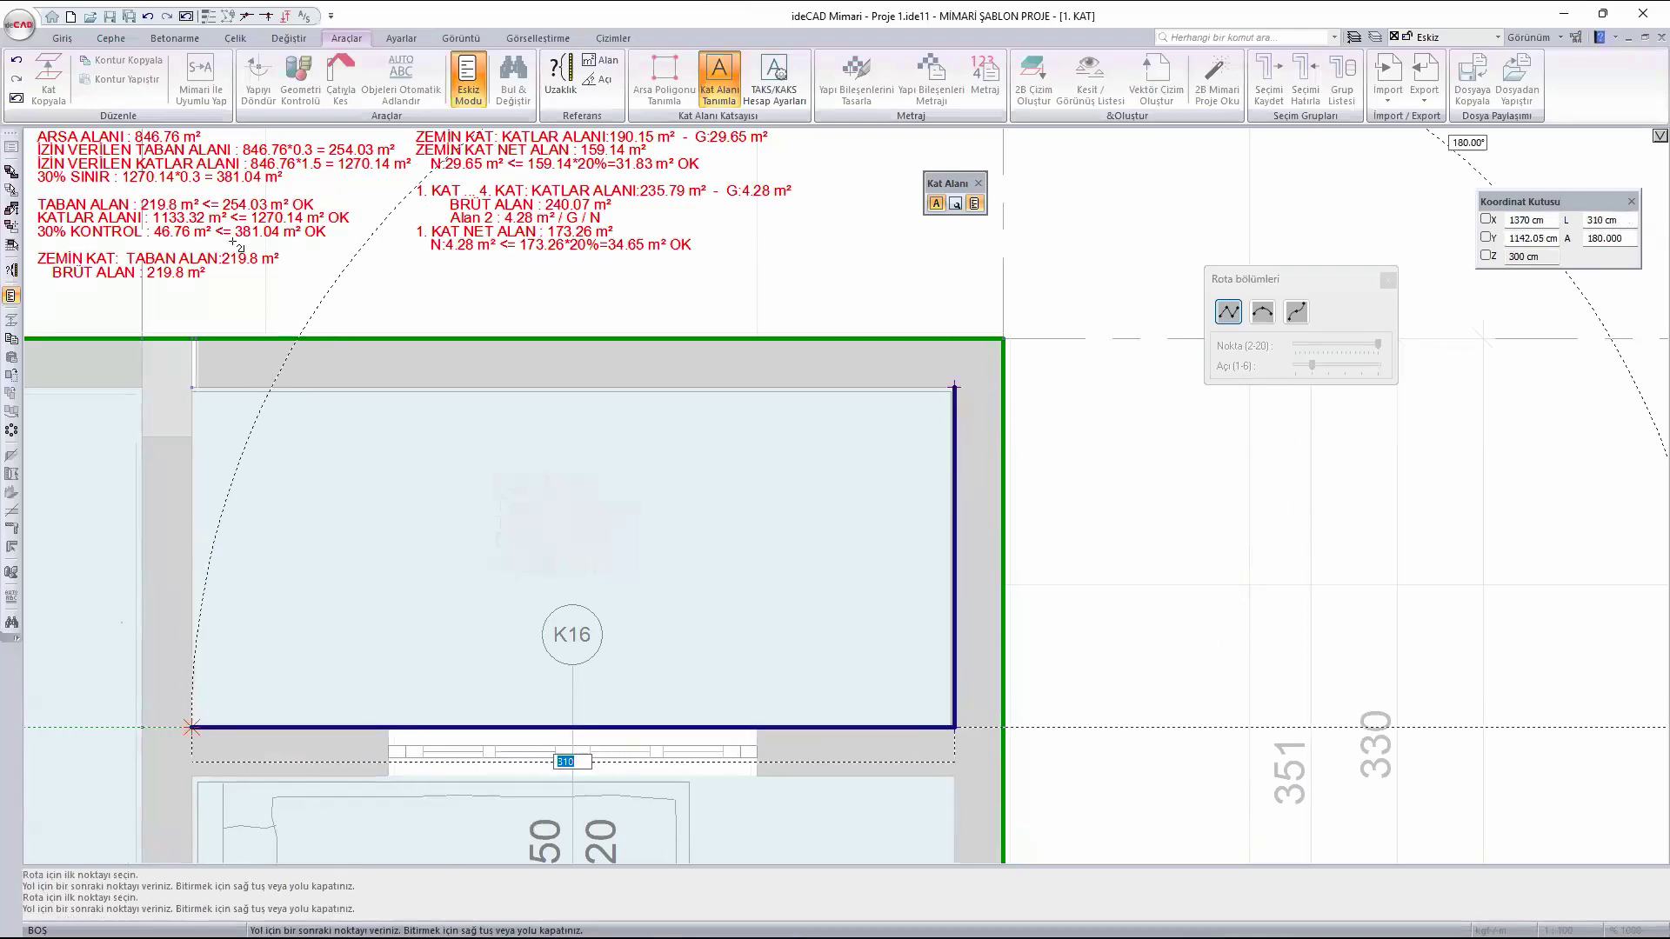
{"action": "left_click", "coordinate": [193, 727]}
{"action": "left_click", "coordinate": [192, 387]}
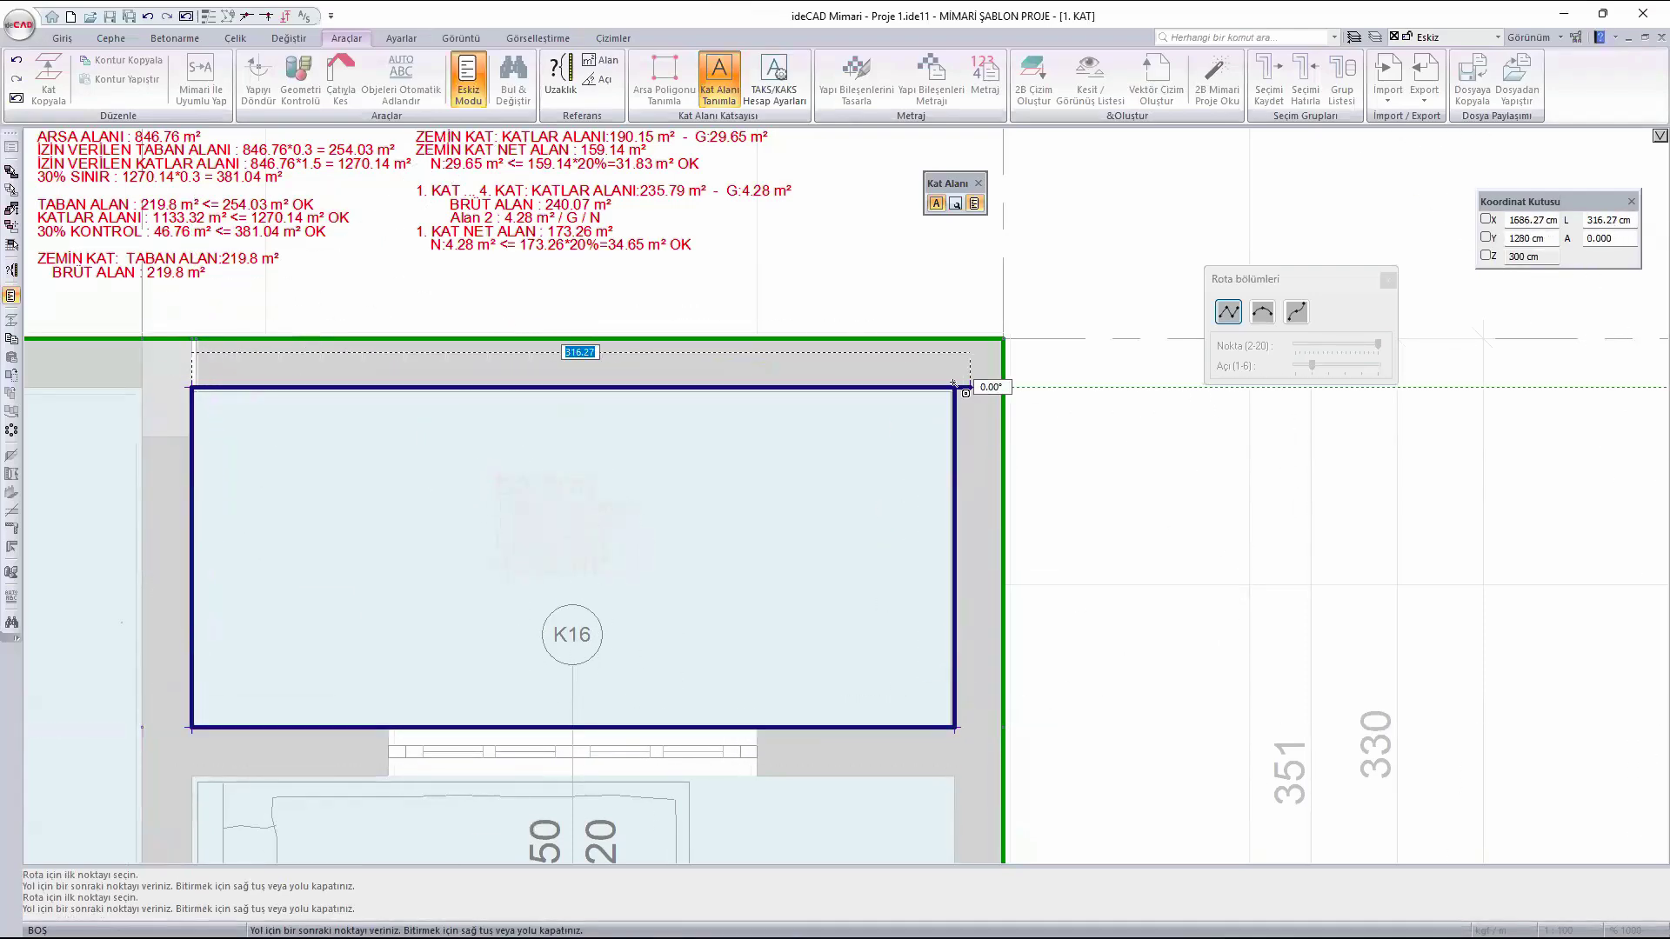
{"action": "left_click", "coordinate": [954, 386]}
{"action": "scroll", "coordinate": [822, 256], "scroll_direction": "down", "scroll_amount": 5}
- Define a deducted area over the stairwell and its landing between the two bathrooms, down to the apartment entrance doors
{"action": "scroll", "coordinate": [828, 254], "scroll_direction": "down", "scroll_amount": 2}
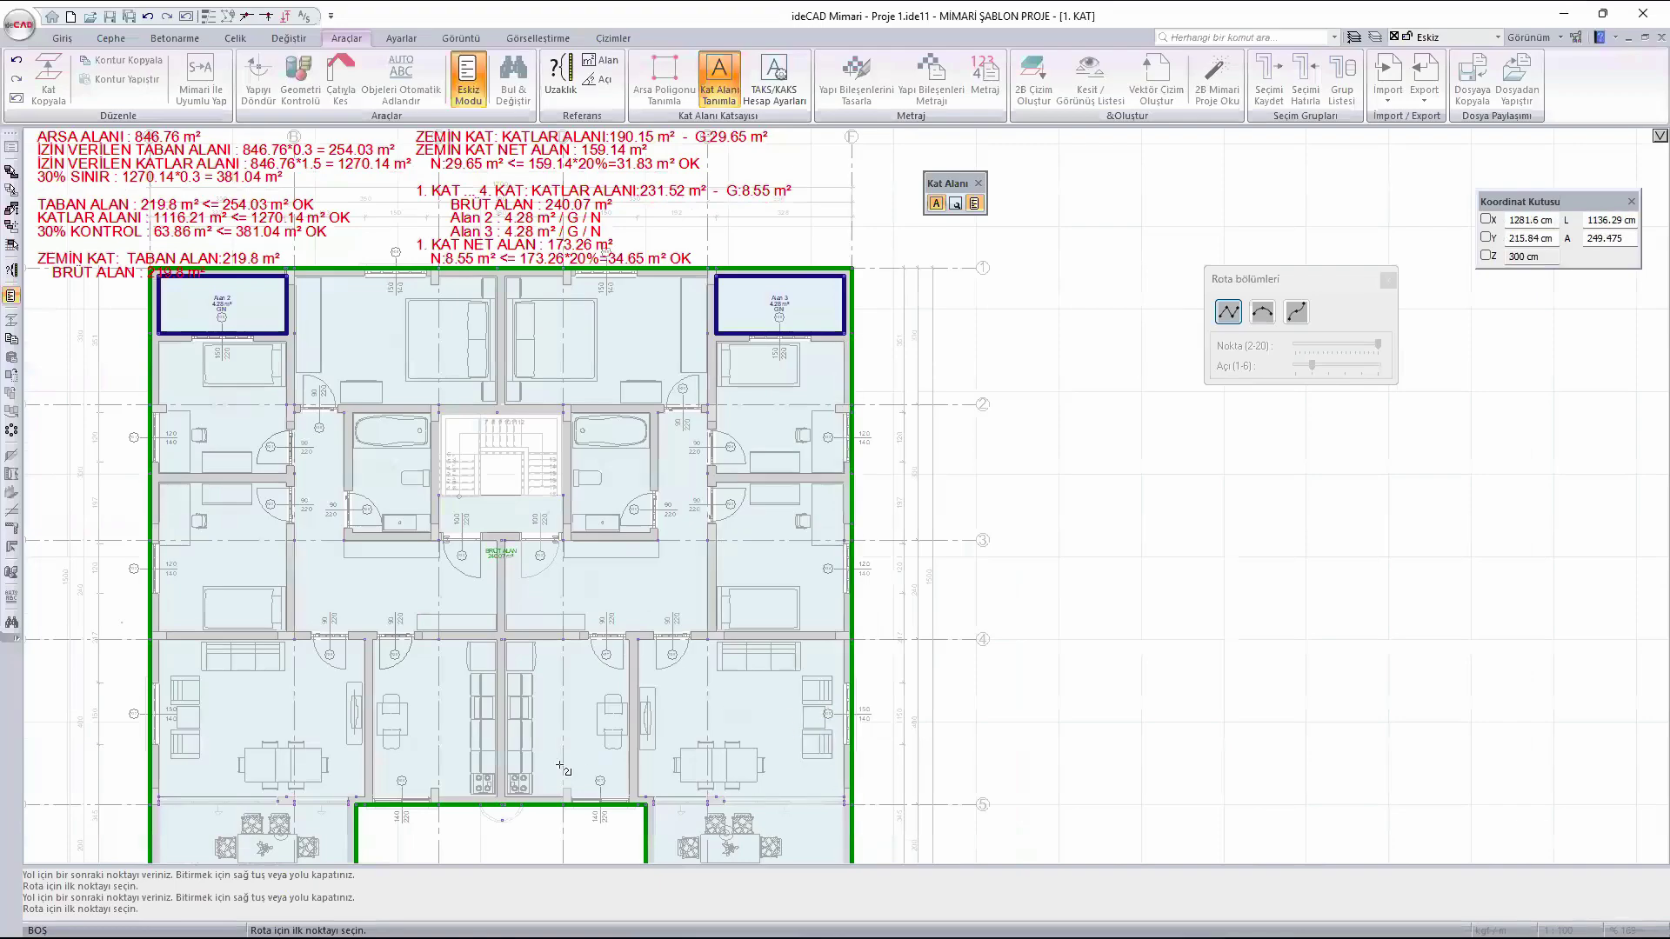
{"action": "scroll", "coordinate": [687, 675], "scroll_direction": "up", "scroll_amount": 3}
{"action": "scroll", "coordinate": [619, 383], "scroll_direction": "up", "scroll_amount": 8}
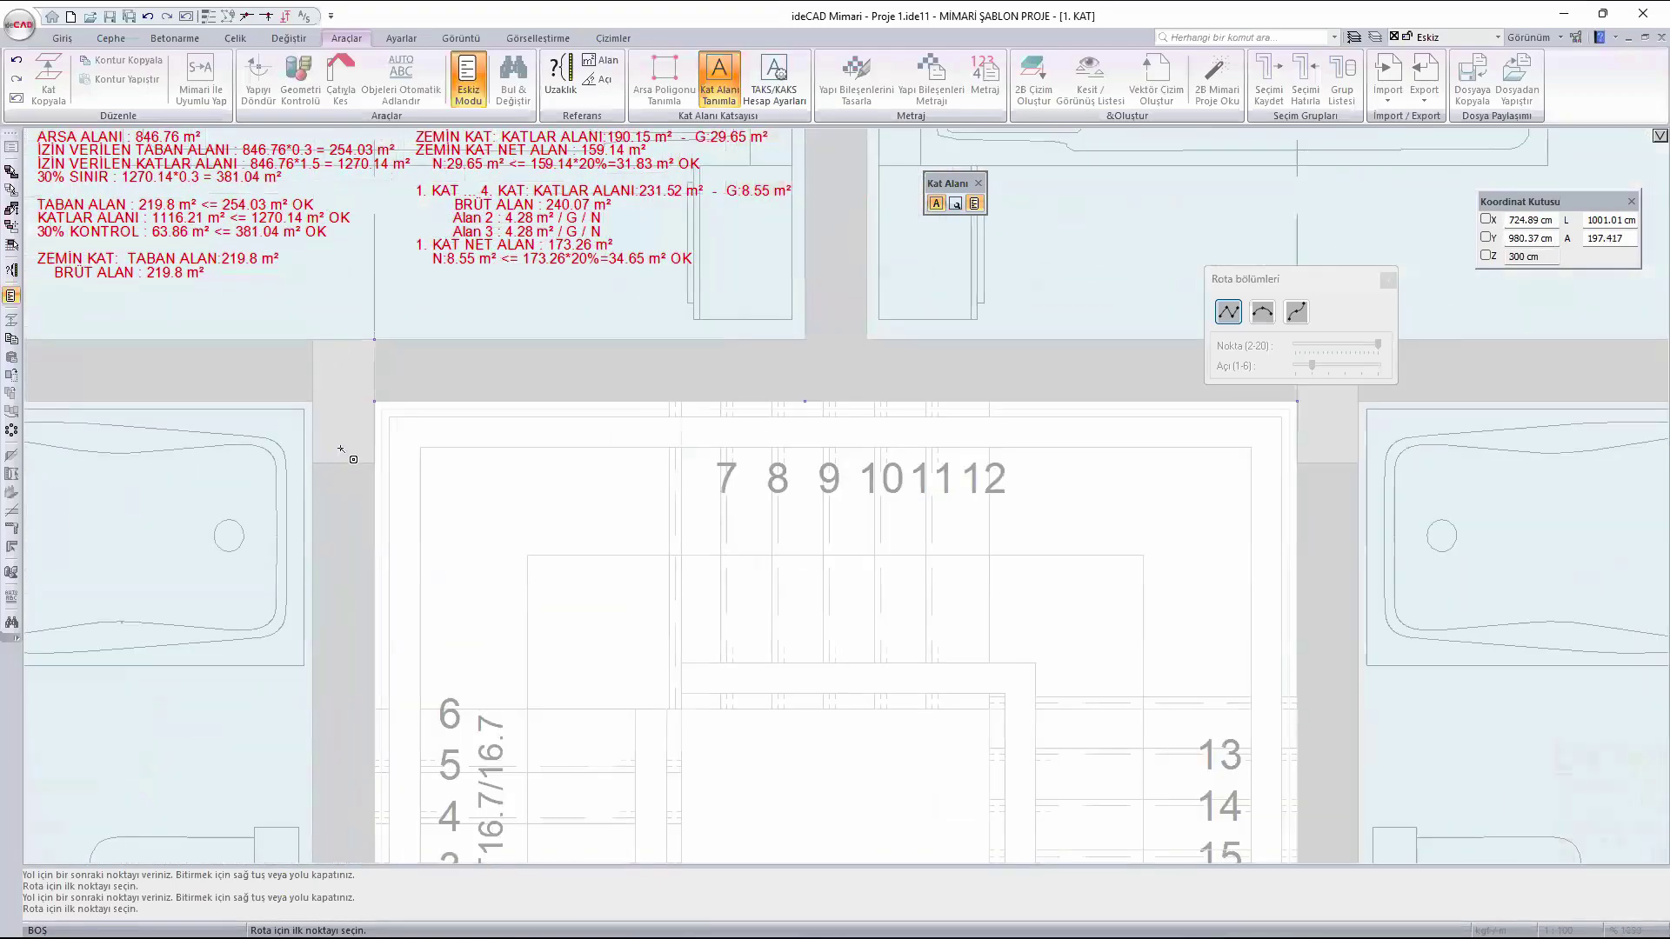
{"action": "scroll", "coordinate": [341, 448], "scroll_direction": "up", "scroll_amount": 2}
{"action": "left_click", "coordinate": [344, 448]}
{"action": "scroll", "coordinate": [210, 455], "scroll_direction": "down", "scroll_amount": 4}
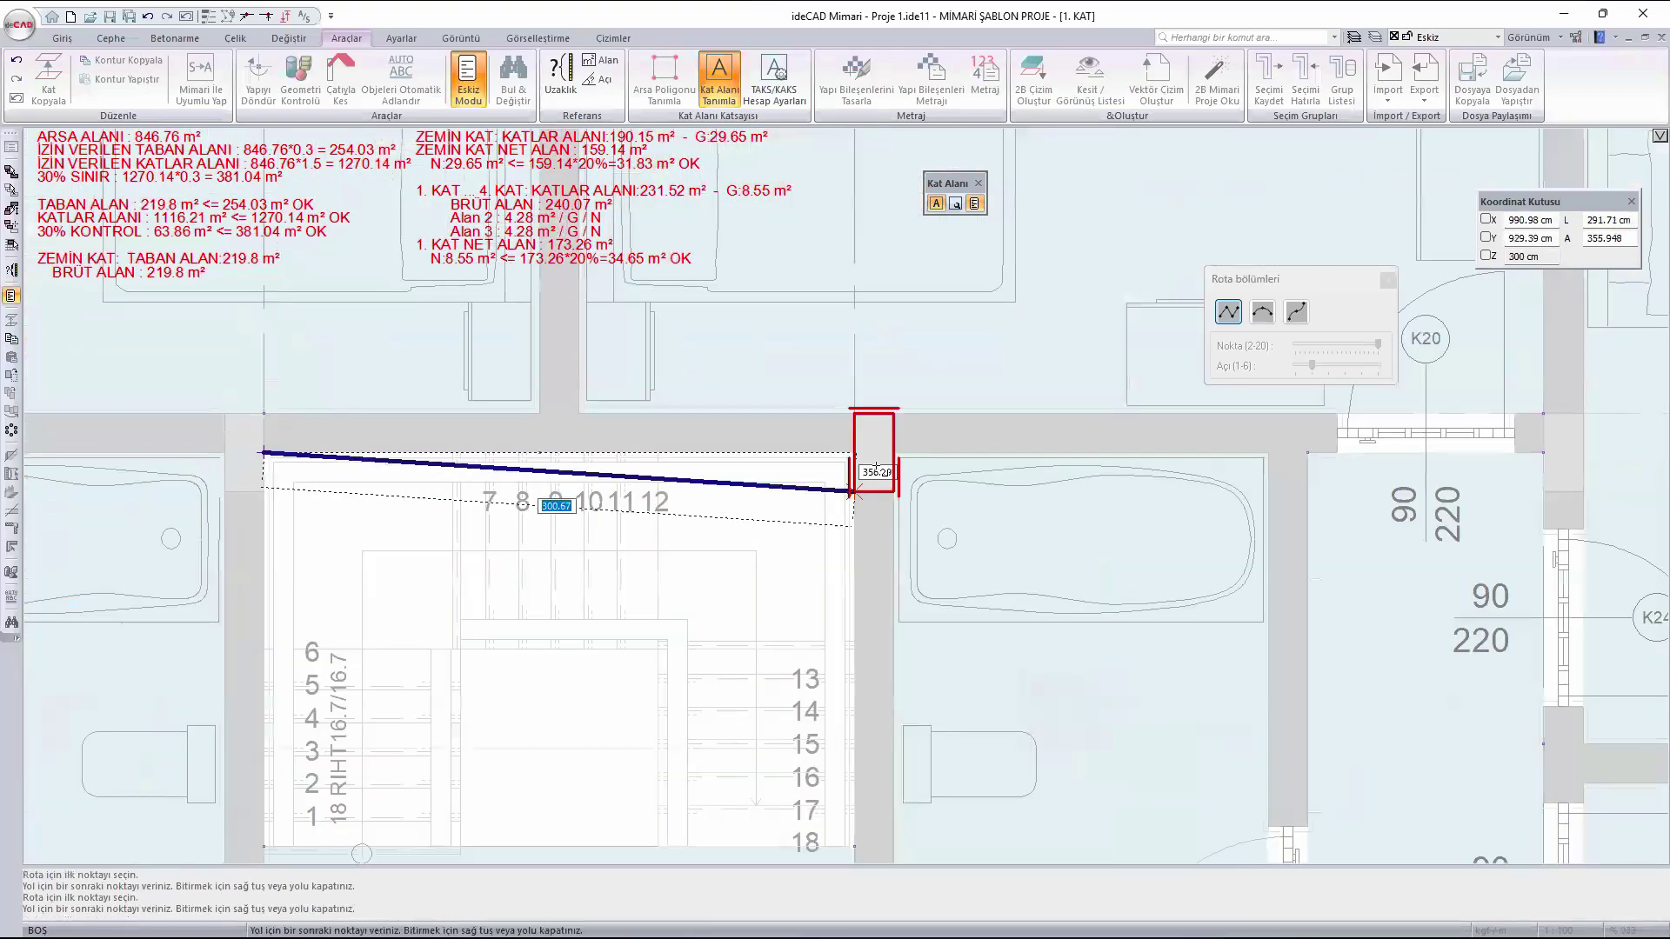
{"action": "left_click", "coordinate": [854, 452]}
{"action": "scroll", "coordinate": [845, 357], "scroll_direction": "down", "scroll_amount": 4}
{"action": "scroll", "coordinate": [850, 588], "scroll_direction": "up", "scroll_amount": 8}
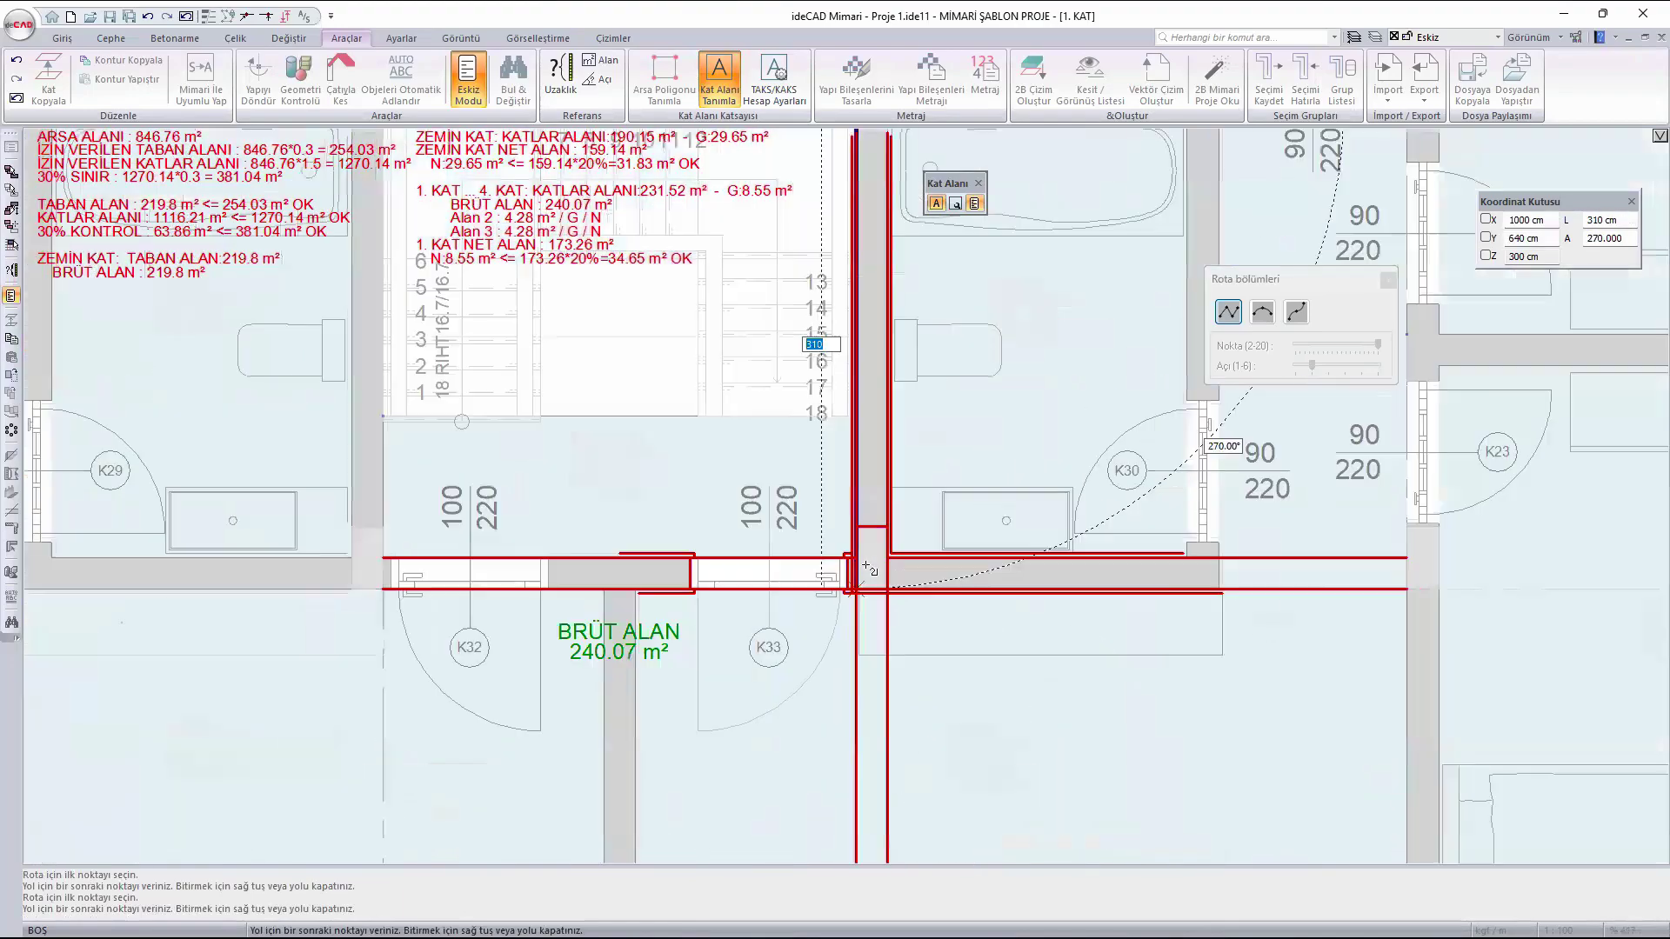
{"action": "left_click", "coordinate": [843, 579]}
{"action": "scroll", "coordinate": [1012, 607], "scroll_direction": "down", "scroll_amount": 4}
{"action": "scroll", "coordinate": [487, 600], "scroll_direction": "up", "scroll_amount": 5}
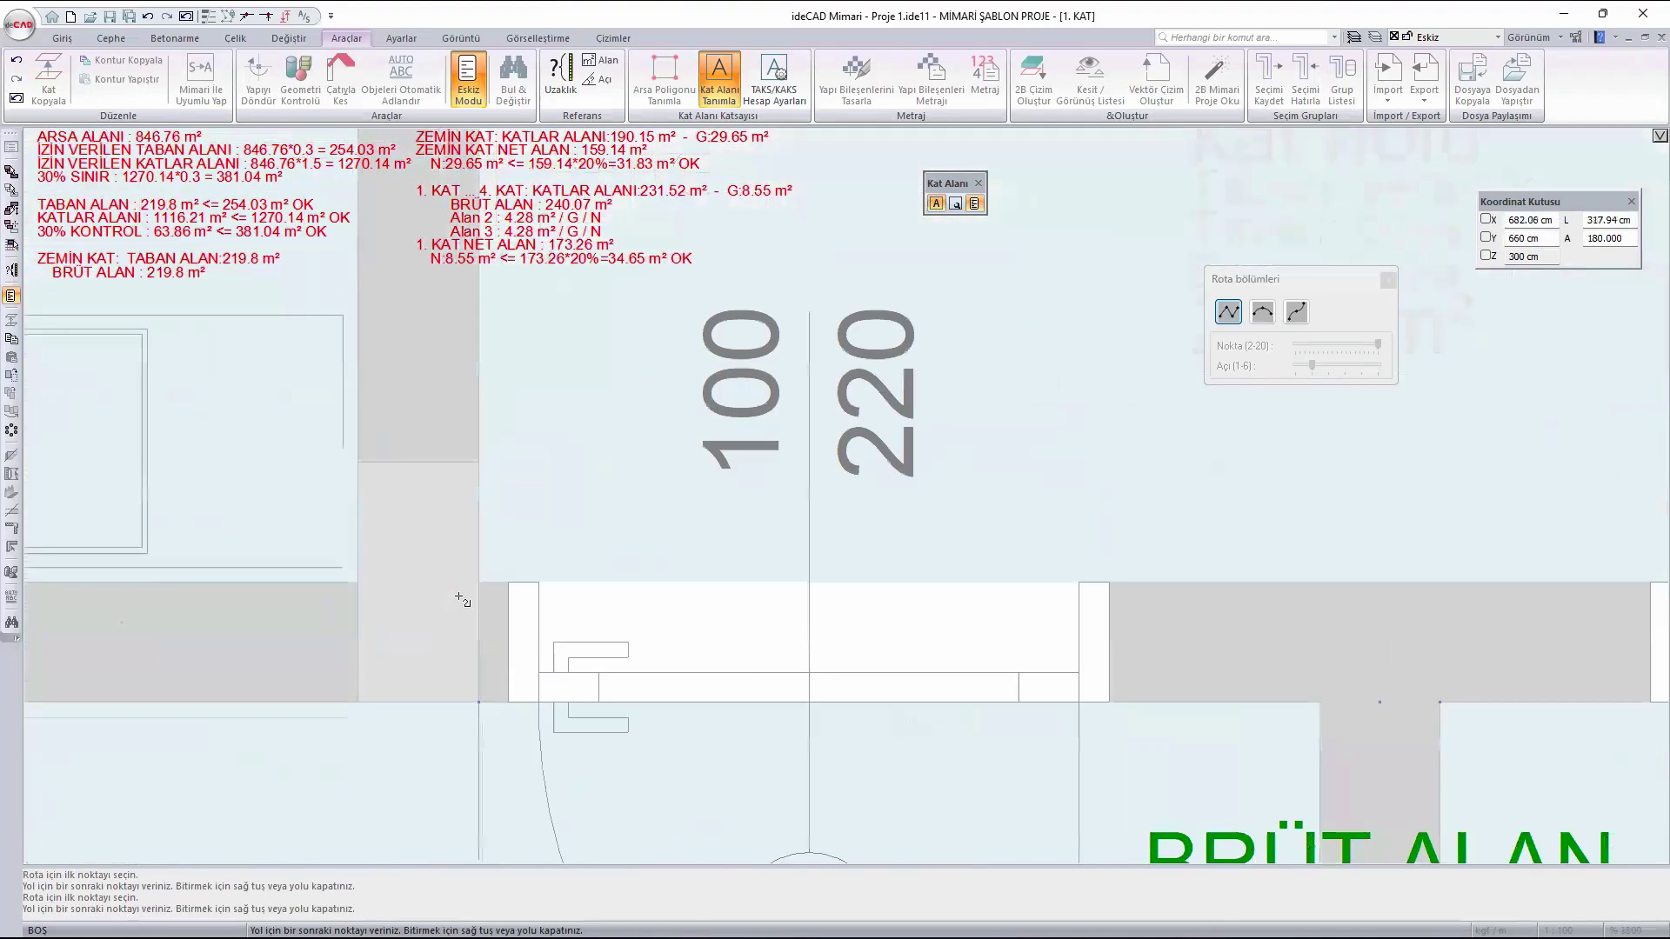
{"action": "left_click", "coordinate": [479, 581]}
{"action": "scroll", "coordinate": [487, 687], "scroll_direction": "down", "scroll_amount": 3}
{"action": "scroll", "coordinate": [484, 328], "scroll_direction": "up", "scroll_amount": 5}
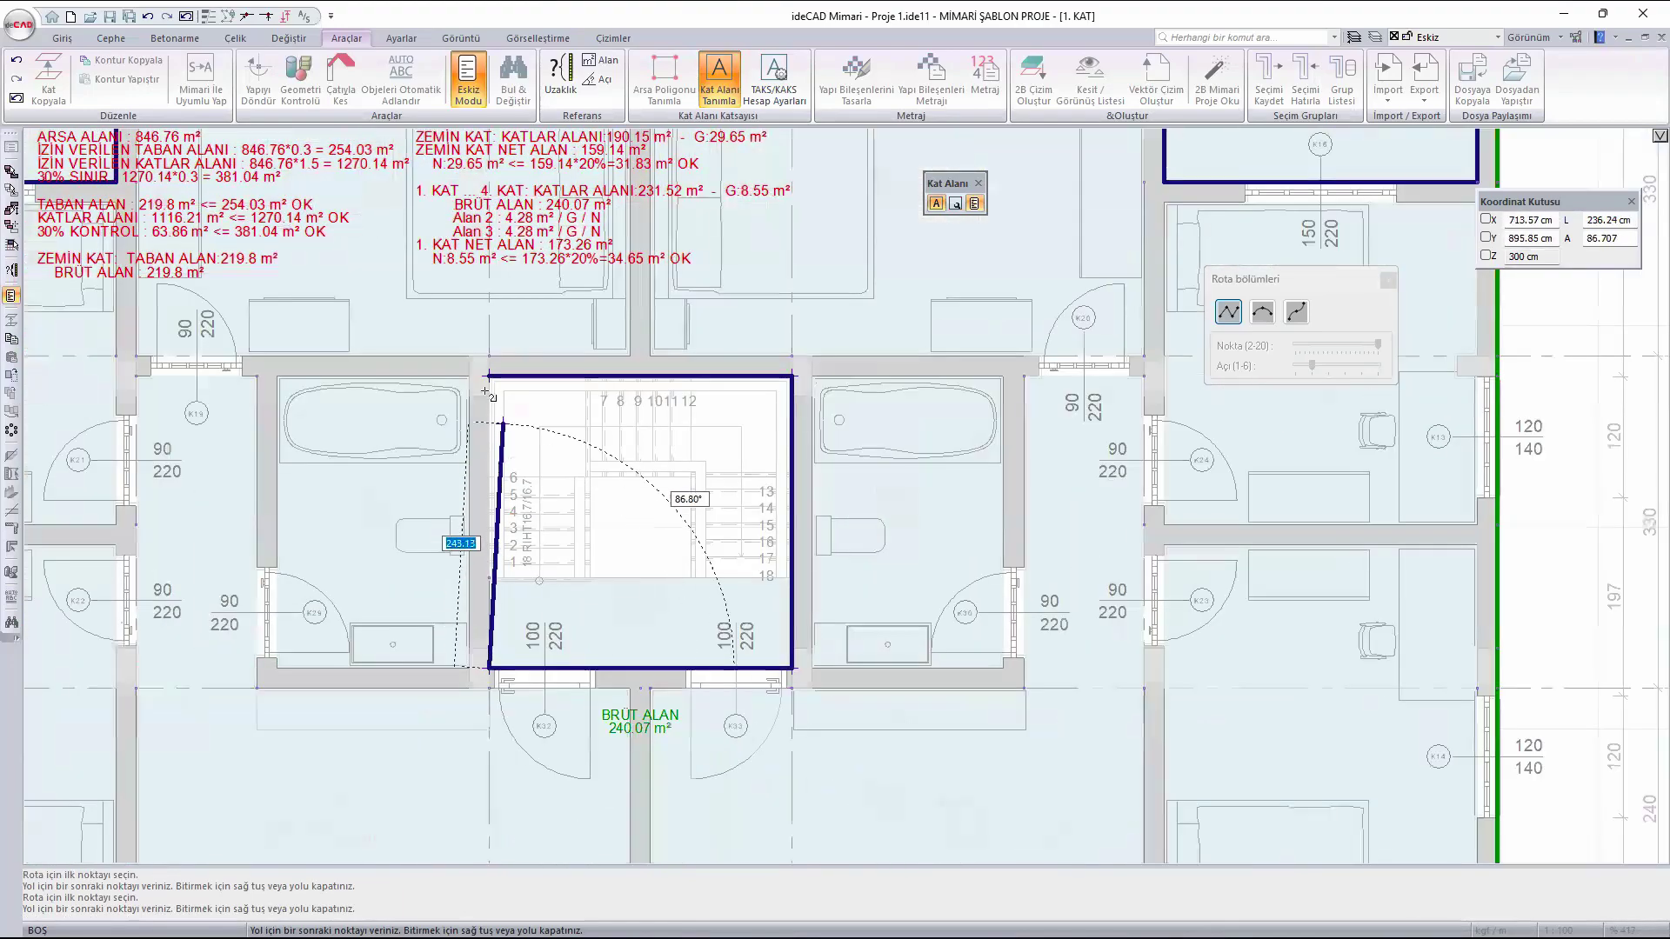
{"action": "left_click", "coordinate": [756, 353]}
- Define a deducted area over the southwest balcony, 459.7 cm wide and 180 cm deep, south of axis 5
{"action": "scroll", "coordinate": [756, 353], "scroll_direction": "down", "scroll_amount": 4}
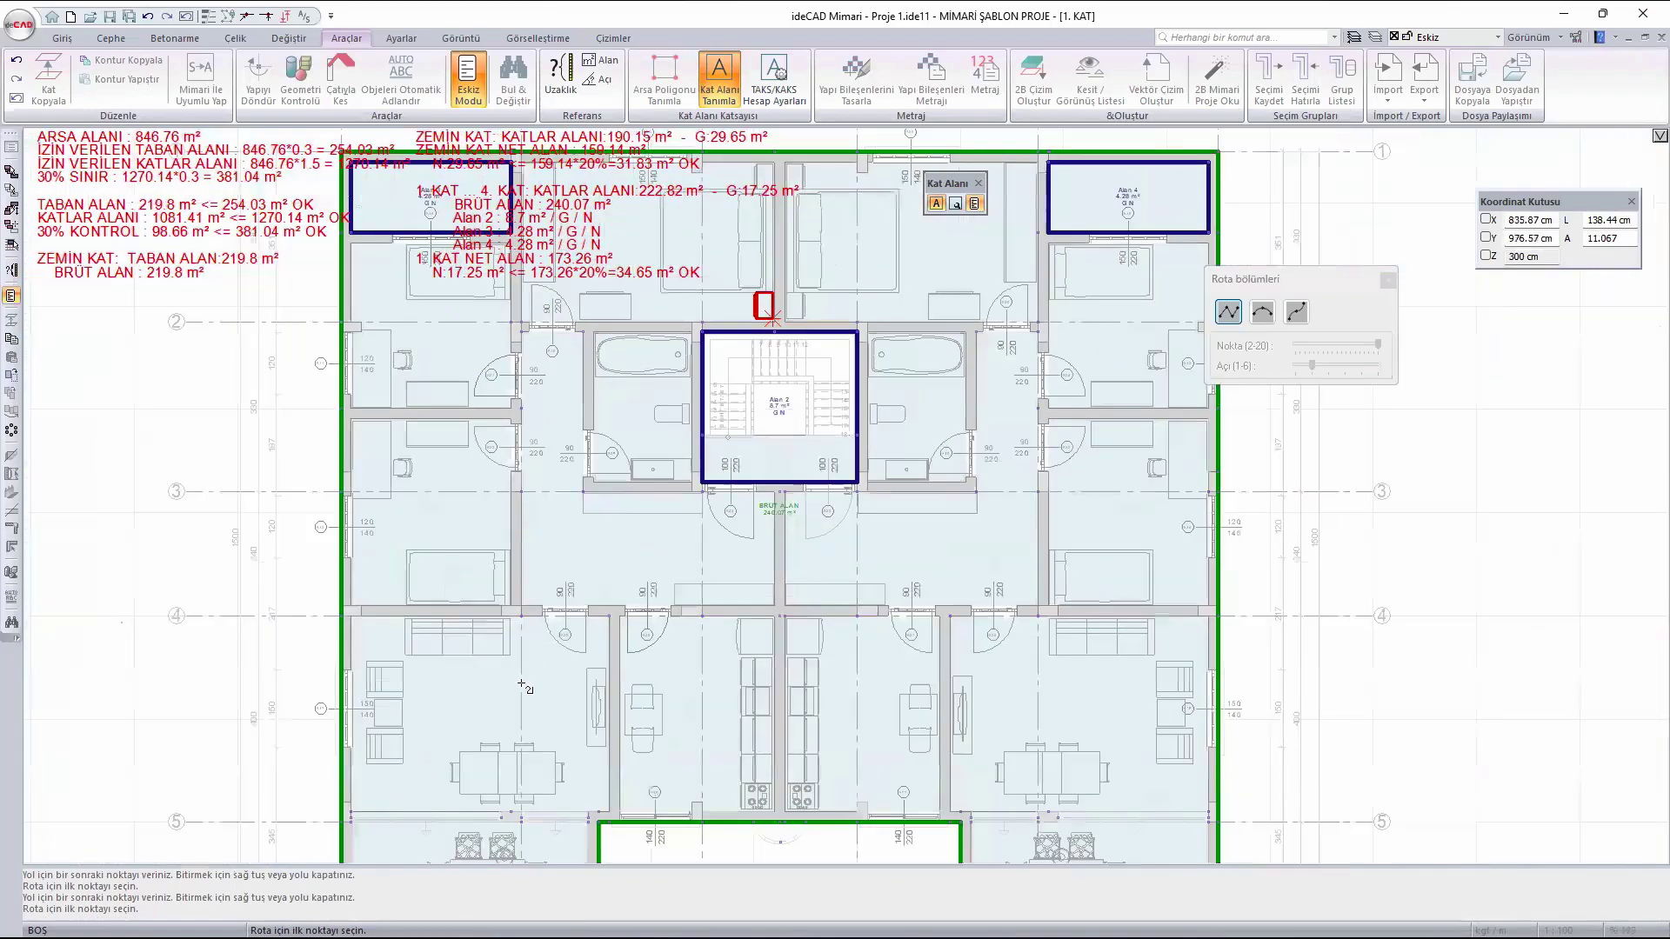
{"action": "scroll", "coordinate": [357, 515], "scroll_direction": "up", "scroll_amount": 6}
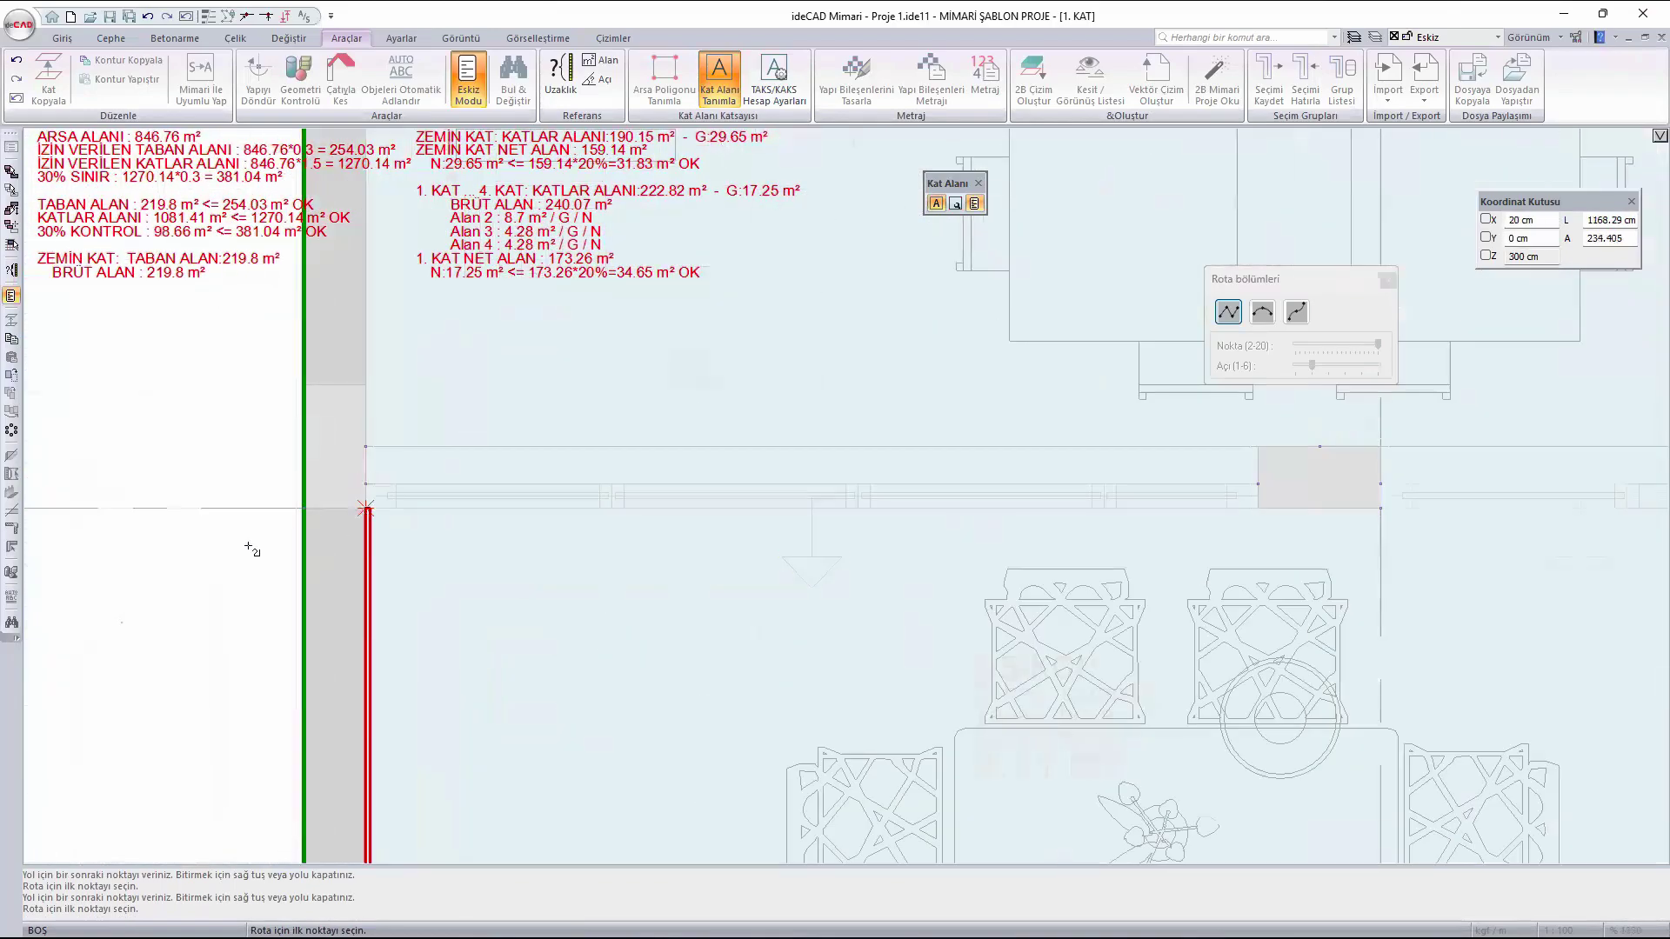
{"action": "left_click", "coordinate": [366, 508]}
{"action": "scroll", "coordinate": [248, 546], "scroll_direction": "down", "scroll_amount": 3}
{"action": "scroll", "coordinate": [875, 529], "scroll_direction": "up", "scroll_amount": 3}
{"action": "left_click", "coordinate": [841, 524]}
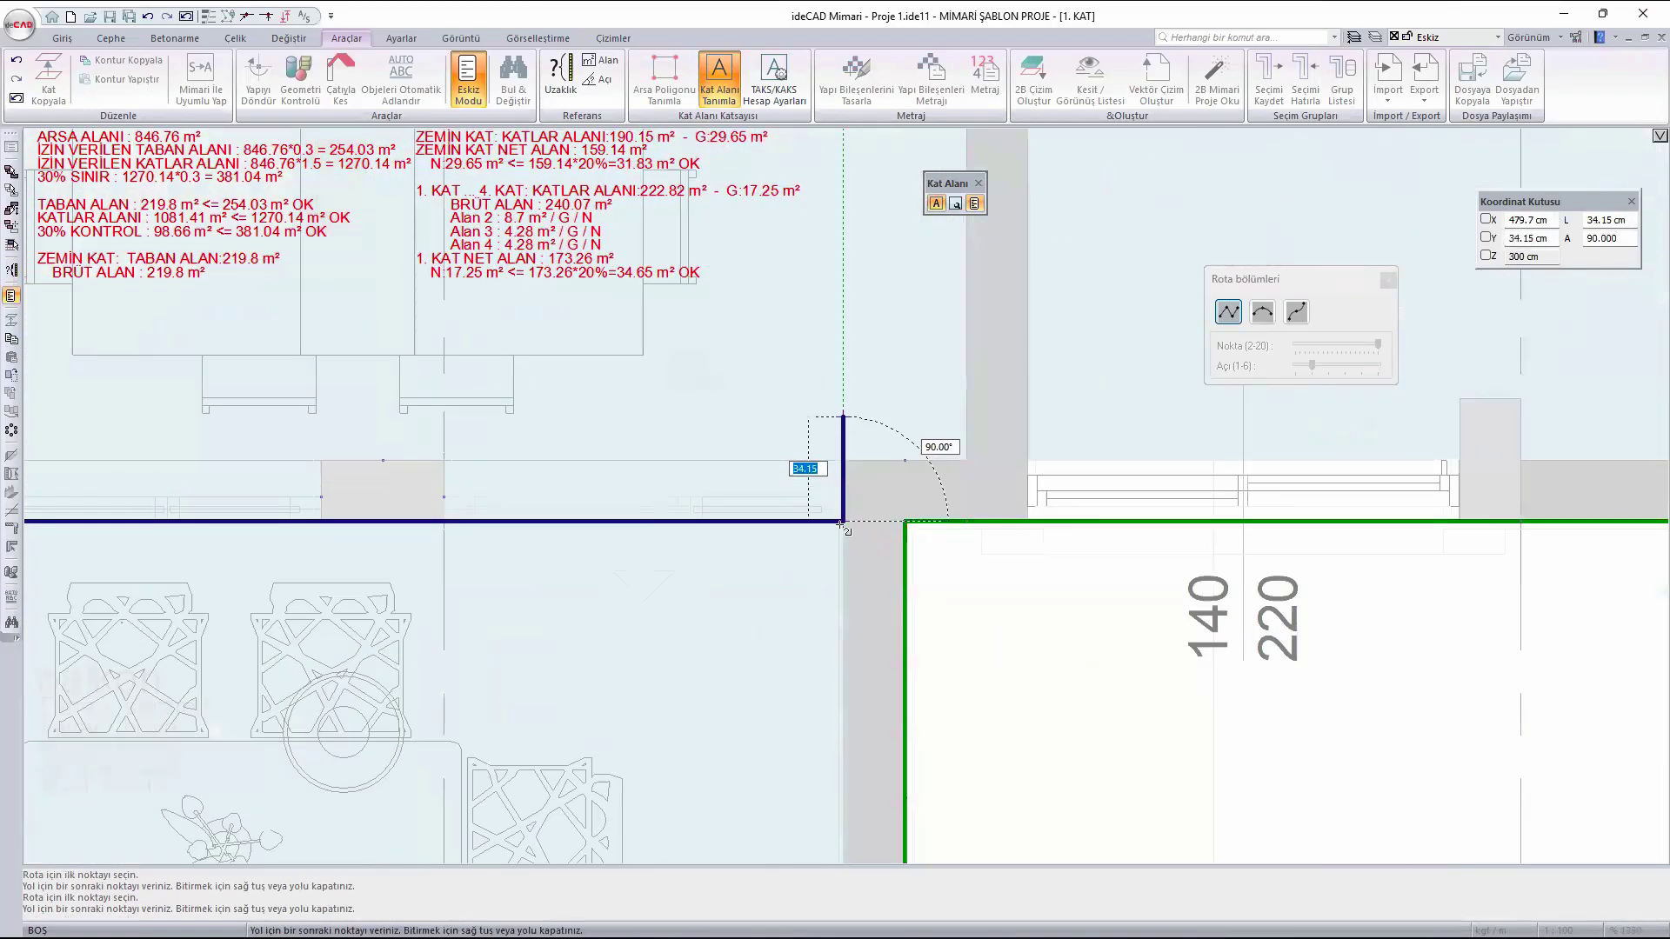
{"action": "scroll", "coordinate": [845, 419], "scroll_direction": "down", "scroll_amount": 4}
{"action": "scroll", "coordinate": [873, 659], "scroll_direction": "up", "scroll_amount": 4}
{"action": "left_click", "coordinate": [818, 721]}
{"action": "scroll", "coordinate": [1021, 661], "scroll_direction": "down", "scroll_amount": 3}
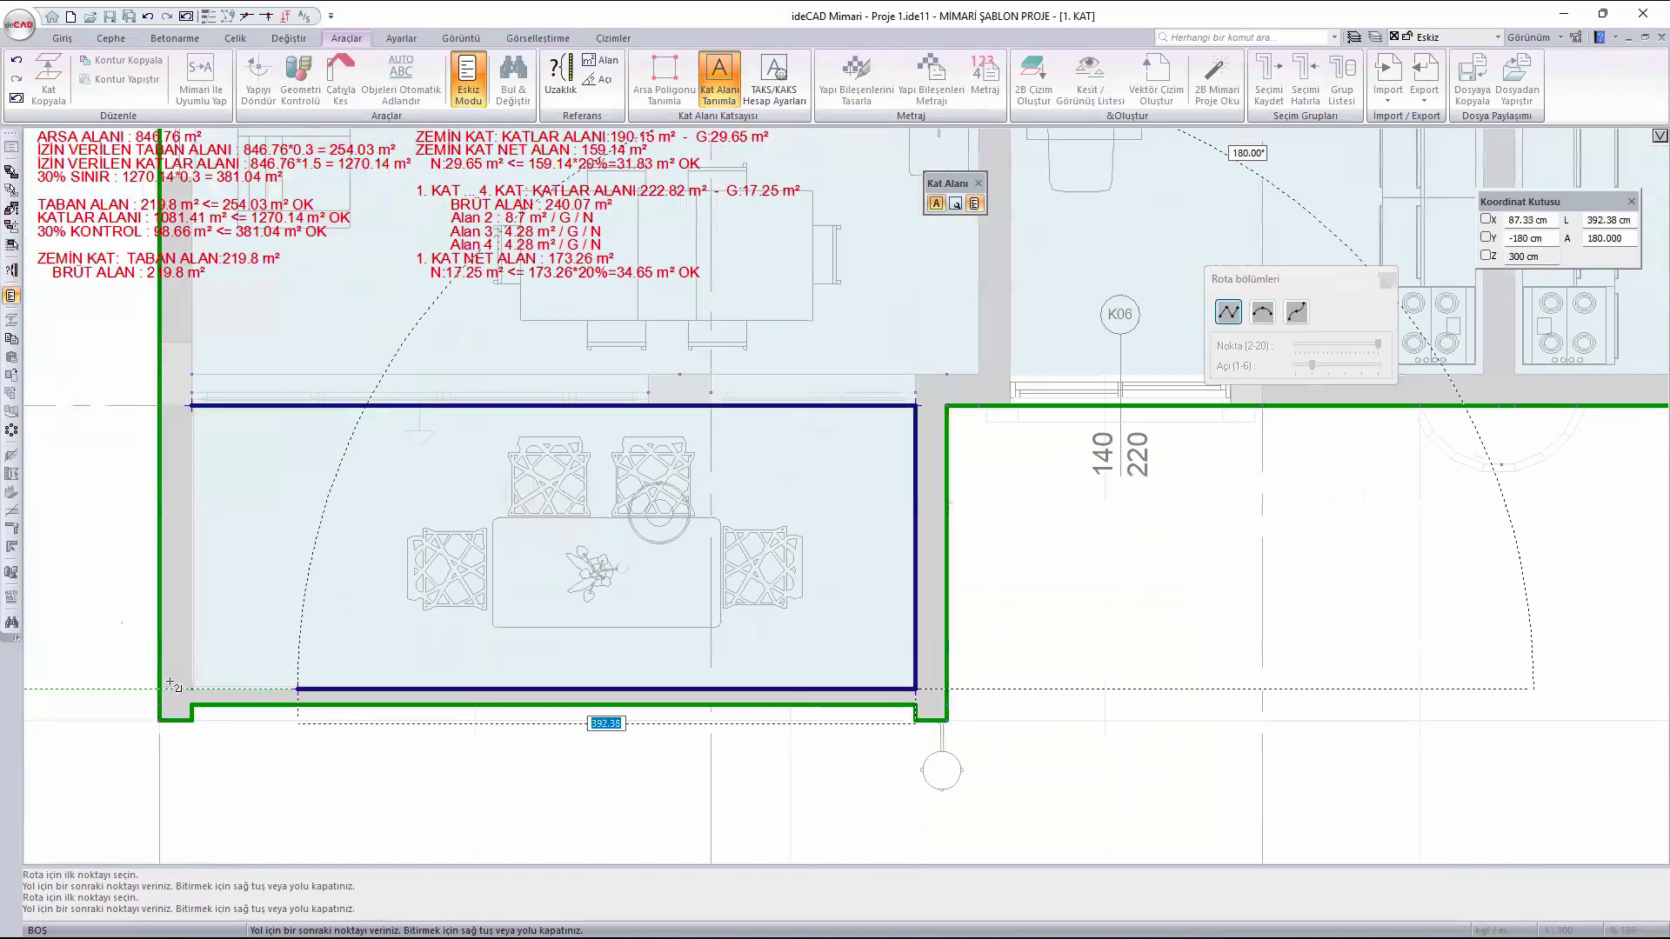
{"action": "left_click", "coordinate": [185, 687]}
{"action": "right_click", "coordinate": [139, 513]}
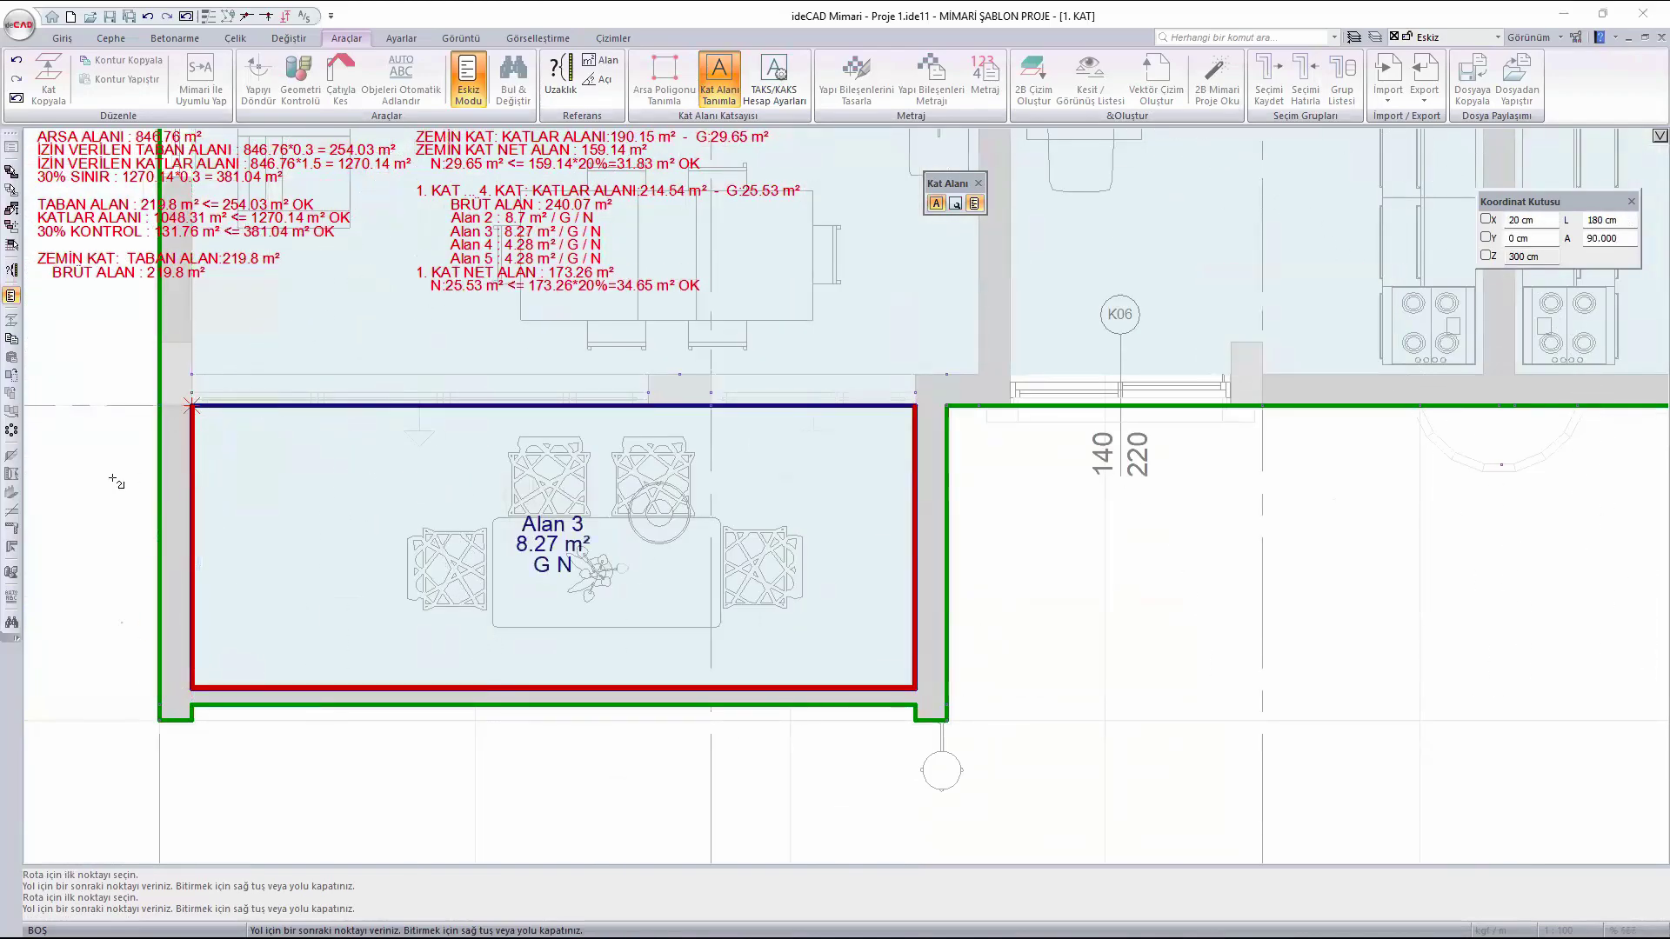
- Define a deducted area over the southeast balcony, 459.7 cm wide and 180 cm deep, south of axis 5
{"action": "scroll", "coordinate": [117, 482], "scroll_direction": "down", "scroll_amount": 3}
{"action": "scroll", "coordinate": [465, 451], "scroll_direction": "up", "scroll_amount": 4}
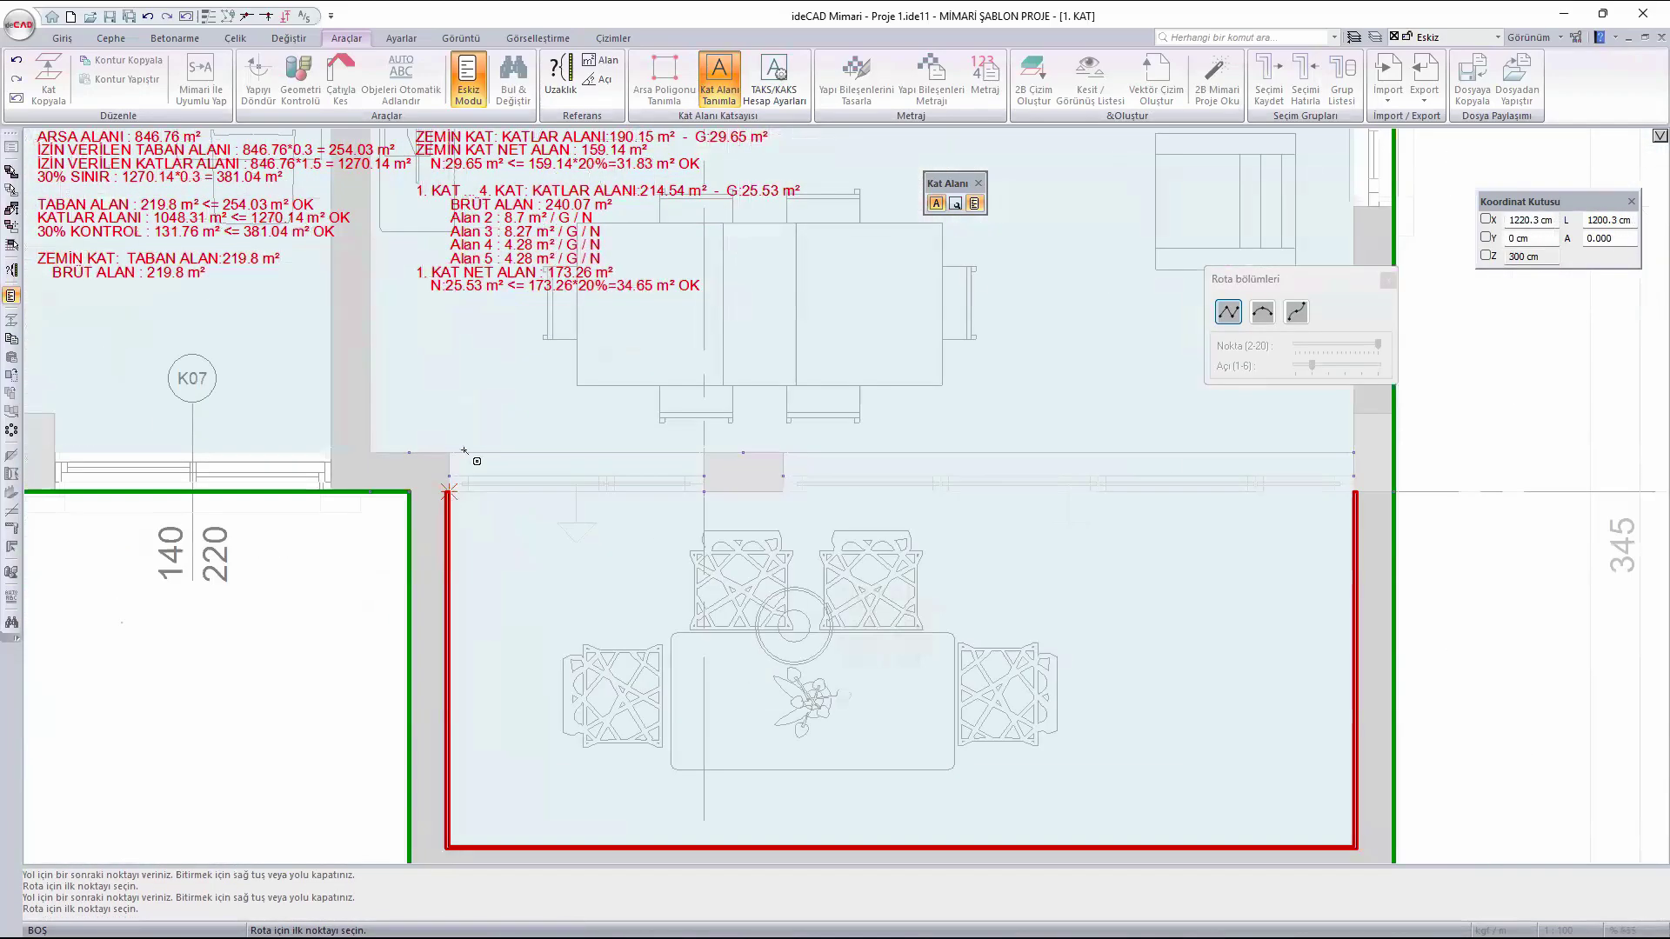
{"action": "left_click", "coordinate": [449, 491]}
{"action": "scroll", "coordinate": [477, 470], "scroll_direction": "down", "scroll_amount": 5}
{"action": "scroll", "coordinate": [477, 621], "scroll_direction": "up", "scroll_amount": 5}
{"action": "left_click", "coordinate": [444, 504]}
{"action": "scroll", "coordinate": [322, 550], "scroll_direction": "down", "scroll_amount": 2}
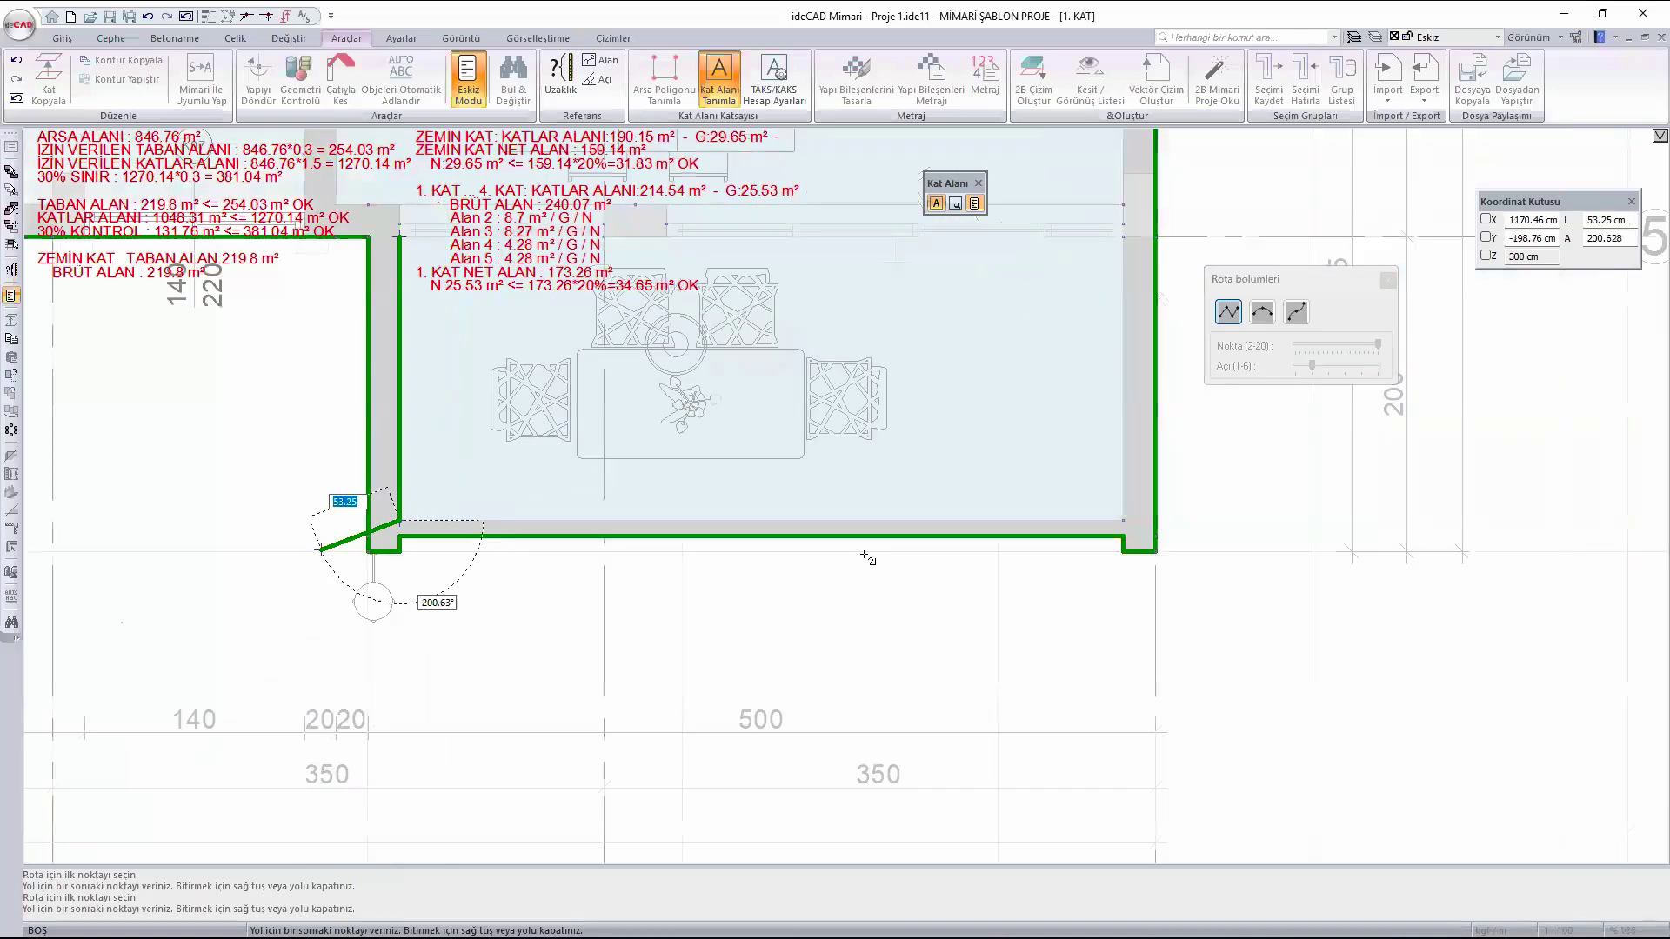
{"action": "scroll", "coordinate": [1407, 531], "scroll_direction": "up", "scroll_amount": 2}
{"action": "left_click", "coordinate": [964, 513]}
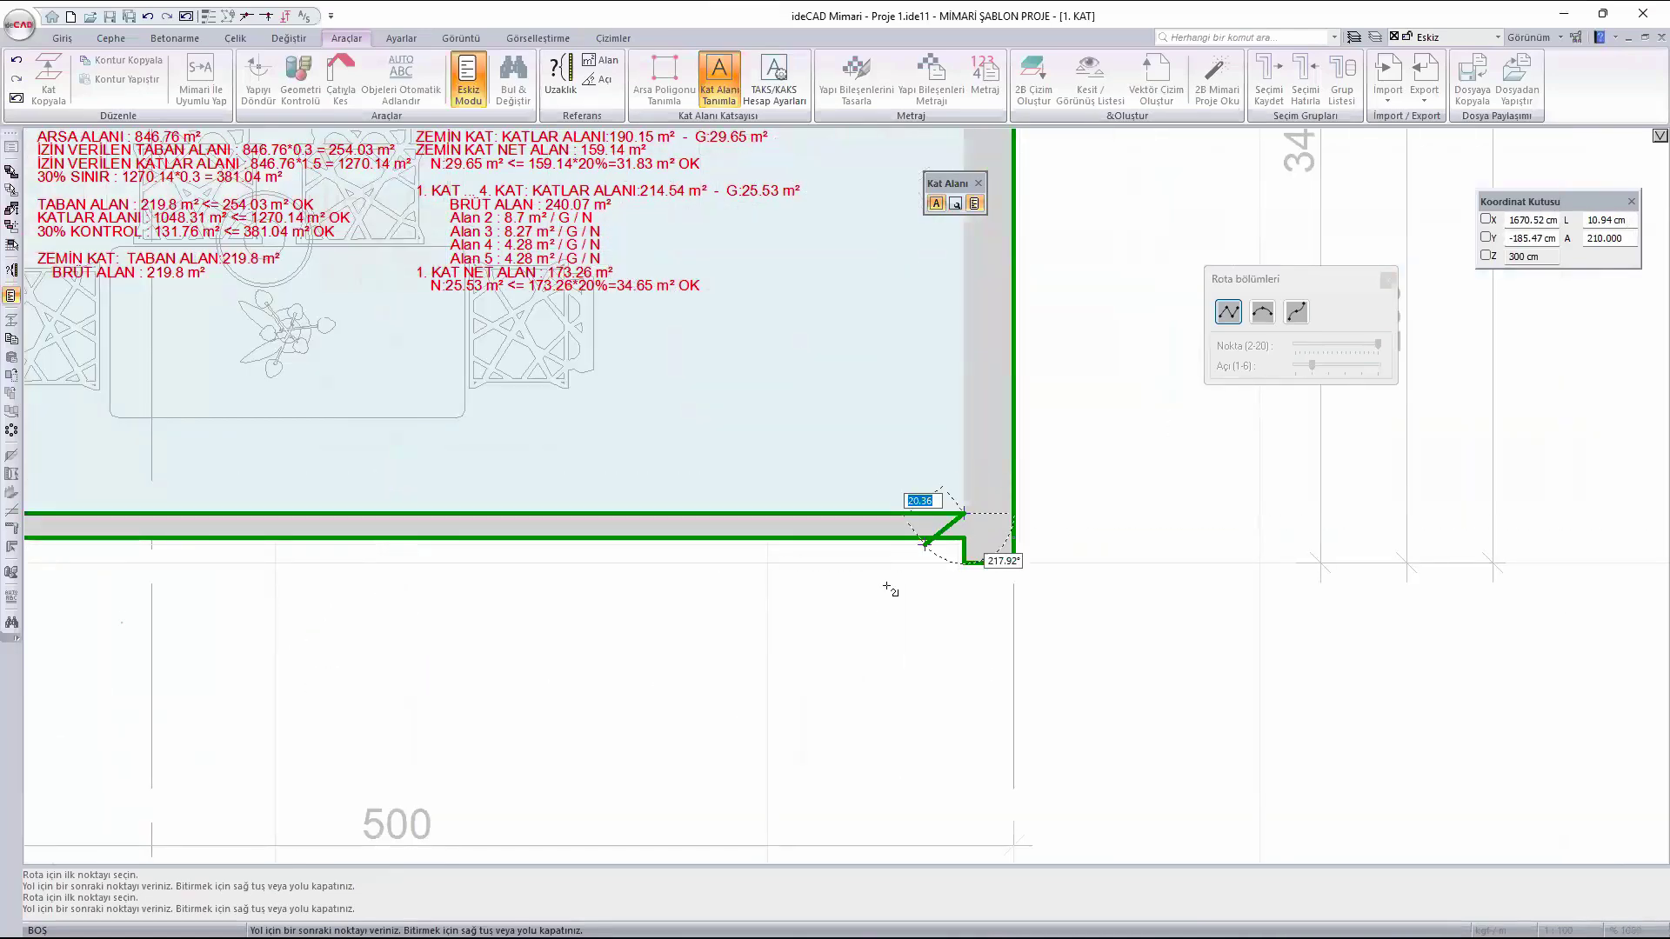
{"action": "scroll", "coordinate": [889, 590], "scroll_direction": "down", "scroll_amount": 3}
{"action": "left_click", "coordinate": [921, 338]}
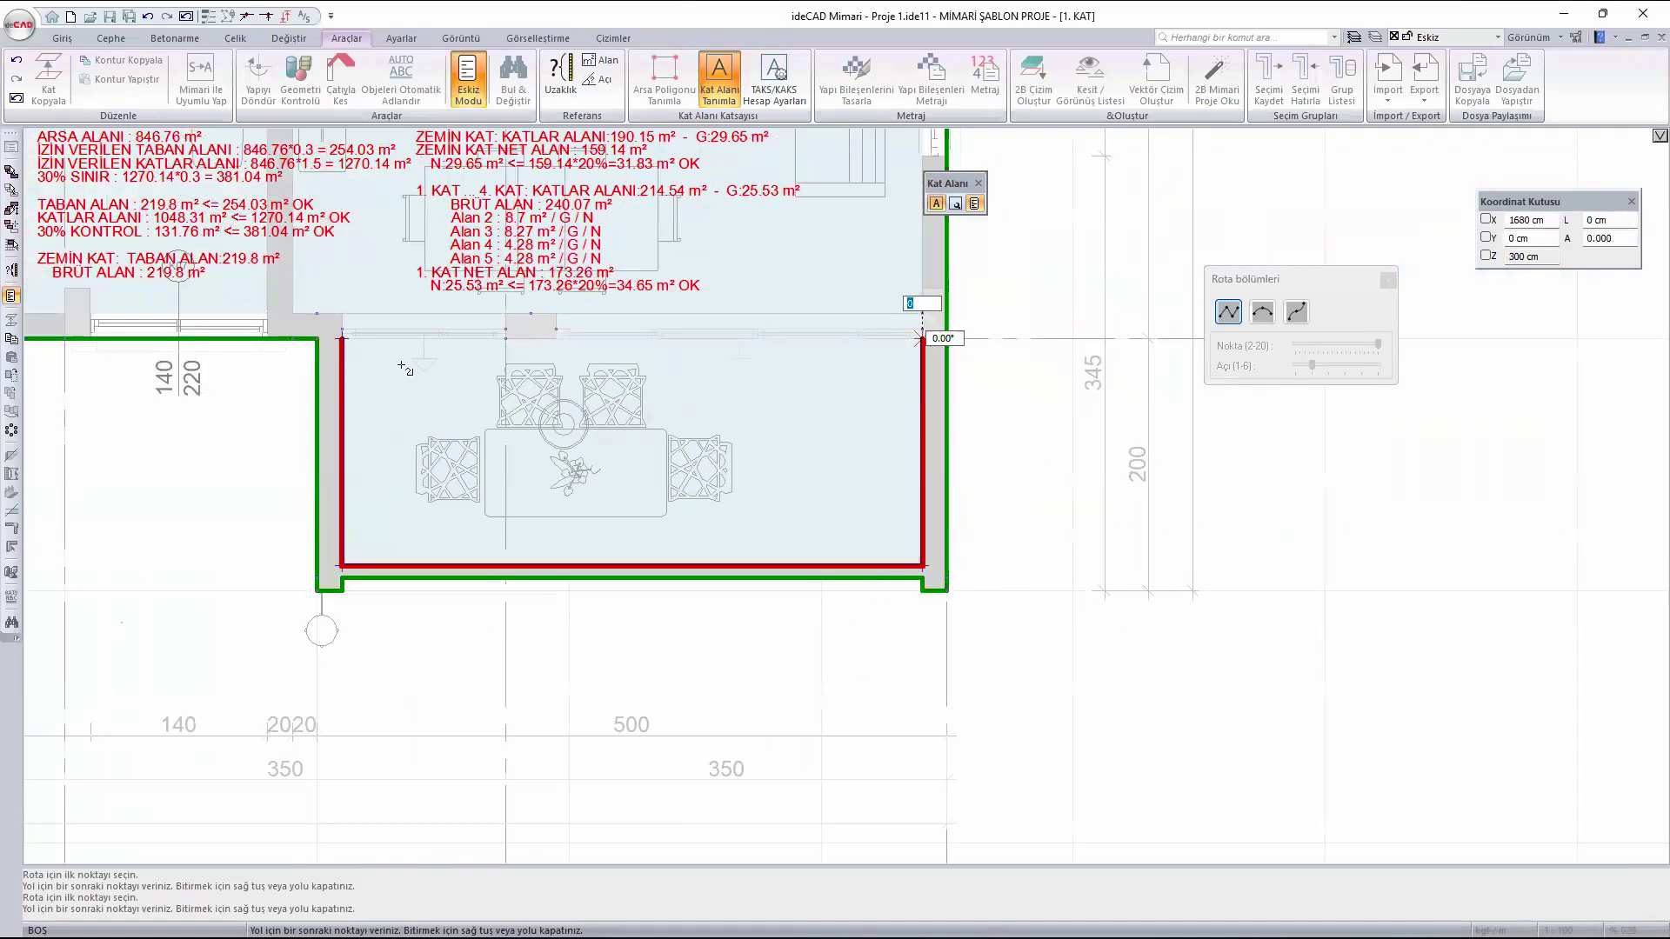
{"action": "left_click", "coordinate": [342, 338]}
{"action": "scroll", "coordinate": [1000, 608], "scroll_direction": "down", "scroll_amount": 4}
{"action": "scroll", "coordinate": [343, 522], "scroll_direction": "up", "scroll_amount": 2}
{"action": "key", "text": "Escape"}
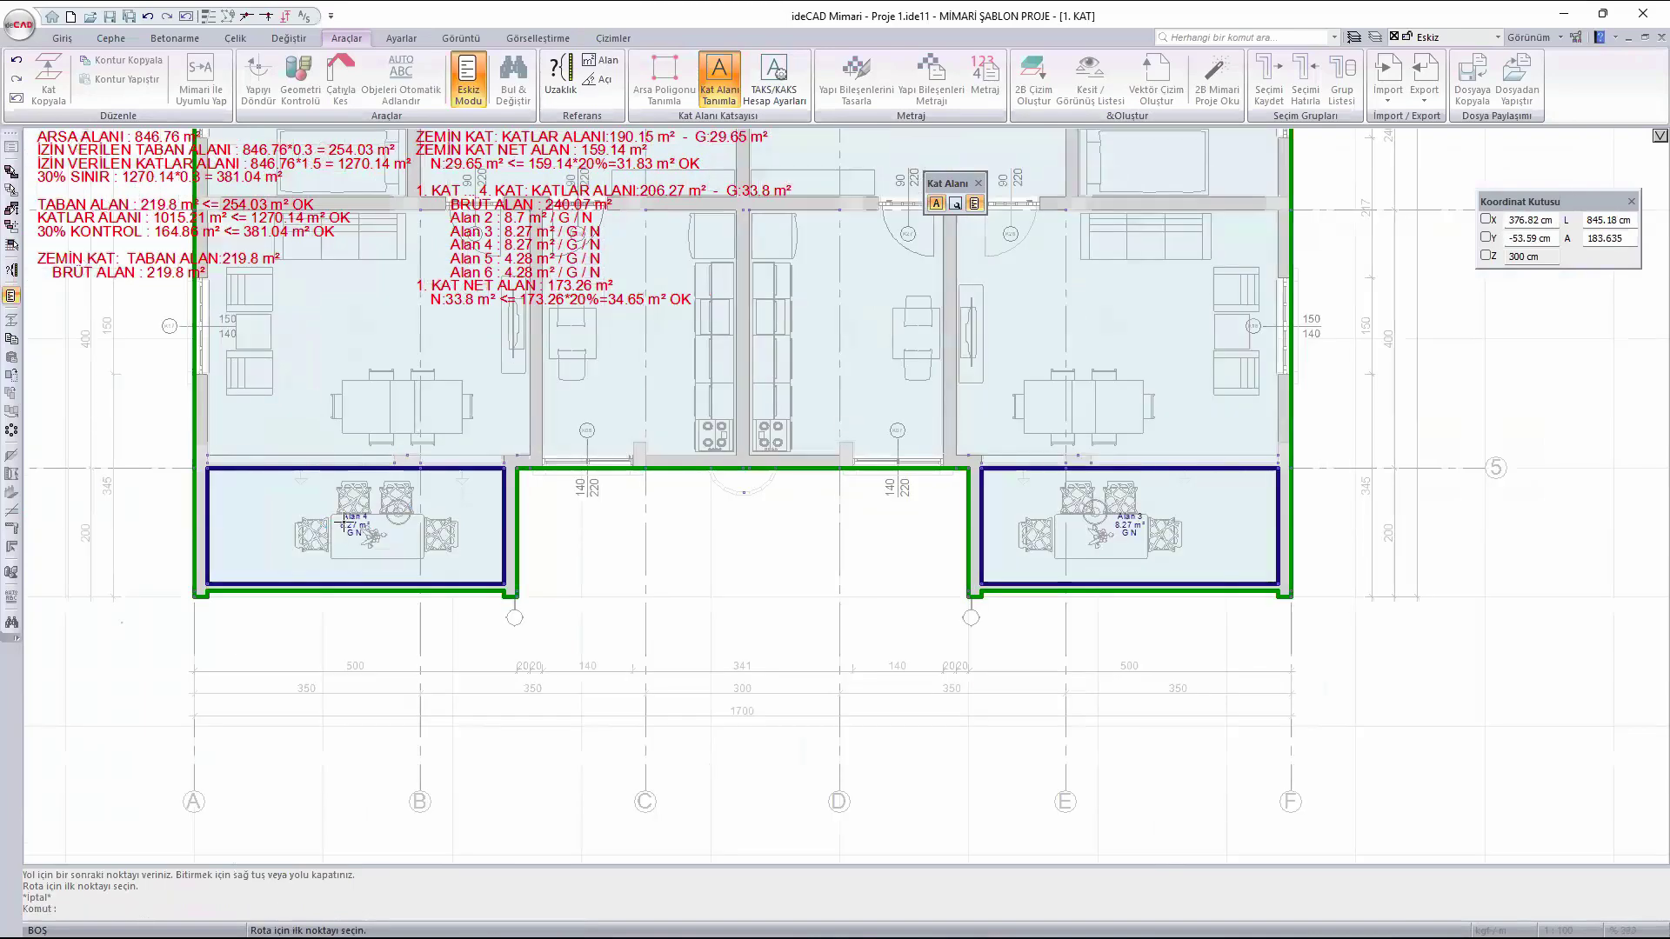
- Name the southwest balcony's deducted area "Balkon"
{"action": "scroll", "coordinate": [344, 522], "scroll_direction": "up", "scroll_amount": 3}
{"action": "double_click", "coordinate": [252, 529]}
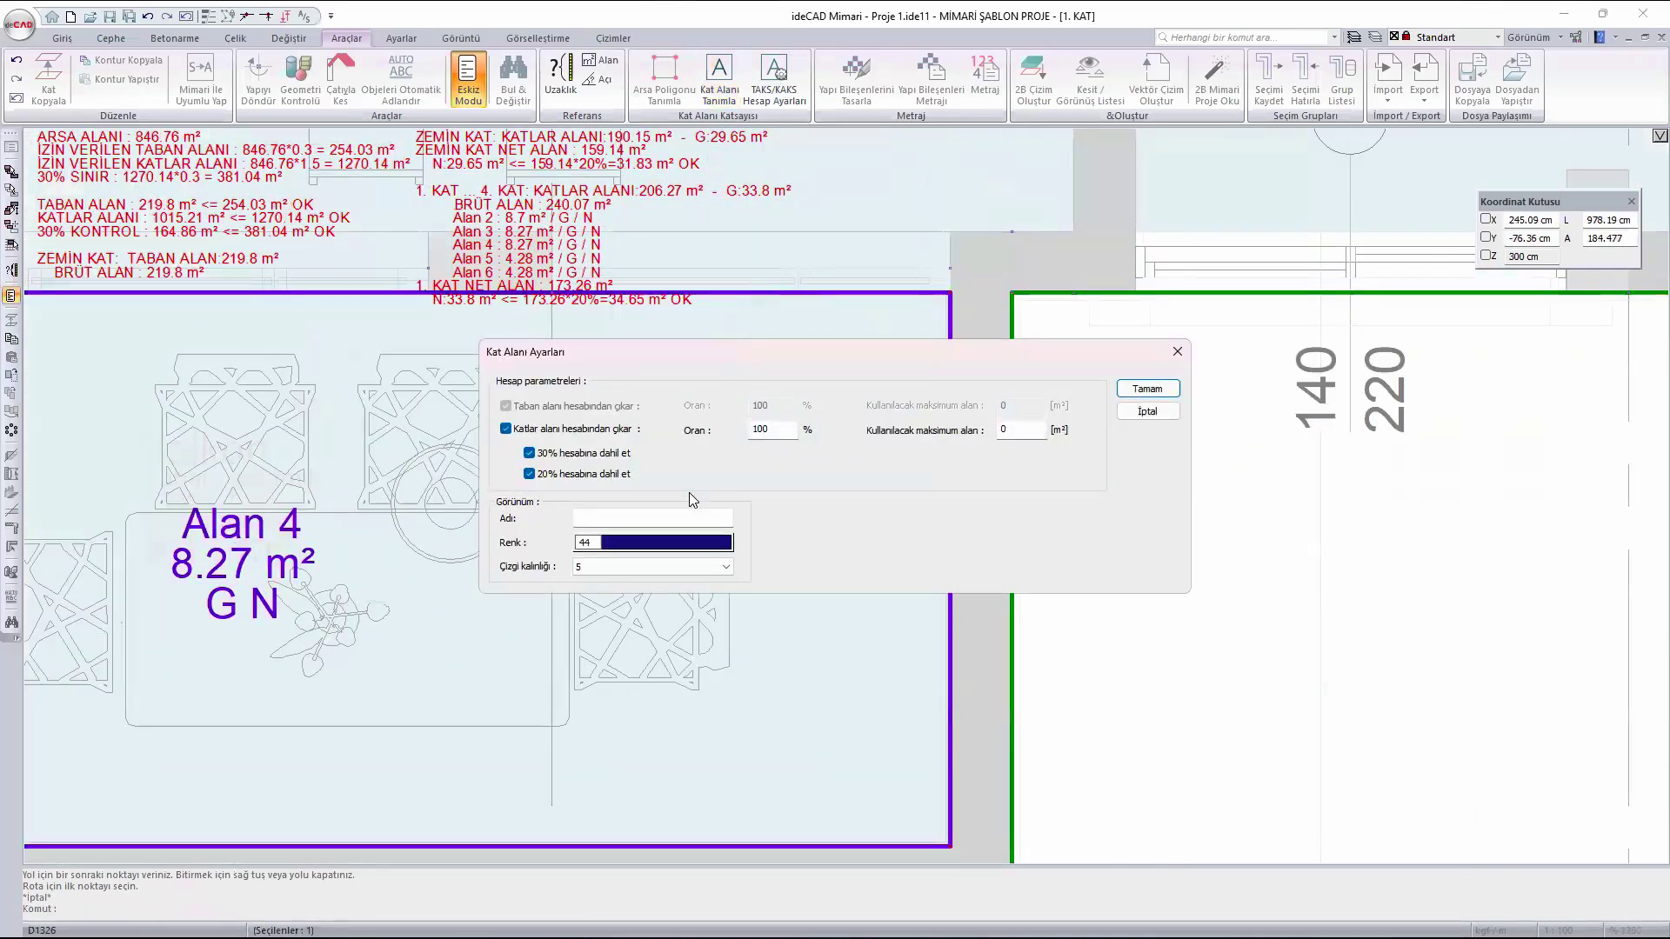
{"action": "left_click", "coordinate": [661, 519]}
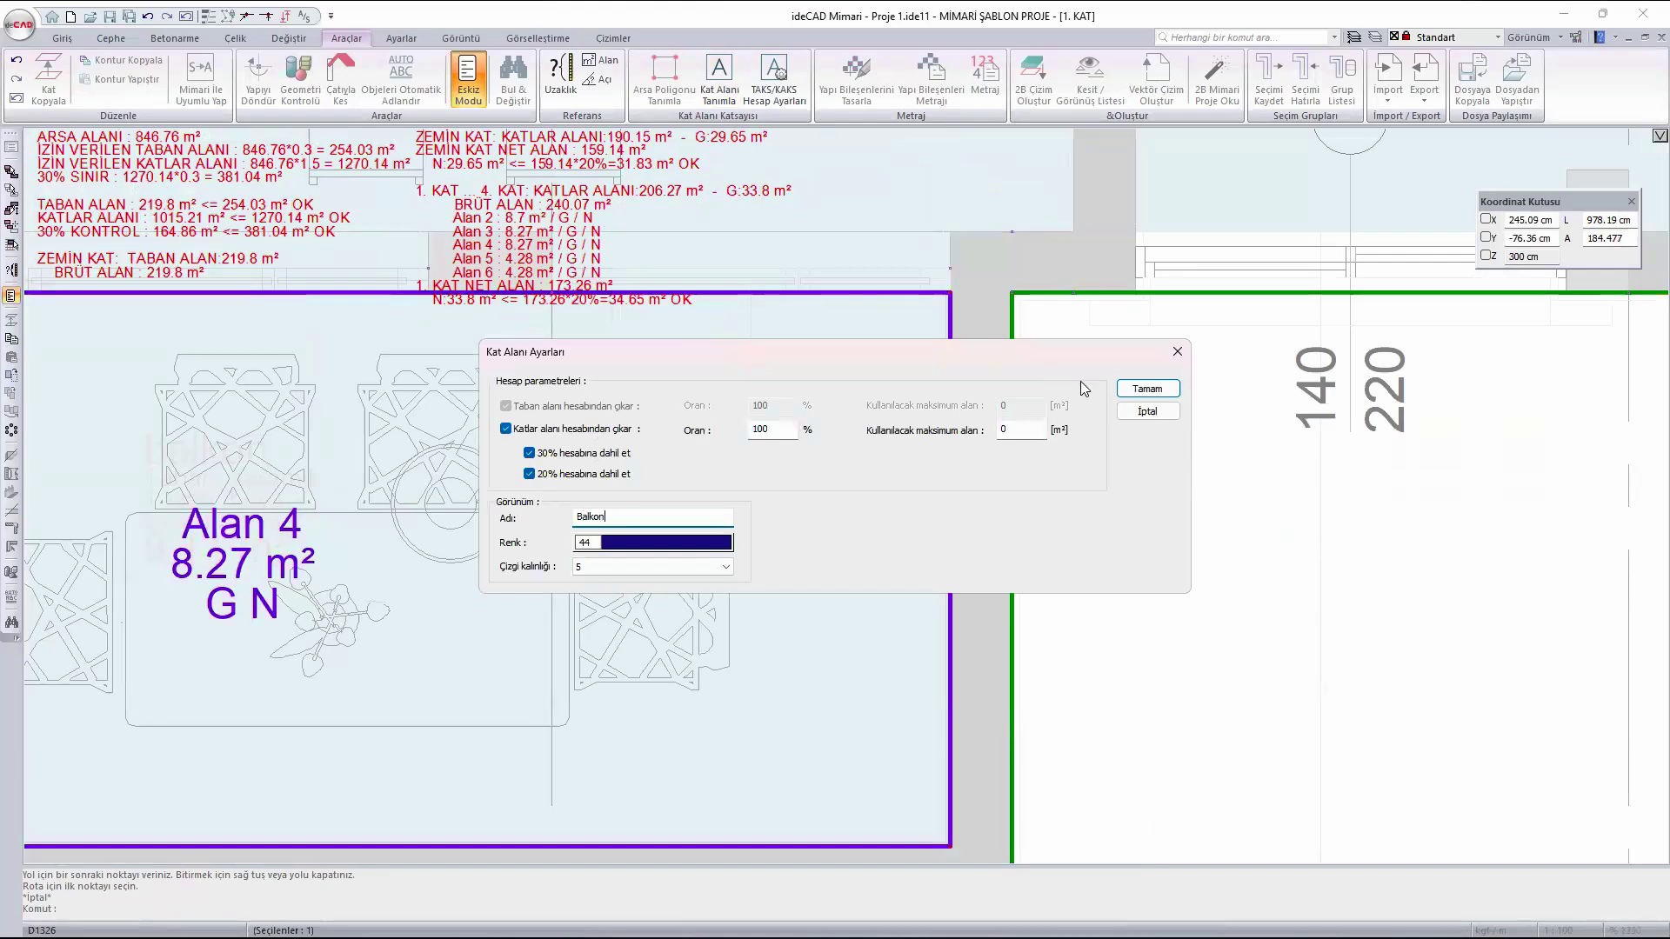
{"action": "left_click", "coordinate": [1147, 389]}
- Name the southeast balcony's deducted area "Balkon"
{"action": "scroll", "coordinate": [161, 588], "scroll_direction": "up", "scroll_amount": 2}
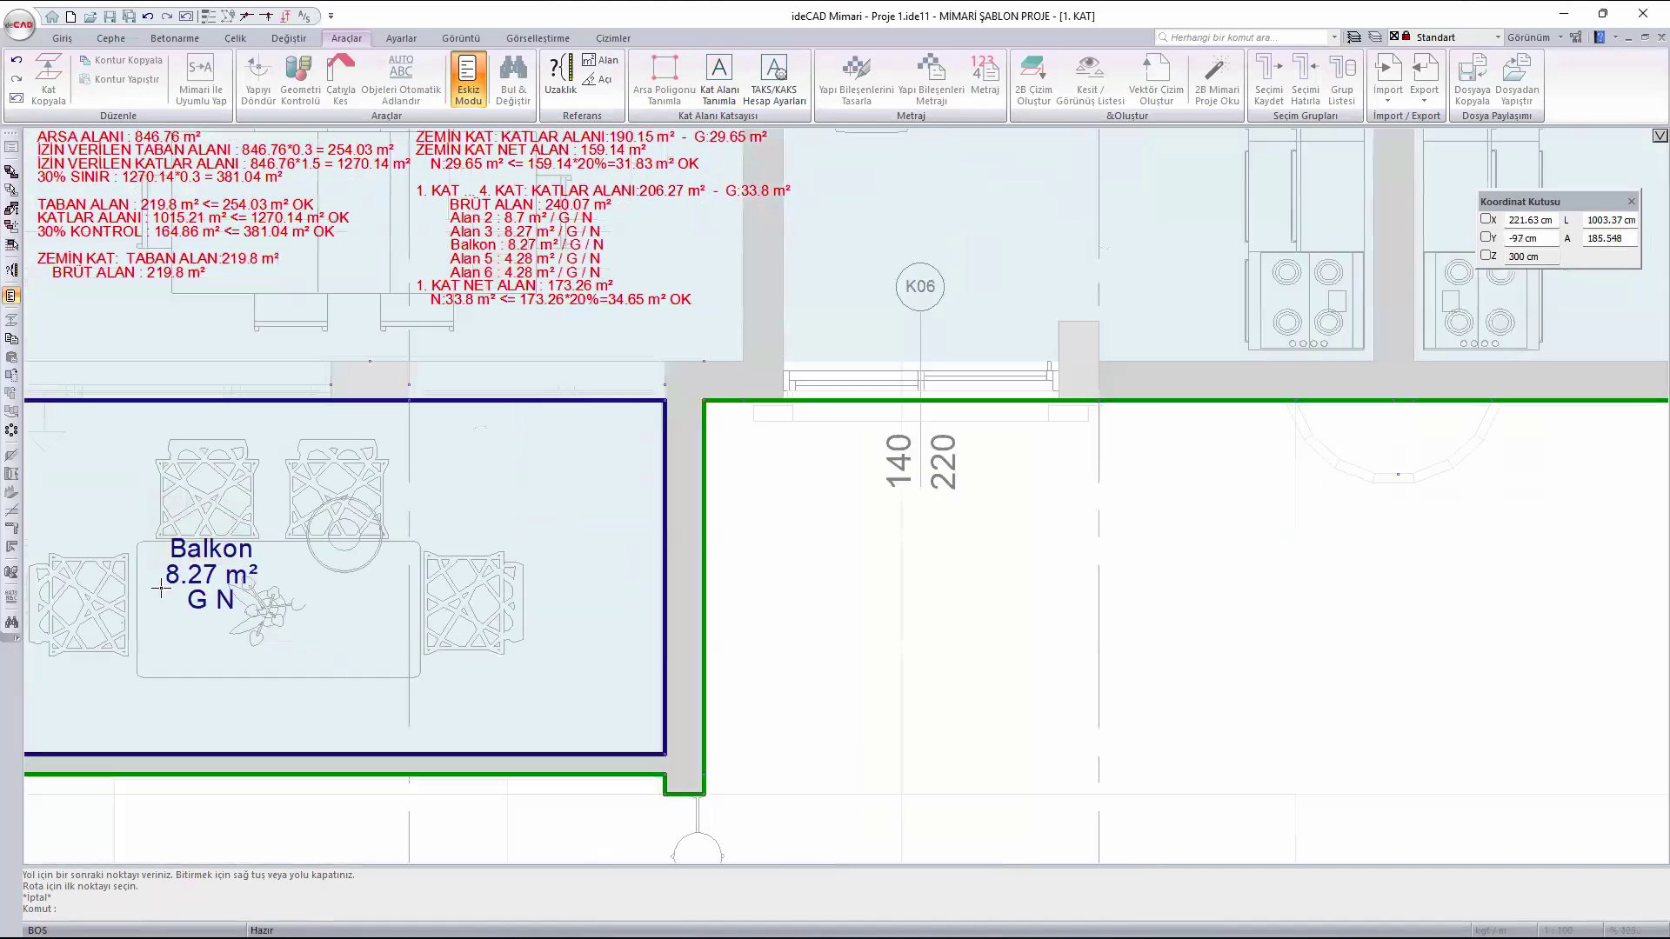
{"action": "scroll", "coordinate": [161, 589], "scroll_direction": "down", "scroll_amount": 2}
{"action": "scroll", "coordinate": [1304, 565], "scroll_direction": "up", "scroll_amount": 4}
{"action": "left_click", "coordinate": [861, 567]}
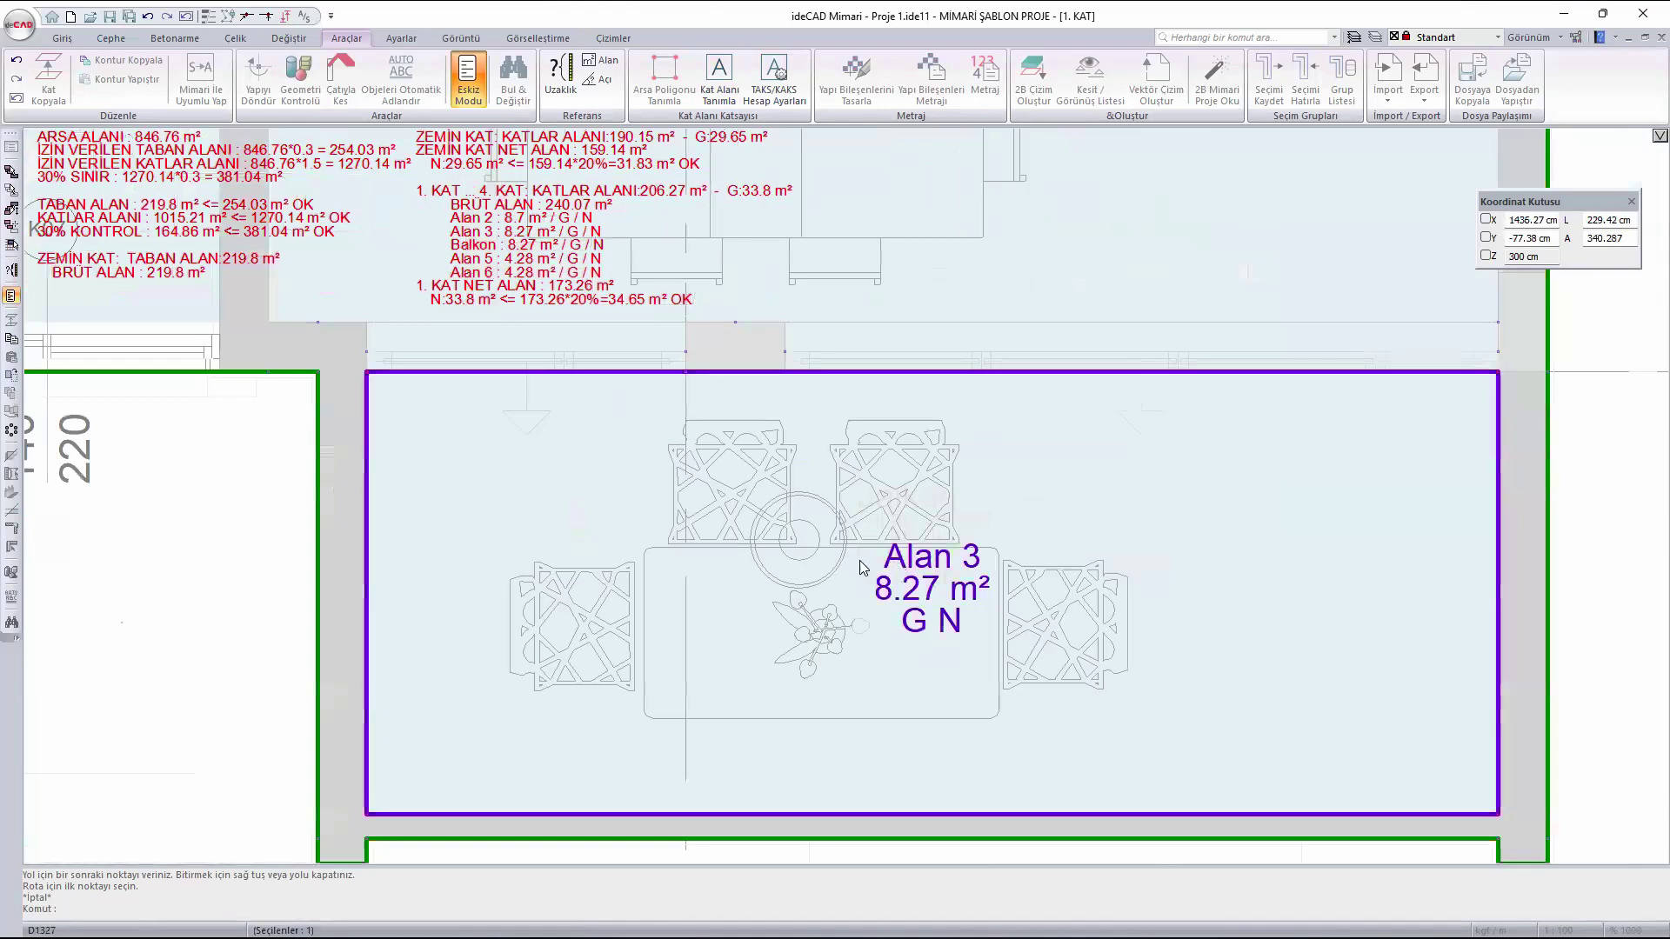
{"action": "double_click", "coordinate": [861, 567]}
{"action": "left_click", "coordinate": [621, 515]}
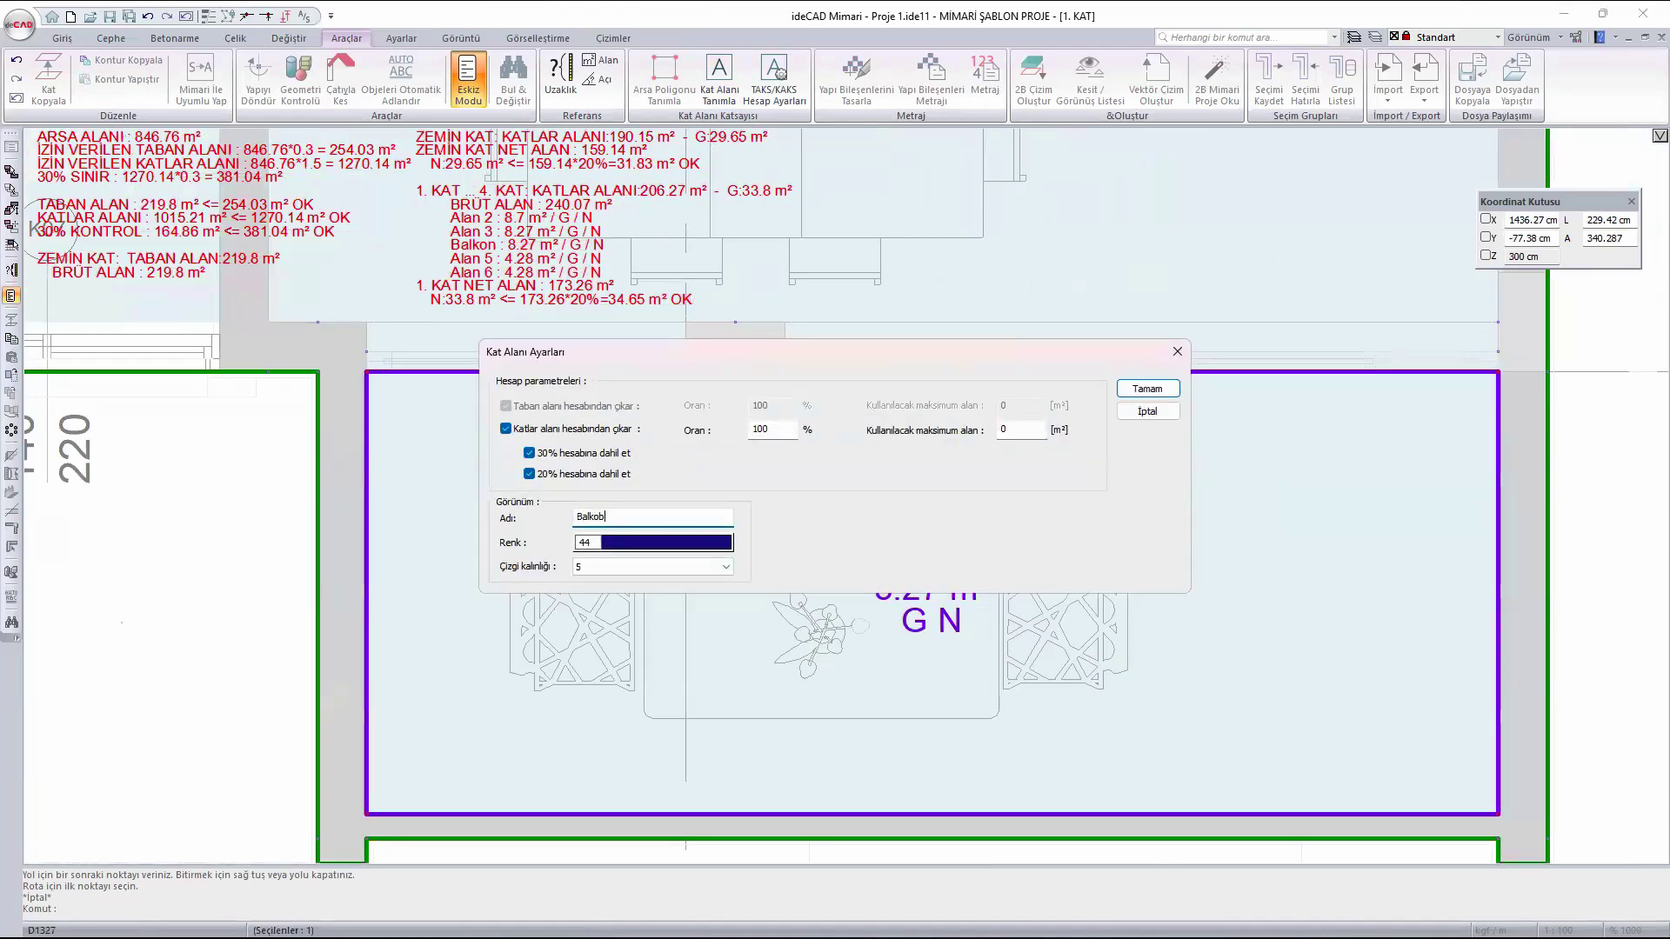
{"action": "type", "text": "Balkob"}
{"action": "key", "text": "BackSpace"}
{"action": "type", "text": "n"}
{"action": "left_click", "coordinate": [1147, 389]}
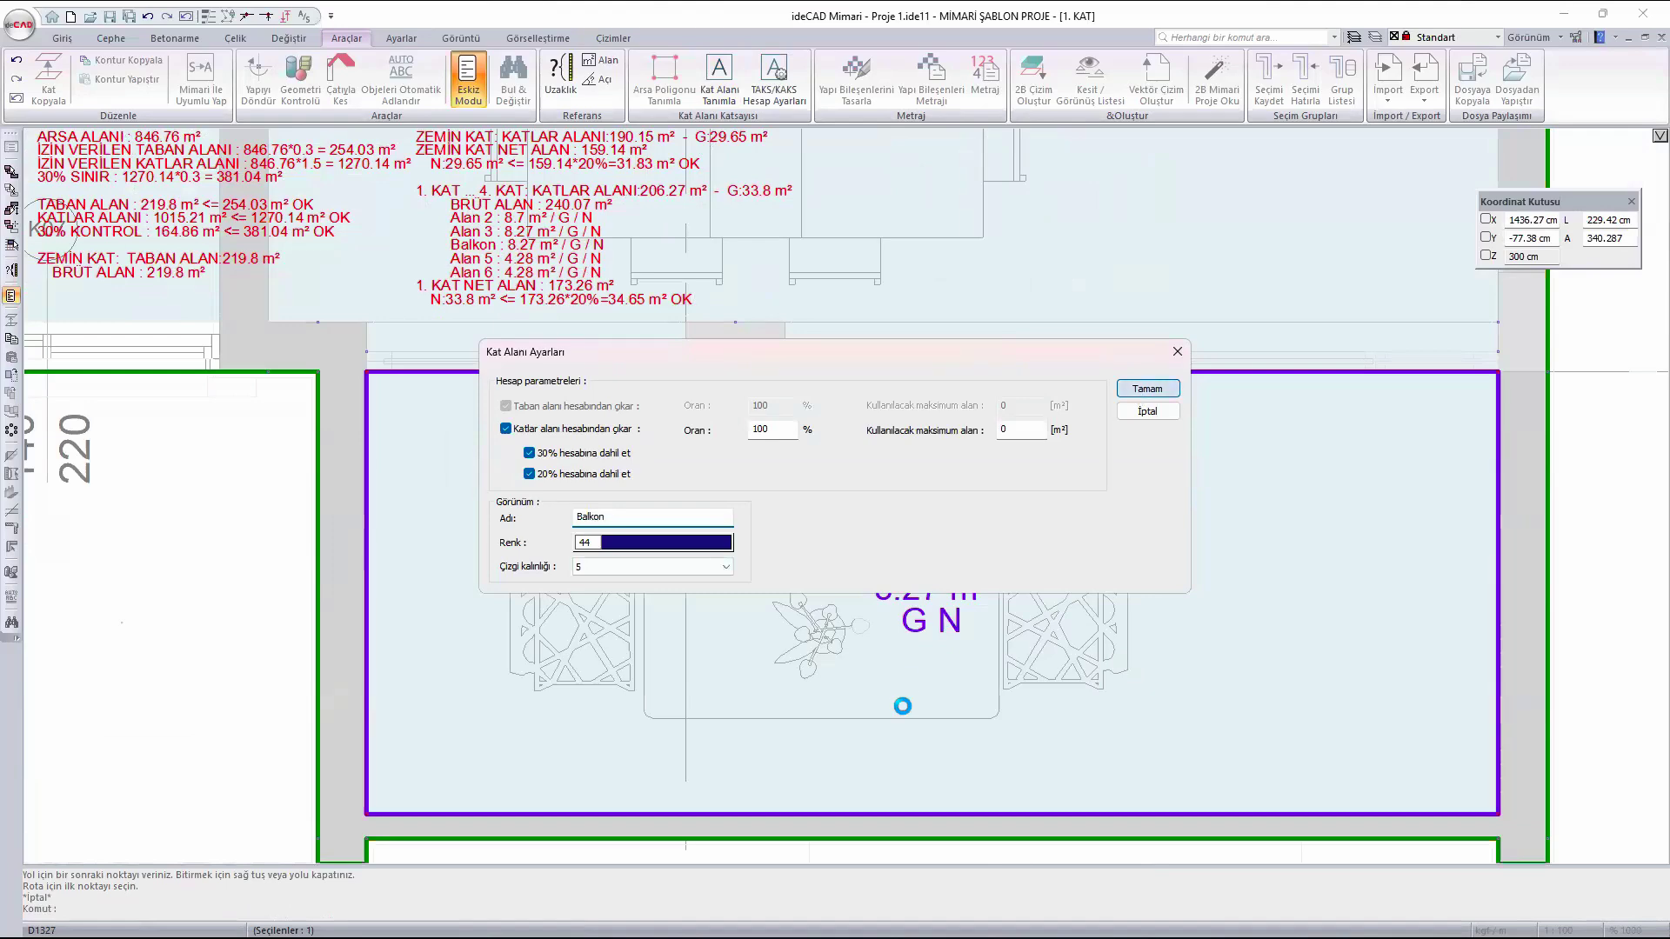
- Name the northeast balcony's deducted area "Balkon"
{"action": "scroll", "coordinate": [782, 415], "scroll_direction": "down", "scroll_amount": 3}
{"action": "scroll", "coordinate": [782, 416], "scroll_direction": "down", "scroll_amount": 2}
{"action": "scroll", "coordinate": [933, 453], "scroll_direction": "up", "scroll_amount": 6}
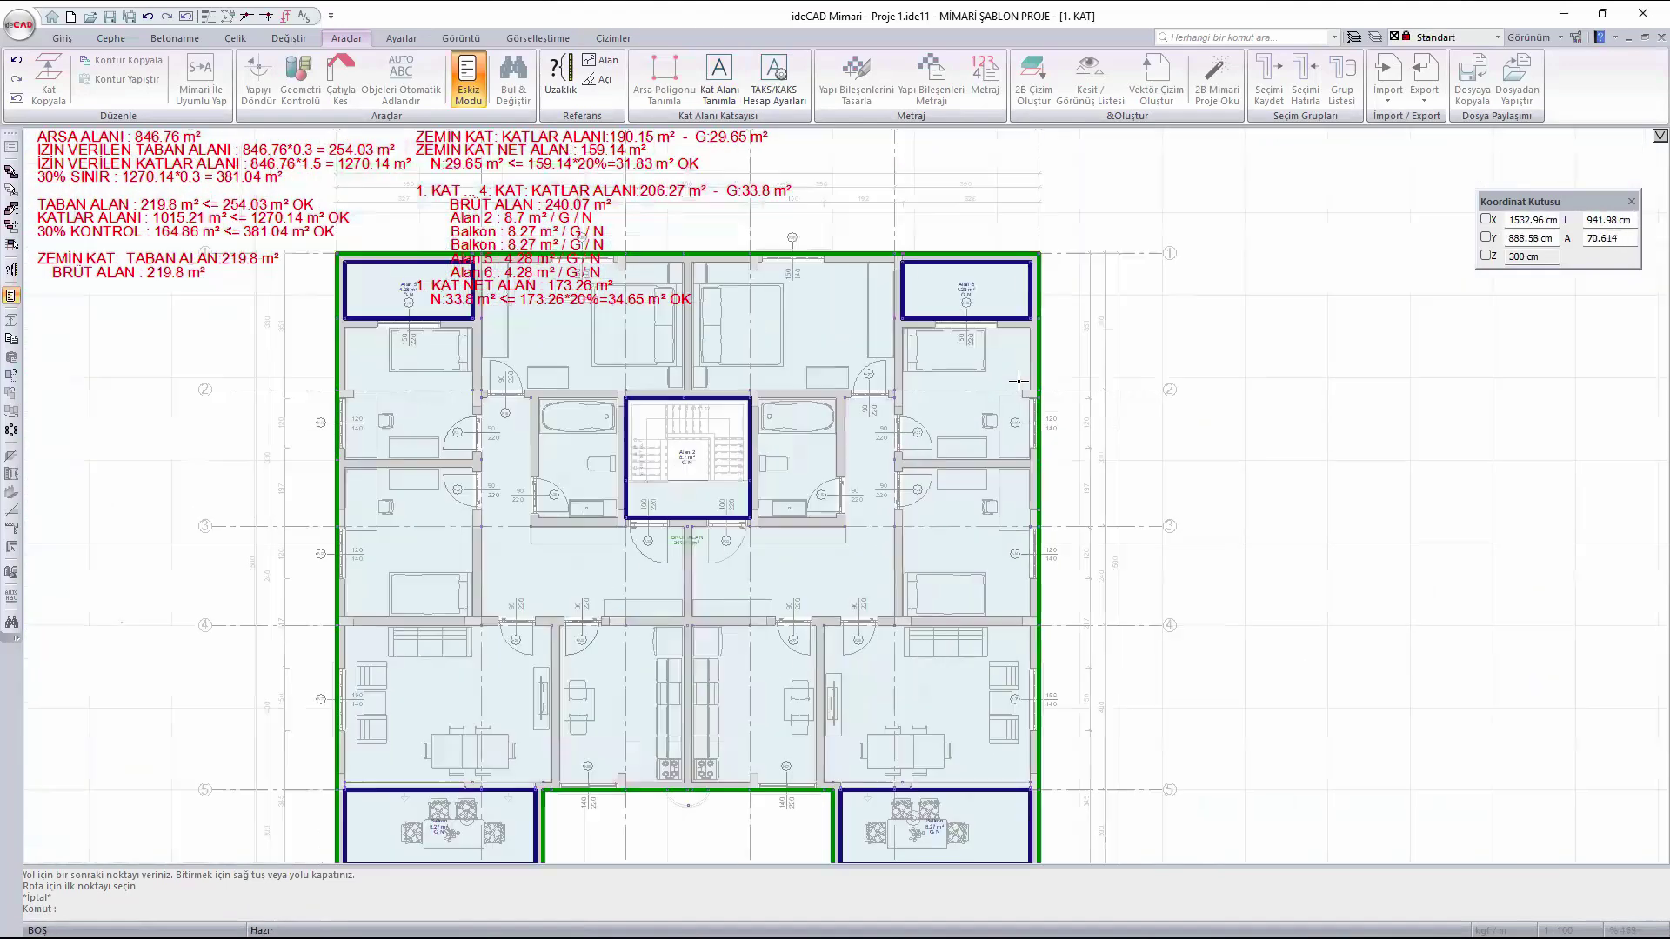
{"action": "double_click", "coordinate": [933, 454]}
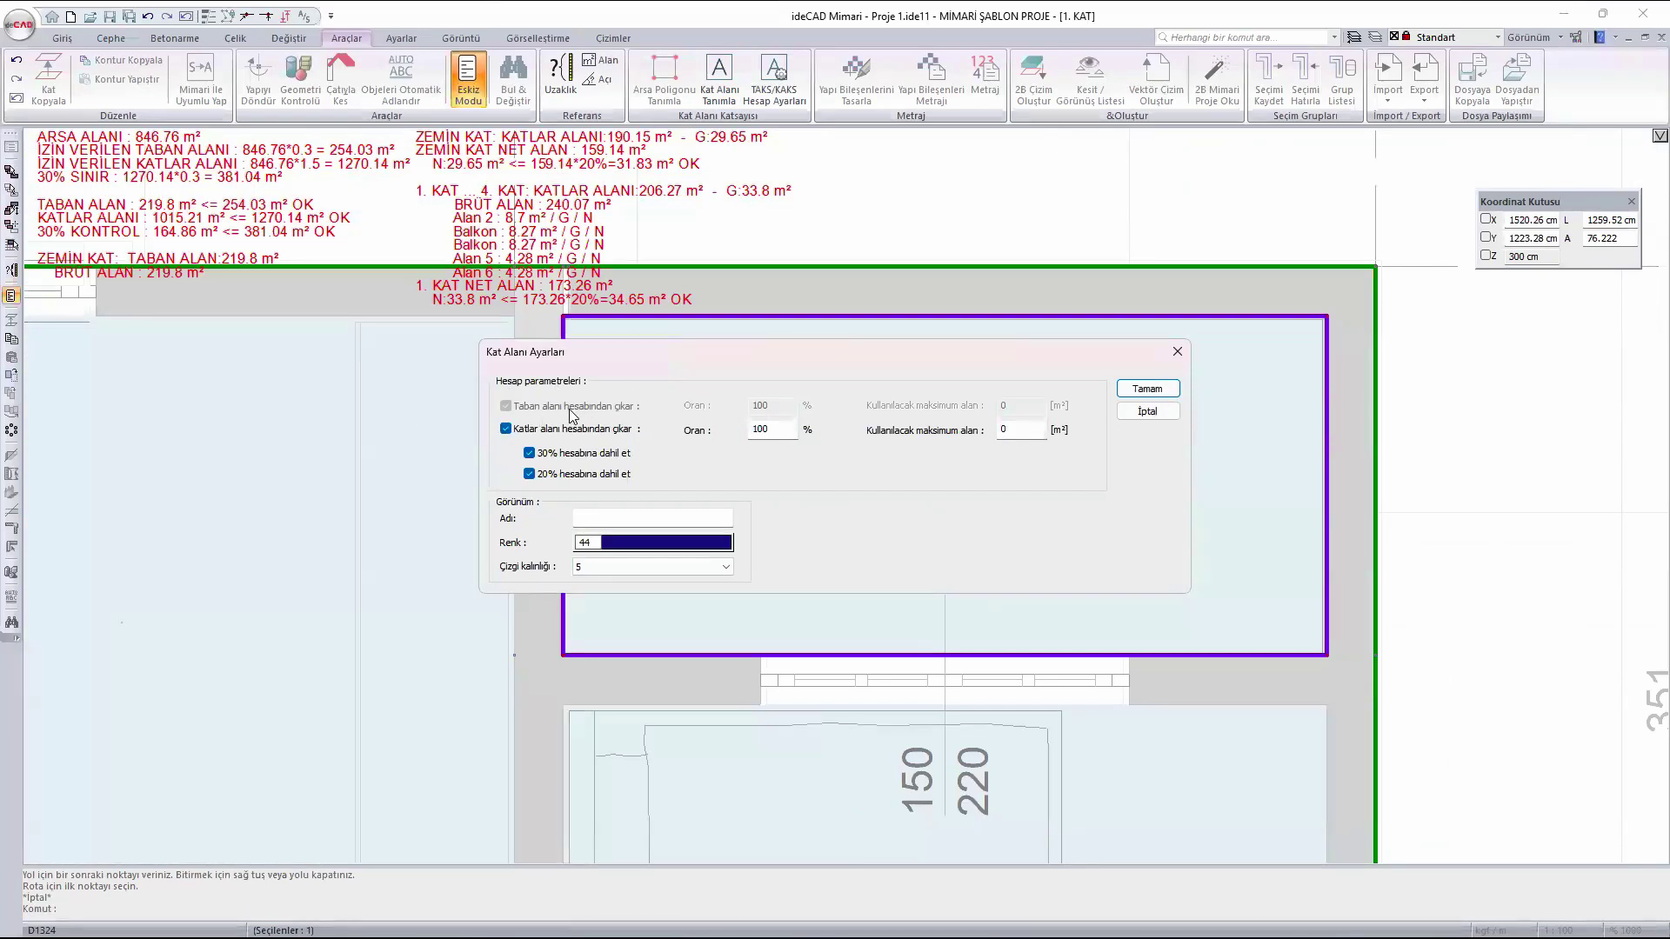
{"action": "left_click", "coordinate": [668, 515]}
{"action": "left_click", "coordinate": [1148, 388]}
- Name the northwest balcony's deducted area "Balkon"
{"action": "scroll", "coordinate": [1163, 488], "scroll_direction": "down", "scroll_amount": 4}
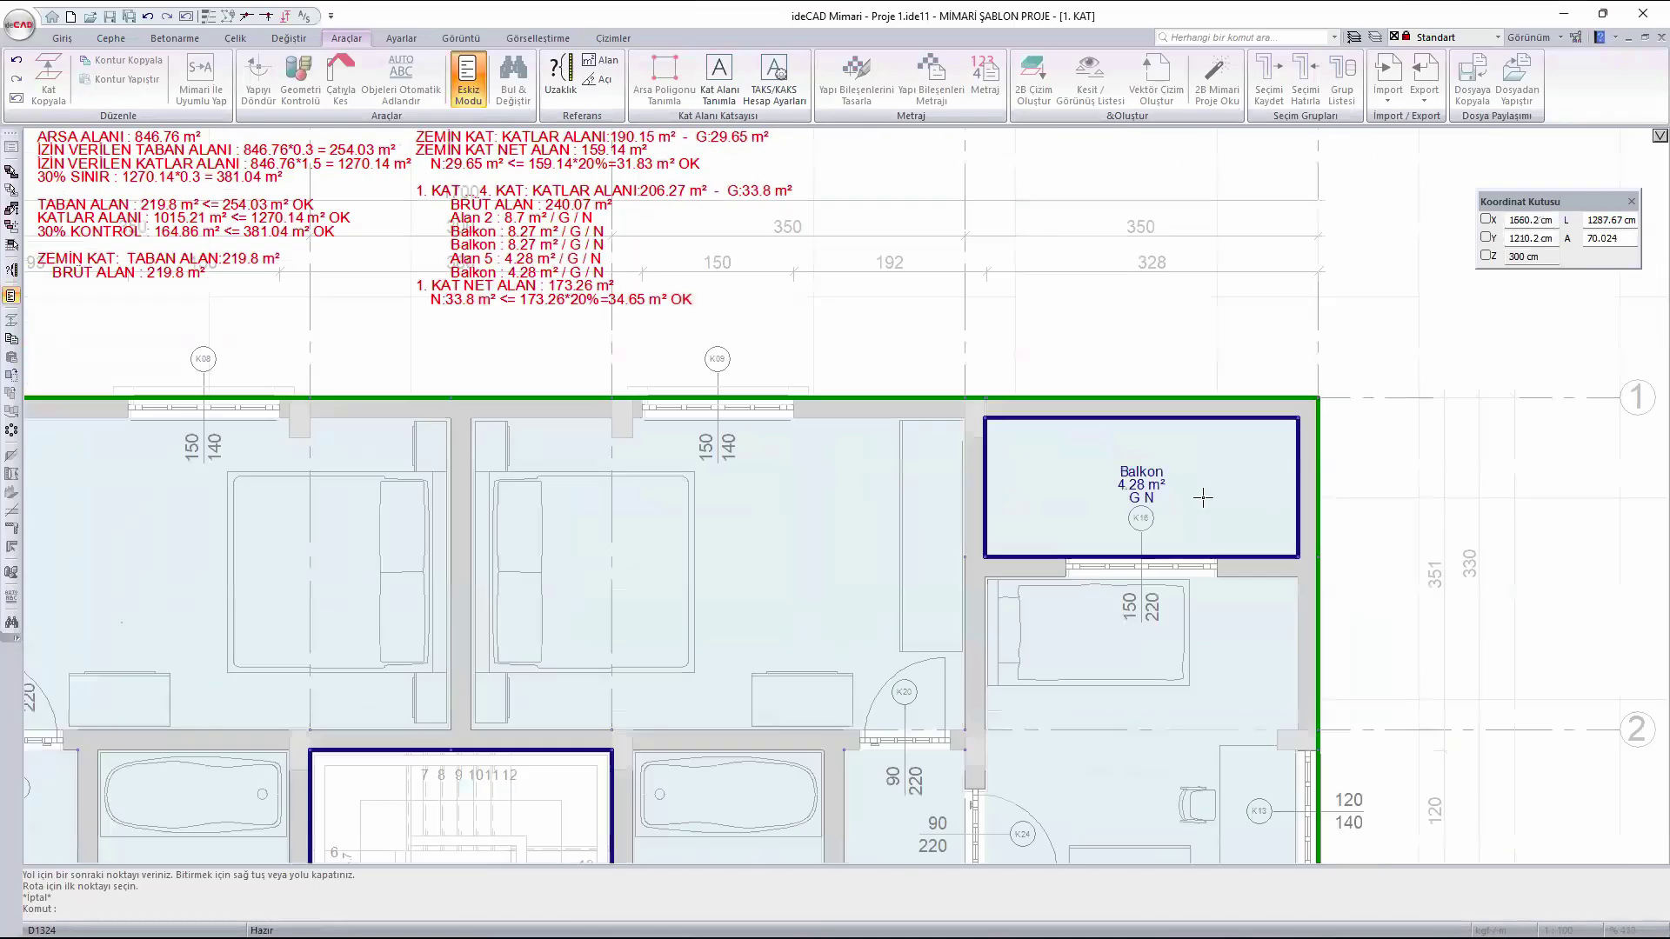
{"action": "scroll", "coordinate": [390, 491], "scroll_direction": "up", "scroll_amount": 5}
{"action": "double_click", "coordinate": [390, 492]}
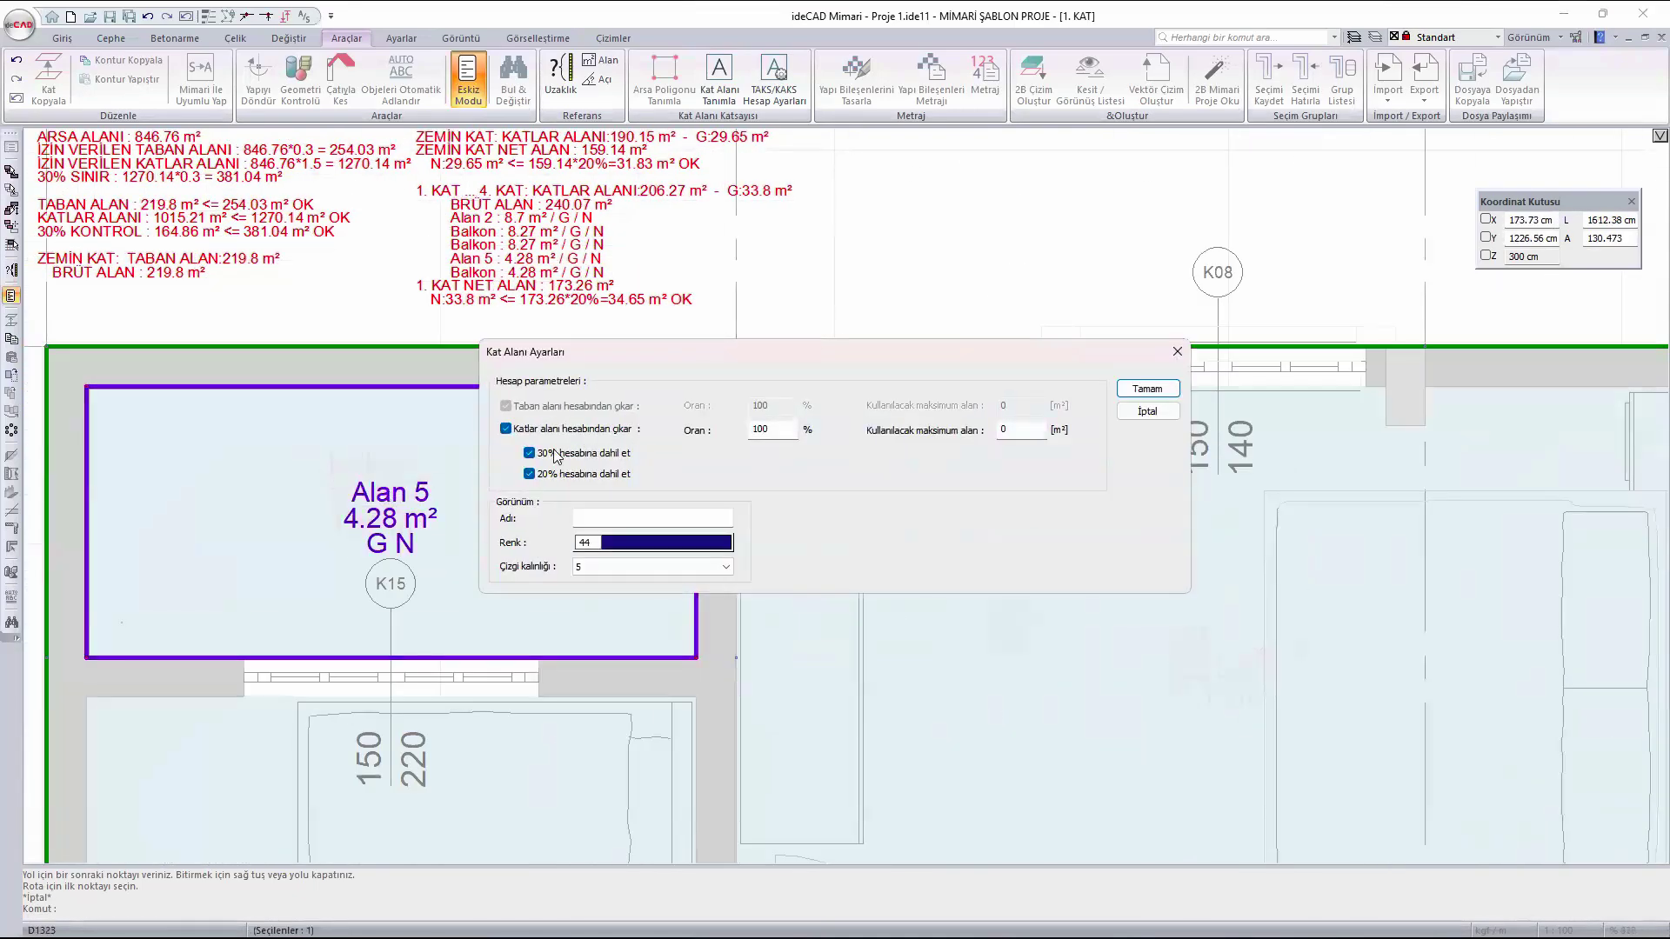
{"action": "left_click", "coordinate": [622, 513]}
{"action": "key", "text": "BackSpace"}
{"action": "type", "text": "Balkon"}
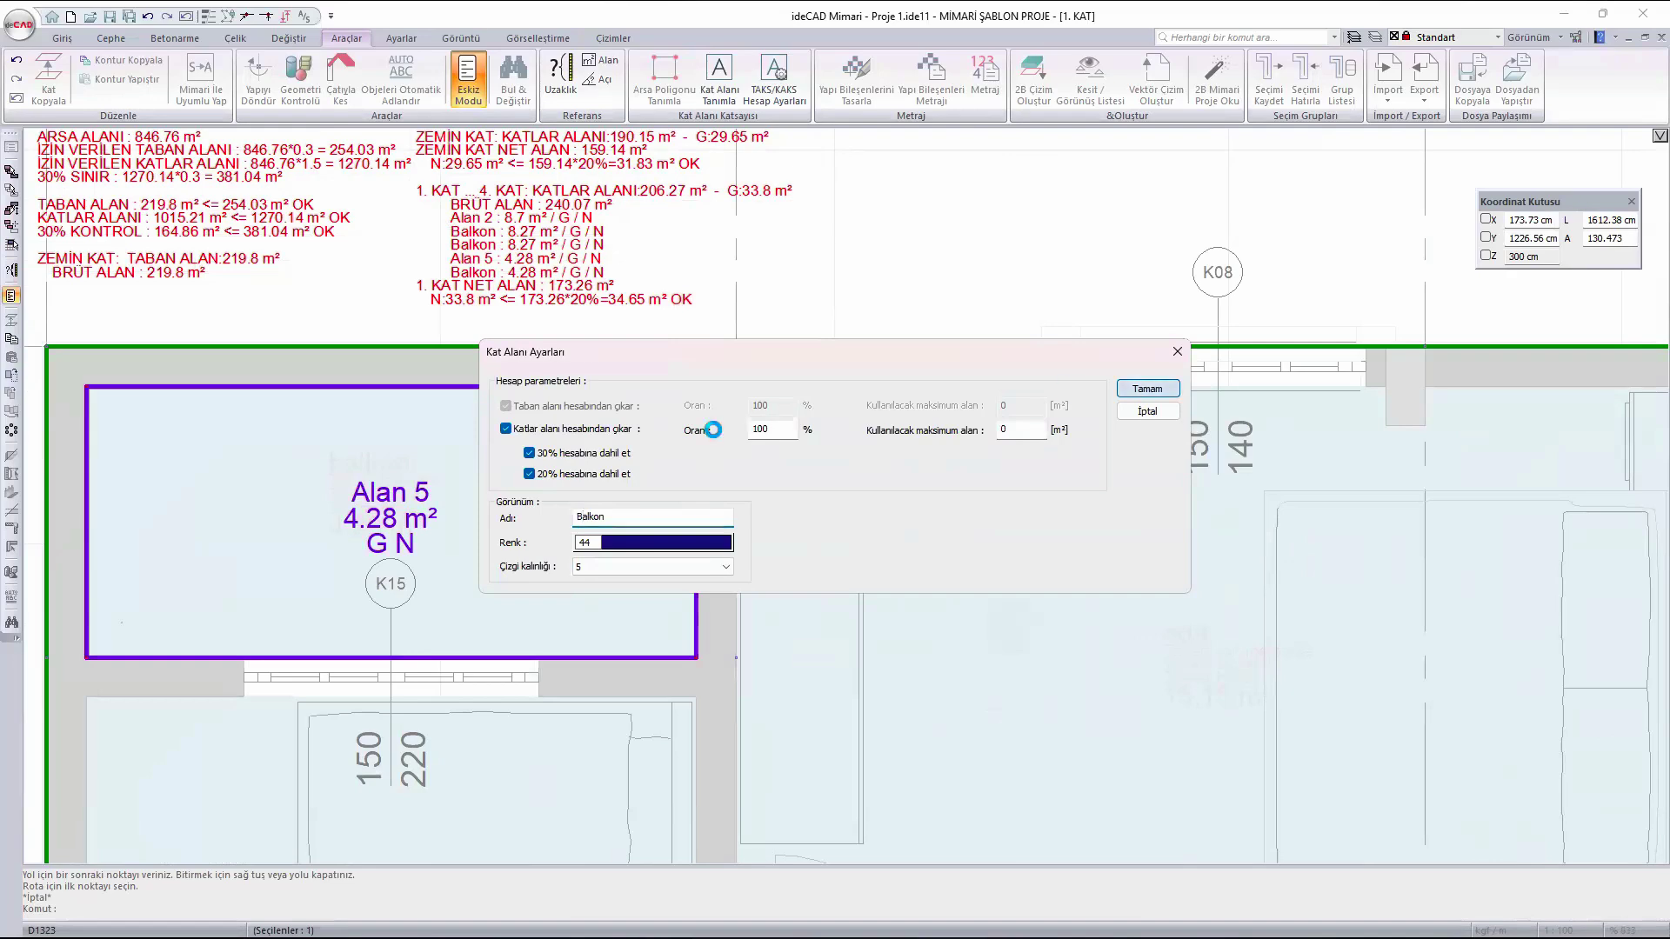
{"action": "left_click", "coordinate": [1147, 389]}
- Name the stairwell's deducted area between the two bathrooms "Merdiven"
{"action": "scroll", "coordinate": [977, 658], "scroll_direction": "down", "scroll_amount": 5}
{"action": "scroll", "coordinate": [979, 658], "scroll_direction": "up", "scroll_amount": 3}
{"action": "double_click", "coordinate": [976, 657]}
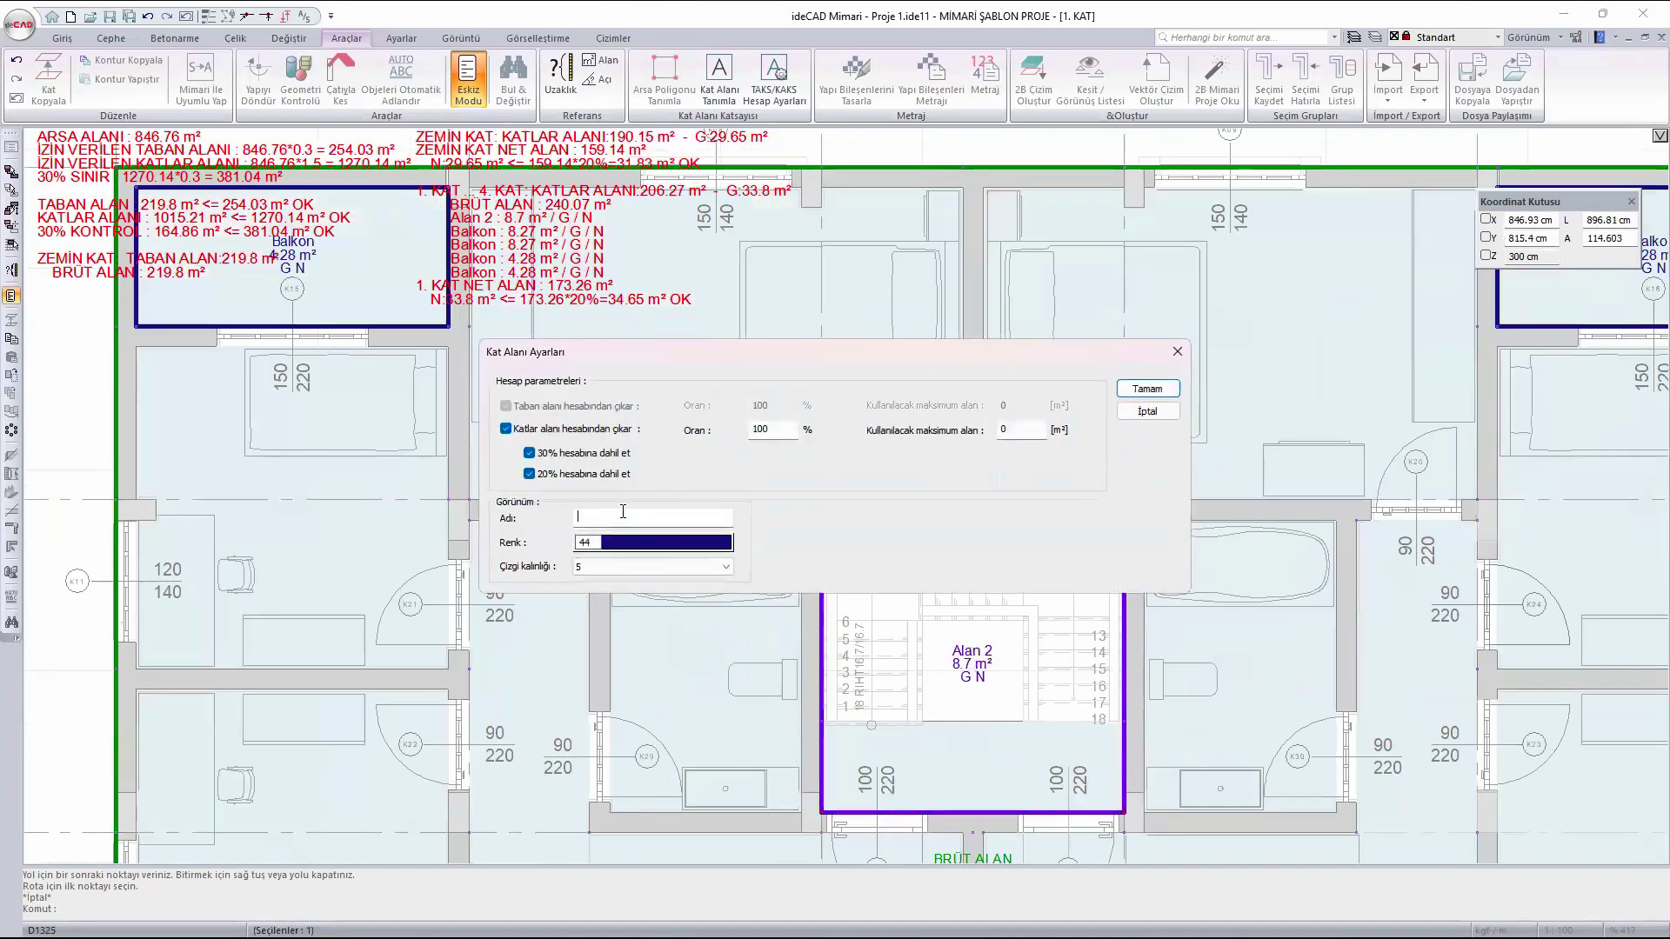
{"action": "type", "text": "Merdiven"}
{"action": "left_click", "coordinate": [1147, 388]}
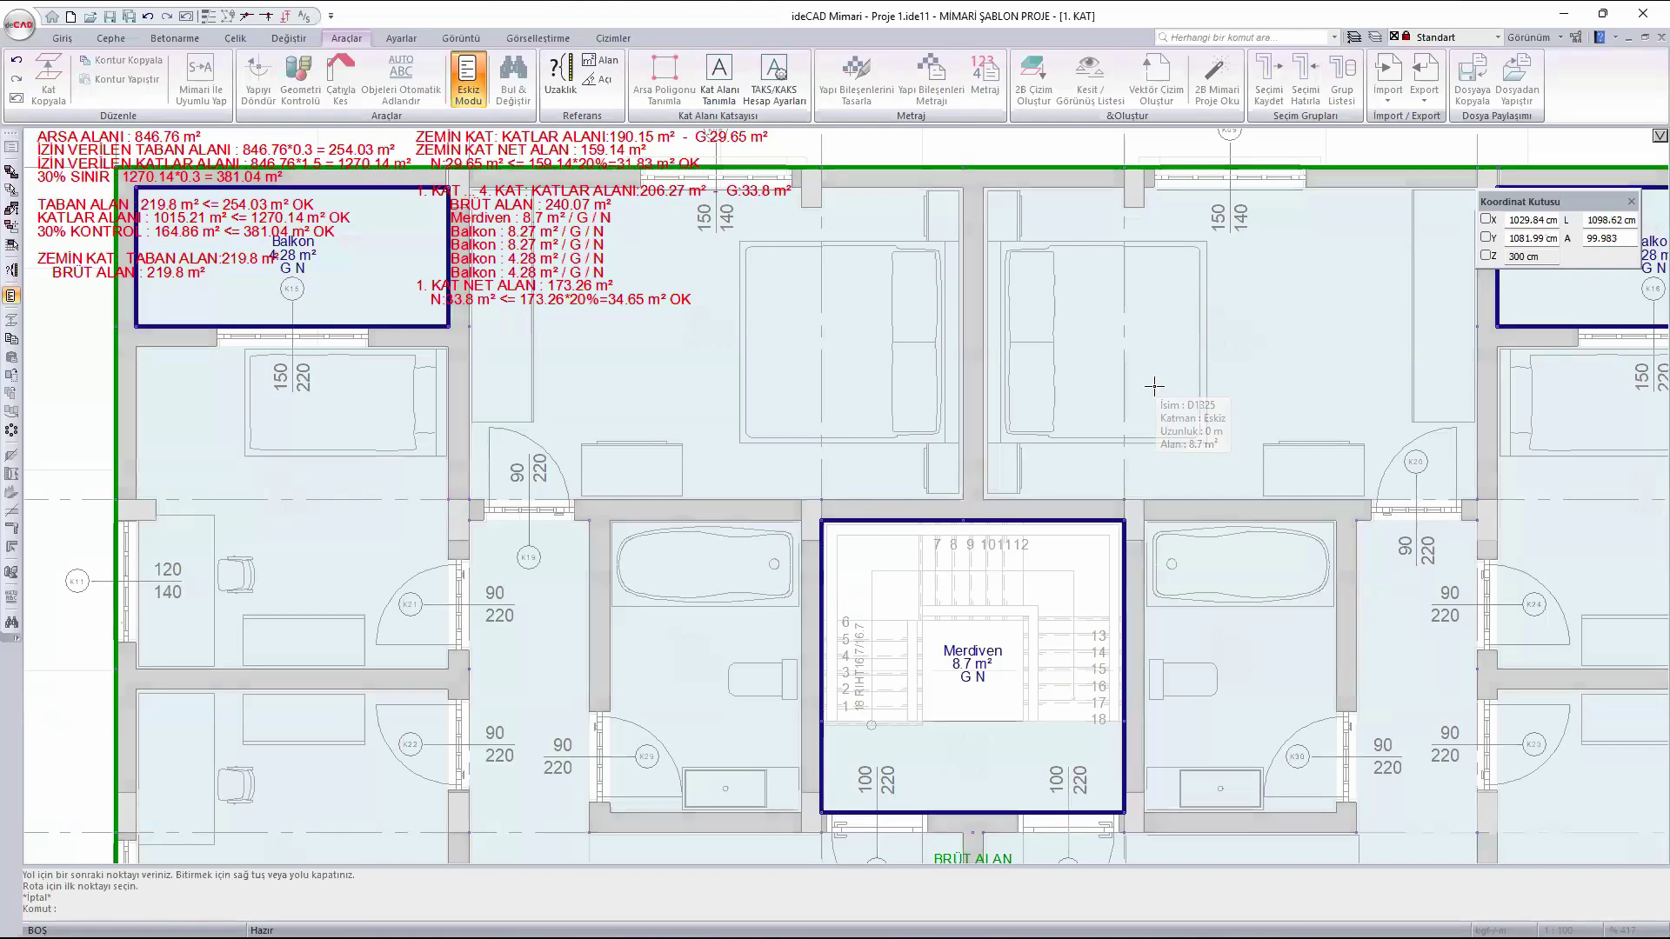
- Review the named areas on 1. KAT and switch to the 5. KAT floor plan
{"action": "scroll", "coordinate": [867, 493], "scroll_direction": "down", "scroll_amount": 4}
{"action": "scroll", "coordinate": [972, 675], "scroll_direction": "up", "scroll_amount": 4}
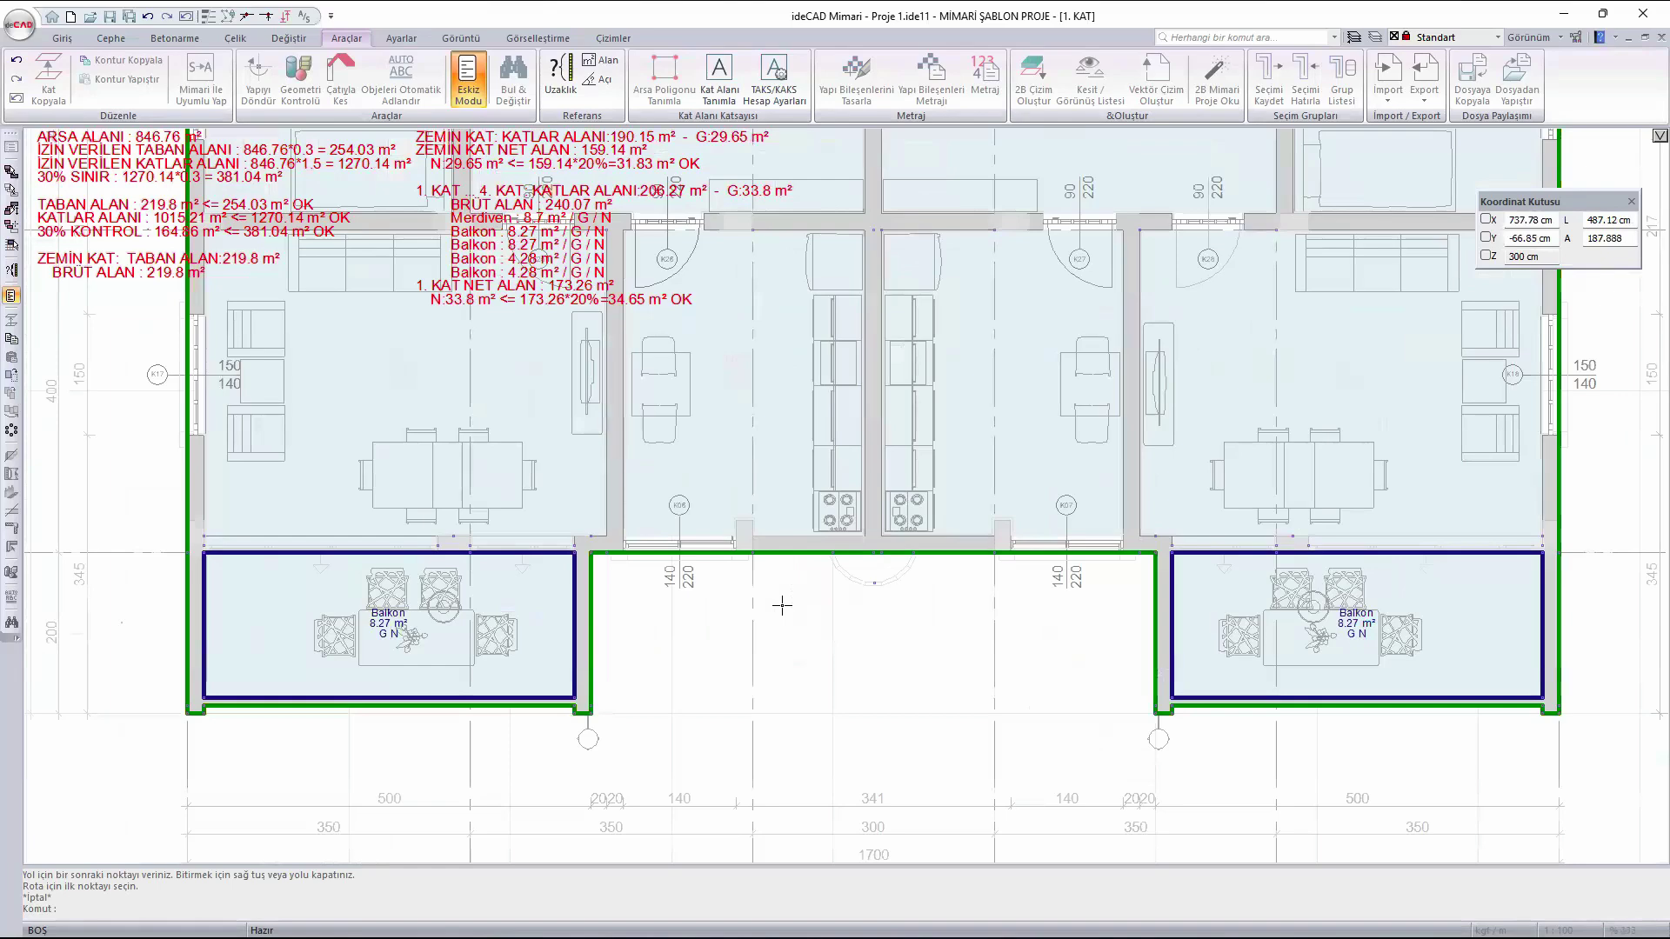
{"action": "scroll", "coordinate": [787, 470], "scroll_direction": "down", "scroll_amount": 3}
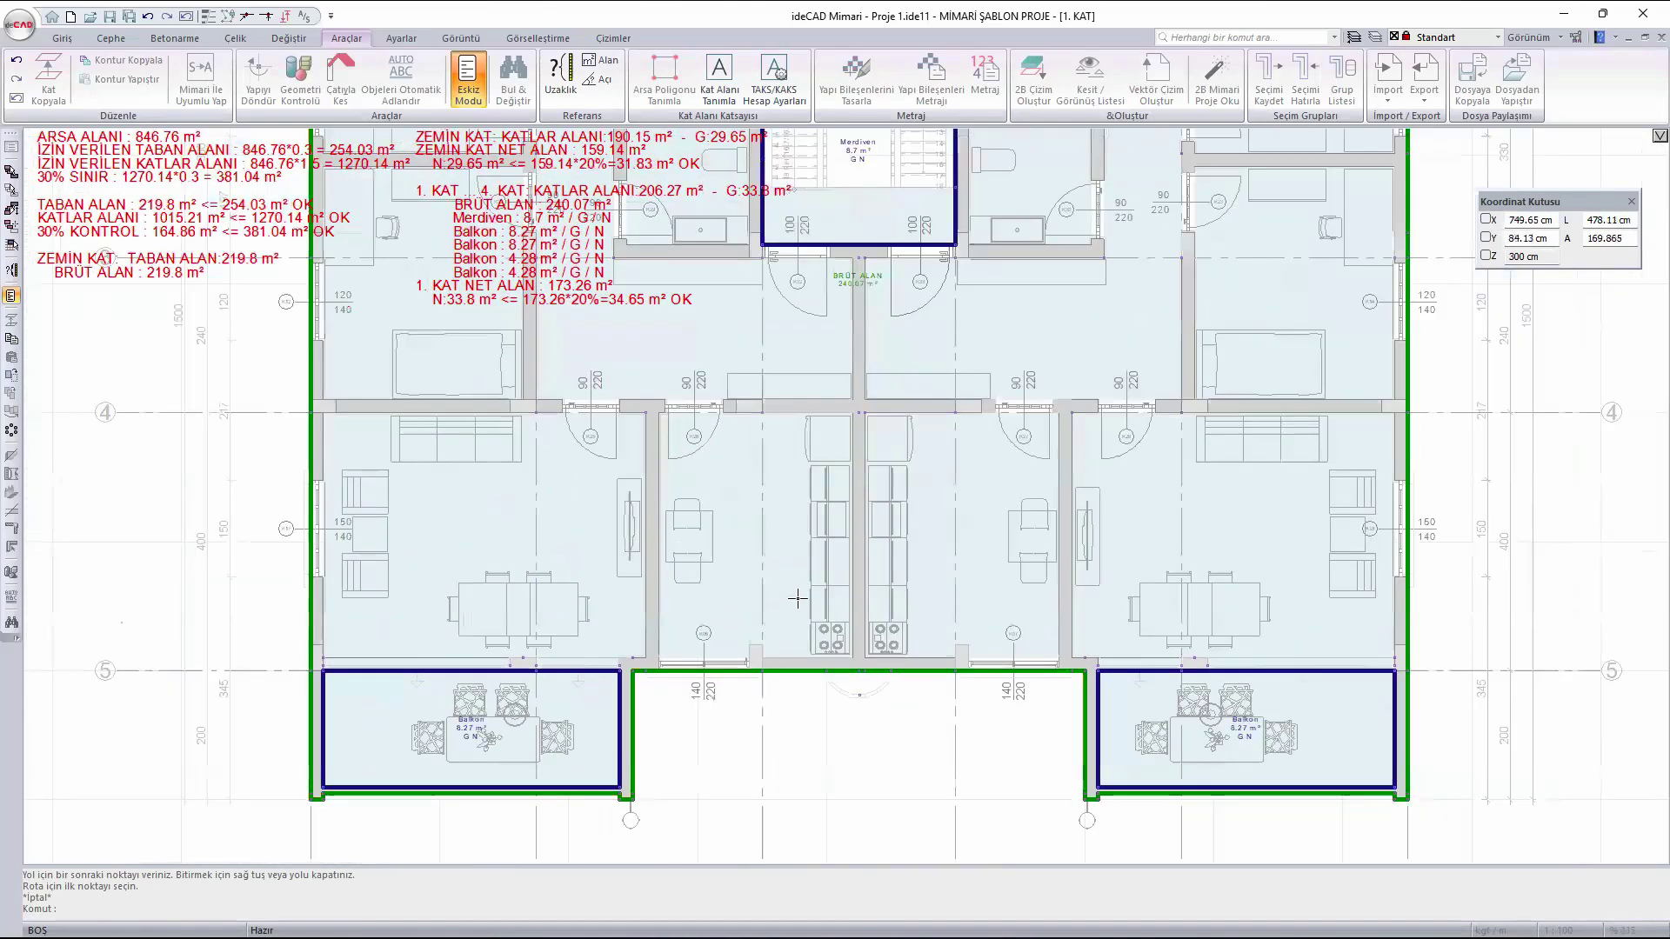
{"action": "scroll", "coordinate": [797, 599], "scroll_direction": "down", "scroll_amount": 1}
{"action": "middle_click_drag", "start_coordinate": [862, 512], "coordinate": [805, 935]}
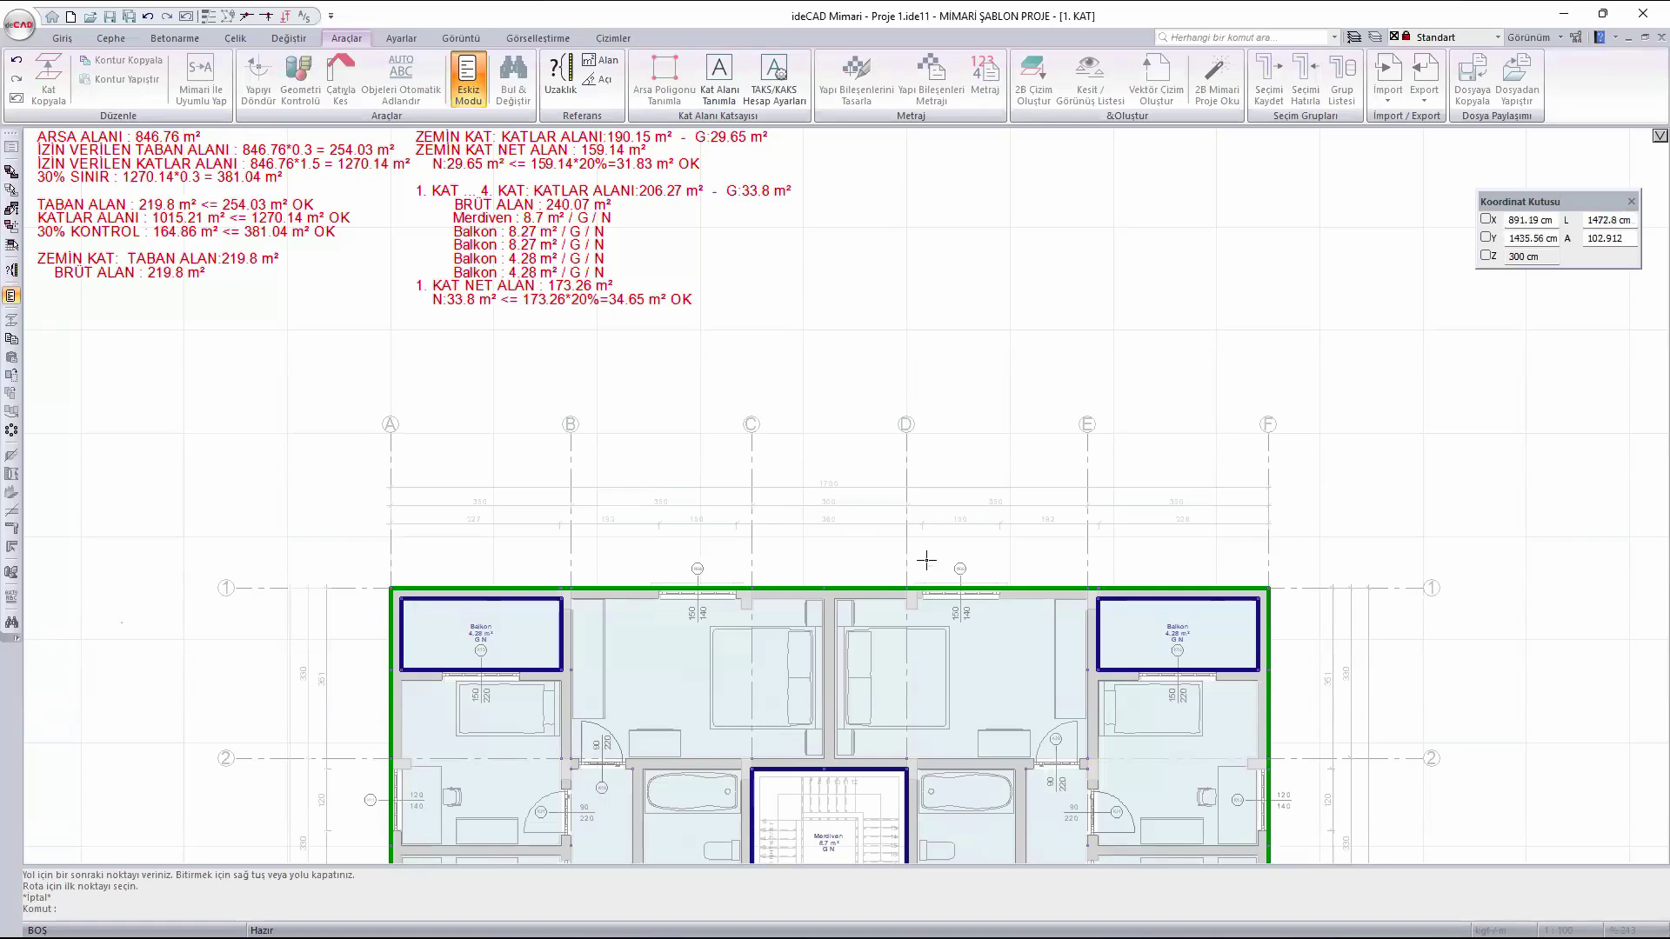
{"action": "right_click", "coordinate": [1043, 856]}
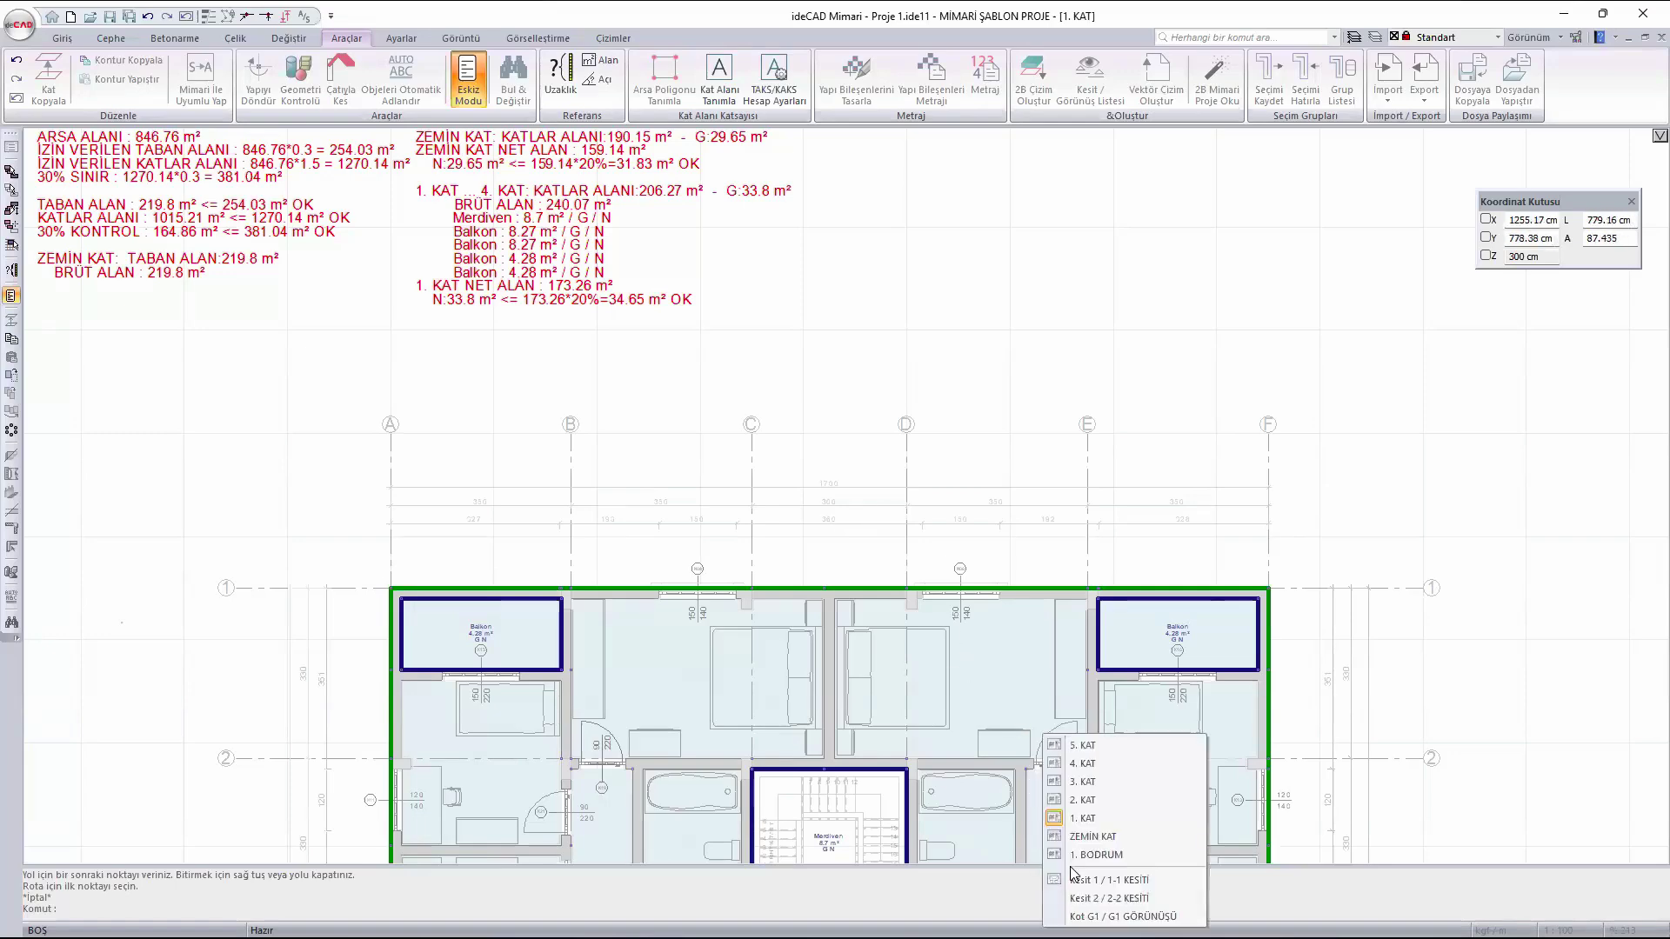
{"action": "left_click", "coordinate": [1093, 746]}
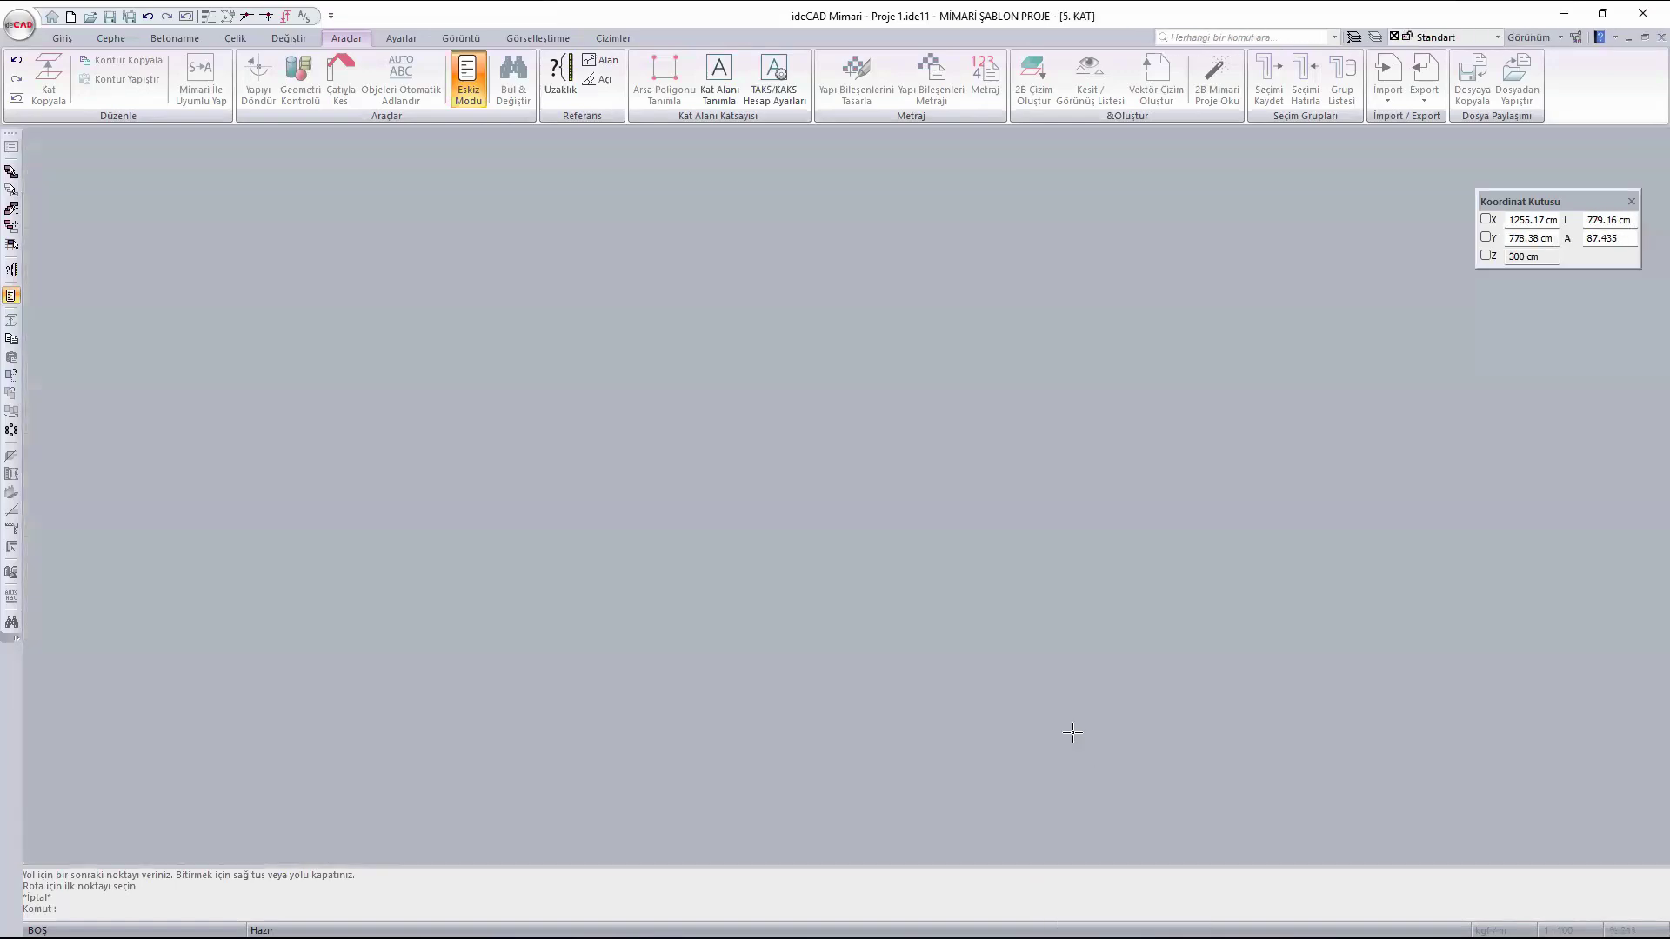
{"action": "key", "text": "Escape"}
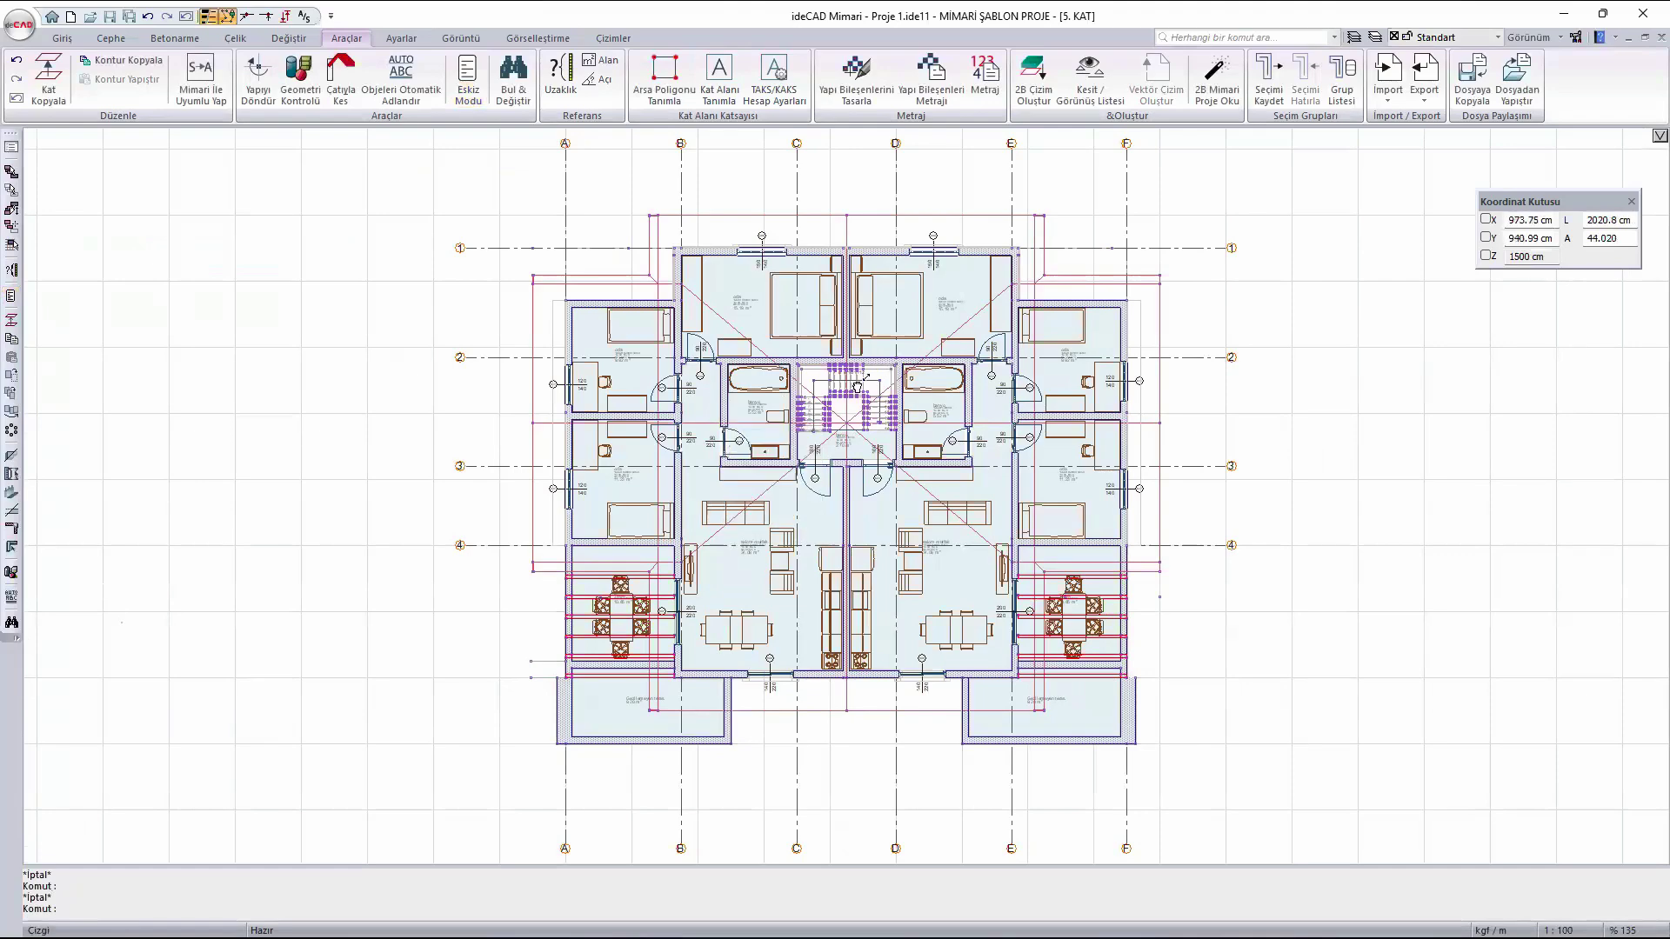
- Start the 5. KAT floor-area outline at the outer northwest corner, running 330 cm east and 157.95 cm north along the outer walls
{"action": "middle_click_drag", "start_coordinate": [861, 384], "coordinate": [747, 417]}
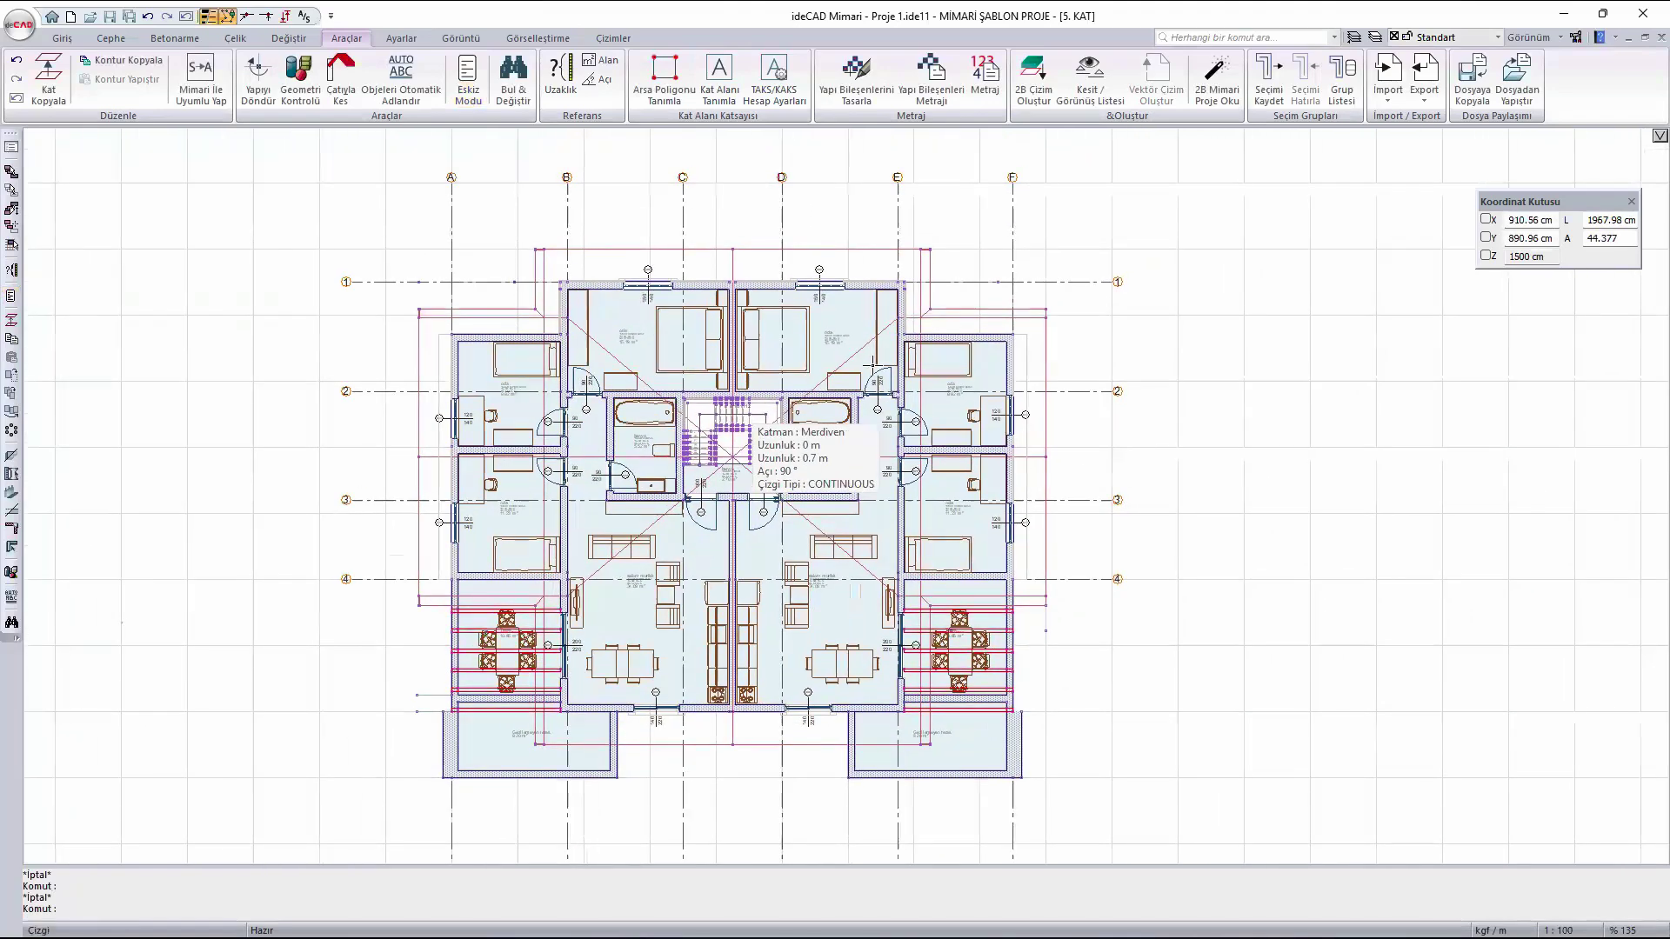
{"action": "left_click", "coordinate": [720, 72]}
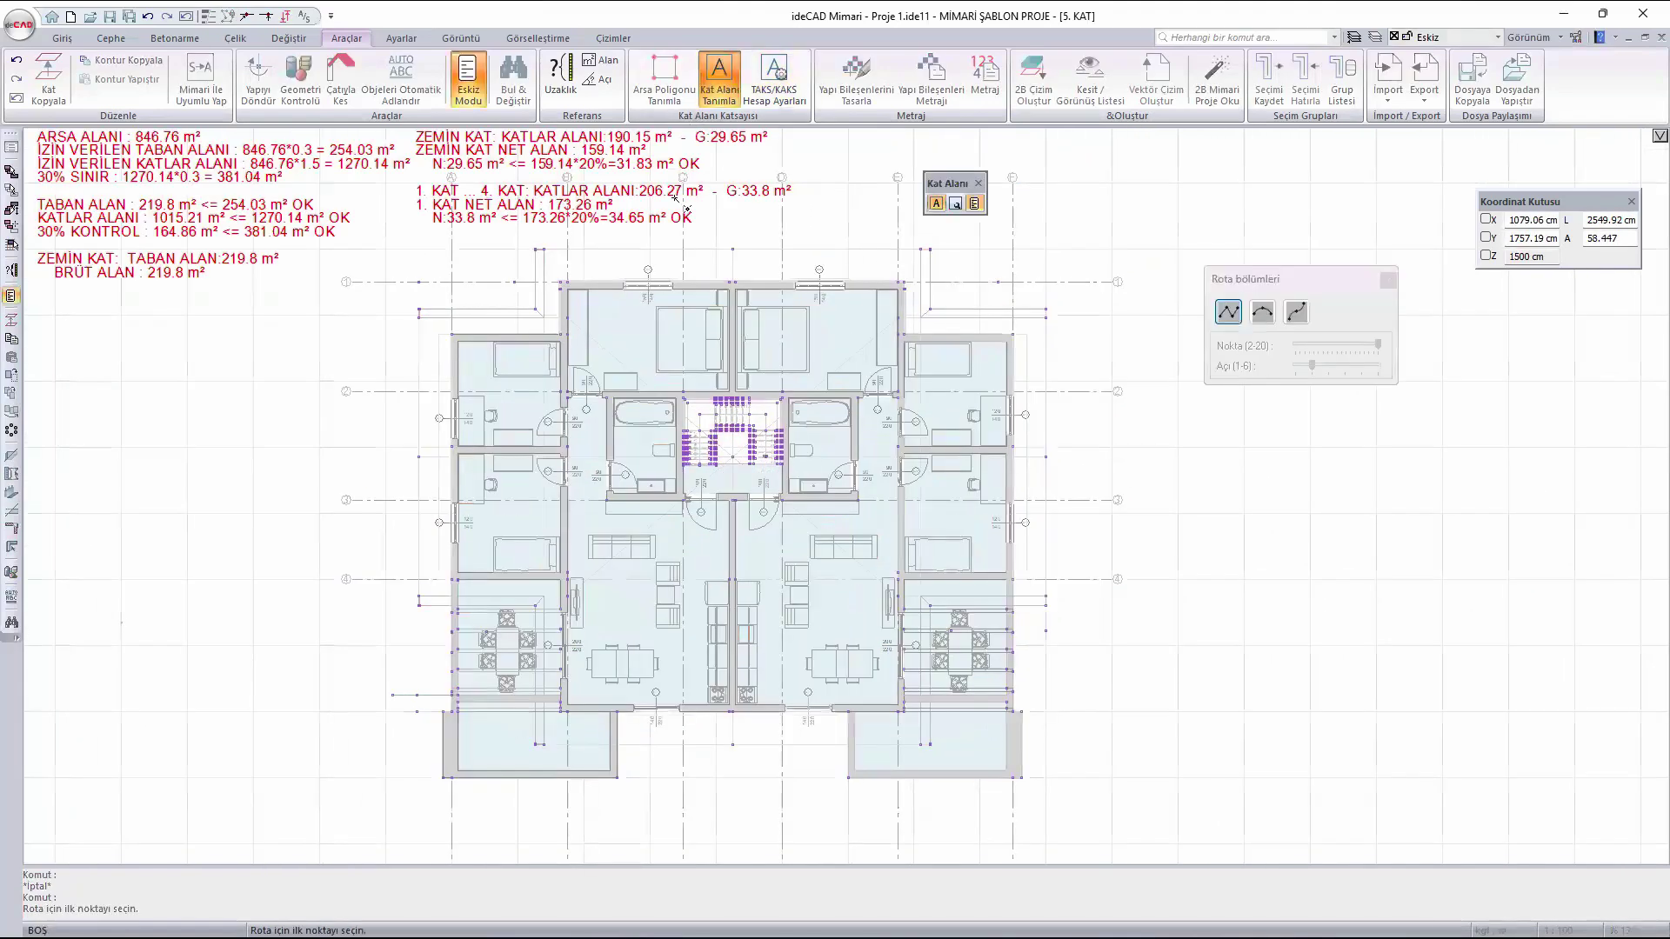
{"action": "middle_click_drag", "start_coordinate": [732, 254], "coordinate": [744, 337]}
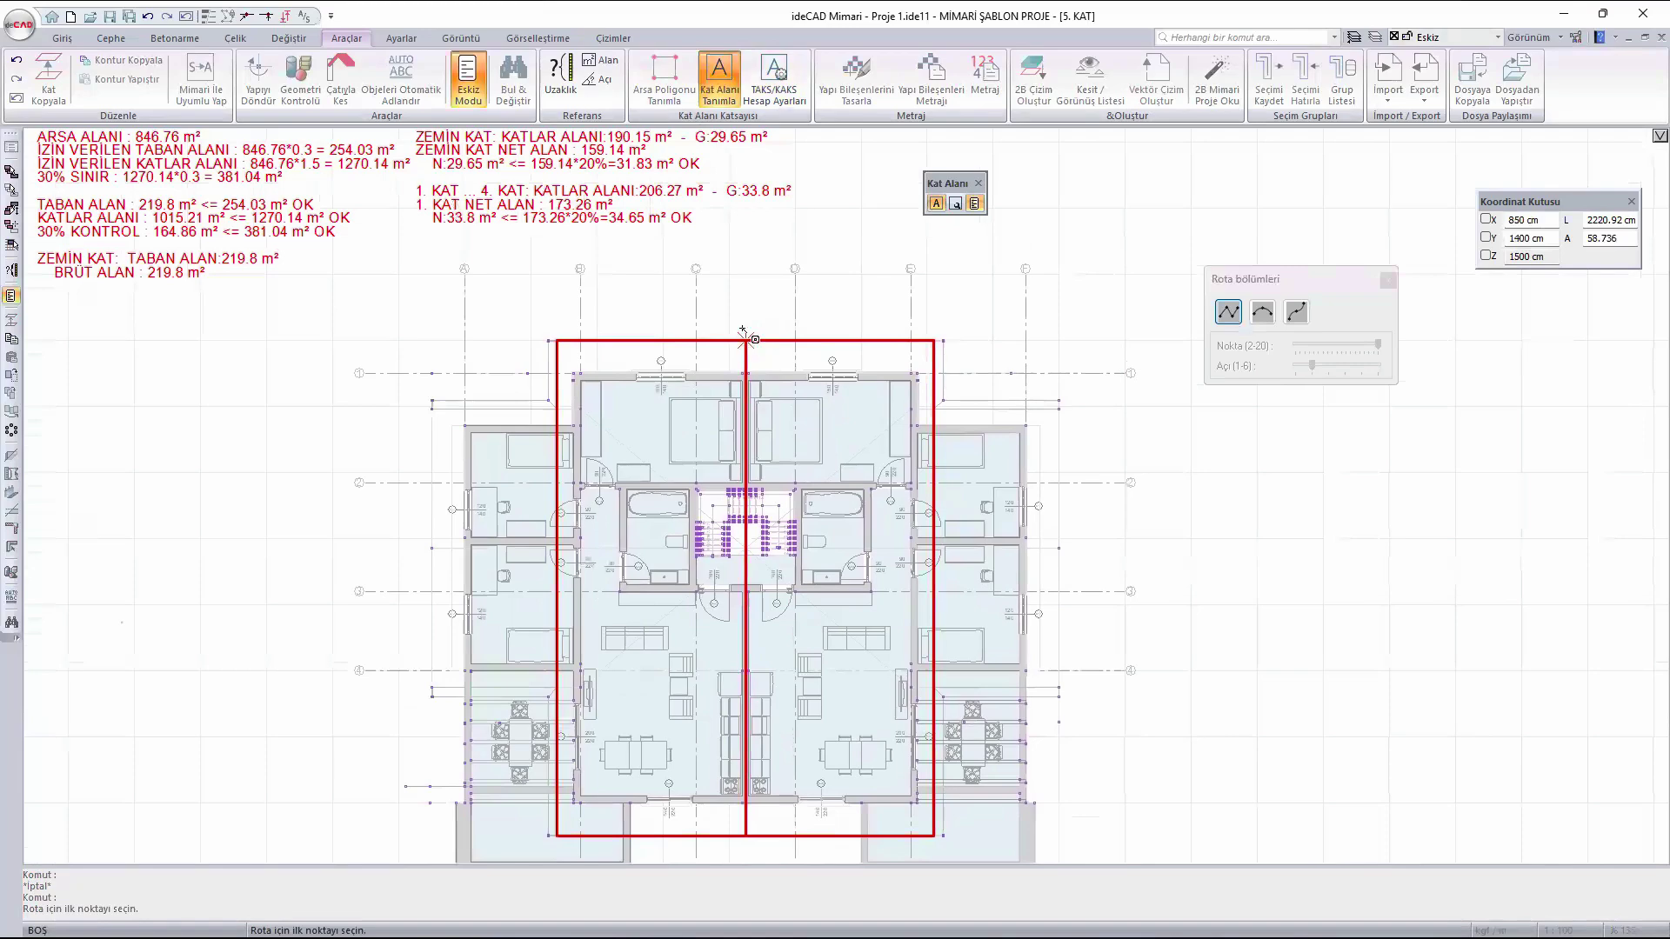
{"action": "scroll", "coordinate": [569, 402], "scroll_direction": "up", "scroll_amount": 10}
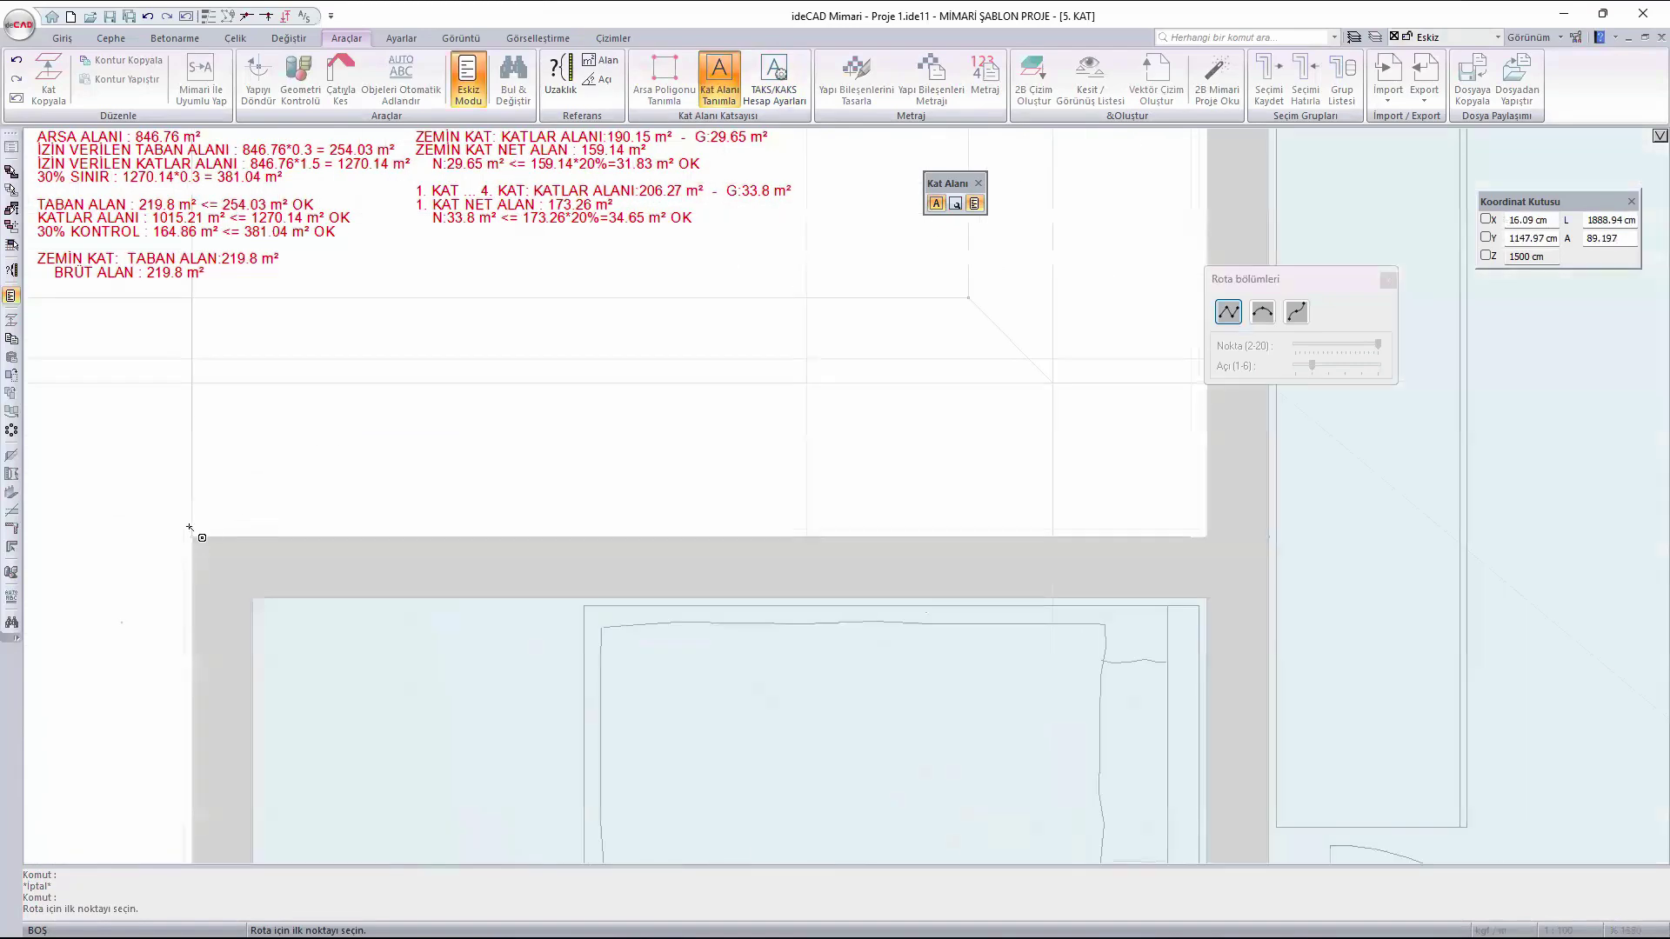
{"action": "left_click", "coordinate": [191, 541]}
{"action": "left_click", "coordinate": [1207, 538]}
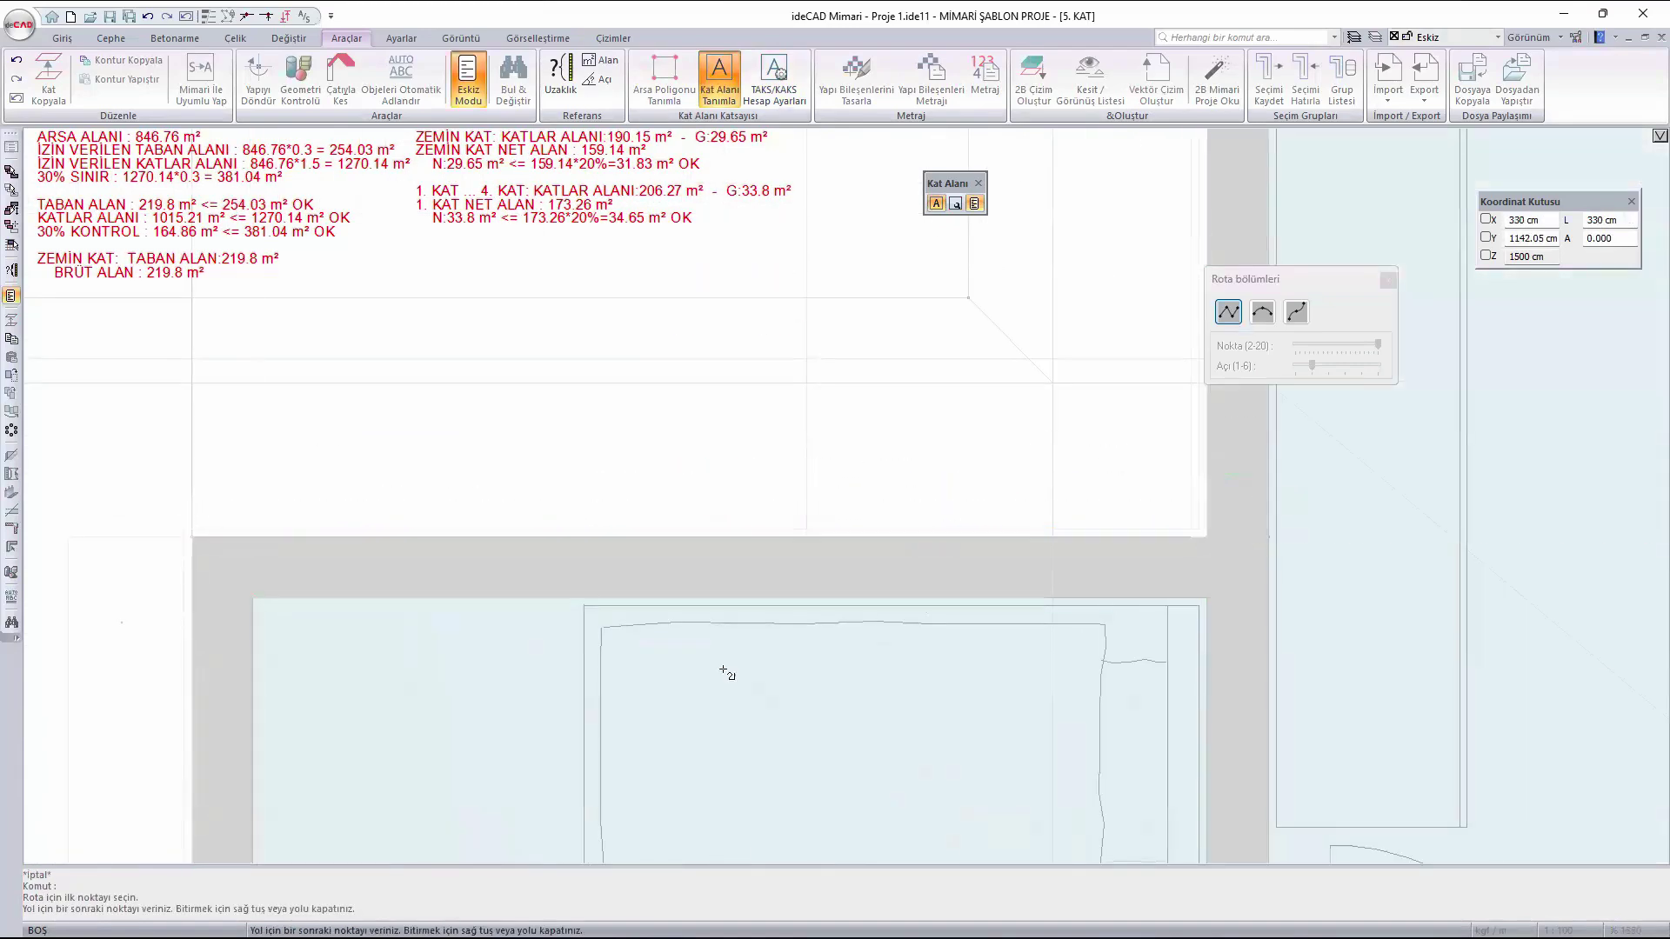
{"action": "scroll", "coordinate": [673, 666], "scroll_direction": "down", "scroll_amount": 5}
{"action": "scroll", "coordinate": [869, 453], "scroll_direction": "up", "scroll_amount": 5}
{"action": "left_click", "coordinate": [934, 368]}
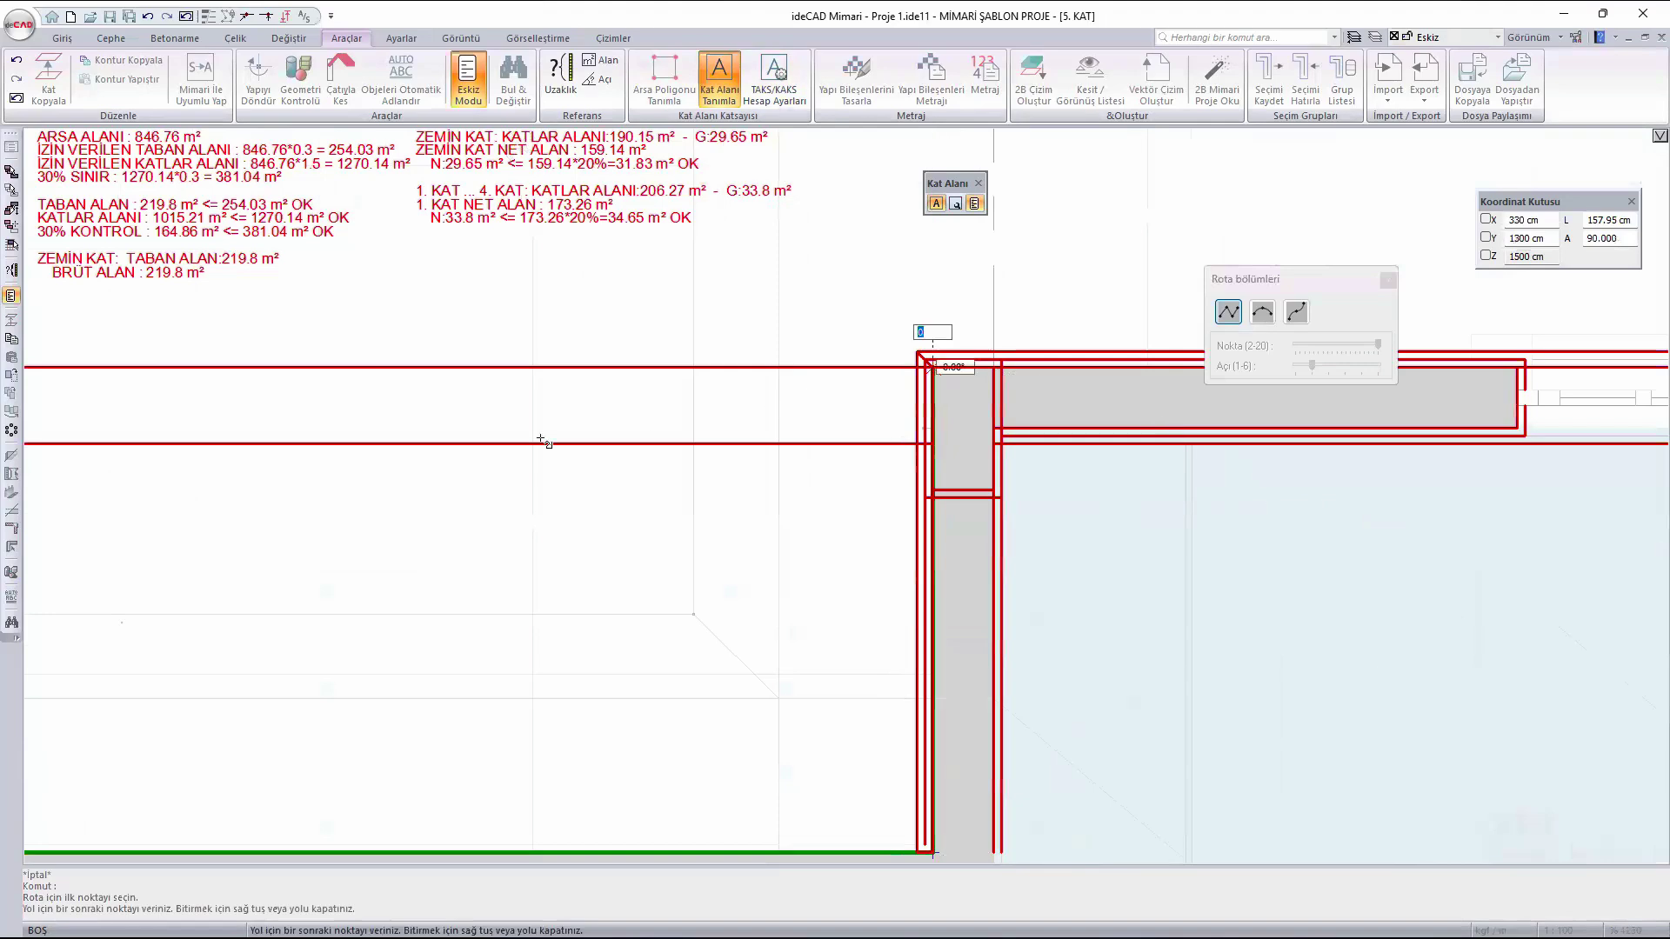
- Continue the outline 1040 cm along the north facade, south to the recessed northeast wall, and 330 cm east to its outer corner
{"action": "scroll", "coordinate": [542, 442], "scroll_direction": "down", "scroll_amount": 5}
{"action": "scroll", "coordinate": [509, 358], "scroll_direction": "up", "scroll_amount": 5}
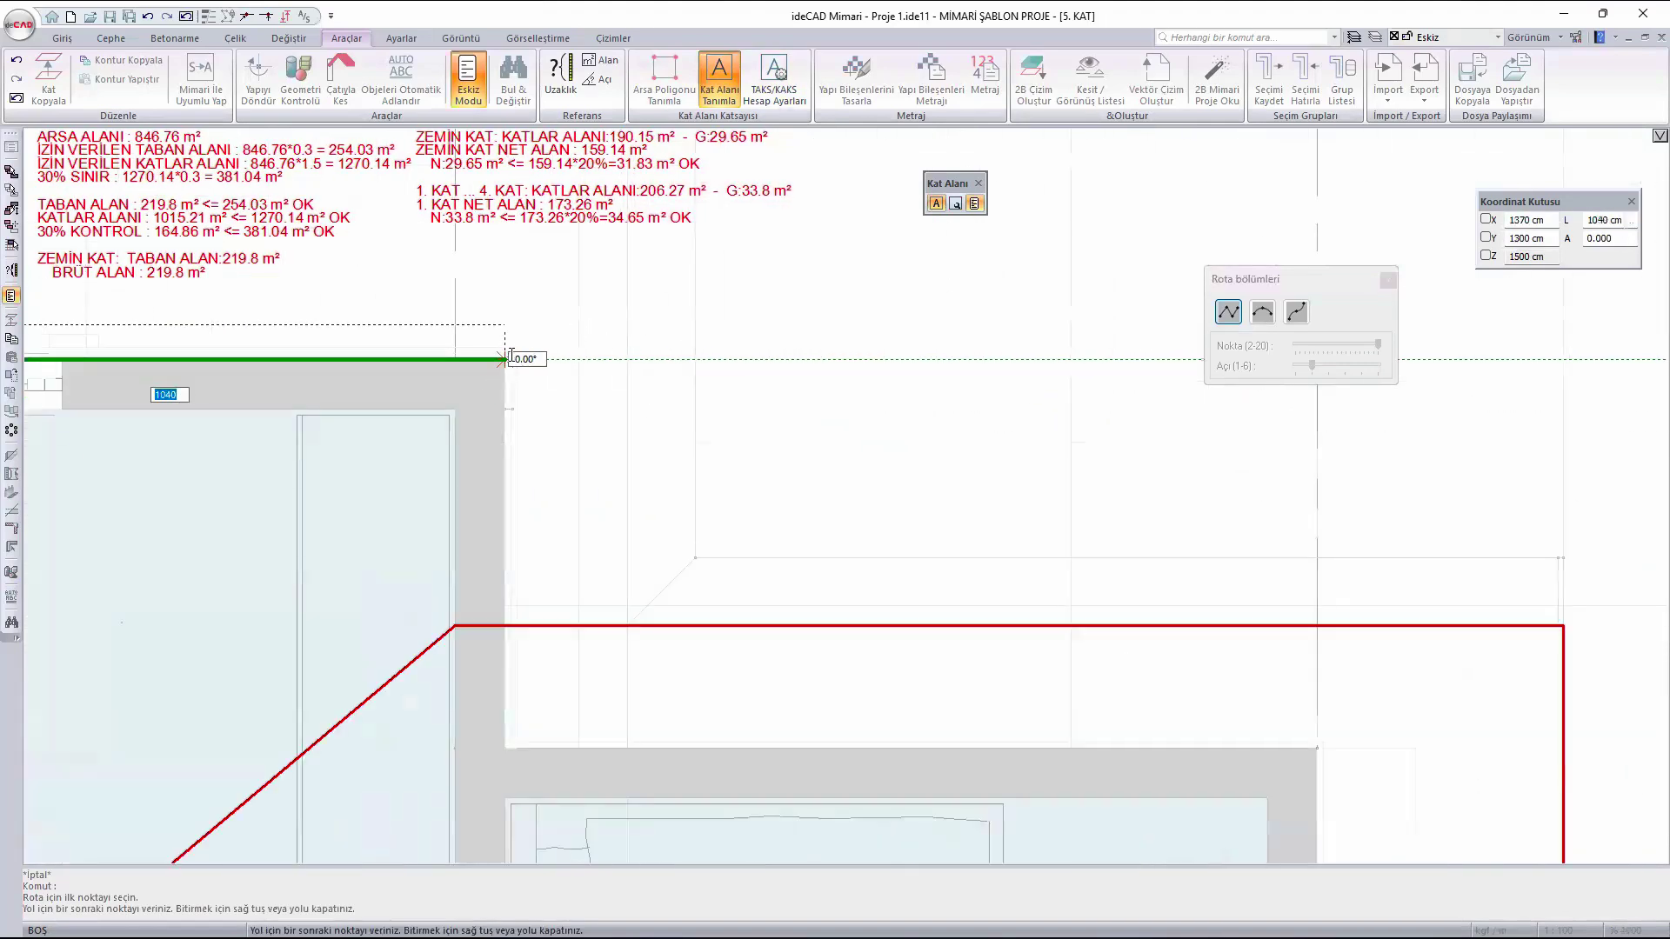
{"action": "left_click", "coordinate": [506, 359]}
{"action": "left_click", "coordinate": [505, 745]}
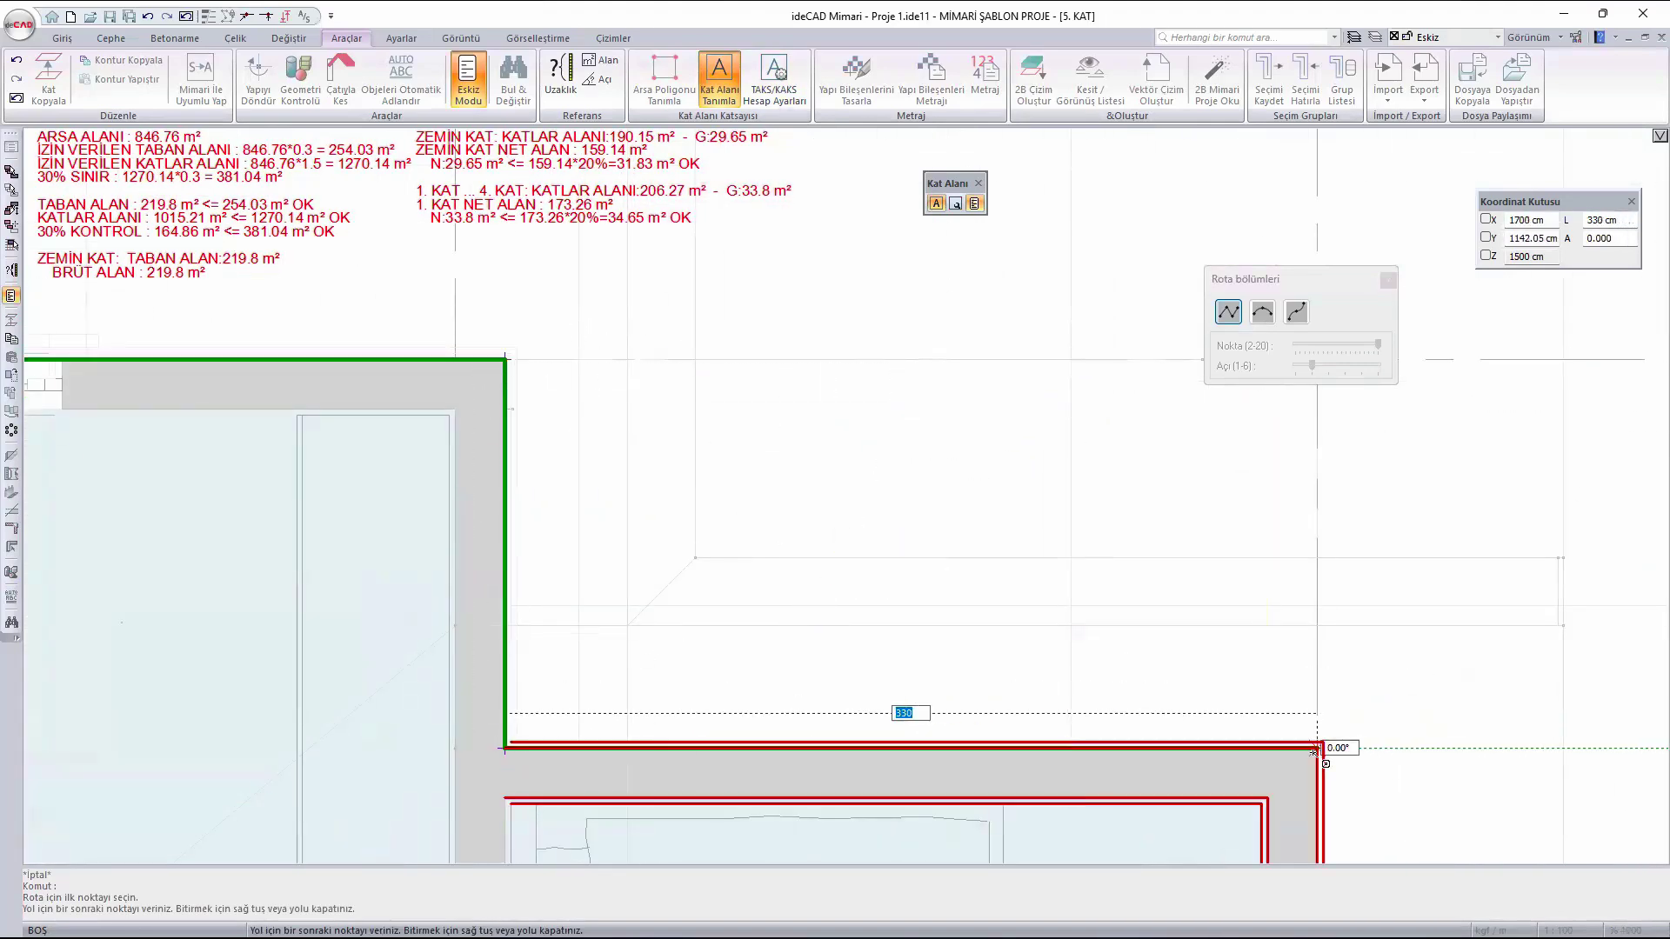
{"action": "left_click", "coordinate": [1317, 746]}
- Continue the 5. KAT outline south along the east facade, west along the southeast balcony's outer edge, and 200 cm north to the south facade
{"action": "scroll", "coordinate": [1304, 533], "scroll_direction": "down", "scroll_amount": 5}
{"action": "scroll", "coordinate": [1253, 662], "scroll_direction": "up", "scroll_amount": 3}
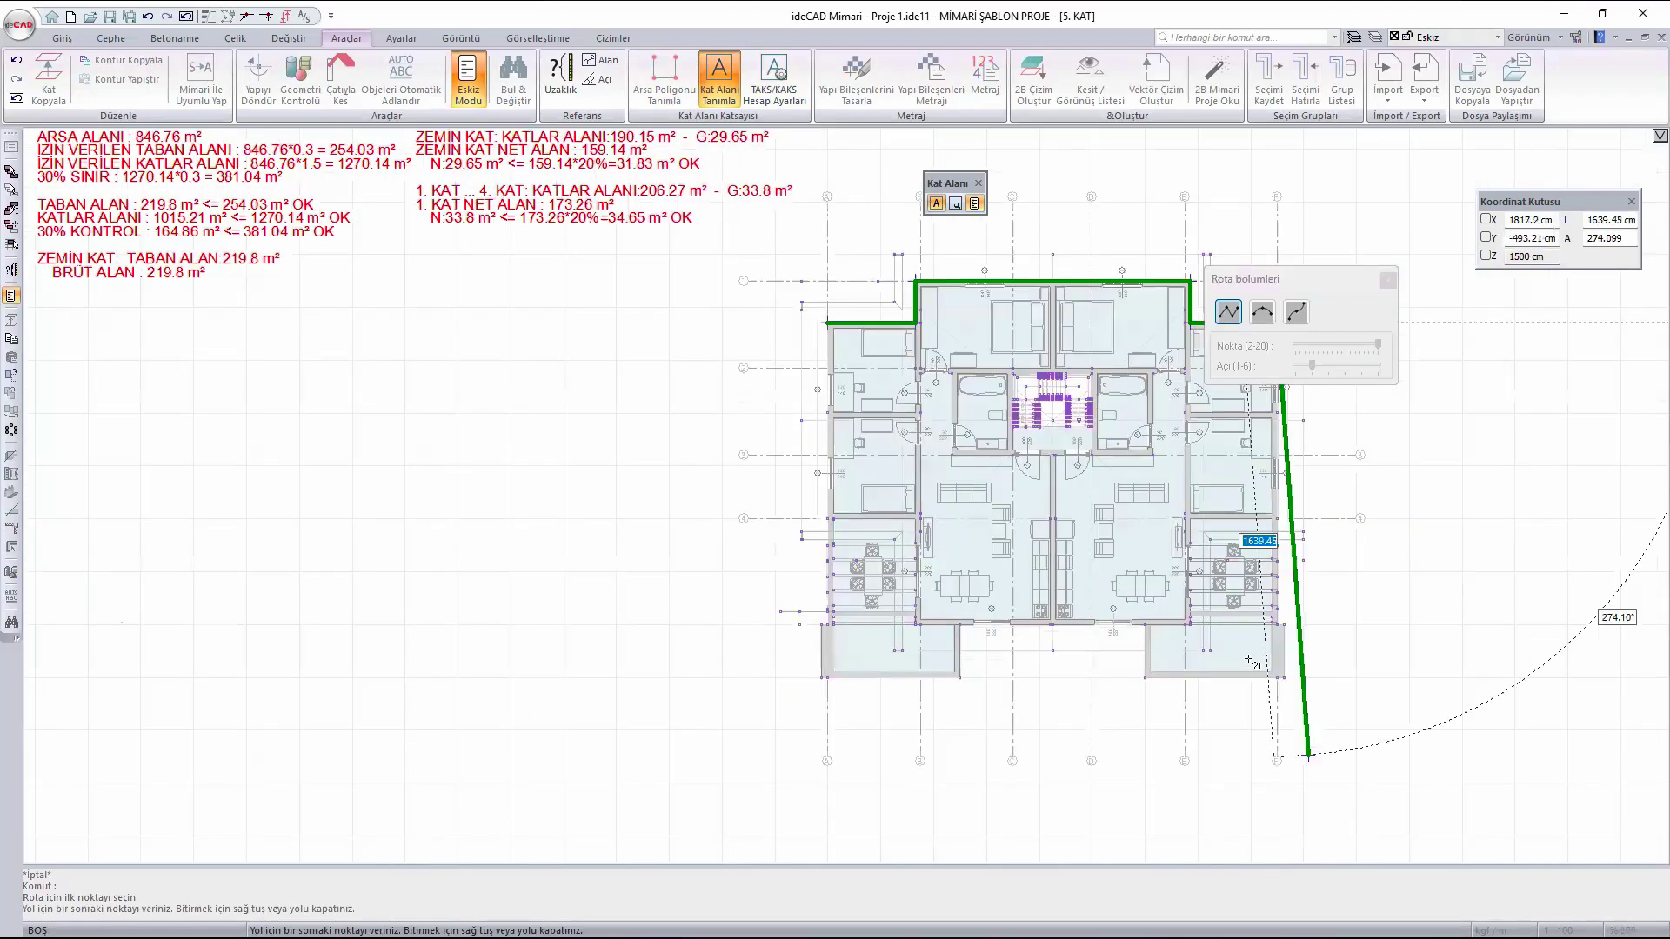
{"action": "scroll", "coordinate": [1253, 662], "scroll_direction": "up", "scroll_amount": 4}
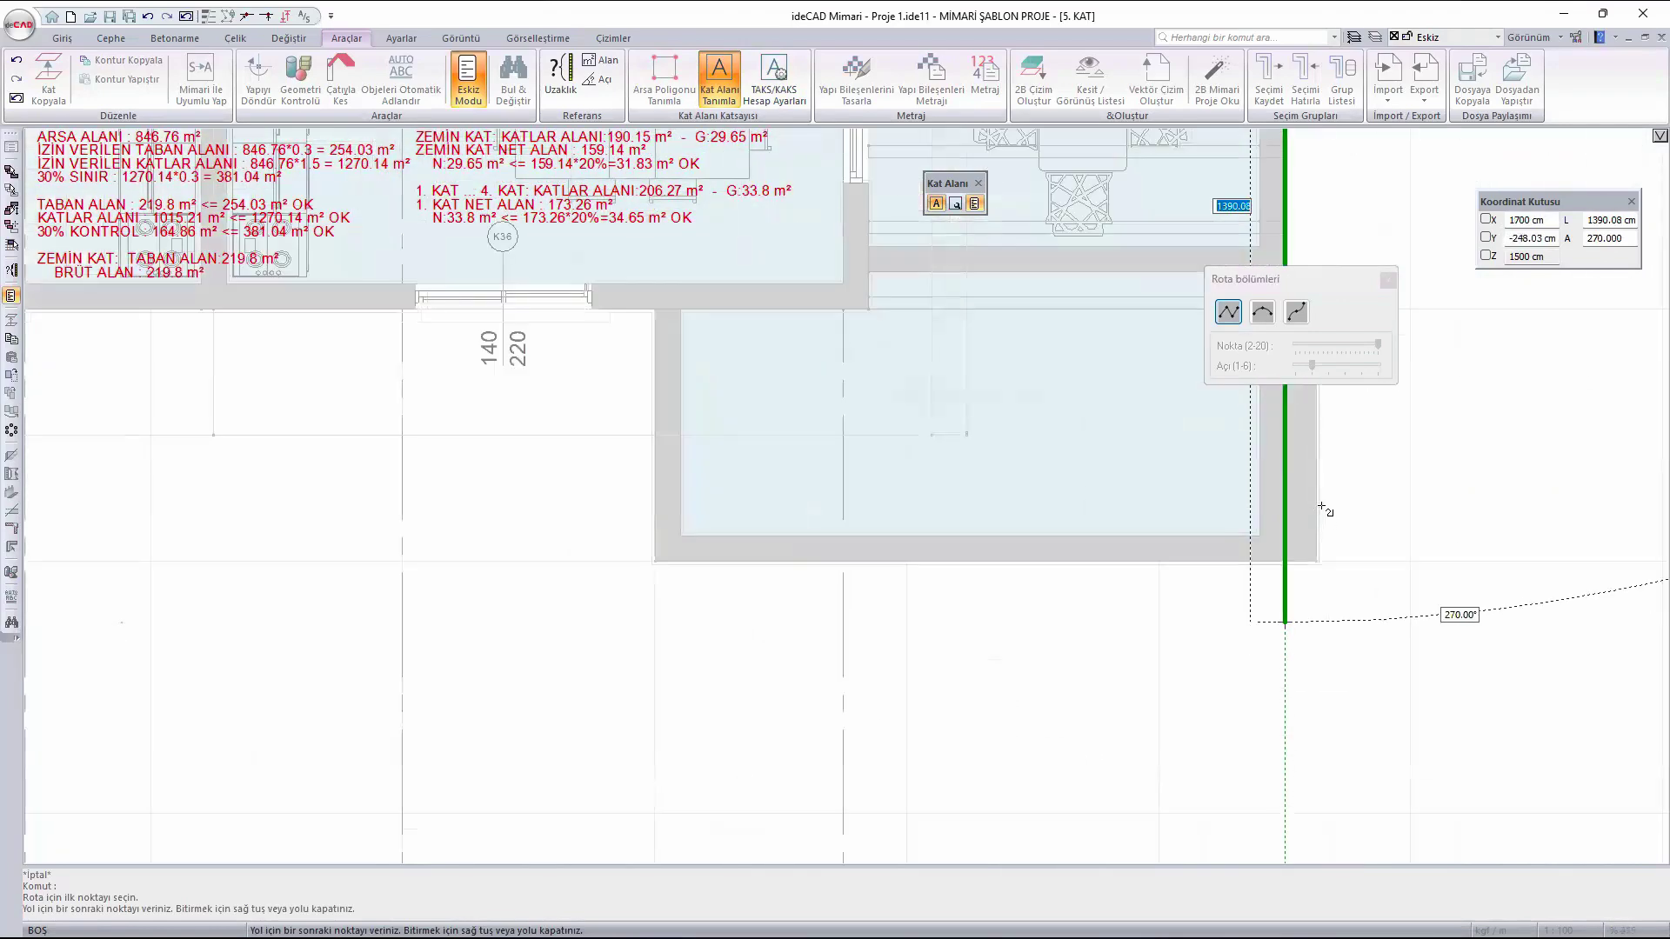
{"action": "left_click", "coordinate": [1285, 561]}
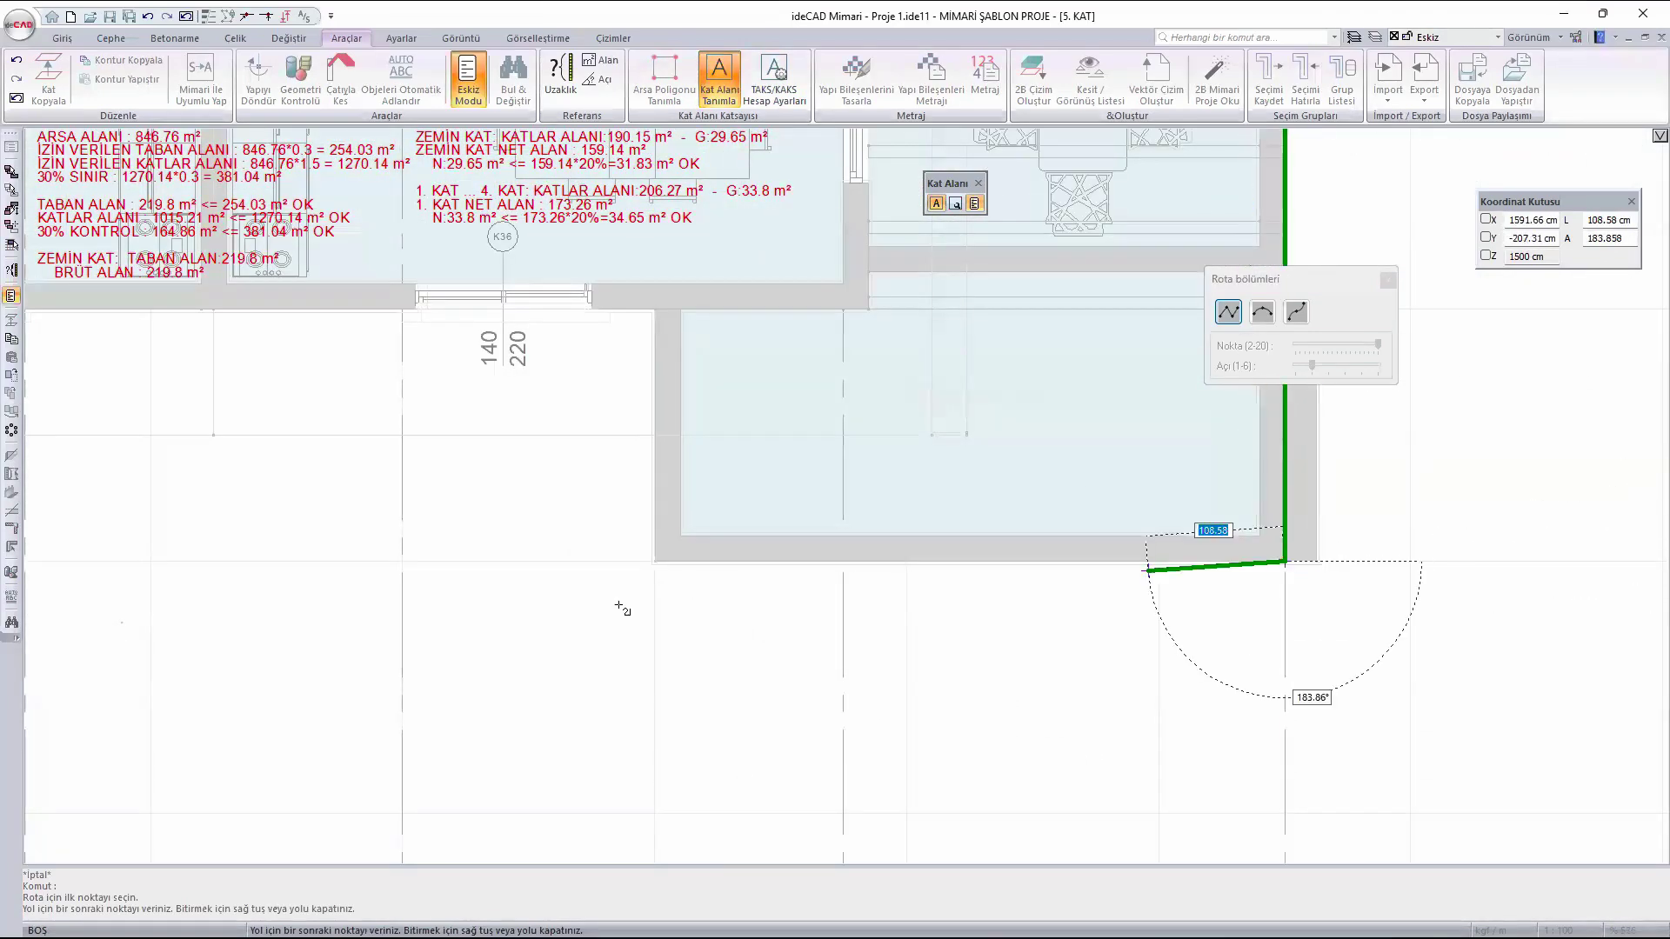
{"action": "left_click", "coordinate": [655, 561]}
{"action": "scroll", "coordinate": [670, 521], "scroll_direction": "down", "scroll_amount": 2}
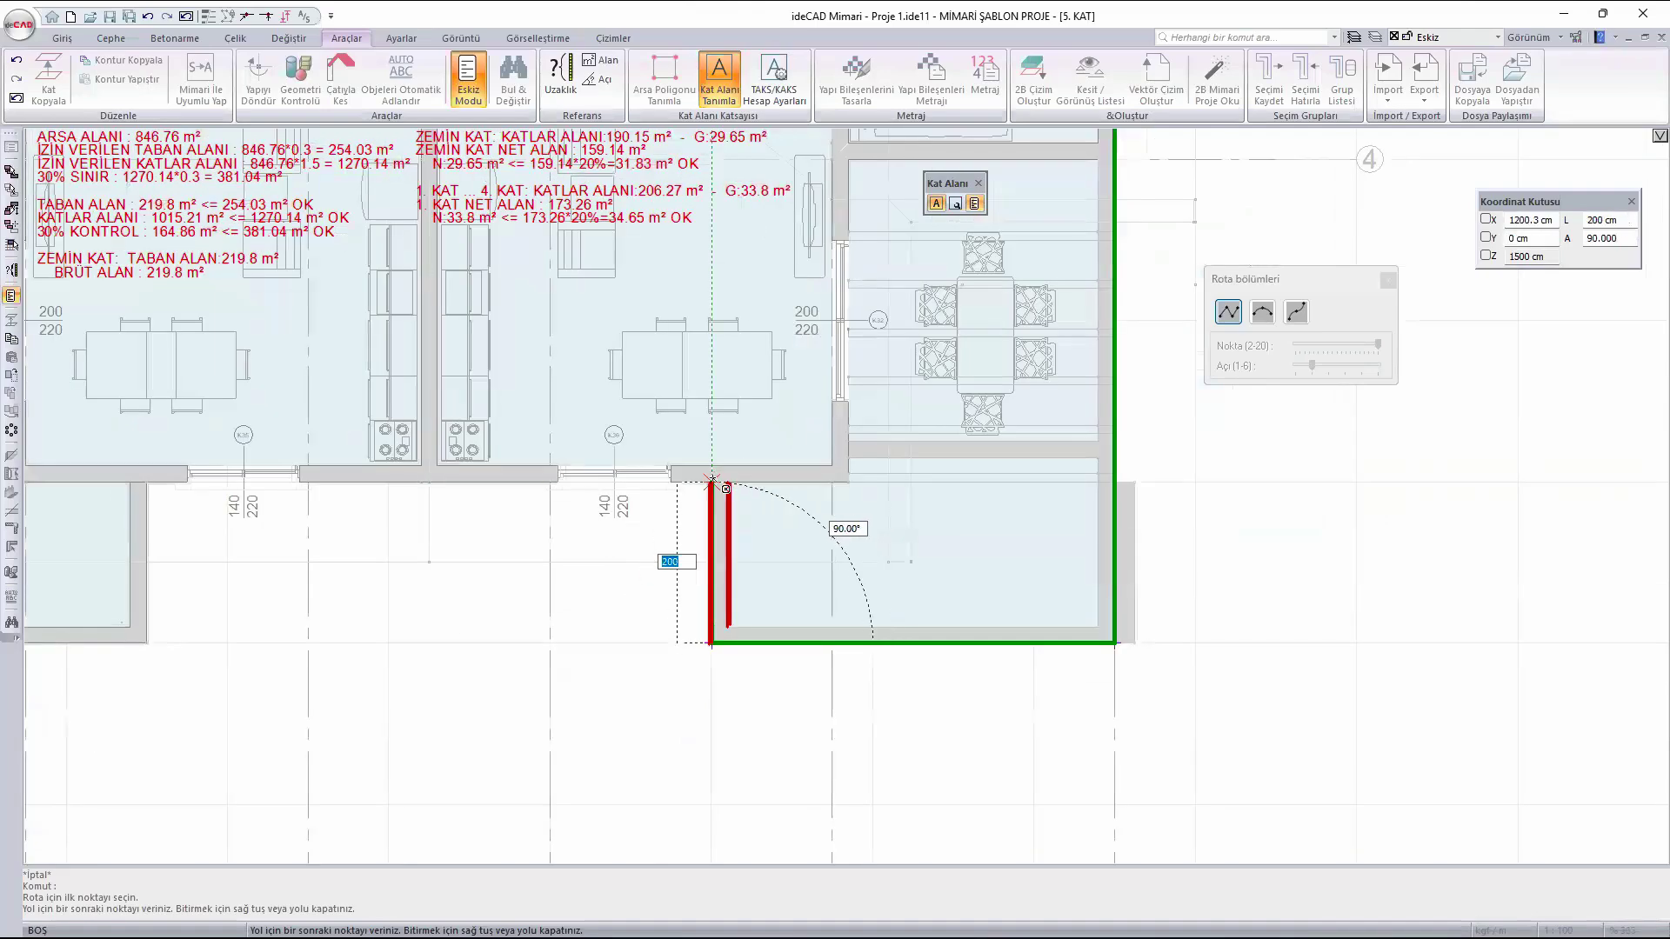
{"action": "left_click", "coordinate": [712, 483]}
- Run the outline 700.59 cm west along the south facade, around the southwest balcony, and close it at the northwest starting corner
{"action": "scroll", "coordinate": [984, 541], "scroll_direction": "down", "scroll_amount": 3}
{"action": "scroll", "coordinate": [431, 473], "scroll_direction": "up", "scroll_amount": 5}
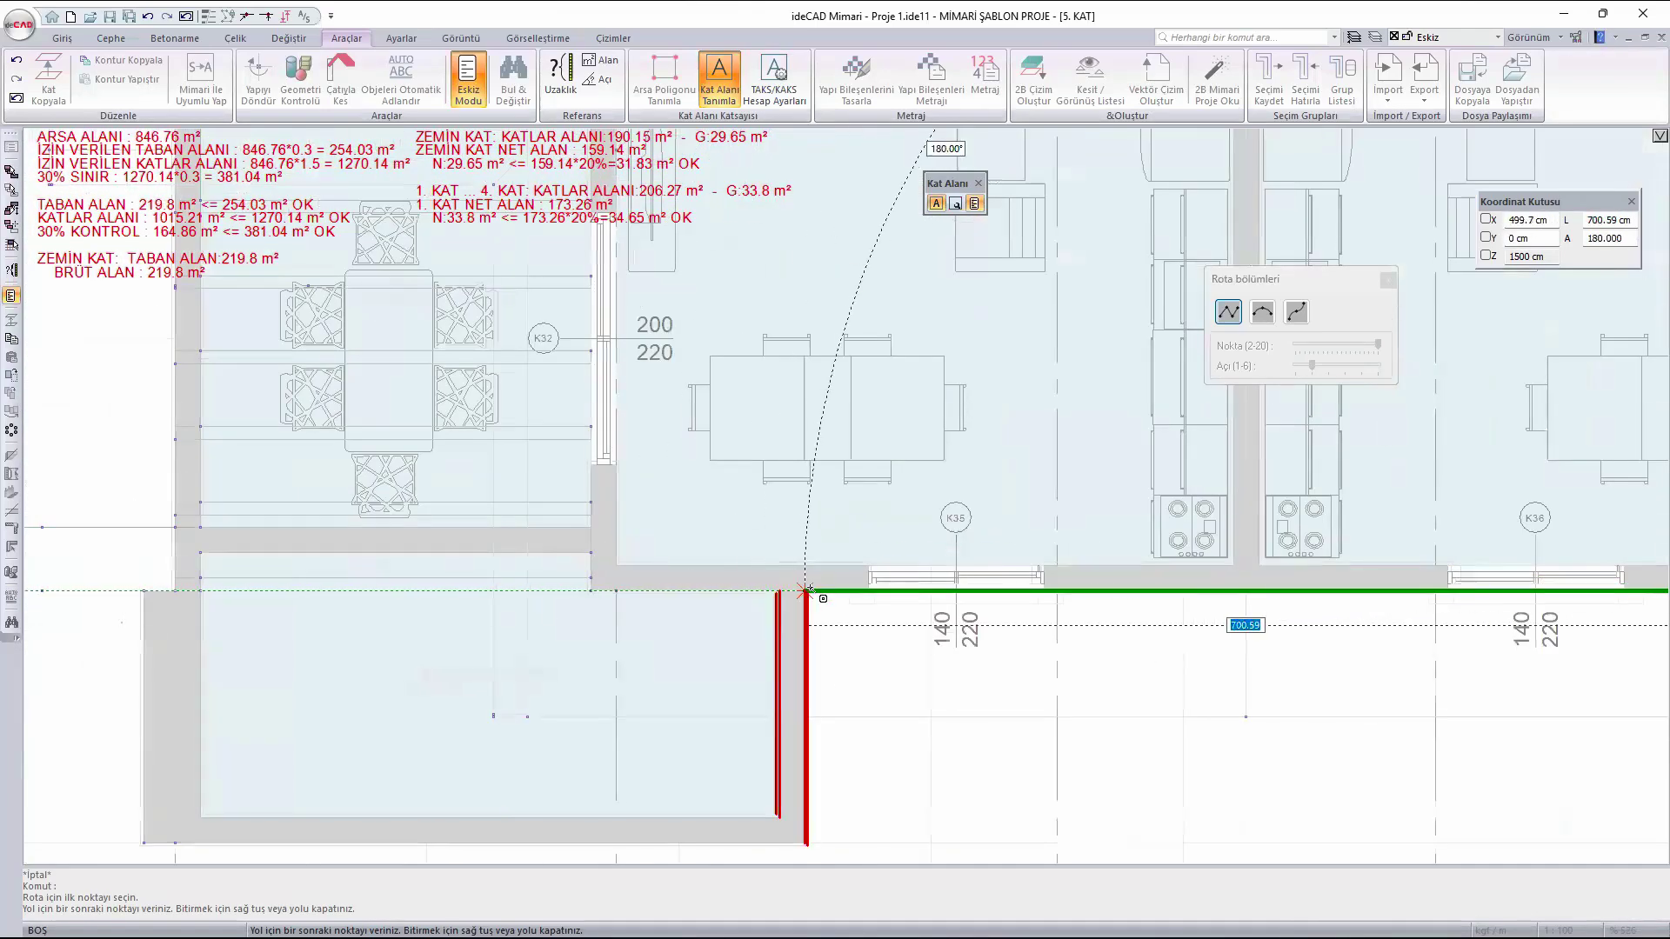
{"action": "left_click", "coordinate": [806, 591]}
{"action": "left_click", "coordinate": [805, 843]}
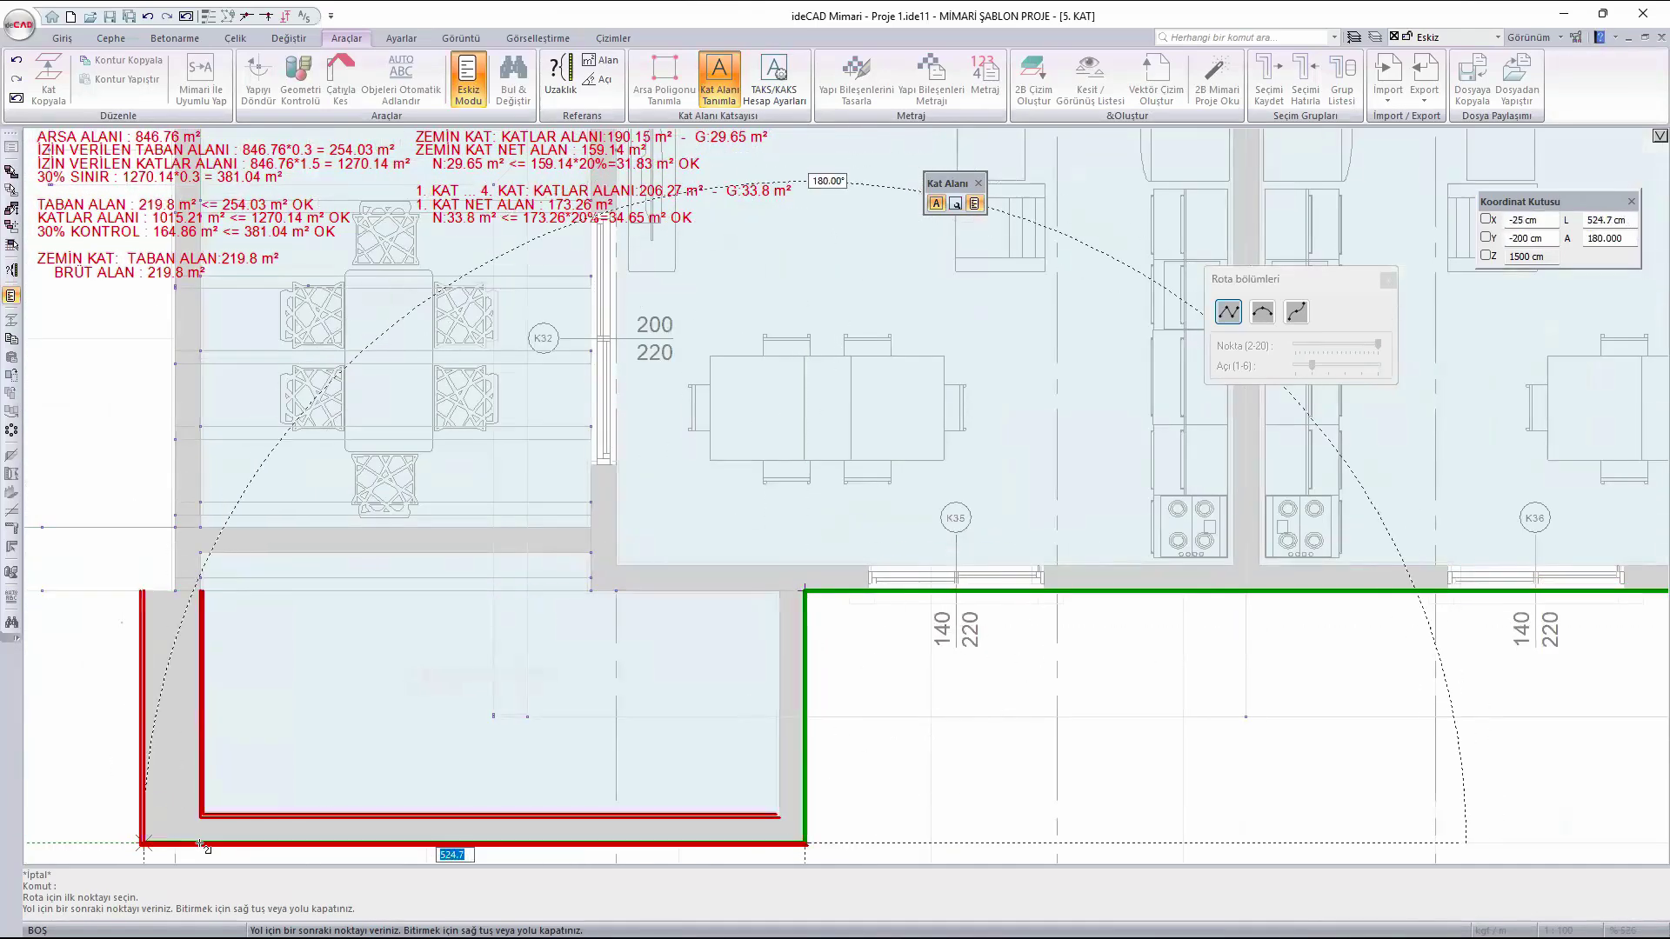
{"action": "left_click", "coordinate": [174, 841]}
{"action": "scroll", "coordinate": [485, 701], "scroll_direction": "down", "scroll_amount": 4}
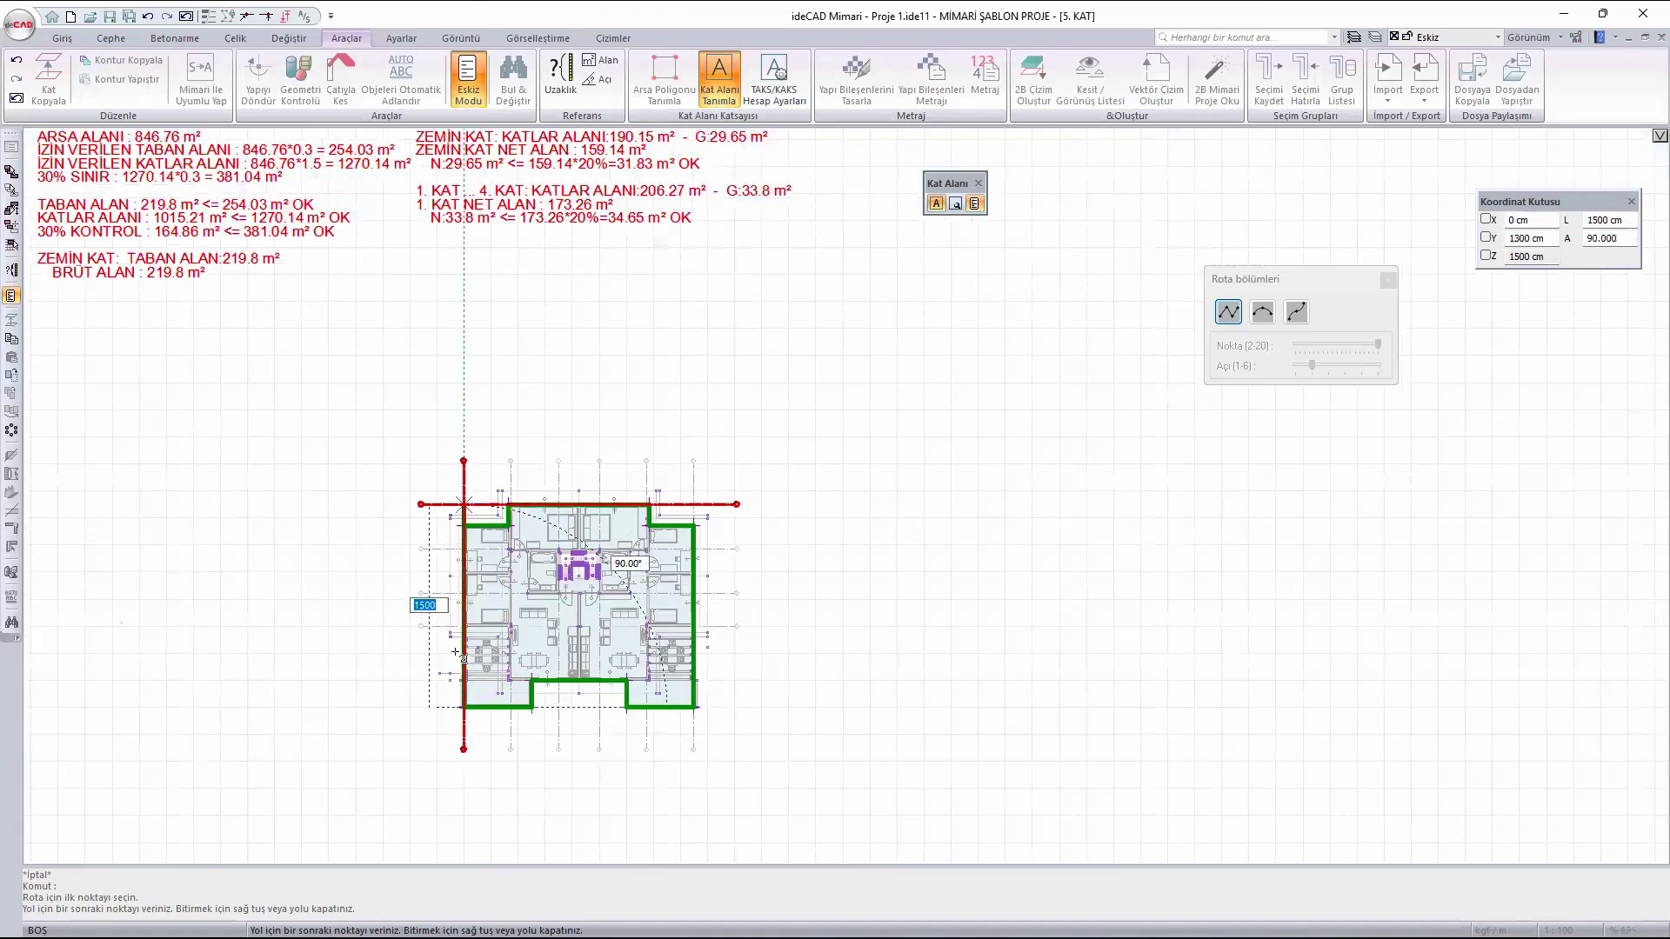
{"action": "scroll", "coordinate": [449, 693], "scroll_direction": "up", "scroll_amount": 3}
{"action": "scroll", "coordinate": [449, 693], "scroll_direction": "up", "scroll_amount": 2}
{"action": "left_click", "coordinate": [452, 687]}
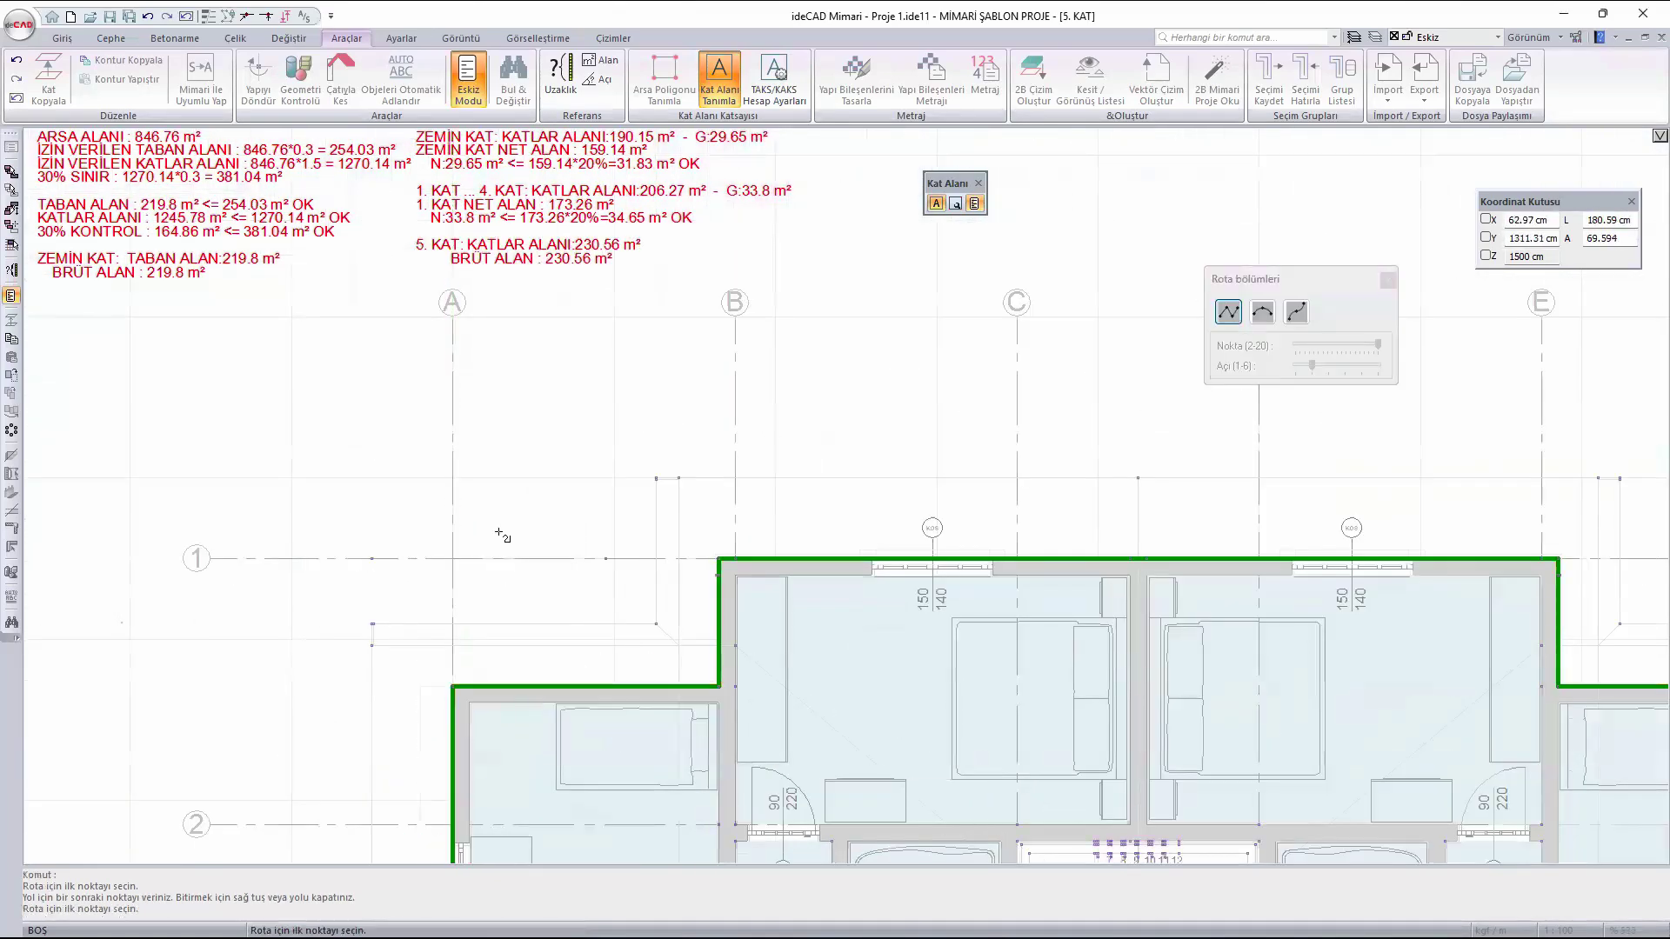
- Outline the stairwell between the two bathrooms as a 300 by 290 cm deducted area, down to the apartment entrance wall
{"action": "scroll", "coordinate": [570, 520], "scroll_direction": "down", "scroll_amount": 4}
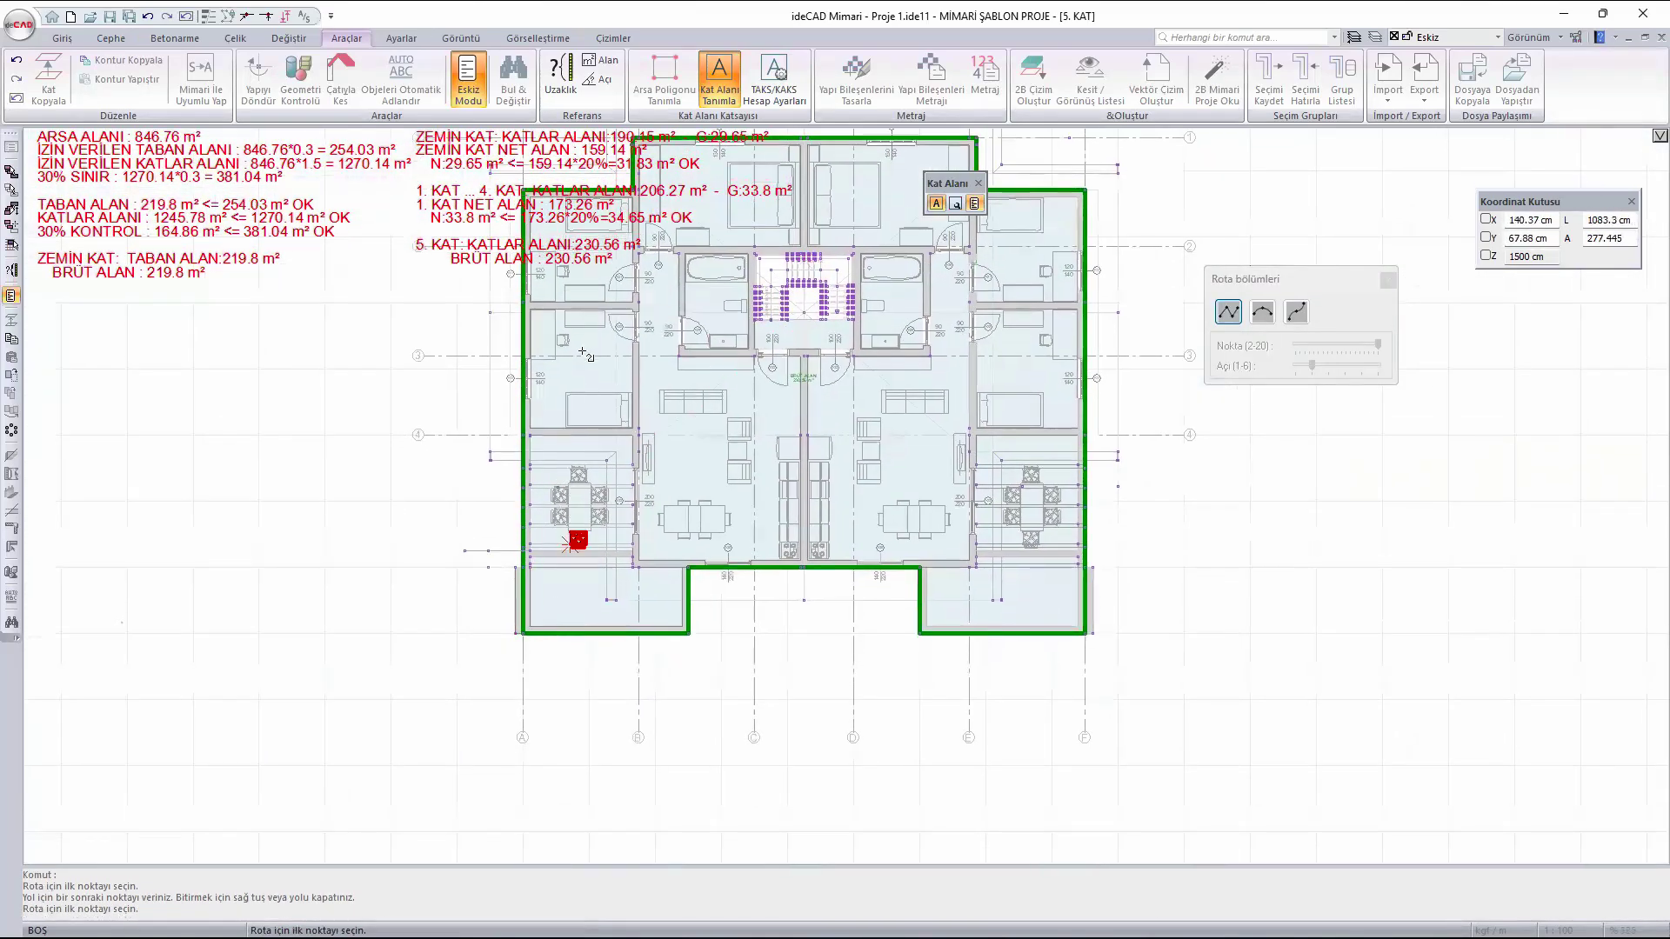
{"action": "scroll", "coordinate": [765, 287], "scroll_direction": "up", "scroll_amount": 3}
{"action": "scroll", "coordinate": [727, 180], "scroll_direction": "up", "scroll_amount": 4}
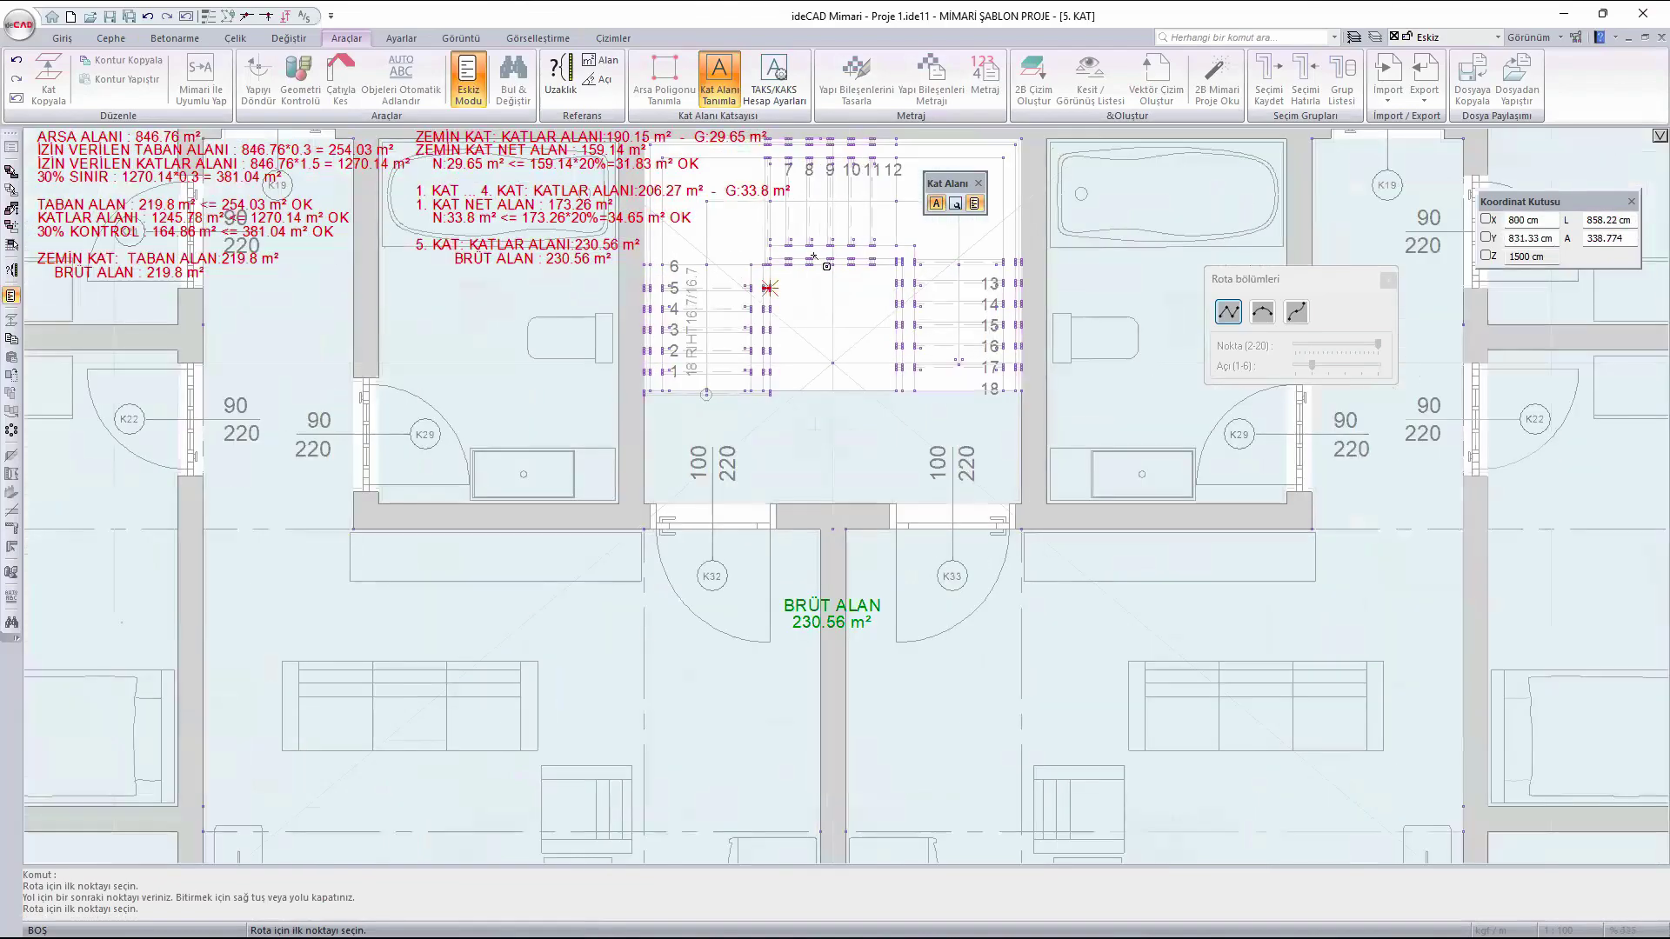
{"action": "left_click", "coordinate": [571, 494]}
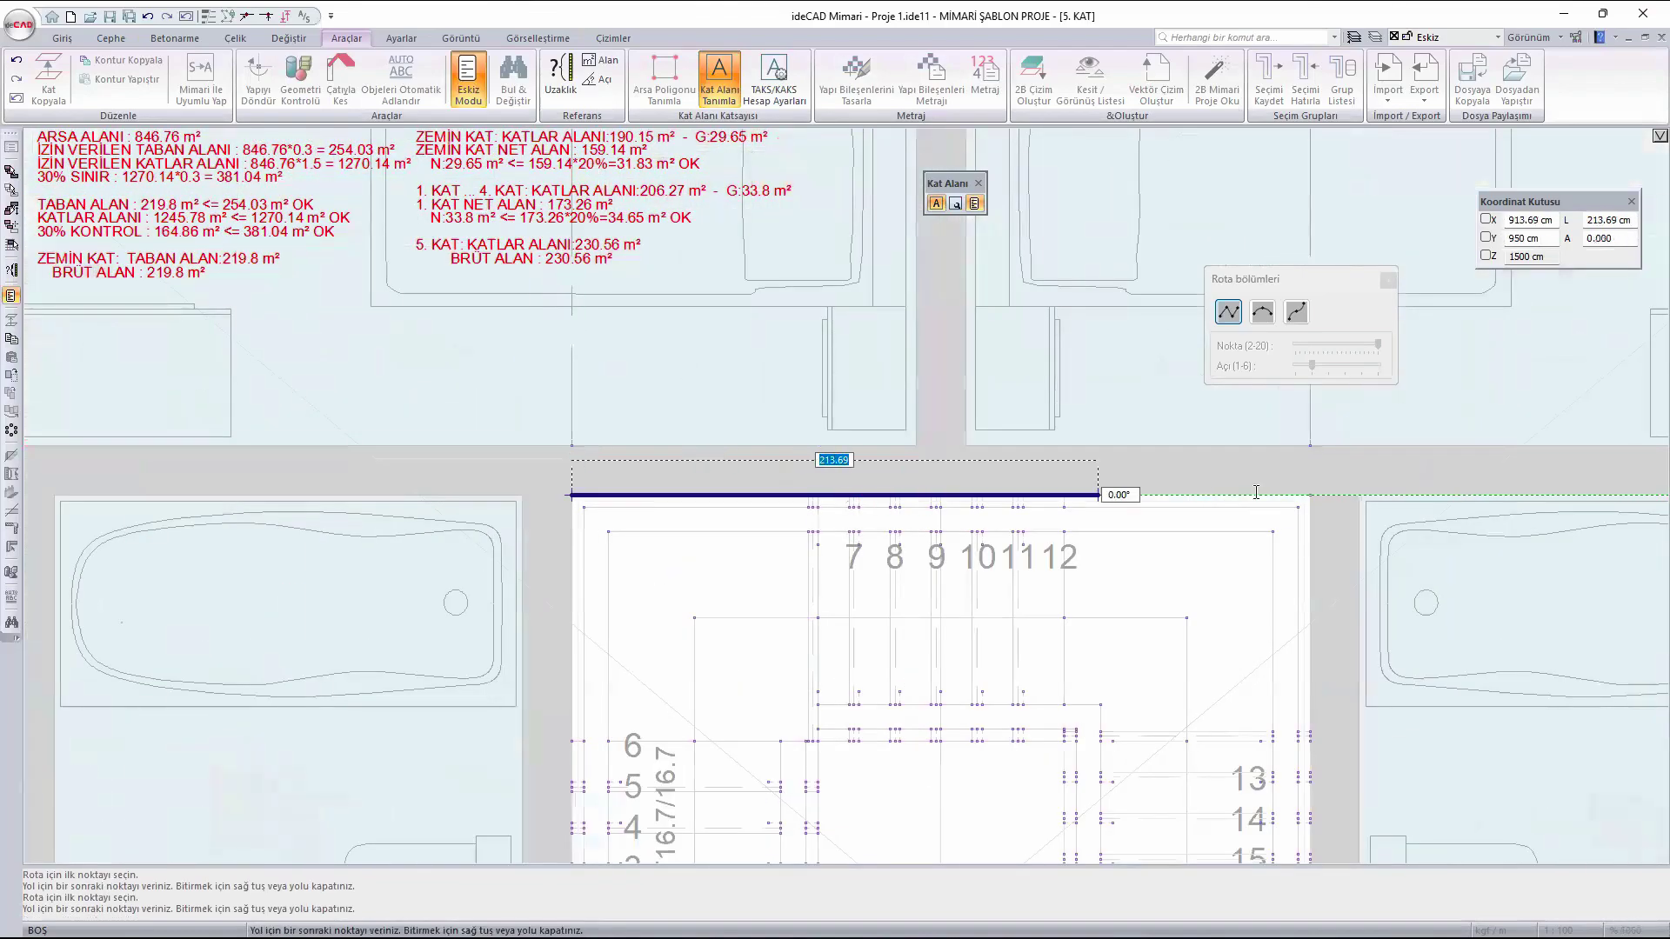
{"action": "left_click", "coordinate": [1310, 494]}
{"action": "scroll", "coordinate": [1305, 709], "scroll_direction": "down", "scroll_amount": 3}
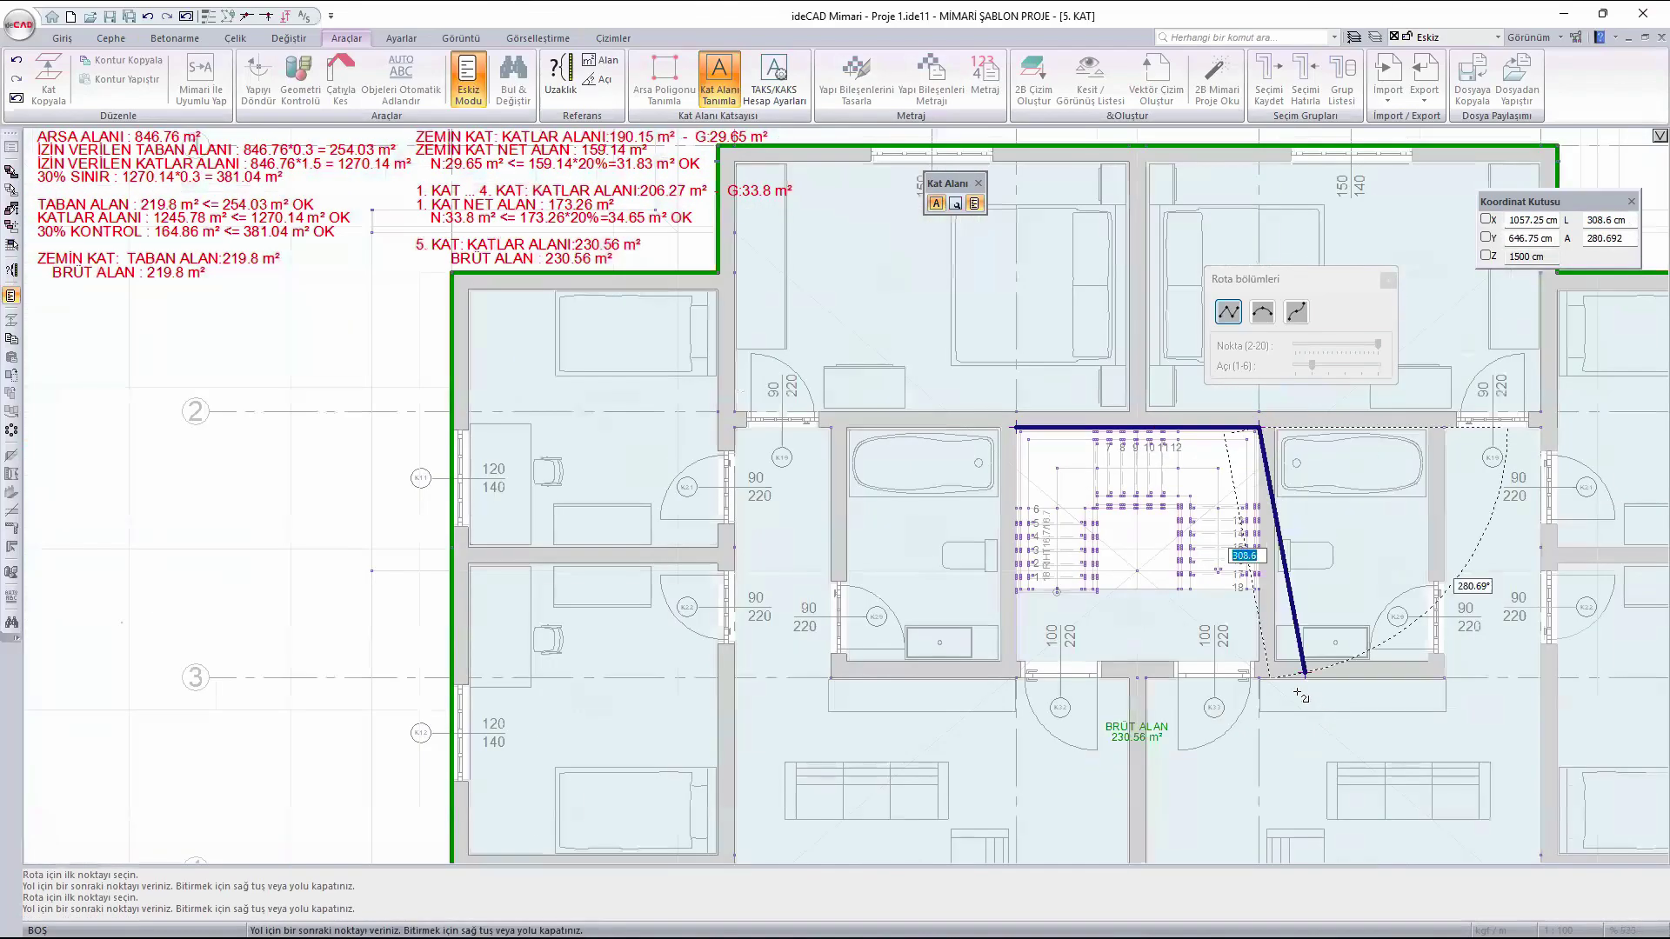
{"action": "scroll", "coordinate": [1243, 714], "scroll_direction": "up", "scroll_amount": 2}
{"action": "left_click", "coordinate": [1148, 675]}
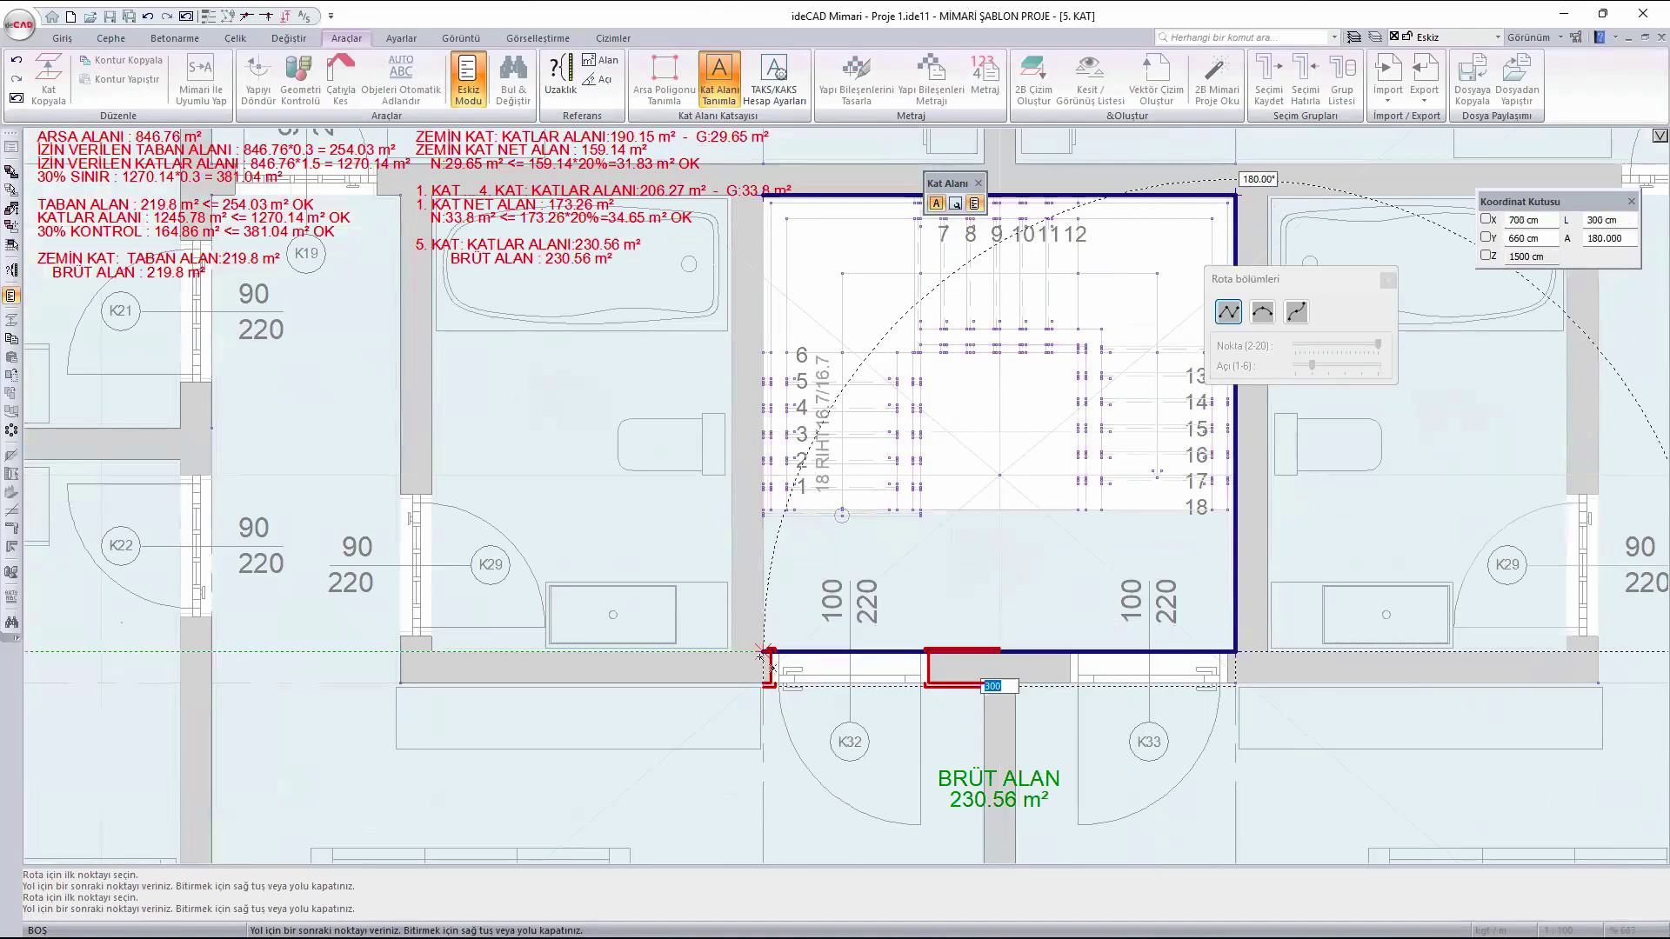
{"action": "left_click", "coordinate": [764, 650]}
{"action": "left_click", "coordinate": [770, 205]}
{"action": "scroll", "coordinate": [769, 208], "scroll_direction": "down", "scroll_amount": 4}
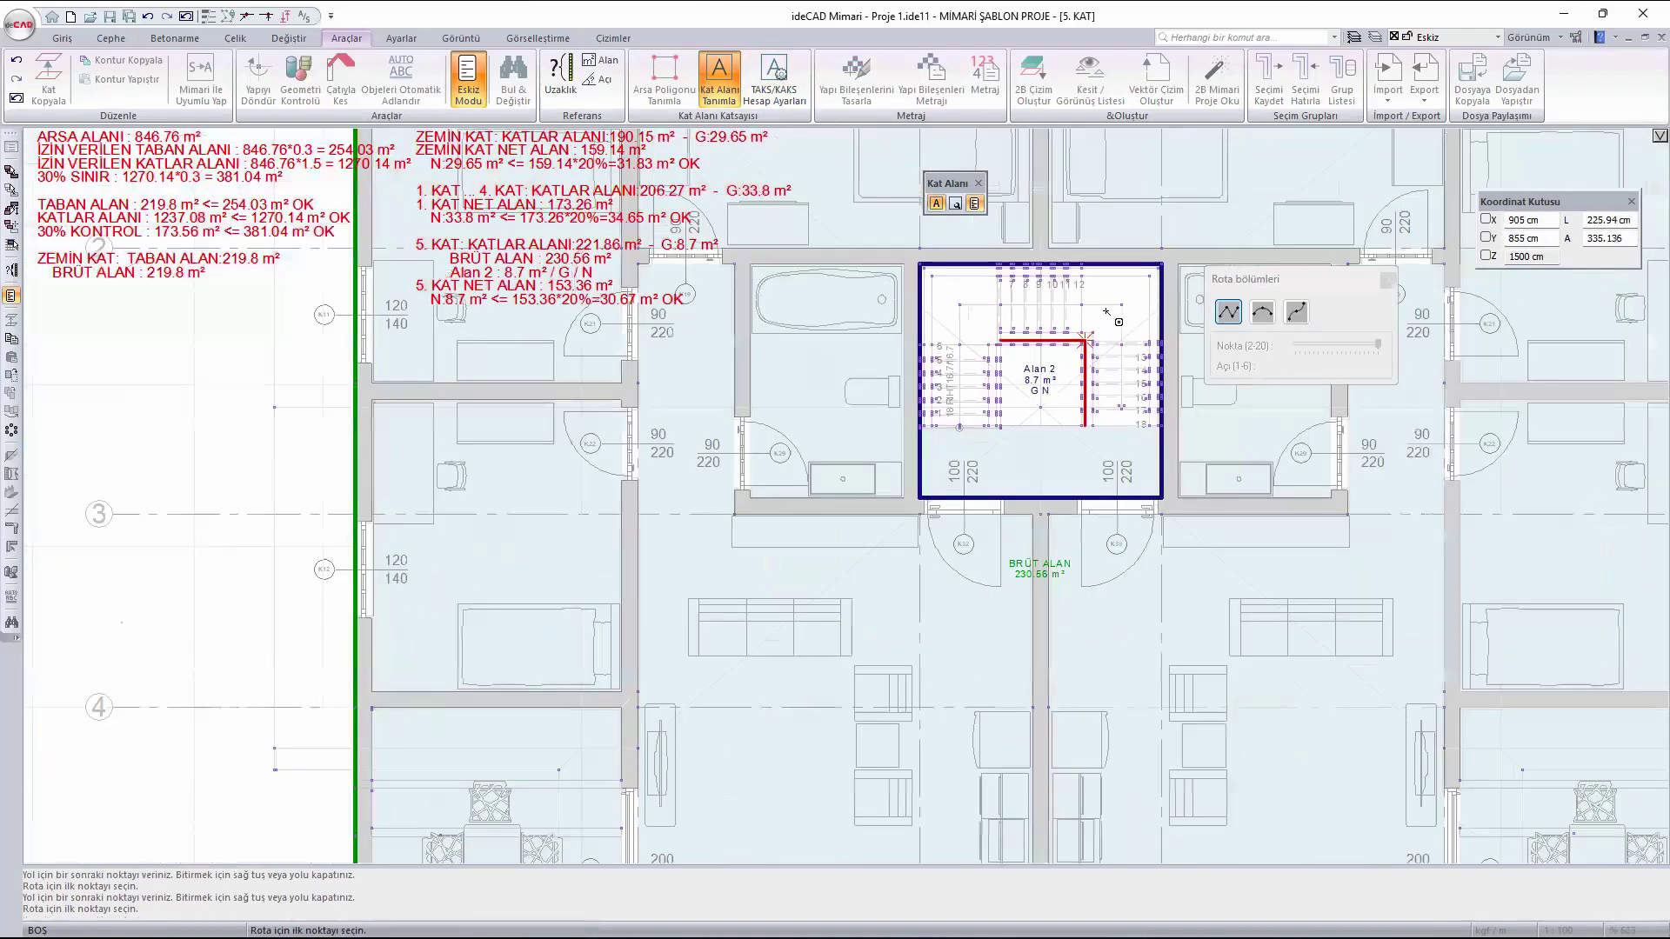
- Outline the west dining space south of axis 4 as a 310 by 350 cm deducted area along its inner wall faces
{"action": "scroll", "coordinate": [826, 426], "scroll_direction": "up", "scroll_amount": 4}
{"action": "scroll", "coordinate": [852, 382], "scroll_direction": "up", "scroll_amount": 4}
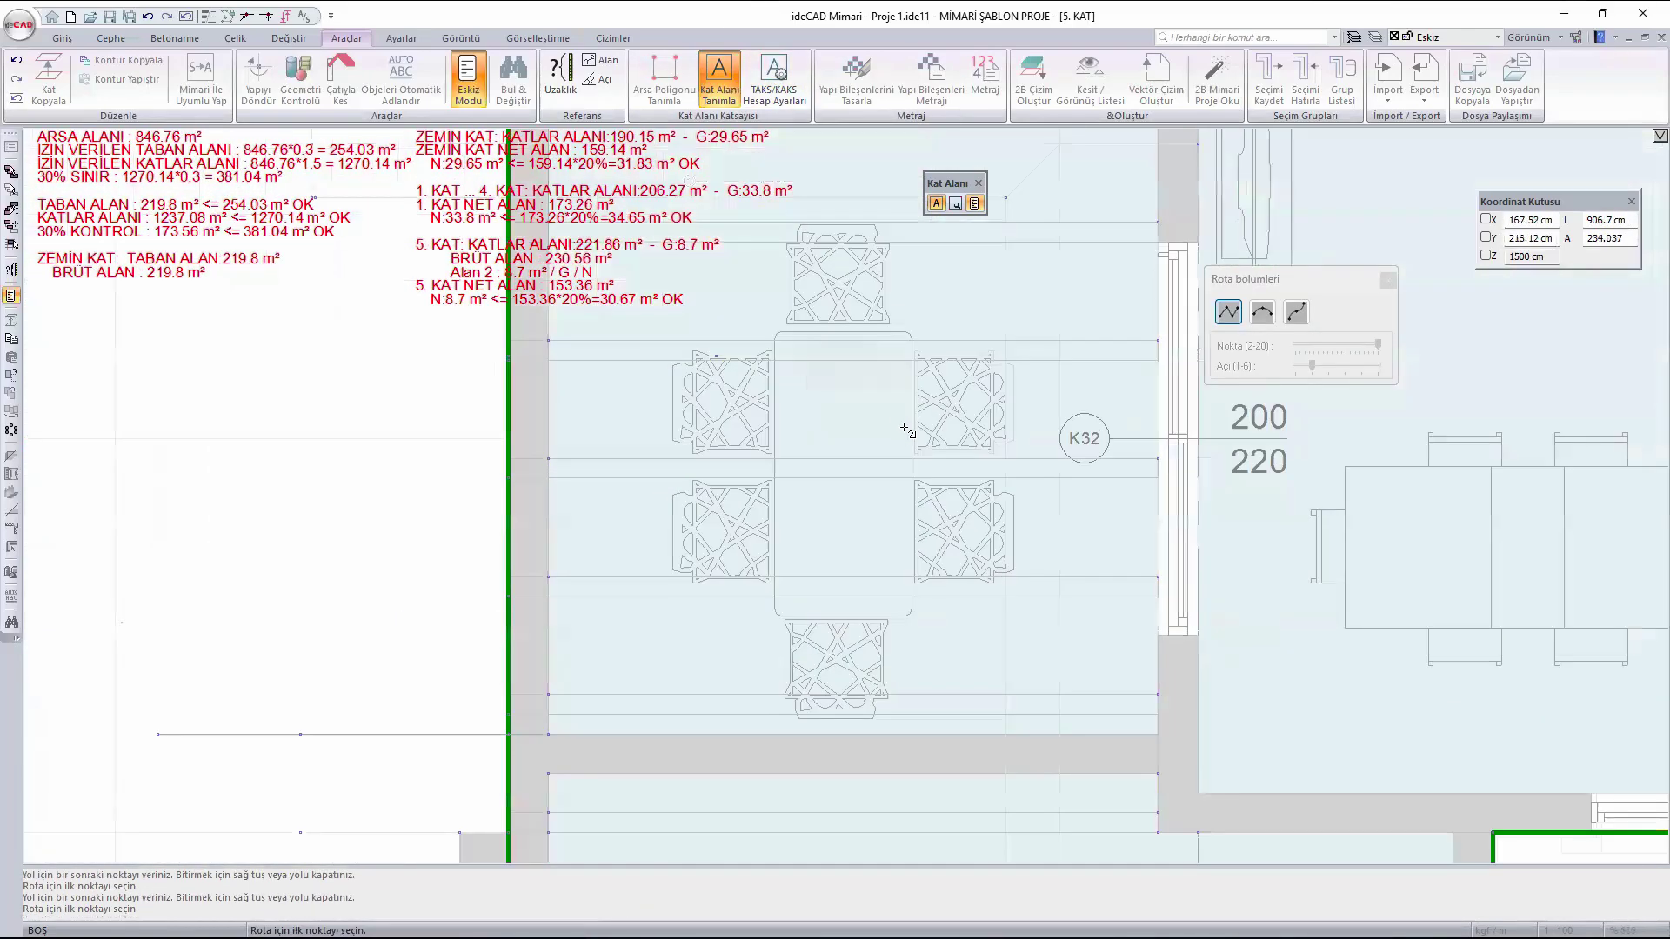
{"action": "left_click", "coordinate": [652, 471]}
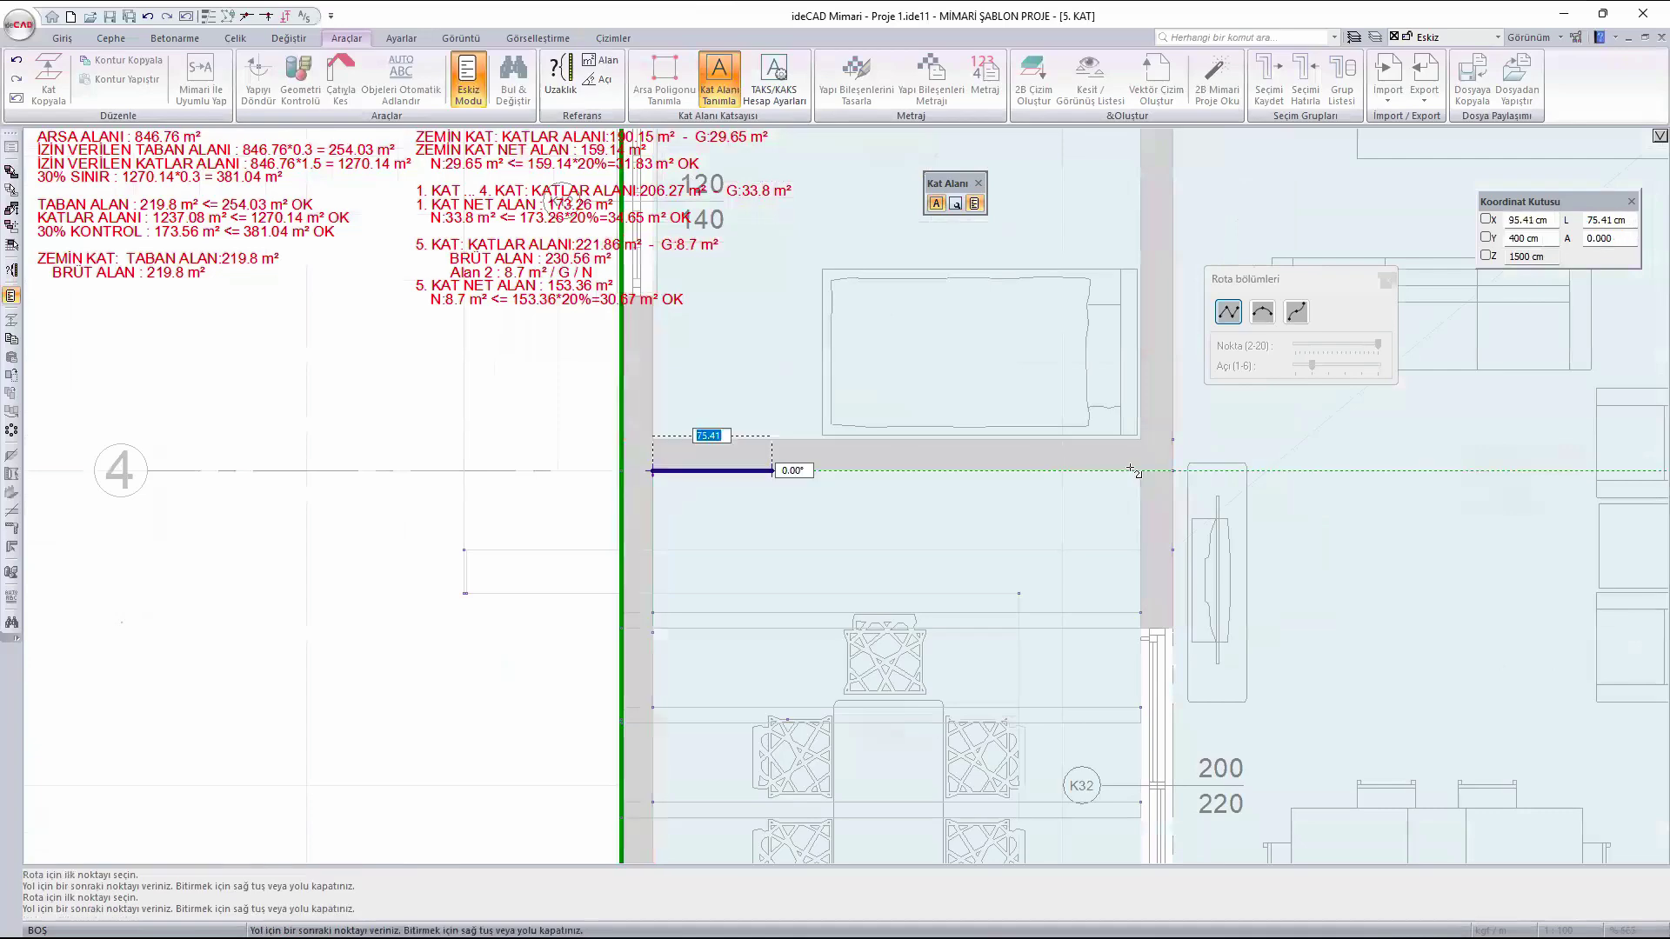
{"action": "scroll", "coordinate": [1174, 474], "scroll_direction": "up", "scroll_amount": 3}
{"action": "left_click", "coordinate": [1123, 459]}
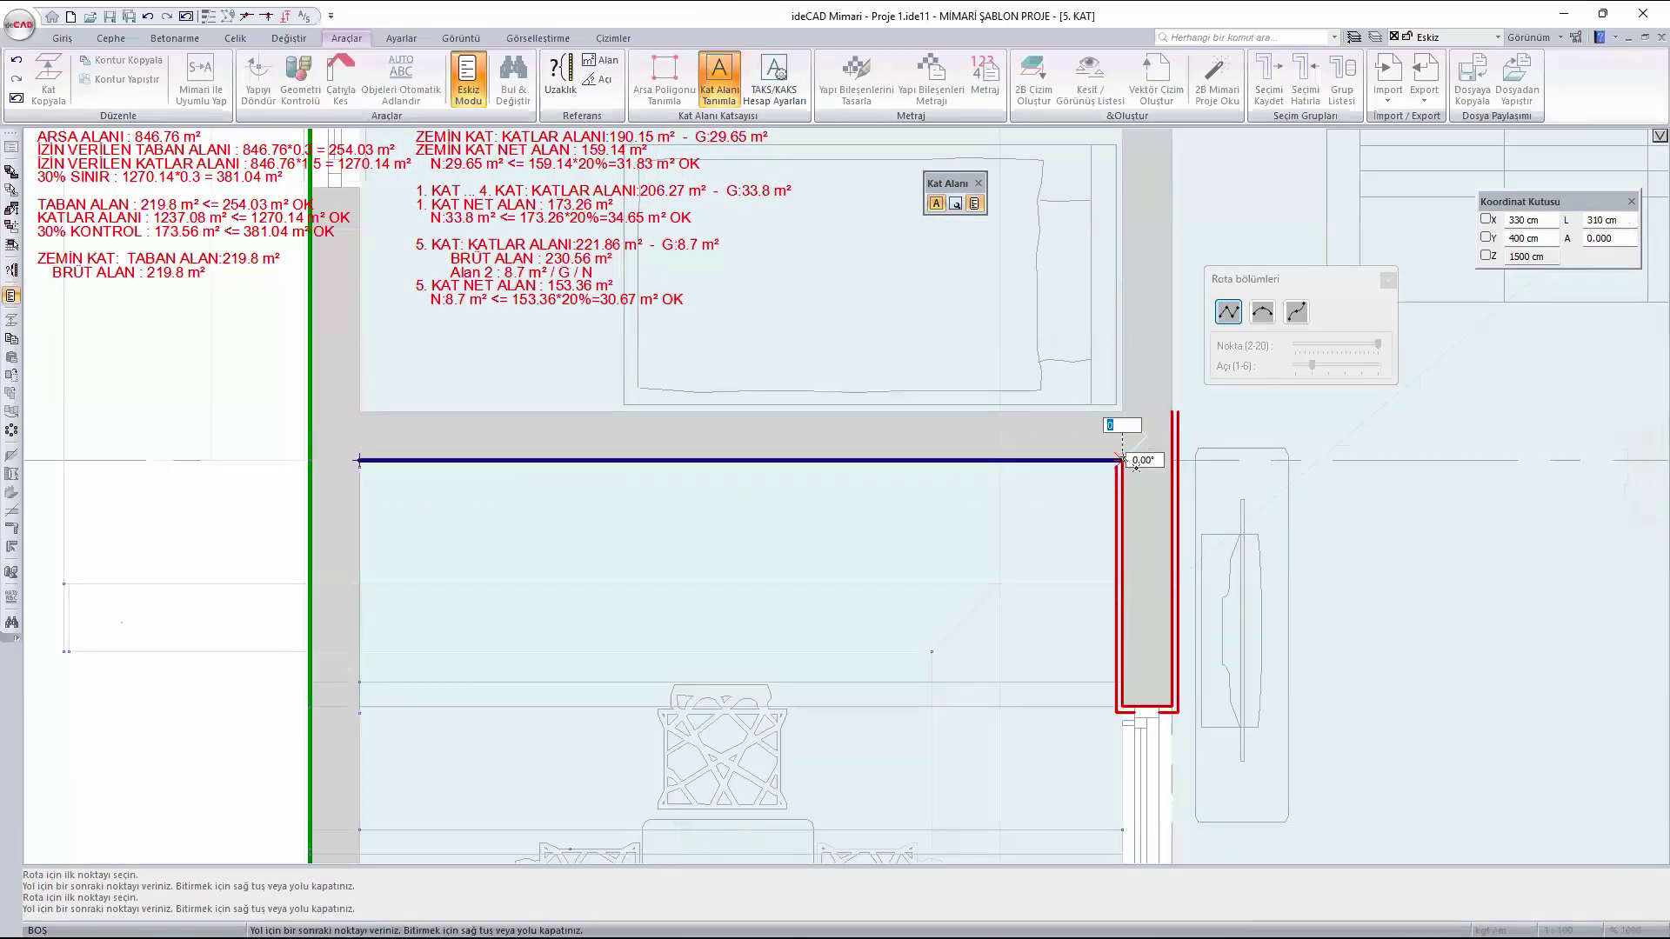
{"action": "scroll", "coordinate": [1141, 349], "scroll_direction": "down", "scroll_amount": 5}
{"action": "scroll", "coordinate": [1157, 671], "scroll_direction": "up", "scroll_amount": 4}
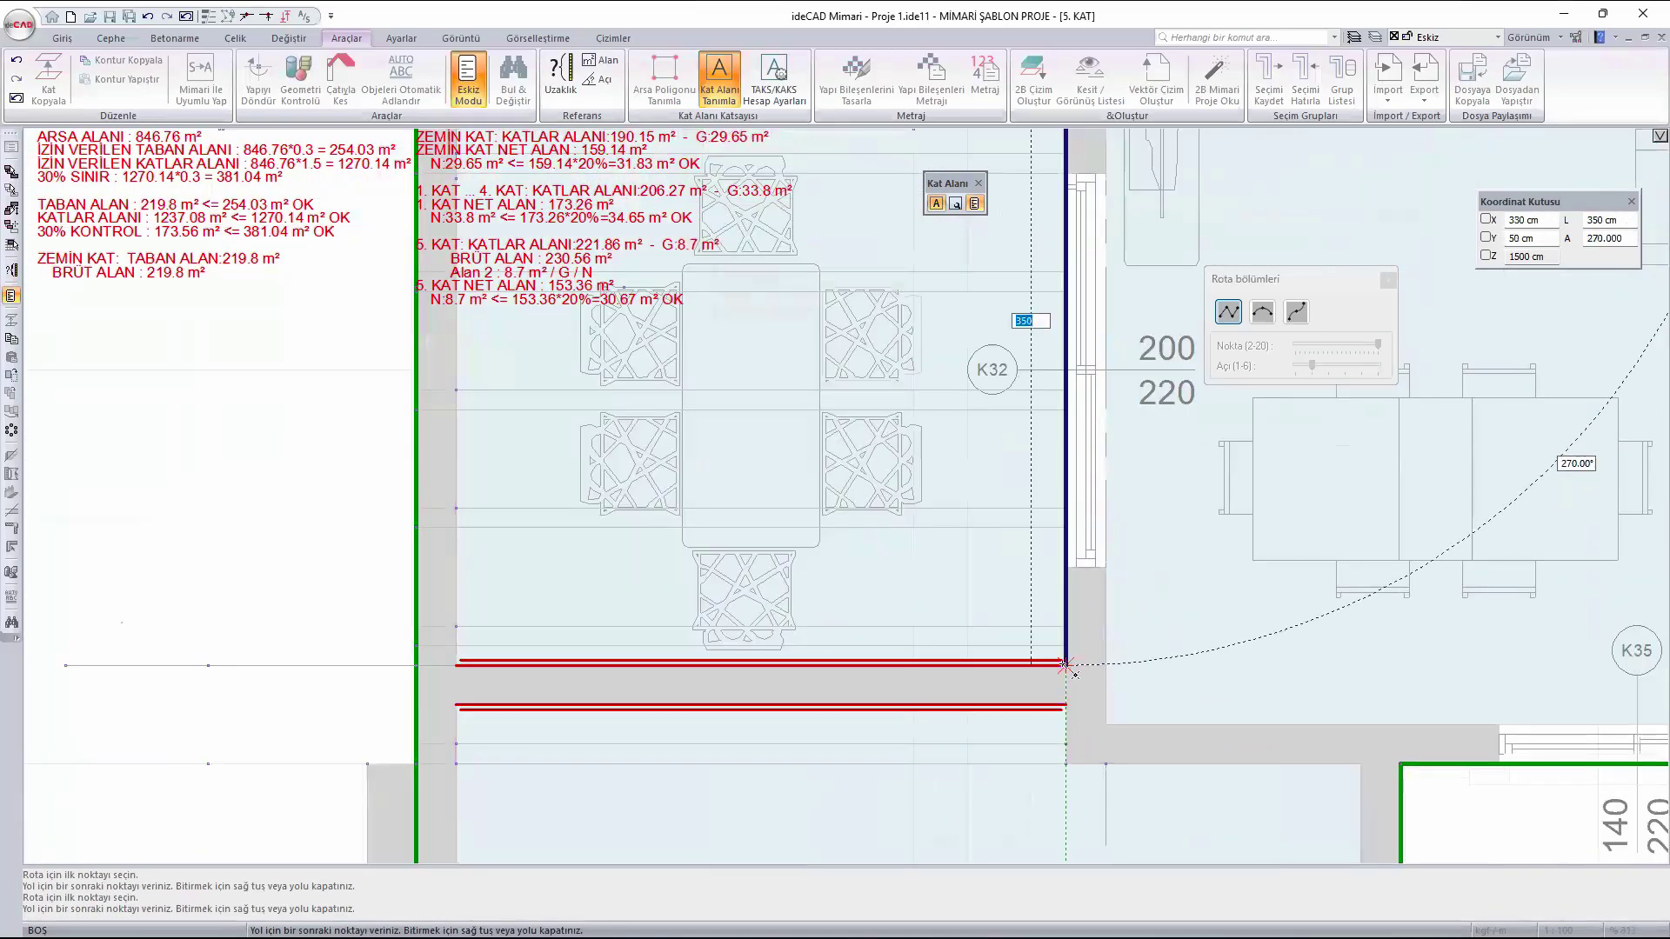
{"action": "left_click", "coordinate": [1066, 666]}
{"action": "left_click", "coordinate": [456, 665]}
{"action": "scroll", "coordinate": [457, 665], "scroll_direction": "down", "scroll_amount": 4}
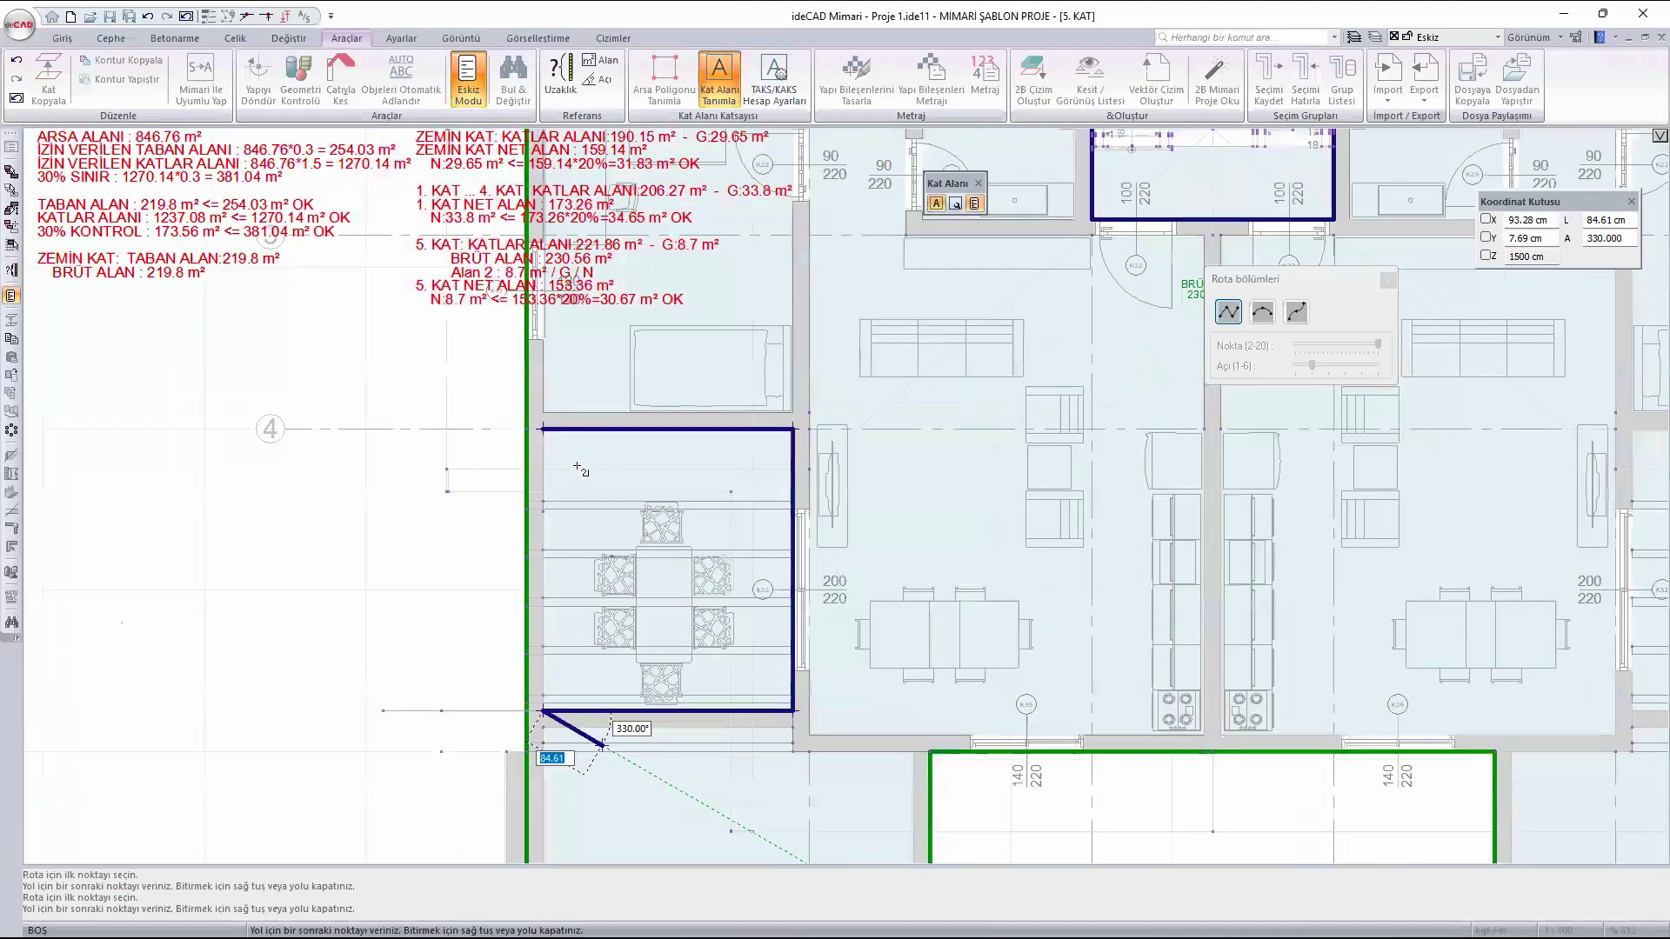
{"action": "scroll", "coordinate": [558, 591], "scroll_direction": "up", "scroll_amount": 5}
{"action": "left_click", "coordinate": [558, 591]}
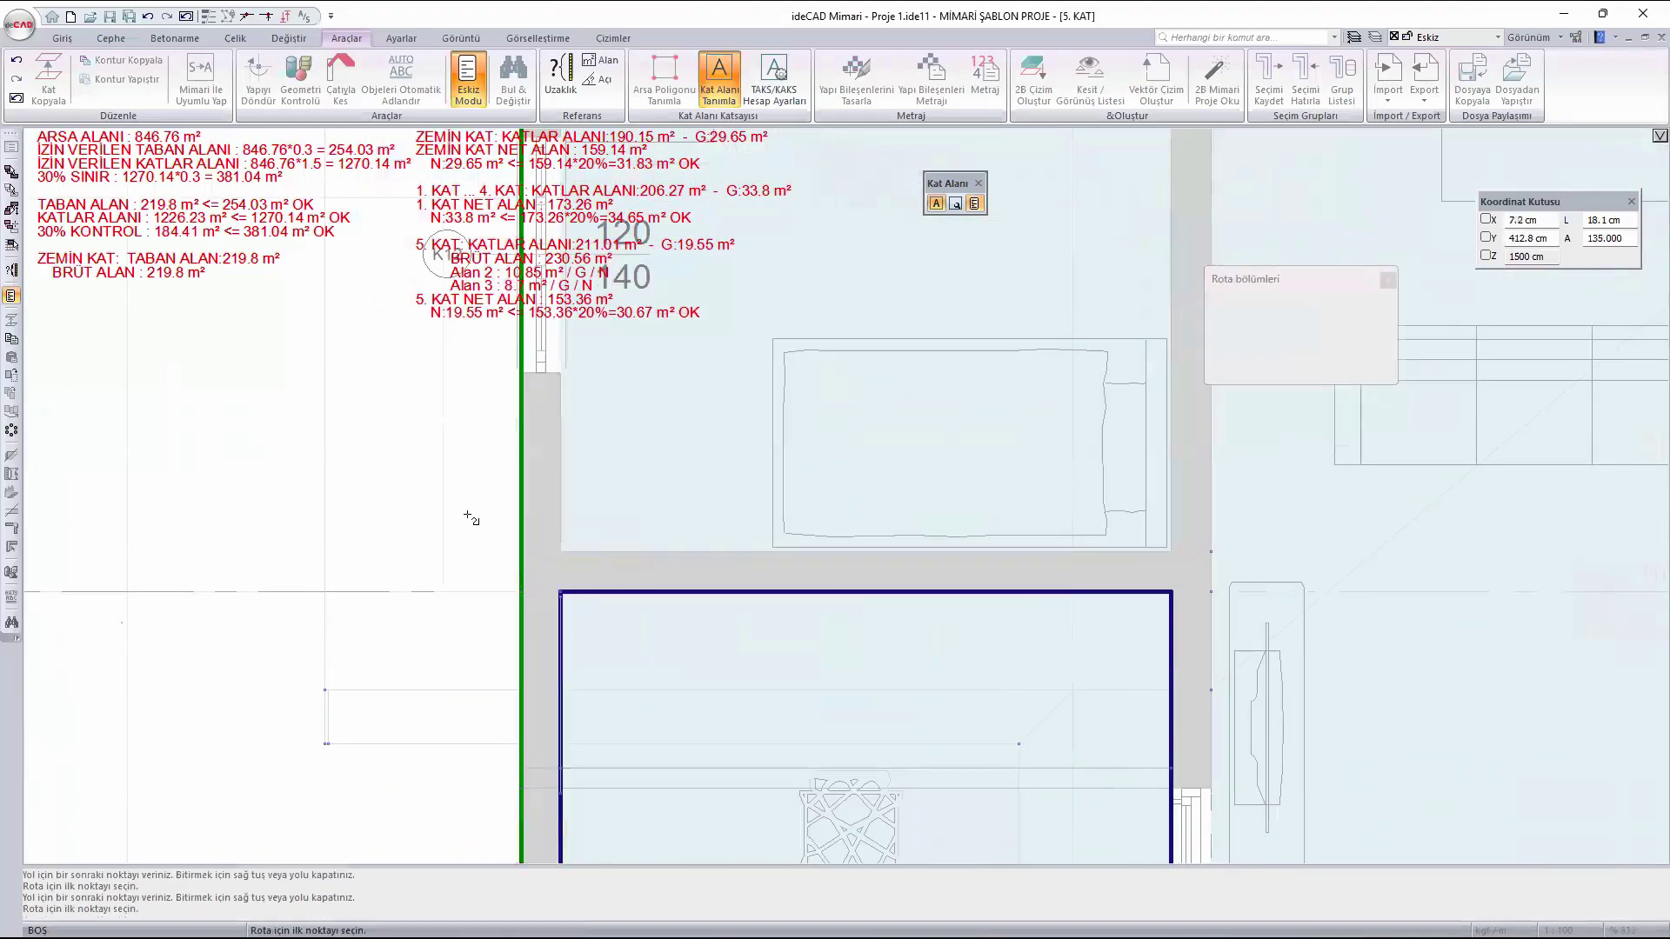
- Outline the east dining space south of axis 4 as a 310 by 350 cm deducted area along its inner wall faces
{"action": "scroll", "coordinate": [470, 518], "scroll_direction": "down", "scroll_amount": 4}
{"action": "scroll", "coordinate": [1016, 496], "scroll_direction": "up", "scroll_amount": 4}
{"action": "scroll", "coordinate": [979, 525], "scroll_direction": "up", "scroll_amount": 4}
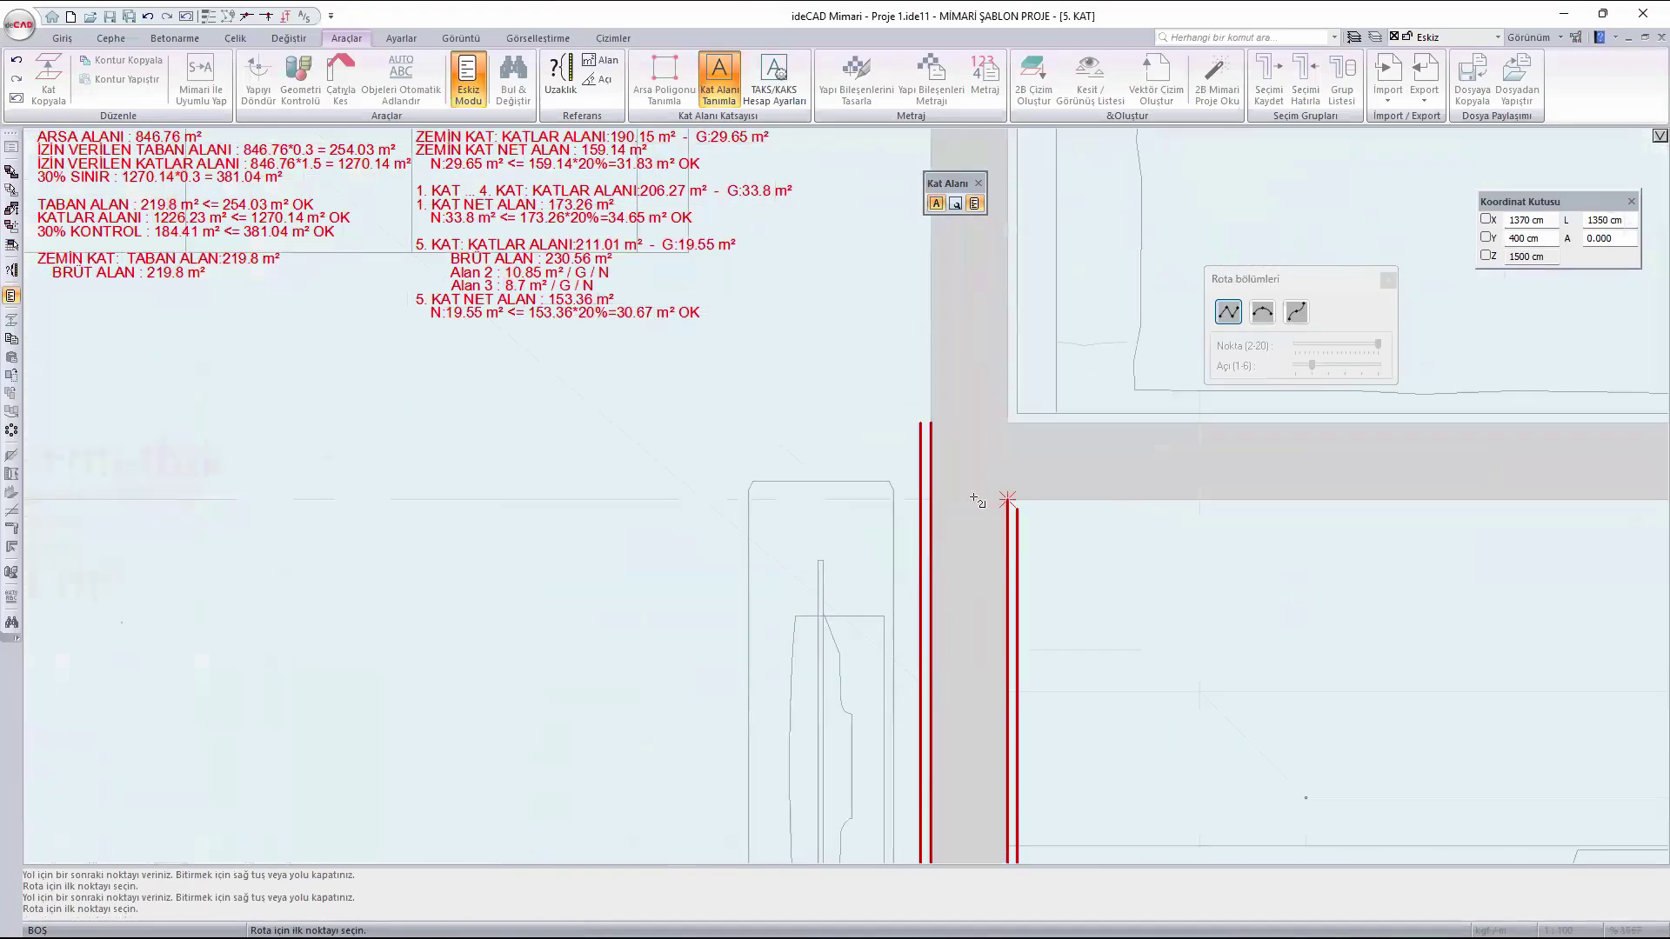
{"action": "left_click", "coordinate": [1009, 502]}
{"action": "scroll", "coordinate": [622, 482], "scroll_direction": "down", "scroll_amount": 5}
{"action": "scroll", "coordinate": [1103, 500], "scroll_direction": "up", "scroll_amount": 4}
{"action": "left_click", "coordinate": [1205, 482]}
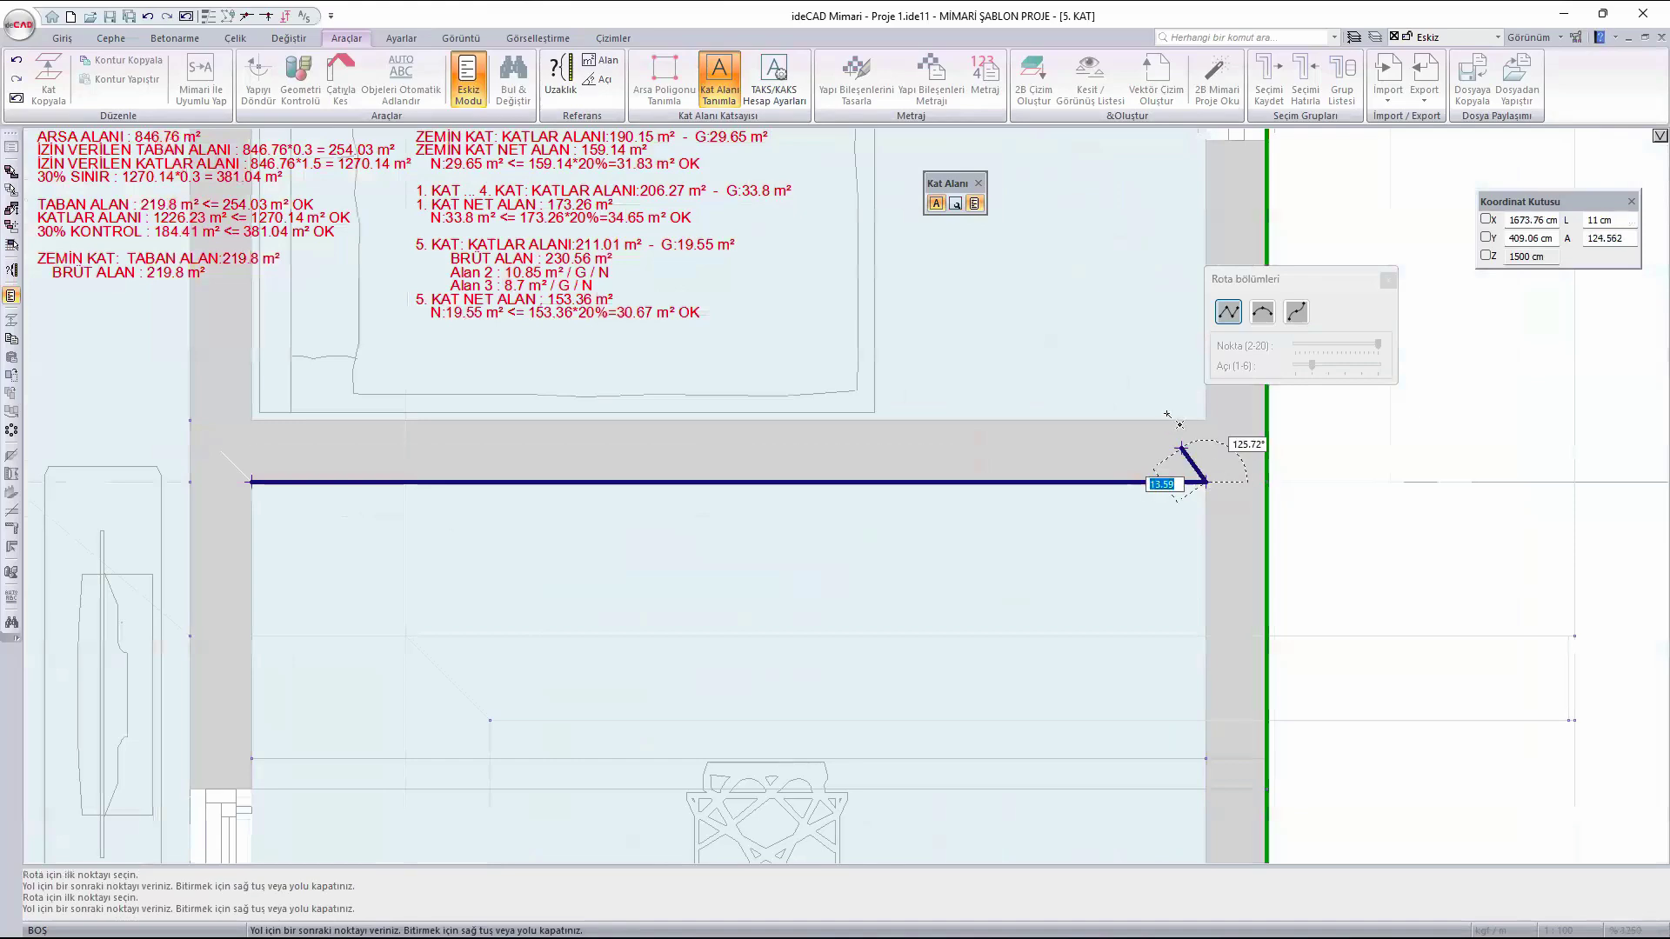
{"action": "scroll", "coordinate": [1174, 473], "scroll_direction": "down", "scroll_amount": 4}
{"action": "left_click", "coordinate": [924, 807]}
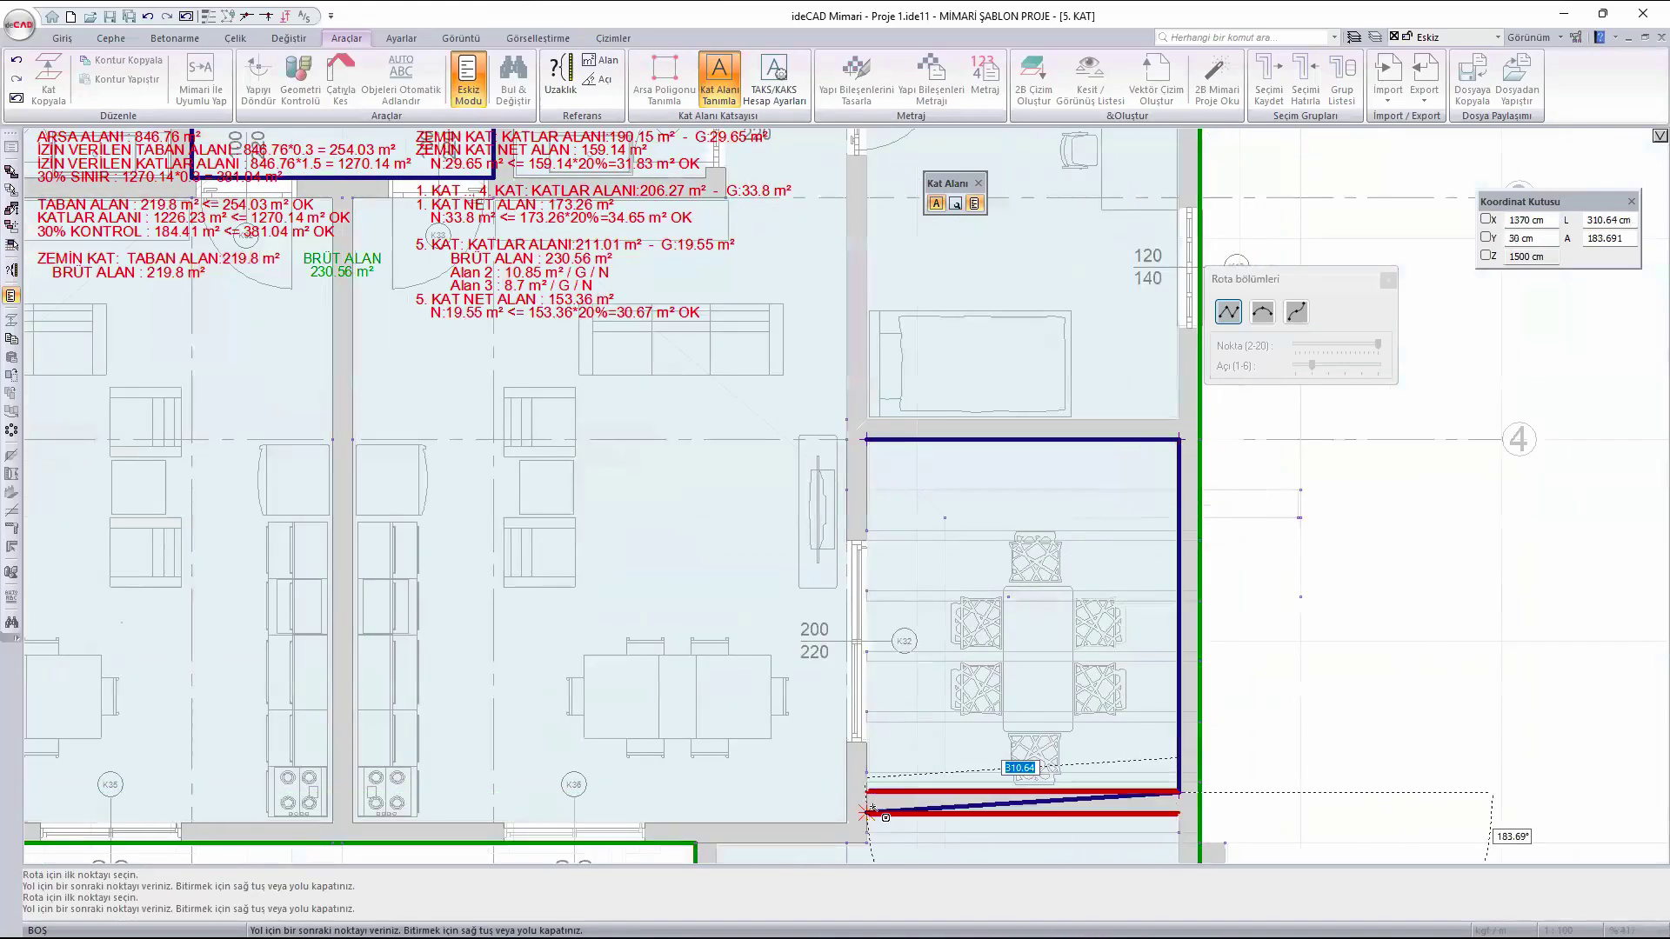
{"action": "left_click", "coordinate": [868, 793]}
{"action": "left_click", "coordinate": [866, 440]}
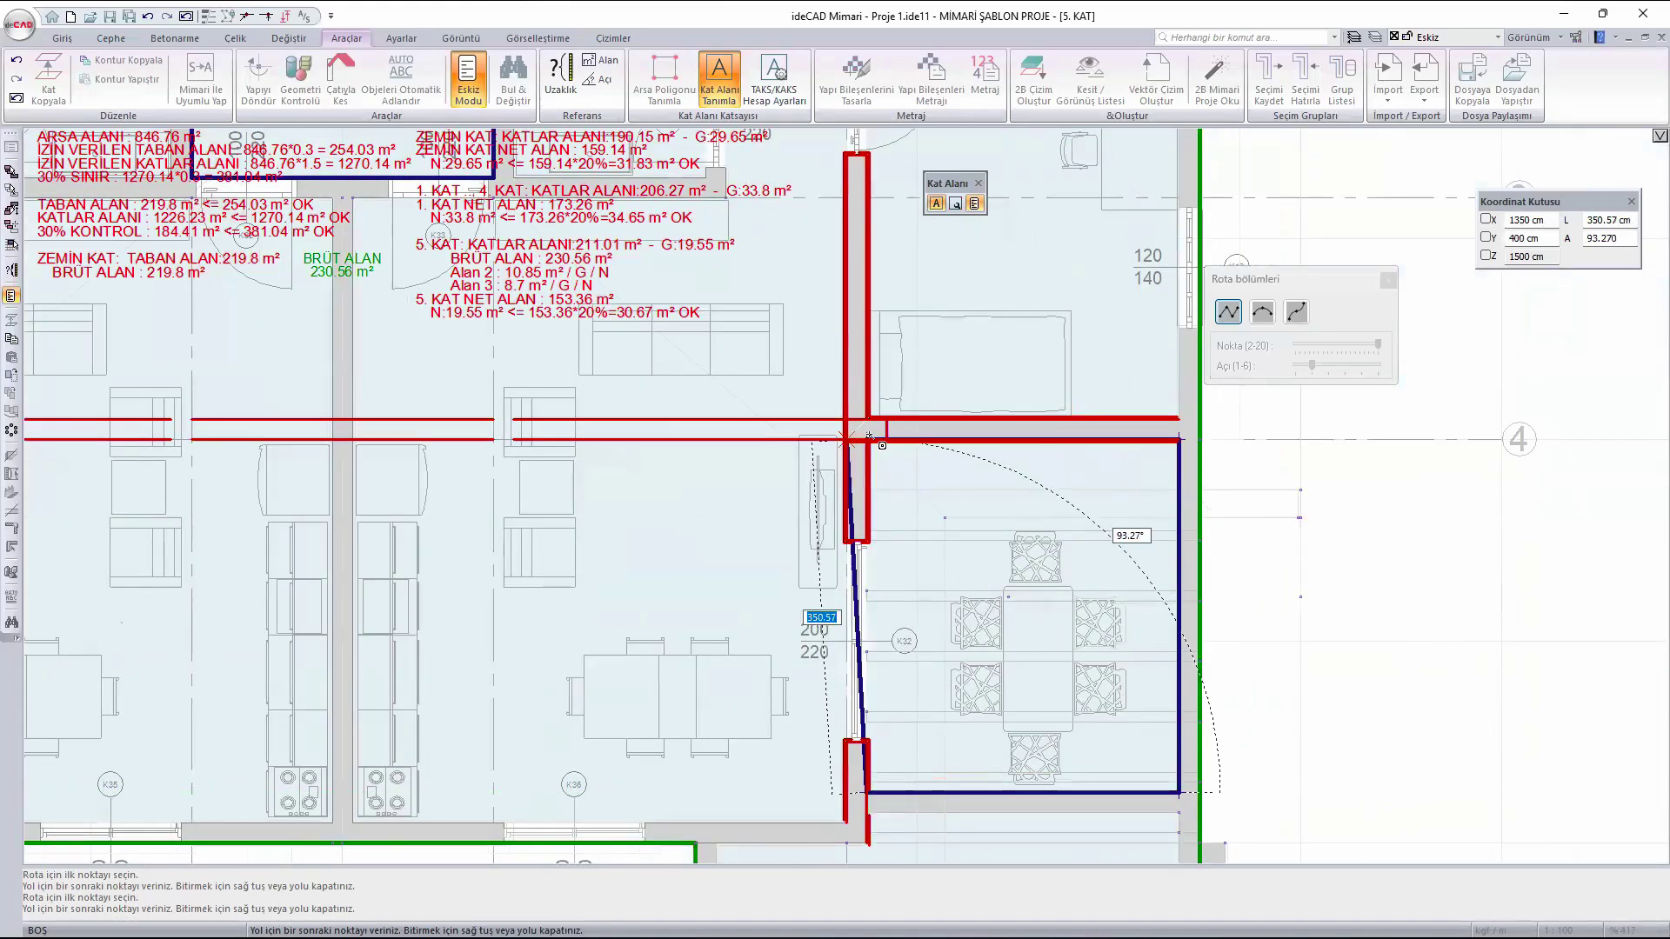
- Outline the southwest balcony as an L-shaped deducted area along its inner wall faces, 459.7 cm wide at the south edge
{"action": "scroll", "coordinate": [701, 443], "scroll_direction": "down", "scroll_amount": 5}
{"action": "scroll", "coordinate": [712, 451], "scroll_direction": "up", "scroll_amount": 5}
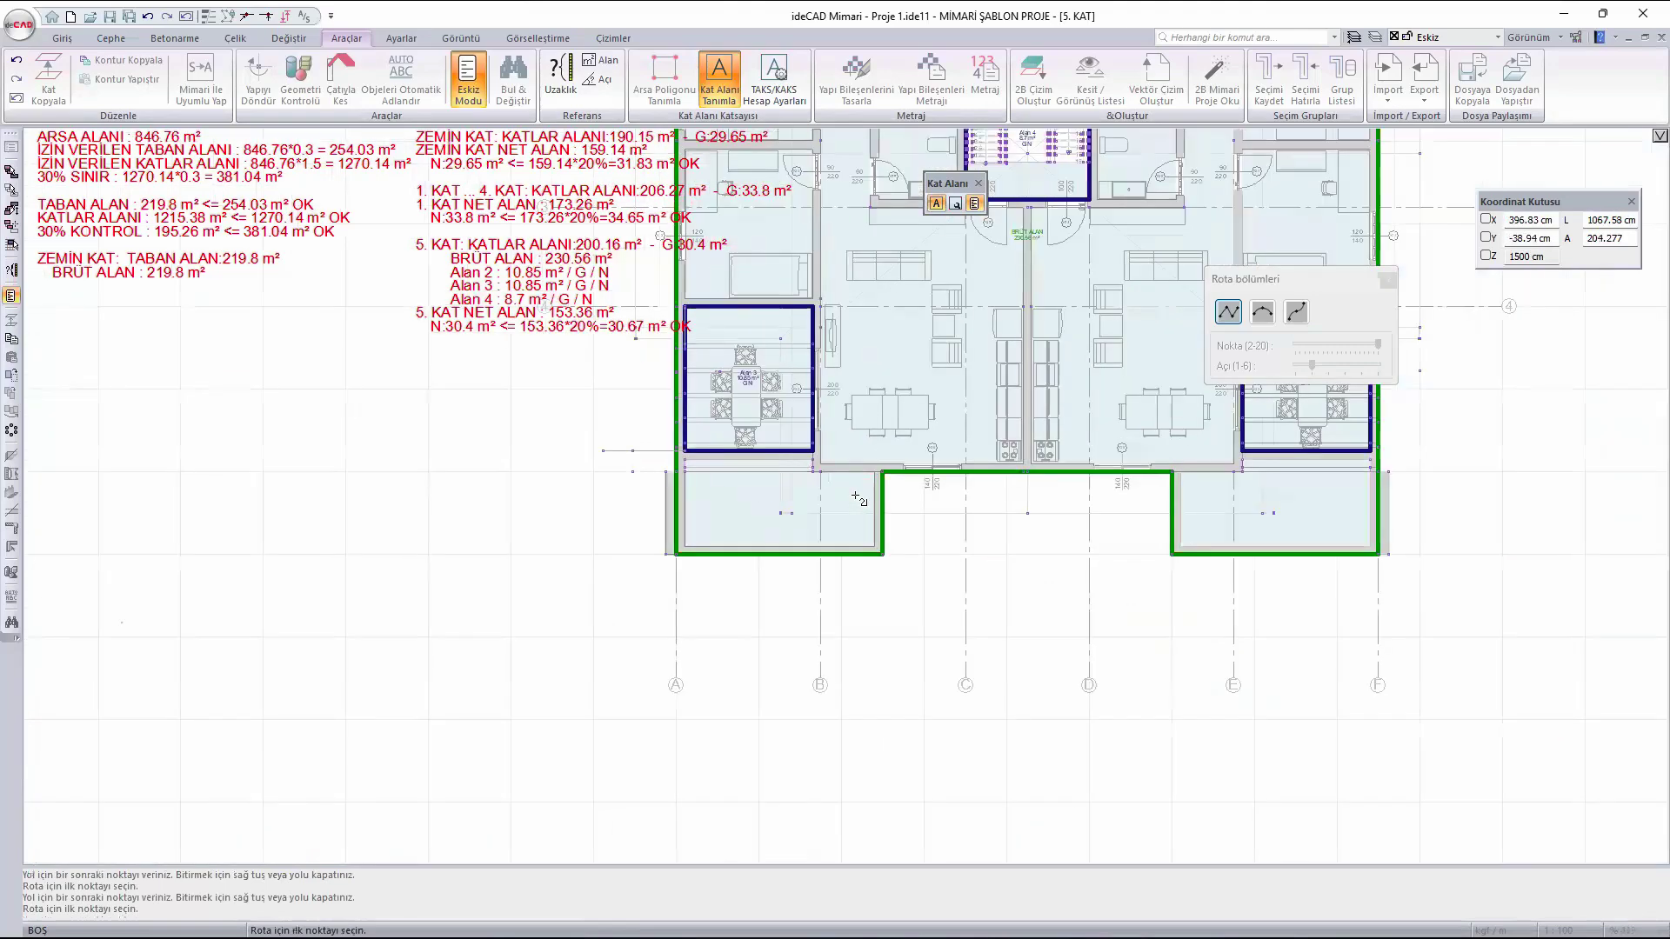
{"action": "scroll", "coordinate": [661, 513], "scroll_direction": "up", "scroll_amount": 2}
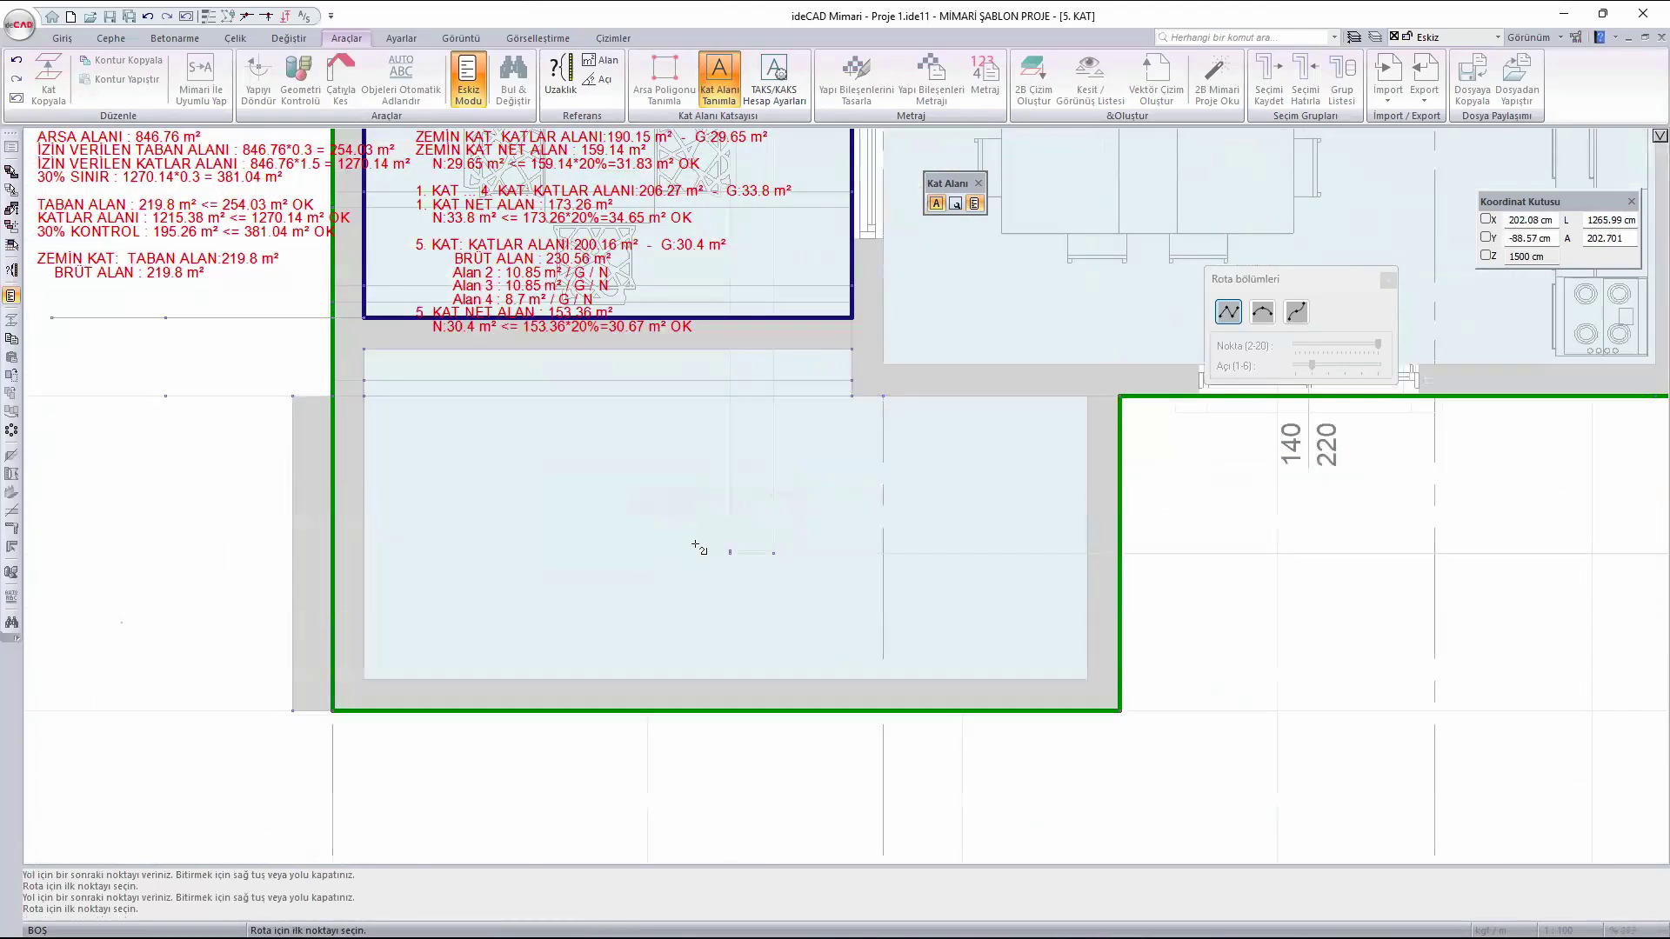
{"action": "left_click", "coordinate": [852, 349]}
{"action": "left_click", "coordinate": [364, 349]}
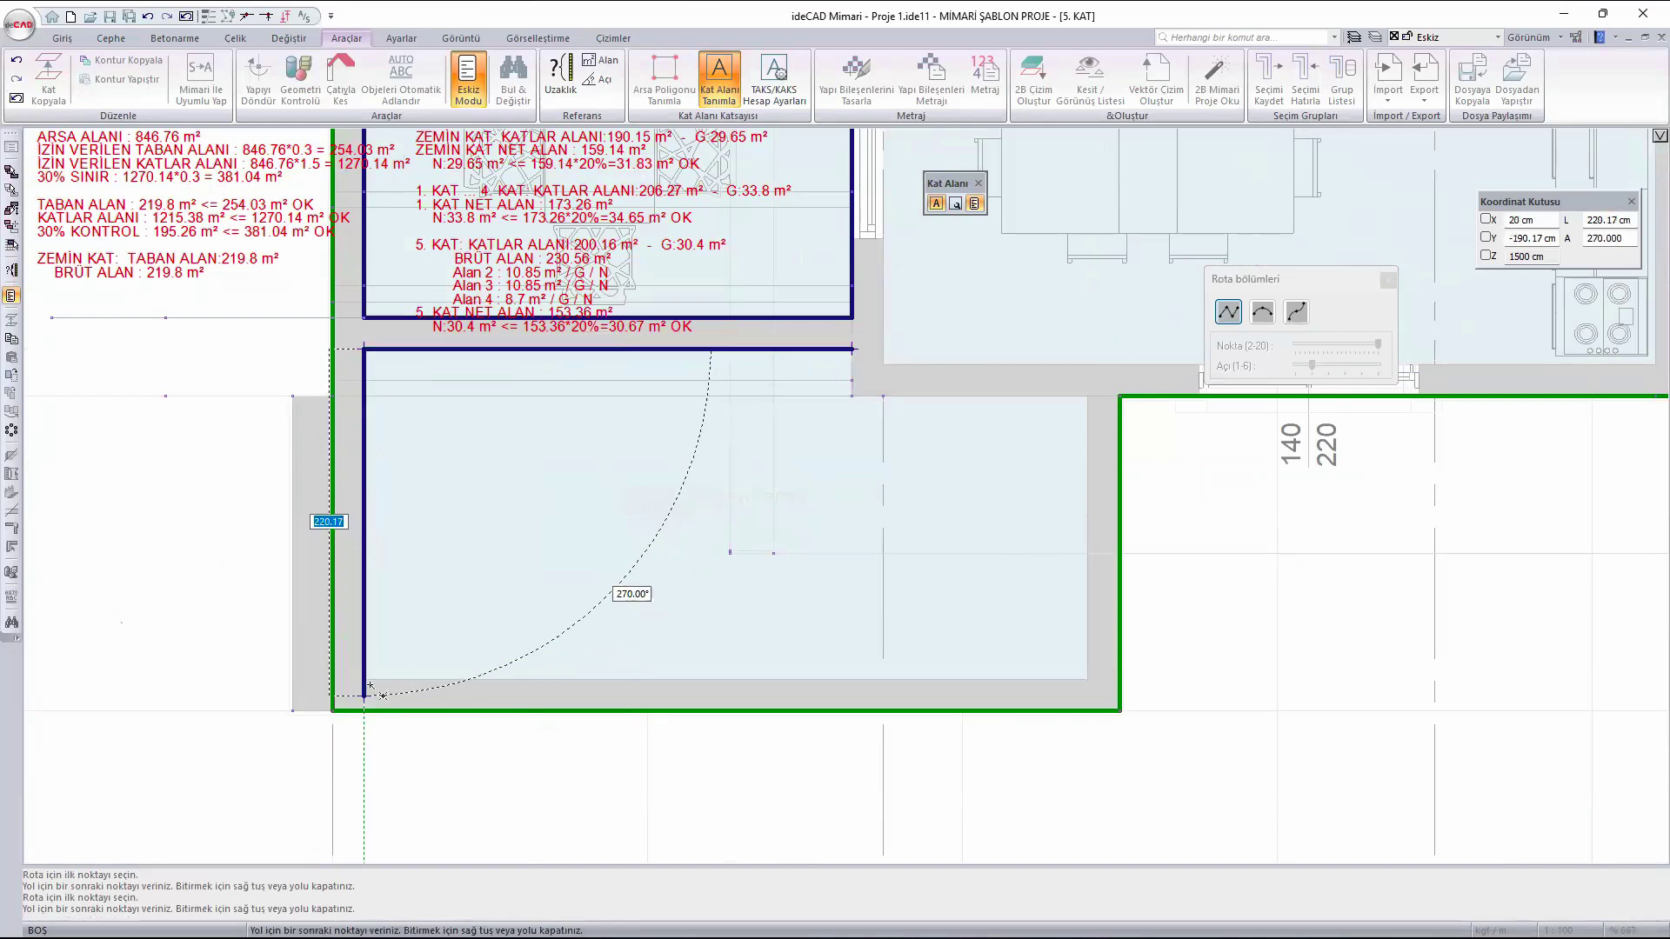
{"action": "left_click", "coordinate": [1008, 636]}
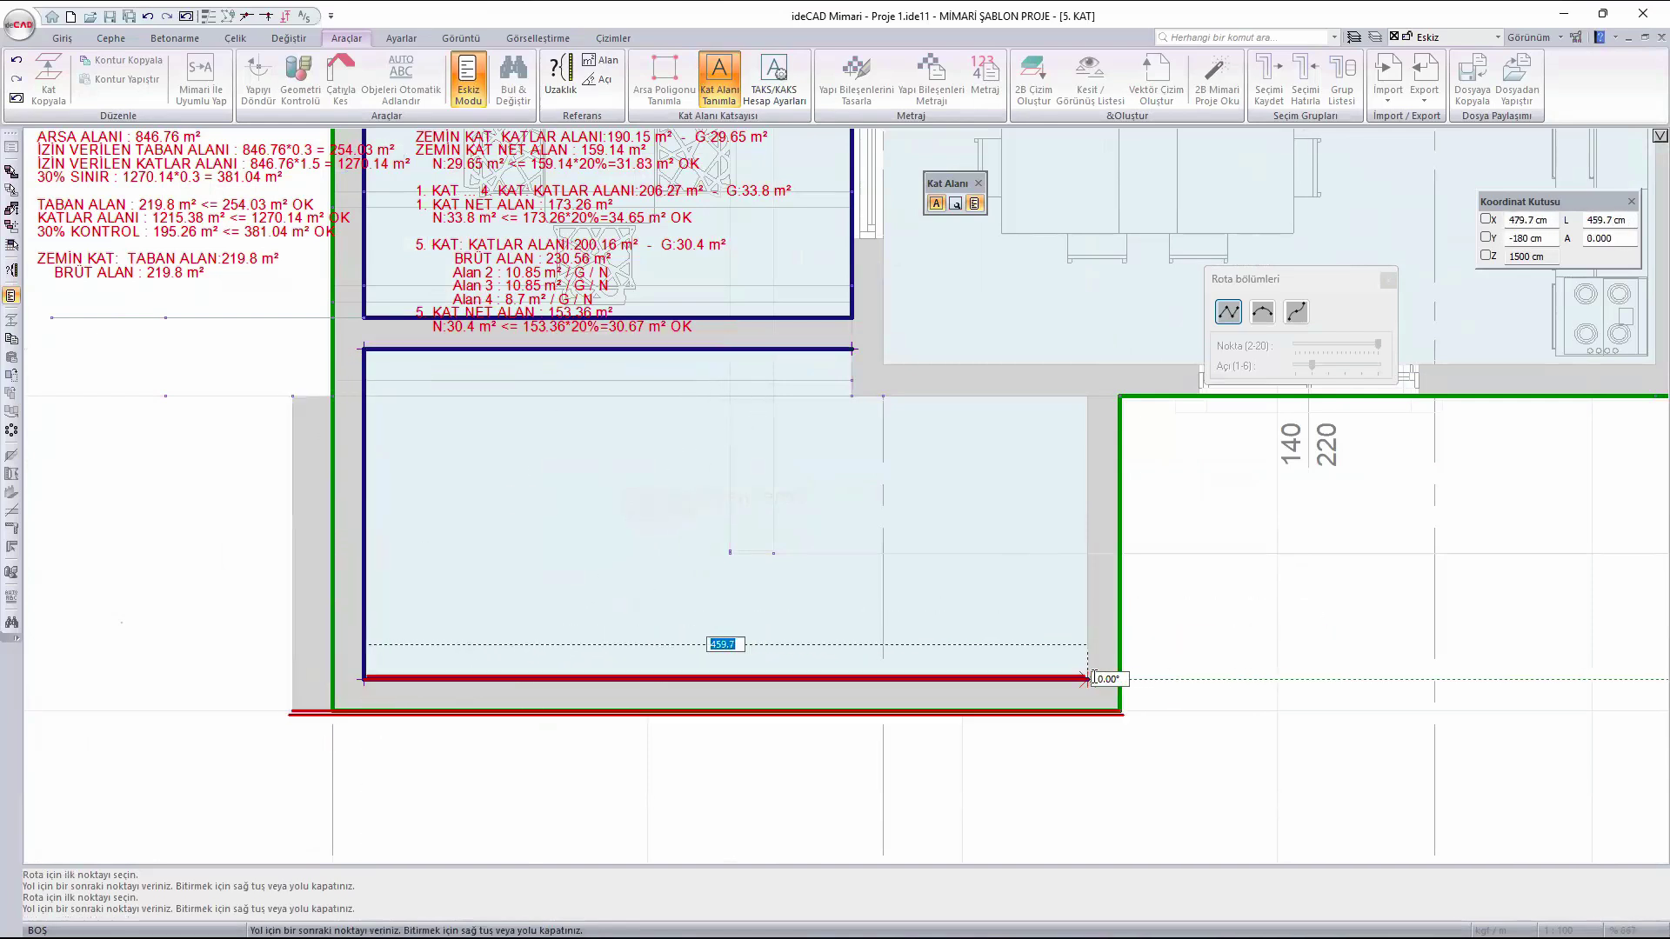
{"action": "left_click", "coordinate": [1087, 679]}
{"action": "left_click", "coordinate": [1087, 396]}
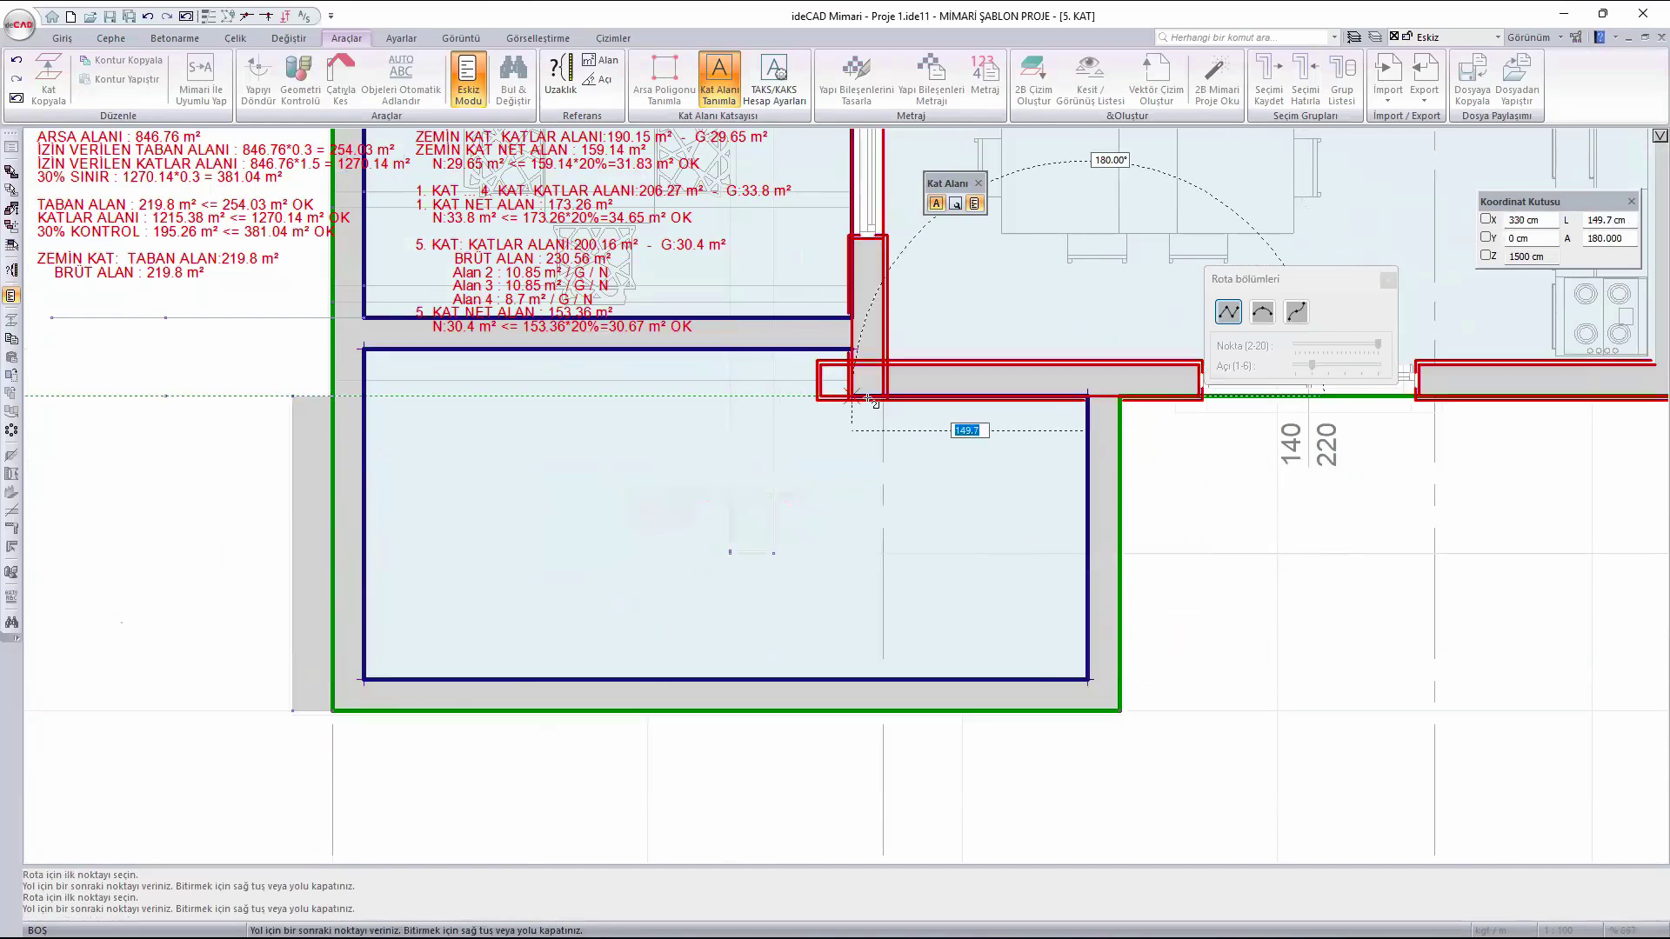
{"action": "left_click", "coordinate": [859, 396]}
{"action": "left_click", "coordinate": [855, 351]}
{"action": "scroll", "coordinate": [344, 558], "scroll_direction": "down", "scroll_amount": 4}
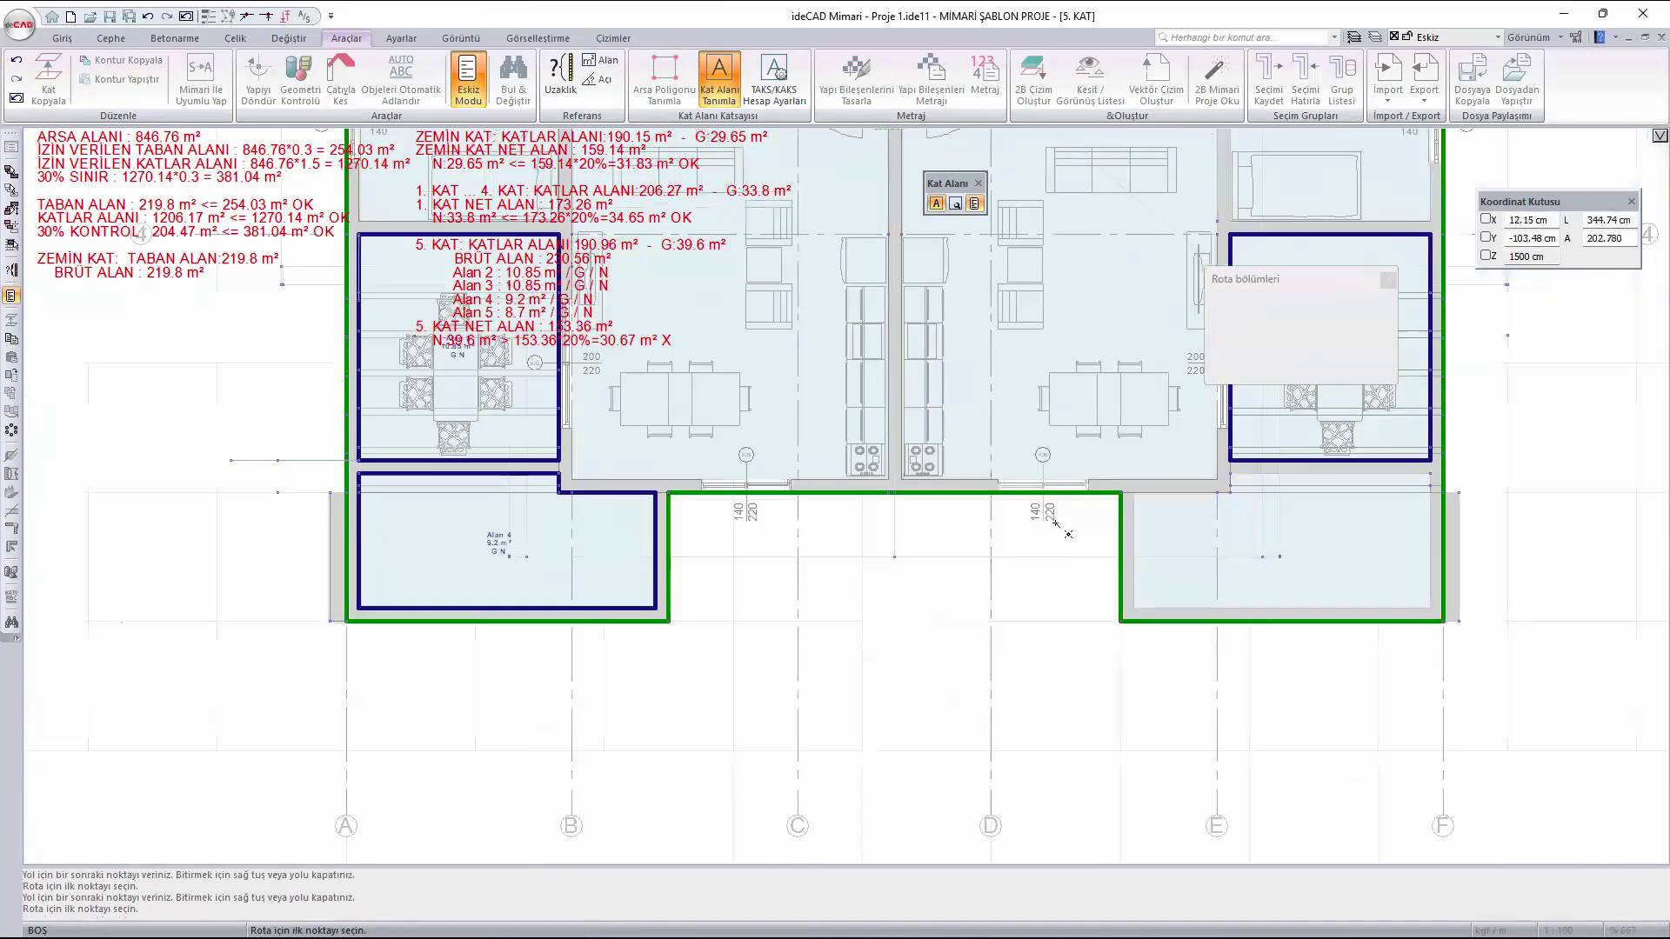
{"action": "scroll", "coordinate": [1161, 561], "scroll_direction": "up", "scroll_amount": 1}
{"action": "scroll", "coordinate": [1079, 419], "scroll_direction": "up", "scroll_amount": 3}
{"action": "left_click", "coordinate": [1058, 390]}
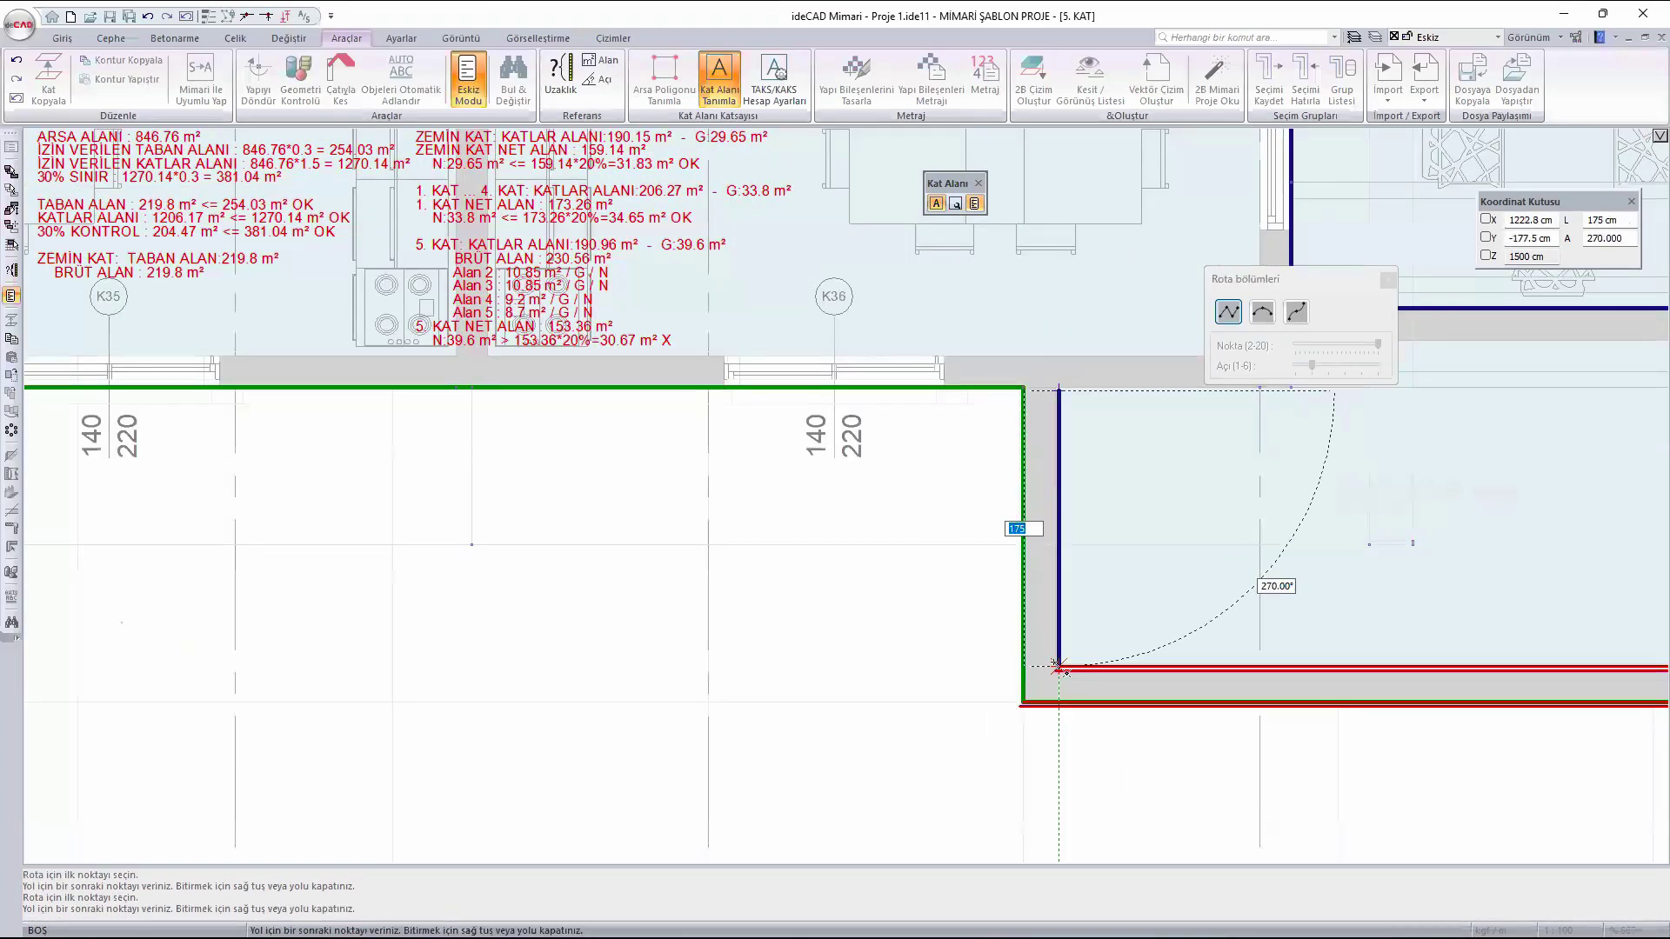
{"action": "scroll", "coordinate": [1055, 408], "scroll_direction": "up", "scroll_amount": 4}
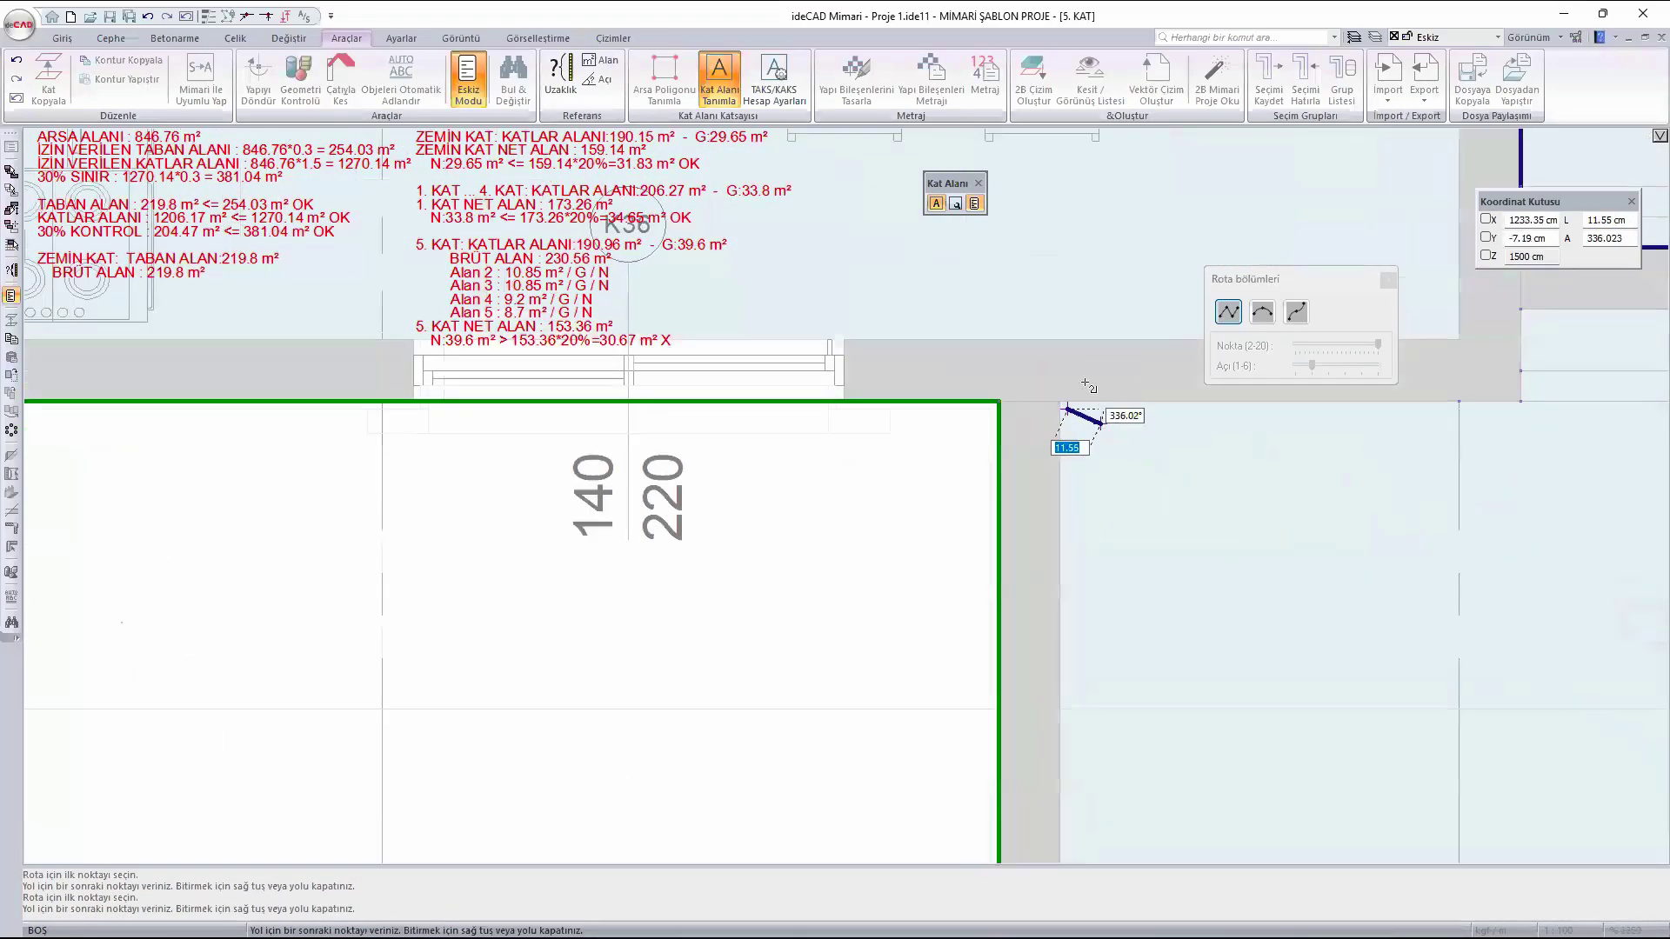
{"action": "scroll", "coordinate": [1087, 434], "scroll_direction": "up", "scroll_amount": 3}
{"action": "key", "text": "Escape"}
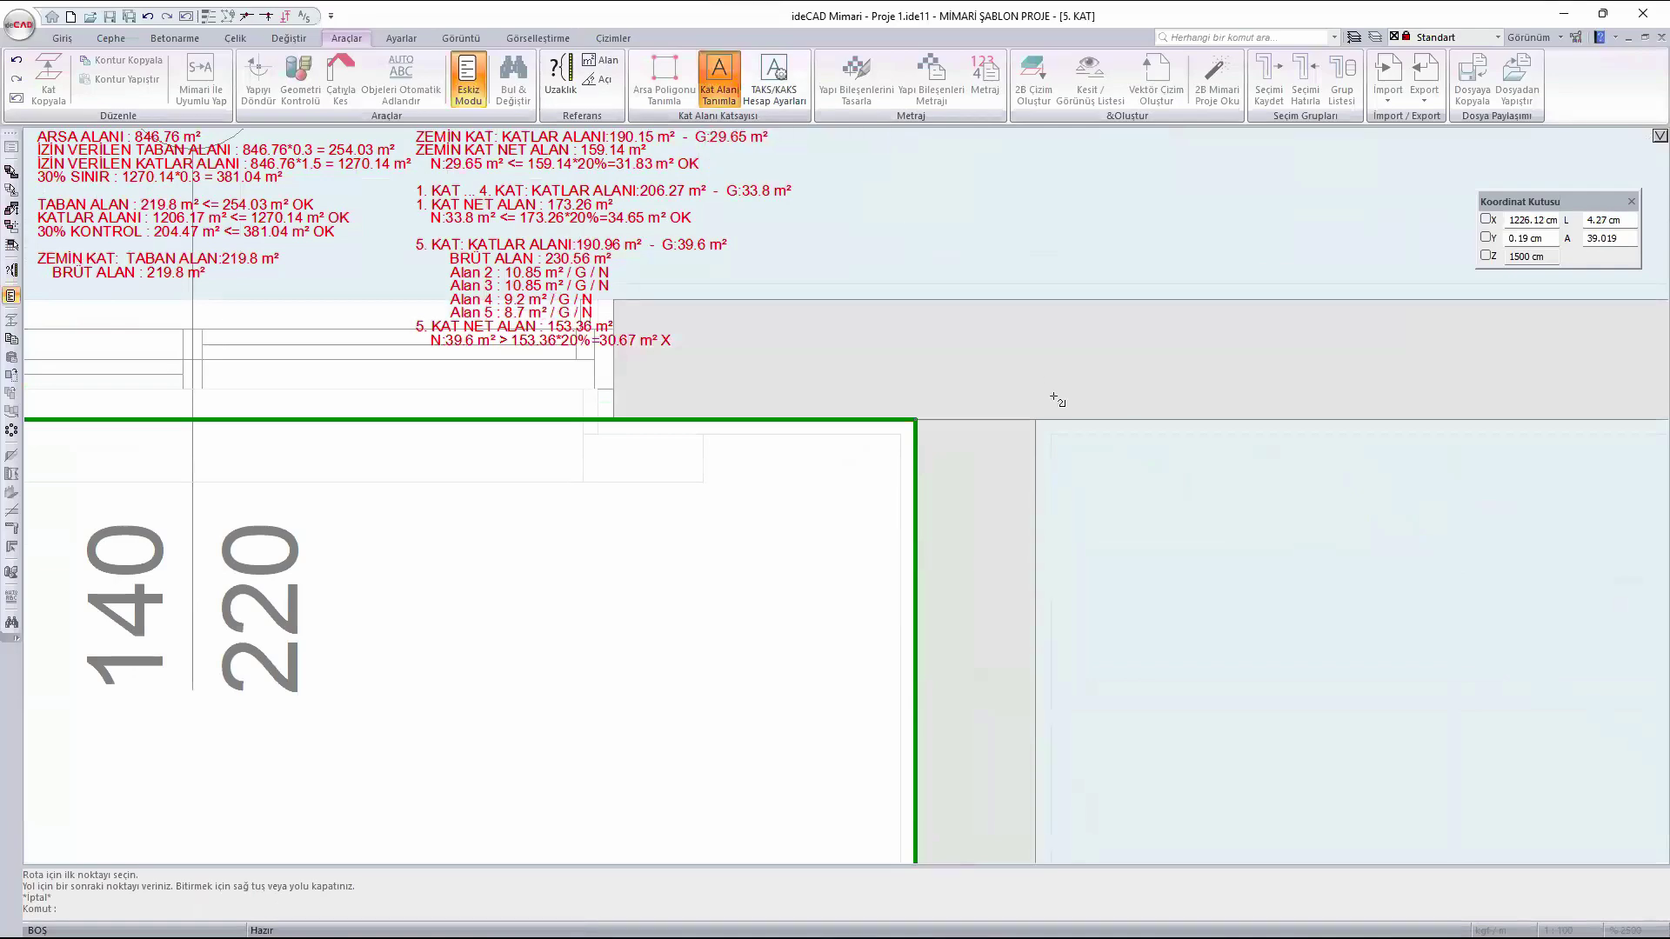
- Outline the southeast balcony as an L-shaped deducted area along its inner wall faces, 459.7 cm wide and 220 cm deep along the east side
{"action": "left_click", "coordinate": [1031, 417]}
{"action": "scroll", "coordinate": [1013, 565], "scroll_direction": "down", "scroll_amount": 3}
{"action": "scroll", "coordinate": [1001, 552], "scroll_direction": "up", "scroll_amount": 5}
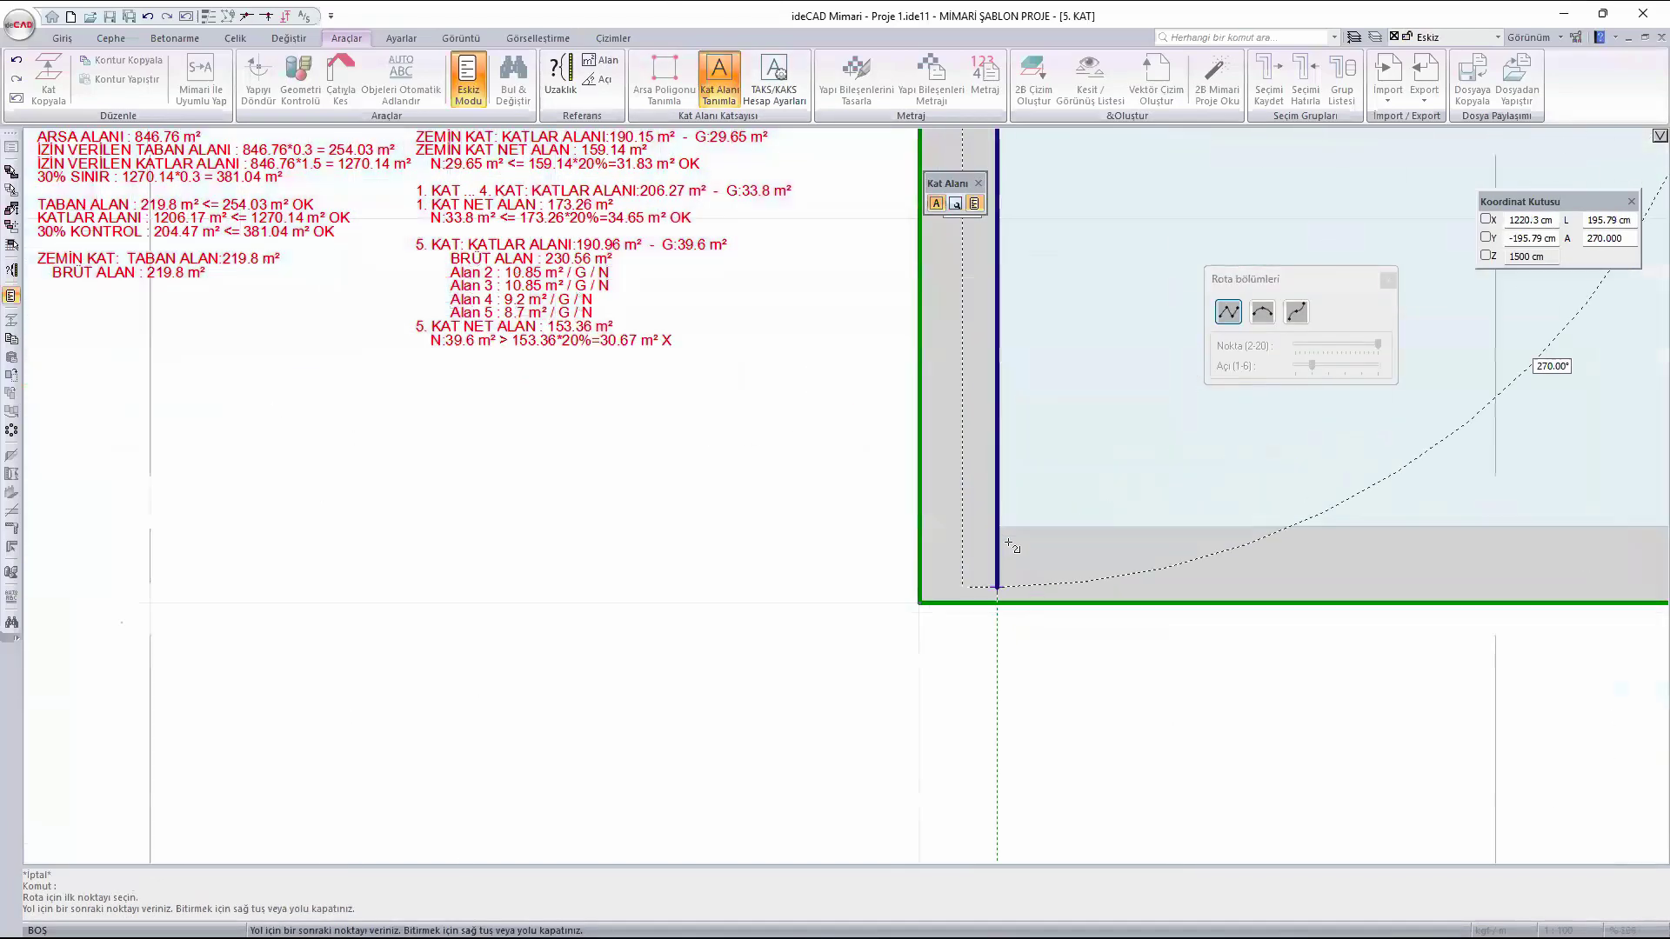
{"action": "left_click", "coordinate": [996, 527]}
{"action": "scroll", "coordinate": [1192, 597], "scroll_direction": "down", "scroll_amount": 3}
{"action": "scroll", "coordinate": [1007, 596], "scroll_direction": "up", "scroll_amount": 3}
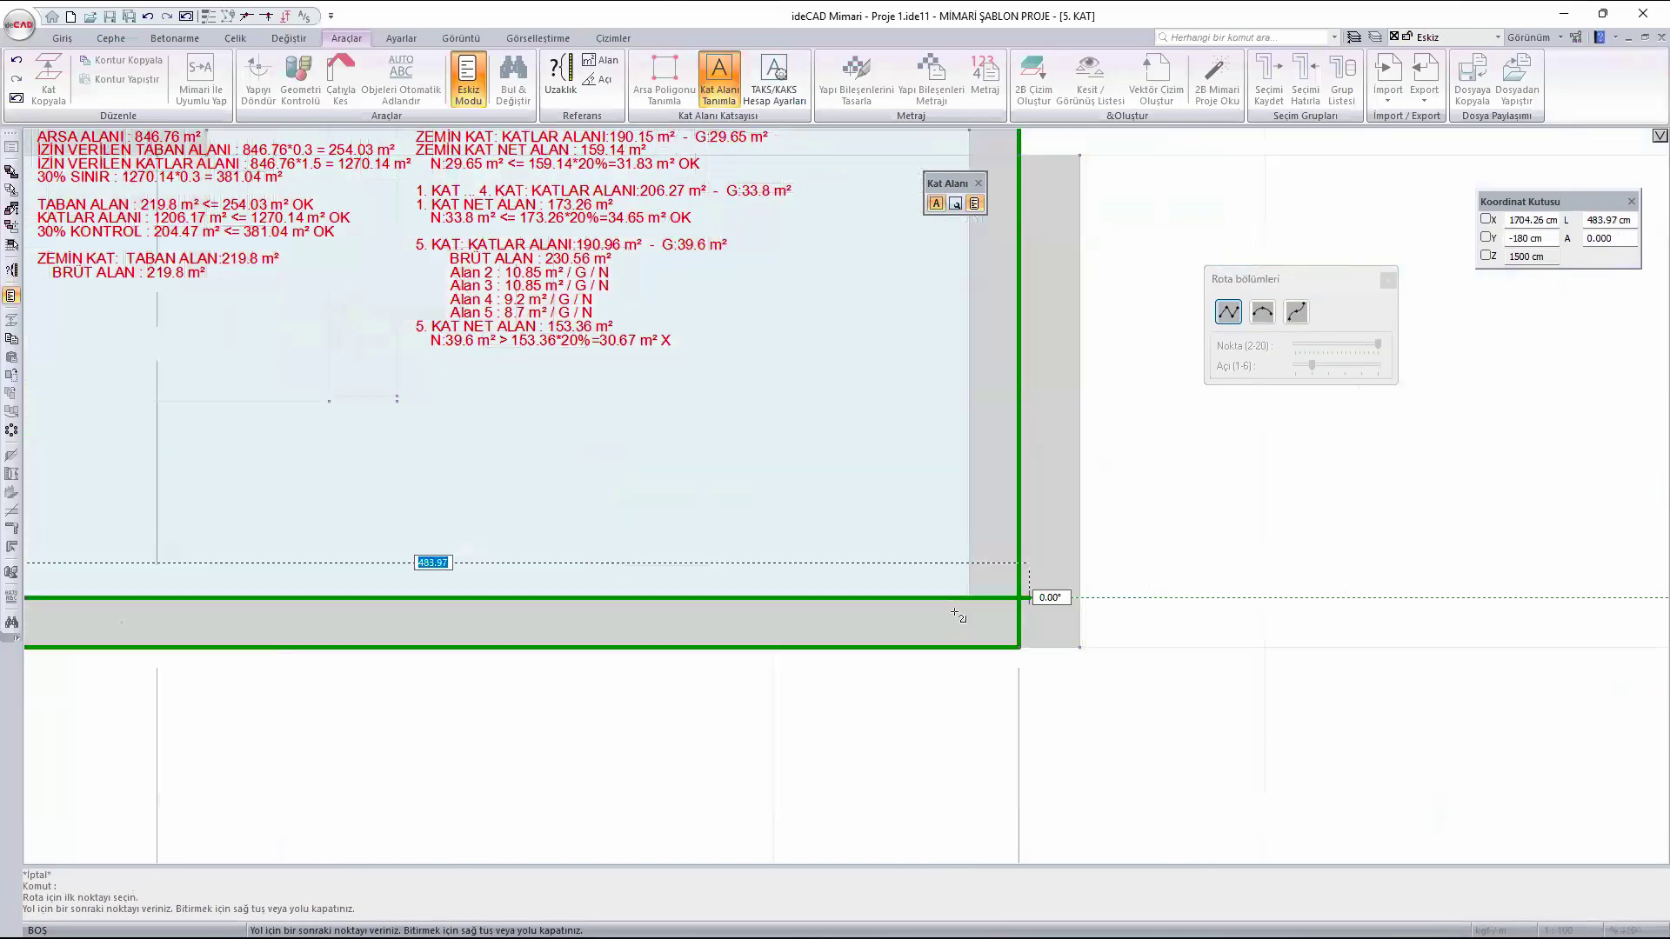
{"action": "left_click", "coordinate": [974, 597]}
{"action": "scroll", "coordinate": [983, 845], "scroll_direction": "down", "scroll_amount": 3}
{"action": "scroll", "coordinate": [965, 537], "scroll_direction": "up", "scroll_amount": 3}
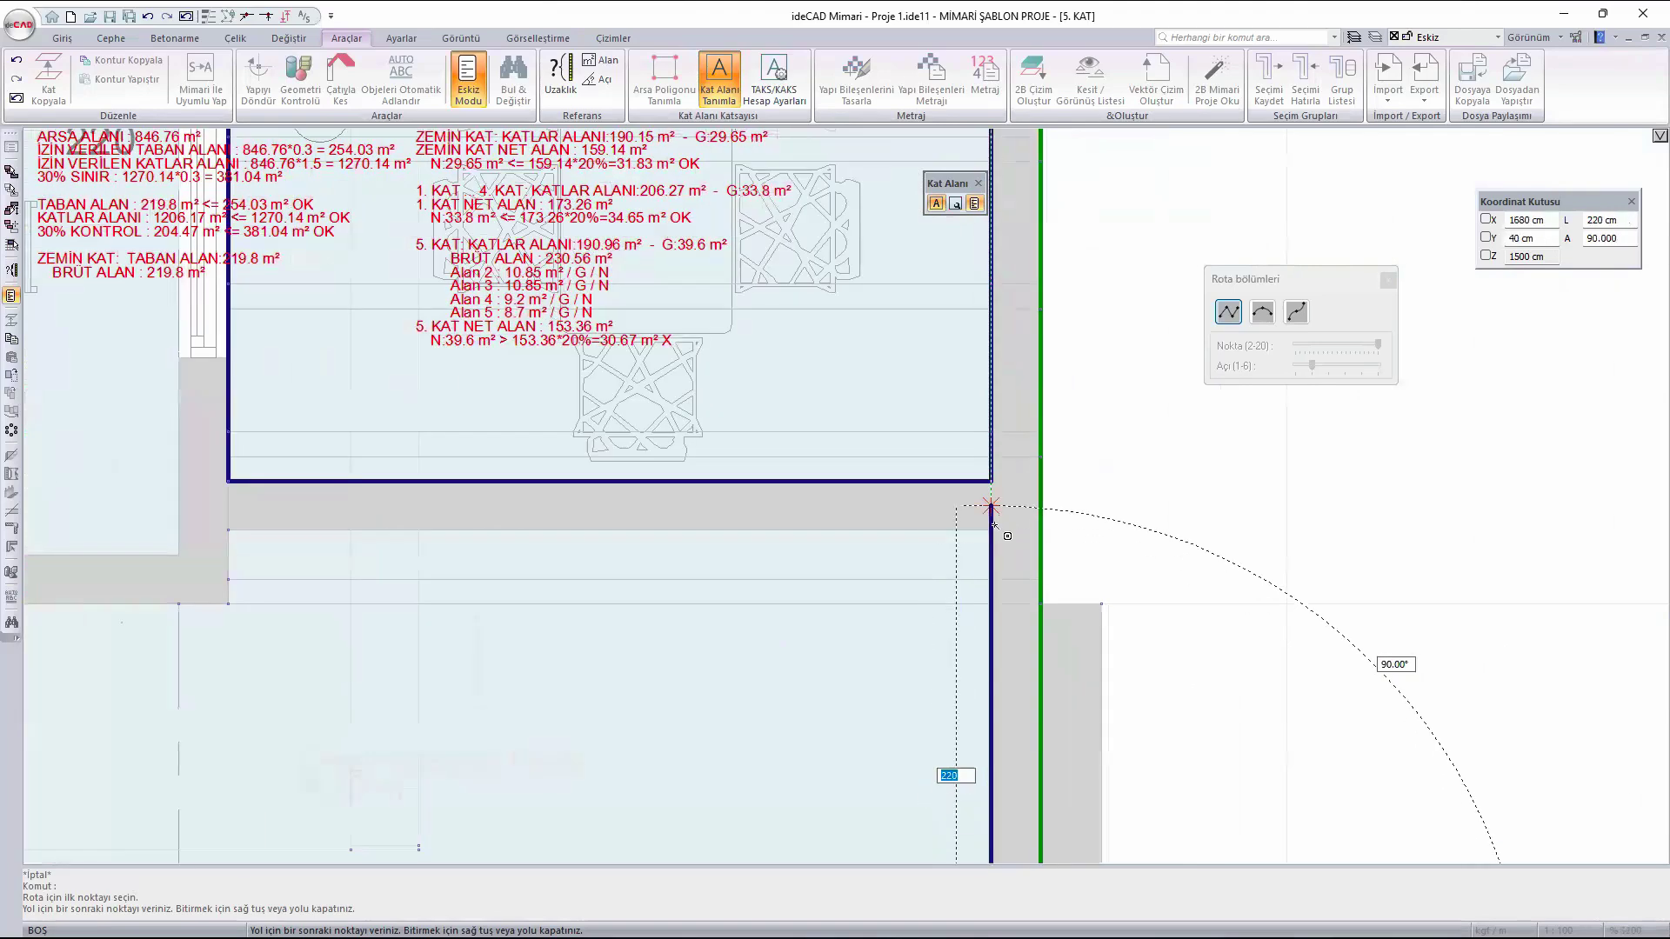
{"action": "left_click", "coordinate": [996, 530]}
{"action": "left_click", "coordinate": [229, 530]}
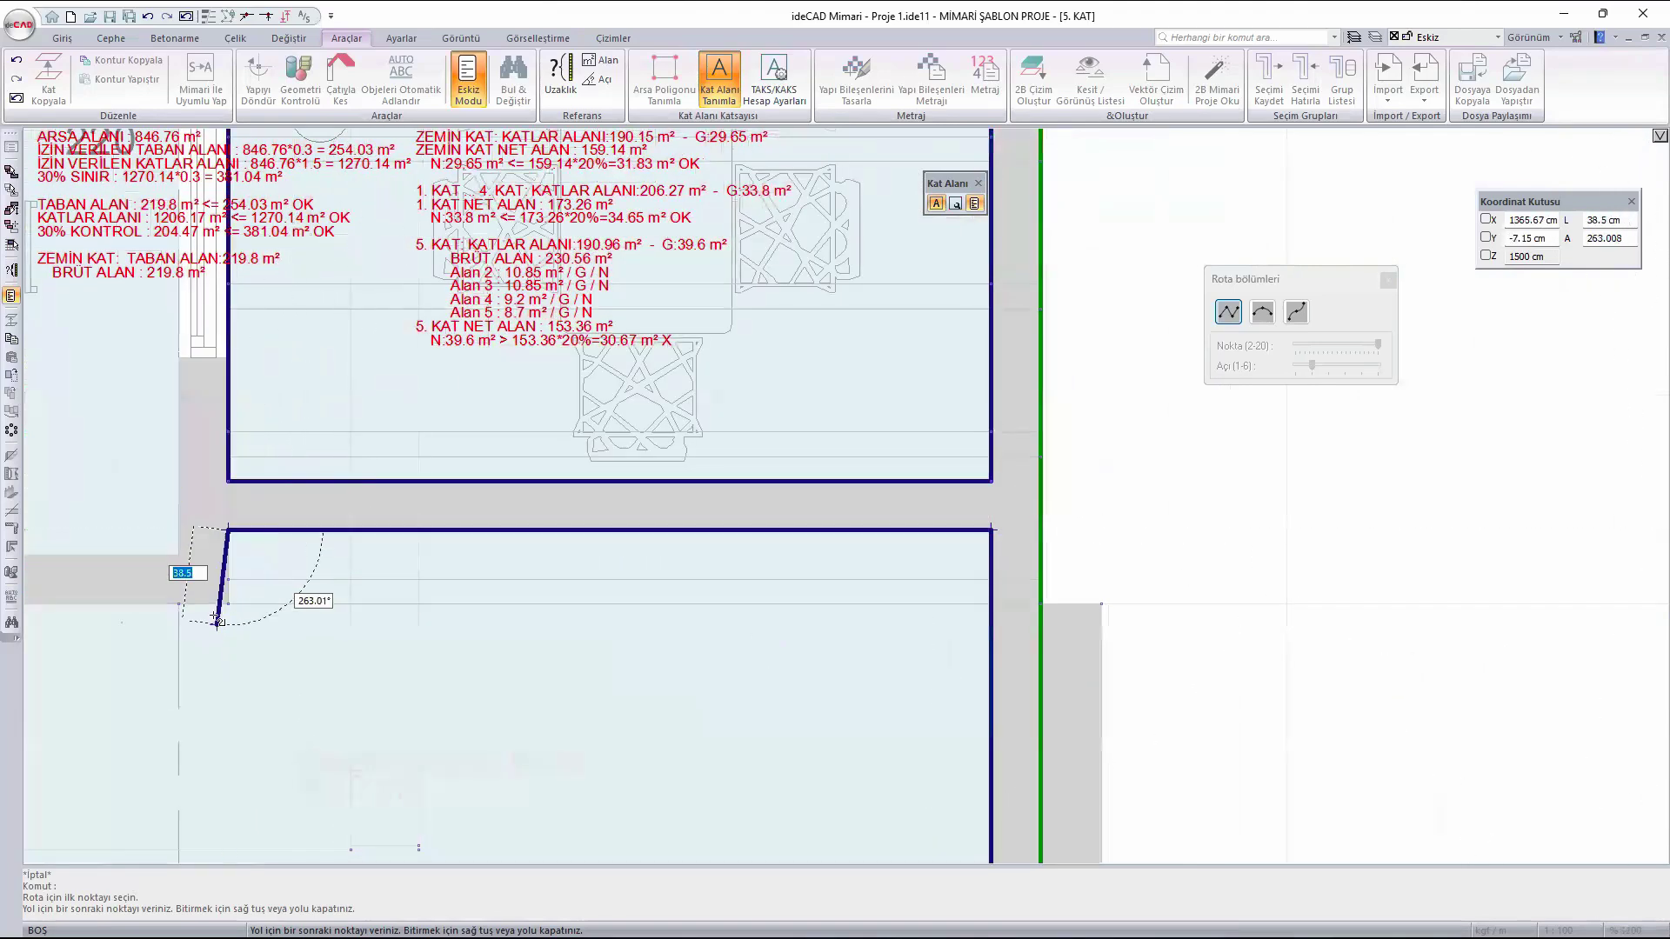
{"action": "left_click", "coordinate": [298, 586]}
{"action": "scroll", "coordinate": [382, 574], "scroll_direction": "down", "scroll_amount": 3}
{"action": "scroll", "coordinate": [334, 567], "scroll_direction": "up", "scroll_amount": 3}
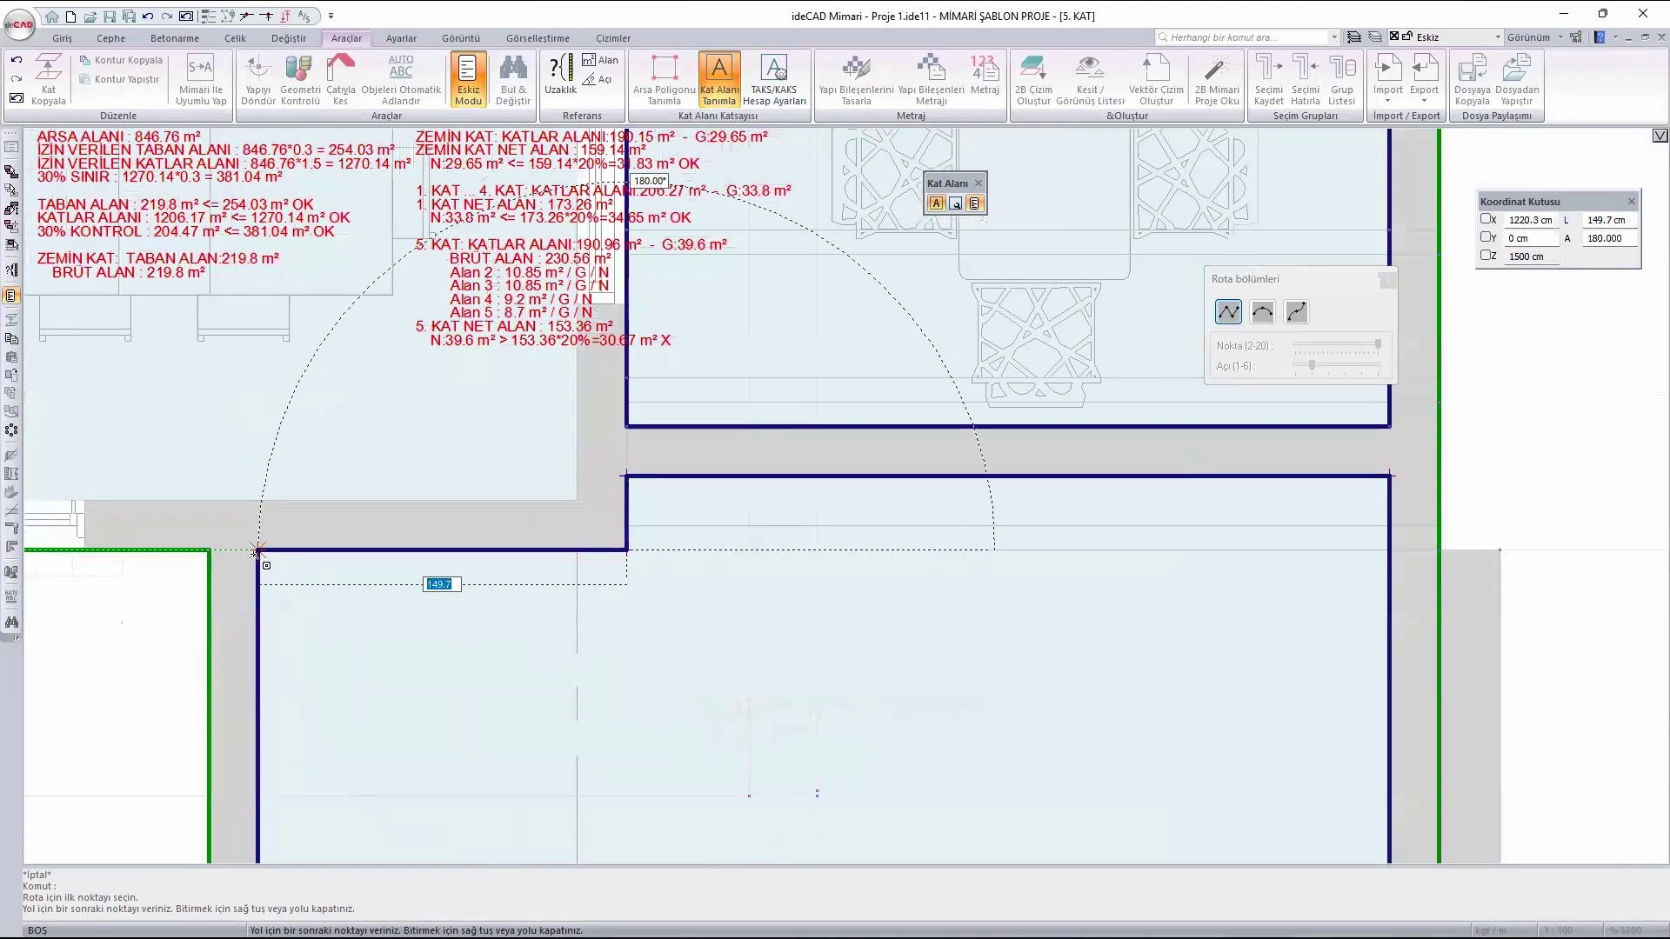
{"action": "left_click", "coordinate": [264, 561]}
{"action": "right_click", "coordinate": [918, 549]}
{"action": "scroll", "coordinate": [964, 548], "scroll_direction": "down", "scroll_amount": 5}
{"action": "key", "text": "Escape"}
{"action": "middle_click_drag", "start_coordinate": [243, 646], "coordinate": [730, 764]}
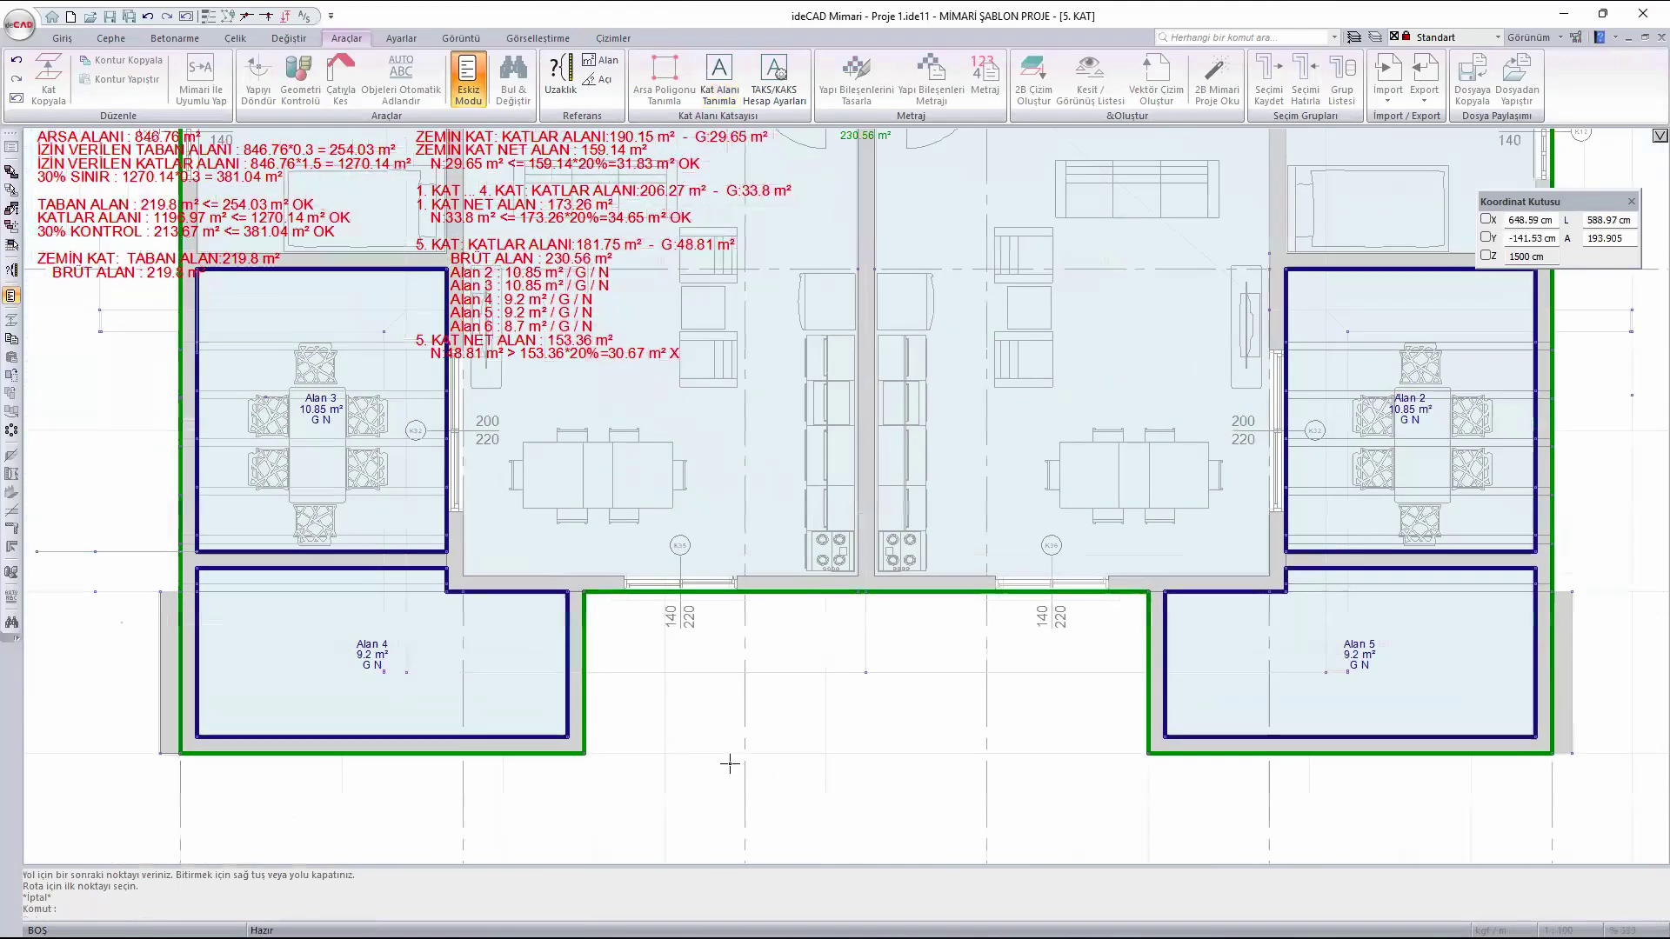
- Name the deducted stairwell area between the two bathrooms Merdiven
{"action": "scroll", "coordinate": [732, 766], "scroll_direction": "down", "scroll_amount": 2}
{"action": "scroll", "coordinate": [728, 762], "scroll_direction": "down", "scroll_amount": 1}
{"action": "scroll", "coordinate": [834, 377], "scroll_direction": "up", "scroll_amount": 3}
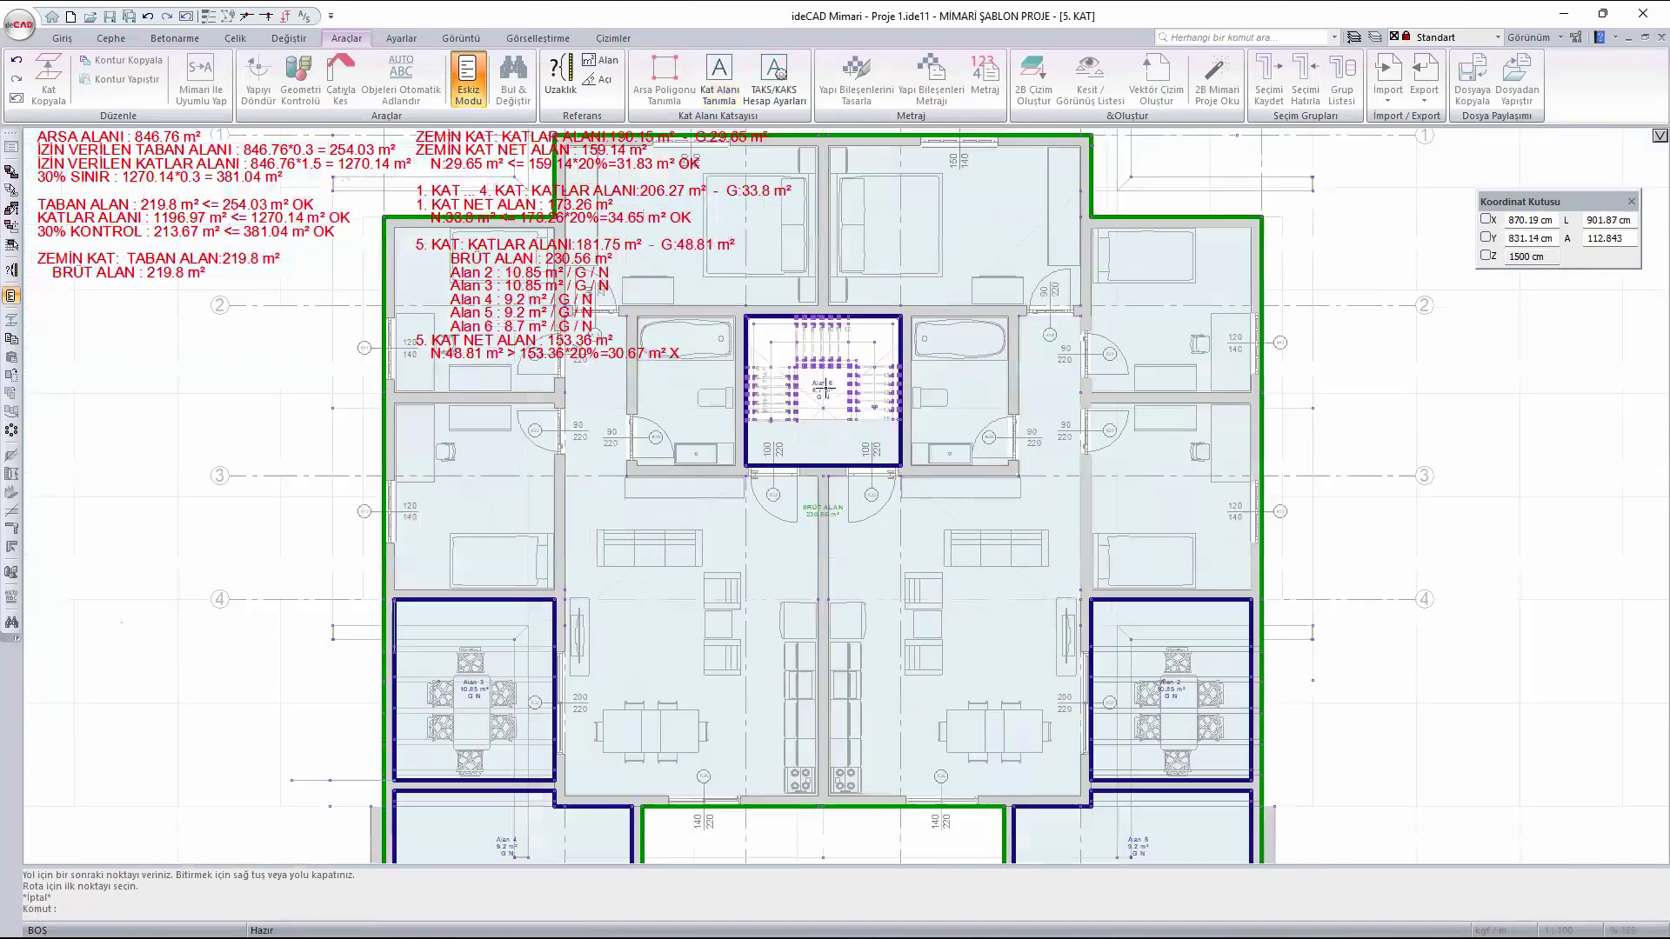
{"action": "double_click", "coordinate": [812, 390]}
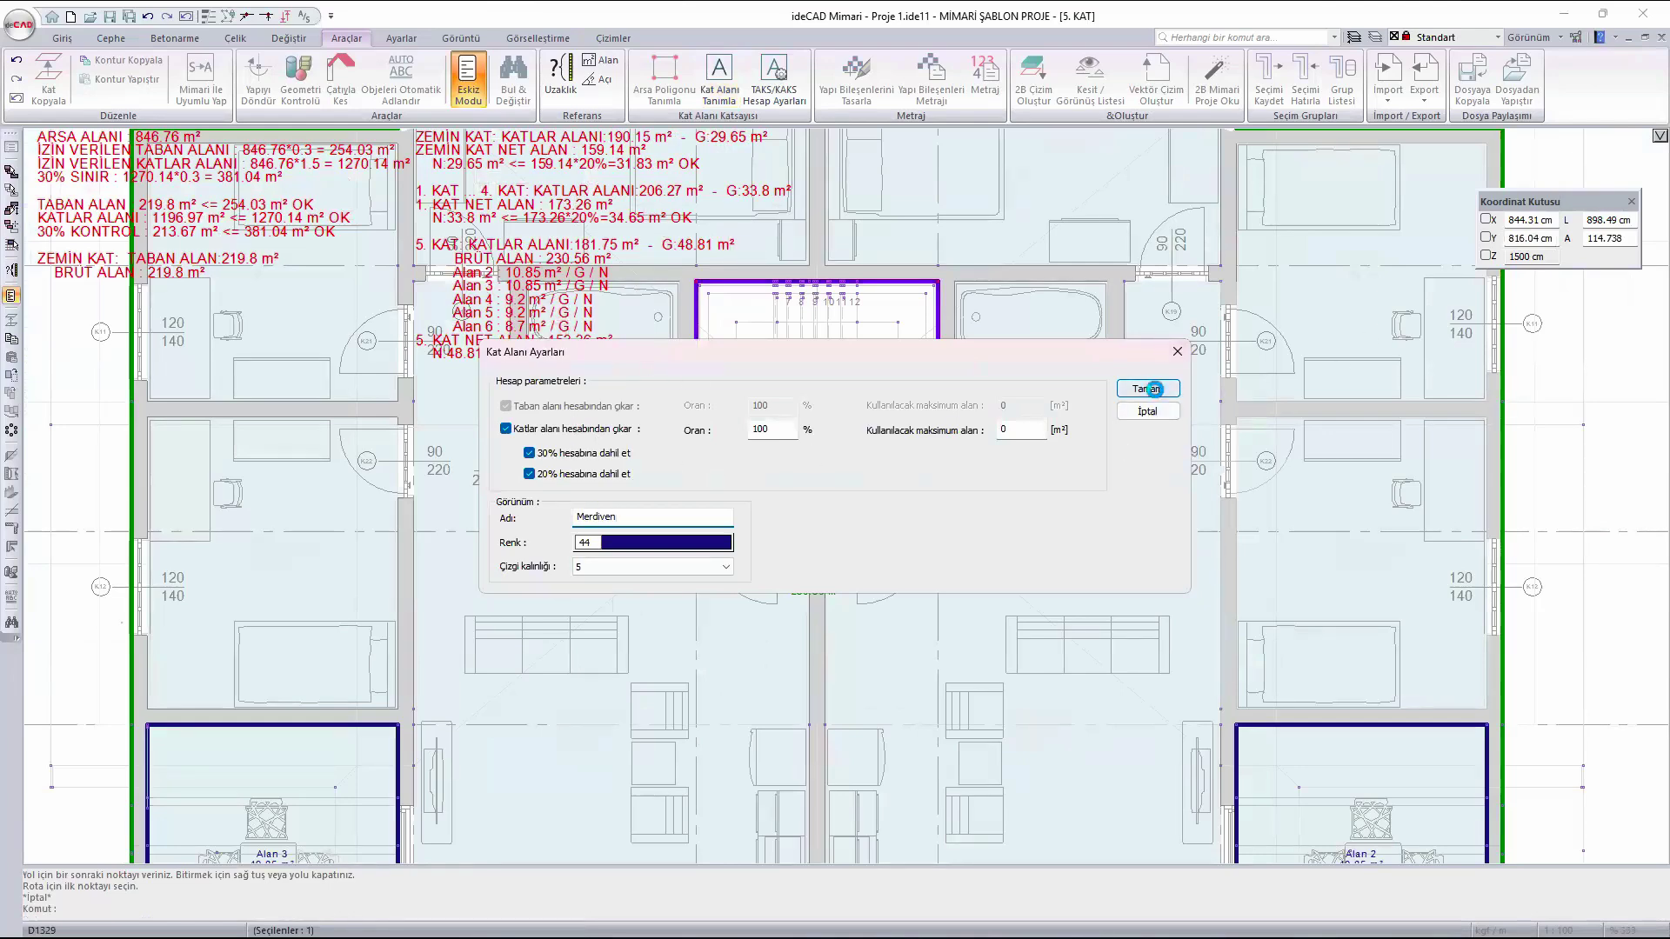
{"action": "left_click", "coordinate": [1153, 389]}
- Name the deducted west dining area south of axis 4 Teras
{"action": "scroll", "coordinate": [1118, 371], "scroll_direction": "down", "scroll_amount": 1}
{"action": "middle_click_drag", "start_coordinate": [809, 808], "coordinate": [863, 680]}
{"action": "scroll", "coordinate": [487, 678], "scroll_direction": "up", "scroll_amount": 3}
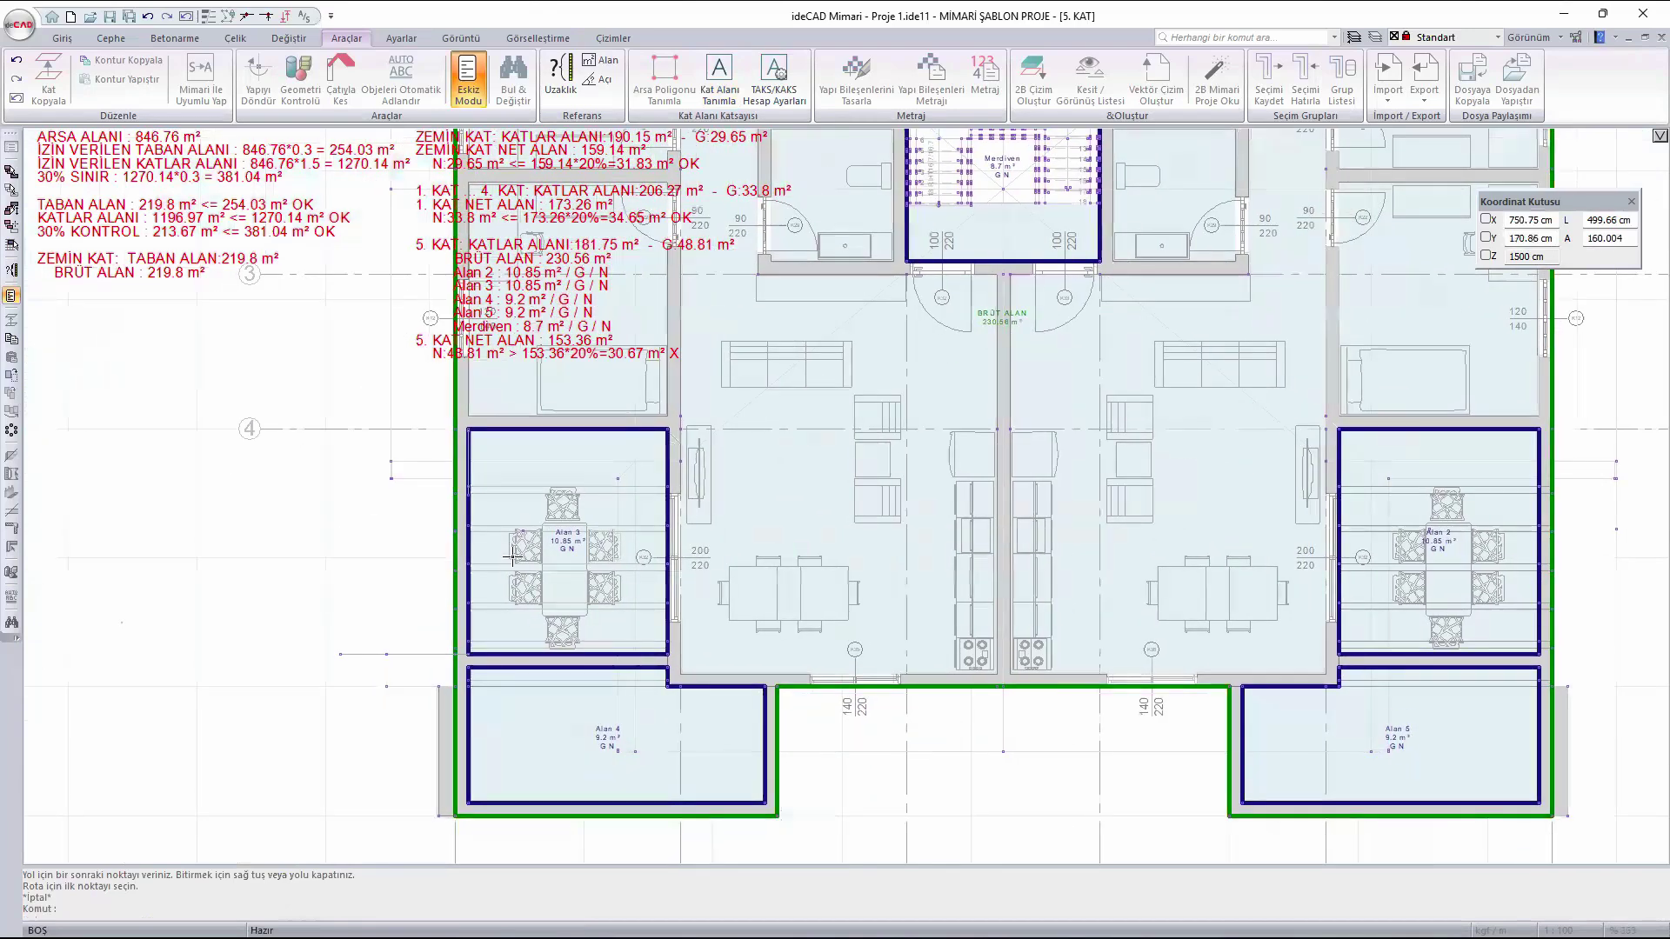
{"action": "double_click", "coordinate": [699, 472]}
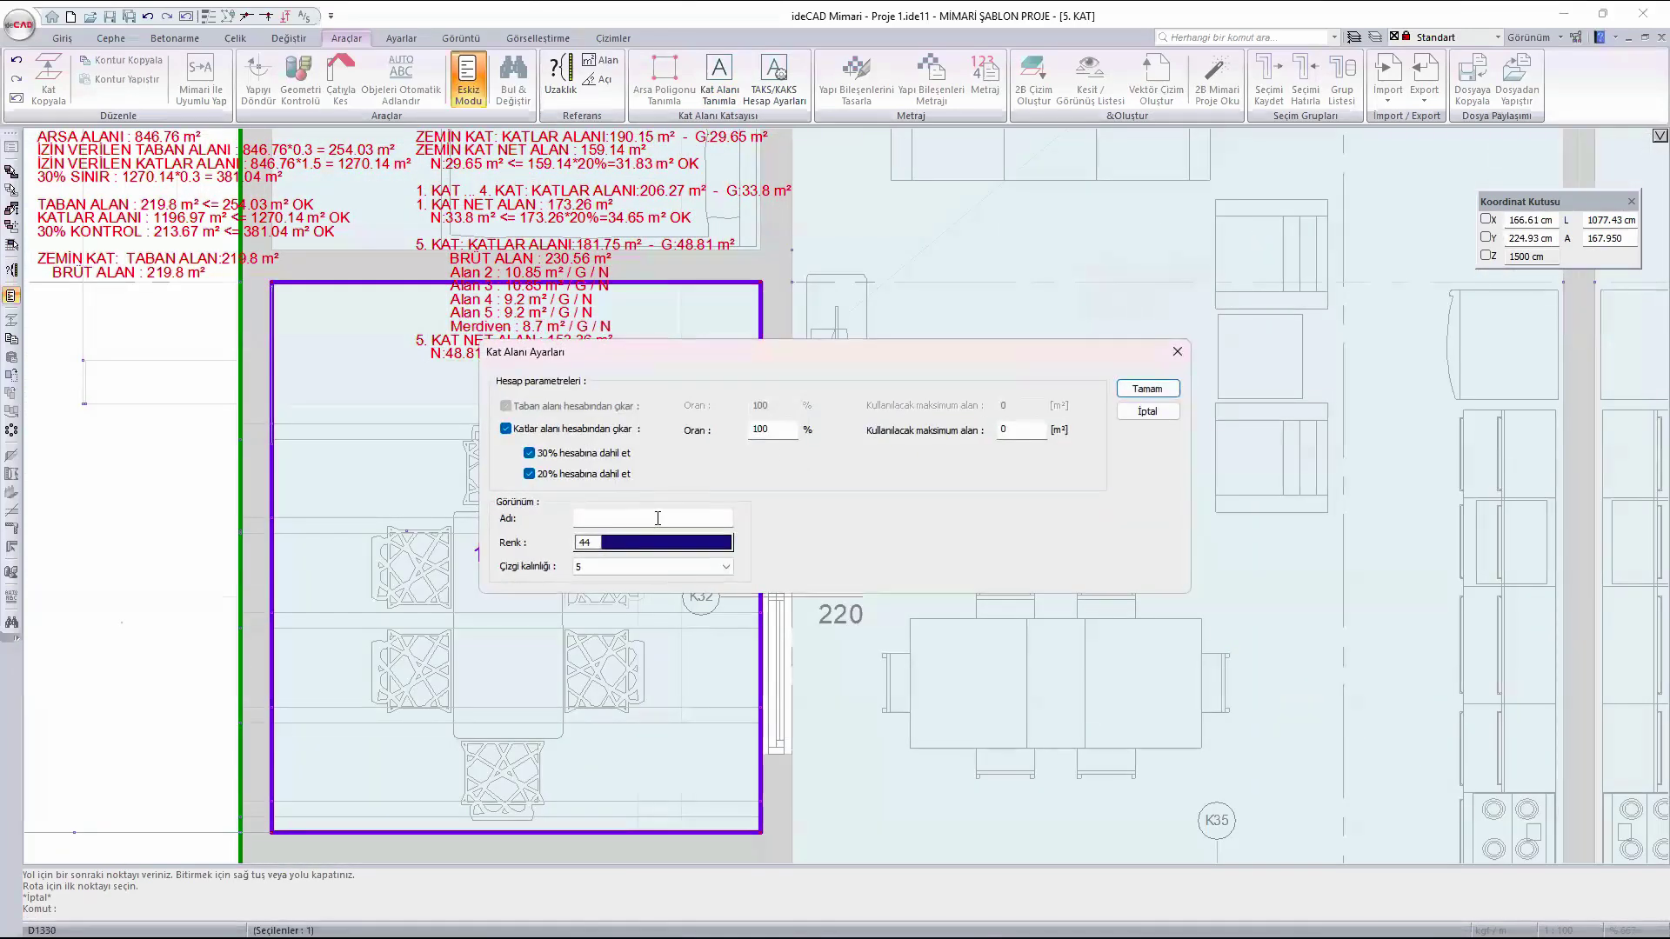
{"action": "left_click", "coordinate": [658, 518]}
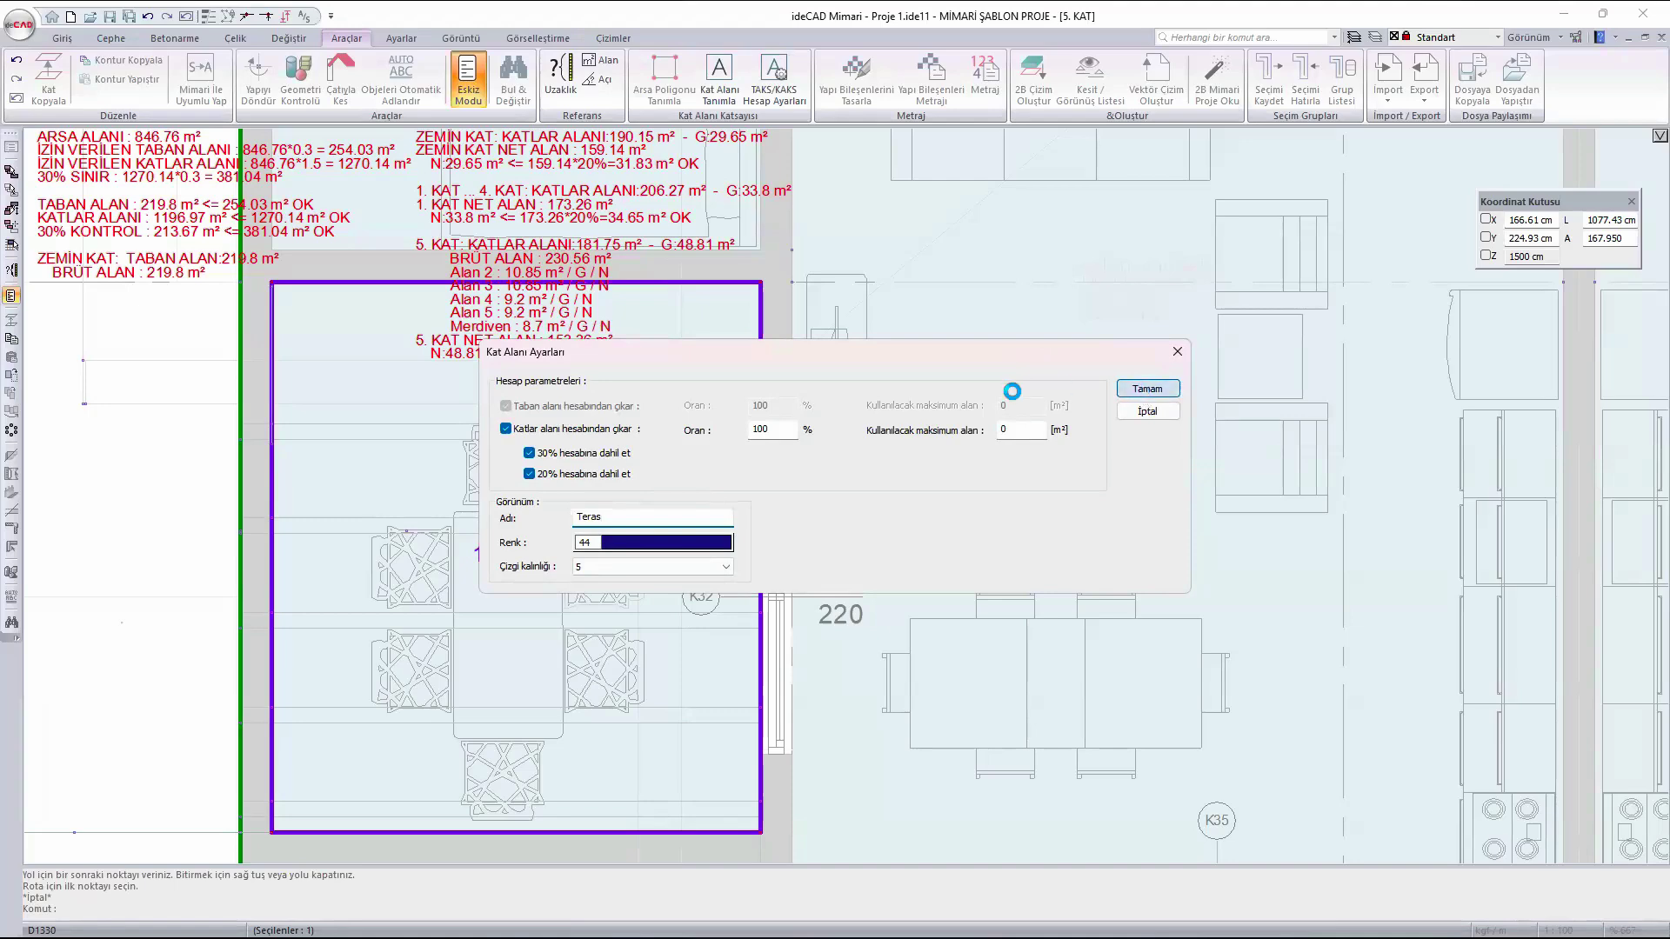
{"action": "left_click", "coordinate": [1146, 389]}
- Name the L-shaped southwest area Gezilemeyen Teras and exclude it from the 30% and 20% calculations
{"action": "scroll", "coordinate": [701, 458], "scroll_direction": "down", "scroll_amount": 3}
{"action": "scroll", "coordinate": [676, 609], "scroll_direction": "up", "scroll_amount": 2}
{"action": "scroll", "coordinate": [675, 609], "scroll_direction": "up", "scroll_amount": 3}
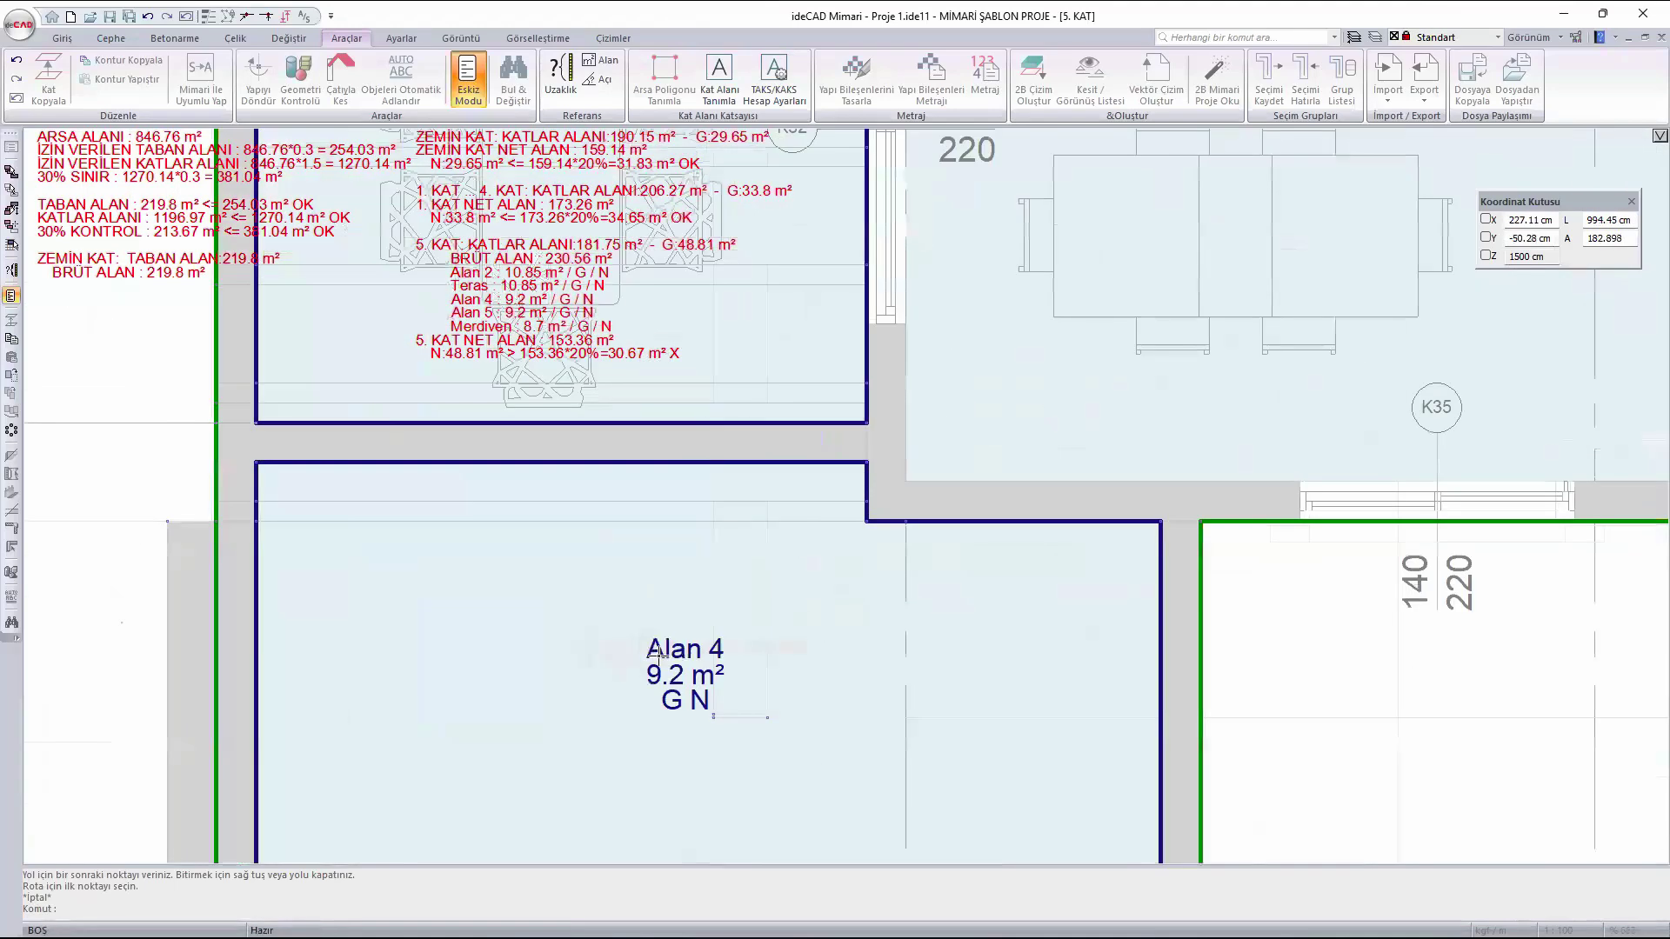
{"action": "double_click", "coordinate": [735, 574]}
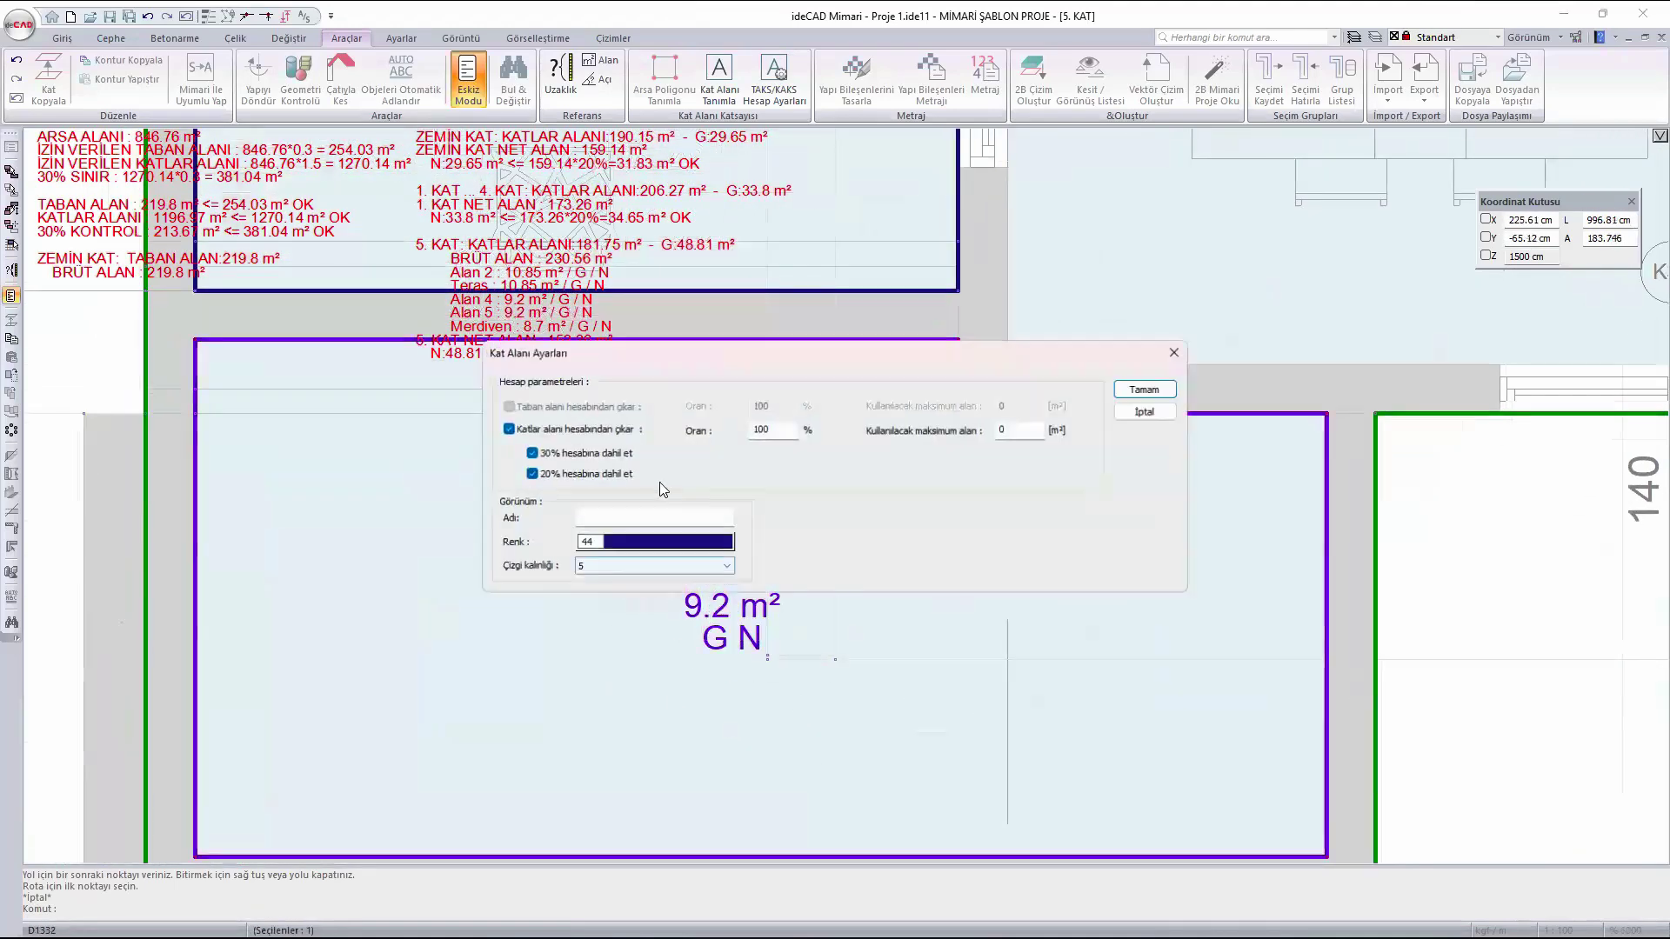
{"action": "left_click", "coordinate": [603, 519]}
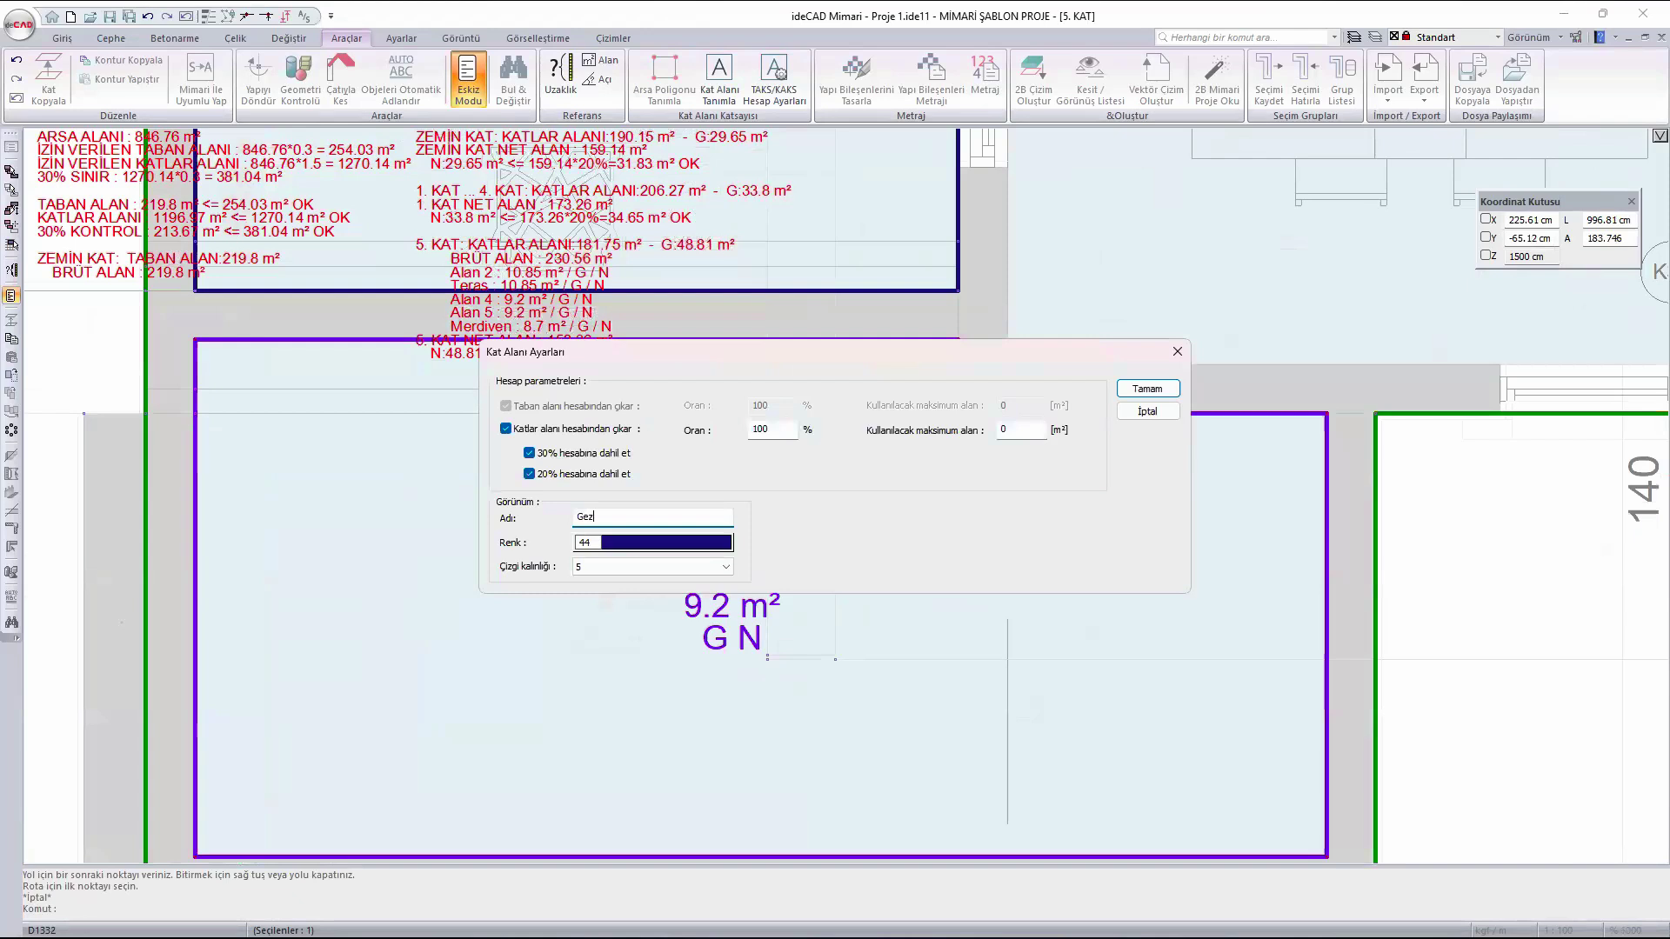
{"action": "type", "text": "Gezilemeyen Teras"}
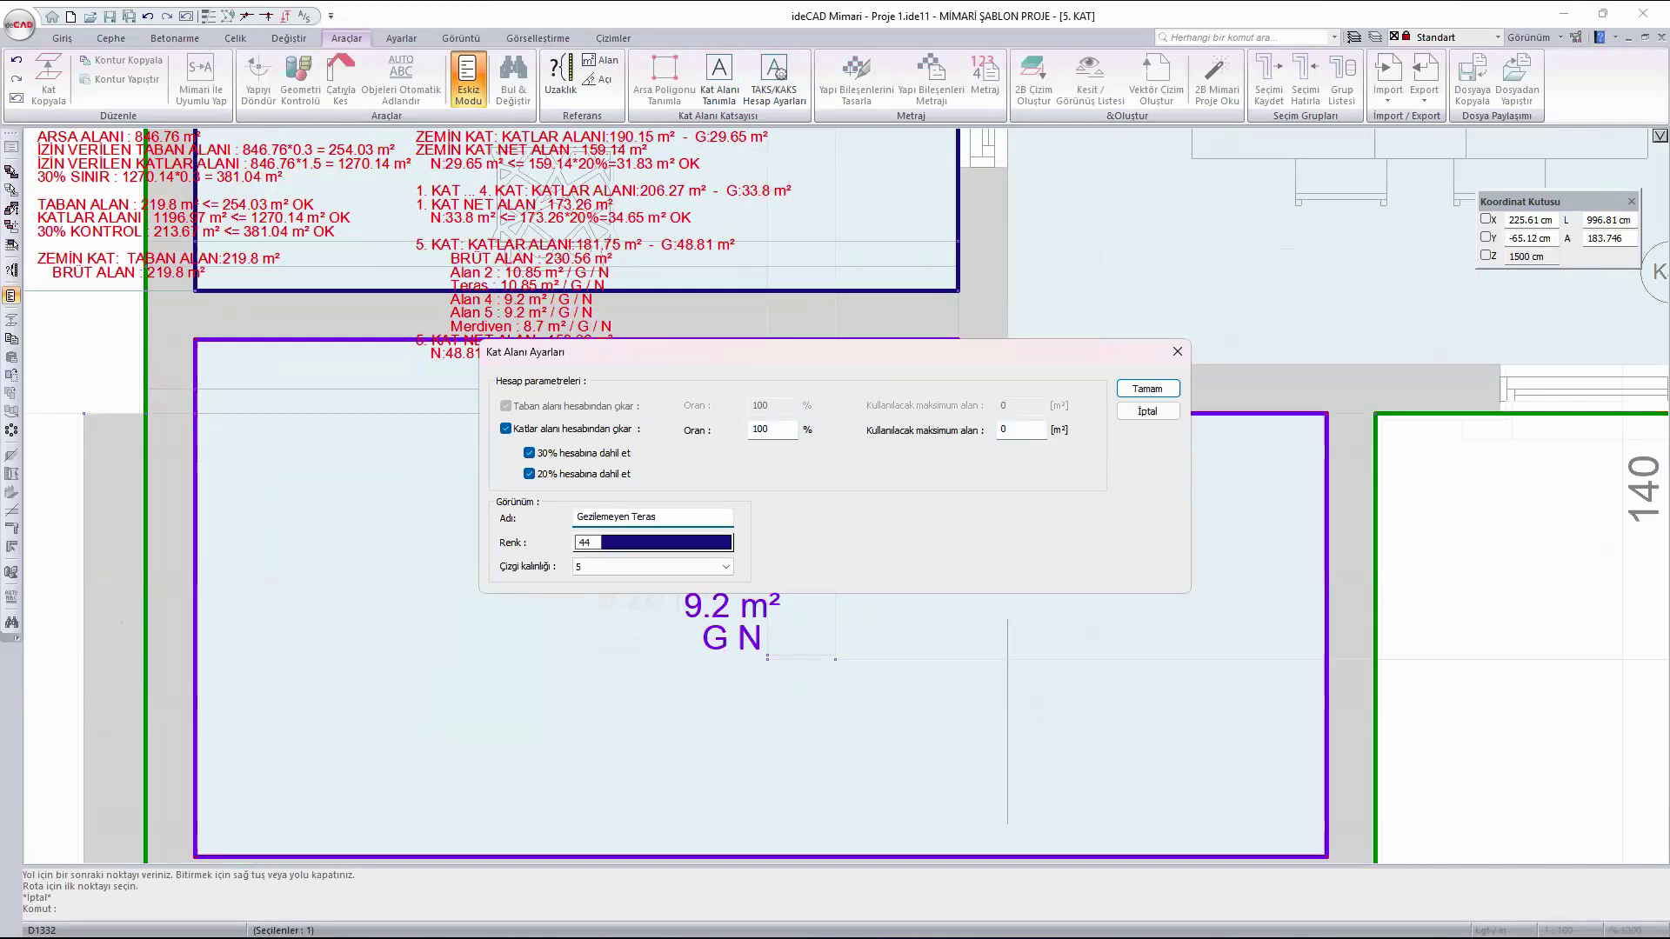
{"action": "left_click", "coordinate": [529, 475]}
{"action": "left_click", "coordinate": [1148, 389]}
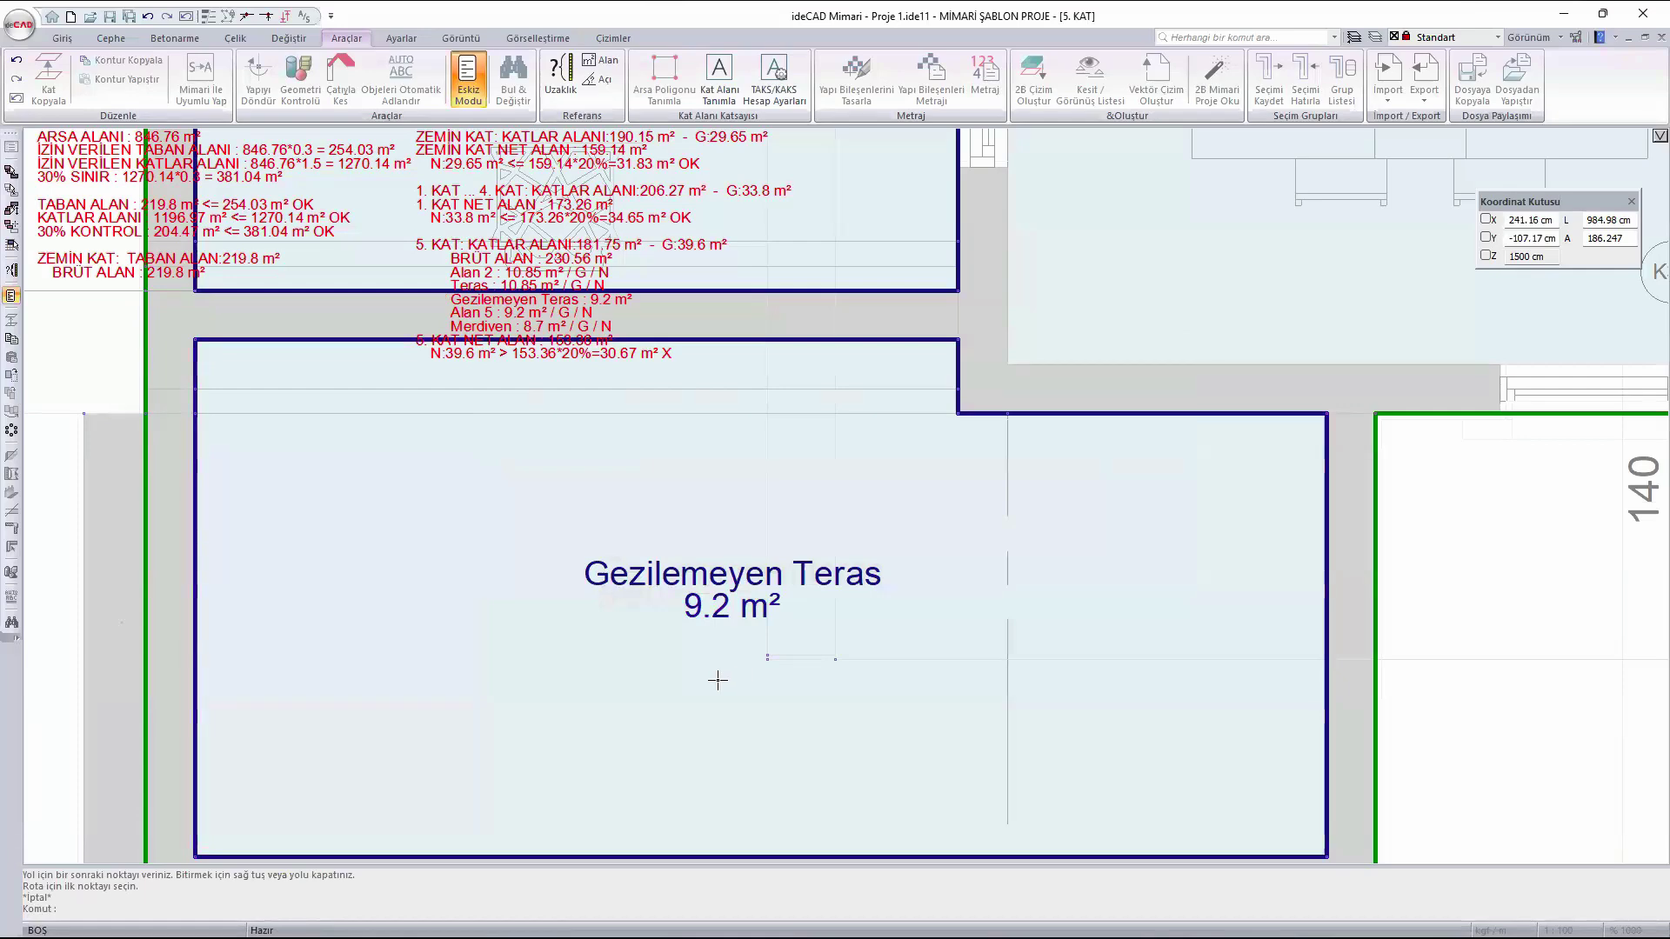
- Exclude the L-shaped southeast area from the 30% calculation and name it Gezilemeyen Teras
{"action": "scroll", "coordinate": [706, 681], "scroll_direction": "down", "scroll_amount": 3}
{"action": "scroll", "coordinate": [1335, 588], "scroll_direction": "down", "scroll_amount": 1}
{"action": "middle_click_drag", "start_coordinate": [1331, 588], "coordinate": [501, 632]}
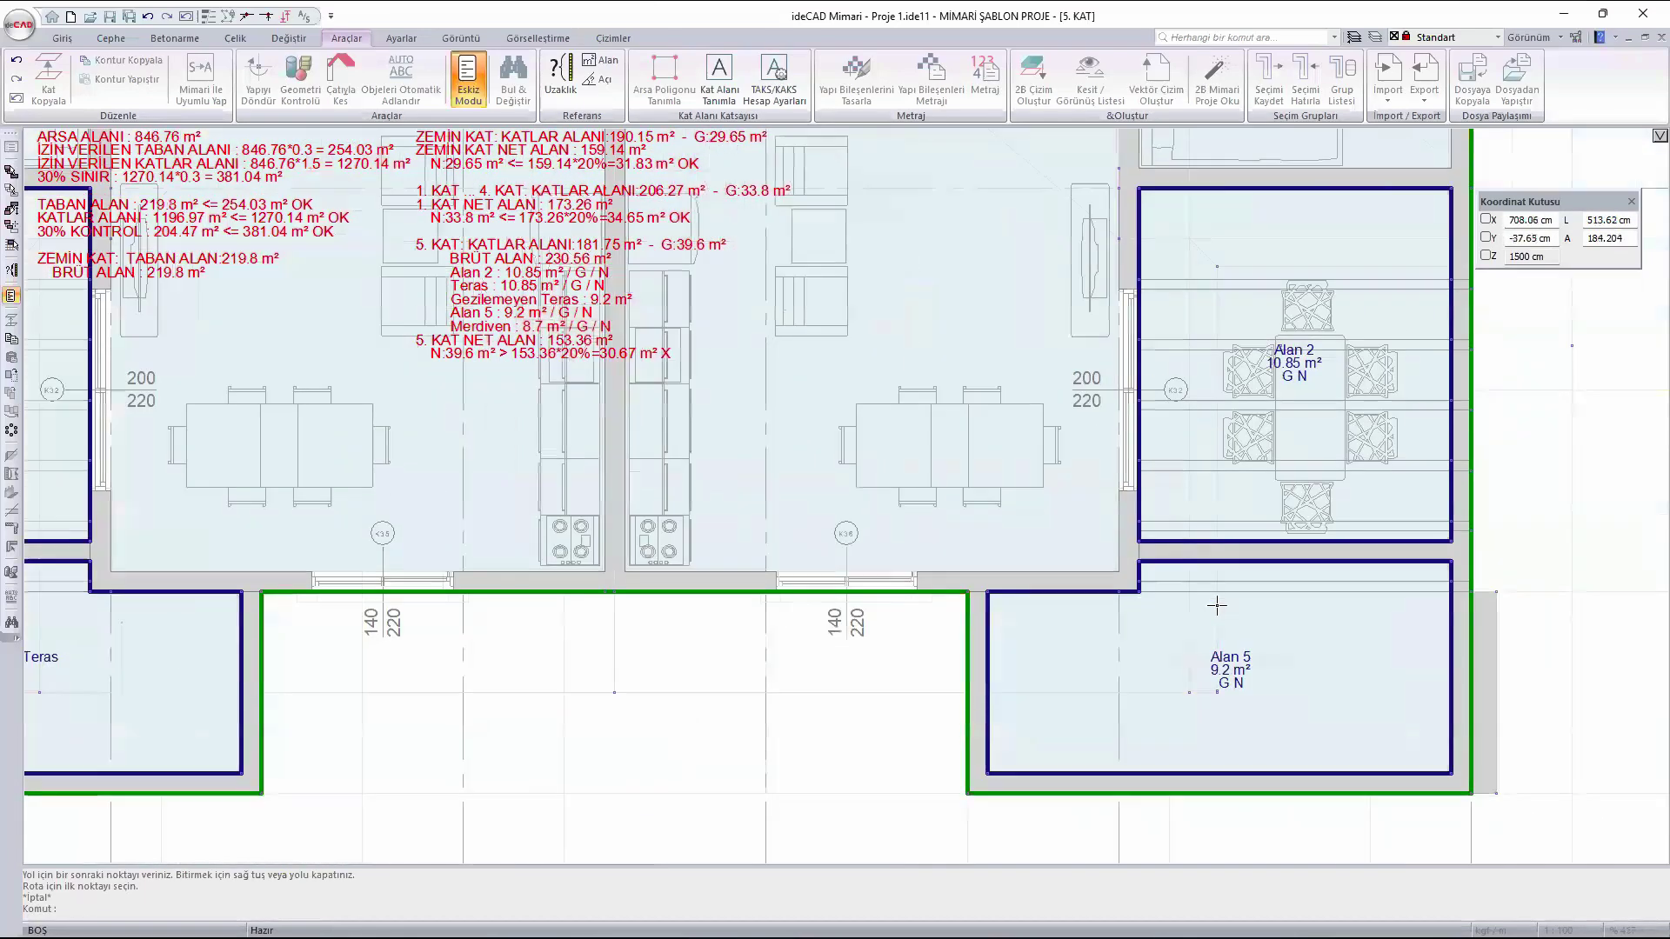
{"action": "scroll", "coordinate": [1205, 646], "scroll_direction": "up", "scroll_amount": 3}
{"action": "double_click", "coordinate": [1113, 655]}
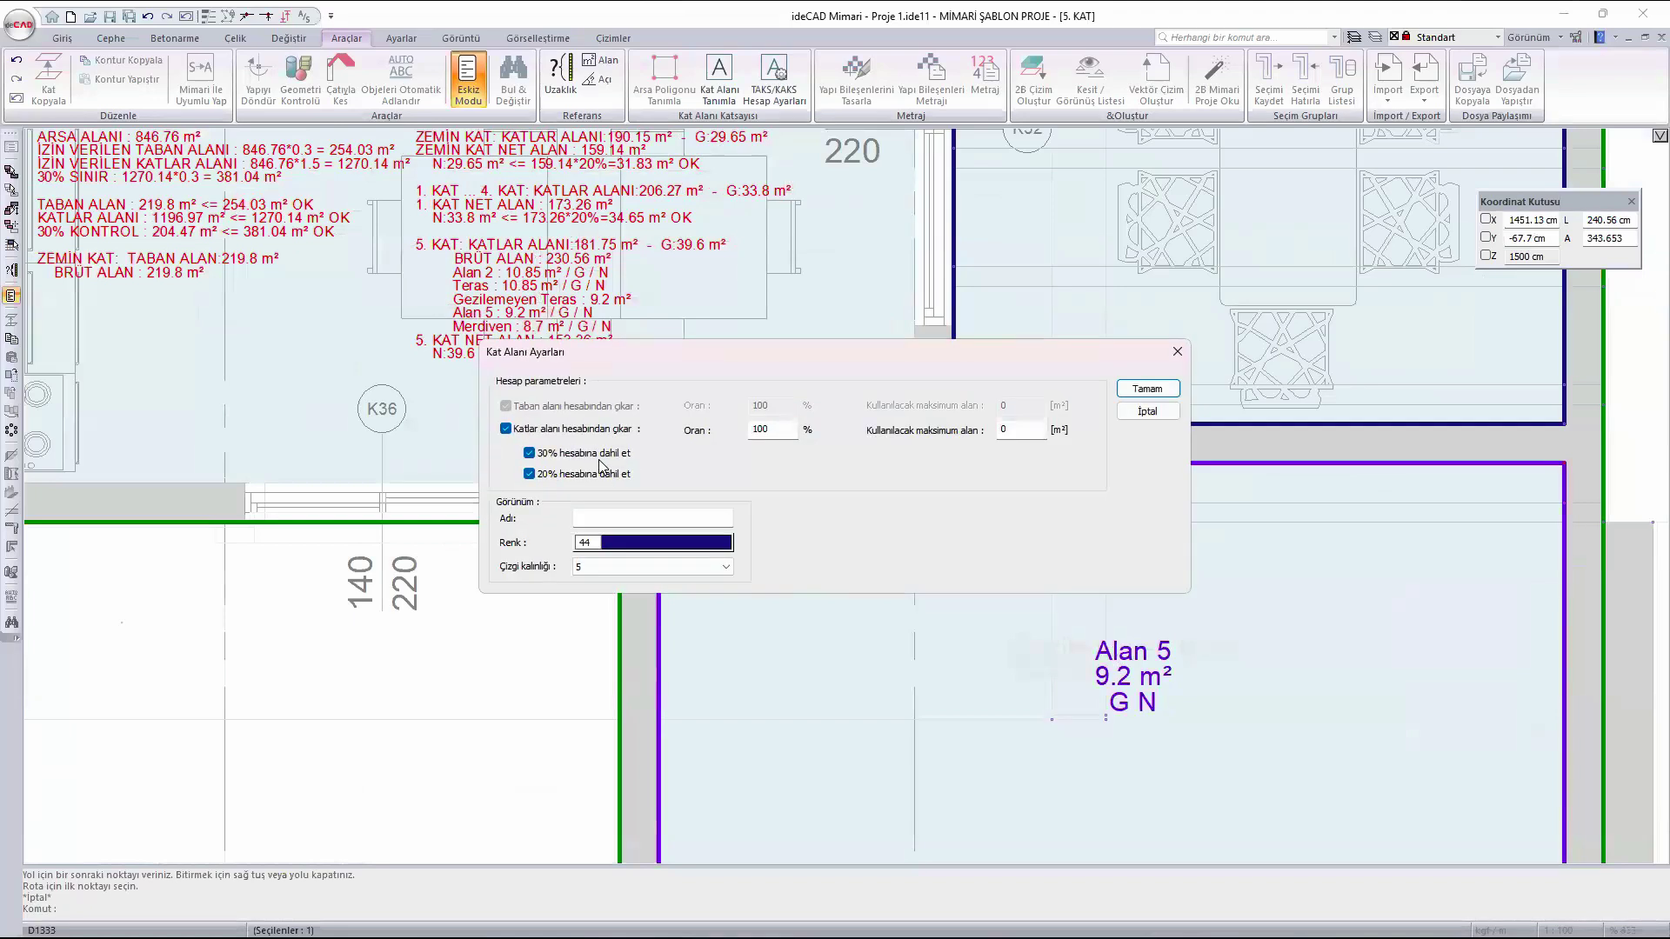
{"action": "left_click", "coordinate": [538, 454]}
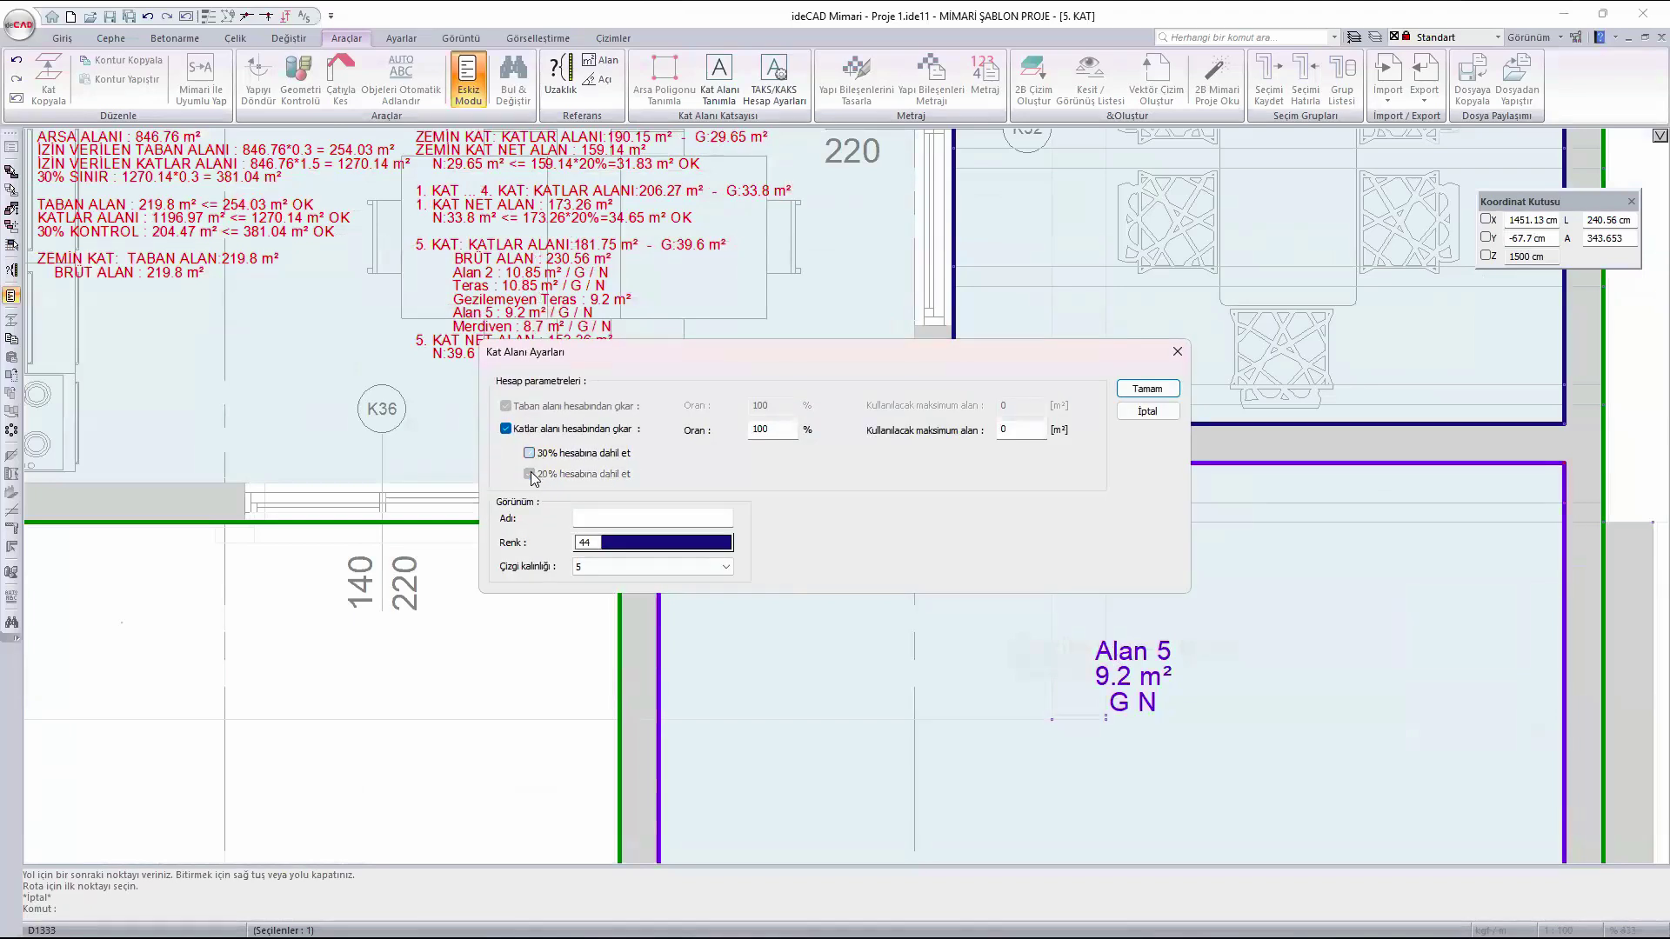
{"action": "left_click", "coordinate": [606, 518]}
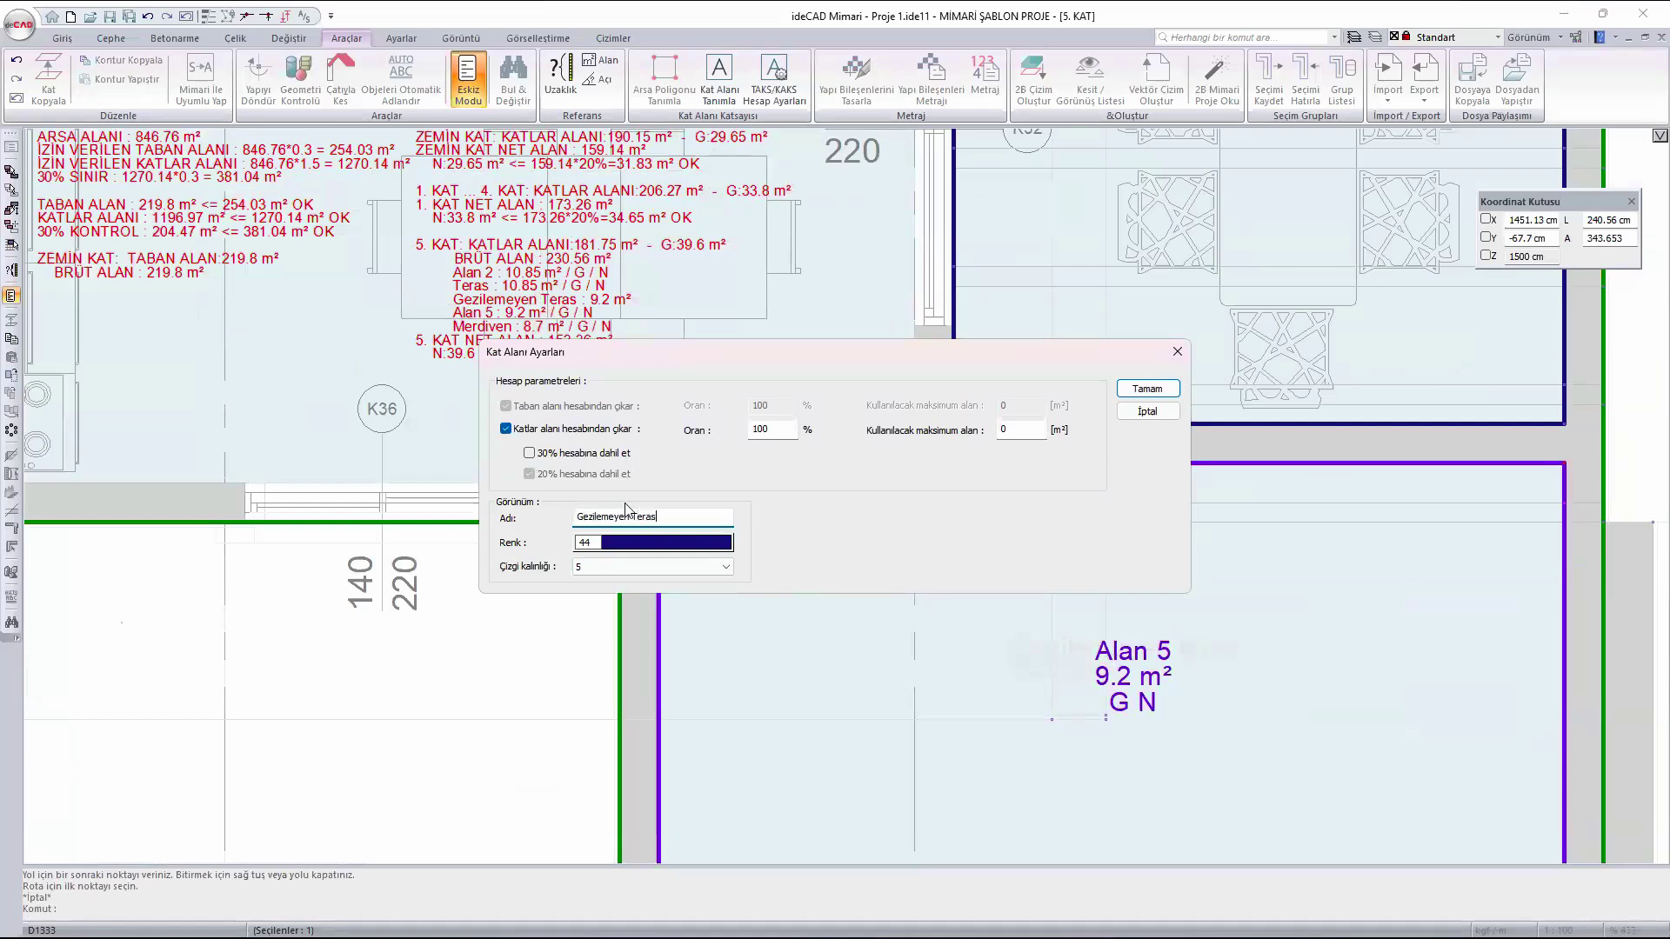
{"action": "left_click", "coordinate": [1147, 389]}
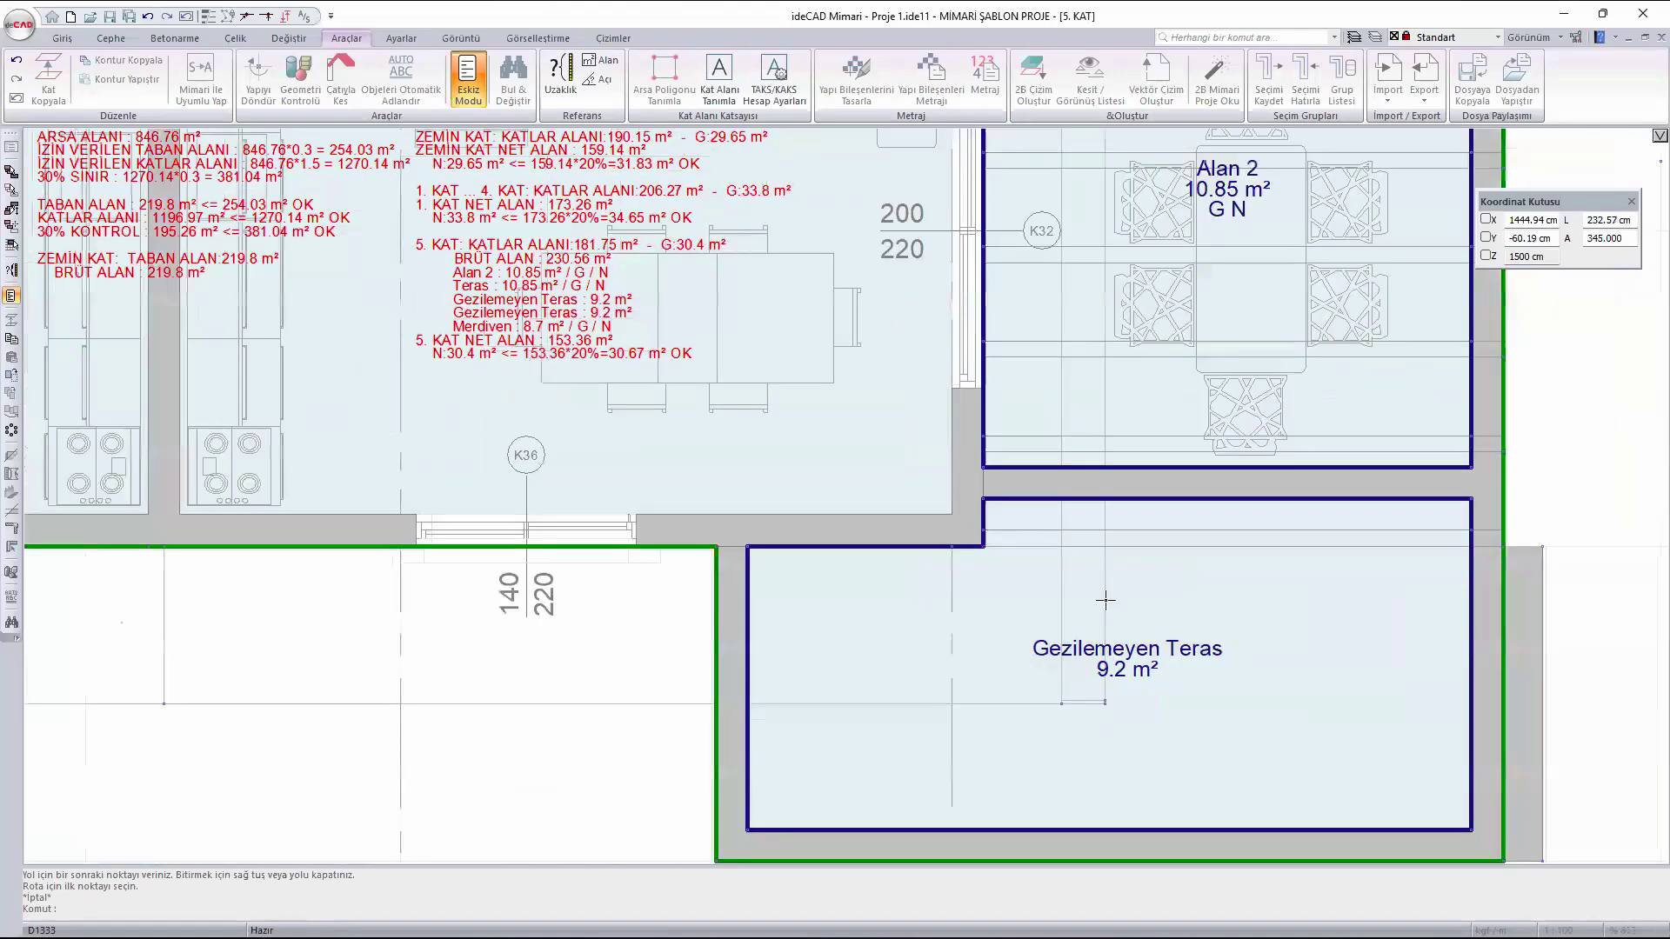
- Name the deducted east dining area south of axis 4 Teras
{"action": "scroll", "coordinate": [1182, 263], "scroll_direction": "up", "scroll_amount": 3}
{"action": "double_click", "coordinate": [1246, 259]}
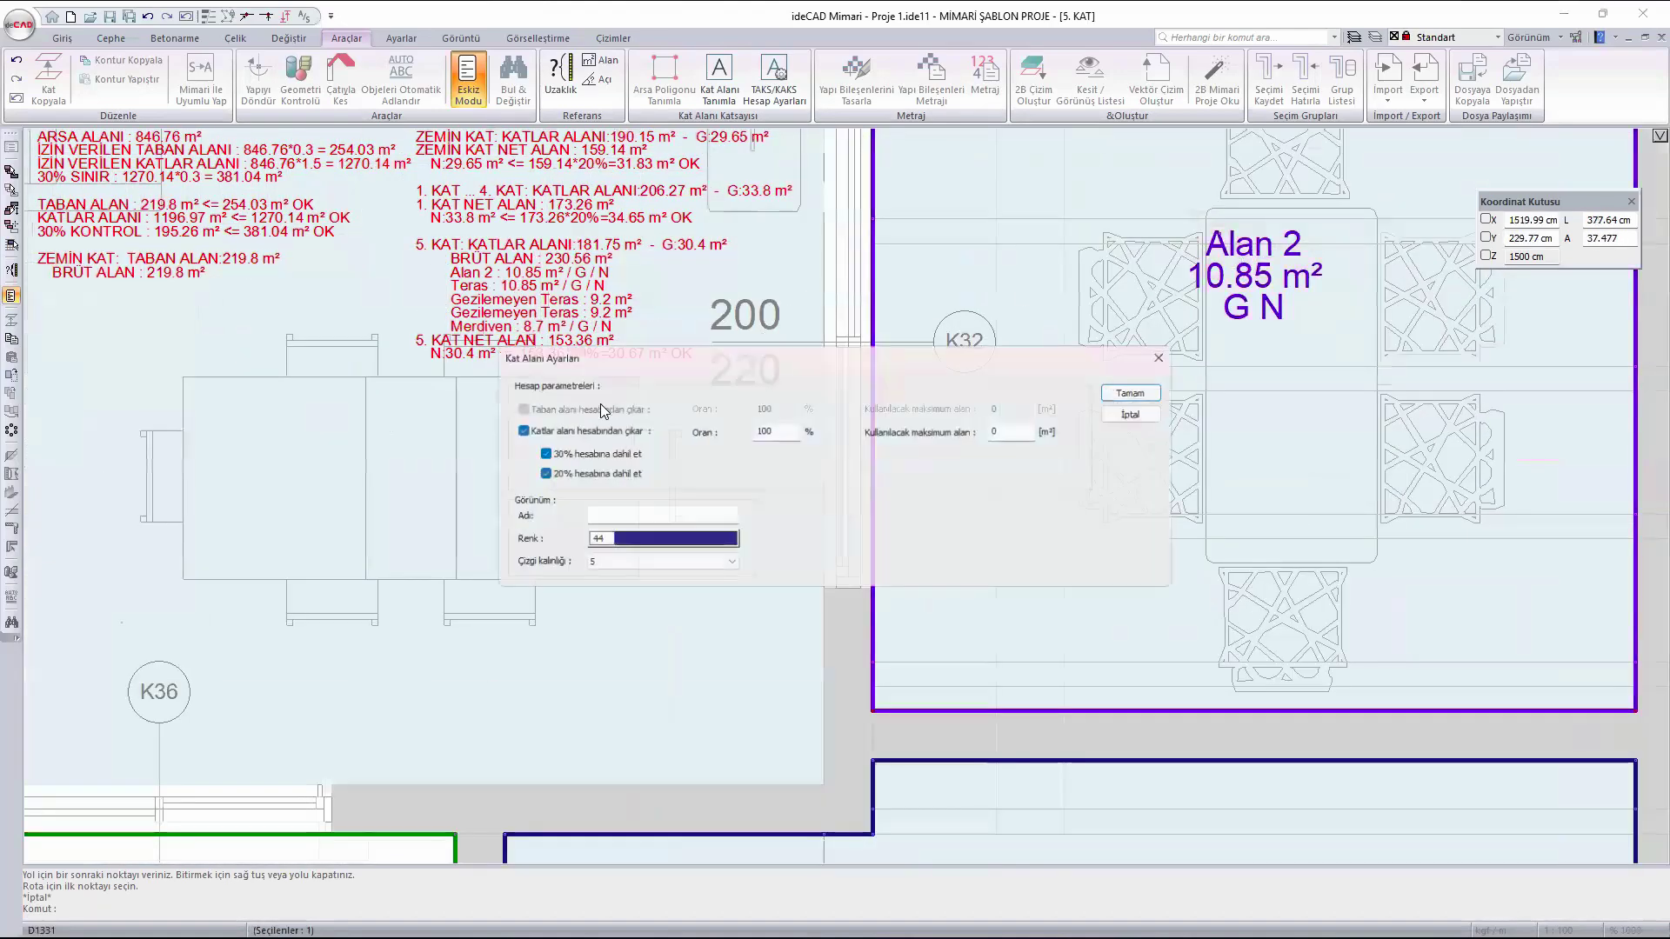
{"action": "left_click", "coordinate": [609, 520]}
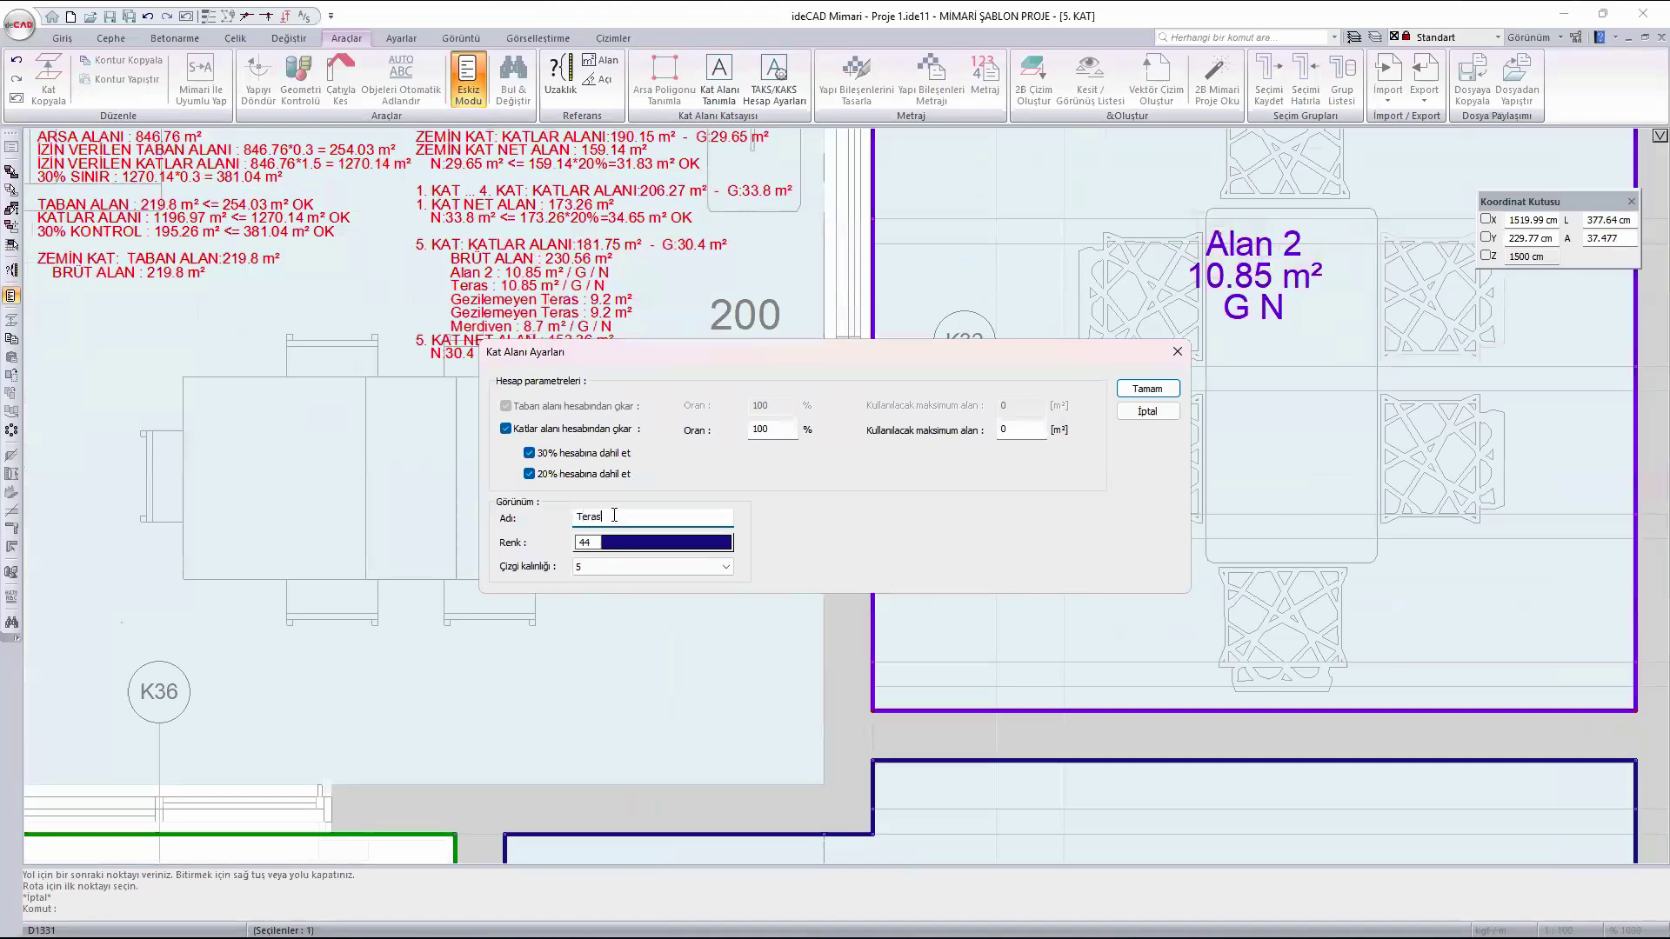
{"action": "left_click", "coordinate": [1136, 393]}
{"action": "scroll", "coordinate": [1122, 589], "scroll_direction": "down", "scroll_amount": 4}
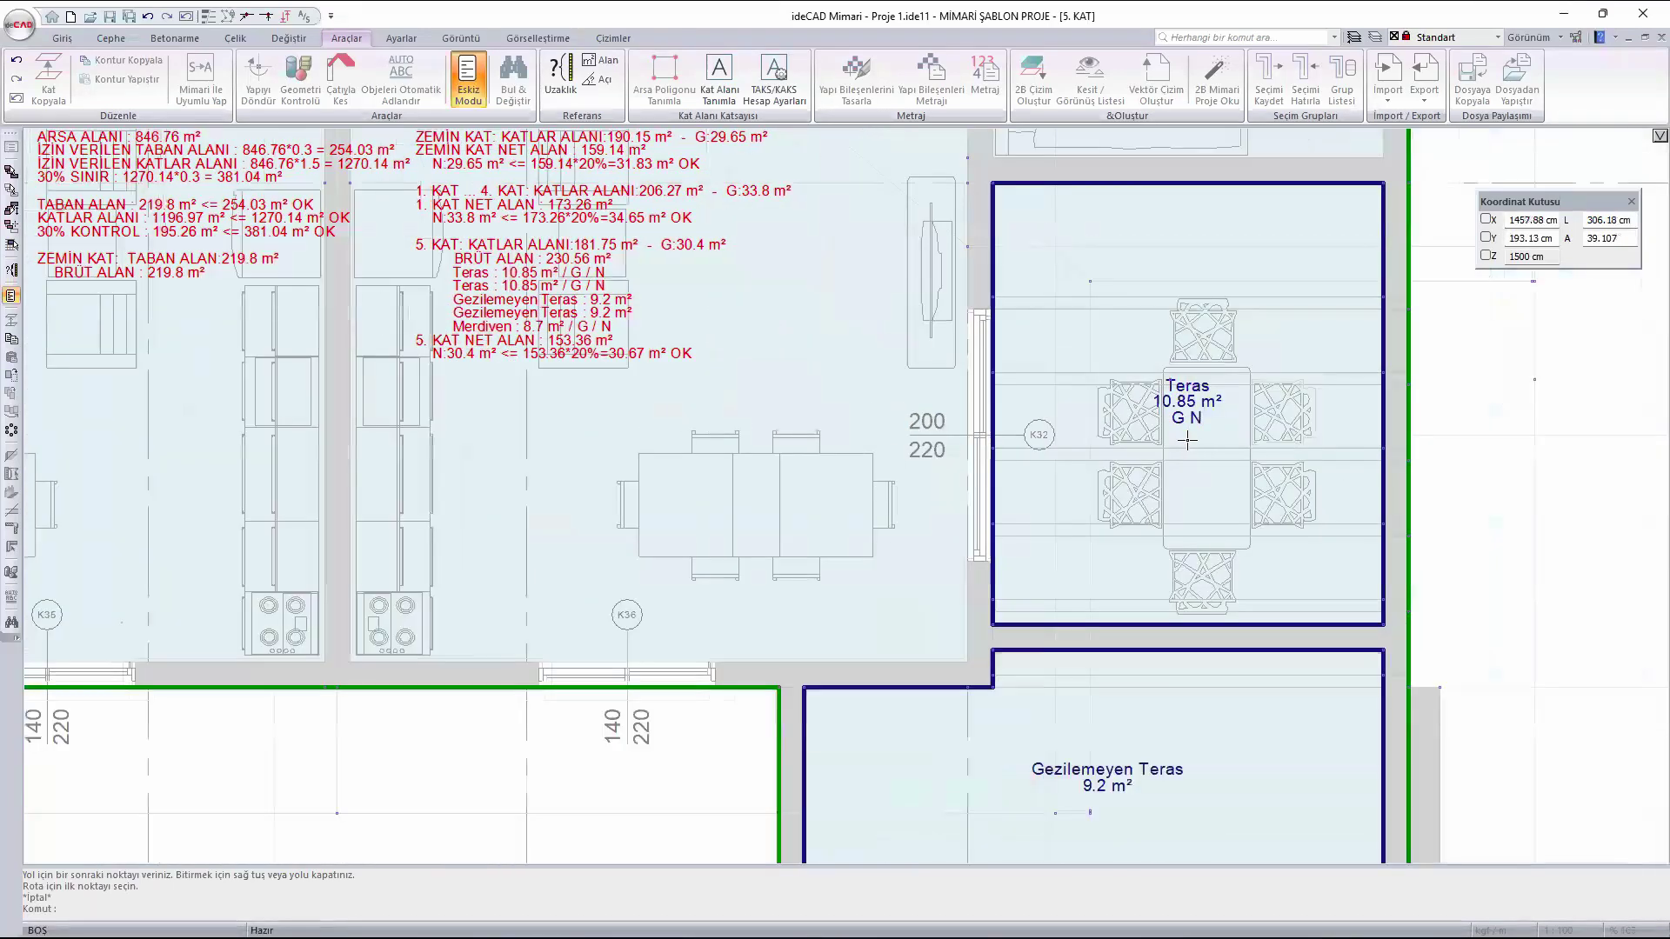
- Include the southwest Gezilemeyen Teras area in both the 30% and 20% calculations
{"action": "scroll", "coordinate": [1049, 367], "scroll_direction": "down", "scroll_amount": 5}
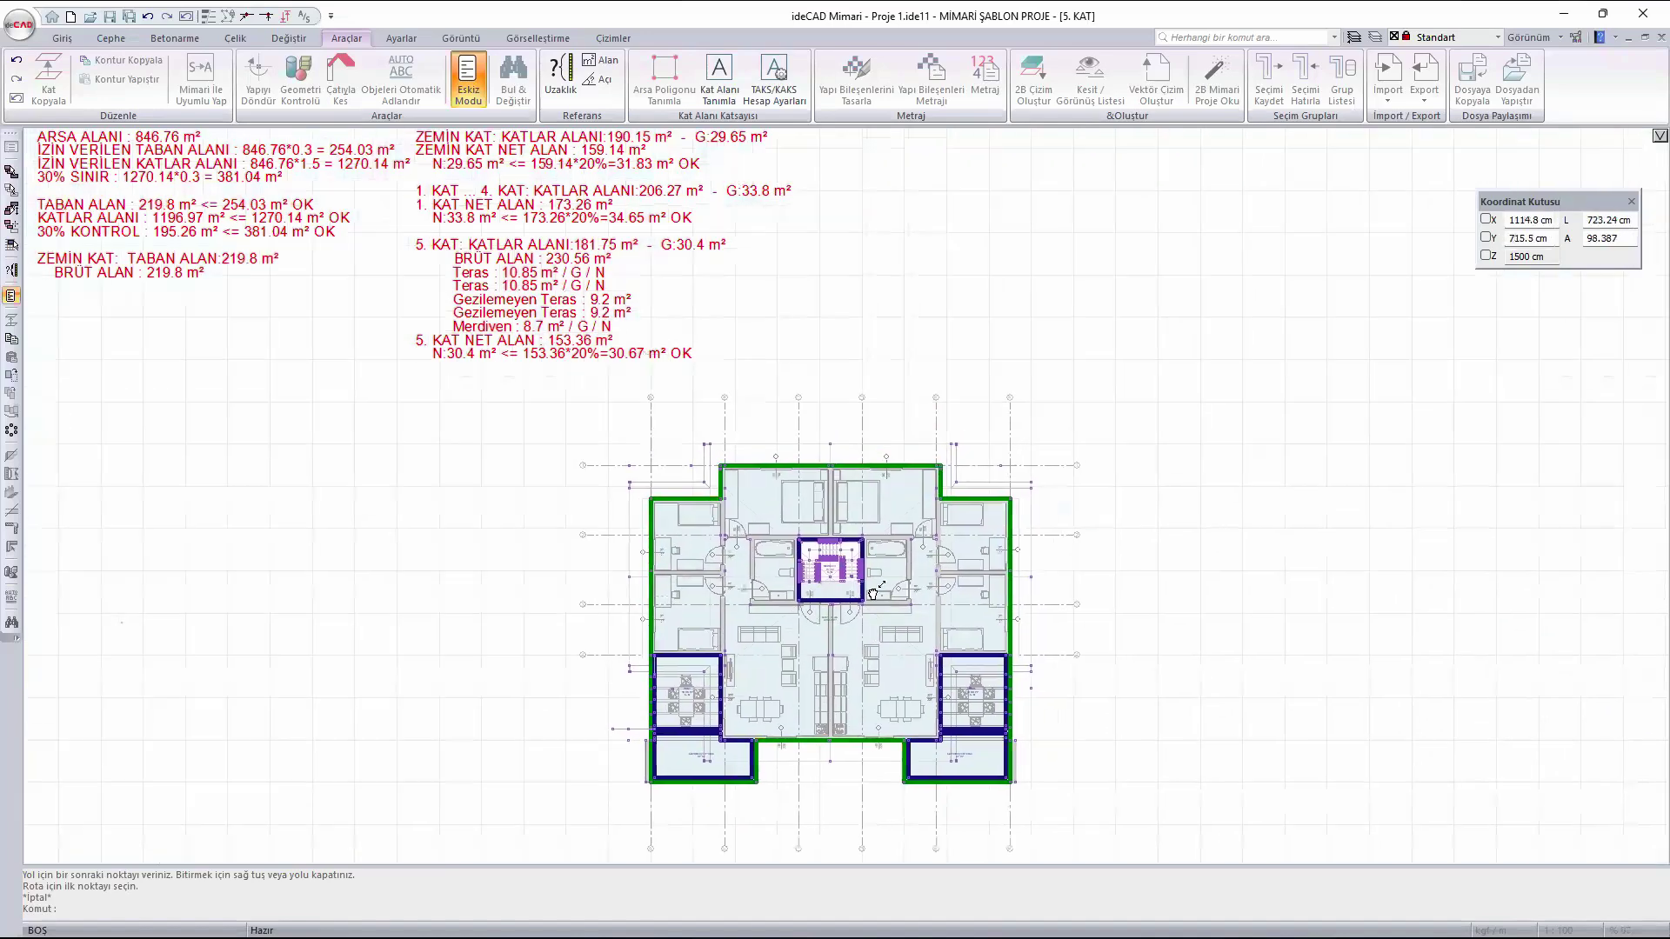
{"action": "middle_click_drag", "start_coordinate": [867, 541], "coordinate": [866, 515]}
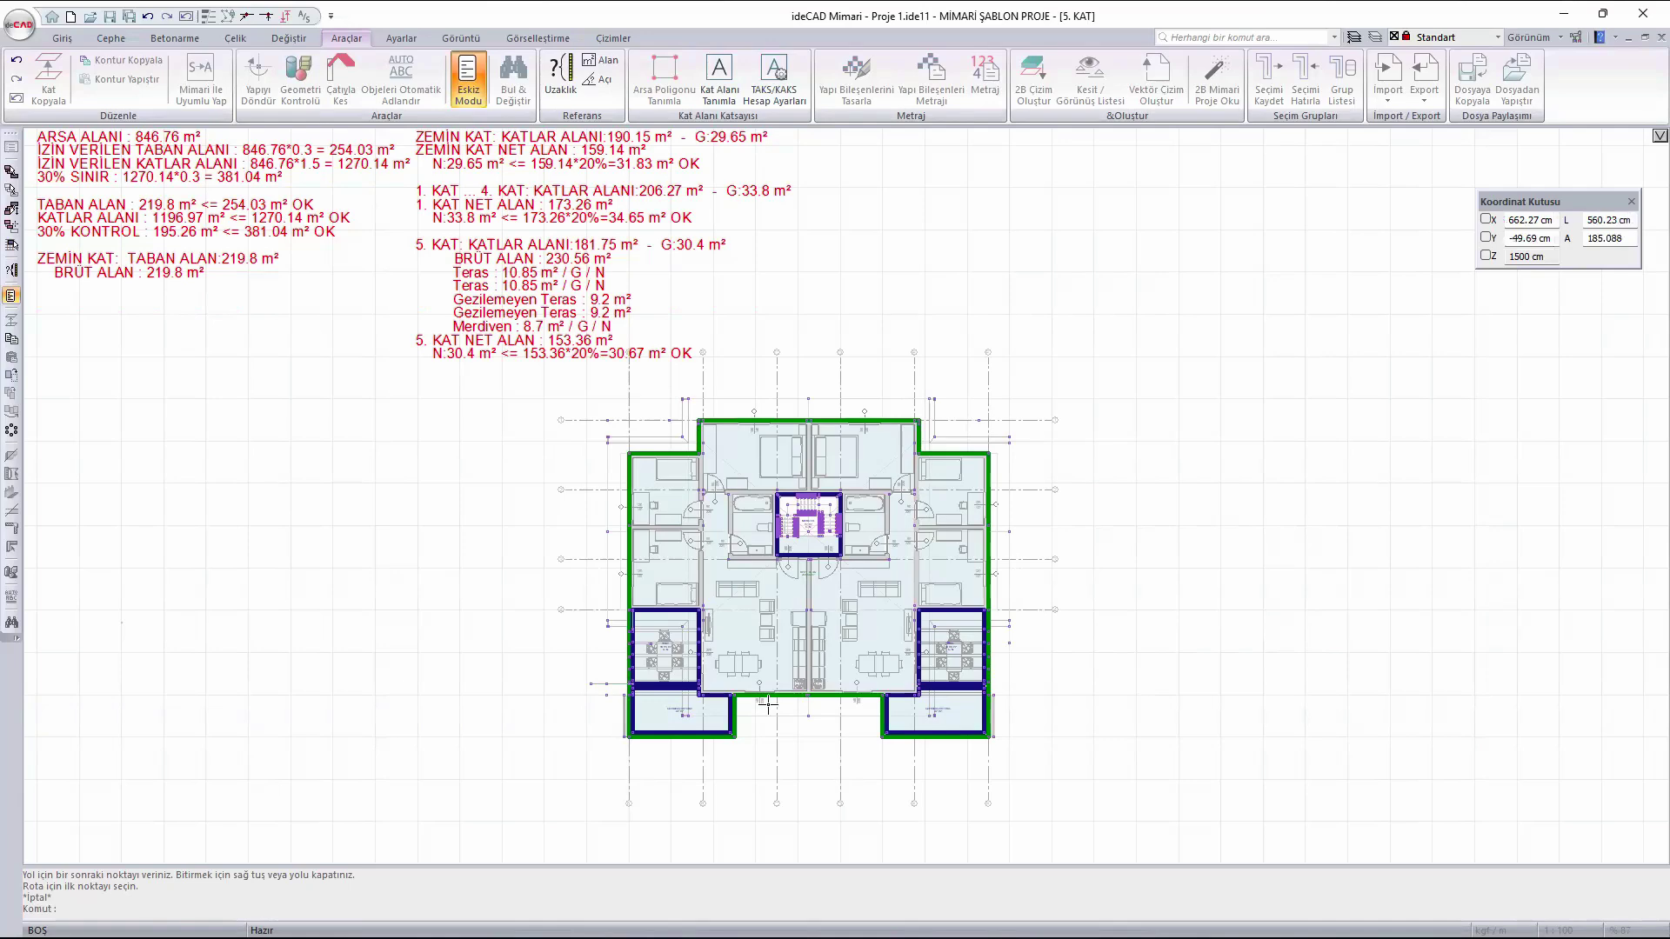
{"action": "scroll", "coordinate": [733, 728], "scroll_direction": "up", "scroll_amount": 3}
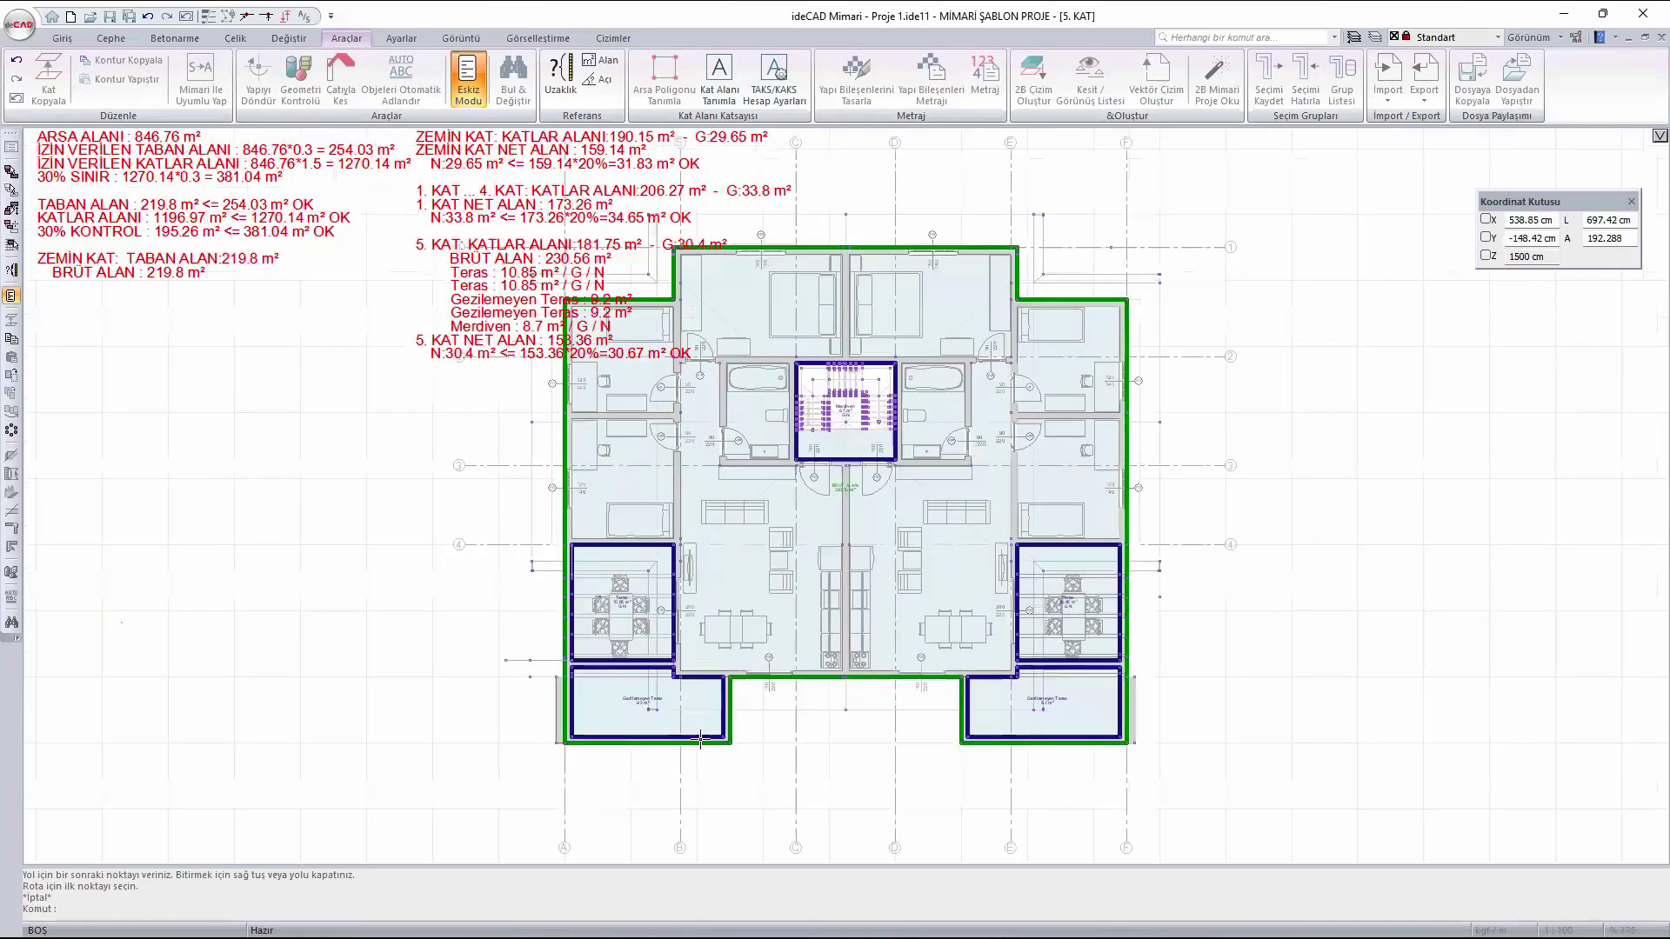
{"action": "scroll", "coordinate": [615, 675], "scroll_direction": "up", "scroll_amount": 2}
{"action": "double_click", "coordinate": [621, 686]}
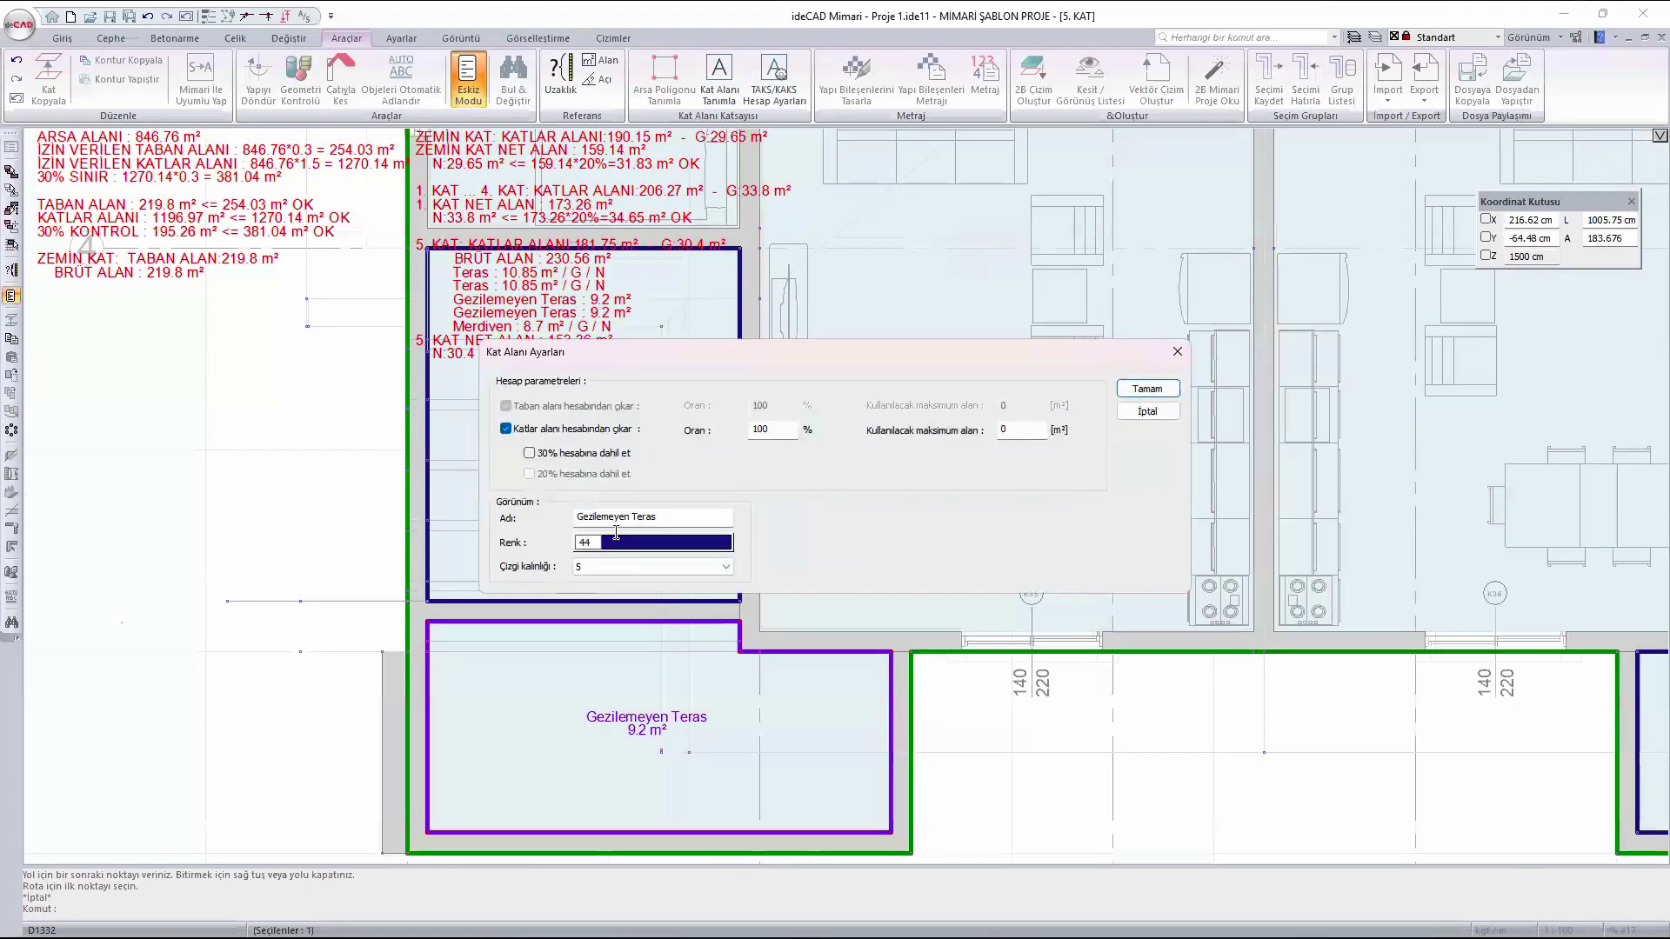
{"action": "left_click", "coordinate": [529, 453]}
{"action": "left_click", "coordinate": [528, 474]}
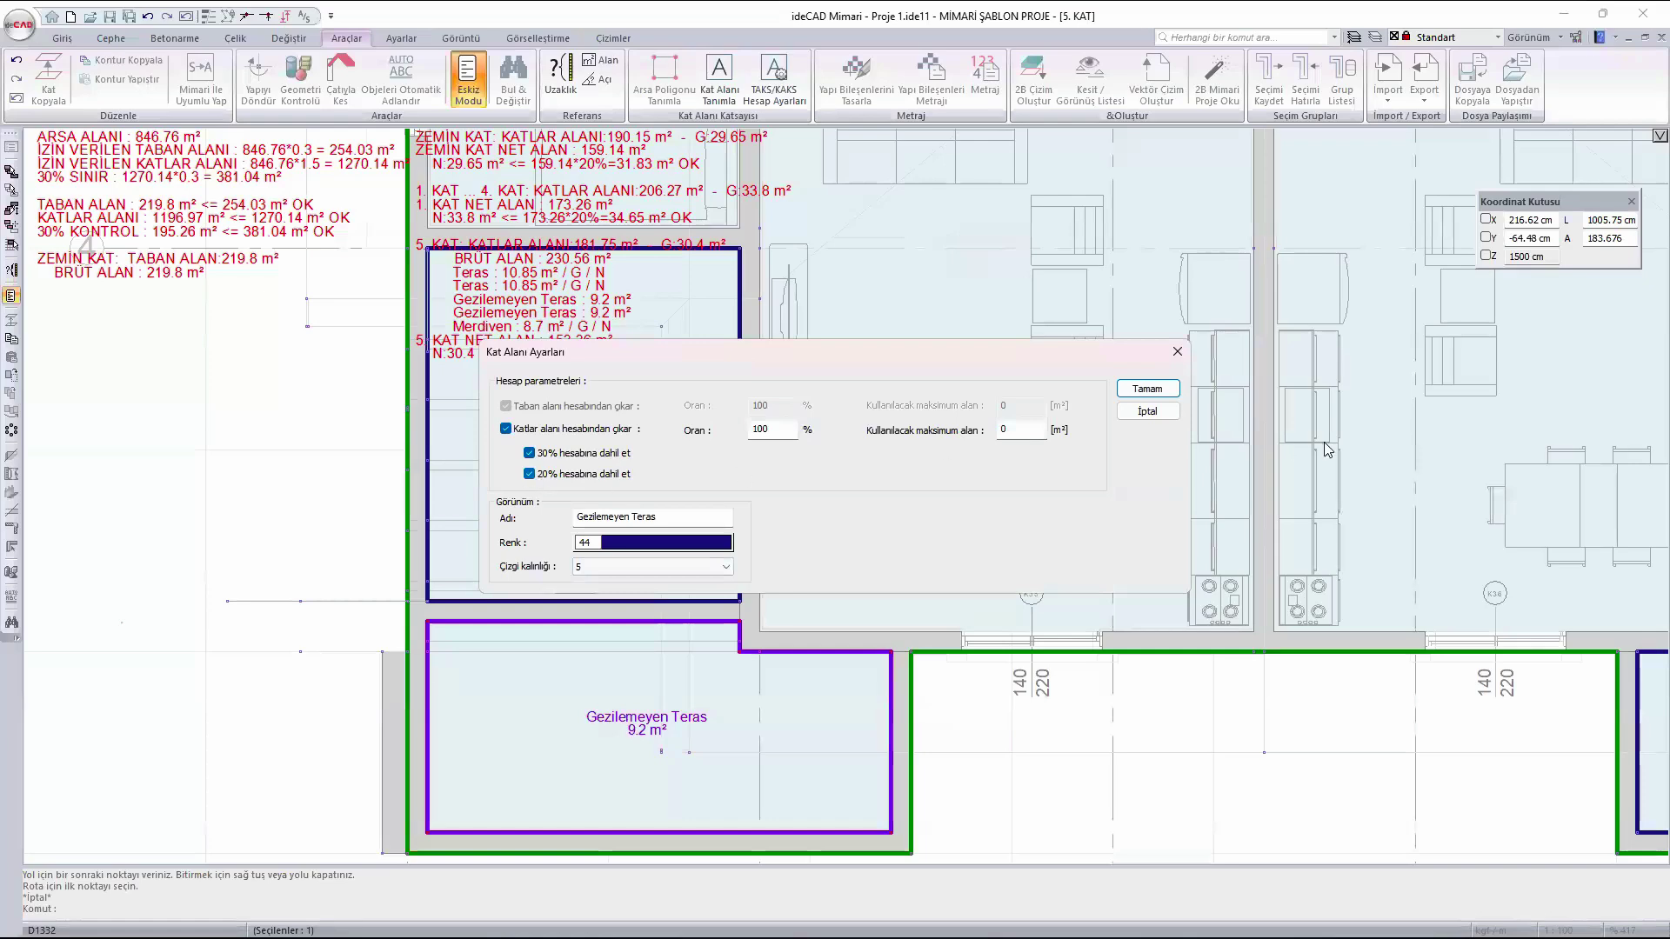
{"action": "left_click", "coordinate": [1147, 389]}
{"action": "scroll", "coordinate": [679, 365], "scroll_direction": "down", "scroll_amount": 2}
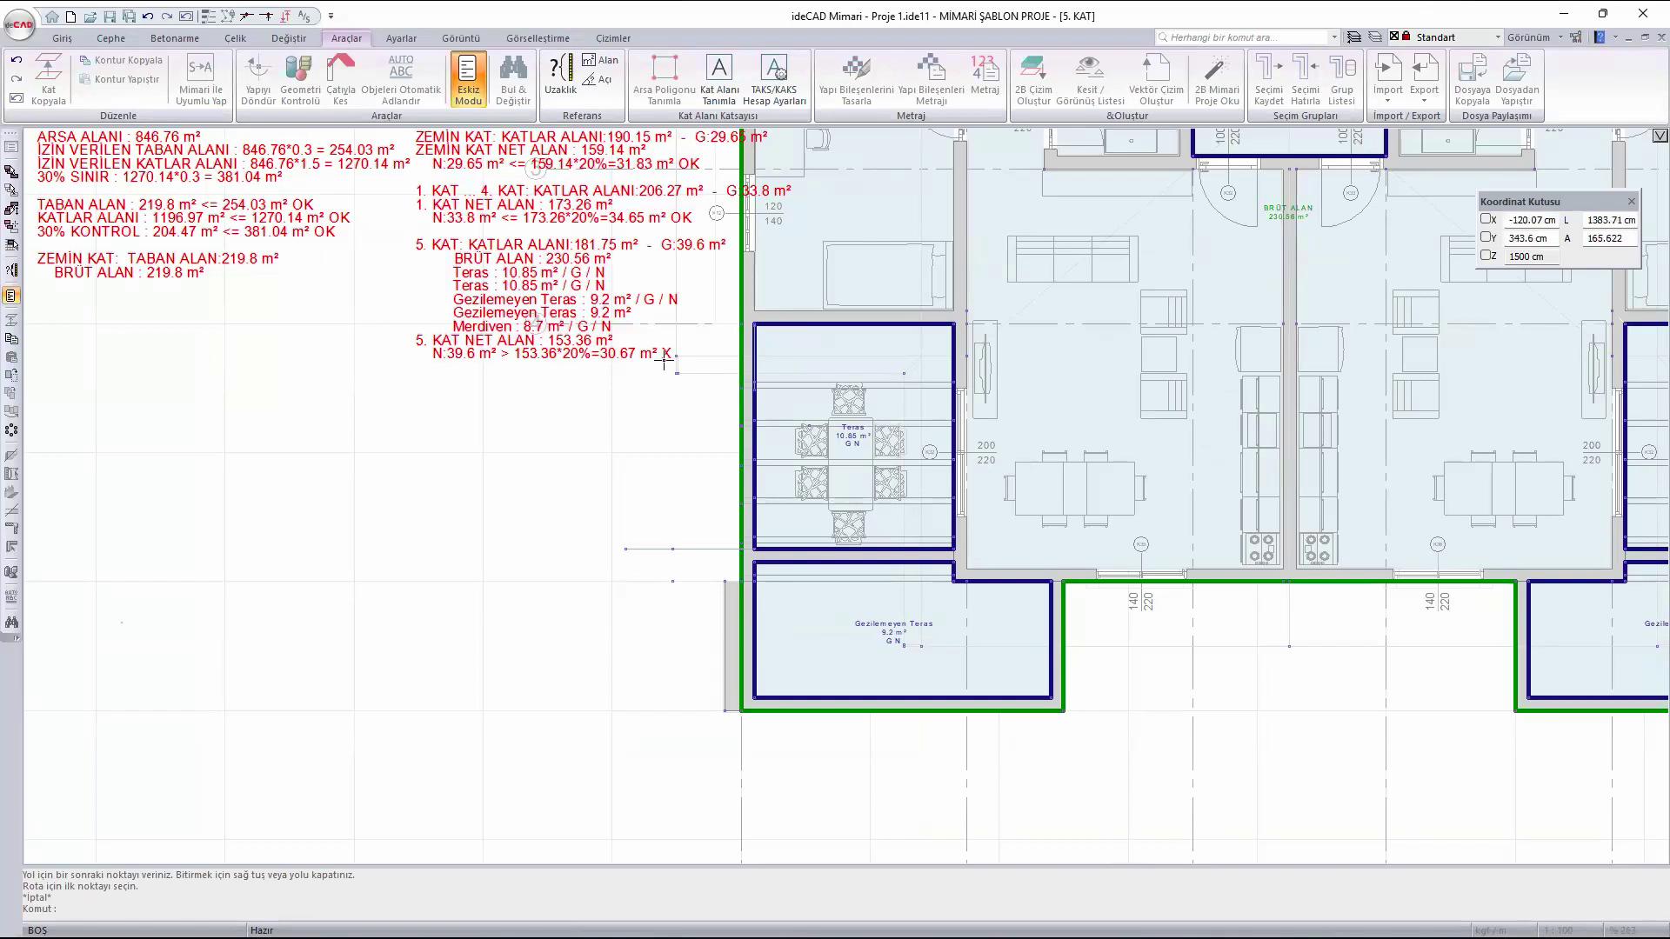
- Exclude the southwest Gezilemeyen Teras area from the 30% calculation again
{"action": "left_click", "coordinate": [889, 626]}
{"action": "double_click", "coordinate": [892, 632]}
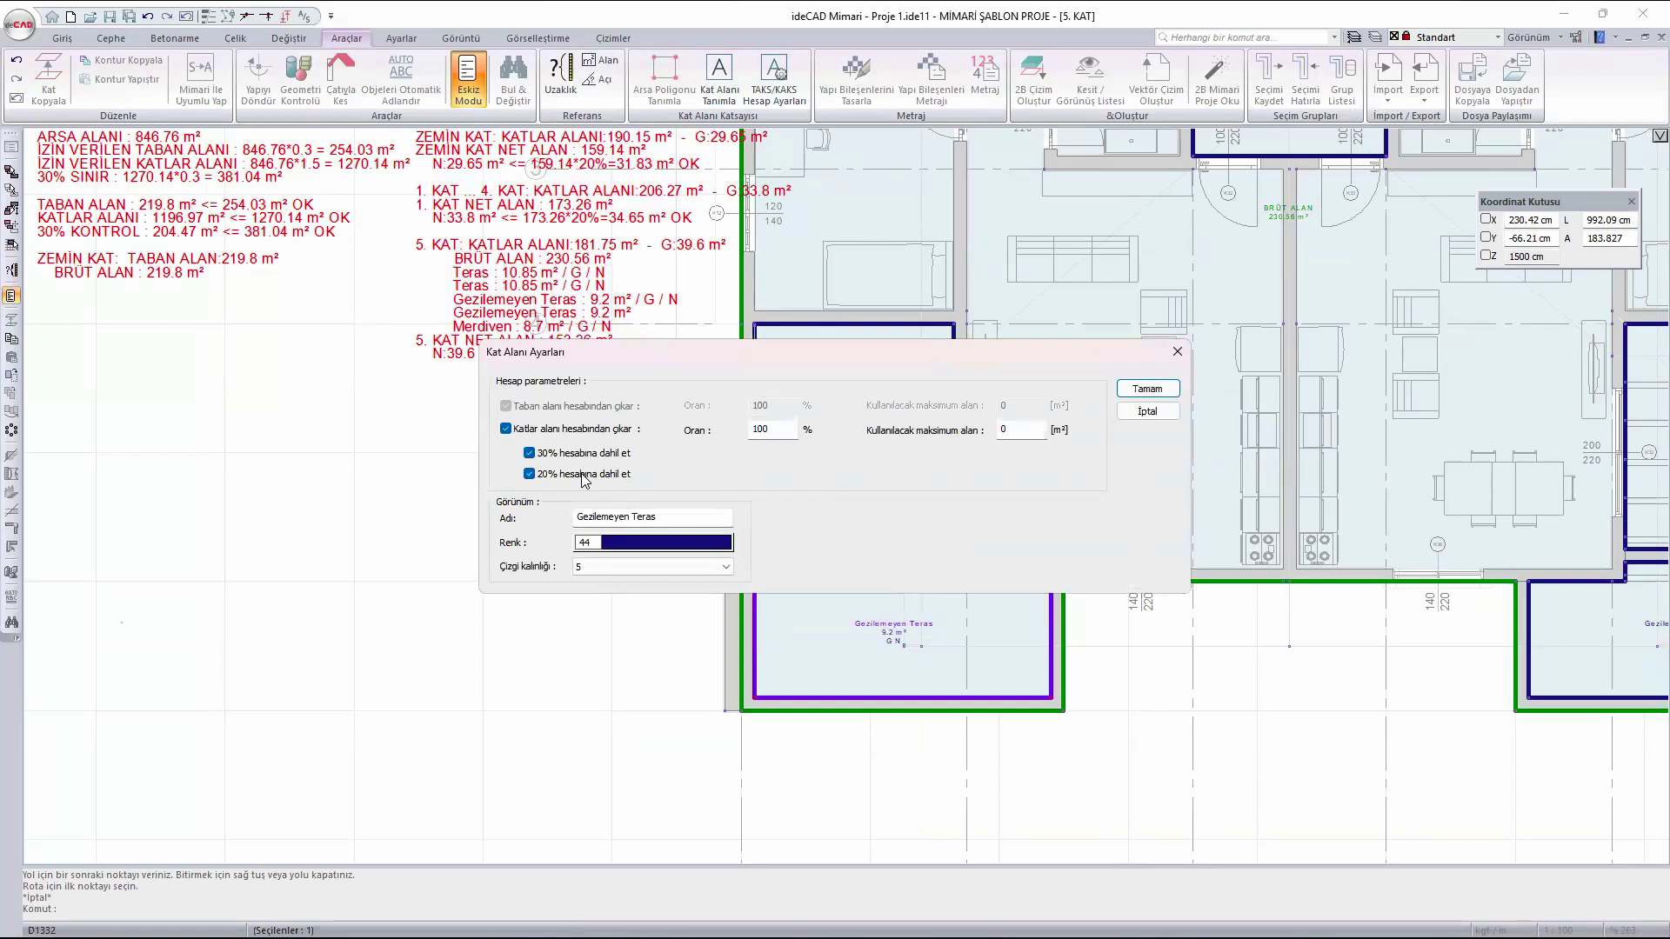
{"action": "left_click", "coordinate": [583, 459]}
{"action": "left_click", "coordinate": [1147, 388]}
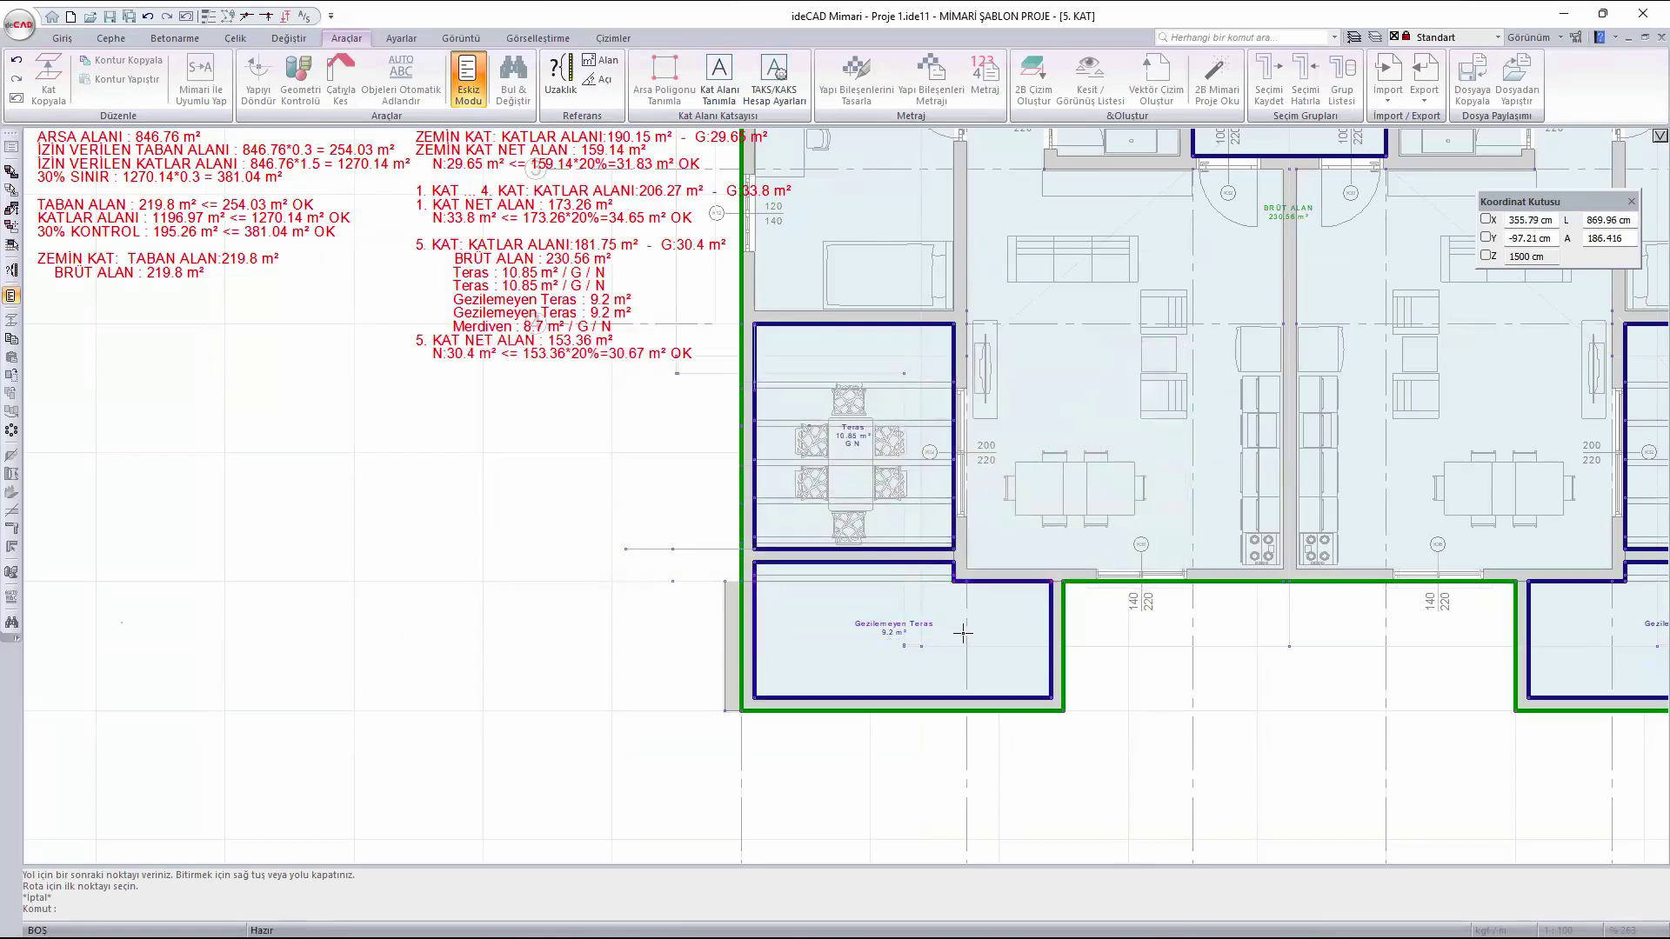
- Set the floor-area coefficient (KAKS) to 1.4 in the TAKS/KAKS calculation settings
{"action": "left_click", "coordinate": [785, 74]}
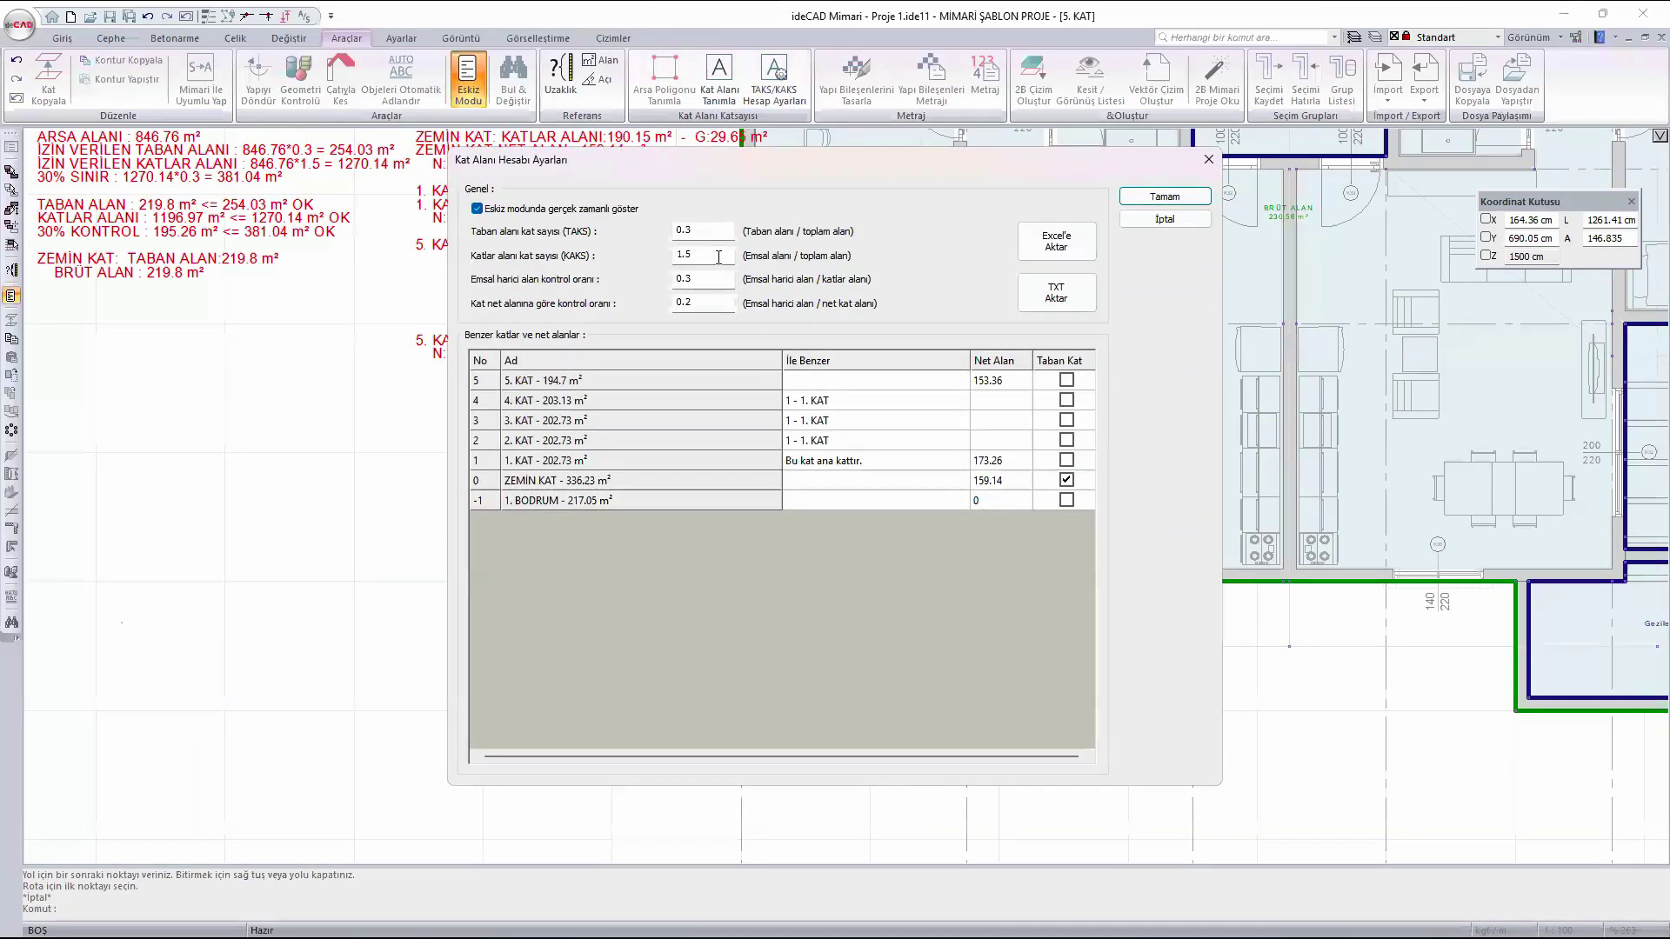
{"action": "double_click", "coordinate": [718, 258]}
{"action": "type", "text": "1.4"}
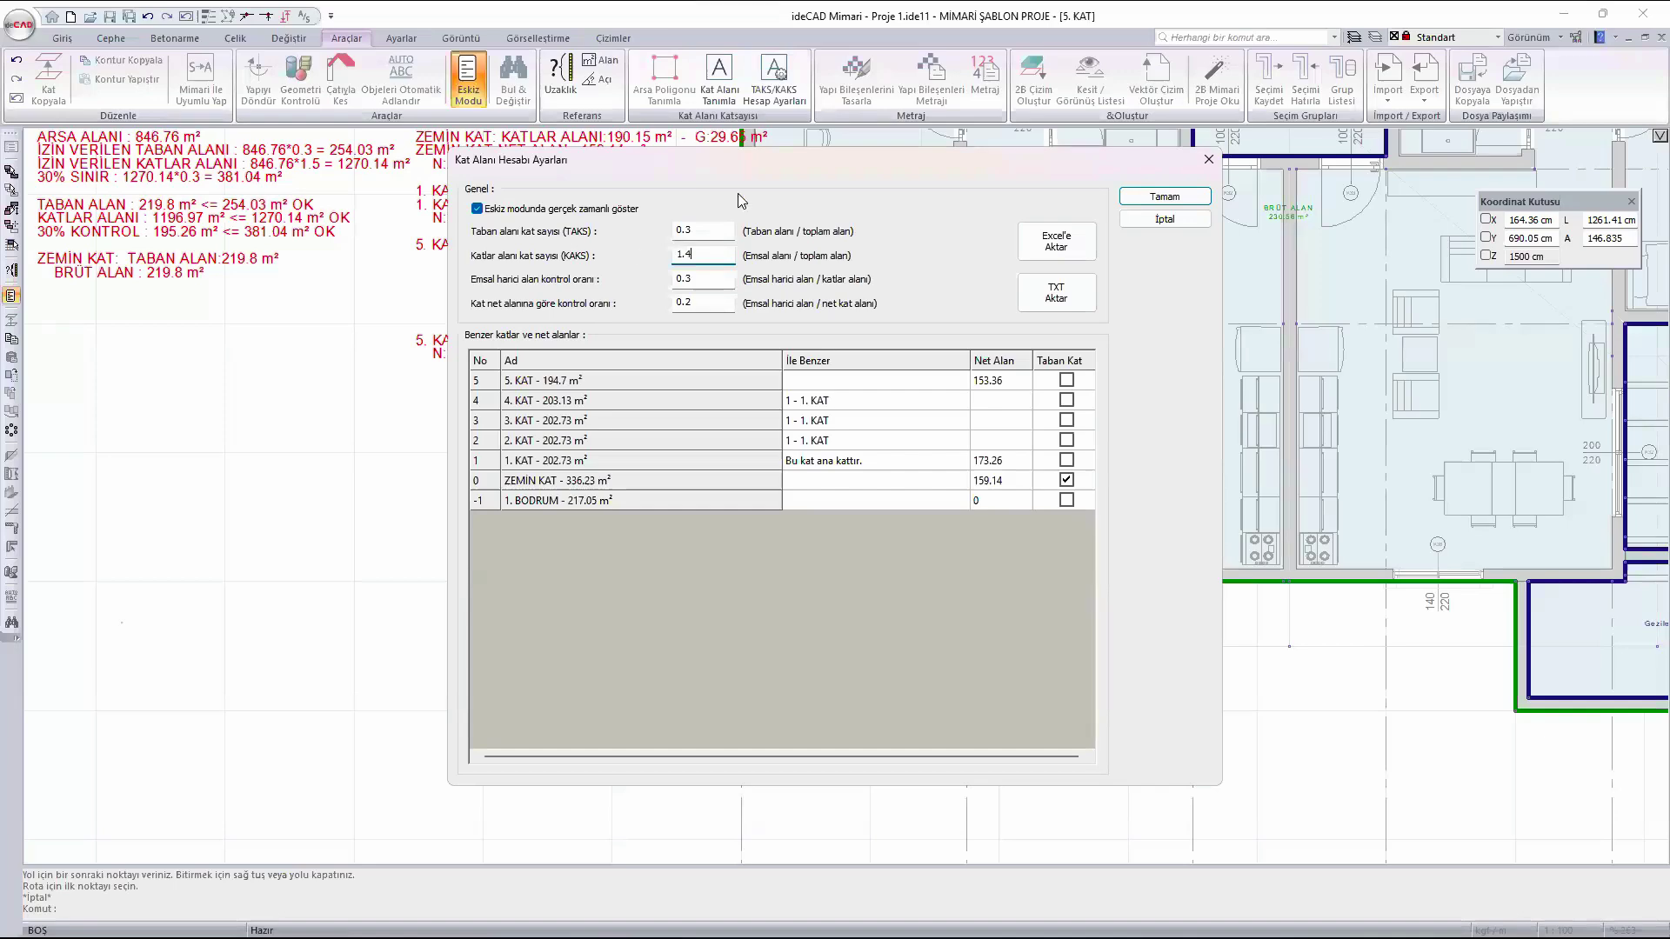
{"action": "left_click", "coordinate": [1165, 198]}
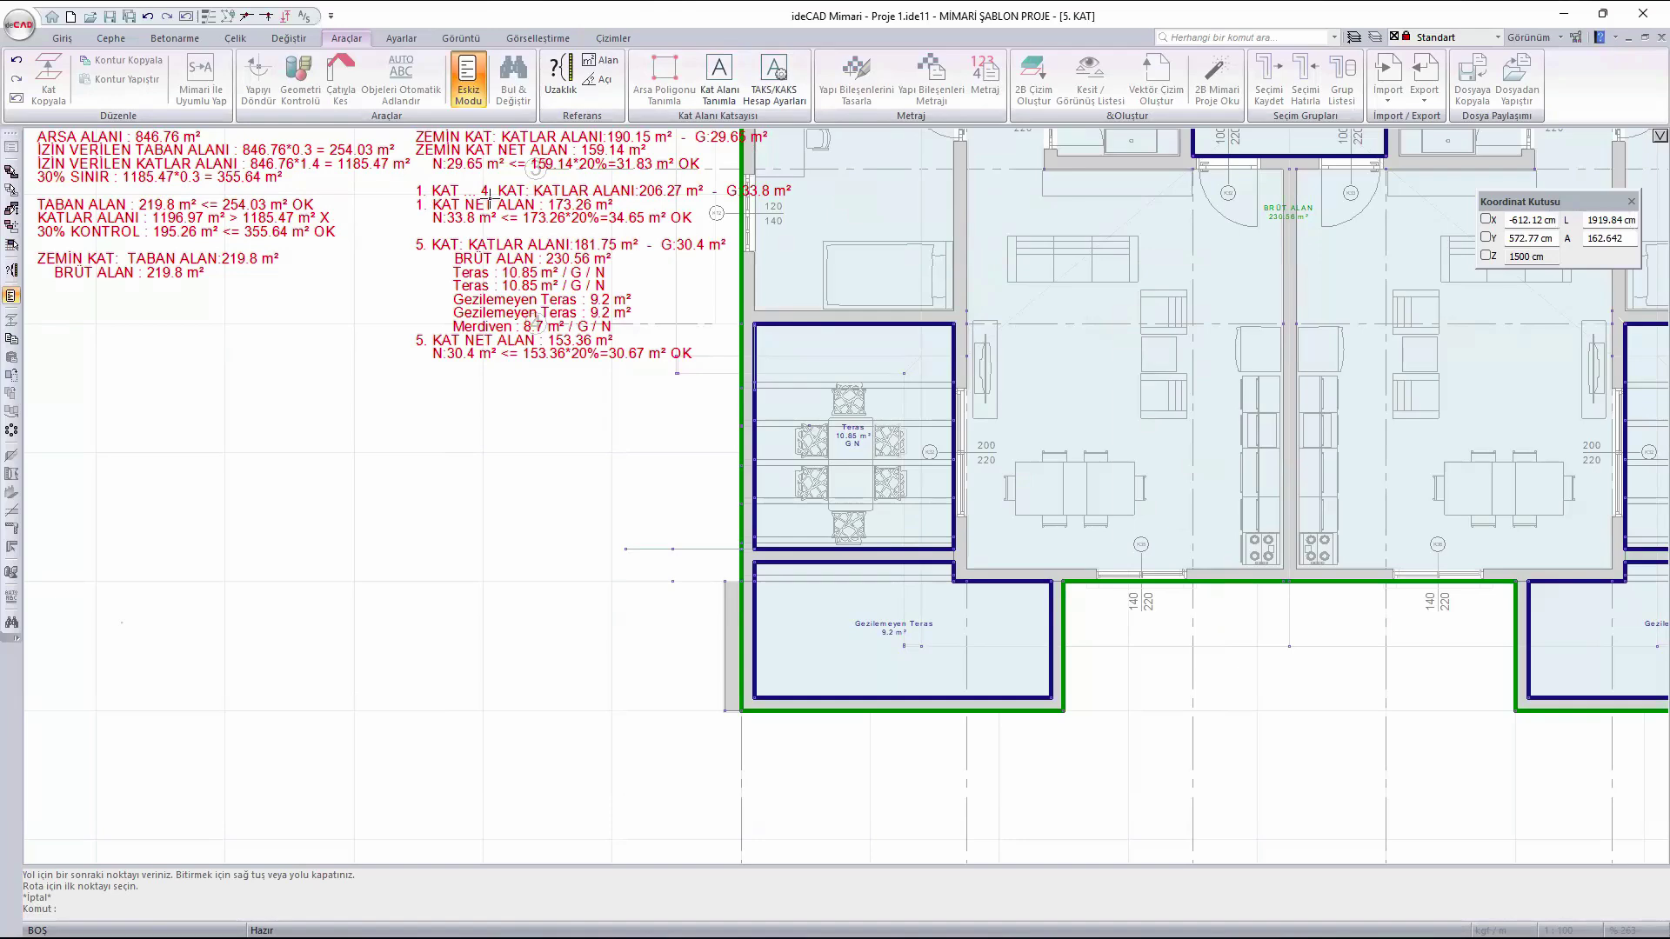
- Export the TAKS/KAKS calculation as a TXT report, review its floor-by-floor area checks, and close the report and calculation settings
{"action": "left_click", "coordinate": [763, 72]}
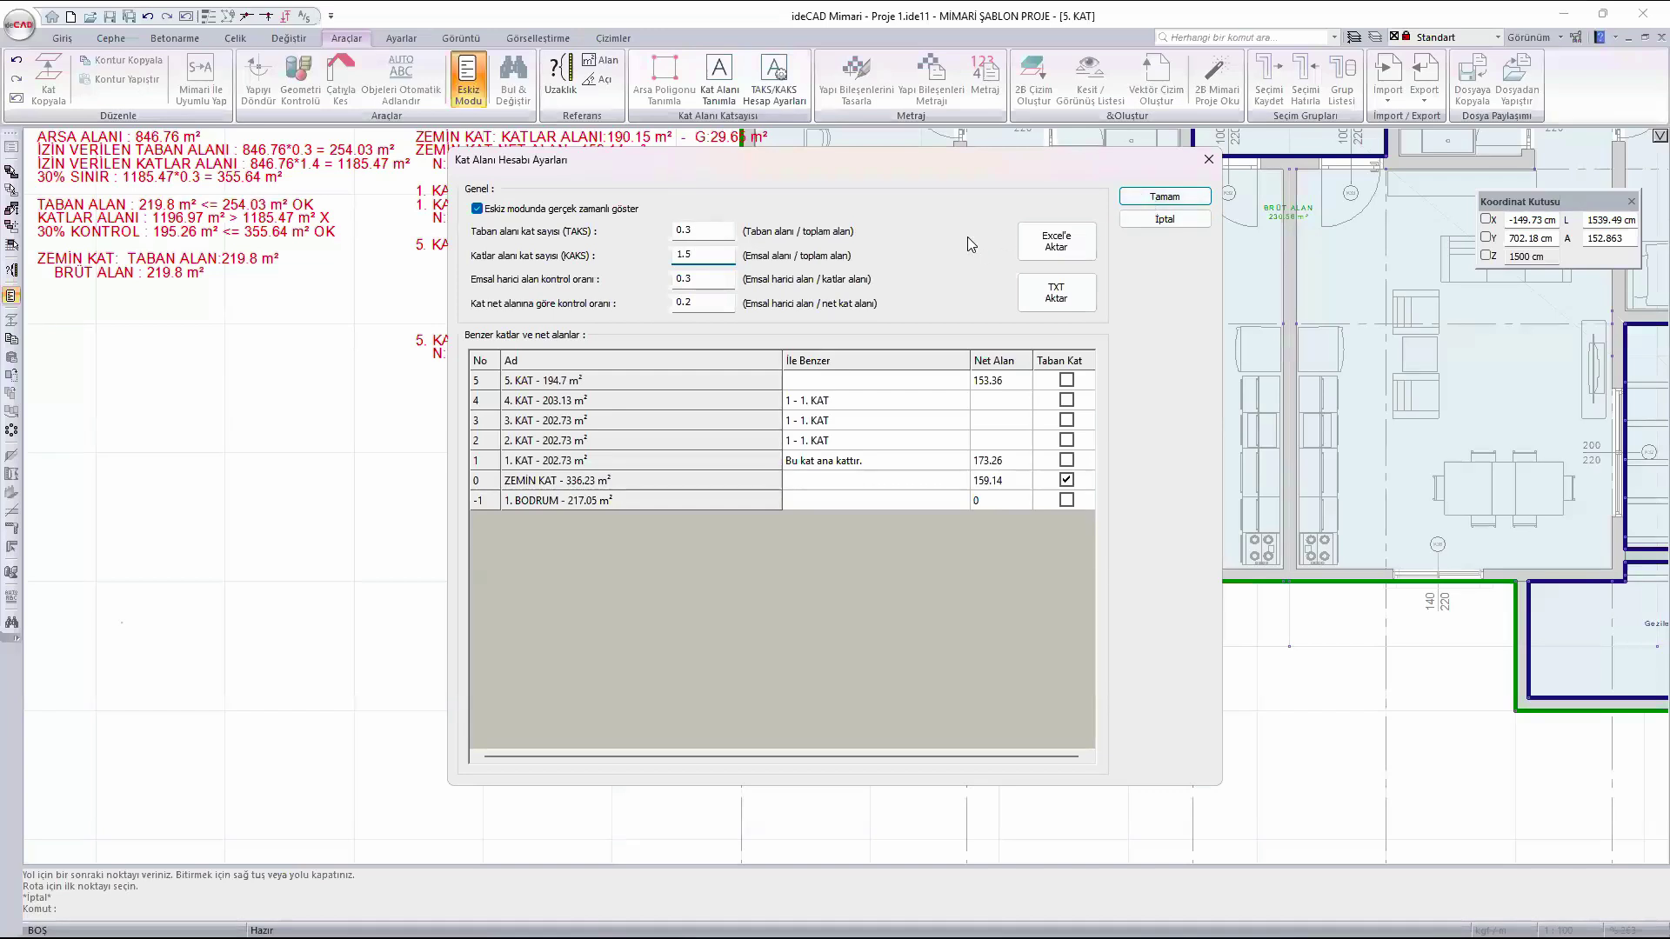
{"action": "left_click", "coordinate": [1036, 291]}
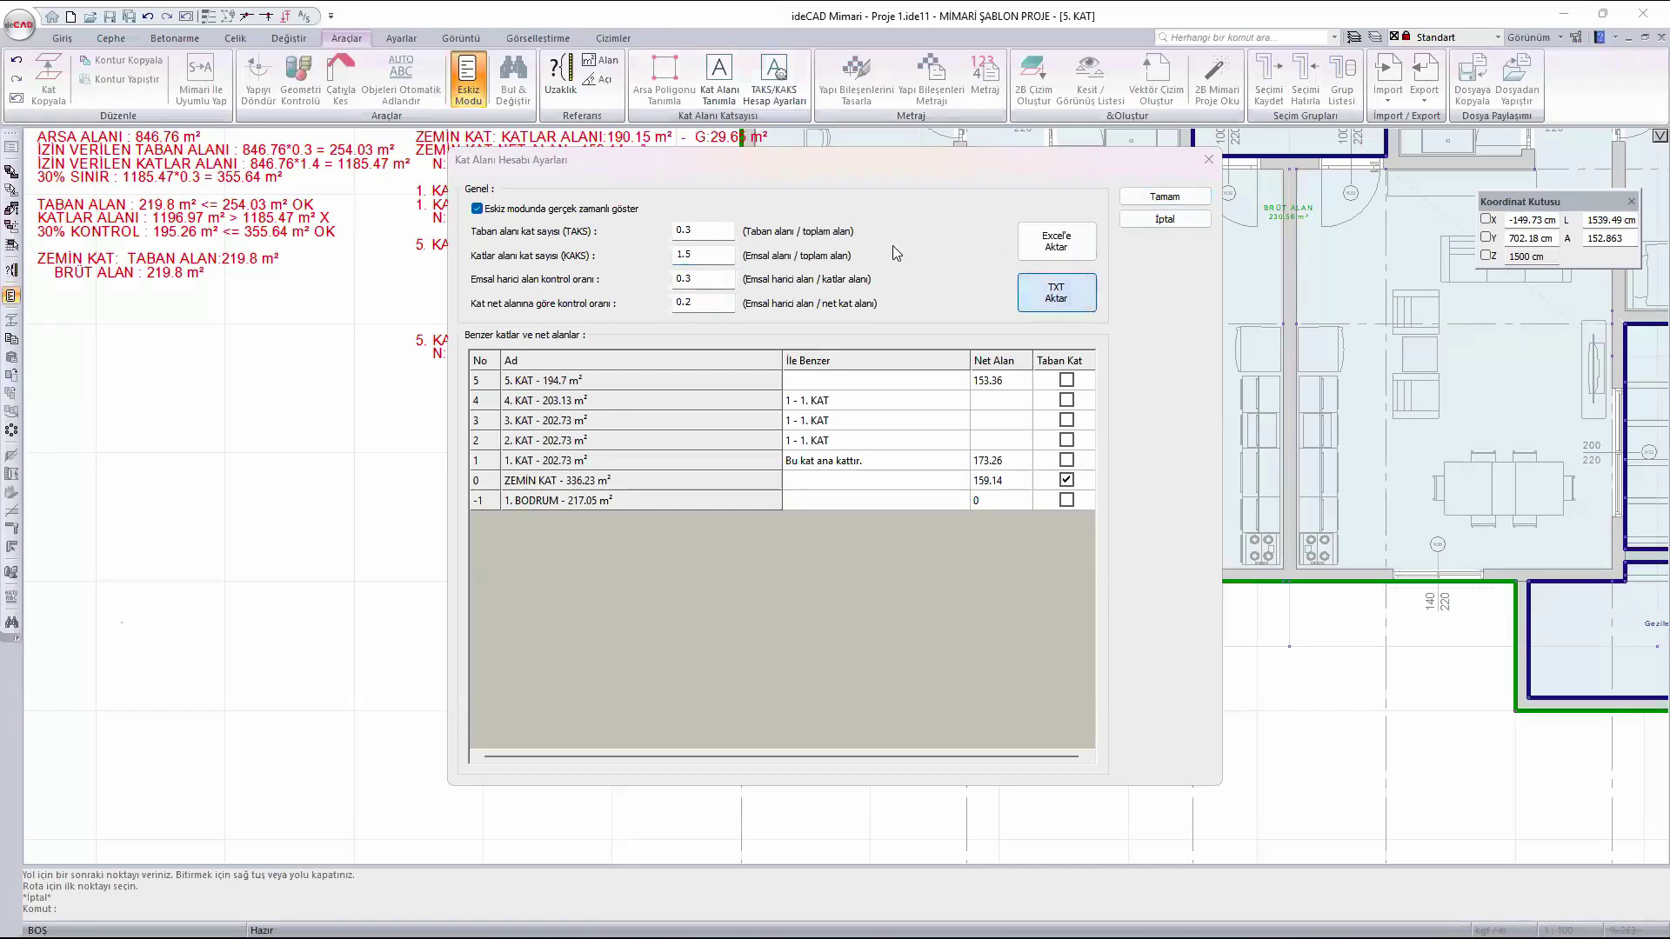
{"action": "left_click", "coordinate": [964, 716]}
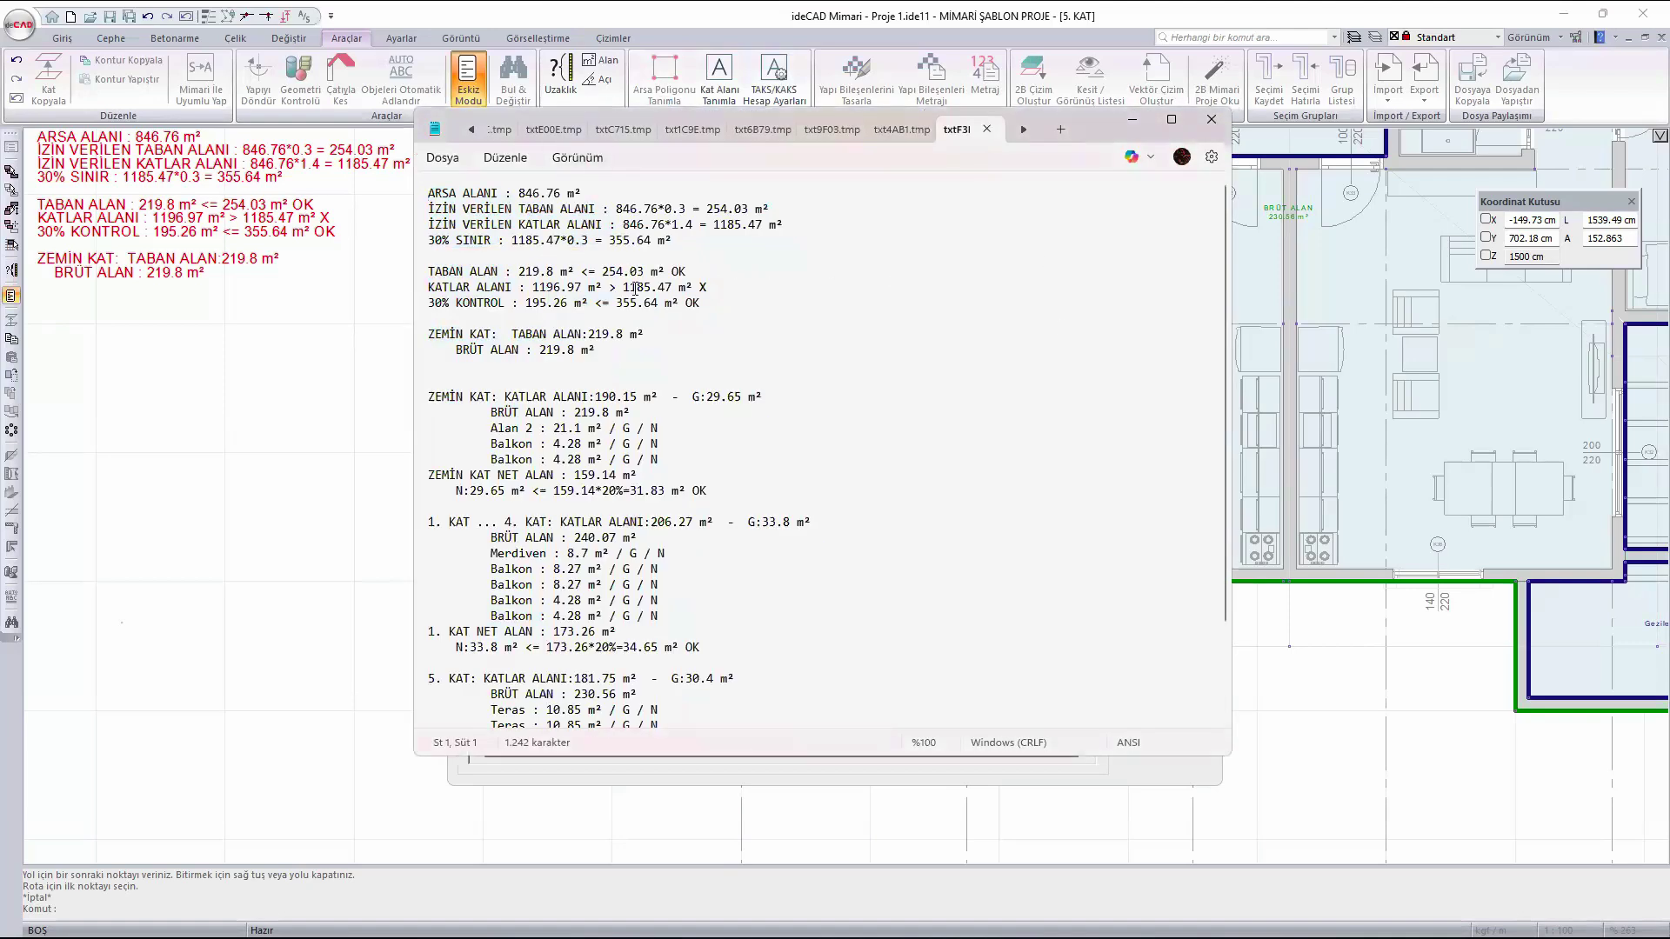
{"action": "scroll", "coordinate": [565, 273], "scroll_direction": "down", "scroll_amount": 3}
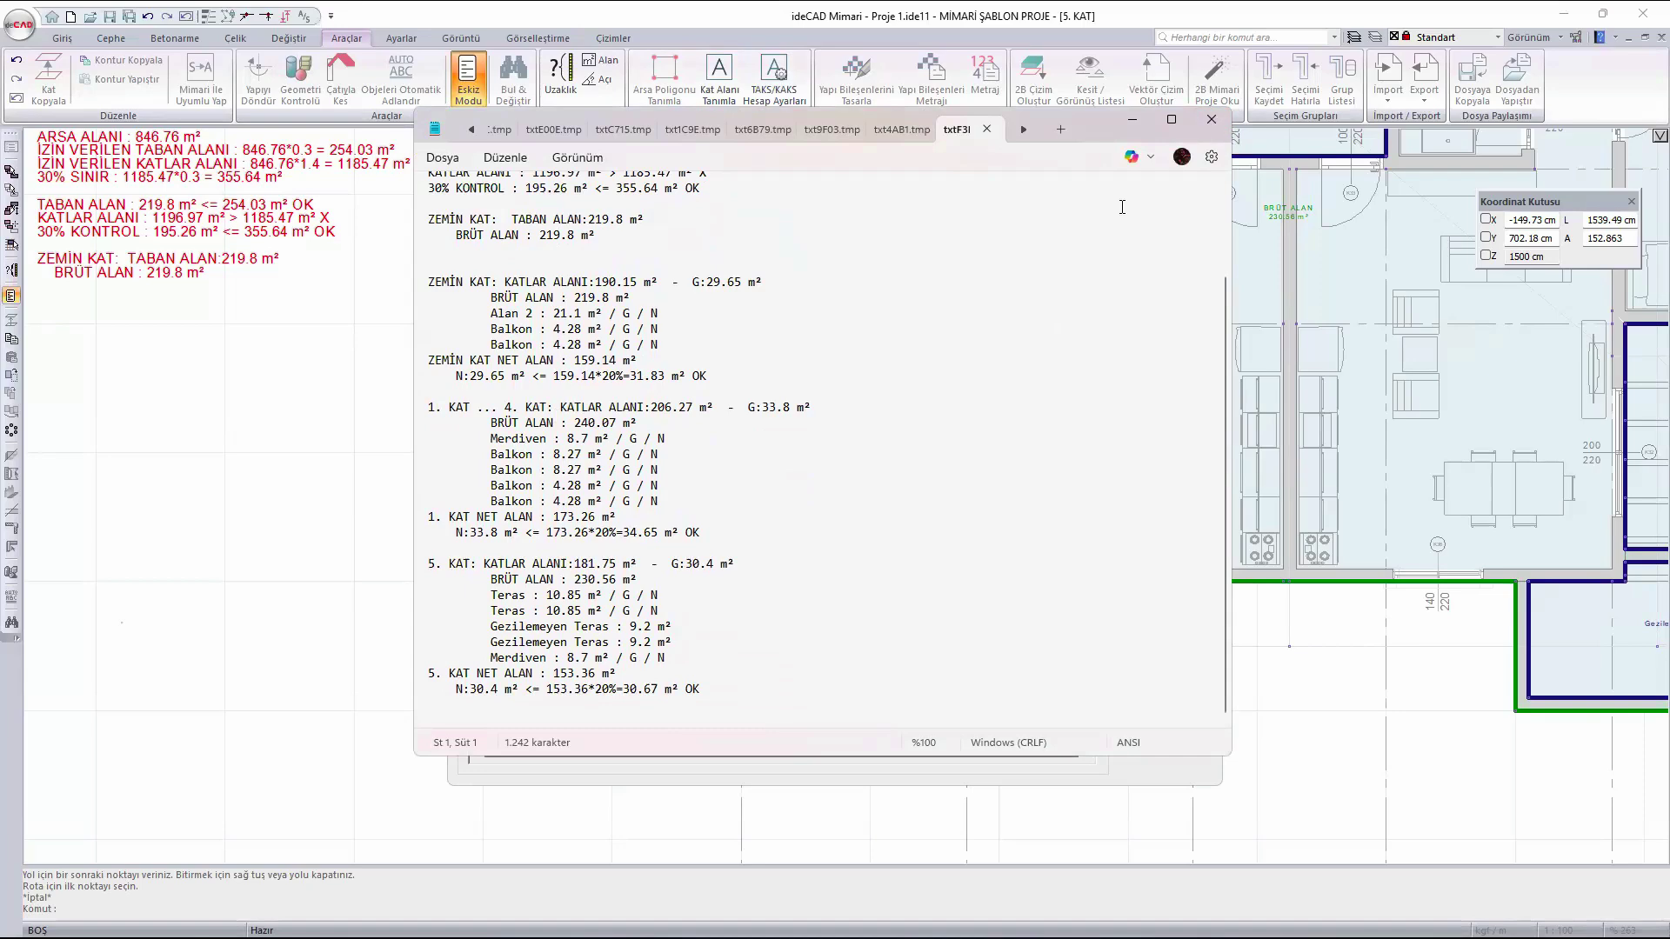
{"action": "left_click", "coordinate": [1224, 121]}
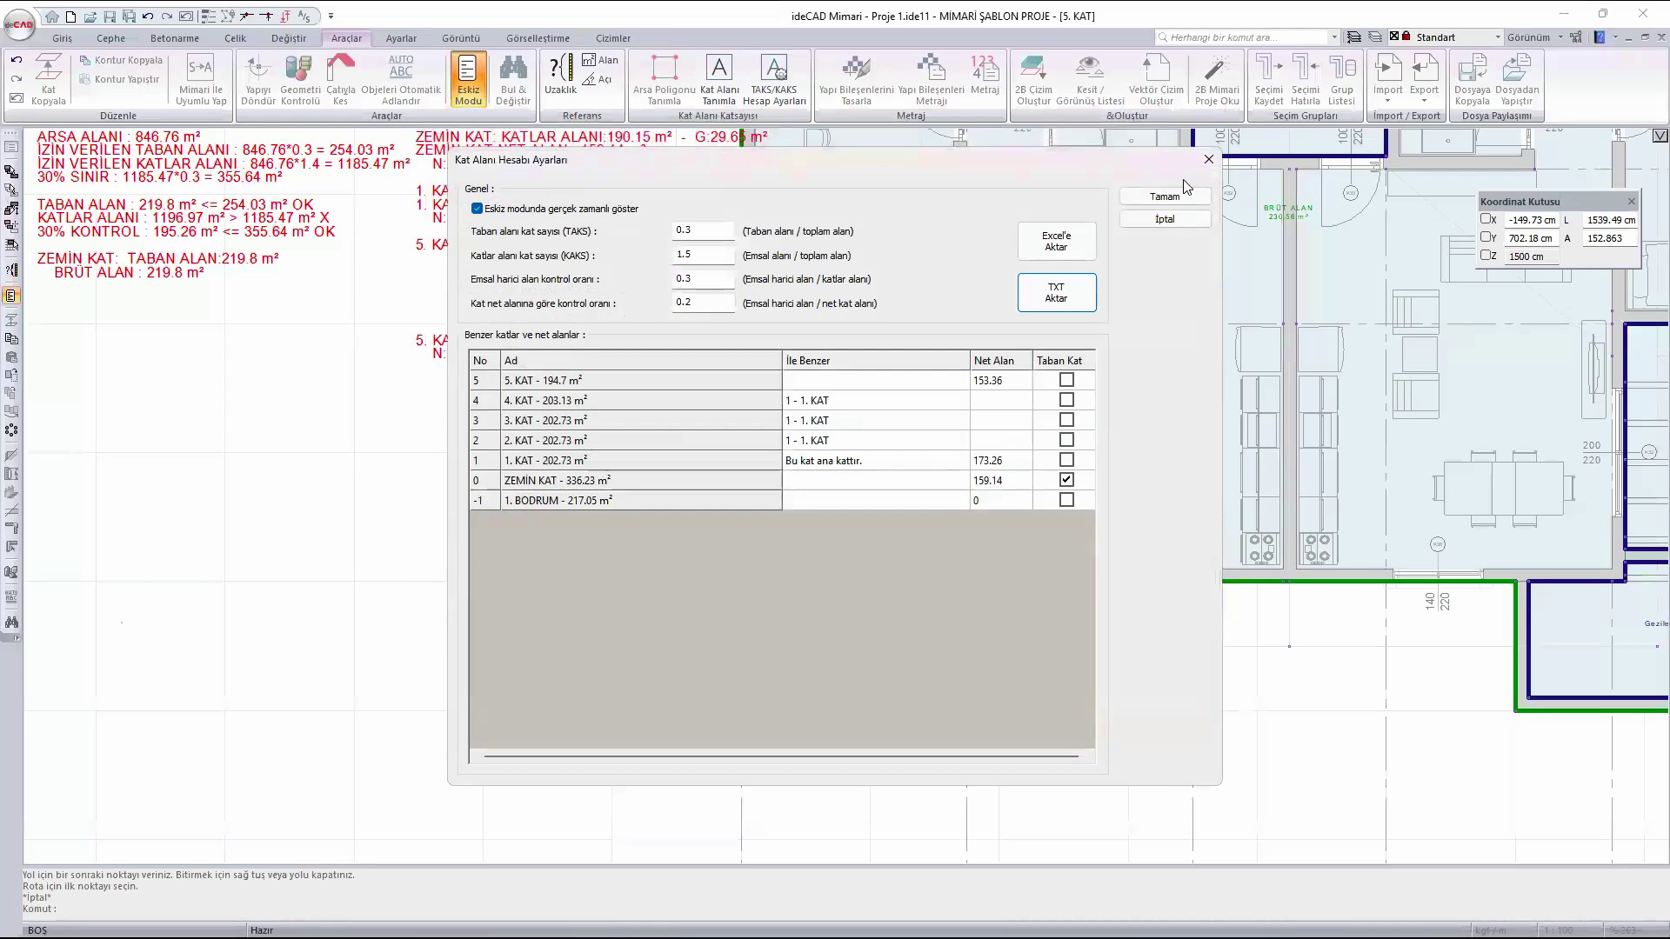
{"action": "left_click", "coordinate": [1208, 161]}
{"action": "middle_click_drag", "start_coordinate": [337, 255], "coordinate": [588, 566]}
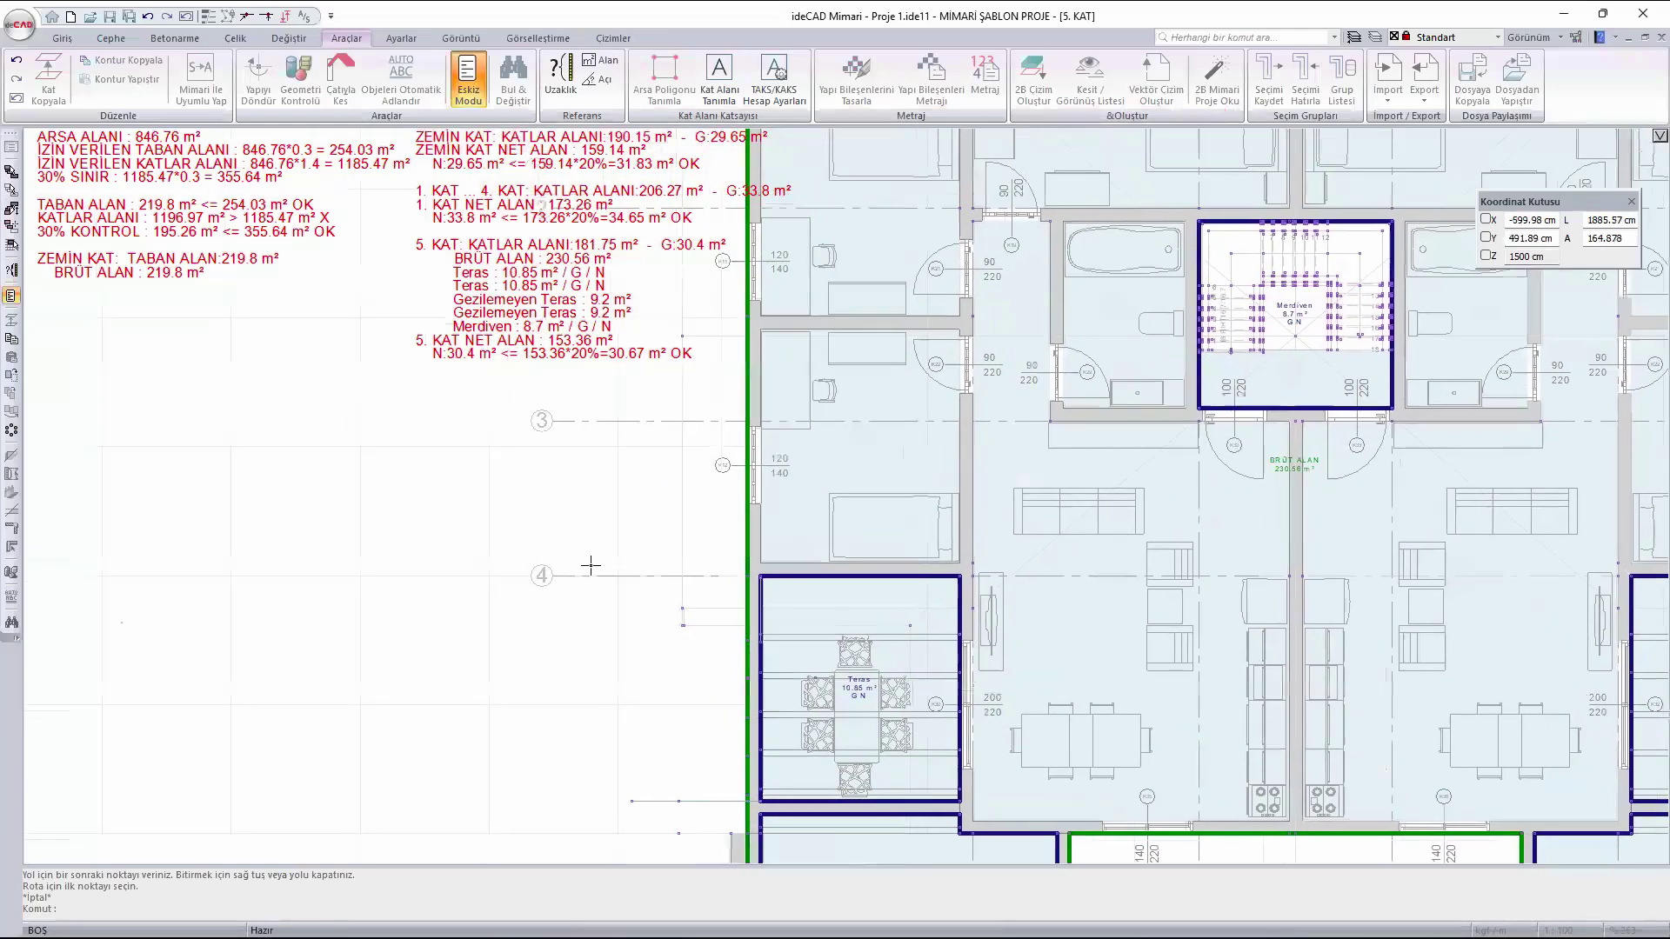